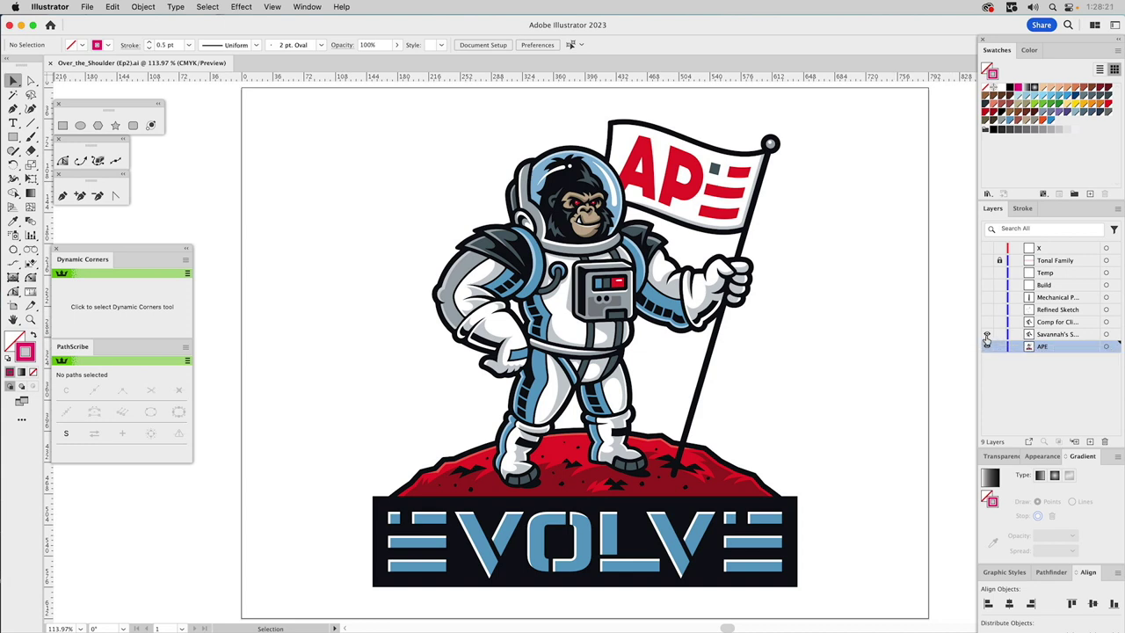
Hide the APE astronaut layer, target Savannah's Sketch, and hide the inked gorilla to reveal the sketch
{"action": "left_click", "coordinate": [986, 344]}
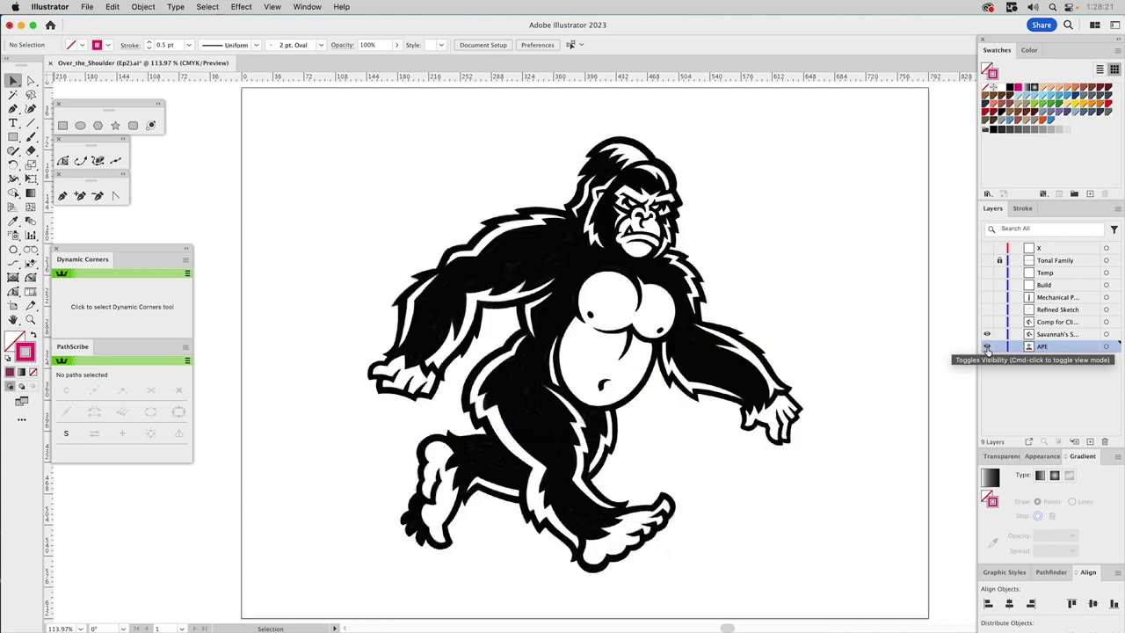
{"action": "left_click", "coordinate": [1052, 336]}
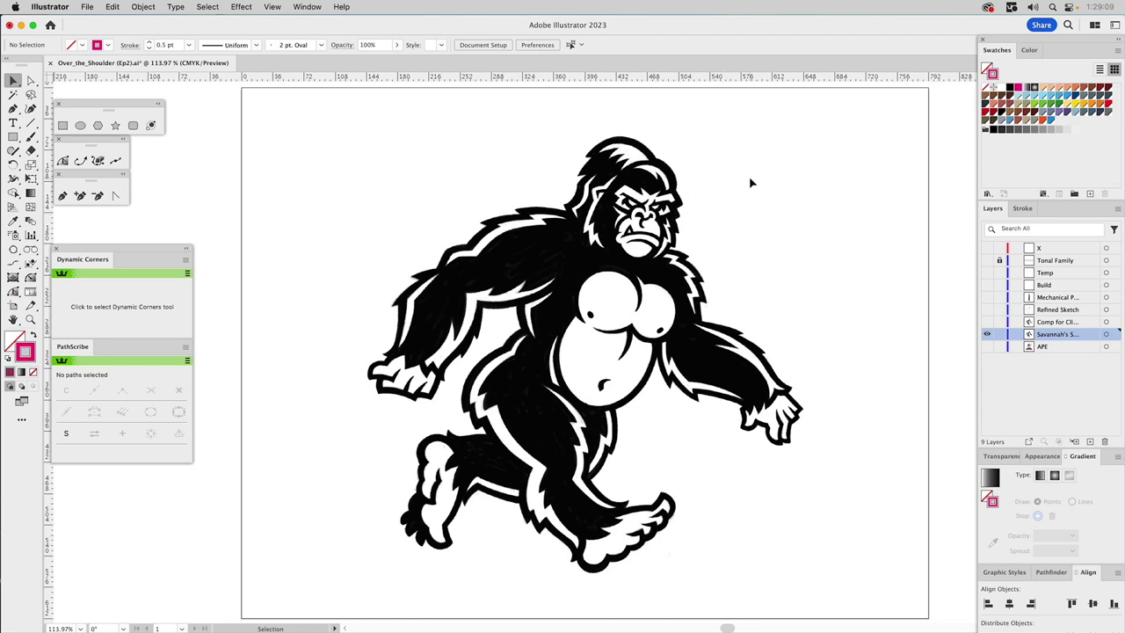
{"action": "left_click", "coordinate": [988, 312]}
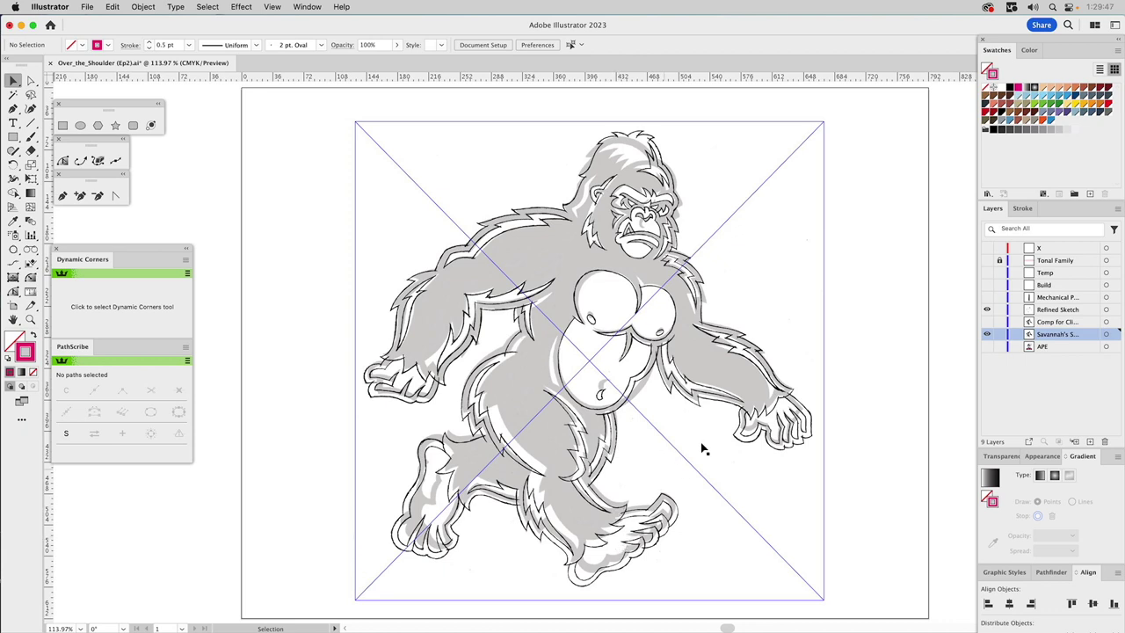
Bring back the inked gorilla, switch to the grey Comp for Client version, then hide it
{"action": "left_click", "coordinate": [987, 322]}
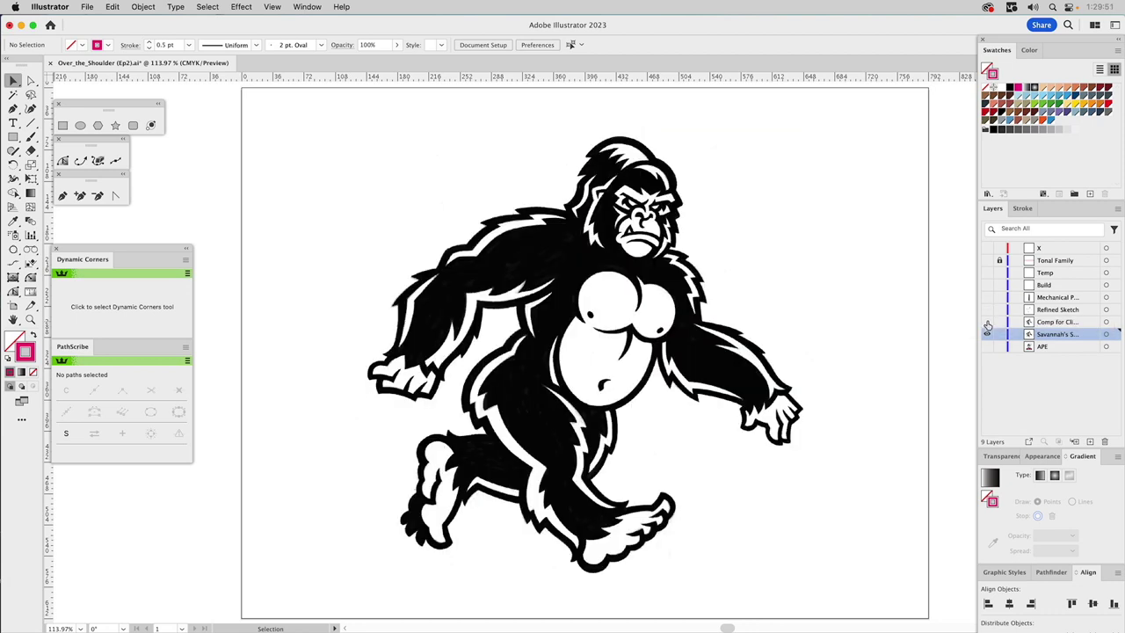
{"action": "left_click", "coordinate": [987, 322]}
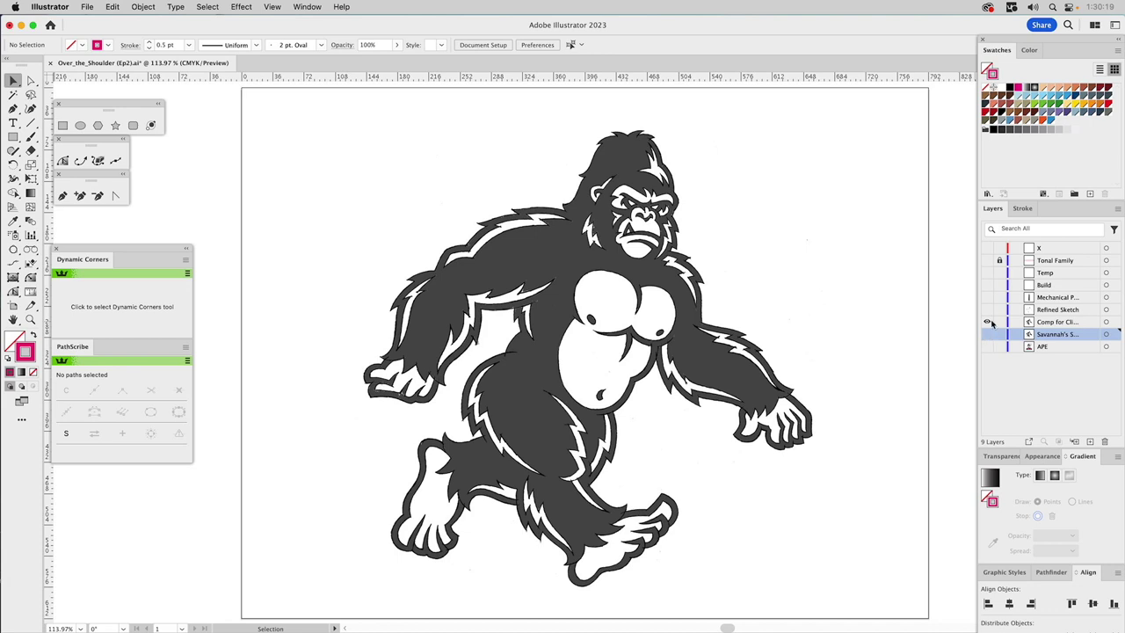
{"action": "left_click", "coordinate": [987, 322]}
Show the Refined Sketch layer and set the placed sketch image to 20% opacity
{"action": "left_click", "coordinate": [986, 310]}
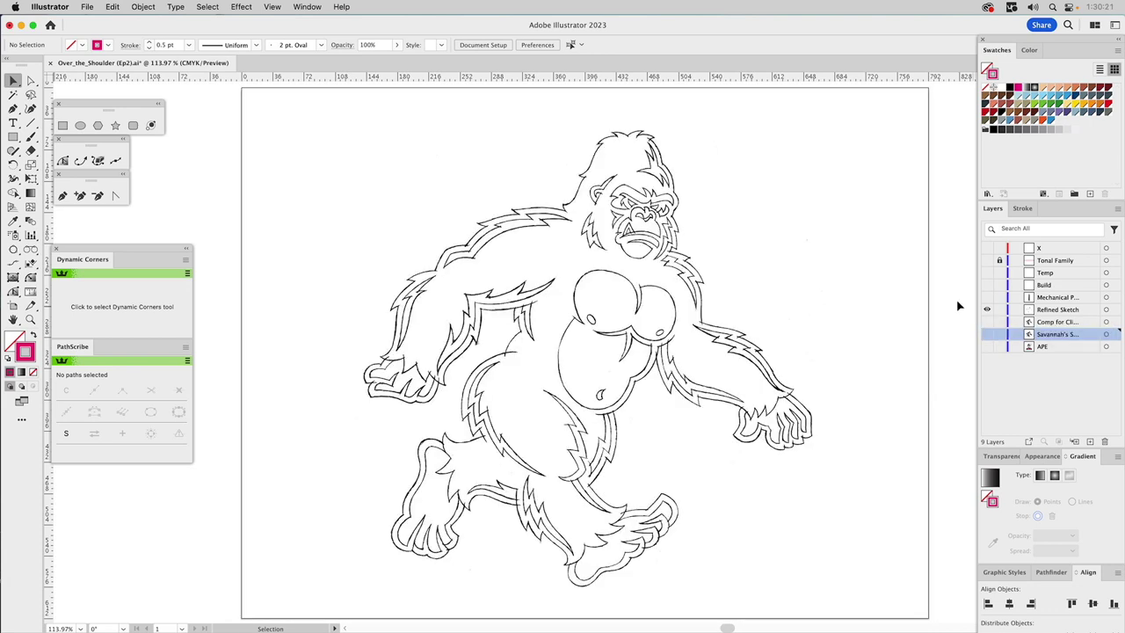
{"action": "left_click", "coordinate": [679, 272]}
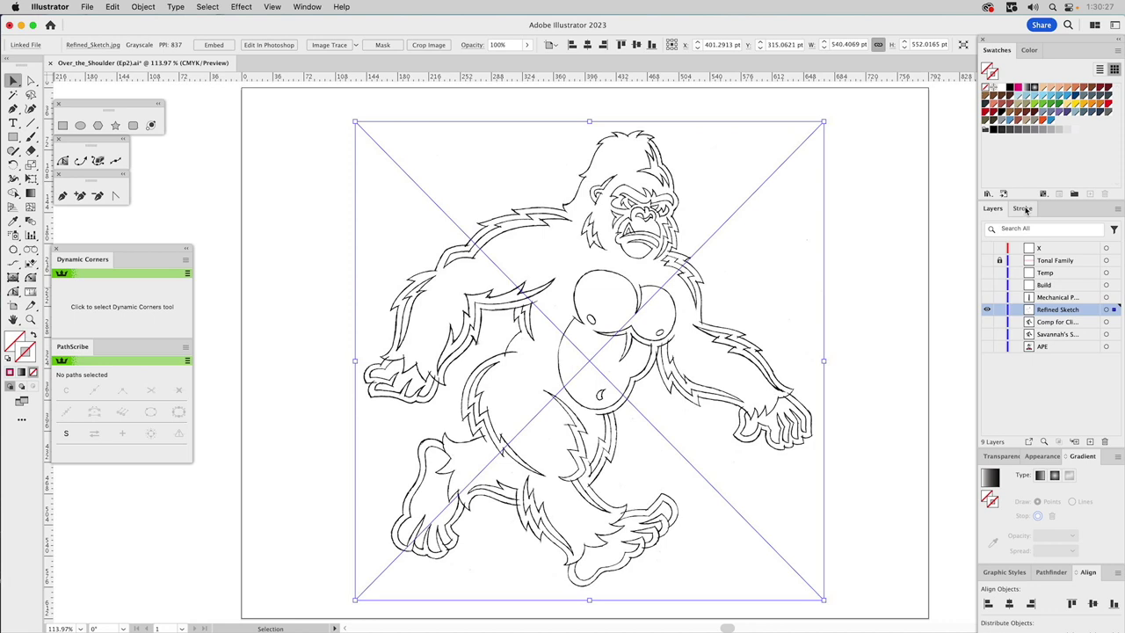
{"action": "left_click", "coordinate": [1007, 458]}
{"action": "left_click", "coordinate": [1077, 474]}
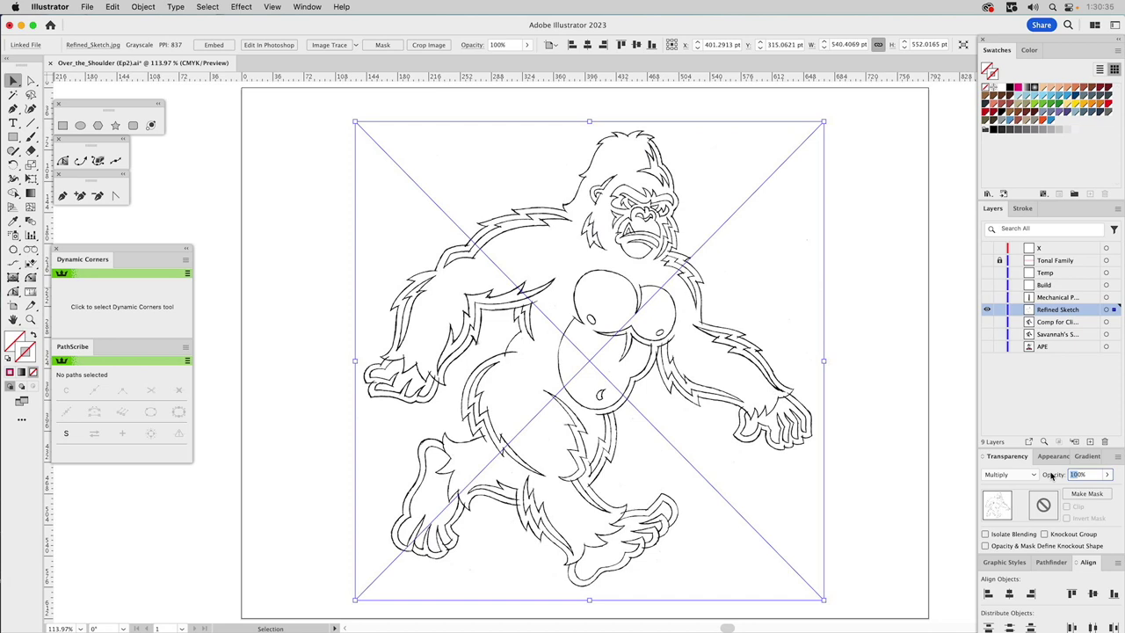
{"action": "type", "text": "20"}
{"action": "key", "text": "Return"}
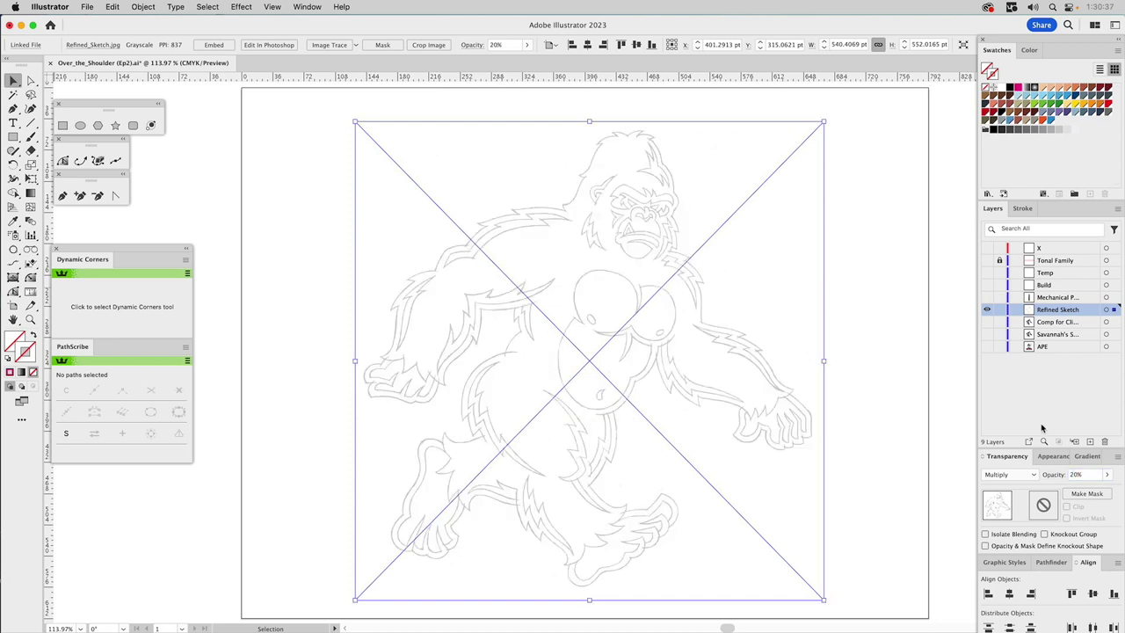
Lock the Refined Sketch layer, briefly check the grey gorilla and pencil photo layers, and hide them
{"action": "left_click", "coordinate": [998, 309]}
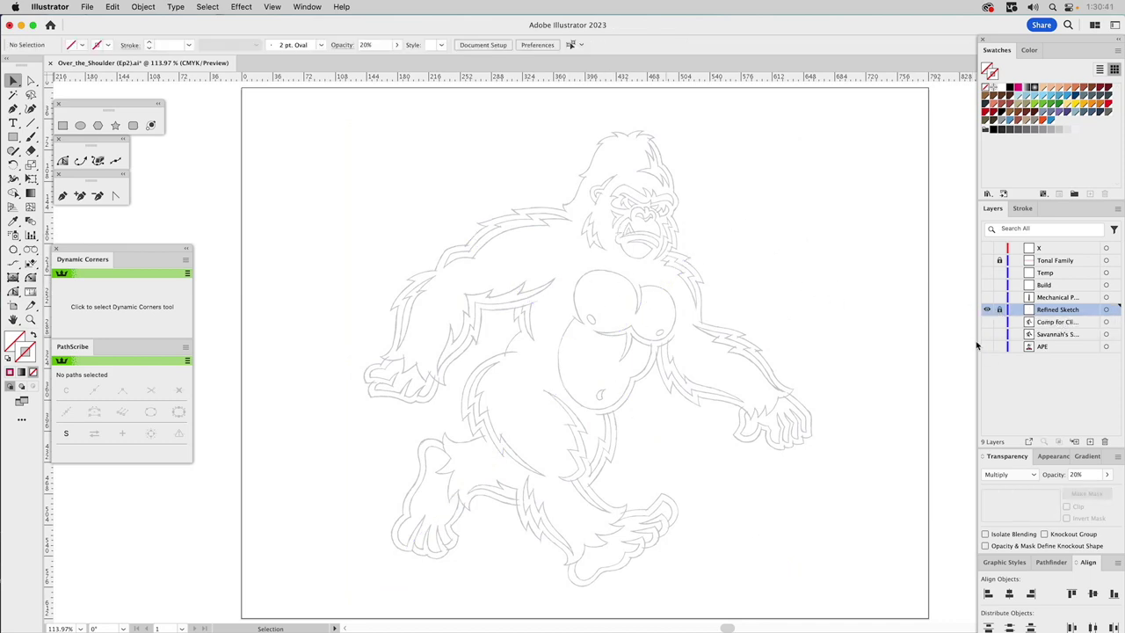
{"action": "left_click", "coordinate": [986, 334]}
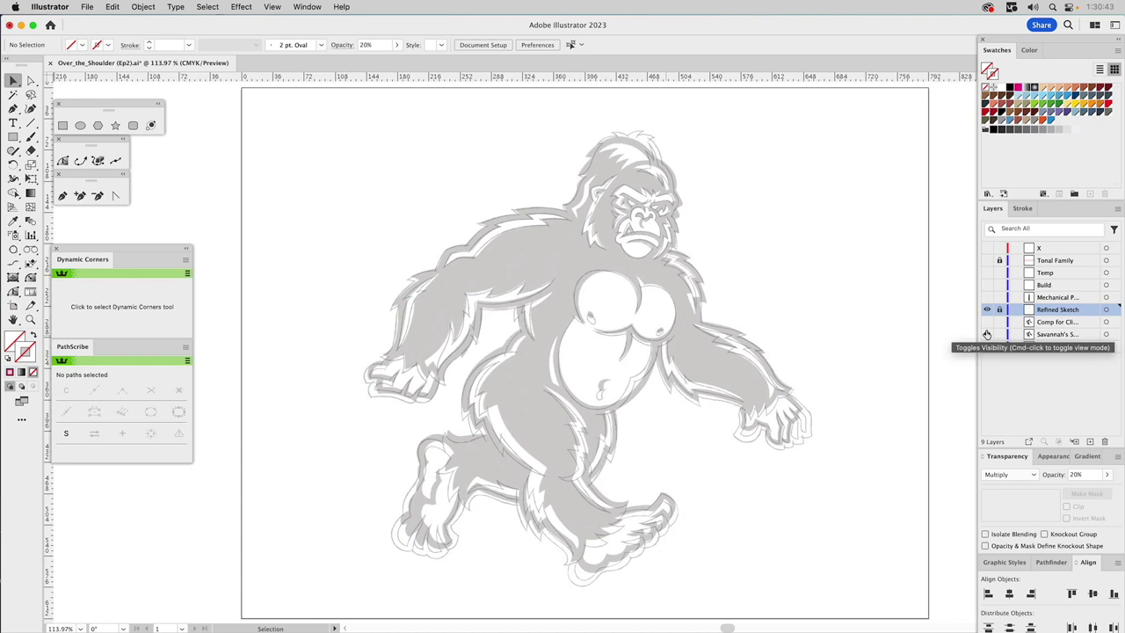
{"action": "left_click", "coordinate": [986, 334]}
{"action": "left_click", "coordinate": [986, 297]}
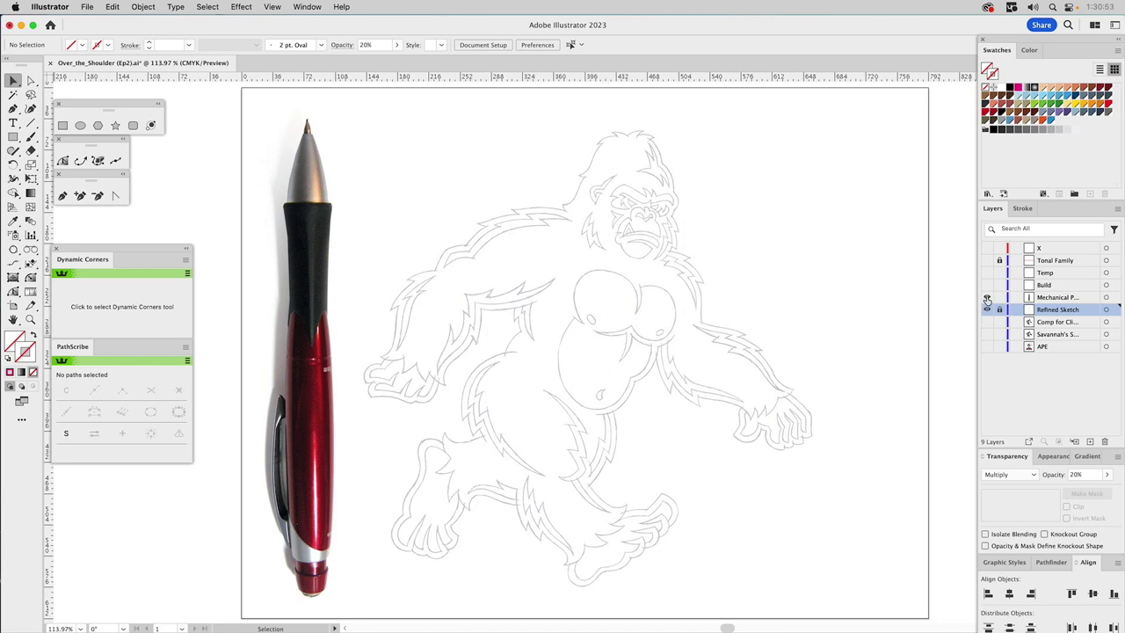
{"action": "left_click", "coordinate": [987, 298]}
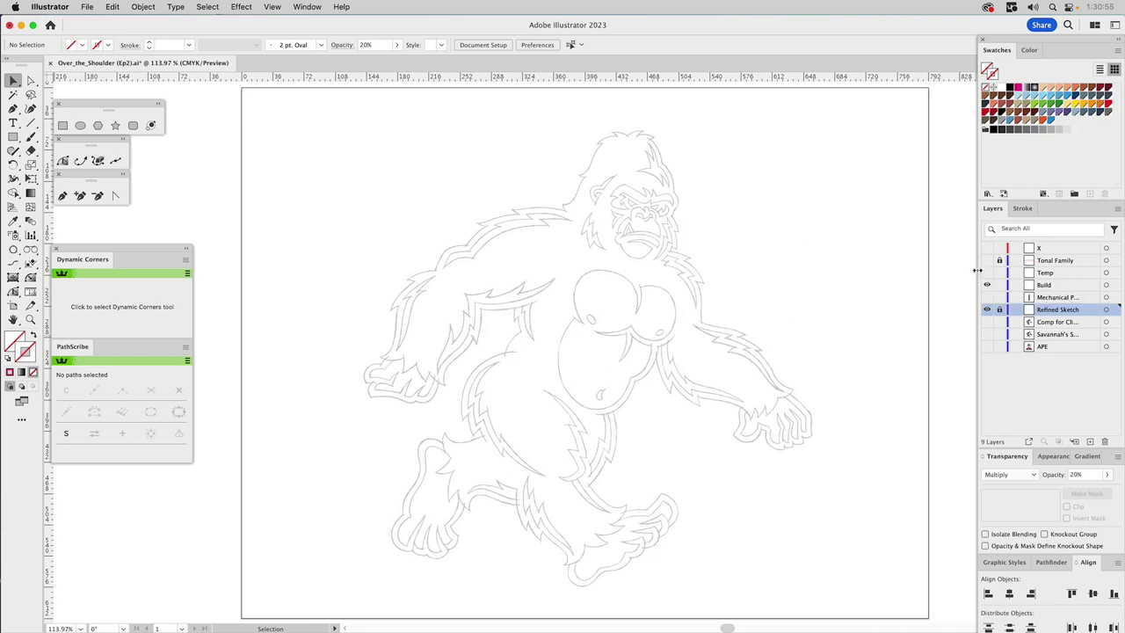
Zoom in on the gorilla's head and face with the Zoom tool
{"action": "key", "text": "z"}
{"action": "left_click_drag", "start_coordinate": [560, 151], "coordinate": [726, 293]}
{"action": "left_click_drag", "start_coordinate": [650, 318], "coordinate": [629, 334]}
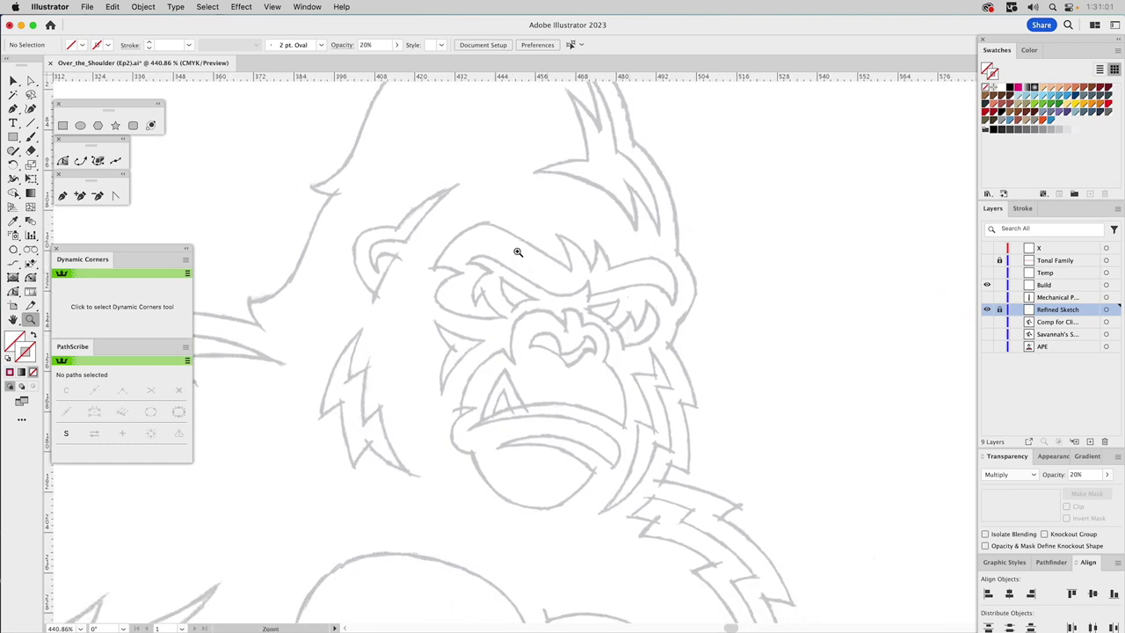
Pick the Pen tool with the 0.5 pt stroke graphic style on the Build layer
{"action": "left_click", "coordinate": [62, 196]}
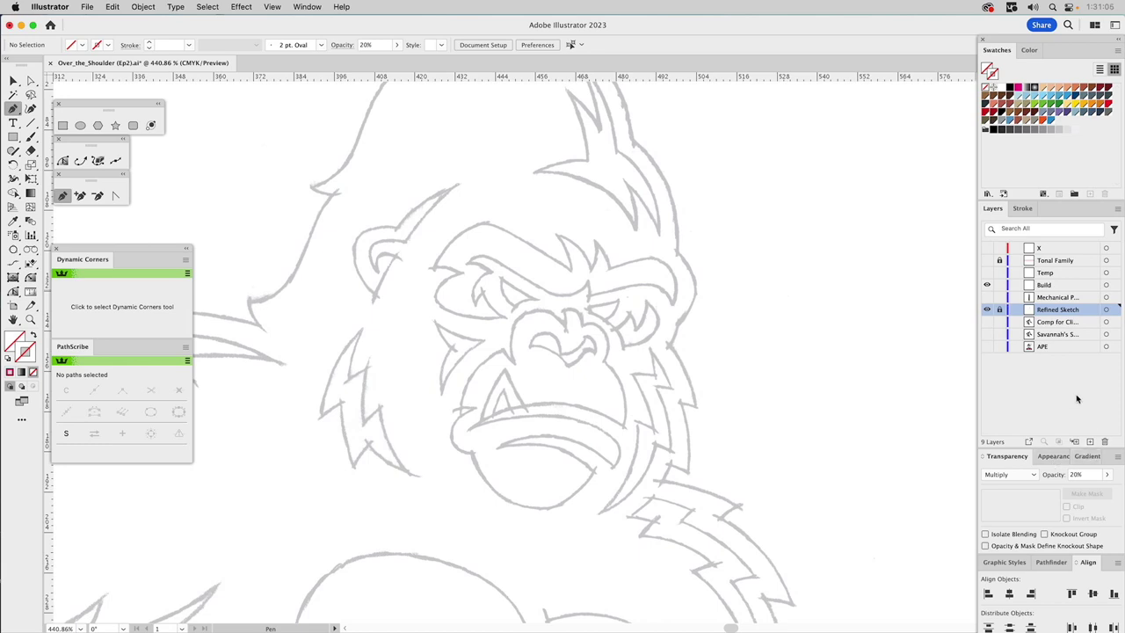
{"action": "left_click", "coordinate": [1004, 561]}
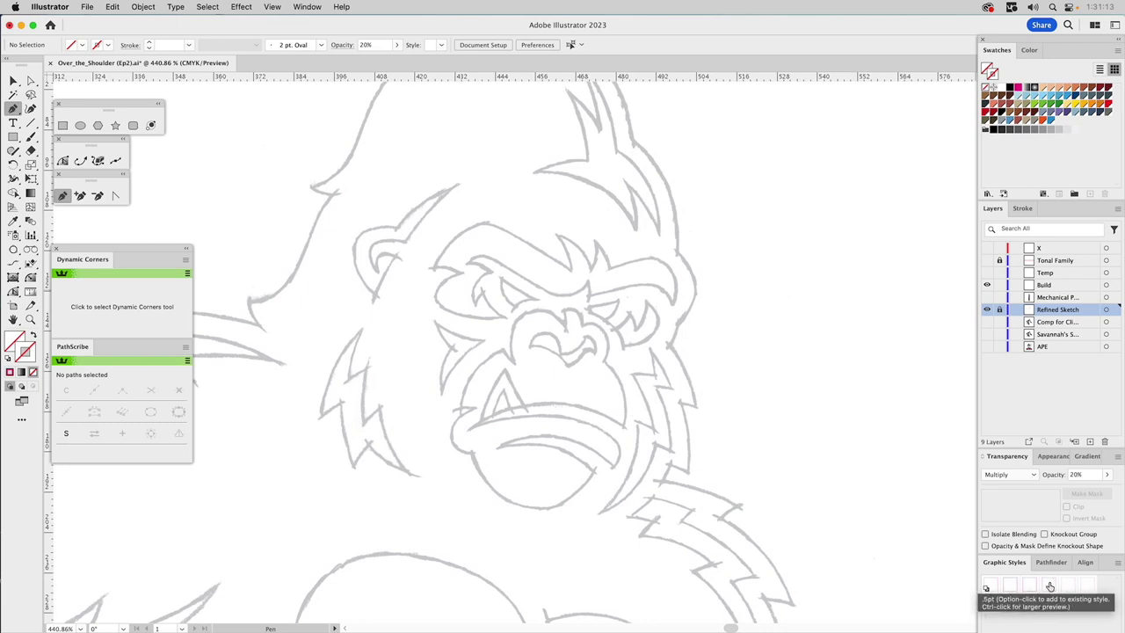
{"action": "left_click", "coordinate": [1049, 586]}
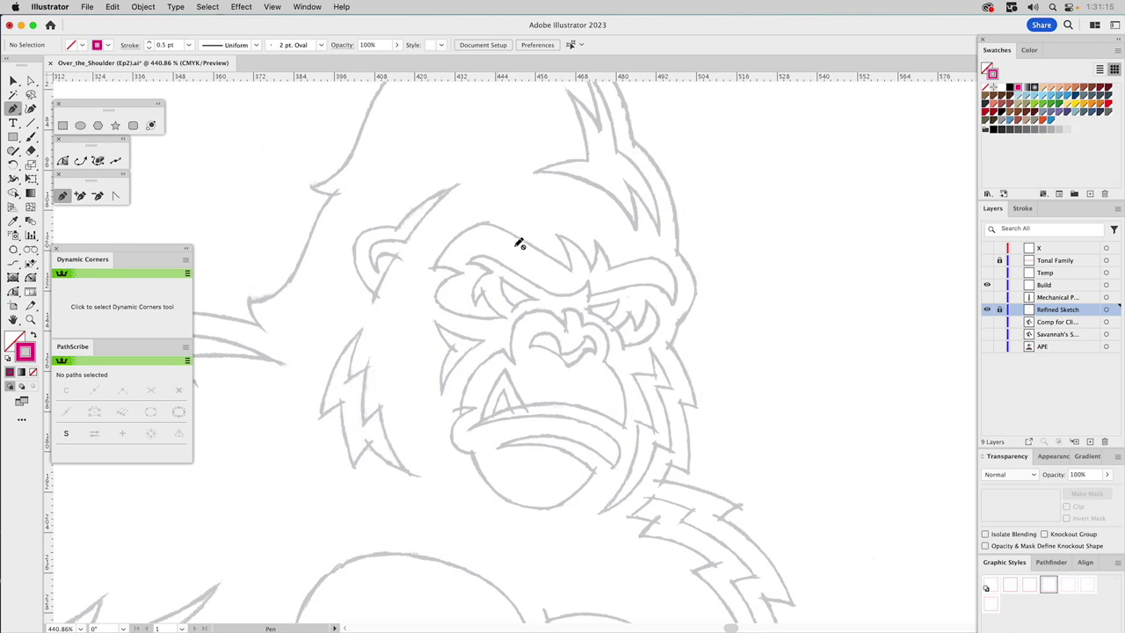
{"action": "left_click", "coordinate": [1044, 286]}
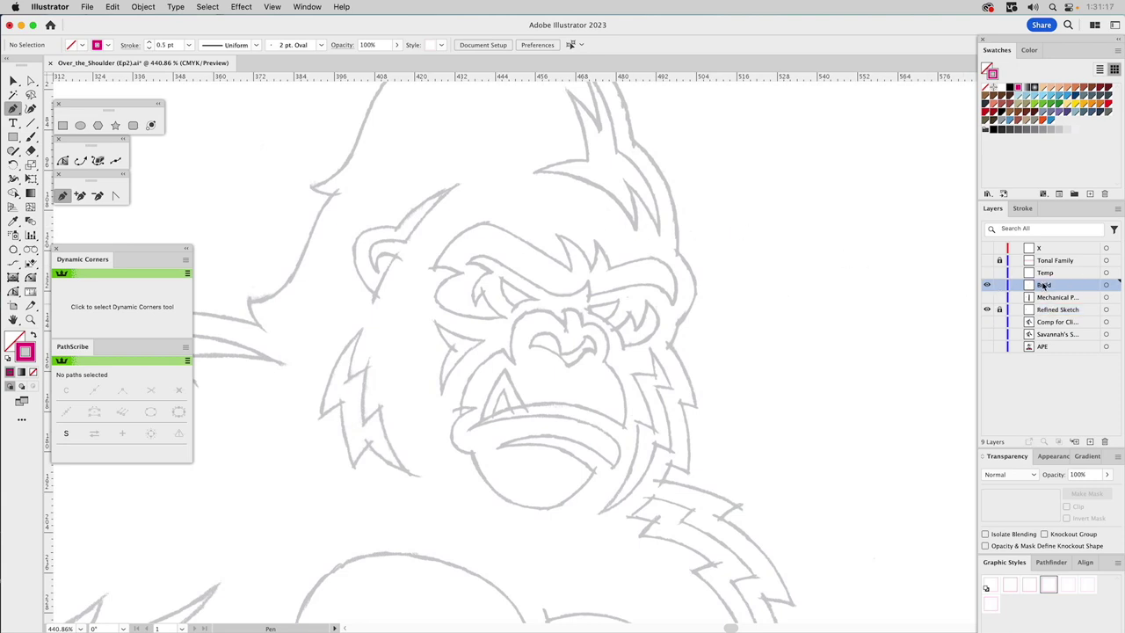
Pen a curved brow path from the left brow over its peak, then reshape the top anchor
{"action": "left_click", "coordinate": [432, 267]}
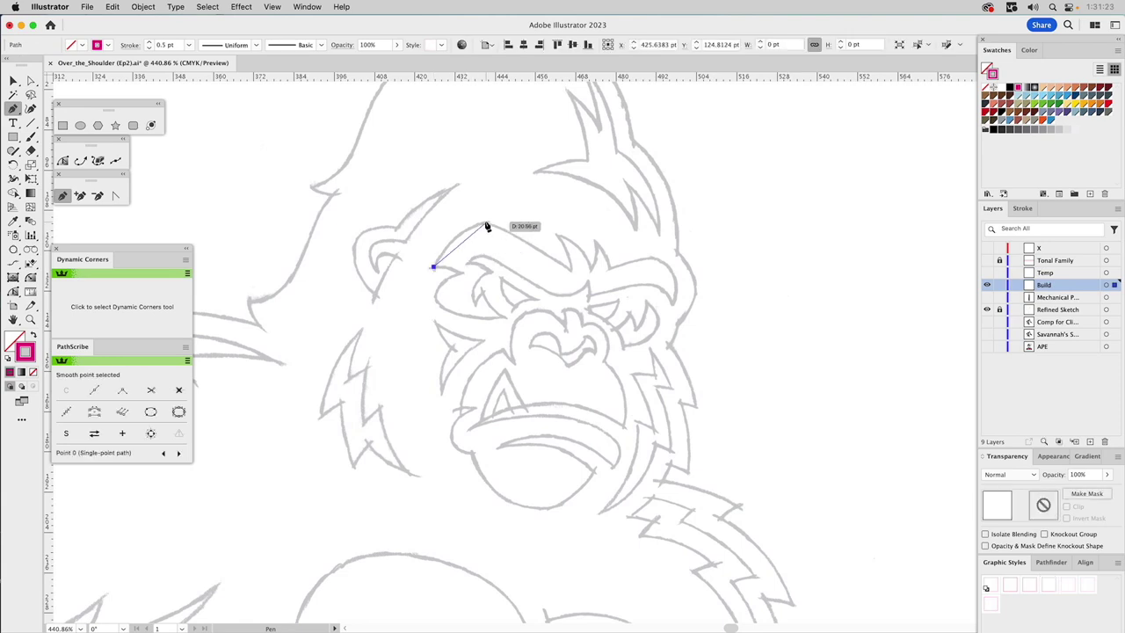
{"action": "left_click_drag", "start_coordinate": [486, 228], "coordinate": [501, 226]}
{"action": "left_click", "coordinate": [572, 270]}
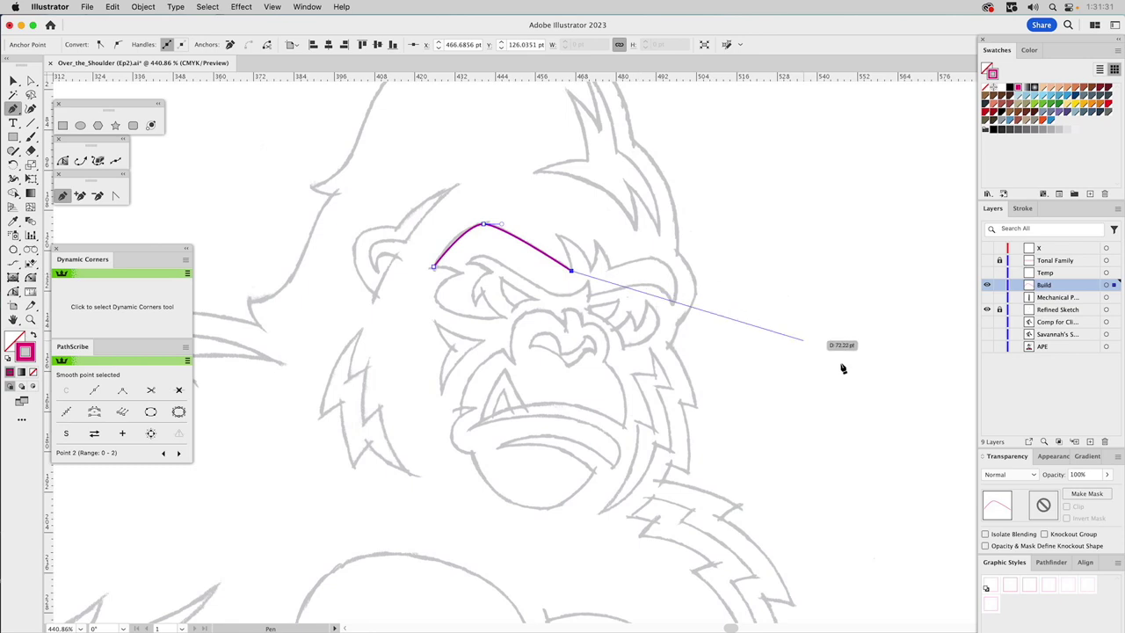
{"action": "left_click", "coordinate": [1068, 585]}
{"action": "key", "text": "a"}
{"action": "left_click", "coordinate": [484, 225]}
{"action": "left_click_drag", "start_coordinate": [464, 225], "coordinate": [508, 223]}
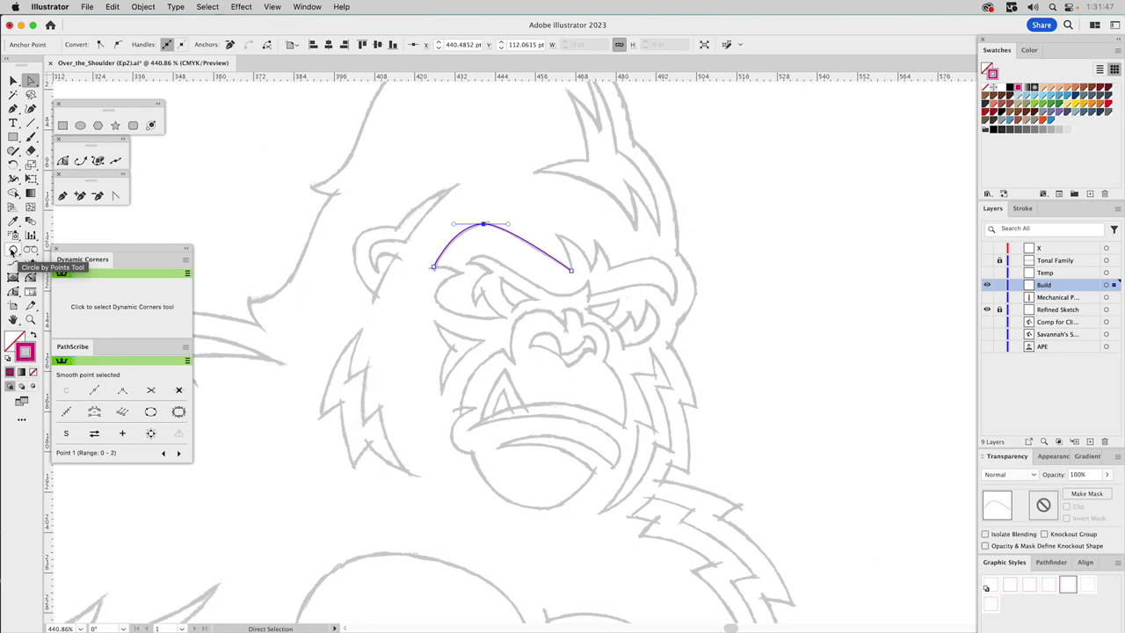
Continue the brow path from its right end with Arc by Points, adding the notched tufts
{"action": "left_click_drag", "start_coordinate": [13, 250], "coordinate": [55, 289]}
{"action": "left_click", "coordinate": [570, 270]}
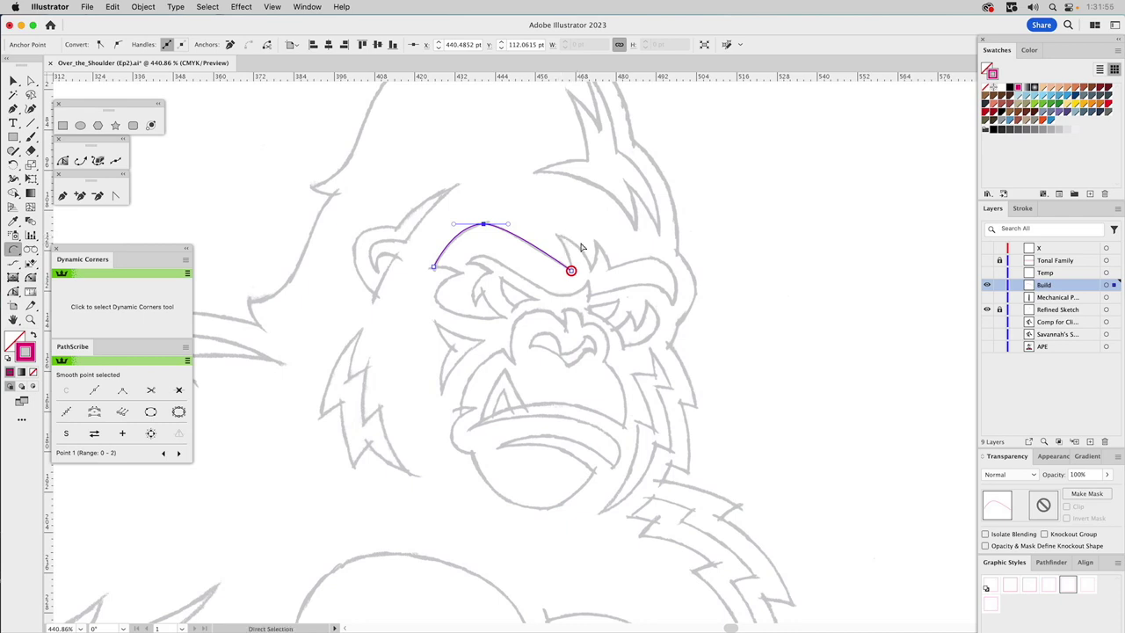
{"action": "left_click", "coordinate": [592, 251], "text": "super"}
{"action": "key", "text": "v"}
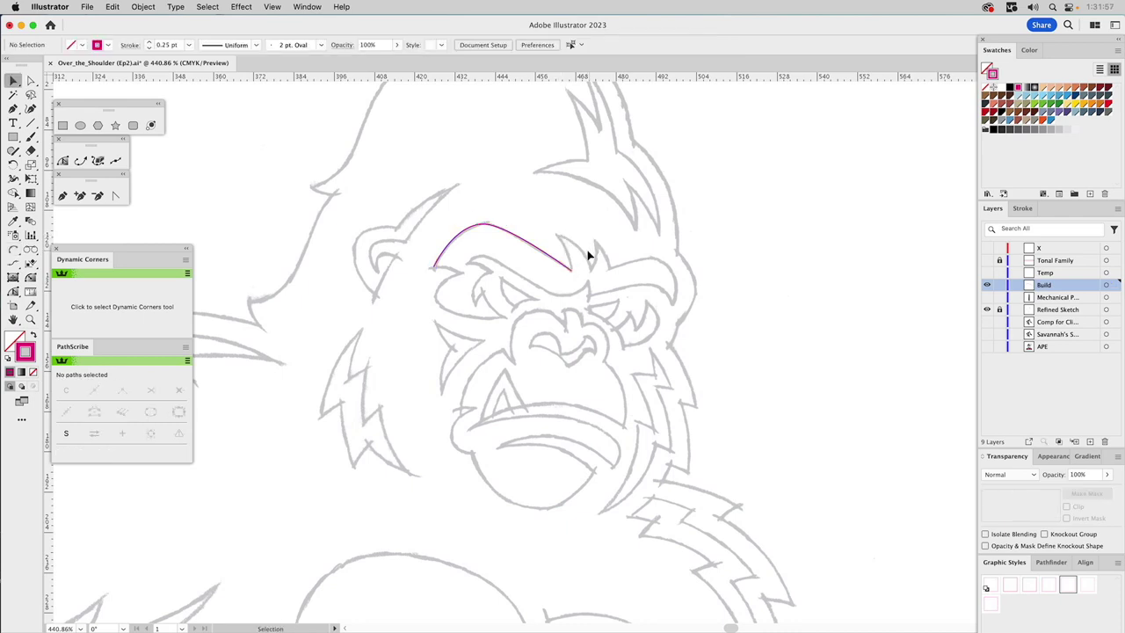
{"action": "left_click", "coordinate": [554, 262]}
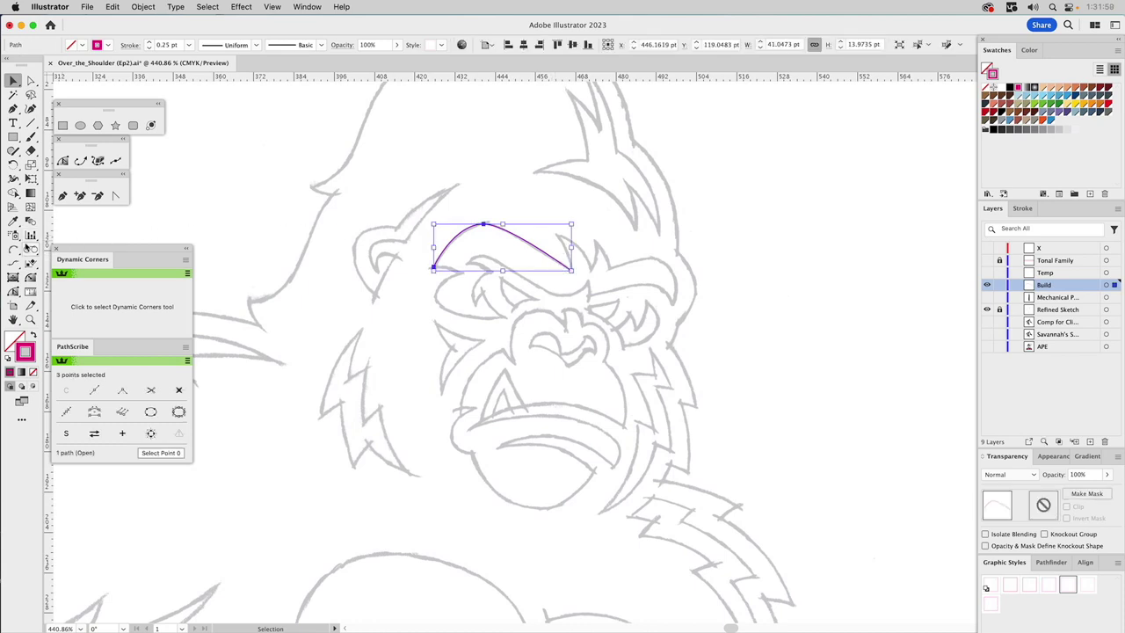
{"action": "left_click", "coordinate": [16, 249]}
{"action": "left_click", "coordinate": [571, 270]}
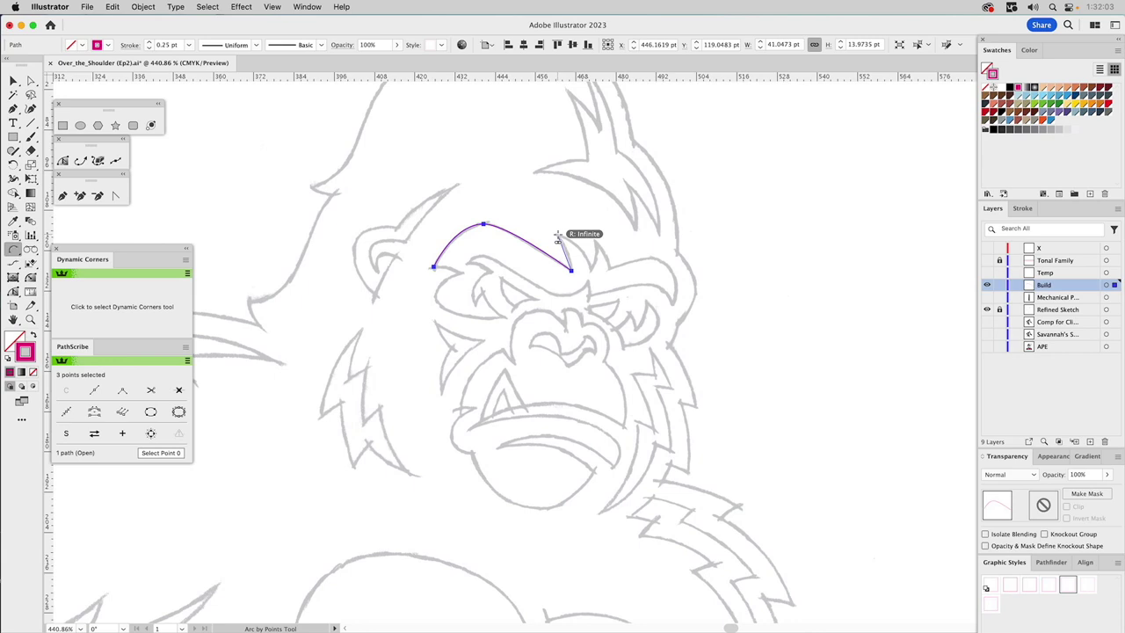
{"action": "left_click", "coordinate": [556, 233]}
{"action": "left_click", "coordinate": [590, 269]}
{"action": "left_click", "coordinate": [595, 241]}
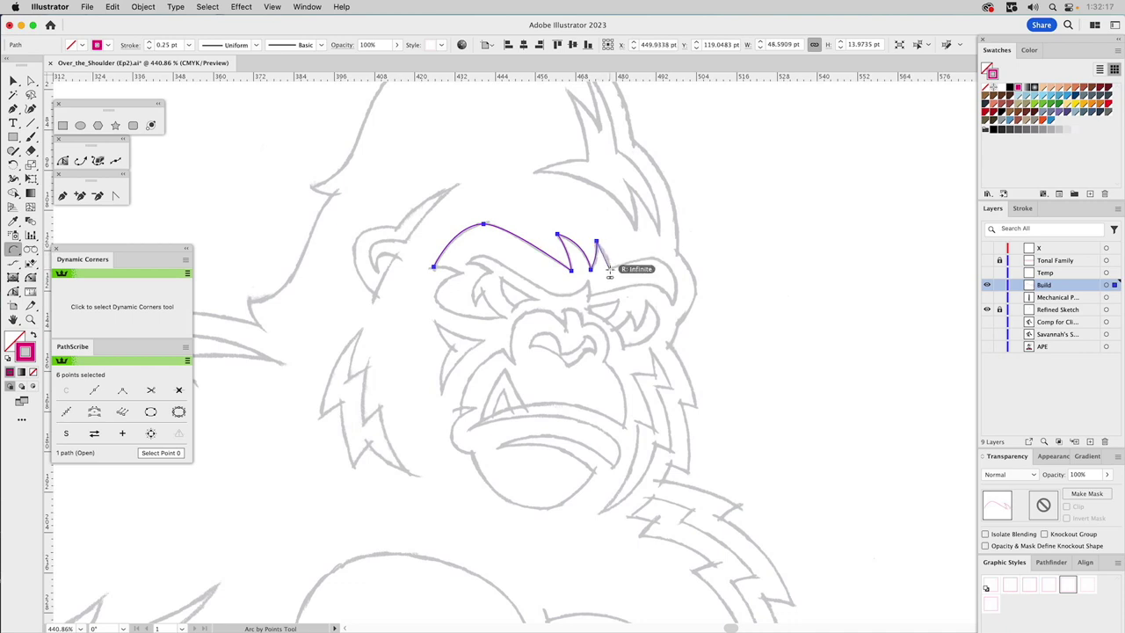
{"action": "left_click", "coordinate": [608, 268]}
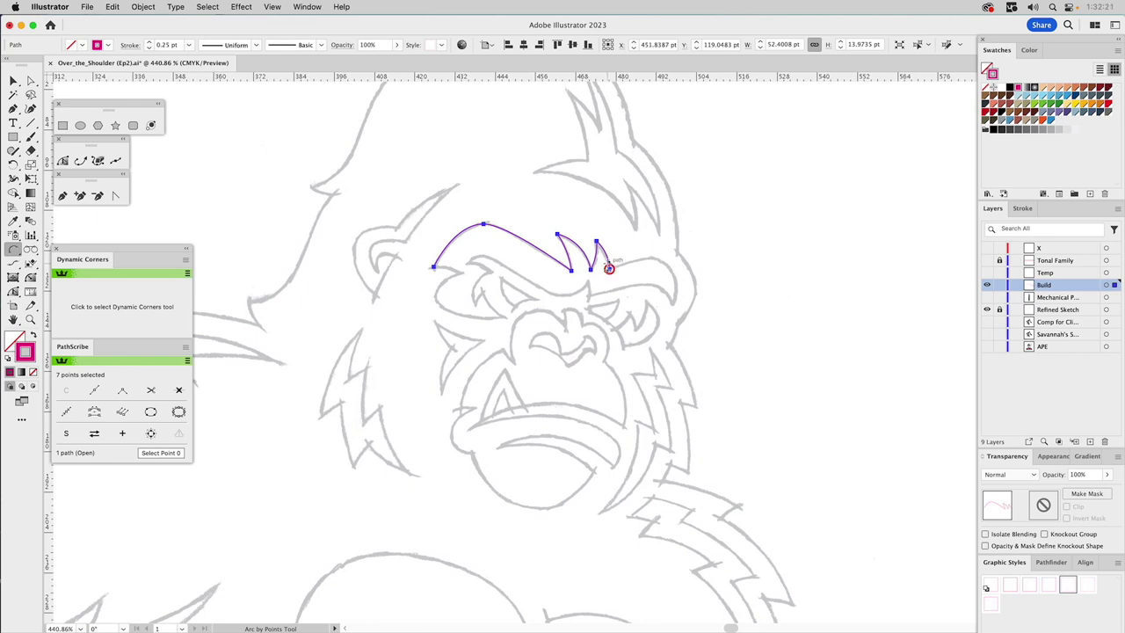
Extend the brow with a smooth Pen curve rightward and down the face's right side
{"action": "key", "text": "p"}
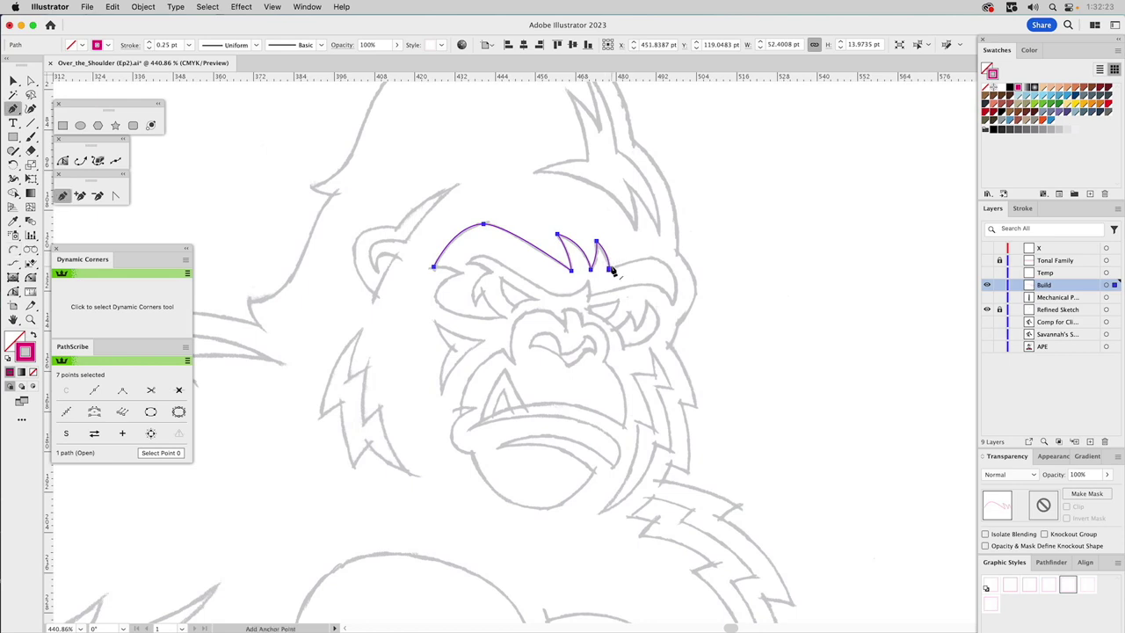
{"action": "left_click", "coordinate": [608, 268]}
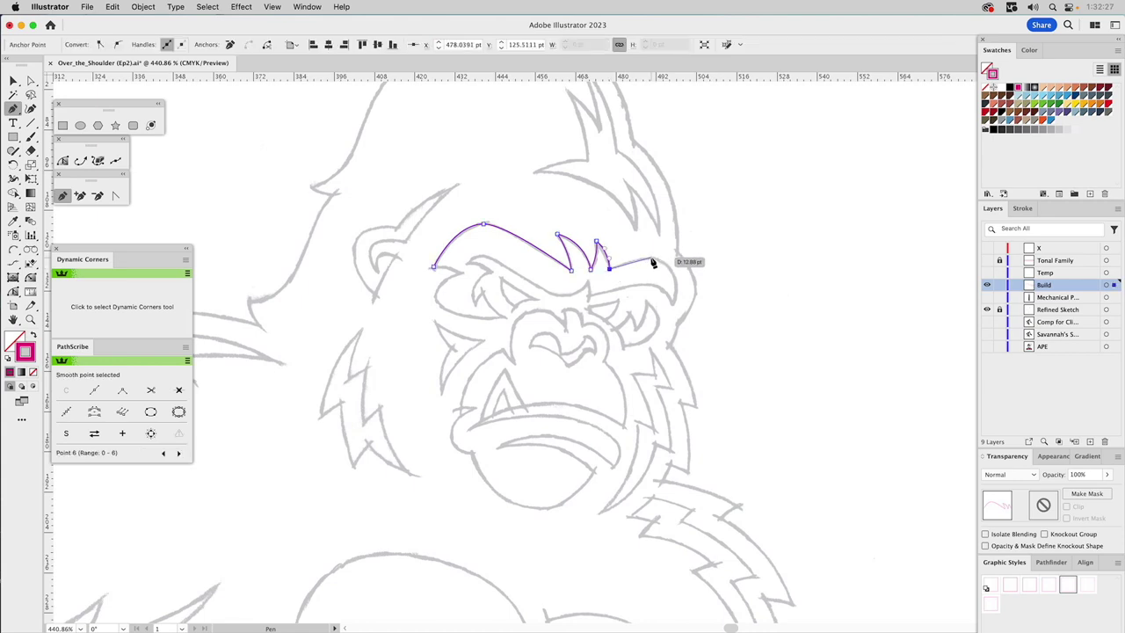
{"action": "left_click_drag", "start_coordinate": [652, 258], "coordinate": [666, 257]}
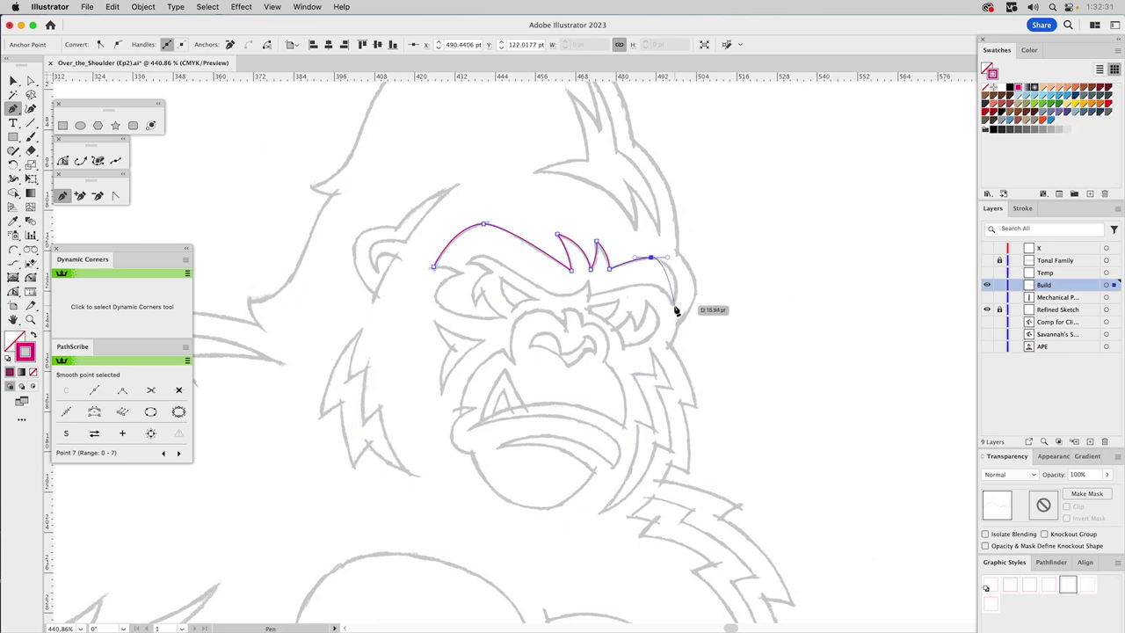
{"action": "left_click_drag", "start_coordinate": [673, 303], "coordinate": [677, 300]}
{"action": "left_click_drag", "start_coordinate": [667, 258], "coordinate": [683, 262]}
{"action": "key", "text": "super"}
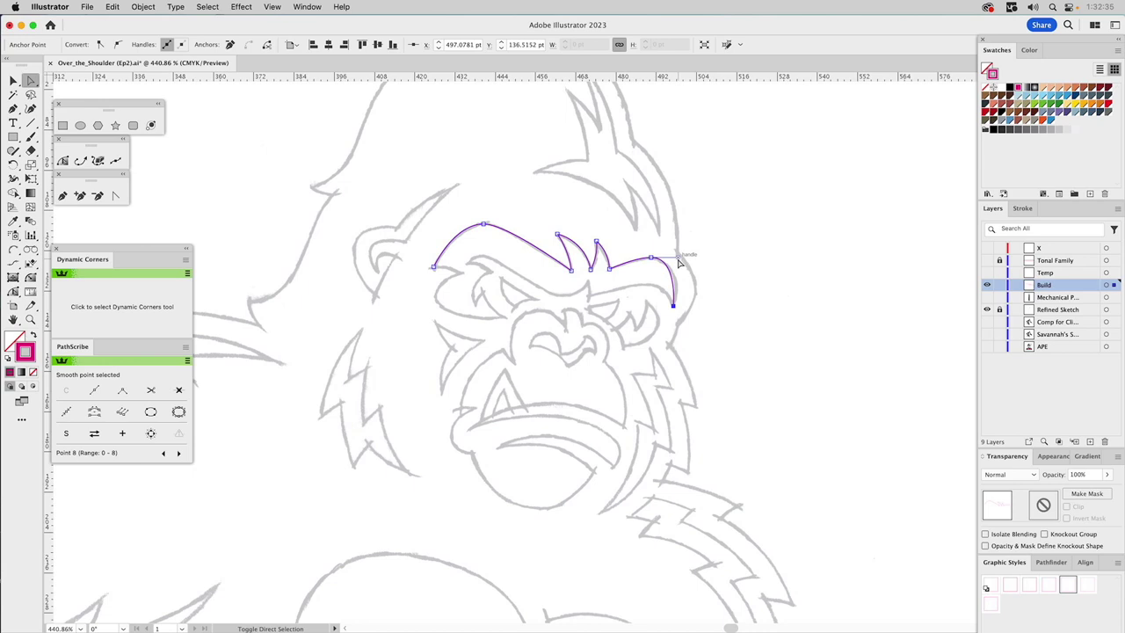
{"action": "left_click", "coordinate": [14, 251]}
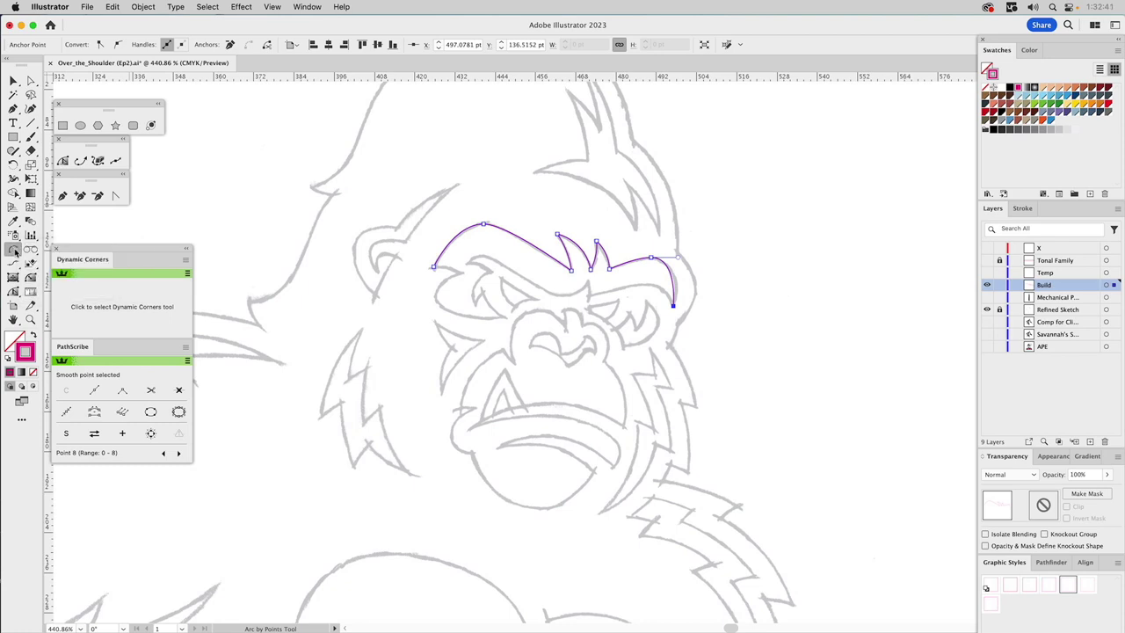
Reshape the curves at the brow path's start and end anchors
{"action": "left_click", "coordinate": [15, 291]}
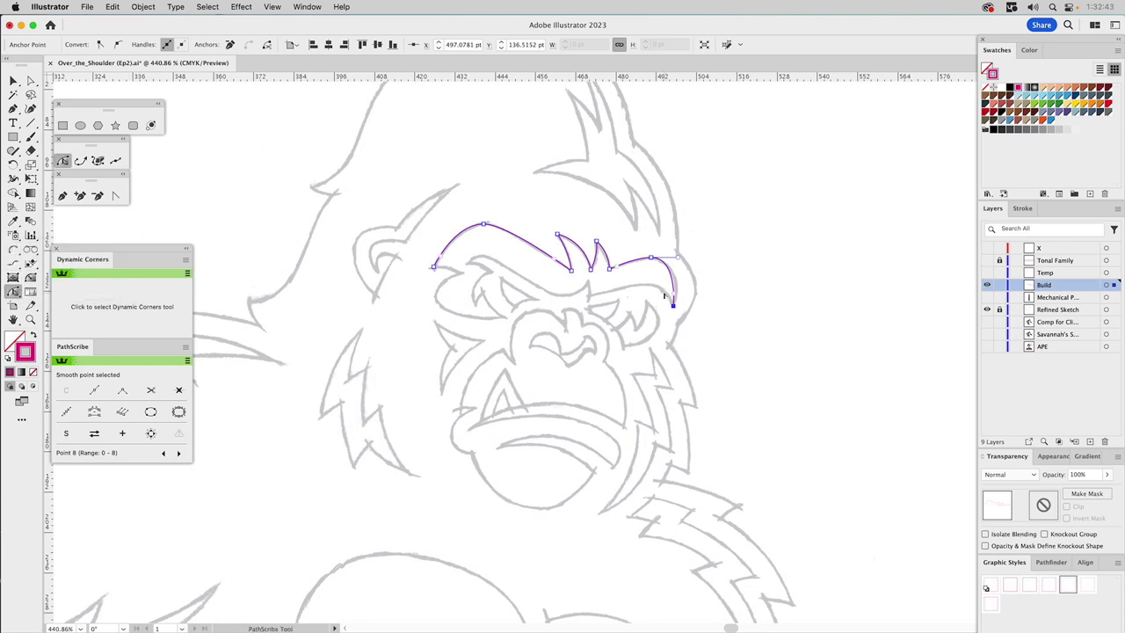
{"action": "left_click_drag", "start_coordinate": [674, 297], "coordinate": [693, 281]}
{"action": "left_click_drag", "start_coordinate": [440, 258], "coordinate": [437, 255]}
{"action": "left_click", "coordinate": [484, 225]}
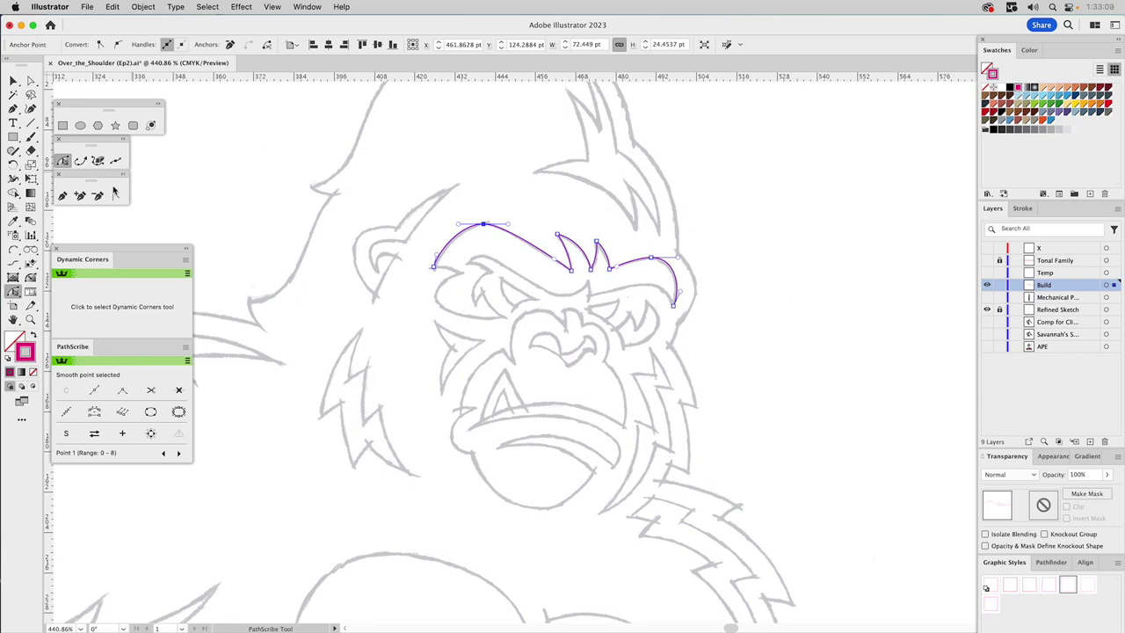
Add a small arc hook at the brow's left end with Arc by Points
{"action": "left_click", "coordinate": [13, 250]}
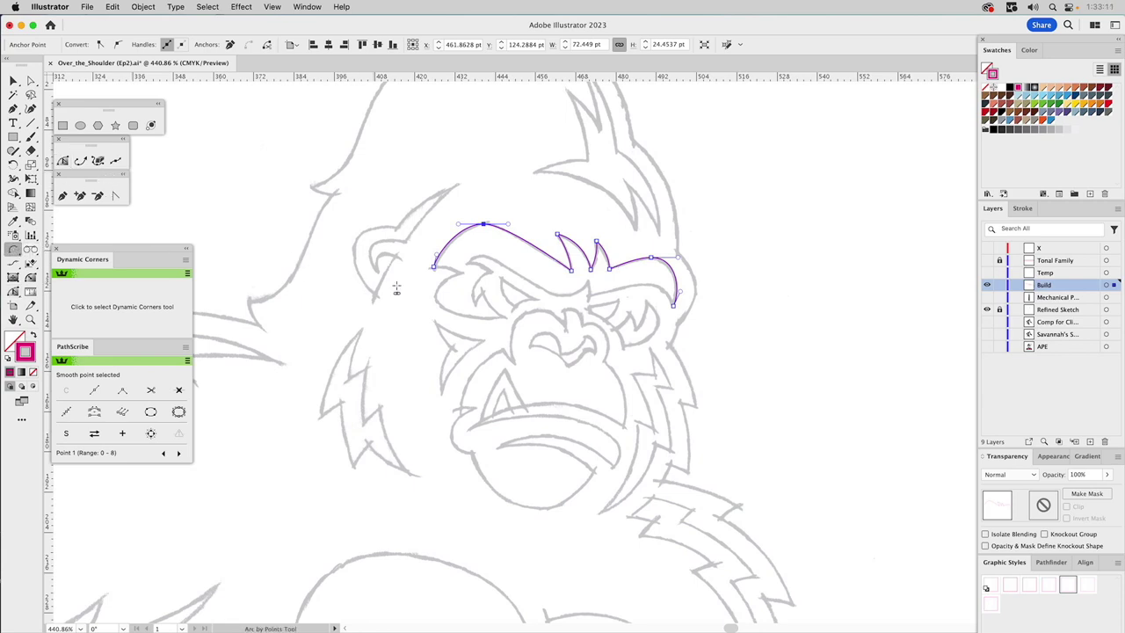
{"action": "left_click", "coordinate": [434, 266]}
{"action": "left_click", "coordinate": [456, 270]}
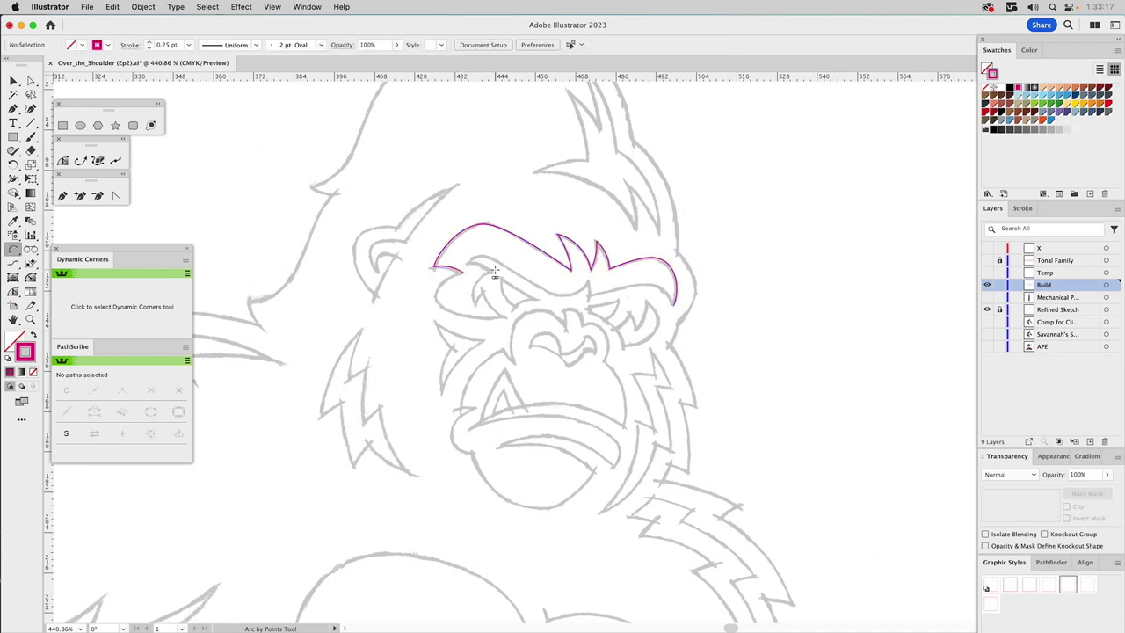
{"action": "key", "text": "v"}
{"action": "left_click", "coordinate": [458, 240]}
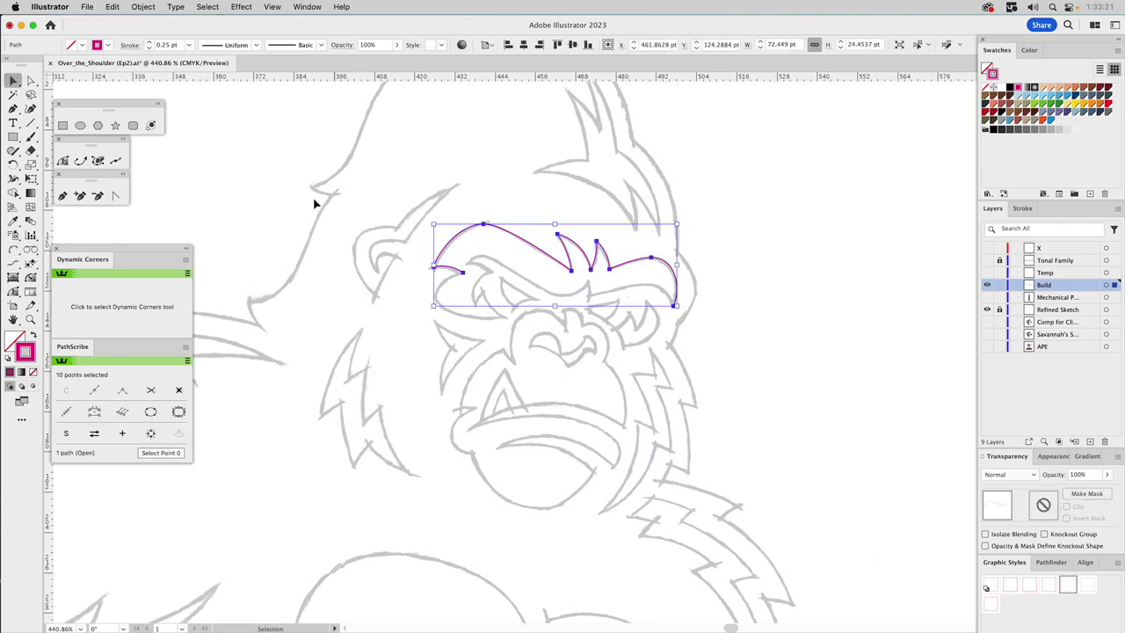
Continue the brow path from its left end, curving down the brow's left side
{"action": "left_click", "coordinate": [63, 195]}
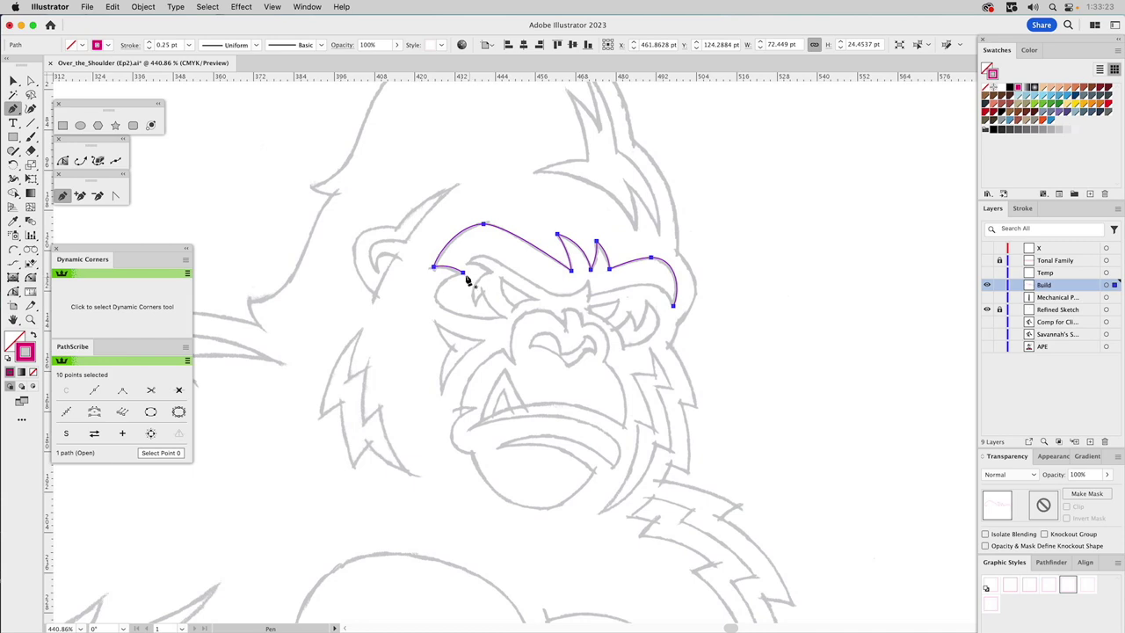
{"action": "left_click_drag", "start_coordinate": [463, 275], "coordinate": [436, 302]}
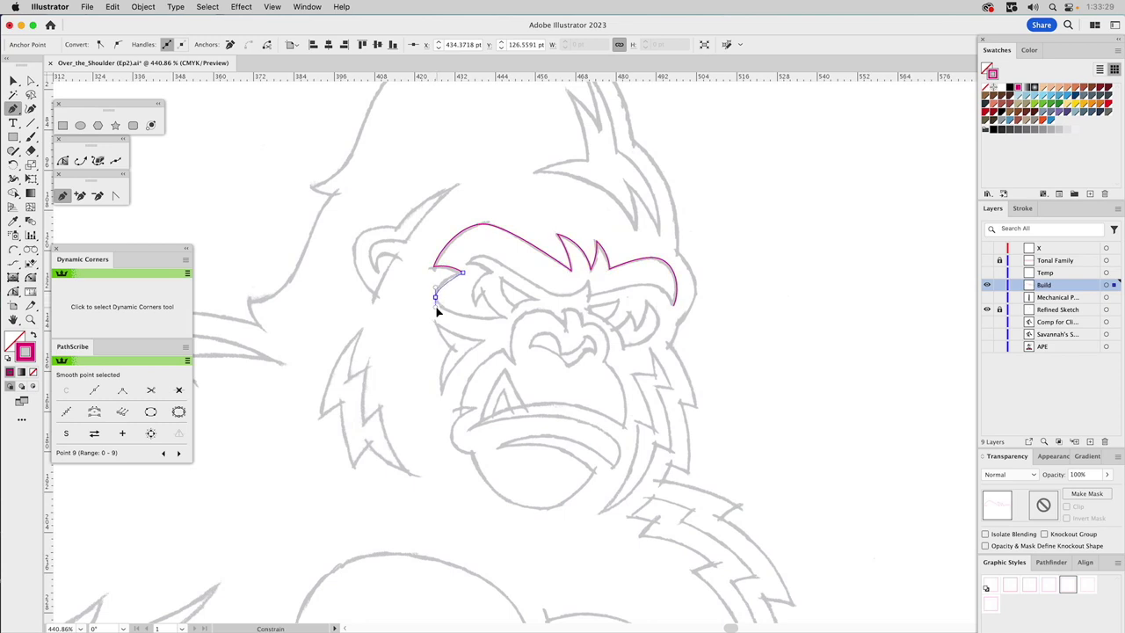
{"action": "left_click", "coordinate": [506, 319]}
{"action": "left_click_drag", "start_coordinate": [506, 319], "coordinate": [485, 297]}
{"action": "left_click", "coordinate": [489, 295], "text": "super"}
Zoom in and trace the inner brow notch and underside up to the centre notch
{"action": "key", "text": "z"}
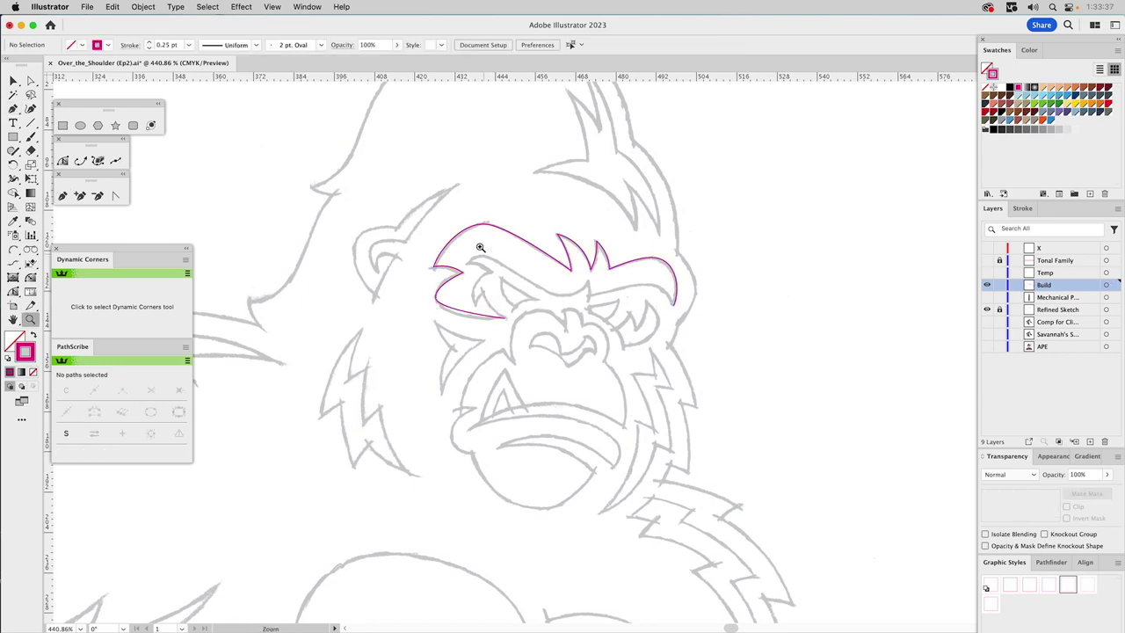
{"action": "left_click_drag", "start_coordinate": [404, 199], "coordinate": [633, 367]}
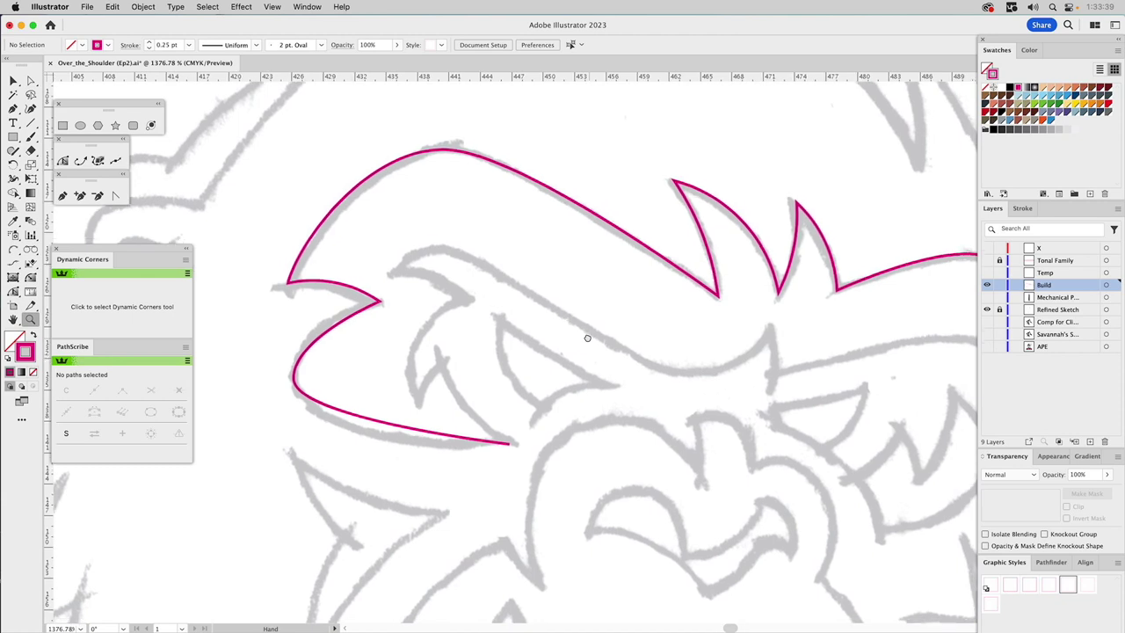
{"action": "left_click", "coordinate": [63, 196]}
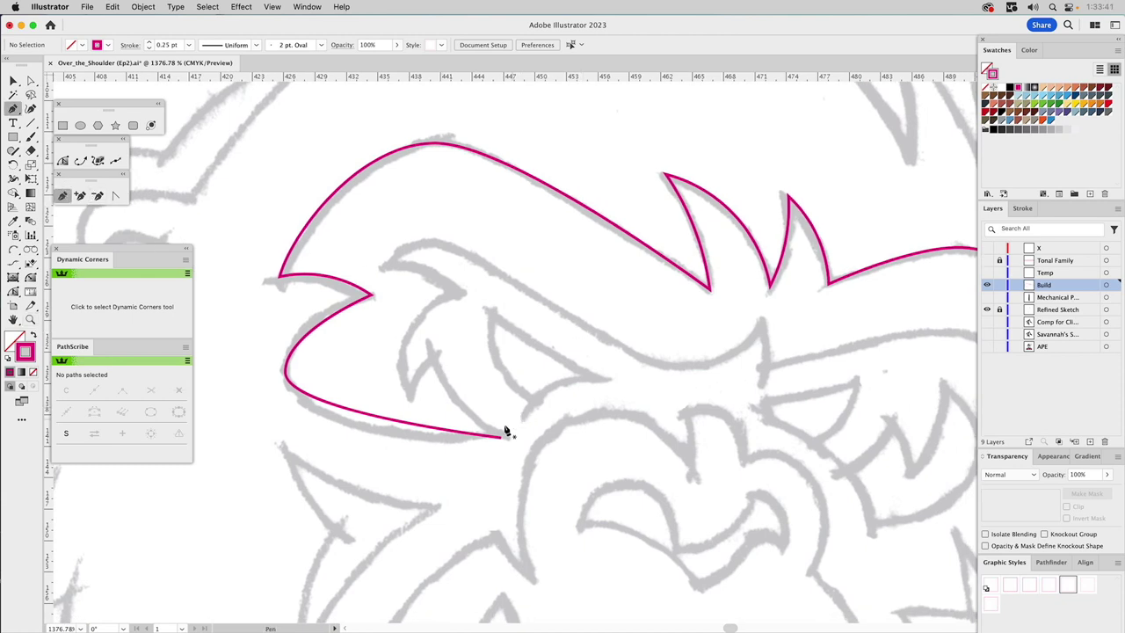
{"action": "left_click_drag", "start_coordinate": [501, 436], "coordinate": [434, 360]}
{"action": "left_click", "coordinate": [434, 360]}
{"action": "left_click", "coordinate": [410, 399]}
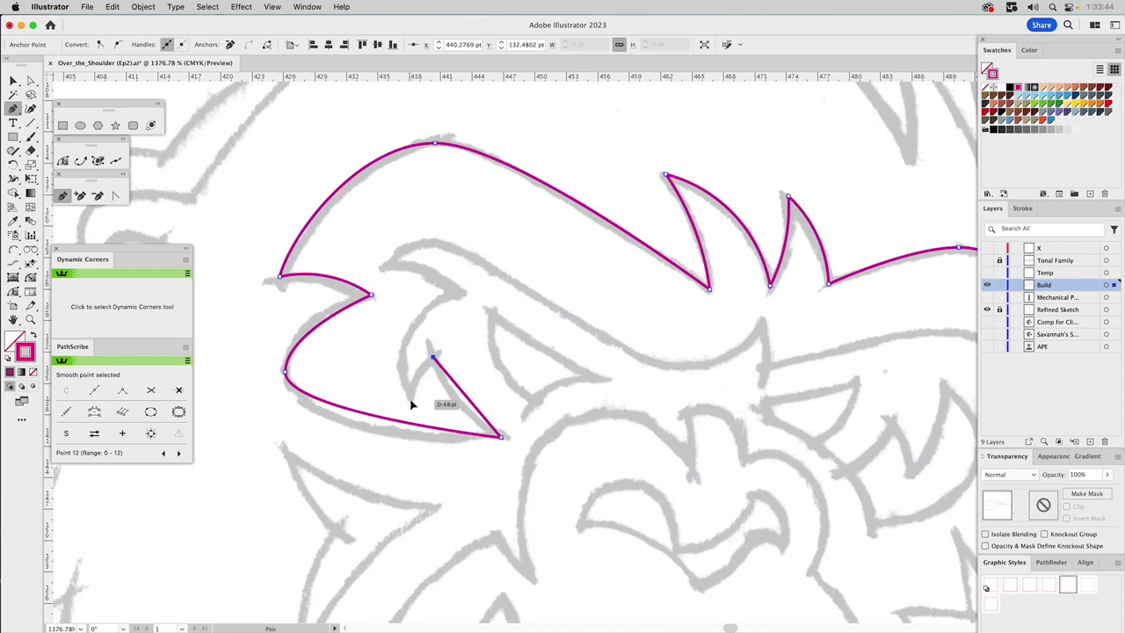
{"action": "left_click", "coordinate": [452, 293]}
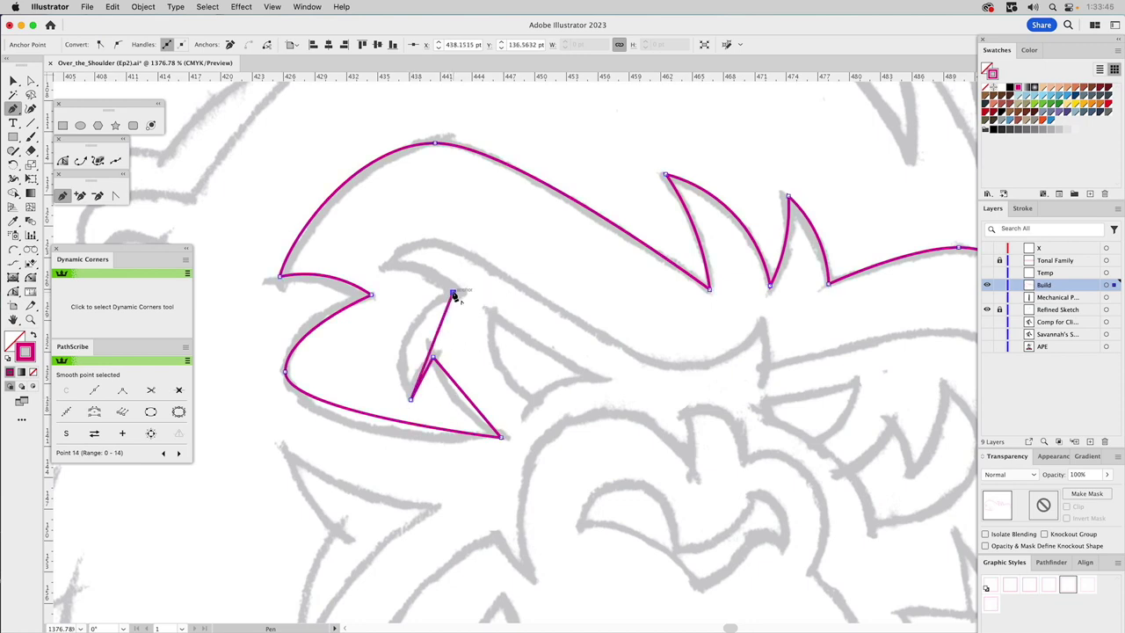
{"action": "left_click", "coordinate": [380, 267]}
{"action": "left_click", "coordinate": [444, 242]}
{"action": "left_click_drag", "start_coordinate": [451, 249], "coordinate": [474, 252]}
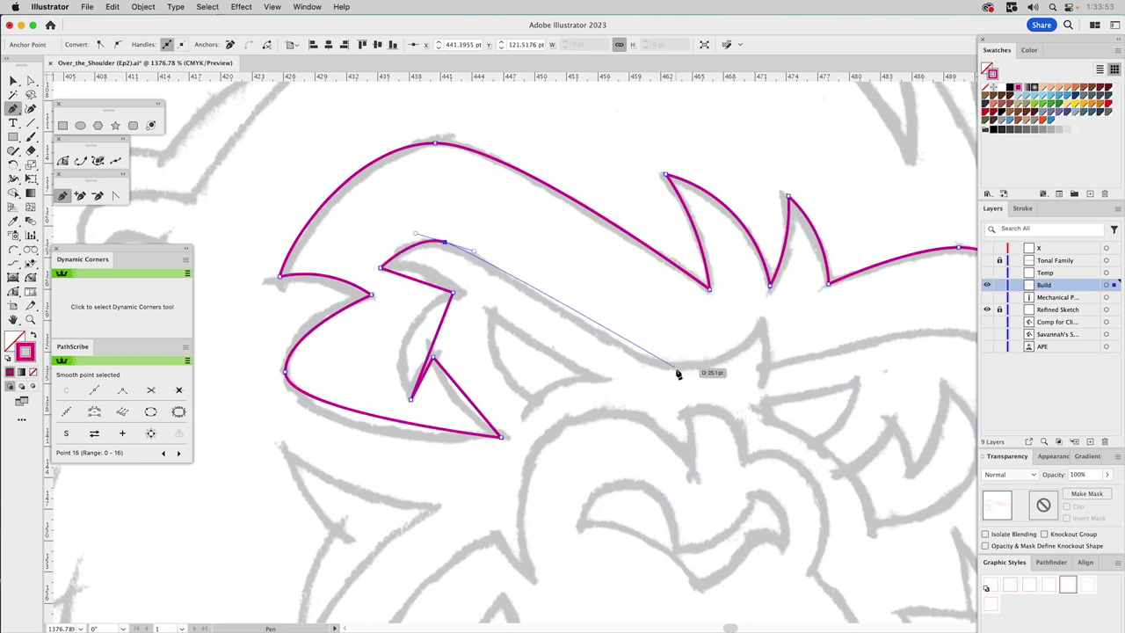
{"action": "left_click_drag", "start_coordinate": [684, 368], "coordinate": [760, 368]}
{"action": "left_click", "coordinate": [763, 321]}
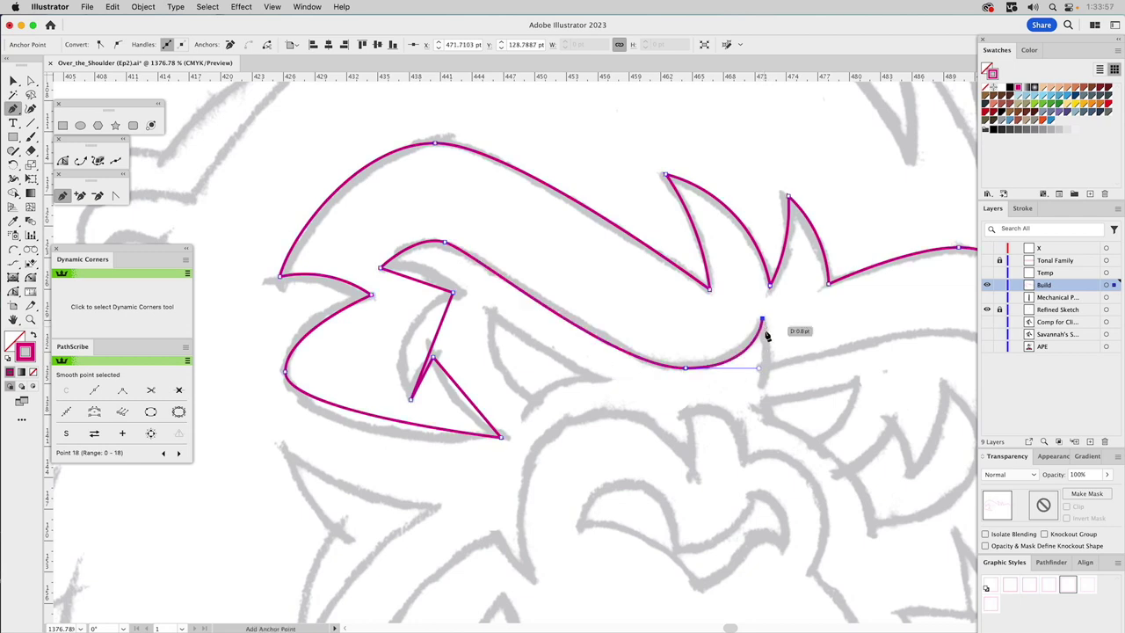
Trace below the centre notch and along the right underside, closing the brow outline
{"action": "key", "text": "v"}
{"action": "key", "text": "a"}
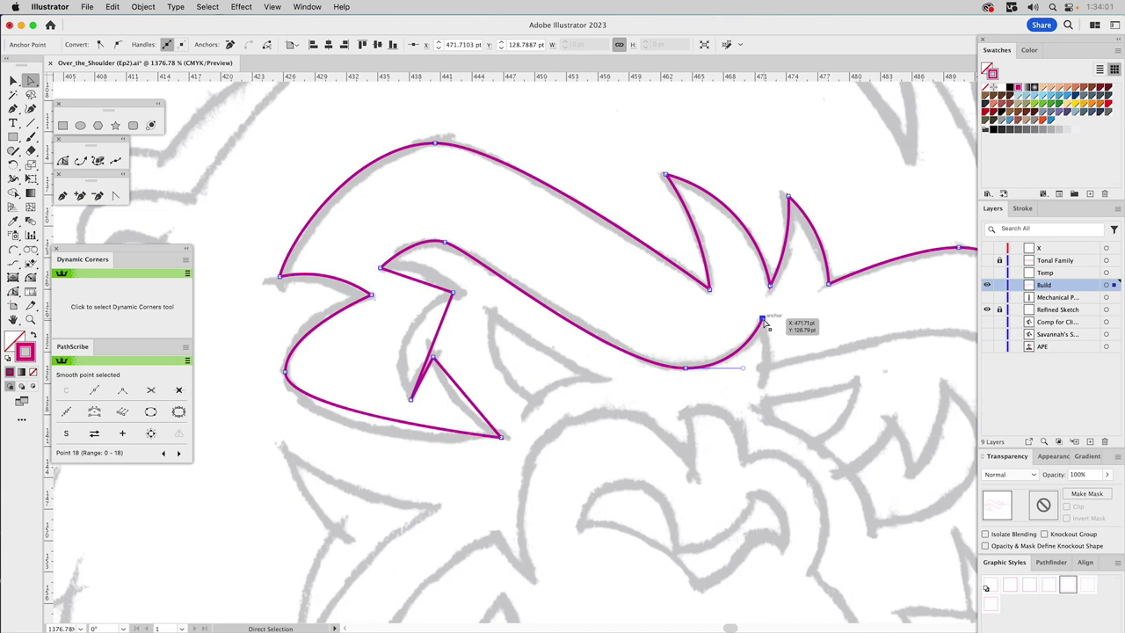
{"action": "key", "text": "p"}
{"action": "left_click", "coordinate": [762, 321]}
{"action": "left_click", "coordinate": [766, 369]}
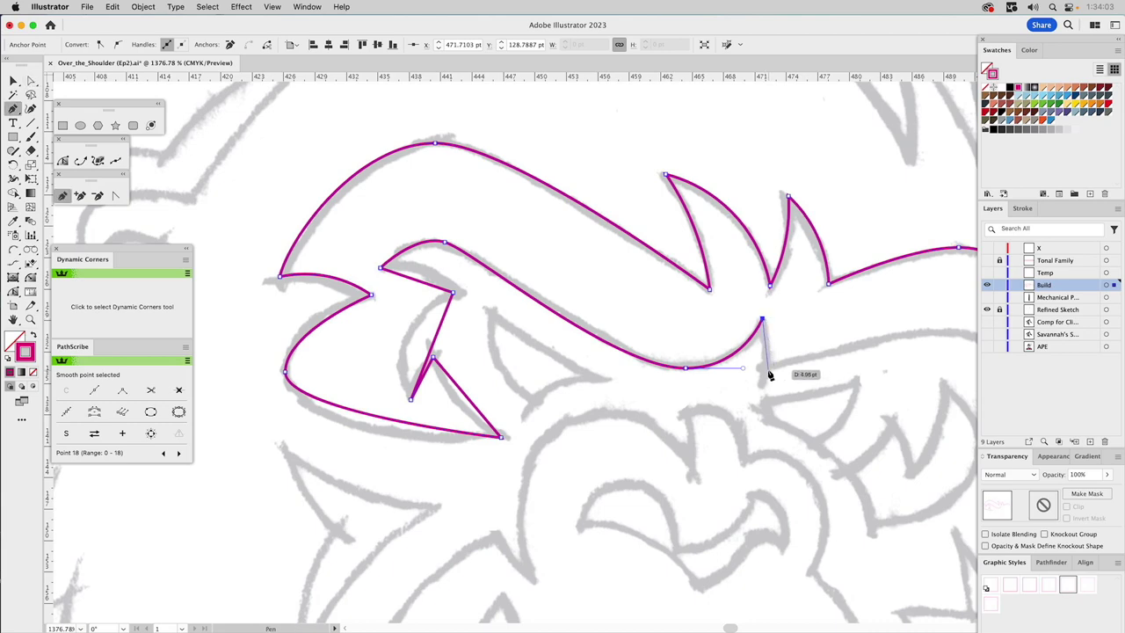
{"action": "left_click_drag", "start_coordinate": [818, 352], "coordinate": [603, 366]}
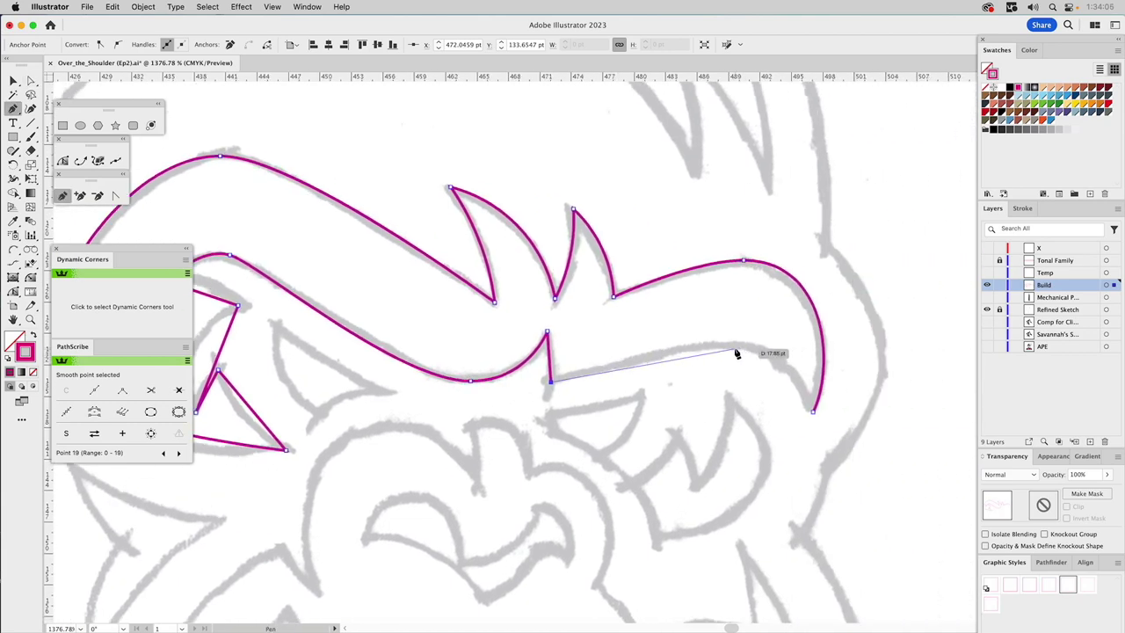
{"action": "left_click_drag", "start_coordinate": [733, 347], "coordinate": [802, 355]}
{"action": "left_click", "coordinate": [813, 411]}
{"action": "scroll", "coordinate": [632, 329], "scroll_direction": "left", "scroll_amount": 5}
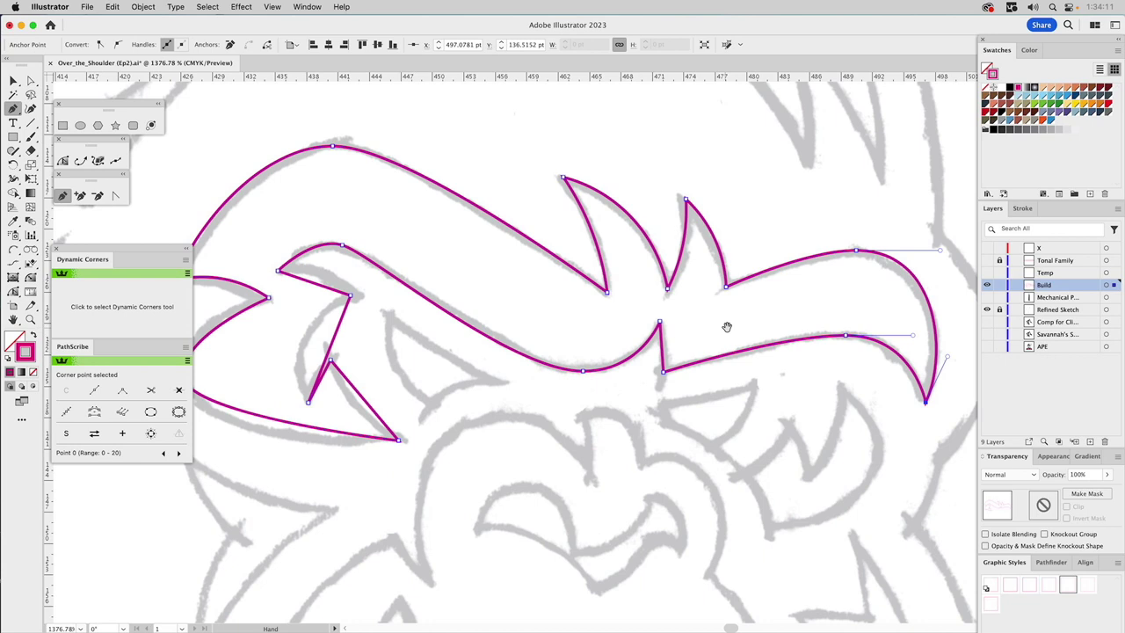
{"action": "left_click", "coordinate": [117, 195]}
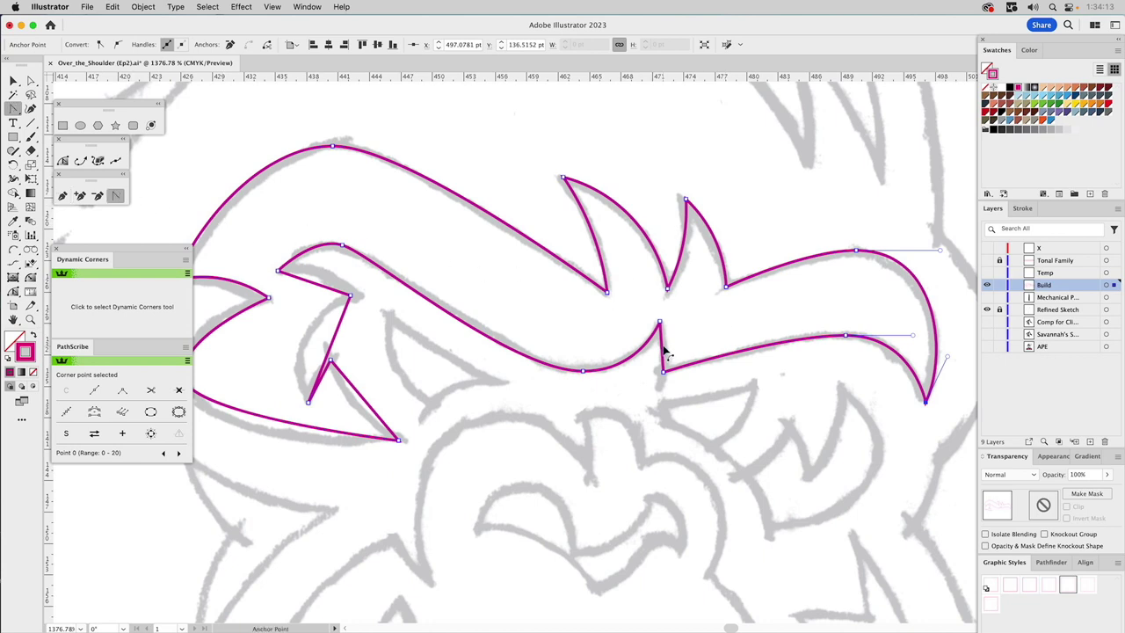
Smooth the brow's corners and curve the inner notch, bottom edge and left edge segments
{"action": "left_click_drag", "start_coordinate": [665, 352], "coordinate": [664, 352]}
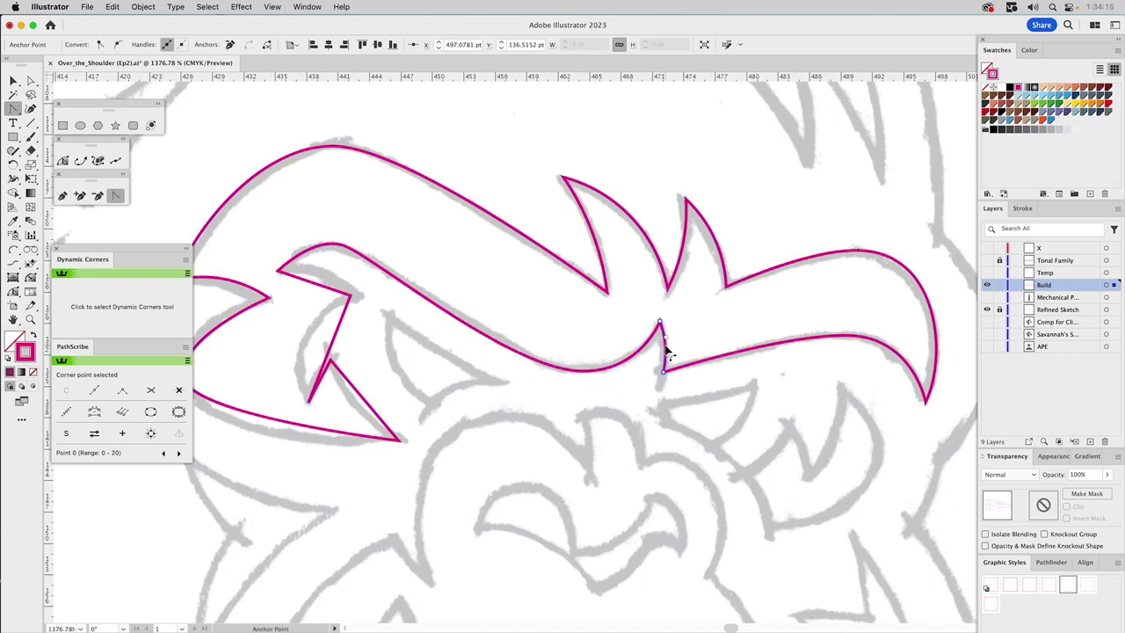
{"action": "left_click_drag", "start_coordinate": [565, 326], "coordinate": [702, 330]}
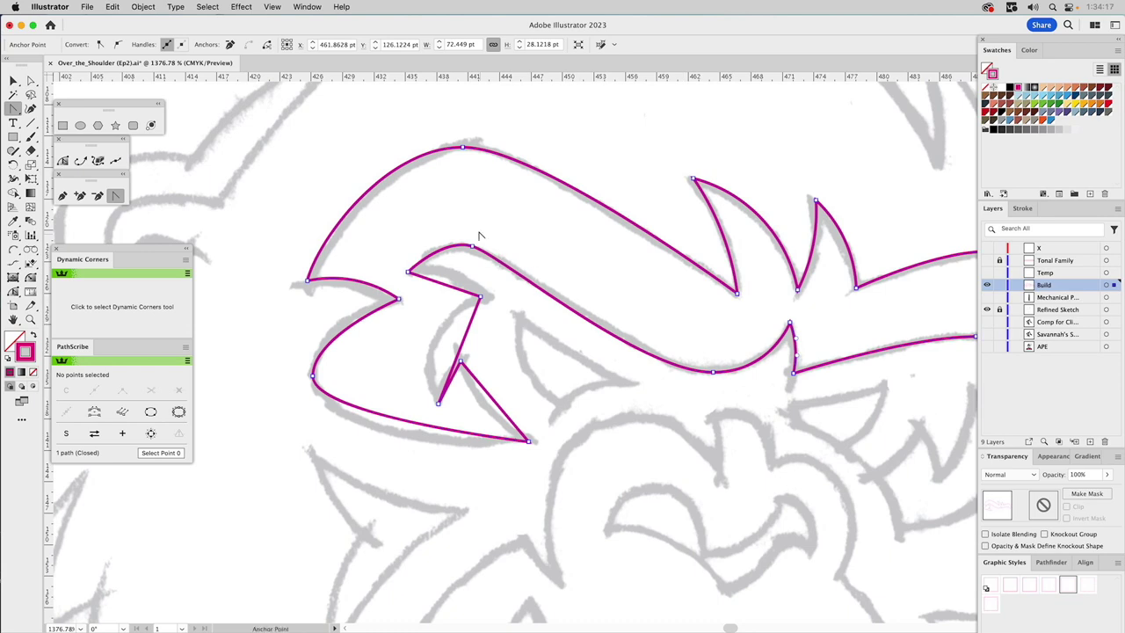
{"action": "left_click_drag", "start_coordinate": [472, 246], "coordinate": [517, 255]}
{"action": "left_click_drag", "start_coordinate": [443, 244], "coordinate": [426, 244]}
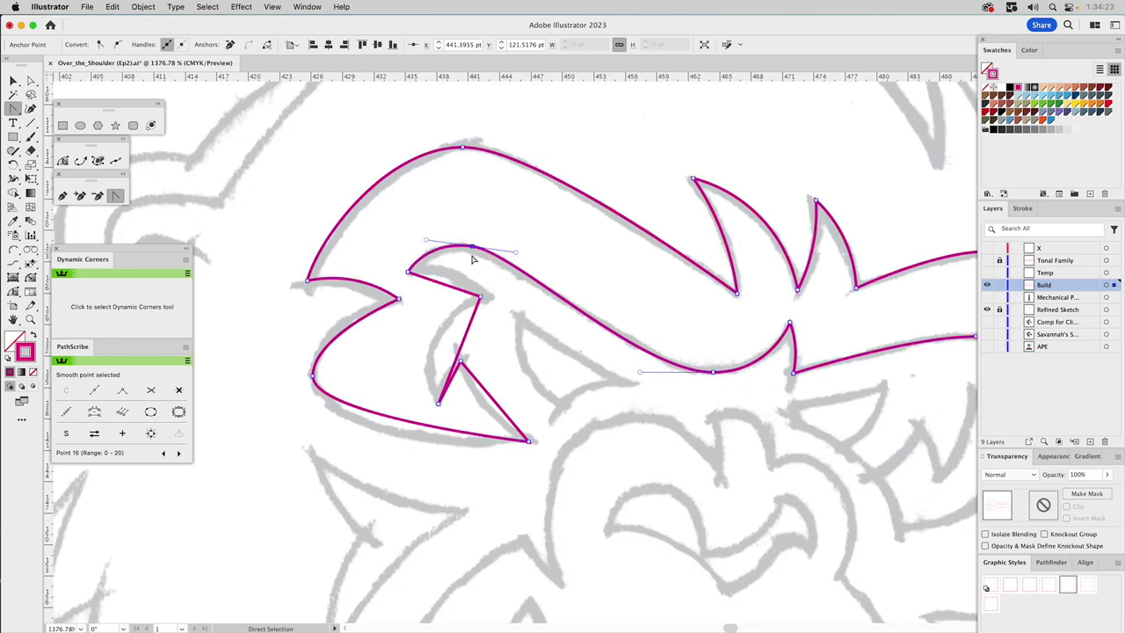
{"action": "key", "text": "alt"}
{"action": "left_click_drag", "start_coordinate": [448, 292], "coordinate": [451, 278]}
{"action": "left_click_drag", "start_coordinate": [469, 322], "coordinate": [423, 366]}
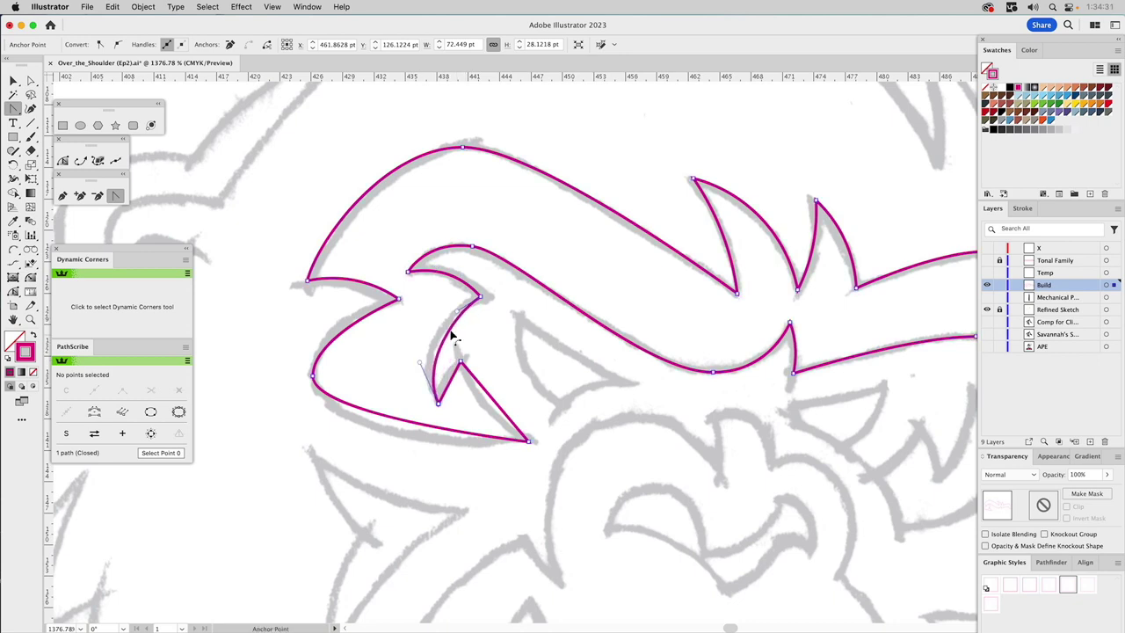
{"action": "left_click_drag", "start_coordinate": [457, 314], "coordinate": [442, 312]}
{"action": "left_click_drag", "start_coordinate": [453, 387], "coordinate": [484, 395]}
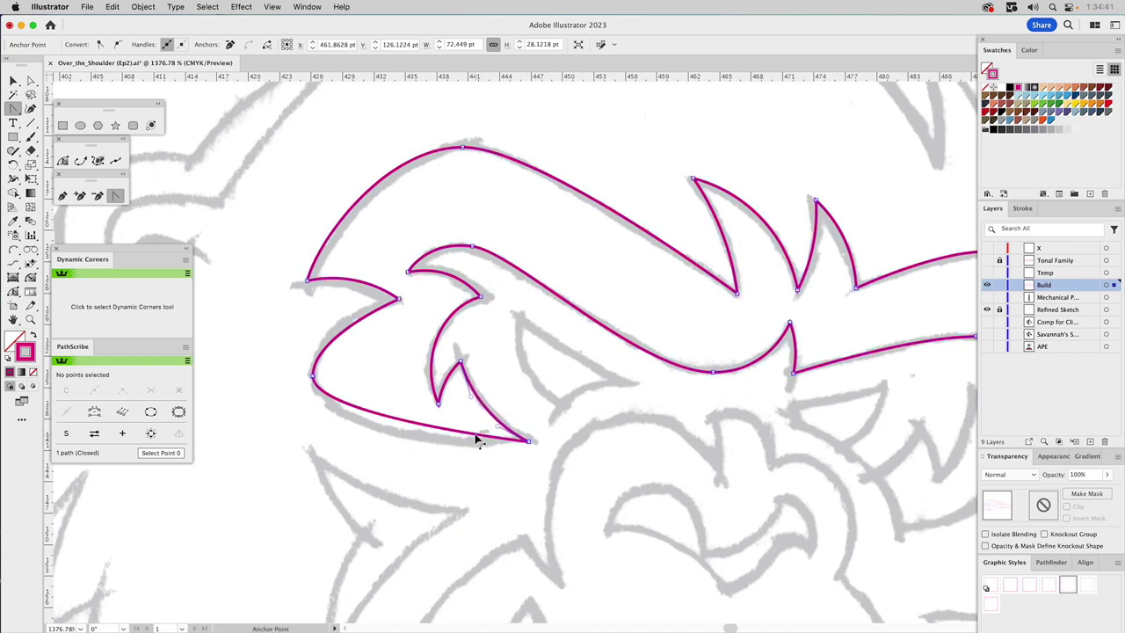
{"action": "left_click_drag", "start_coordinate": [477, 439], "coordinate": [447, 457]}
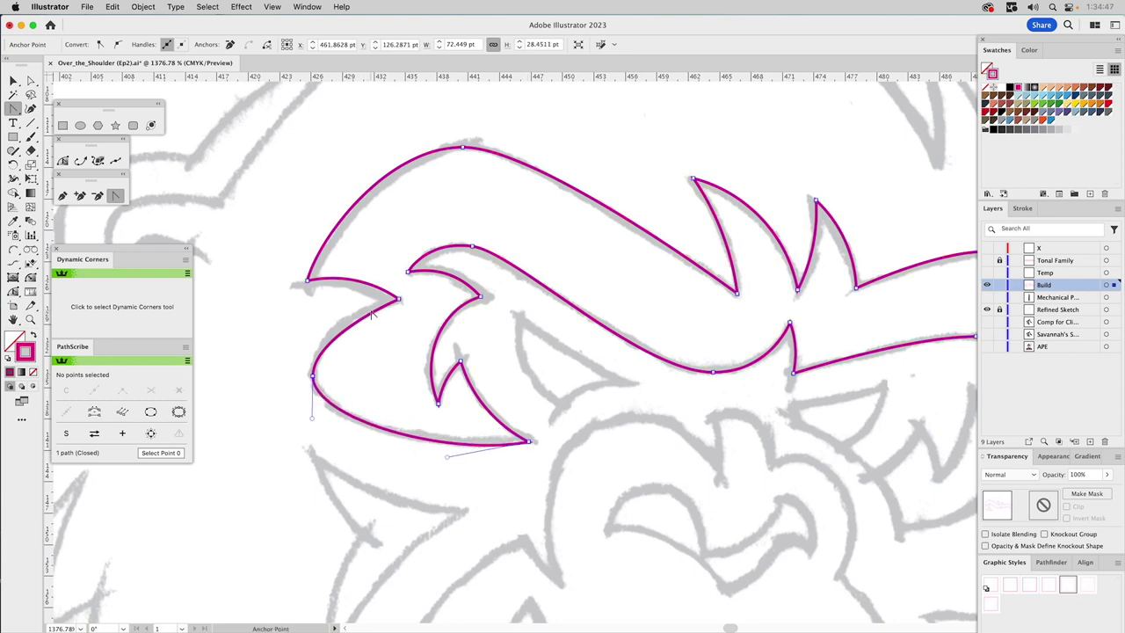
{"action": "mouse_move", "coordinate": [375, 314]}
{"action": "left_mouse_down"}
{"action": "mouse_move", "coordinate": [384, 301]}
{"action": "mouse_move", "coordinate": [358, 303]}
{"action": "left_mouse_up"}
Make the brow's left smooth point's handles vertical and nudge it slightly upward
{"action": "key", "text": "a"}
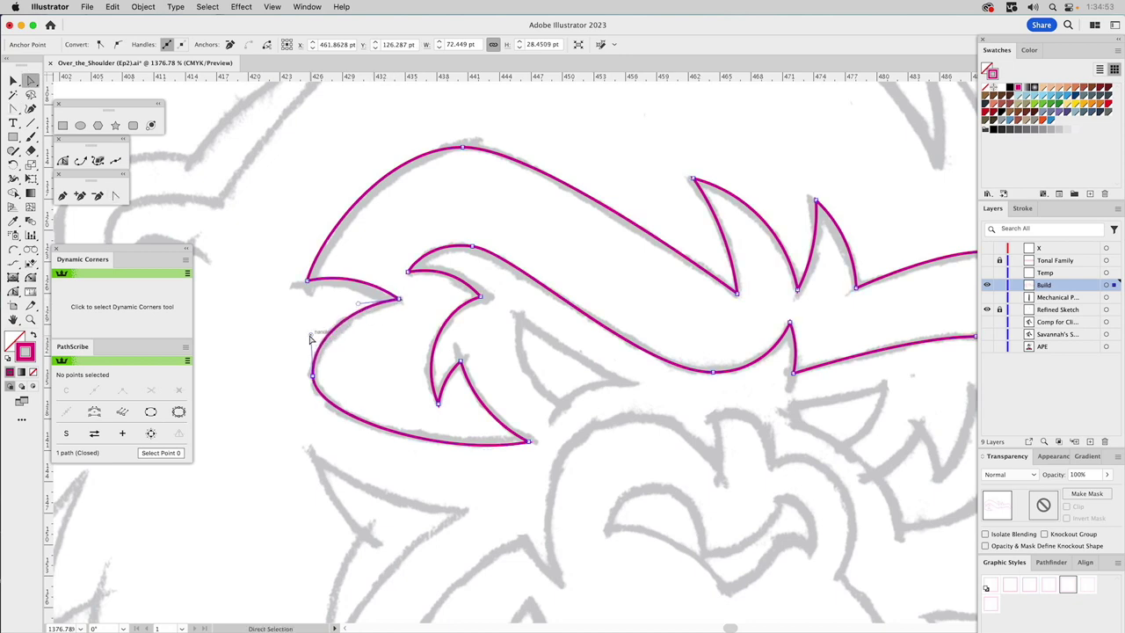
{"action": "mouse_move", "coordinate": [311, 339]}
{"action": "left_mouse_down"}
{"action": "mouse_move", "coordinate": [302, 344]}
{"action": "mouse_move", "coordinate": [311, 346]}
{"action": "left_mouse_up"}
{"action": "left_click", "coordinate": [321, 394]}
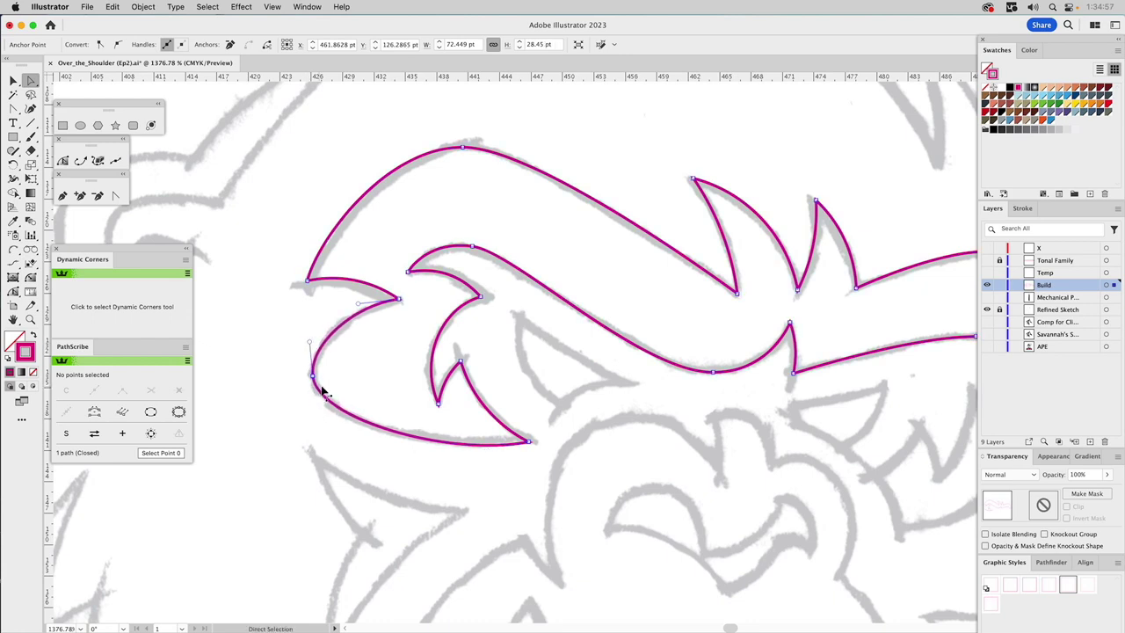
{"action": "left_click", "coordinate": [312, 375]}
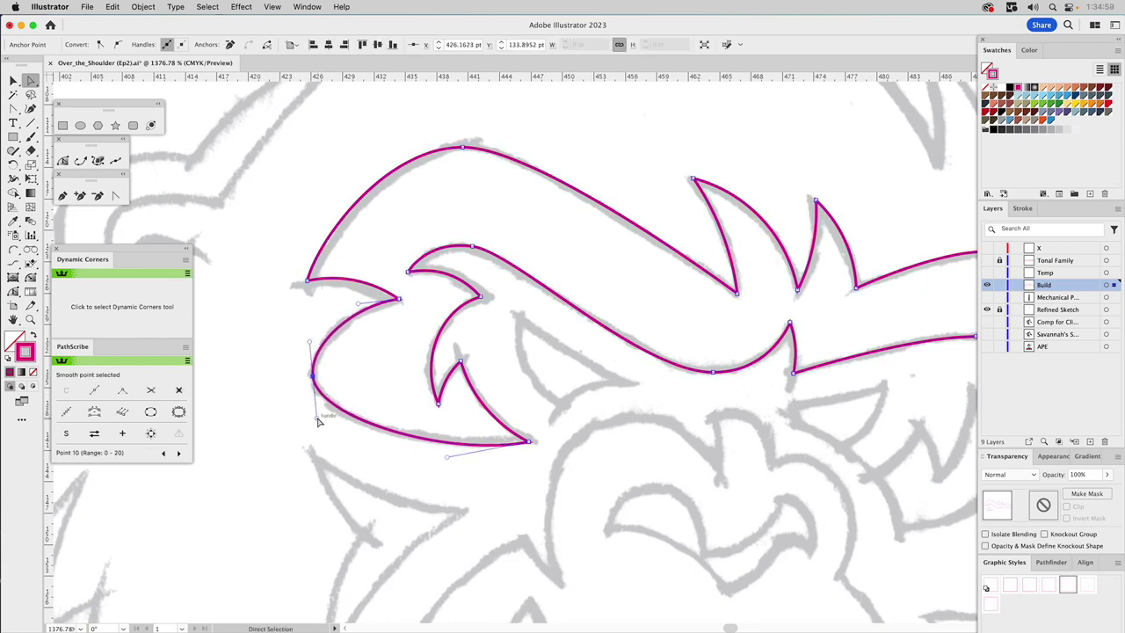
{"action": "left_click_drag", "start_coordinate": [318, 420], "coordinate": [313, 422]}
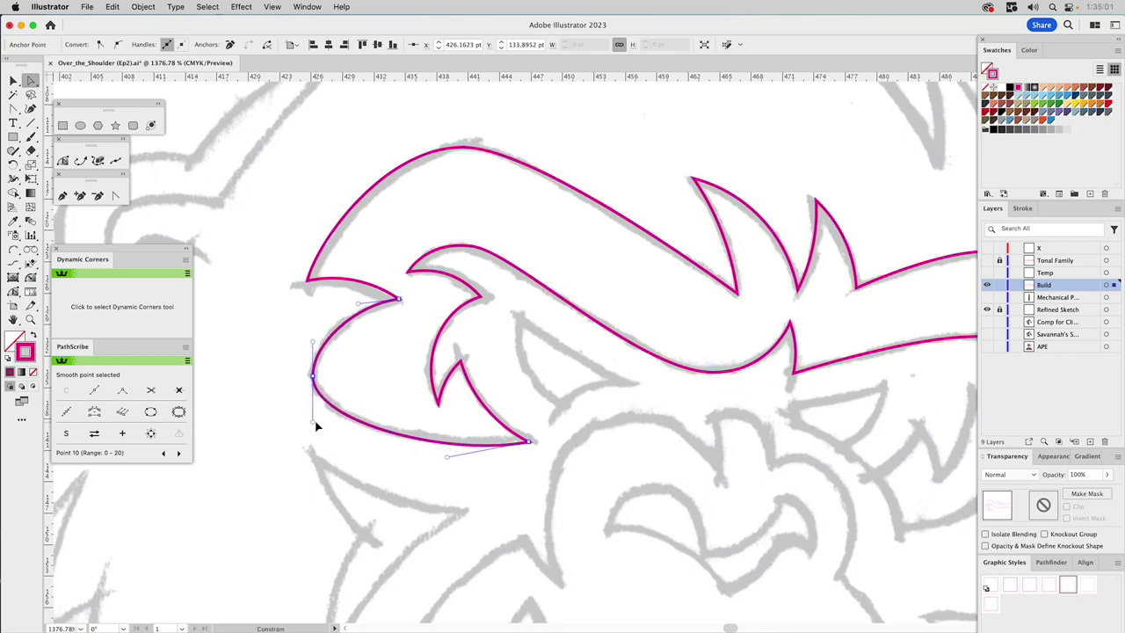
{"action": "mouse_move", "coordinate": [314, 377]}
{"action": "left_mouse_down"}
{"action": "mouse_move", "coordinate": [314, 353]}
{"action": "mouse_move", "coordinate": [318, 378]}
{"action": "left_mouse_up"}
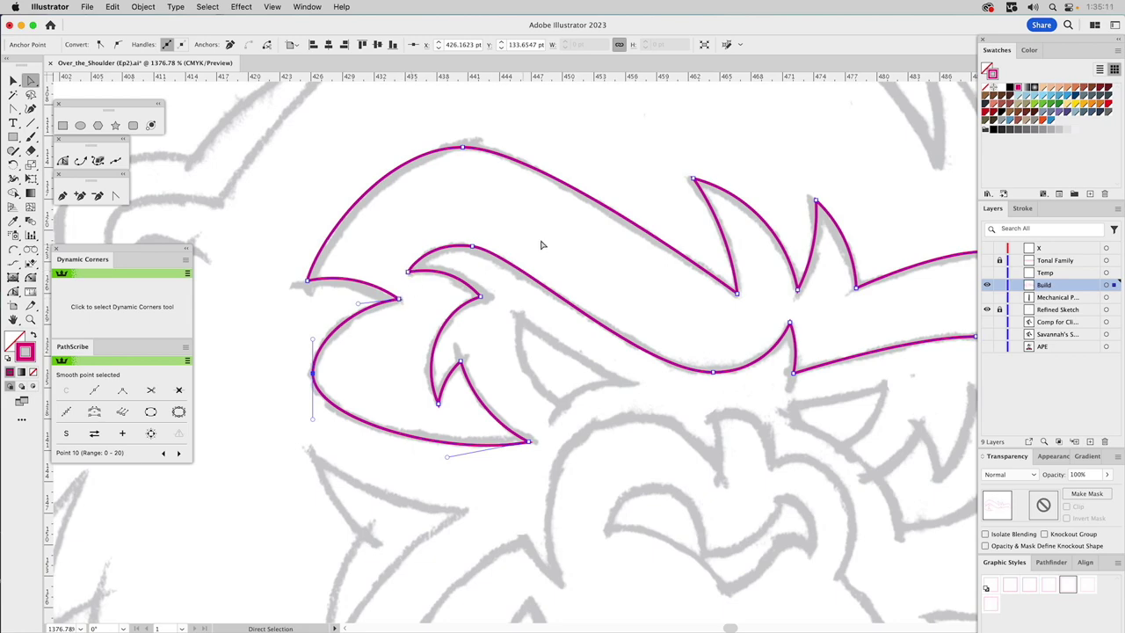
{"action": "left_click_drag", "start_coordinate": [729, 373], "coordinate": [642, 304]}
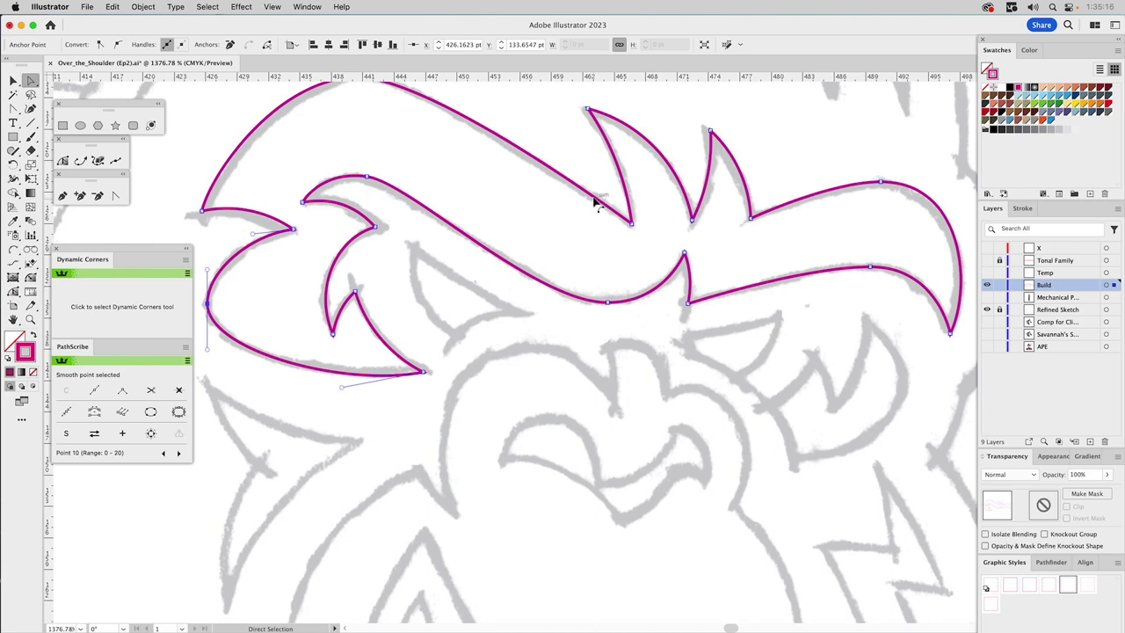
{"action": "scroll", "coordinate": [588, 178], "scroll_direction": "up", "scroll_amount": 2}
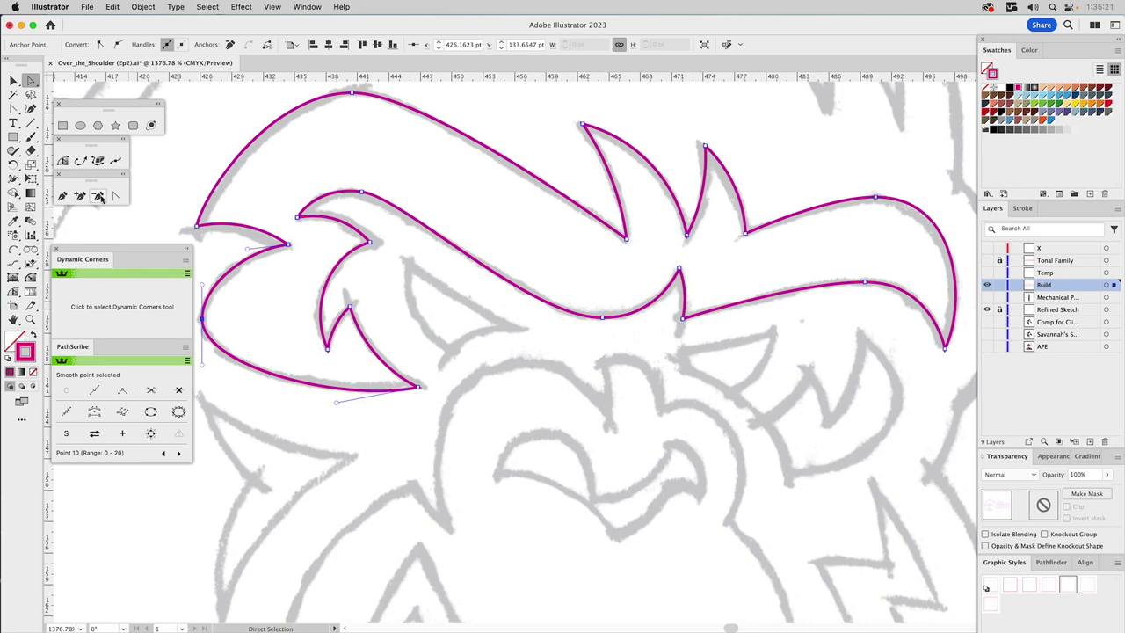
{"action": "left_click", "coordinate": [63, 197]}
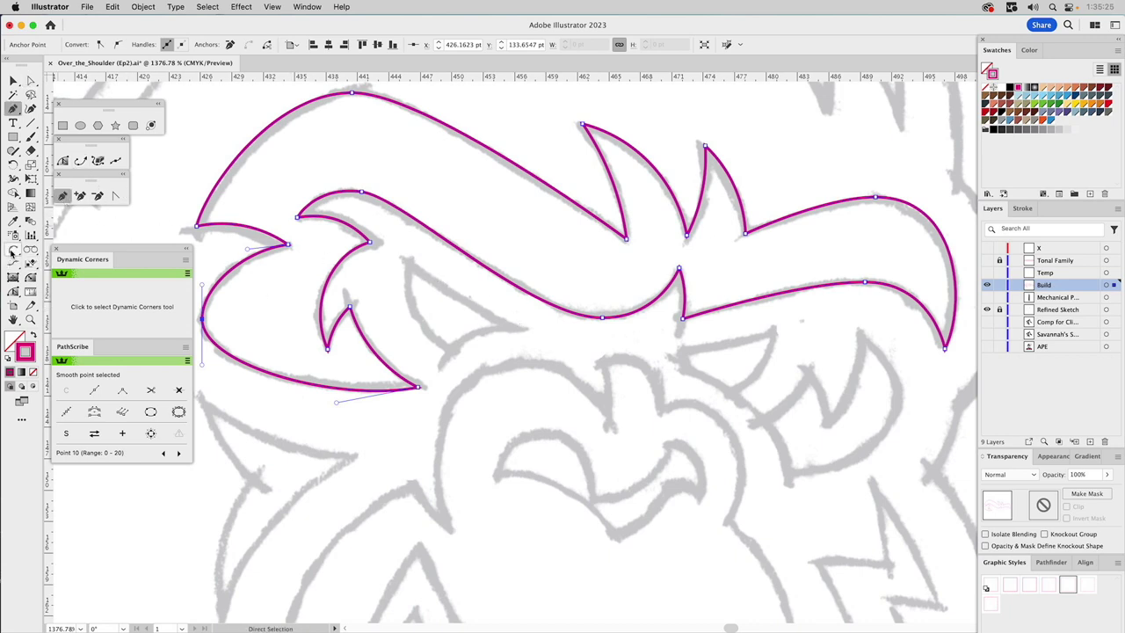
{"action": "left_click", "coordinate": [12, 252]}
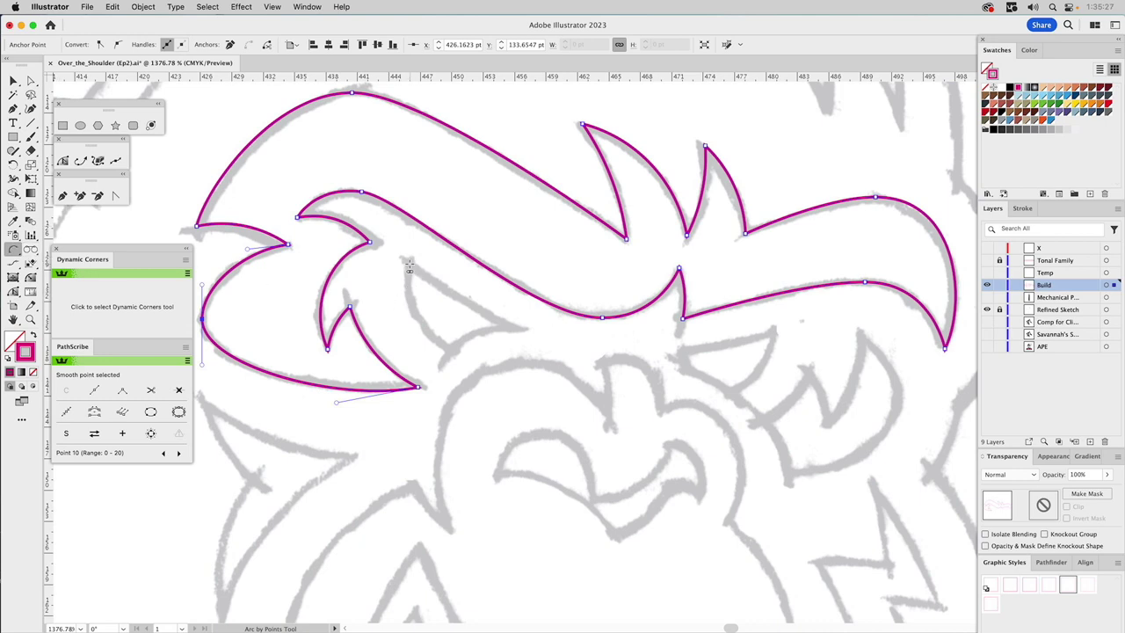
{"action": "left_click_drag", "start_coordinate": [410, 271], "coordinate": [474, 297]}
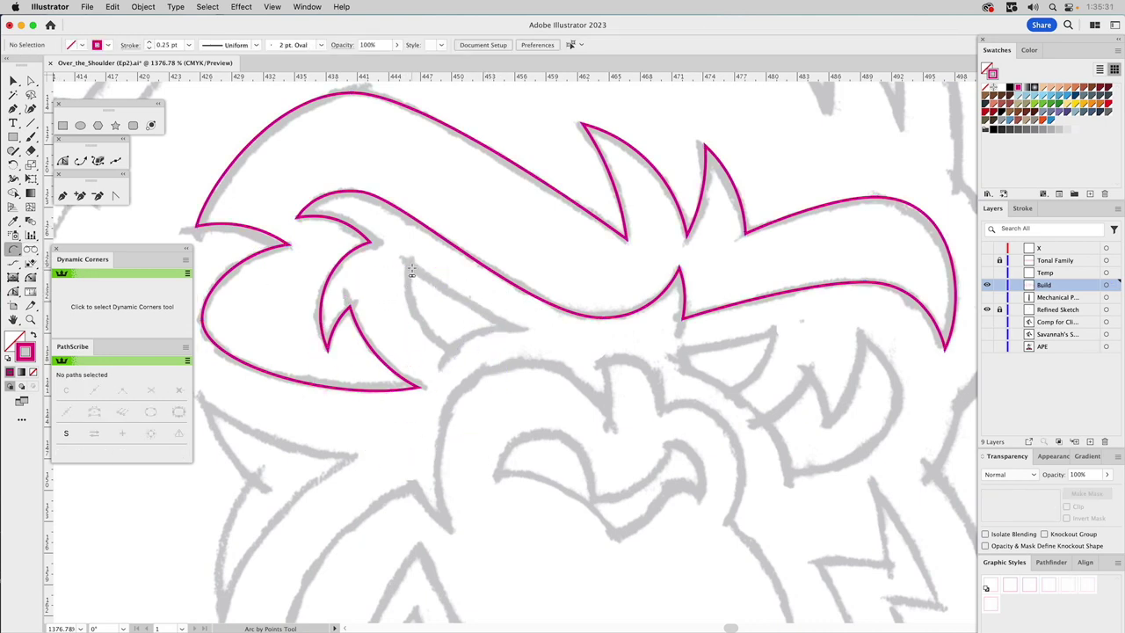
{"action": "left_click_drag", "start_coordinate": [410, 271], "coordinate": [436, 277]}
{"action": "left_click_drag", "start_coordinate": [508, 331], "coordinate": [470, 306]}
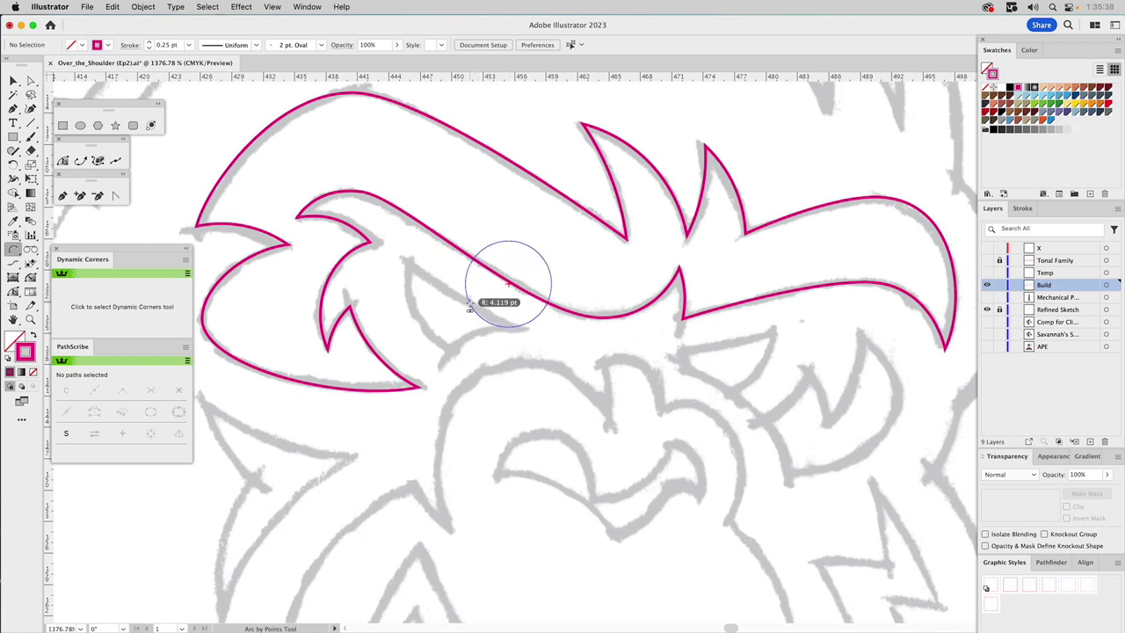
{"action": "key", "text": "a"}
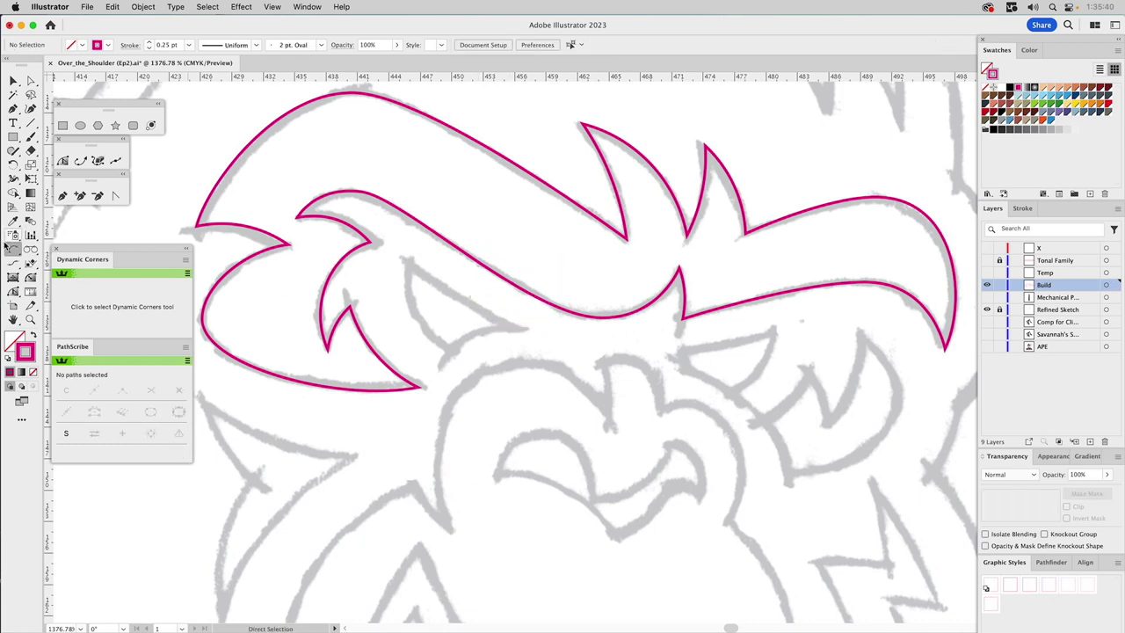
{"action": "left_click", "coordinate": [13, 250]}
{"action": "double_click", "coordinate": [14, 250]}
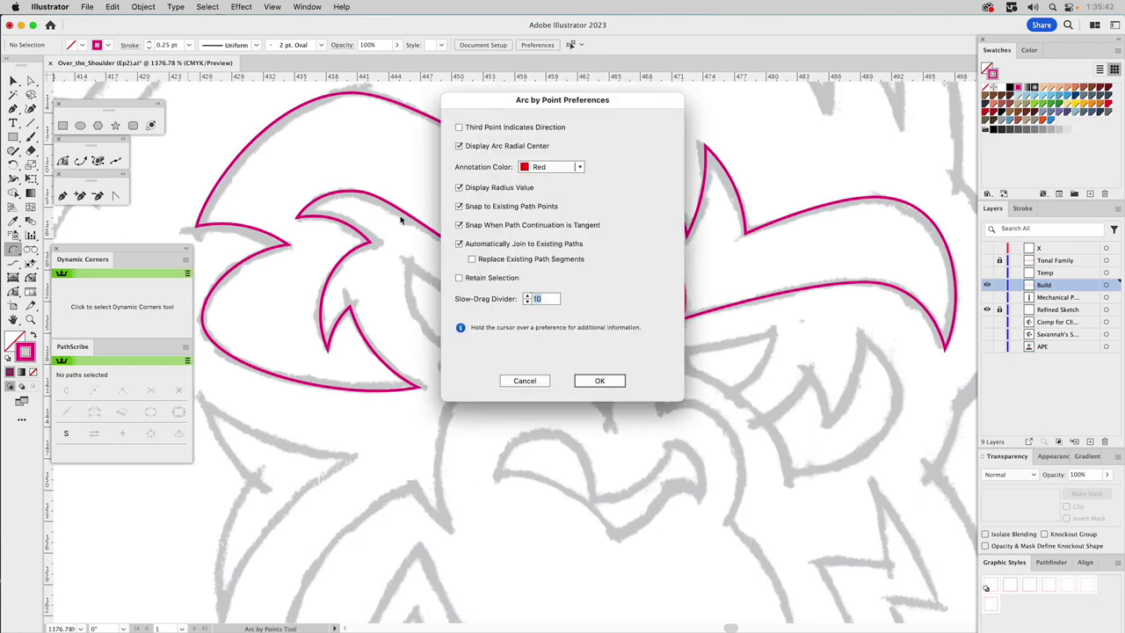
{"action": "left_click", "coordinate": [530, 379]}
{"action": "left_click_drag", "start_coordinate": [13, 251], "coordinate": [53, 255]}
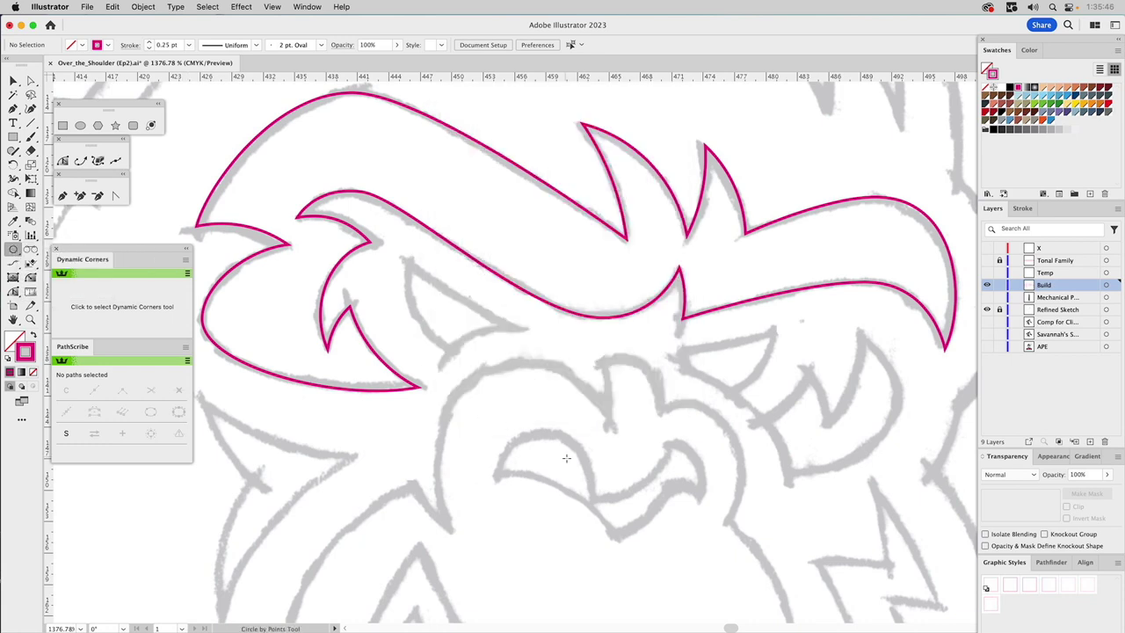
{"action": "left_click_drag", "start_coordinate": [527, 422], "coordinate": [625, 544]}
{"action": "key", "text": "ctrl+z"}
Draw two arcs from the brow's lower left edge with Arc by Points
{"action": "left_click", "coordinate": [14, 250]}
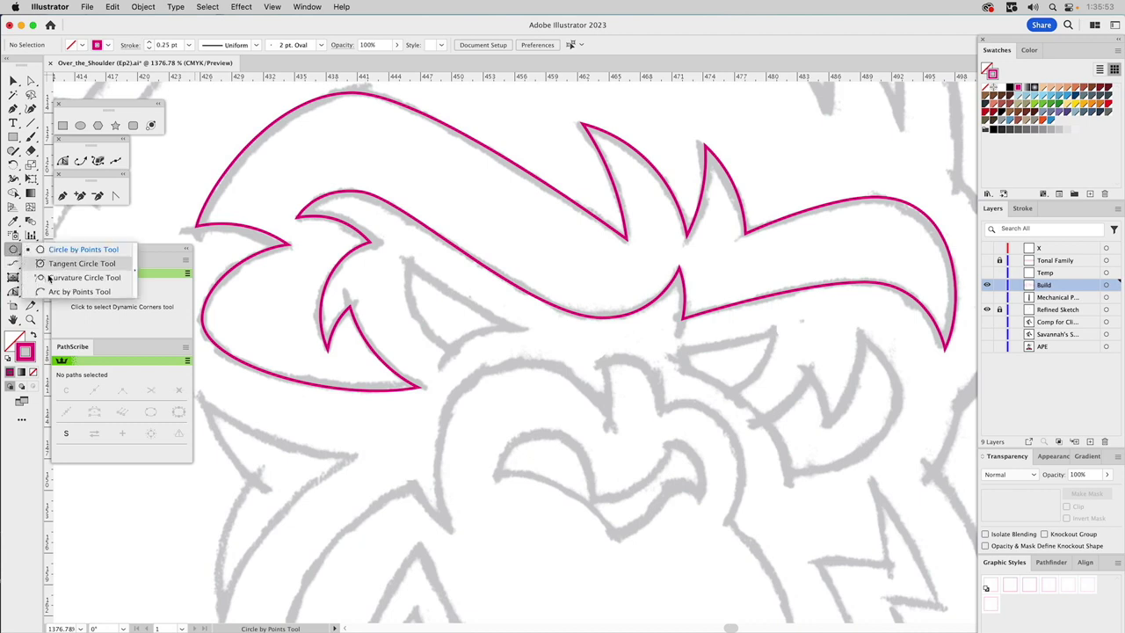
{"action": "left_click", "coordinate": [407, 262]}
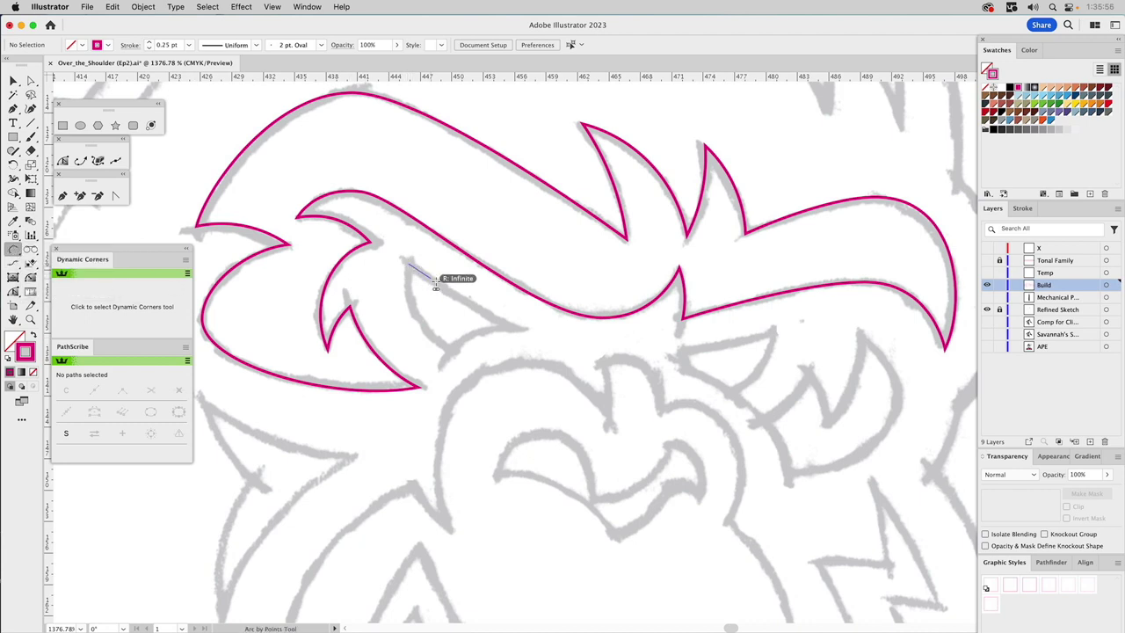
{"action": "left_click", "coordinate": [517, 329]}
{"action": "left_click", "coordinate": [482, 316]}
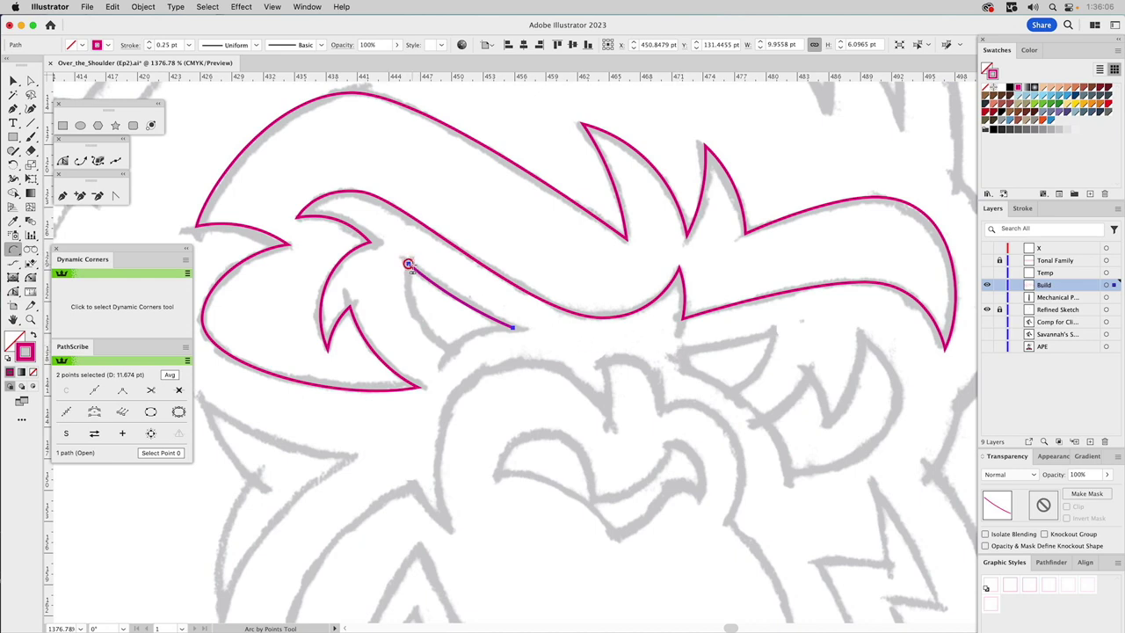
{"action": "left_click", "coordinate": [408, 263]}
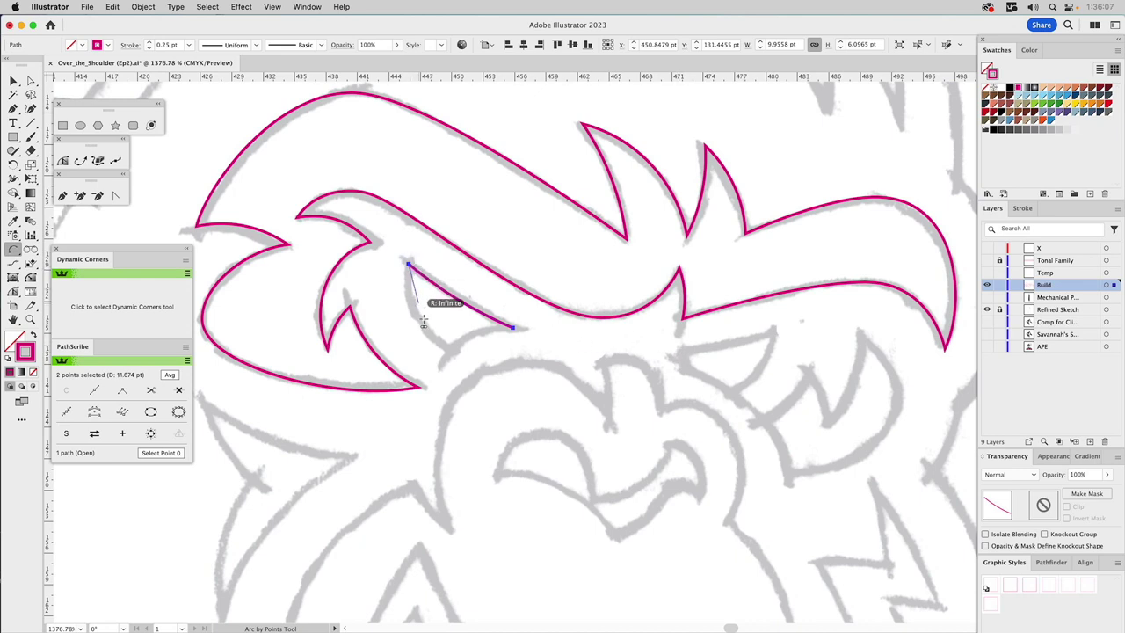
{"action": "left_click", "coordinate": [456, 355]}
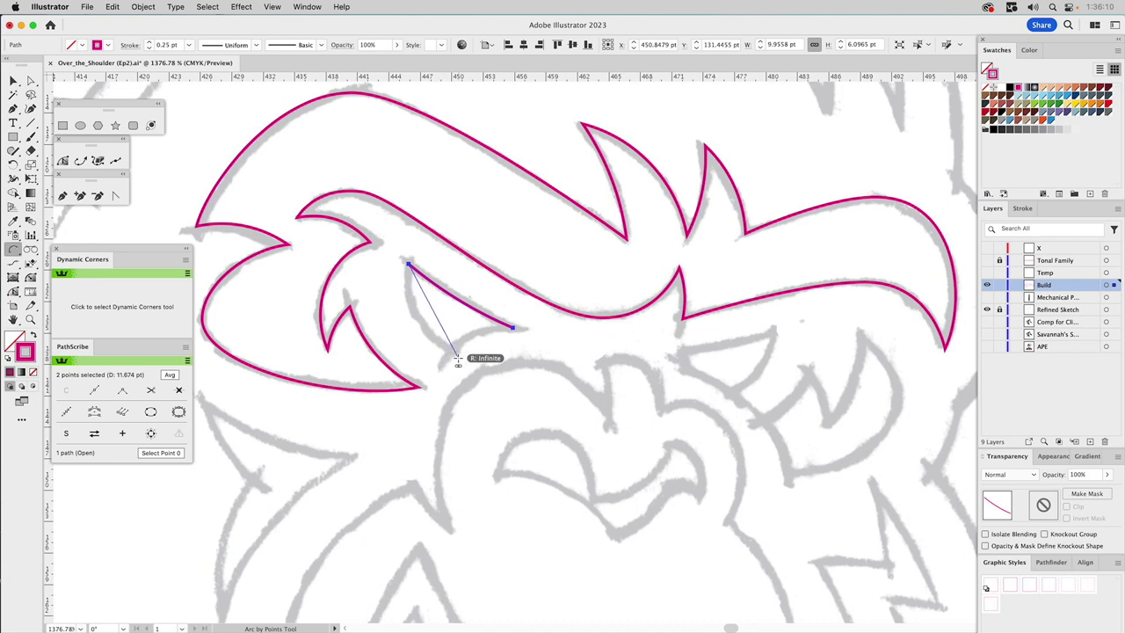
{"action": "left_click", "coordinate": [435, 342]}
{"action": "key", "text": "a"}
Close the gap shape with the Pen between the arcs' ends, then pan to the lower face
{"action": "left_click", "coordinate": [63, 196]}
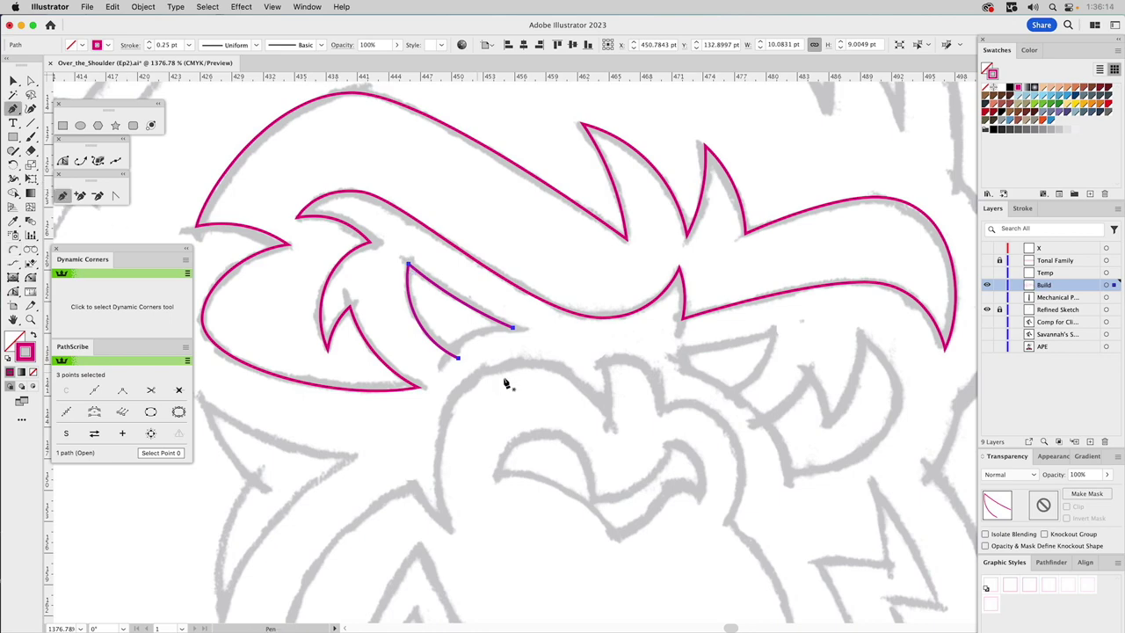
{"action": "left_click", "coordinate": [457, 358]}
{"action": "left_click", "coordinate": [513, 328]}
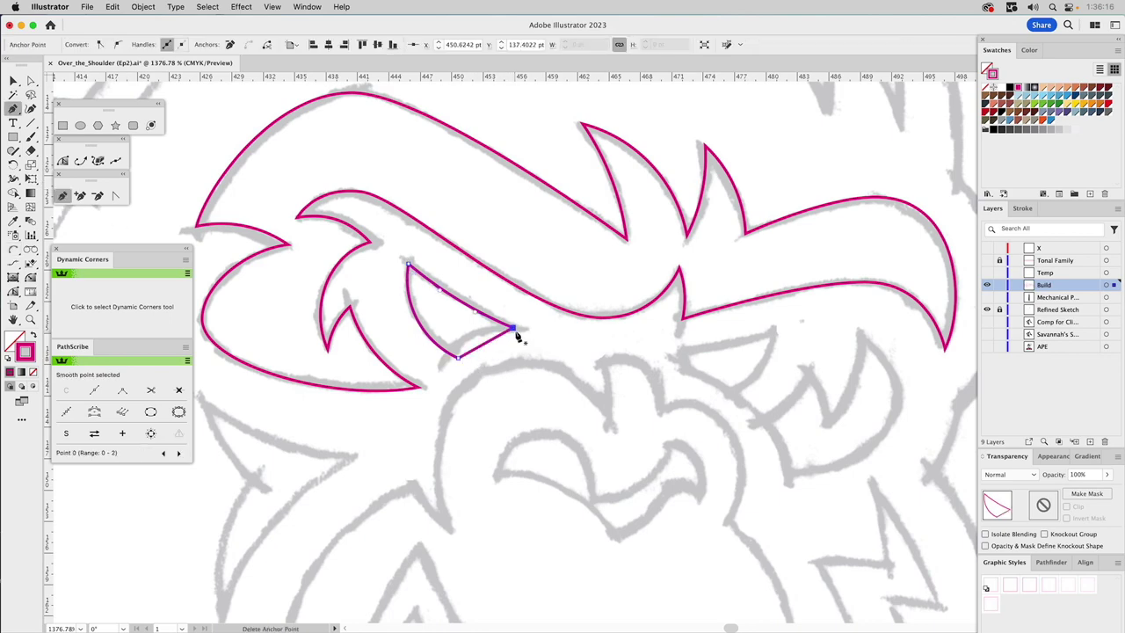
{"action": "left_click", "coordinate": [555, 350], "text": "super"}
{"action": "left_click_drag", "start_coordinate": [555, 350], "coordinate": [556, 235]}
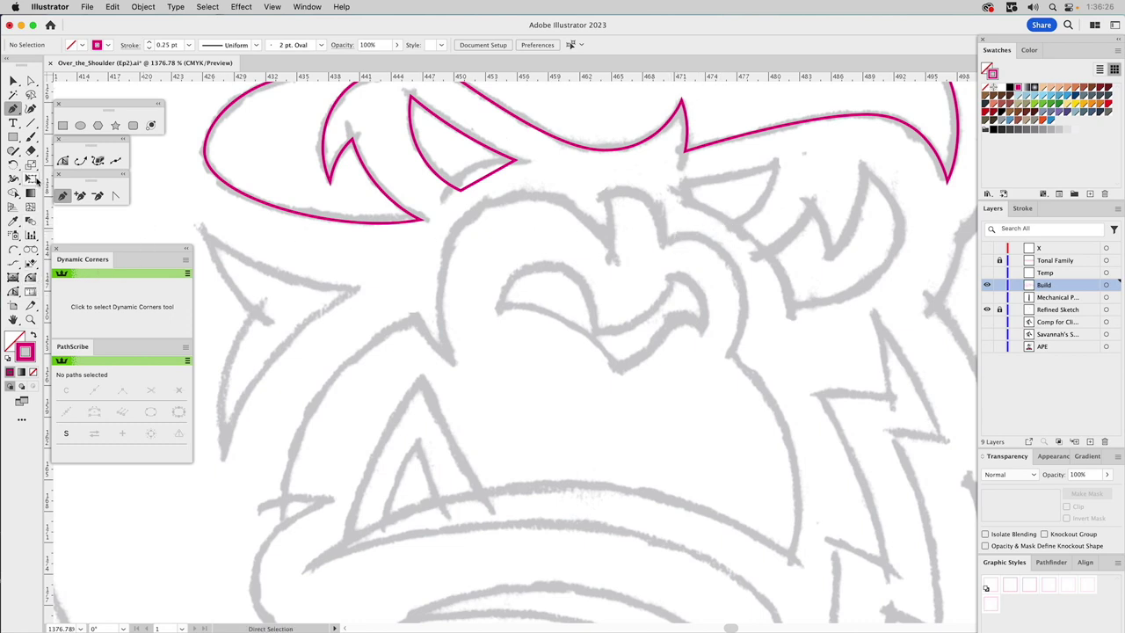
Draw Arc by Points arcs down the left face contour, hooking beside the fang into a large crescent
{"action": "left_click", "coordinate": [12, 250]}
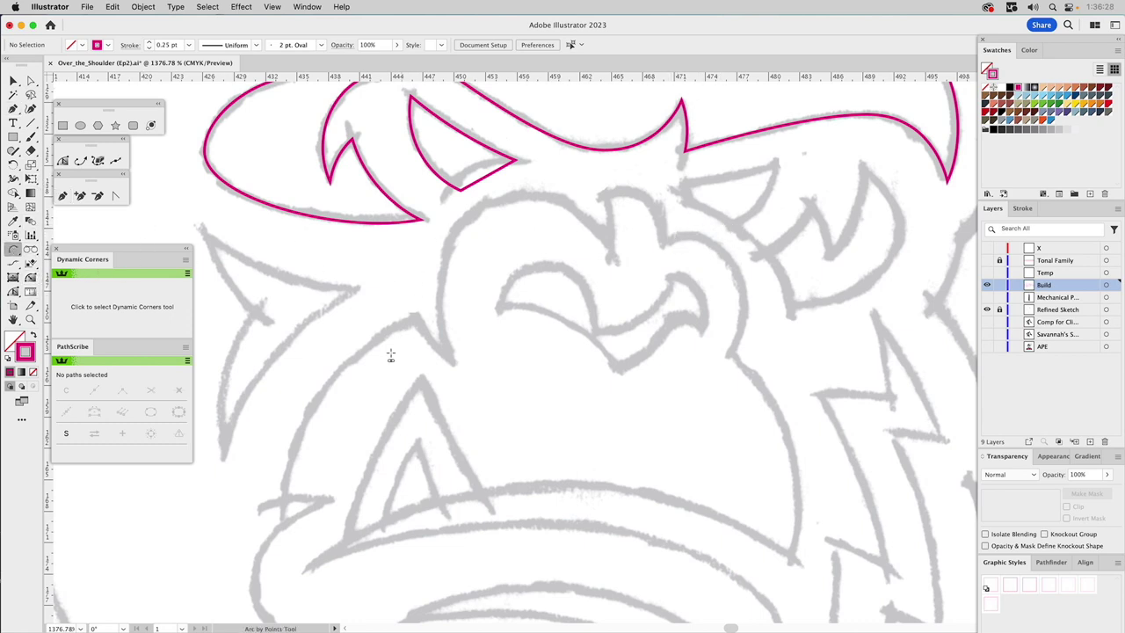
{"action": "left_click_drag", "start_coordinate": [452, 396], "coordinate": [483, 327]}
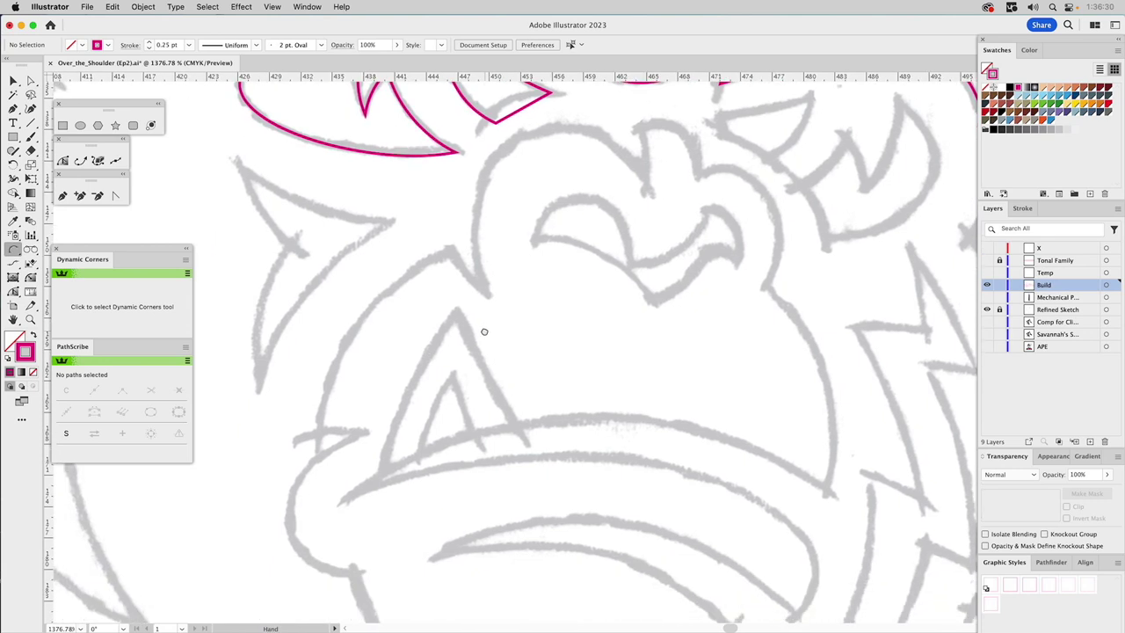
{"action": "left_click", "coordinate": [449, 252]}
{"action": "left_click", "coordinate": [318, 432]}
{"action": "left_click", "coordinate": [326, 393]}
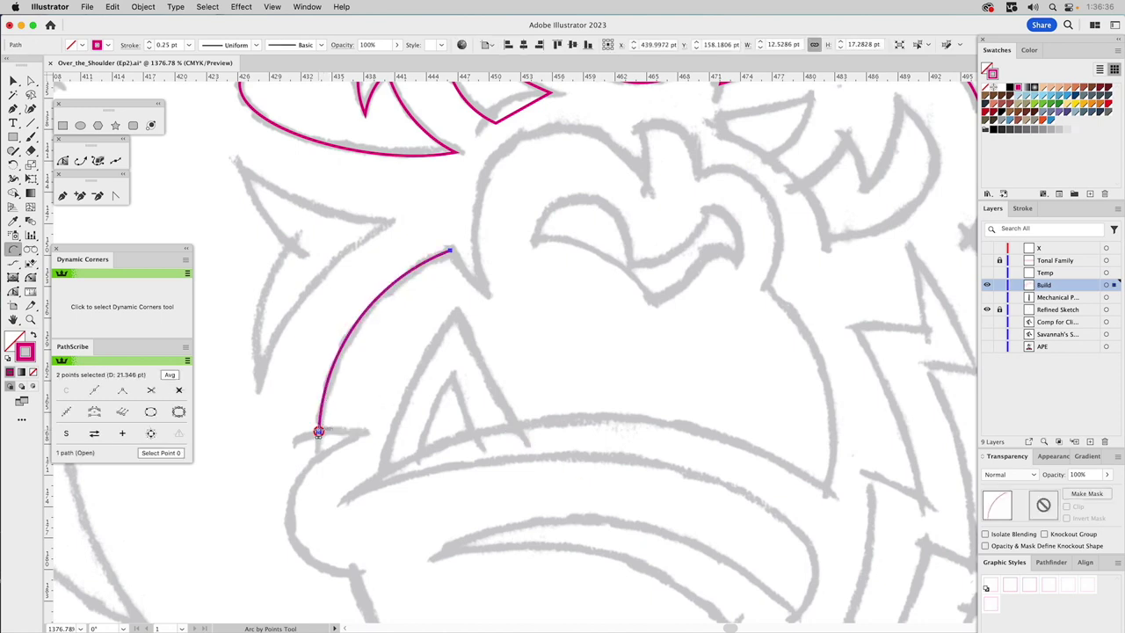
{"action": "left_click", "coordinate": [318, 431]}
{"action": "left_click", "coordinate": [358, 432]}
{"action": "left_click", "coordinate": [371, 431]}
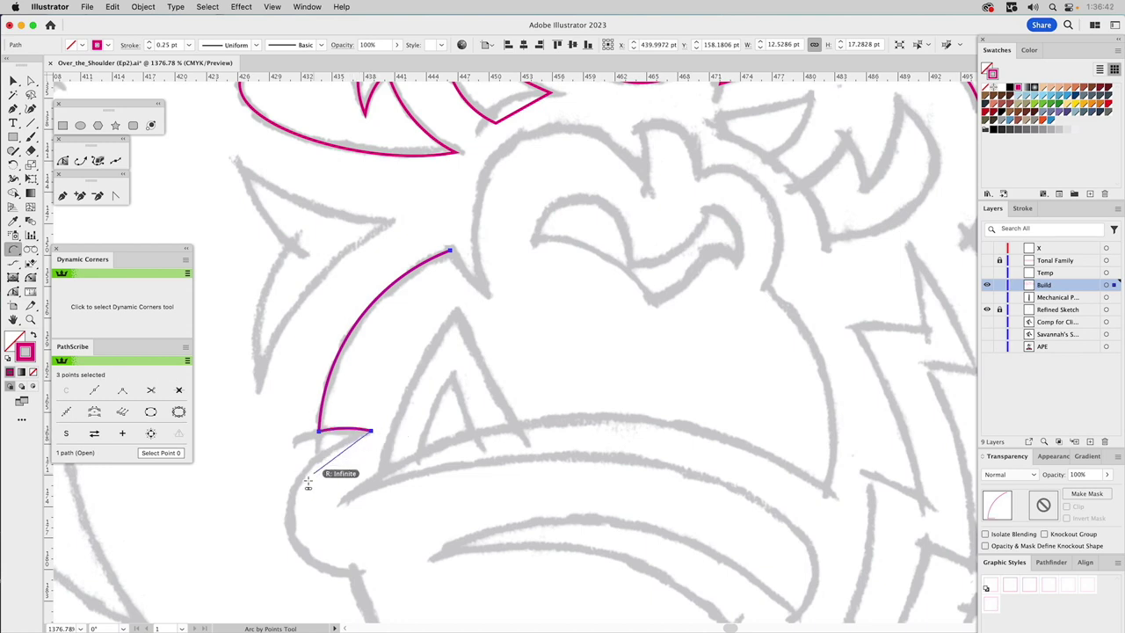
{"action": "left_click", "coordinate": [346, 569]}
{"action": "left_click_drag", "start_coordinate": [347, 570], "coordinate": [357, 335]}
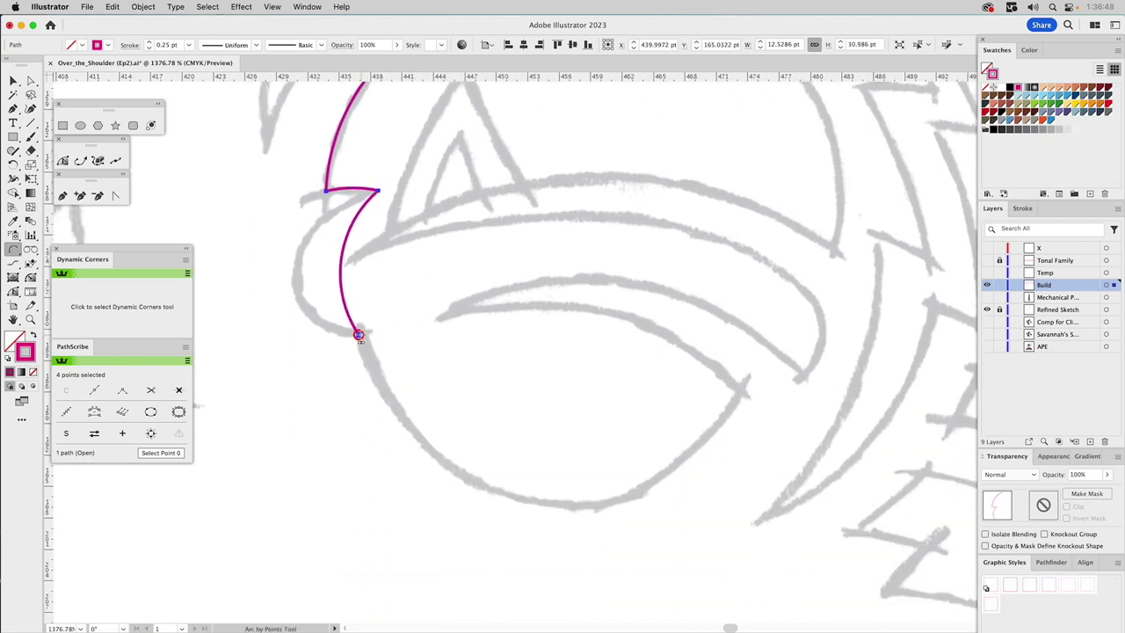
{"action": "left_click", "coordinate": [722, 417]}
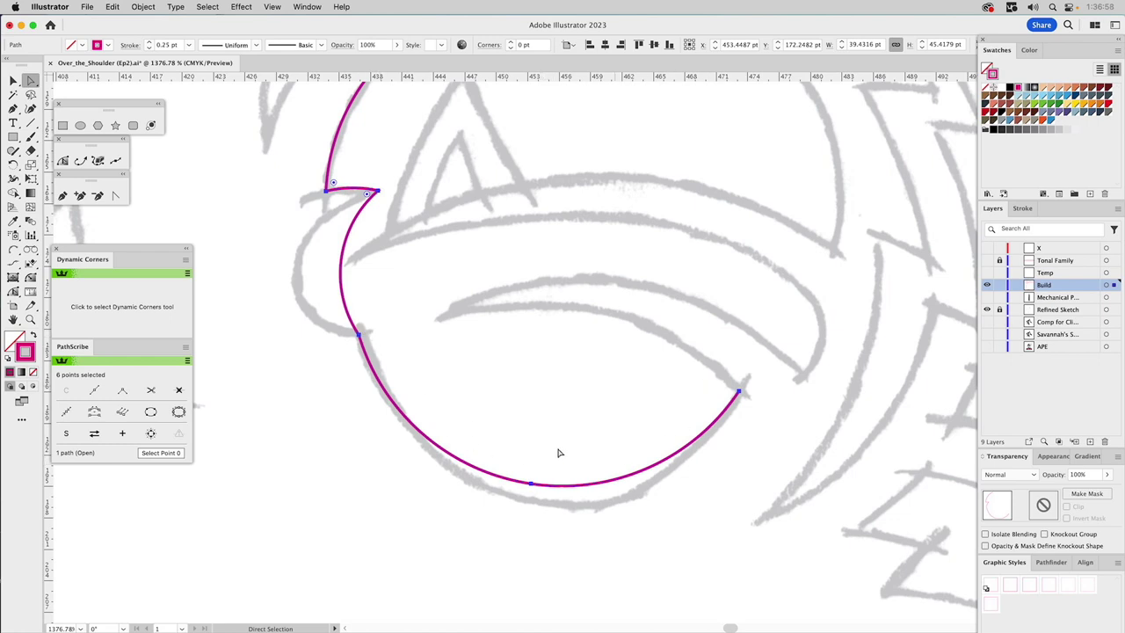
Delete the crescent's bottom anchor and pull its handles to deepen the curve on both sides
{"action": "left_click_drag", "start_coordinate": [555, 467], "coordinate": [512, 523]}
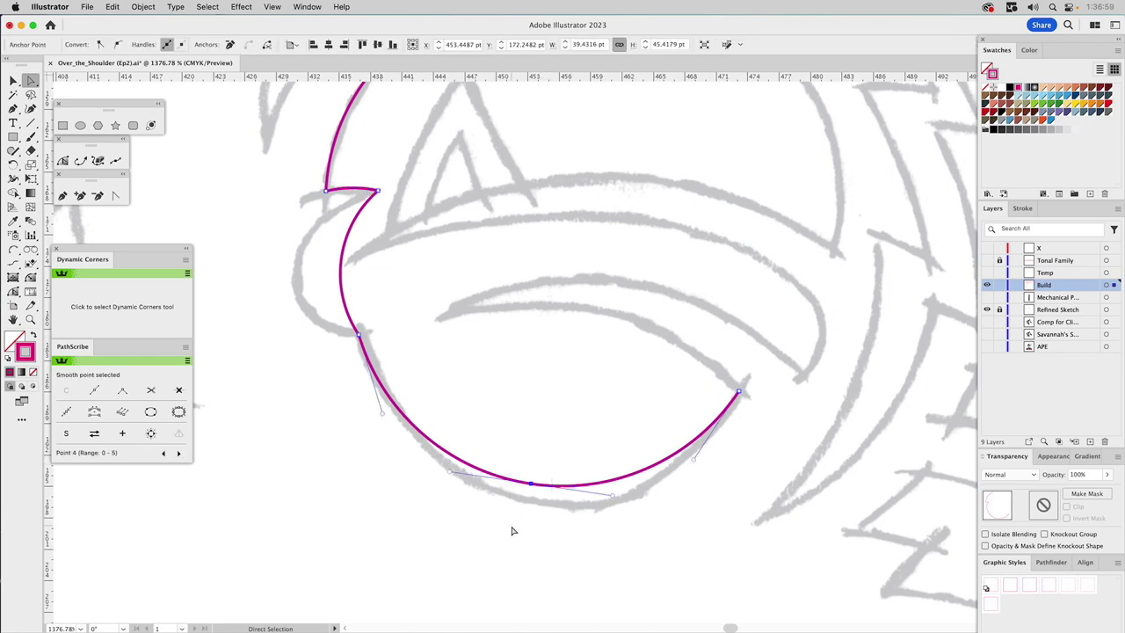
{"action": "left_click", "coordinate": [230, 45]}
{"action": "left_click_drag", "start_coordinate": [383, 414], "coordinate": [415, 547]}
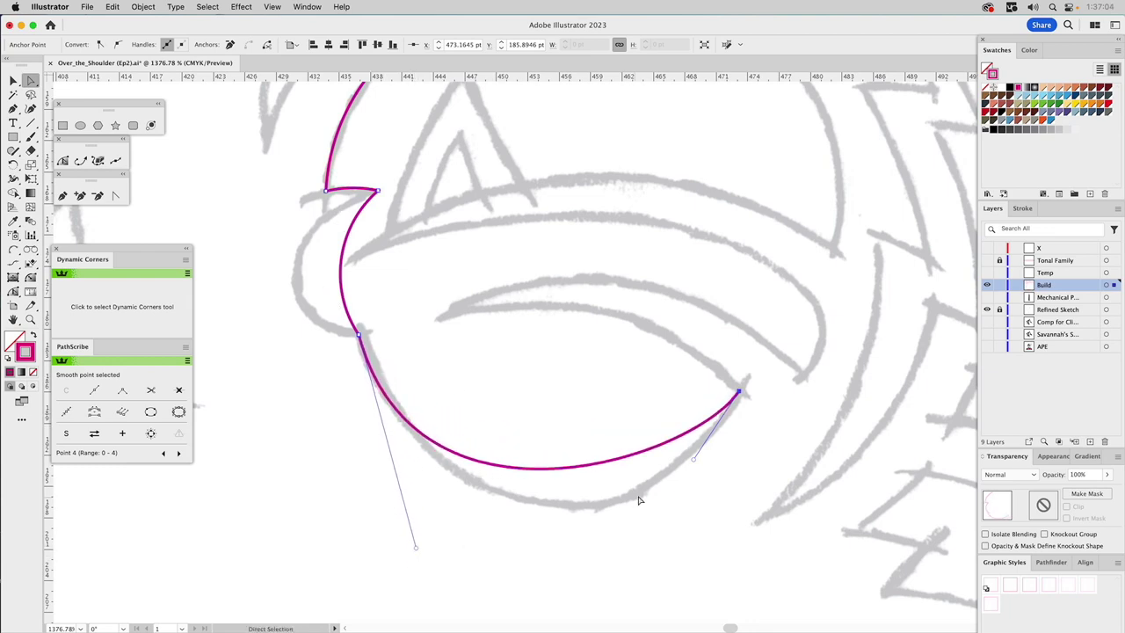
{"action": "left_click_drag", "start_coordinate": [694, 457], "coordinate": [663, 548]}
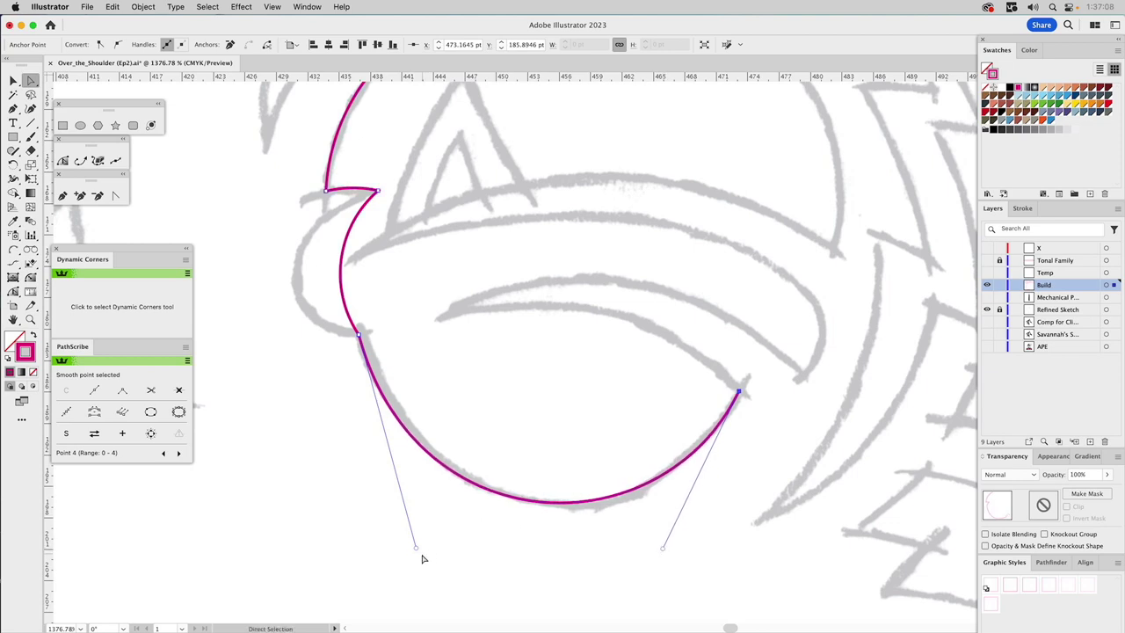
{"action": "left_click_drag", "start_coordinate": [419, 549], "coordinate": [425, 550]}
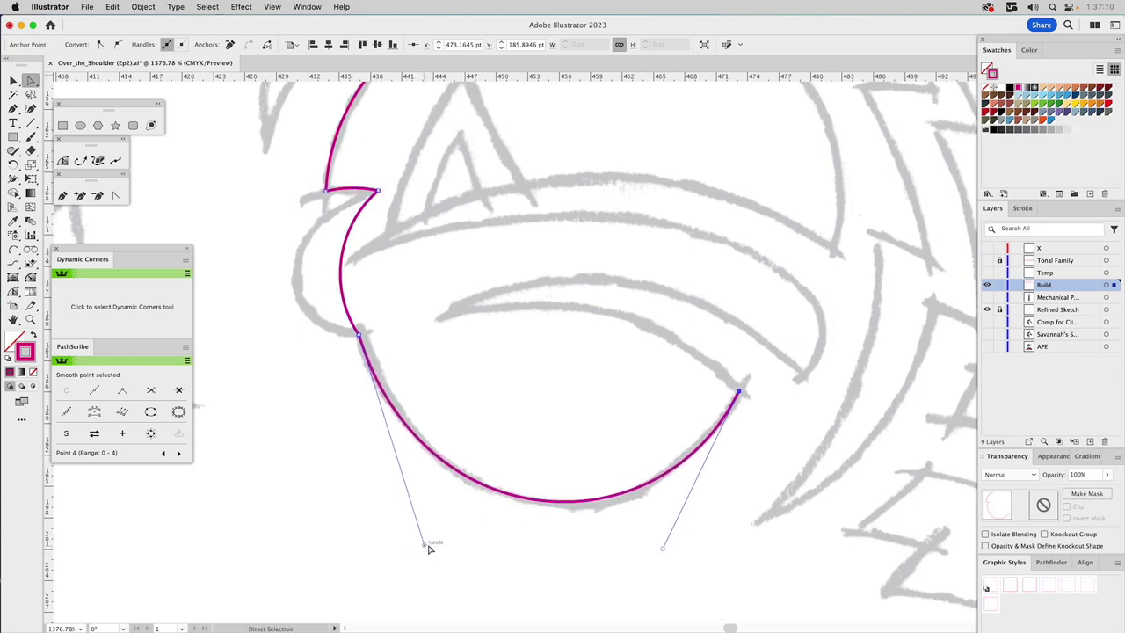
Add two arcs back along the upper eyelid, ending in a pointed outer tip
{"action": "left_click", "coordinate": [15, 251]}
{"action": "left_click", "coordinate": [739, 392]}
{"action": "left_click", "coordinate": [444, 318]}
{"action": "left_click", "coordinate": [604, 316]}
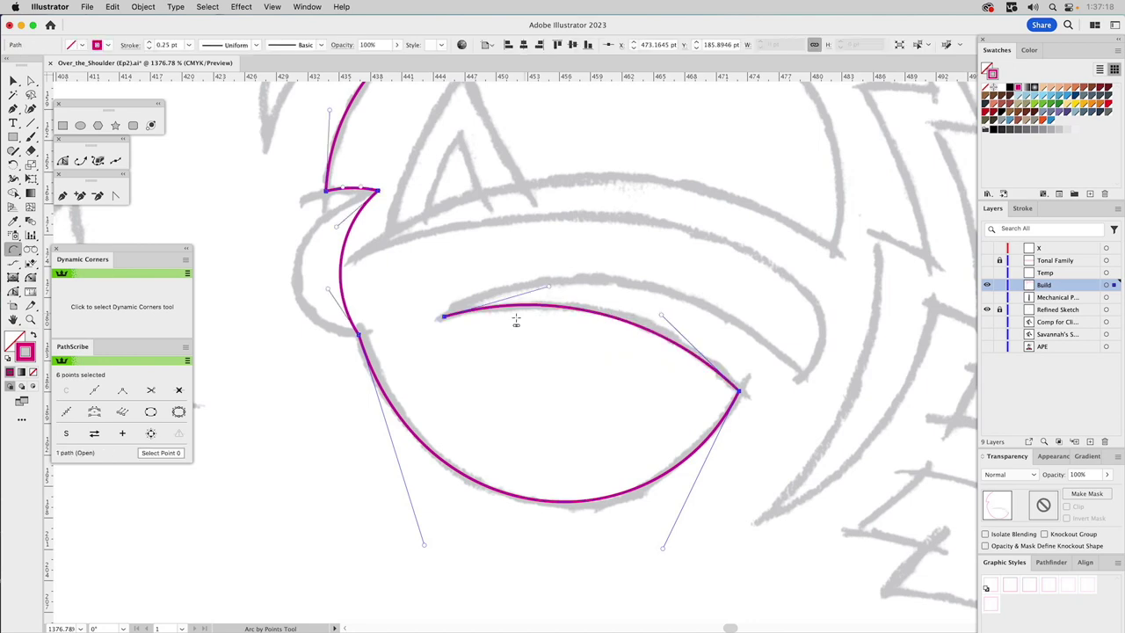
{"action": "left_click", "coordinate": [443, 318]}
{"action": "left_click", "coordinate": [801, 374]}
{"action": "left_click", "coordinate": [734, 330]}
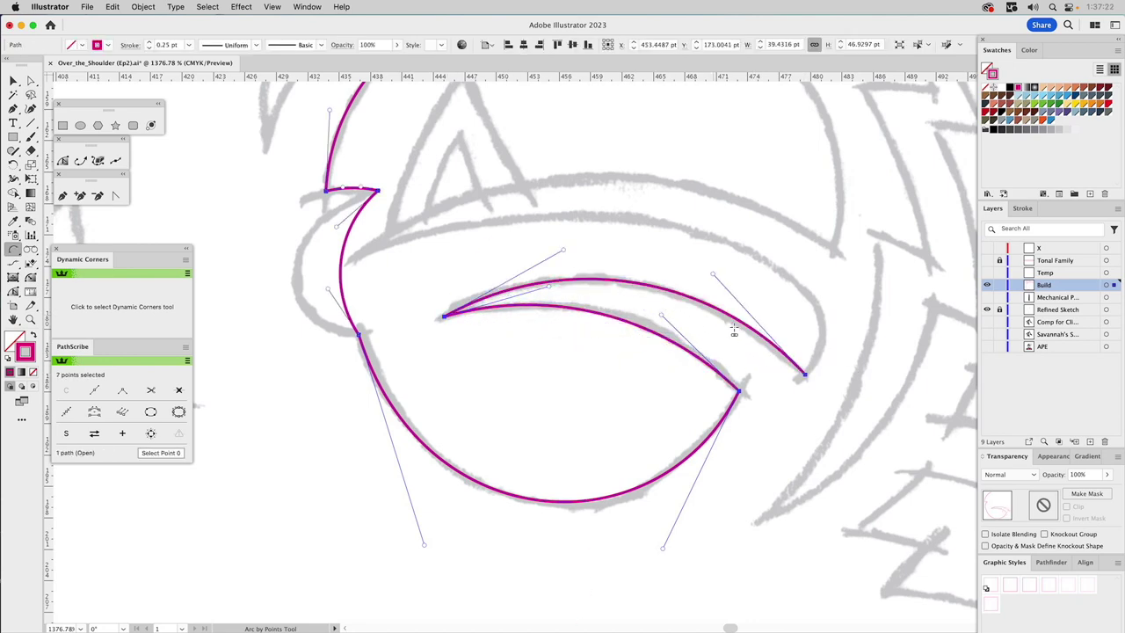
Pen a long thin spike out to the far right, then bend its top edge into an upward curve
{"action": "key", "text": "p"}
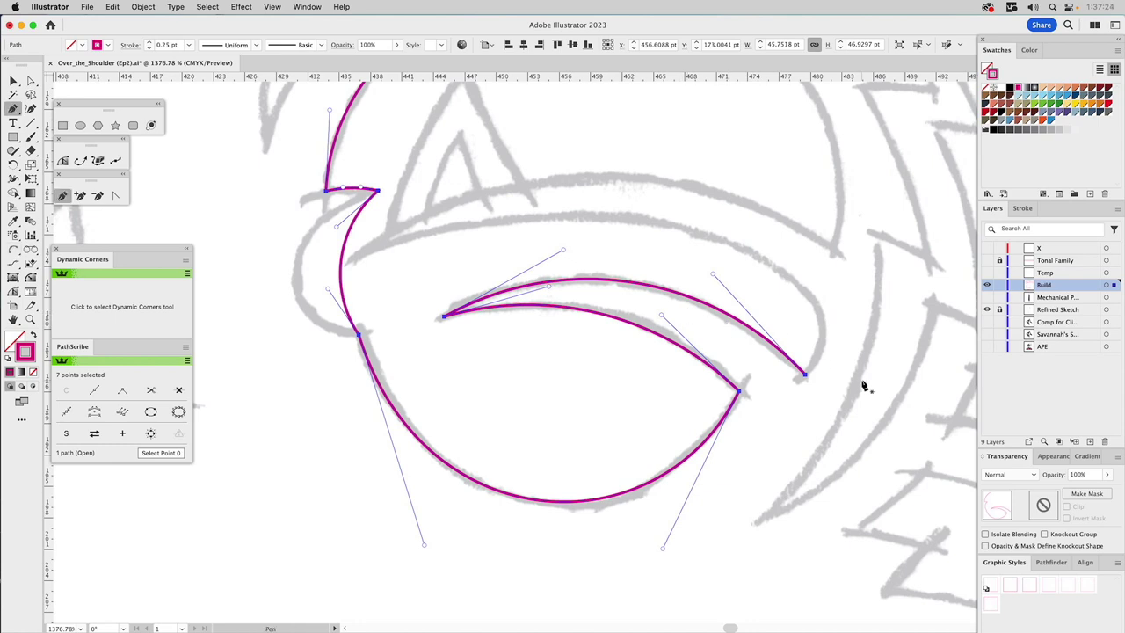
{"action": "left_click_drag", "start_coordinate": [807, 376], "coordinate": [807, 294]}
{"action": "left_click_drag", "start_coordinate": [805, 291], "coordinate": [775, 259]}
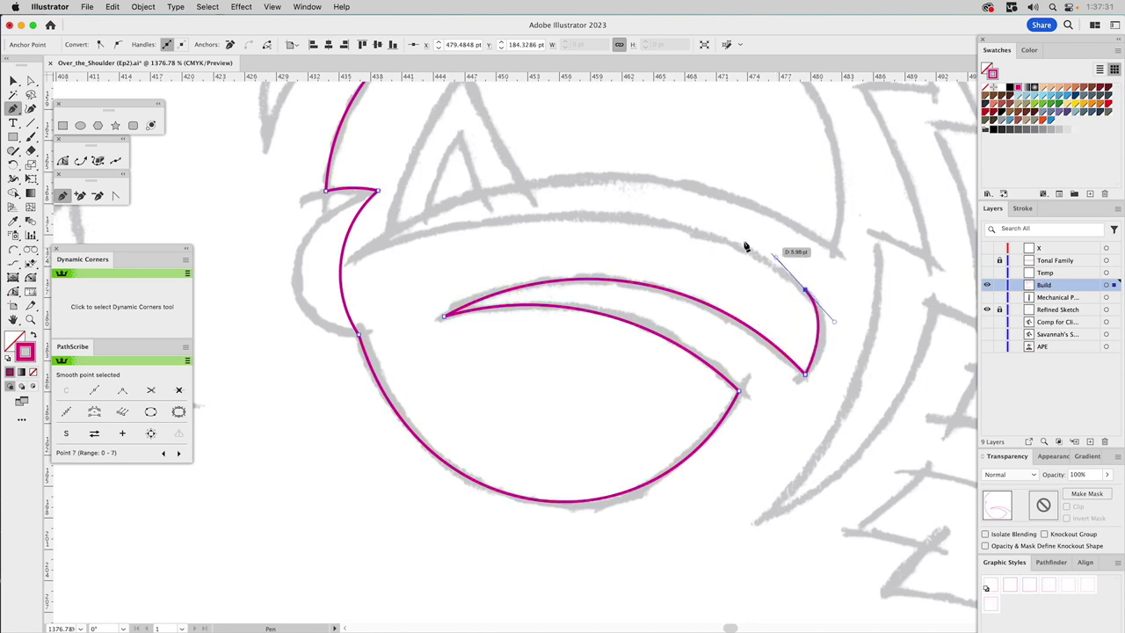
{"action": "left_click", "coordinate": [352, 260]}
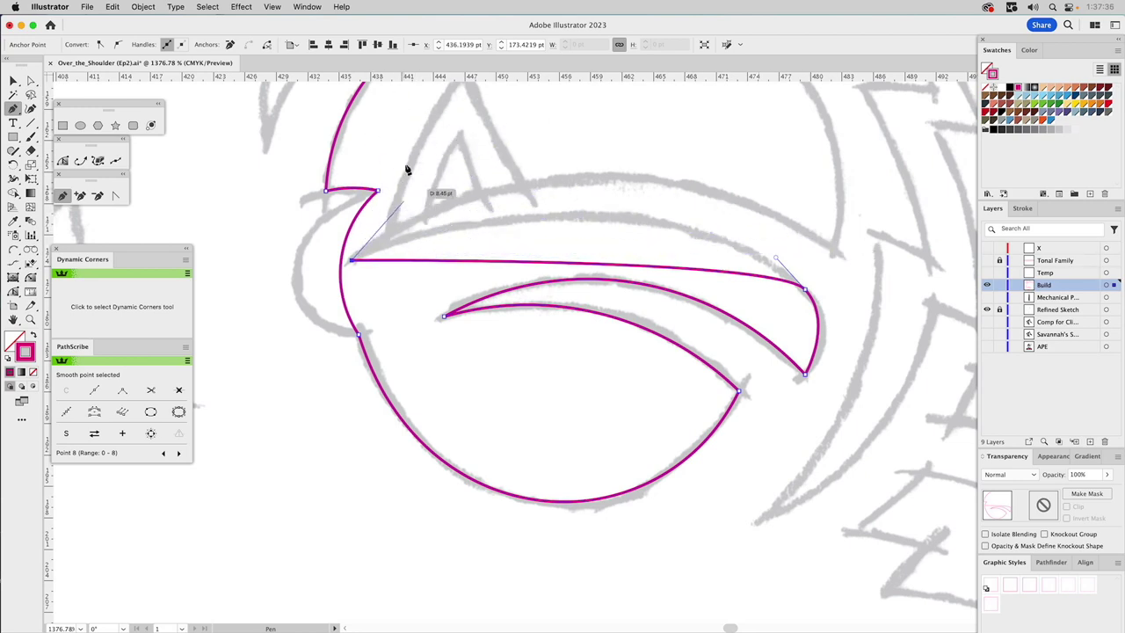
{"action": "left_click", "coordinate": [832, 248]}
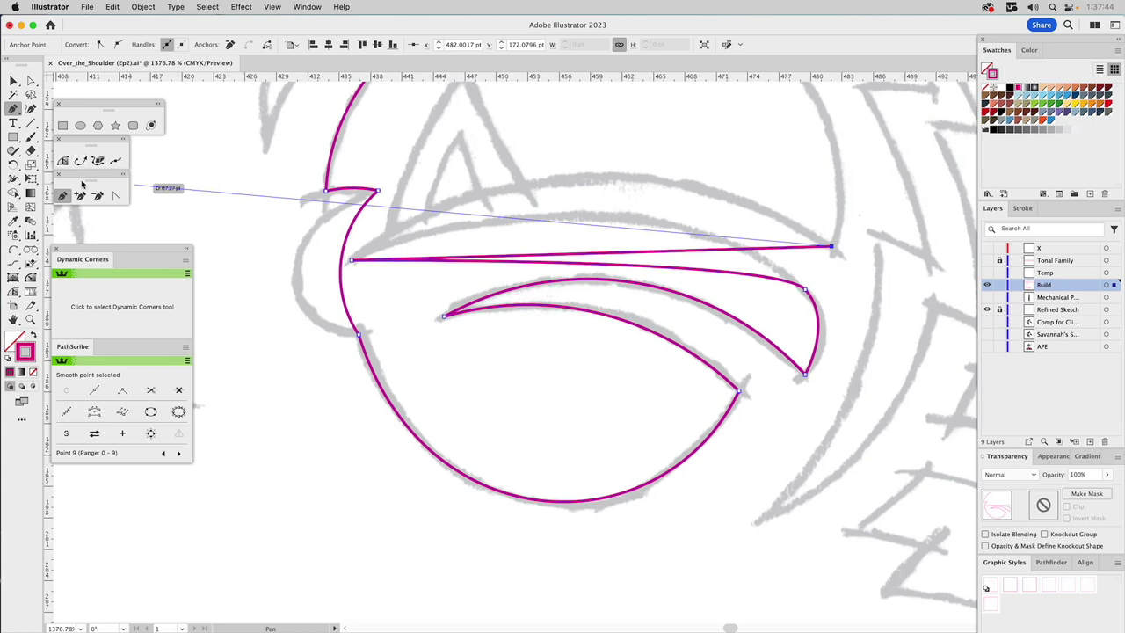
{"action": "left_click", "coordinate": [117, 195]}
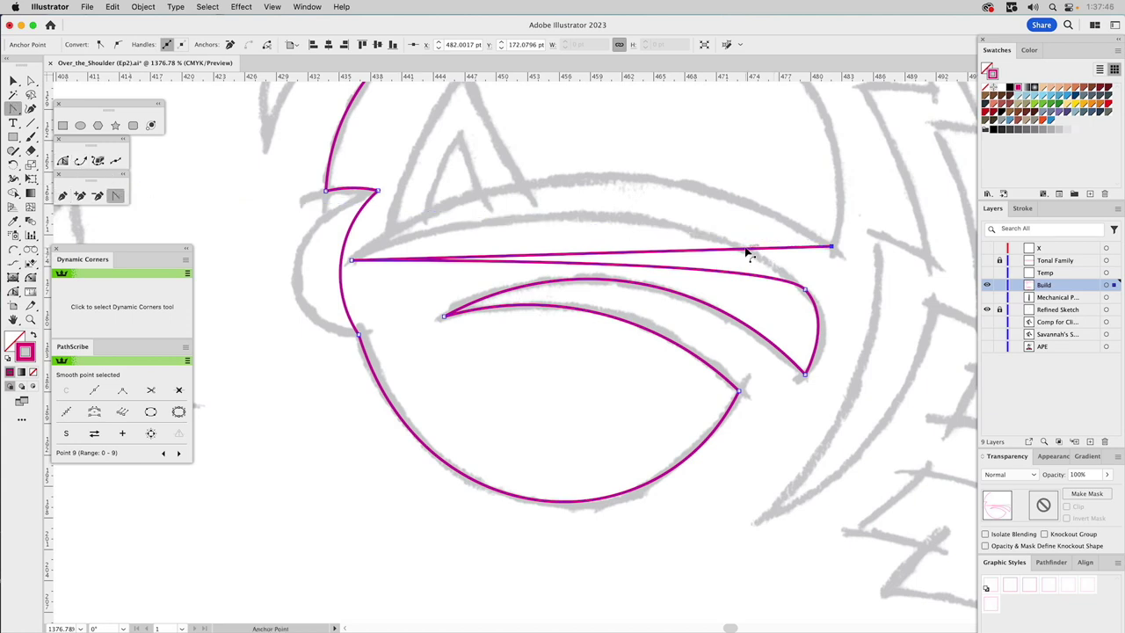
{"action": "left_click_drag", "start_coordinate": [746, 254], "coordinate": [743, 231]}
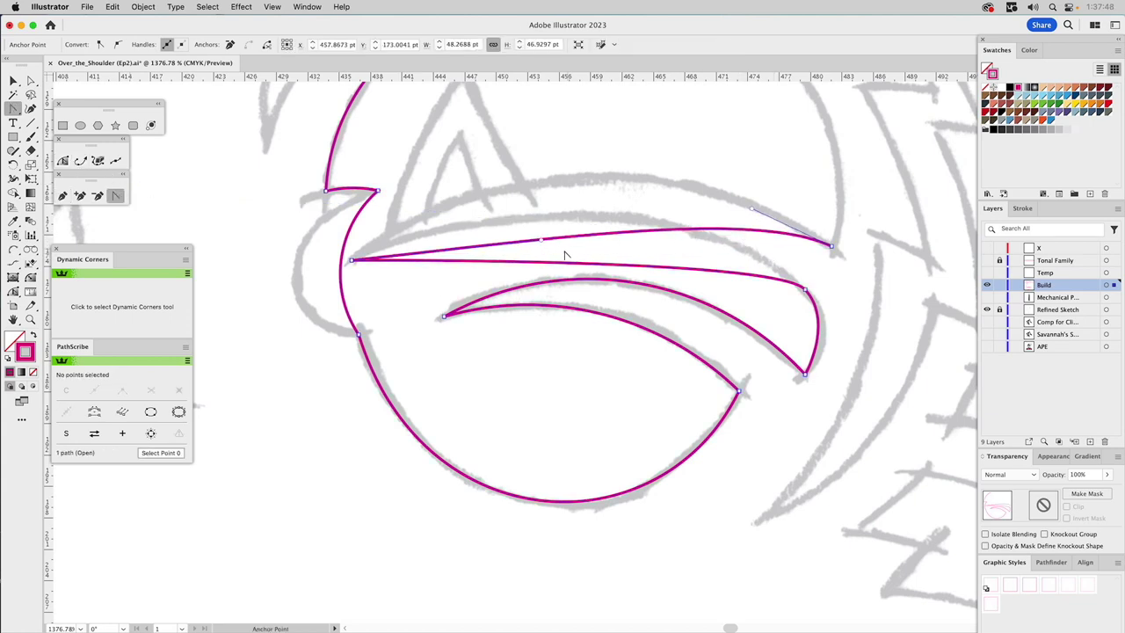
Curve the brow's straight top and lower edges and push its right curve outward with the Anchor Point tool
{"action": "left_click_drag", "start_coordinate": [542, 243], "coordinate": [490, 135]}
{"action": "left_click_drag", "start_coordinate": [753, 211], "coordinate": [741, 171]}
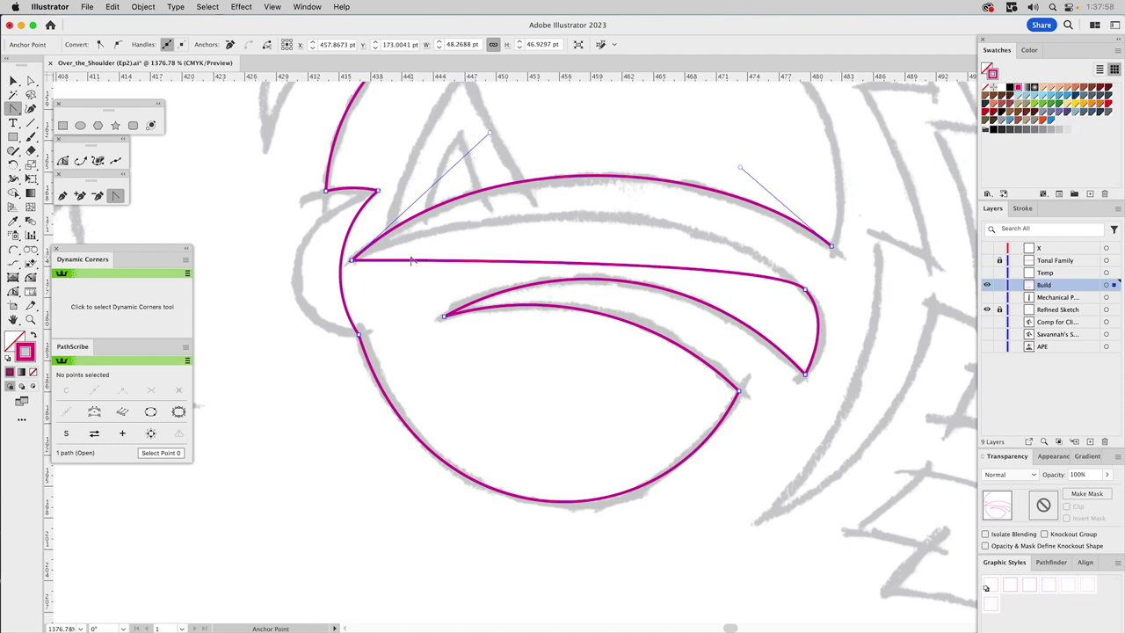
{"action": "left_click_drag", "start_coordinate": [409, 261], "coordinate": [510, 183]}
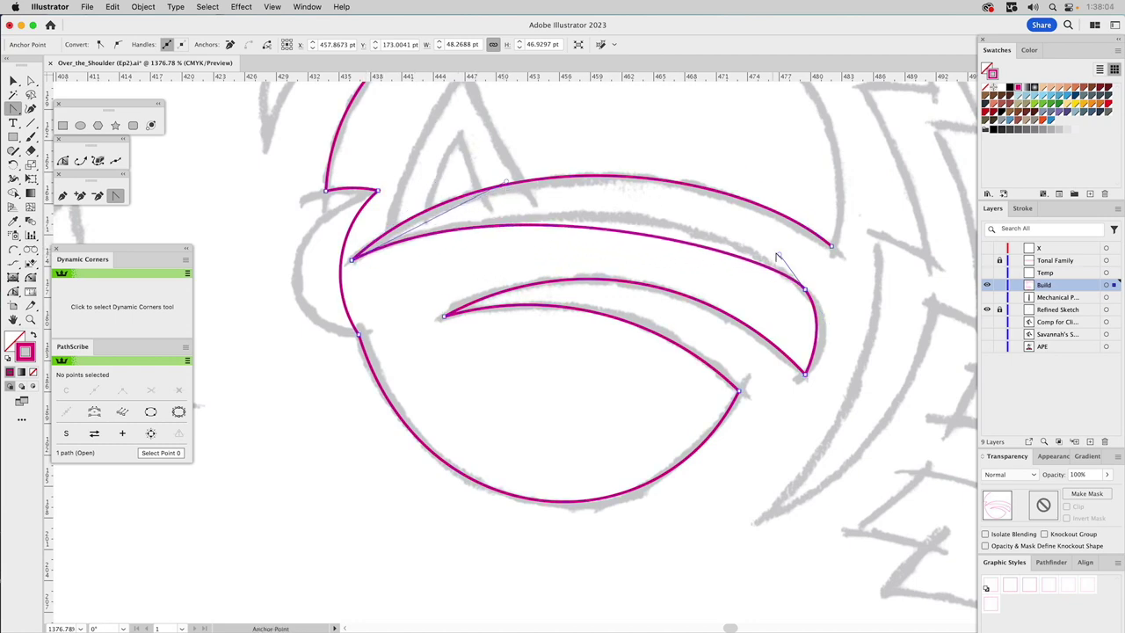
{"action": "left_click_drag", "start_coordinate": [778, 256], "coordinate": [751, 217]}
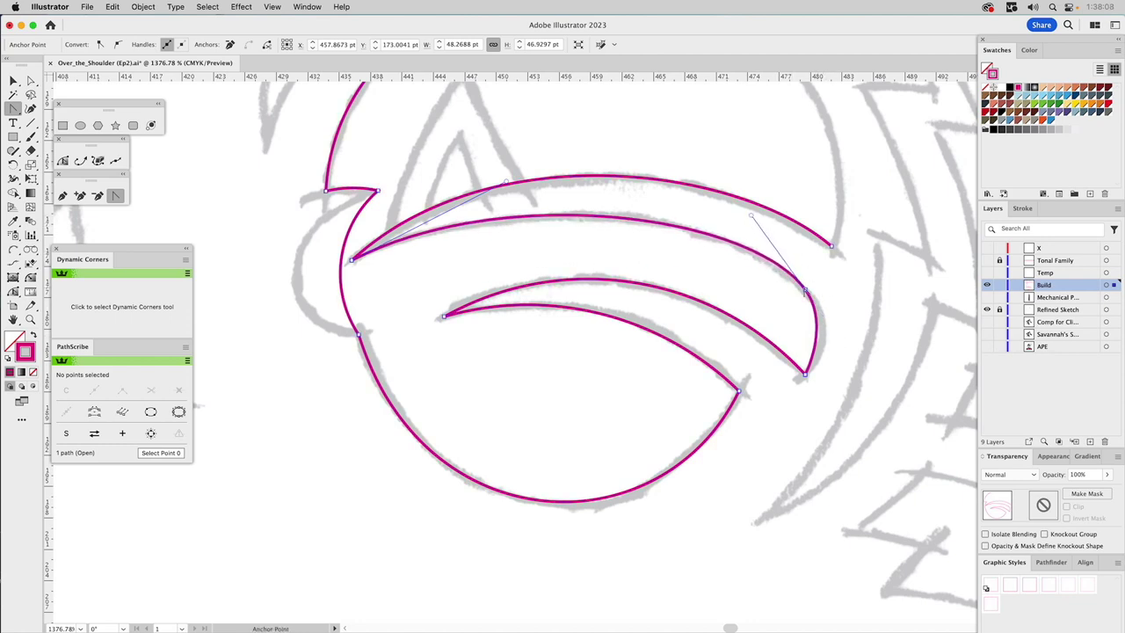
{"action": "mouse_move", "coordinate": [812, 363]}
{"action": "left_mouse_down"}
{"action": "mouse_move", "coordinate": [818, 378]}
{"action": "mouse_move", "coordinate": [822, 363]}
{"action": "left_mouse_up"}
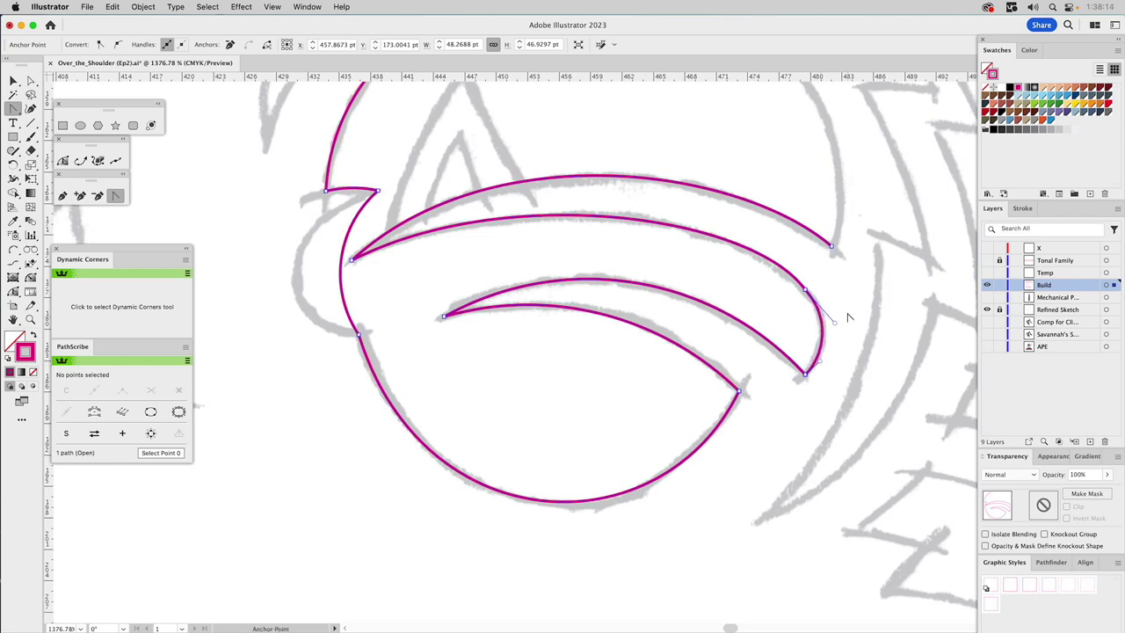
Adjust the inner curve near the brow's right tip and select the tip anchor
{"action": "key", "text": "a"}
{"action": "left_click_drag", "start_coordinate": [836, 325], "coordinate": [823, 298]}
{"action": "left_click", "coordinate": [804, 290]}
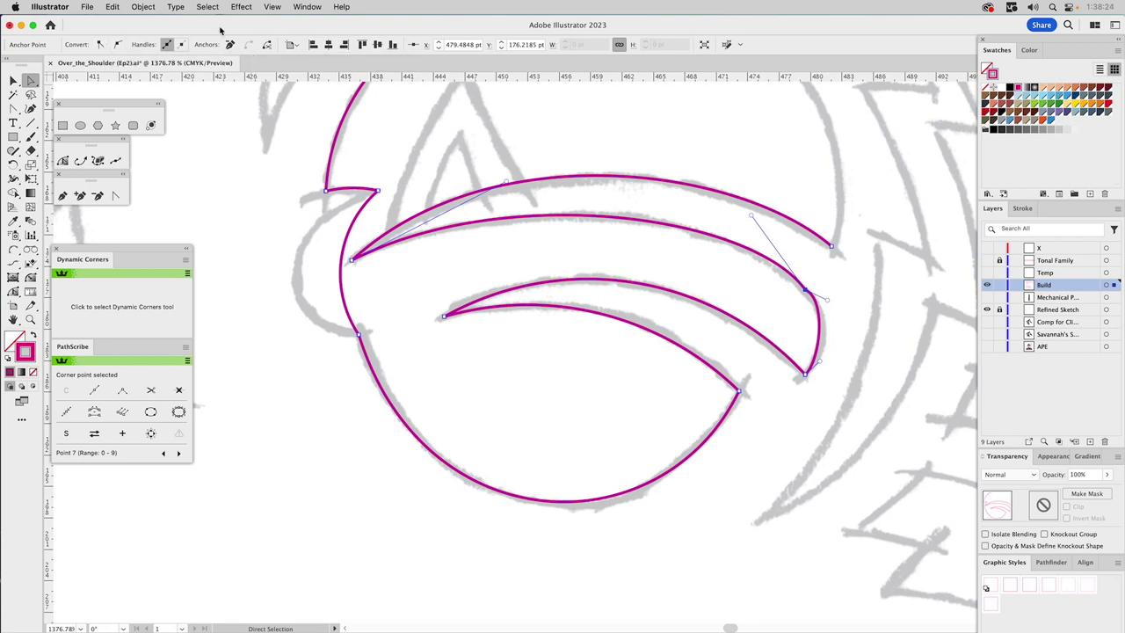
{"action": "left_click", "coordinate": [307, 7]}
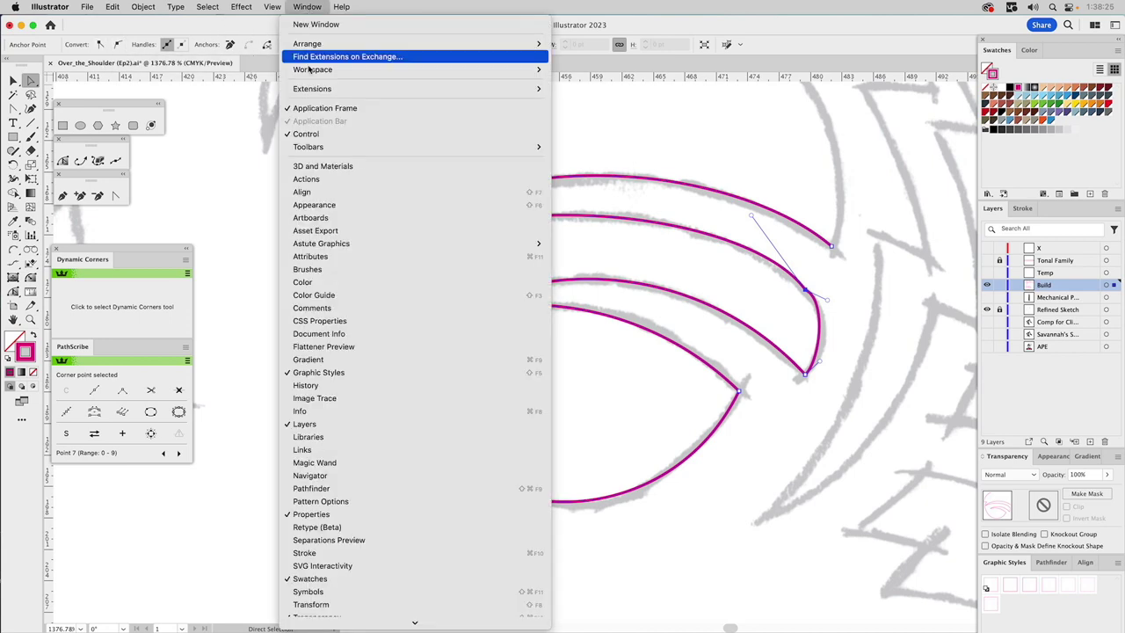
Show the Control bar, convert the right-tip anchor to a smooth point, and refine its handles
{"action": "left_click", "coordinate": [308, 135]}
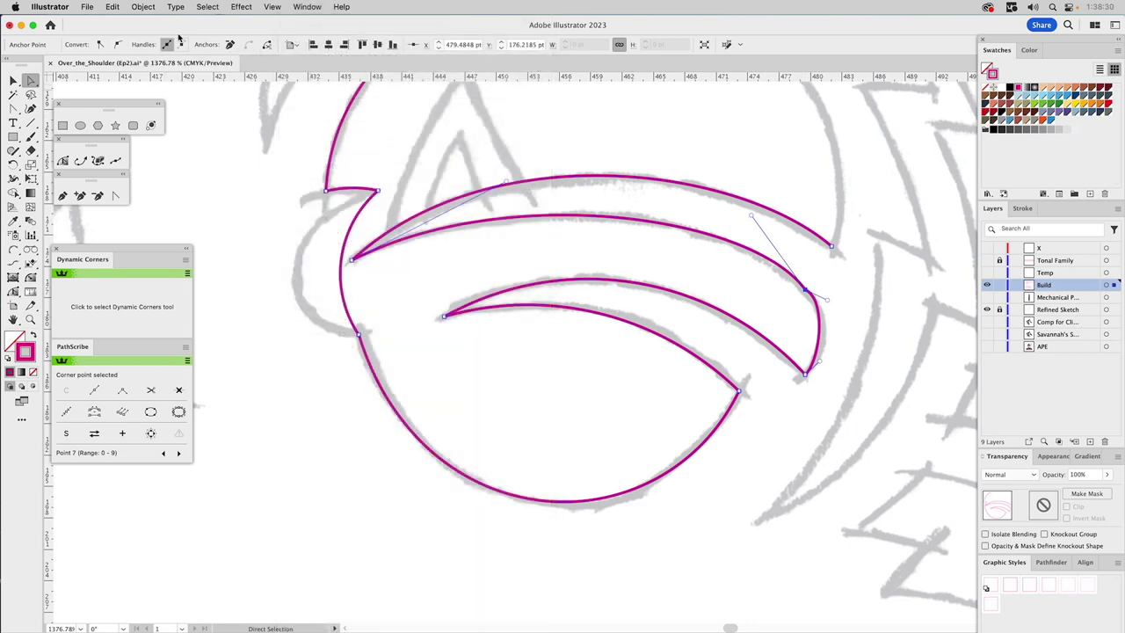
{"action": "left_click", "coordinate": [119, 45]}
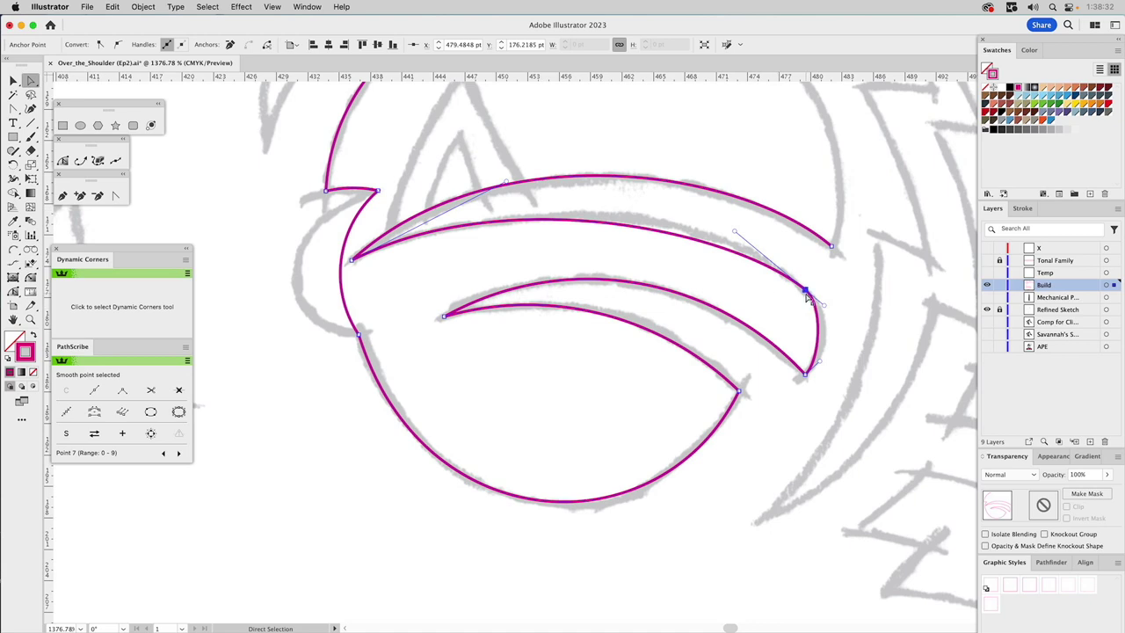
{"action": "left_click_drag", "start_coordinate": [736, 232], "coordinate": [741, 218]}
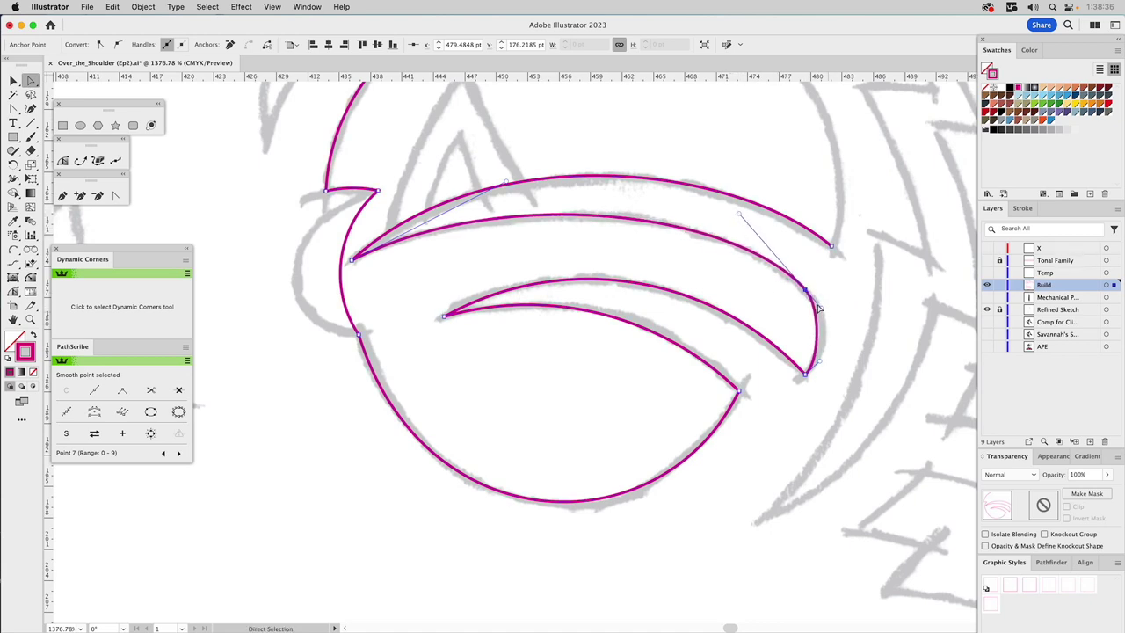
{"action": "left_click_drag", "start_coordinate": [823, 310], "coordinate": [835, 325]}
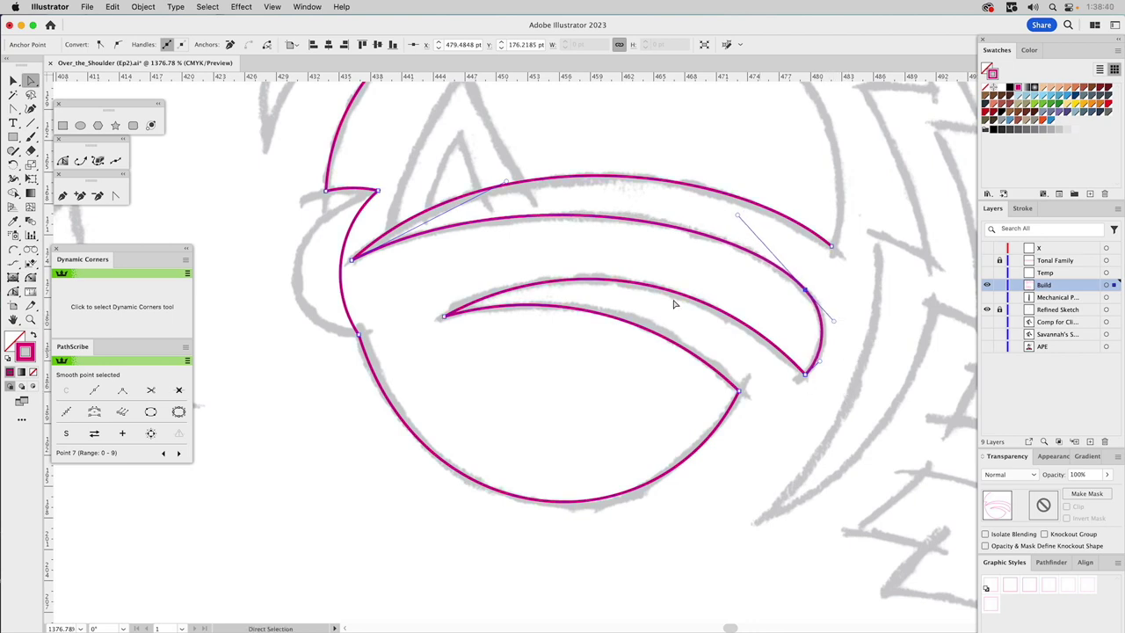
{"action": "scroll", "coordinate": [527, 261], "scroll_direction": "left", "scroll_amount": 3}
{"action": "scroll", "coordinate": [527, 261], "scroll_direction": "up", "scroll_amount": 2}
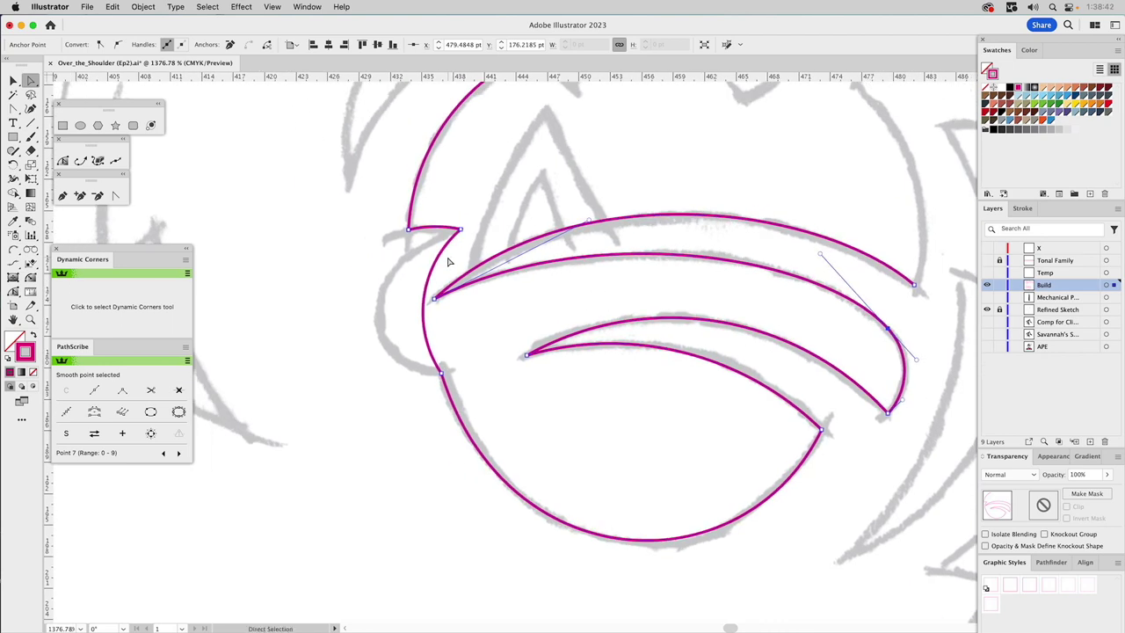
Bow the path's left edge below the small hook outward by dragging its handle and segment
{"action": "left_click", "coordinate": [443, 264]}
{"action": "left_click_drag", "start_coordinate": [420, 267], "coordinate": [365, 257]}
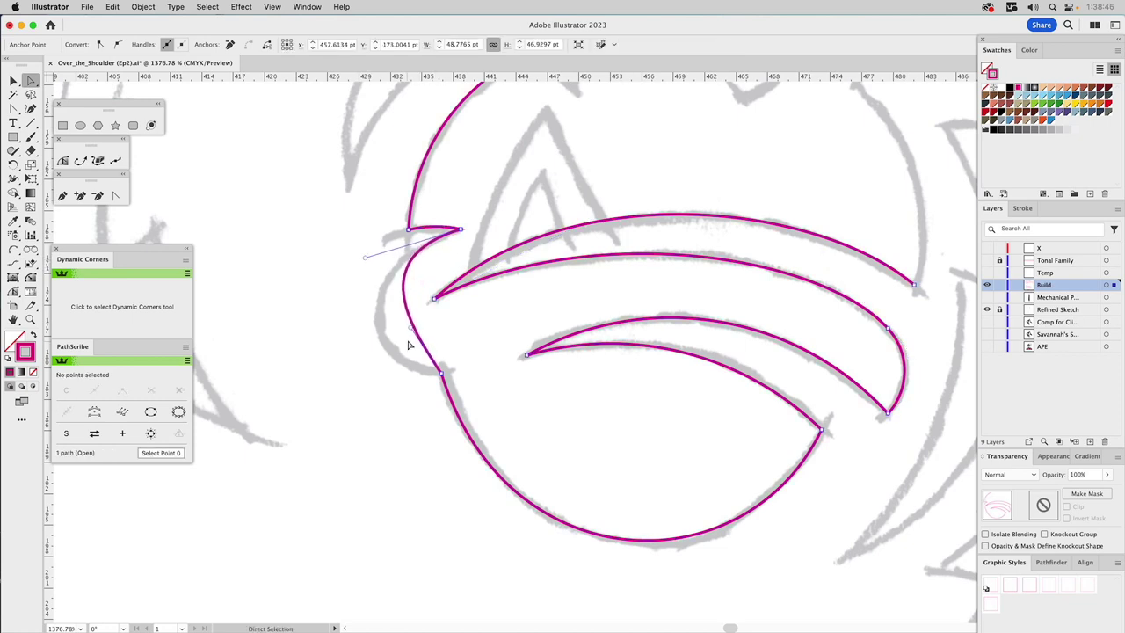
{"action": "left_click_drag", "start_coordinate": [411, 330], "coordinate": [350, 367]}
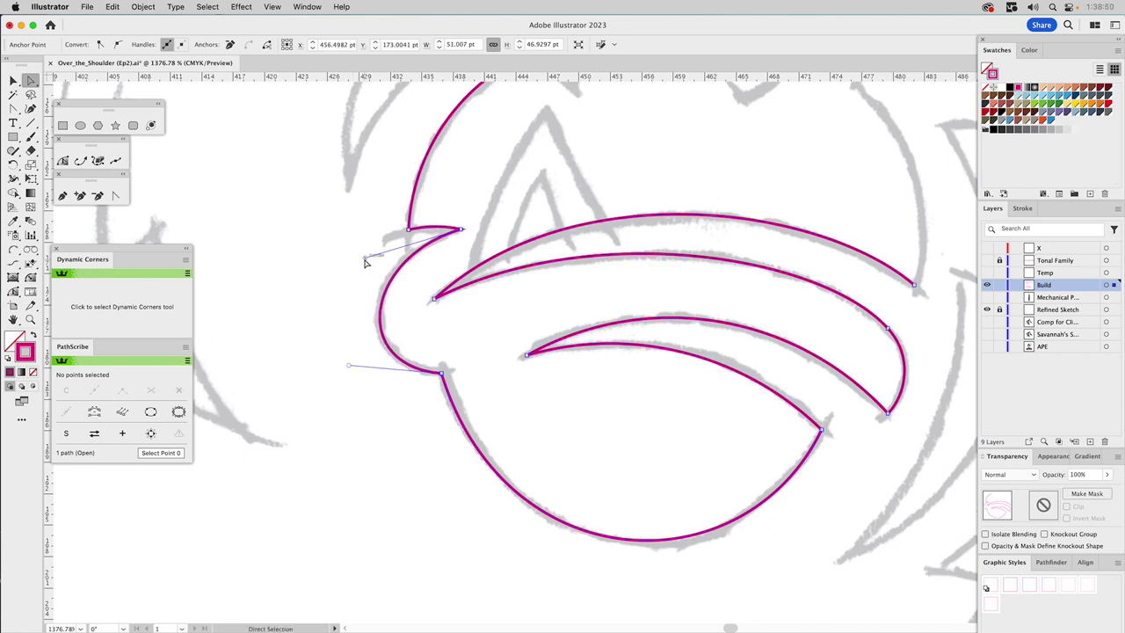
{"action": "left_click_drag", "start_coordinate": [628, 168], "coordinate": [507, 394]}
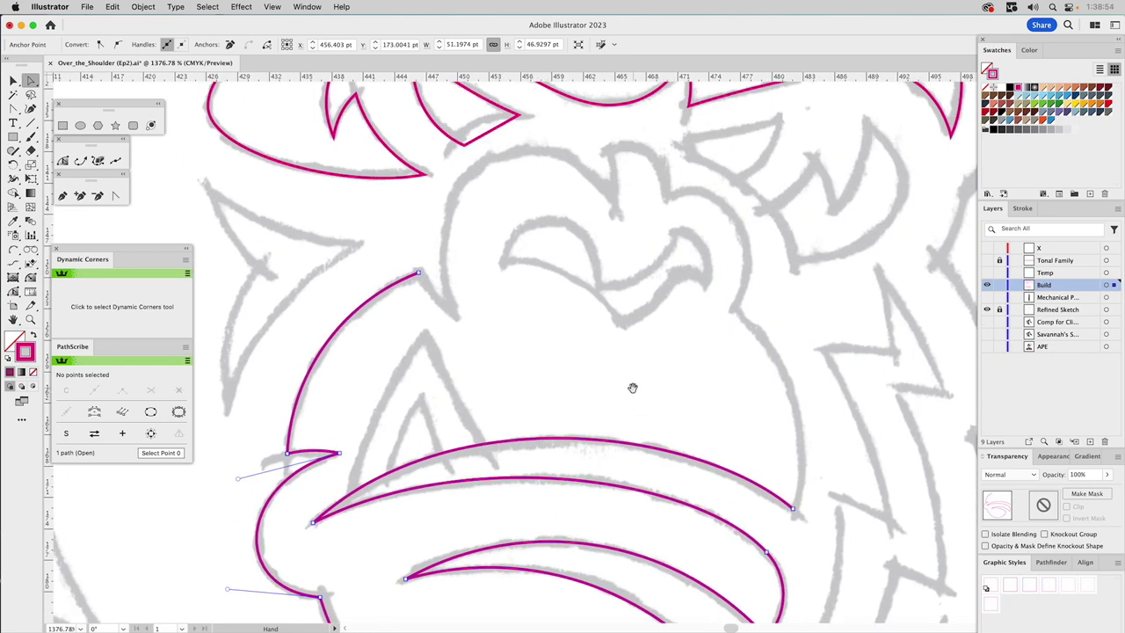
Draw two arcs from the open end up the right cheek to the top of the nose
{"action": "left_click", "coordinate": [63, 160]}
{"action": "left_click", "coordinate": [792, 509]}
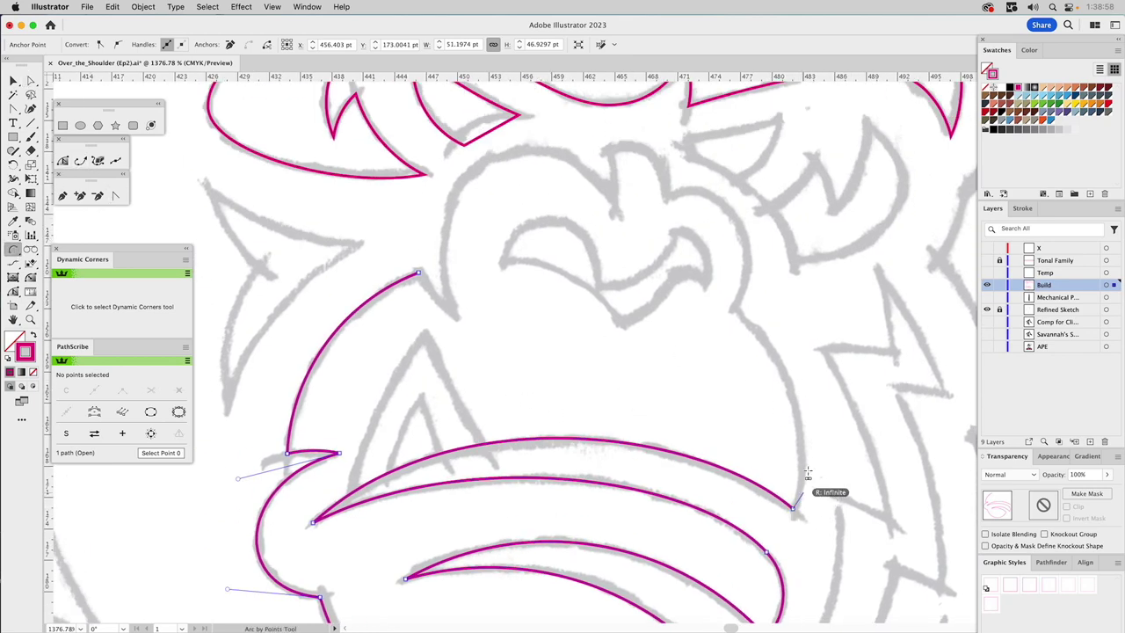
{"action": "left_click", "coordinate": [731, 310]}
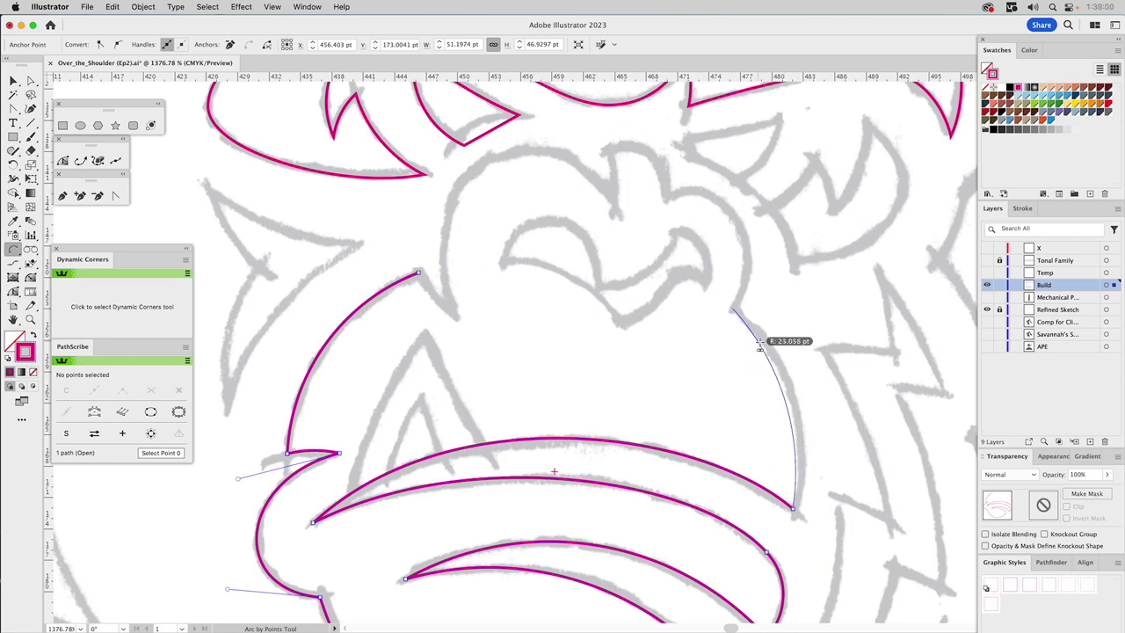
{"action": "left_click", "coordinate": [777, 348]}
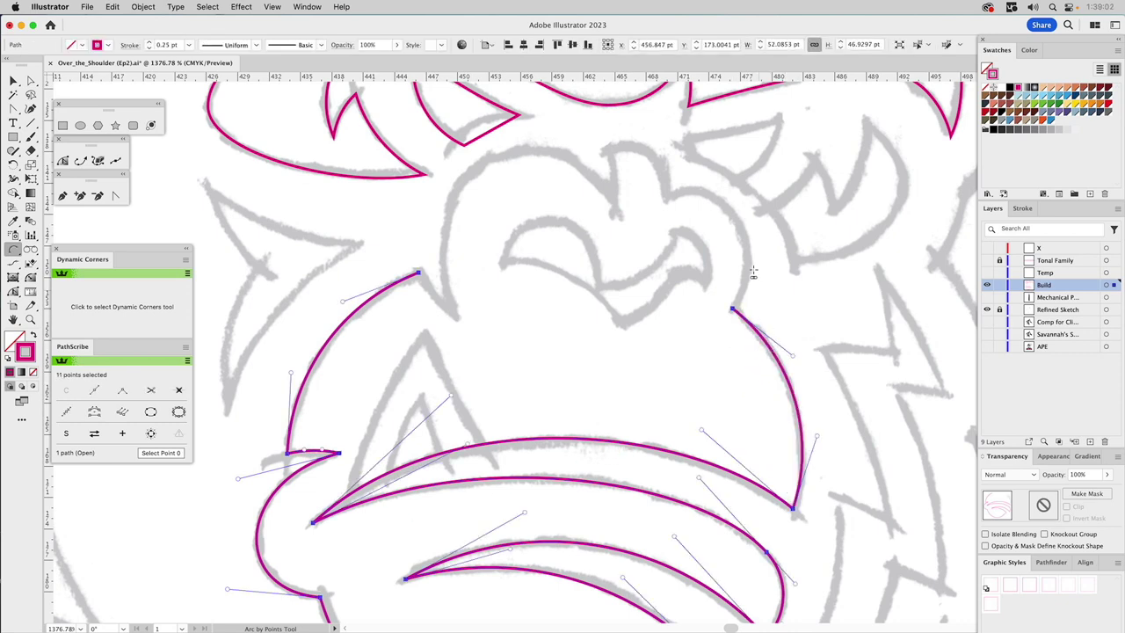
{"action": "left_click", "coordinate": [732, 309]}
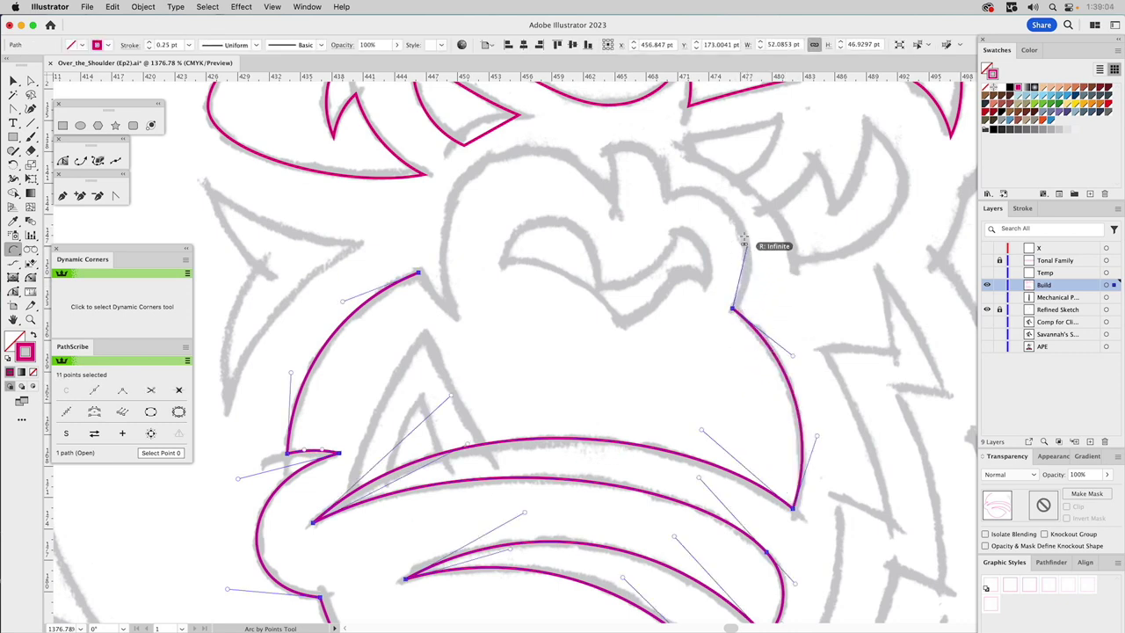
{"action": "left_click", "coordinate": [667, 199]}
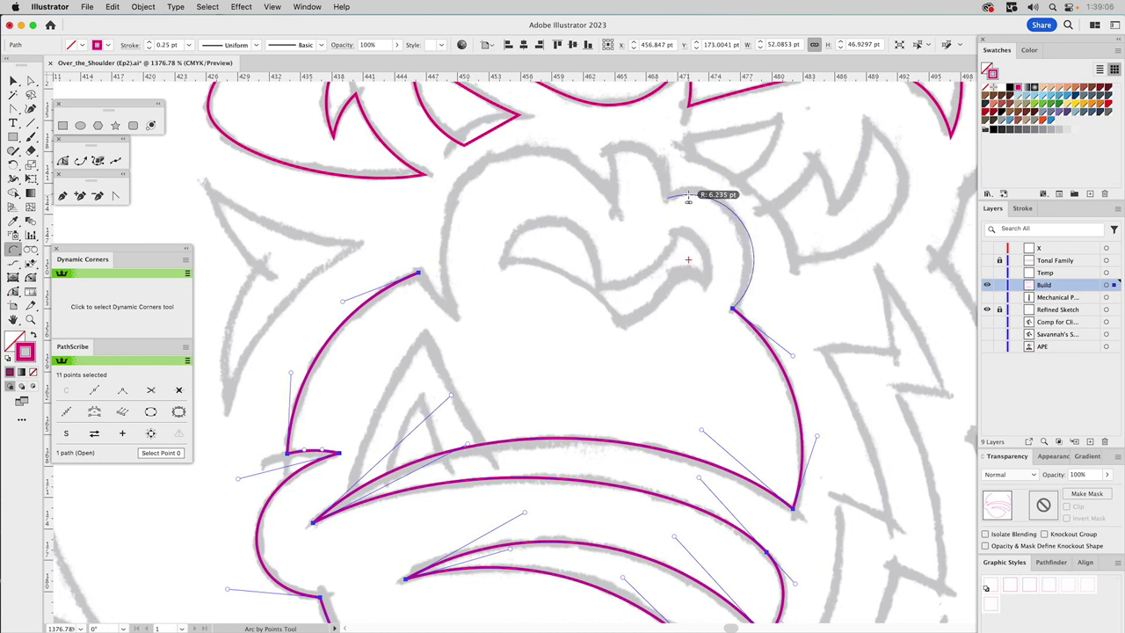
{"action": "left_click", "coordinate": [681, 200]}
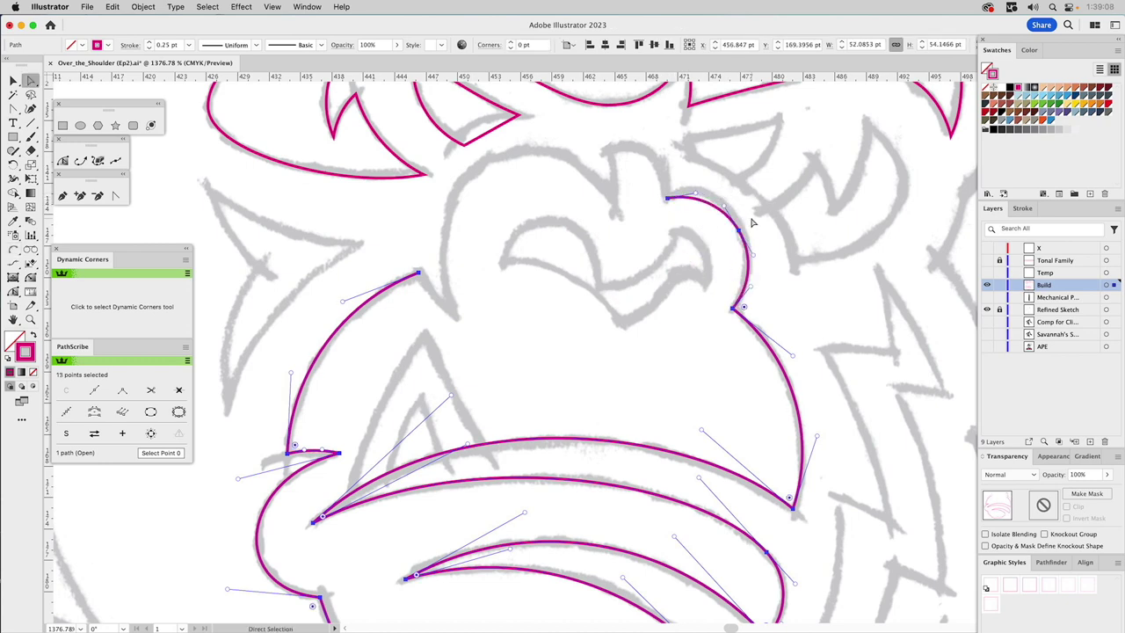
Delete the extra anchor, reshape the nose-top and cheek curves, then arc toward the left
{"action": "key", "text": "a"}
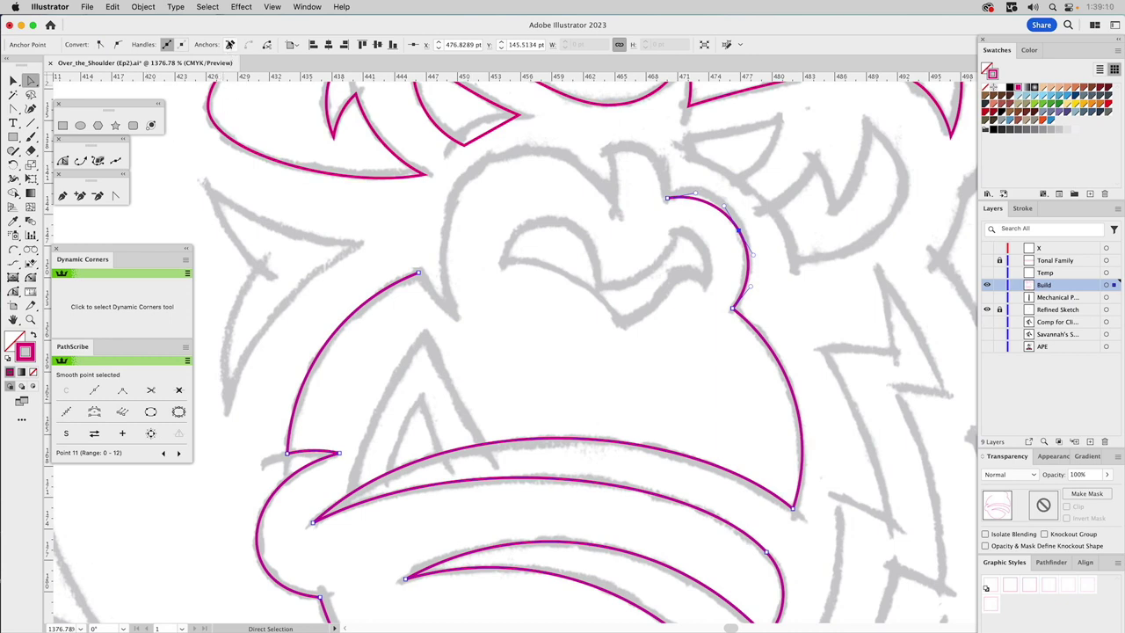
{"action": "left_click", "coordinate": [230, 44]}
{"action": "left_click_drag", "start_coordinate": [696, 196], "coordinate": [737, 163]}
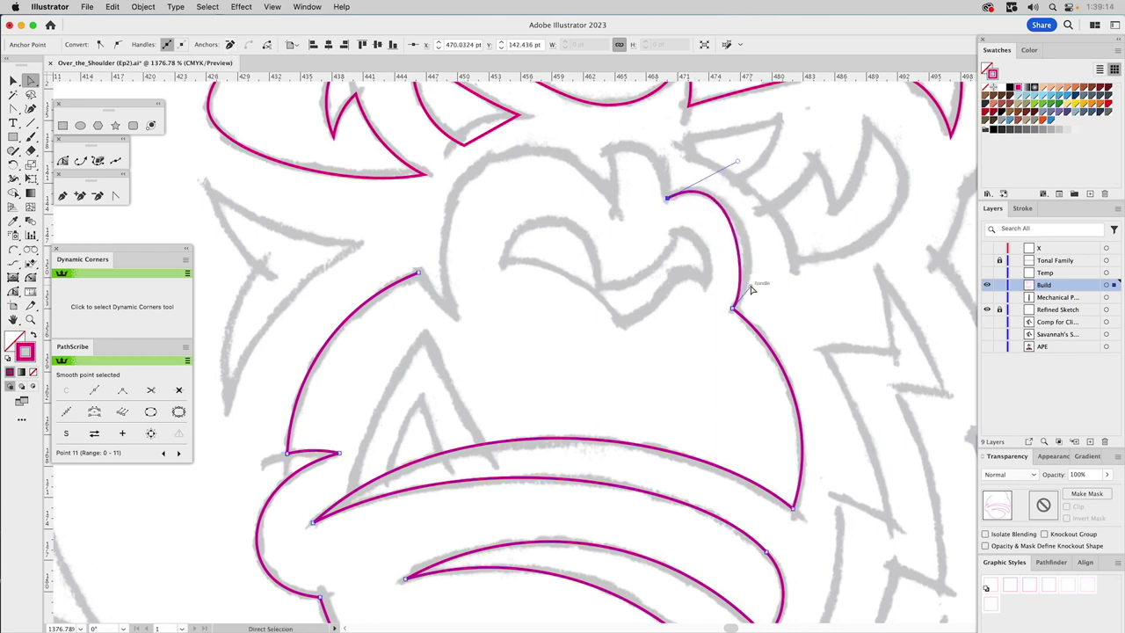
{"action": "left_click_drag", "start_coordinate": [752, 286], "coordinate": [769, 270]}
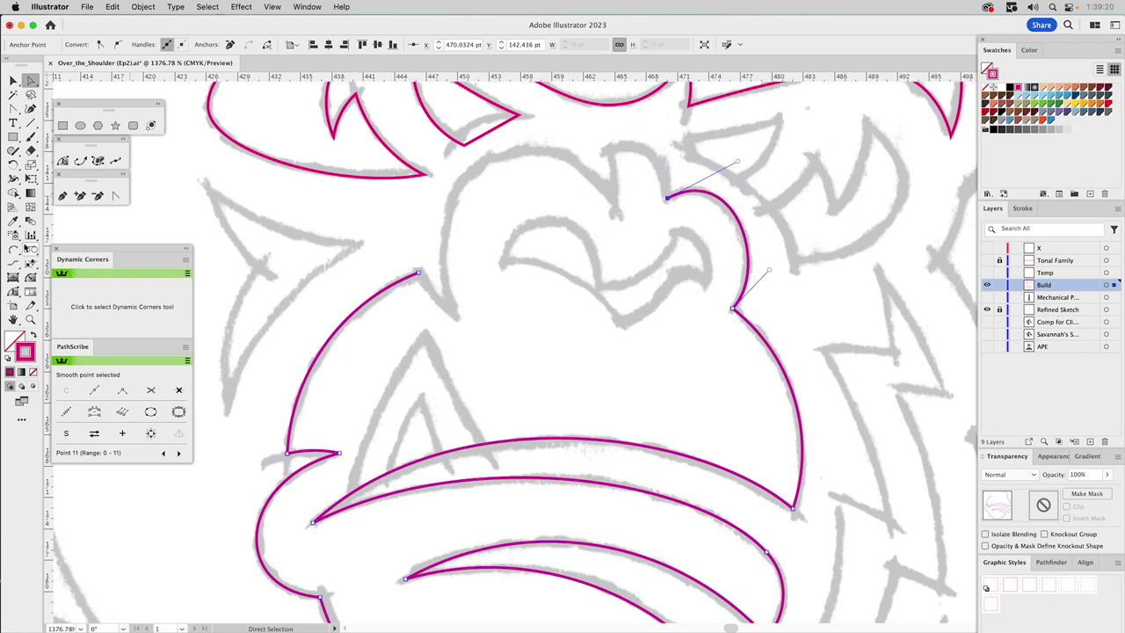
{"action": "left_click", "coordinate": [13, 249]}
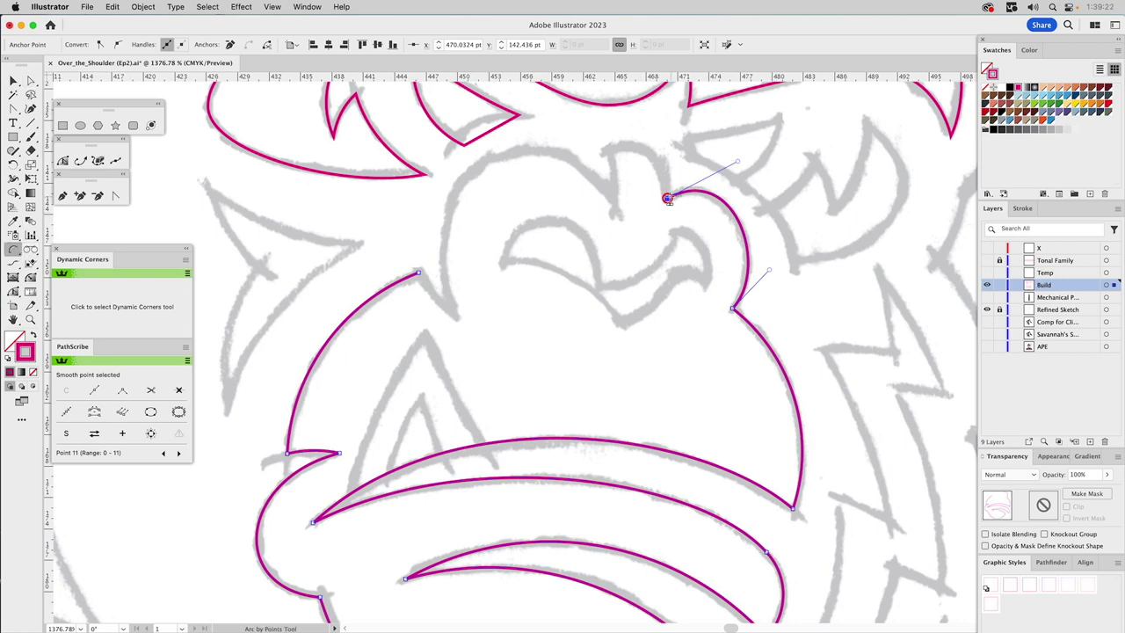
{"action": "mouse_move", "coordinate": [667, 199]}
{"action": "left_mouse_down"}
{"action": "mouse_move", "coordinate": [661, 165]}
{"action": "mouse_move", "coordinate": [617, 150]}
{"action": "mouse_move", "coordinate": [628, 184]}
{"action": "mouse_move", "coordinate": [628, 150]}
{"action": "mouse_move", "coordinate": [610, 148]}
{"action": "mouse_move", "coordinate": [614, 211]}
{"action": "mouse_move", "coordinate": [614, 184]}
{"action": "mouse_move", "coordinate": [618, 205]}
{"action": "mouse_move", "coordinate": [477, 302]}
{"action": "mouse_move", "coordinate": [463, 328]}
{"action": "mouse_move", "coordinate": [452, 247]}
{"action": "left_mouse_up"}
Delete the big top arc's mid anchor and reshape it into a fuller dome
{"action": "key", "text": "a"}
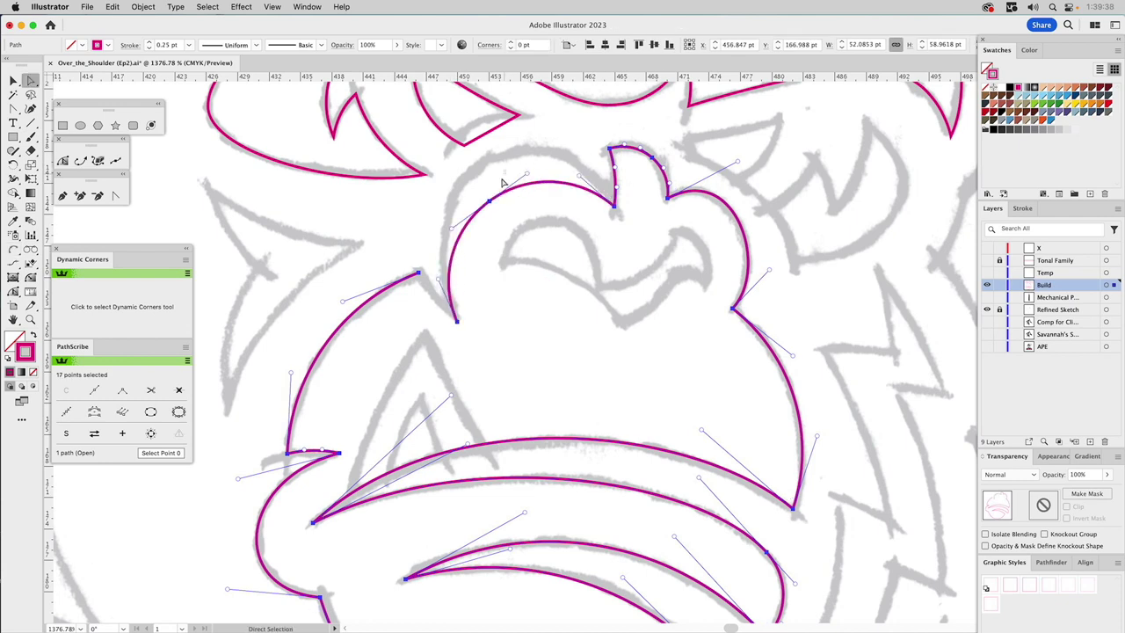
{"action": "left_click", "coordinate": [488, 201]}
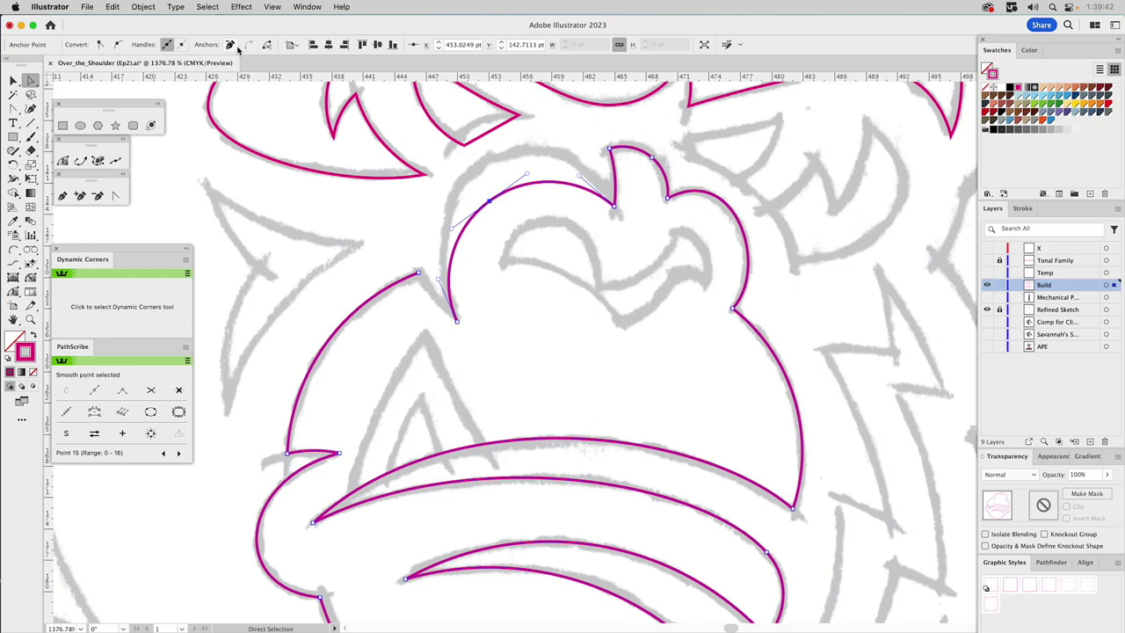
{"action": "left_click", "coordinate": [179, 392]}
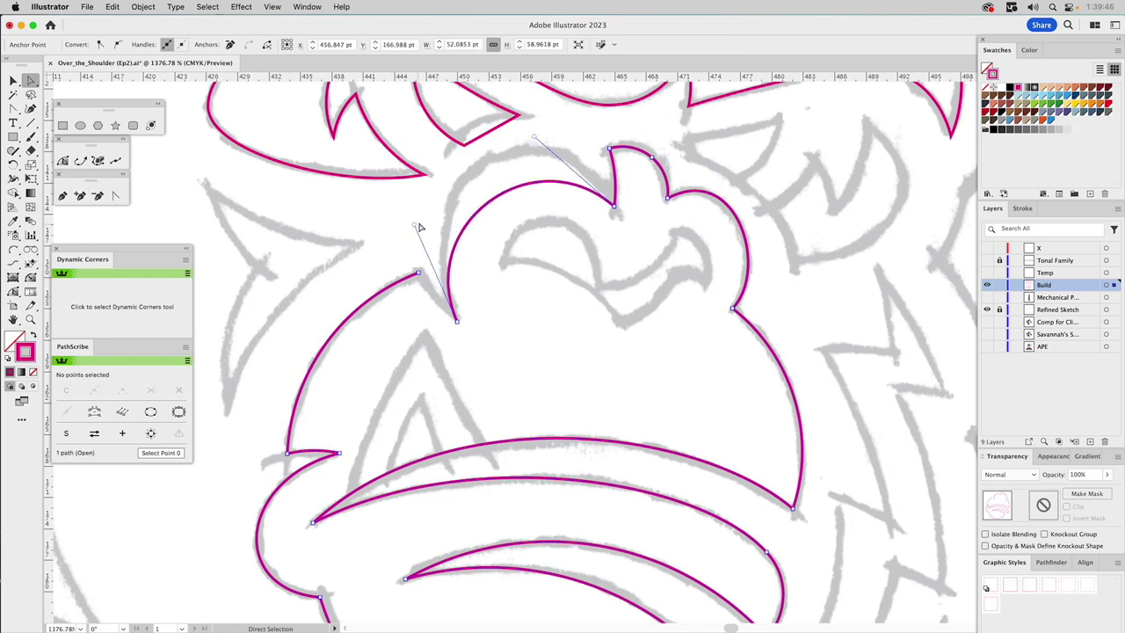
{"action": "left_click_drag", "start_coordinate": [416, 226], "coordinate": [403, 156]}
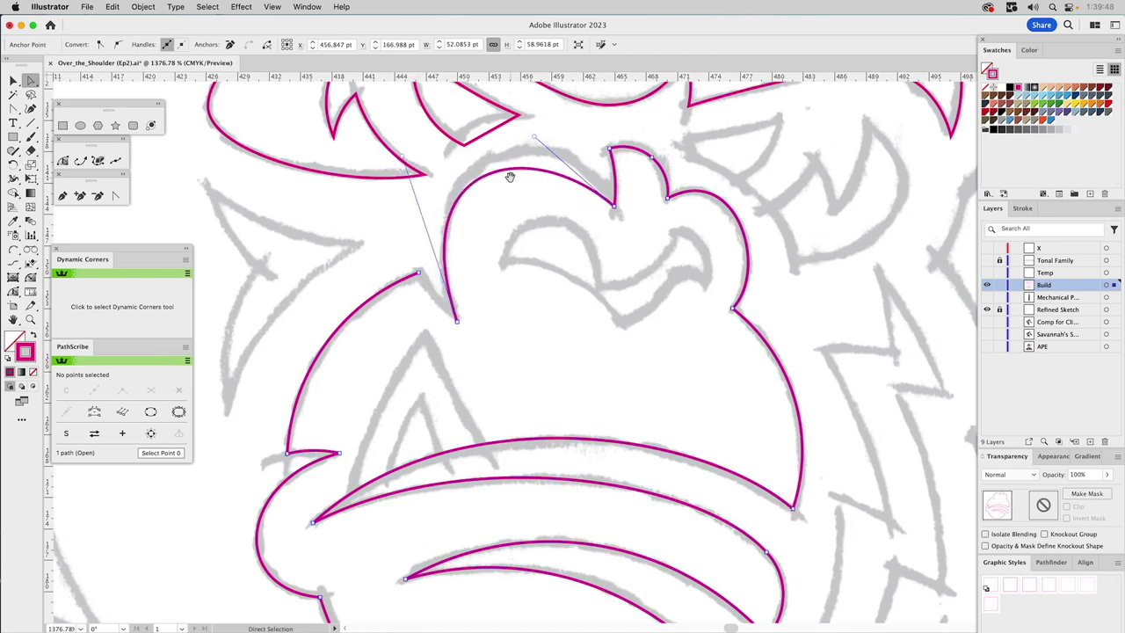
Fine-tune the notch on top and the left curve of the face outline
{"action": "scroll", "coordinate": [512, 182], "scroll_direction": "up", "scroll_amount": 5}
{"action": "left_click_drag", "start_coordinate": [524, 262], "coordinate": [546, 225]}
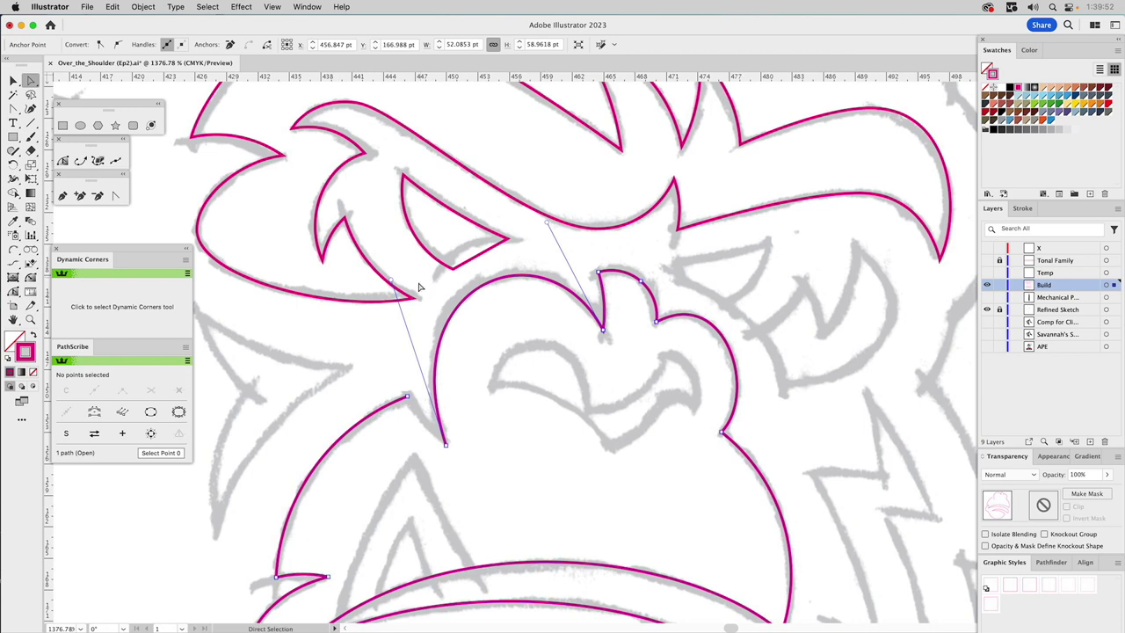
{"action": "left_click_drag", "start_coordinate": [394, 283], "coordinate": [383, 279]}
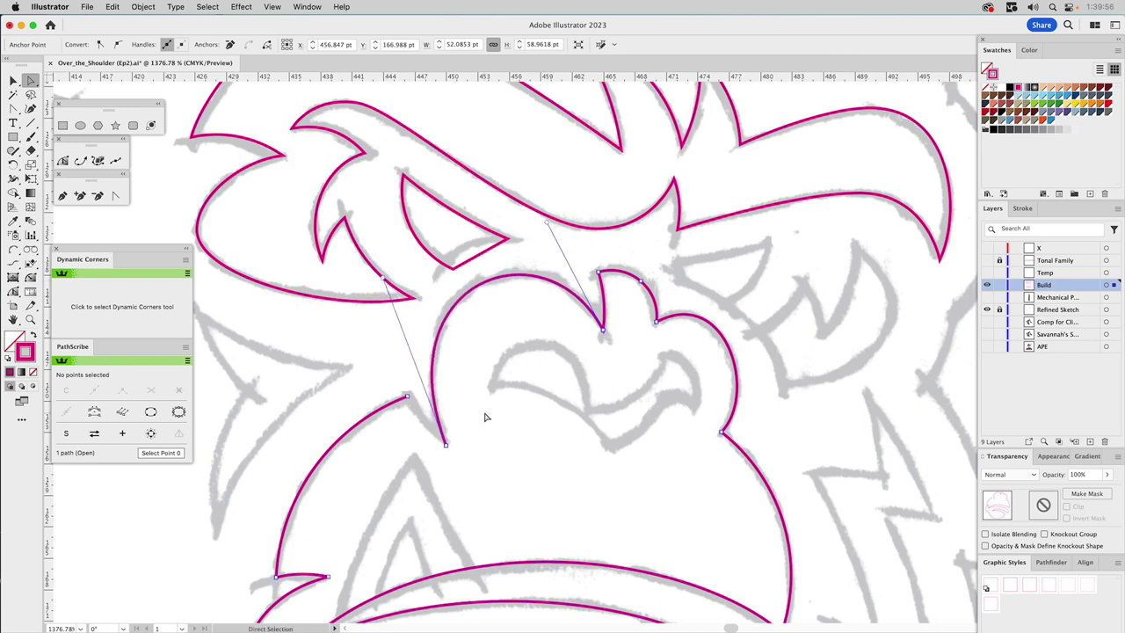
Join the outline's two open ends with an arc into a closed 16-point path, then deselect
{"action": "left_click", "coordinate": [13, 250]}
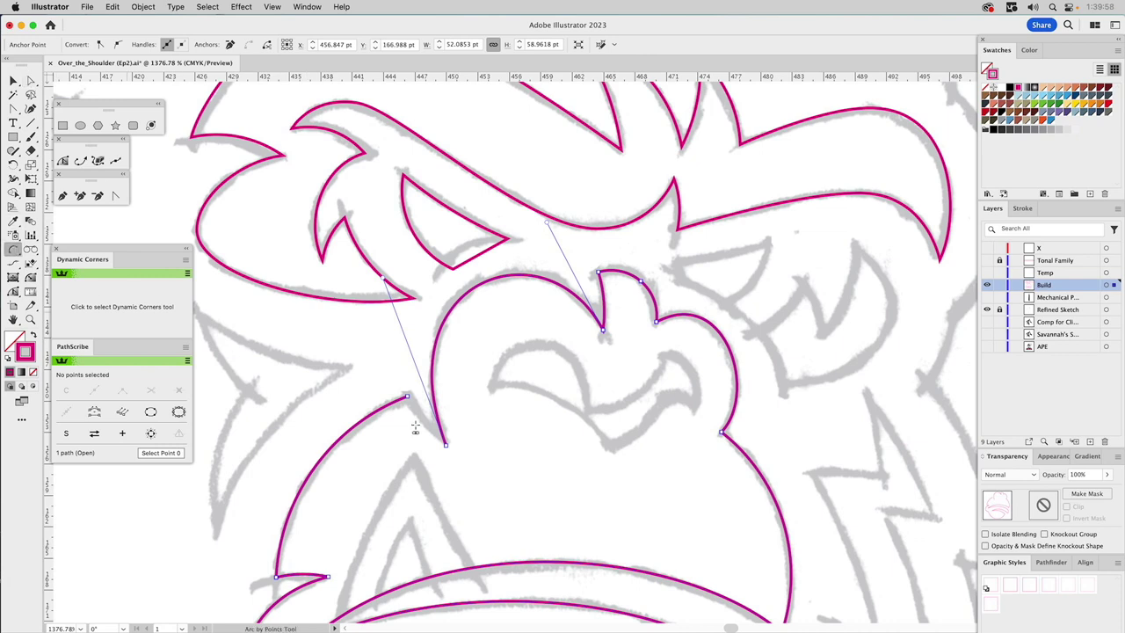
{"action": "left_click_drag", "start_coordinate": [407, 396], "coordinate": [428, 429]}
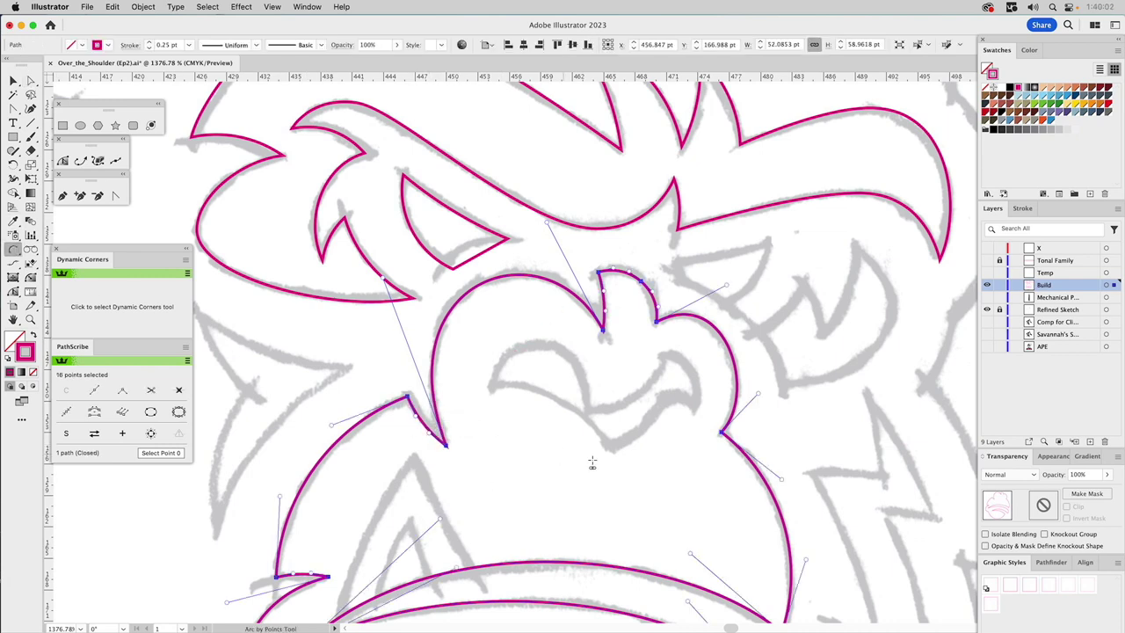
{"action": "key", "text": "space"}
{"action": "left_click_drag", "start_coordinate": [632, 522], "coordinate": [678, 319]}
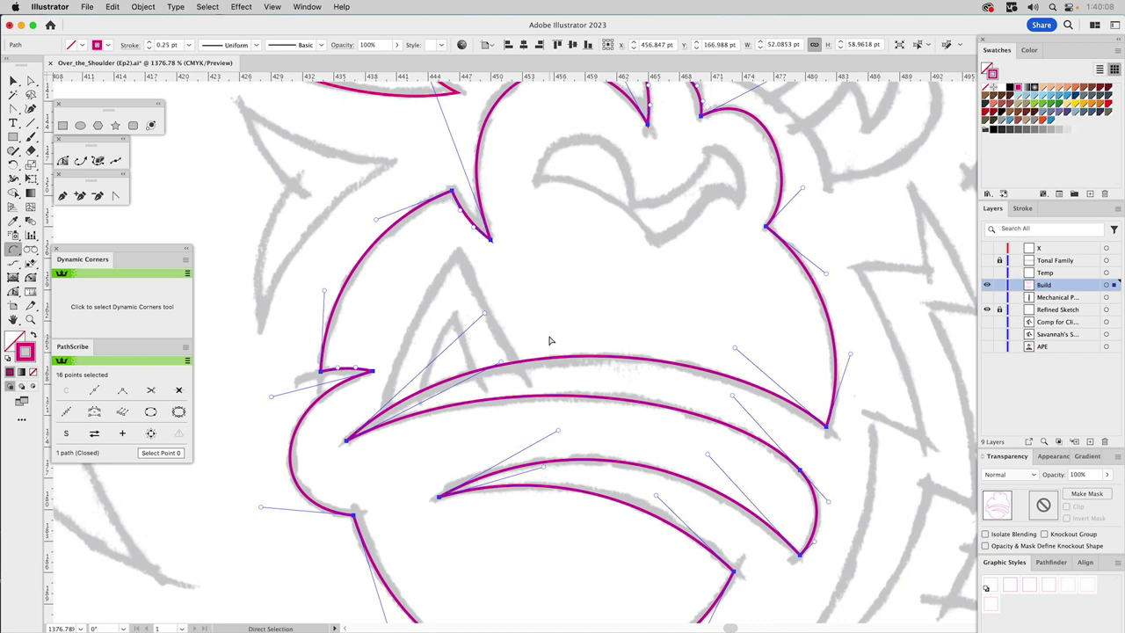
{"action": "key", "text": "super+shift+a"}
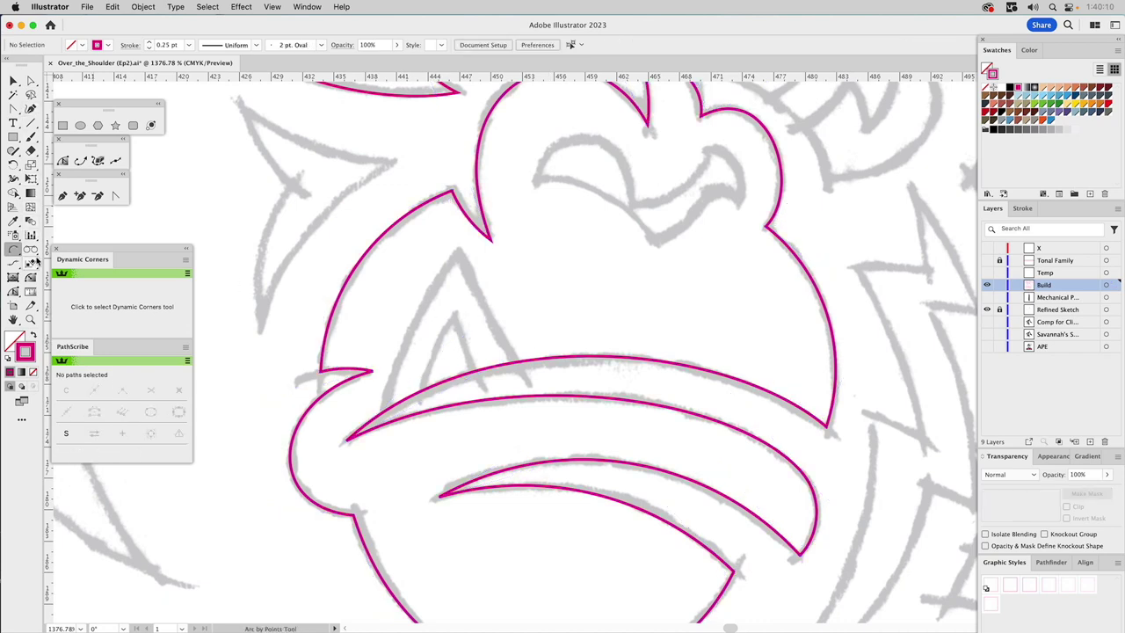
Trace the gap's outer left edge up to its top tip and curved right edge down to the snout line
{"action": "left_click", "coordinate": [383, 419]}
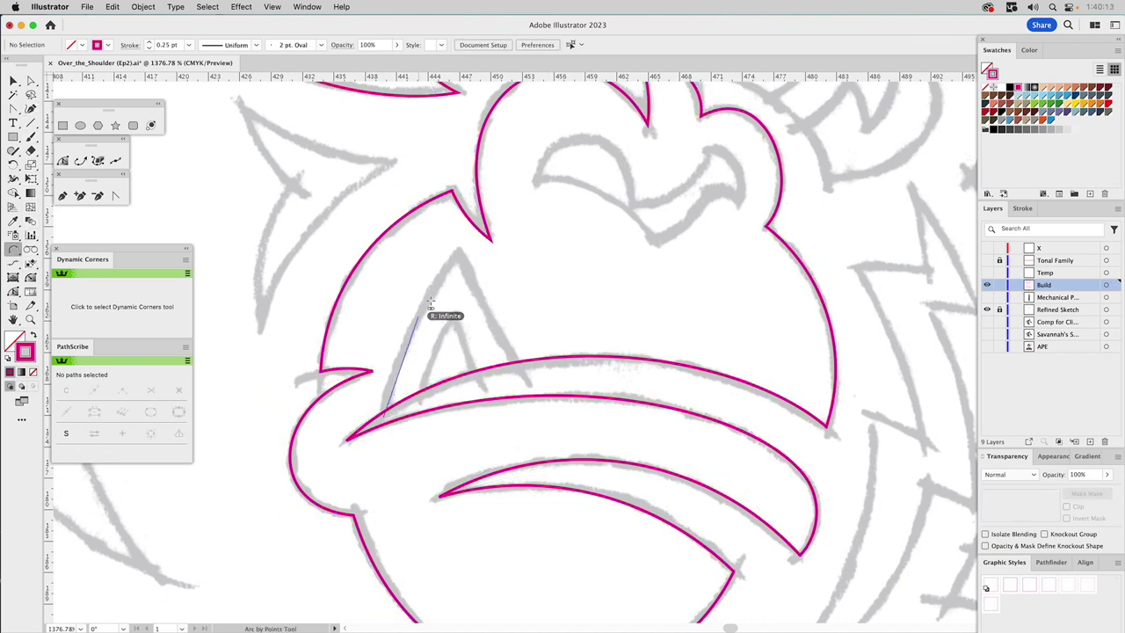
{"action": "left_click", "coordinate": [458, 249]}
{"action": "left_click", "coordinate": [460, 256]}
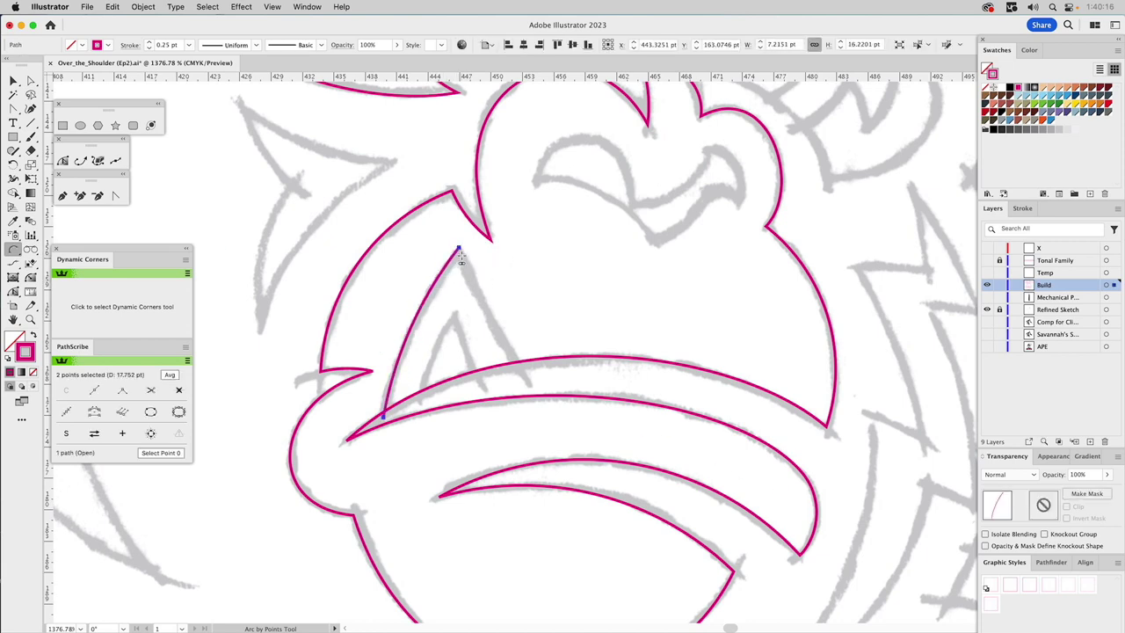
{"action": "left_click", "coordinate": [458, 250]}
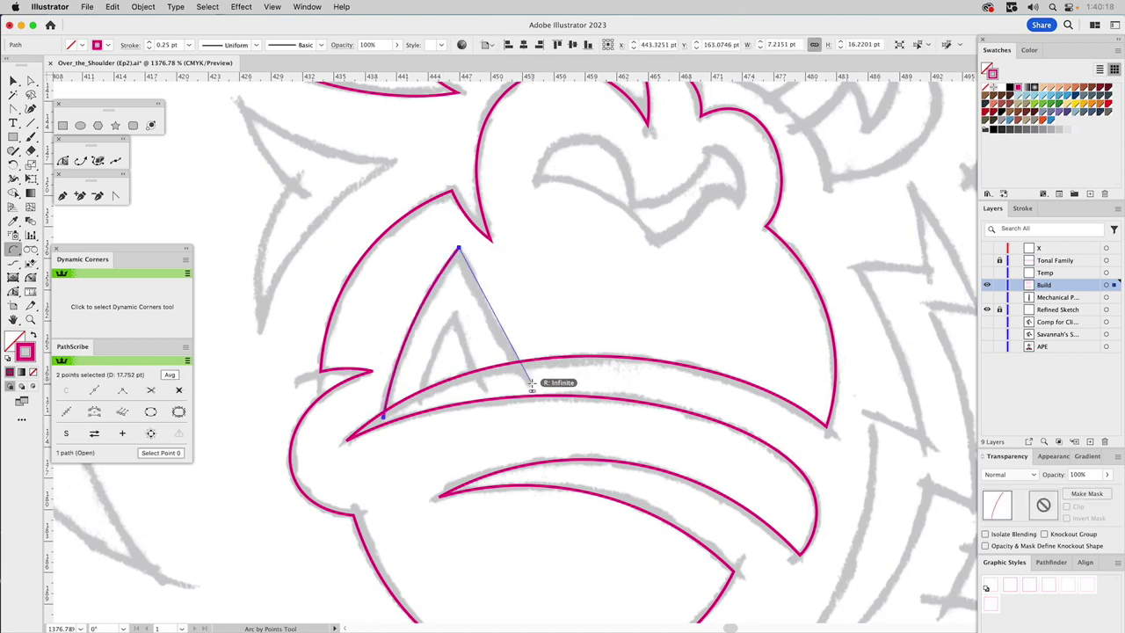
{"action": "left_click", "coordinate": [530, 384]}
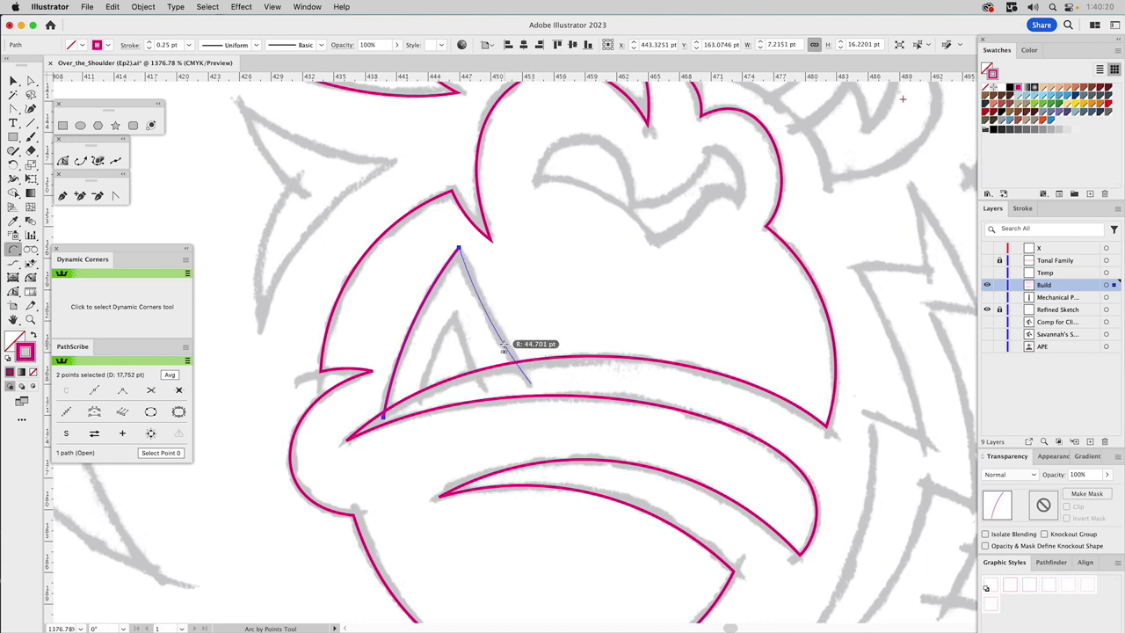
{"action": "left_click", "coordinate": [505, 347]}
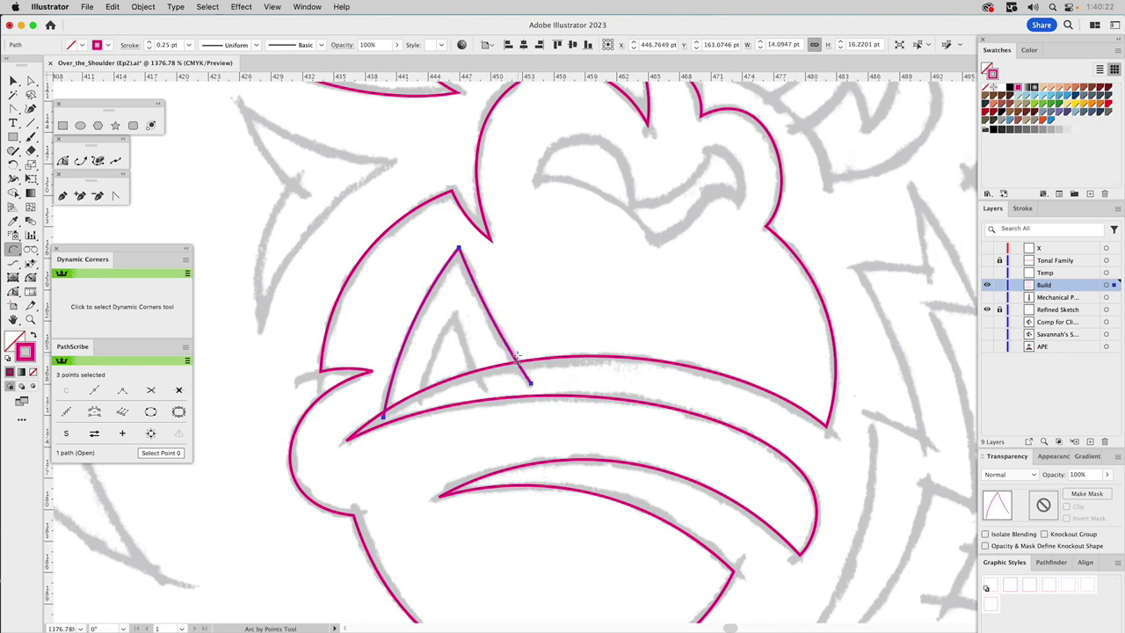
Trace the inner notch edges and close the A shape at its right corner
{"action": "left_click", "coordinate": [383, 415]}
{"action": "left_click", "coordinate": [420, 399]}
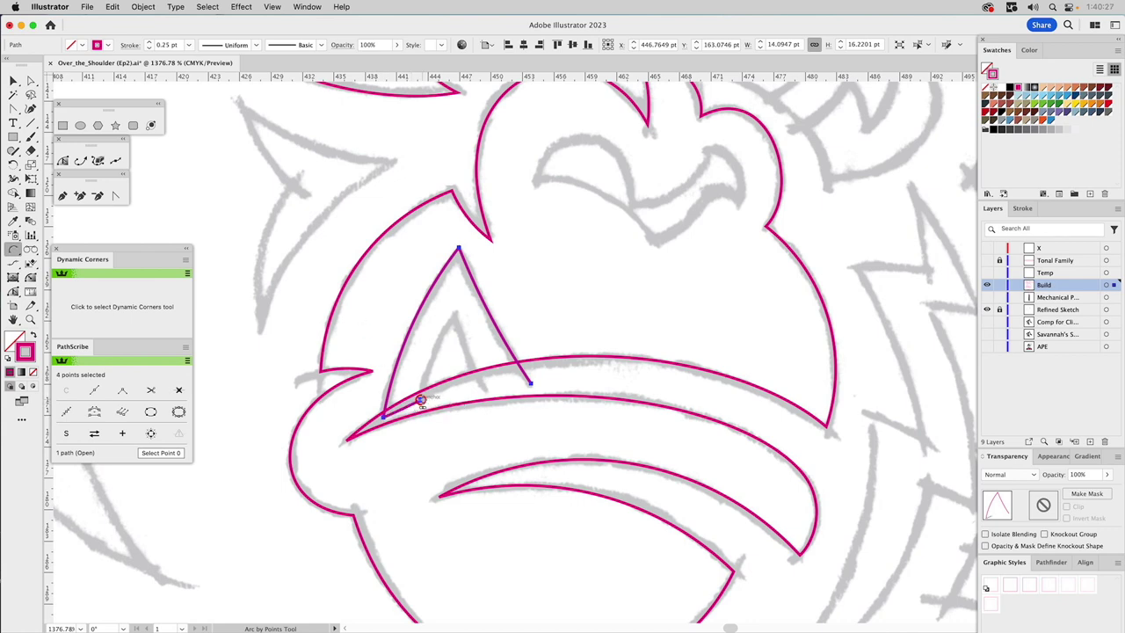
{"action": "left_click", "coordinate": [452, 316]}
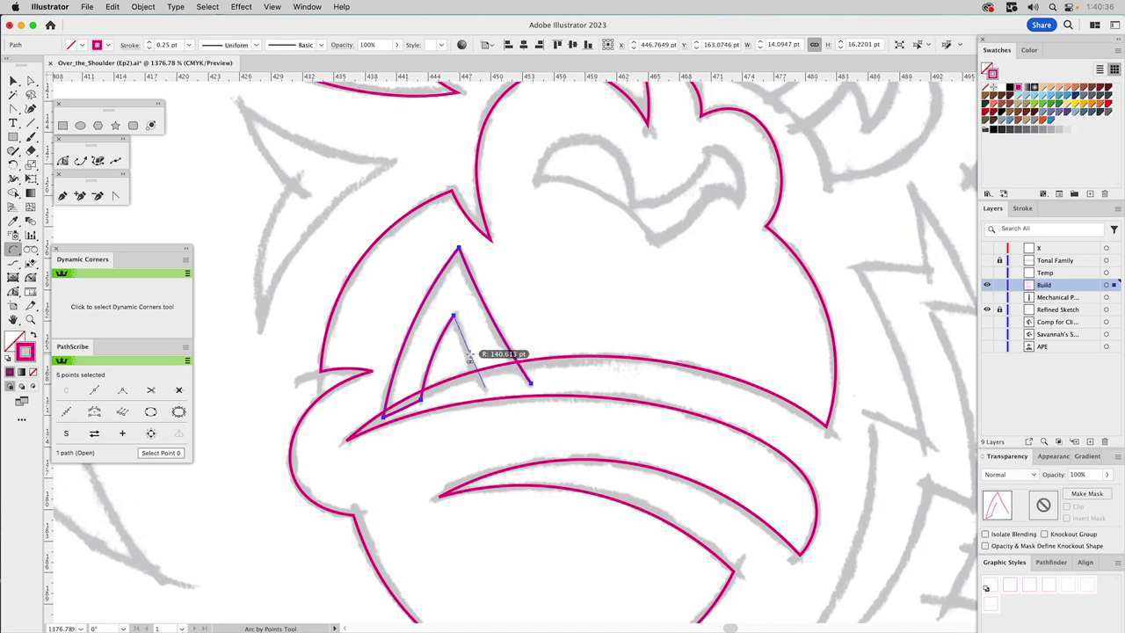
{"action": "left_click", "coordinate": [481, 384]}
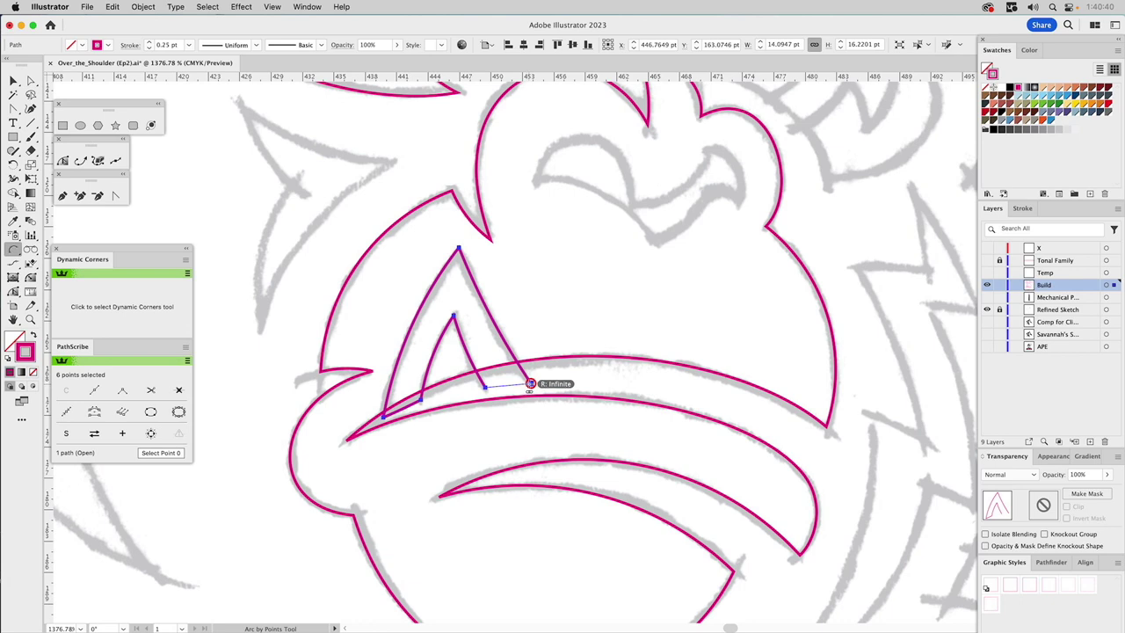
{"action": "left_click", "coordinate": [530, 382]}
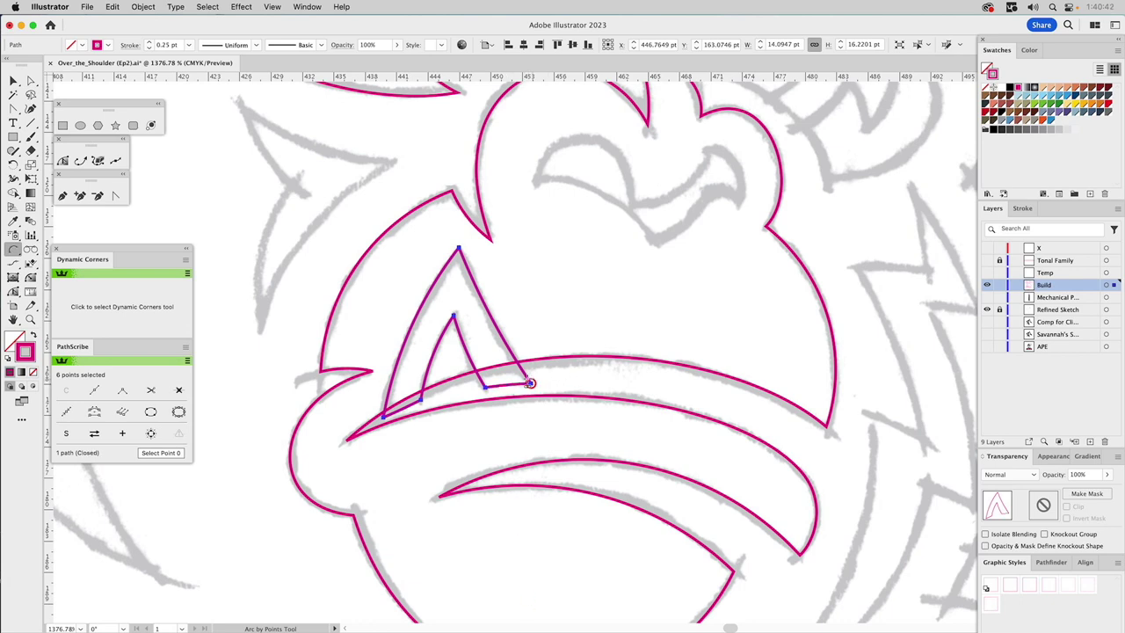
{"action": "left_click", "coordinate": [573, 311], "text": "super"}
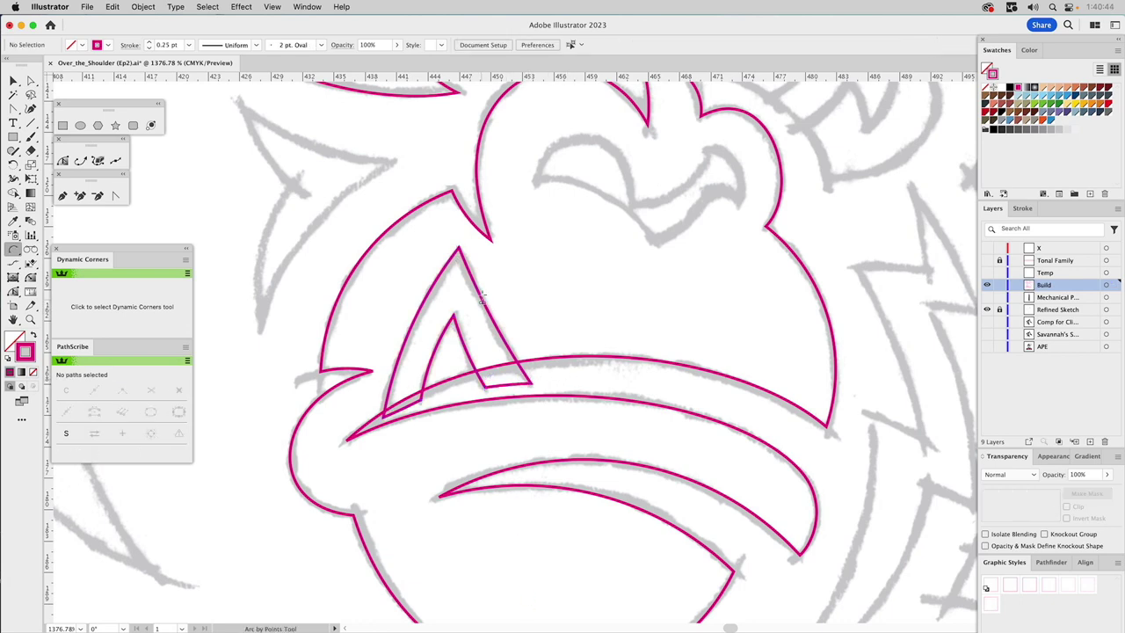
Fill the A shape blue and select it together with the face outline
{"action": "key", "text": "v"}
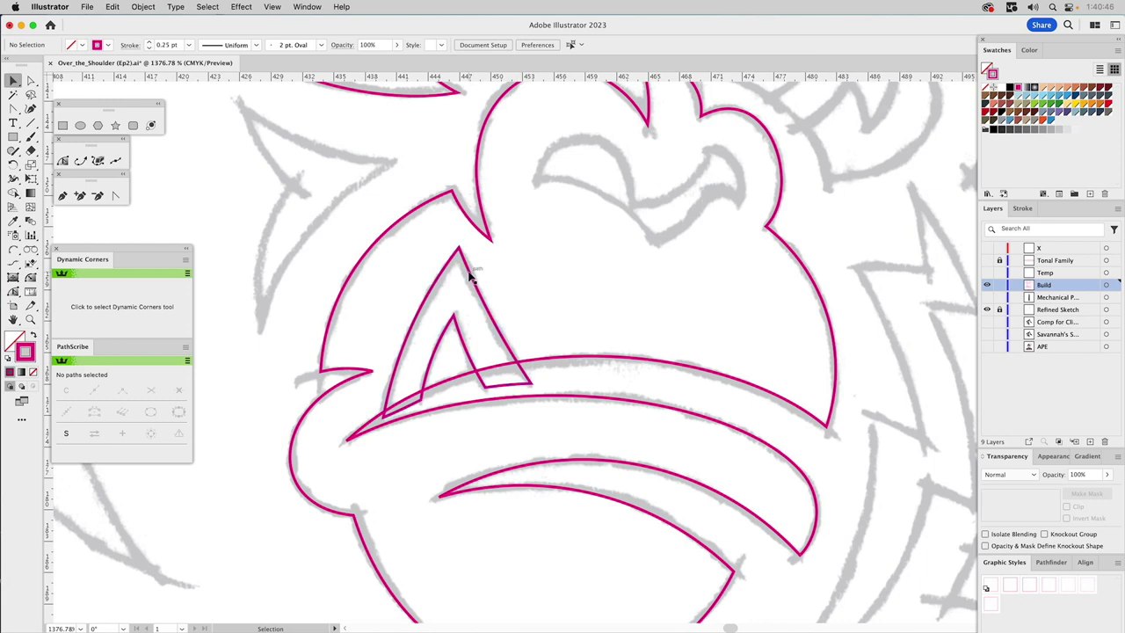
{"action": "left_click", "coordinate": [472, 279]}
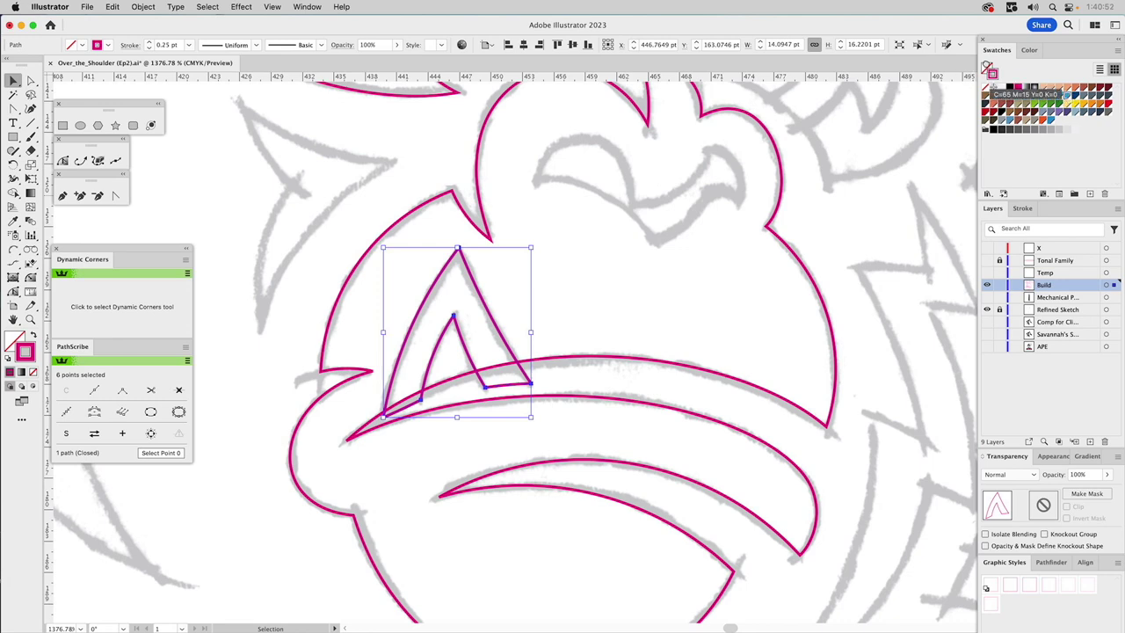
{"action": "left_click", "coordinate": [989, 69]}
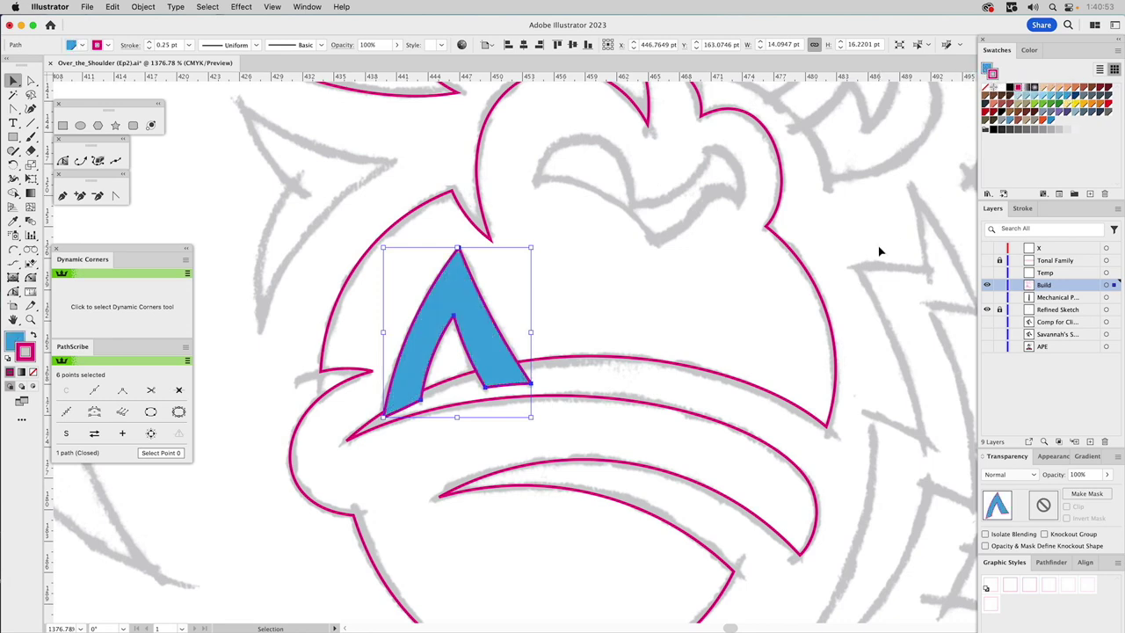
{"action": "left_click", "coordinate": [631, 360]}
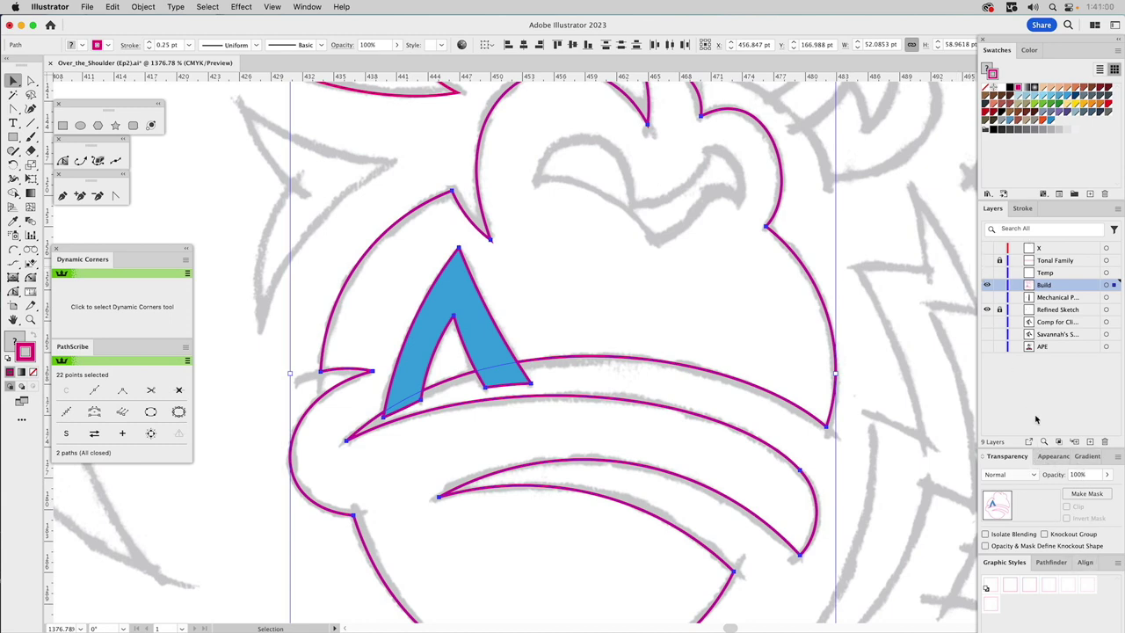
Float the Pathfinder shape modes over the canvas, try Minus Front, then undo it
{"action": "left_click", "coordinate": [1051, 564]}
{"action": "left_click_drag", "start_coordinate": [1053, 567], "coordinate": [835, 138]}
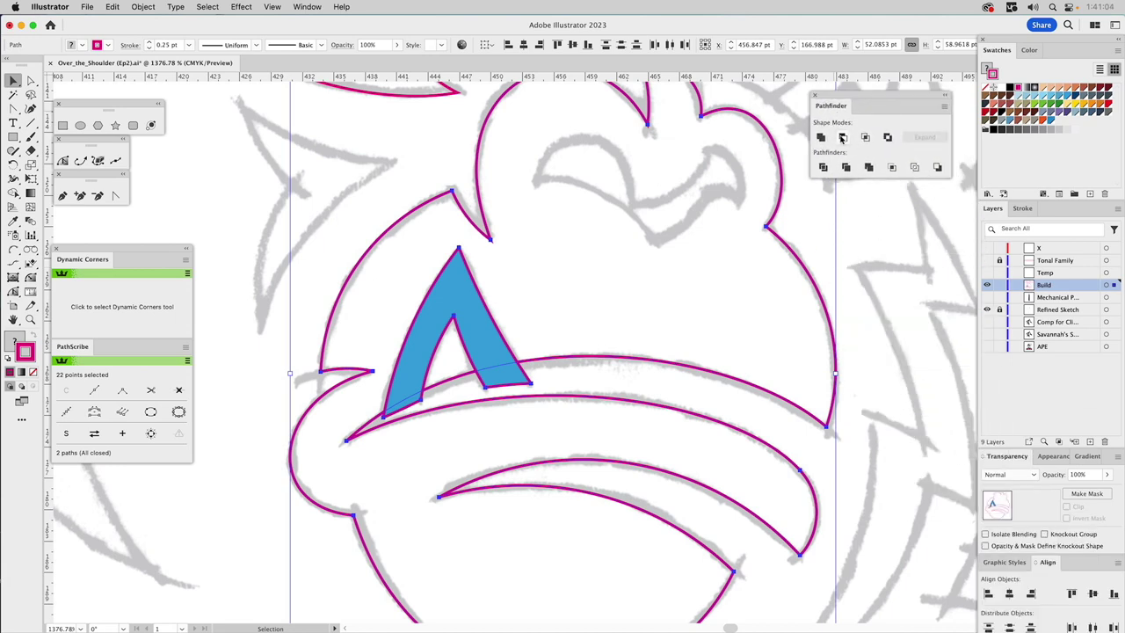
{"action": "left_click", "coordinate": [844, 137]}
{"action": "key", "text": "super+z"}
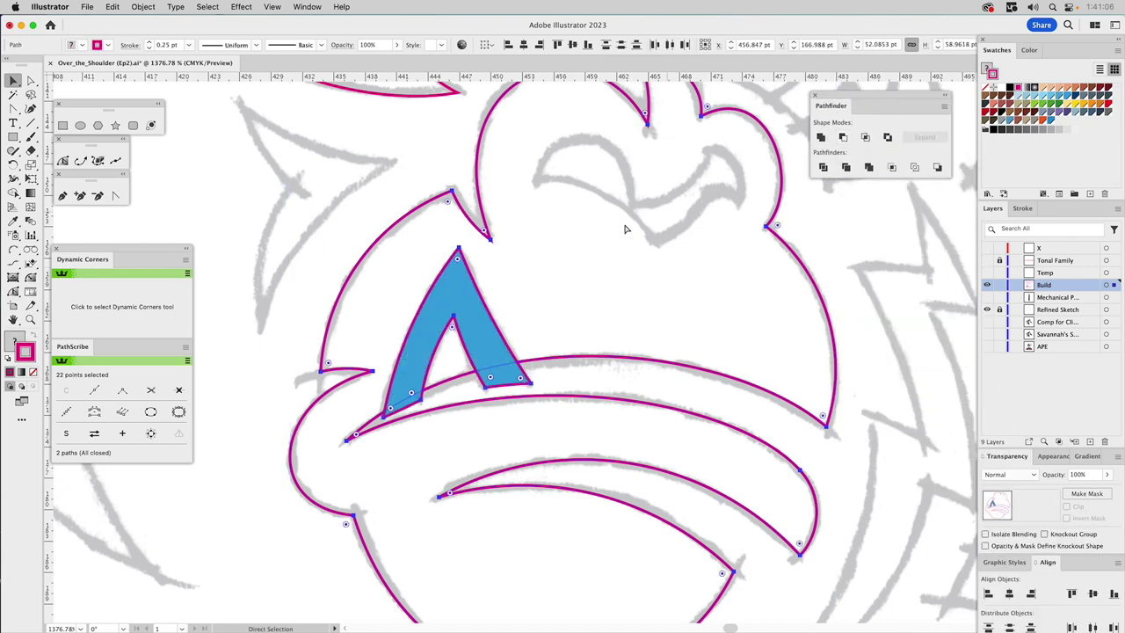
Set the A shape's fill back to None, keeping its magenta stroke, and deselect
{"action": "left_click", "coordinate": [491, 286]}
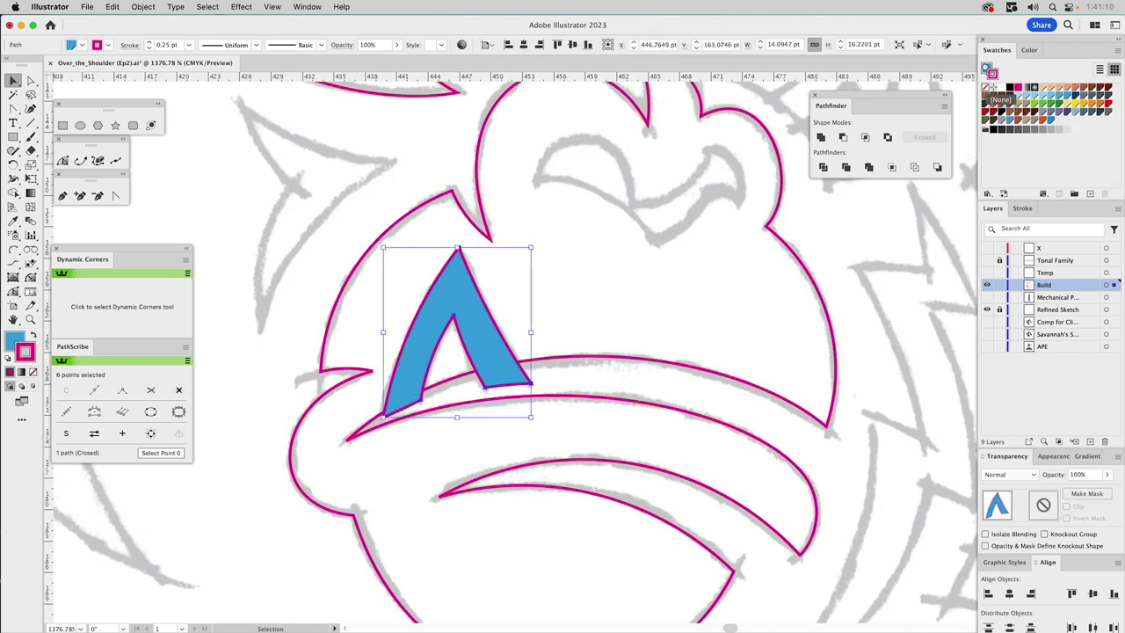
{"action": "left_click", "coordinate": [988, 70]}
{"action": "left_click", "coordinate": [587, 271]}
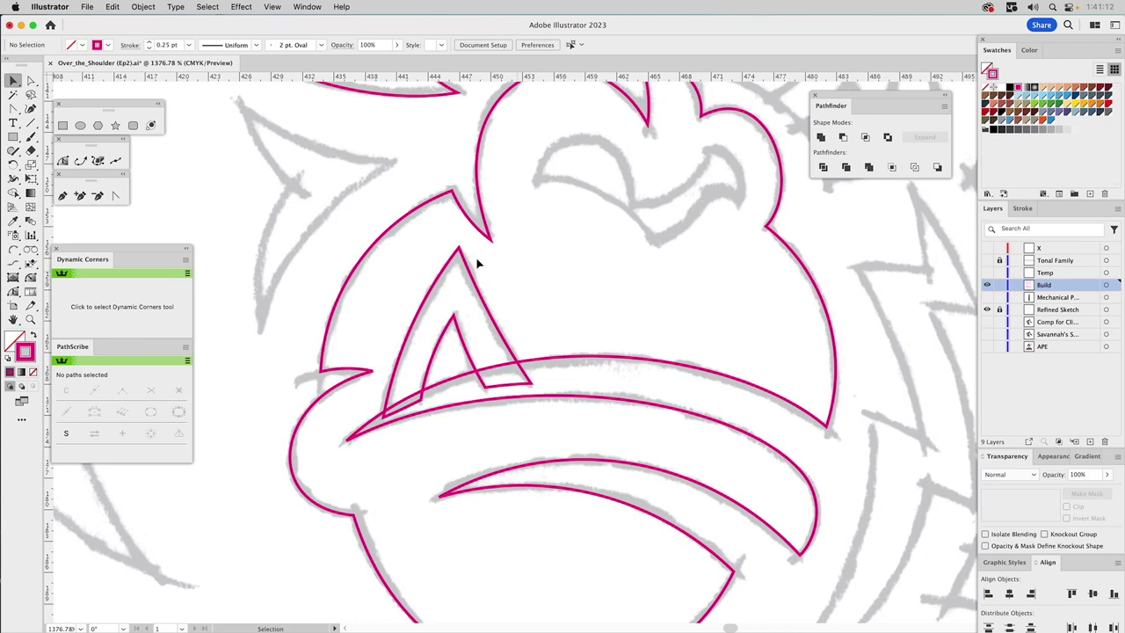
Draw a brow arc along the sketch, delete its middle anchors and reshape both ends
{"action": "left_click_drag", "start_coordinate": [589, 226], "coordinate": [548, 360]}
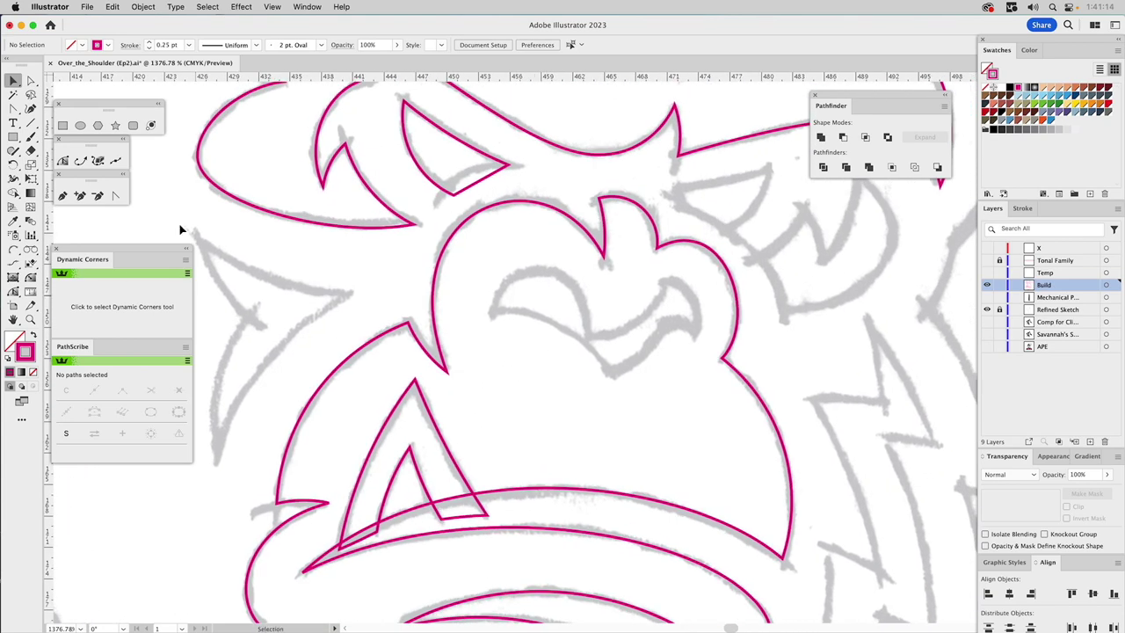
{"action": "left_click", "coordinate": [13, 250]}
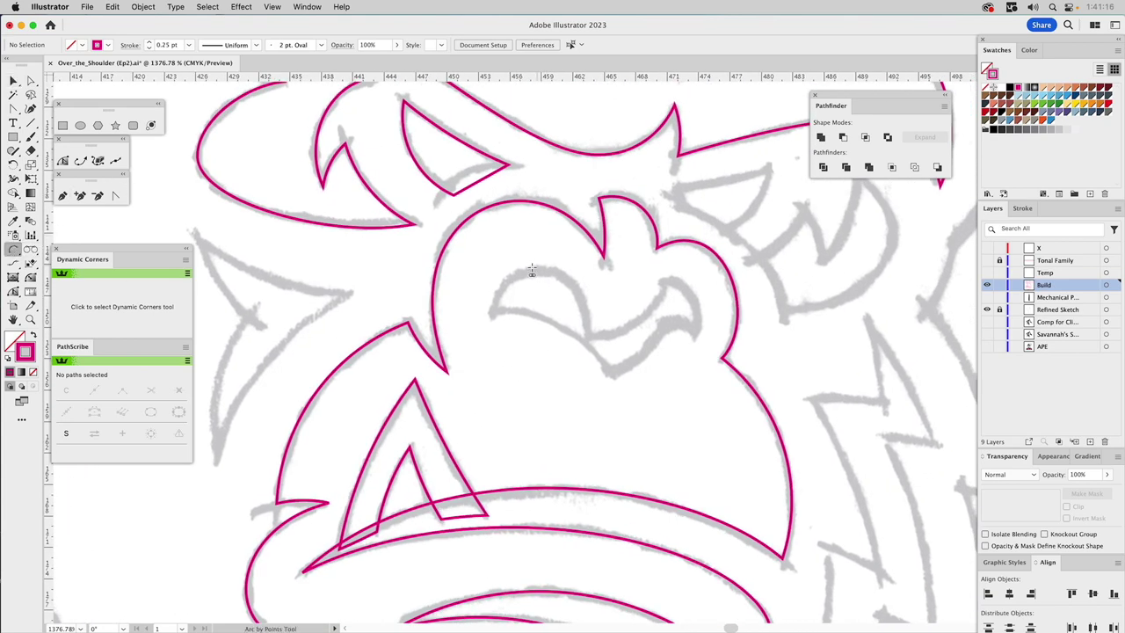
{"action": "left_click", "coordinate": [492, 318]}
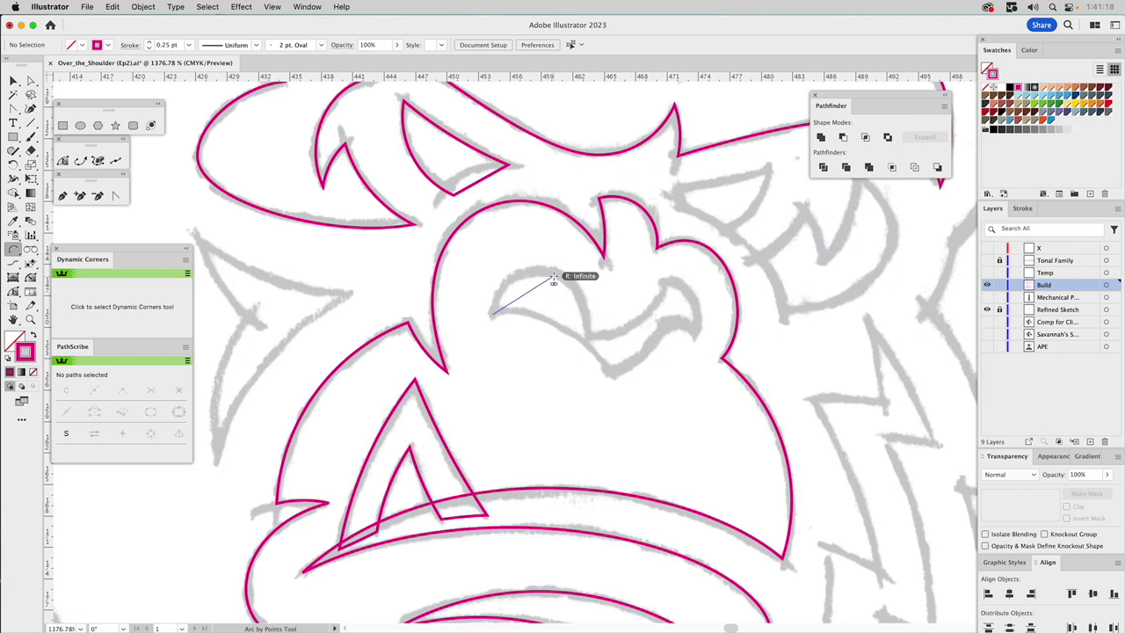
{"action": "left_click", "coordinate": [589, 331]}
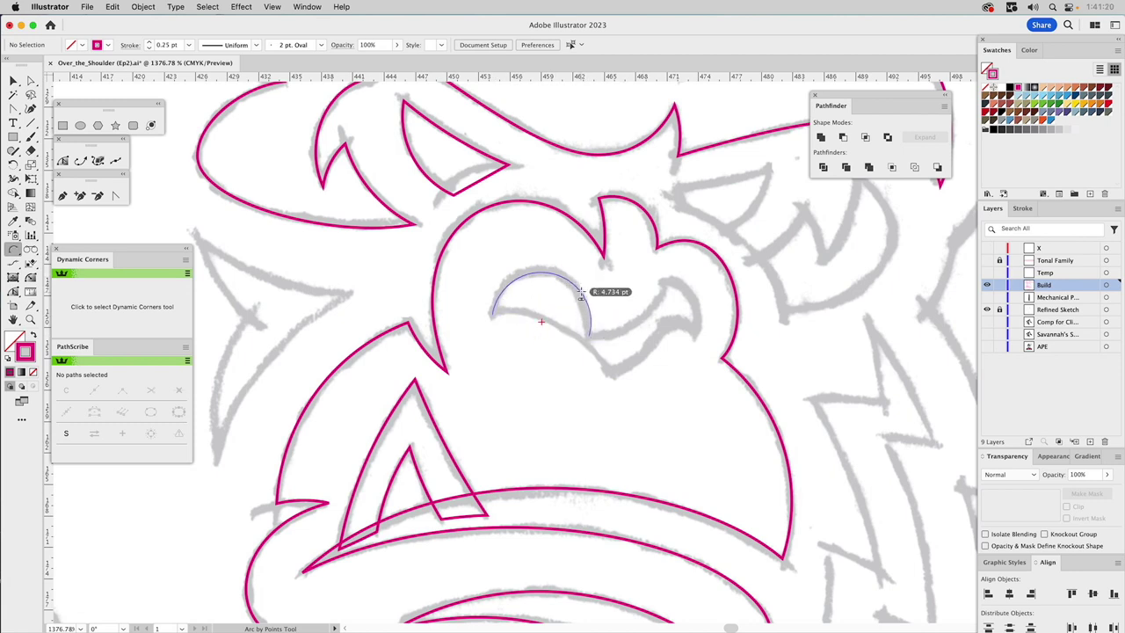
{"action": "left_click", "coordinate": [591, 288]}
{"action": "key", "text": "a"}
{"action": "left_click_drag", "start_coordinate": [591, 273], "coordinate": [491, 299]}
{"action": "left_click", "coordinate": [171, 375]}
{"action": "left_click_drag", "start_coordinate": [614, 269], "coordinate": [590, 256]}
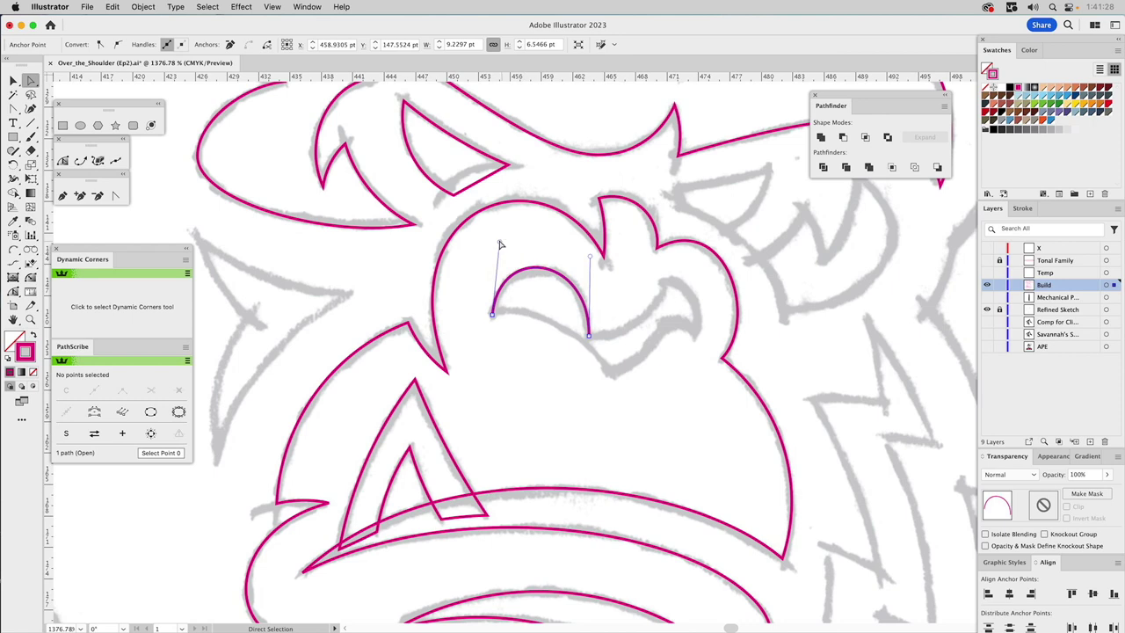
{"action": "left_click_drag", "start_coordinate": [500, 247], "coordinate": [498, 248]}
Extend the path with more arcs, rising right and dipping down along the eye sketch
{"action": "left_click", "coordinate": [13, 249]}
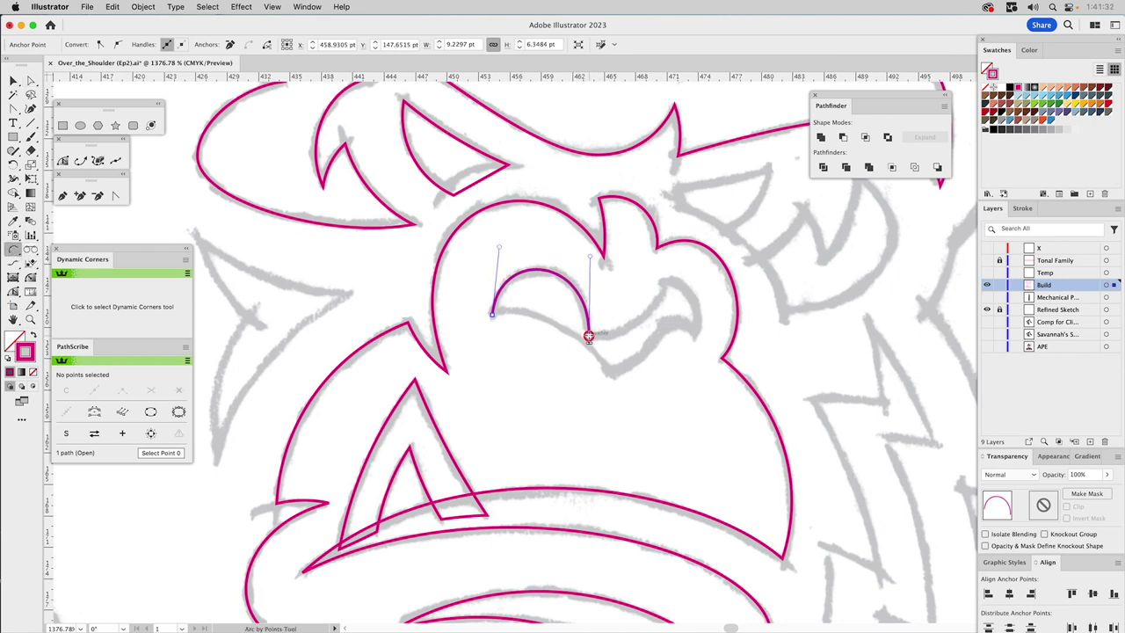
{"action": "left_click", "coordinate": [666, 281]}
{"action": "left_click", "coordinate": [663, 300]}
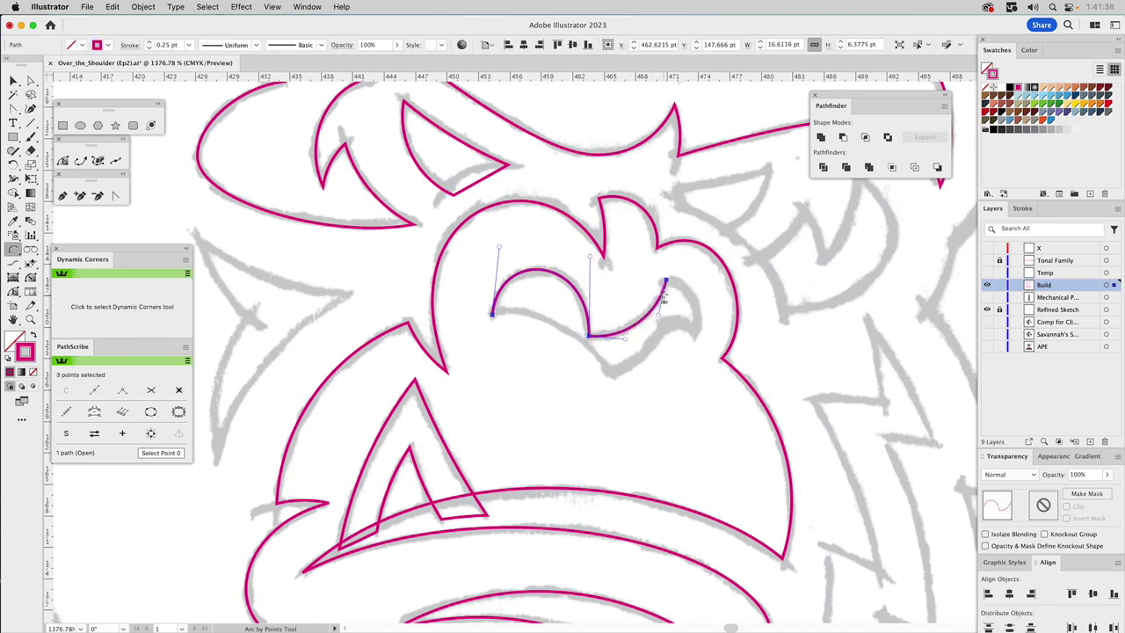
{"action": "left_click", "coordinate": [667, 281]}
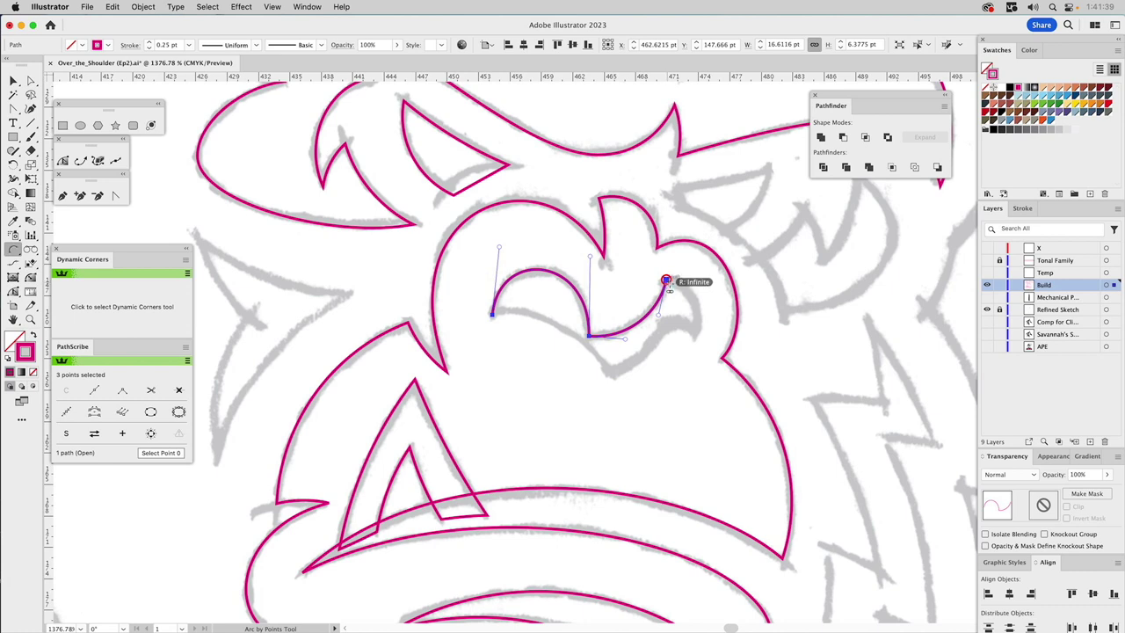
{"action": "left_click", "coordinate": [699, 318]}
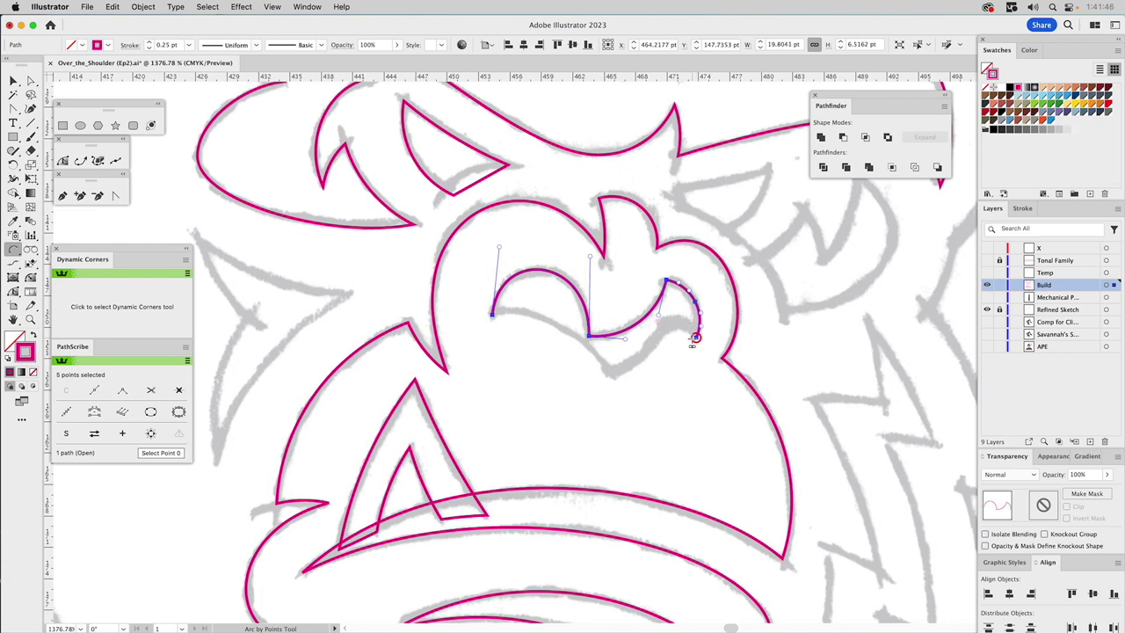
{"action": "left_click", "coordinate": [492, 314]}
{"action": "left_click", "coordinate": [614, 380]}
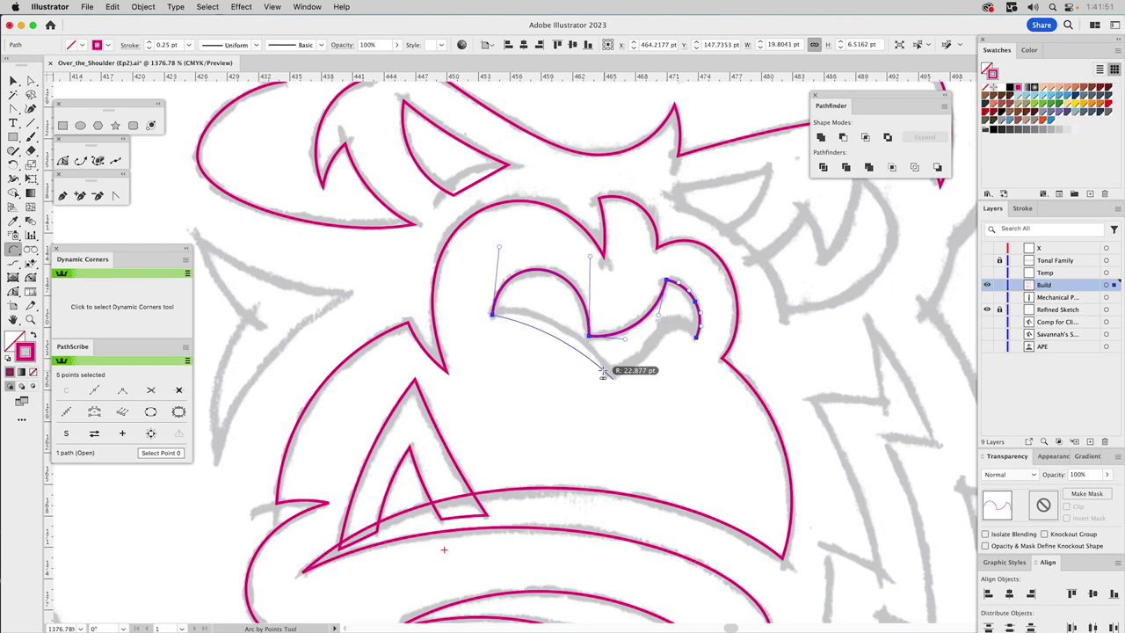
{"action": "left_click", "coordinate": [572, 336]}
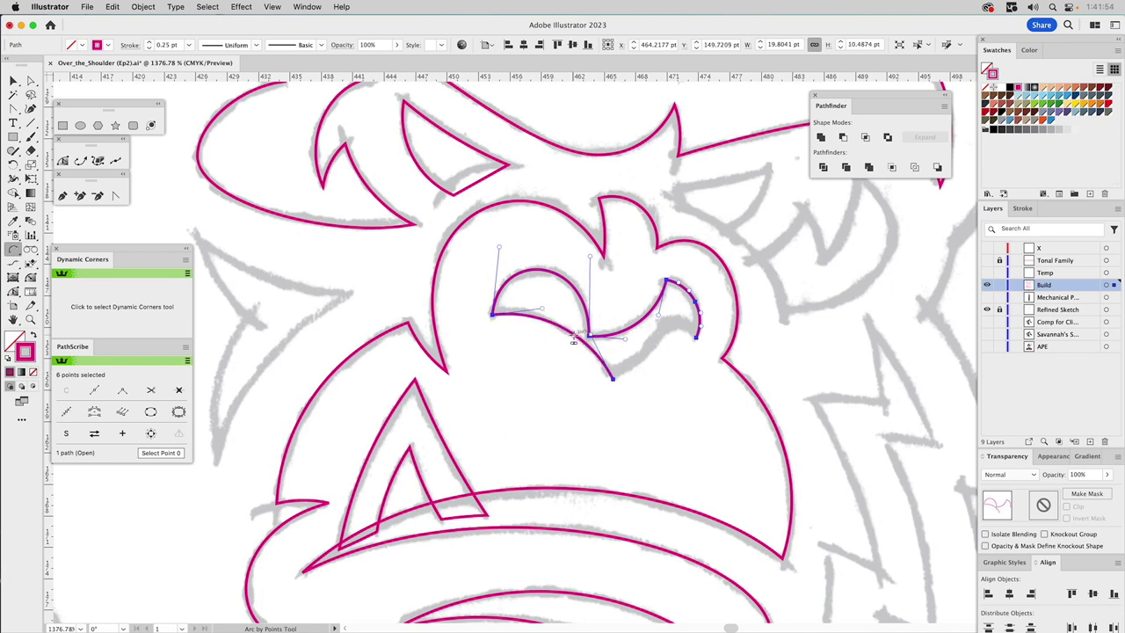
{"action": "left_click", "coordinate": [64, 199]}
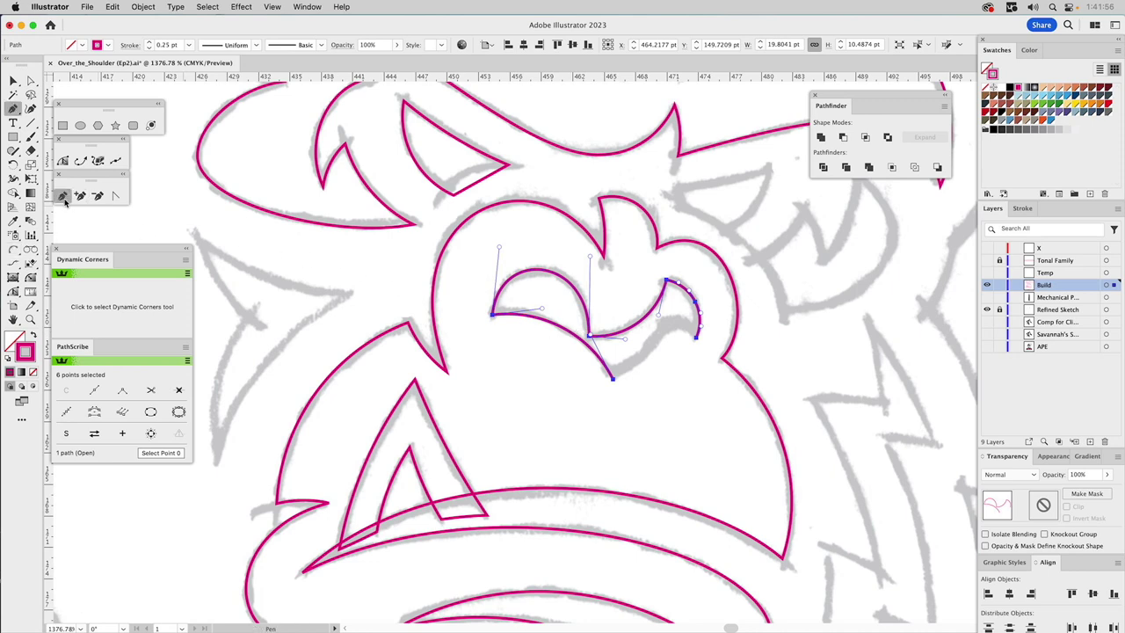
Draw a curved Pen segment from the open lower end through a new anchor to the other endpoint
{"action": "left_click_drag", "start_coordinate": [615, 384], "coordinate": [663, 340]}
{"action": "left_click", "coordinate": [660, 334]}
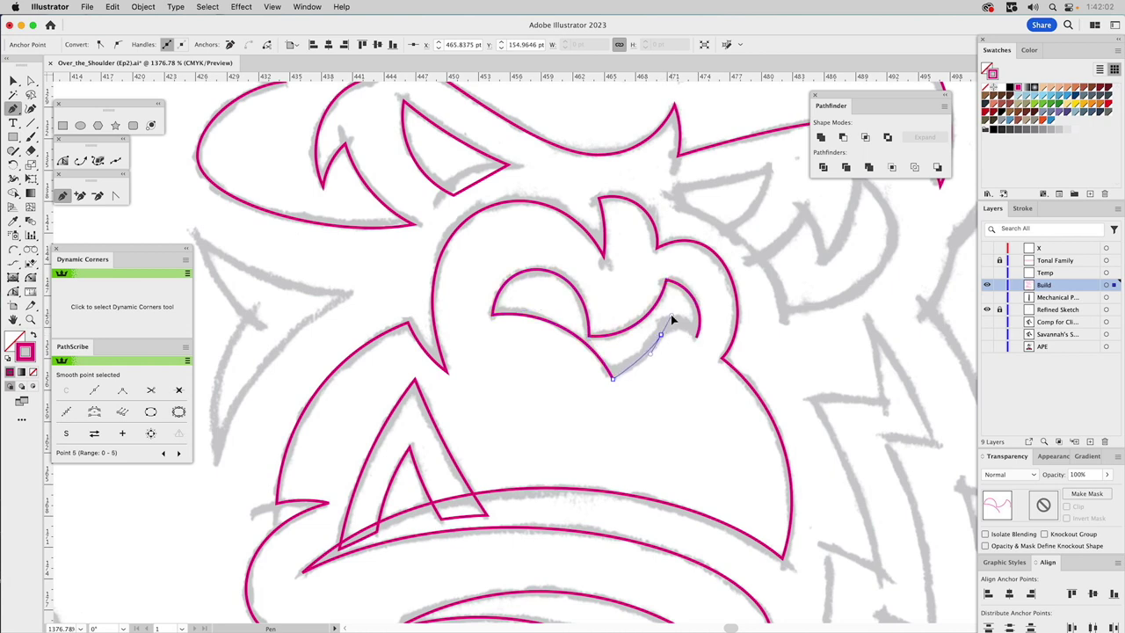
{"action": "left_click", "coordinate": [696, 334]}
Smooth the new curve near its end and adjust the added anchor's handle
{"action": "left_click", "coordinate": [13, 291]}
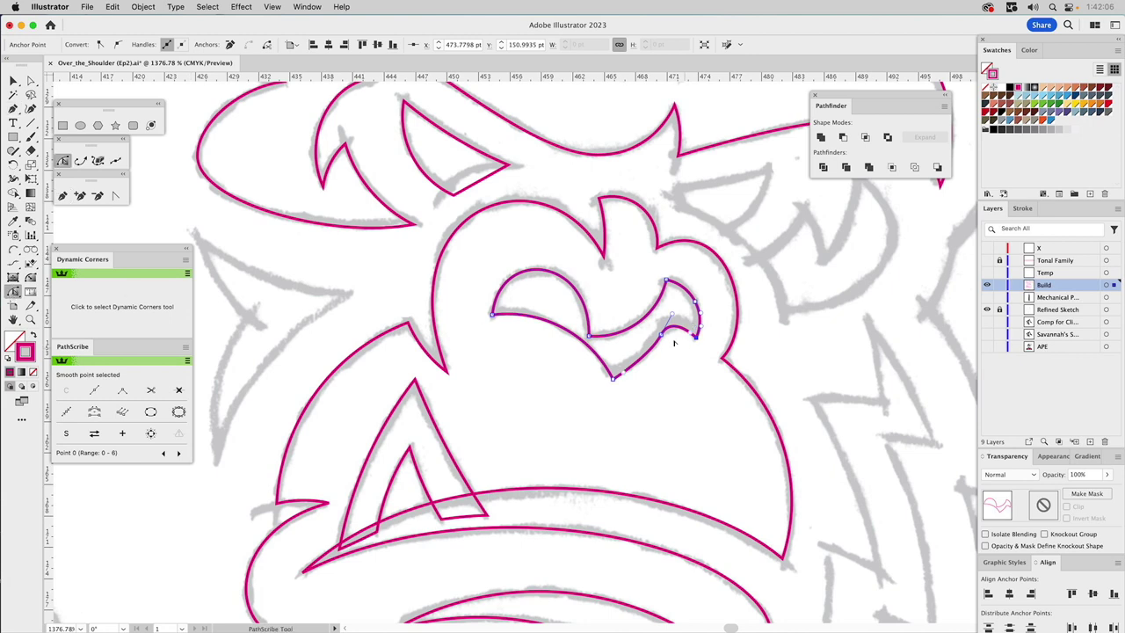
{"action": "left_click_drag", "start_coordinate": [692, 334], "coordinate": [694, 324]}
{"action": "key", "text": "a"}
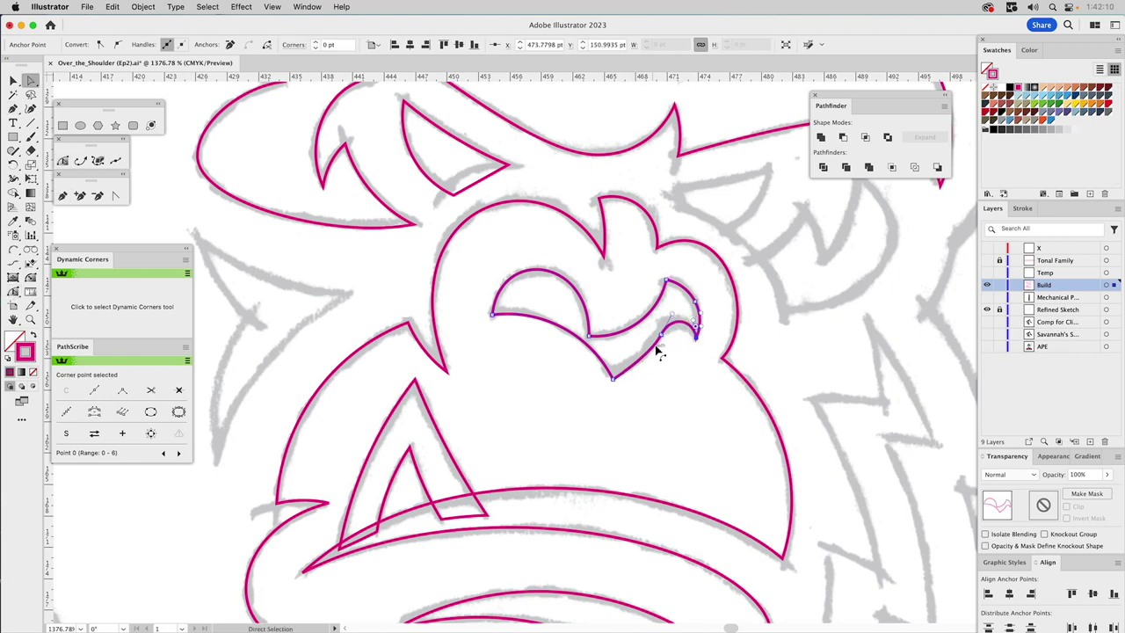
{"action": "left_click", "coordinate": [660, 335]}
{"action": "left_click_drag", "start_coordinate": [651, 360], "coordinate": [648, 363]}
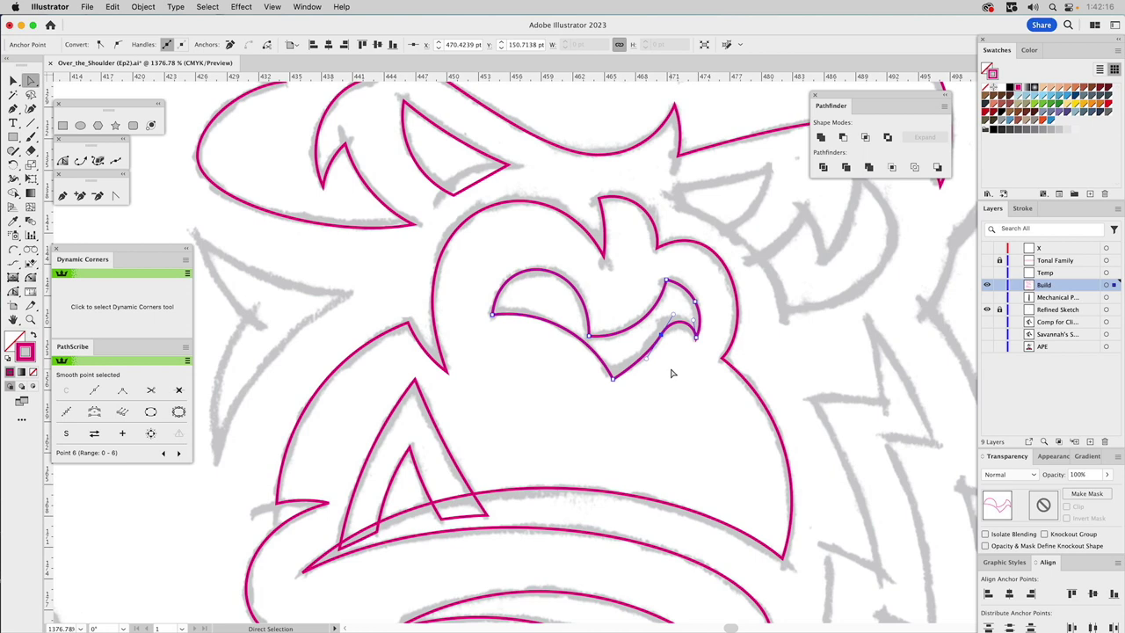
{"action": "left_click", "coordinate": [669, 372]}
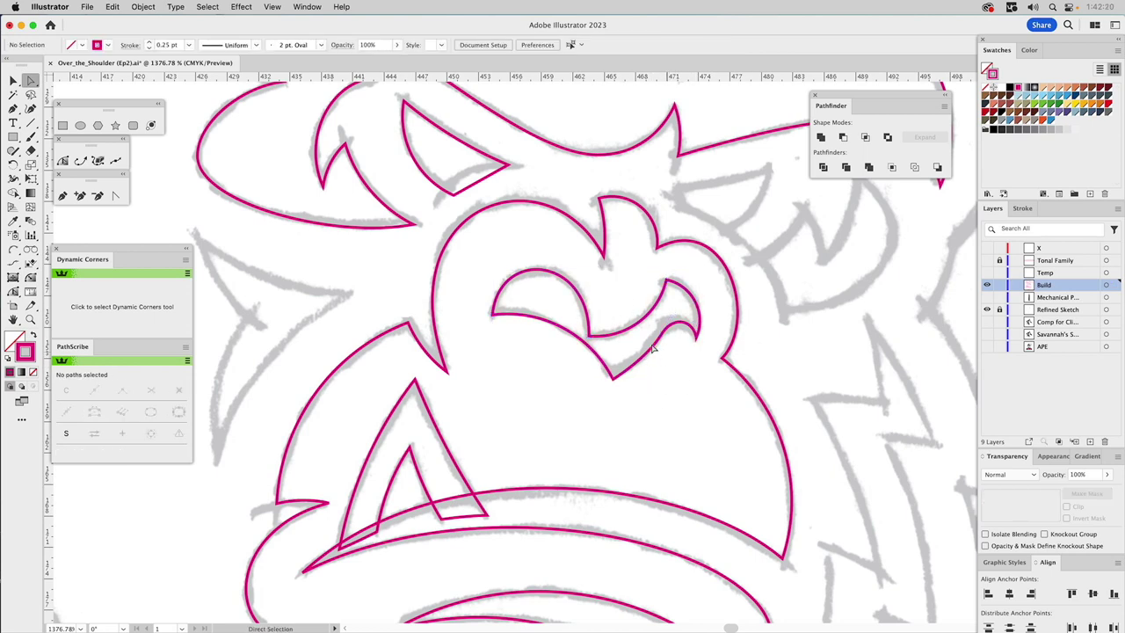
Zoom in and slide the curve's rising-side anchor up to the top of the arch
{"action": "left_click", "coordinate": [31, 319]}
{"action": "left_click_drag", "start_coordinate": [574, 289], "coordinate": [746, 434]}
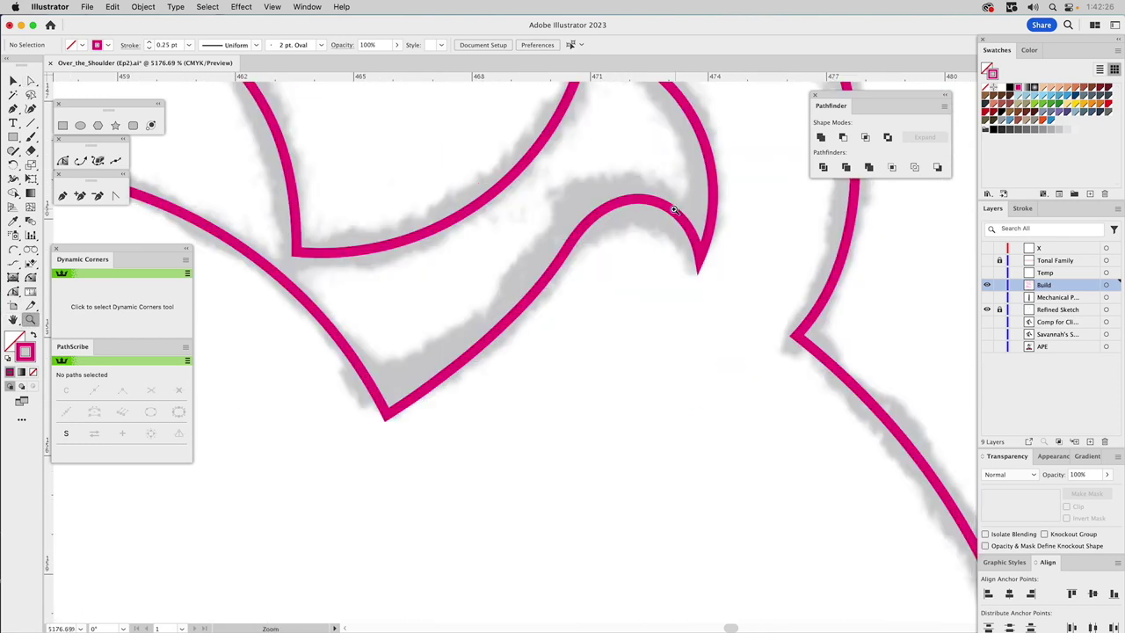
{"action": "key", "text": "a"}
{"action": "left_click", "coordinate": [639, 203]}
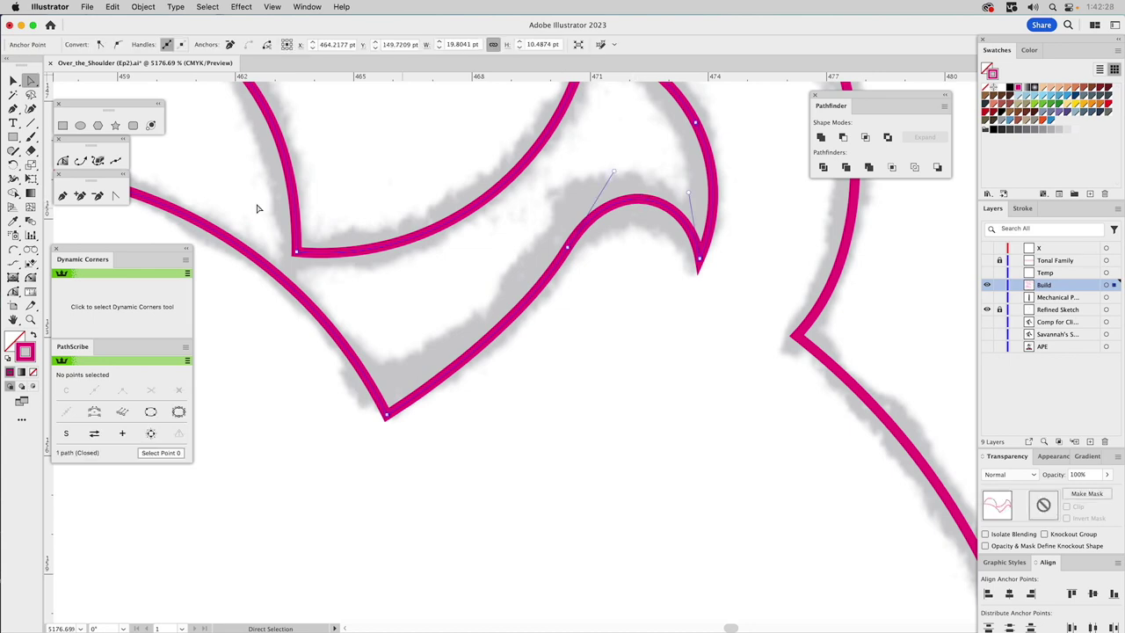
{"action": "left_click", "coordinate": [569, 251]}
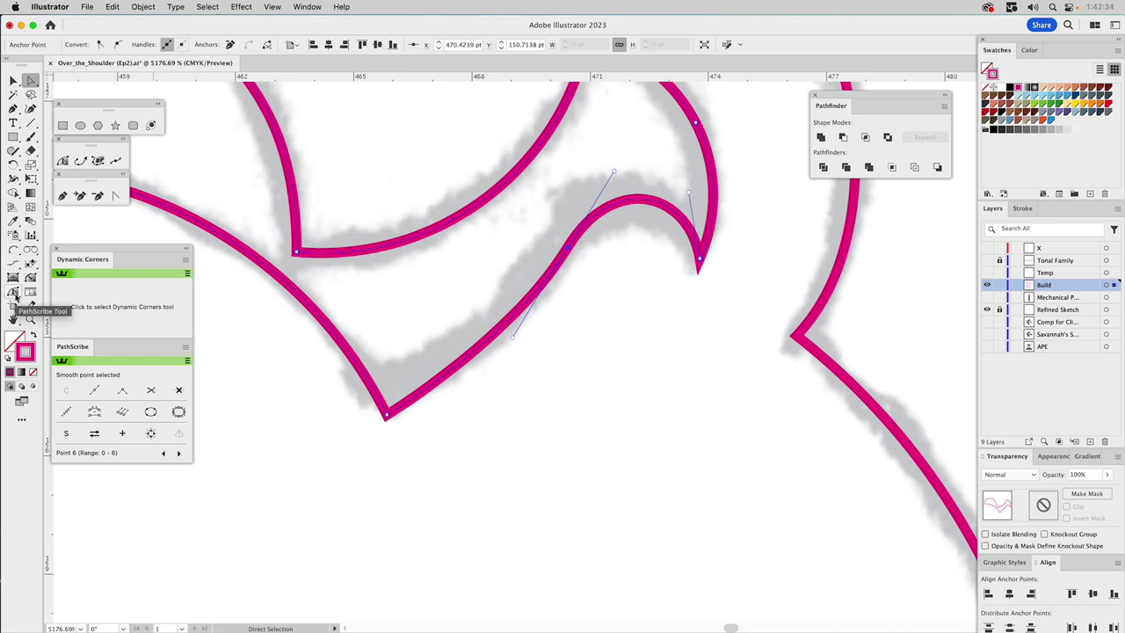
{"action": "left_click", "coordinate": [15, 296]}
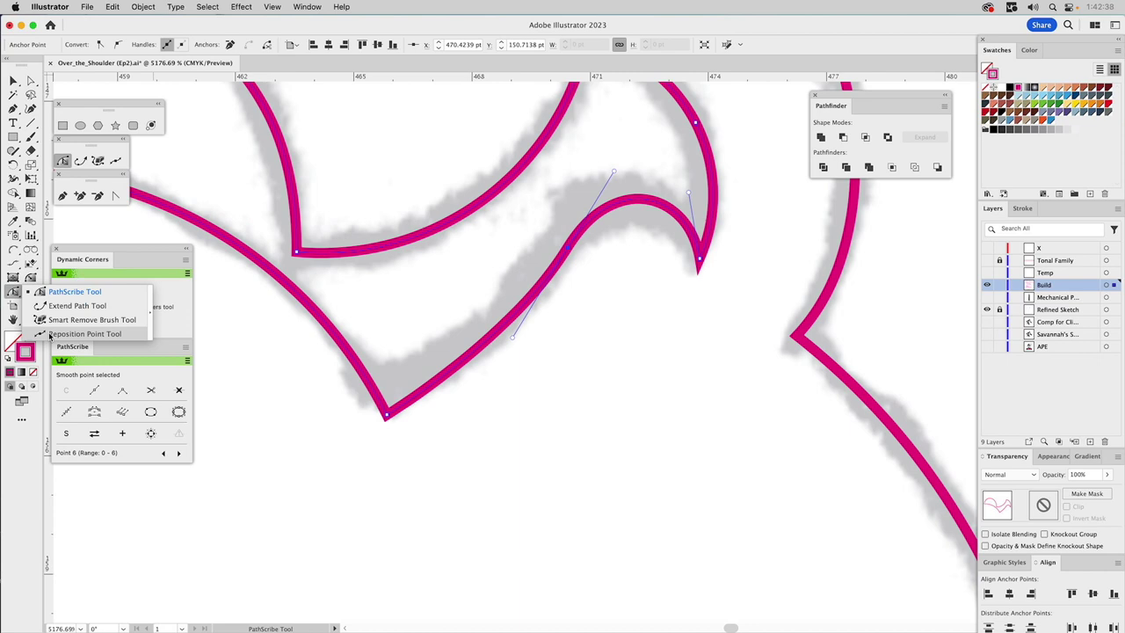
{"action": "left_click", "coordinate": [50, 335]}
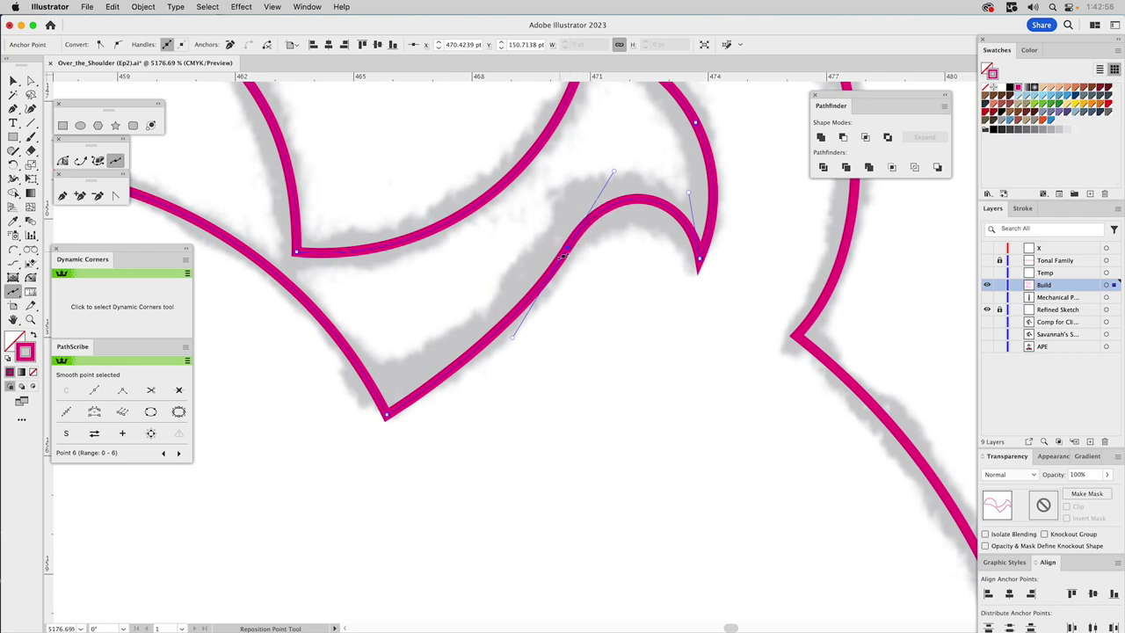
{"action": "left_click", "coordinate": [569, 249]}
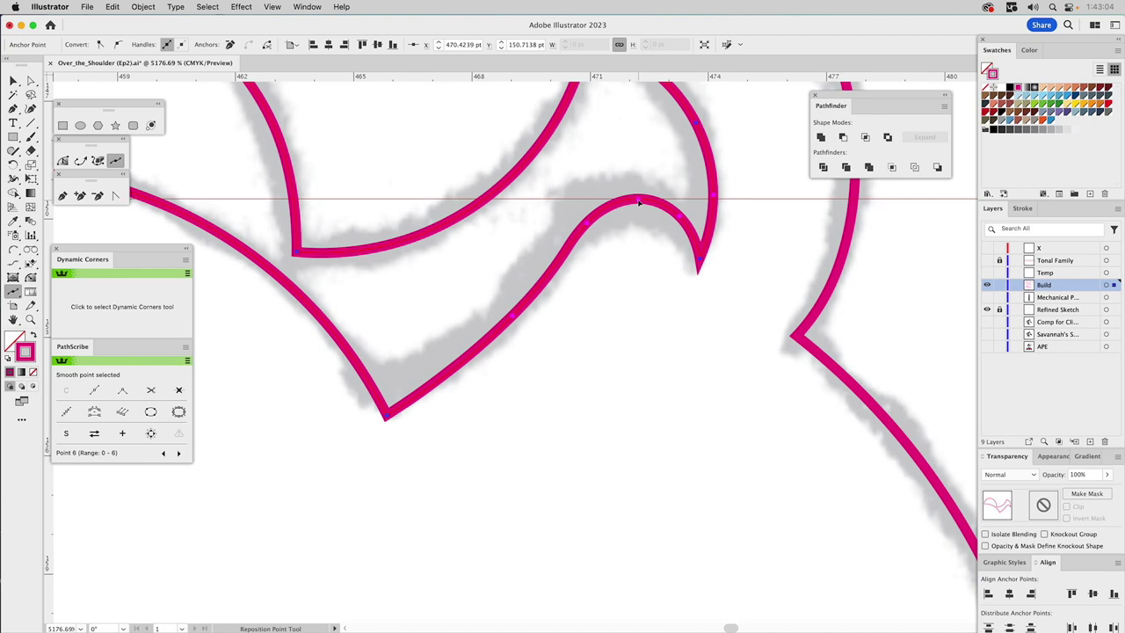
{"action": "left_click", "coordinate": [639, 202]}
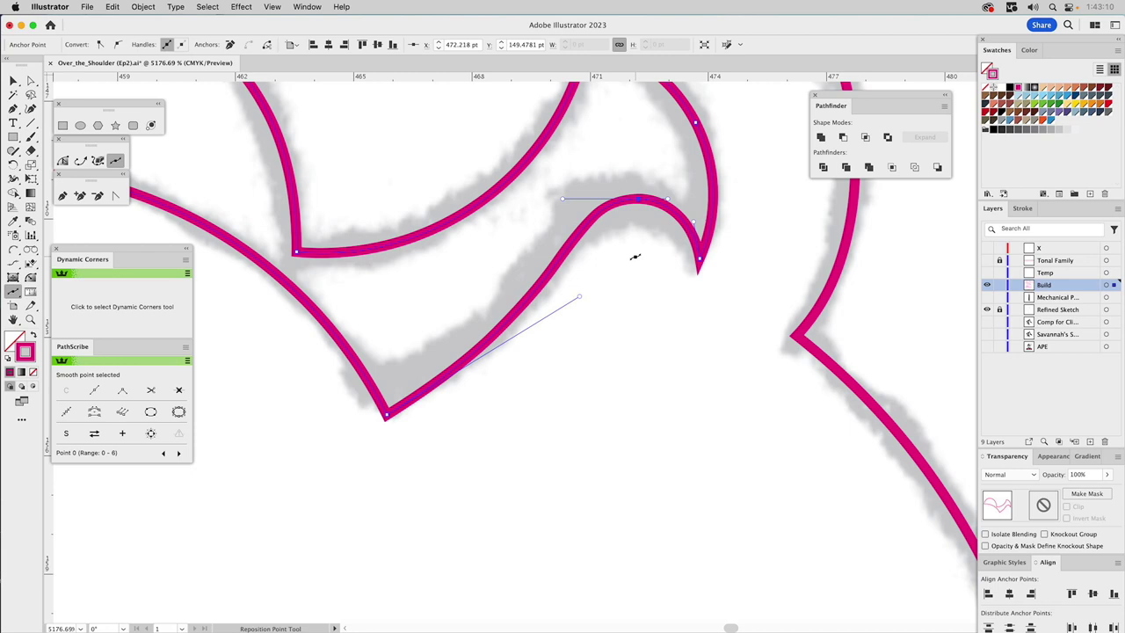
Deselect the gap shape and start zooming back out
{"action": "key", "text": "a"}
{"action": "left_click", "coordinate": [13, 292]}
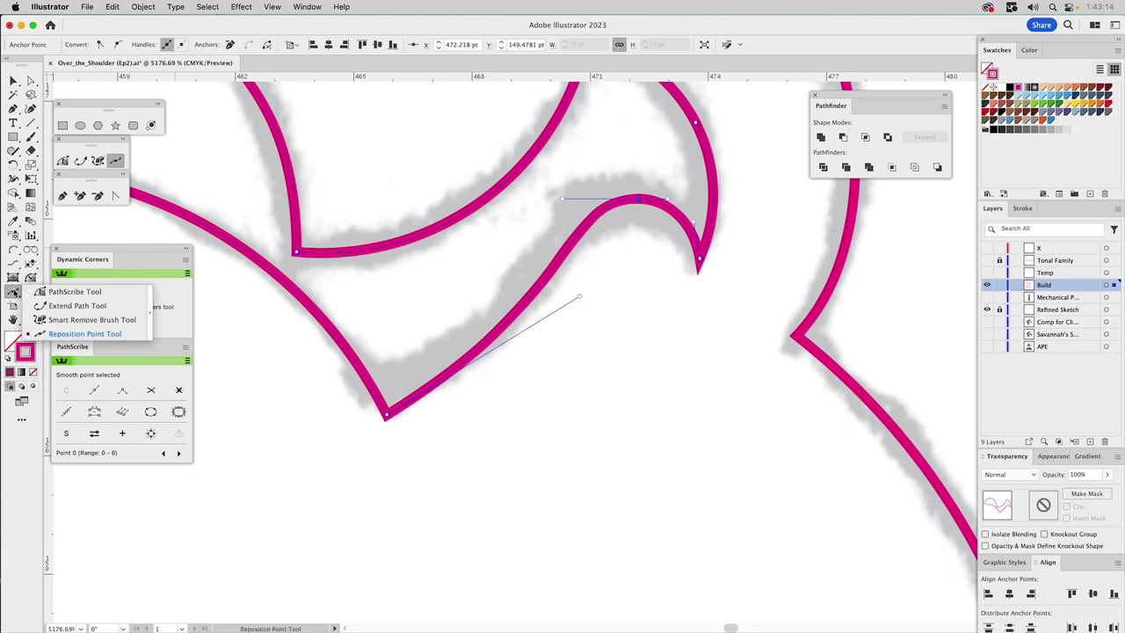
{"action": "key", "text": "a"}
{"action": "left_click", "coordinate": [598, 291]}
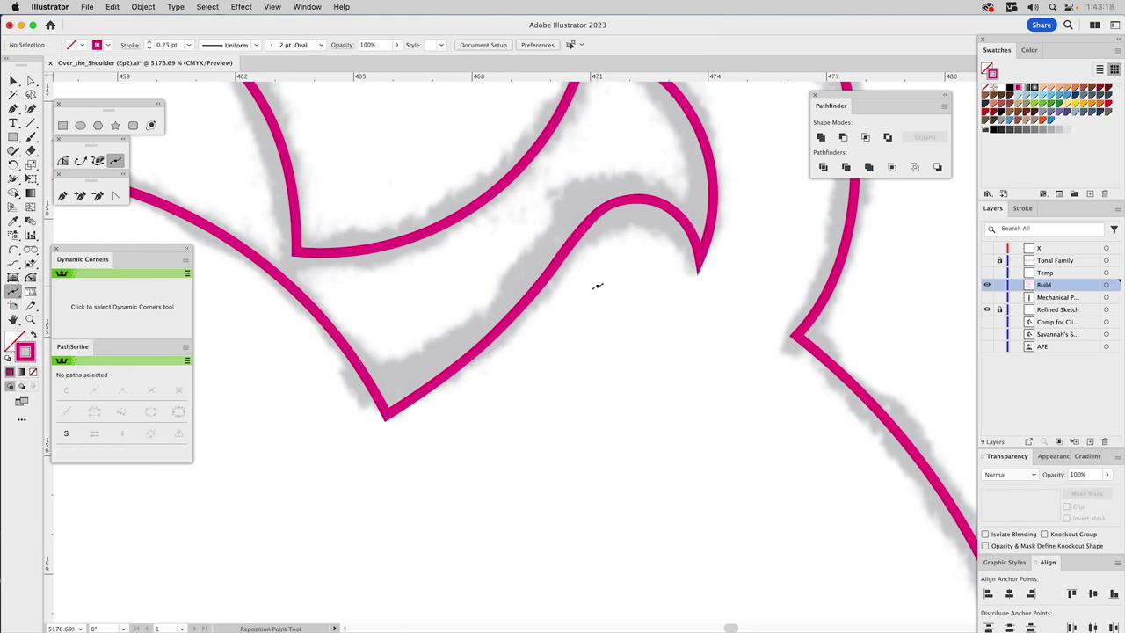
{"action": "key", "text": "z"}
{"action": "left_click", "coordinate": [565, 310], "text": "alt"}
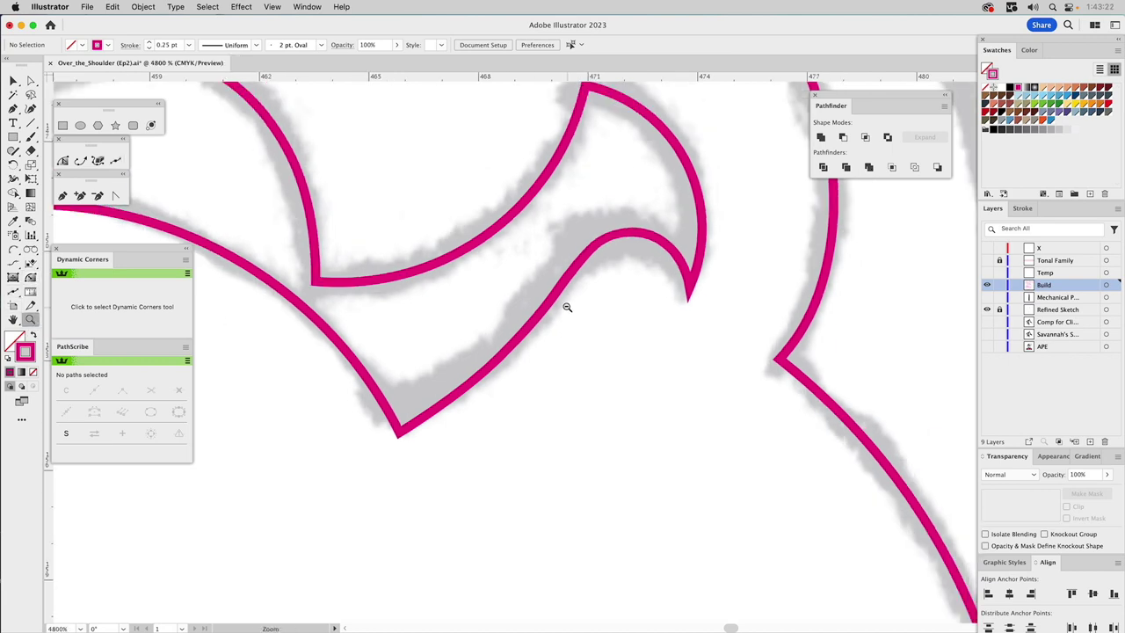
Zoom out to the whole gorilla face and select the outer face outline
{"action": "left_click", "coordinate": [566, 309], "text": "alt"}
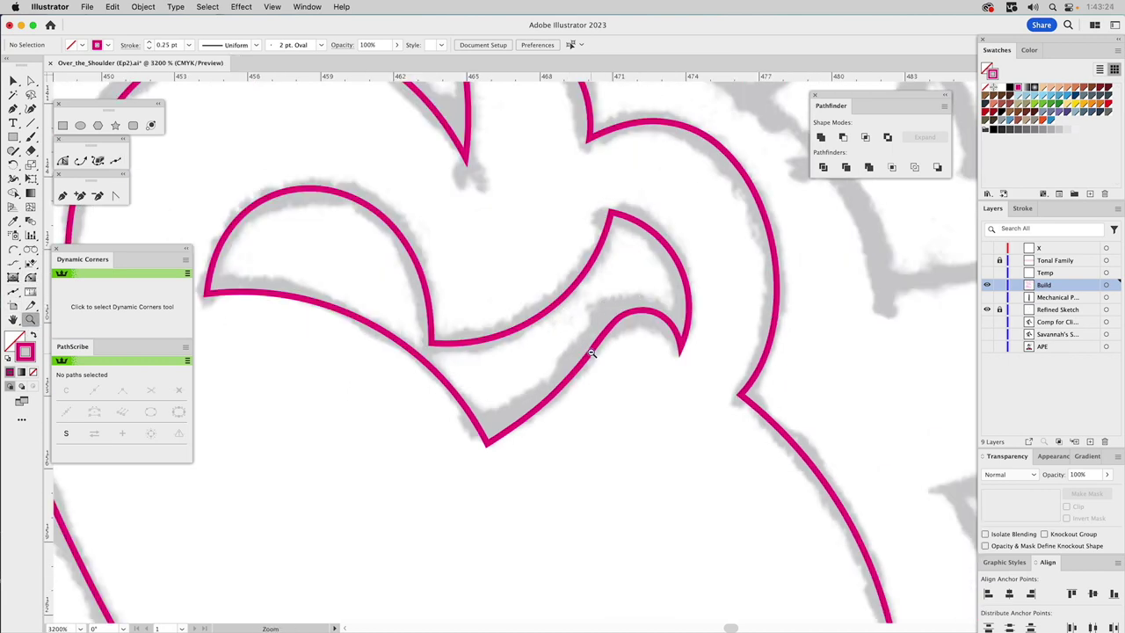
{"action": "left_click", "coordinate": [592, 357], "text": "alt"}
{"action": "left_click", "coordinate": [593, 355], "text": "alt"}
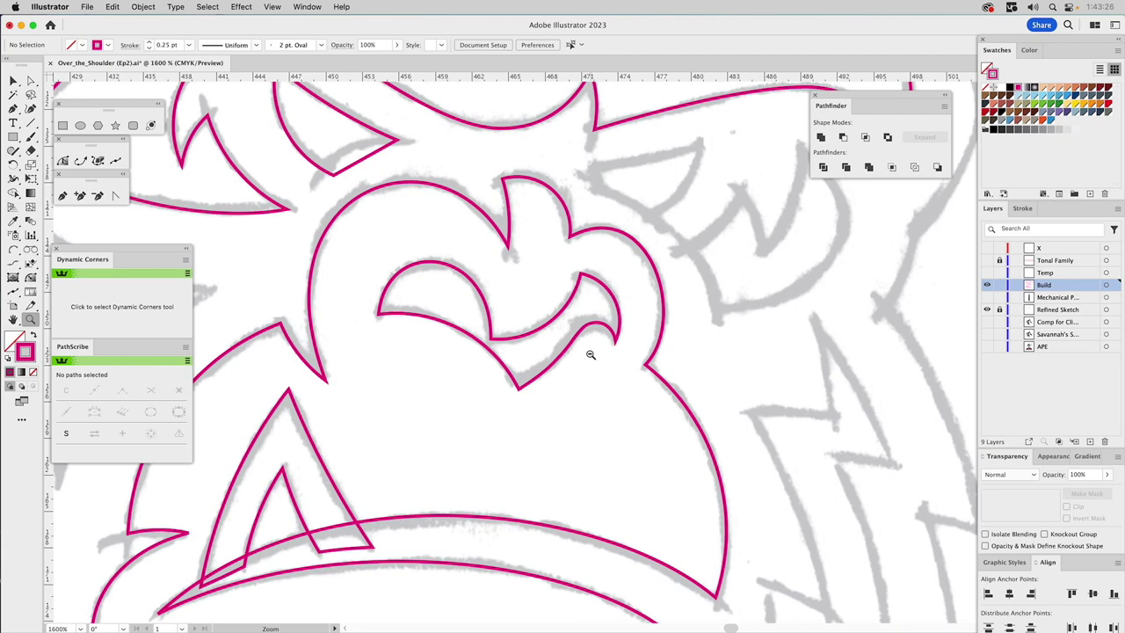
{"action": "left_click", "coordinate": [590, 355], "text": "alt"}
{"action": "left_click", "coordinate": [592, 355], "text": "alt"}
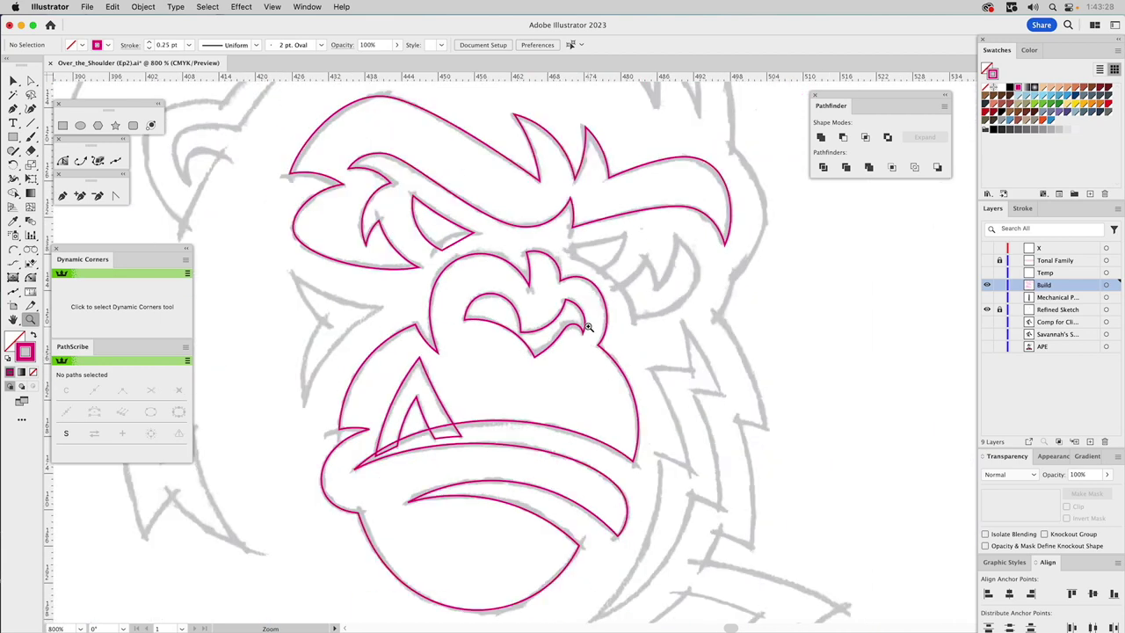
{"action": "key", "text": "v"}
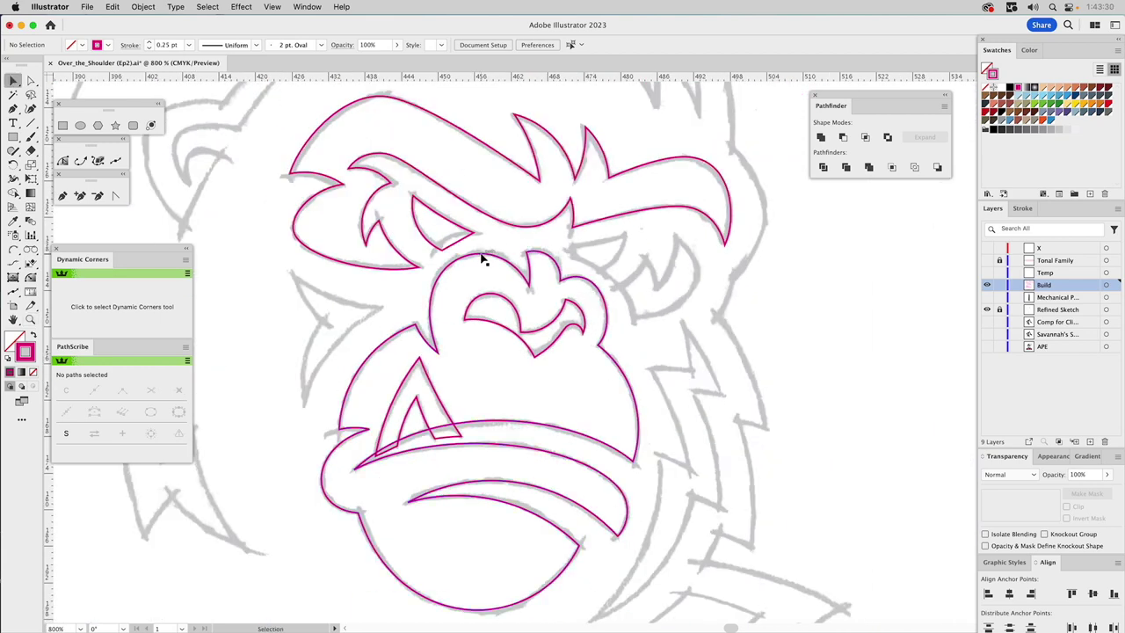
{"action": "left_click", "coordinate": [482, 258]}
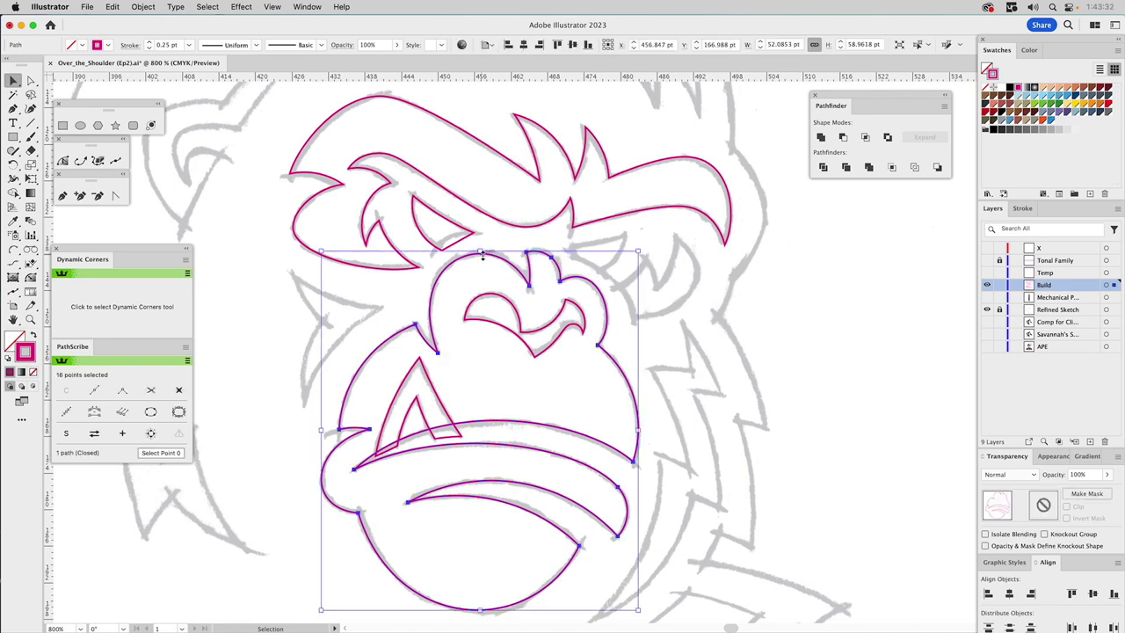
{"action": "left_click", "coordinate": [148, 7]}
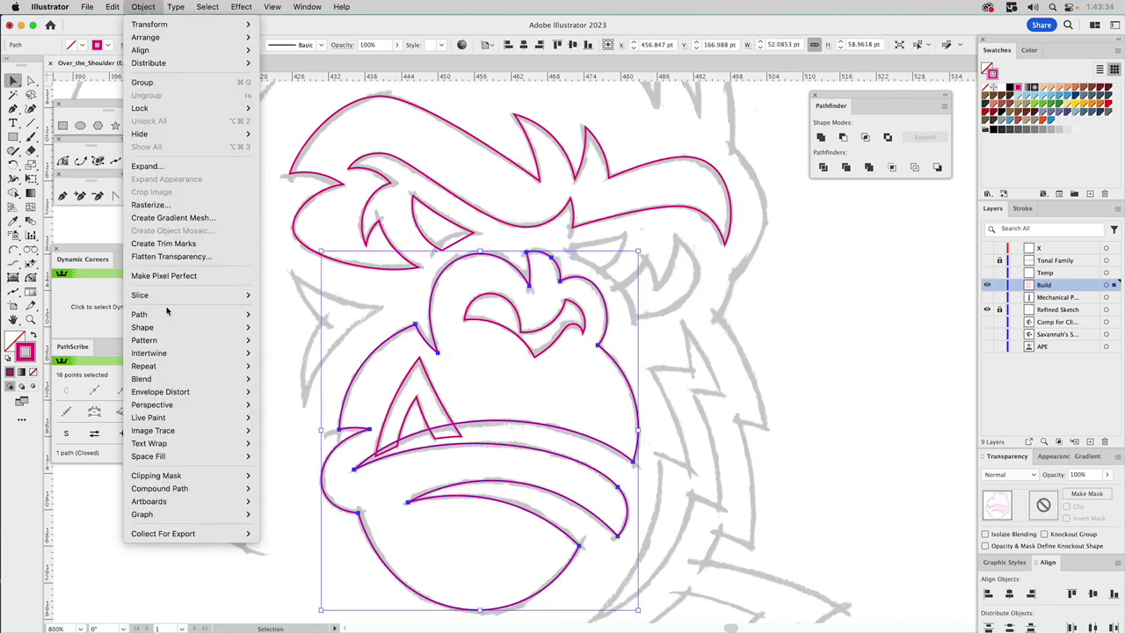
Create a trial 3 pt Offset Path outline around the face
{"action": "mouse_move", "coordinate": [173, 314]}
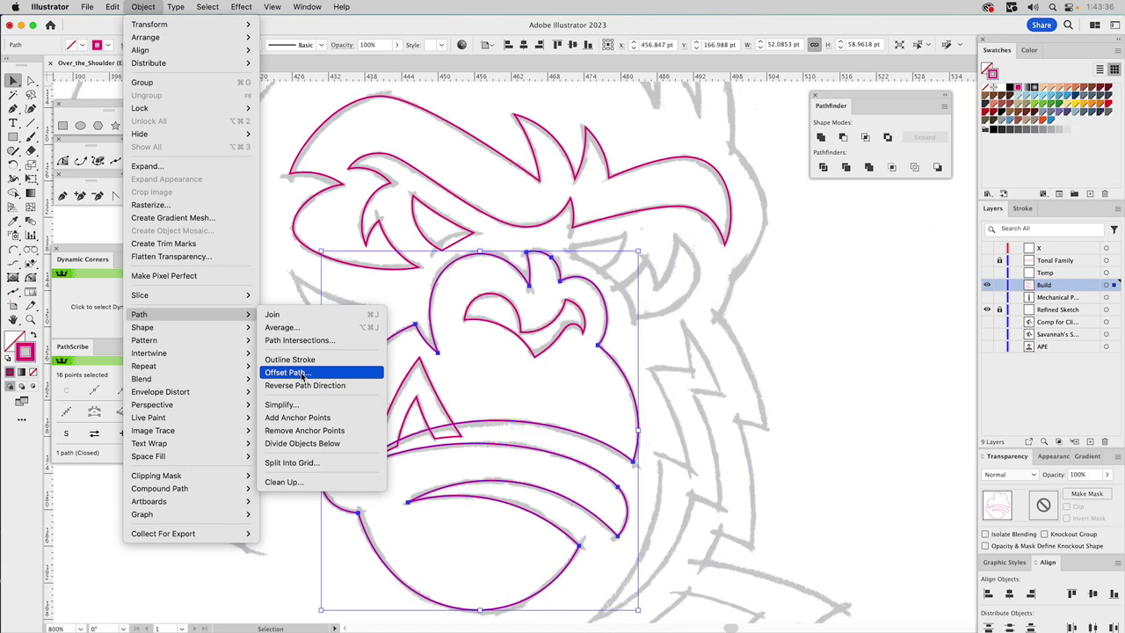
{"action": "left_click", "coordinate": [290, 372]}
{"action": "type", "text": "3"}
{"action": "left_click", "coordinate": [779, 353]}
{"action": "left_click", "coordinate": [779, 352]}
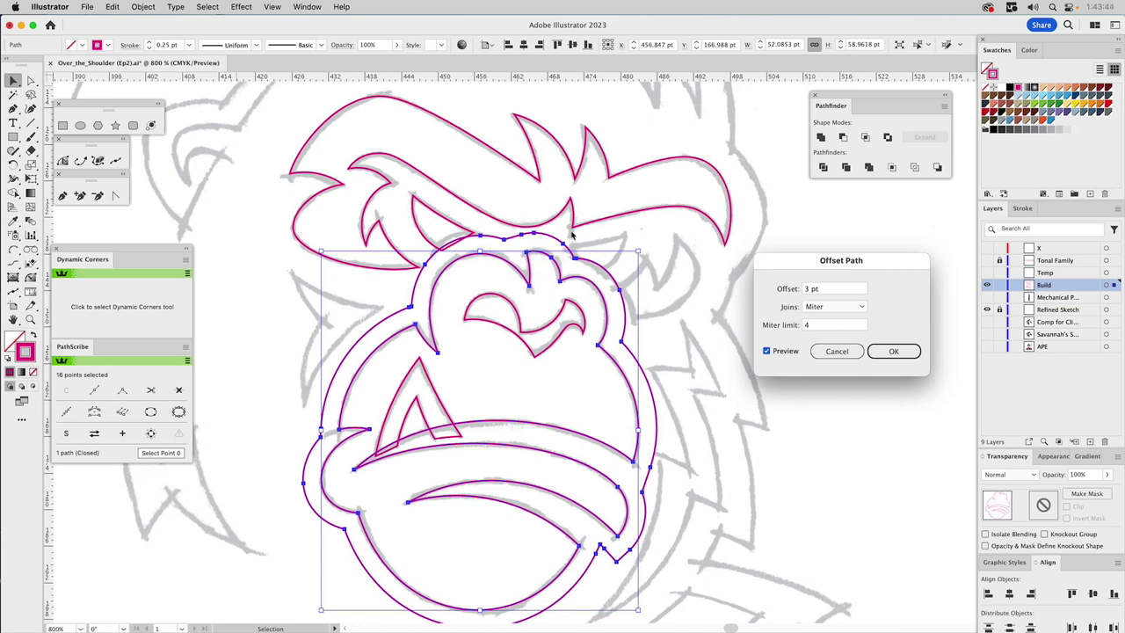
{"action": "left_click", "coordinate": [893, 351]}
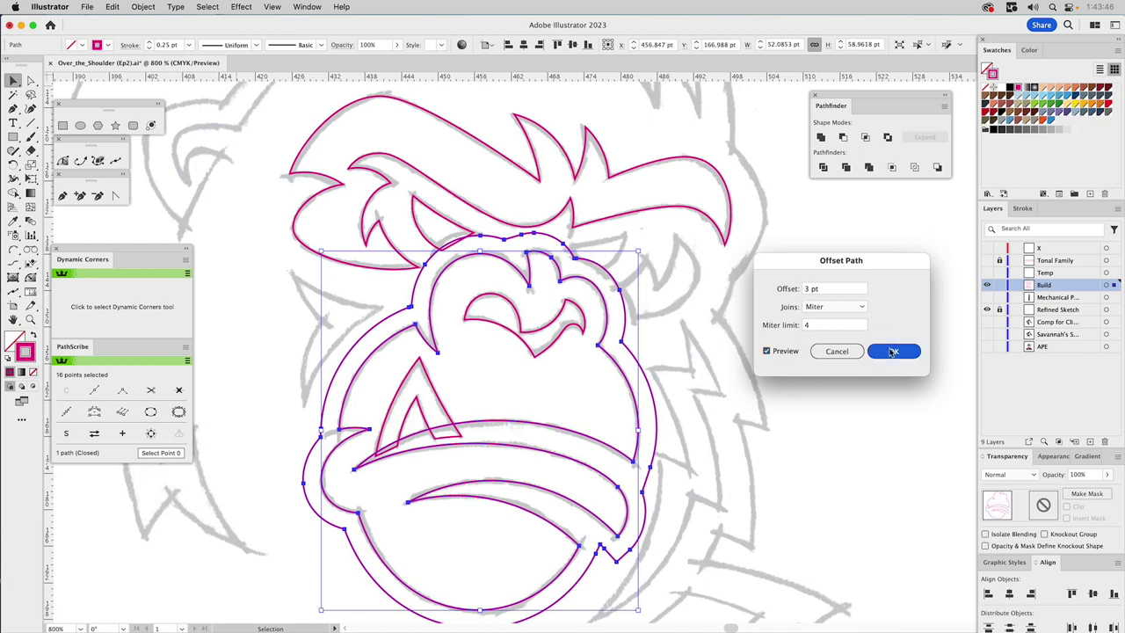
Reselect the original face outline and preview a 4 pt Offset Path
{"action": "left_click", "coordinate": [541, 255]}
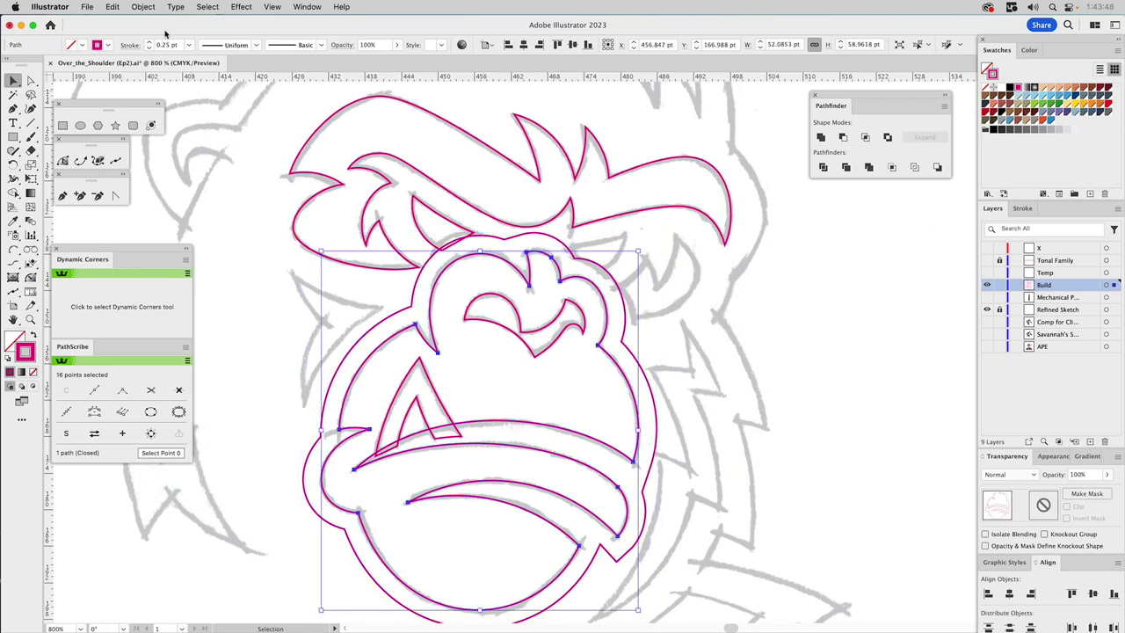
{"action": "left_click", "coordinate": [139, 8]}
{"action": "mouse_move", "coordinate": [145, 315]}
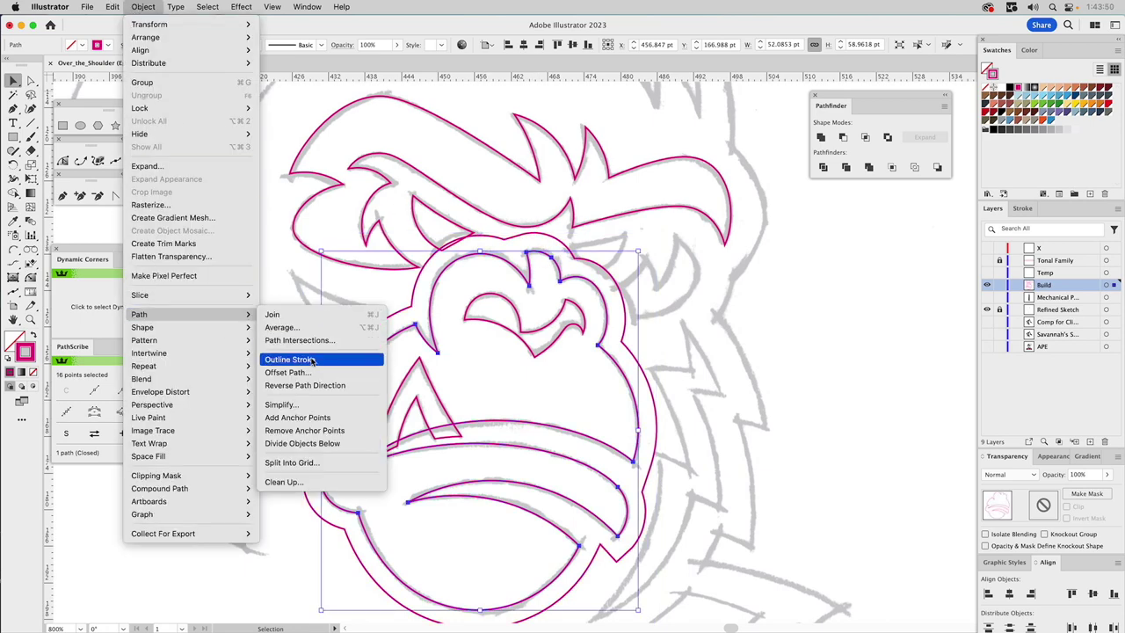
{"action": "left_click", "coordinate": [288, 372]}
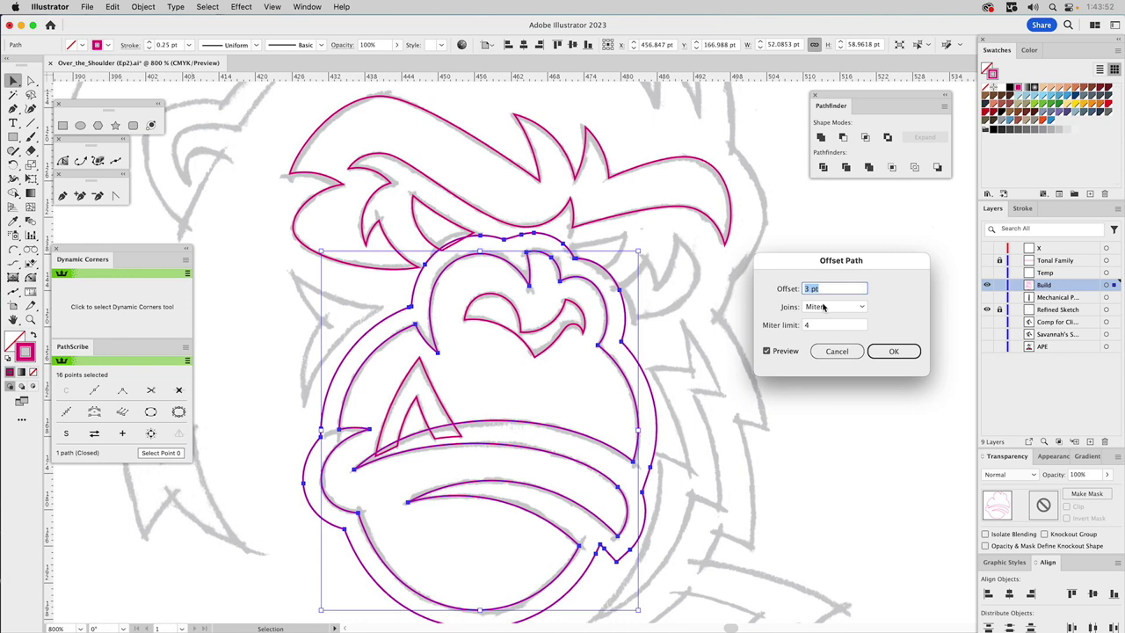
{"action": "type", "text": "4"}
{"action": "left_click", "coordinate": [777, 353]}
{"action": "left_click", "coordinate": [777, 352]}
Preview a 3.5 pt offset, then apply the offset at 3.25 pt
{"action": "double_click", "coordinate": [809, 292]}
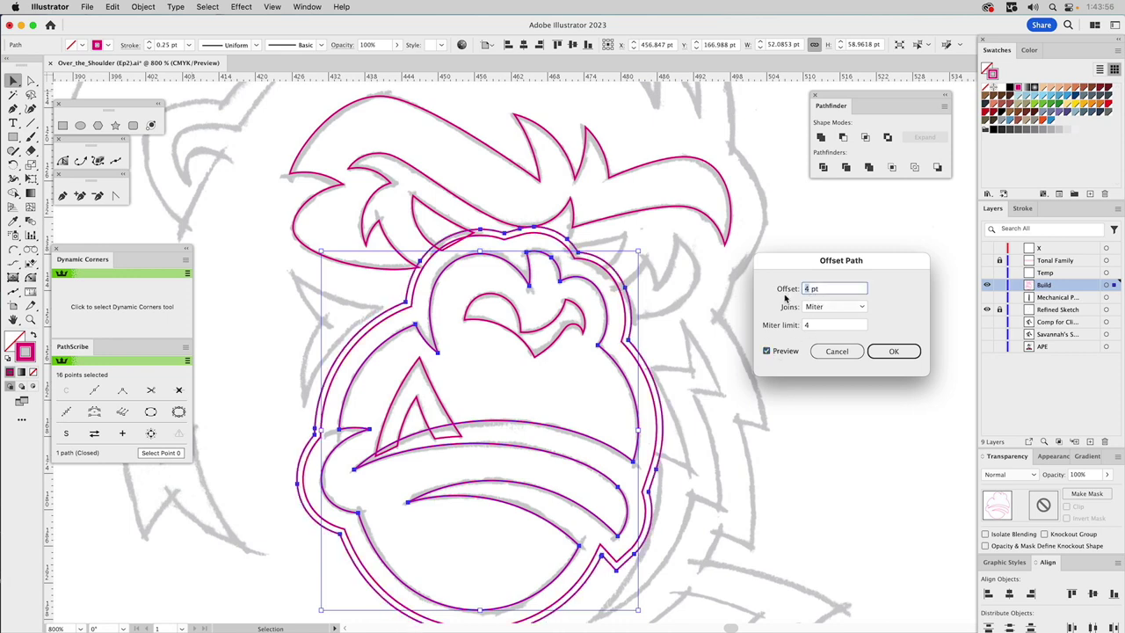
{"action": "type", "text": "3.5"}
{"action": "left_click", "coordinate": [789, 353]}
{"action": "left_click", "coordinate": [790, 353]}
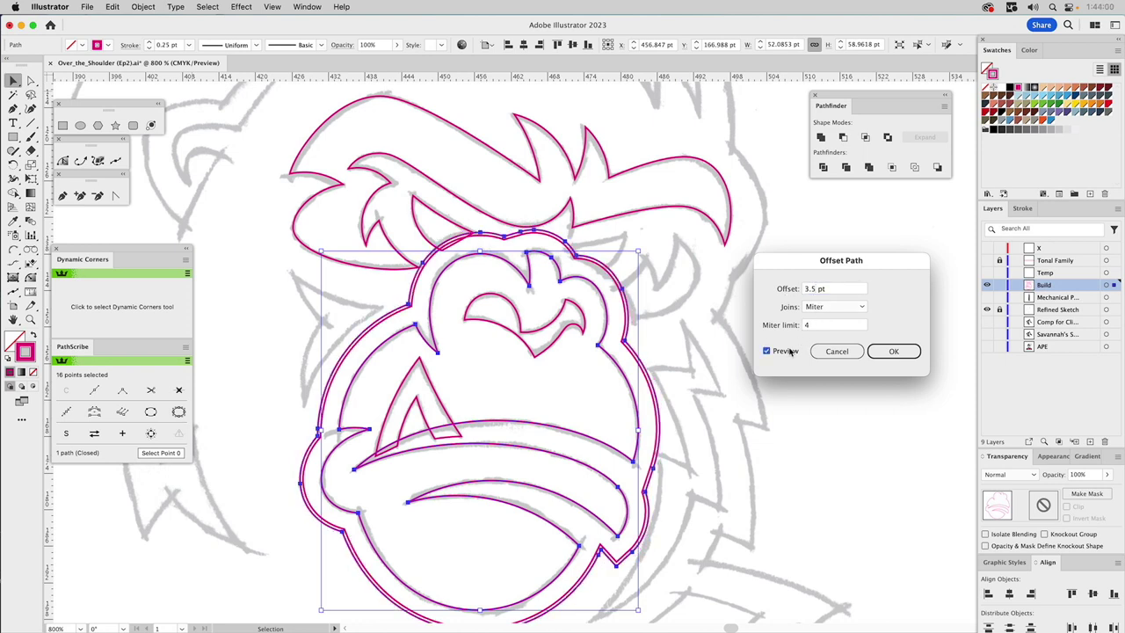
{"action": "left_click", "coordinate": [813, 288]}
{"action": "type", "text": "2"}
{"action": "left_click", "coordinate": [883, 351]}
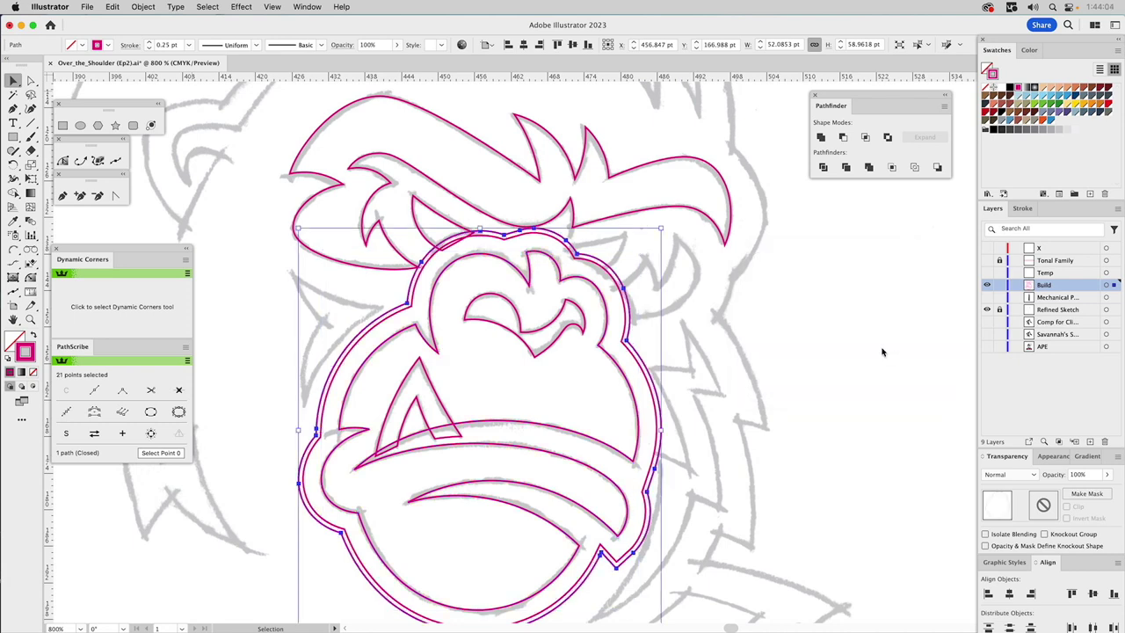
Try drawing an arc in the brow gap, then undo it
{"action": "left_click", "coordinate": [439, 217]}
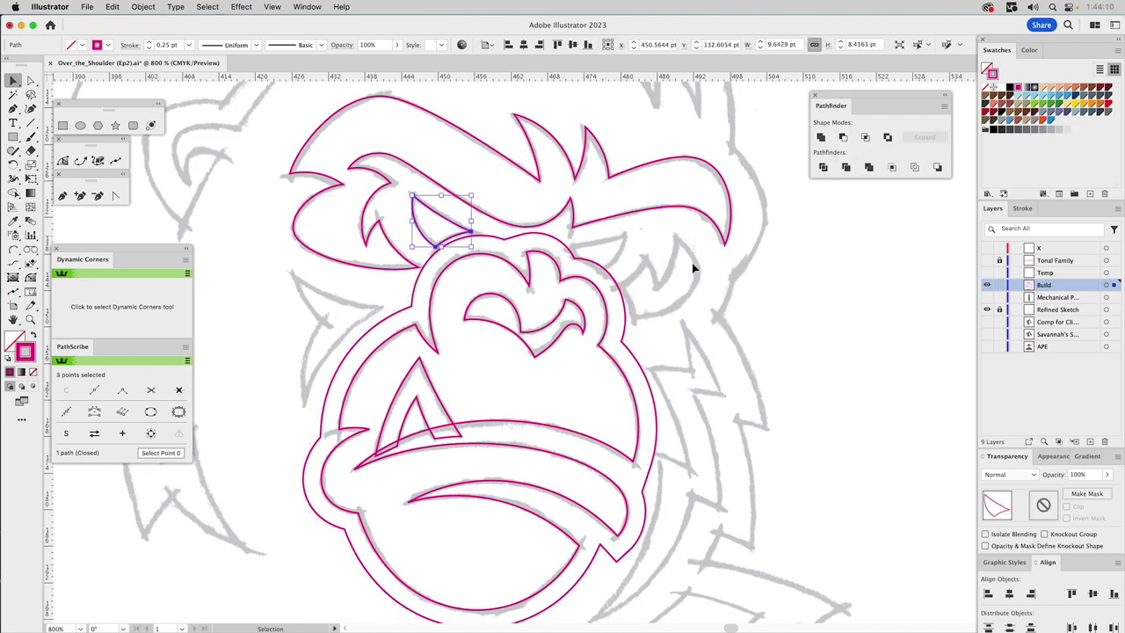
{"action": "left_click", "coordinate": [622, 255]}
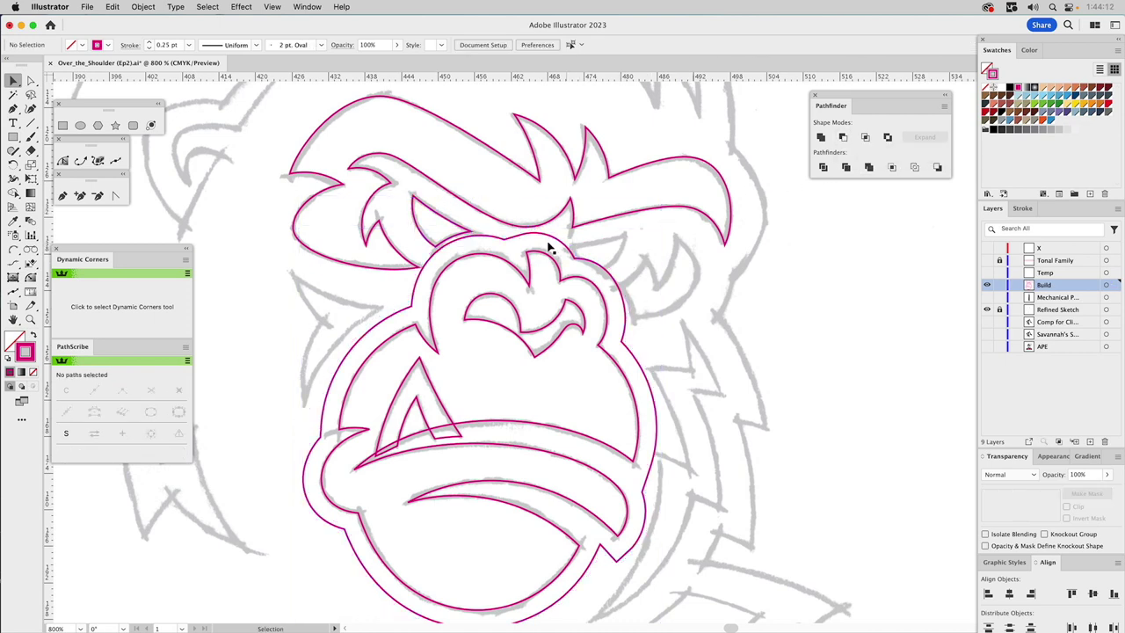
{"action": "left_click", "coordinate": [13, 249]}
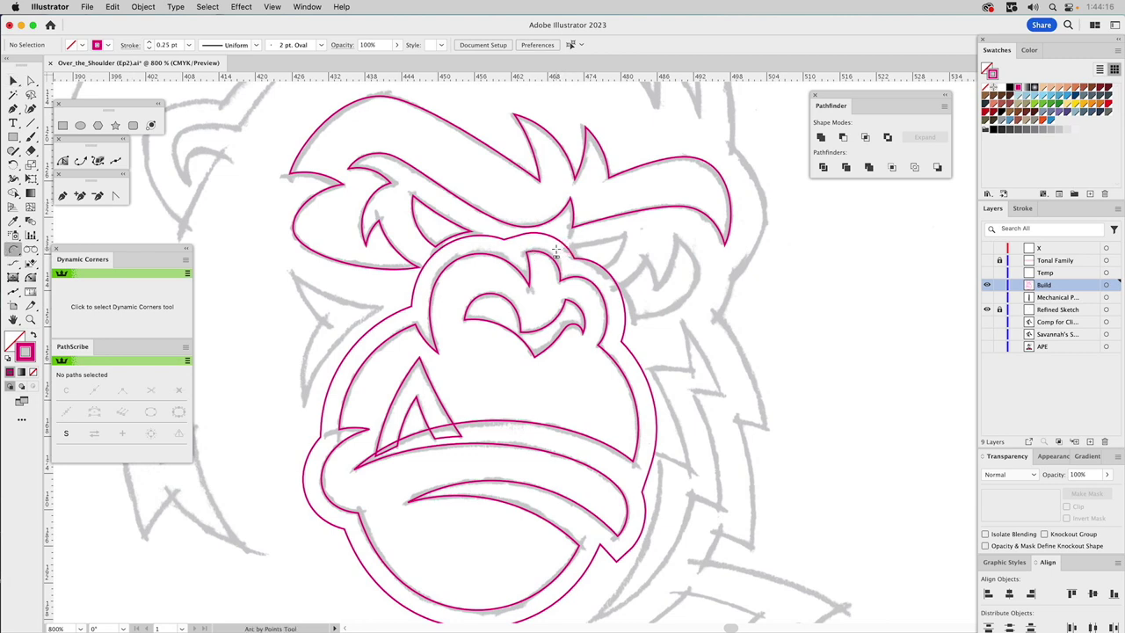
{"action": "left_click", "coordinate": [556, 251]}
{"action": "left_click", "coordinate": [613, 244]}
{"action": "key", "text": "super+z"}
Draw a closed four-point wedge with the Pen tool in the gap under the brow
{"action": "key", "text": "p"}
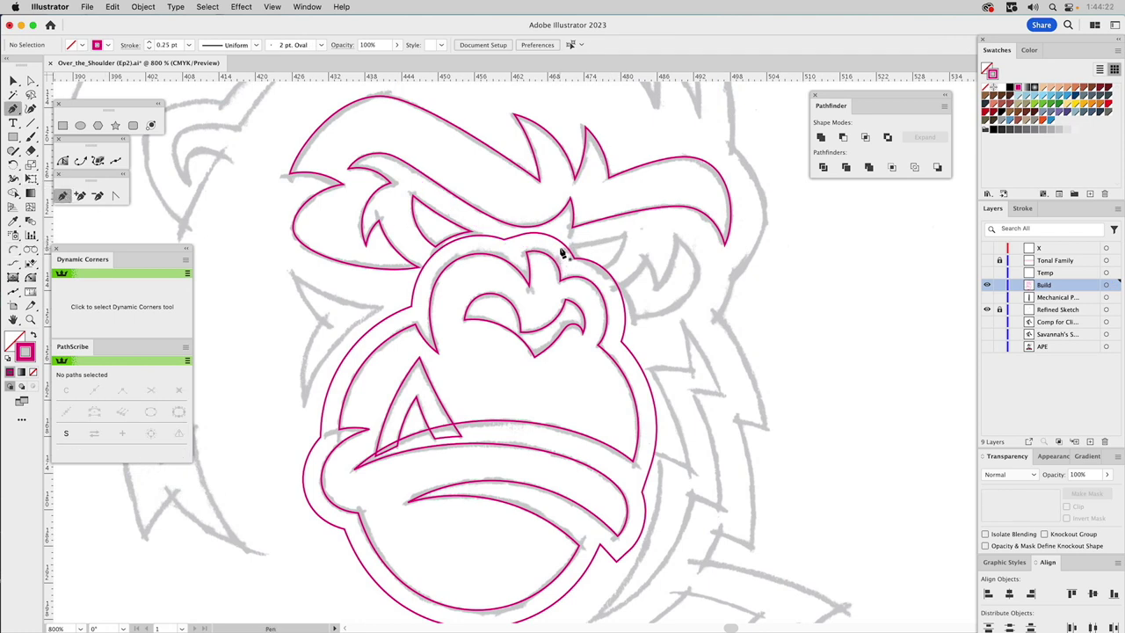
{"action": "left_click", "coordinate": [559, 247]}
{"action": "left_click", "coordinate": [624, 237]}
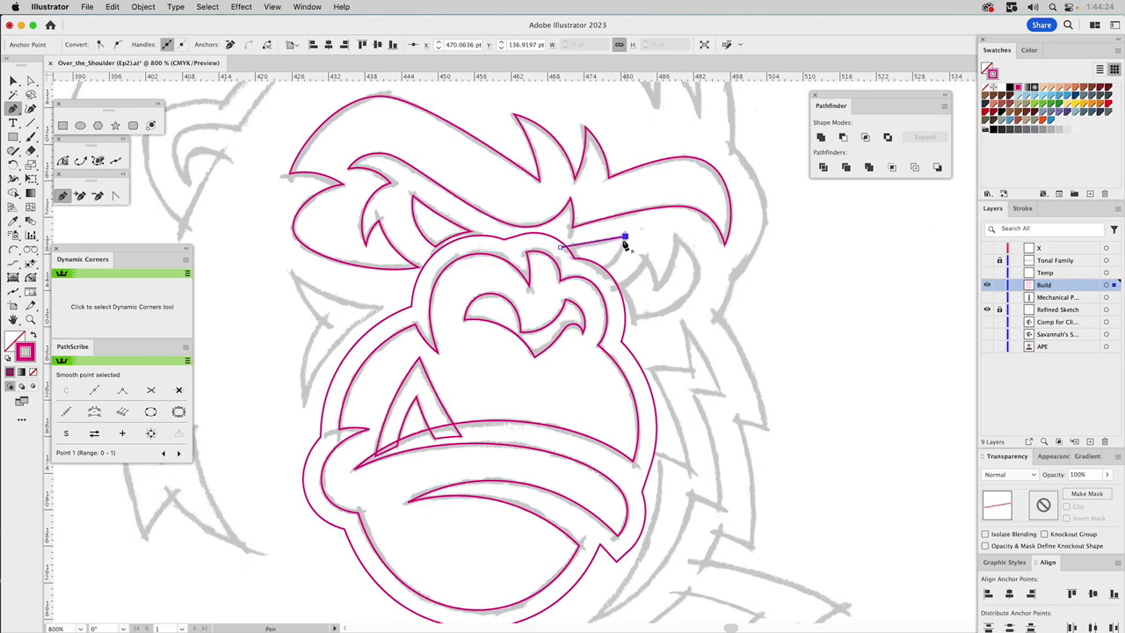
{"action": "left_click", "coordinate": [600, 269]}
{"action": "left_click", "coordinate": [570, 269]}
{"action": "left_click", "coordinate": [559, 248]}
Zoom in and bend the wedge's top edge slightly and its right edge outward
{"action": "key", "text": "z"}
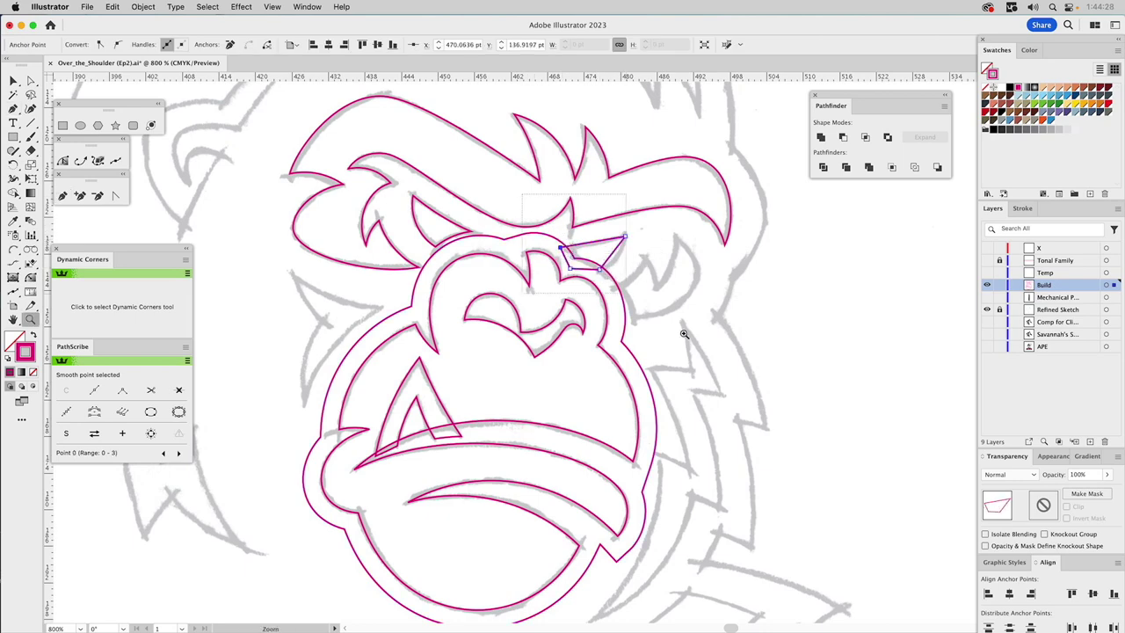
{"action": "left_click_drag", "start_coordinate": [532, 195], "coordinate": [708, 355]}
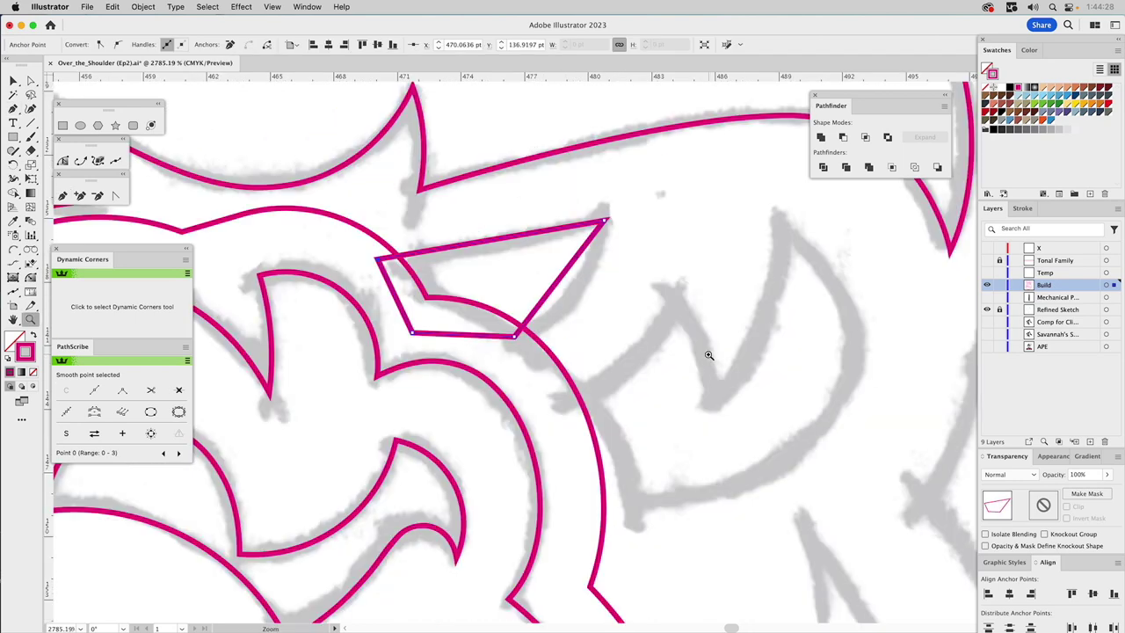
{"action": "left_click", "coordinate": [115, 195]}
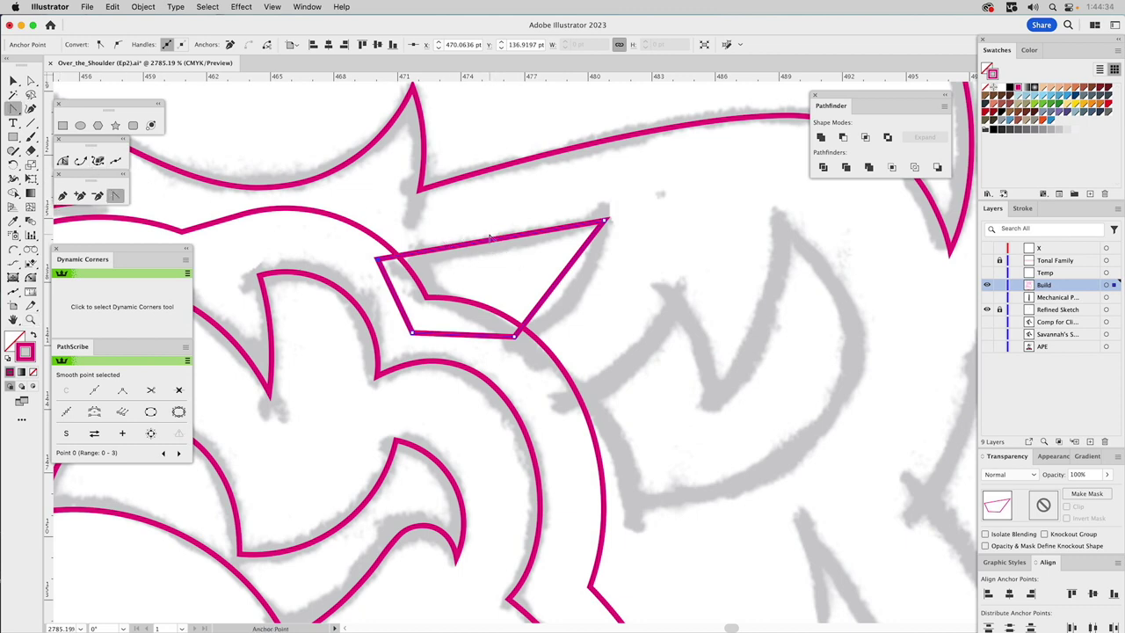
{"action": "left_click_drag", "start_coordinate": [492, 247], "coordinate": [492, 249]}
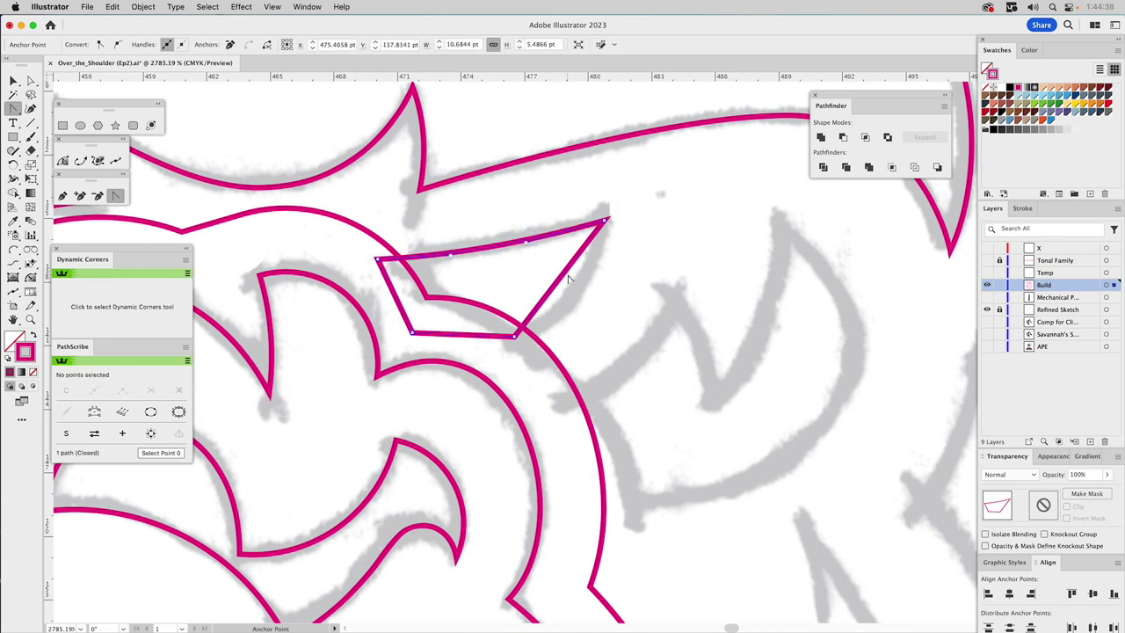
{"action": "left_click_drag", "start_coordinate": [568, 279], "coordinate": [559, 312]}
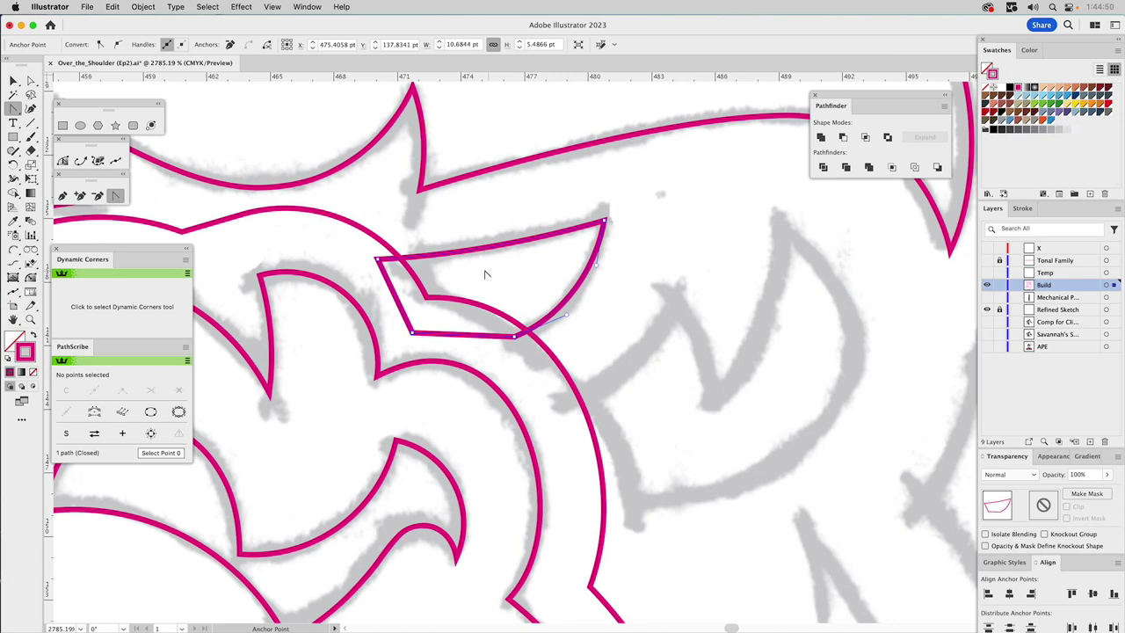
{"action": "key", "text": "v"}
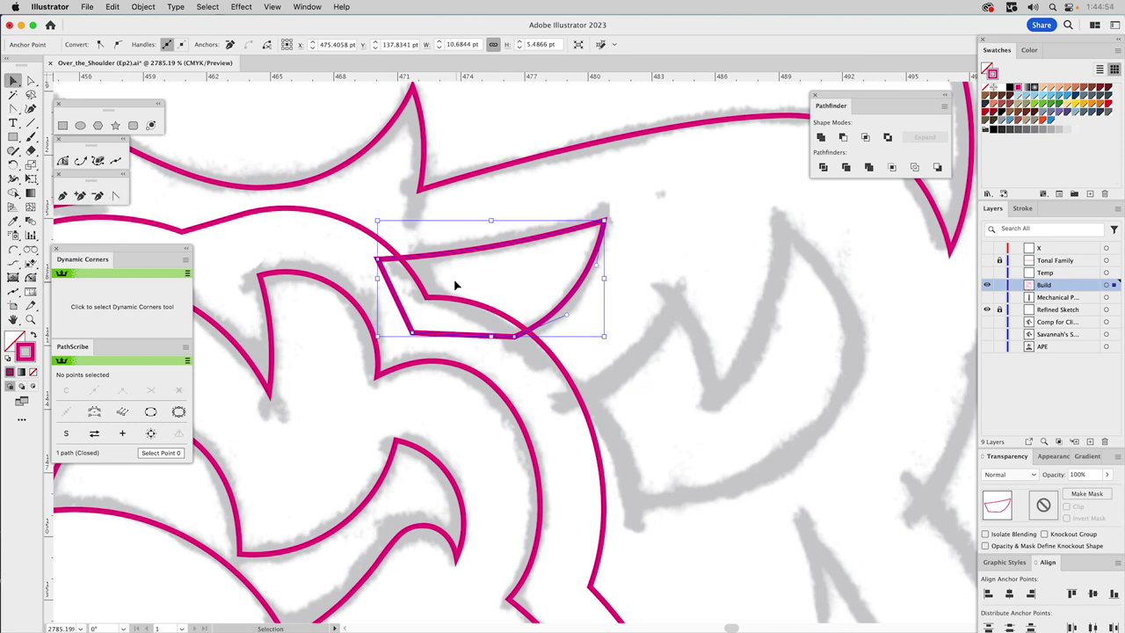
{"action": "left_click", "coordinate": [442, 312]}
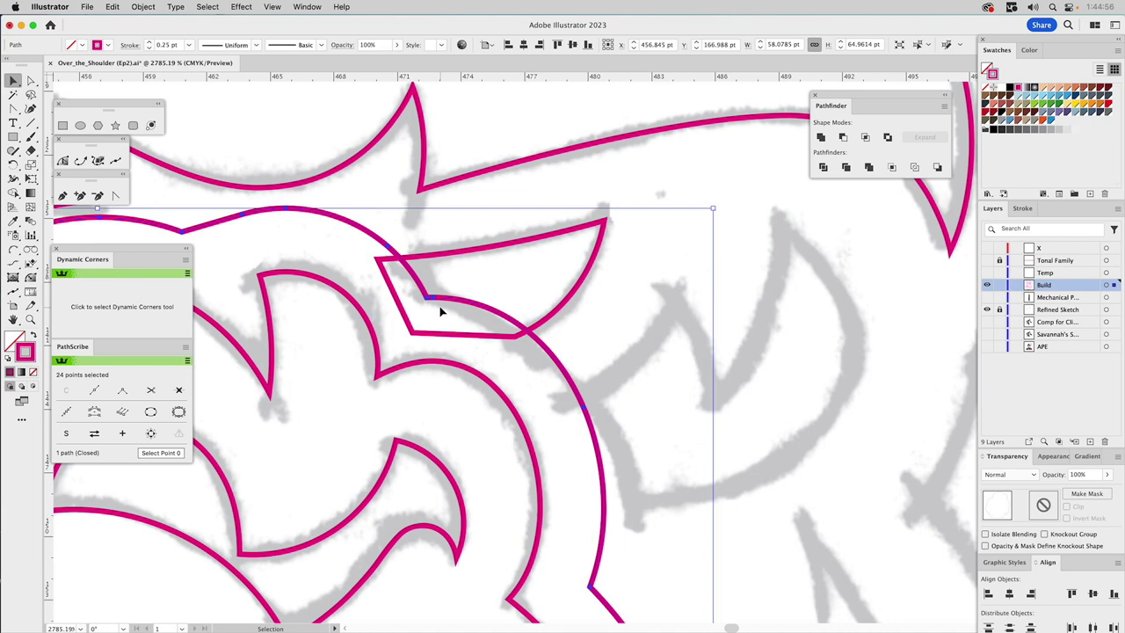
Subtract the offset outline from the wedge with Pathfinder Minus Front
{"action": "left_click_drag", "start_coordinate": [439, 306], "coordinate": [434, 300]}
{"action": "left_click_drag", "start_coordinate": [434, 300], "coordinate": [435, 301]}
{"action": "left_click", "coordinate": [843, 138]}
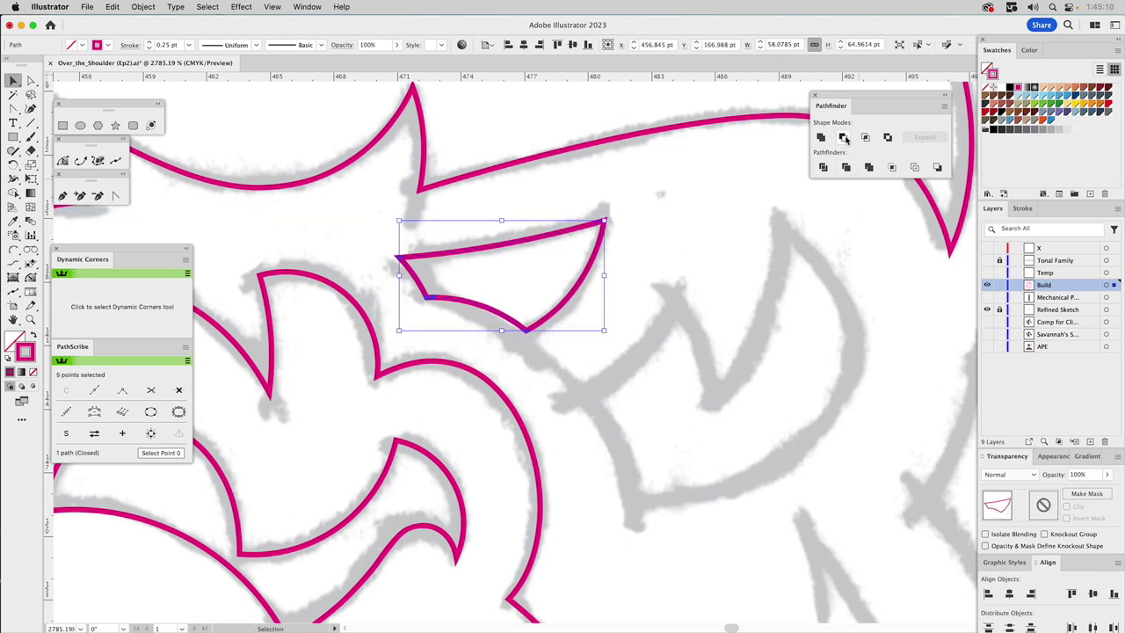
Zoom back out to the whole face and select the face outline
{"action": "left_click", "coordinate": [726, 308]}
{"action": "left_click", "coordinate": [30, 320]}
{"action": "left_click", "coordinate": [595, 372], "text": "alt"}
{"action": "left_click", "coordinate": [597, 371], "text": "alt"}
{"action": "left_click", "coordinate": [596, 371], "text": "alt"}
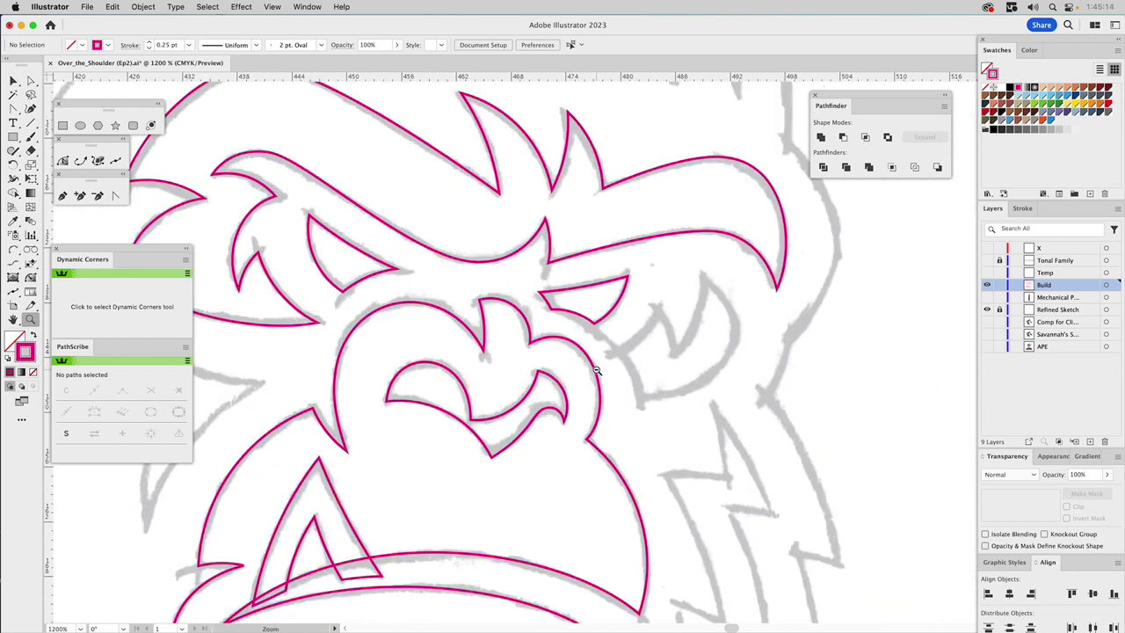
{"action": "left_click", "coordinate": [597, 371], "text": "alt"}
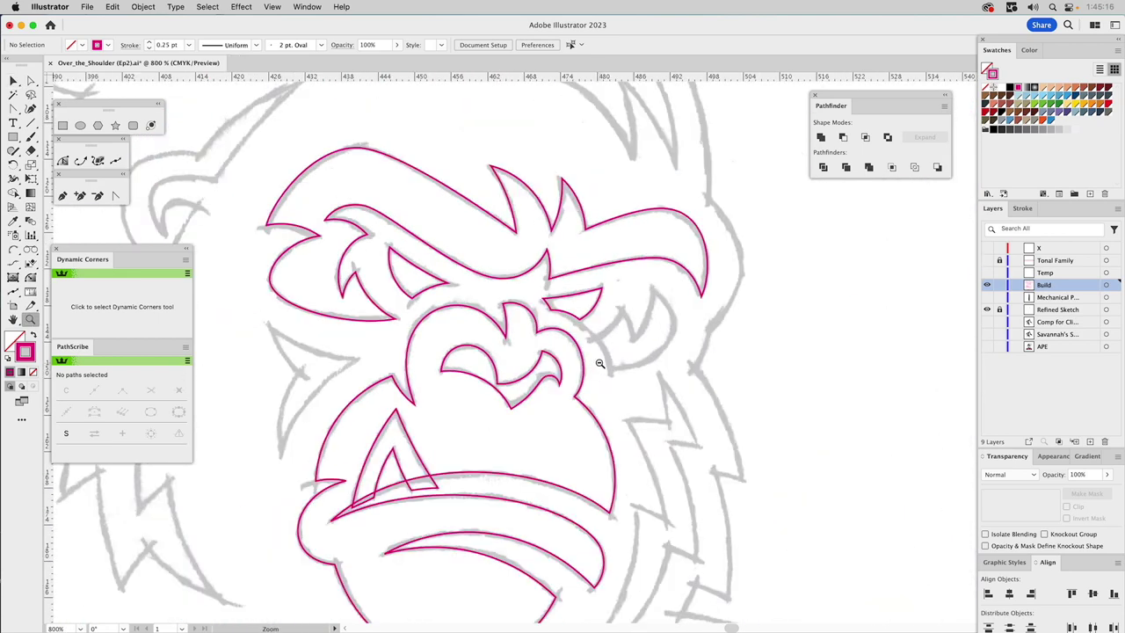
{"action": "key", "text": "v"}
{"action": "left_click", "coordinate": [580, 348]}
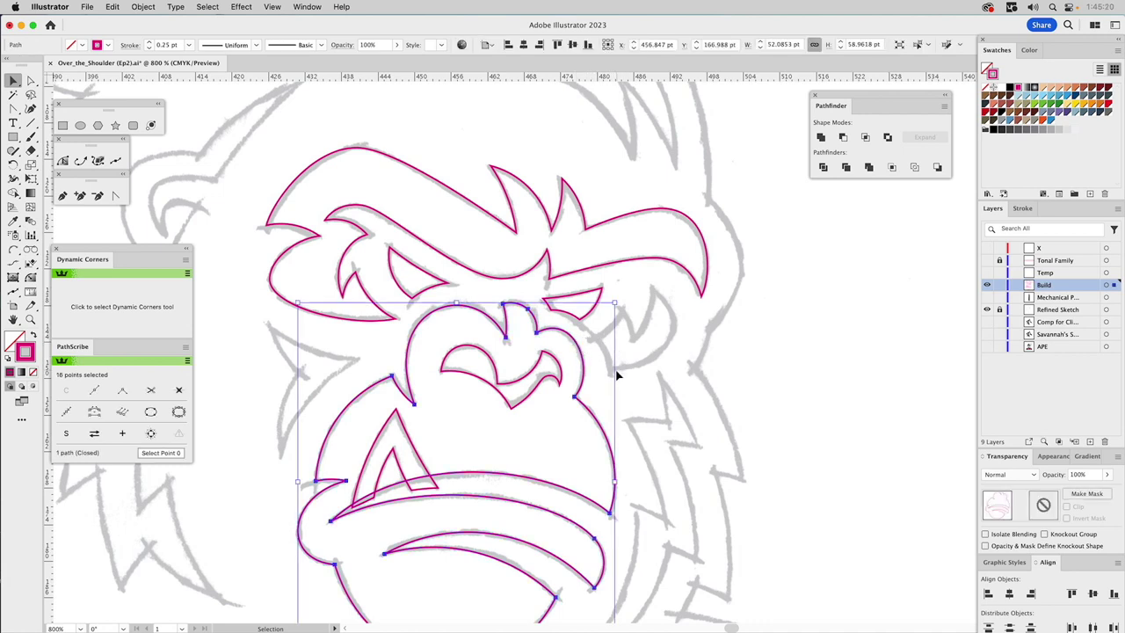
Apply Object > Path > Offset Path at 3 pt to the face outline, then deselect
{"action": "left_click", "coordinate": [153, 8]}
{"action": "mouse_move", "coordinate": [159, 316]}
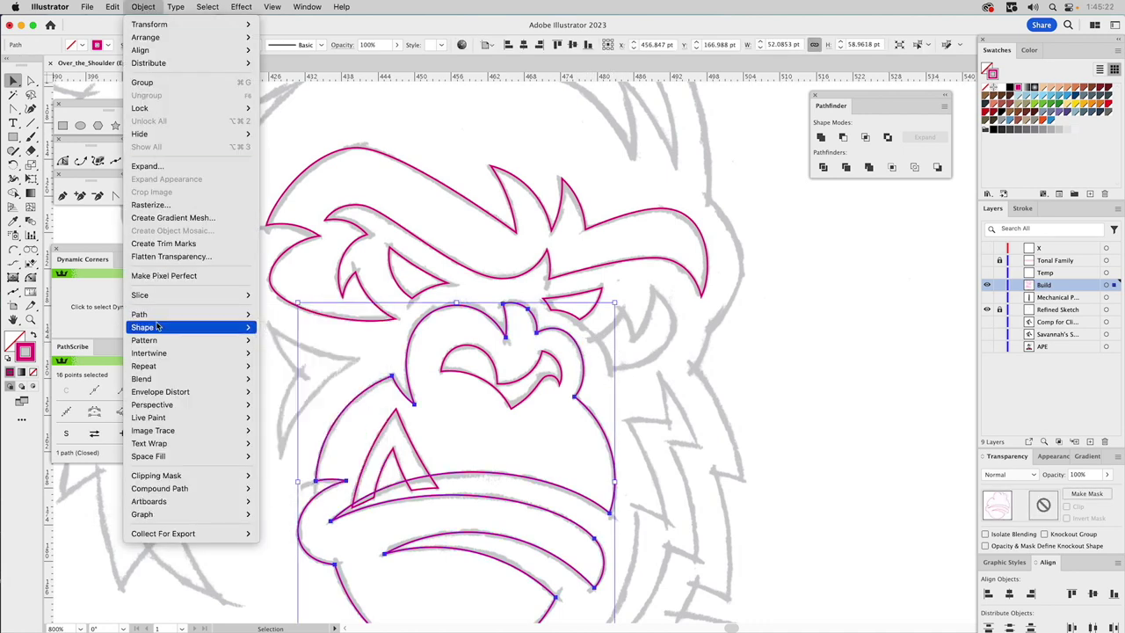
{"action": "left_click", "coordinate": [288, 372]}
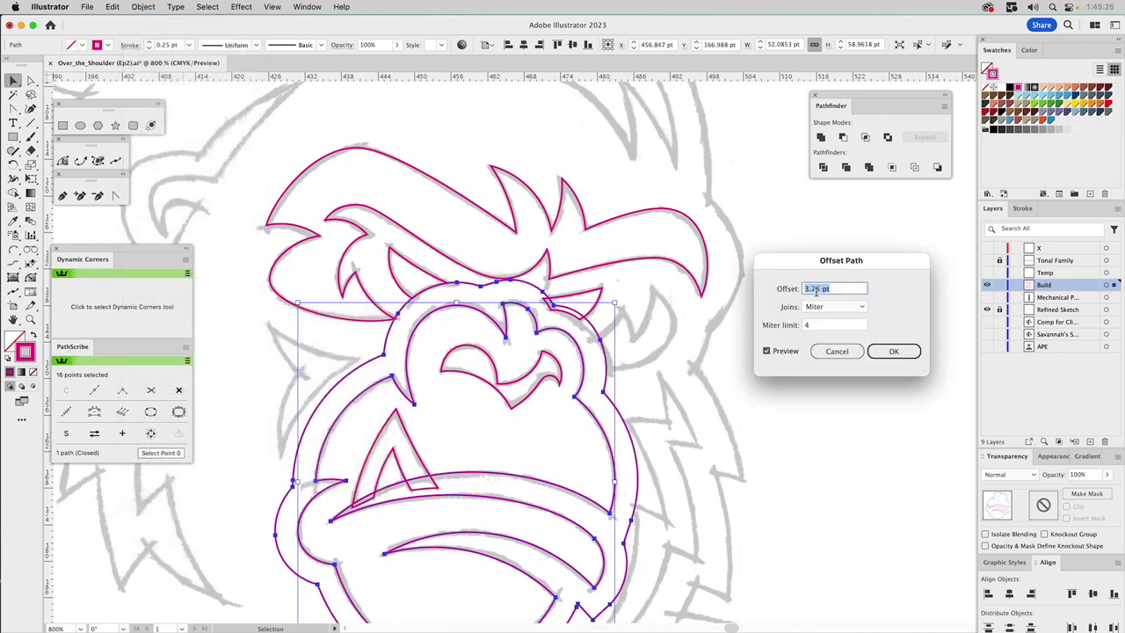
{"action": "type", "text": "3"}
{"action": "left_click", "coordinate": [893, 351]}
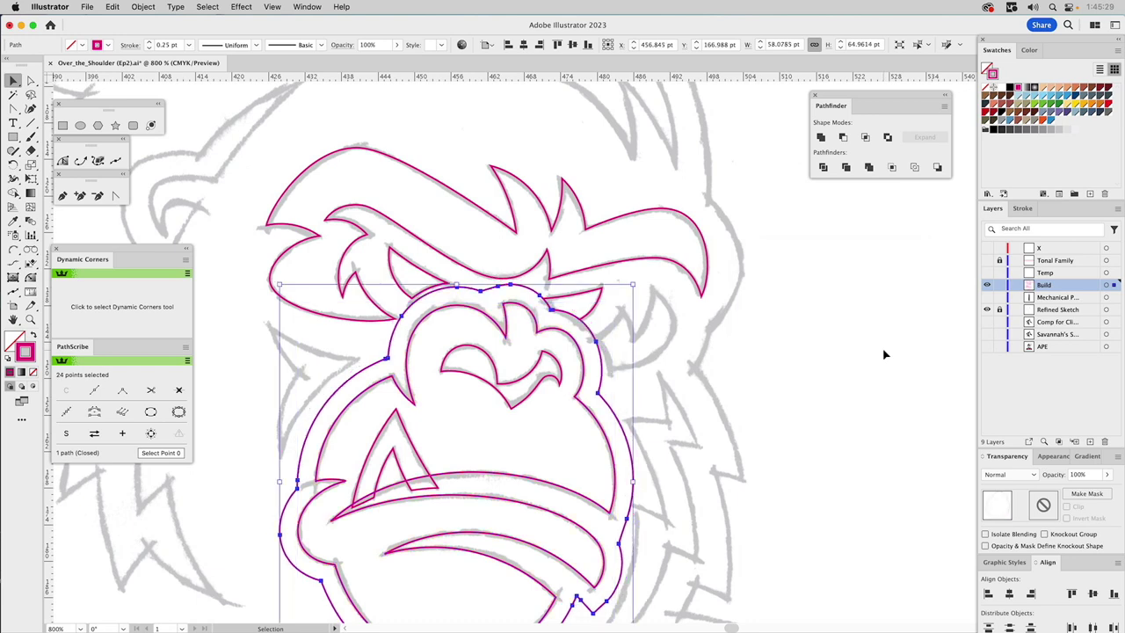
{"action": "left_click", "coordinate": [619, 358]}
Zoom in and trace arcs from the face outline to the lower spike, notch and upper spike tip
{"action": "key", "text": "z"}
{"action": "left_click_drag", "start_coordinate": [565, 297], "coordinate": [718, 445]}
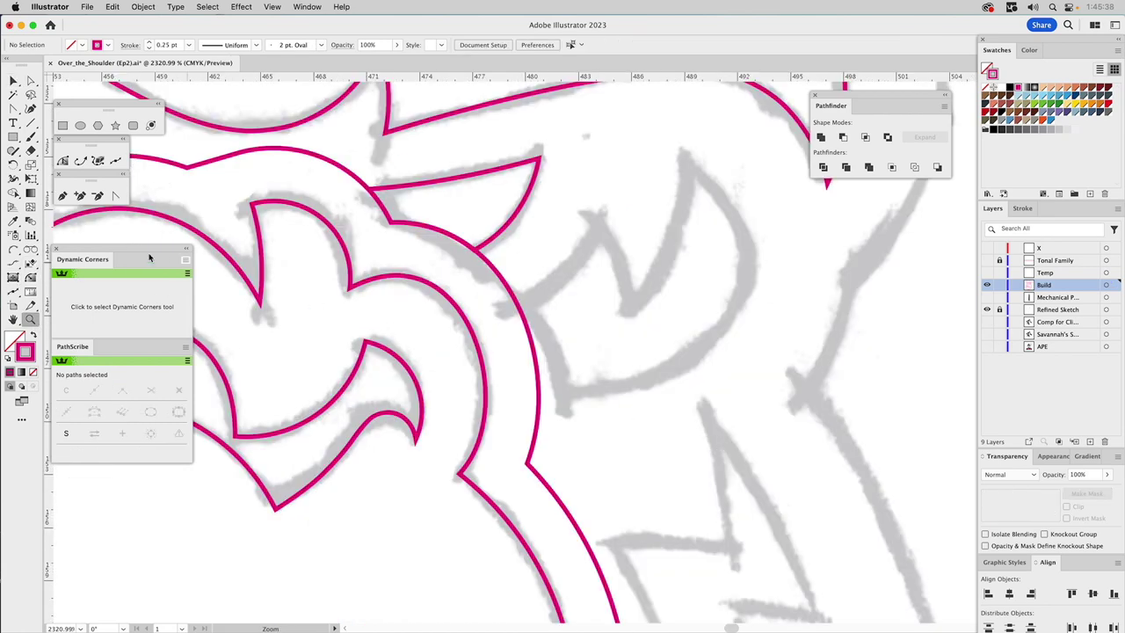
{"action": "left_click", "coordinate": [14, 250]}
{"action": "left_click", "coordinate": [508, 315]}
{"action": "left_click", "coordinate": [600, 225]}
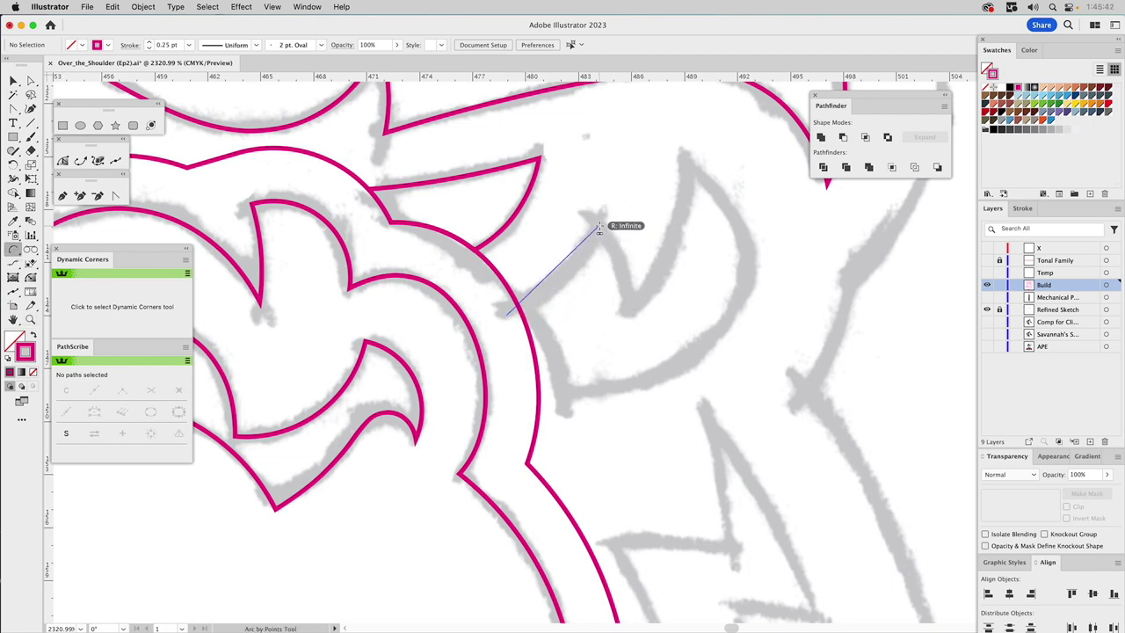
{"action": "left_click", "coordinate": [586, 251]}
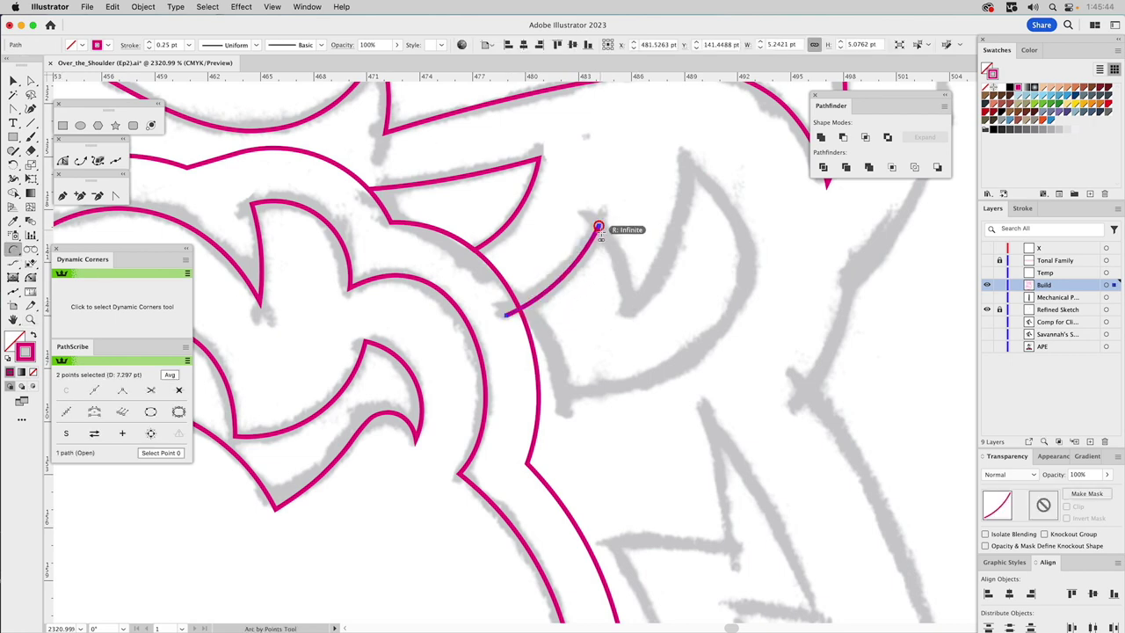
{"action": "left_click", "coordinate": [628, 303]}
{"action": "left_click", "coordinate": [627, 283]}
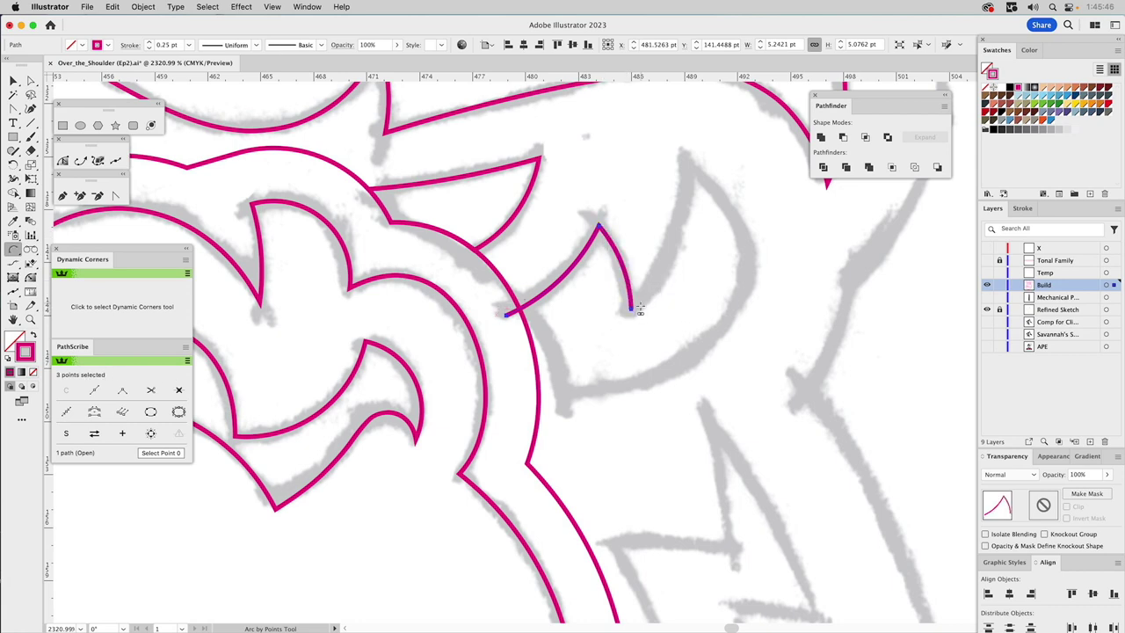
{"action": "left_click", "coordinate": [686, 156]}
{"action": "left_click", "coordinate": [684, 218]}
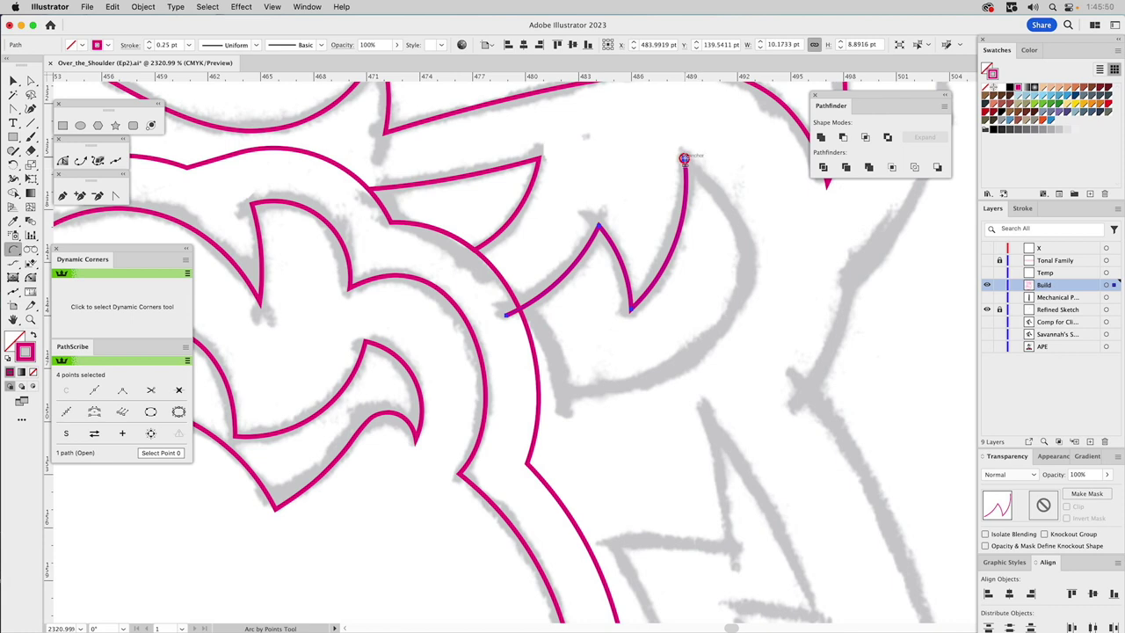
Close the spiky shape with Pen anchors down its right side back to the start
{"action": "left_click", "coordinate": [63, 195]}
{"action": "left_click", "coordinate": [684, 161]}
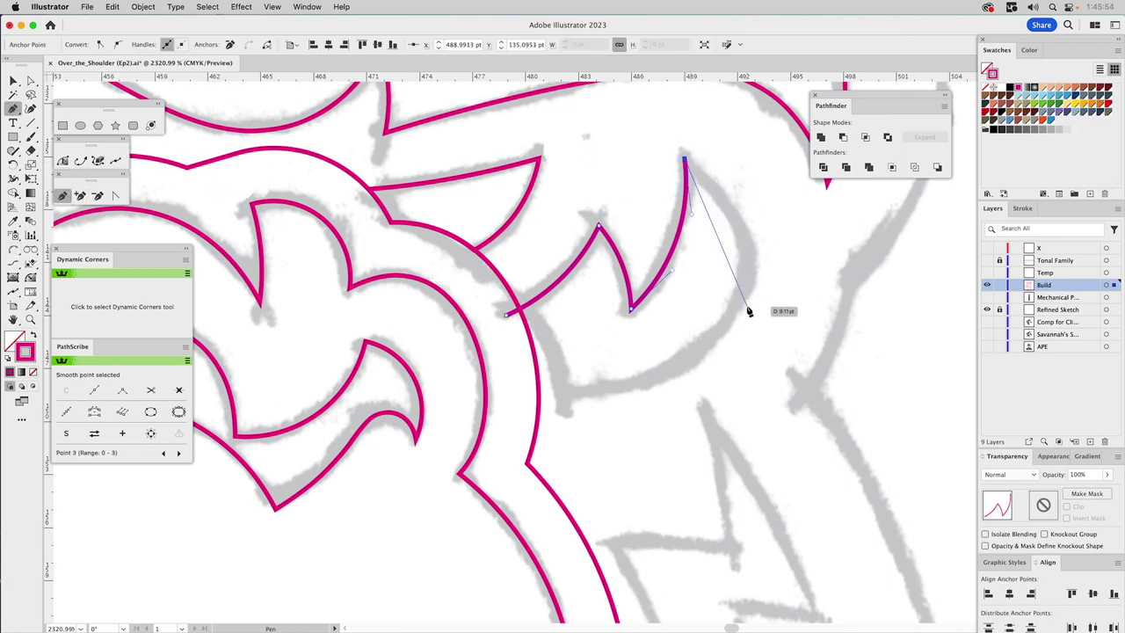
{"action": "left_click_drag", "start_coordinate": [737, 309], "coordinate": [710, 373]}
{"action": "left_click", "coordinate": [529, 403]}
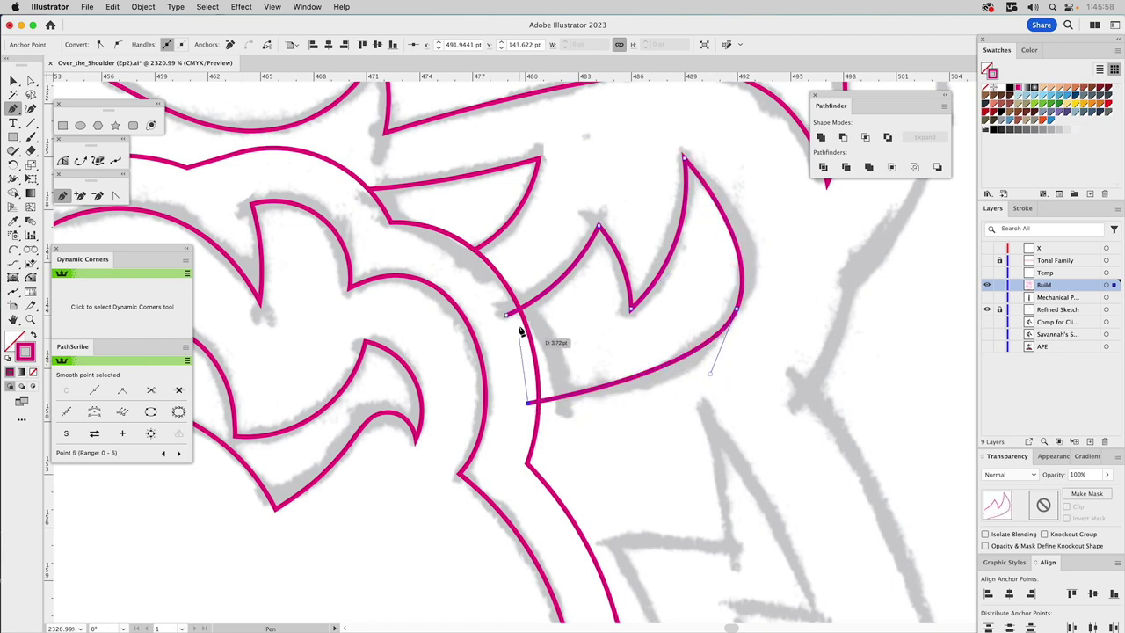
{"action": "left_click", "coordinate": [507, 315]}
Bend the spiky shape's lower edge into a smoother curve
{"action": "key", "text": "a"}
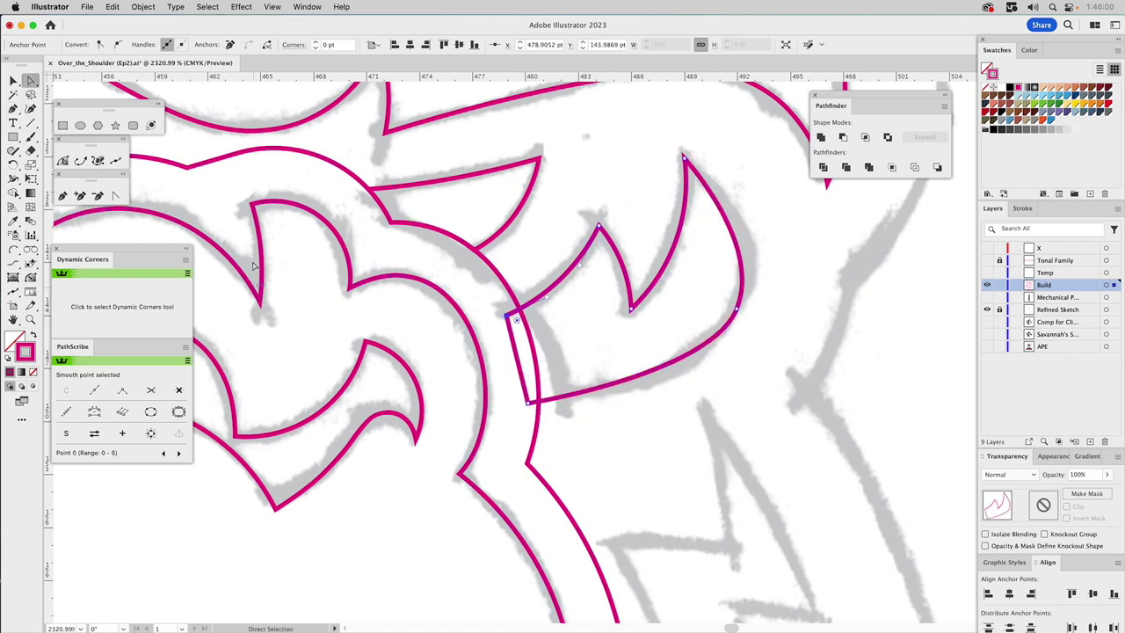
{"action": "left_click", "coordinate": [117, 196]}
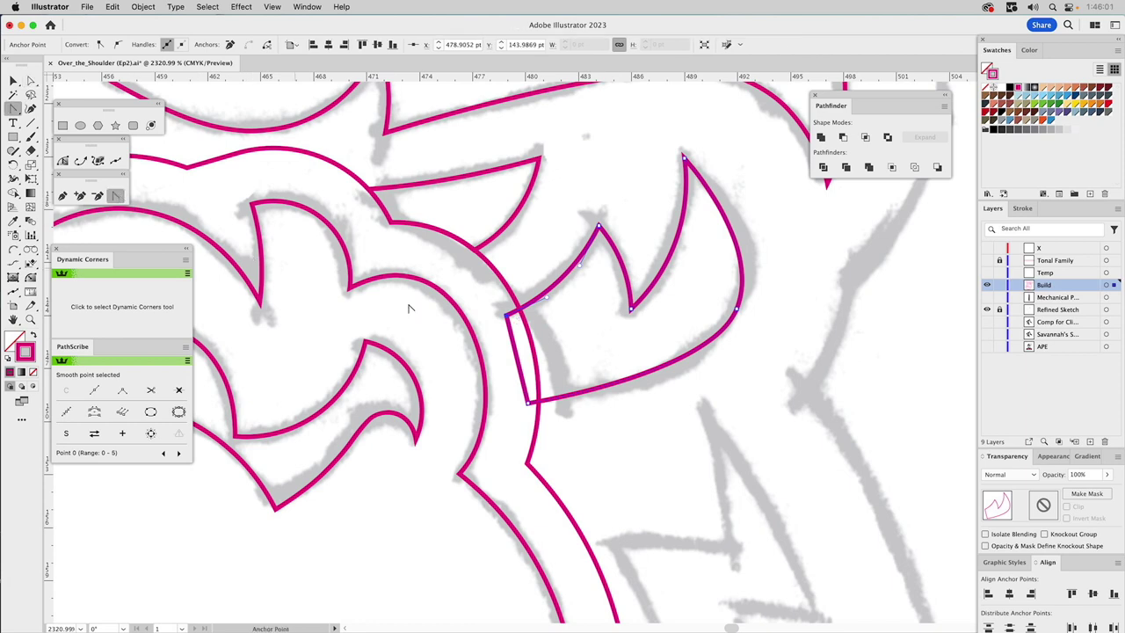
{"action": "left_click", "coordinate": [567, 401]}
{"action": "left_click_drag", "start_coordinate": [545, 406], "coordinate": [625, 399]}
{"action": "key", "text": "a"}
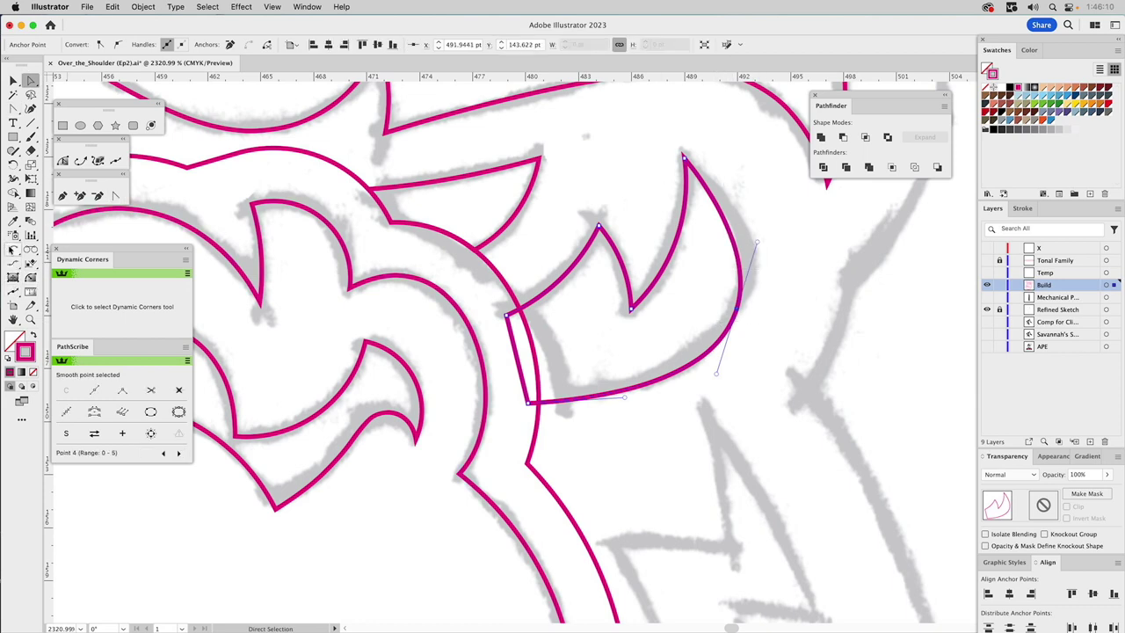
{"action": "left_click", "coordinate": [14, 250]}
{"action": "left_click_drag", "start_coordinate": [13, 290], "coordinate": [104, 285]}
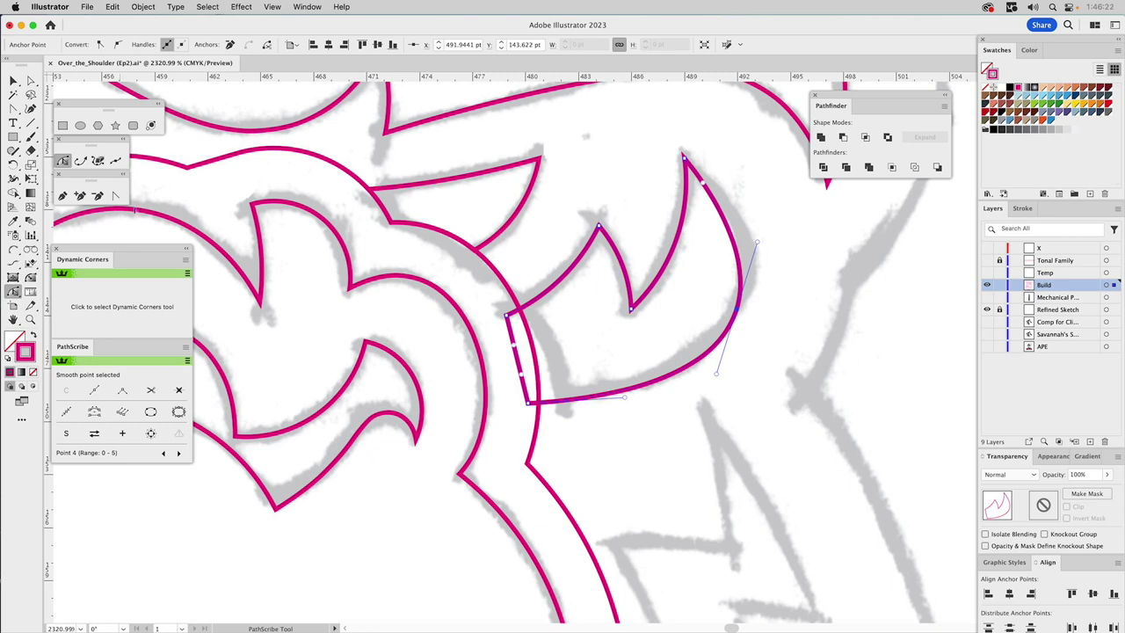
Reshape the crescent nostril's outer curve by pulling its point handle
{"action": "left_click", "coordinate": [703, 183]}
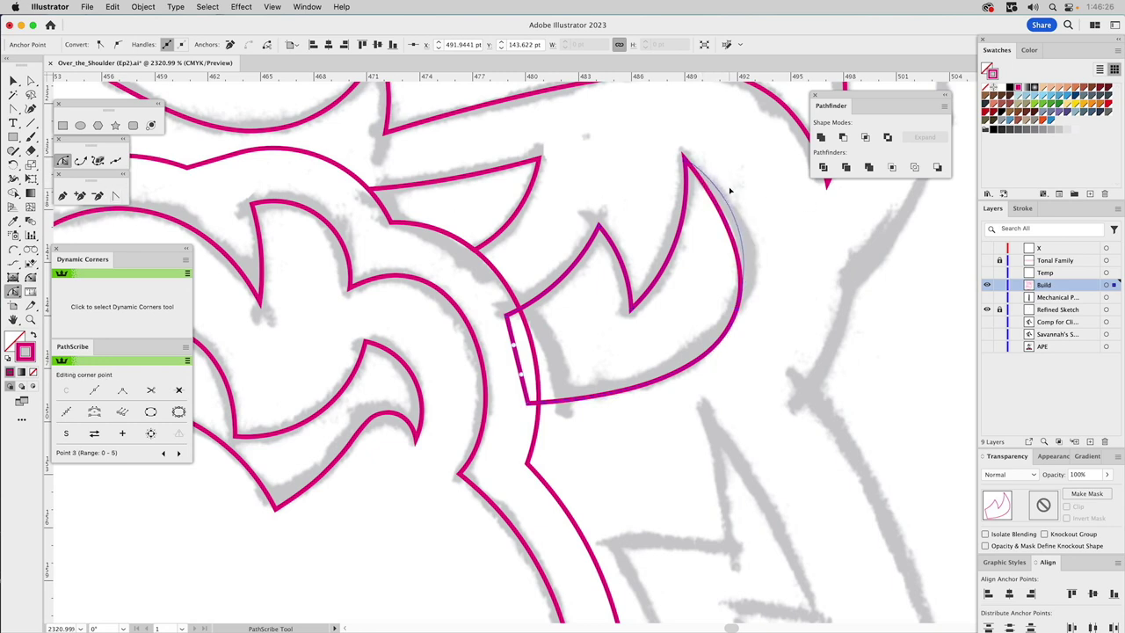
{"action": "left_click", "coordinate": [728, 188]}
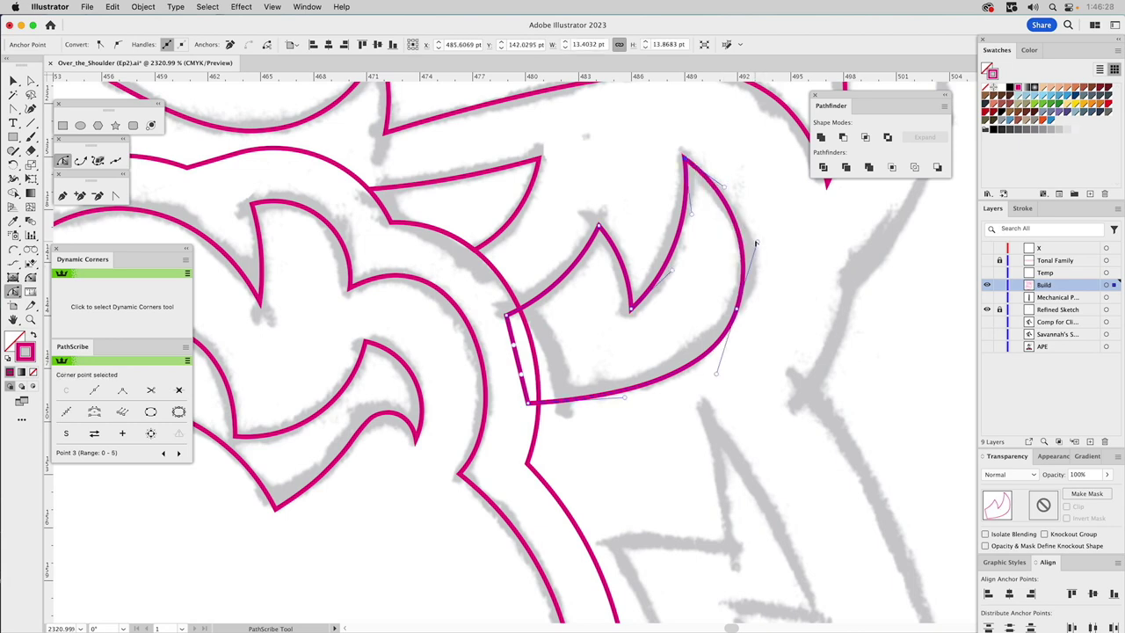
{"action": "left_click_drag", "start_coordinate": [756, 242], "coordinate": [767, 247]}
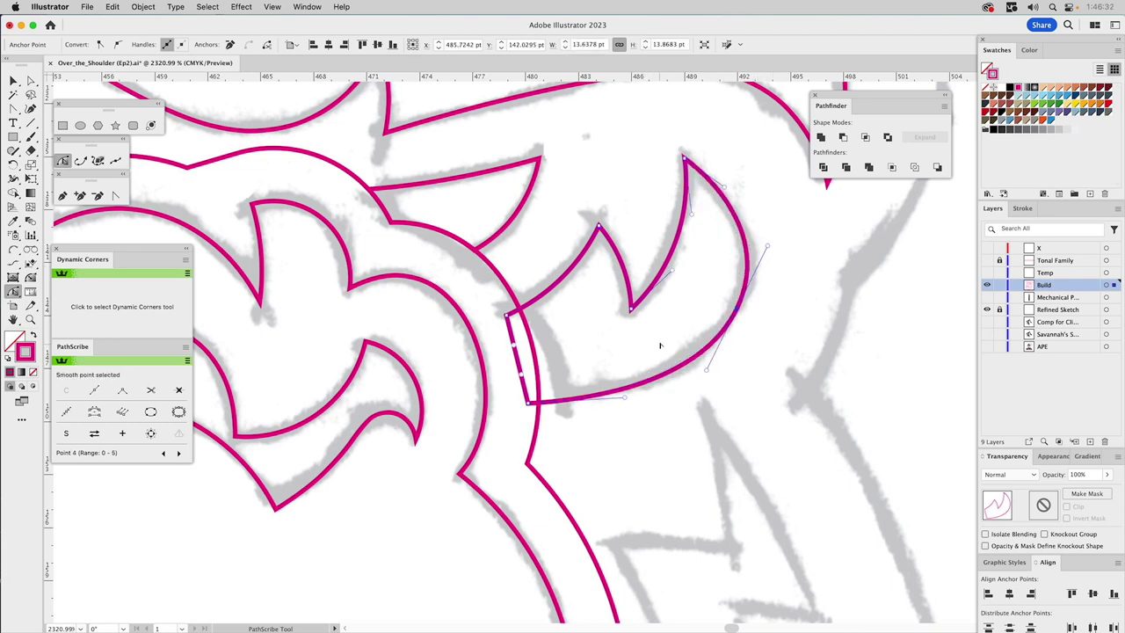
Select the neighbouring outline with the crescent and apply Pathfinder Minus Front to trim the overlap
{"action": "key", "text": "v"}
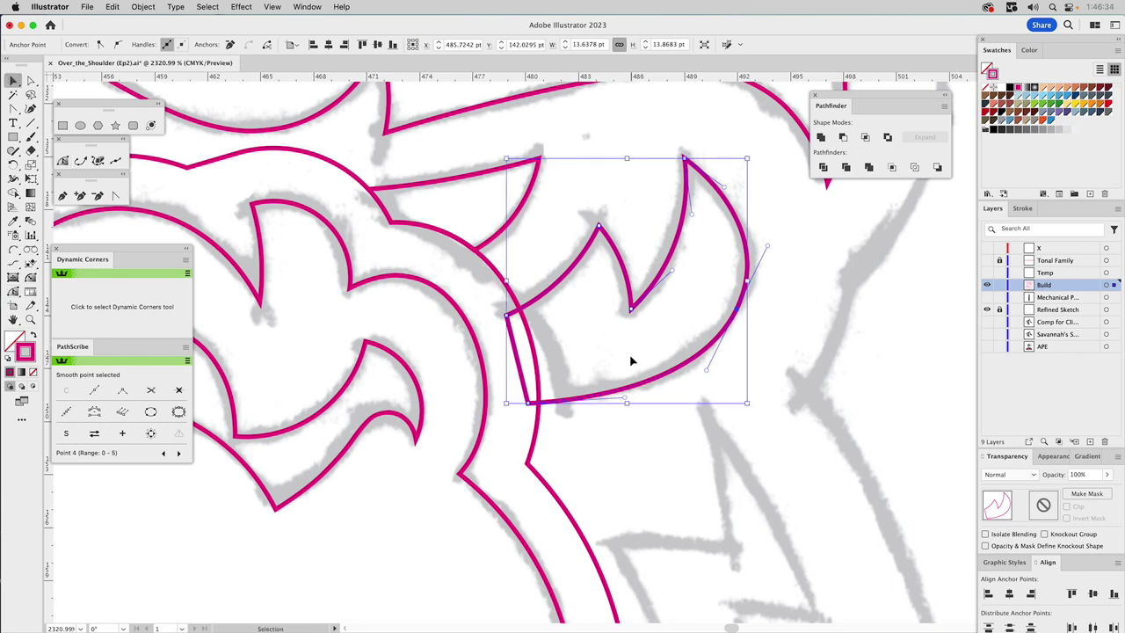
{"action": "left_click", "coordinate": [617, 360]}
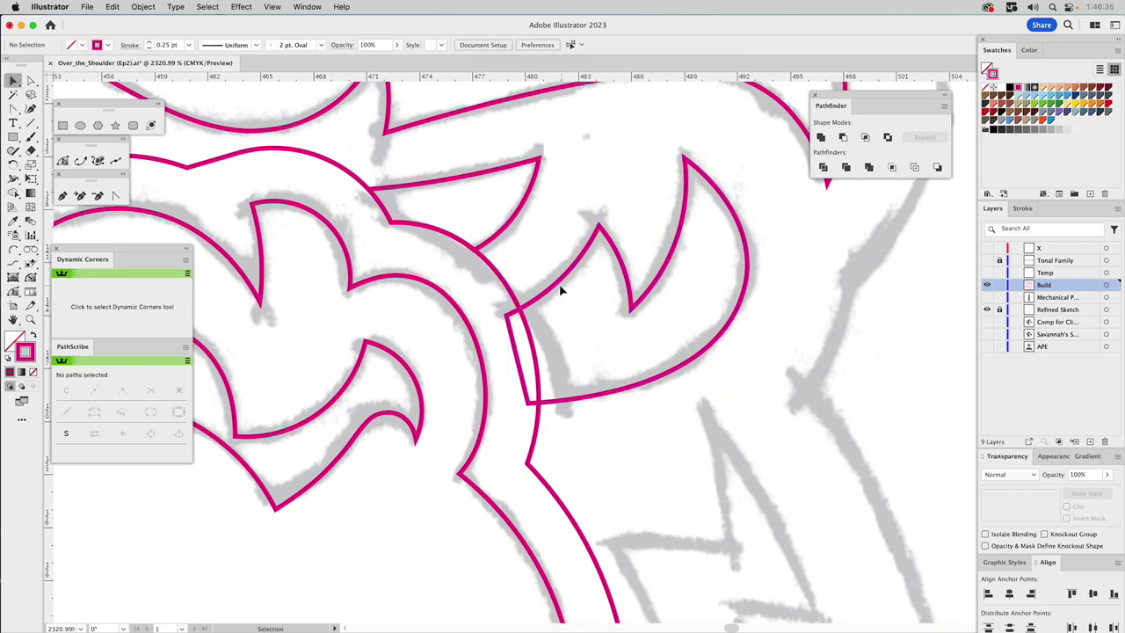
{"action": "left_click", "coordinate": [502, 279]}
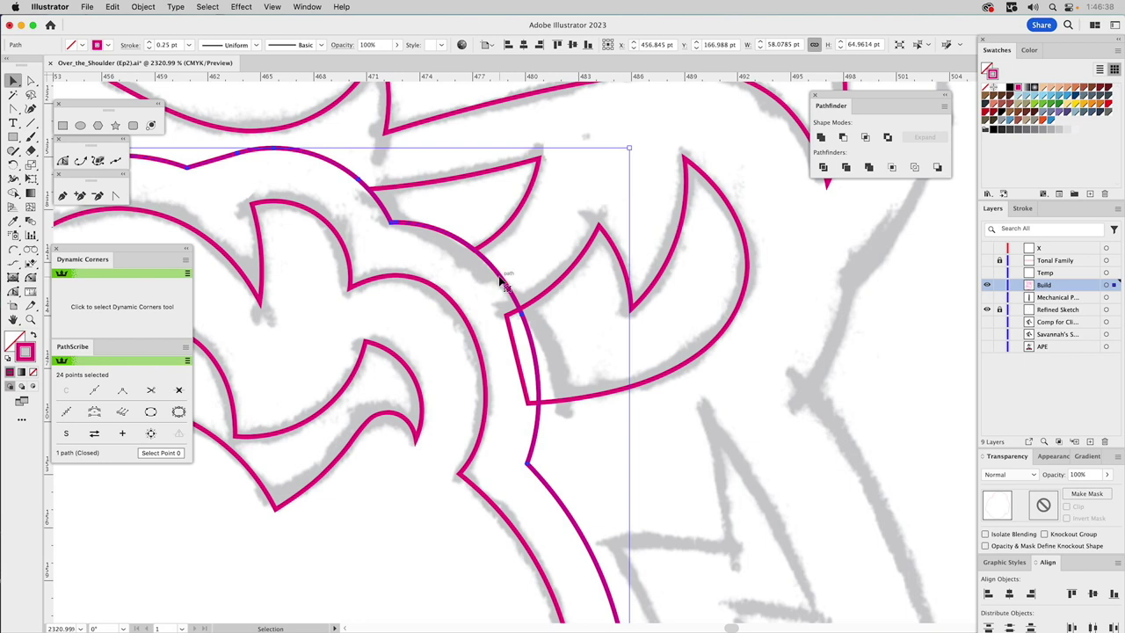
{"action": "left_click", "coordinate": [569, 305], "text": "shift"}
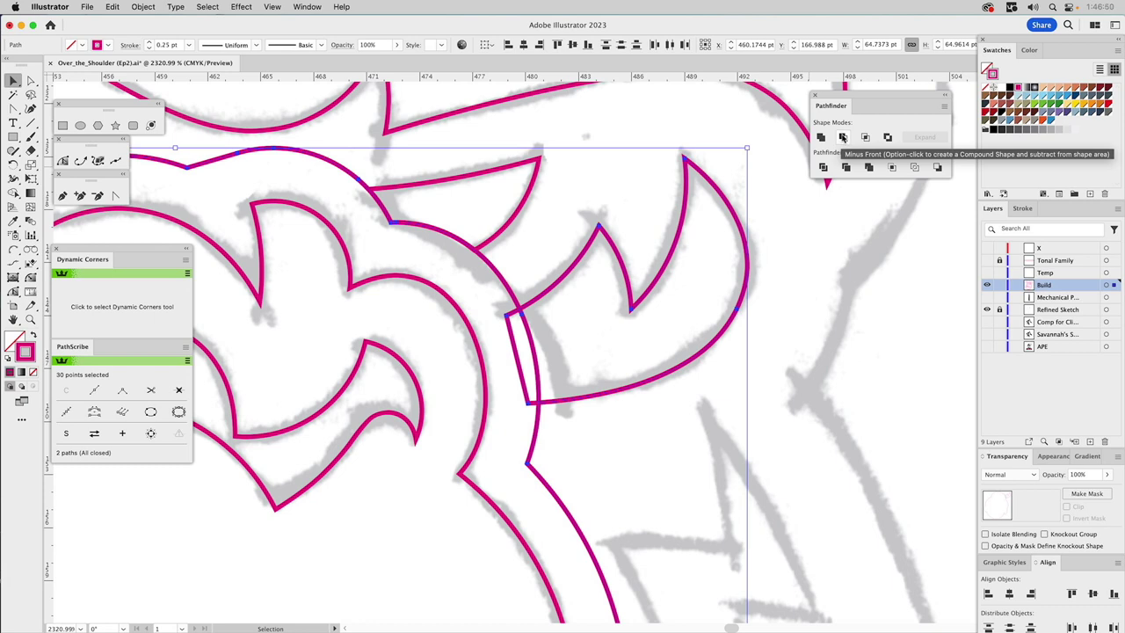
{"action": "left_click", "coordinate": [842, 138]}
Zoom out to 800% and pan so the whole gorilla face is centred
{"action": "left_click", "coordinate": [30, 319]}
{"action": "left_click", "coordinate": [574, 387], "text": "alt"}
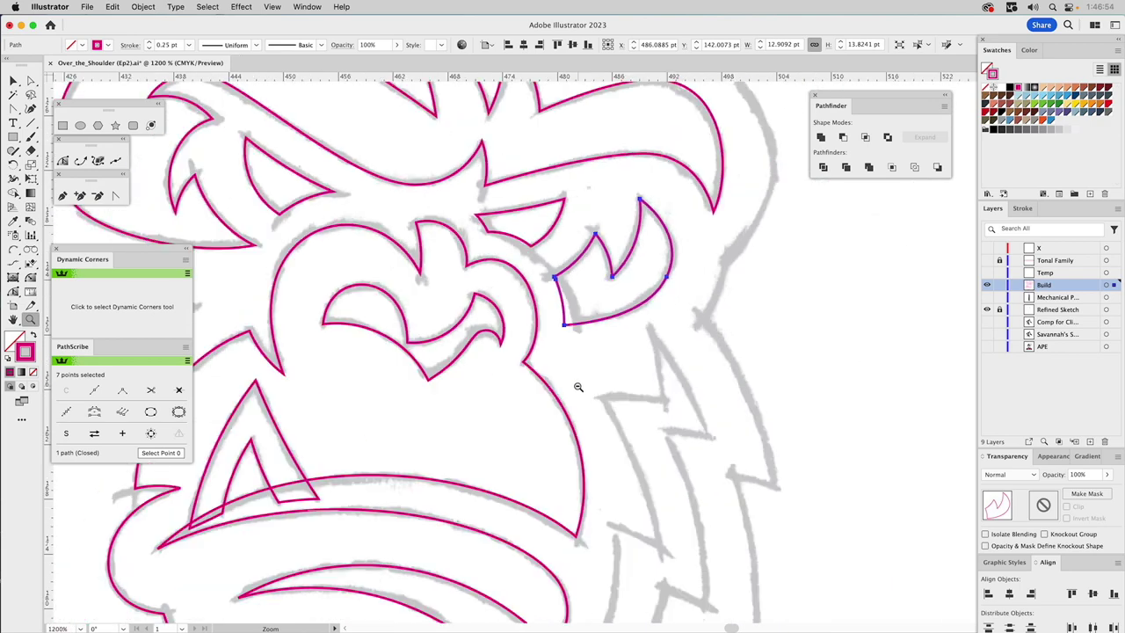
{"action": "left_click", "coordinate": [577, 385], "text": "alt"}
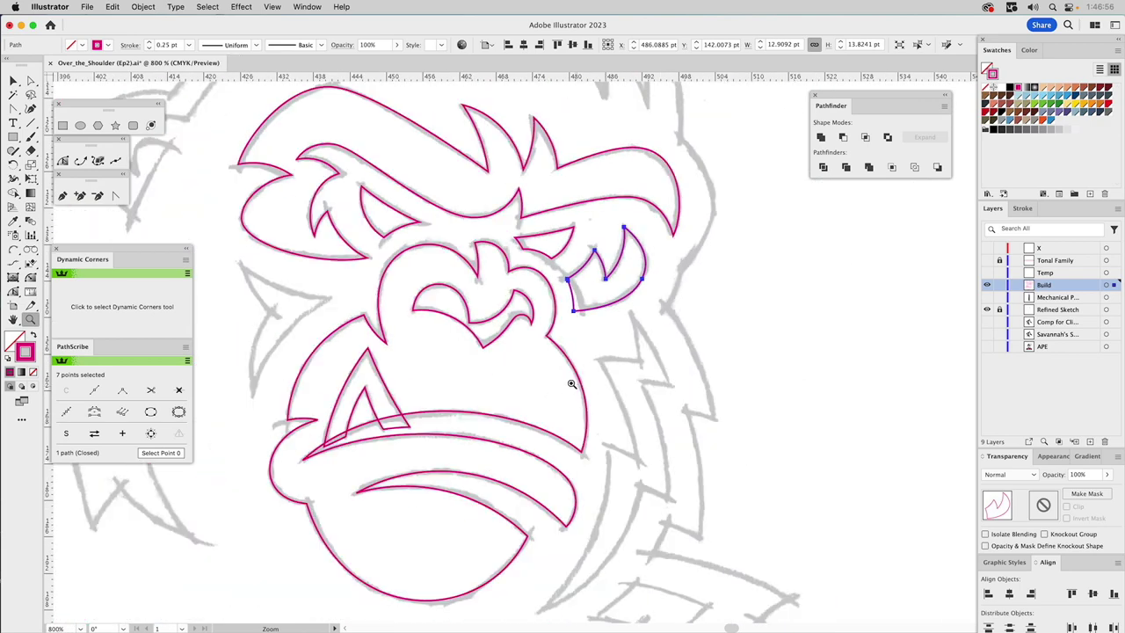
{"action": "left_click_drag", "start_coordinate": [422, 346], "coordinate": [541, 339]}
{"action": "key", "text": "v"}
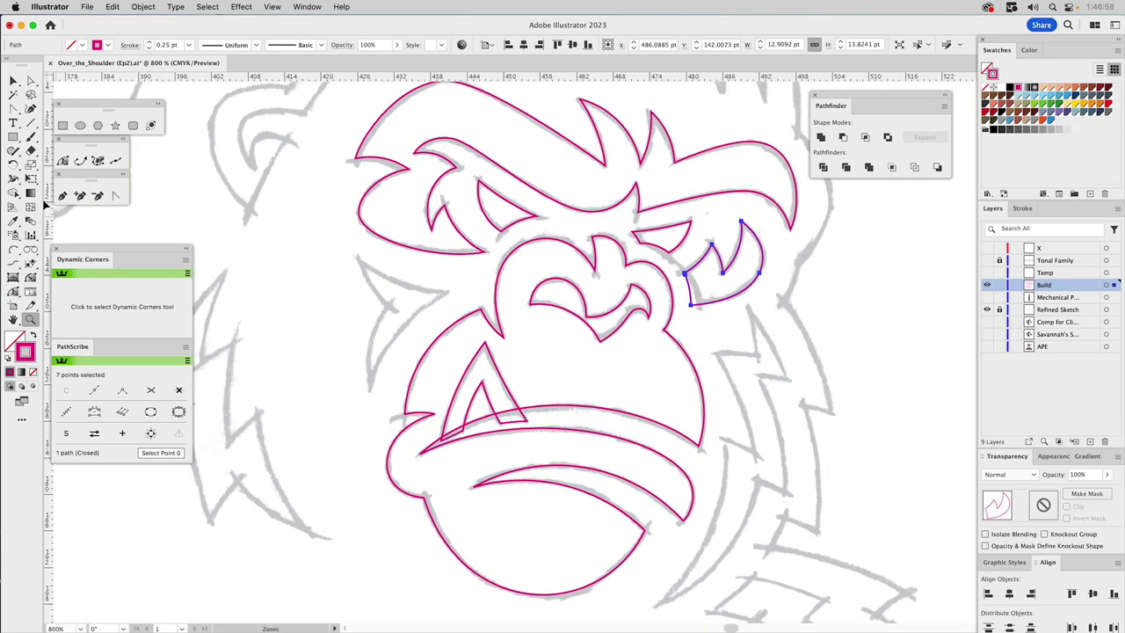
Draw two trial arcs by the left cheek and undo both
{"action": "left_click", "coordinate": [13, 250]}
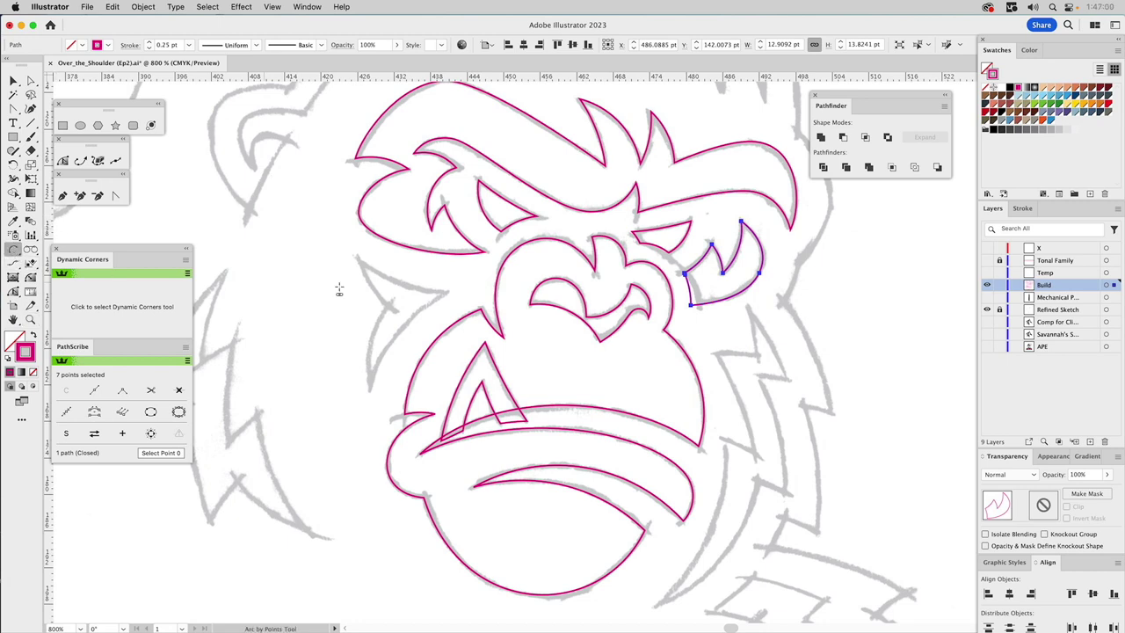
{"action": "mouse_move", "coordinate": [358, 261]}
{"action": "left_mouse_down"}
{"action": "mouse_move", "coordinate": [449, 288]}
{"action": "mouse_move", "coordinate": [437, 255]}
{"action": "mouse_move", "coordinate": [423, 281]}
{"action": "left_mouse_up"}
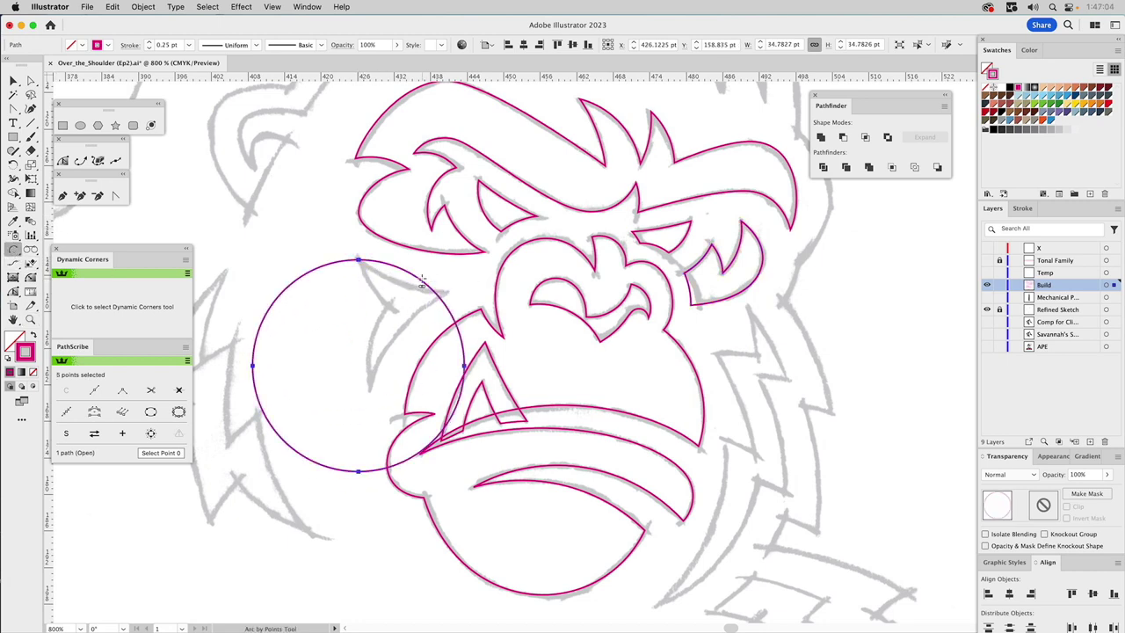
{"action": "key", "text": "super+z"}
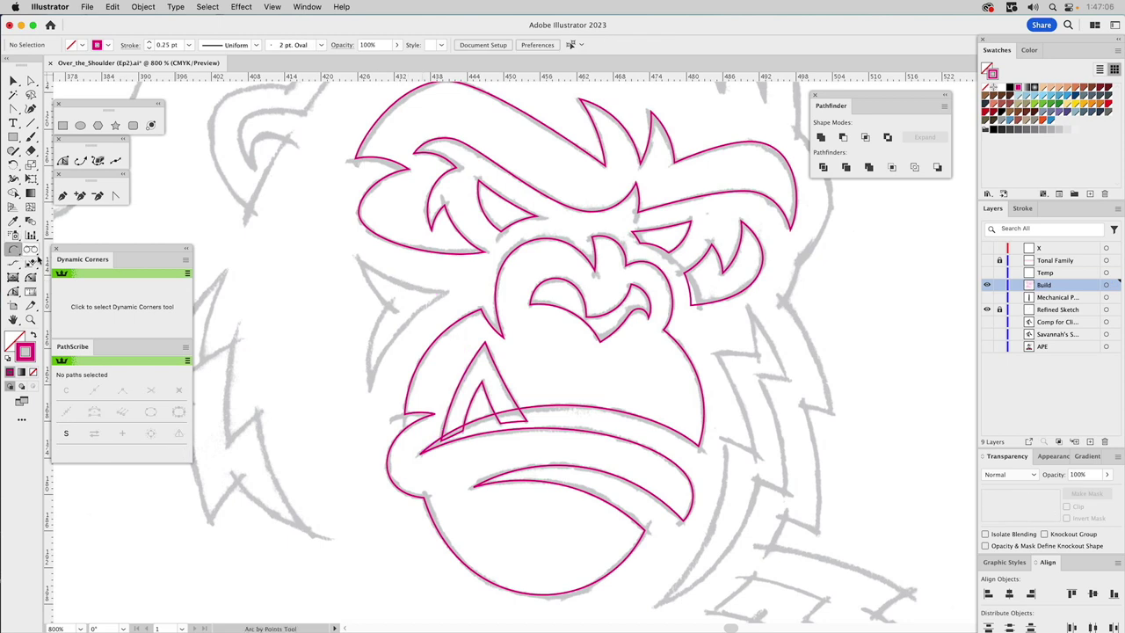
{"action": "mouse_move", "coordinate": [358, 261]}
{"action": "left_mouse_down"}
{"action": "mouse_move", "coordinate": [358, 279]}
{"action": "mouse_move", "coordinate": [374, 275]}
{"action": "left_mouse_up"}
{"action": "key", "text": "super+z"}
{"action": "left_click", "coordinate": [63, 195]}
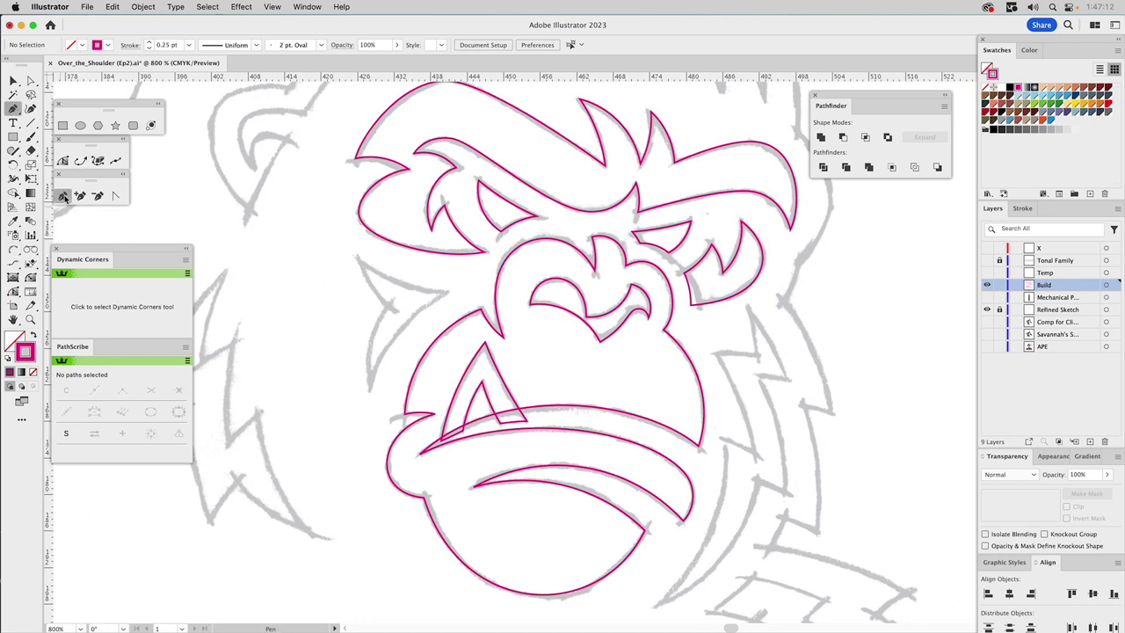
Pen a closed triangle outline for the left cheek fur tuft
{"action": "left_click", "coordinate": [355, 256]}
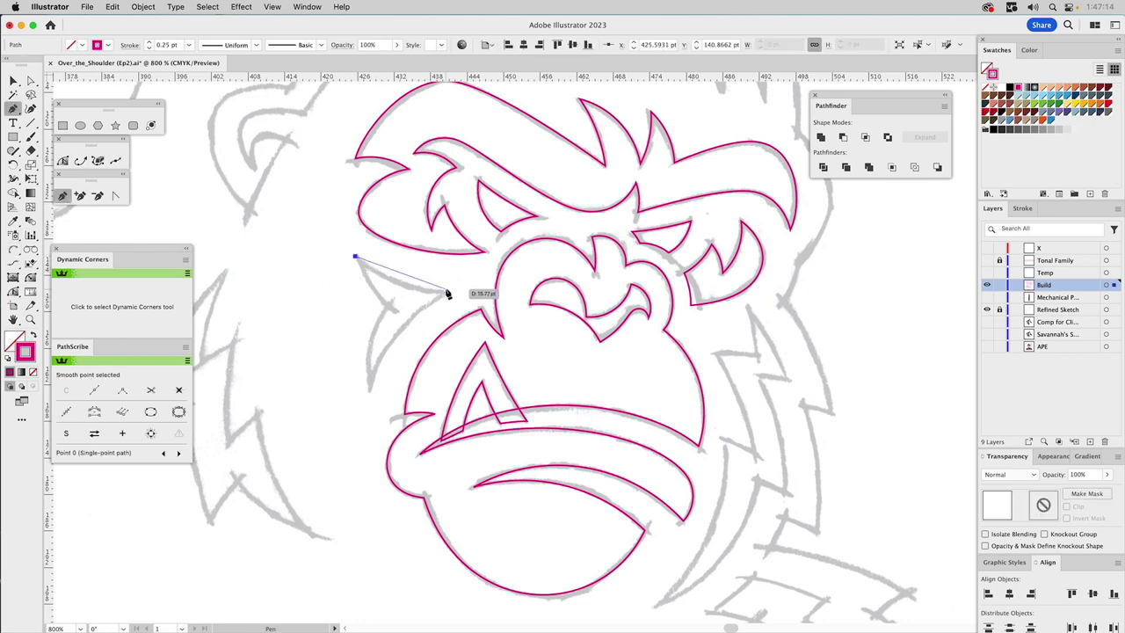
{"action": "left_click_drag", "start_coordinate": [449, 291], "coordinate": [441, 307]}
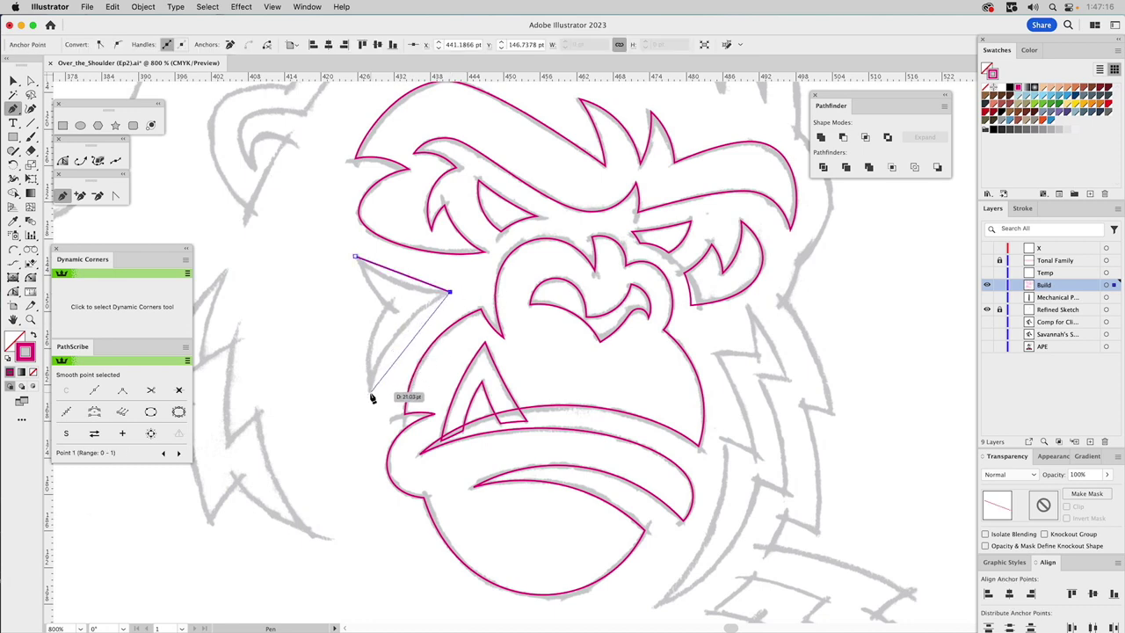
{"action": "left_click_drag", "start_coordinate": [367, 392], "coordinate": [387, 311]}
{"action": "left_click", "coordinate": [385, 306]}
{"action": "left_click", "coordinate": [355, 256]}
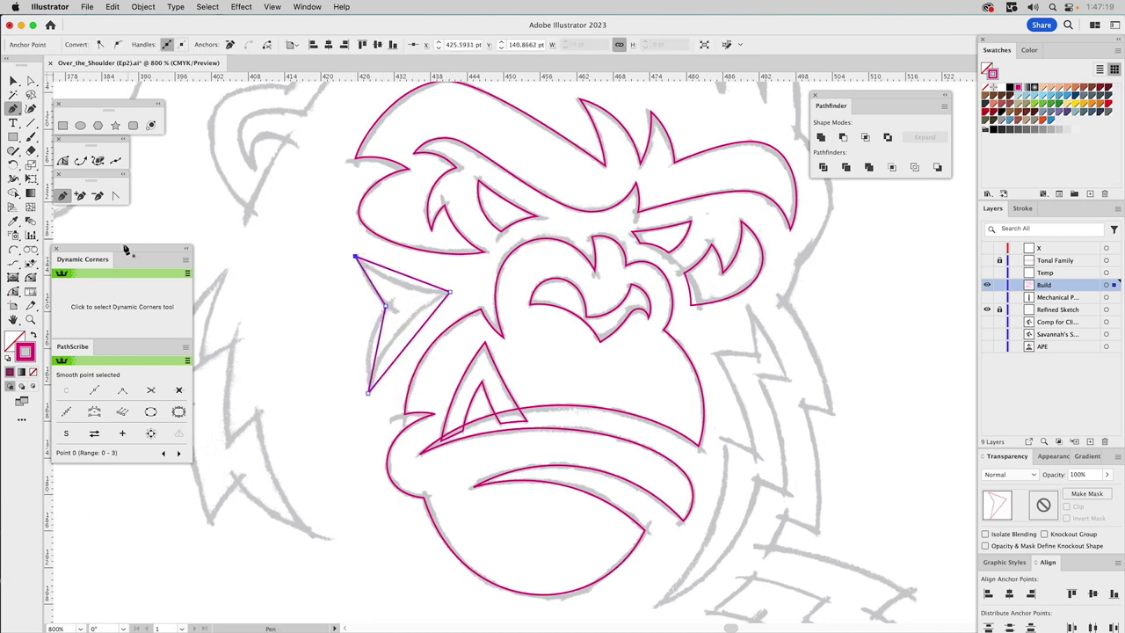
Bend the triangle's left edge outward into a curve with PathScribe
{"action": "left_click", "coordinate": [15, 293]}
{"action": "left_click", "coordinate": [373, 285]}
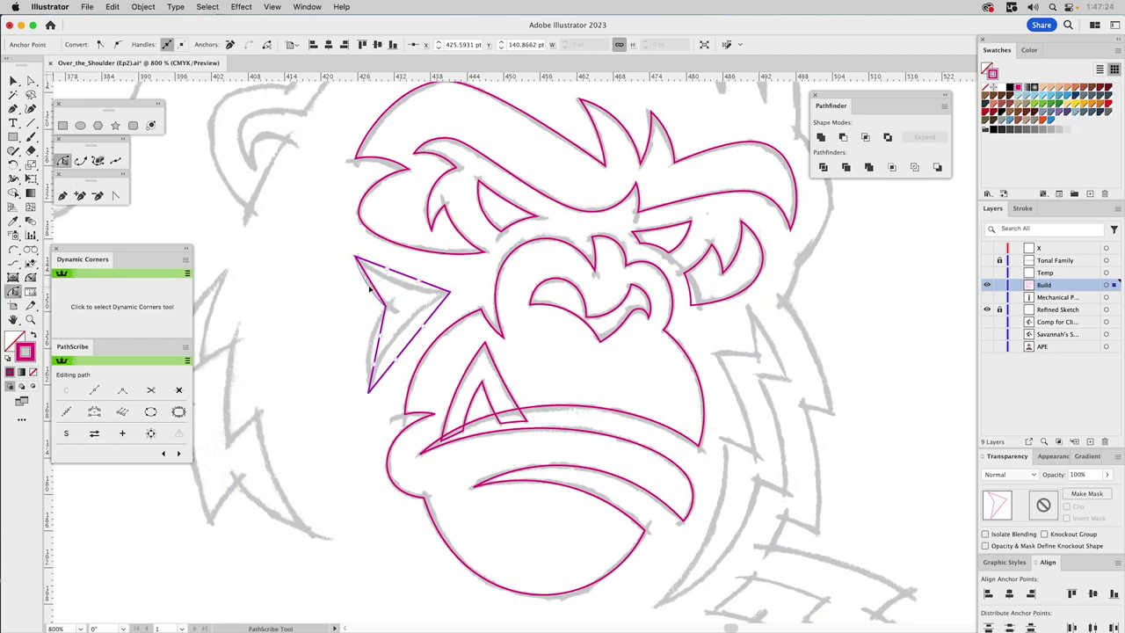
{"action": "left_click", "coordinate": [374, 286]}
{"action": "left_click", "coordinate": [358, 274]}
{"action": "left_click", "coordinate": [359, 278]}
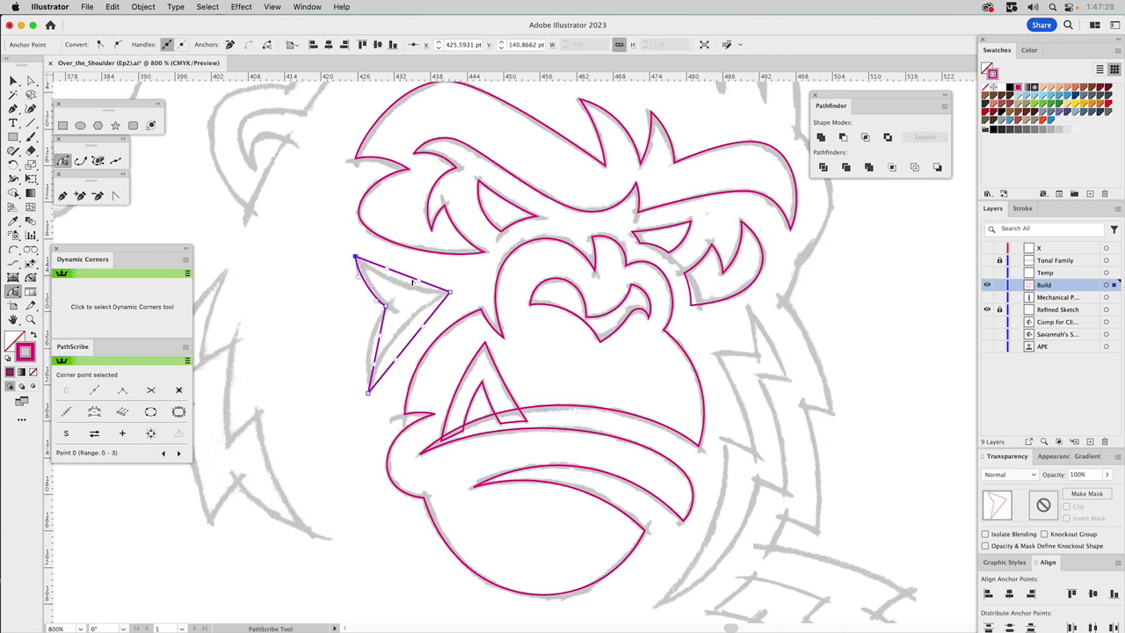
{"action": "left_click", "coordinate": [410, 278]}
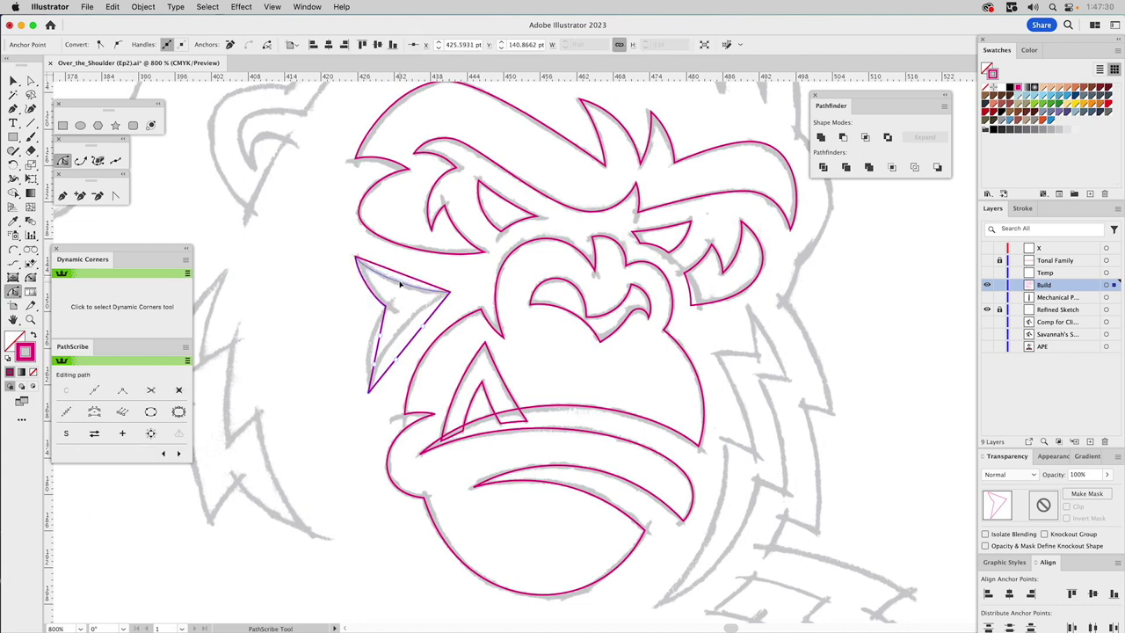
{"action": "left_click", "coordinate": [394, 319]}
{"action": "left_click_drag", "start_coordinate": [380, 345], "coordinate": [407, 335]}
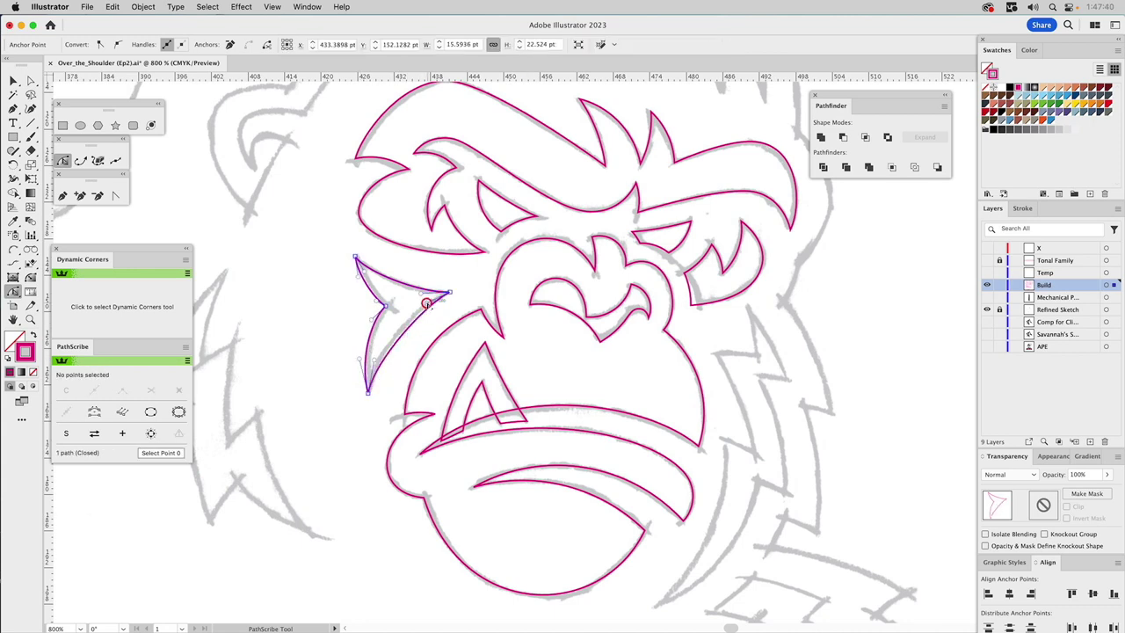
{"action": "left_click", "coordinate": [406, 310]}
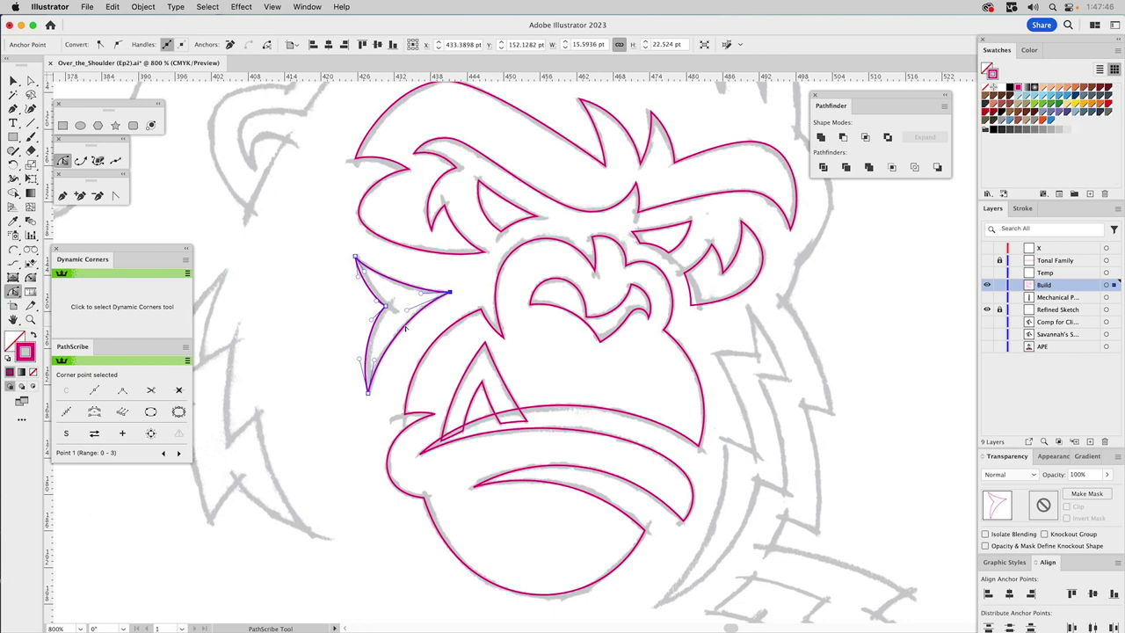
{"action": "scroll", "coordinate": [676, 353], "scroll_direction": "down", "scroll_amount": 3}
{"action": "scroll", "coordinate": [676, 353], "scroll_direction": "right", "scroll_amount": 4}
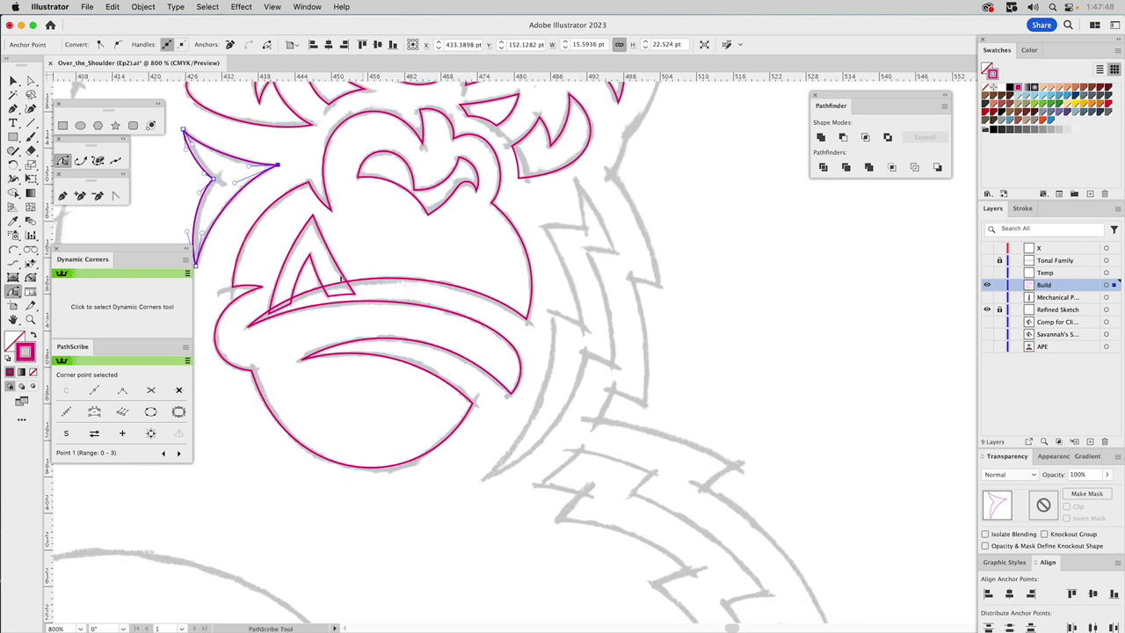
Begin the fur outline with Arc by Points segments down the right side of the face
{"action": "left_click", "coordinate": [14, 250]}
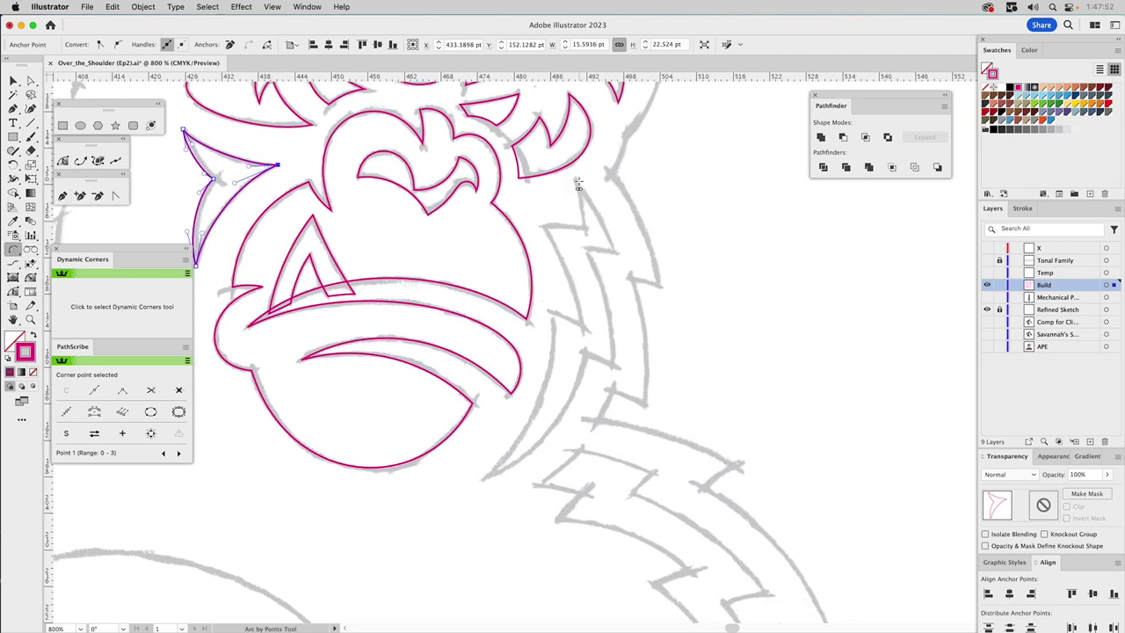
{"action": "left_click_drag", "start_coordinate": [576, 182], "coordinate": [615, 252]}
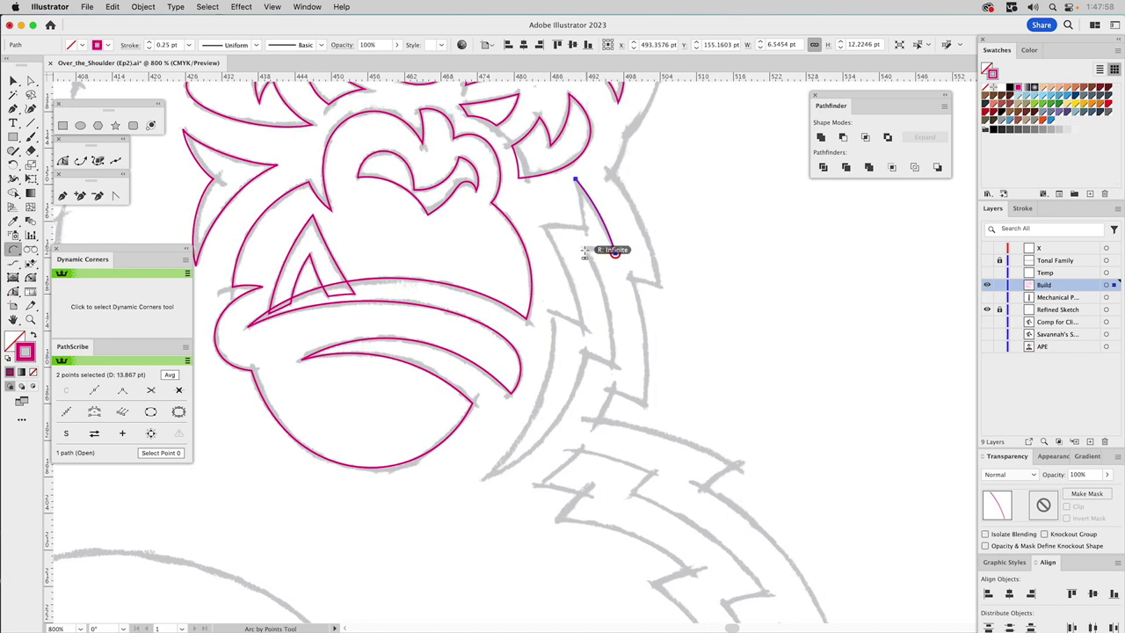
{"action": "left_click_drag", "start_coordinate": [586, 252], "coordinate": [588, 250]}
{"action": "left_click_drag", "start_coordinate": [614, 365], "coordinate": [611, 328]}
{"action": "left_click", "coordinate": [614, 367]}
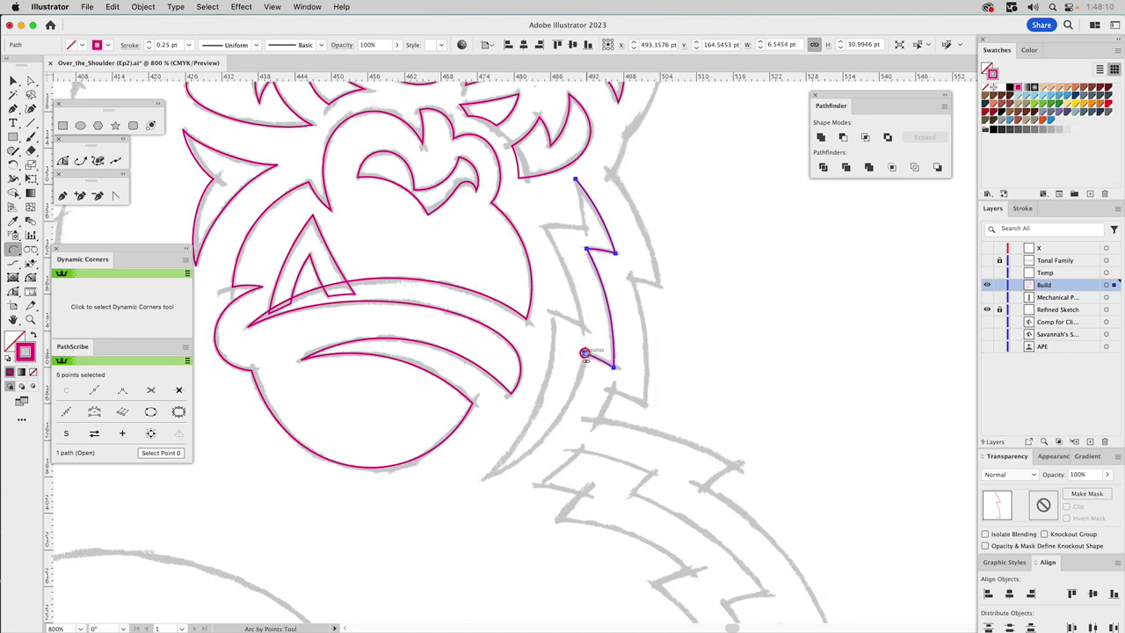
{"action": "left_click", "coordinate": [584, 353]}
{"action": "left_click", "coordinate": [490, 479]}
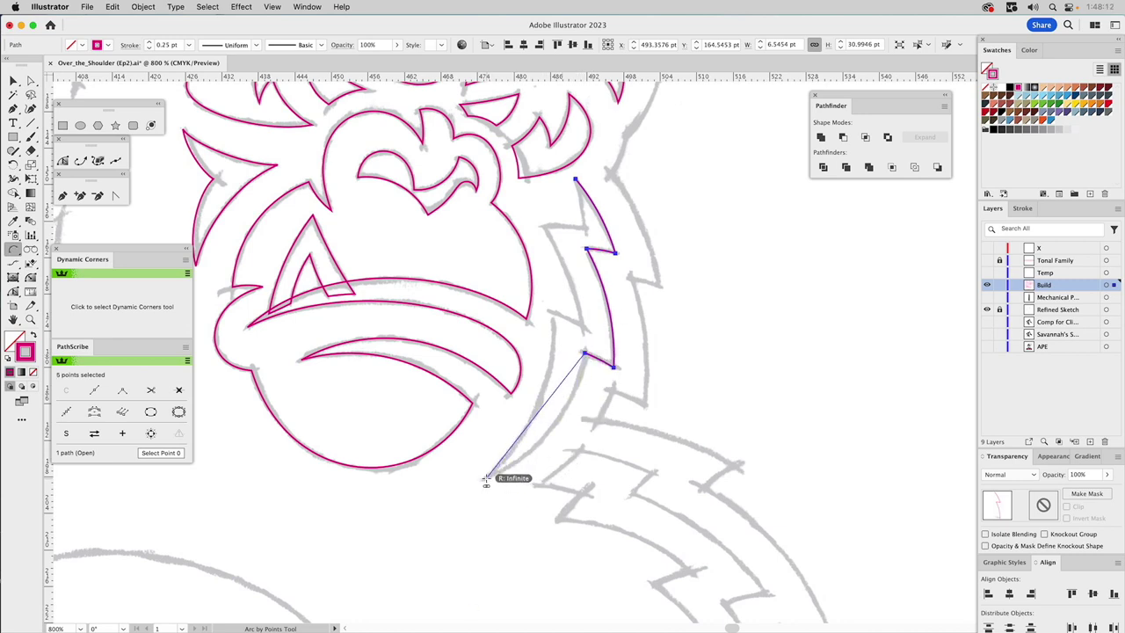
{"action": "left_click", "coordinate": [512, 468]}
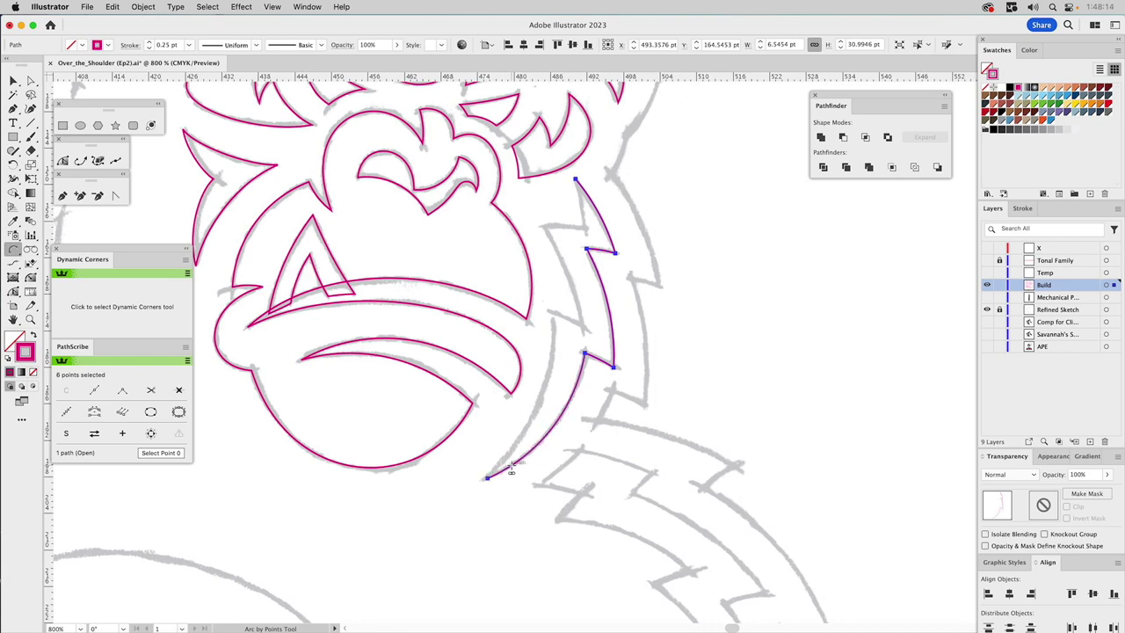
Trace the remaining spikes and notches, close the outline at its top anchor, and deselect
{"action": "left_click", "coordinate": [551, 312]}
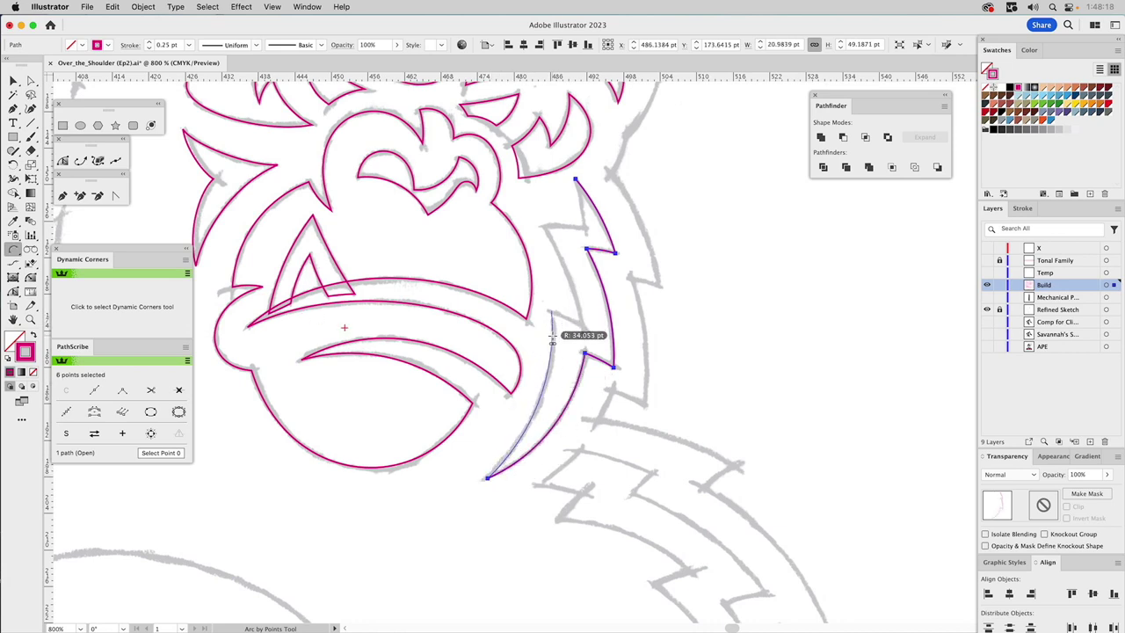
{"action": "left_click", "coordinate": [556, 326]}
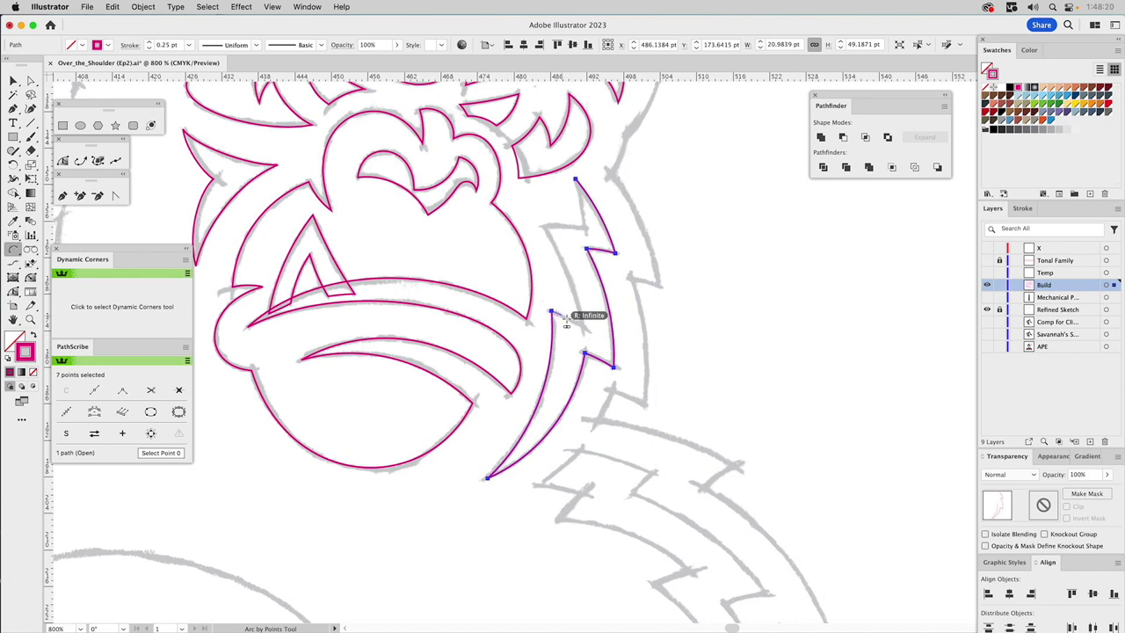
{"action": "left_click", "coordinate": [582, 325]}
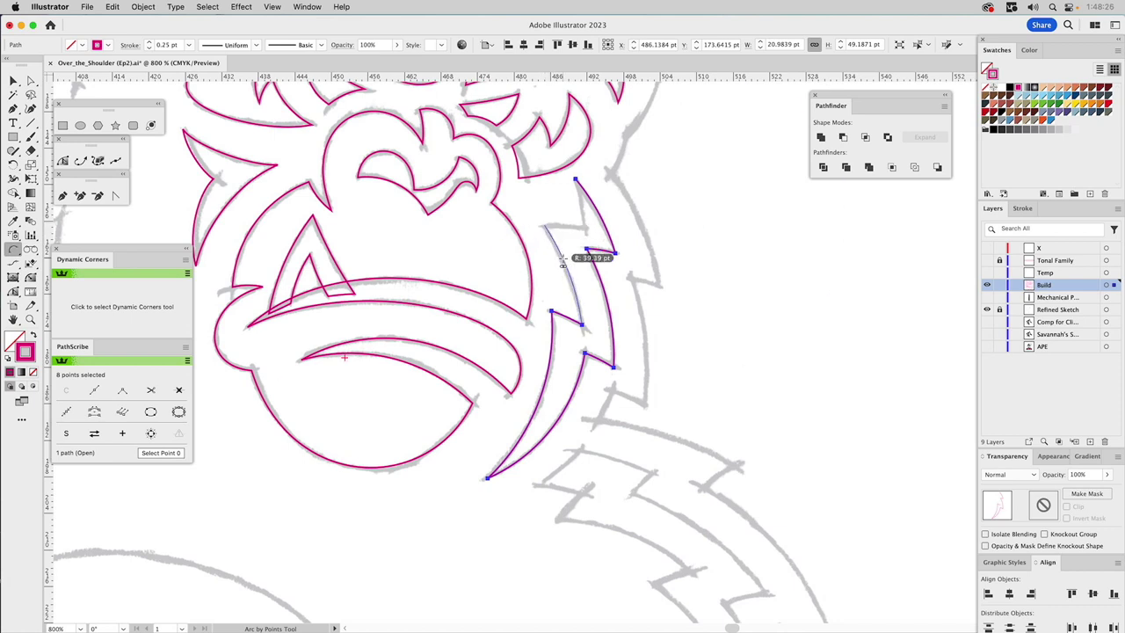
{"action": "left_click", "coordinate": [545, 226]}
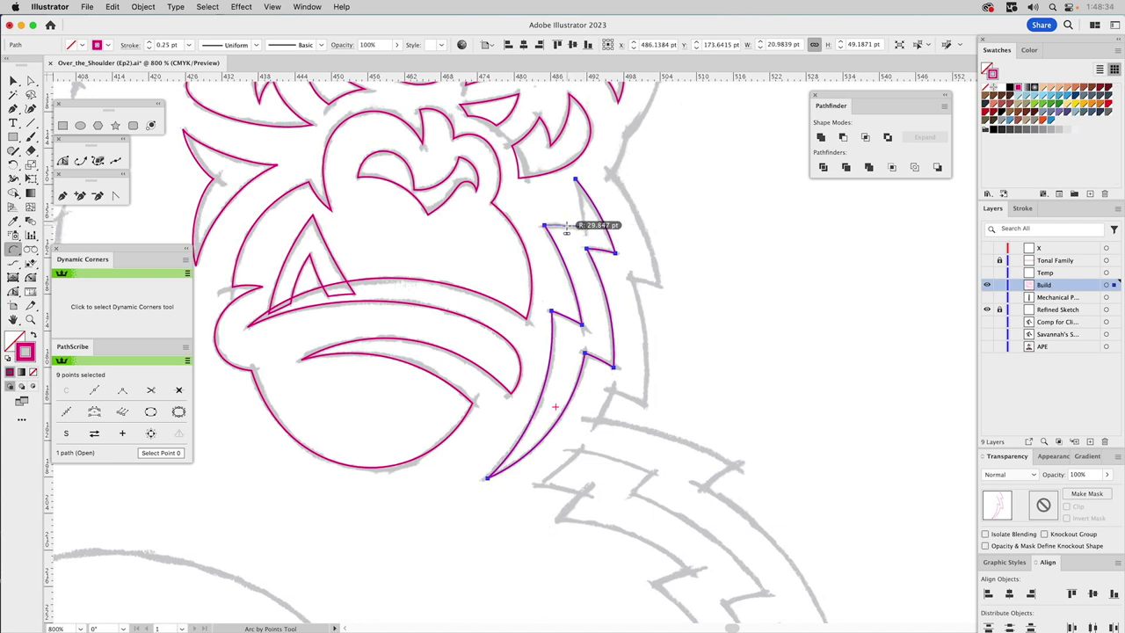
{"action": "left_click", "coordinate": [582, 226]}
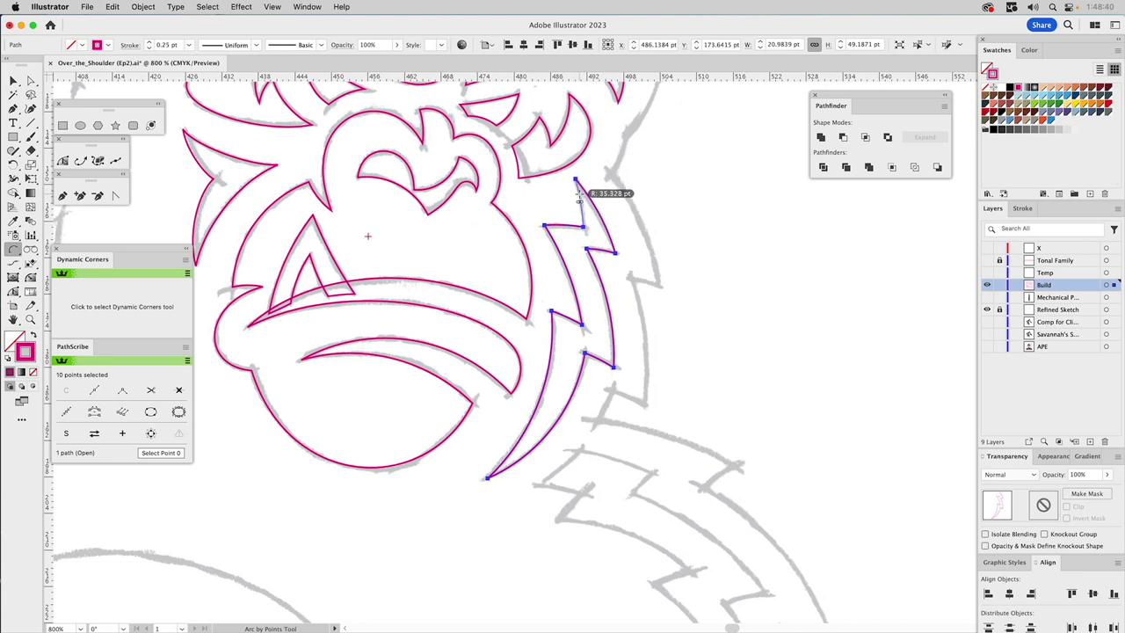
{"action": "left_click", "coordinate": [577, 182]}
{"action": "key", "text": "v"}
{"action": "left_click", "coordinate": [651, 204]}
{"action": "key", "text": "shift+a"}
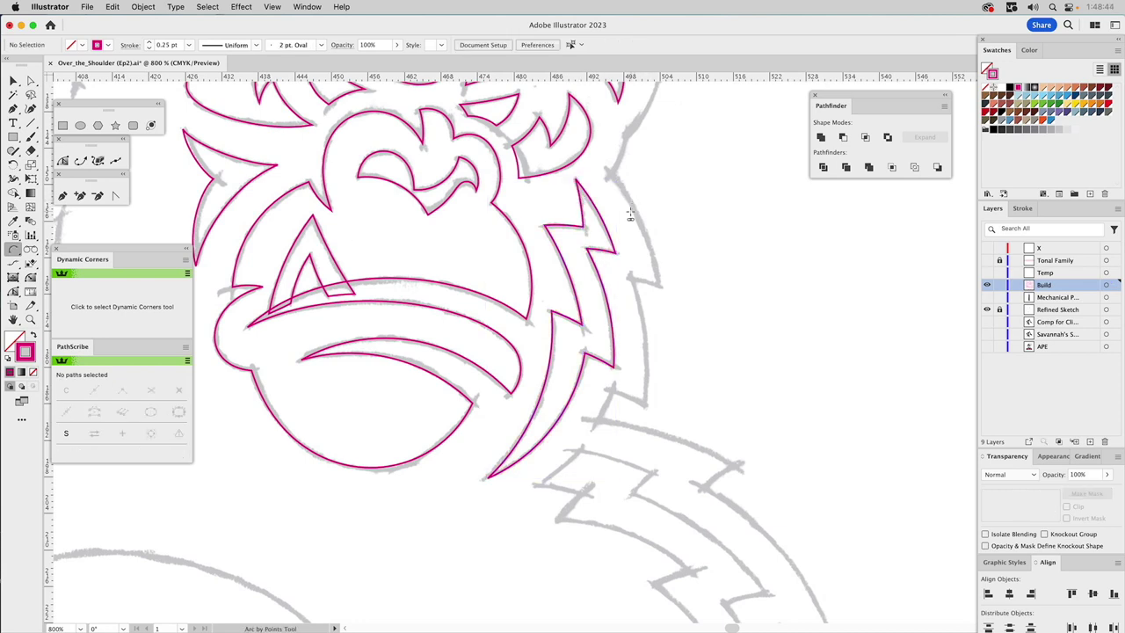
Zoom out, recentre, and marquee-zoom to about 591% on the head and upper-left brow
{"action": "key", "text": "z"}
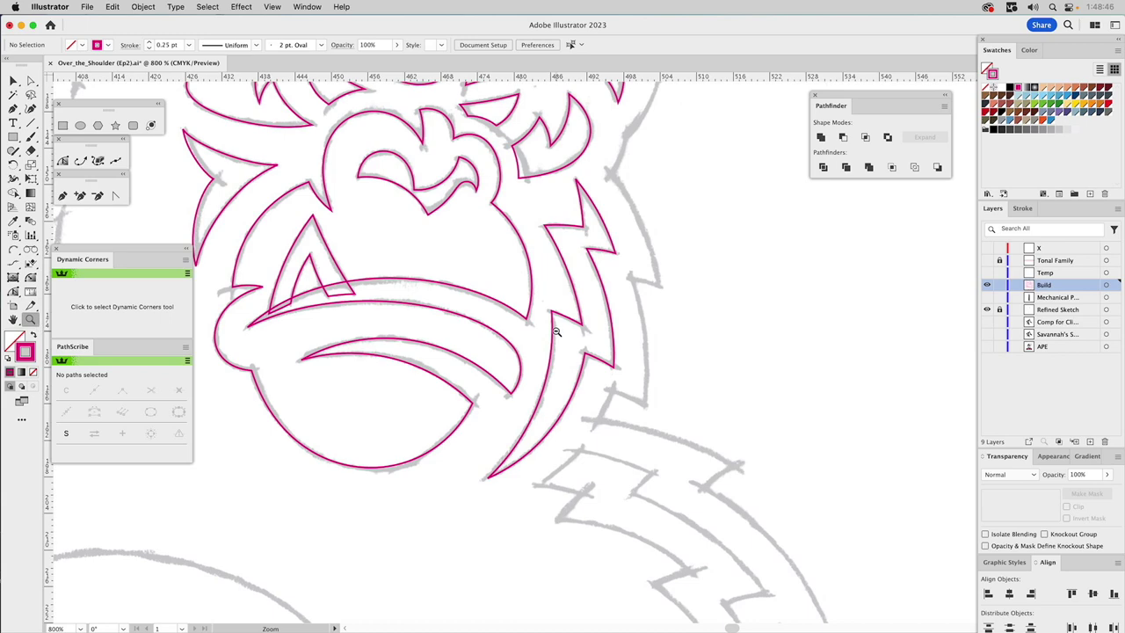
{"action": "left_click", "coordinate": [558, 331], "text": "alt"}
{"action": "left_click", "coordinate": [557, 331], "text": "alt"}
{"action": "left_click_drag", "start_coordinate": [638, 311], "coordinate": [705, 384]}
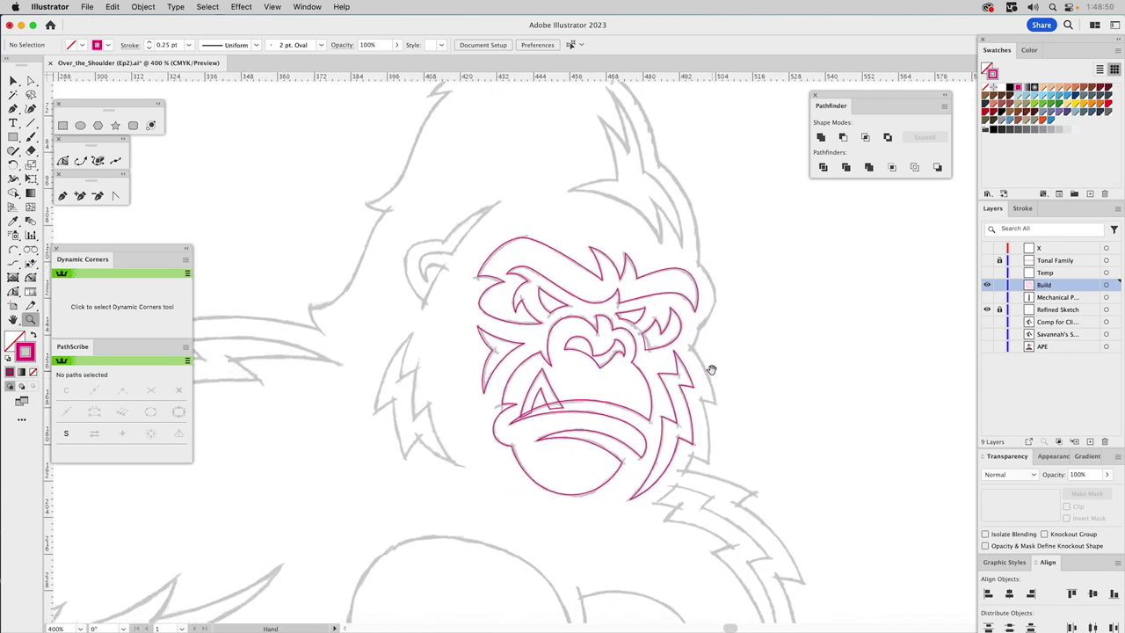
{"action": "left_click_drag", "start_coordinate": [318, 169], "coordinate": [777, 542]}
{"action": "left_click_drag", "start_coordinate": [348, 105], "coordinate": [375, 136]}
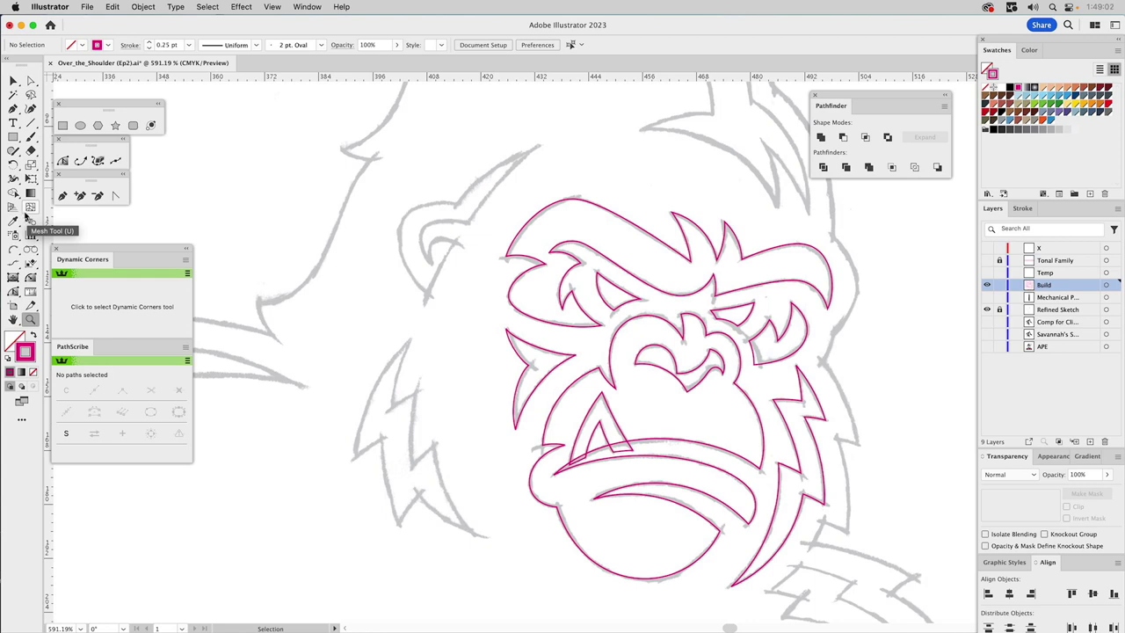
{"action": "left_click", "coordinate": [13, 249]}
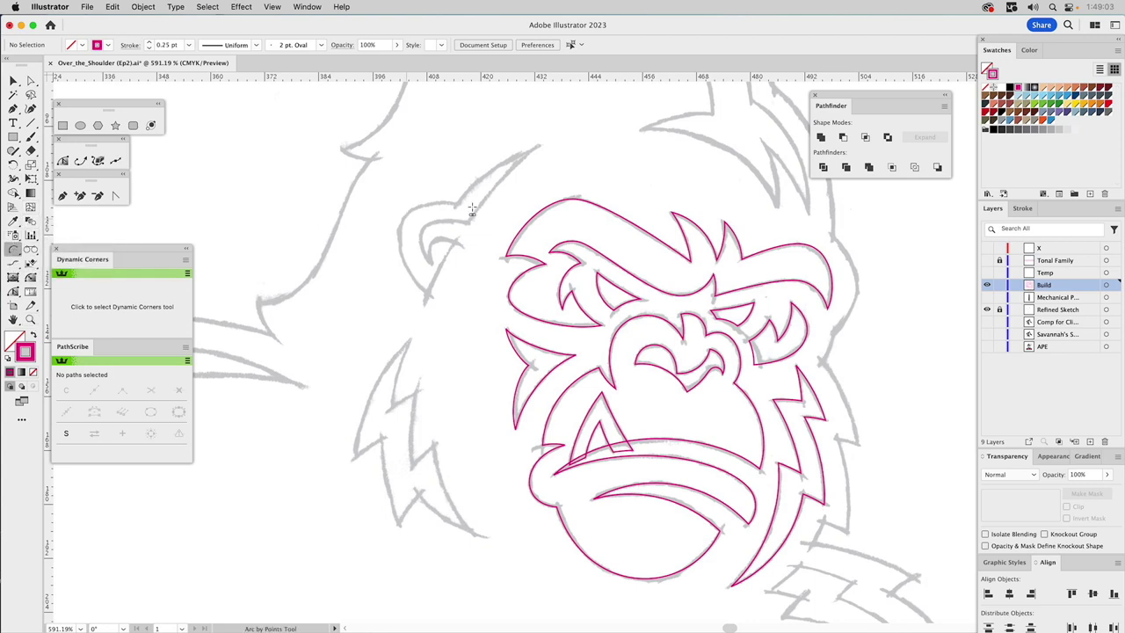
Draw a closed slanted strip above the upper-left brow using an arc and Pen corners
{"action": "left_click", "coordinate": [545, 142]}
{"action": "left_click", "coordinate": [422, 312]}
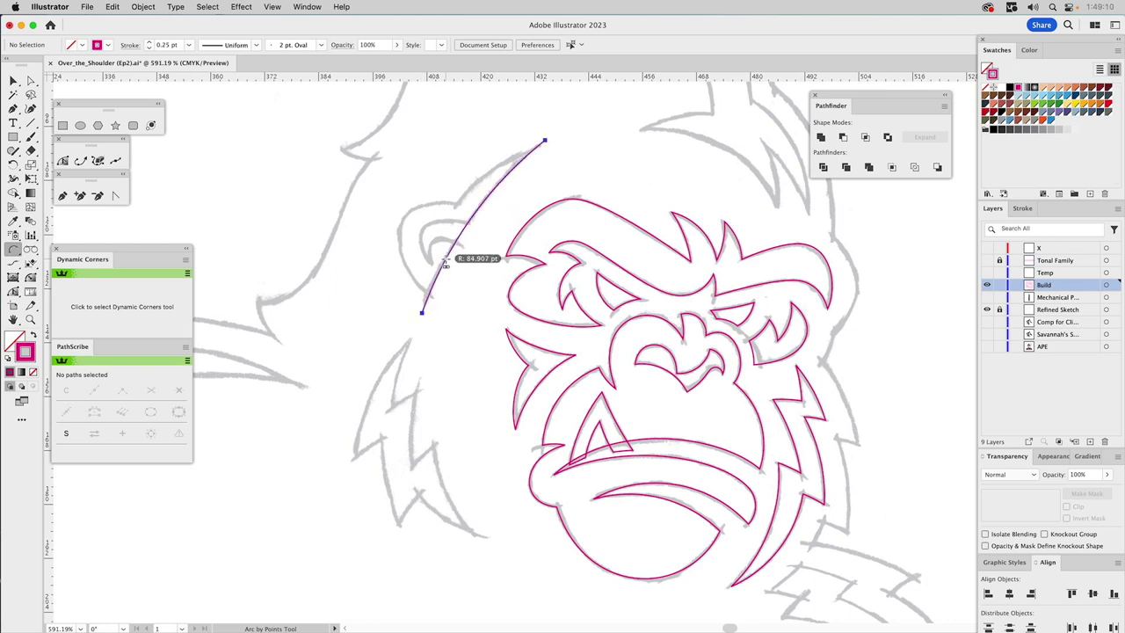
{"action": "left_click", "coordinate": [446, 261]}
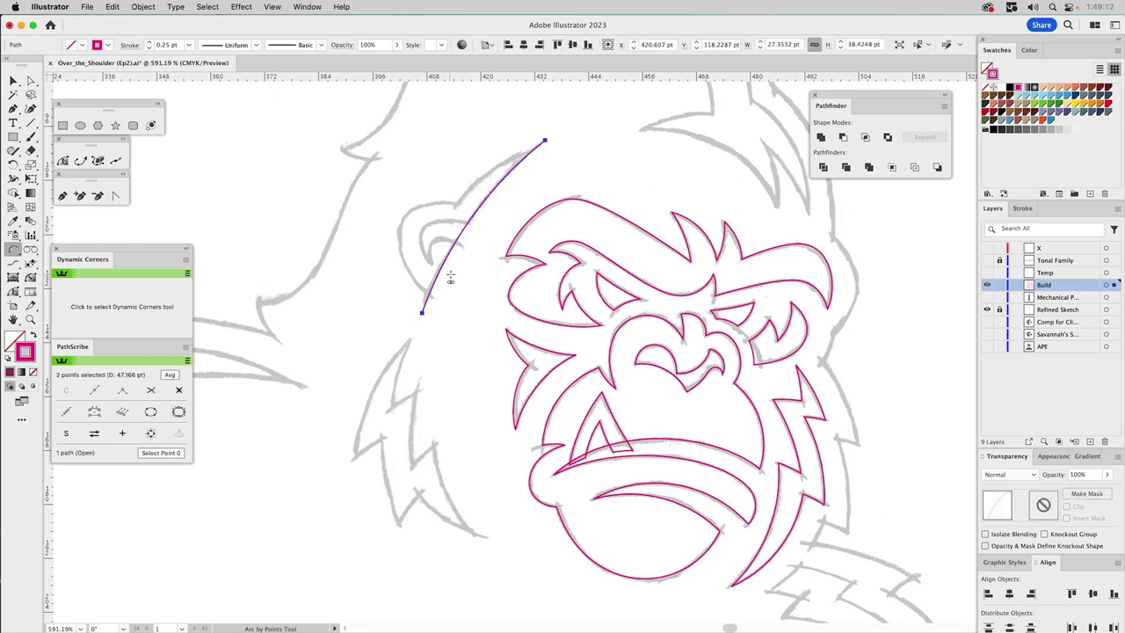
{"action": "key", "text": "p"}
{"action": "left_click", "coordinate": [457, 323]}
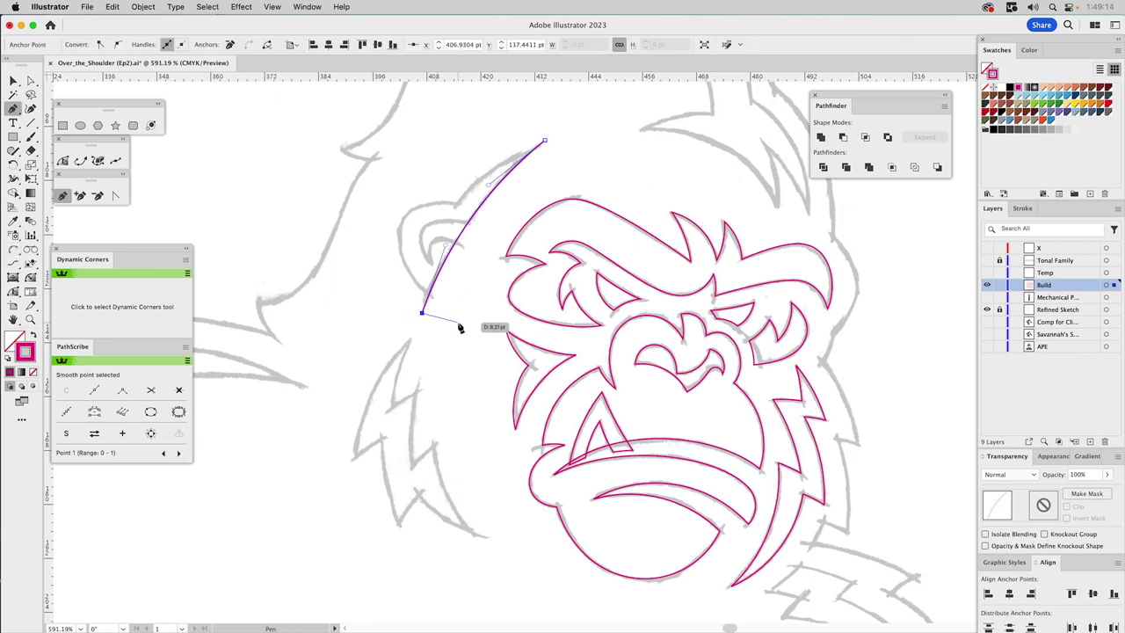
{"action": "left_click", "coordinate": [565, 152]}
{"action": "left_click", "coordinate": [545, 141]}
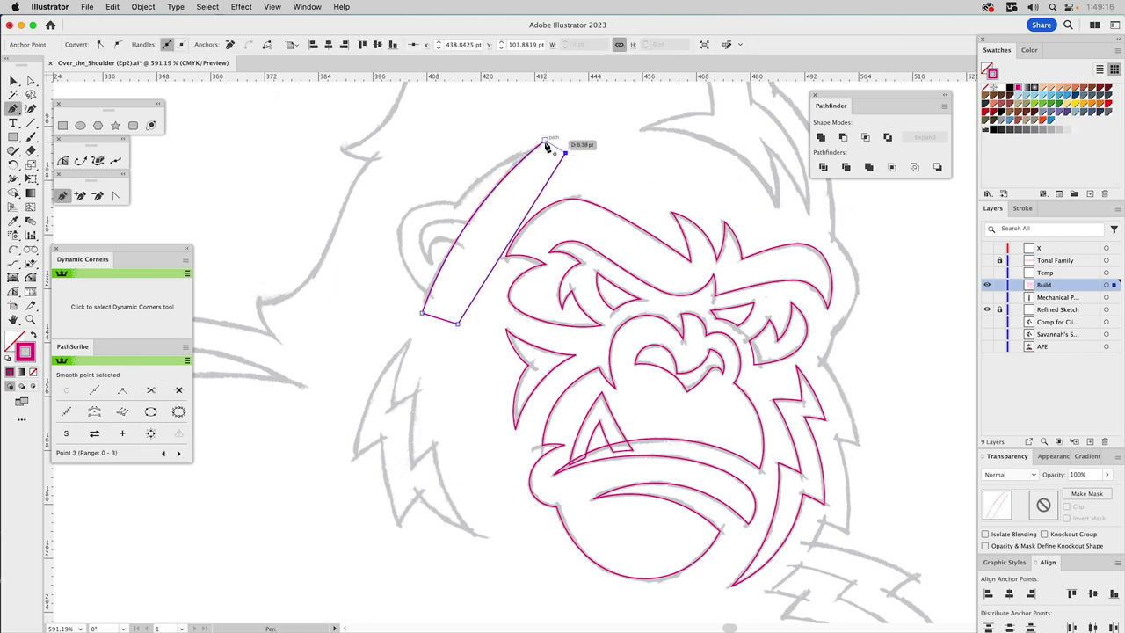
{"action": "left_click", "coordinate": [520, 135], "text": "super"}
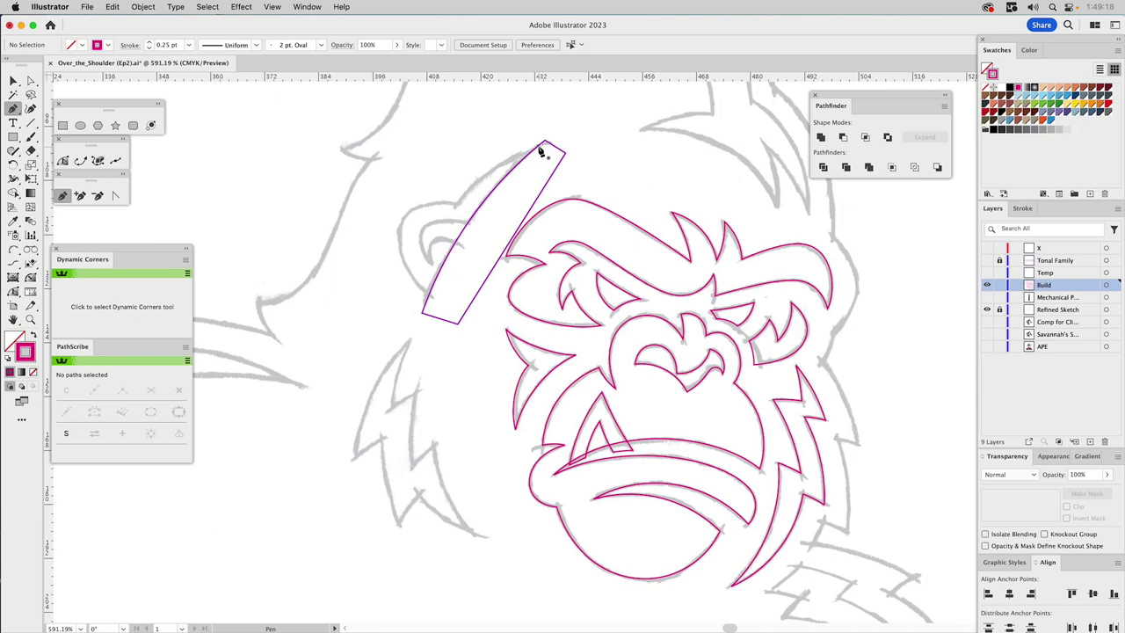
Pen a closed hook-shaped fur tuft outline over the upper-left of the head
{"action": "left_click", "coordinate": [537, 146]}
{"action": "left_click", "coordinate": [456, 204]}
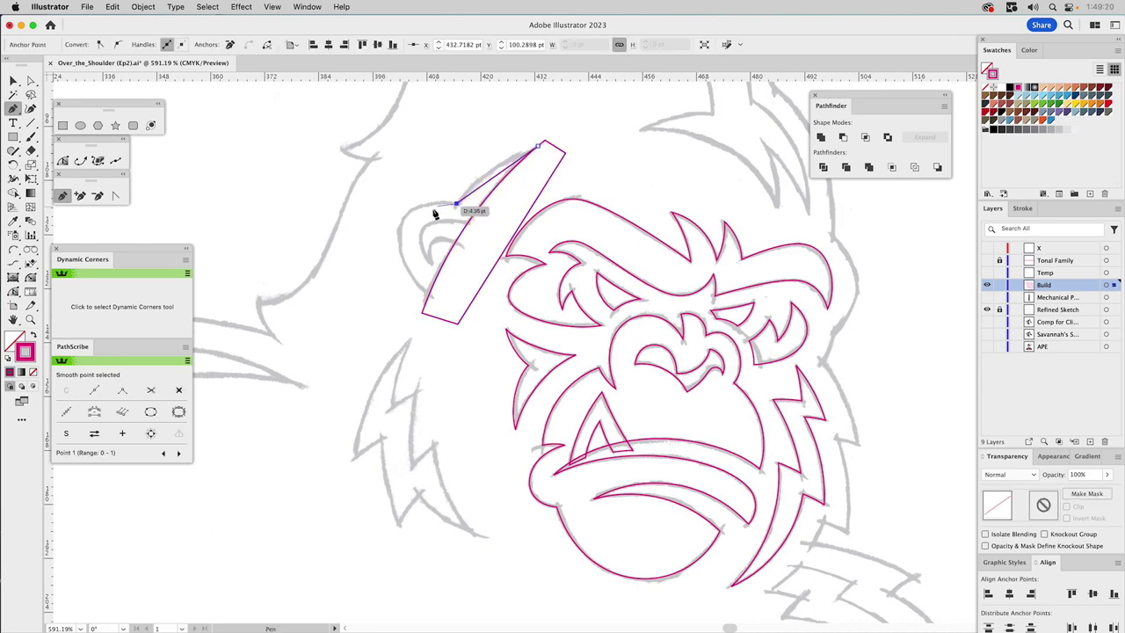
{"action": "left_click", "coordinate": [430, 300]}
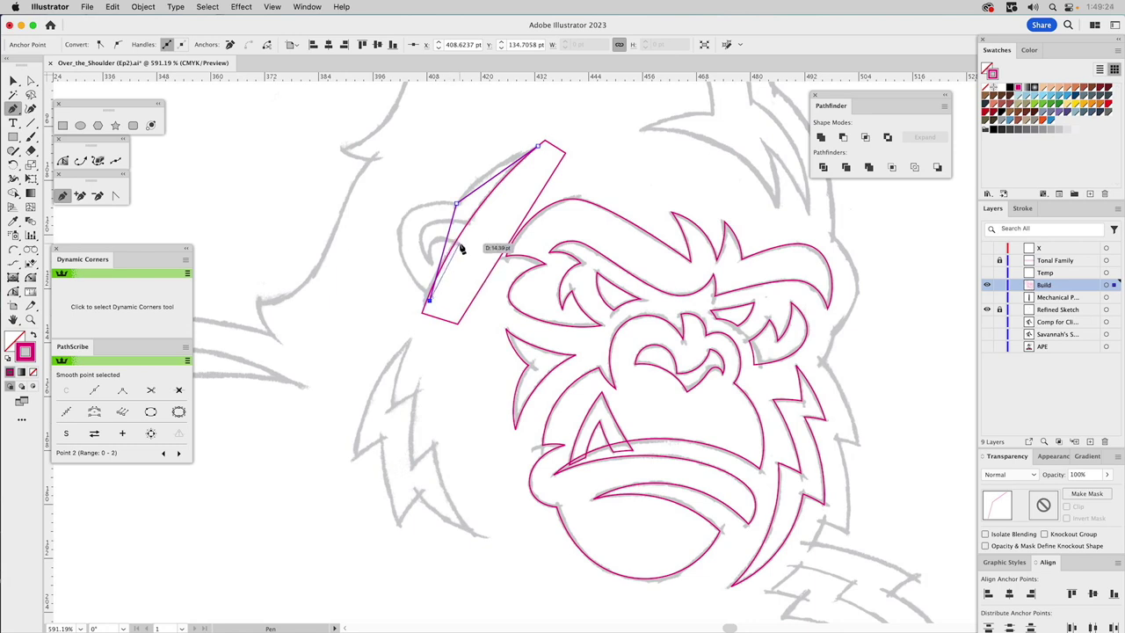
{"action": "left_click", "coordinate": [460, 243]}
{"action": "left_click", "coordinate": [430, 261]}
{"action": "left_click", "coordinate": [473, 225]}
{"action": "left_click", "coordinate": [545, 156]}
{"action": "left_click_drag", "start_coordinate": [543, 152], "coordinate": [540, 148]}
Curve the tuft's outer and inner edges with the Anchor Point tool
{"action": "left_click", "coordinate": [117, 196]}
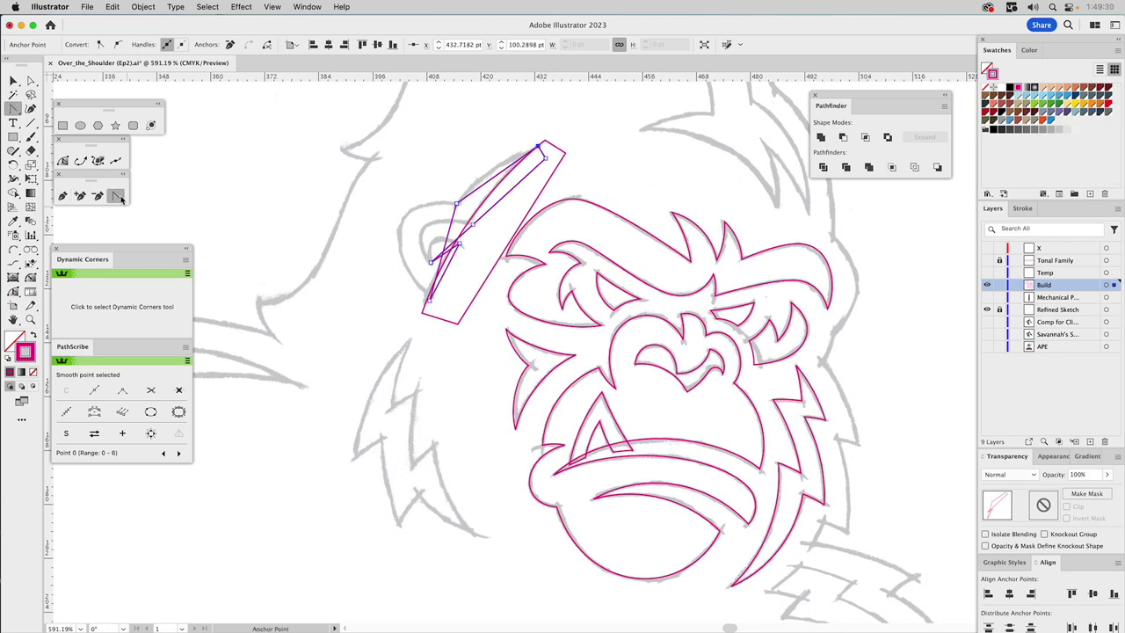
{"action": "key", "text": "z"}
{"action": "left_click_drag", "start_coordinate": [313, 113], "coordinate": [665, 442]}
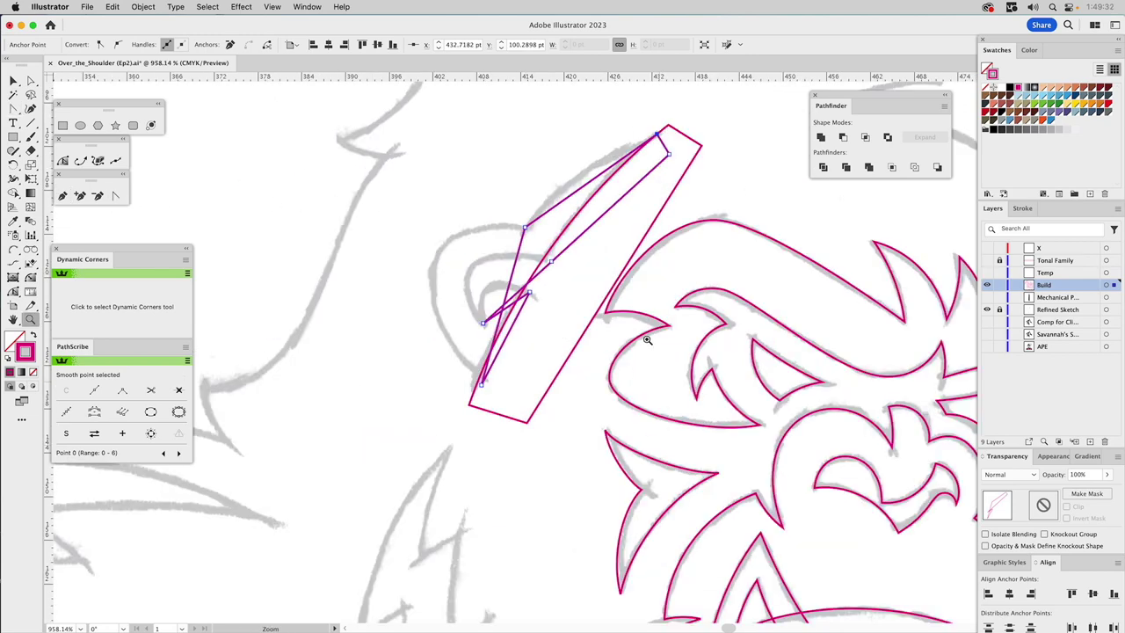
{"action": "left_click", "coordinate": [119, 196]}
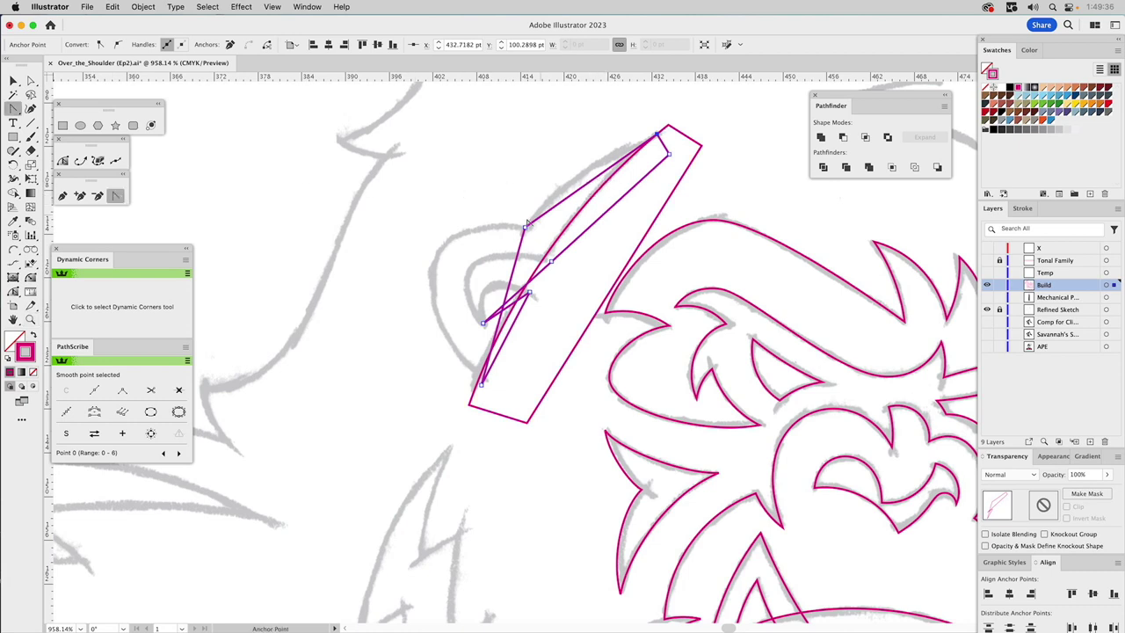
{"action": "left_click_drag", "start_coordinate": [596, 184], "coordinate": [584, 175]}
{"action": "left_click_drag", "start_coordinate": [522, 249], "coordinate": [394, 294]}
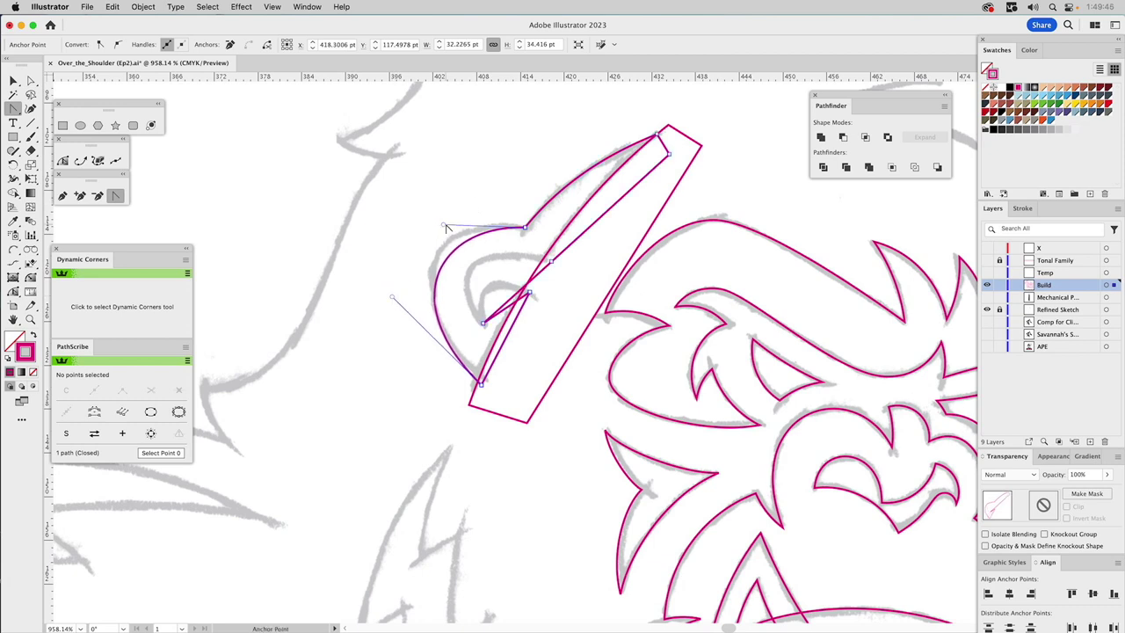
{"action": "left_click_drag", "start_coordinate": [443, 224], "coordinate": [428, 208]}
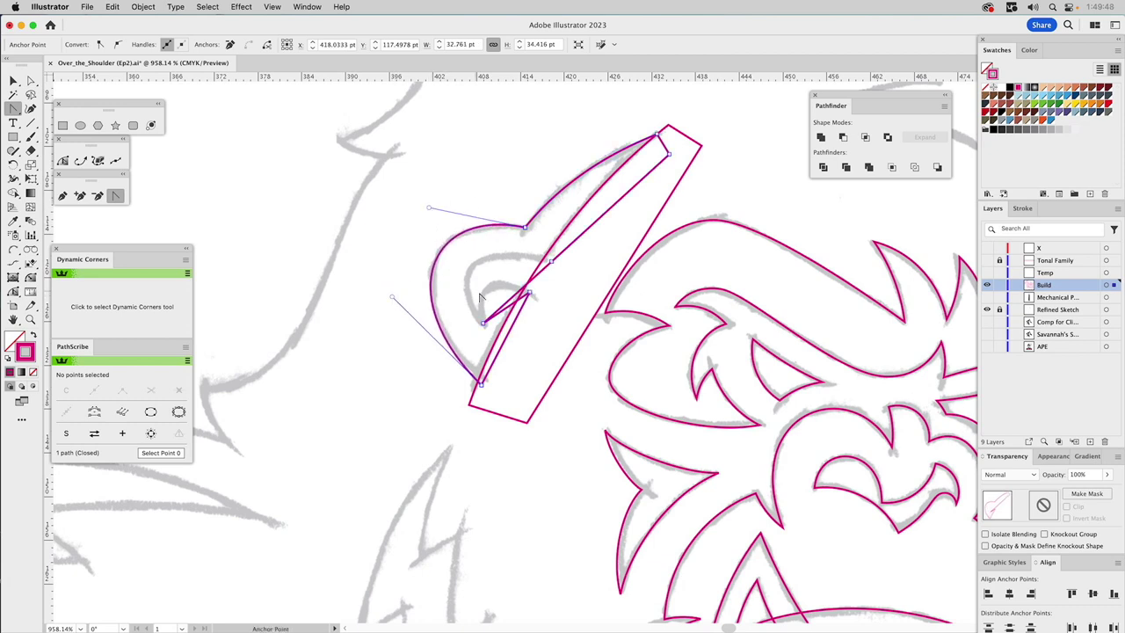
{"action": "left_click_drag", "start_coordinate": [512, 300], "coordinate": [441, 271]}
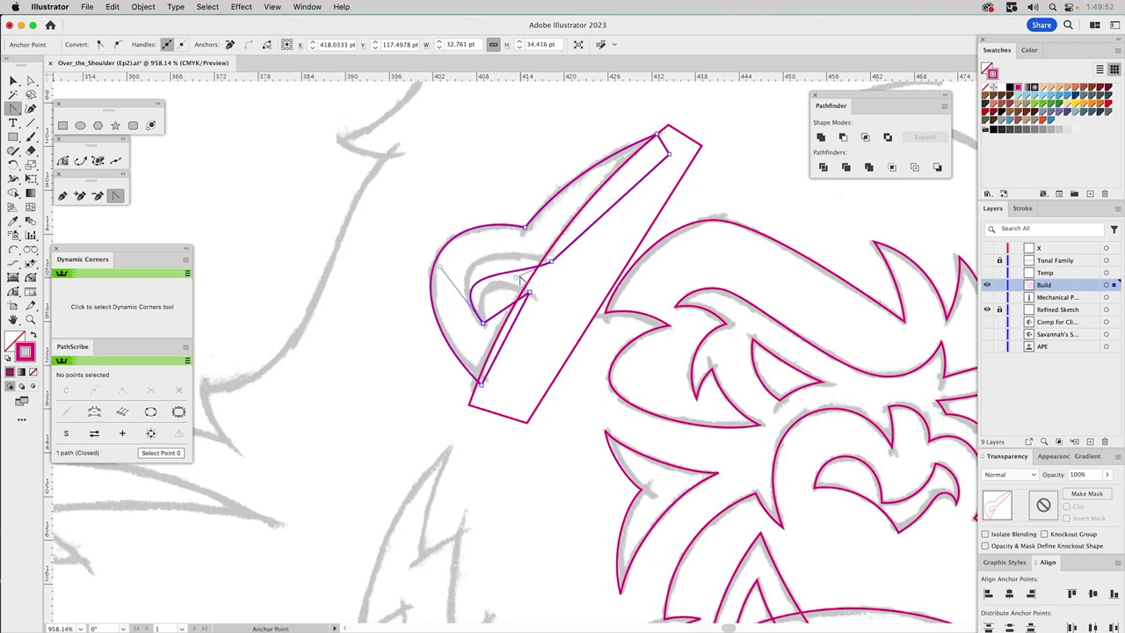
{"action": "left_click_drag", "start_coordinate": [517, 279], "coordinate": [489, 244]}
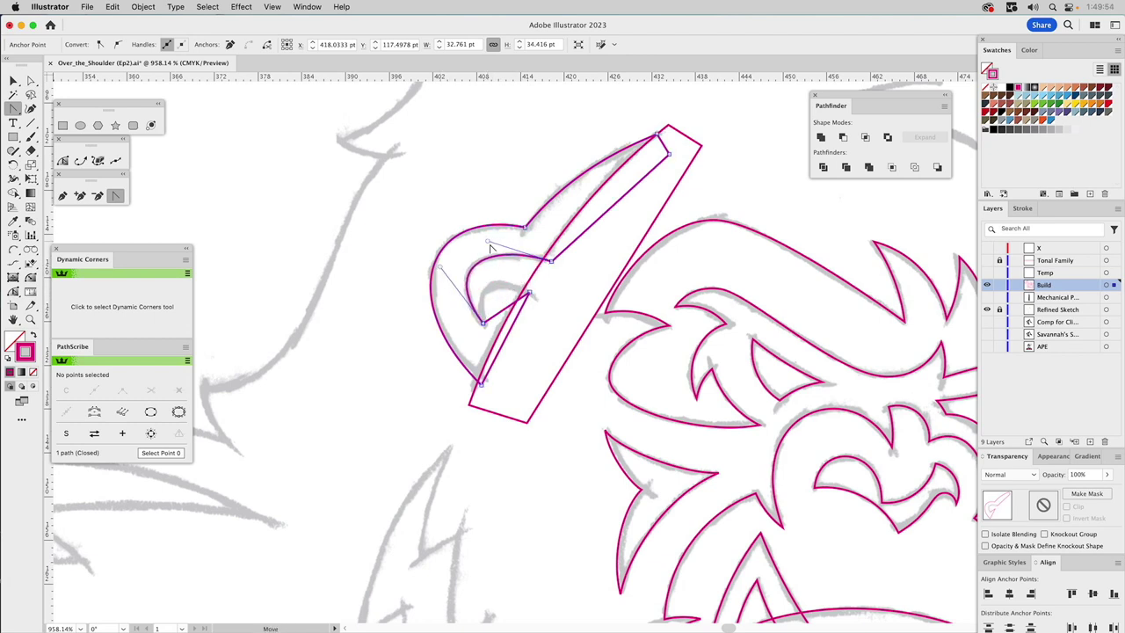
{"action": "left_click_drag", "start_coordinate": [506, 315], "coordinate": [507, 281]}
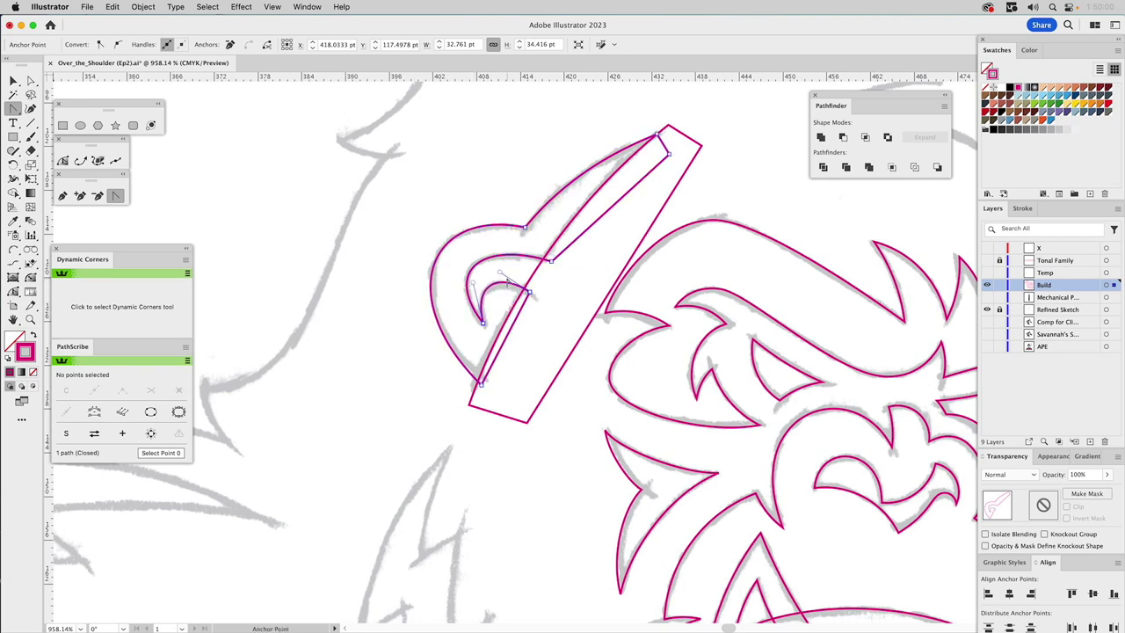
Refine the outer curve near the tuft's tip, then select the slanted strip
{"action": "key", "text": "a"}
{"action": "left_click", "coordinate": [481, 382]}
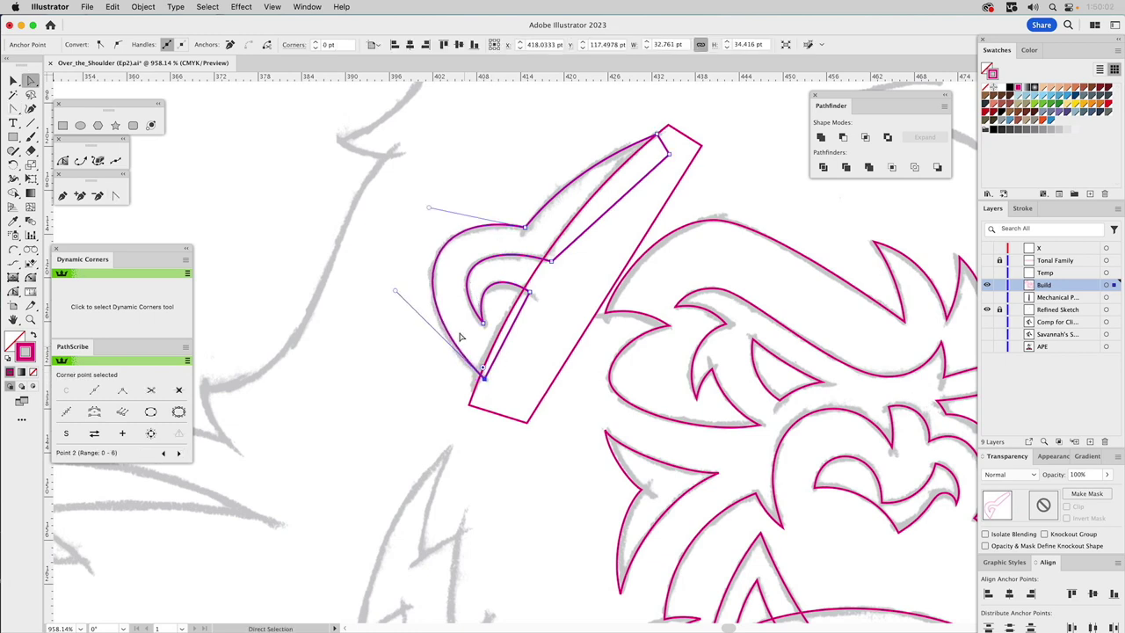
{"action": "left_click_drag", "start_coordinate": [395, 294], "coordinate": [390, 301]}
{"action": "left_click_drag", "start_coordinate": [507, 196], "coordinate": [570, 133]}
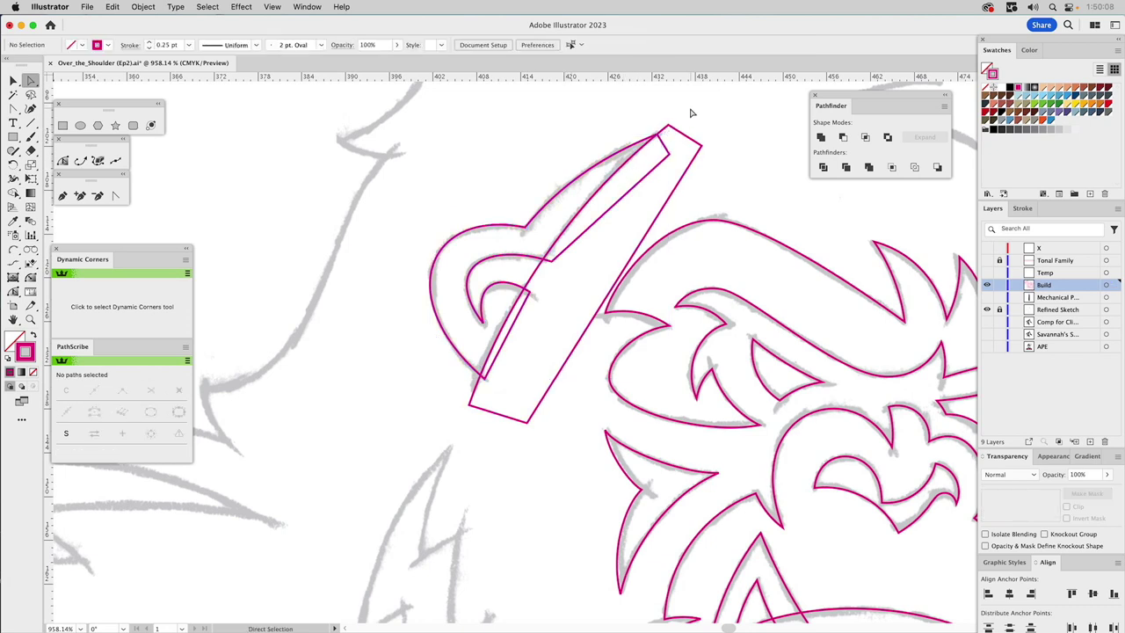
{"action": "key", "text": "v"}
{"action": "left_click", "coordinate": [700, 144]}
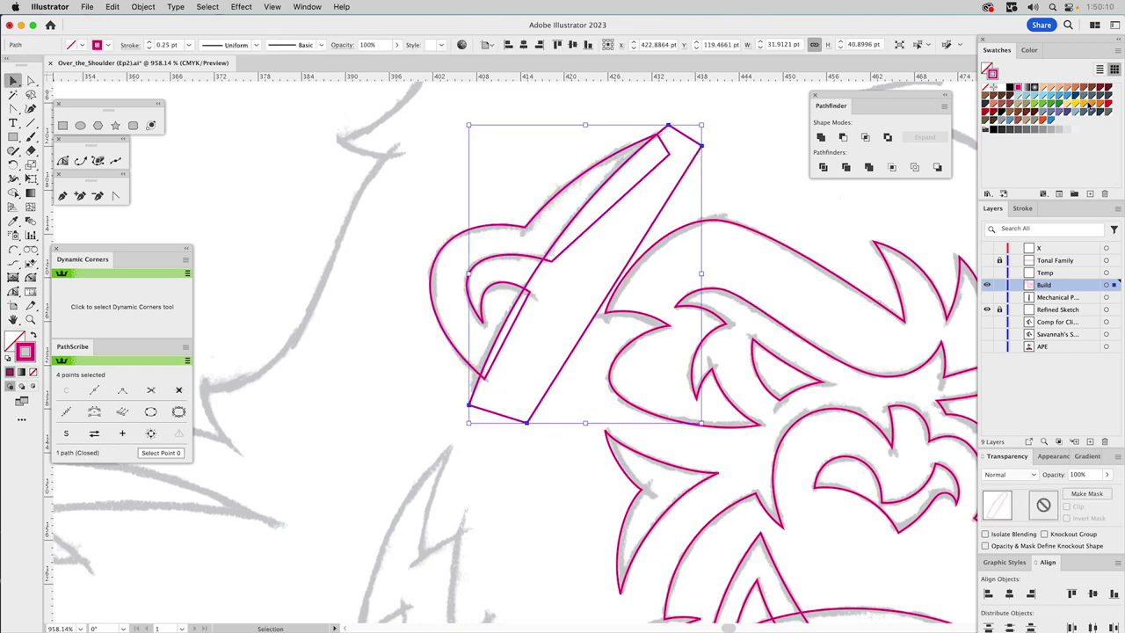
Fill the strip orange and subtract it from the outline beneath with Minus Front
{"action": "left_click", "coordinate": [988, 68]}
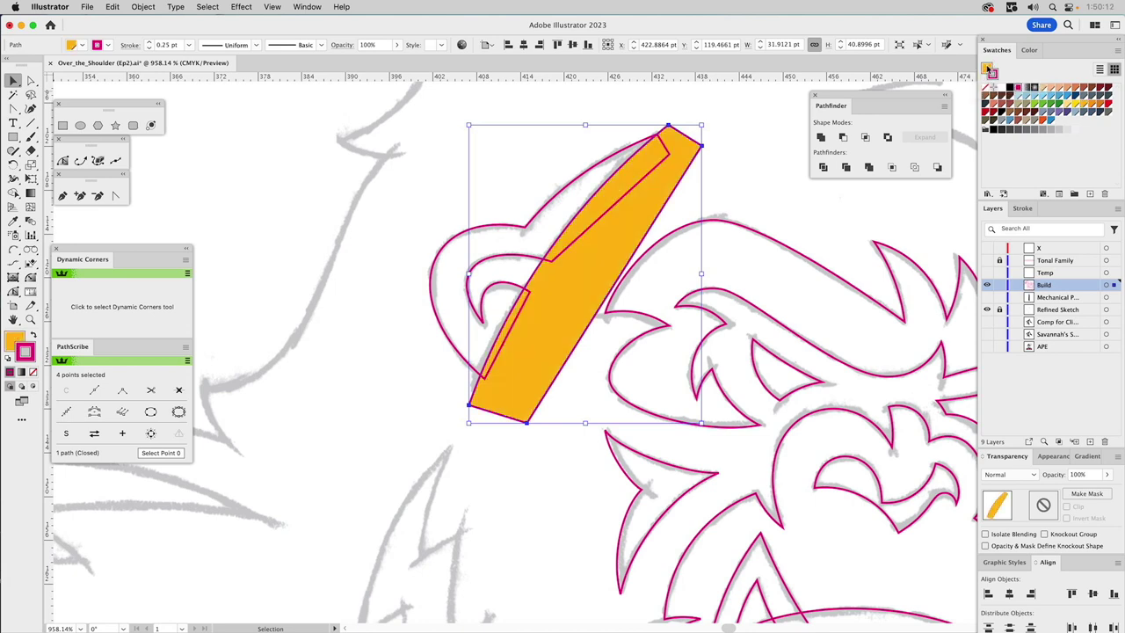
{"action": "key", "text": "x"}
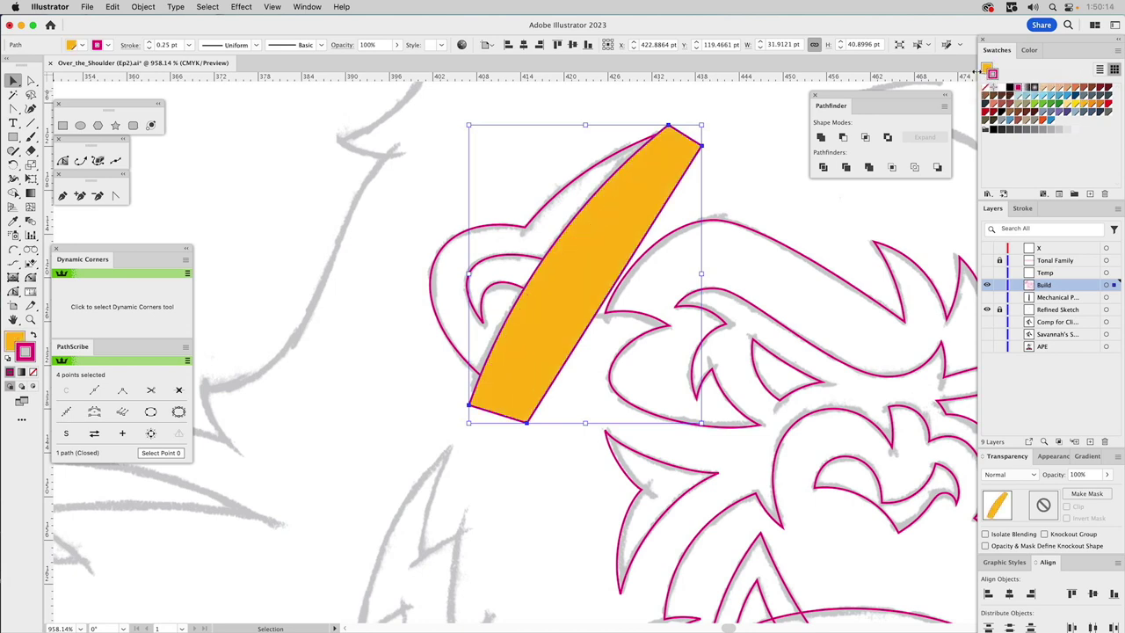
{"action": "left_click", "coordinate": [573, 195], "text": "shift"}
{"action": "left_click", "coordinate": [843, 138]}
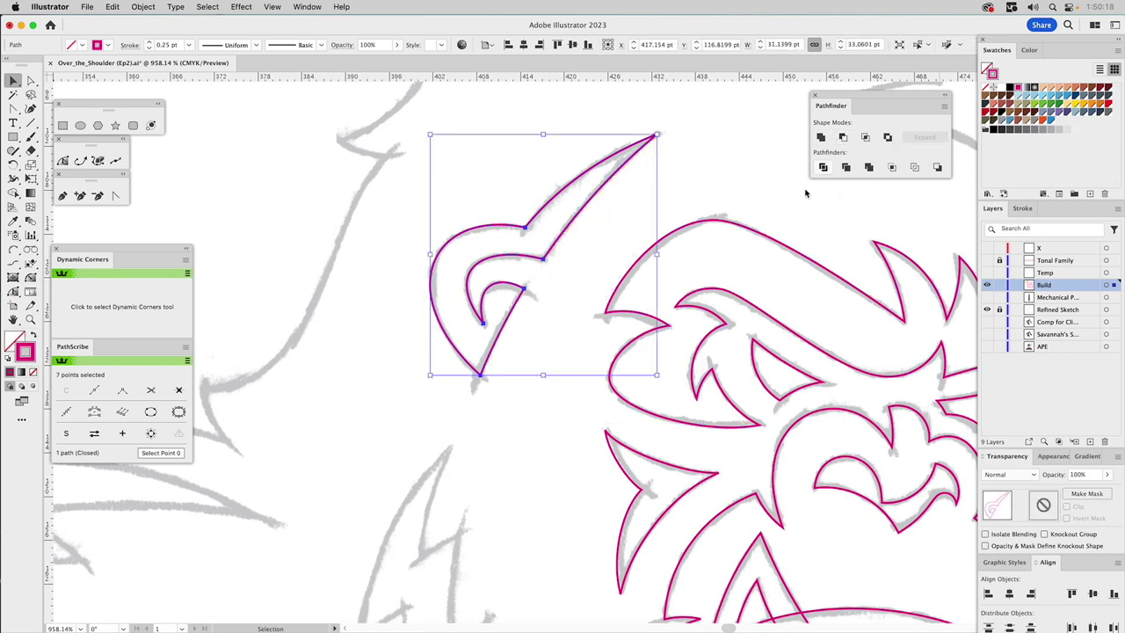
{"action": "left_click", "coordinate": [745, 178]}
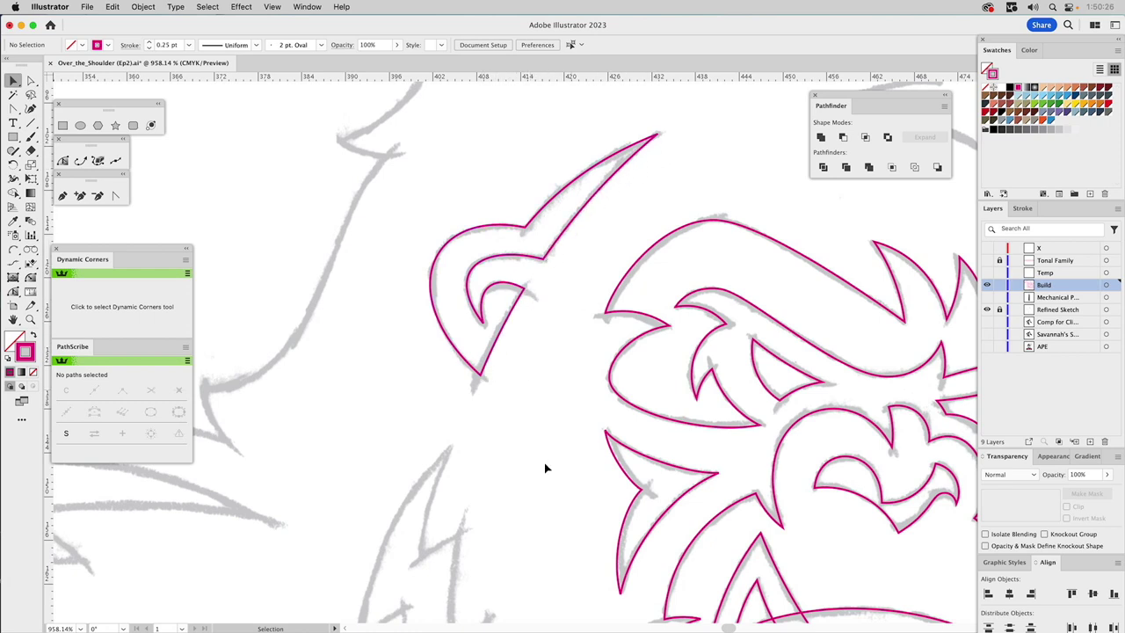
{"action": "left_click_drag", "start_coordinate": [545, 591], "coordinate": [529, 326]}
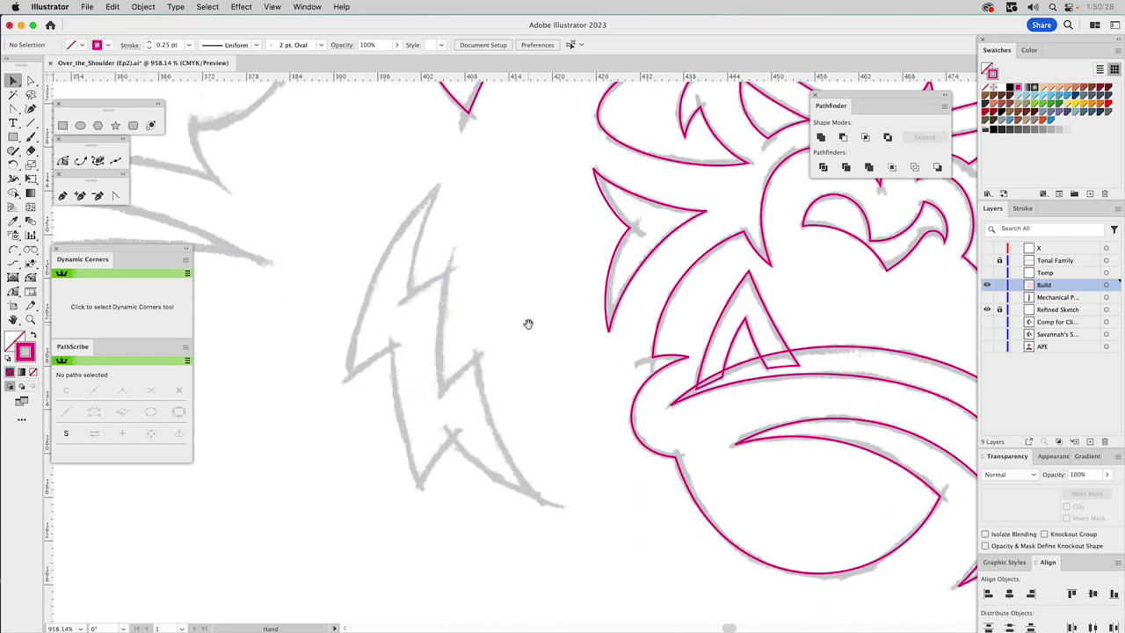
Trace the tuft's first spikes and notches with Arc by Points, from its top down the left side
{"action": "left_click", "coordinate": [12, 249]}
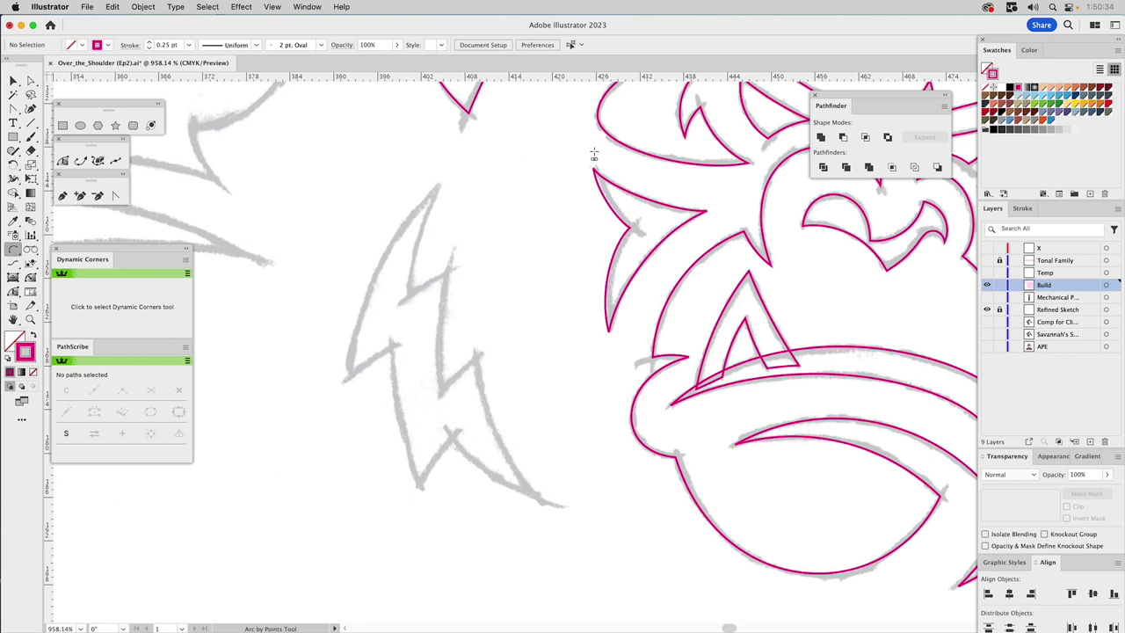
{"action": "left_click", "coordinate": [436, 187]}
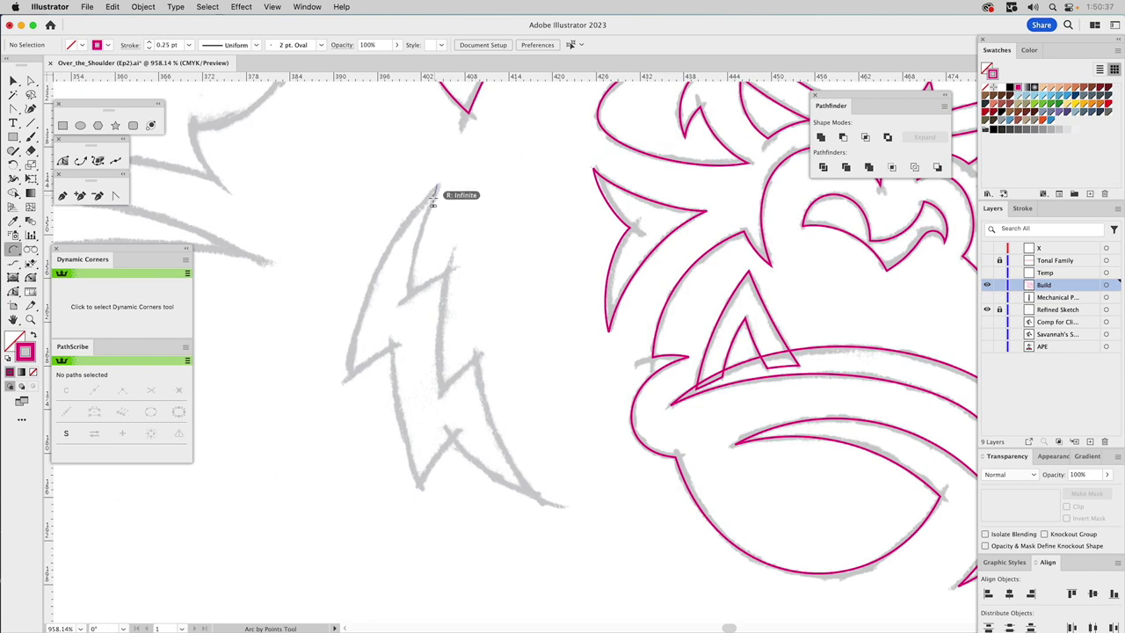
{"action": "left_click", "coordinate": [348, 380]}
{"action": "left_click", "coordinate": [354, 328]}
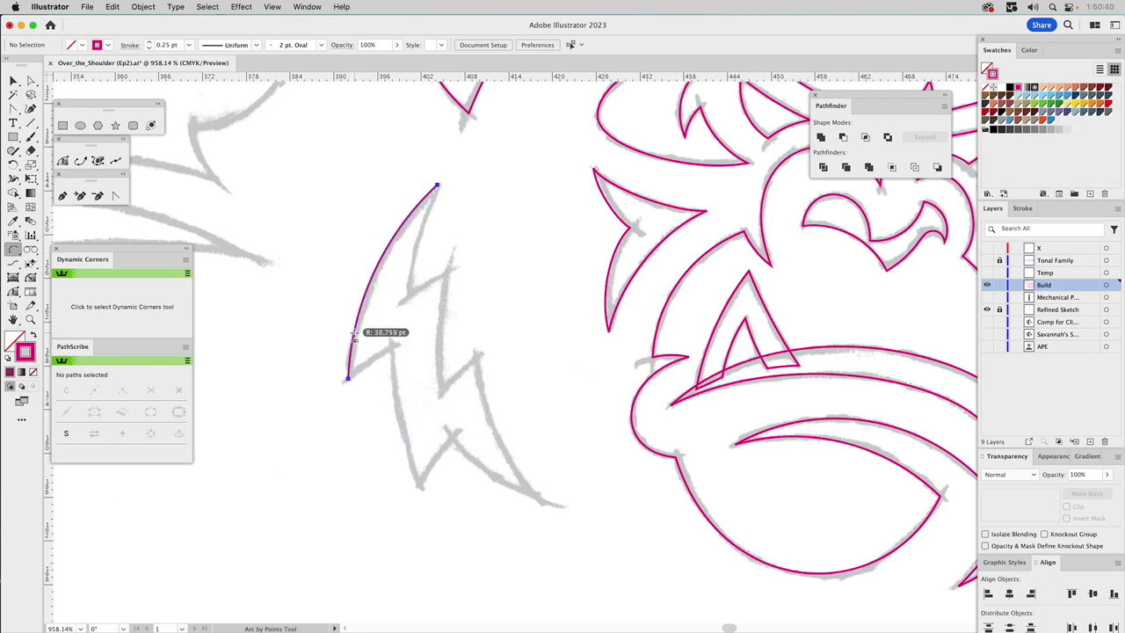
{"action": "left_click", "coordinate": [348, 380]}
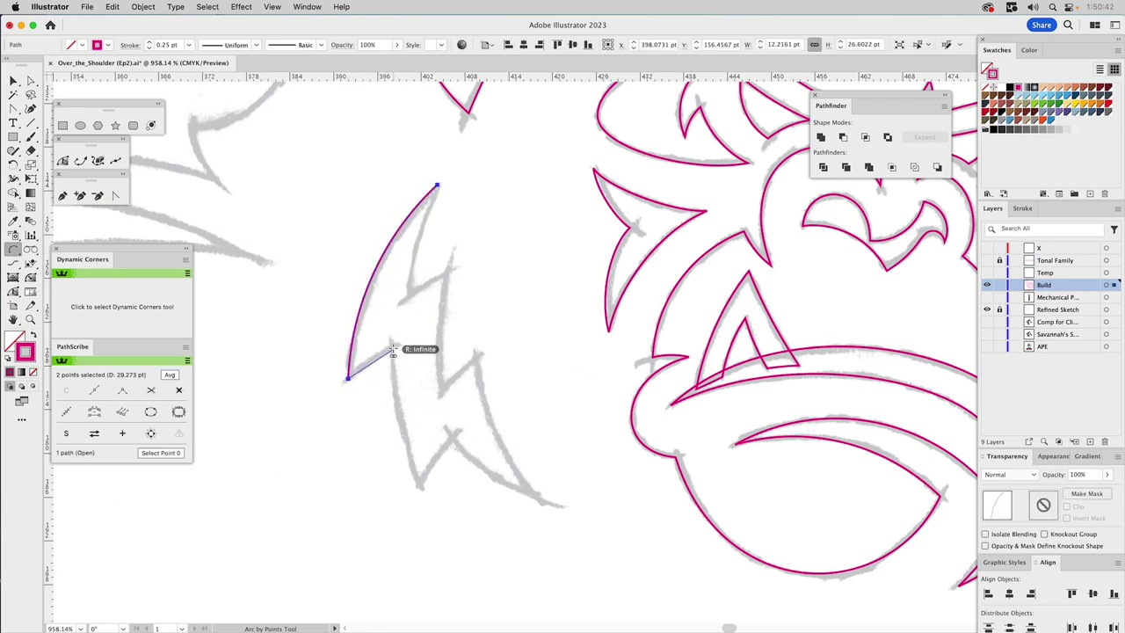
{"action": "left_click", "coordinate": [390, 351]}
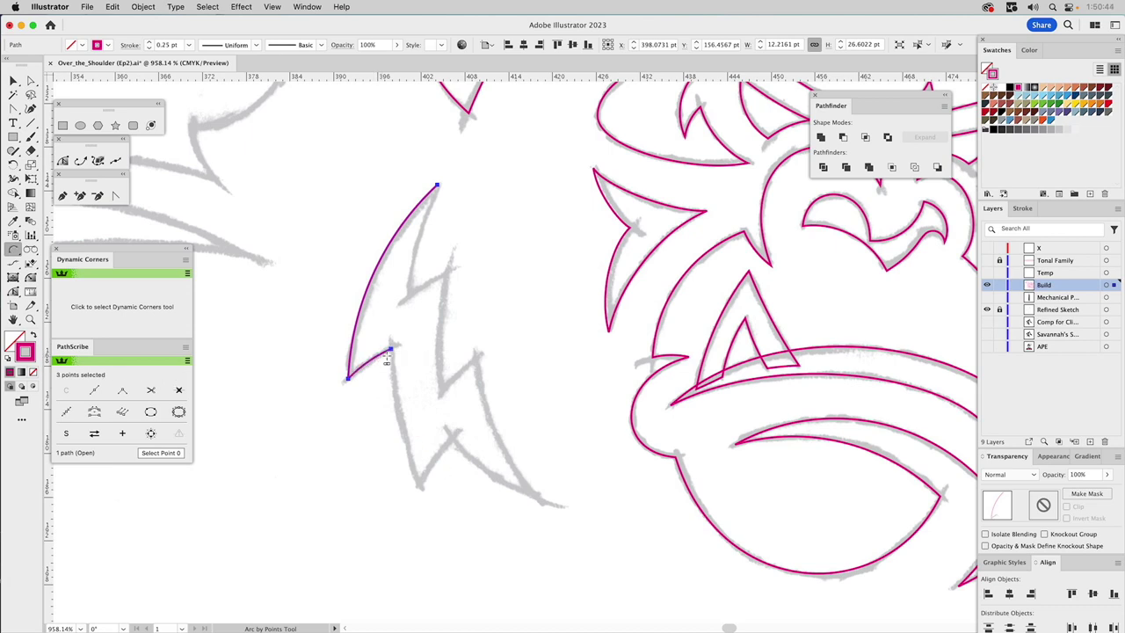
{"action": "left_click", "coordinate": [390, 349]}
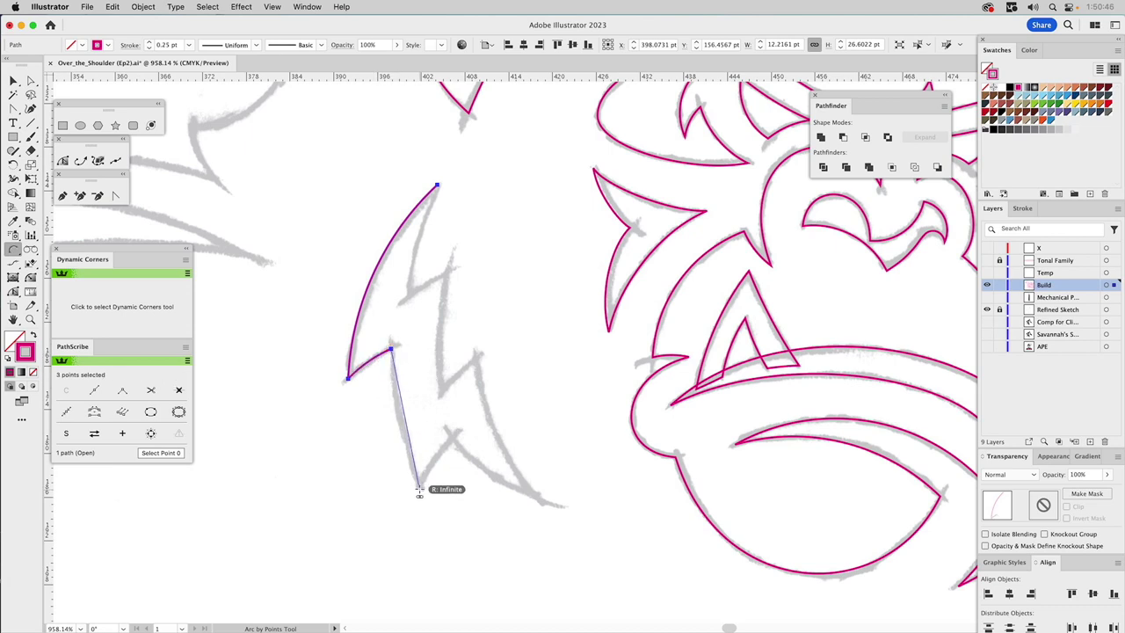
{"action": "left_click", "coordinate": [419, 488]}
{"action": "left_click", "coordinate": [419, 488]}
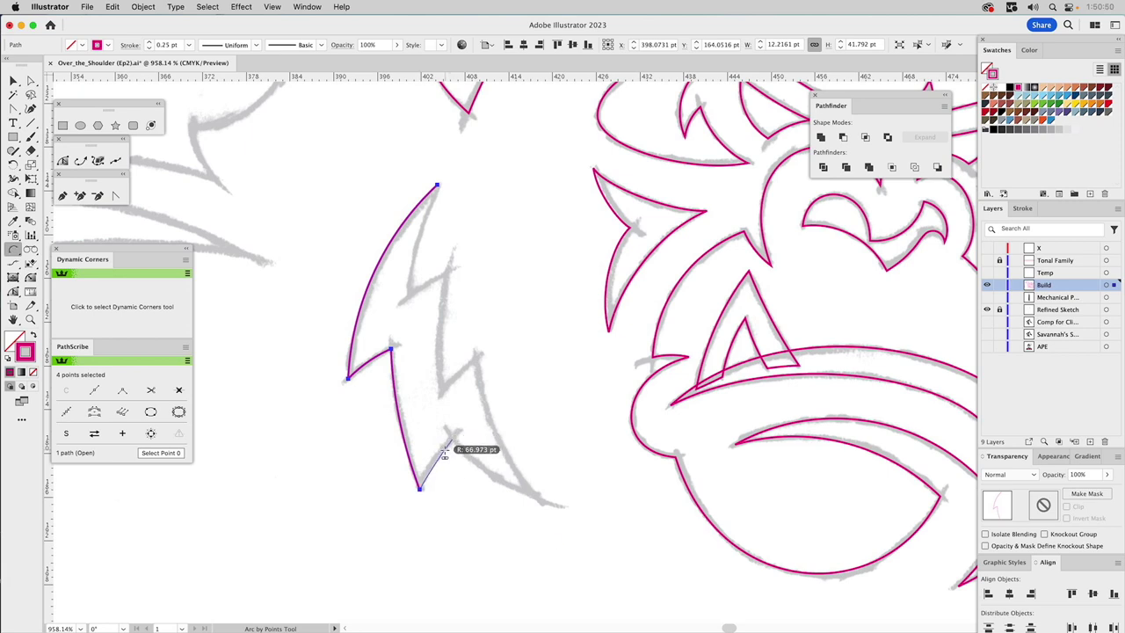
{"action": "left_click", "coordinate": [451, 440]}
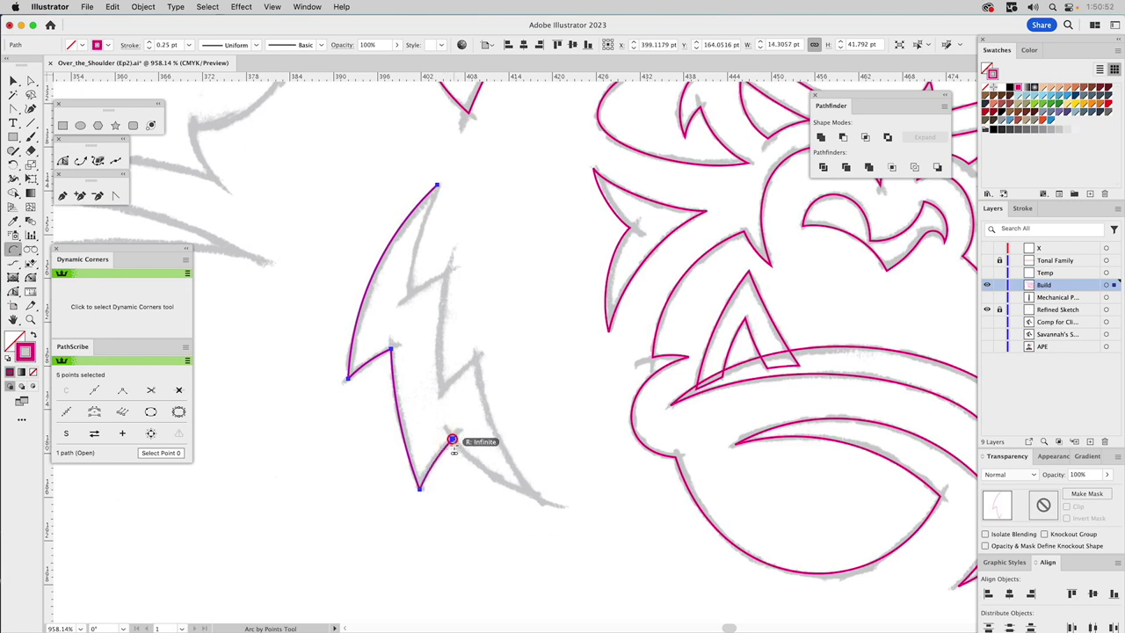
Redo the bottom-right spike and curve the remaining edges back to the top to close the zigzag outline
{"action": "left_click", "coordinate": [542, 502]}
{"action": "key", "text": "super+z"}
{"action": "mouse_move", "coordinate": [538, 499]}
{"action": "left_mouse_down"}
{"action": "mouse_move", "coordinate": [565, 497]}
{"action": "mouse_move", "coordinate": [502, 493]}
{"action": "mouse_move", "coordinate": [515, 486]}
{"action": "left_mouse_up"}
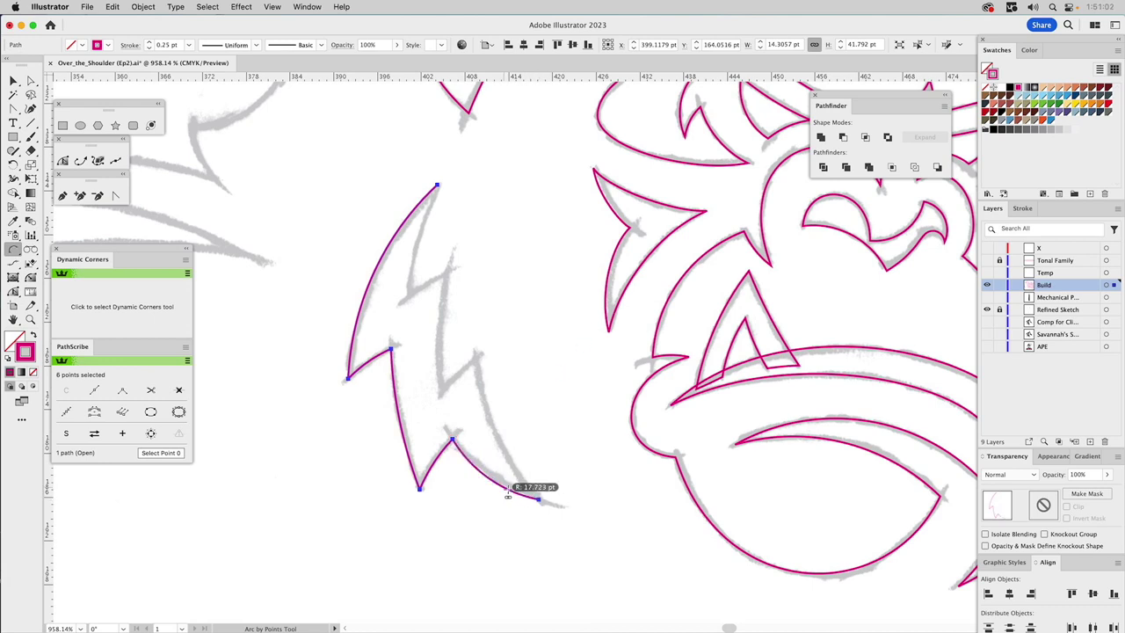
{"action": "left_click_drag", "start_coordinate": [475, 367], "coordinate": [480, 398]}
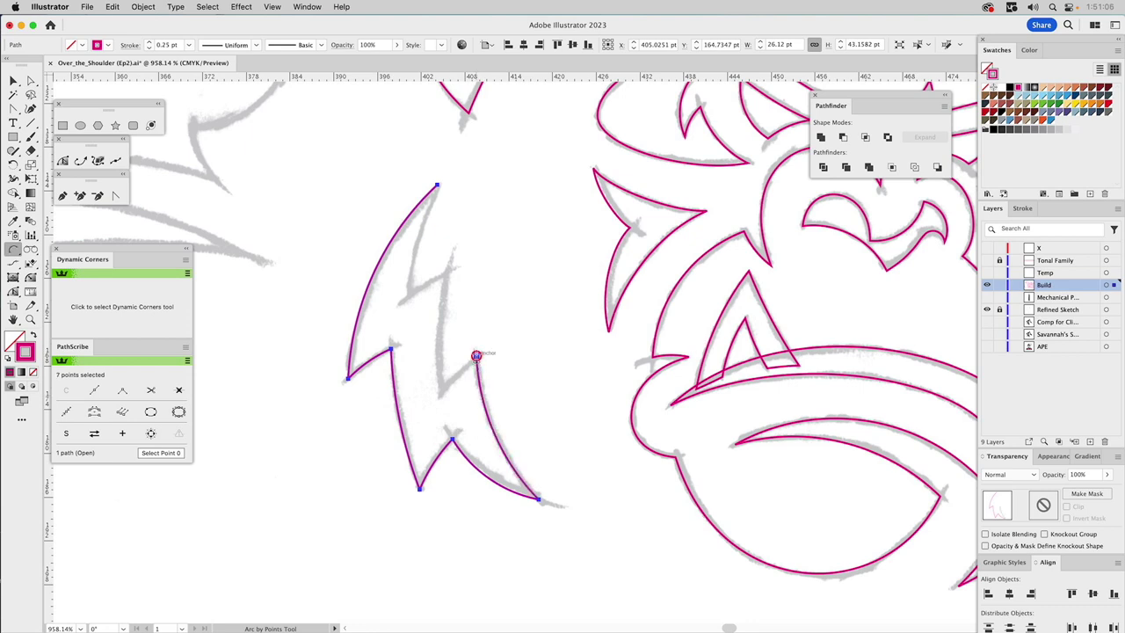
{"action": "left_click_drag", "start_coordinate": [476, 355], "coordinate": [451, 384]}
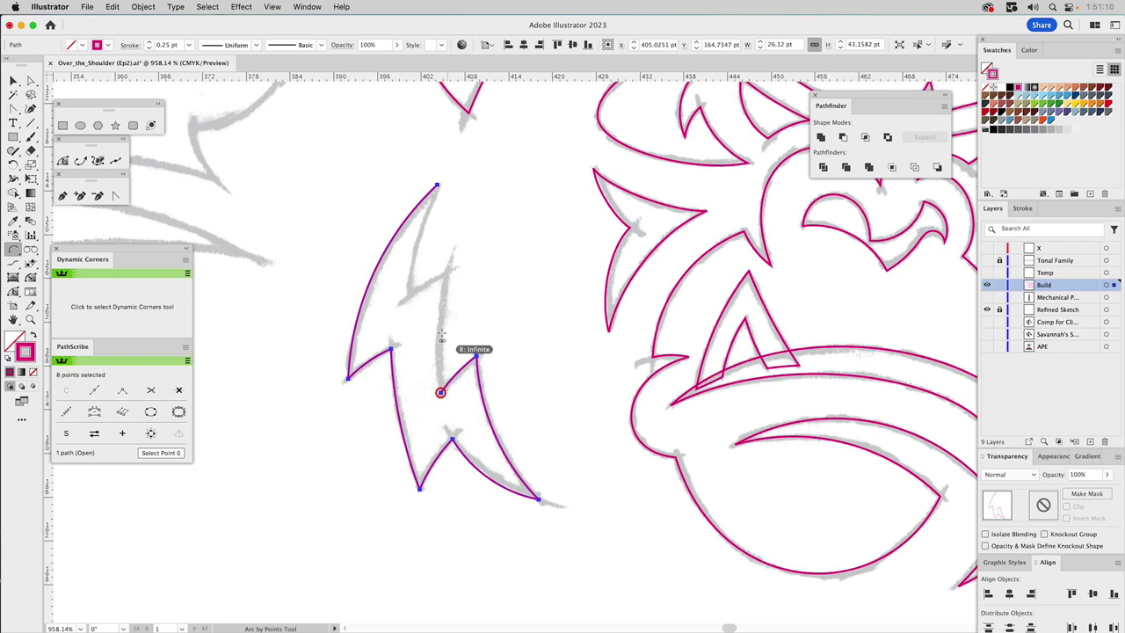
{"action": "mouse_move", "coordinate": [447, 274]}
{"action": "left_mouse_down"}
{"action": "mouse_move", "coordinate": [446, 288]}
{"action": "mouse_move", "coordinate": [448, 274]}
{"action": "left_mouse_up"}
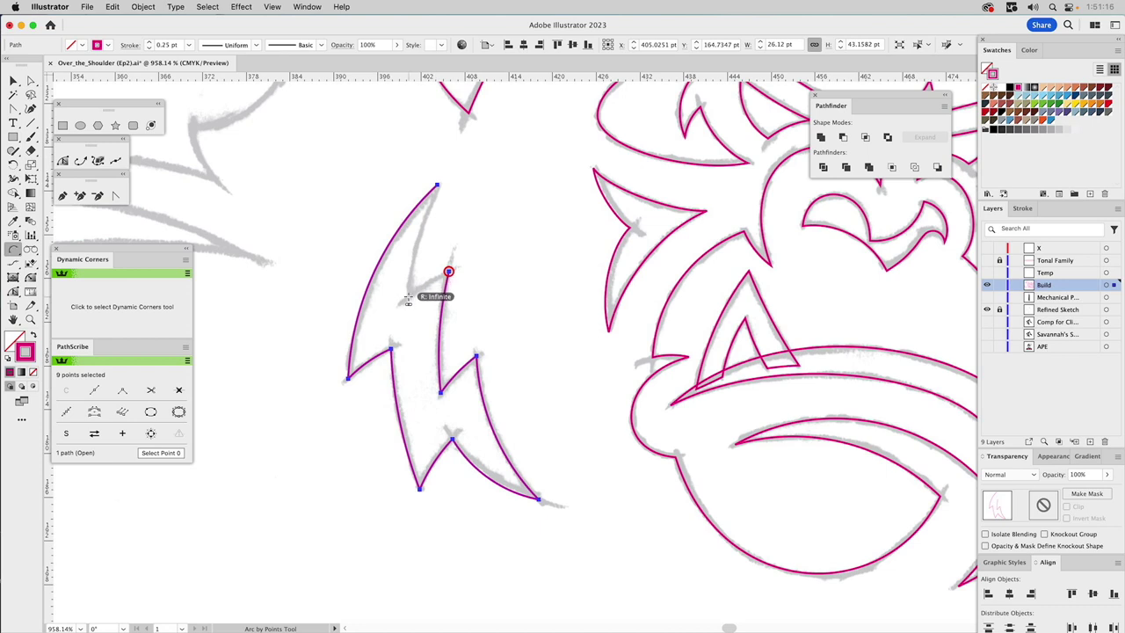
{"action": "mouse_move", "coordinate": [408, 300]}
{"action": "left_mouse_down"}
{"action": "mouse_move", "coordinate": [422, 294]}
{"action": "mouse_move", "coordinate": [408, 295]}
{"action": "left_mouse_up"}
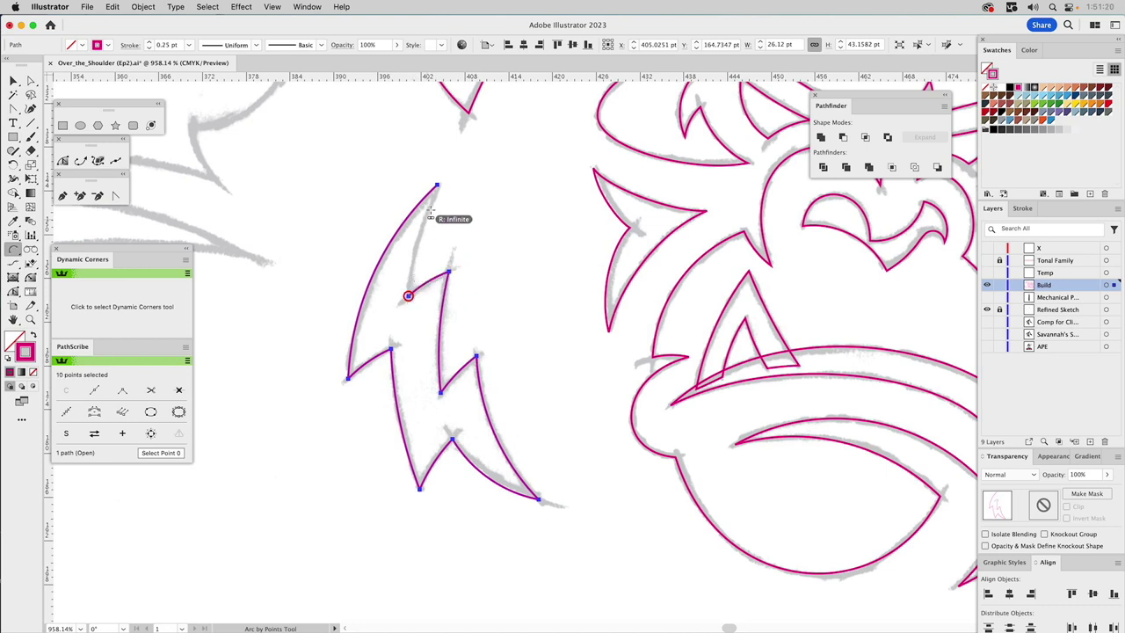
{"action": "left_click_drag", "start_coordinate": [434, 184], "coordinate": [430, 211]}
{"action": "key", "text": "super+shift+a"}
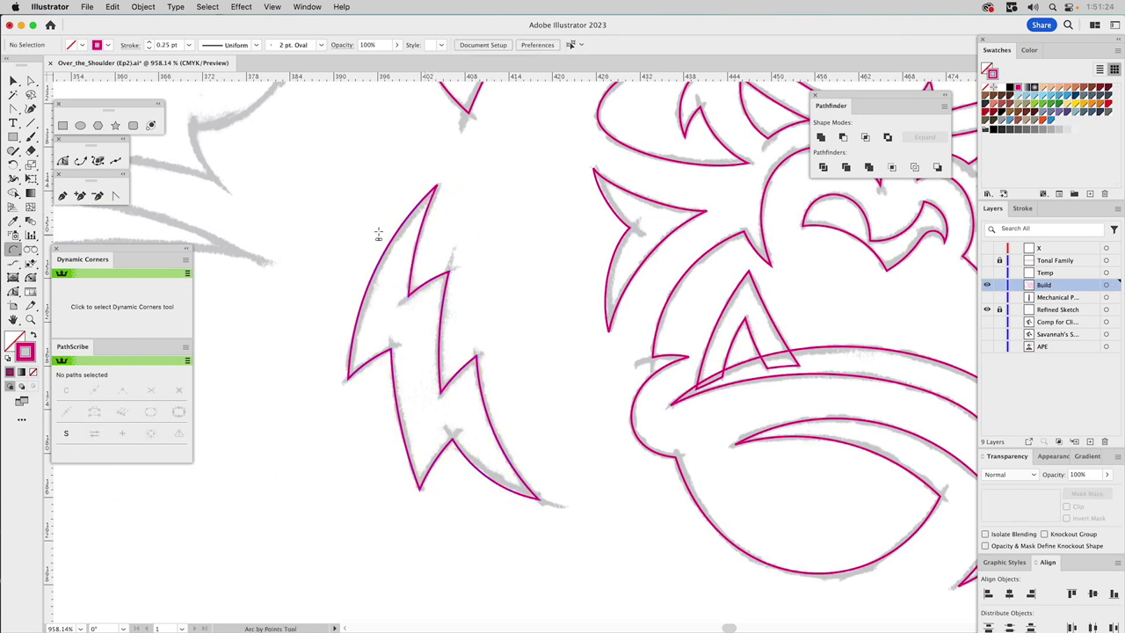
Zoom in on the top of the head and draw the tuft's first arc down the fur edge
{"action": "left_click", "coordinate": [29, 319]}
{"action": "left_click", "coordinate": [497, 373], "text": "alt"}
{"action": "left_click", "coordinate": [527, 374], "text": "alt"}
{"action": "left_click", "coordinate": [554, 367], "text": "alt"}
{"action": "left_click", "coordinate": [577, 360], "text": "alt"}
{"action": "left_click_drag", "start_coordinate": [671, 289], "coordinate": [567, 347]}
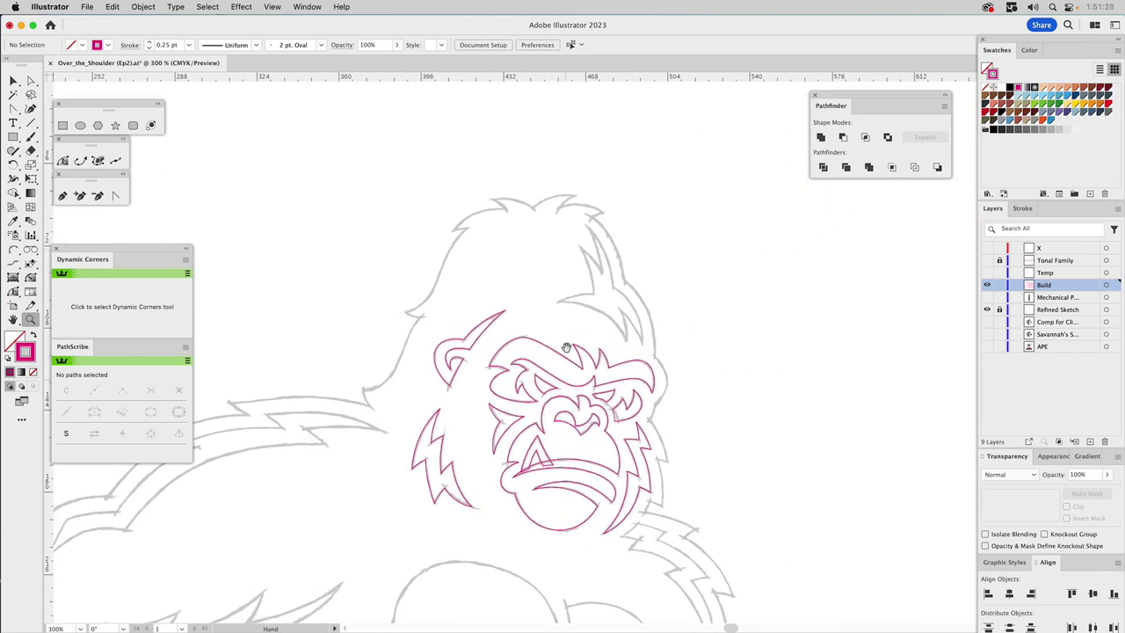
{"action": "left_click_drag", "start_coordinate": [513, 202], "coordinate": [693, 387]}
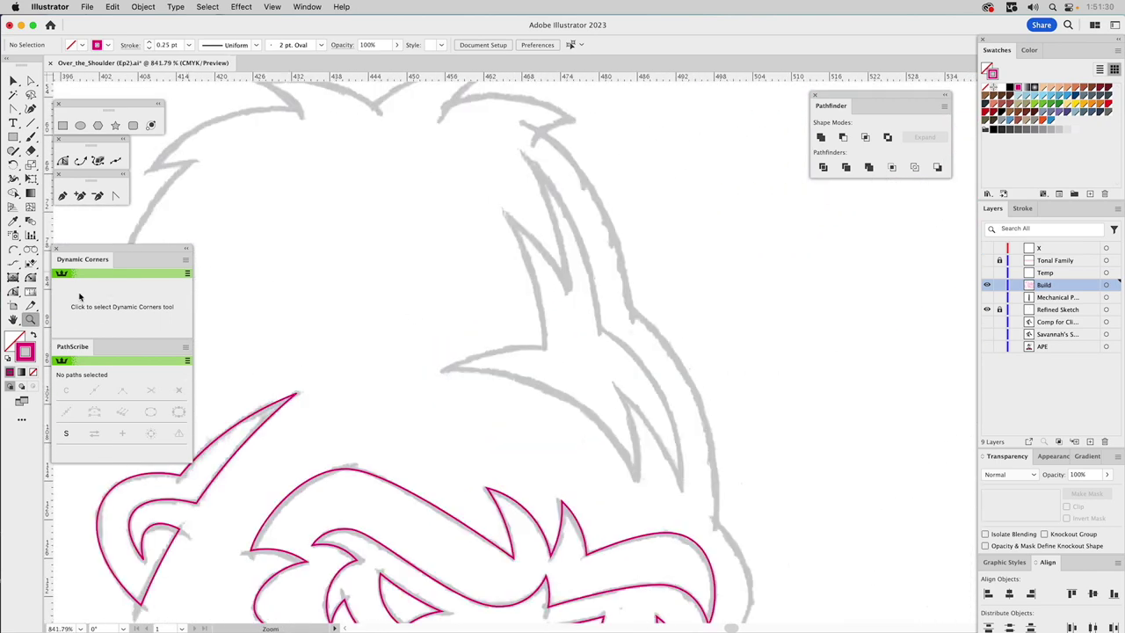
{"action": "left_click", "coordinate": [13, 248]}
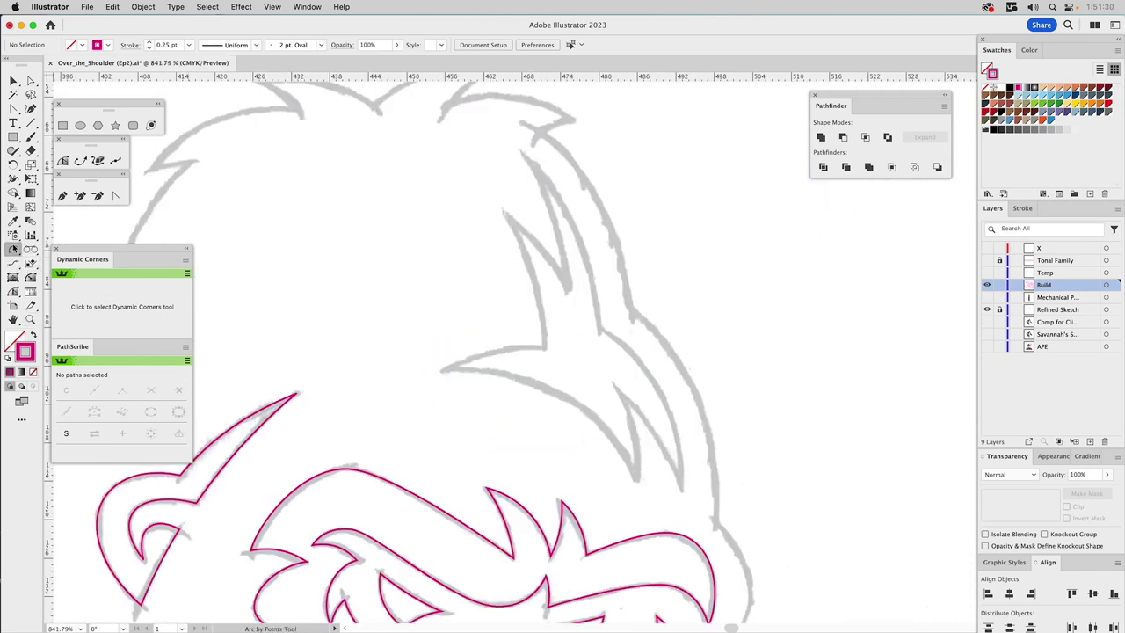
{"action": "left_click", "coordinate": [522, 153]}
{"action": "left_click", "coordinate": [599, 331]}
{"action": "left_click", "coordinate": [601, 284]}
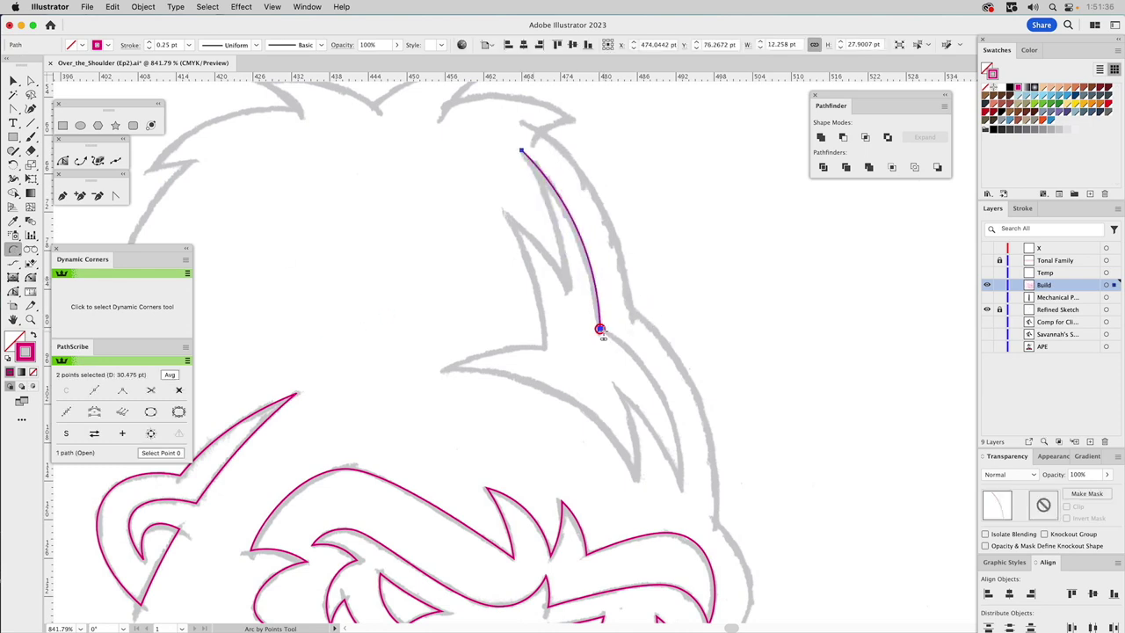
Trace the tuft down to its fur tip and back up into the inner notch
{"action": "left_click", "coordinate": [600, 330]}
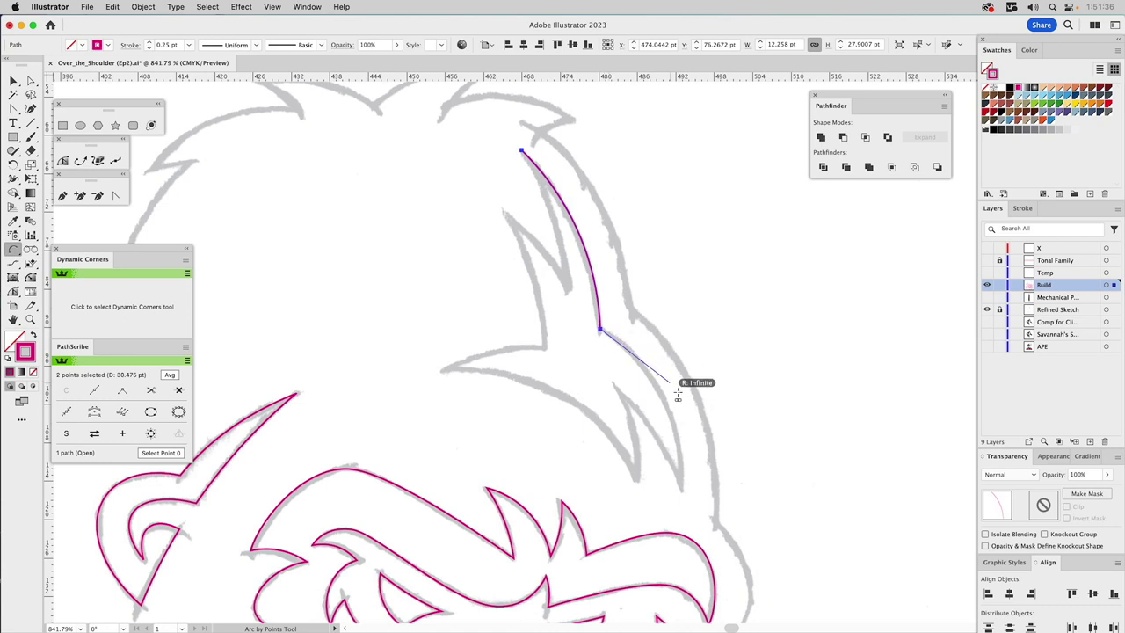
{"action": "left_click", "coordinate": [680, 493]}
{"action": "left_click", "coordinate": [680, 439]}
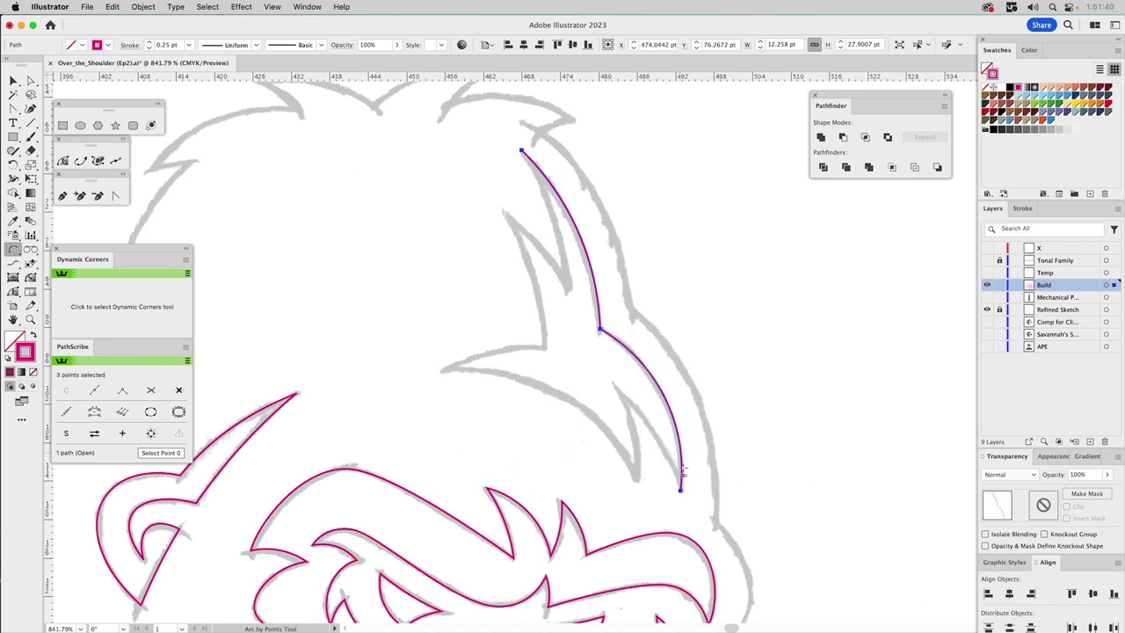
{"action": "left_click", "coordinate": [680, 491]}
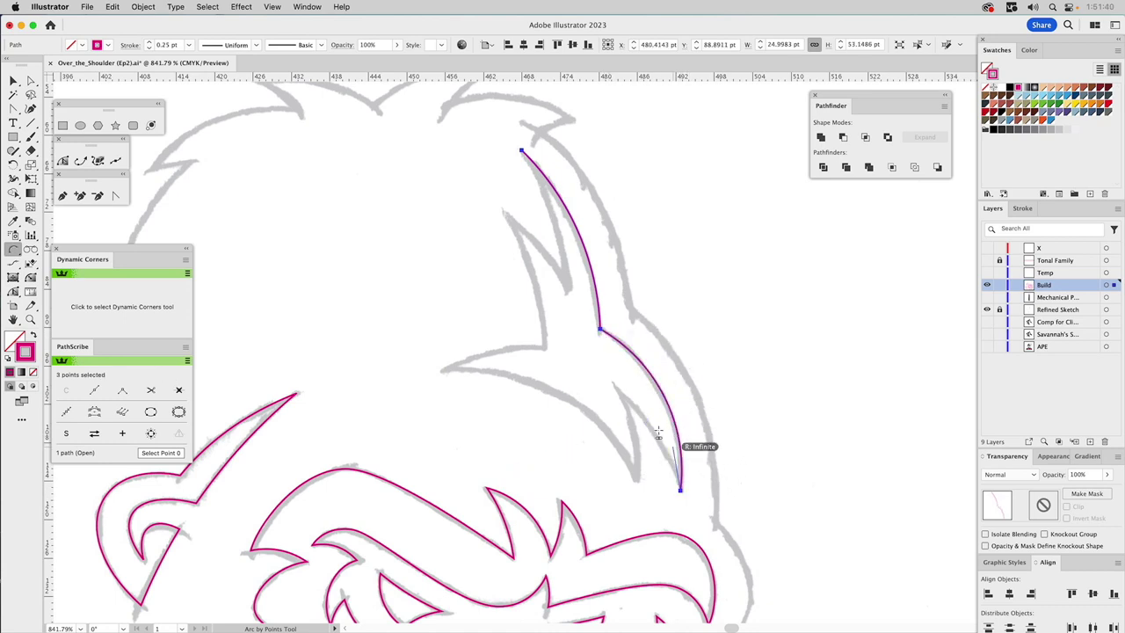
{"action": "left_click", "coordinate": [617, 391]}
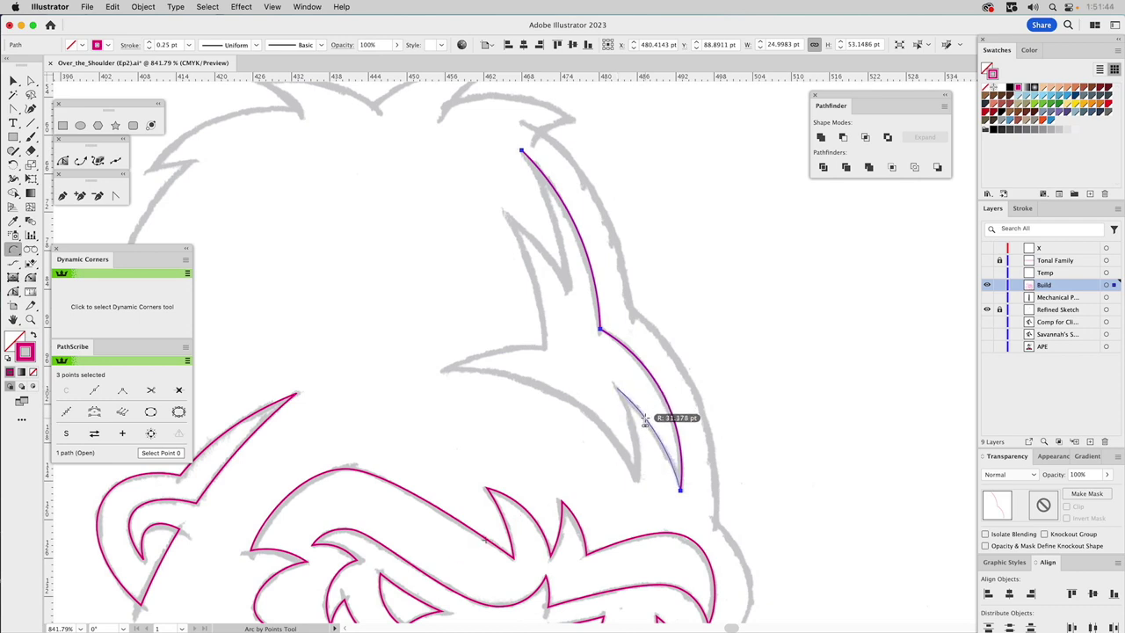
{"action": "left_click", "coordinate": [651, 413]}
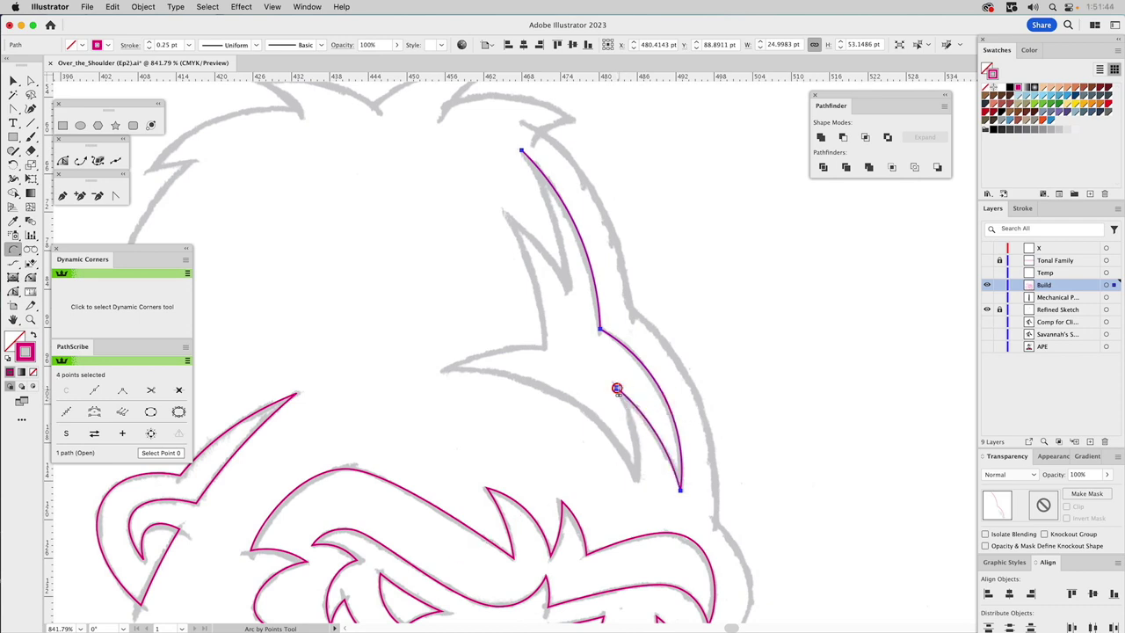
{"action": "left_click", "coordinate": [636, 483]}
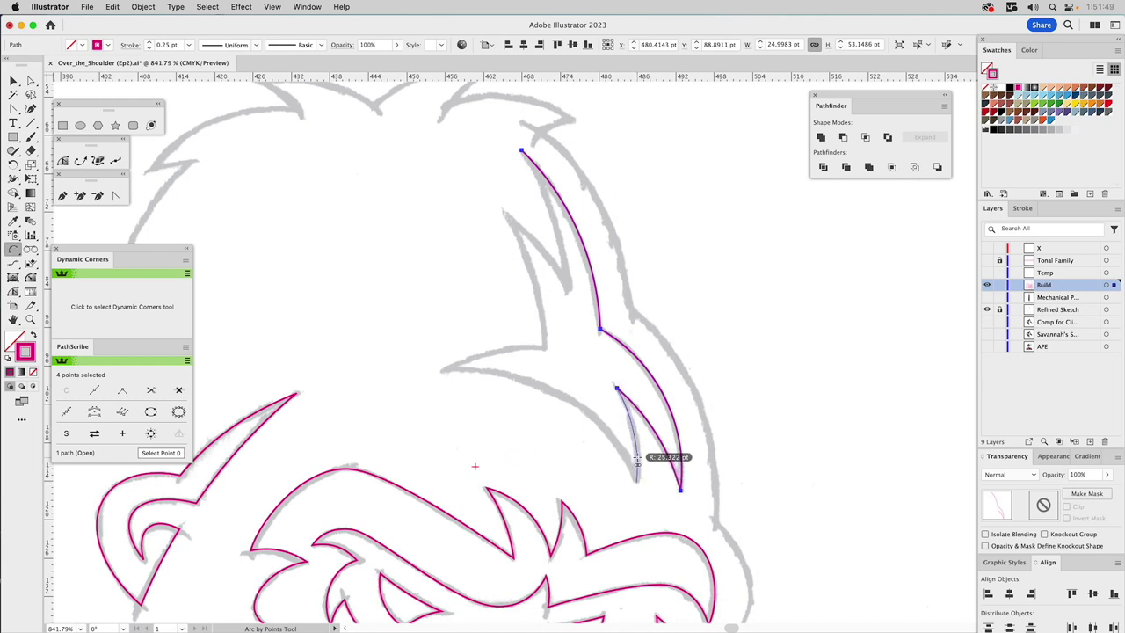
{"action": "left_click", "coordinate": [637, 458]}
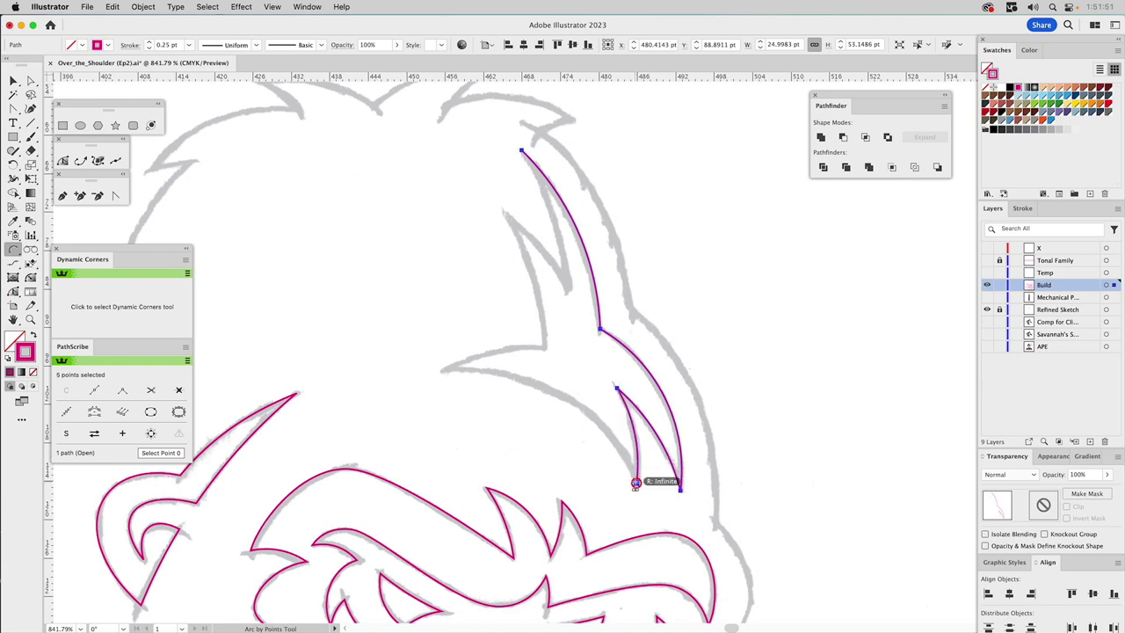
Trace the remaining tuft arcs up to the spike tip and close the outline at its start
{"action": "left_click", "coordinate": [441, 373]}
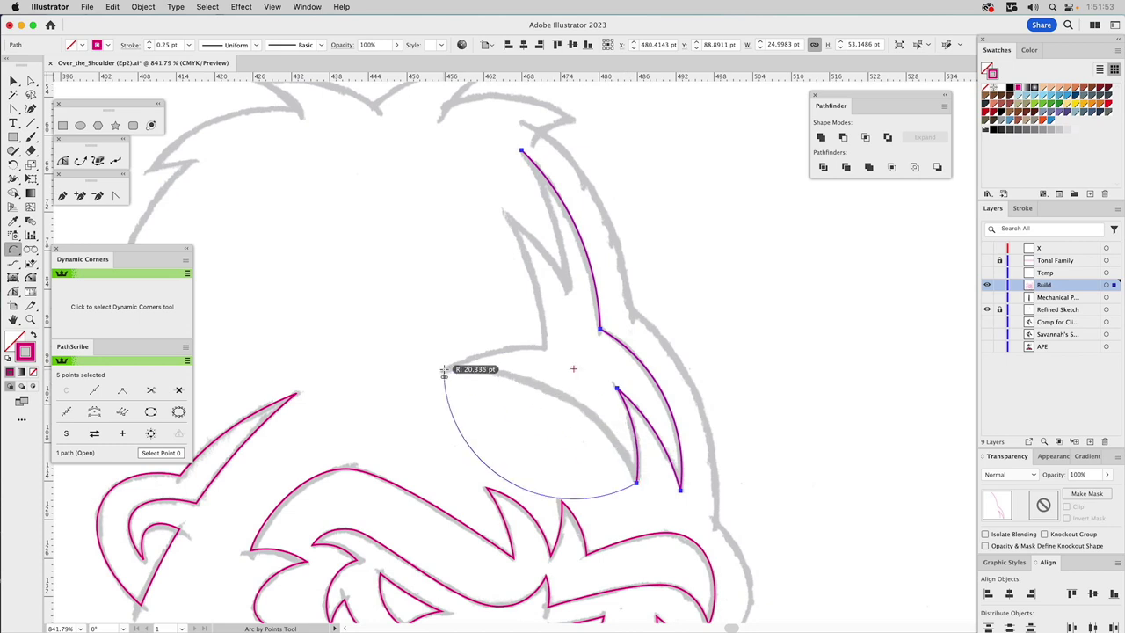
{"action": "left_click", "coordinate": [552, 395]}
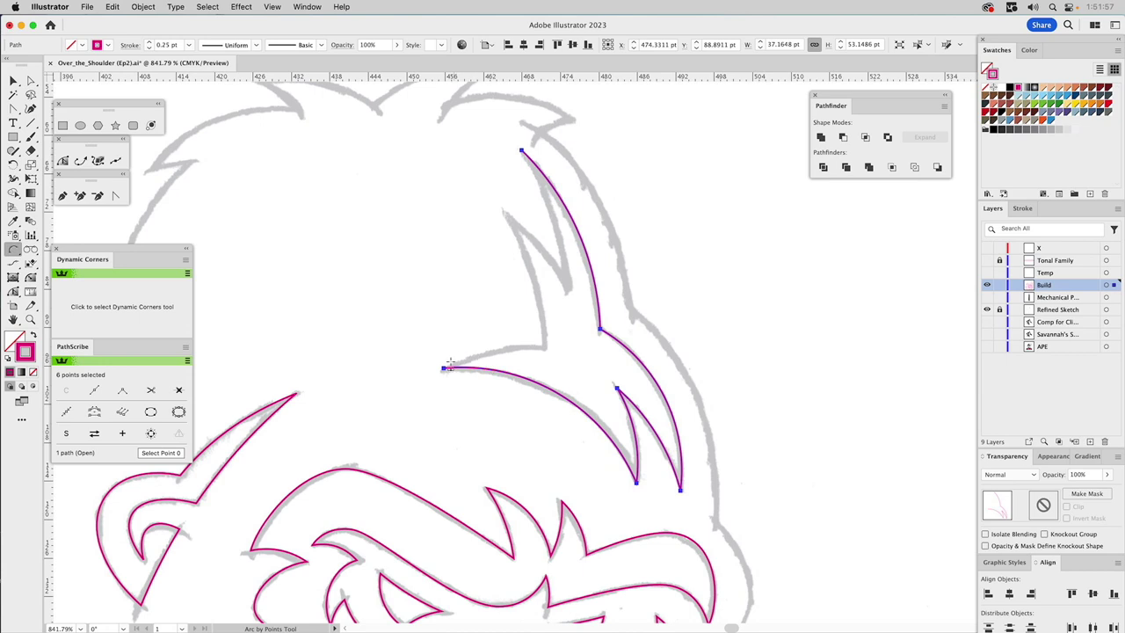
{"action": "left_click", "coordinate": [545, 347]}
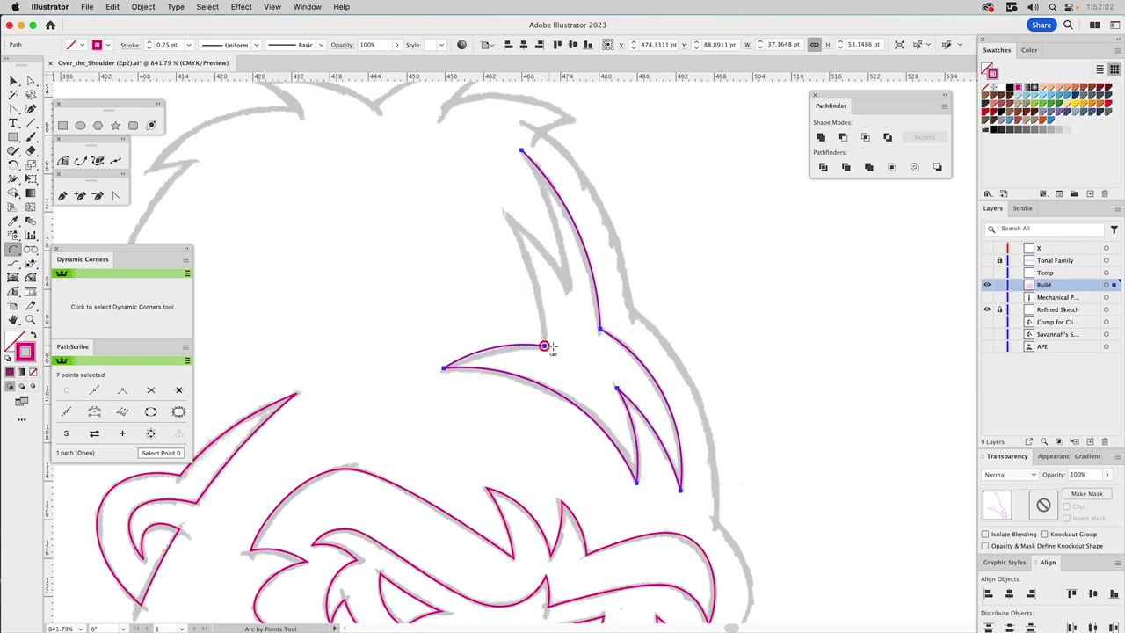
{"action": "left_click", "coordinate": [502, 212]}
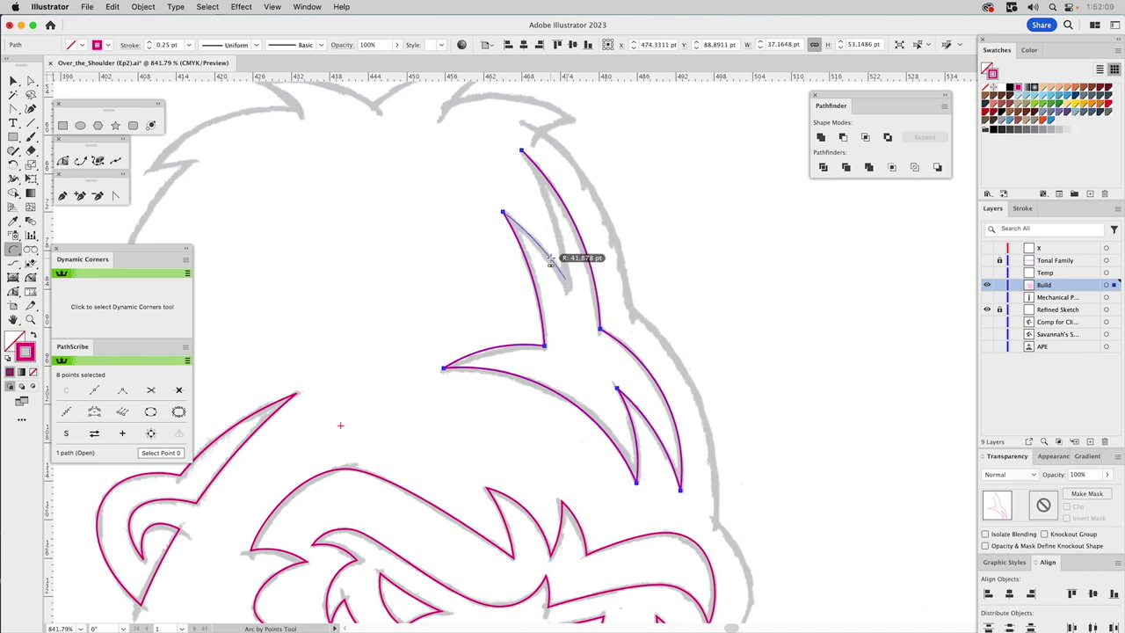
{"action": "left_click", "coordinate": [565, 278]}
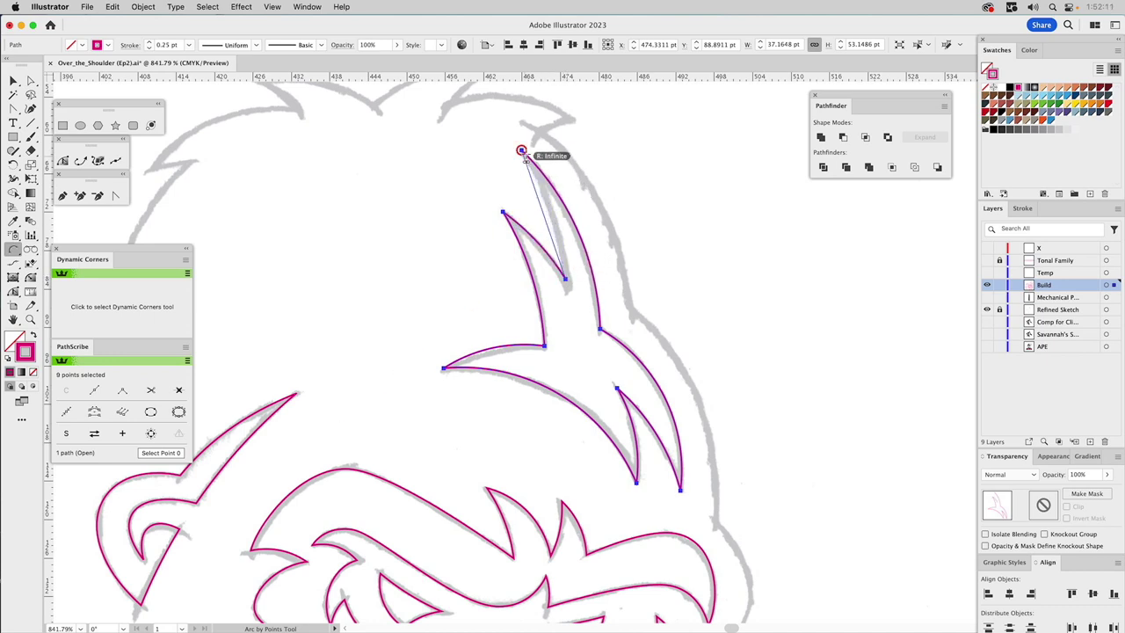
{"action": "left_click", "coordinate": [542, 195]}
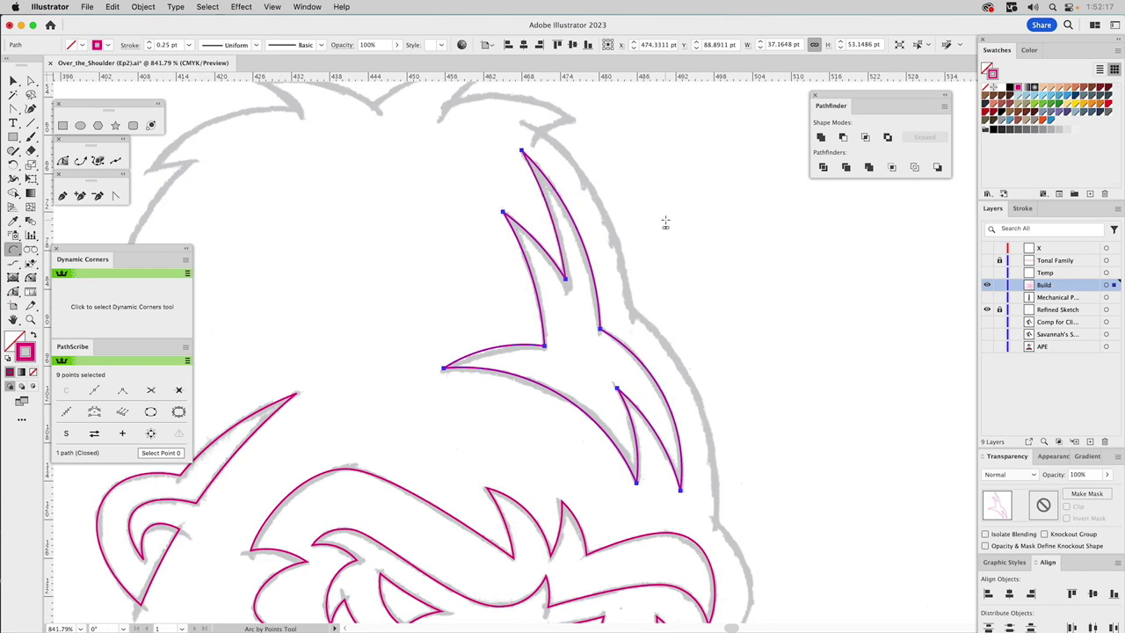
Deselect the finished tuft and reframe the view around the head, shoulder and neck
{"action": "left_click", "coordinate": [31, 319]}
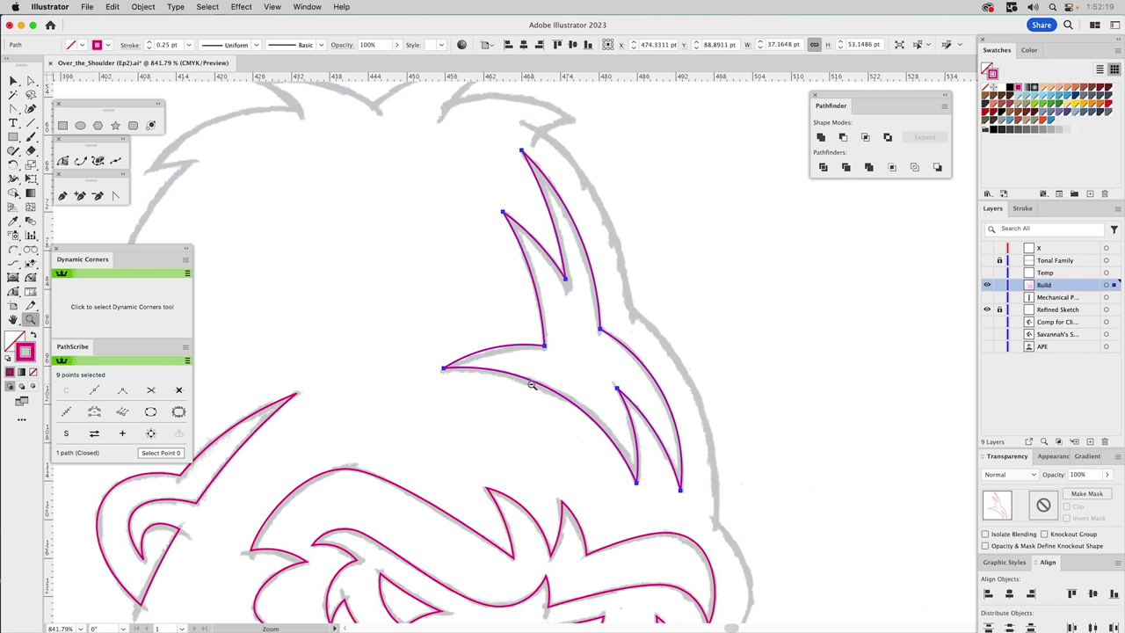
{"action": "left_click", "coordinate": [533, 384], "text": "alt"}
{"action": "left_click", "coordinate": [534, 385], "text": "alt"}
{"action": "left_click", "coordinate": [541, 385], "text": "alt"}
{"action": "left_click", "coordinate": [538, 383], "text": "alt"}
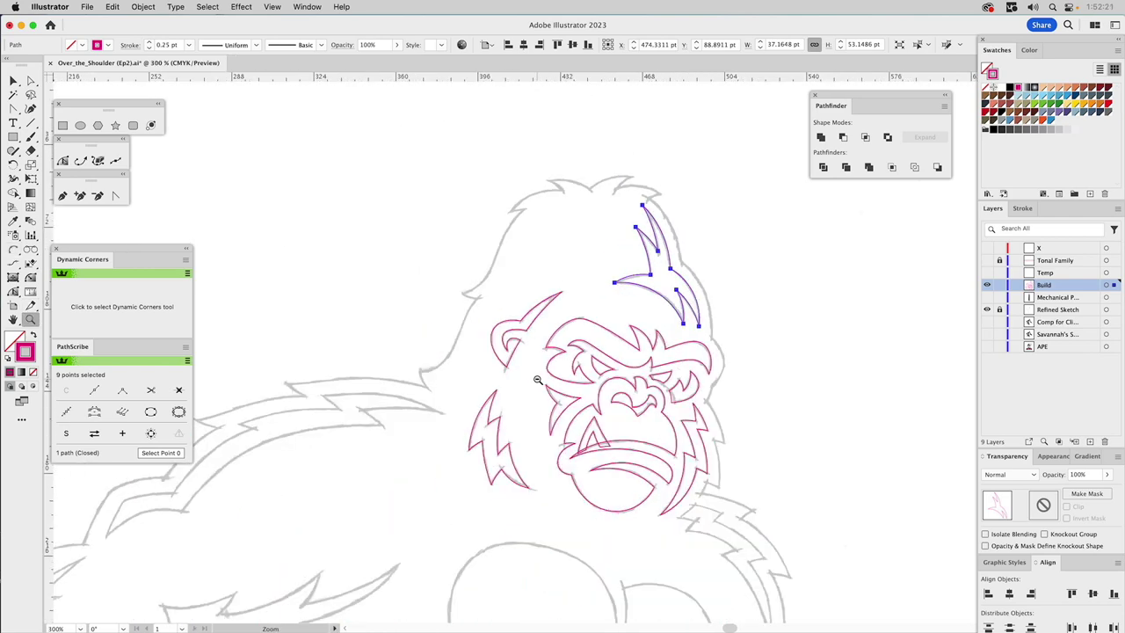
{"action": "key", "text": "v"}
{"action": "left_click", "coordinate": [539, 260]}
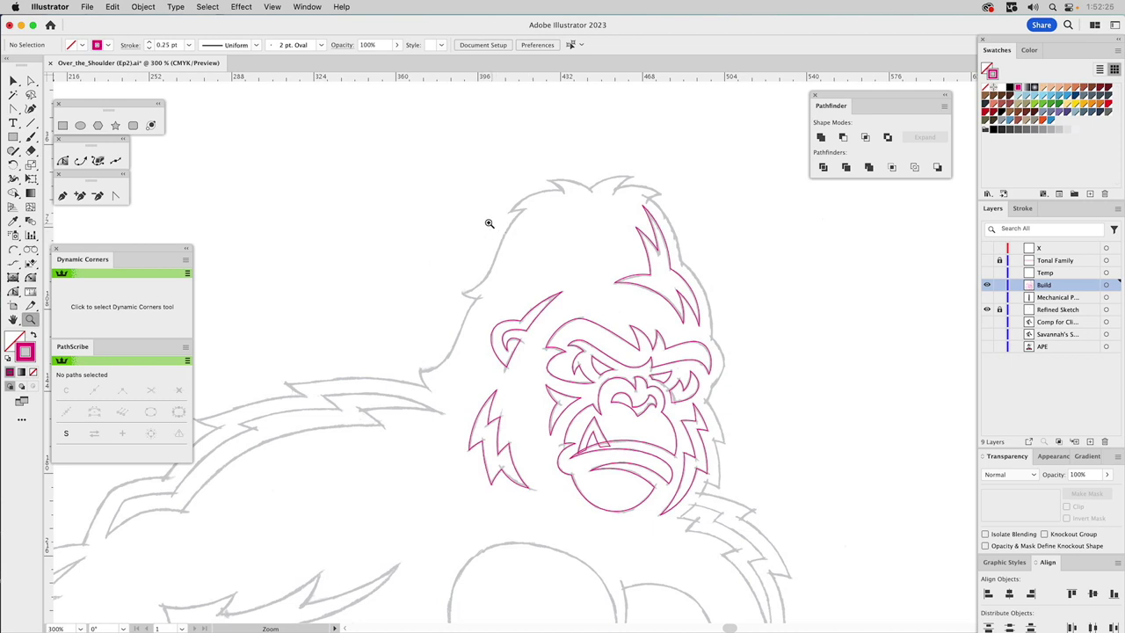
{"action": "left_click_drag", "start_coordinate": [382, 145], "coordinate": [802, 576]}
{"action": "left_click_drag", "start_coordinate": [771, 504], "coordinate": [693, 408]}
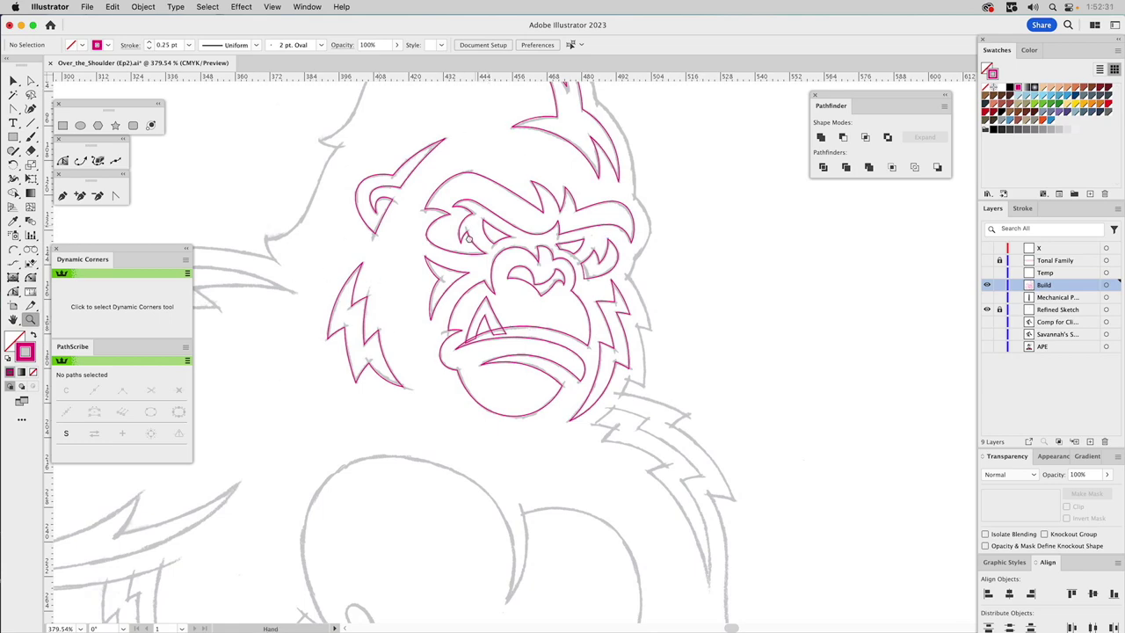
{"action": "left_click_drag", "start_coordinate": [469, 235], "coordinate": [483, 359]}
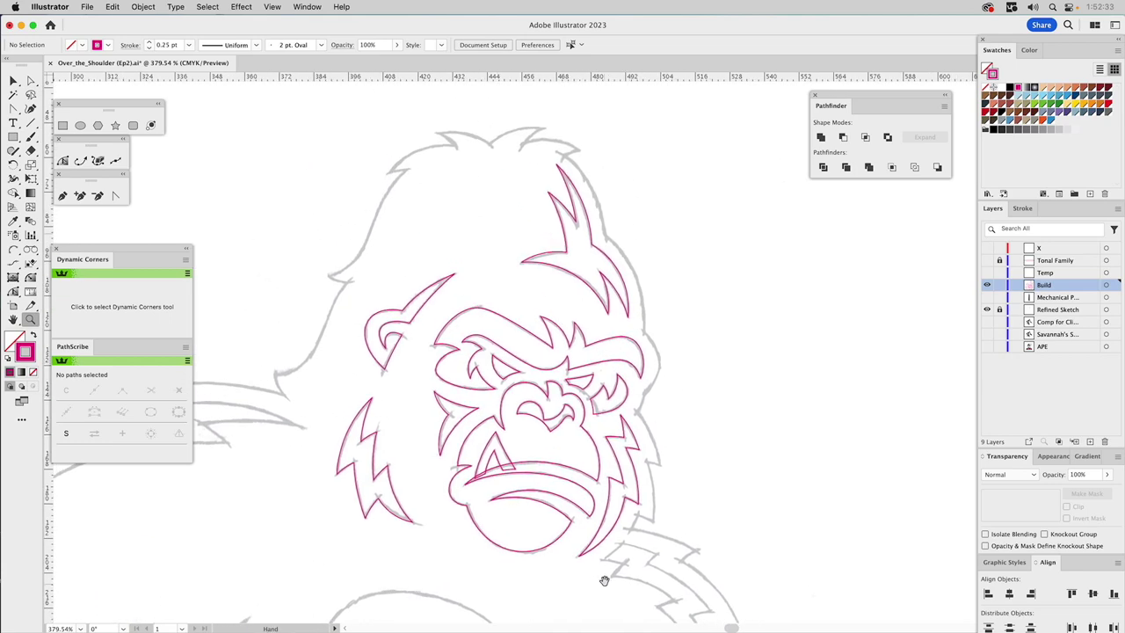
{"action": "left_click_drag", "start_coordinate": [606, 552], "coordinate": [603, 481]}
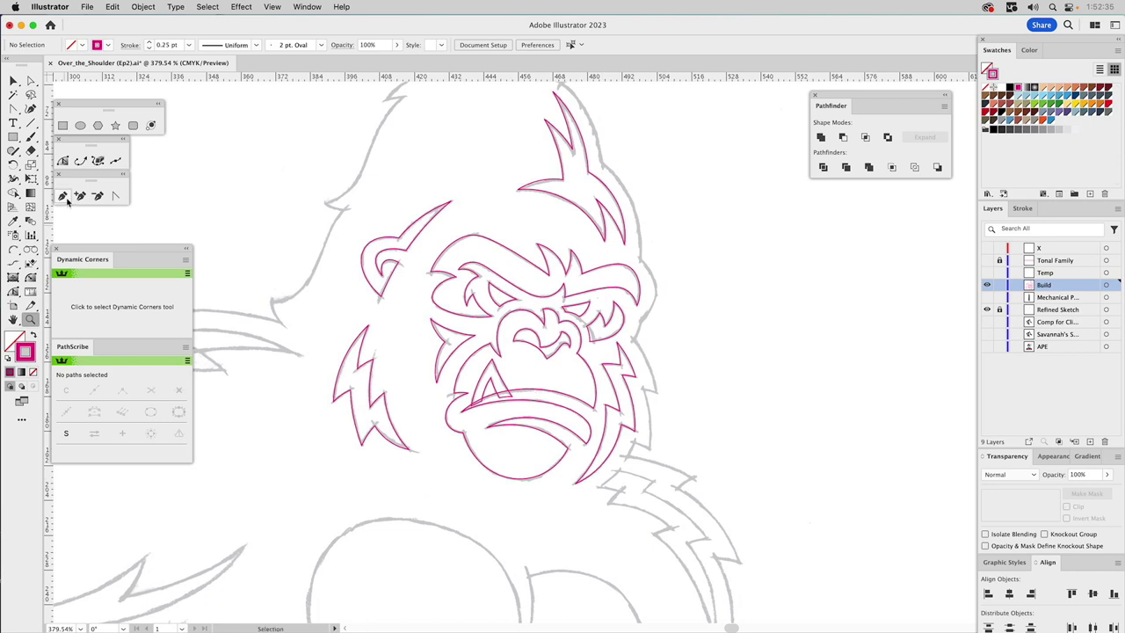
{"action": "left_click", "coordinate": [14, 250]}
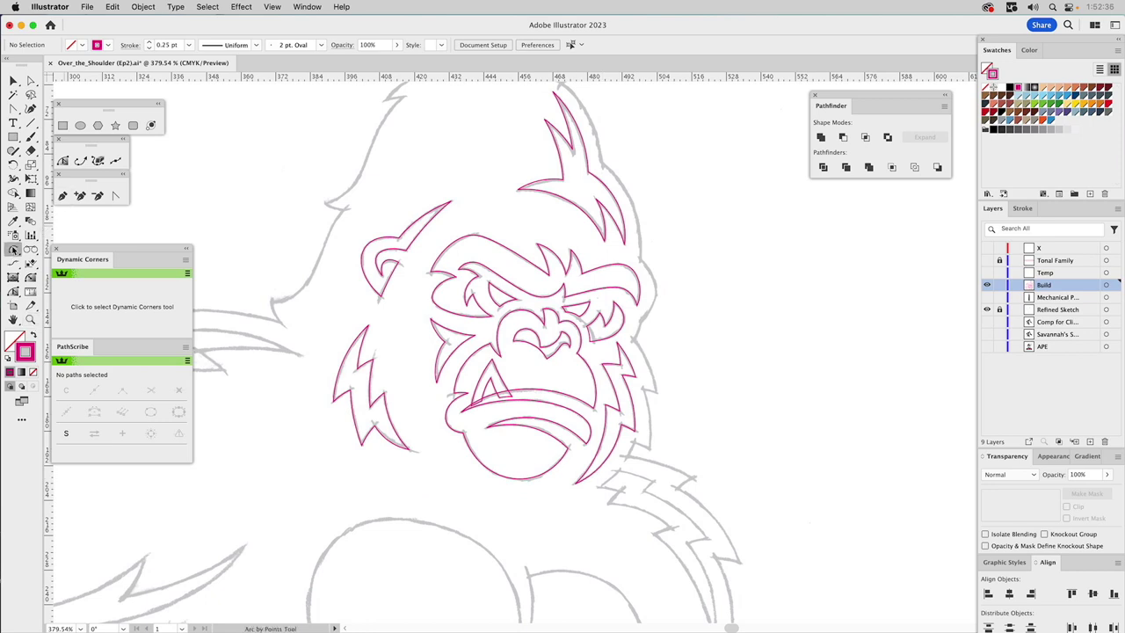
Start an arc outline at the neck and trace up the right side past the cheek fur
{"action": "left_click", "coordinate": [584, 500]}
{"action": "left_click", "coordinate": [633, 443]}
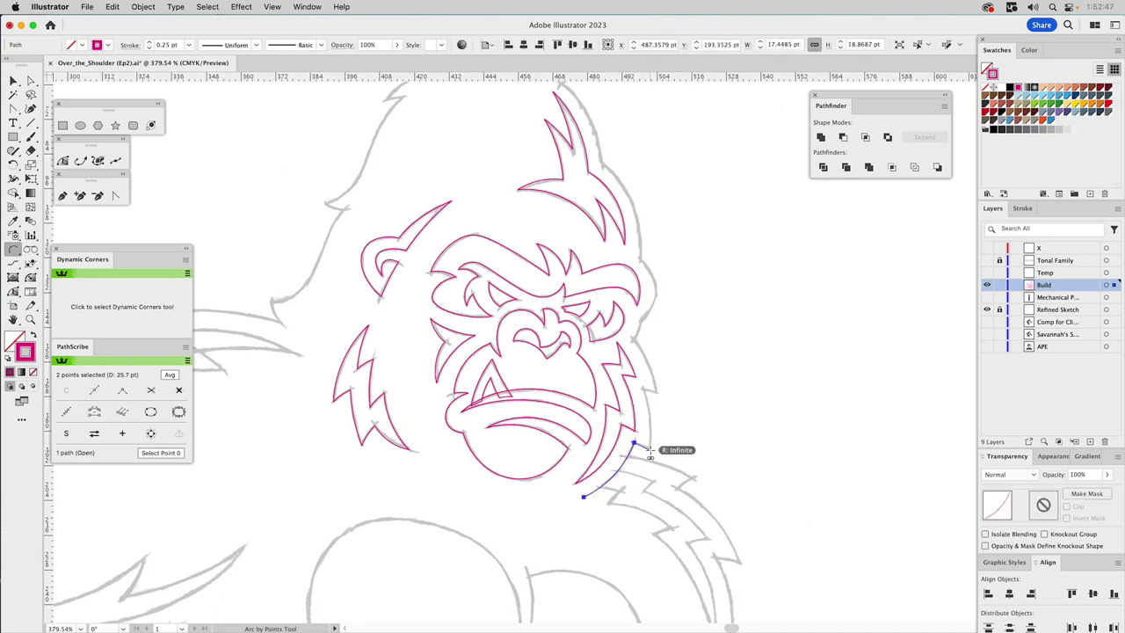
{"action": "left_click", "coordinate": [649, 449]}
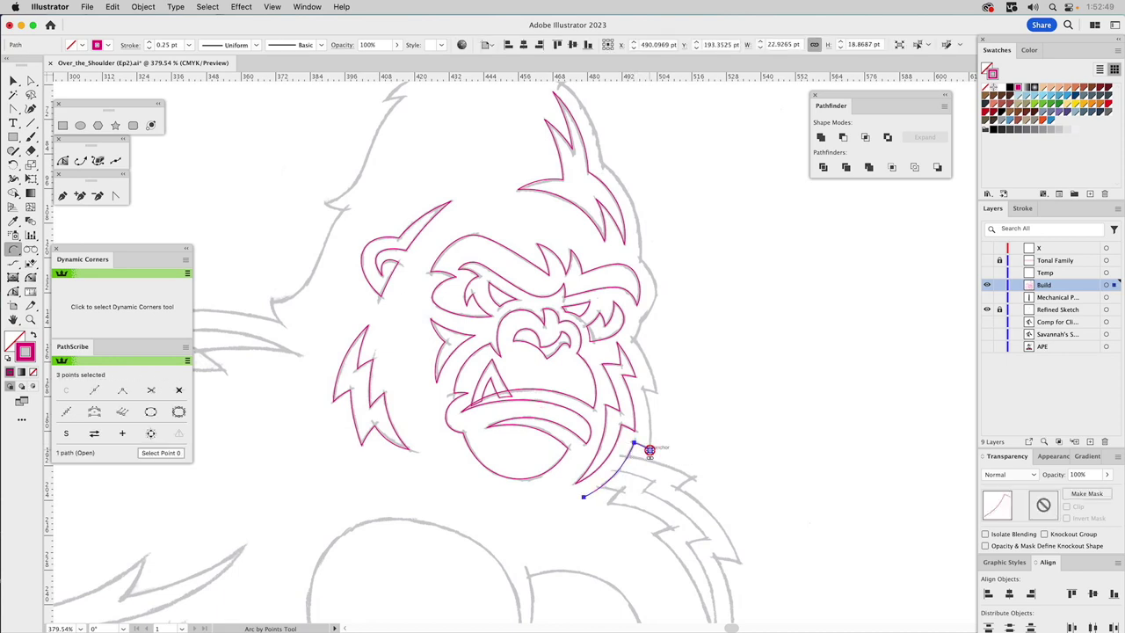
{"action": "left_click", "coordinate": [642, 389]}
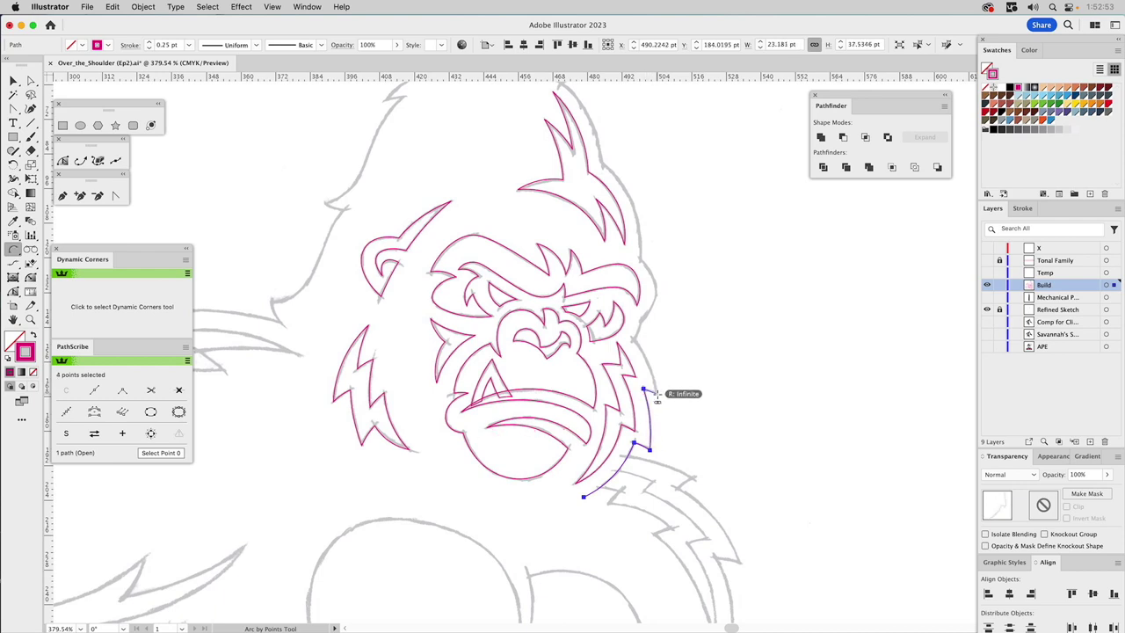
{"action": "left_click", "coordinate": [654, 393]}
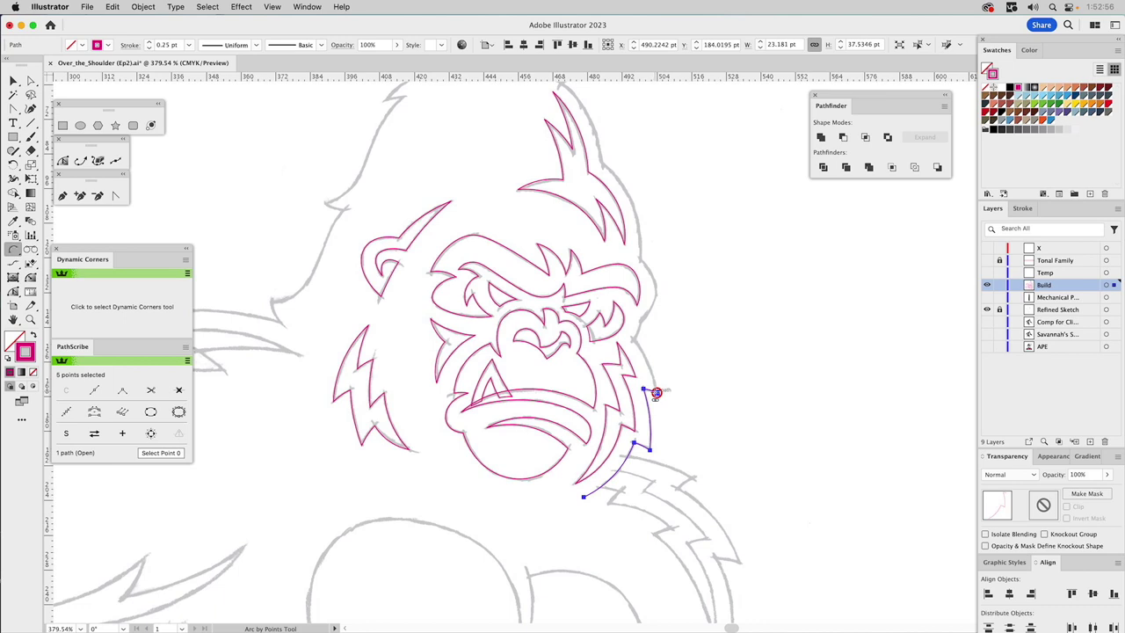
{"action": "left_click", "coordinate": [634, 340]}
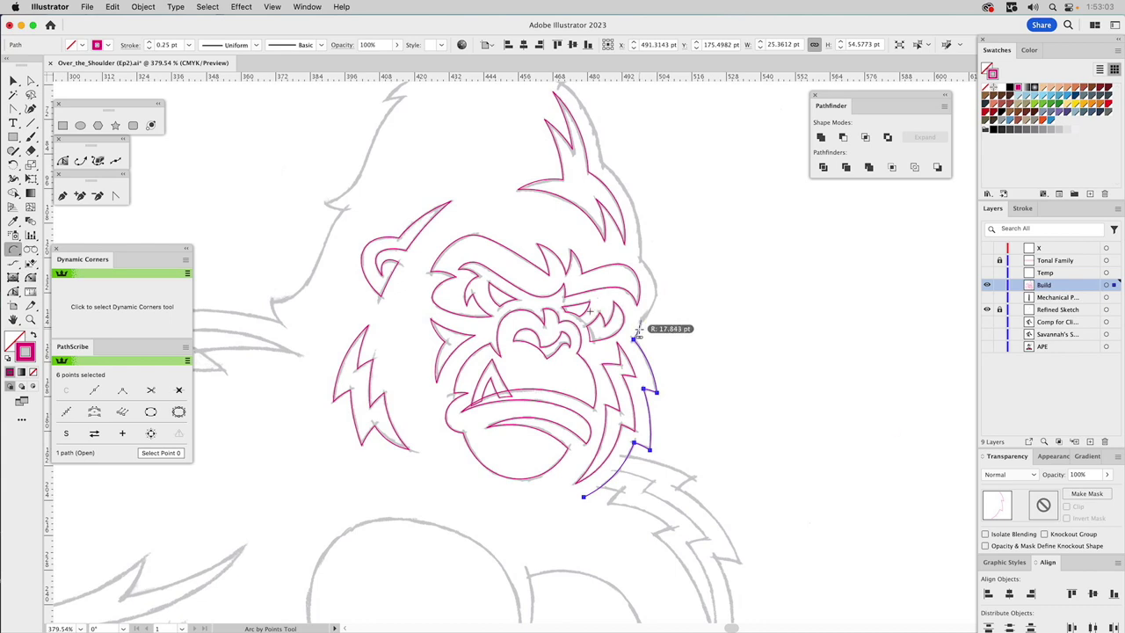
{"action": "left_click", "coordinate": [641, 321]}
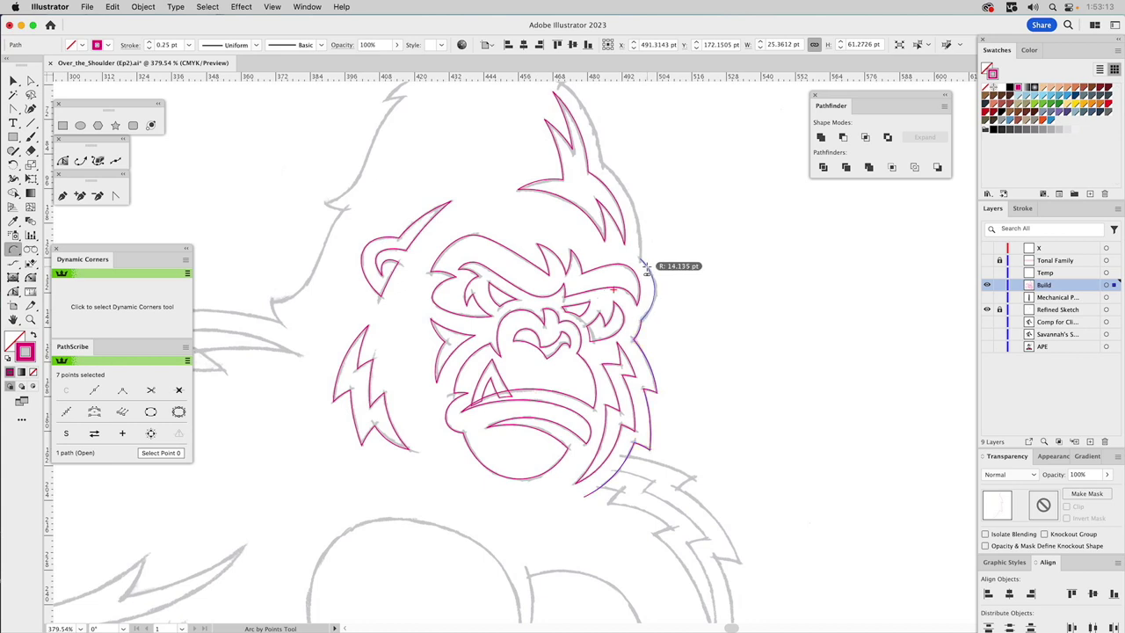
Continue the outline up the right side to the crown, bending the last arc along it
{"action": "left_click_drag", "start_coordinate": [666, 188], "coordinate": [670, 349]}
{"action": "left_click", "coordinate": [645, 421]}
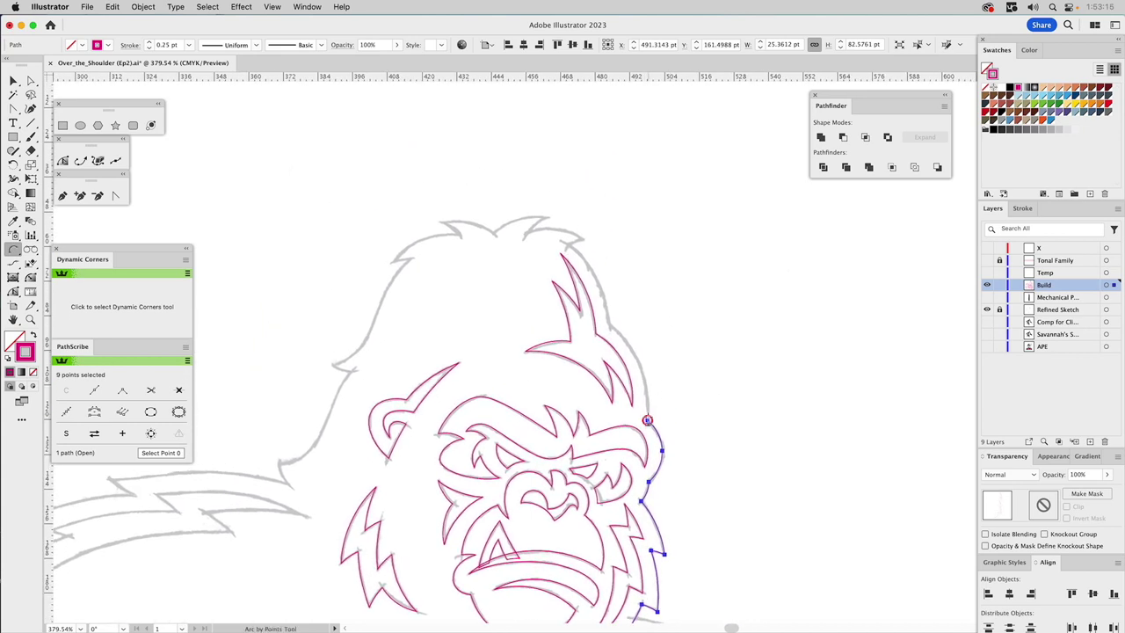
{"action": "left_click", "coordinate": [610, 326]}
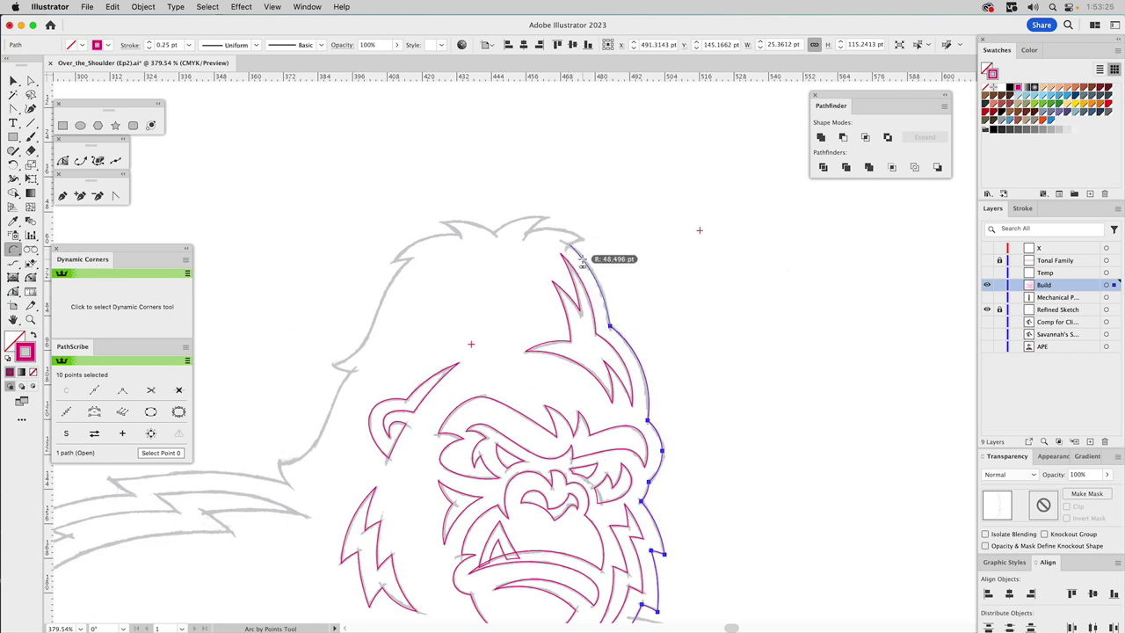
{"action": "left_click", "coordinate": [570, 245]}
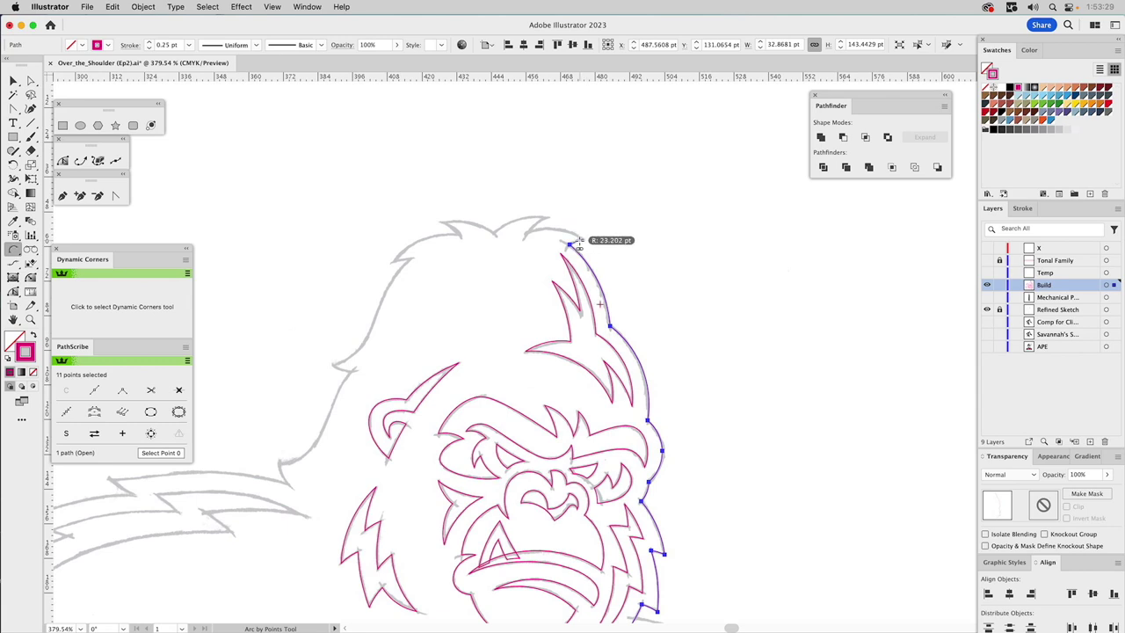
{"action": "left_click", "coordinate": [582, 239]}
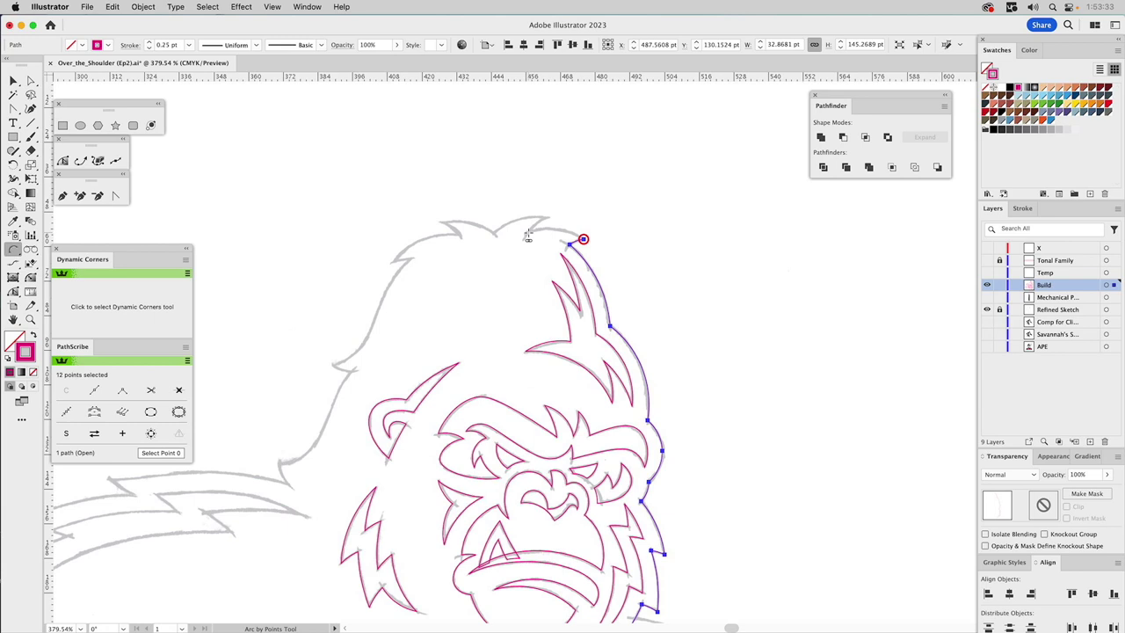
{"action": "mouse_move", "coordinate": [530, 236]}
{"action": "left_mouse_down"}
{"action": "mouse_move", "coordinate": [554, 236]}
{"action": "mouse_move", "coordinate": [540, 235]}
{"action": "left_mouse_up"}
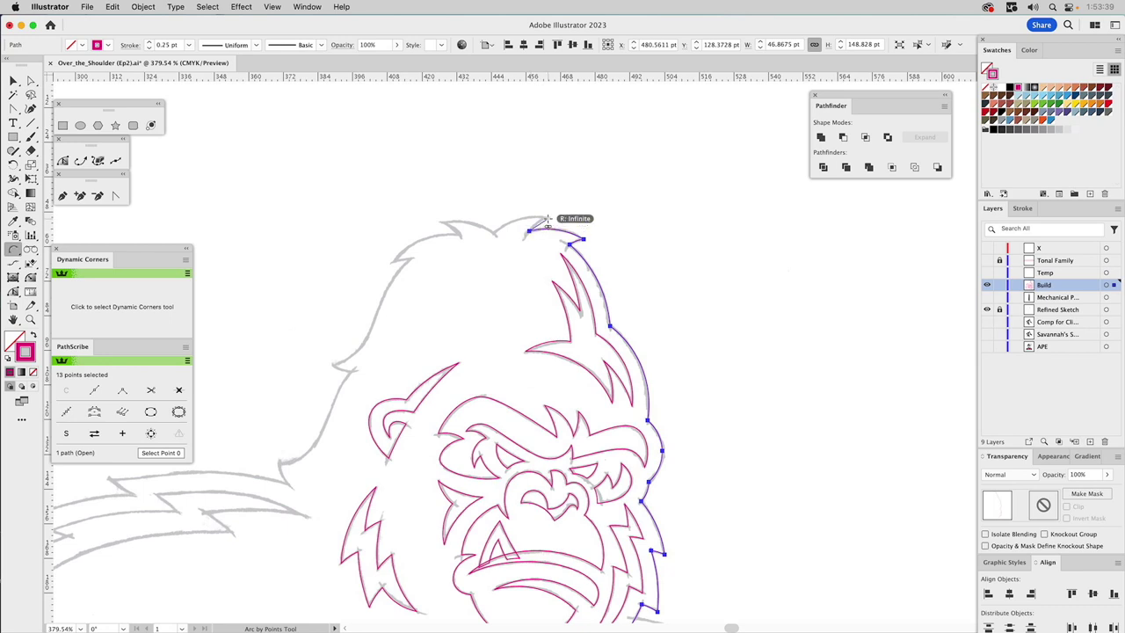
Extend the outline across the crown fur to the hair's upper-left tip
{"action": "left_click", "coordinate": [546, 216]}
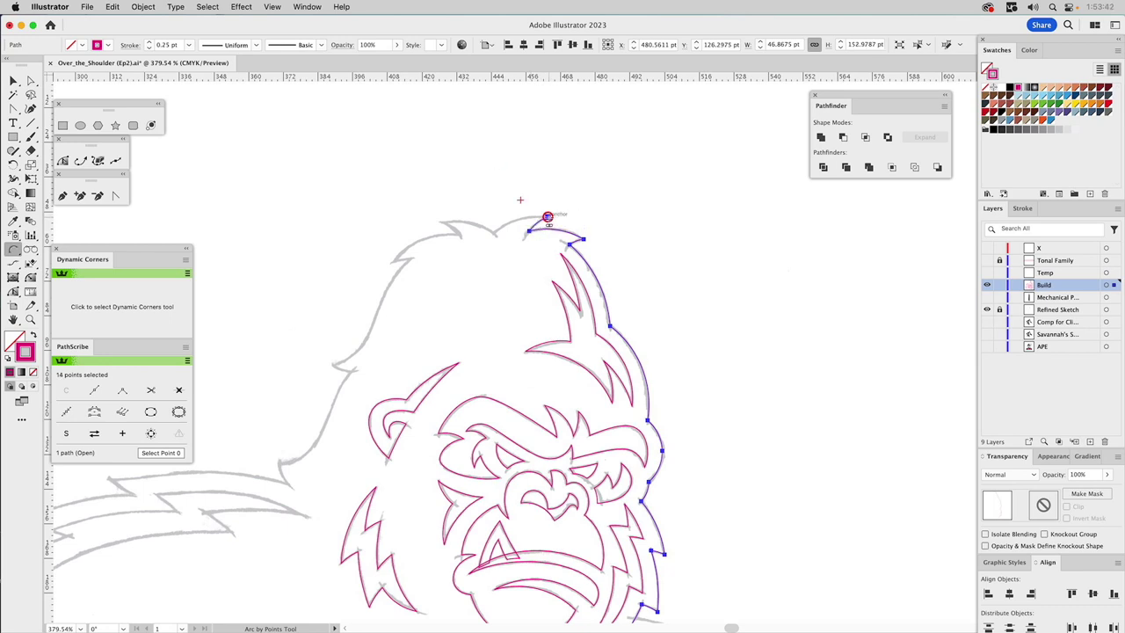
{"action": "left_click", "coordinate": [493, 232]}
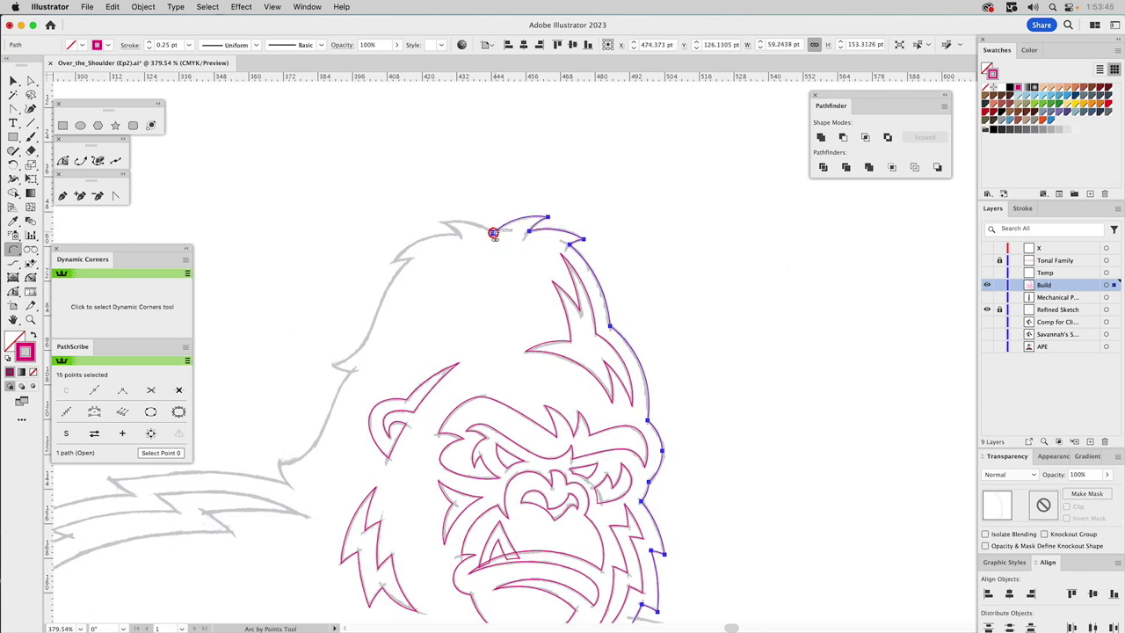
{"action": "left_click", "coordinate": [442, 222]}
{"action": "left_click", "coordinate": [460, 225]}
{"action": "left_click", "coordinate": [458, 235]}
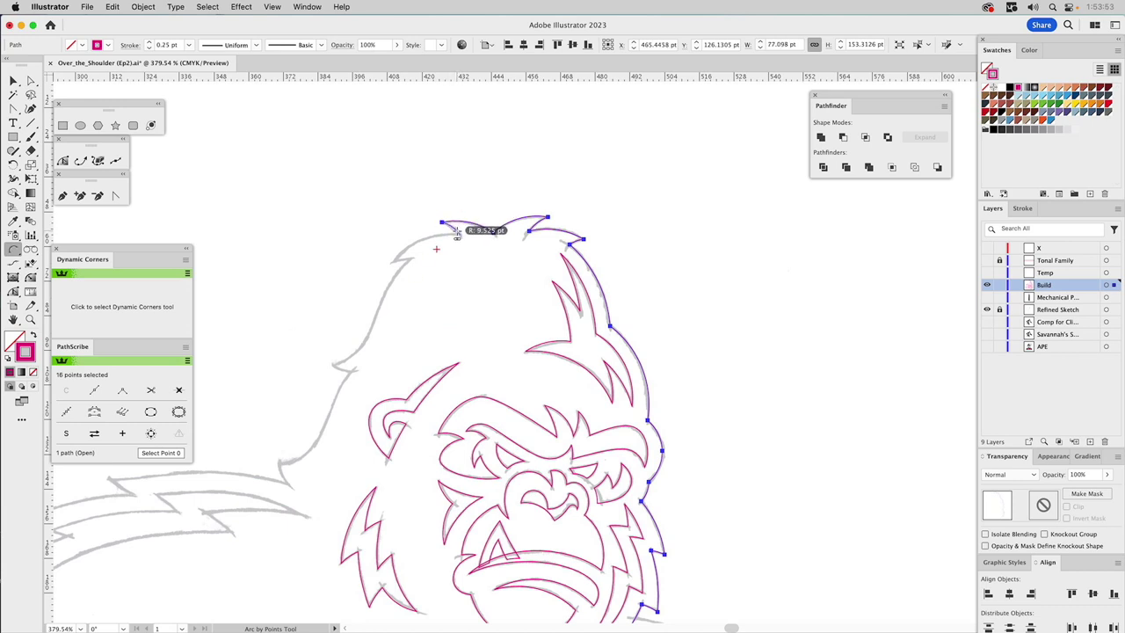
{"action": "left_click", "coordinate": [459, 234]}
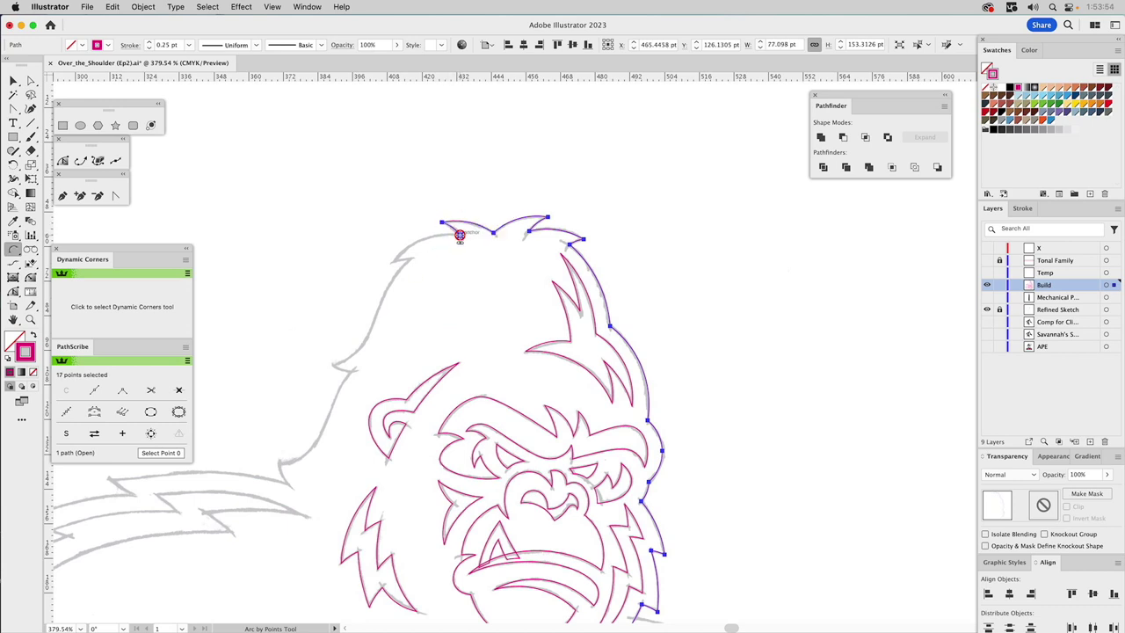
{"action": "left_click", "coordinate": [402, 255]}
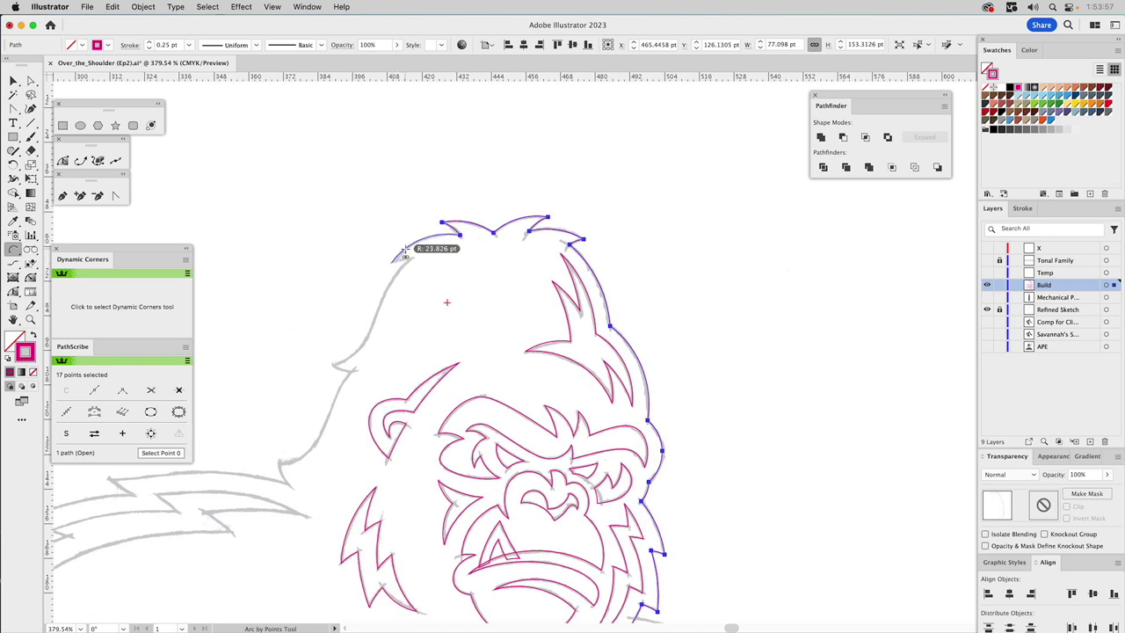
{"action": "left_click", "coordinate": [391, 263]}
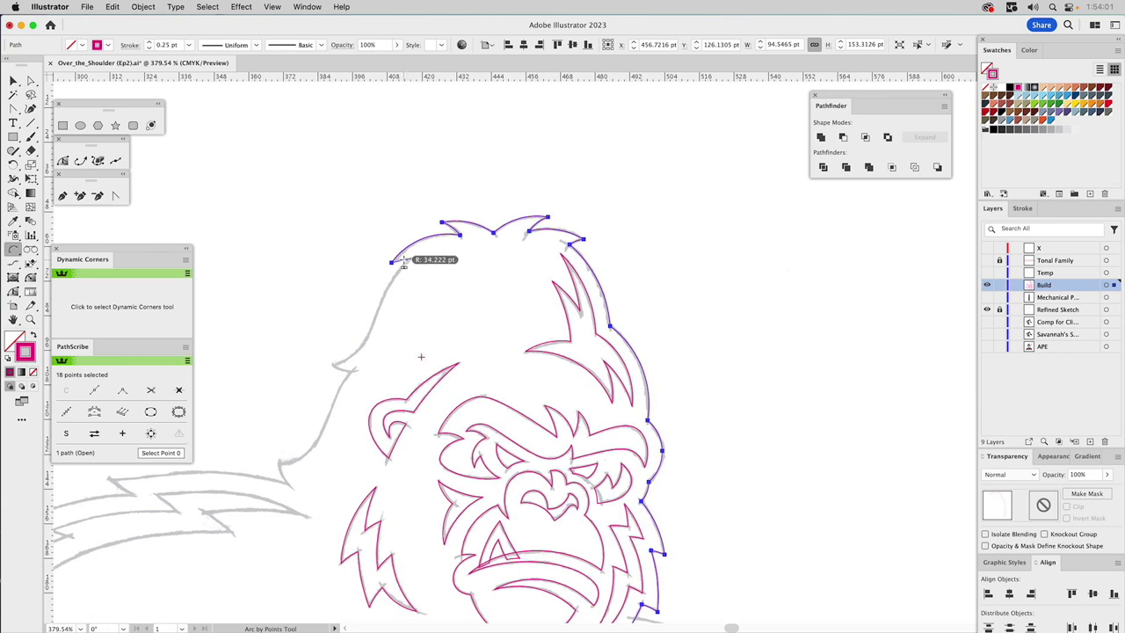
{"action": "left_click", "coordinate": [410, 258]}
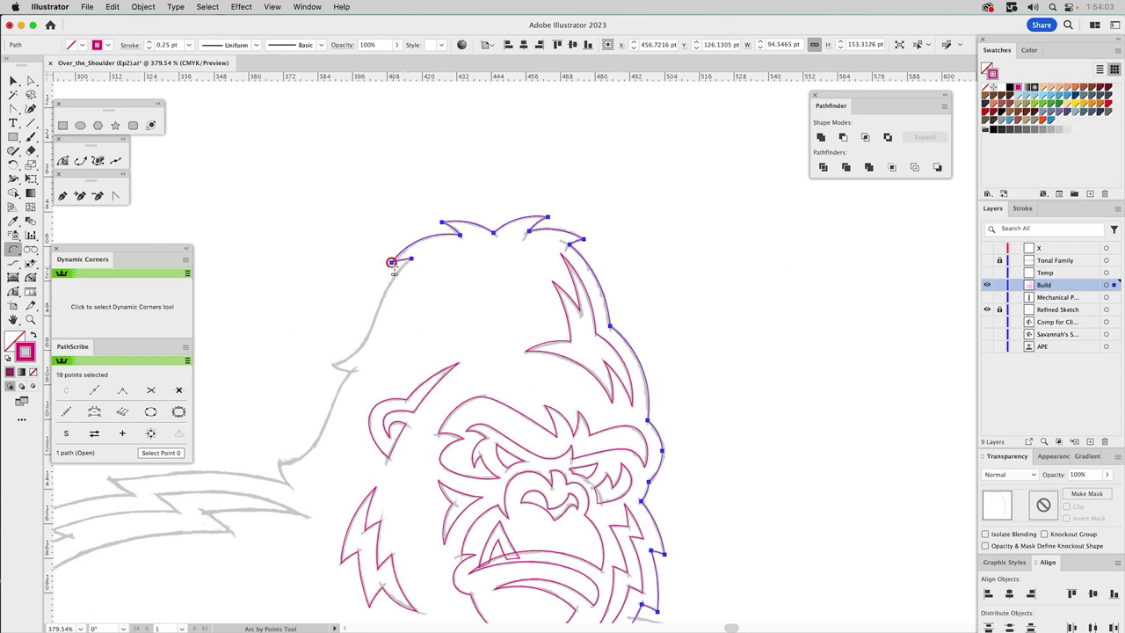
Trace down the left hair notch and cheek fur toward the chin, then close with a straight Pen edge
{"action": "left_click", "coordinate": [332, 365]}
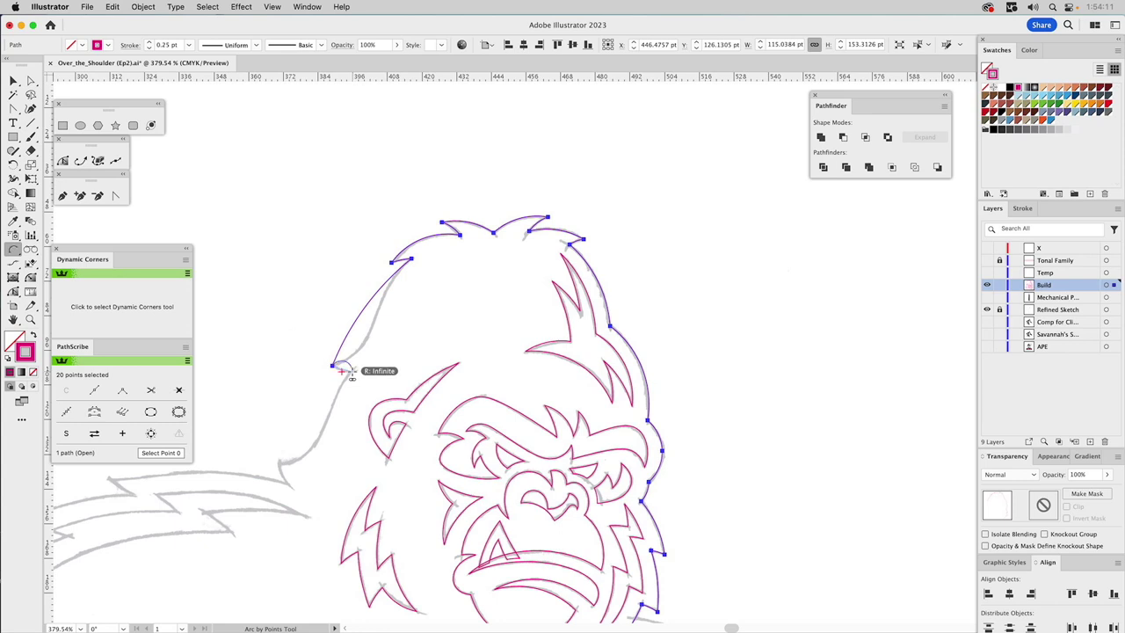
{"action": "left_click", "coordinate": [351, 373]}
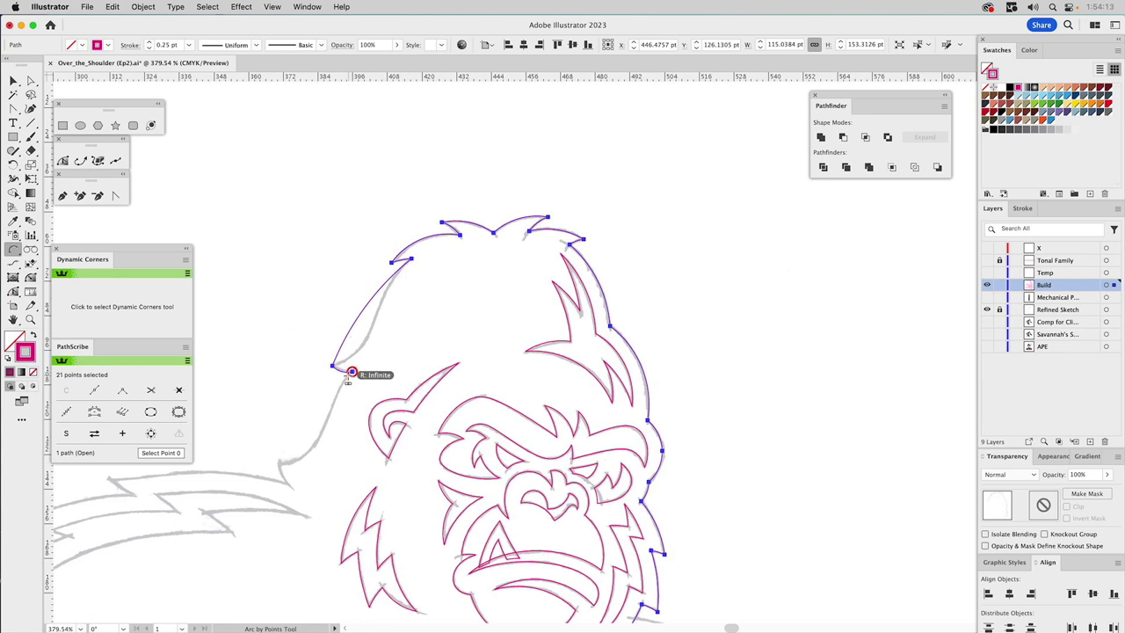
{"action": "left_click", "coordinate": [279, 463]}
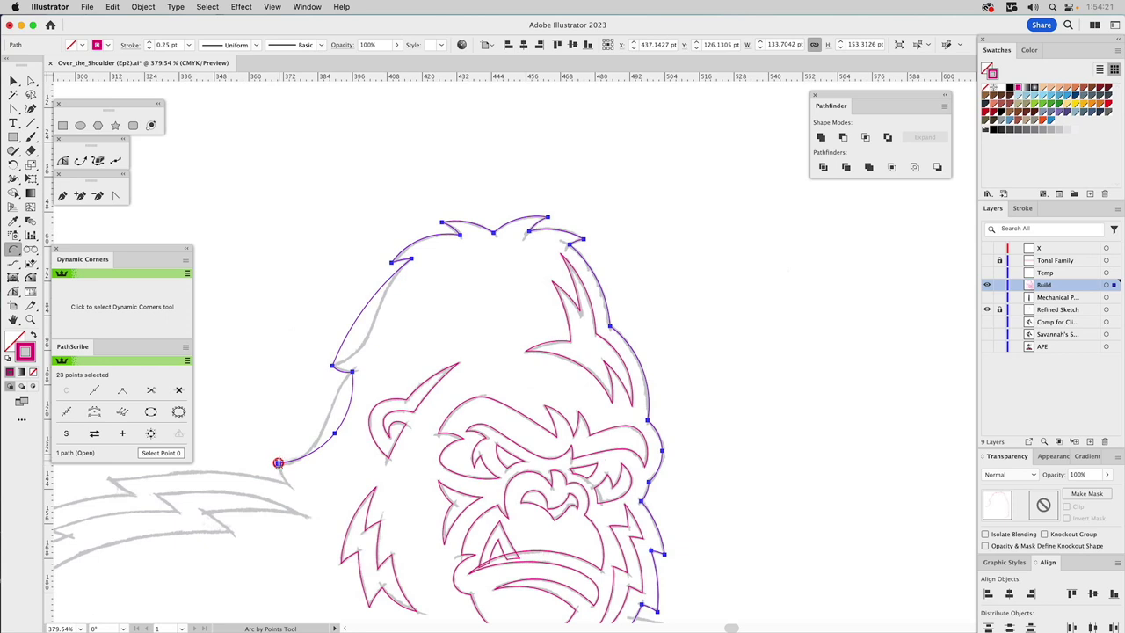
{"action": "left_click", "coordinate": [304, 500]}
{"action": "left_click_drag", "start_coordinate": [343, 452], "coordinate": [343, 260]}
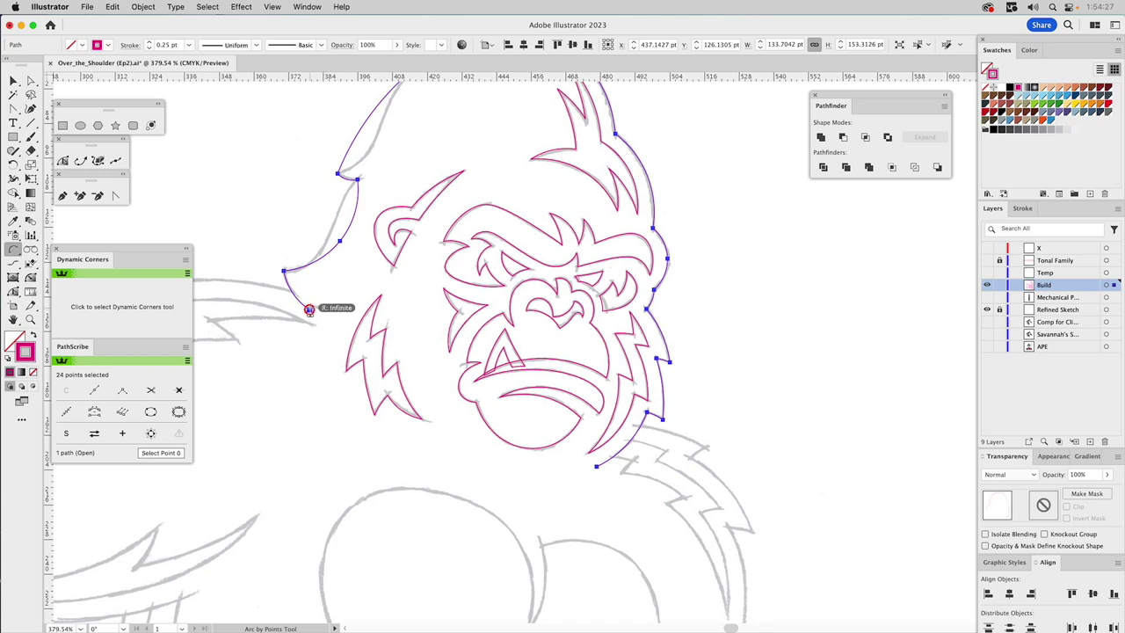
{"action": "left_click", "coordinate": [381, 464]}
{"action": "left_click", "coordinate": [63, 195]}
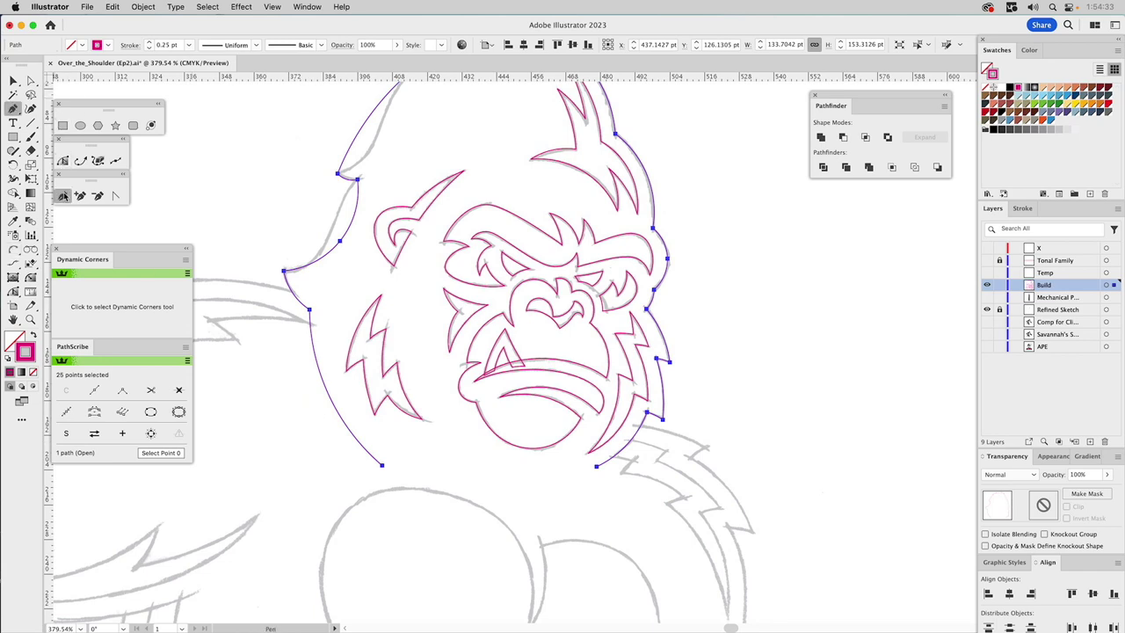
{"action": "left_click", "coordinate": [381, 464]}
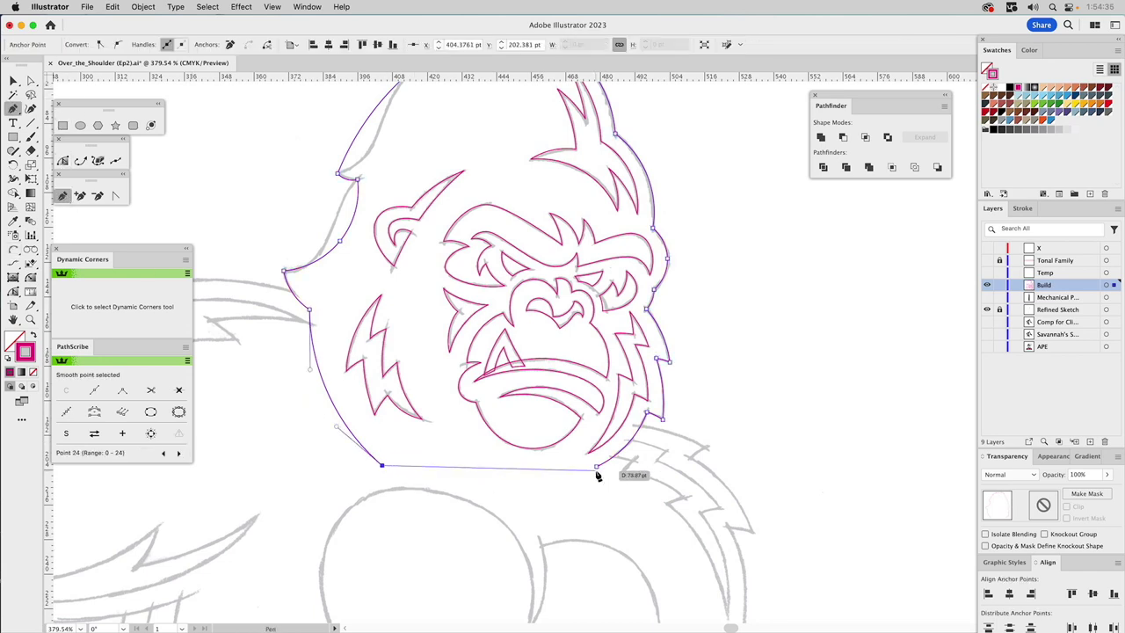
Join the outline's end to its start, deselect it, and zoom in on the head
{"action": "left_click", "coordinate": [596, 466]}
{"action": "key", "text": "super+shift+a"}
{"action": "left_click_drag", "start_coordinate": [385, 242], "coordinate": [465, 380]}
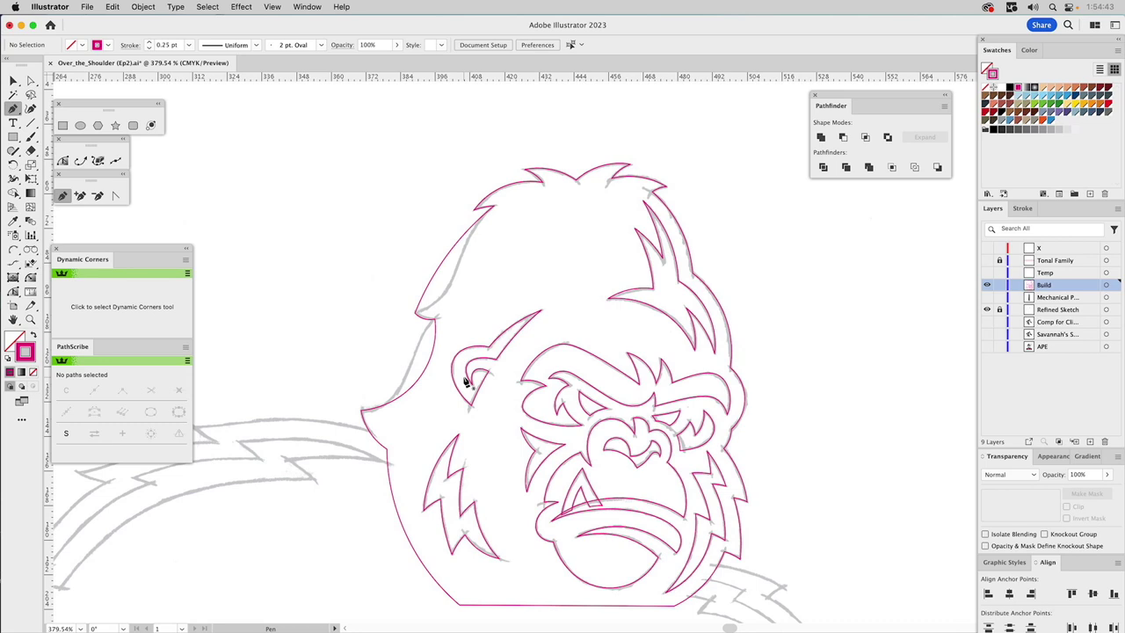
{"action": "key", "text": "super+space"}
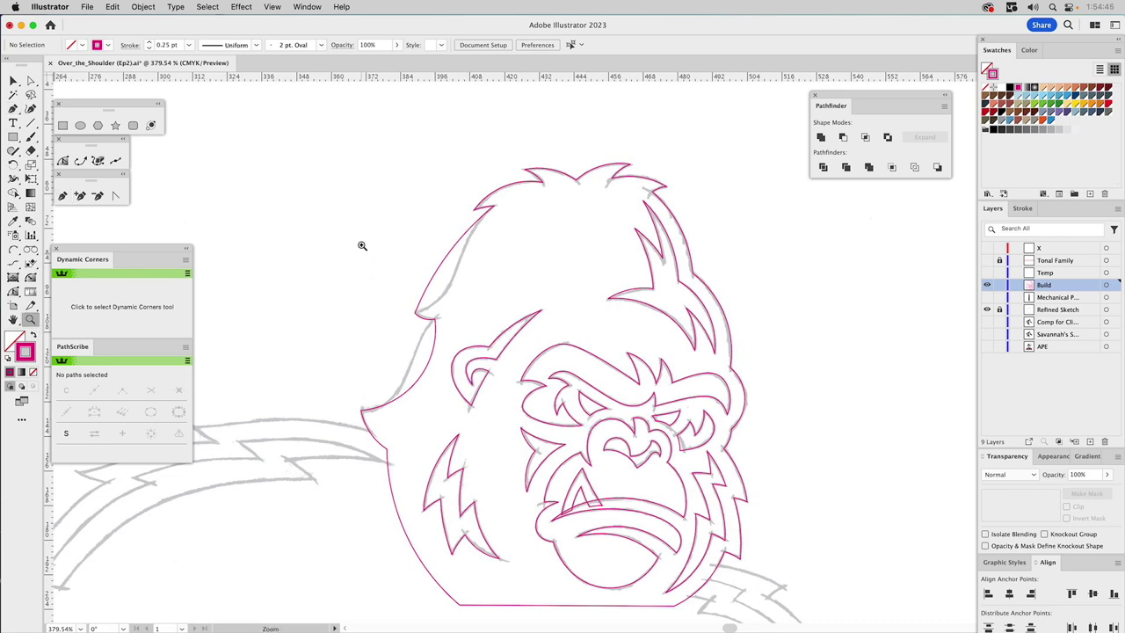
{"action": "left_click_drag", "start_coordinate": [332, 155], "coordinate": [779, 540]}
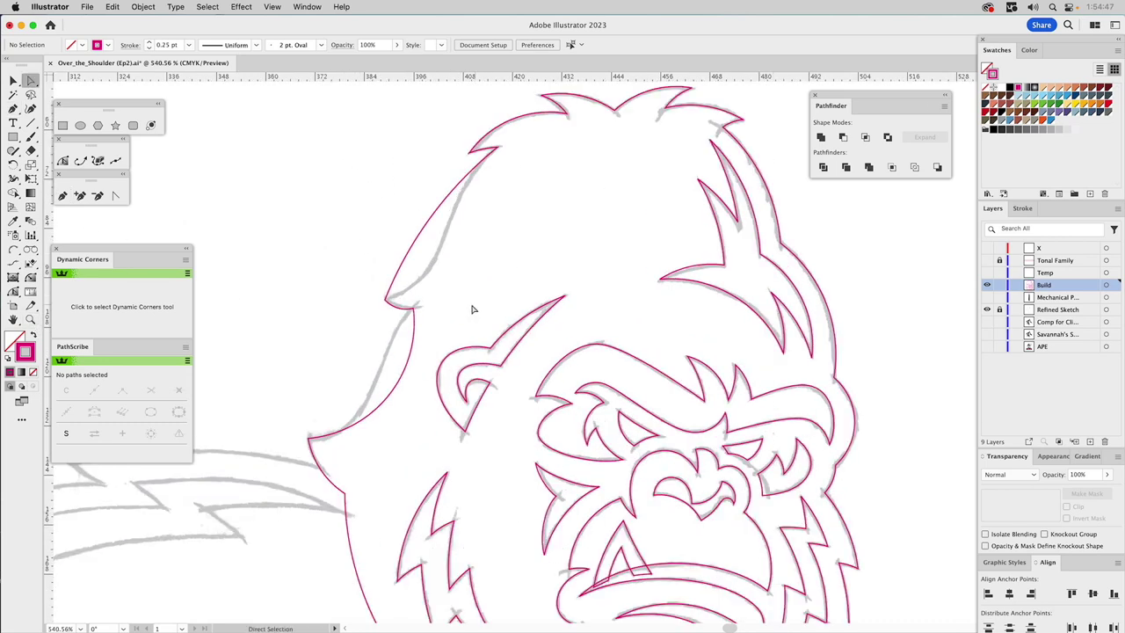
Reshape the curves along the hair's left edge and delete the extra anchor on the left curve
{"action": "left_click", "coordinate": [415, 250]}
{"action": "left_click_drag", "start_coordinate": [410, 241], "coordinate": [463, 274]}
{"action": "left_click_drag", "start_coordinate": [448, 189], "coordinate": [431, 201]}
{"action": "scroll", "coordinate": [451, 324], "scroll_direction": "down", "scroll_amount": 3}
{"action": "scroll", "coordinate": [451, 324], "scroll_direction": "left", "scroll_amount": 3}
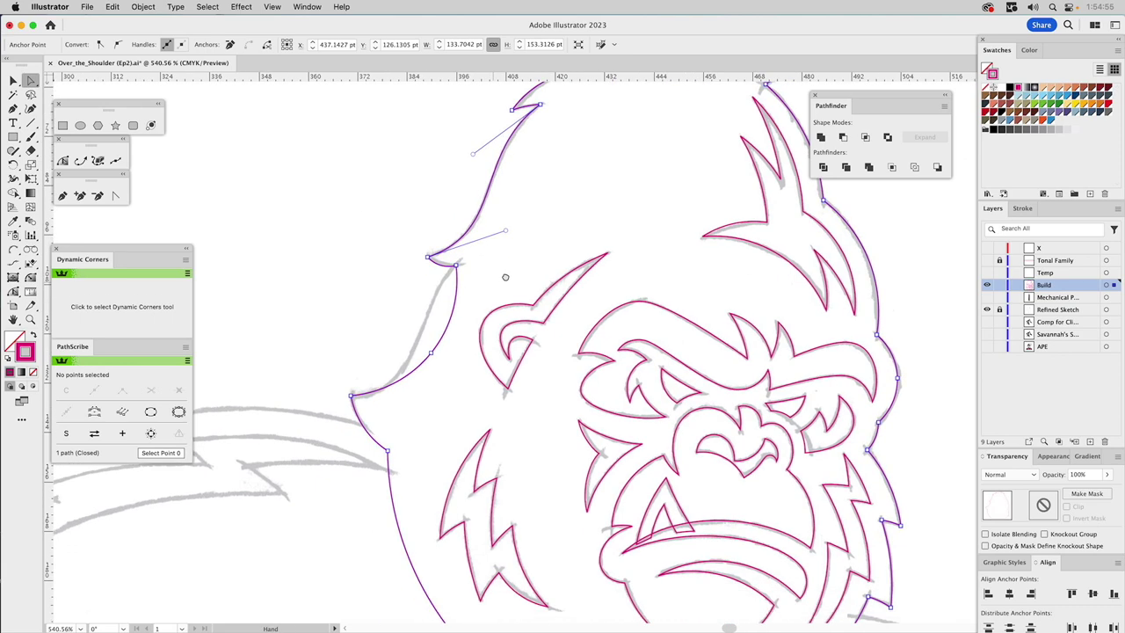
{"action": "left_click", "coordinate": [465, 334]}
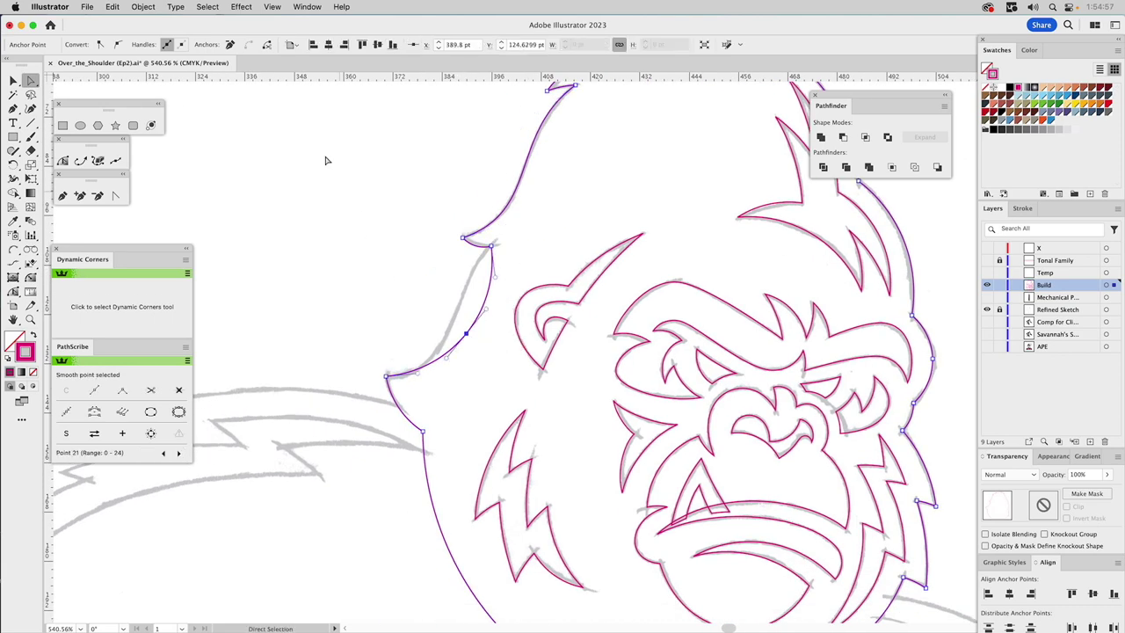
{"action": "key", "text": "Delete"}
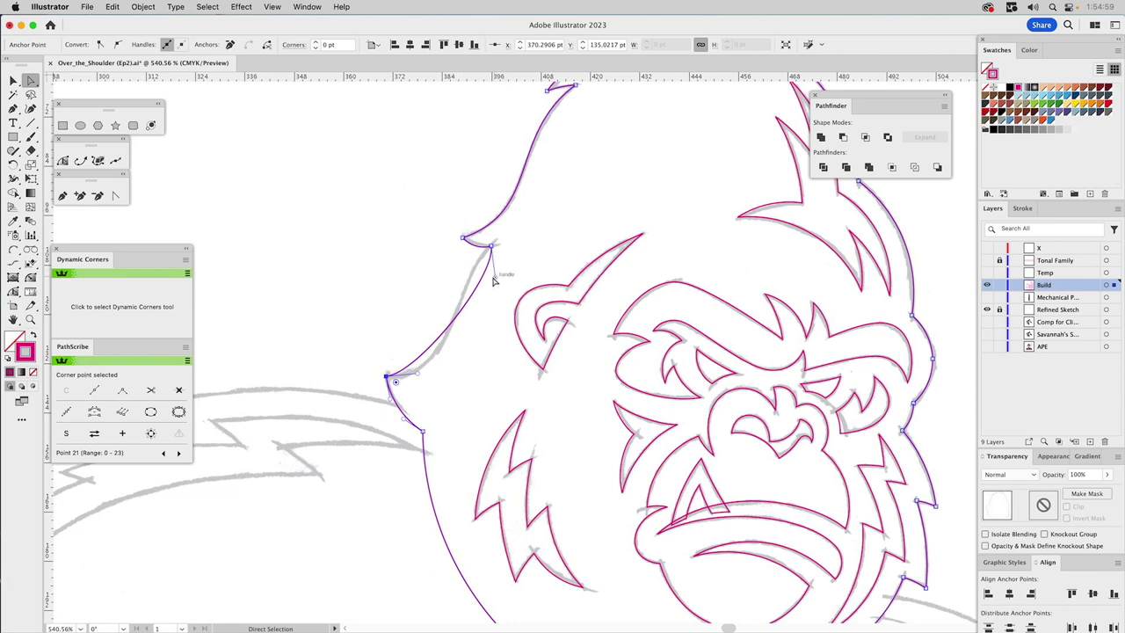
Round the curves below the hair notch and above the cheek fur corner, then deselect
{"action": "left_click_drag", "start_coordinate": [495, 279], "coordinate": [456, 276]}
{"action": "left_click", "coordinate": [387, 376]}
{"action": "left_click_drag", "start_coordinate": [419, 375], "coordinate": [456, 378]}
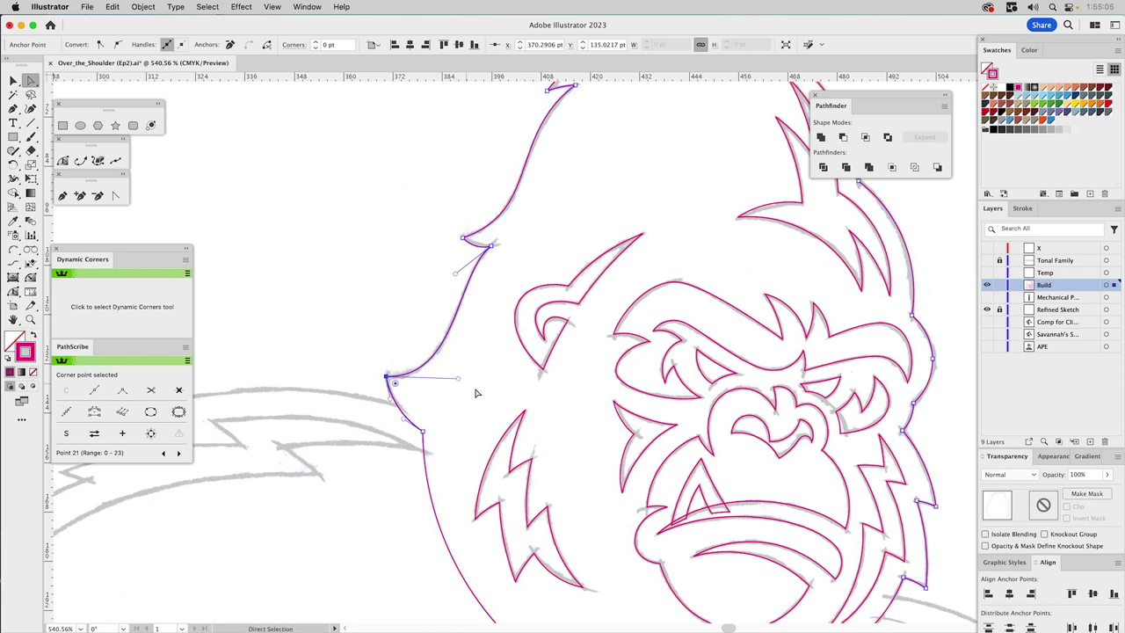
{"action": "left_click", "coordinate": [494, 391]}
{"action": "left_click_drag", "start_coordinate": [623, 196], "coordinate": [408, 257]}
{"action": "scroll", "coordinate": [408, 258], "scroll_direction": "down", "scroll_amount": 5}
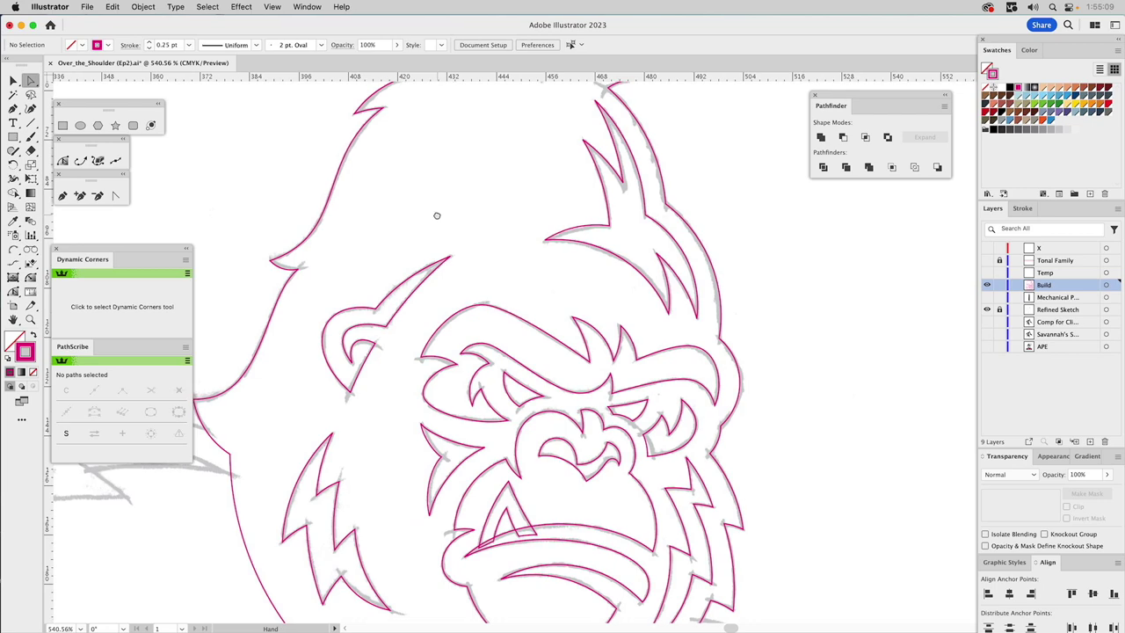
{"action": "scroll", "coordinate": [482, 264], "scroll_direction": "down", "scroll_amount": 5}
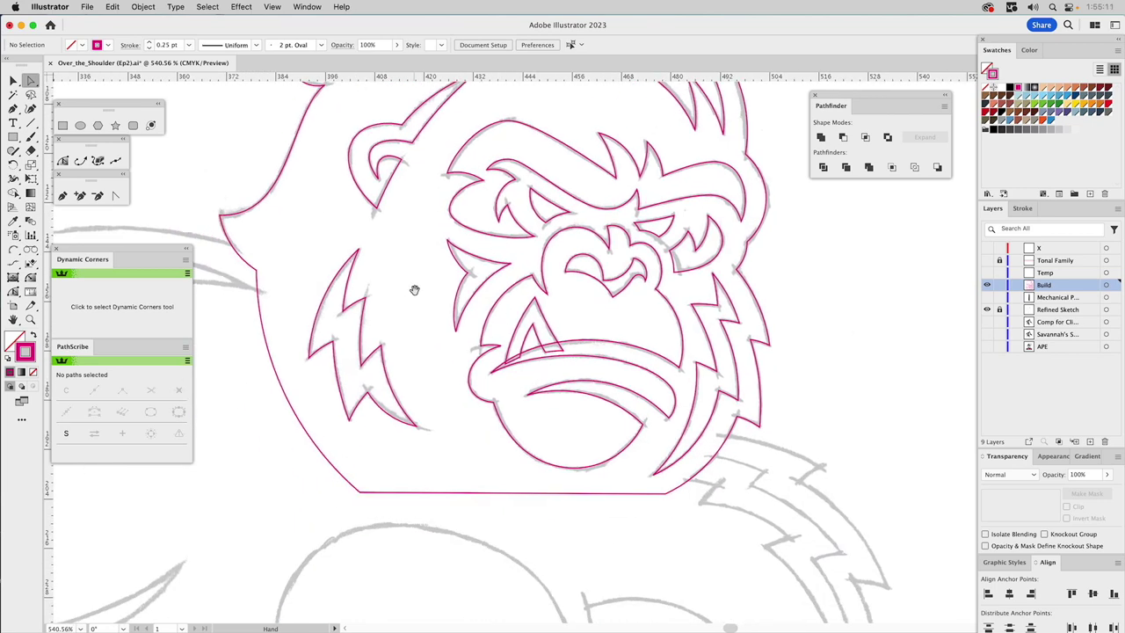
{"action": "left_click", "coordinate": [29, 322]}
Zoom out to the whole gorilla, pan down to its body, and marquee-zoom onto the chest
{"action": "left_click", "coordinate": [625, 334], "text": "alt"}
{"action": "left_click", "coordinate": [603, 330], "text": "alt"}
{"action": "left_click", "coordinate": [565, 326], "text": "alt"}
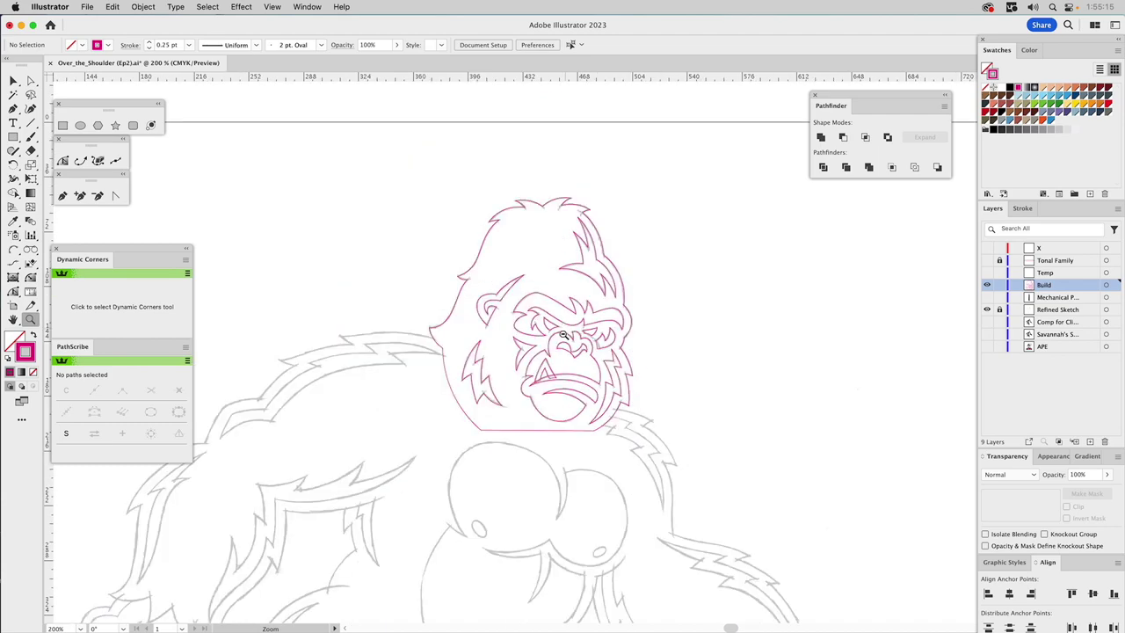
{"action": "left_click_drag", "start_coordinate": [513, 435], "coordinate": [533, 393]}
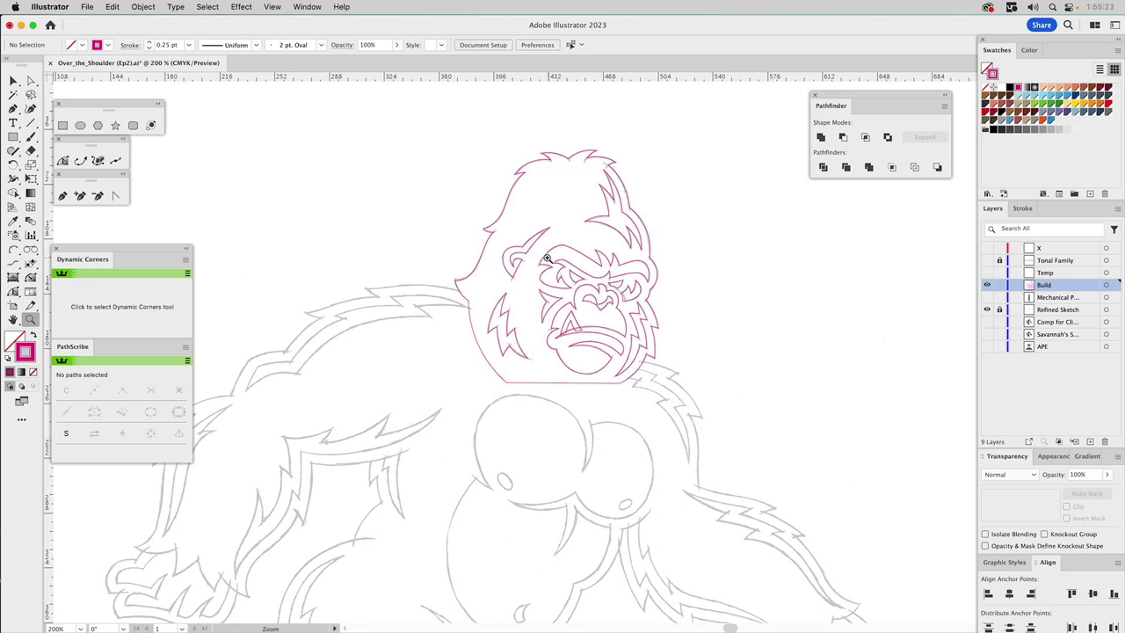
{"action": "left_click_drag", "start_coordinate": [503, 374], "coordinate": [563, 255]}
{"action": "left_click_drag", "start_coordinate": [640, 388], "coordinate": [597, 335]}
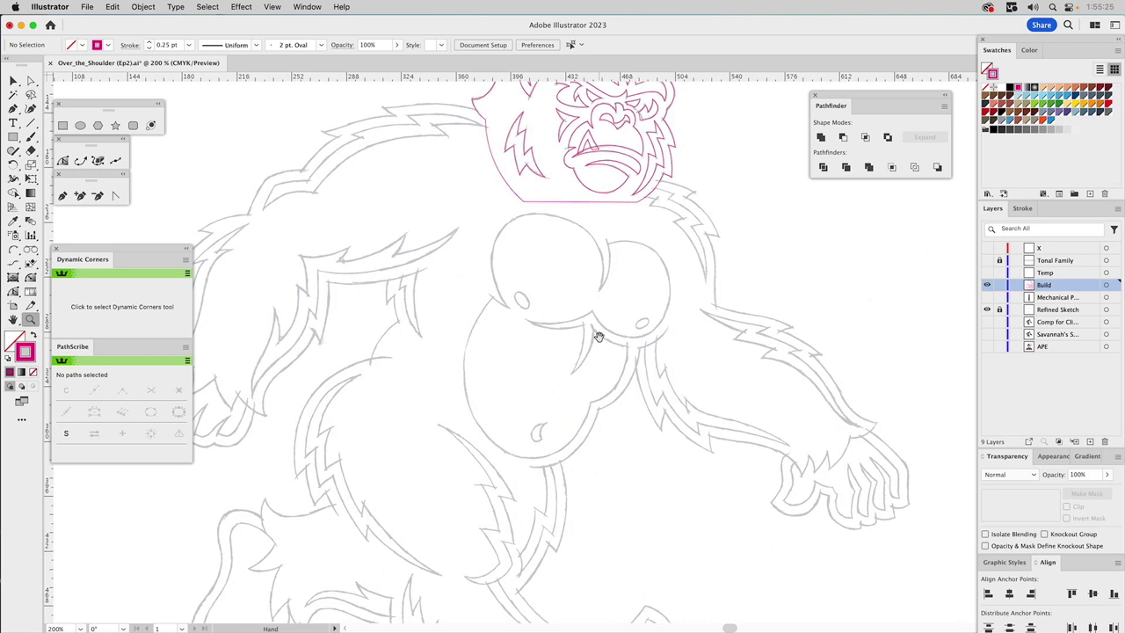
{"action": "left_click_drag", "start_coordinate": [426, 180], "coordinate": [771, 520]}
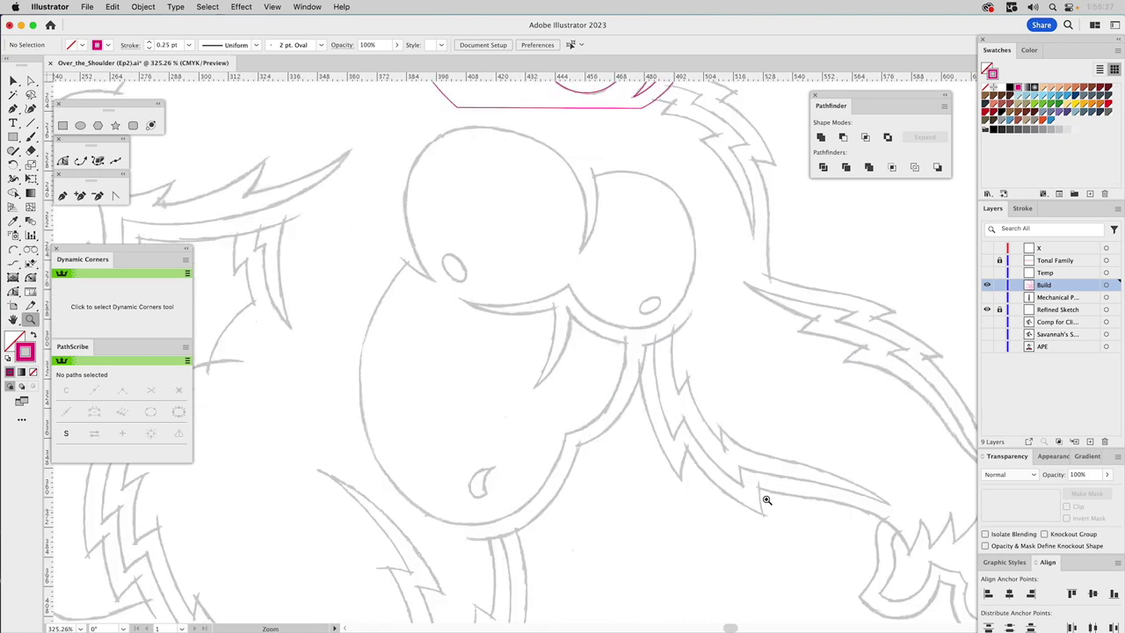
{"action": "left_click", "coordinate": [63, 196]}
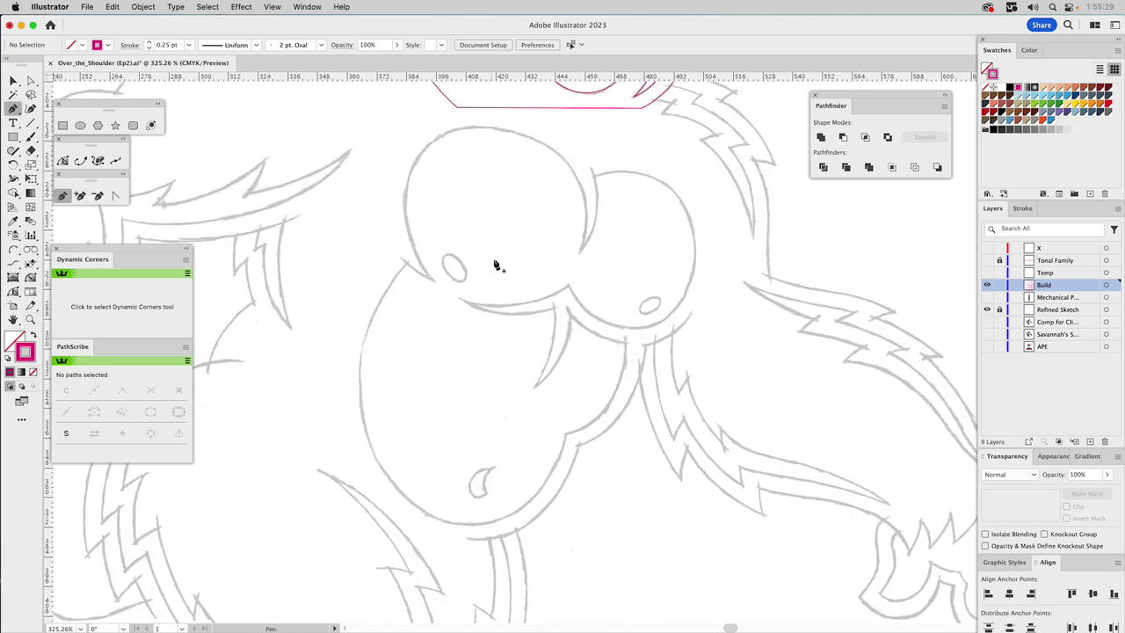
Draw the rounded left and right pec lobes with curved Pen anchors, dipping at the centre
{"action": "left_click", "coordinate": [432, 279]}
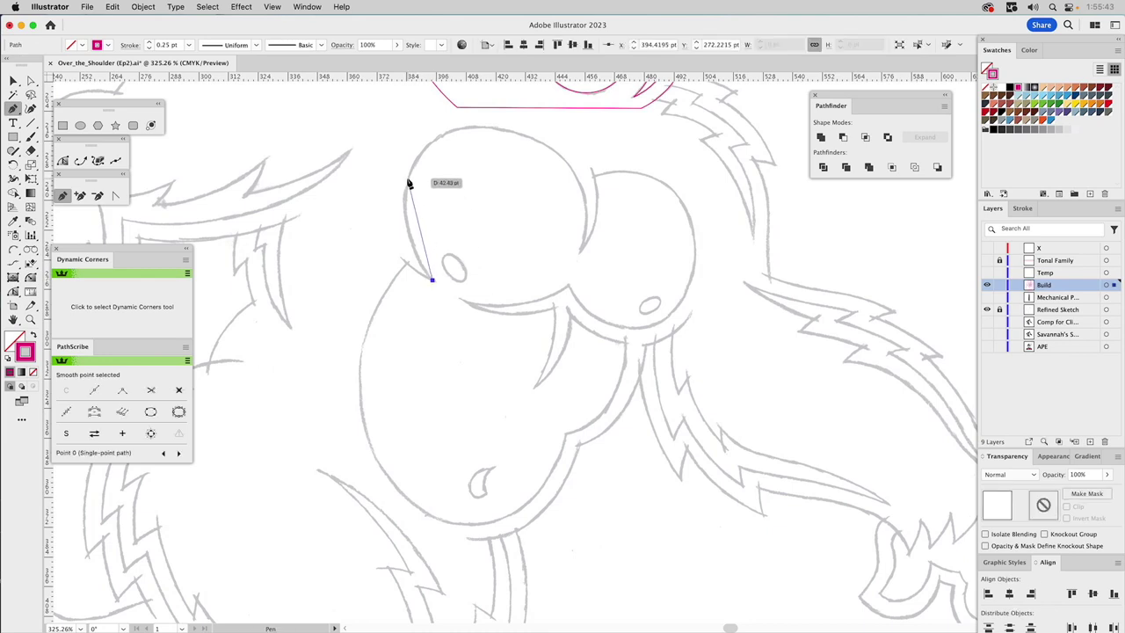
{"action": "left_click_drag", "start_coordinate": [407, 179], "coordinate": [418, 137]}
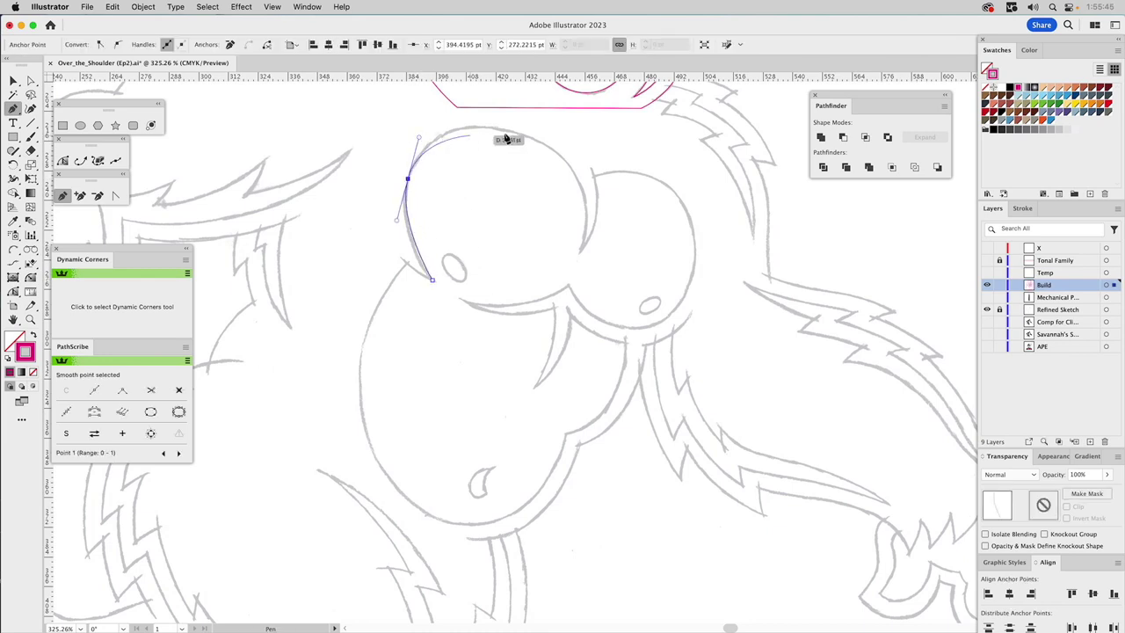
{"action": "left_click_drag", "start_coordinate": [525, 135], "coordinate": [581, 161]}
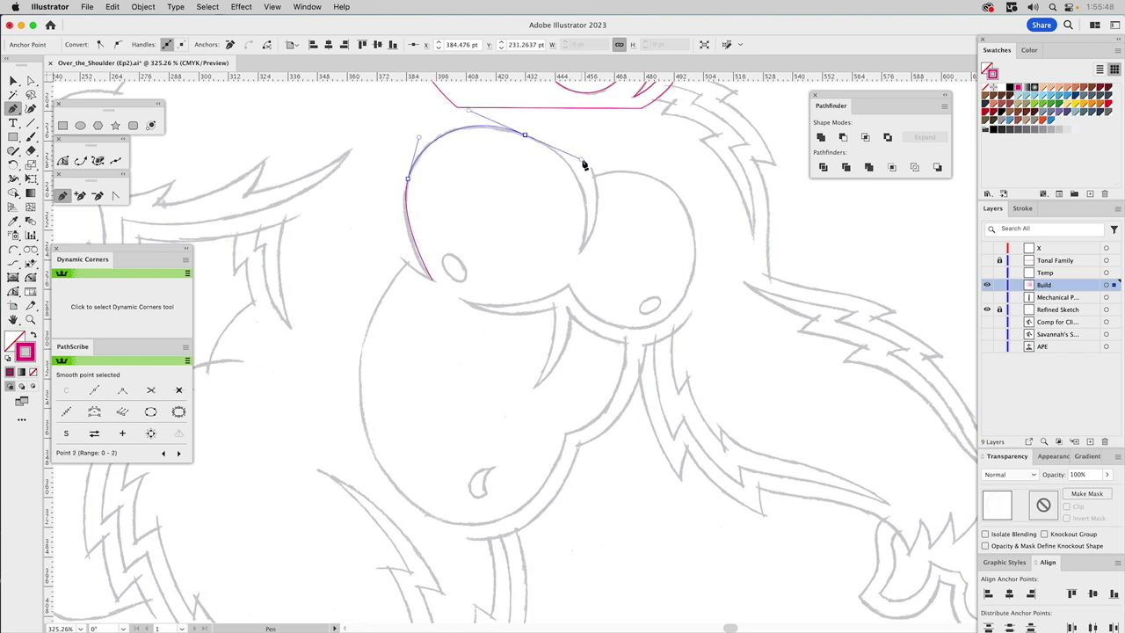
{"action": "left_click", "coordinate": [579, 253]}
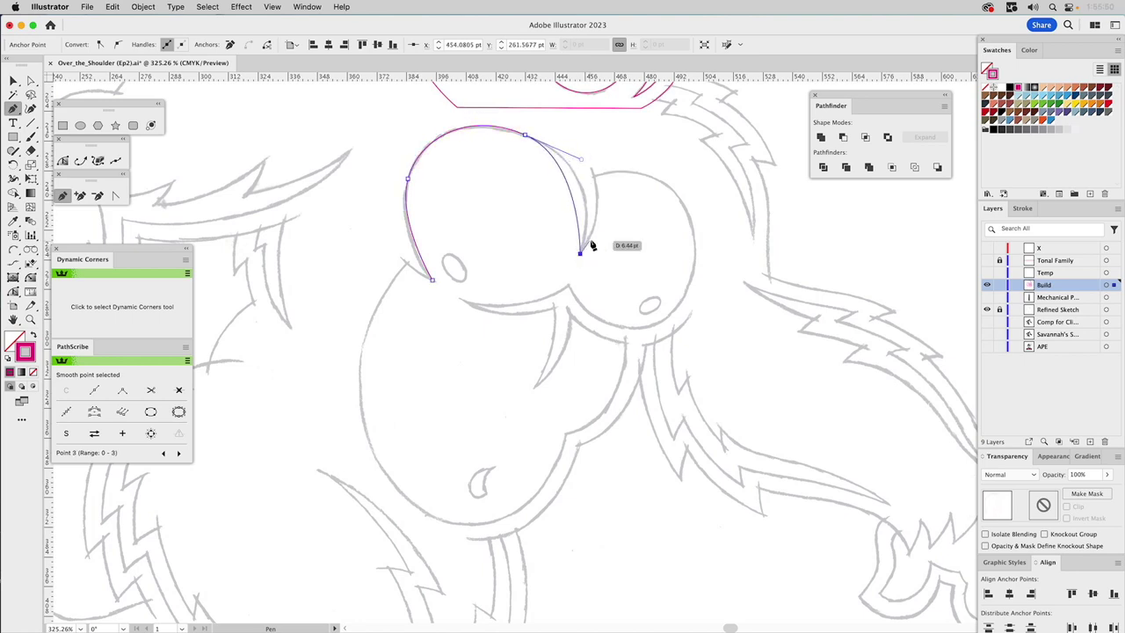
{"action": "left_click", "coordinate": [594, 178]}
{"action": "left_click_drag", "start_coordinate": [694, 247], "coordinate": [698, 295]}
{"action": "left_click_drag", "start_coordinate": [633, 328], "coordinate": [598, 333]}
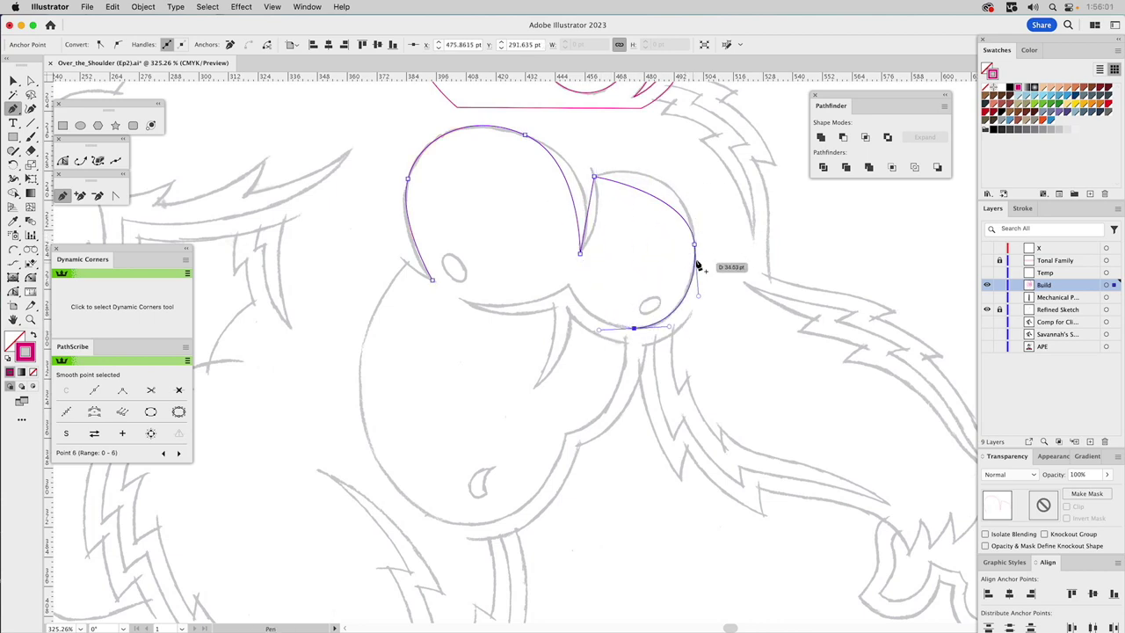
{"action": "left_click", "coordinate": [568, 287]}
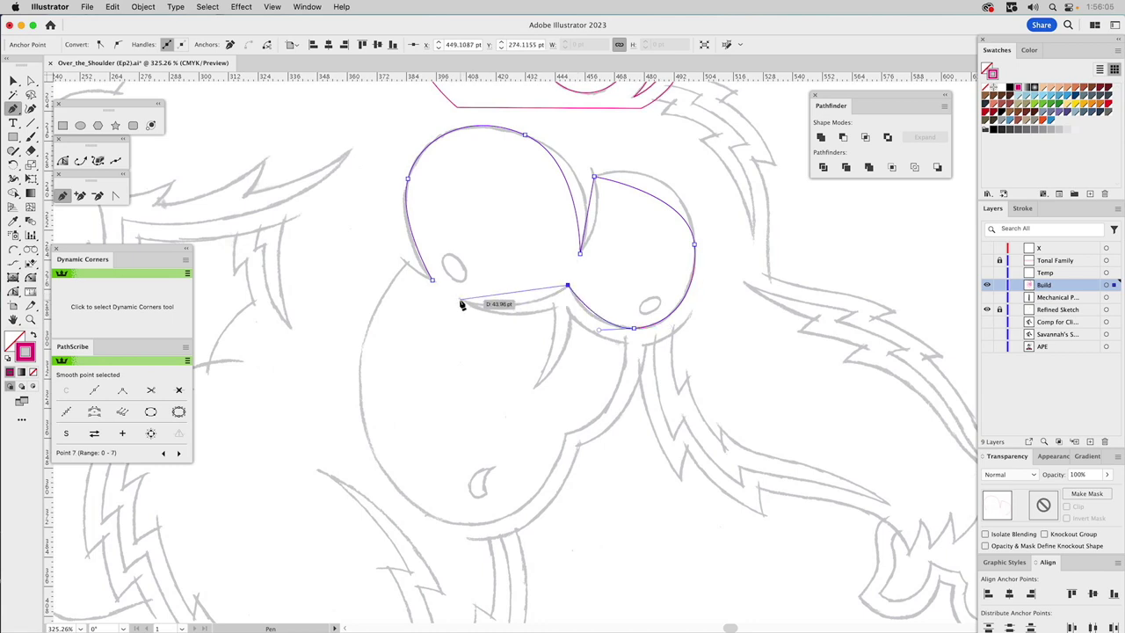
Add pointed notches along the muzzle and chest line, curve the chest bottom, and close at the start anchor
{"action": "left_click", "coordinate": [459, 299]}
{"action": "left_click", "coordinate": [552, 308]}
{"action": "left_click", "coordinate": [534, 387]}
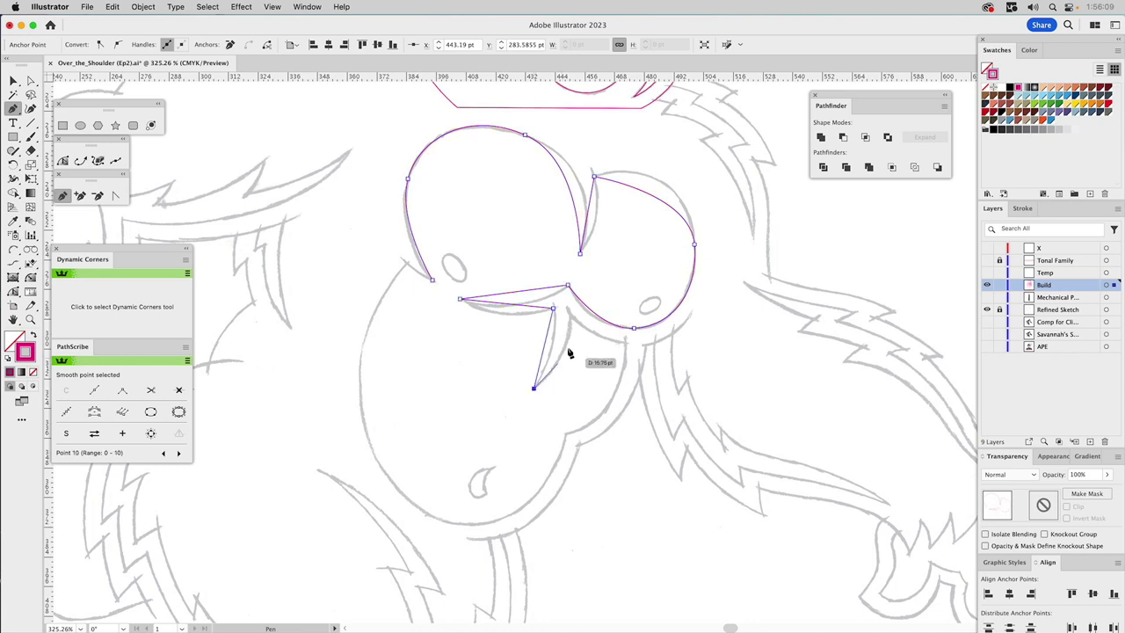
{"action": "left_click", "coordinate": [570, 318]}
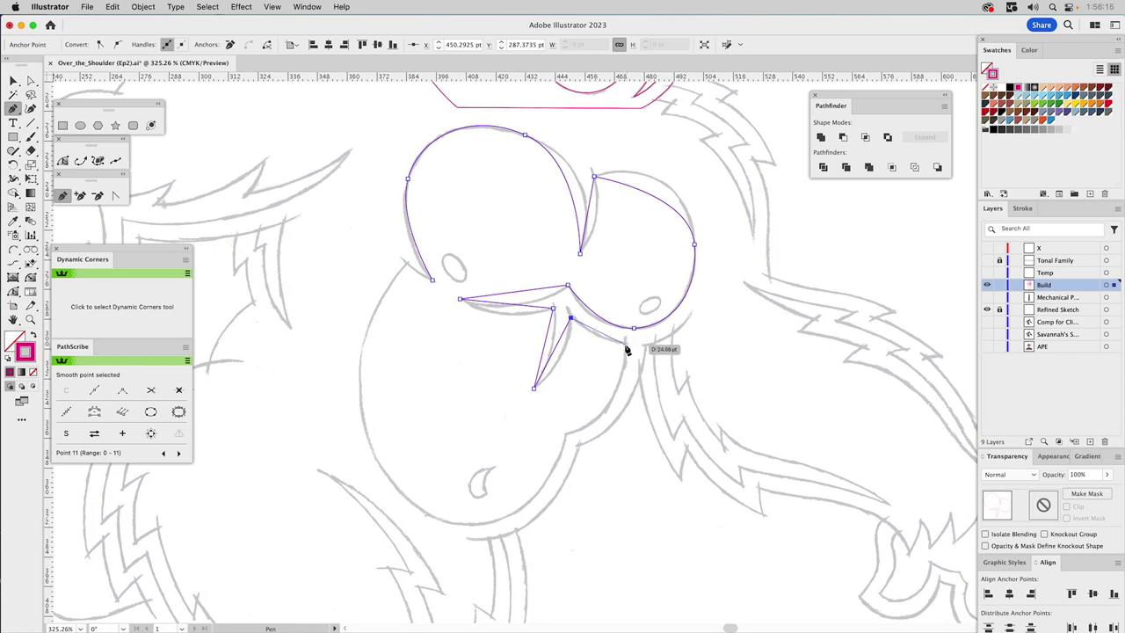
{"action": "left_click", "coordinate": [625, 344]}
{"action": "left_click", "coordinate": [564, 433]}
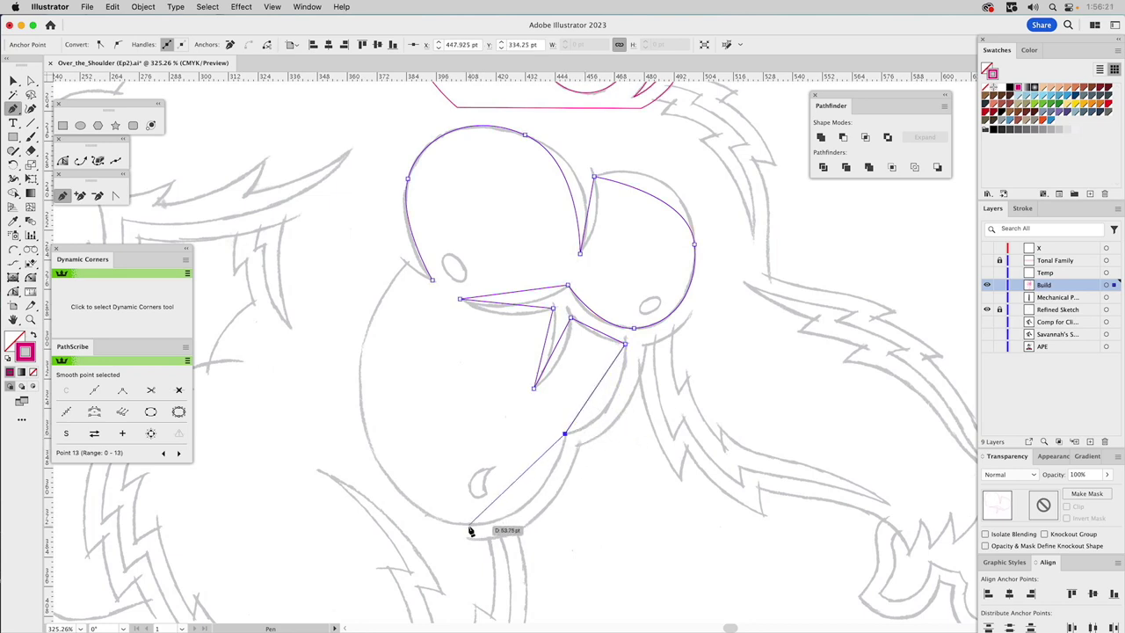
{"action": "left_click_drag", "start_coordinate": [468, 525], "coordinate": [416, 525]}
{"action": "left_click_drag", "start_coordinate": [359, 378], "coordinate": [360, 308]}
{"action": "left_click", "coordinate": [406, 263]}
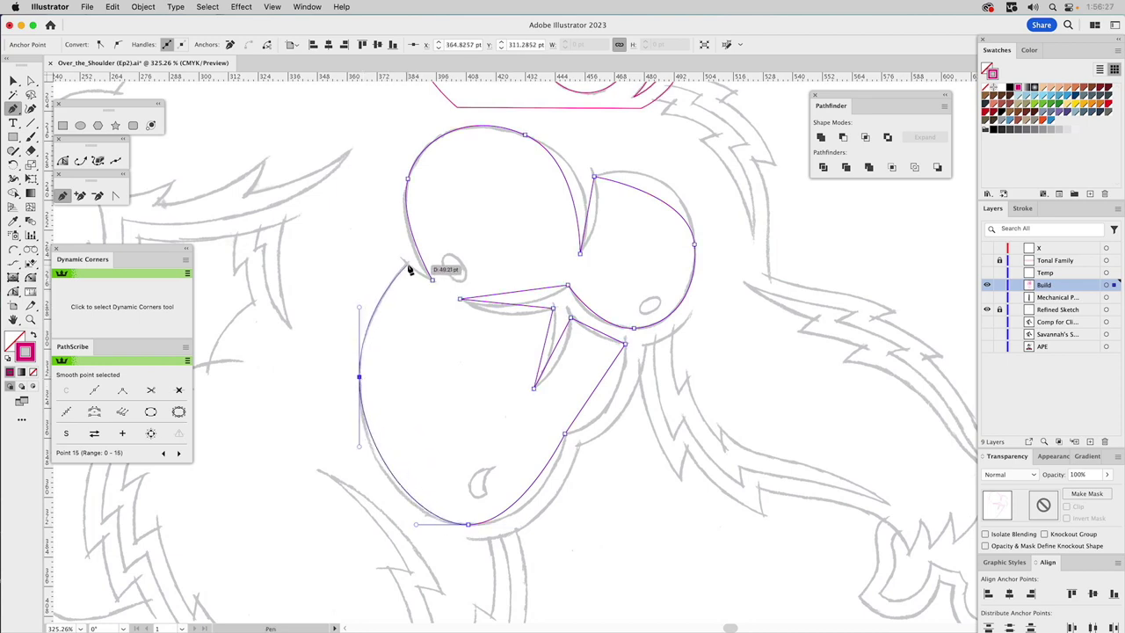
{"action": "left_click", "coordinate": [432, 283]}
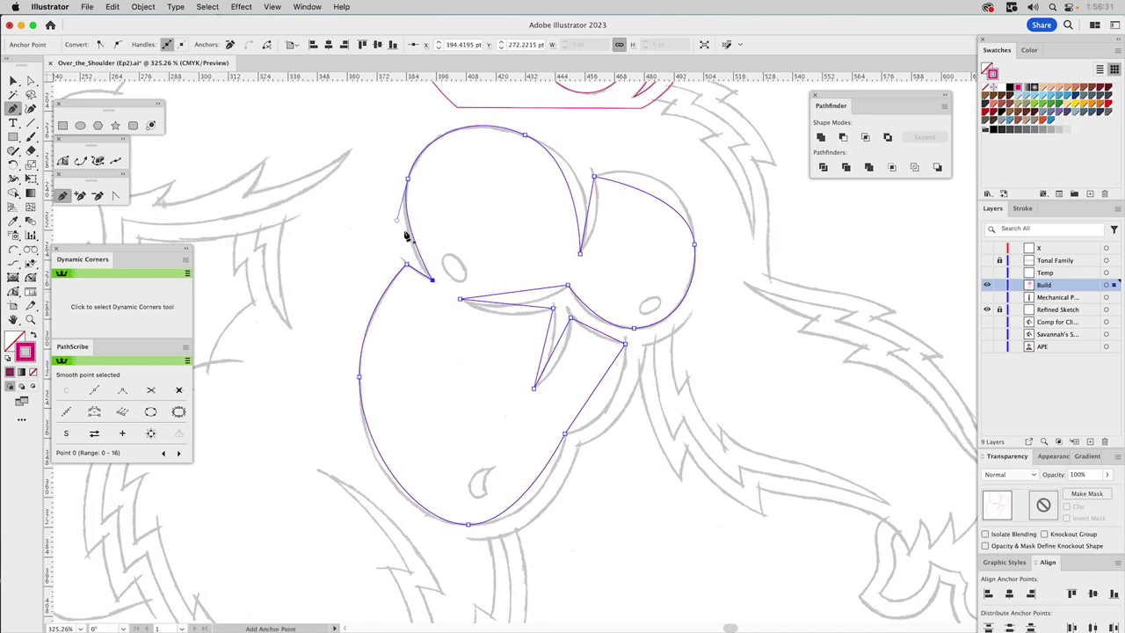
{"action": "left_click", "coordinate": [13, 291]}
Zoom in on the face outline and bend the straight right brow segment into a curve
{"action": "key", "text": "z"}
{"action": "left_click_drag", "start_coordinate": [539, 140], "coordinate": [671, 316]}
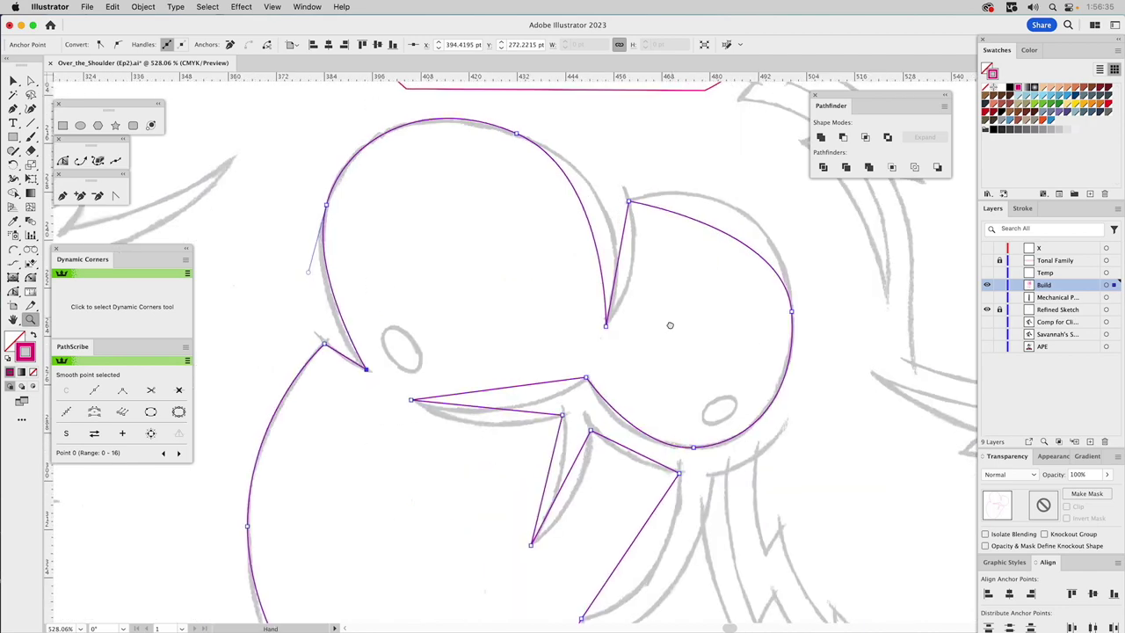
{"action": "scroll", "coordinate": [646, 347], "scroll_direction": "up", "scroll_amount": 2}
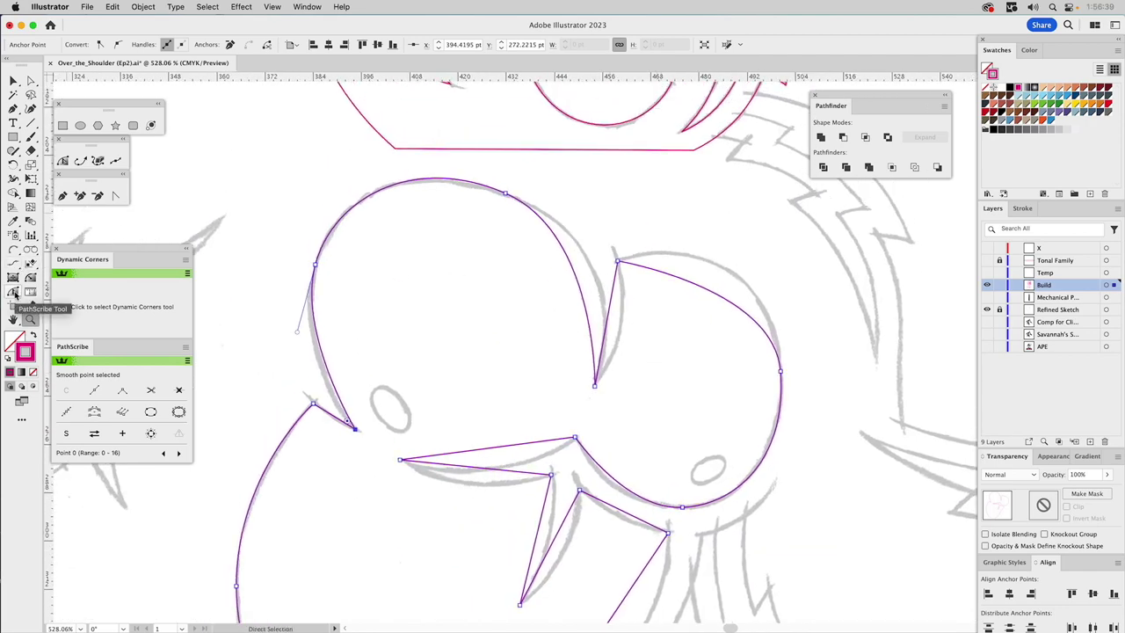
{"action": "left_click", "coordinate": [115, 196]}
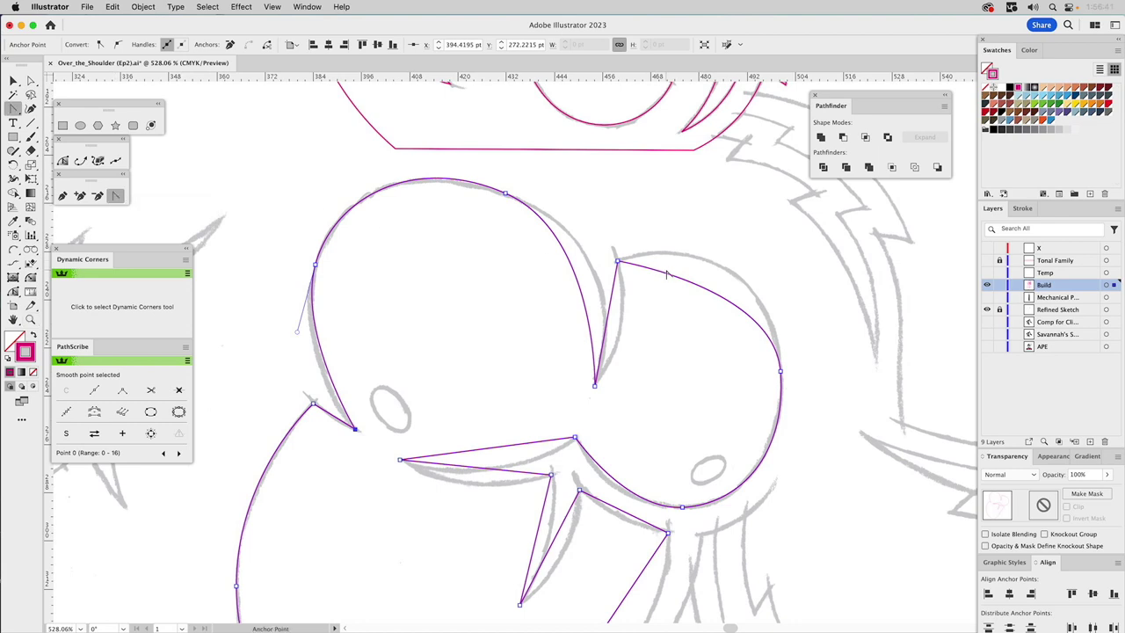
{"action": "left_click_drag", "start_coordinate": [668, 276], "coordinate": [713, 263]}
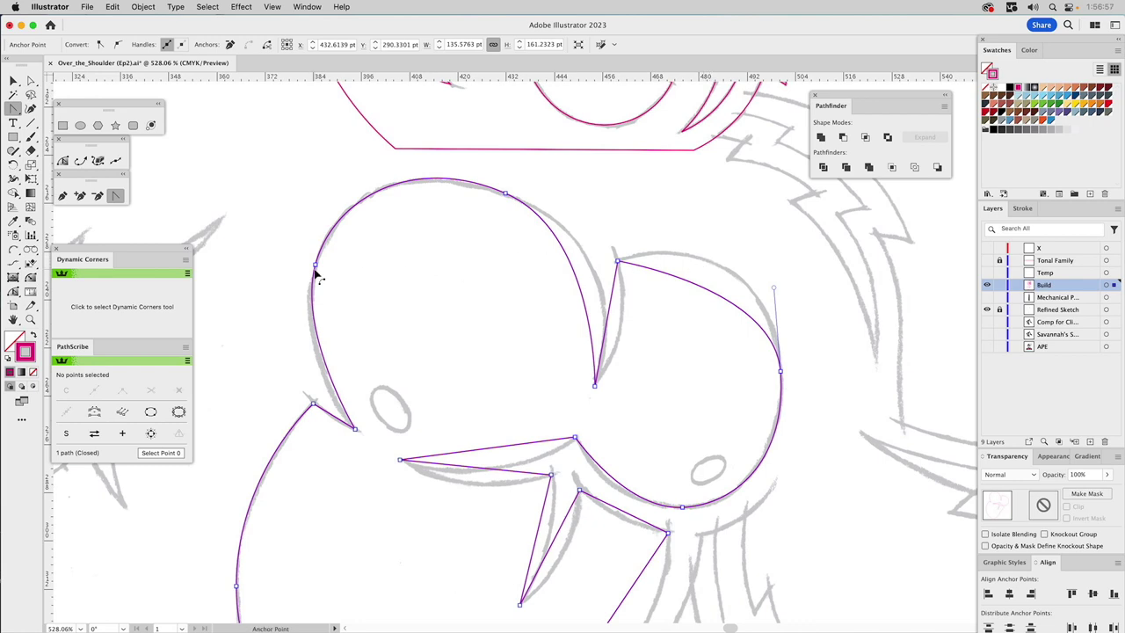
Refine the right brow, its end, the eye curve and the inner brow edge to match the sketch
{"action": "left_click", "coordinate": [14, 293]}
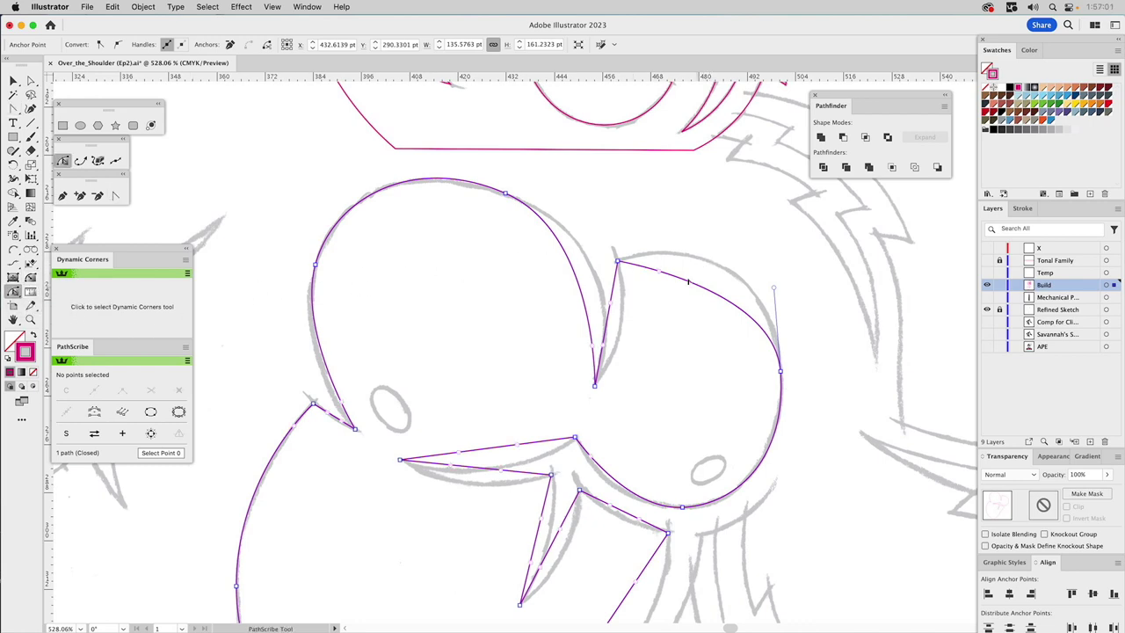
{"action": "mouse_move", "coordinate": [659, 273]}
{"action": "left_mouse_down"}
{"action": "mouse_move", "coordinate": [688, 234]}
{"action": "mouse_move", "coordinate": [683, 271]}
{"action": "mouse_move", "coordinate": [694, 229]}
{"action": "left_mouse_up"}
{"action": "left_click_drag", "start_coordinate": [770, 289], "coordinate": [775, 276]}
{"action": "left_click_drag", "start_coordinate": [694, 230], "coordinate": [697, 234]}
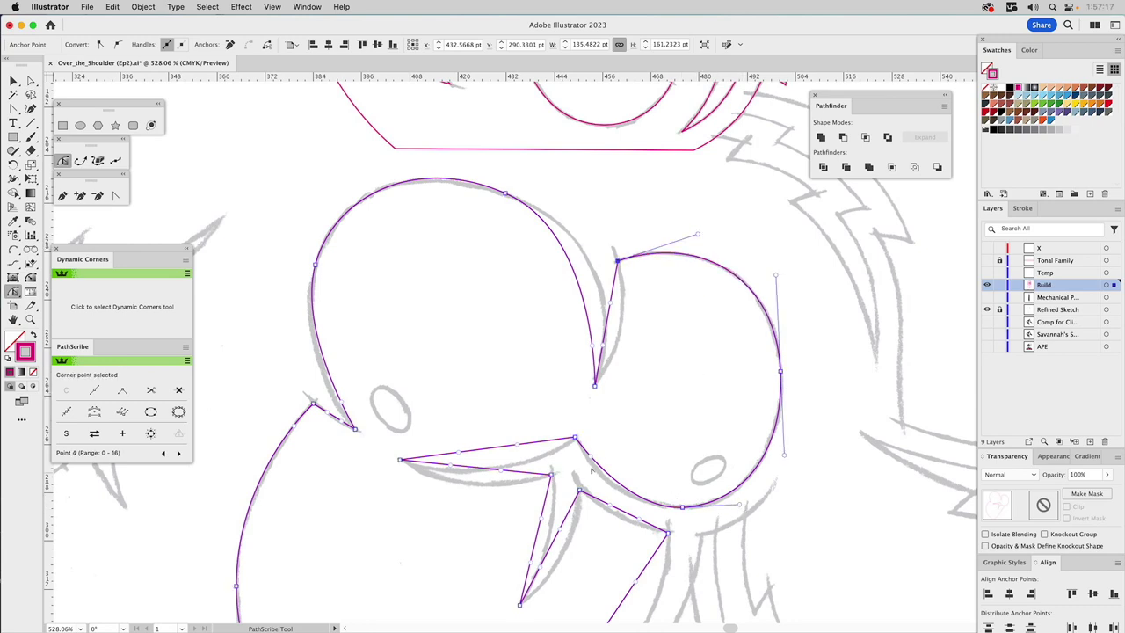
{"action": "left_click_drag", "start_coordinate": [591, 455], "coordinate": [587, 464]}
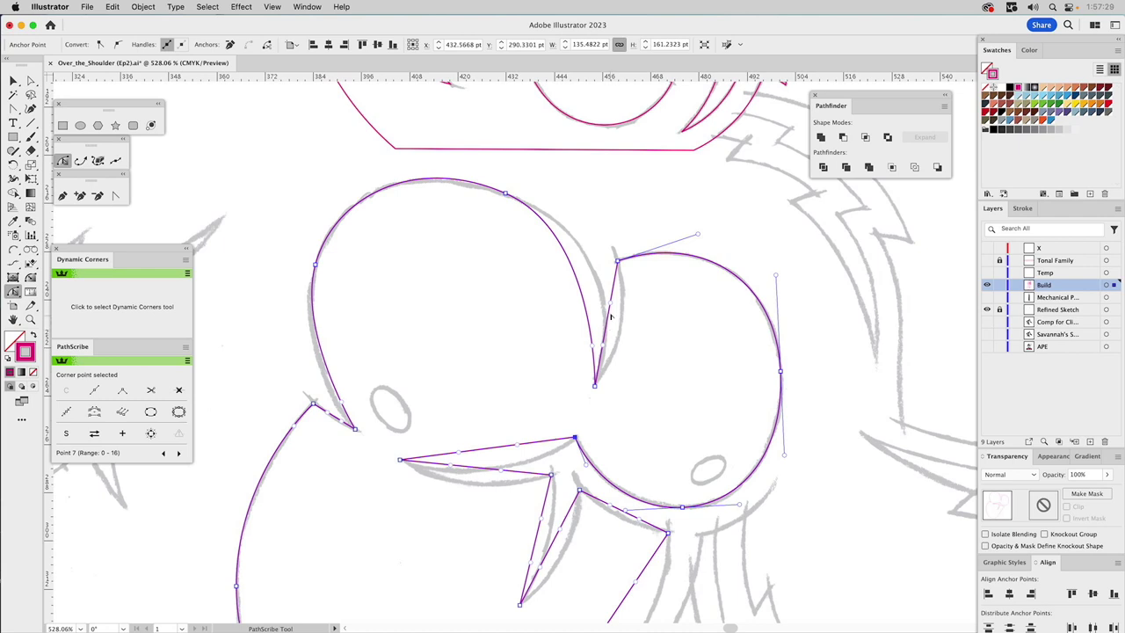
{"action": "left_click_drag", "start_coordinate": [611, 305], "coordinate": [631, 318]}
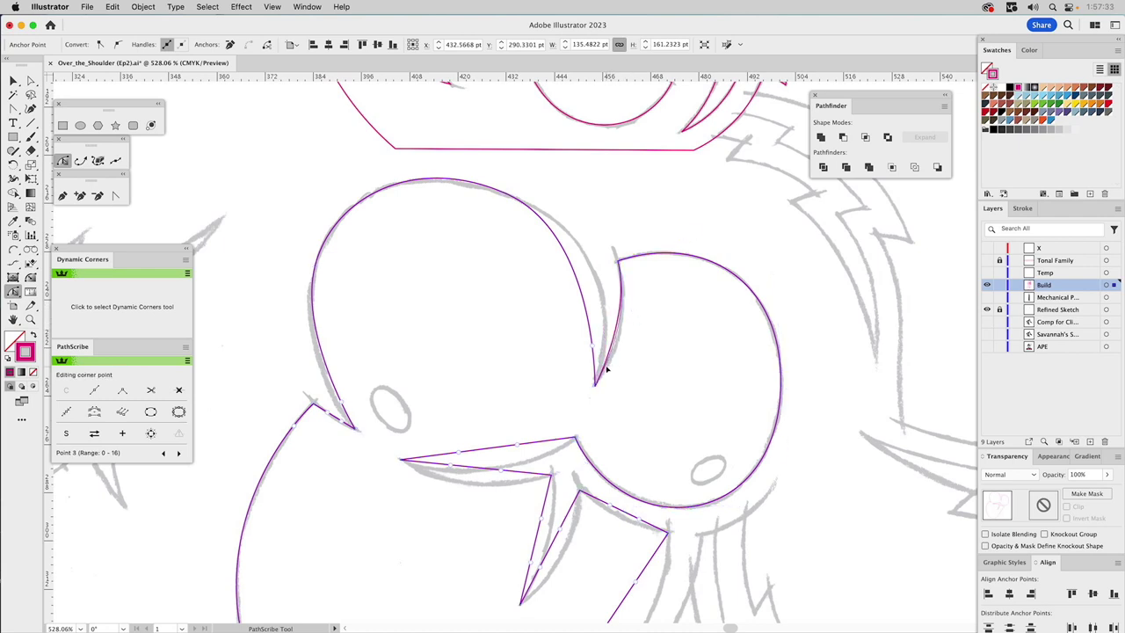
Bulge the inner brow curve, smooth its top anchor, and fit the left head and lower nose curves
{"action": "left_click", "coordinate": [594, 350]}
{"action": "left_click_drag", "start_coordinate": [593, 350], "coordinate": [621, 320]}
{"action": "left_click_drag", "start_coordinate": [599, 233], "coordinate": [597, 236]}
{"action": "left_click_drag", "start_coordinate": [622, 318], "coordinate": [617, 314]}
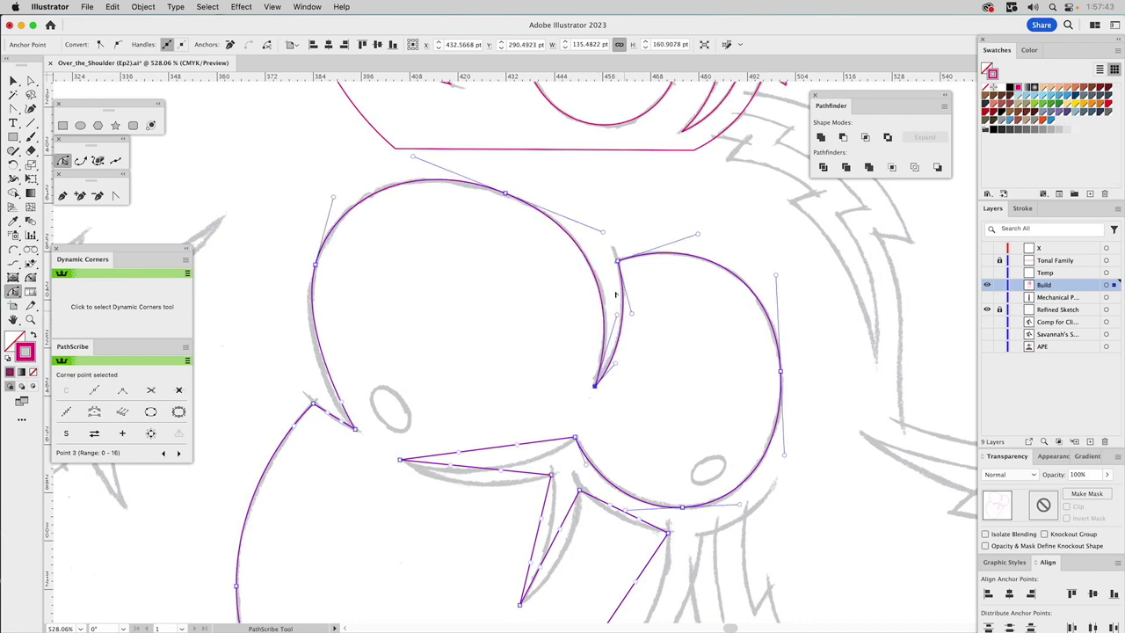
{"action": "mouse_move", "coordinate": [343, 403]}
{"action": "left_mouse_down"}
{"action": "mouse_move", "coordinate": [330, 386]}
{"action": "mouse_move", "coordinate": [327, 403]}
{"action": "left_mouse_up"}
{"action": "left_click_drag", "start_coordinate": [397, 396], "coordinate": [432, 274]}
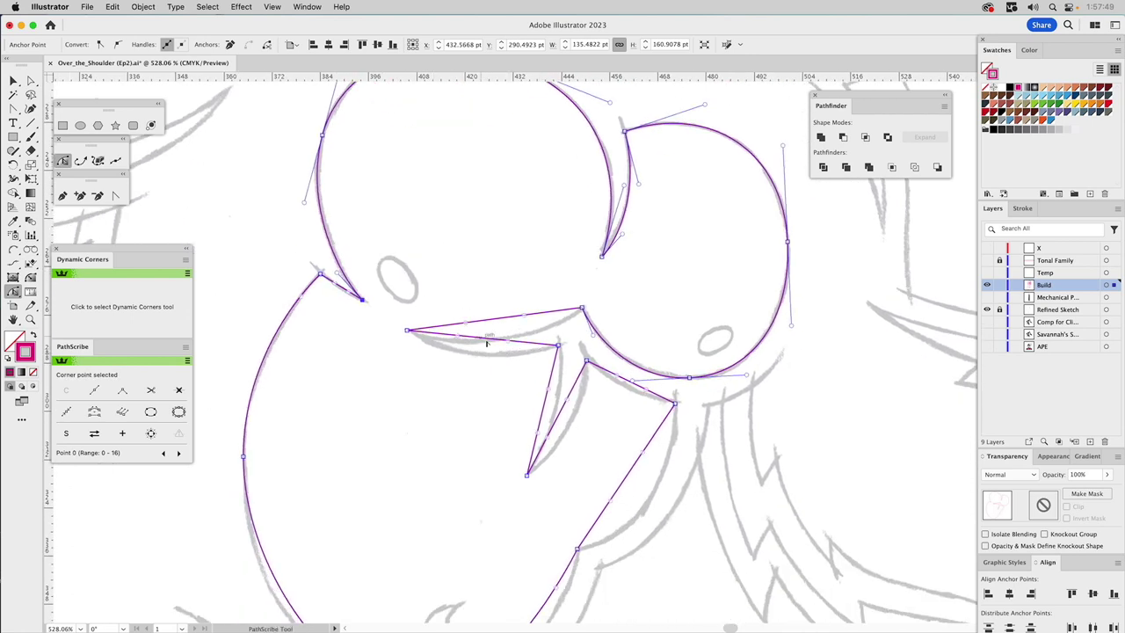
{"action": "left_click_drag", "start_coordinate": [488, 340], "coordinate": [486, 357]}
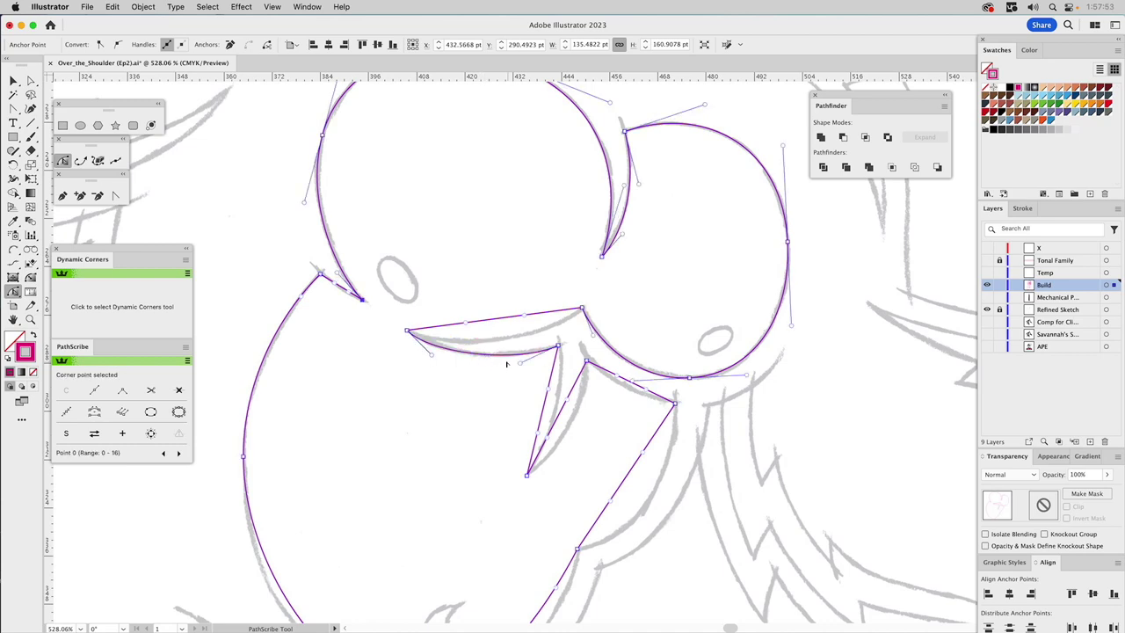
{"action": "key", "text": "shift+c"}
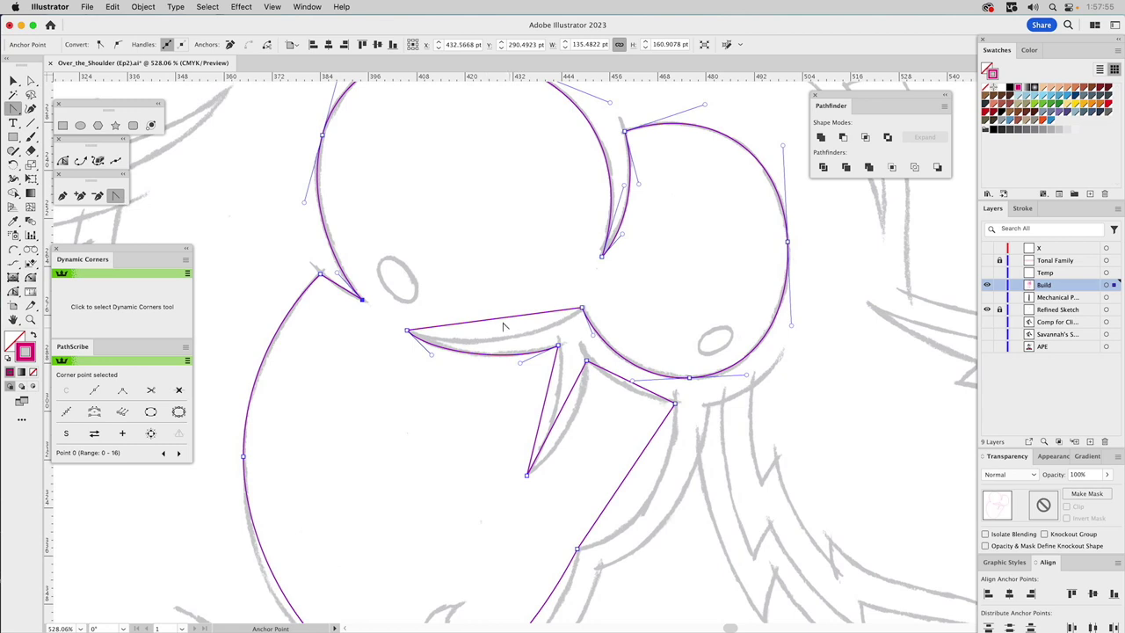
Bend the remaining straight segments on the right side of the chest outline into curves
{"action": "left_click_drag", "start_coordinate": [502, 324], "coordinate": [507, 344]}
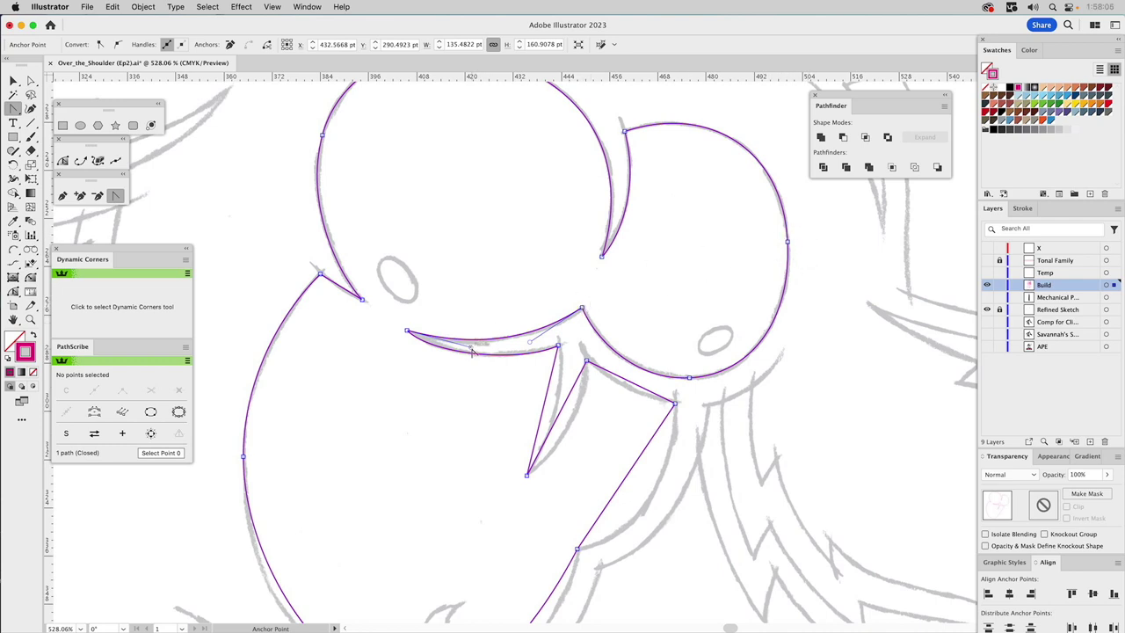
{"action": "left_click_drag", "start_coordinate": [471, 350], "coordinate": [463, 351]}
{"action": "left_click_drag", "start_coordinate": [631, 388], "coordinate": [628, 394]}
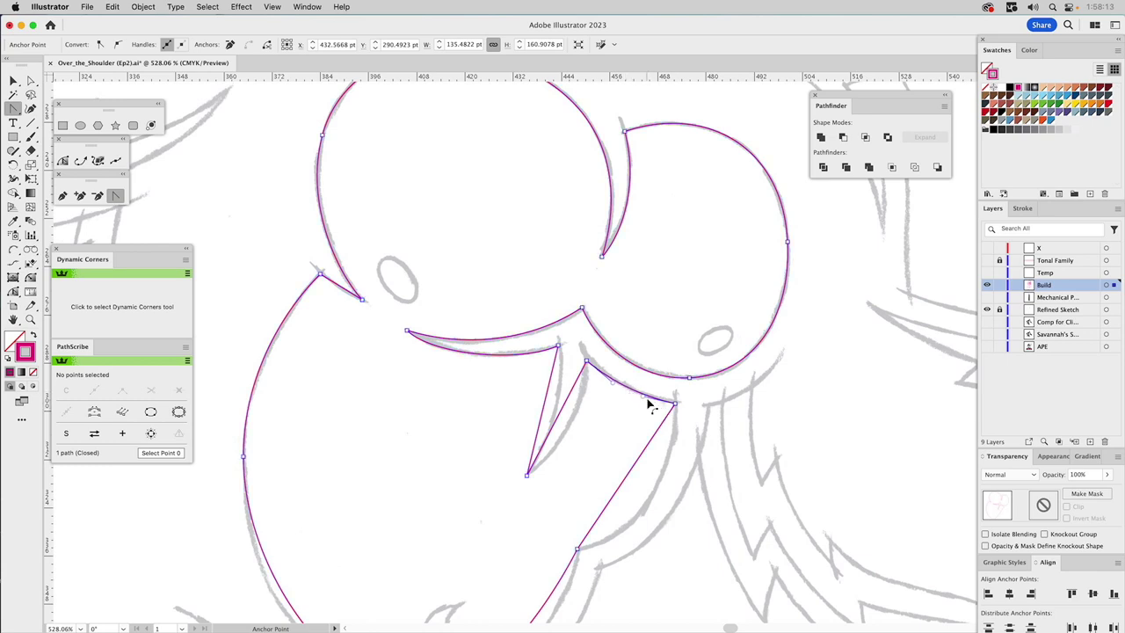
{"action": "left_click_drag", "start_coordinate": [644, 398], "coordinate": [641, 402]}
{"action": "mouse_move", "coordinate": [564, 415]}
{"action": "left_mouse_down"}
{"action": "mouse_move", "coordinate": [575, 424]}
{"action": "mouse_move", "coordinate": [564, 452]}
{"action": "mouse_move", "coordinate": [553, 420]}
{"action": "mouse_move", "coordinate": [567, 393]}
{"action": "left_mouse_up"}
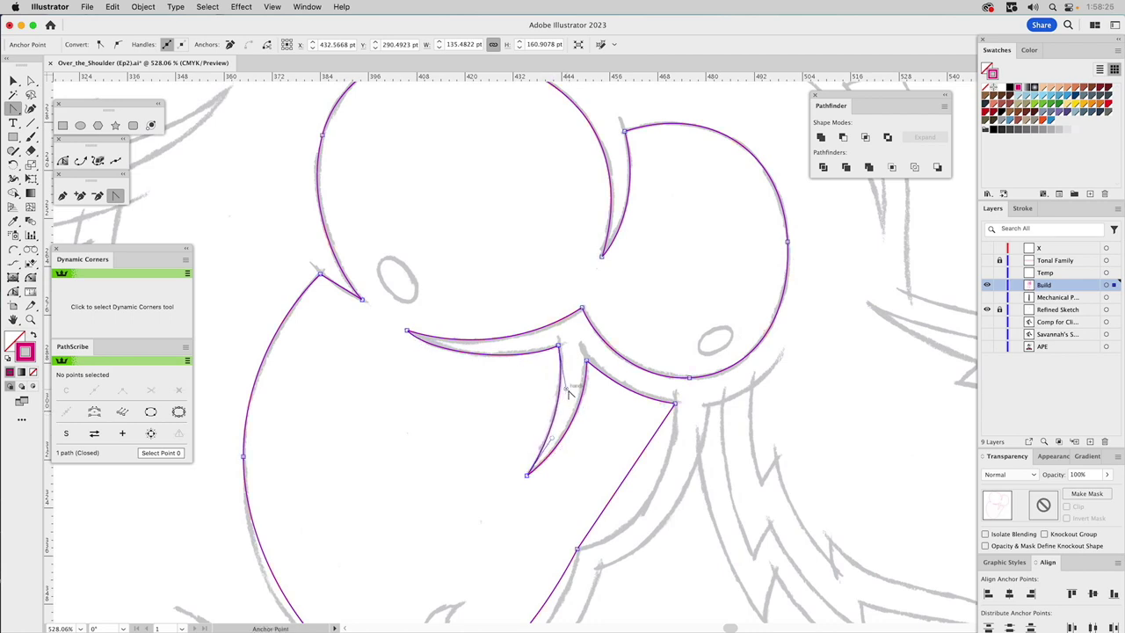
{"action": "left_click_drag", "start_coordinate": [479, 404], "coordinate": [524, 255]}
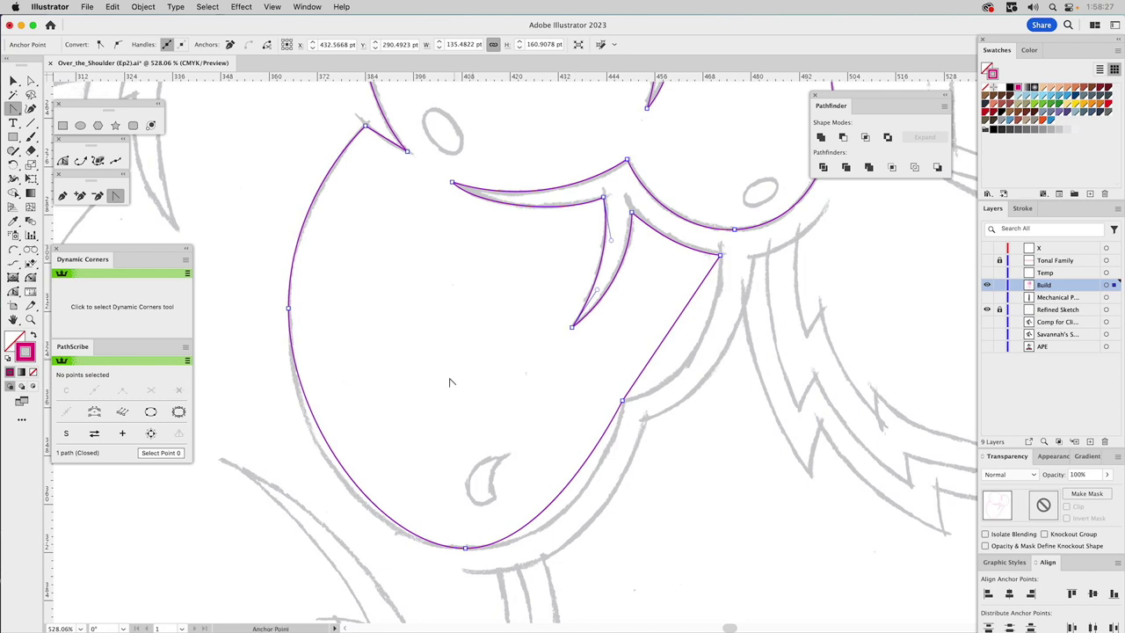
With Direct Selection, lengthen the handles of the left chest anchor and the bottom chest anchor
{"action": "key", "text": "a"}
{"action": "left_click", "coordinate": [288, 308]}
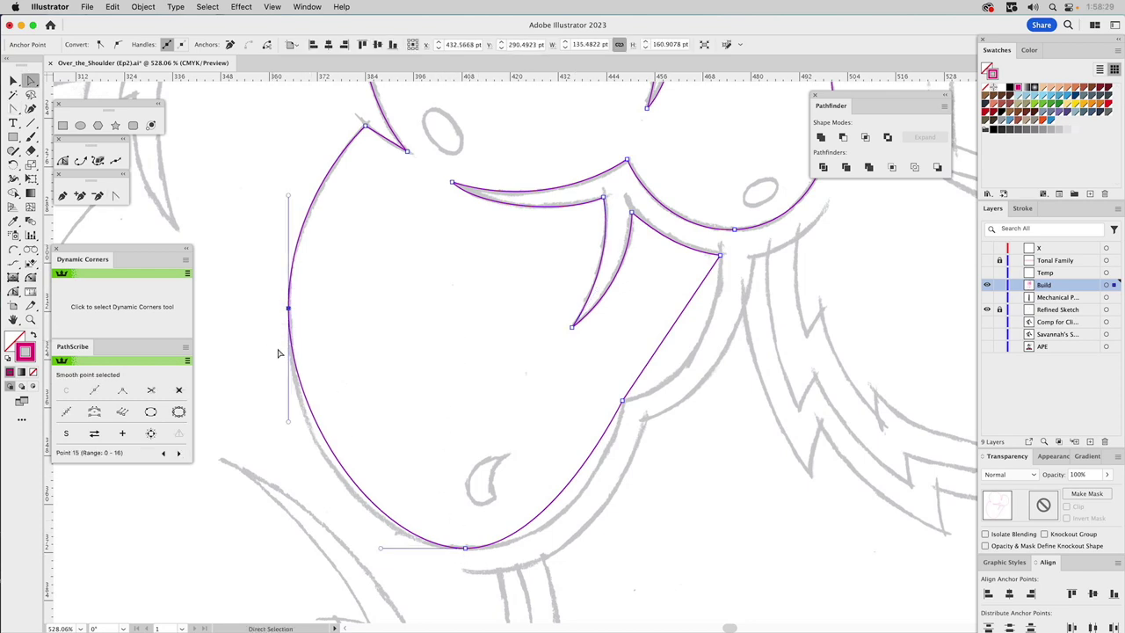
{"action": "left_click_drag", "start_coordinate": [290, 423], "coordinate": [270, 466]}
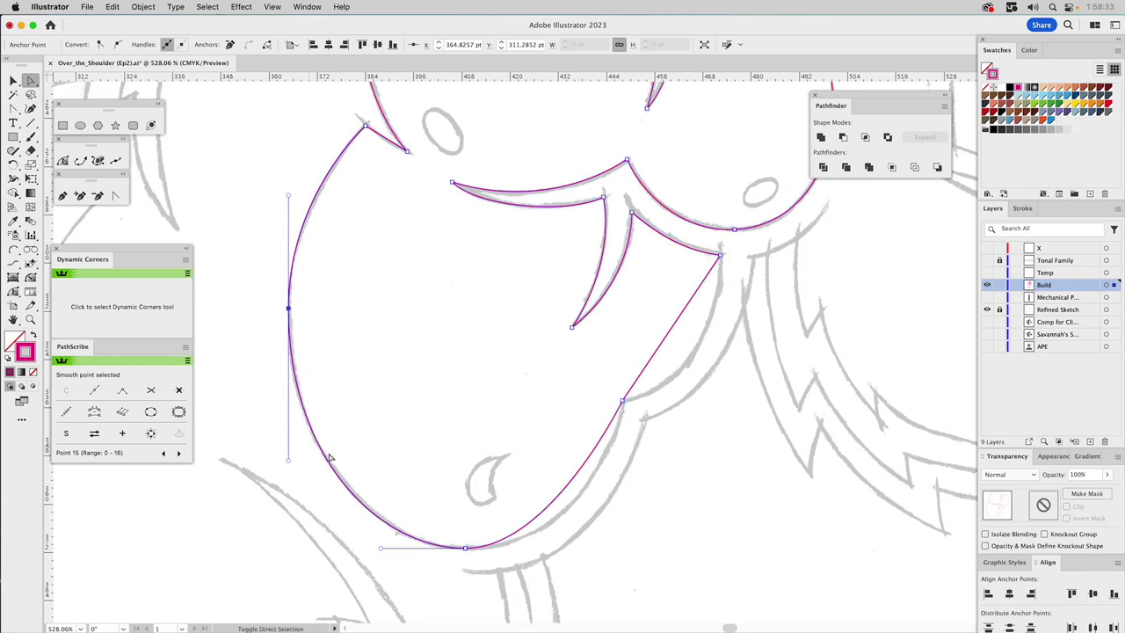
{"action": "left_click", "coordinate": [462, 547]}
{"action": "left_click_drag", "start_coordinate": [552, 548], "coordinate": [596, 559]}
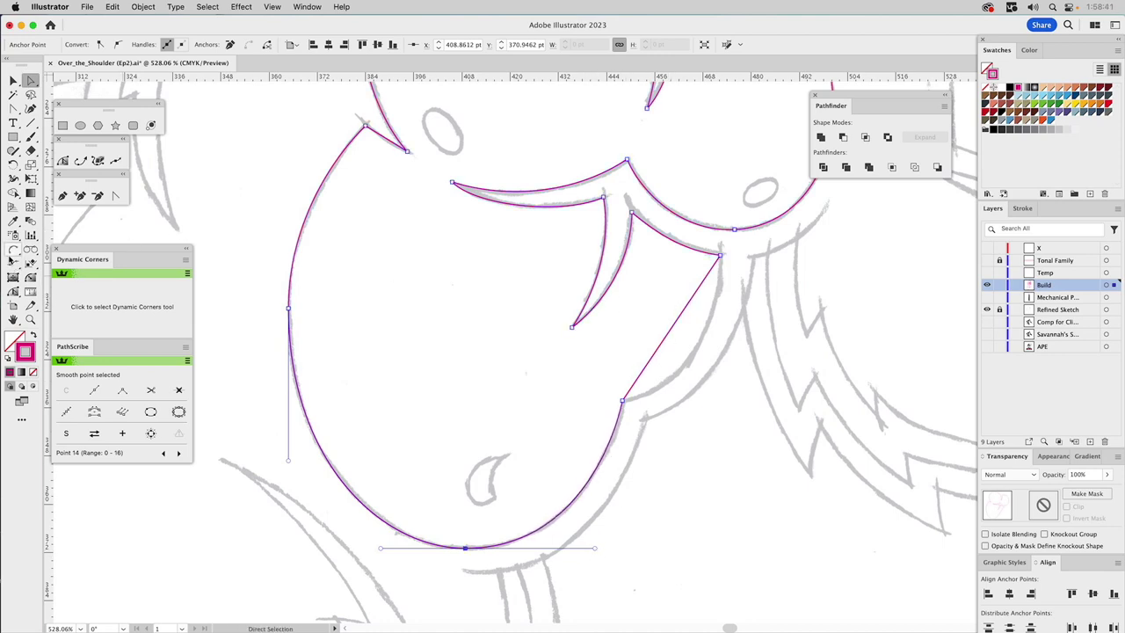
Bow the right and lower-right chest segments outward and shorten the bottom anchor's right handle
{"action": "left_click", "coordinate": [13, 291]}
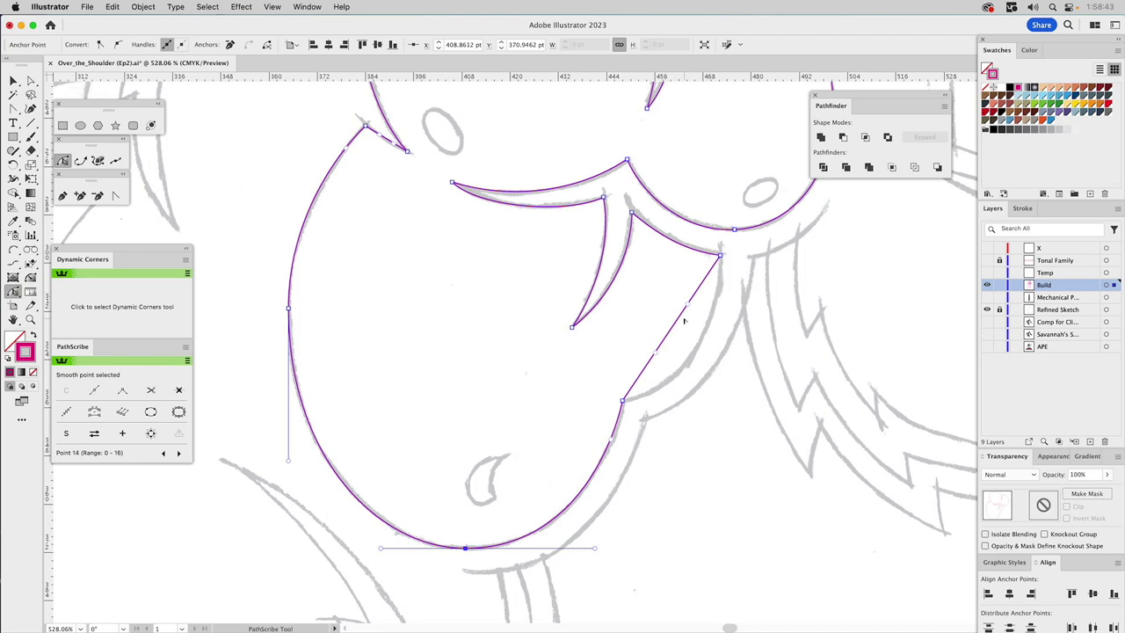
{"action": "left_click_drag", "start_coordinate": [681, 318], "coordinate": [723, 342]}
{"action": "left_click", "coordinate": [655, 387]}
{"action": "left_click_drag", "start_coordinate": [655, 386], "coordinate": [668, 392]}
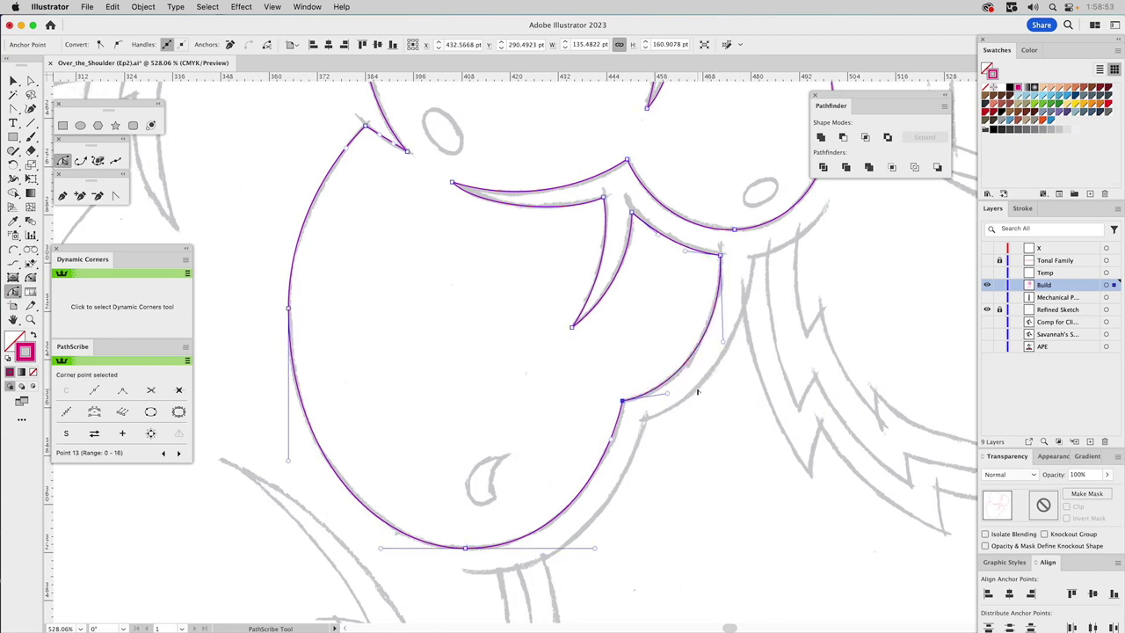
{"action": "left_click_drag", "start_coordinate": [611, 442], "coordinate": [617, 436]}
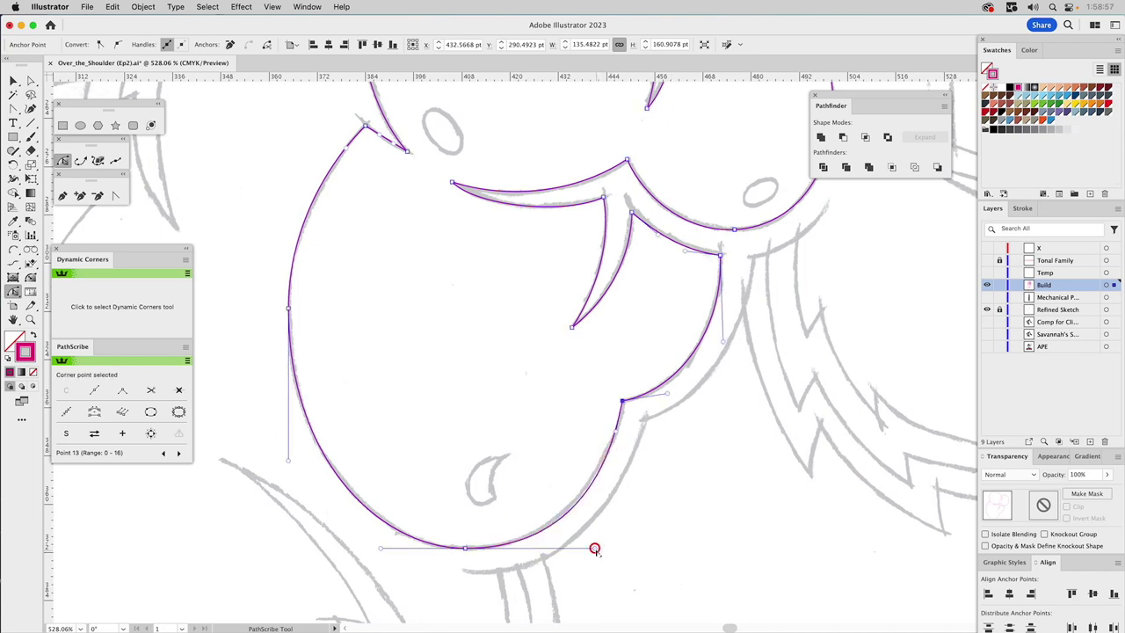
{"action": "left_click_drag", "start_coordinate": [595, 549], "coordinate": [585, 521]}
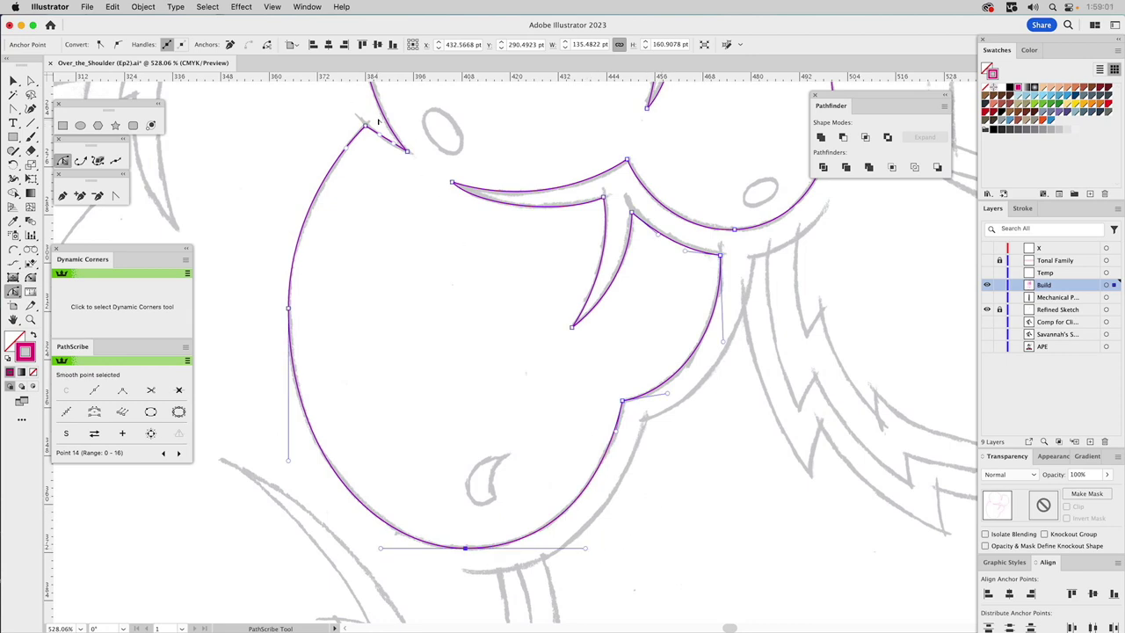
Check the chest outline's remaining corner anchors, then deselect the finished path
{"action": "scroll", "coordinate": [378, 121], "scroll_direction": "up", "scroll_amount": 5}
{"action": "left_click", "coordinate": [383, 245]}
{"action": "left_click", "coordinate": [383, 247]}
{"action": "left_click", "coordinate": [369, 239]}
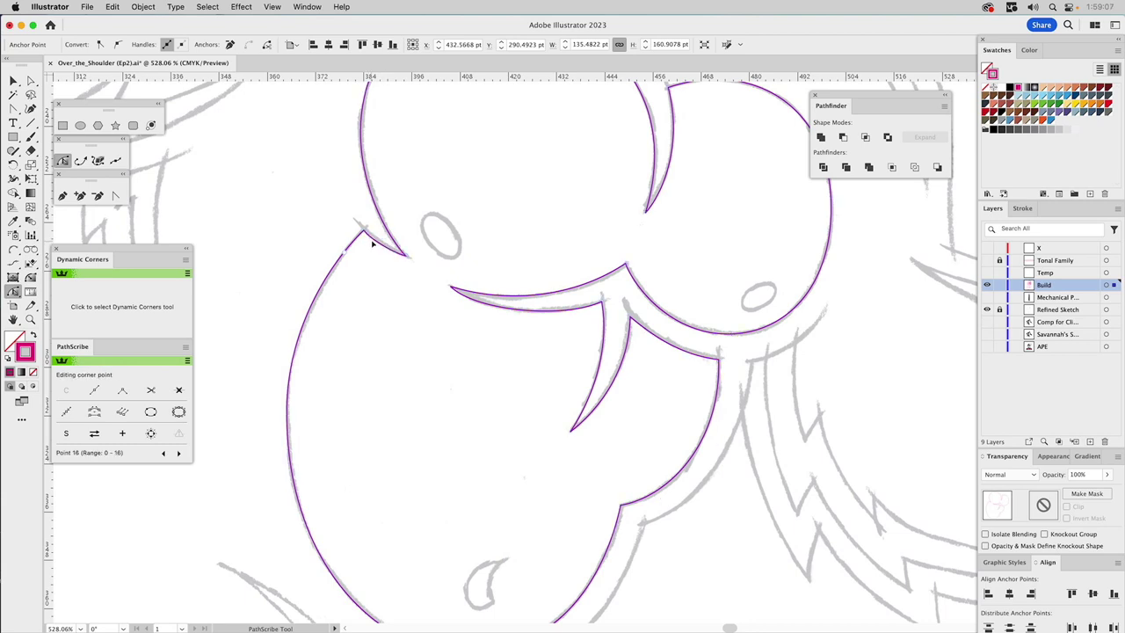
{"action": "left_click", "coordinate": [373, 244]}
{"action": "left_click", "coordinate": [455, 351]}
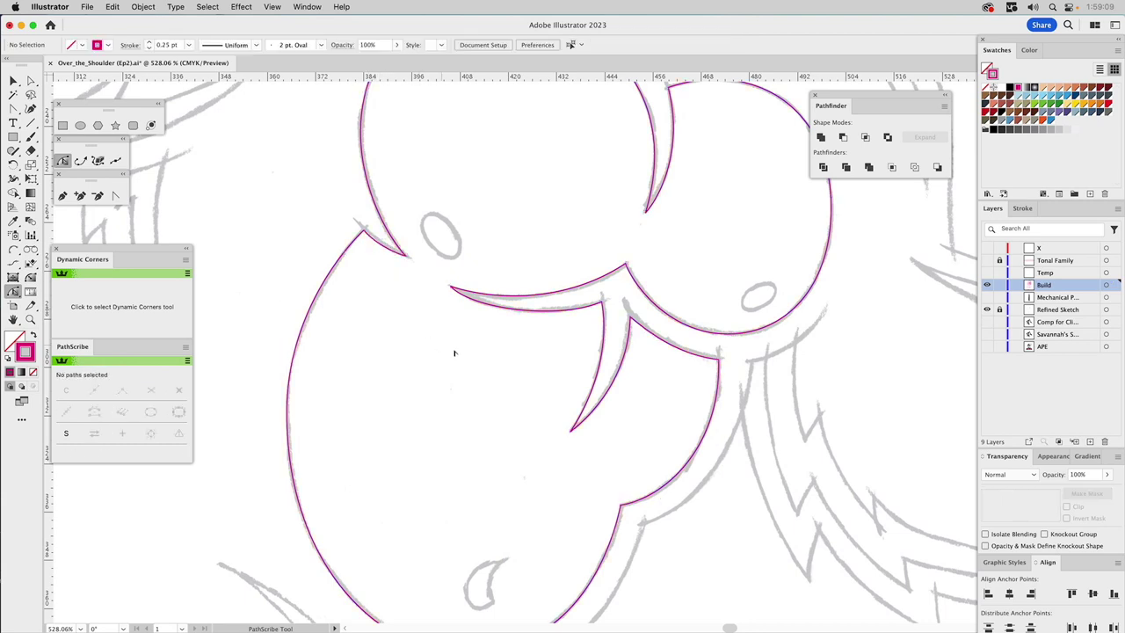
Draw an ellipse over the left chest oval and tilt it to match the sketch
{"action": "left_click_drag", "start_coordinate": [539, 427], "coordinate": [505, 400]}
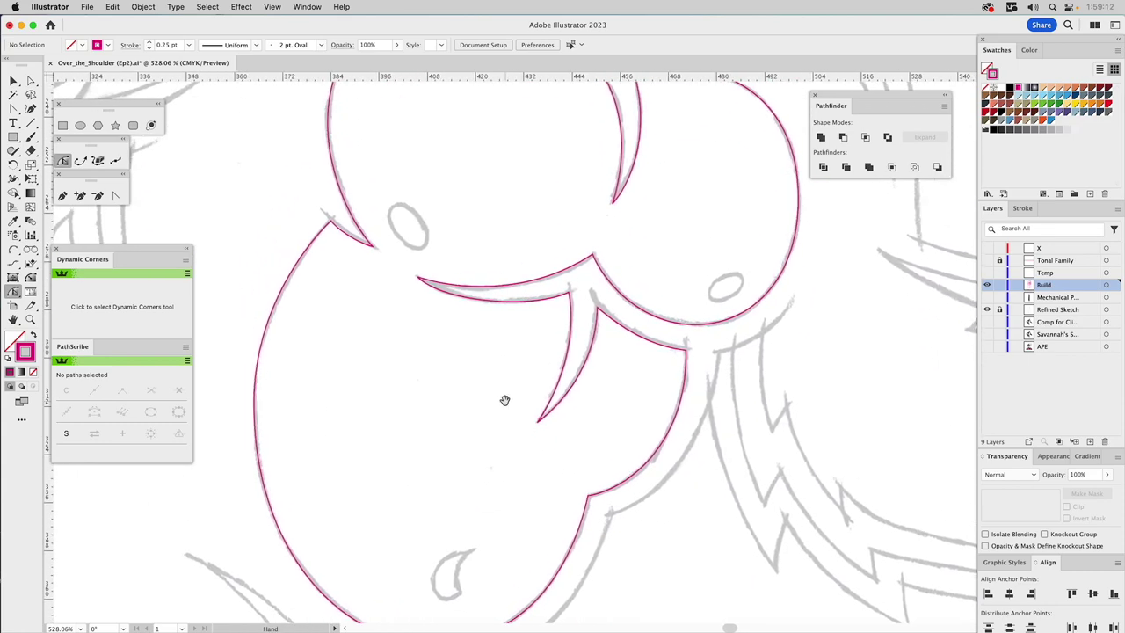
{"action": "left_click", "coordinate": [80, 124]}
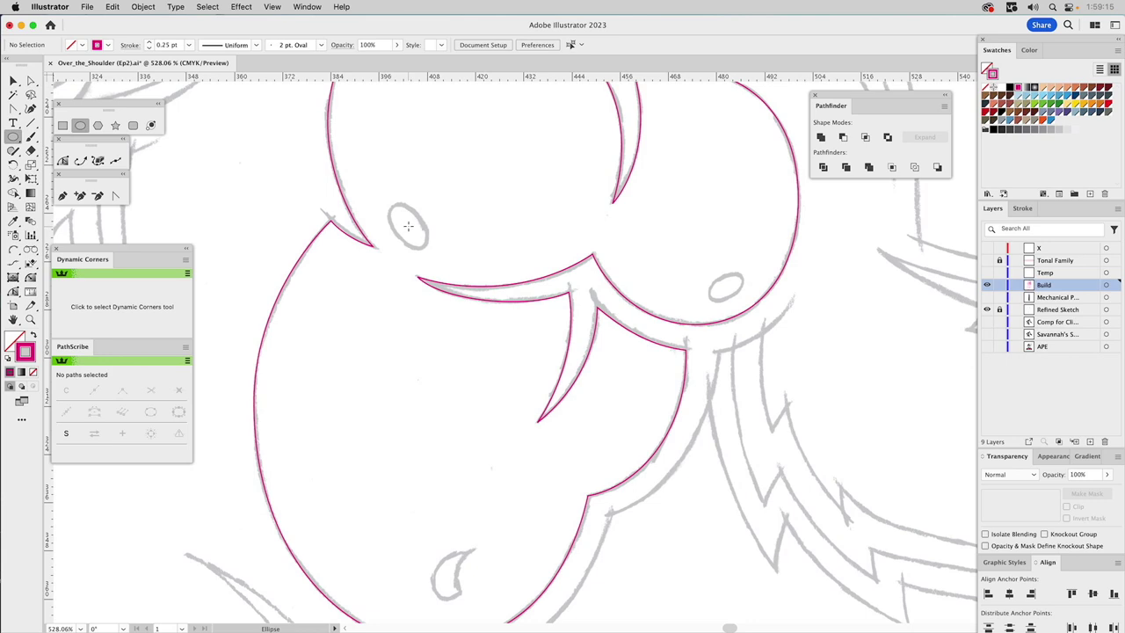
{"action": "left_click_drag", "start_coordinate": [407, 226], "coordinate": [420, 251]}
{"action": "left_click_drag", "start_coordinate": [411, 197], "coordinate": [392, 185]}
Copy and paste the fitted ellipse, then rotate the copy over the right chest oval
{"action": "key", "text": "v"}
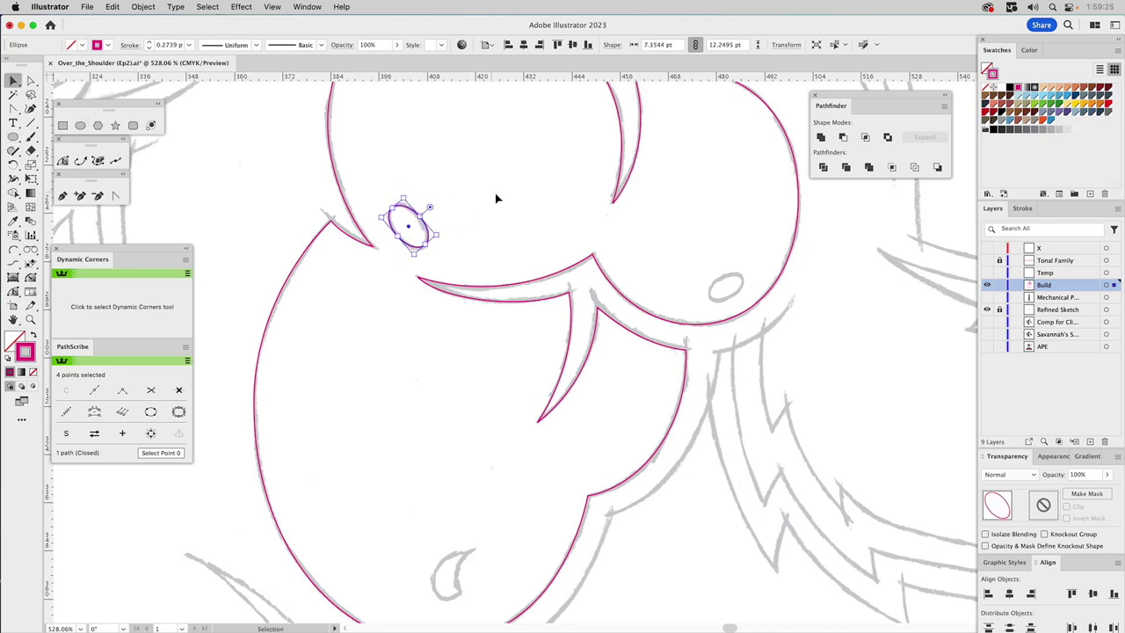
{"action": "key", "text": "a"}
{"action": "key", "text": "super+c"}
{"action": "key", "text": "super+v"}
{"action": "key", "text": "v"}
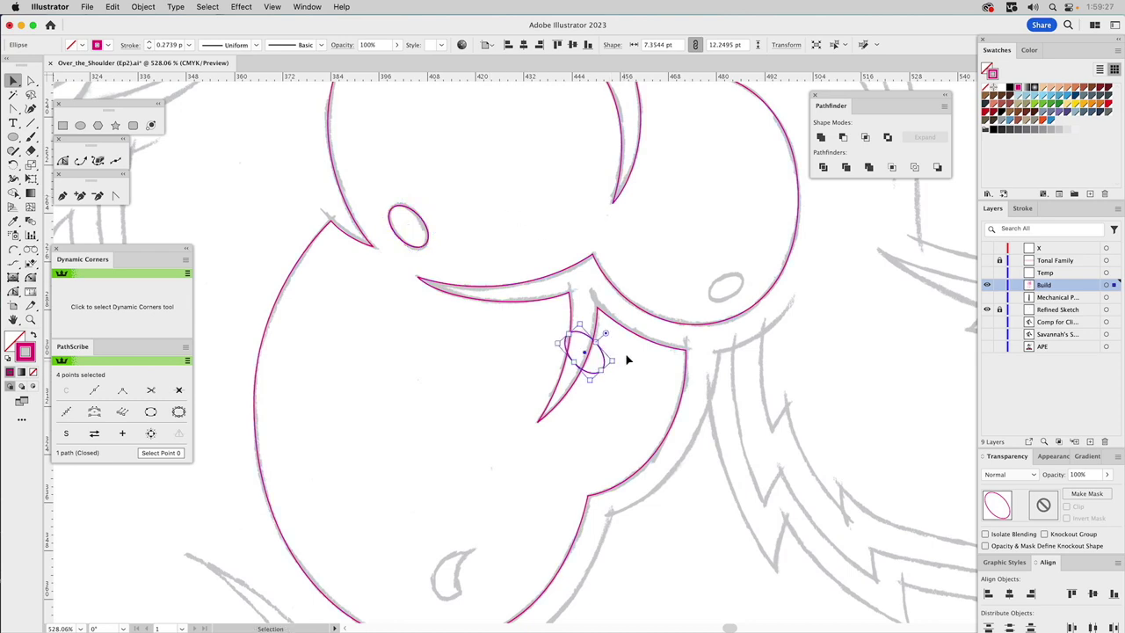
{"action": "mouse_move", "coordinate": [585, 320]}
{"action": "left_mouse_down"}
{"action": "mouse_move", "coordinate": [628, 337]}
{"action": "mouse_move", "coordinate": [630, 356]}
{"action": "mouse_move", "coordinate": [761, 290]}
{"action": "mouse_move", "coordinate": [757, 273]}
{"action": "mouse_move", "coordinate": [743, 281]}
{"action": "left_mouse_up"}
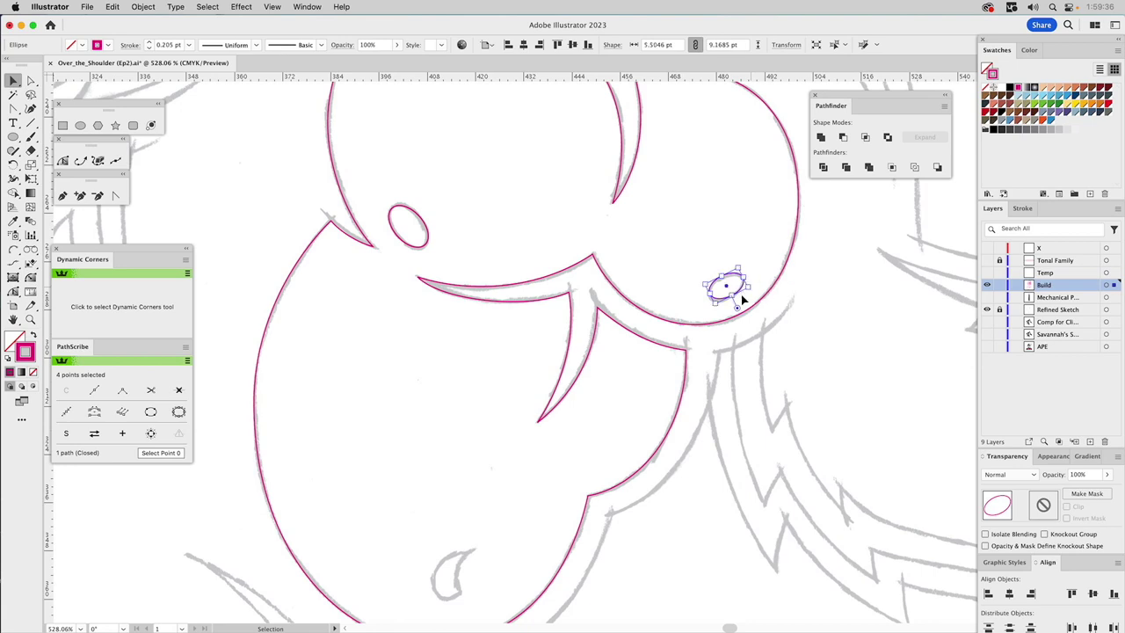
{"action": "left_click", "coordinate": [730, 251]}
Draw an ellipse over the sketched crescent mark and fine-tune its size and tilt
{"action": "scroll", "coordinate": [500, 527], "scroll_direction": "down", "scroll_amount": 5}
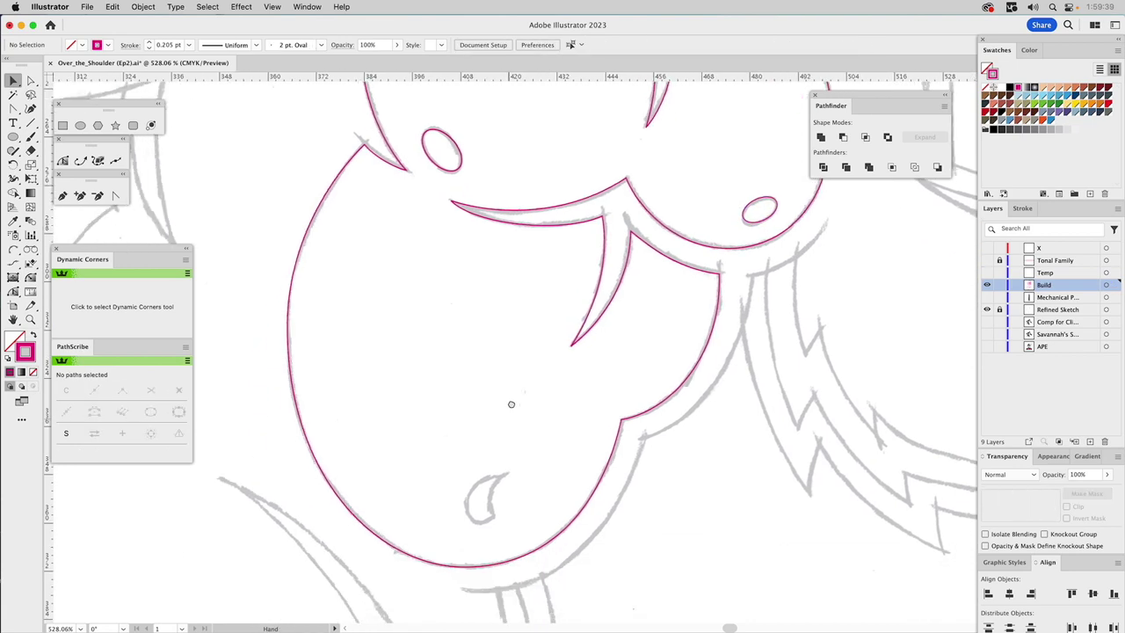
{"action": "key", "text": "l"}
{"action": "mouse_move", "coordinate": [494, 428]}
{"action": "left_mouse_down"}
{"action": "mouse_move", "coordinate": [529, 455]}
{"action": "mouse_move", "coordinate": [535, 405]}
{"action": "left_mouse_up"}
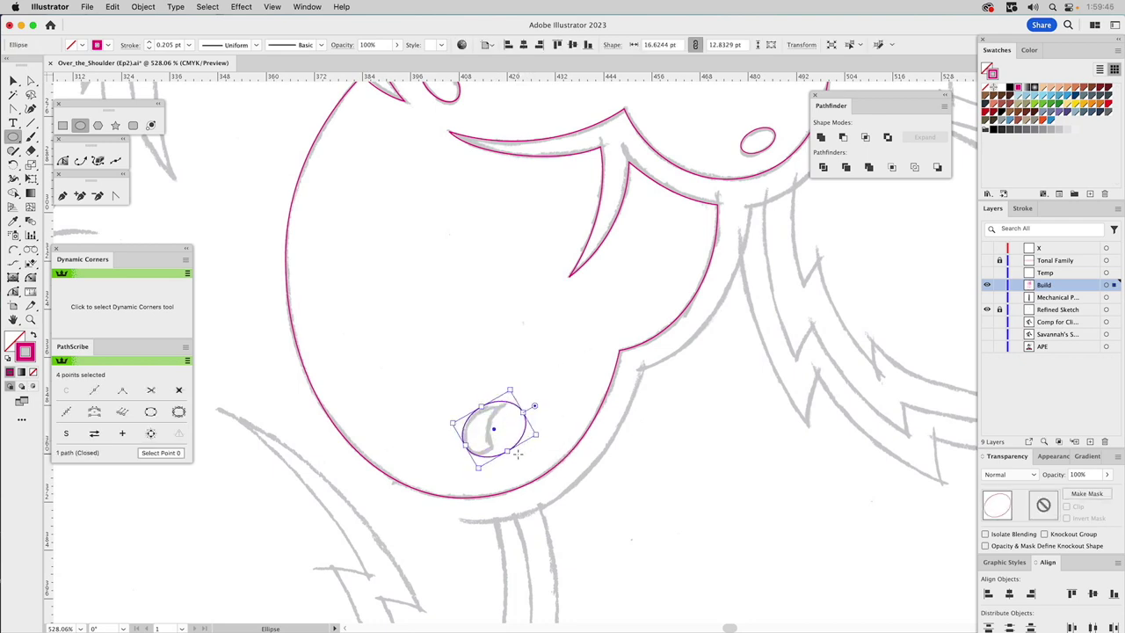
{"action": "left_click_drag", "start_coordinate": [510, 453], "coordinate": [504, 444]}
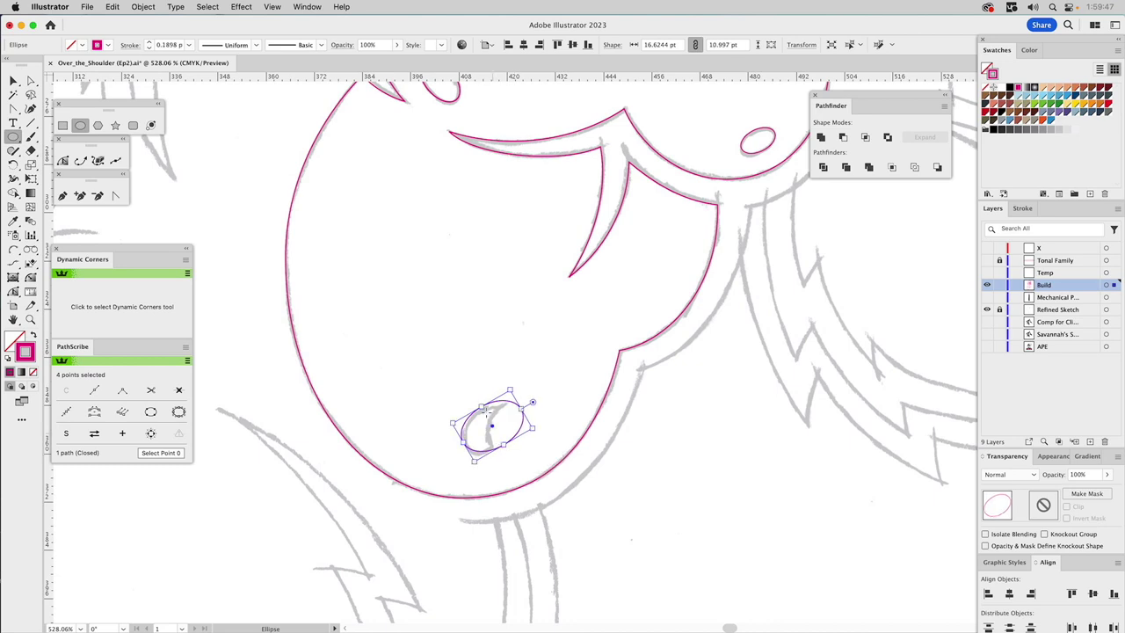
{"action": "left_click_drag", "start_coordinate": [479, 404], "coordinate": [484, 408]}
{"action": "mouse_move", "coordinate": [533, 402]}
{"action": "left_mouse_down"}
{"action": "mouse_move", "coordinate": [540, 377]}
{"action": "mouse_move", "coordinate": [527, 431]}
{"action": "mouse_move", "coordinate": [531, 401]}
{"action": "left_mouse_up"}
{"action": "key", "text": "v"}
{"action": "left_click", "coordinate": [536, 348]}
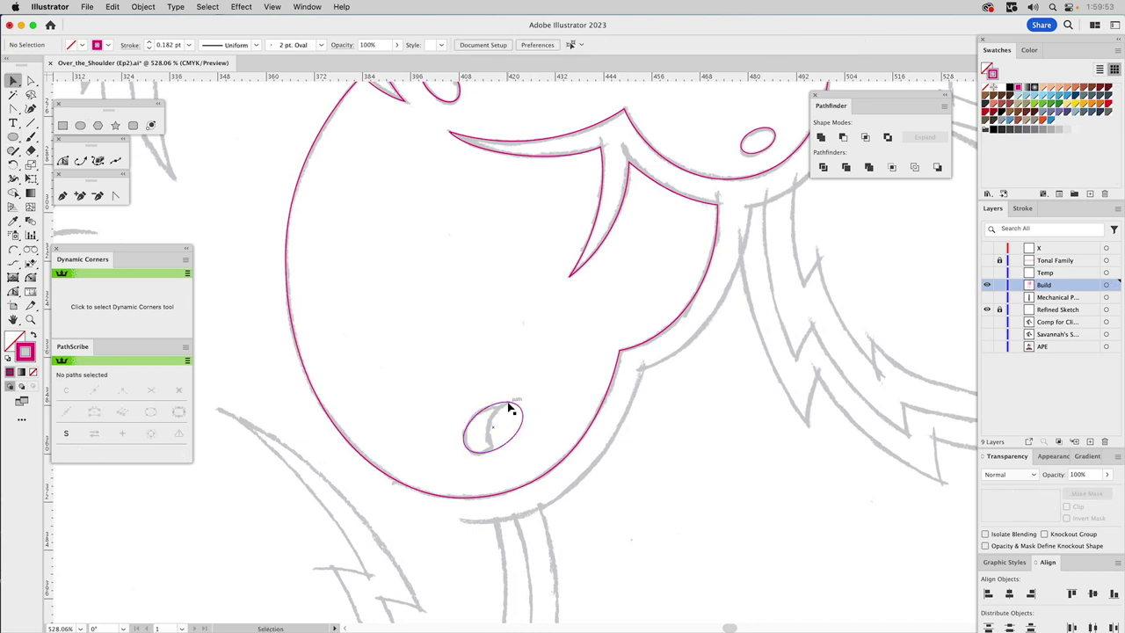
Enlarge the overlapping crescent ellipse, Alt-duplicate the right one, and delete the extra copy
{"action": "left_click", "coordinate": [508, 409]}
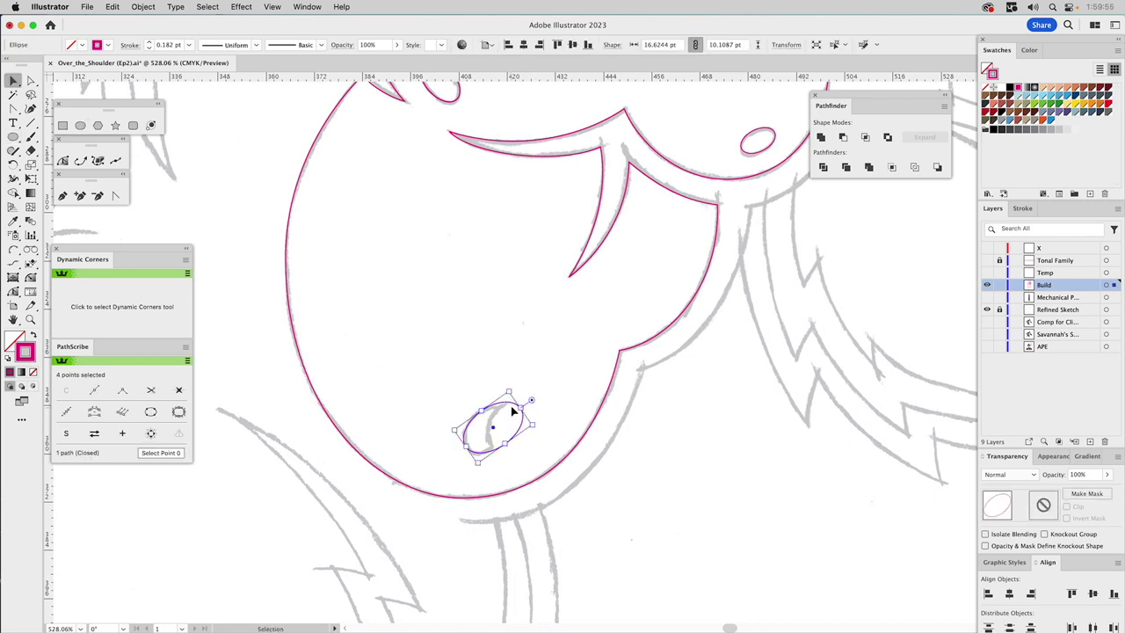
{"action": "left_click_drag", "start_coordinate": [508, 391], "coordinate": [545, 391]}
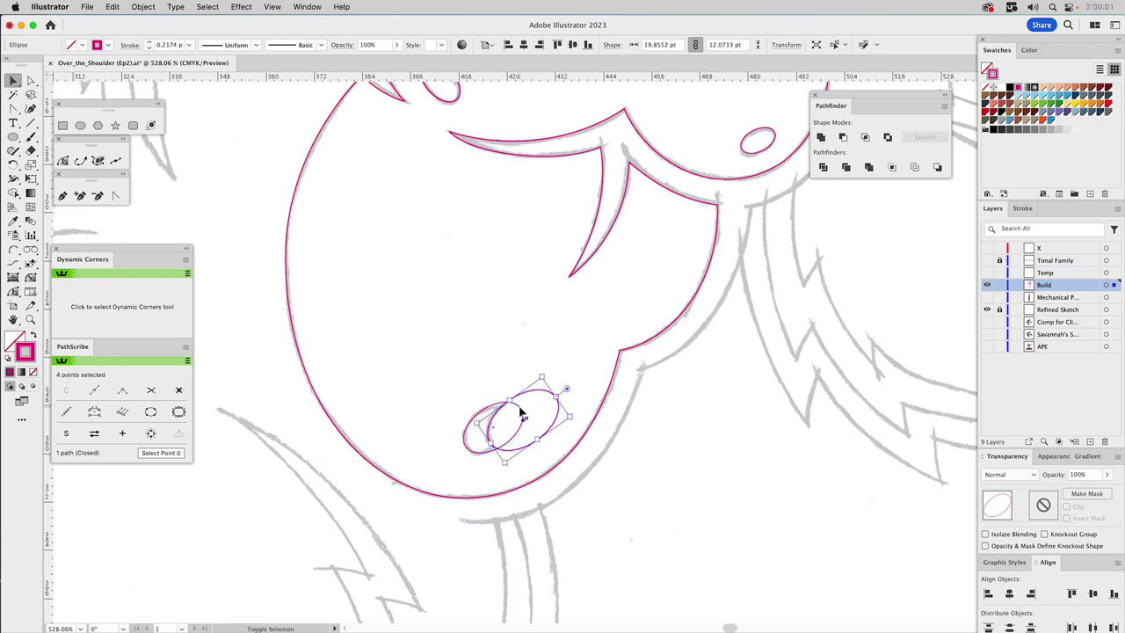
{"action": "left_click", "coordinate": [522, 413], "text": "shift"}
{"action": "left_click", "coordinate": [504, 355]}
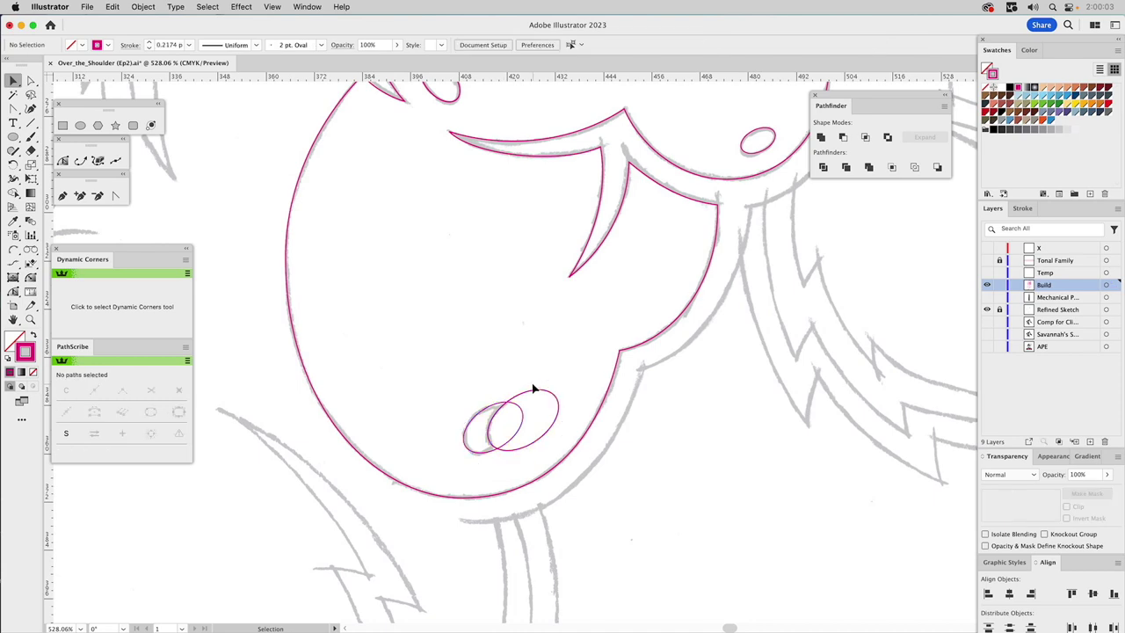
{"action": "left_click", "coordinate": [533, 394]}
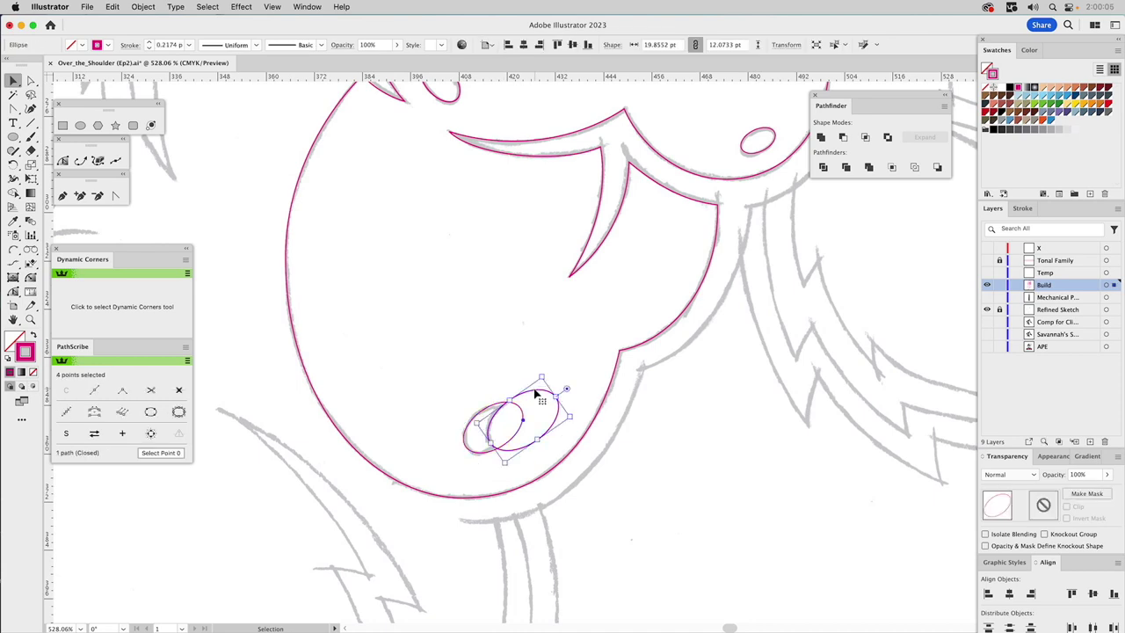
{"action": "left_click_drag", "start_coordinate": [535, 395], "coordinate": [524, 325]}
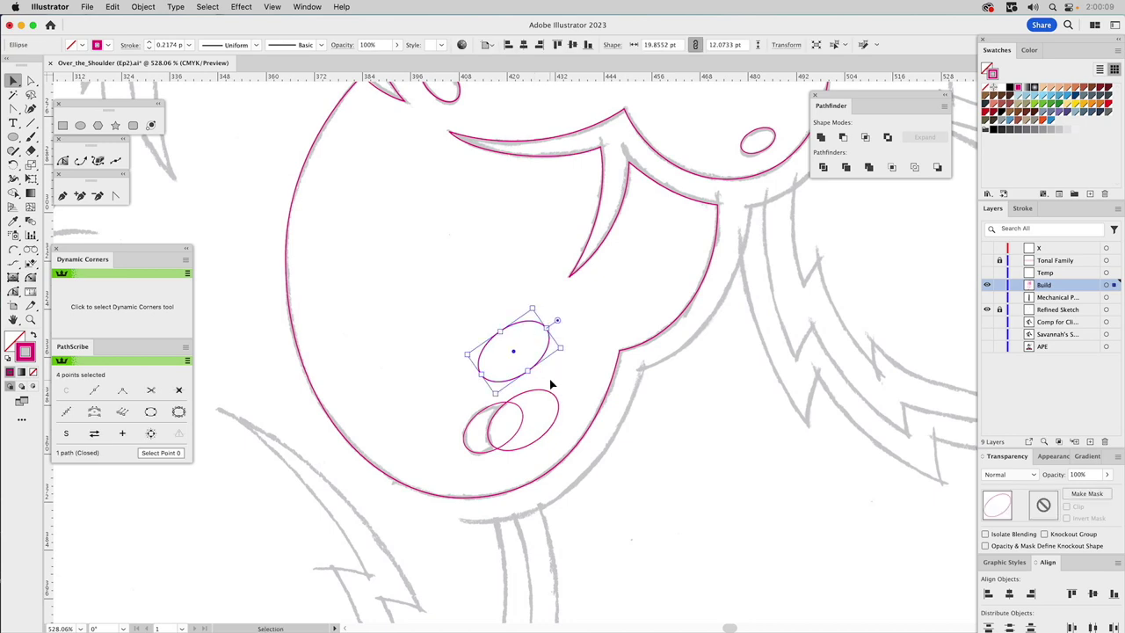
{"action": "key", "text": "Delete"}
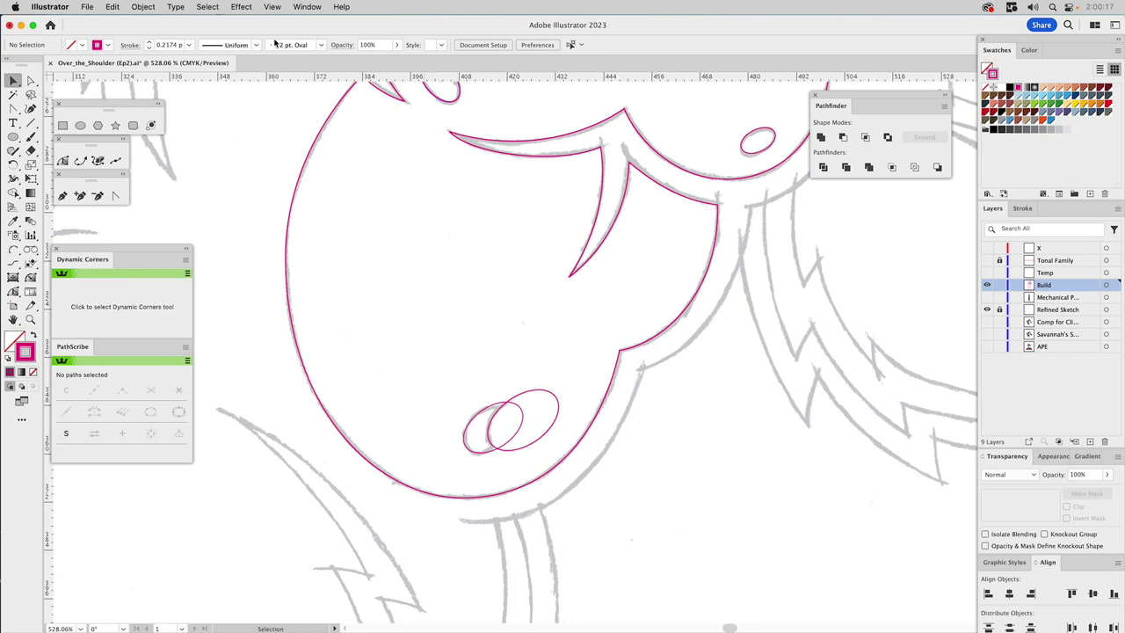
{"action": "left_click", "coordinate": [143, 6]}
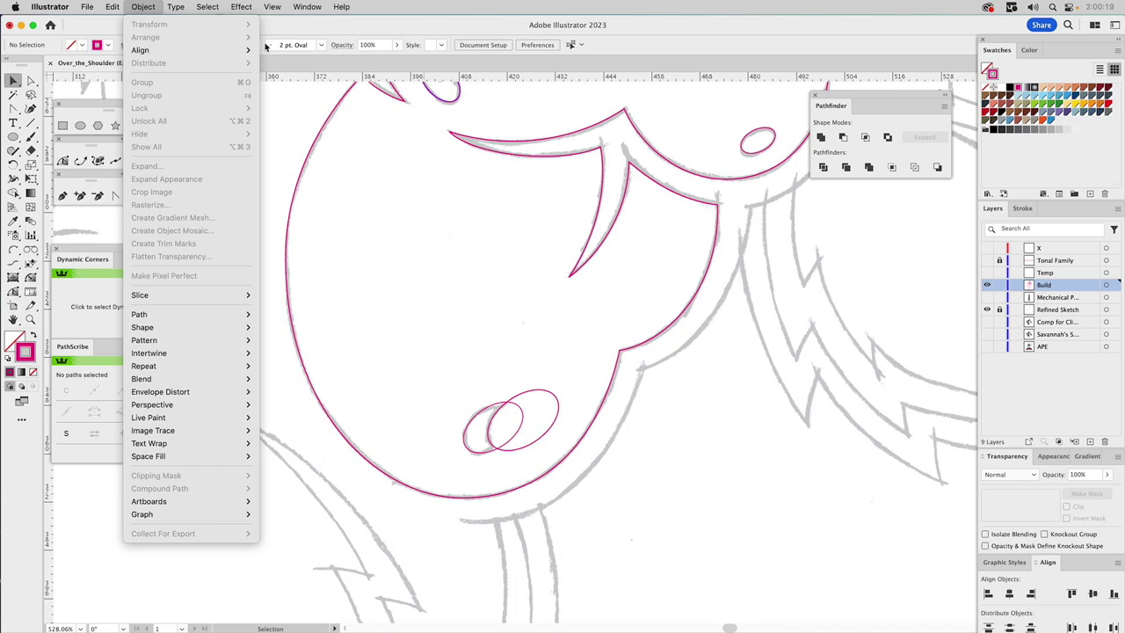
Select both crescent ellipses, apply Minus Front to leave a crescent, and fit the drawing in view
{"action": "left_click", "coordinate": [534, 354]}
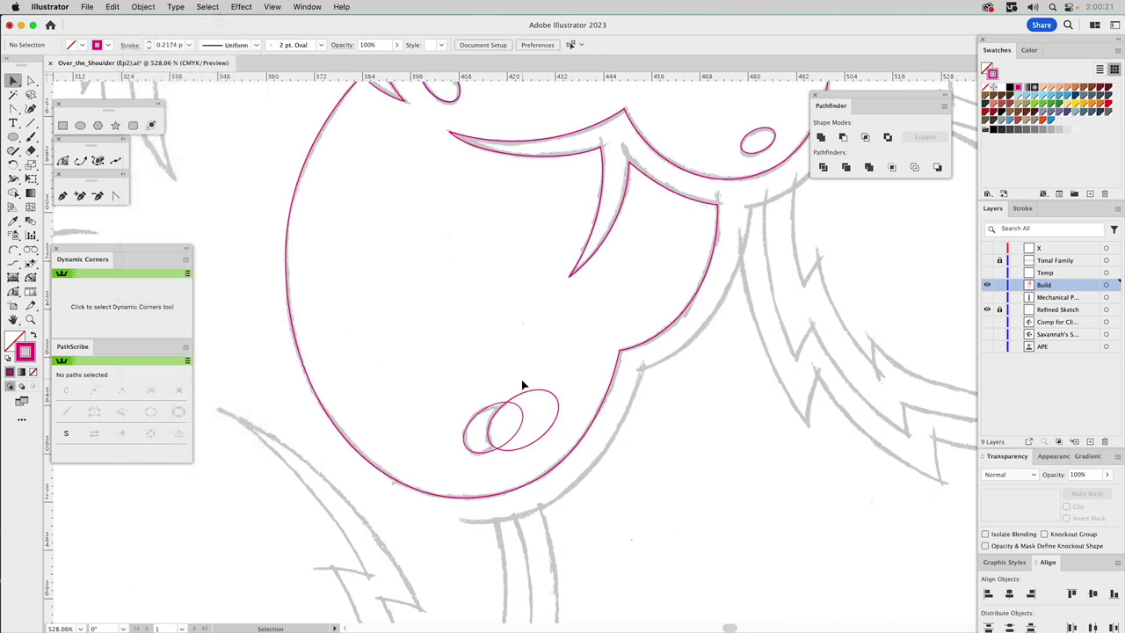
{"action": "left_click_drag", "start_coordinate": [497, 420], "coordinate": [499, 423]}
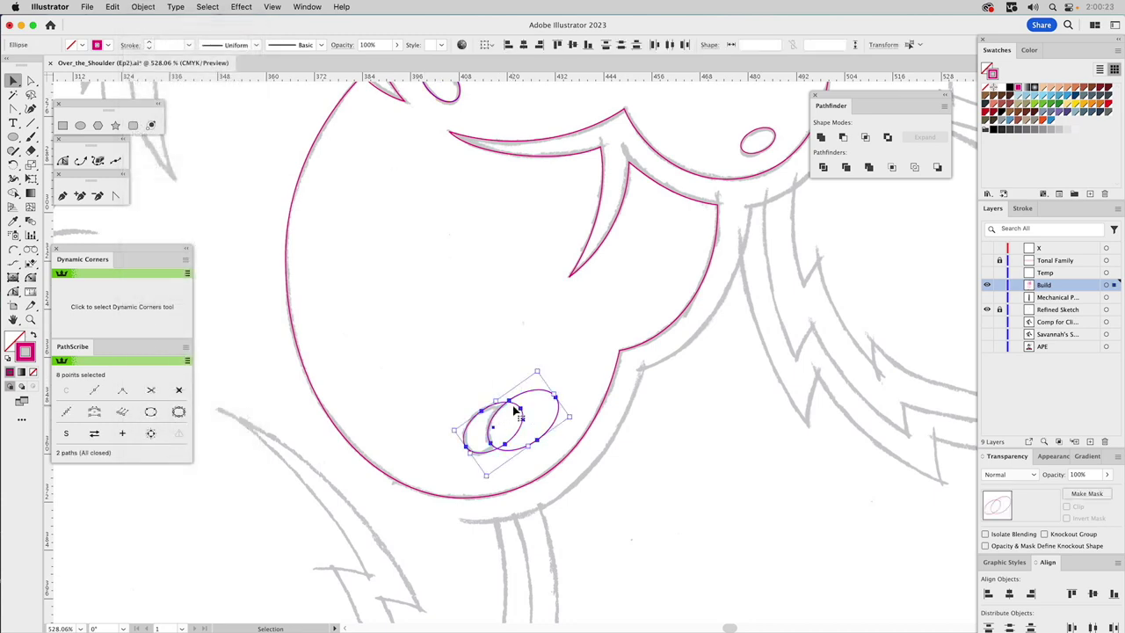
{"action": "left_click", "coordinate": [1007, 562]}
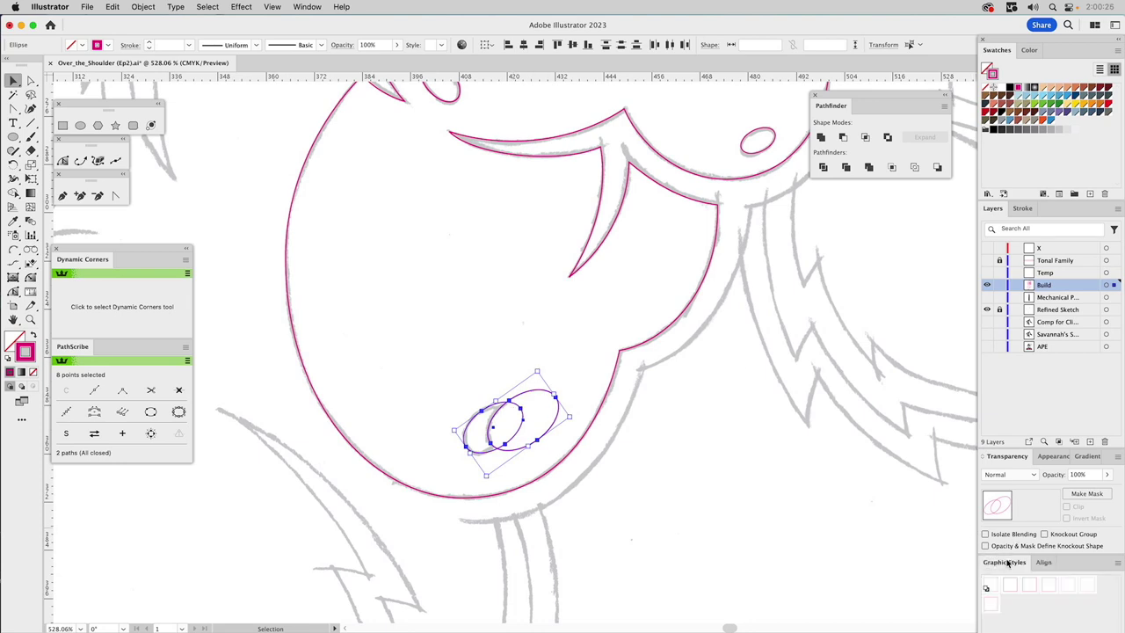
{"action": "left_click", "coordinate": [844, 138]}
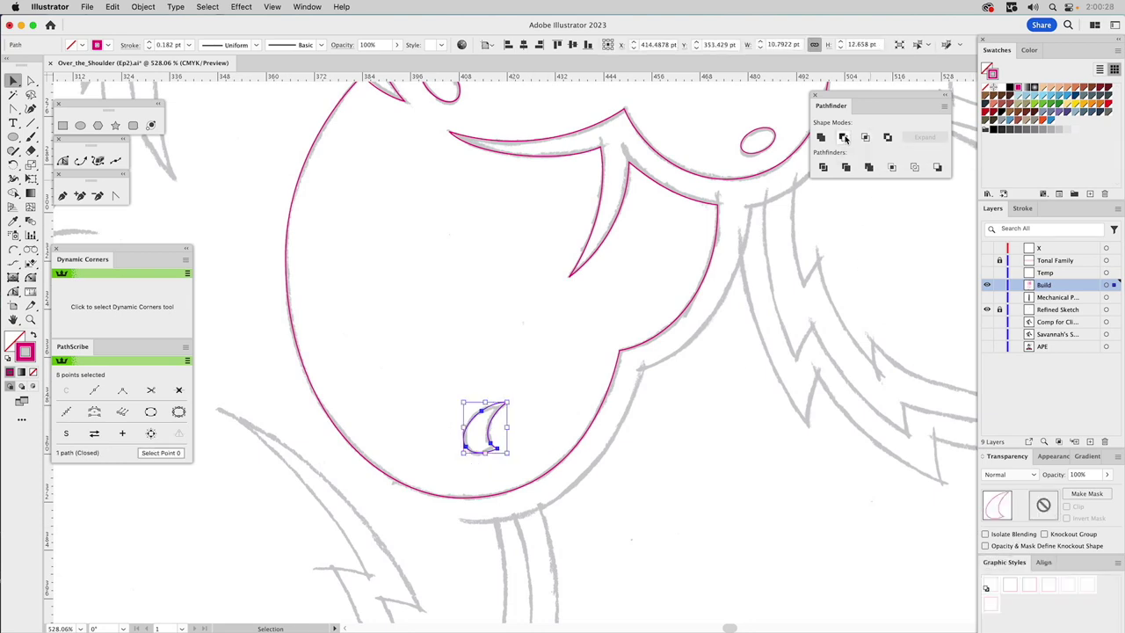
{"action": "left_click", "coordinate": [449, 353]}
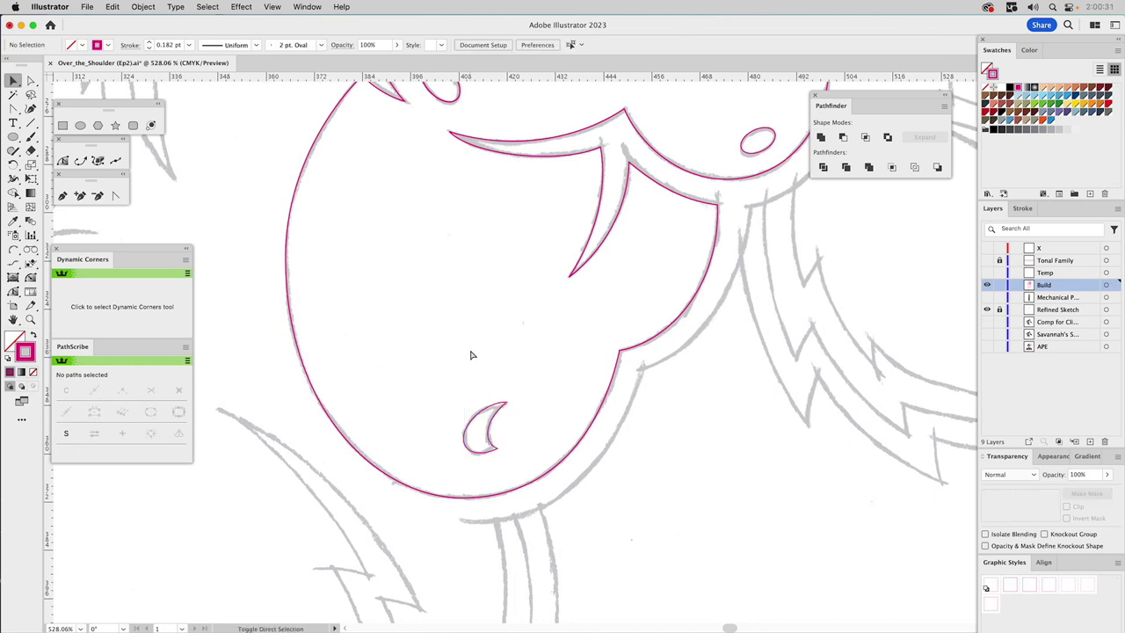
{"action": "key", "text": "super+0"}
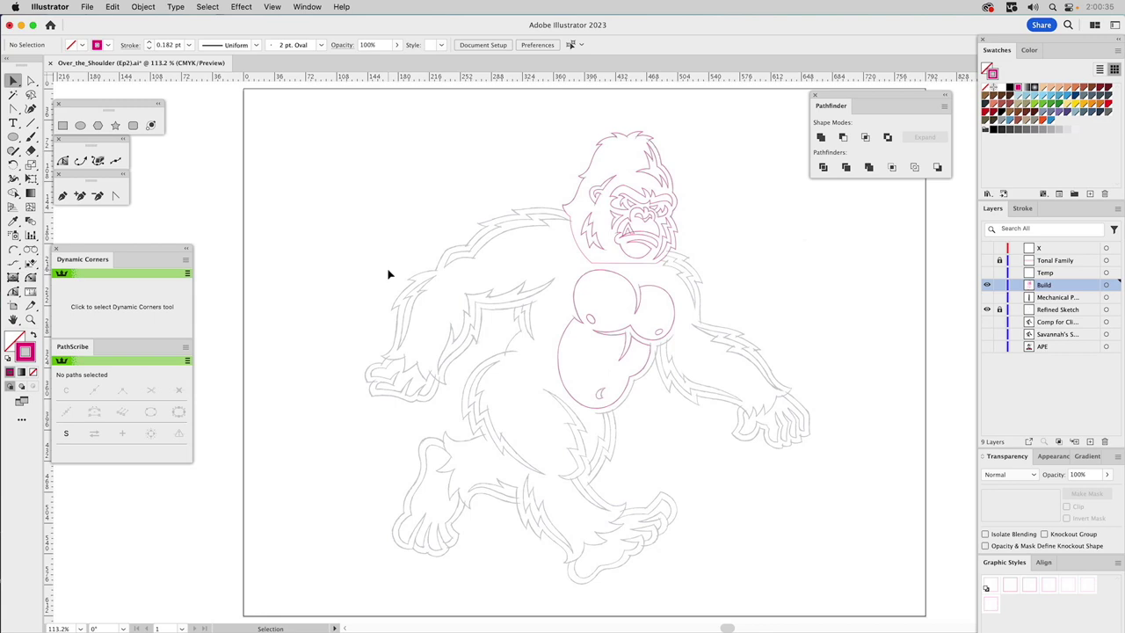
Zoom in on the left shoulder and start the Pen outline at the shoulder fur
{"action": "left_click", "coordinate": [30, 319]}
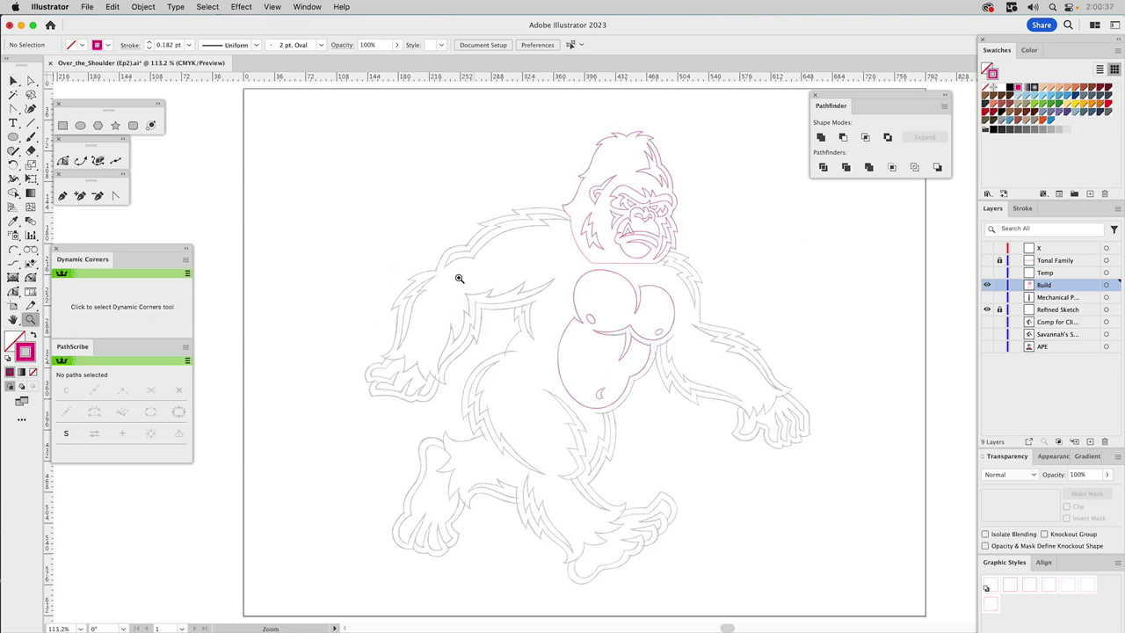
{"action": "left_click_drag", "start_coordinate": [402, 179], "coordinate": [580, 324]}
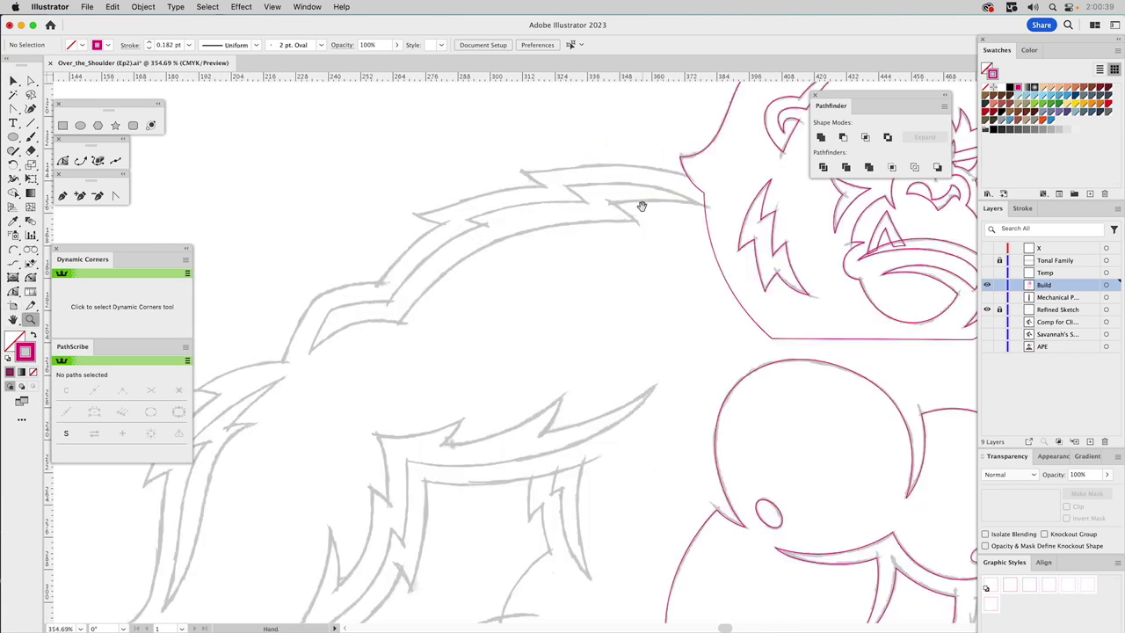
{"action": "left_click_drag", "start_coordinate": [642, 207], "coordinate": [564, 238]}
{"action": "left_click", "coordinate": [61, 195]}
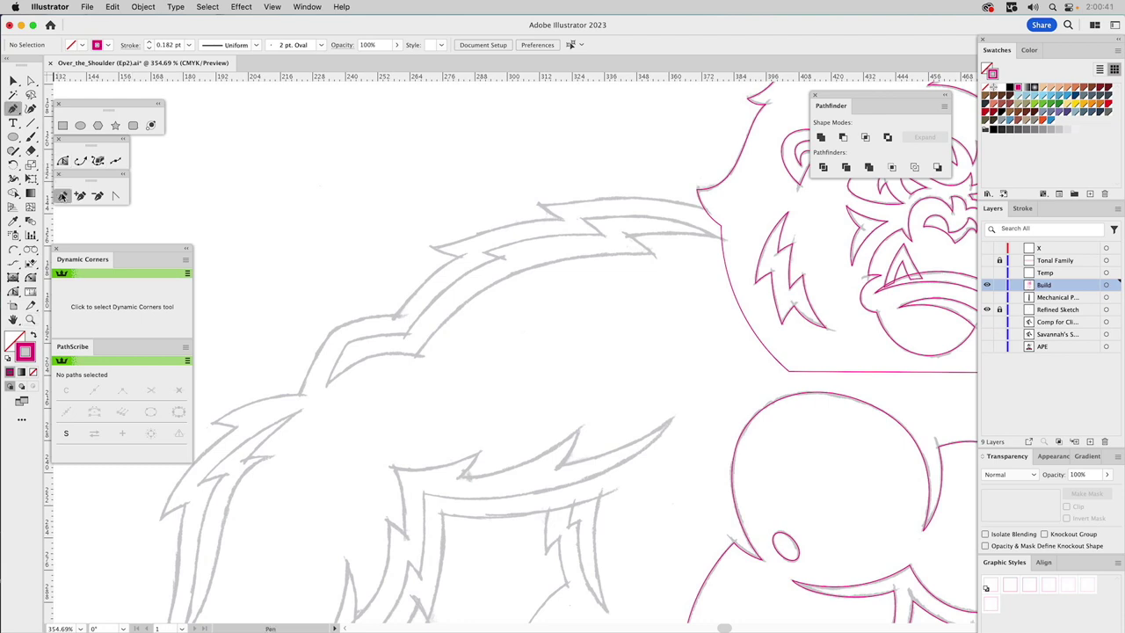
{"action": "left_click", "coordinate": [710, 209]}
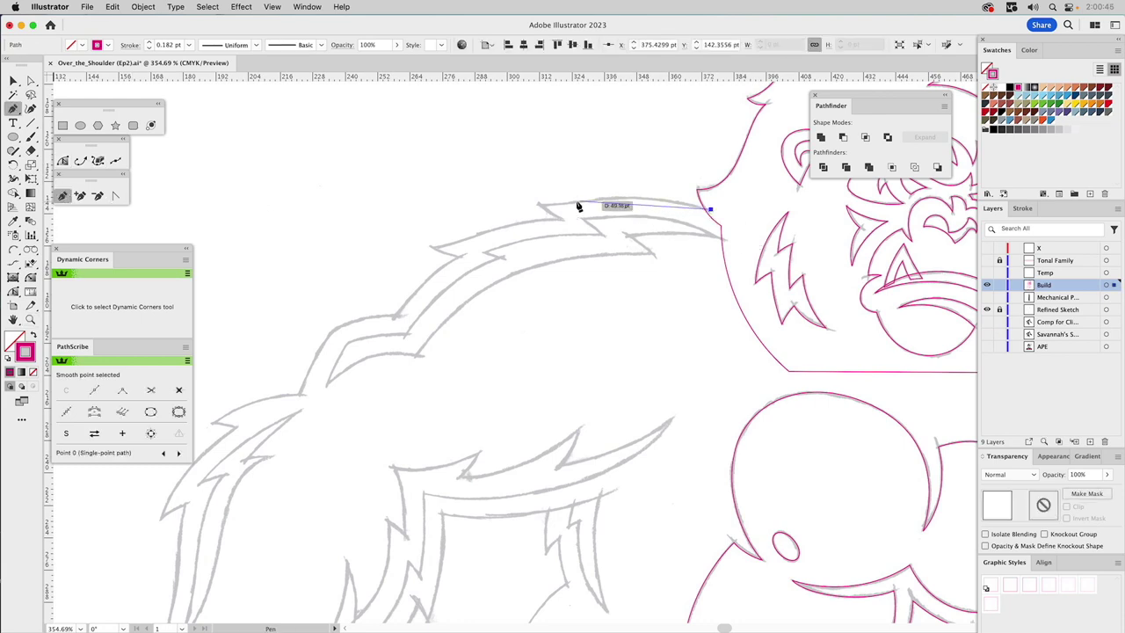
{"action": "left_click", "coordinate": [538, 204]}
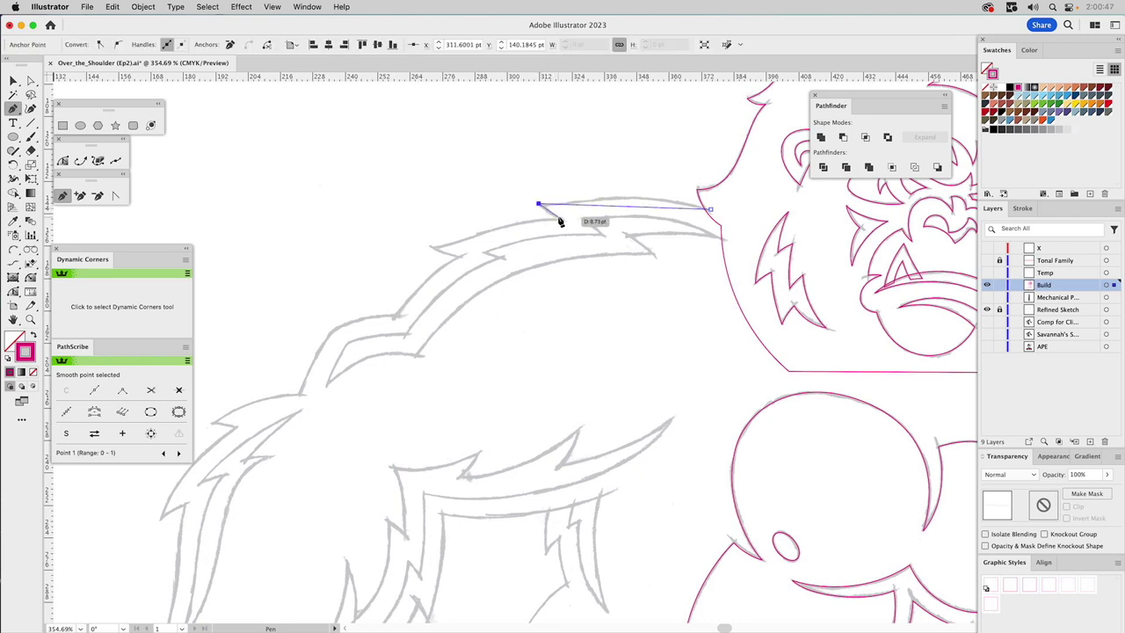
{"action": "left_click", "coordinate": [558, 217]}
Trace the jagged fur spikes down the arm's outer edge with corner and curved anchors
{"action": "left_click", "coordinate": [432, 248]}
{"action": "left_click", "coordinate": [457, 256]}
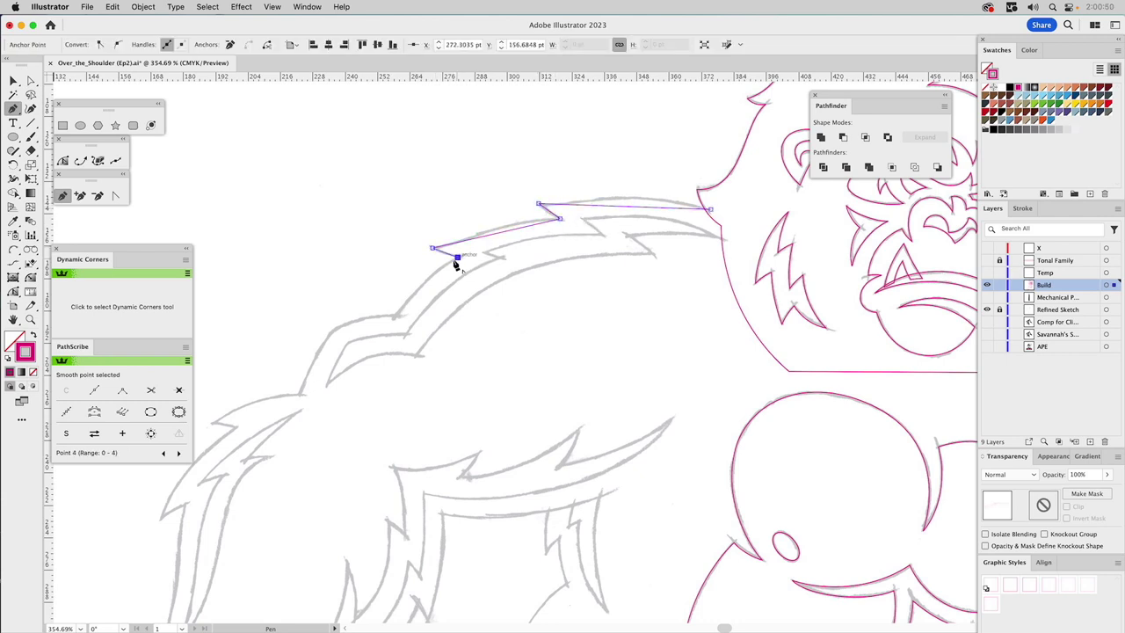
{"action": "left_click", "coordinate": [395, 316]}
{"action": "left_click_drag", "start_coordinate": [336, 327], "coordinate": [330, 339]}
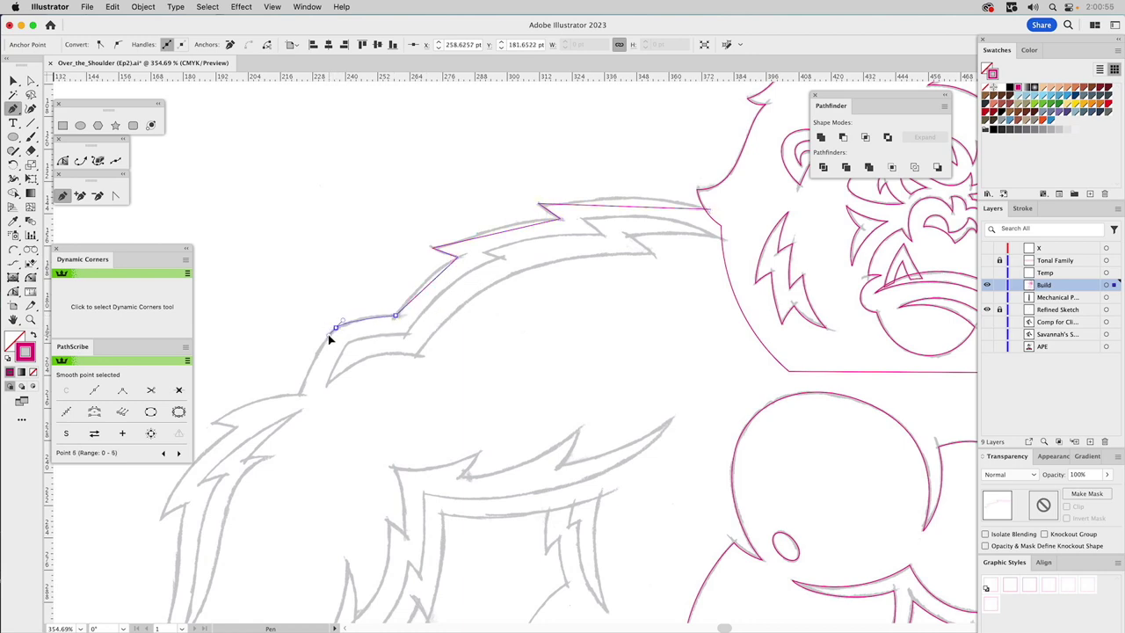
{"action": "left_click", "coordinate": [301, 395]}
{"action": "left_click_drag", "start_coordinate": [396, 374], "coordinate": [602, 234]}
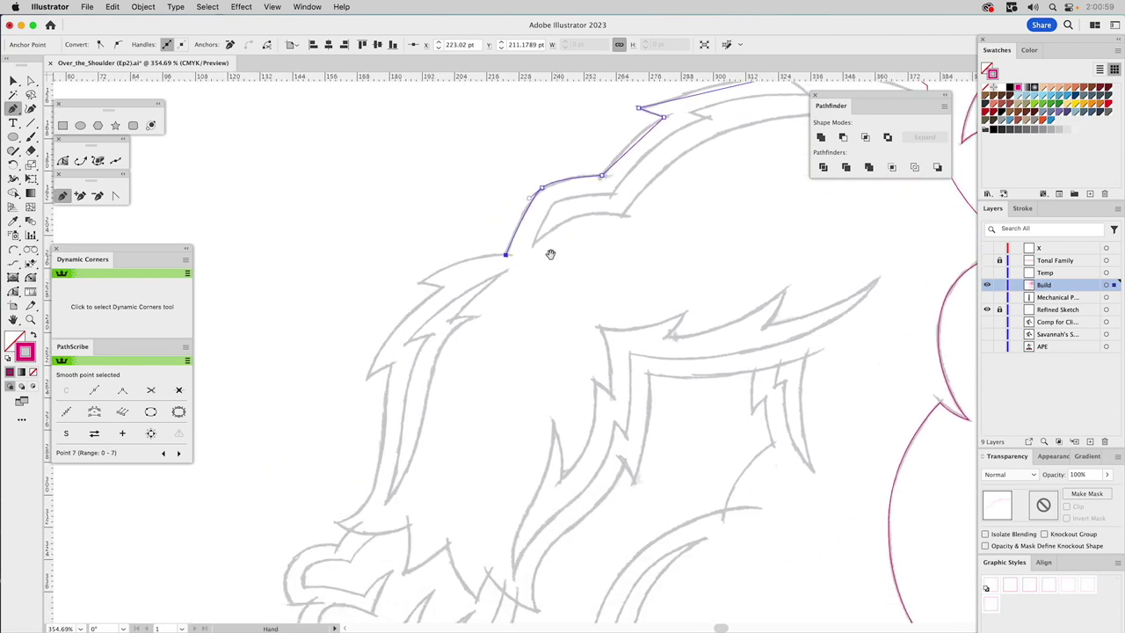
{"action": "left_click_drag", "start_coordinate": [416, 283], "coordinate": [442, 289]}
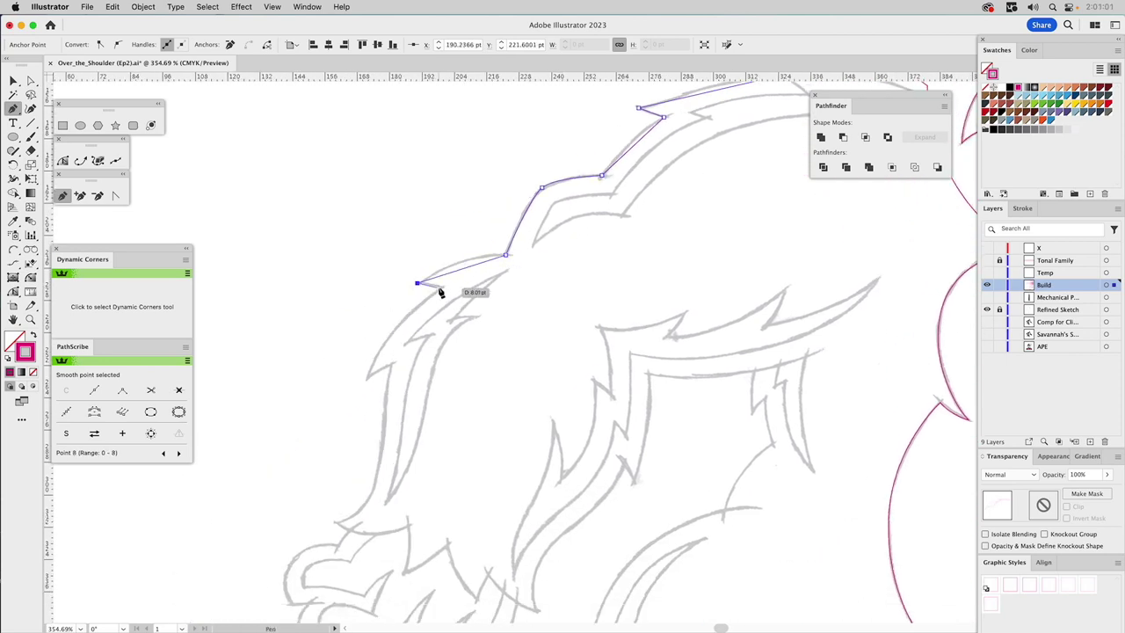
{"action": "left_click", "coordinate": [366, 379]}
{"action": "left_click", "coordinate": [391, 367]}
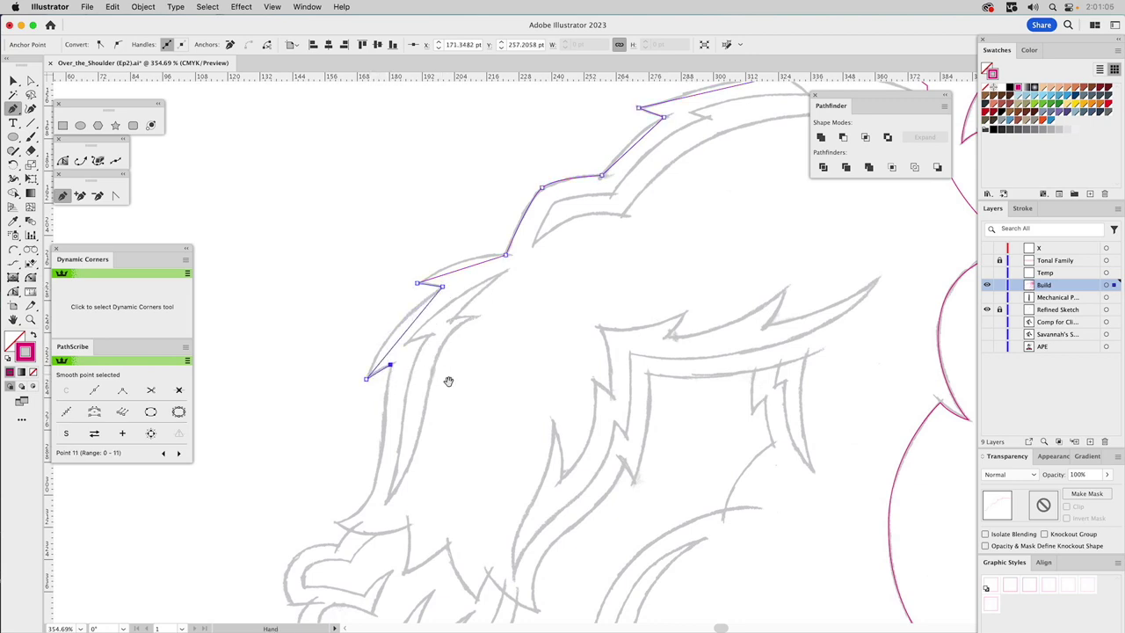
Continue the outline around the hand, tracing the notches between the knuckles
{"action": "left_click_drag", "start_coordinate": [393, 369], "coordinate": [527, 226]}
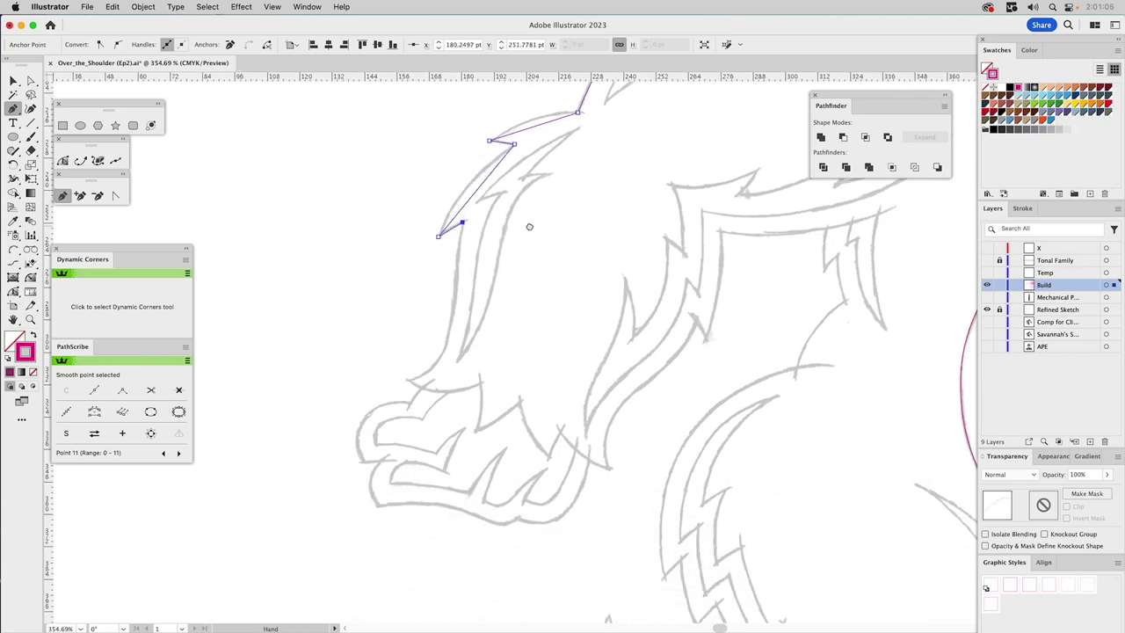
{"action": "left_click", "coordinate": [407, 380]}
{"action": "left_click", "coordinate": [479, 384]}
{"action": "left_click", "coordinate": [474, 432]}
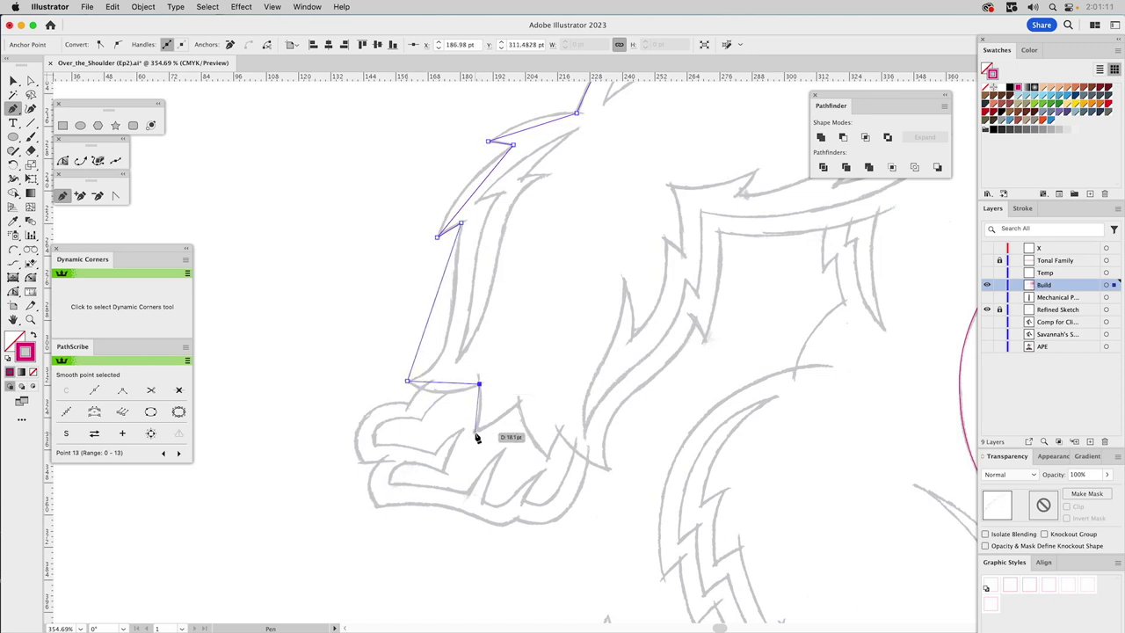
{"action": "left_click", "coordinate": [518, 404]}
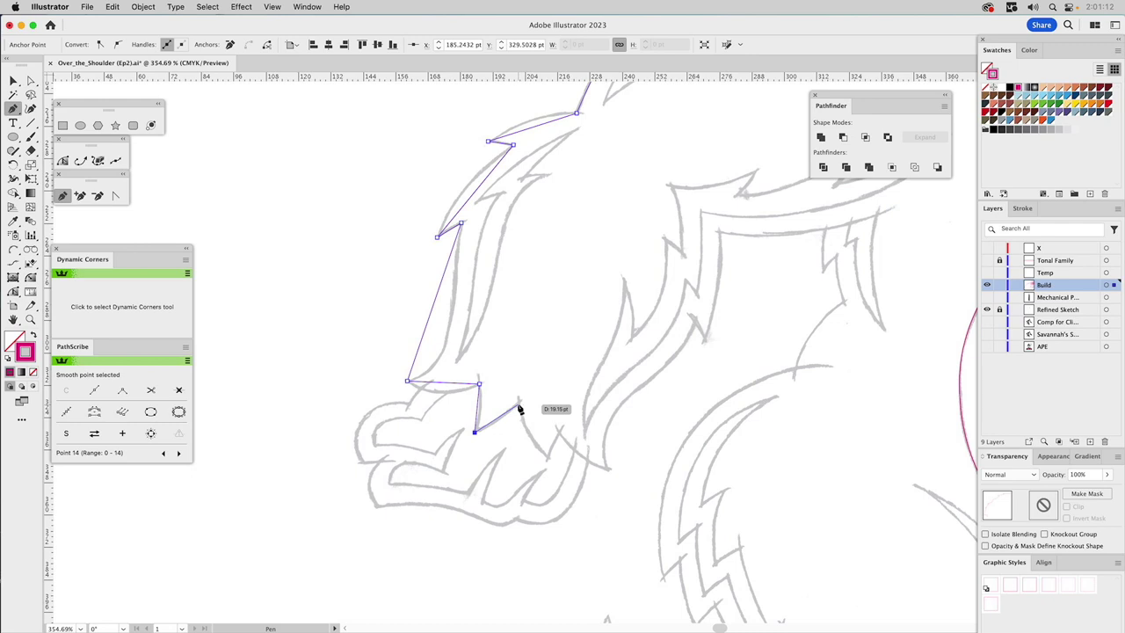
{"action": "left_click", "coordinate": [547, 457]}
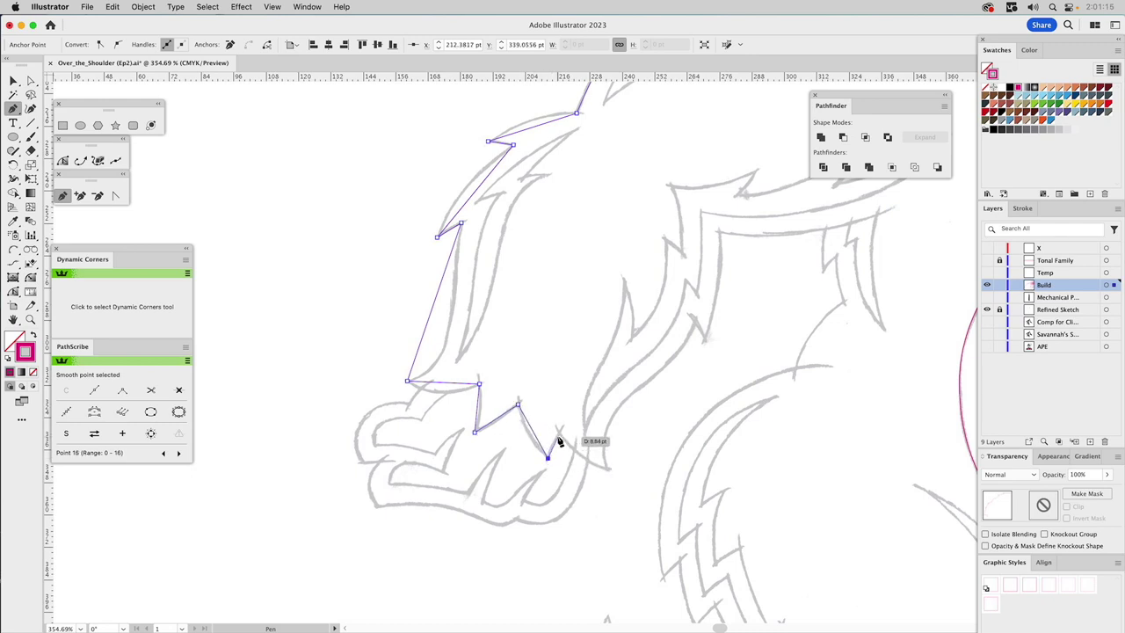
{"action": "left_click", "coordinate": [558, 433]}
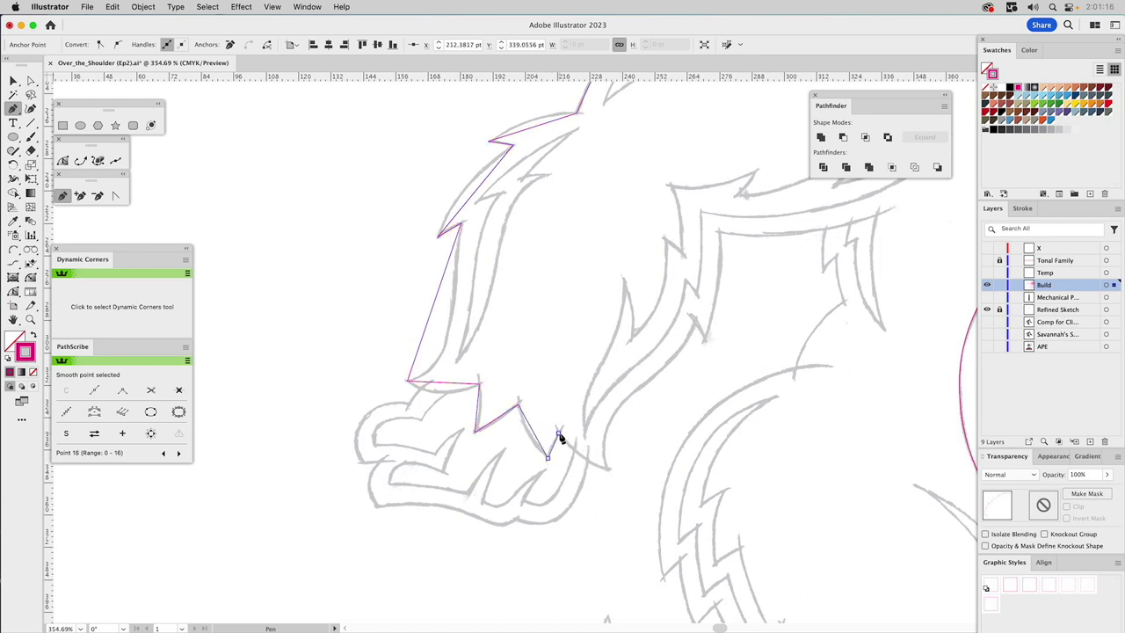
{"action": "left_click", "coordinate": [607, 469]}
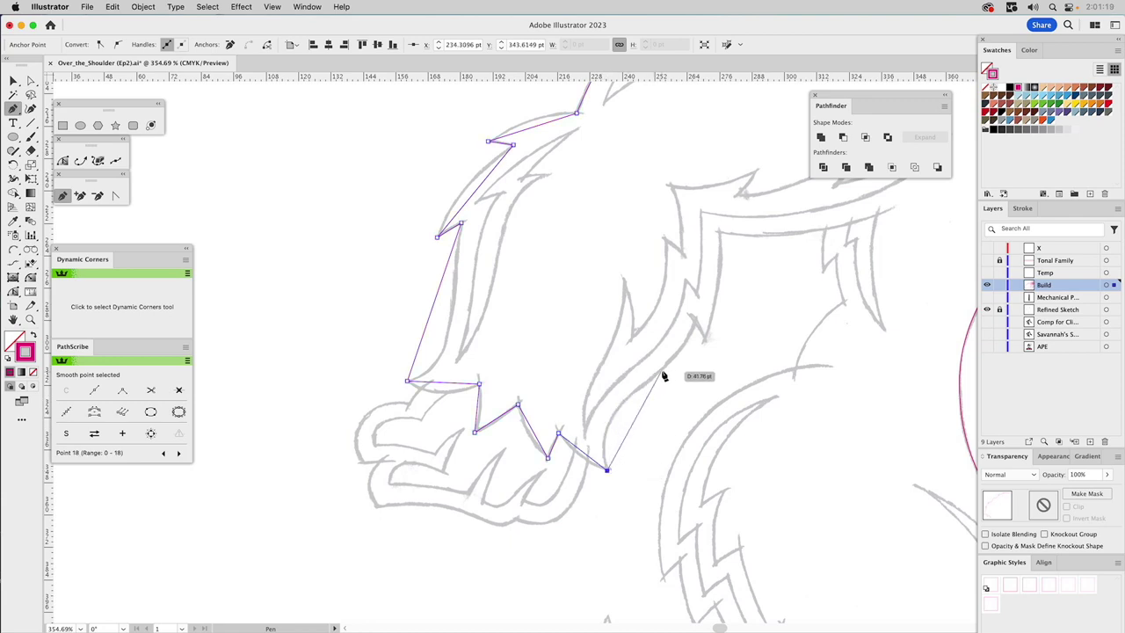
Run the outline up the inner arm past the chest and close it at the starting anchor
{"action": "left_click", "coordinate": [694, 324]}
{"action": "left_click", "coordinate": [704, 338]}
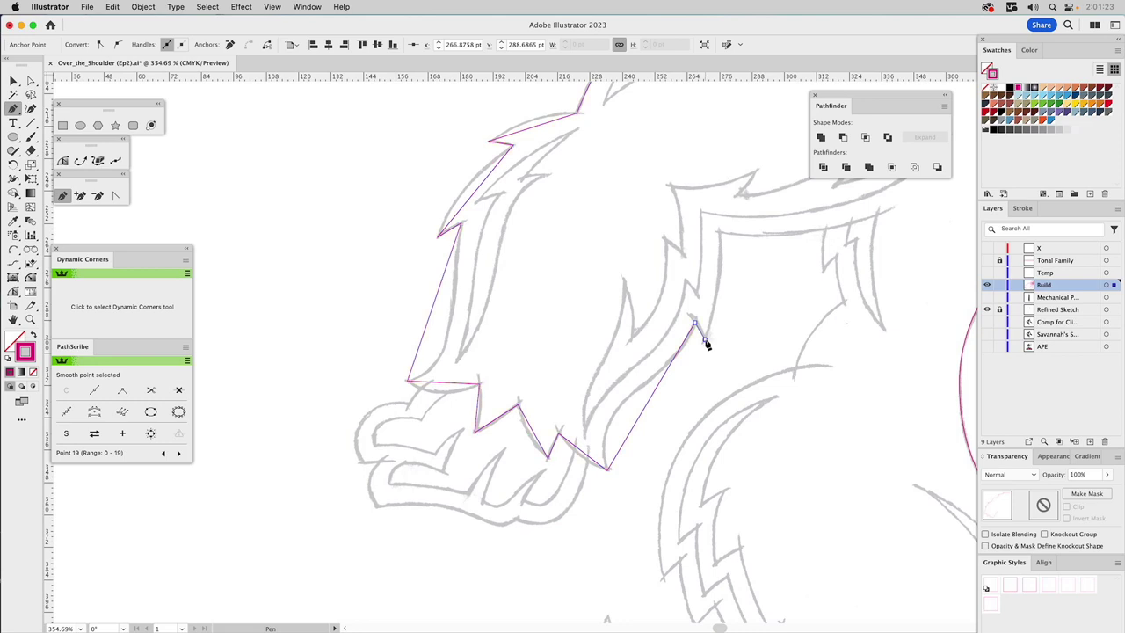
{"action": "left_click", "coordinate": [718, 233]}
{"action": "left_click_drag", "start_coordinate": [718, 233], "coordinate": [491, 381]}
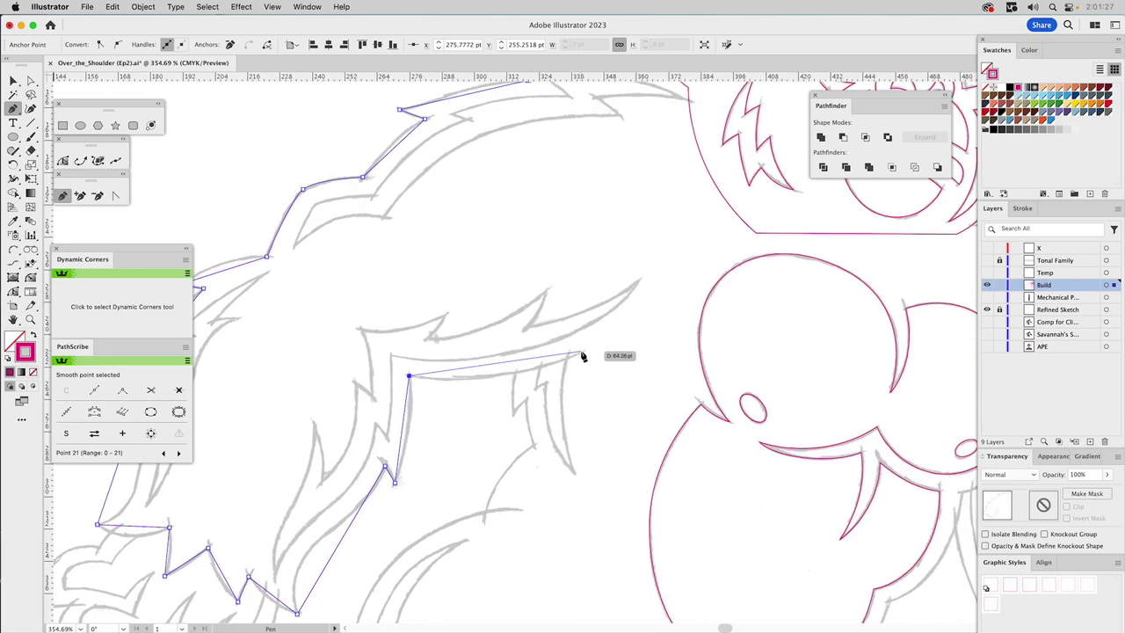
{"action": "left_click", "coordinate": [585, 354]}
{"action": "left_click_drag", "start_coordinate": [673, 325], "coordinate": [582, 431]}
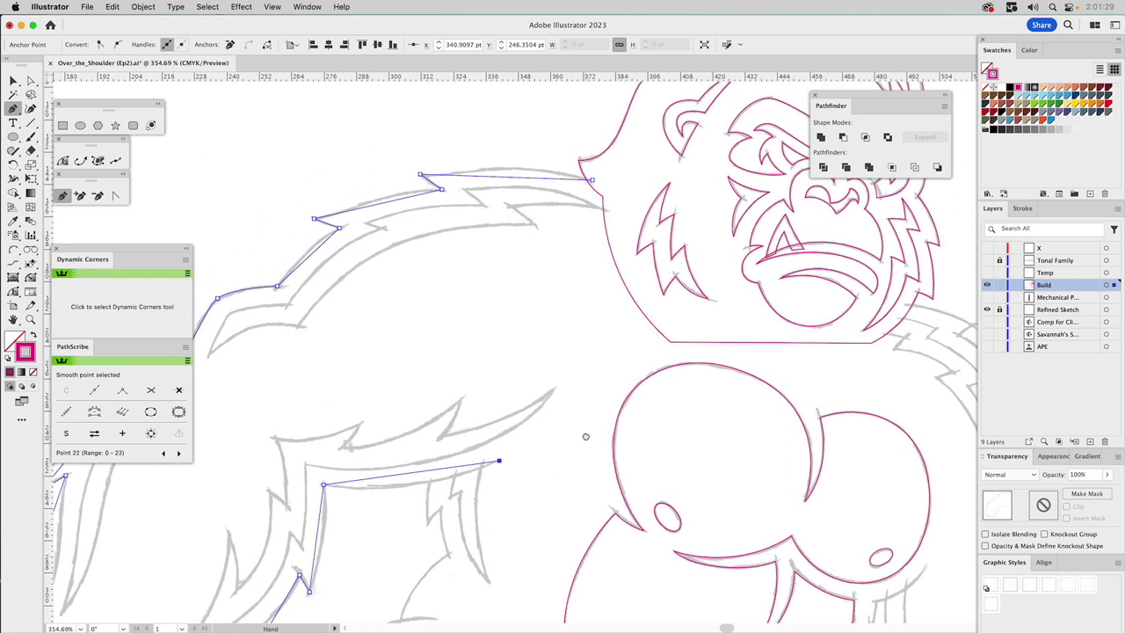
{"action": "left_click", "coordinate": [607, 420]}
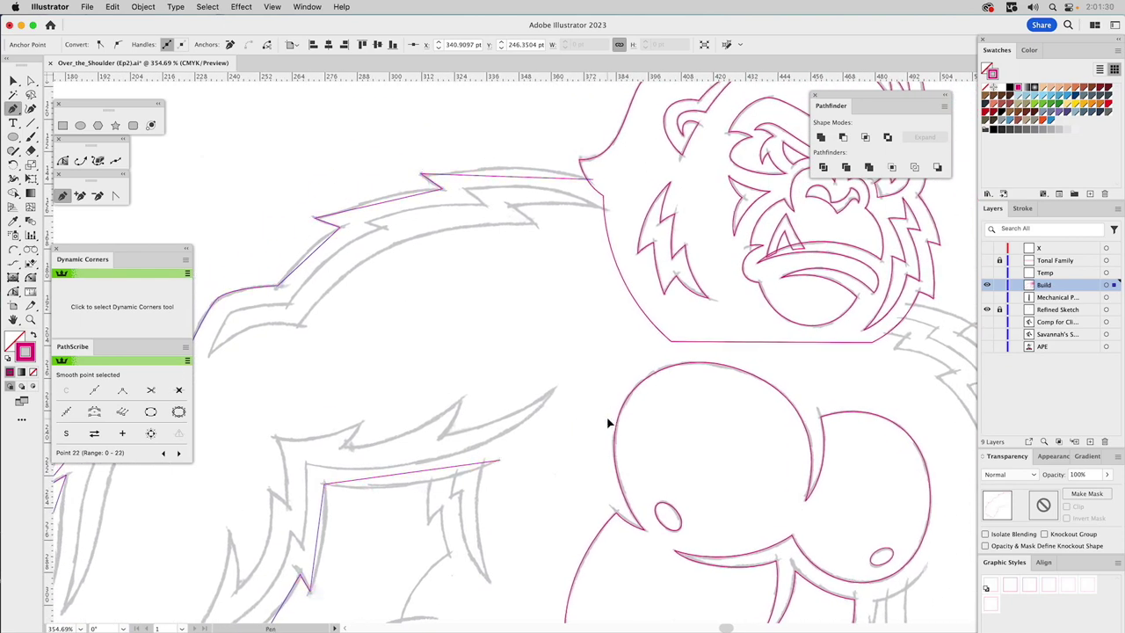
{"action": "left_click", "coordinate": [628, 186]}
{"action": "left_click", "coordinate": [592, 179]}
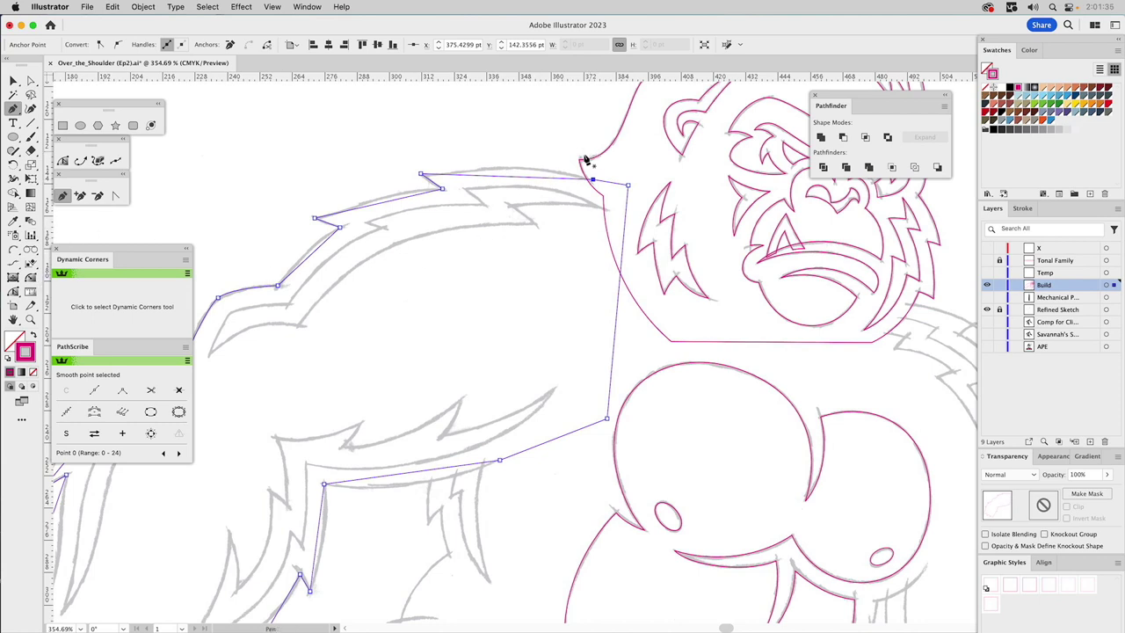
{"action": "left_click", "coordinate": [545, 130], "text": "super"}
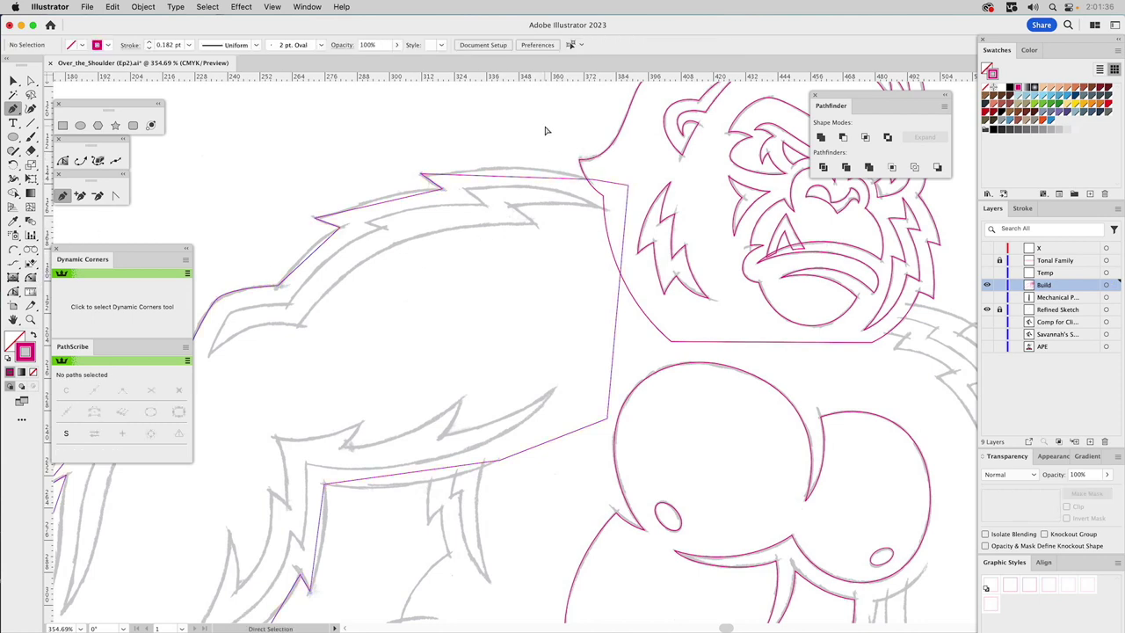
{"action": "left_click", "coordinate": [536, 177], "text": "super"}
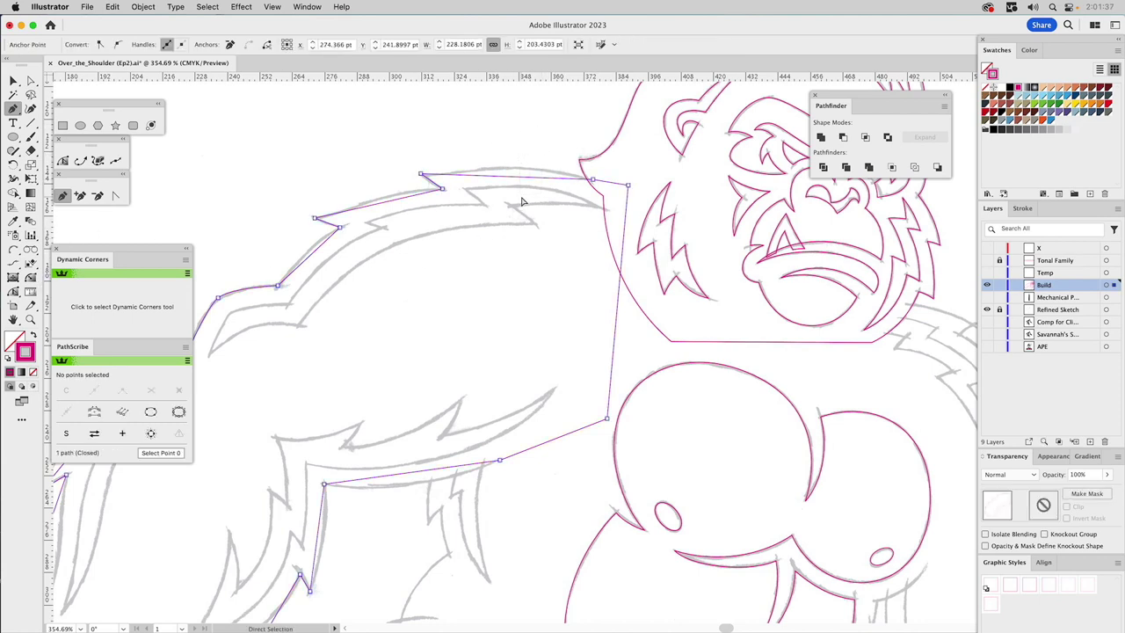
With the Anchor Point tool, curve the top segment and the long fur segment to follow the sketch
{"action": "left_click", "coordinate": [114, 196]}
{"action": "left_click_drag", "start_coordinate": [559, 182], "coordinate": [464, 178]}
{"action": "left_click_drag", "start_coordinate": [537, 160], "coordinate": [518, 155]}
{"action": "left_click_drag", "start_coordinate": [509, 202], "coordinate": [610, 197]}
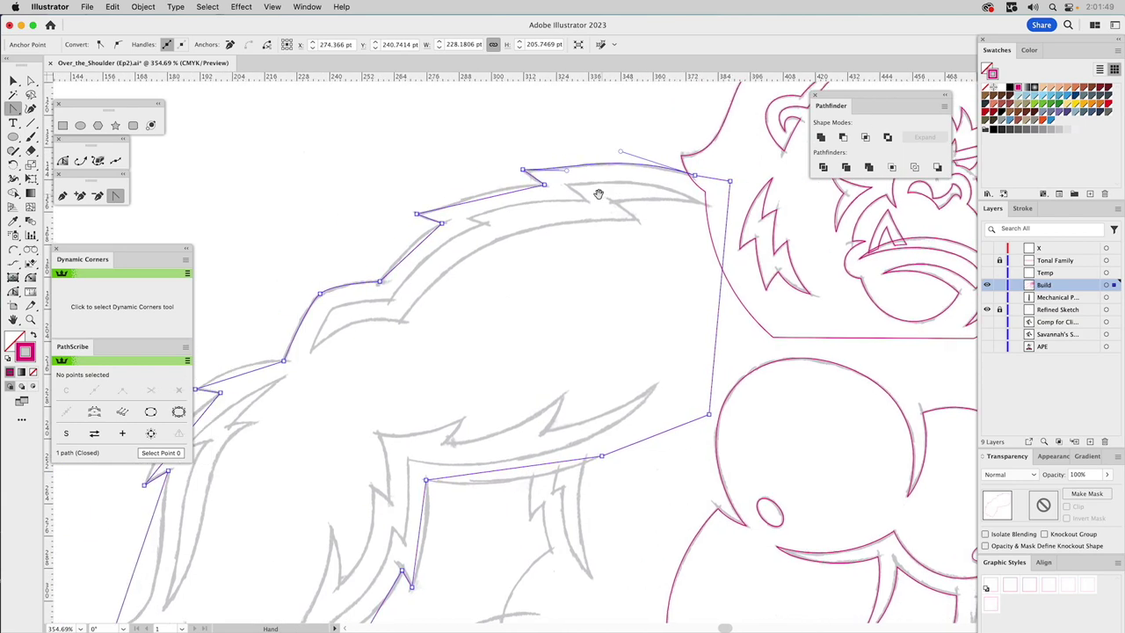
{"action": "left_click", "coordinate": [30, 319]}
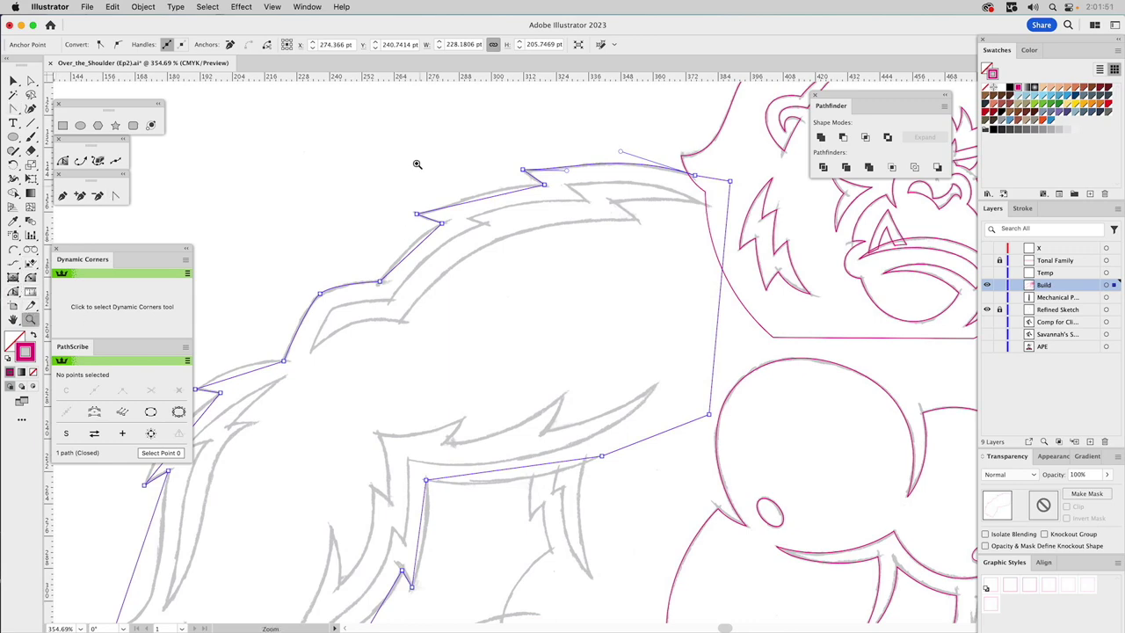
{"action": "left_click_drag", "start_coordinate": [798, 447], "coordinate": [662, 380]}
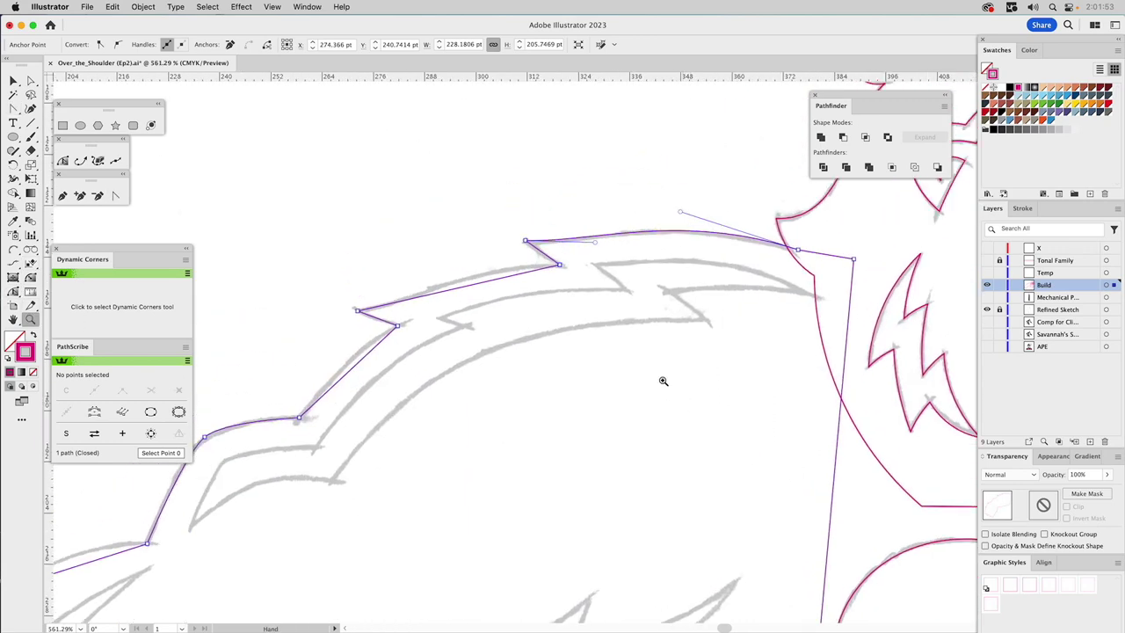
{"action": "left_click", "coordinate": [118, 197]}
{"action": "left_click_drag", "start_coordinate": [478, 286], "coordinate": [419, 301]}
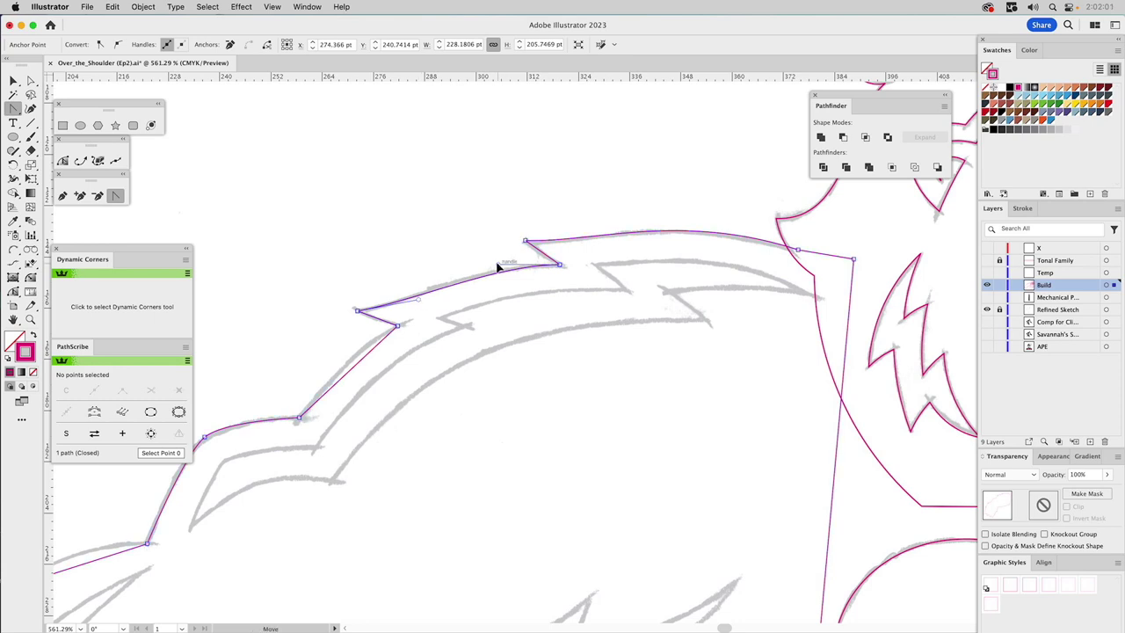
{"action": "left_click_drag", "start_coordinate": [497, 266], "coordinate": [479, 264]}
Bend the short arm segment slightly downward and pick further segments near the fur notch
{"action": "scroll", "coordinate": [615, 228], "scroll_direction": "left", "scroll_amount": 5}
{"action": "scroll", "coordinate": [615, 228], "scroll_direction": "down", "scroll_amount": 2}
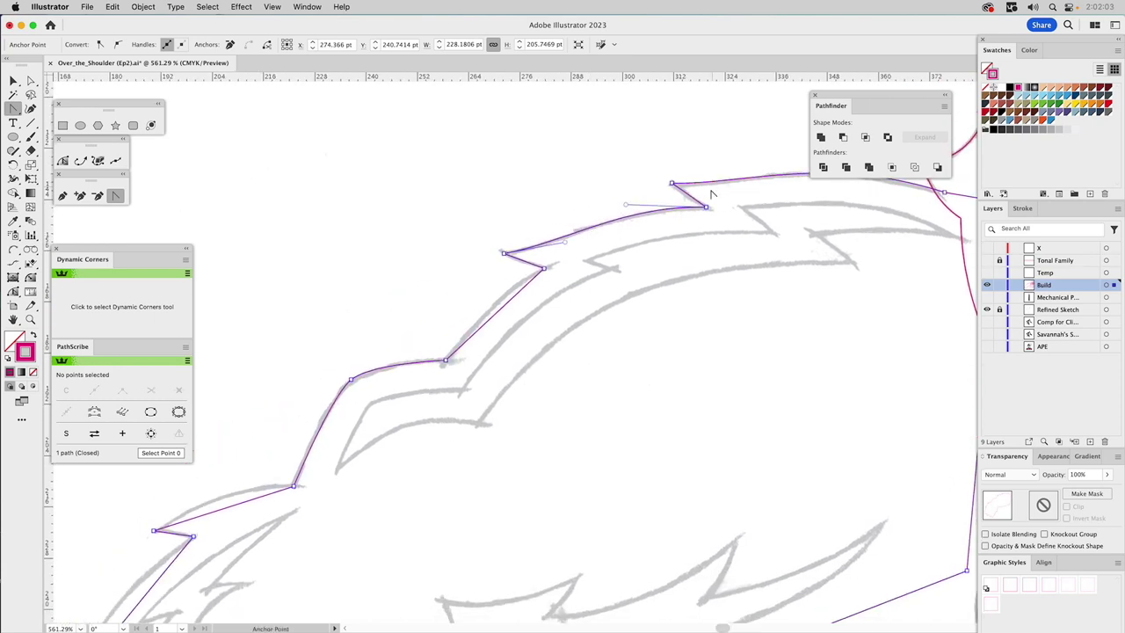
{"action": "key", "text": "super+shift+a"}
{"action": "left_click", "coordinate": [690, 199]}
{"action": "left_click_drag", "start_coordinate": [525, 266], "coordinate": [464, 340]}
{"action": "left_click", "coordinate": [474, 329], "text": "super"}
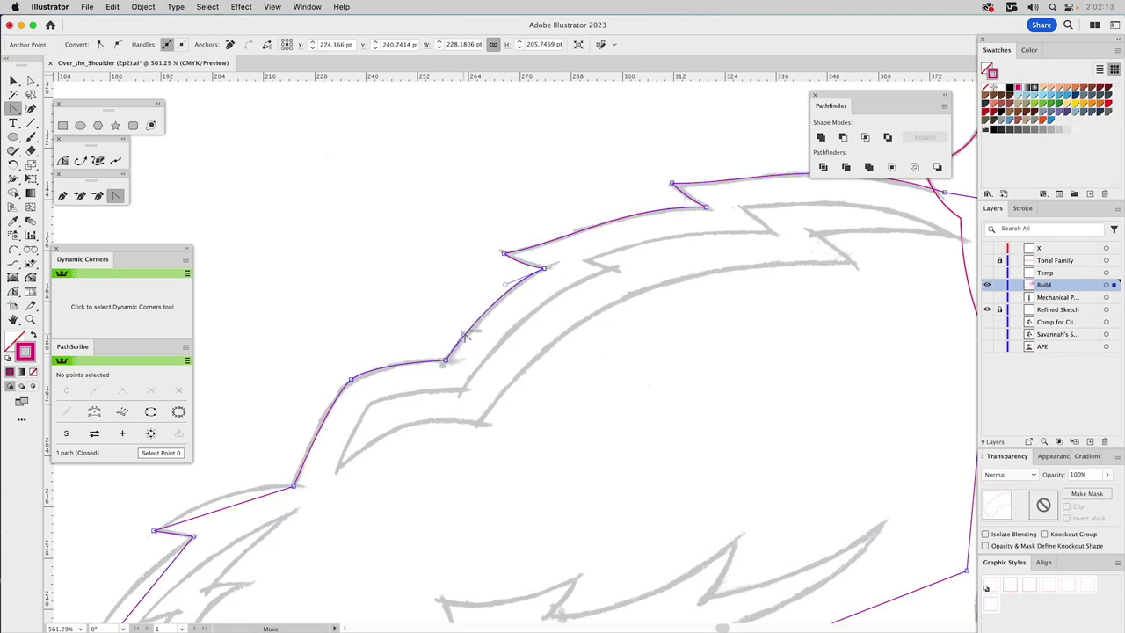
{"action": "scroll", "coordinate": [465, 338], "scroll_direction": "left", "scroll_amount": 5}
{"action": "scroll", "coordinate": [465, 338], "scroll_direction": "down", "scroll_amount": 3}
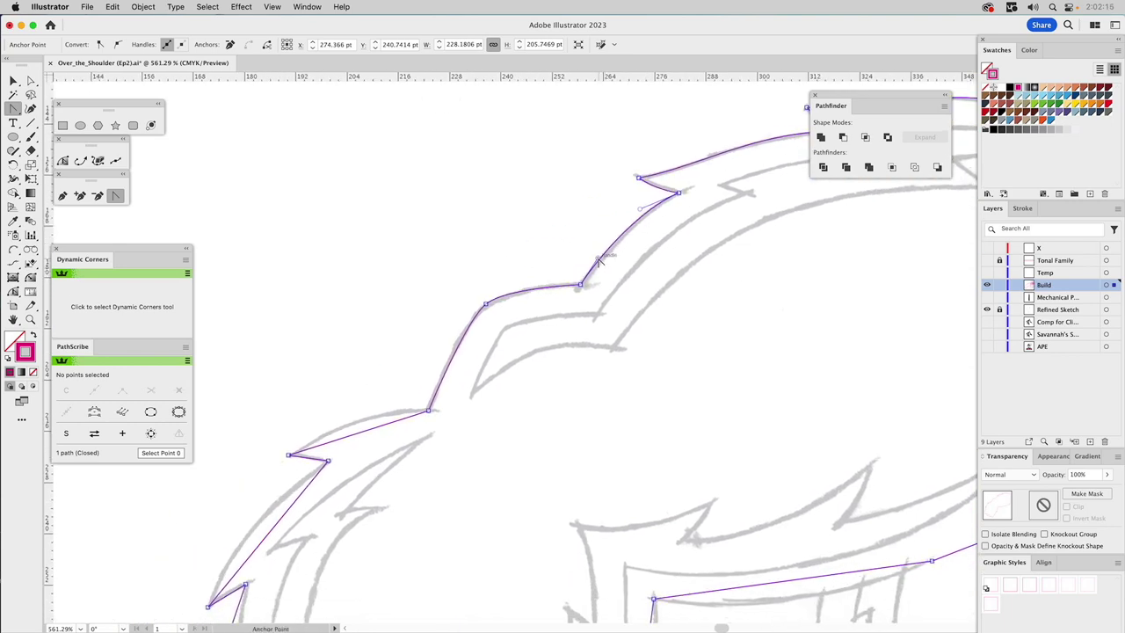
{"action": "left_click", "coordinate": [601, 262], "text": "super"}
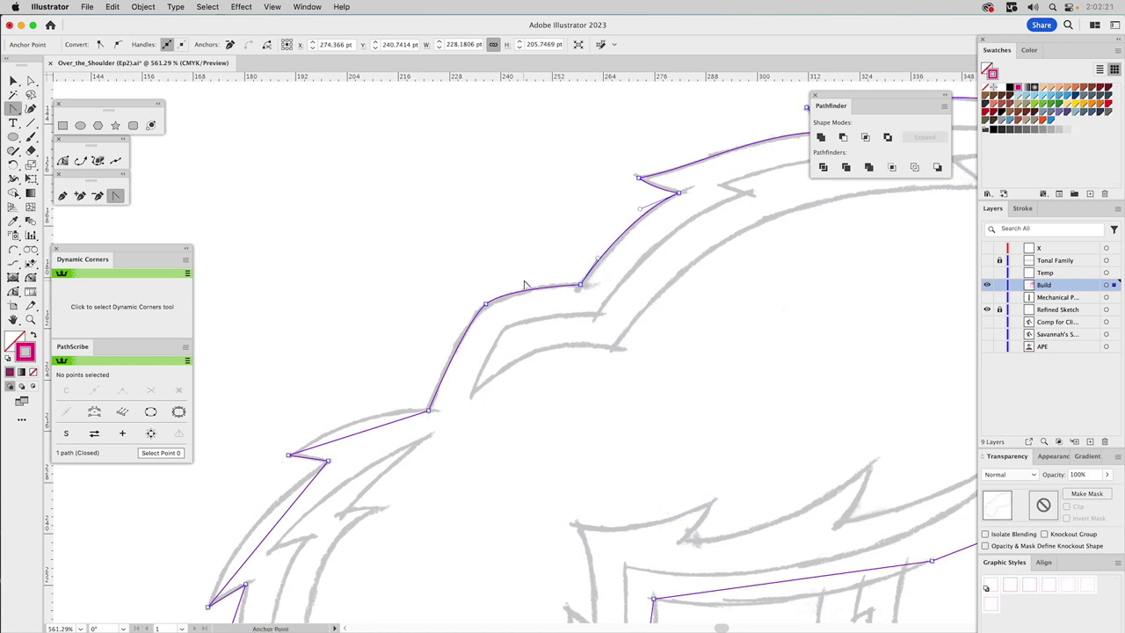
Lengthen a fur-curve anchor's handle and nudge the nearby segment slightly up-left
{"action": "key", "text": "a"}
{"action": "left_click_drag", "start_coordinate": [514, 278], "coordinate": [456, 332]}
{"action": "left_click_drag", "start_coordinate": [508, 291], "coordinate": [516, 283]}
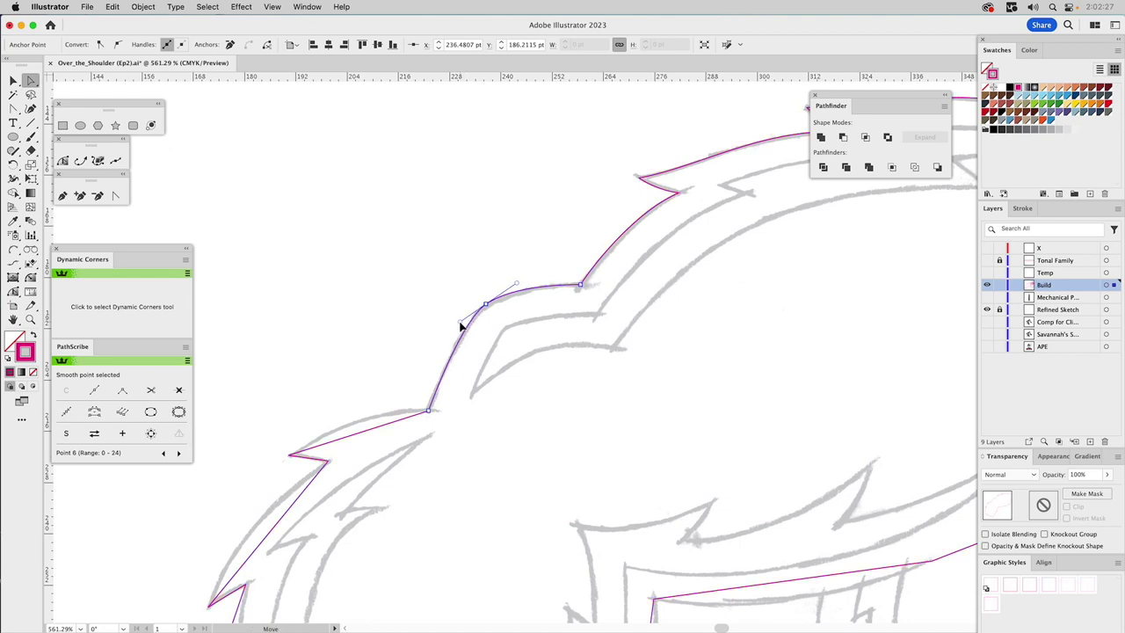
{"action": "left_click_drag", "start_coordinate": [446, 387], "coordinate": [593, 274]}
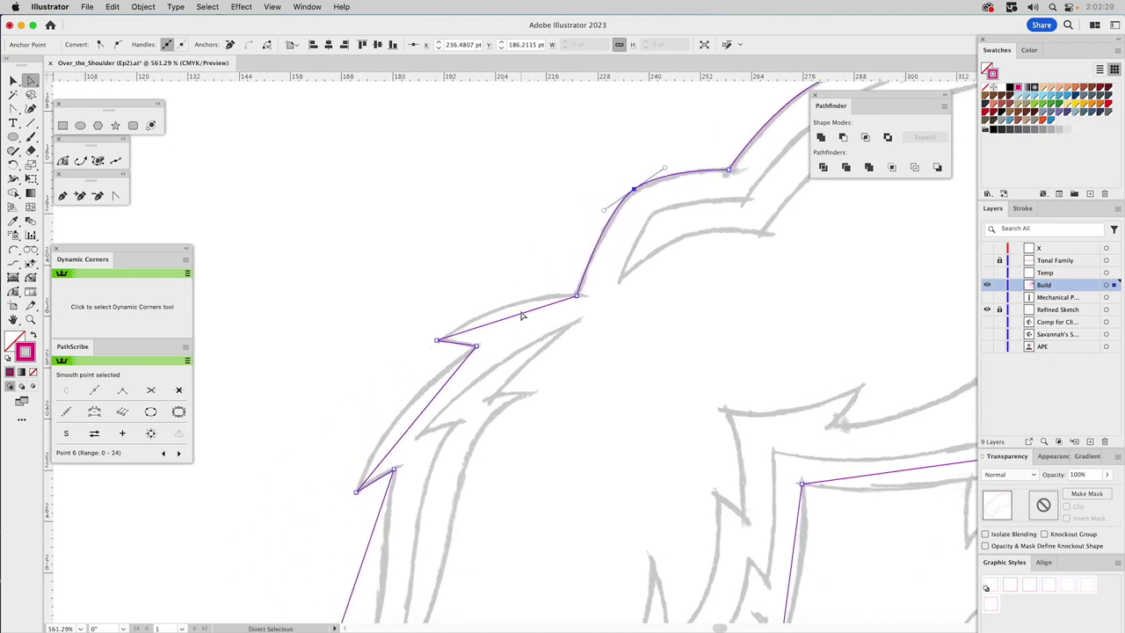
{"action": "left_click_drag", "start_coordinate": [520, 319], "coordinate": [516, 315]}
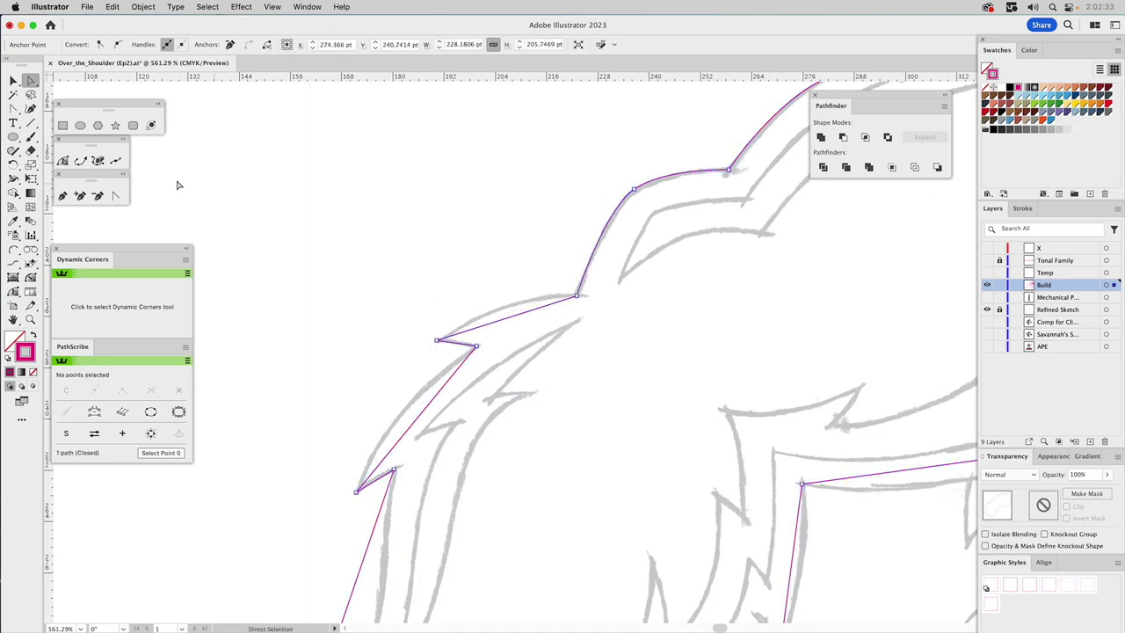
Bend the straight fur segments around the tuft into curves along the sketch
{"action": "left_click", "coordinate": [115, 194]}
{"action": "left_click_drag", "start_coordinate": [515, 319], "coordinate": [461, 353]}
{"action": "left_click", "coordinate": [457, 348]}
{"action": "scroll", "coordinate": [562, 316], "scroll_direction": "left", "scroll_amount": 5}
{"action": "scroll", "coordinate": [563, 316], "scroll_direction": "down", "scroll_amount": 2}
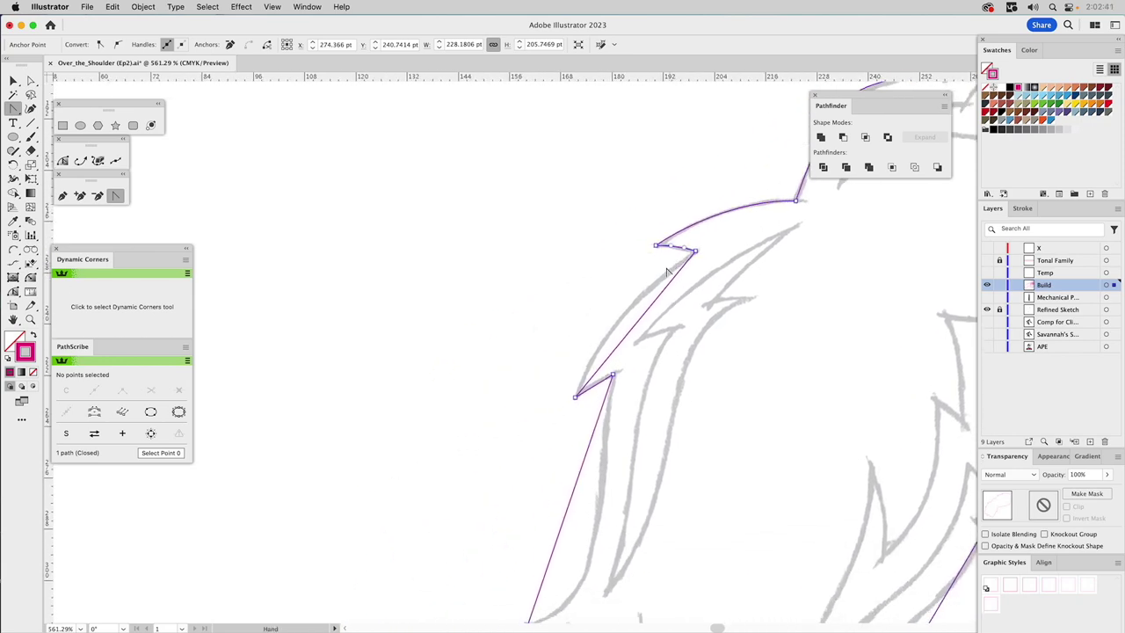
{"action": "left_click_drag", "start_coordinate": [666, 290], "coordinate": [598, 334]}
{"action": "left_click_drag", "start_coordinate": [685, 346], "coordinate": [615, 183]}
{"action": "left_click_drag", "start_coordinate": [527, 227], "coordinate": [527, 224]}
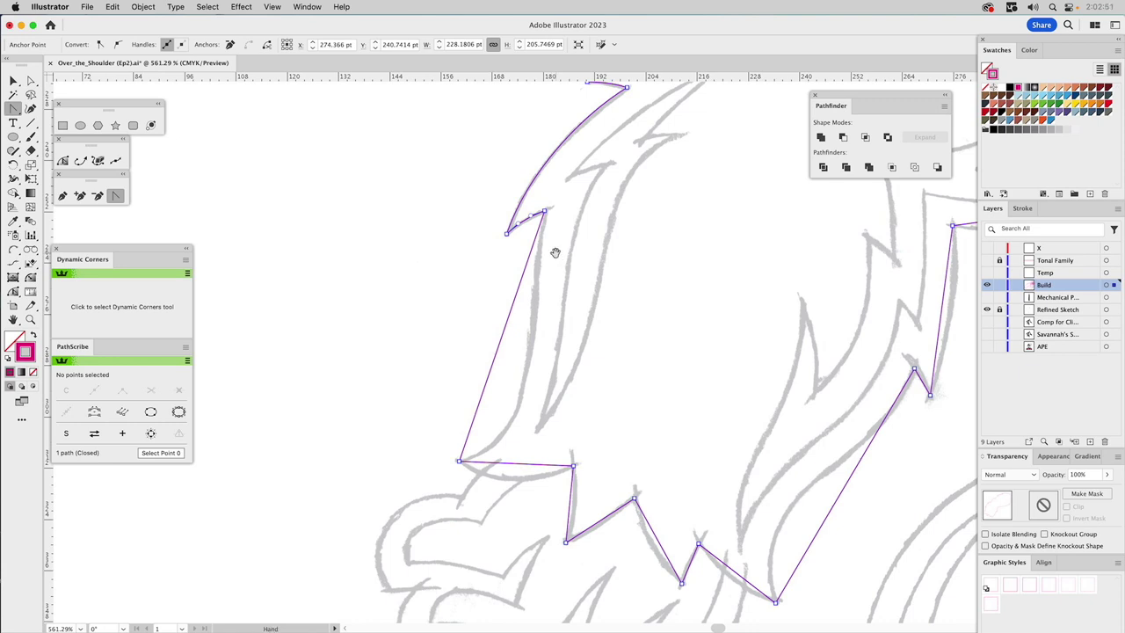
Curve the arm's long left edge and the segment between the lower fur points
{"action": "key", "text": "space"}
{"action": "mouse_move", "coordinate": [552, 255]}
{"action": "left_mouse_down"}
{"action": "mouse_move", "coordinate": [414, 243]}
{"action": "mouse_move", "coordinate": [530, 211]}
{"action": "mouse_move", "coordinate": [532, 190]}
{"action": "mouse_move", "coordinate": [507, 199]}
{"action": "left_mouse_up"}
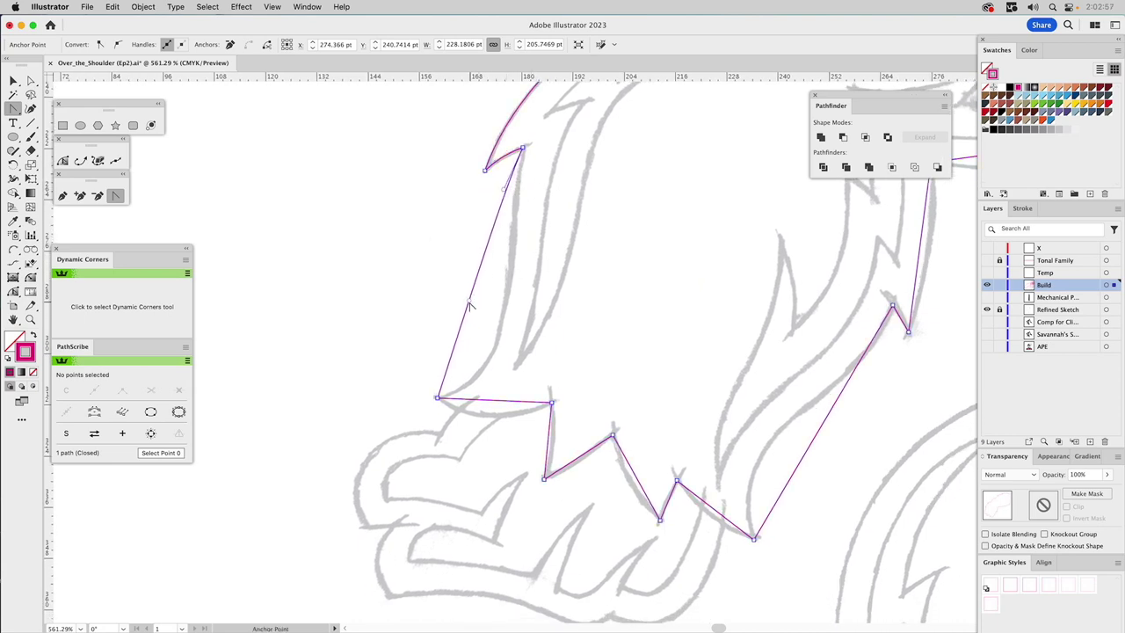
{"action": "left_click_drag", "start_coordinate": [470, 301], "coordinate": [530, 384]}
{"action": "left_click_drag", "start_coordinate": [502, 188], "coordinate": [502, 200]}
{"action": "key", "text": "space"}
{"action": "left_click_drag", "start_coordinate": [539, 326], "coordinate": [482, 174]}
{"action": "left_click_drag", "start_coordinate": [551, 192], "coordinate": [498, 366]}
Bow the long underside segment along the sketch and refine its bottom anchor's handle
{"action": "left_click_drag", "start_coordinate": [575, 252], "coordinate": [610, 271]}
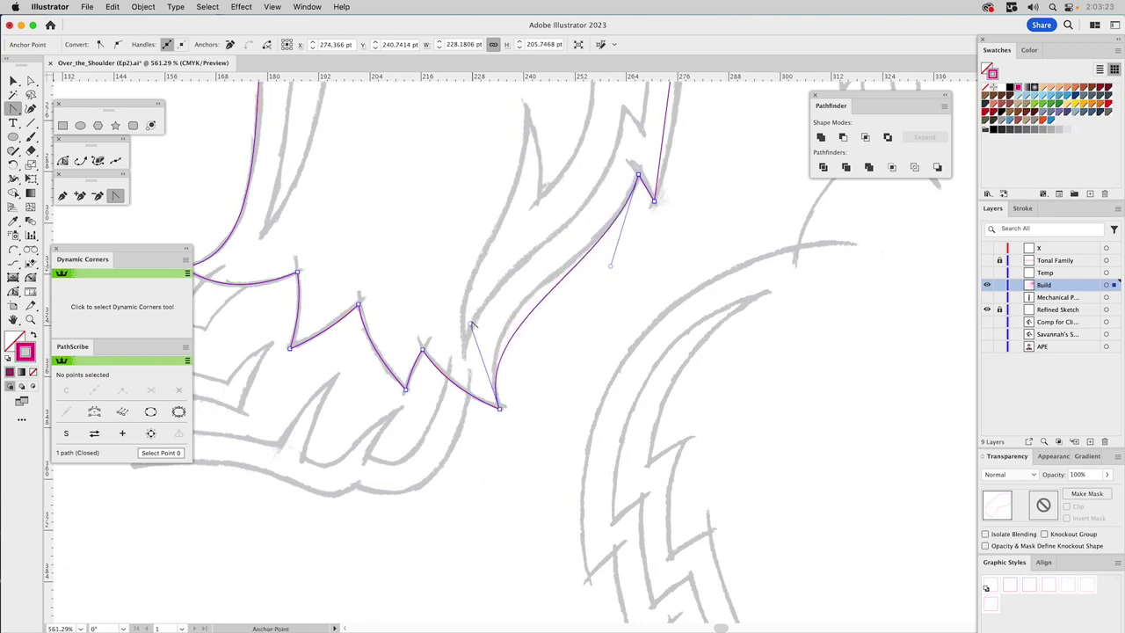
{"action": "left_click_drag", "start_coordinate": [472, 324], "coordinate": [469, 294]}
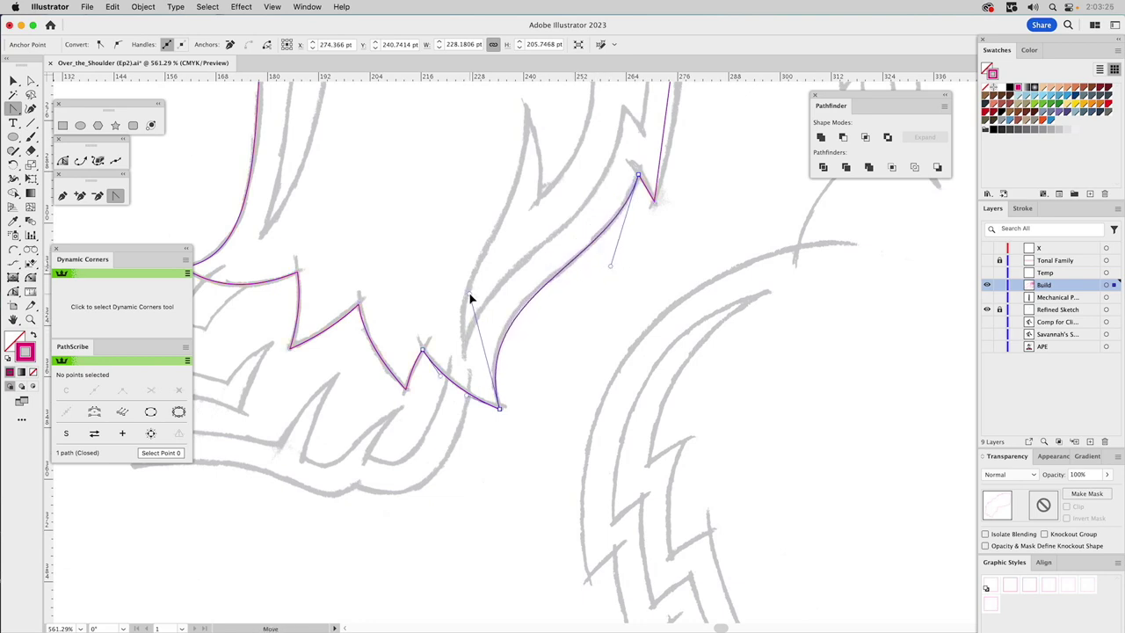
{"action": "scroll", "coordinate": [545, 325], "scroll_direction": "up", "scroll_amount": 5}
{"action": "scroll", "coordinate": [545, 325], "scroll_direction": "right", "scroll_amount": 2}
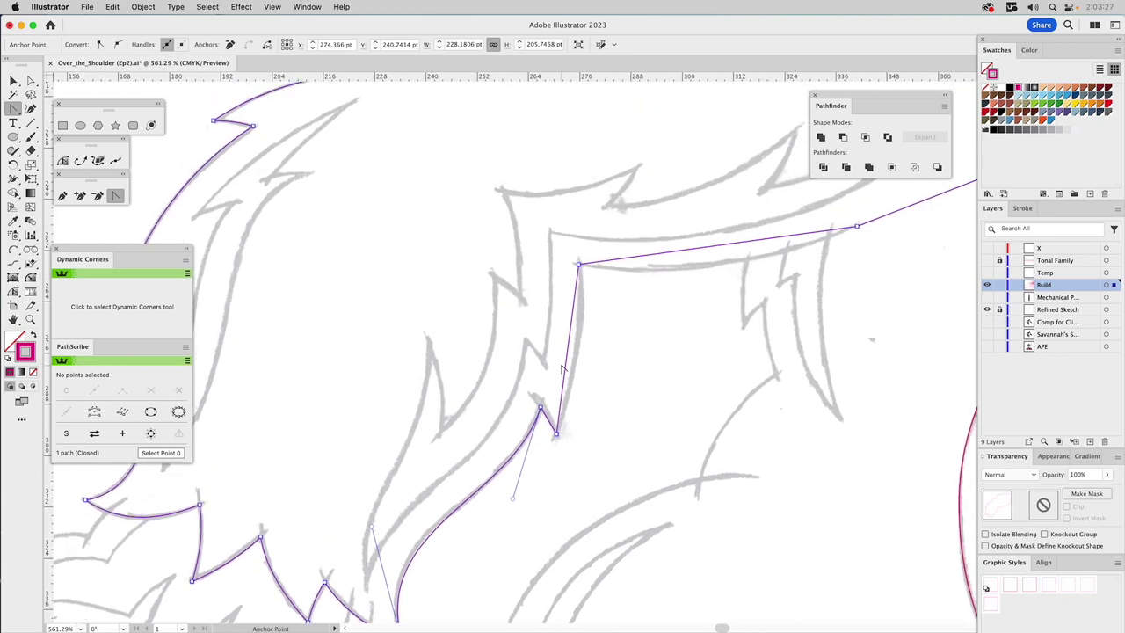
{"action": "left_click", "coordinate": [553, 425]}
Curve the straight armpit segment and smooth it with the right anchor's handle
{"action": "left_click_drag", "start_coordinate": [569, 362], "coordinate": [578, 368]}
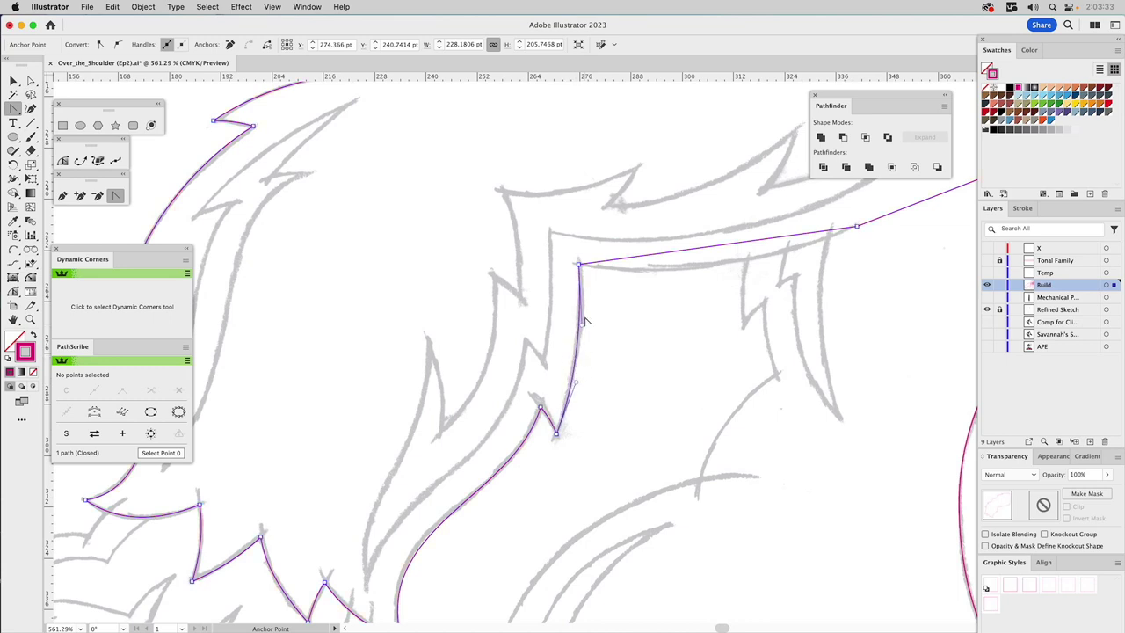
{"action": "left_click_drag", "start_coordinate": [686, 289], "coordinate": [482, 327]}
{"action": "left_click_drag", "start_coordinate": [553, 316], "coordinate": [568, 319]}
Zoom out with the Zoom tool to view the whole arm and torso
{"action": "left_click_drag", "start_coordinate": [725, 322], "coordinate": [715, 427]}
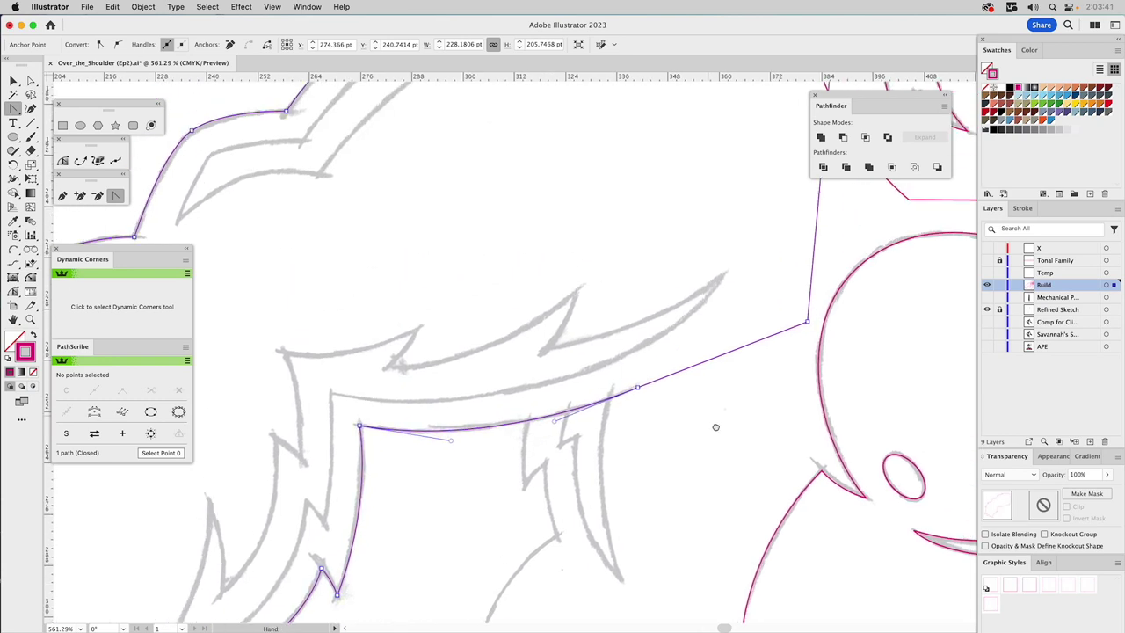
{"action": "scroll", "coordinate": [716, 427], "scroll_direction": "up", "scroll_amount": 1}
{"action": "left_click", "coordinate": [30, 319]}
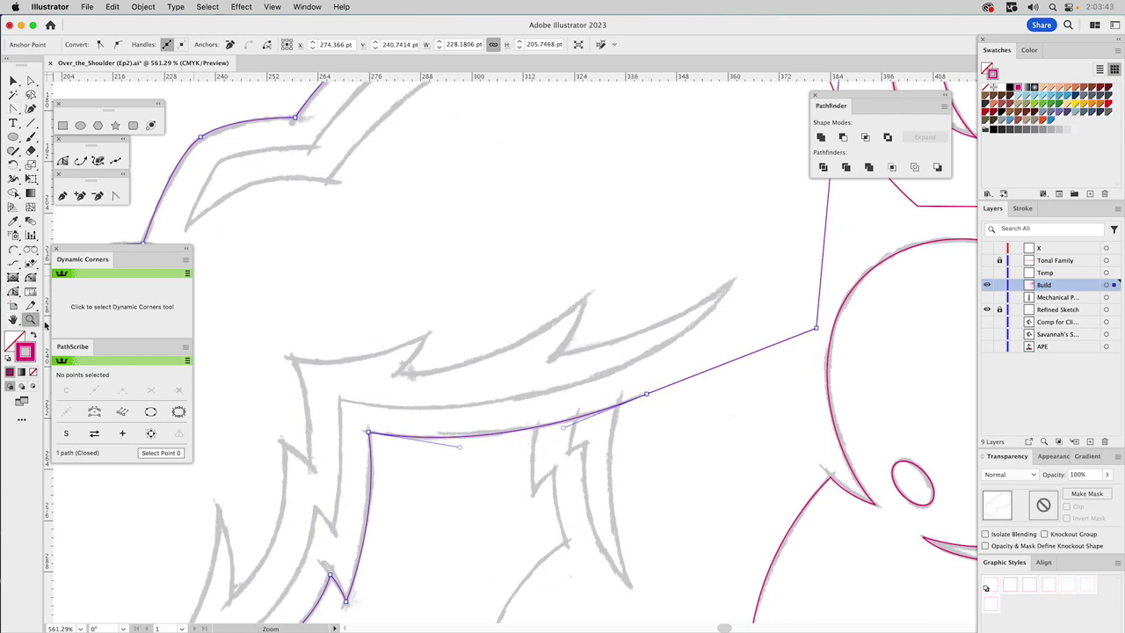
{"action": "left_click", "coordinate": [547, 376], "text": "alt"}
{"action": "left_click", "coordinate": [571, 344], "text": "alt"}
{"action": "left_click", "coordinate": [576, 343], "text": "alt"}
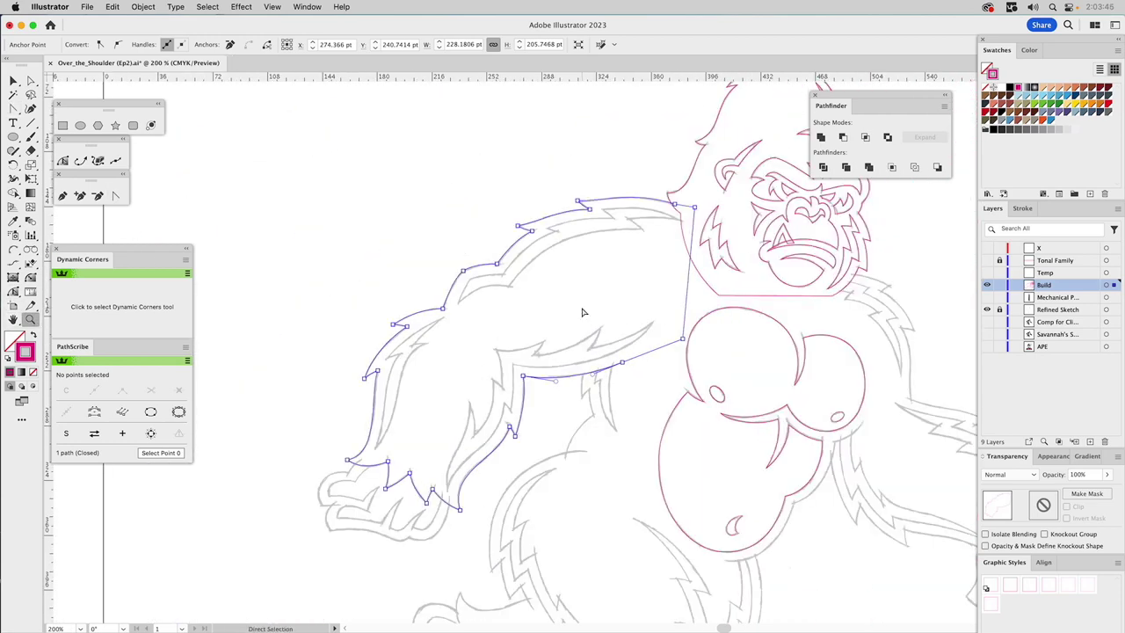
{"action": "left_click", "coordinate": [581, 312], "text": "super"}
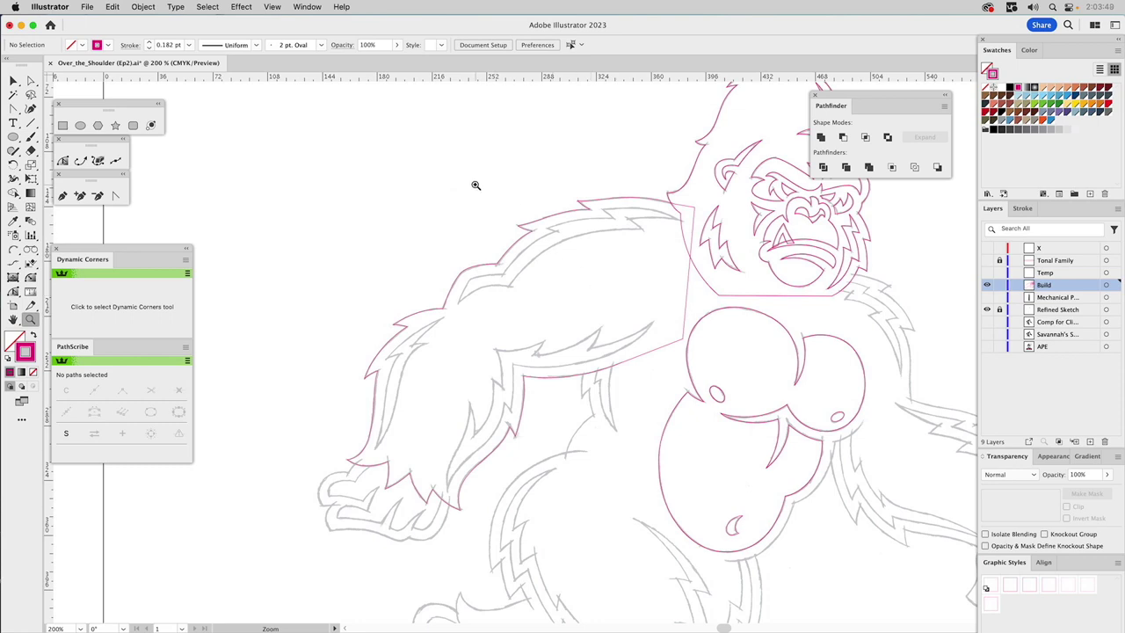
{"action": "left_click", "coordinate": [553, 216], "text": "alt"}
{"action": "left_click", "coordinate": [553, 216]}
{"action": "left_click_drag", "start_coordinate": [429, 162], "coordinate": [676, 308]}
{"action": "key", "text": "v"}
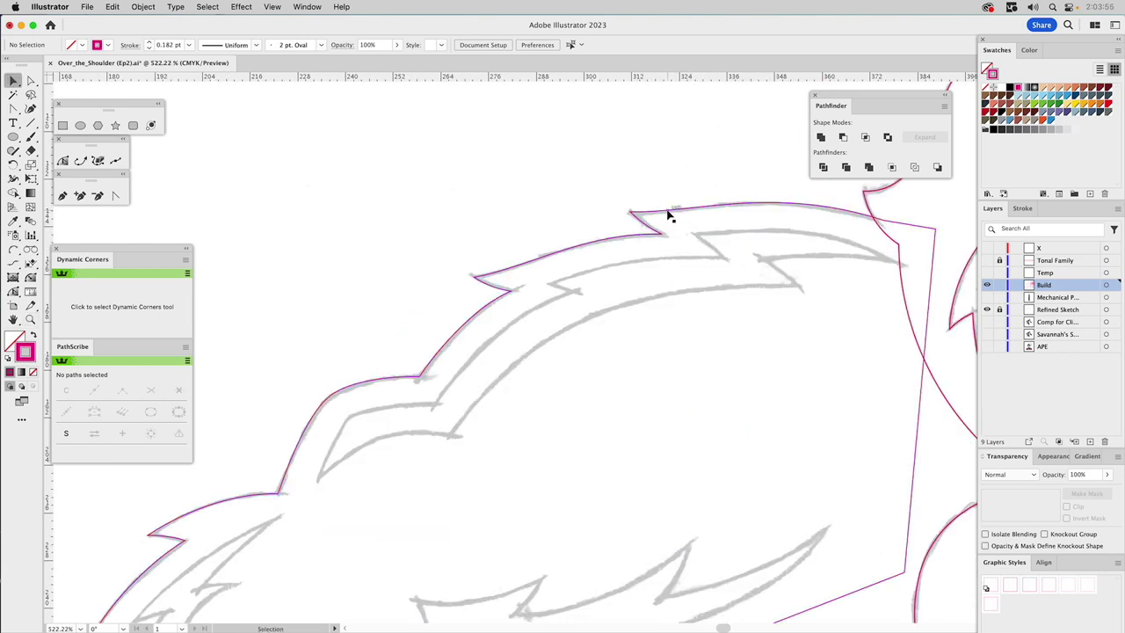
{"action": "left_click", "coordinate": [668, 217]}
{"action": "left_click", "coordinate": [144, 7]}
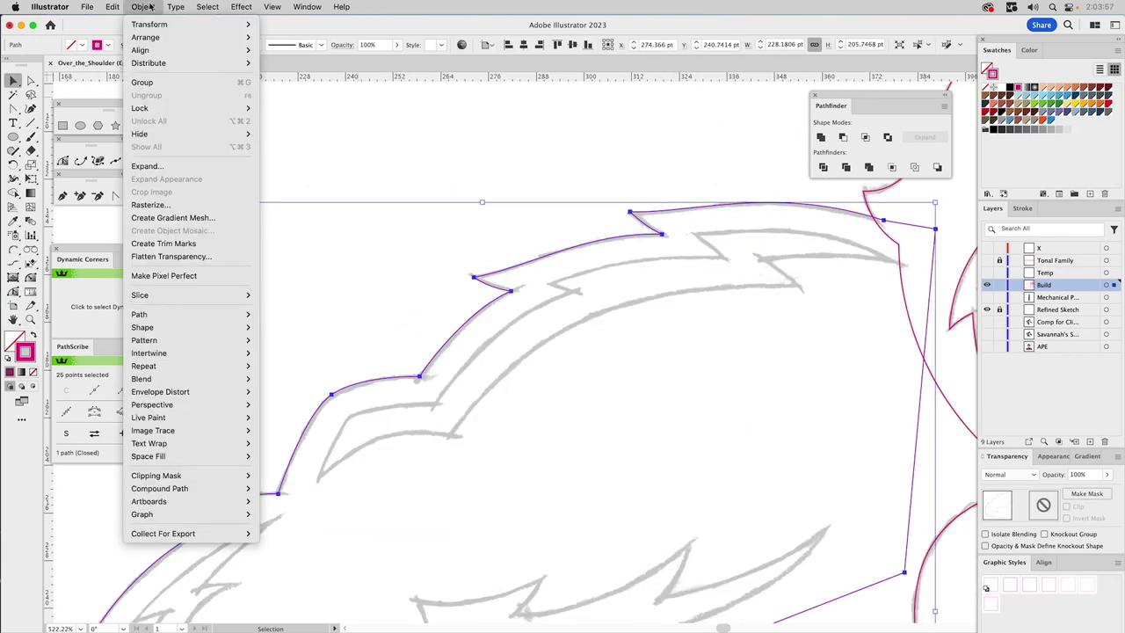
{"action": "mouse_move", "coordinate": [163, 315]}
{"action": "left_click", "coordinate": [288, 371]}
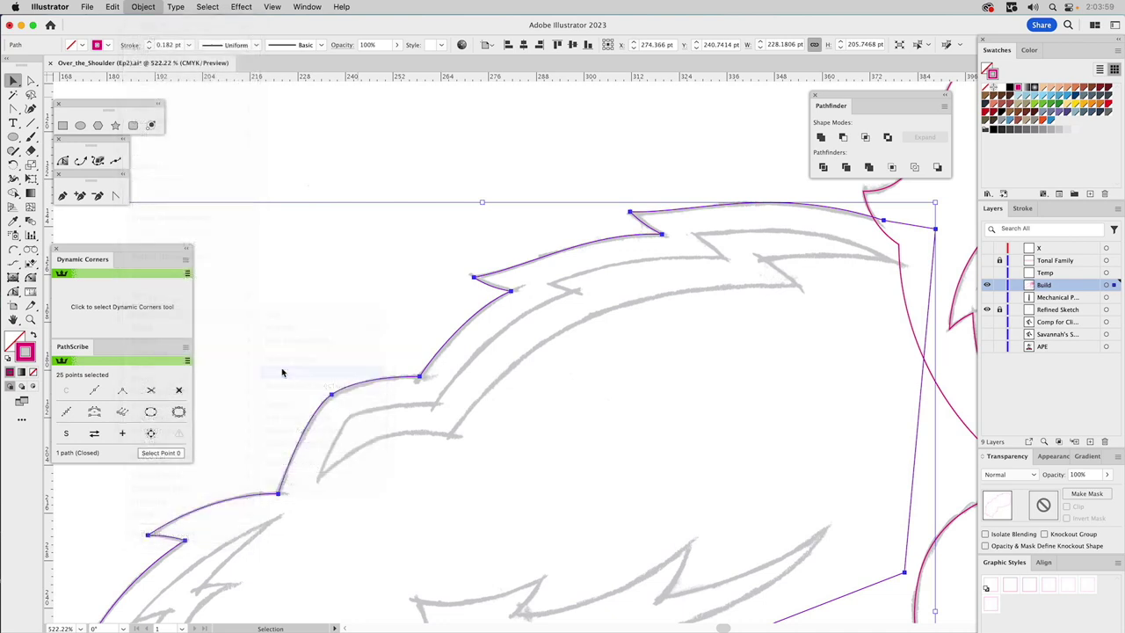
{"action": "type", "text": "-"}
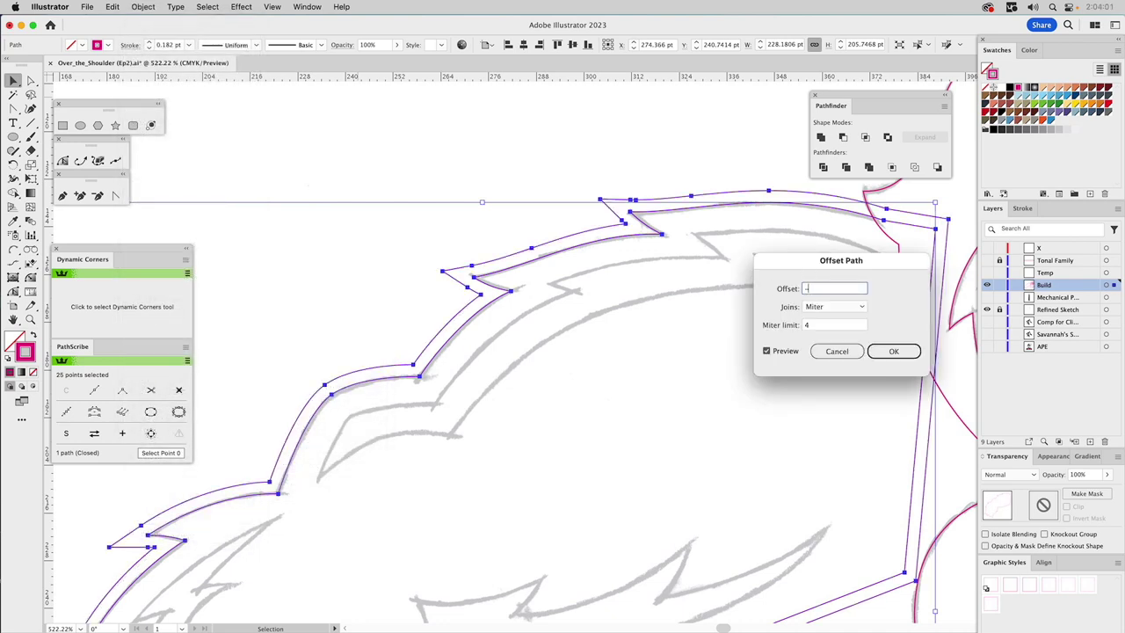
{"action": "left_click", "coordinate": [785, 351]}
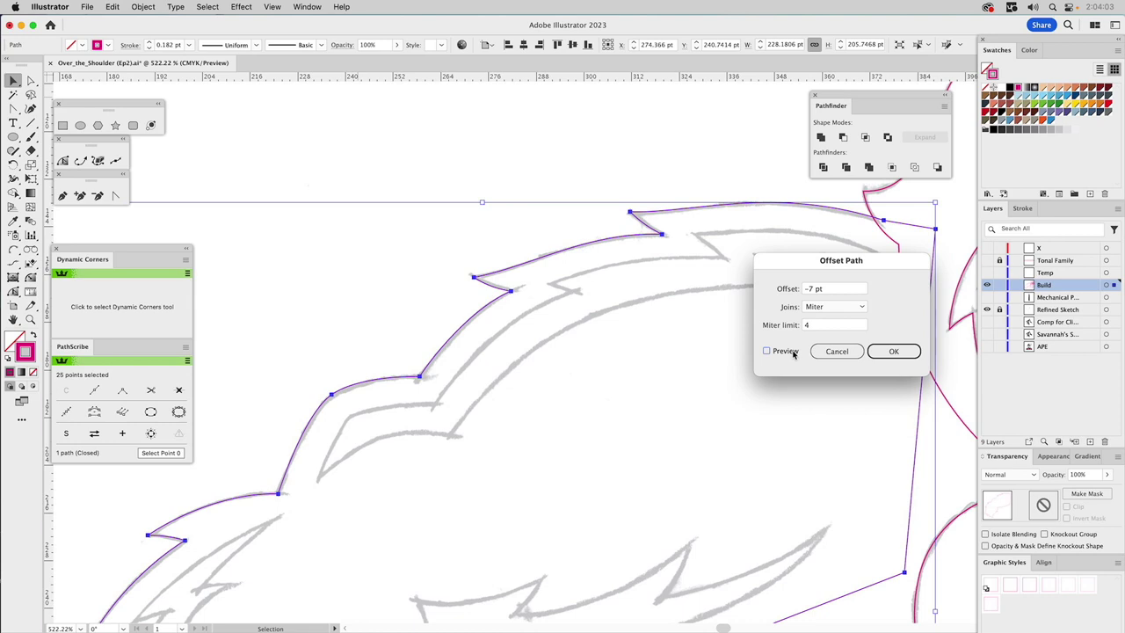
{"action": "left_click", "coordinate": [785, 351]}
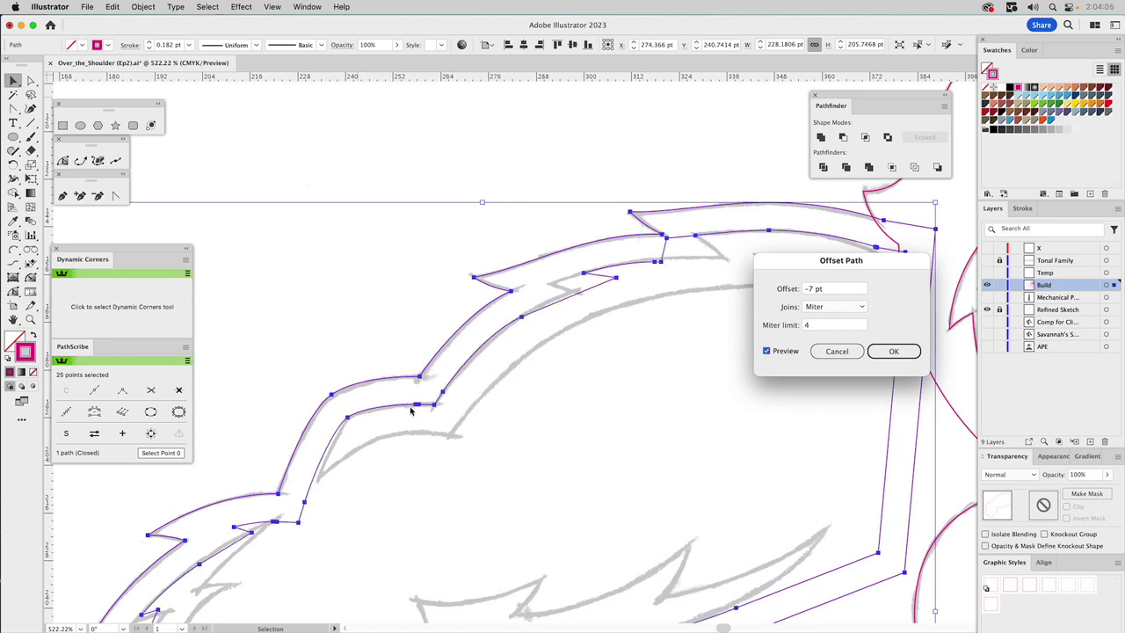
{"action": "left_click", "coordinate": [837, 350]}
{"action": "left_click", "coordinate": [722, 300]}
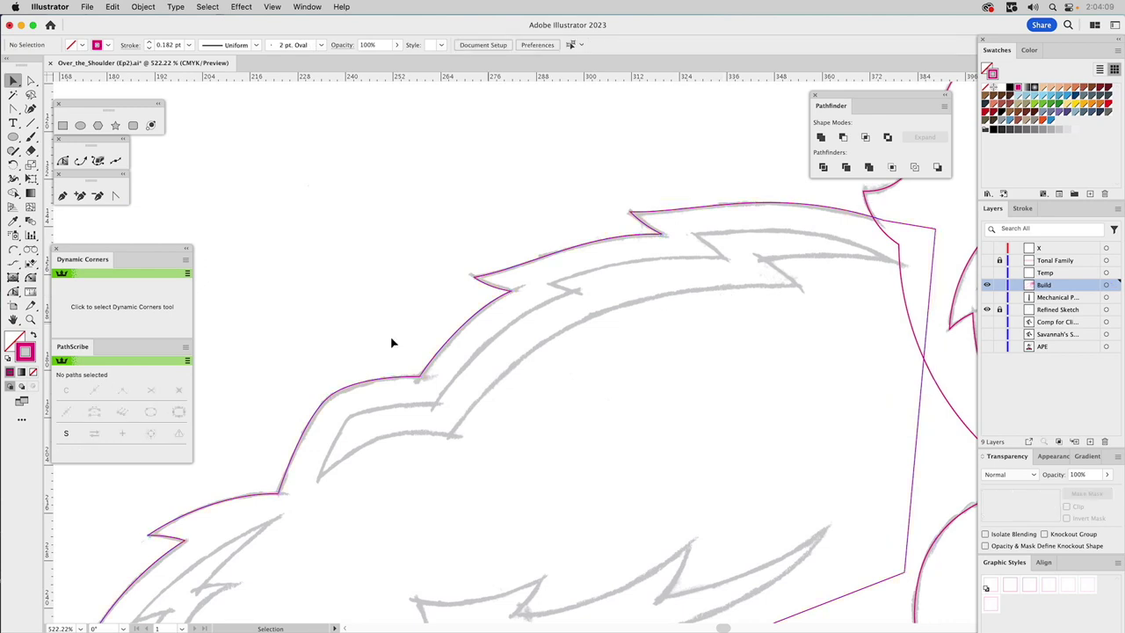
Draw a closed, spiky inner fur tuft path with the Pen tool over the sketch
{"action": "left_click", "coordinate": [14, 251]}
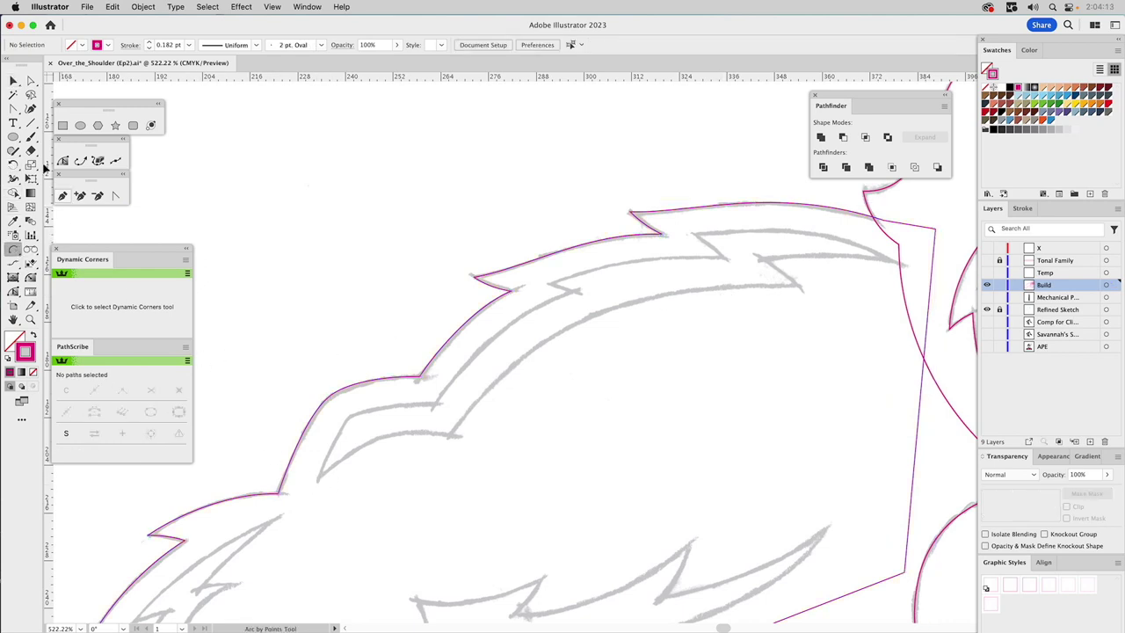
{"action": "left_click", "coordinate": [63, 195]}
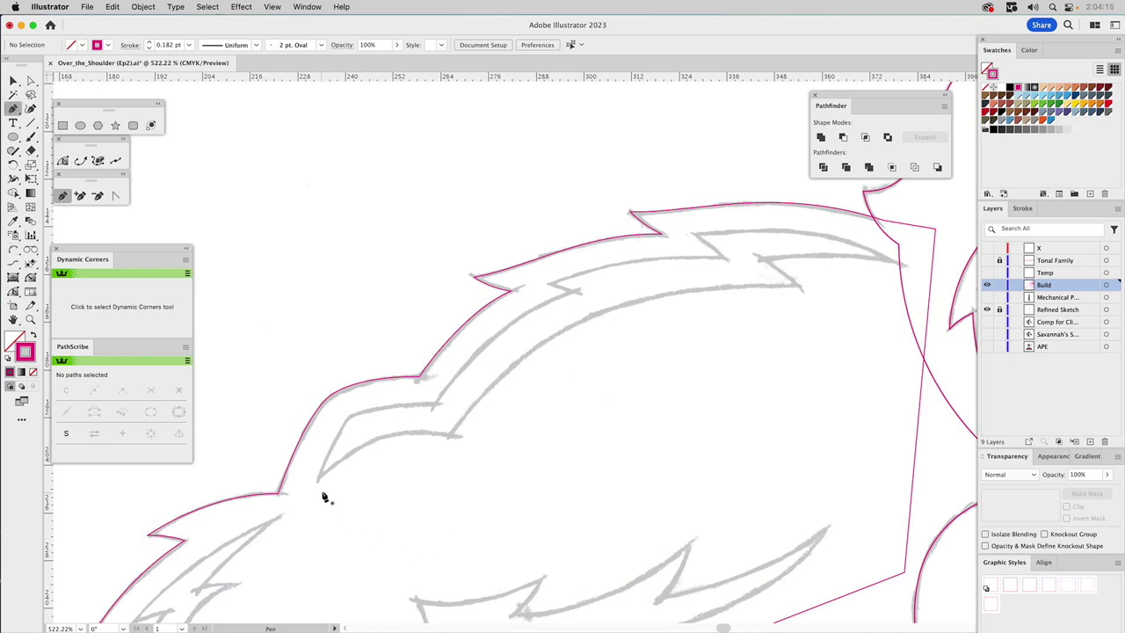
{"action": "left_click_drag", "start_coordinate": [318, 479], "coordinate": [360, 416]}
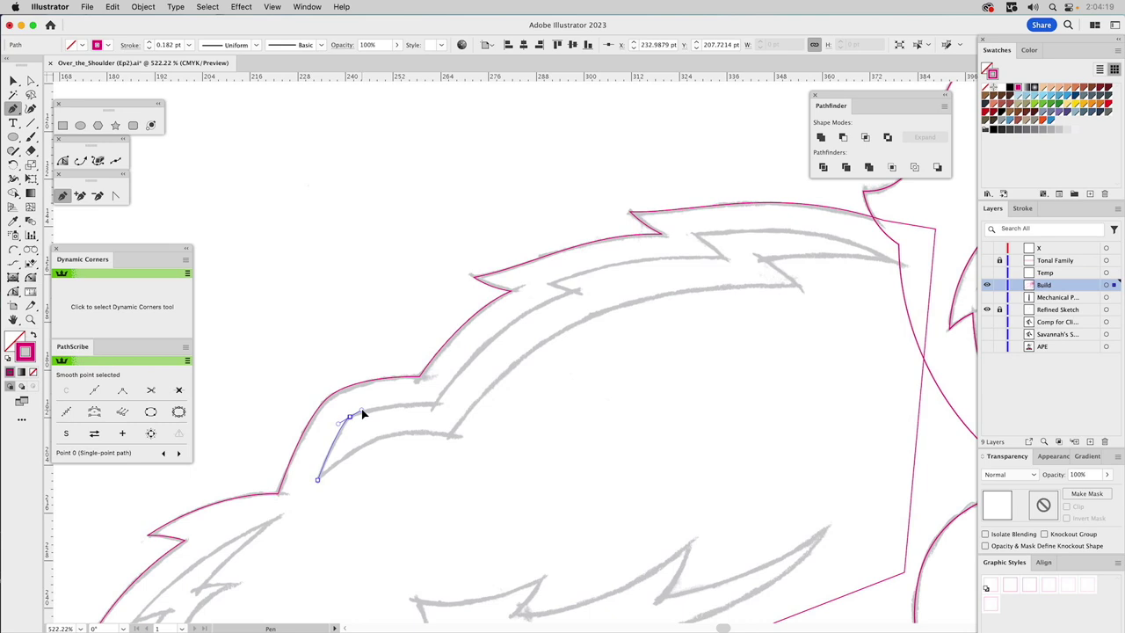
{"action": "left_click", "coordinate": [435, 404]}
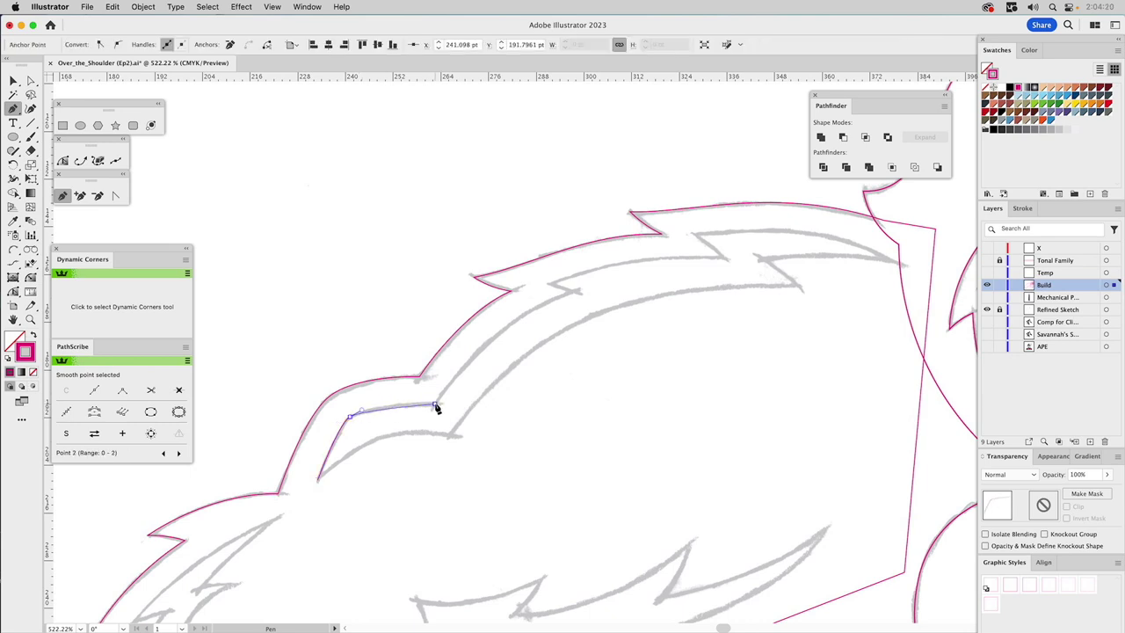
{"action": "left_click", "coordinate": [571, 291]}
{"action": "left_click", "coordinate": [546, 283]}
{"action": "left_click", "coordinate": [723, 257]}
{"action": "left_click", "coordinate": [694, 234]}
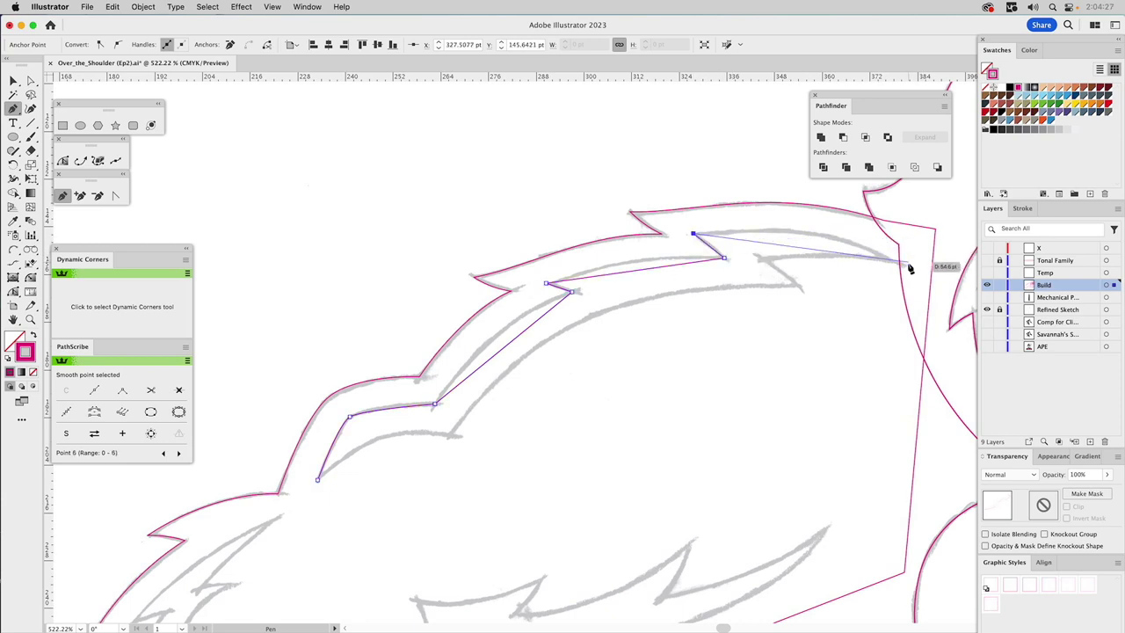
{"action": "left_click", "coordinate": [906, 264]}
{"action": "left_click", "coordinate": [763, 259]}
{"action": "left_click", "coordinate": [803, 288]}
{"action": "left_click", "coordinate": [450, 436]}
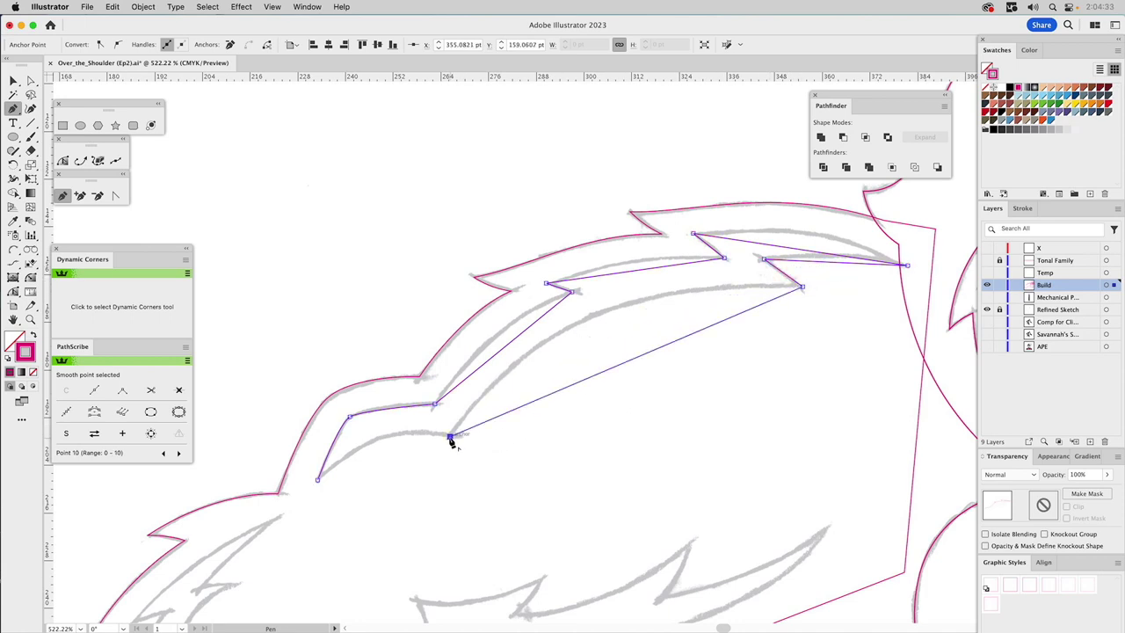
{"action": "left_click", "coordinate": [317, 479]}
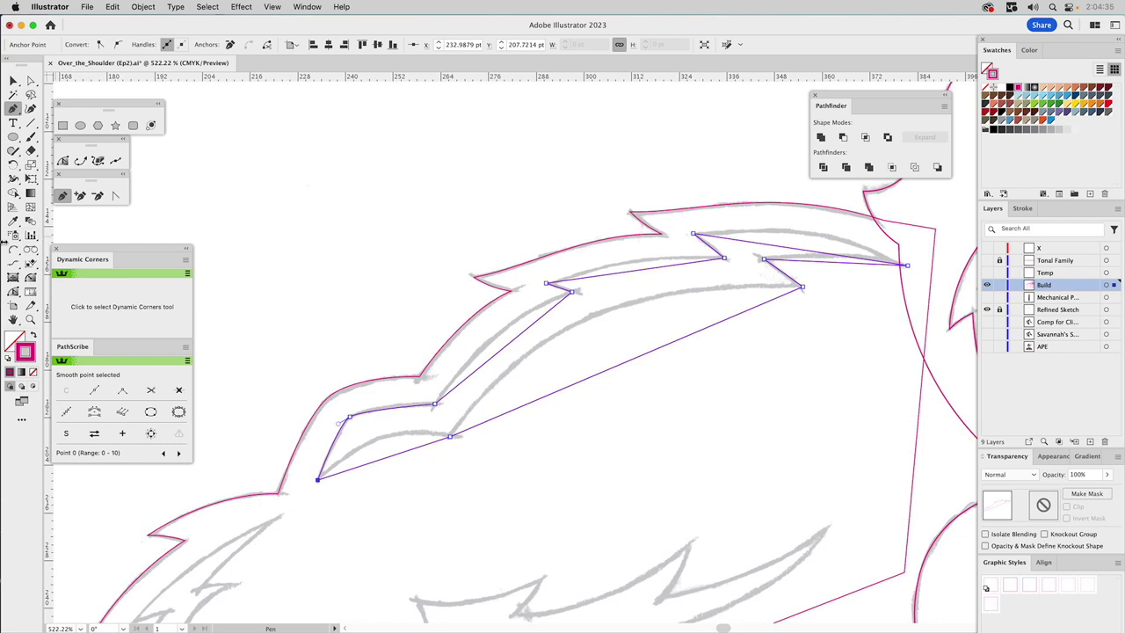
Pull a curve from the left-notch anchor and bend the tuft's upper-left edges along the sketch
{"action": "left_click", "coordinate": [115, 195]}
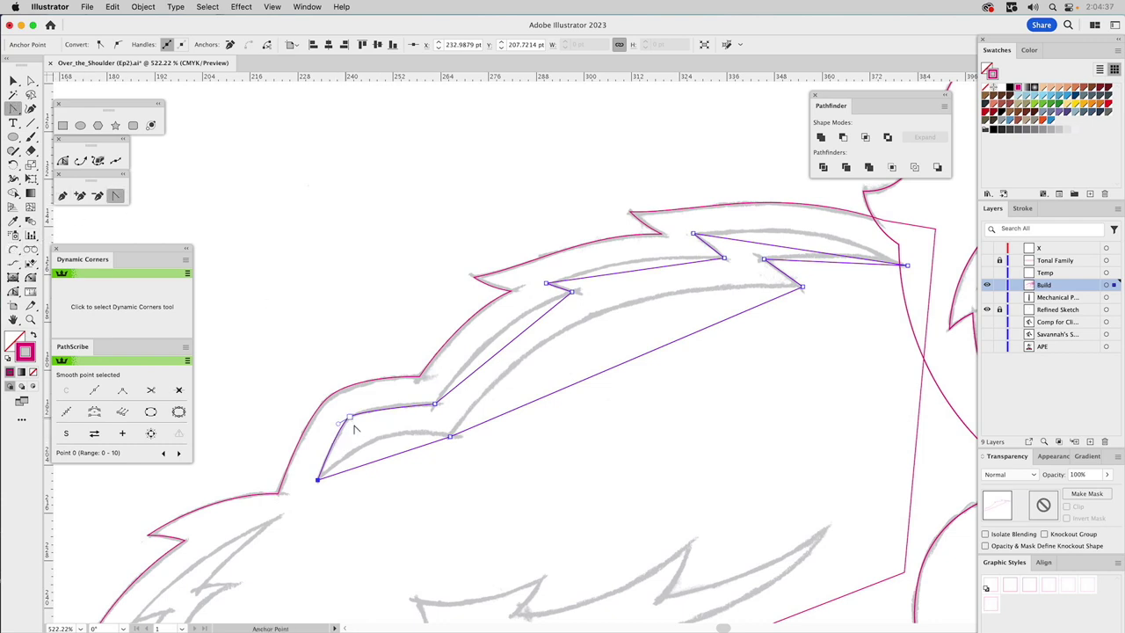
{"action": "left_click", "coordinate": [350, 417]}
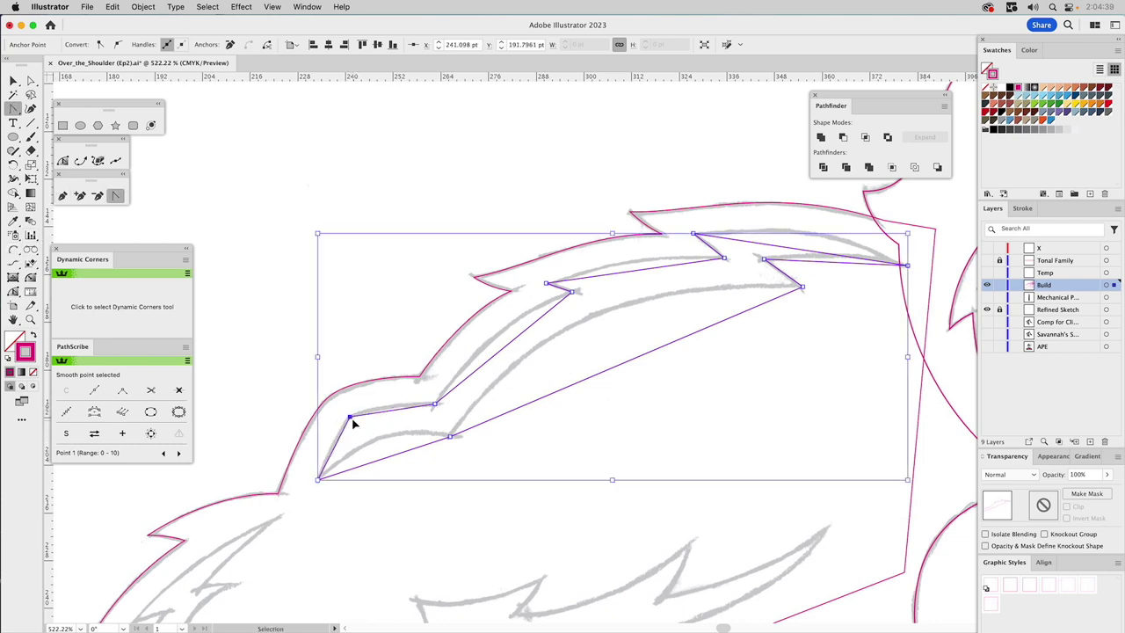
{"action": "left_click_drag", "start_coordinate": [360, 412], "coordinate": [372, 403]}
{"action": "left_click_drag", "start_coordinate": [507, 350], "coordinate": [500, 336]}
{"action": "left_click", "coordinate": [564, 293]}
{"action": "left_click_drag", "start_coordinate": [585, 284], "coordinate": [661, 253]}
Bend the tuft's upper straight edge and bow a lower edge slightly upward
{"action": "left_click", "coordinate": [714, 251]}
{"action": "scroll", "coordinate": [713, 252], "scroll_direction": "right", "scroll_amount": 10}
{"action": "scroll", "coordinate": [714, 252], "scroll_direction": "up", "scroll_amount": 2}
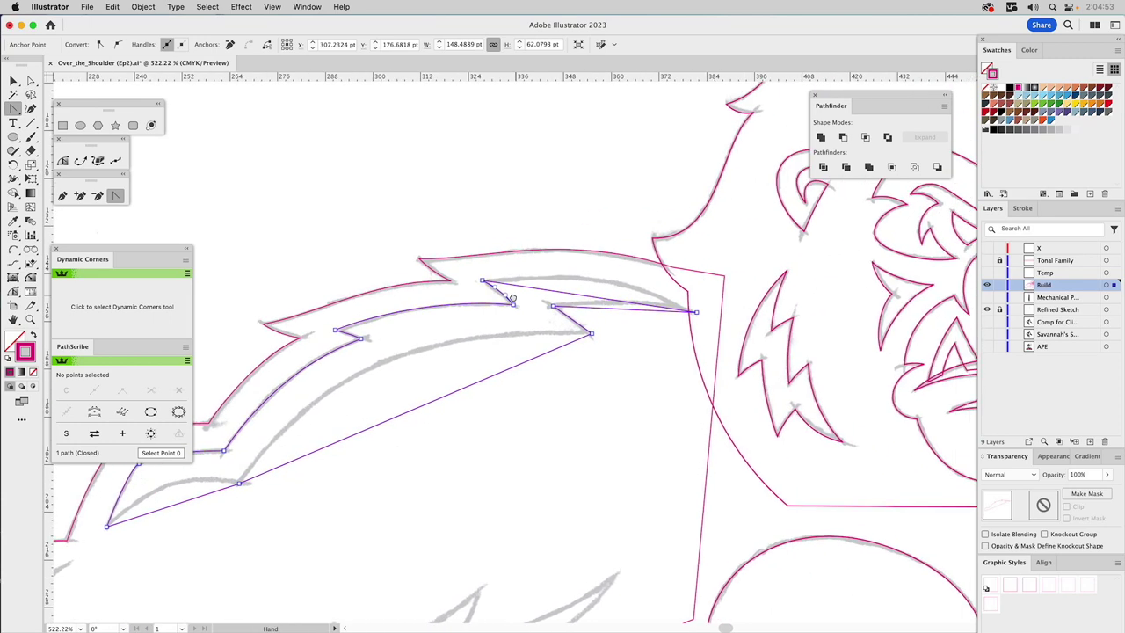
{"action": "left_click_drag", "start_coordinate": [544, 295], "coordinate": [554, 283]}
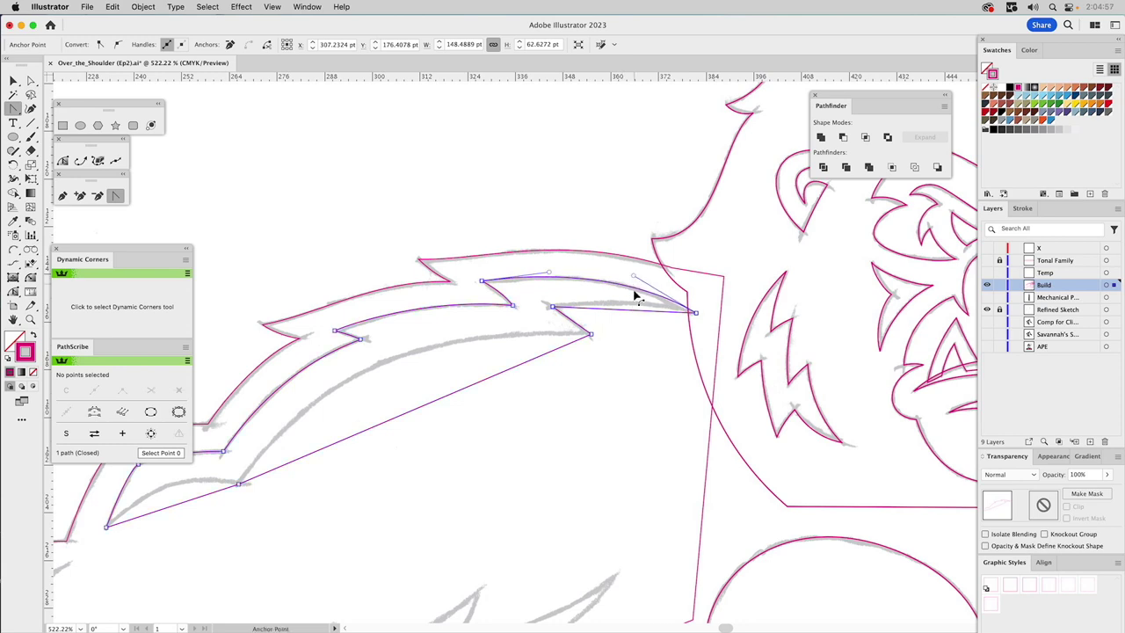
{"action": "left_click_drag", "start_coordinate": [636, 313], "coordinate": [631, 309]}
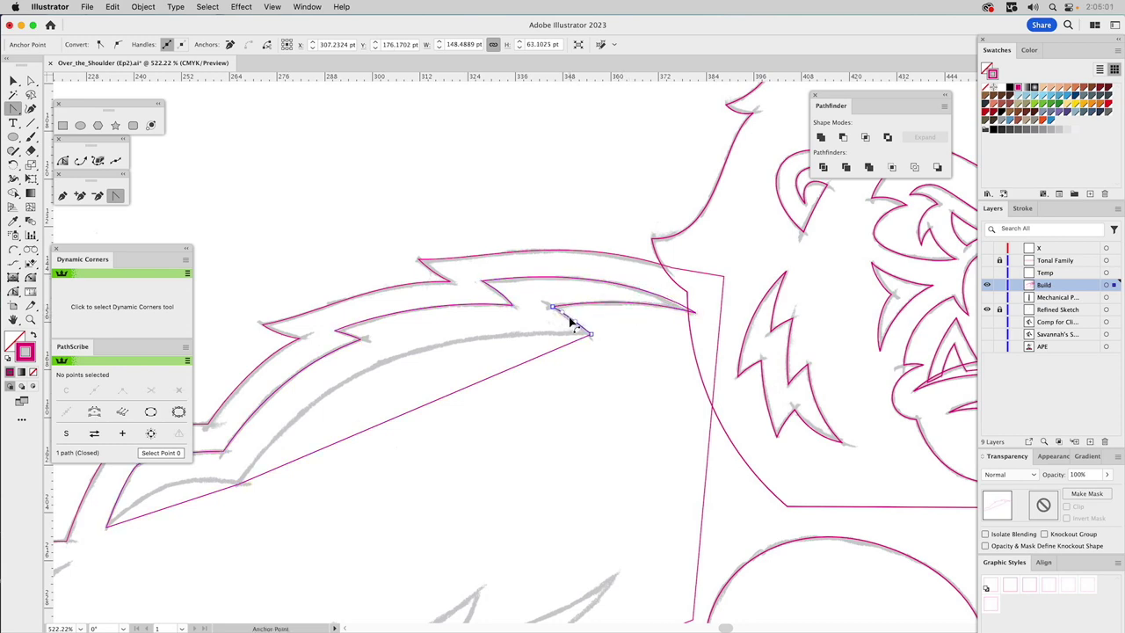
Bow the tuft's long lower edge into curves that follow the sketch
{"action": "left_click_drag", "start_coordinate": [568, 321], "coordinate": [648, 311]}
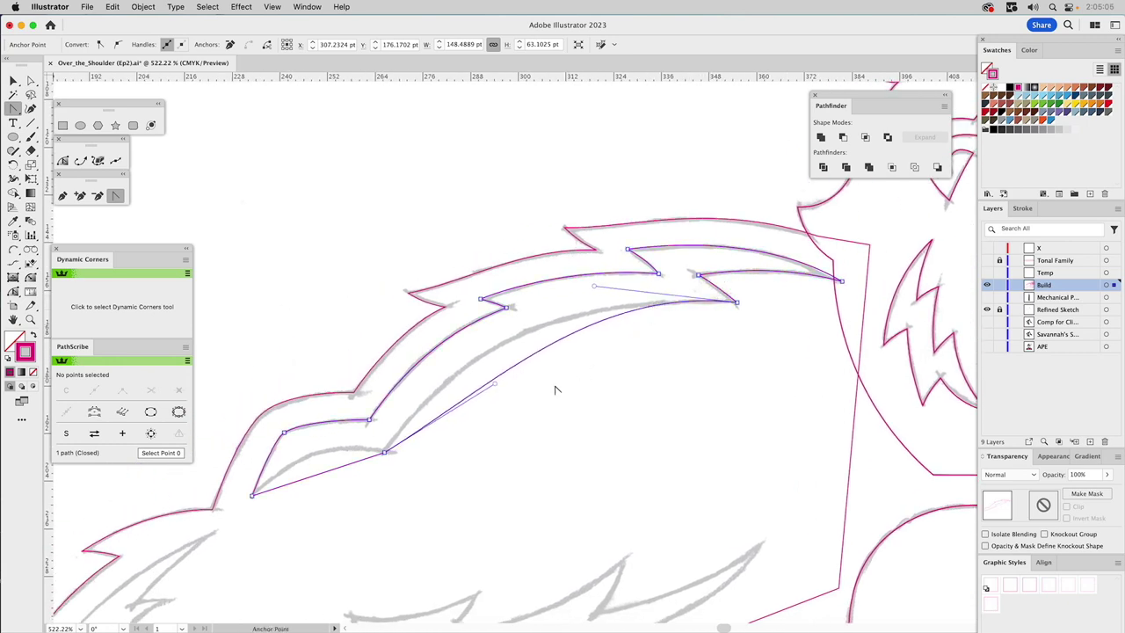
{"action": "left_click_drag", "start_coordinate": [494, 385], "coordinate": [453, 354]}
{"action": "left_click_drag", "start_coordinate": [361, 456], "coordinate": [592, 372]}
{"action": "left_click_drag", "start_coordinate": [537, 401], "coordinate": [565, 361]}
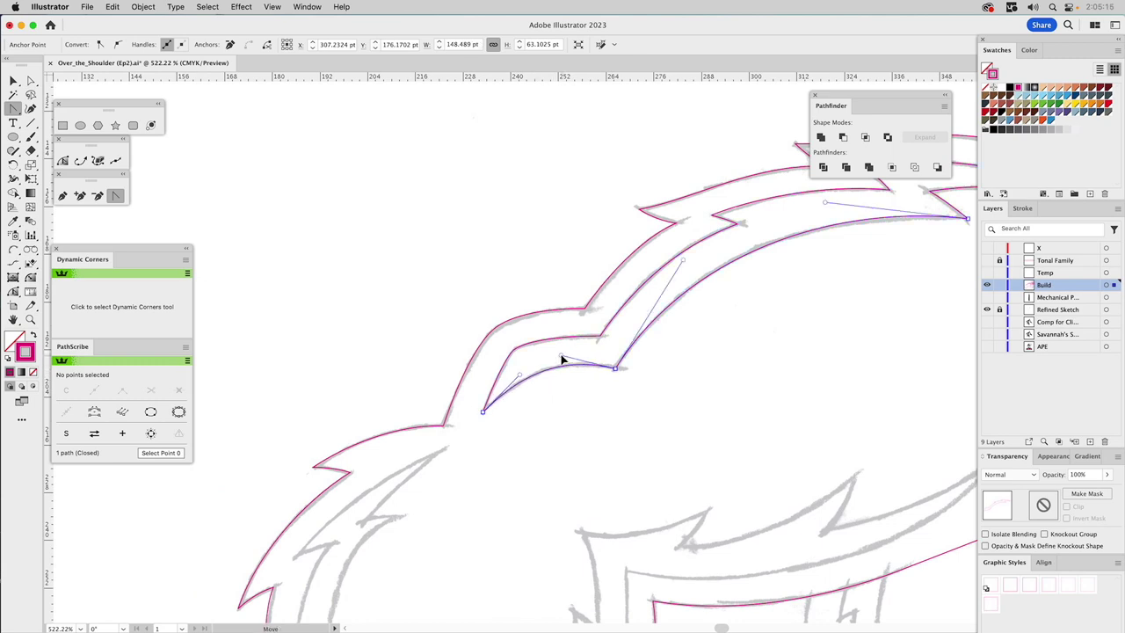
{"action": "scroll", "coordinate": [683, 427], "scroll_direction": "down", "scroll_amount": 5}
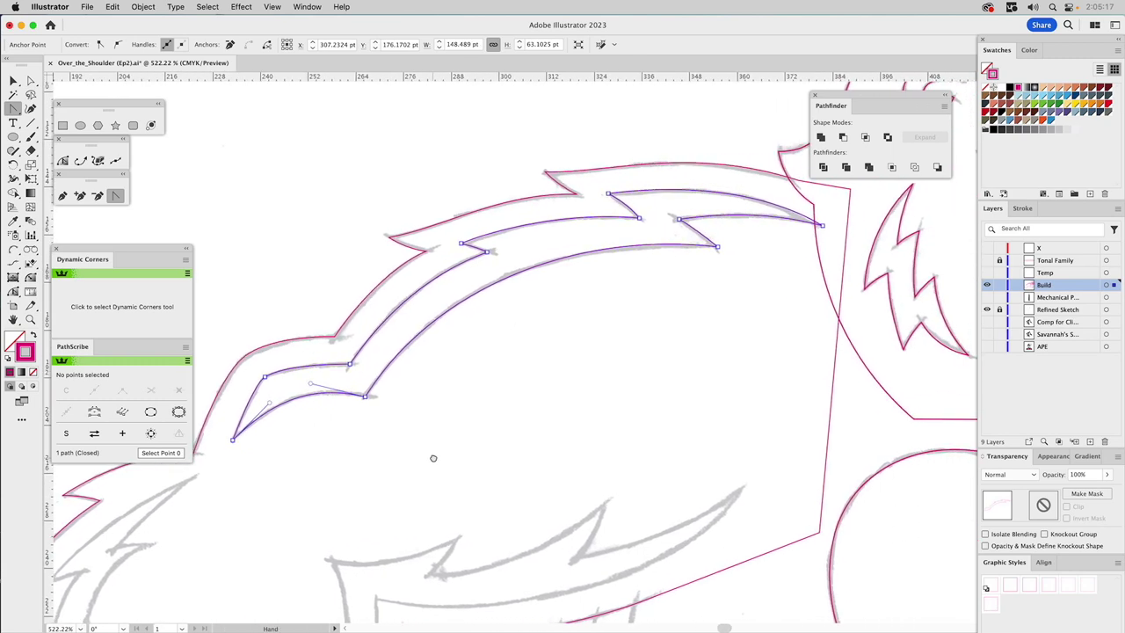
{"action": "scroll", "coordinate": [569, 382], "scroll_direction": "left", "scroll_amount": 5}
{"action": "scroll", "coordinate": [568, 381], "scroll_direction": "down", "scroll_amount": 3}
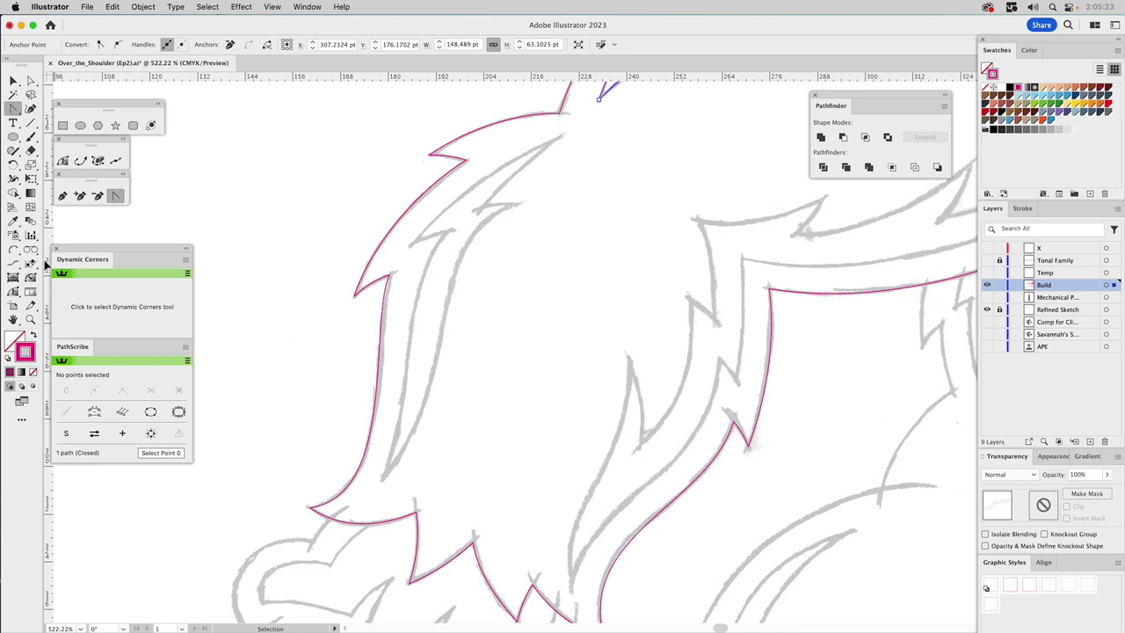
Draw a closed, notched inner fur spike with the Pen tool over the sketch
{"action": "left_click", "coordinate": [62, 196]}
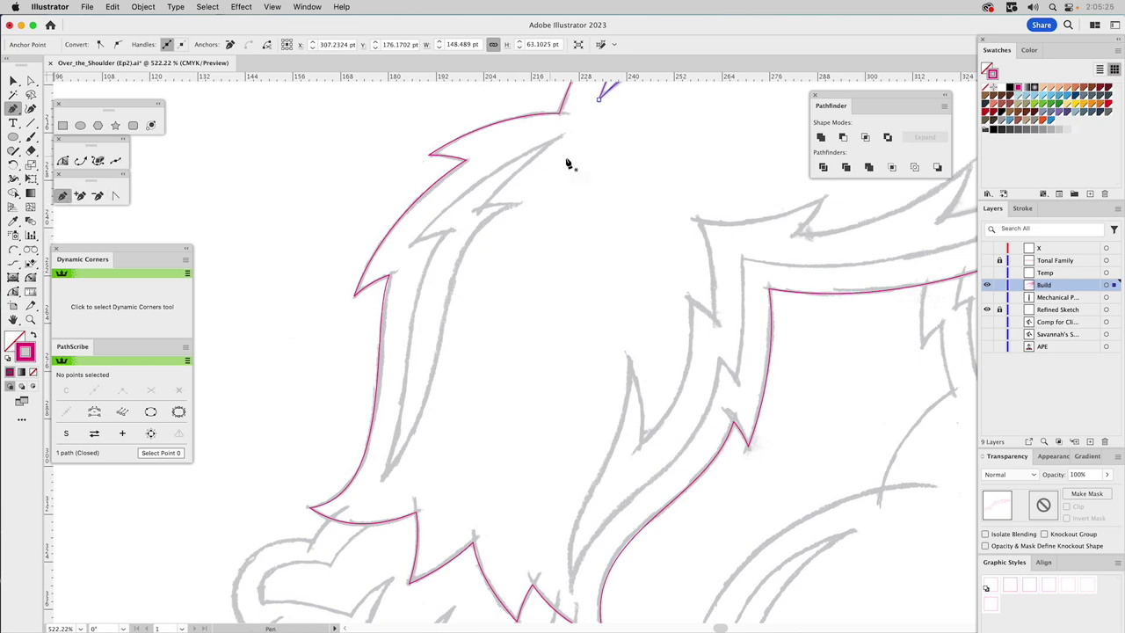
{"action": "left_click", "coordinate": [564, 136]}
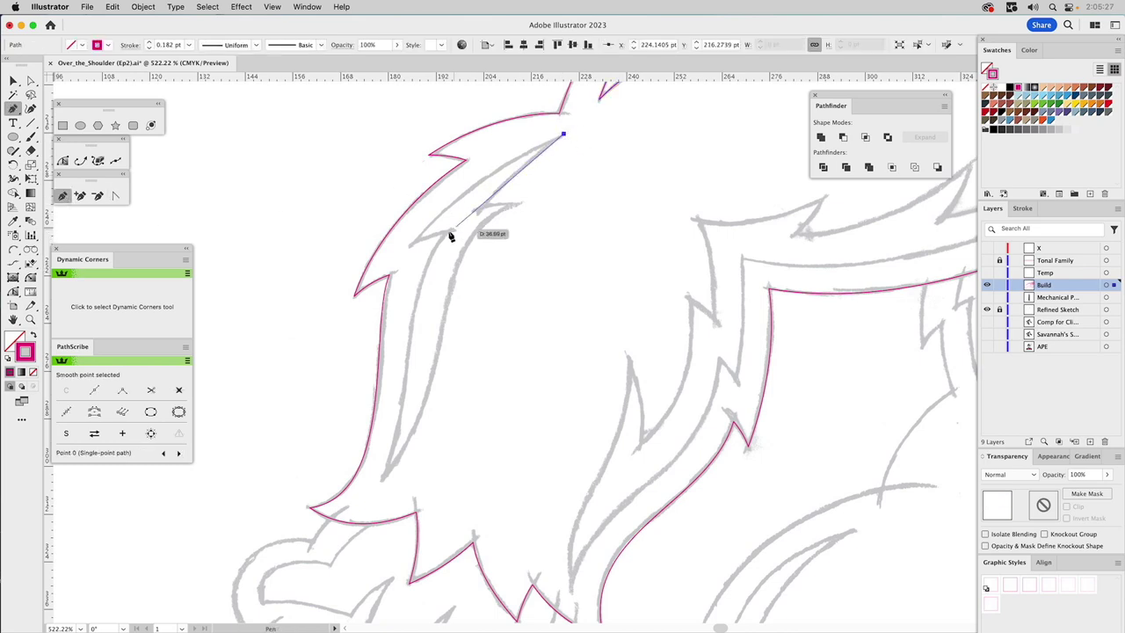
{"action": "left_click", "coordinate": [410, 244]}
{"action": "left_click", "coordinate": [444, 233]}
{"action": "left_click", "coordinate": [381, 484]}
{"action": "left_click", "coordinate": [523, 204]}
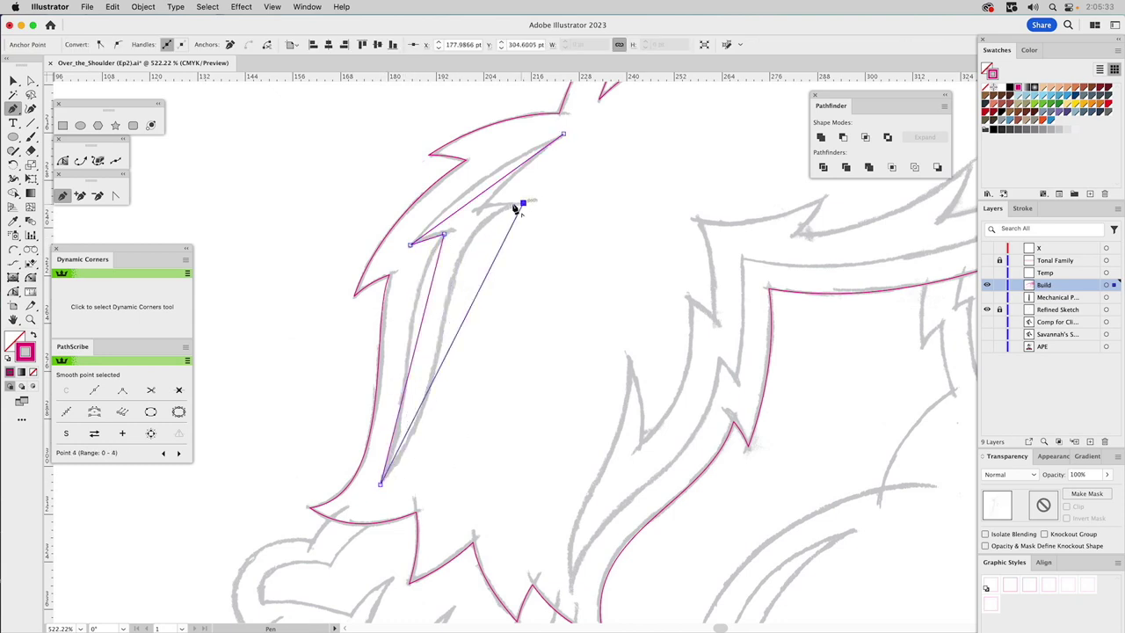
{"action": "left_click", "coordinate": [485, 206]}
{"action": "left_click", "coordinate": [563, 136]}
Bend the spike's upper inner edges into curves with the PathScribe tool
{"action": "left_click", "coordinate": [13, 294]}
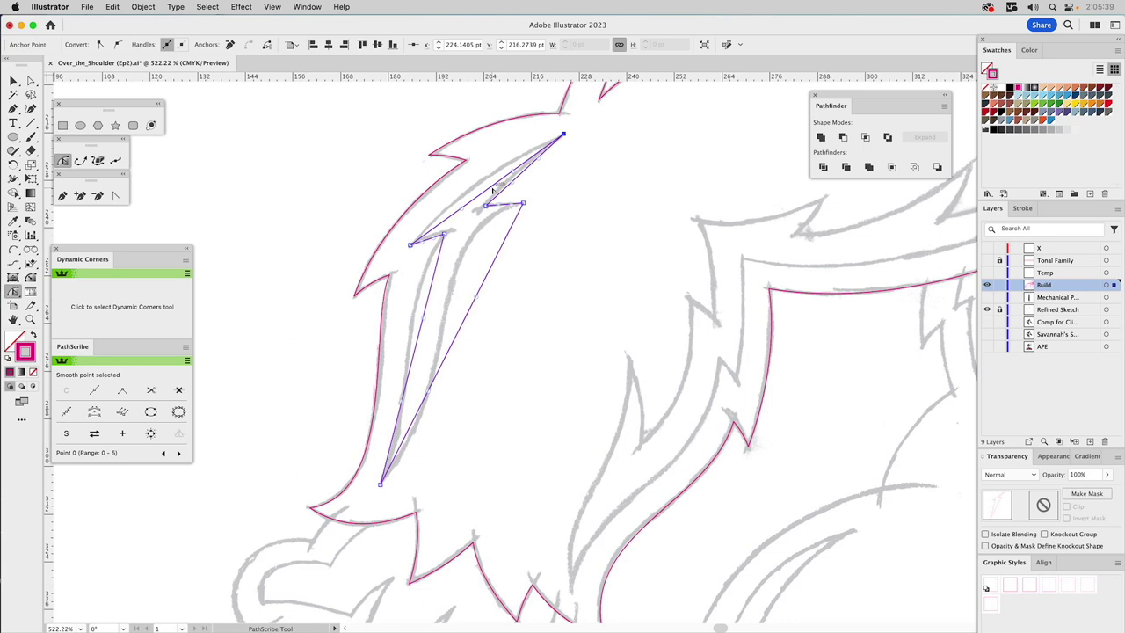
{"action": "left_click_drag", "start_coordinate": [492, 189], "coordinate": [485, 180]}
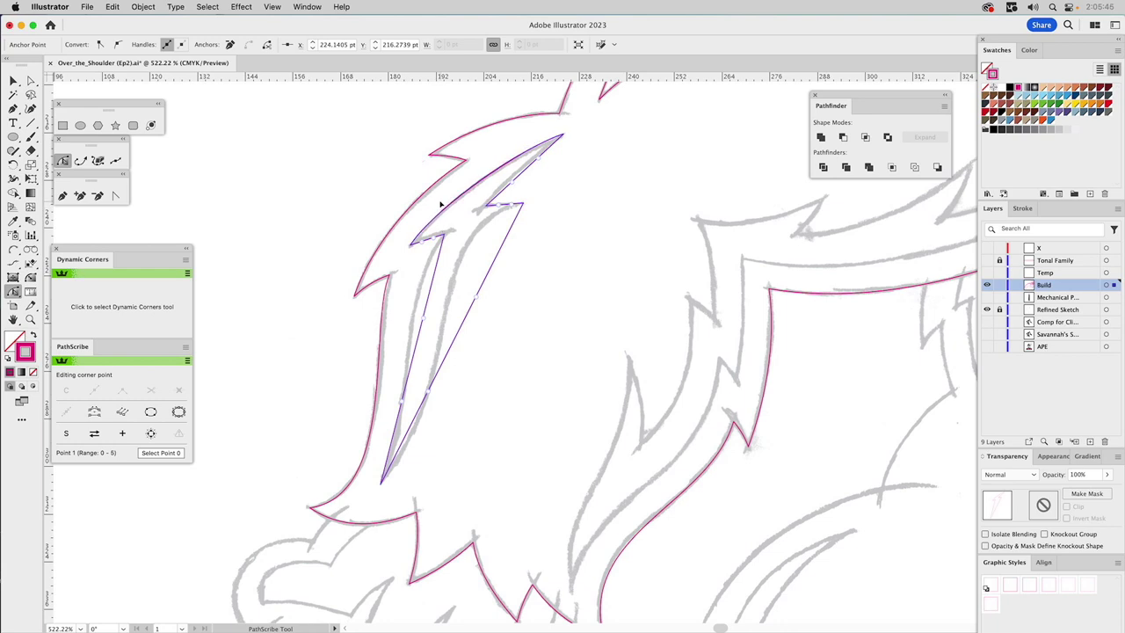
{"action": "left_click", "coordinate": [492, 182]}
{"action": "left_click_drag", "start_coordinate": [529, 168], "coordinate": [524, 167]}
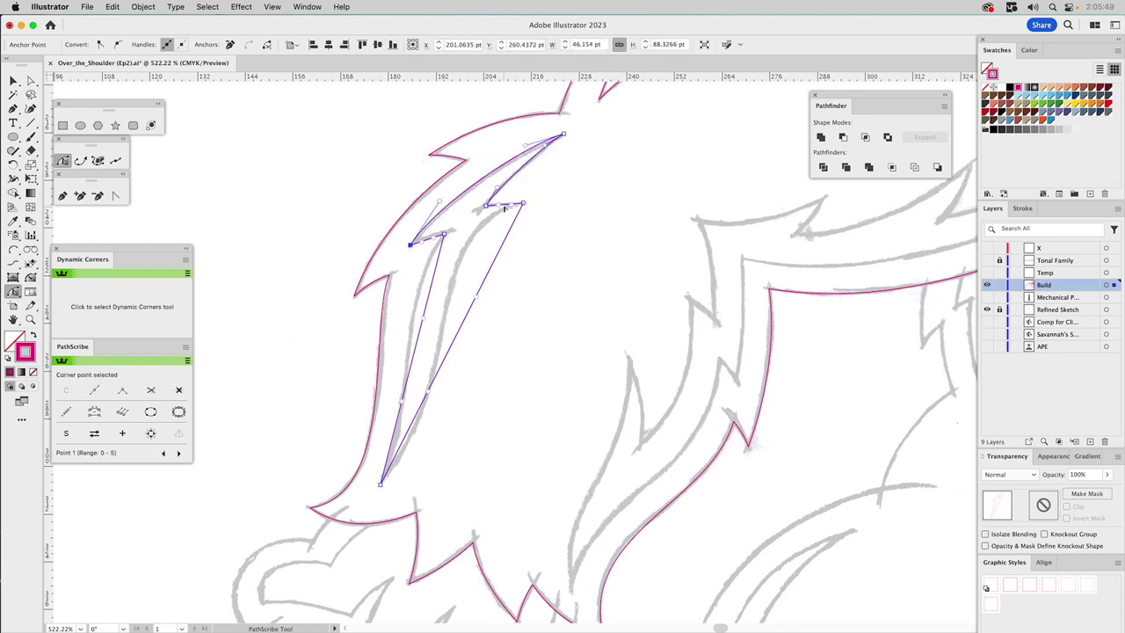
{"action": "left_click_drag", "start_coordinate": [506, 207], "coordinate": [508, 204]}
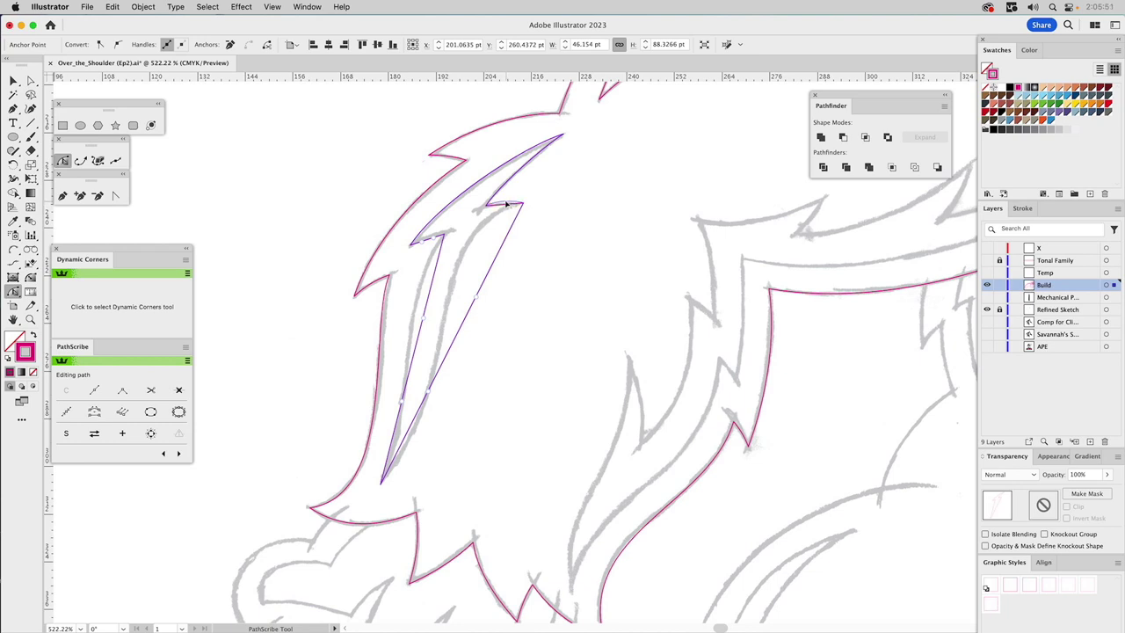
{"action": "left_click", "coordinate": [507, 205]}
{"action": "key", "text": "super"}
{"action": "left_click", "coordinate": [507, 205]}
Curve the spike's long outer edge and reshape its inner edges and lower point
{"action": "left_click_drag", "start_coordinate": [510, 230], "coordinate": [437, 422]}
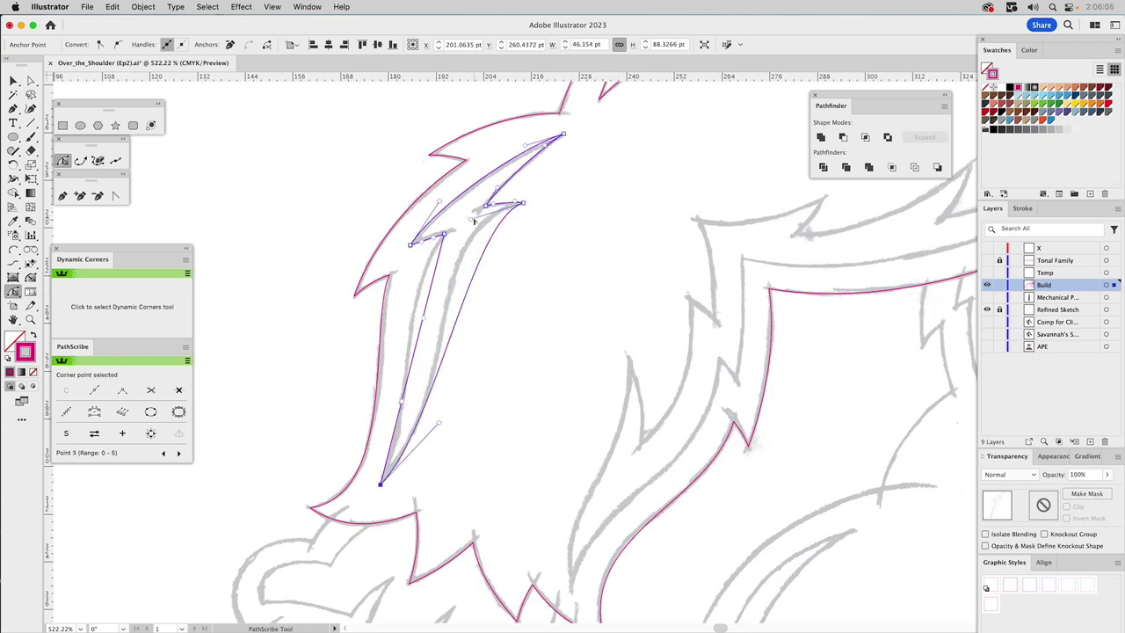
{"action": "left_click_drag", "start_coordinate": [470, 220], "coordinate": [429, 230]}
{"action": "left_click_drag", "start_coordinate": [439, 422], "coordinate": [459, 405]}
{"action": "left_click_drag", "start_coordinate": [426, 228], "coordinate": [427, 230]}
{"action": "left_click_drag", "start_coordinate": [428, 301], "coordinate": [417, 303]}
{"action": "left_click_drag", "start_coordinate": [379, 435], "coordinate": [409, 436]}
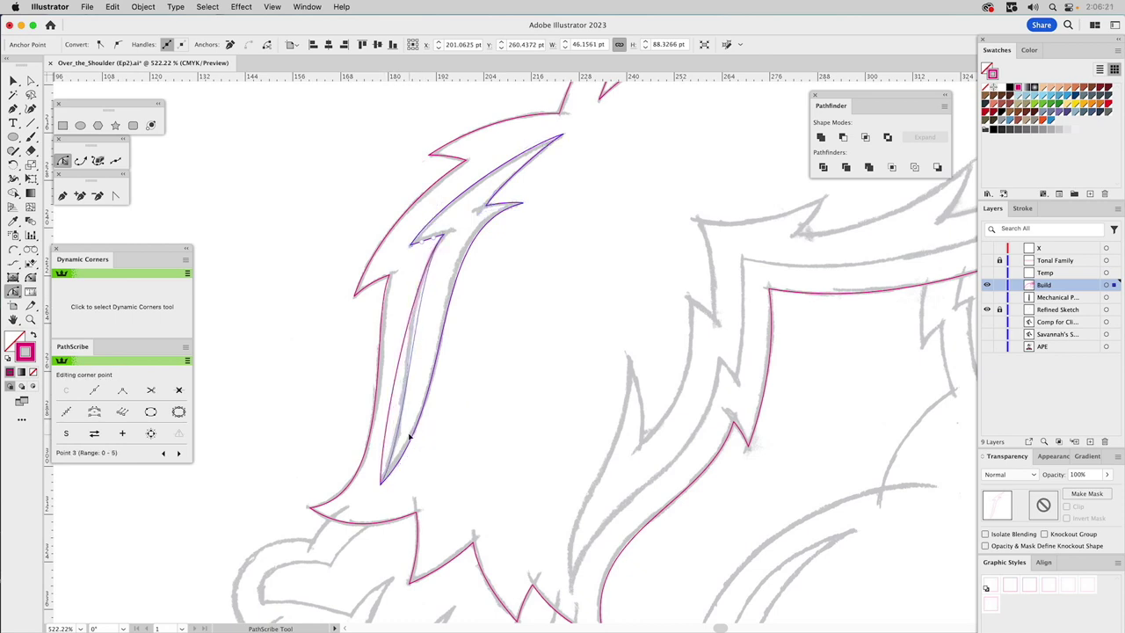
{"action": "left_click_drag", "start_coordinate": [408, 436], "coordinate": [411, 436]}
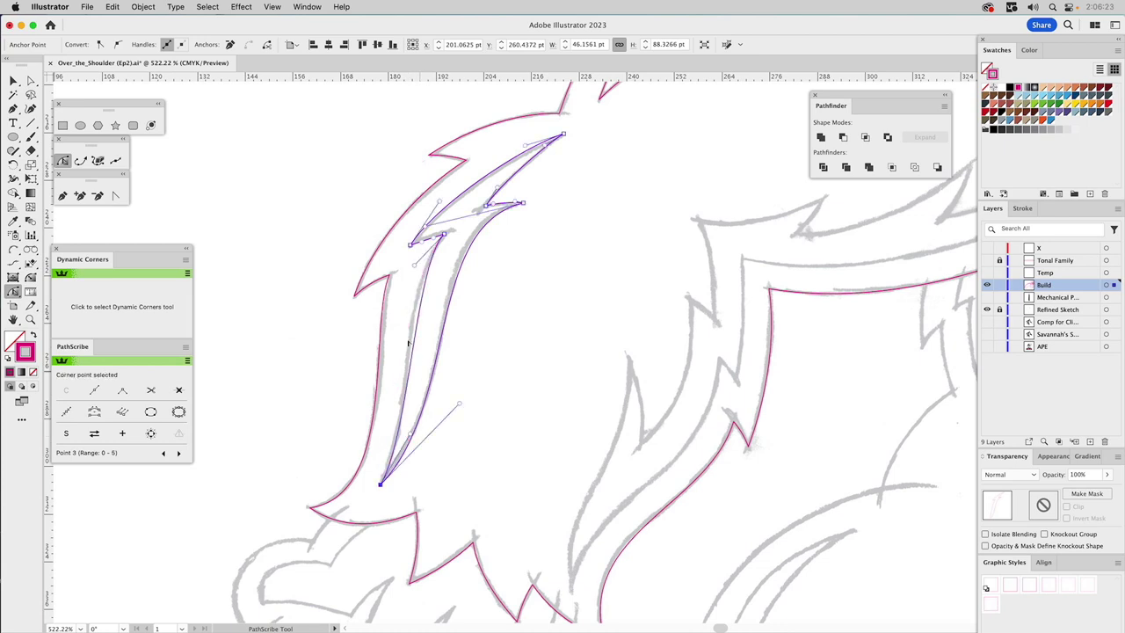
{"action": "left_click_drag", "start_coordinate": [414, 264], "coordinate": [401, 287]}
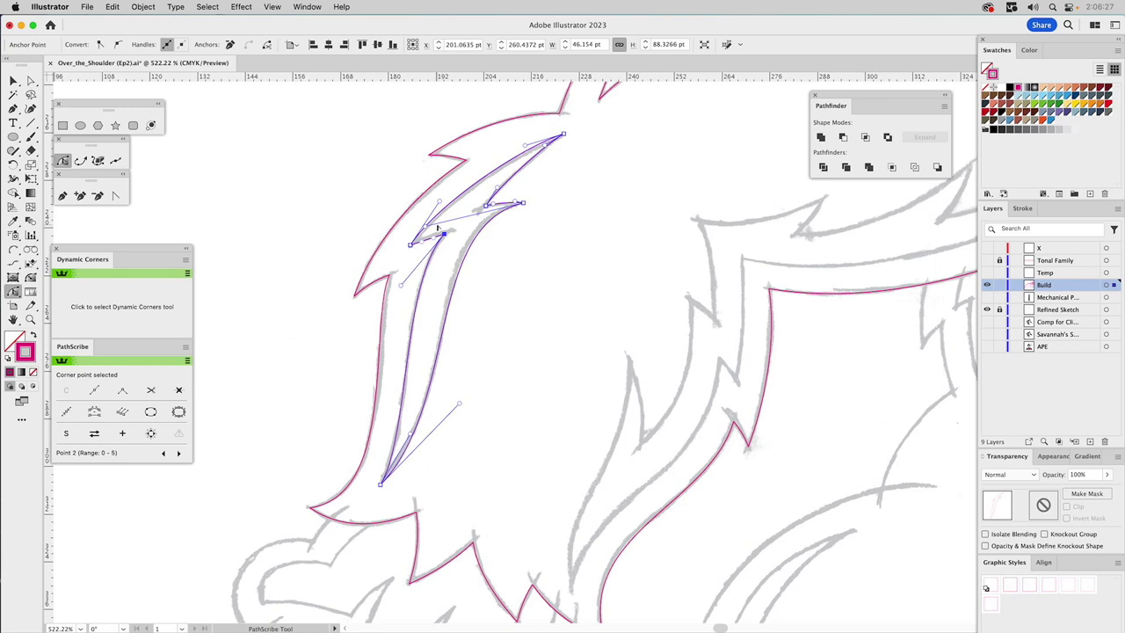
{"action": "left_click_drag", "start_coordinate": [424, 227], "coordinate": [418, 231]}
Fine-tune the curve at the spike's upper-left corner after reviewing it
{"action": "left_click", "coordinate": [528, 366]}
{"action": "left_click_drag", "start_coordinate": [522, 379], "coordinate": [467, 461]}
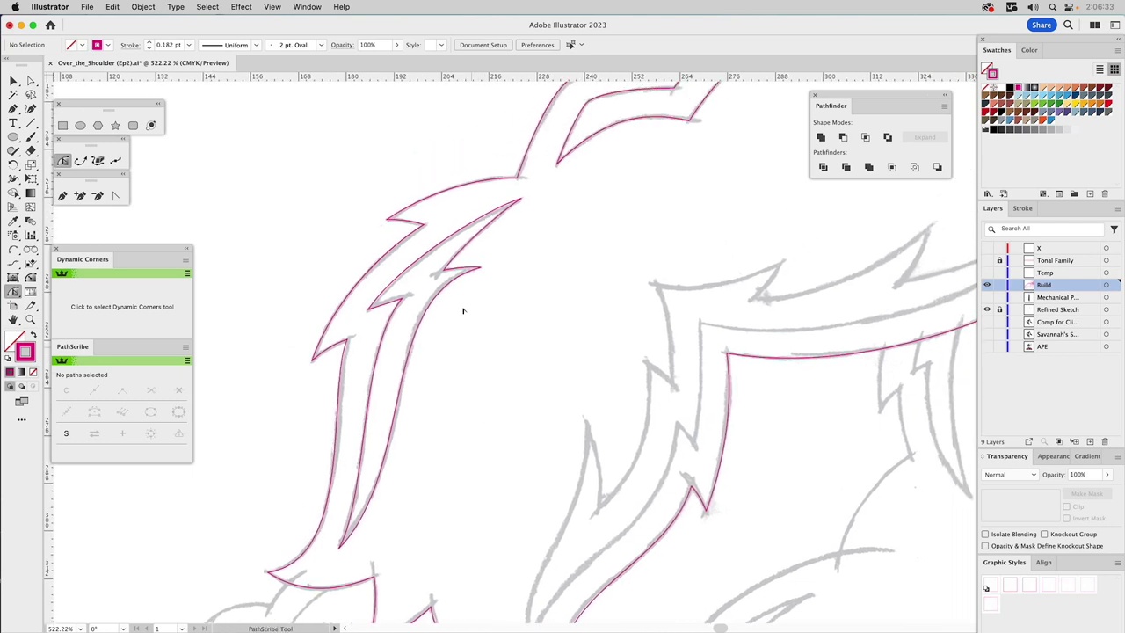
{"action": "left_click", "coordinate": [467, 235]}
{"action": "left_click_drag", "start_coordinate": [398, 268], "coordinate": [402, 258]}
{"action": "left_click_drag", "start_coordinate": [472, 492], "coordinate": [234, 379]}
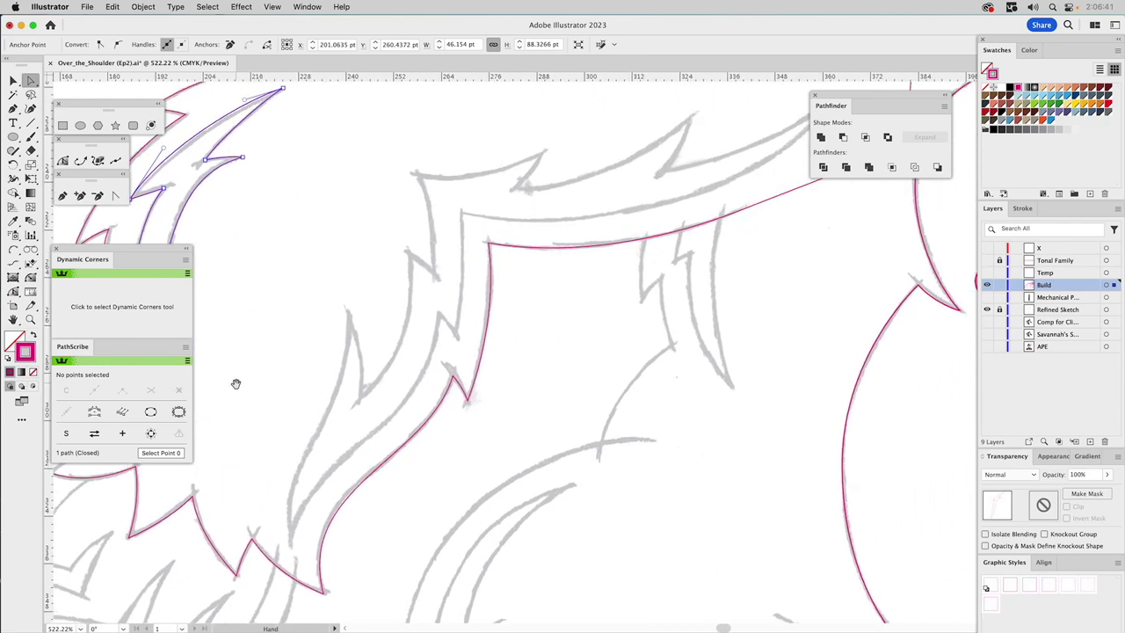
Start a new fur outline with the Pen tool, placing points up to the curved spike tip
{"action": "left_click", "coordinate": [62, 196]}
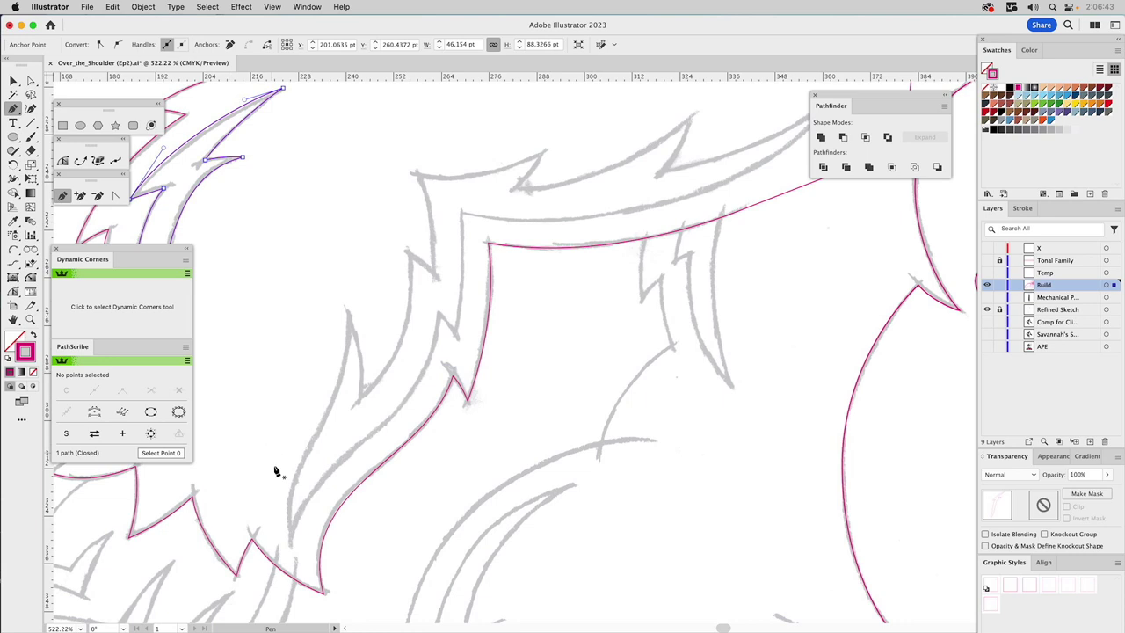
{"action": "left_click", "coordinate": [290, 545]}
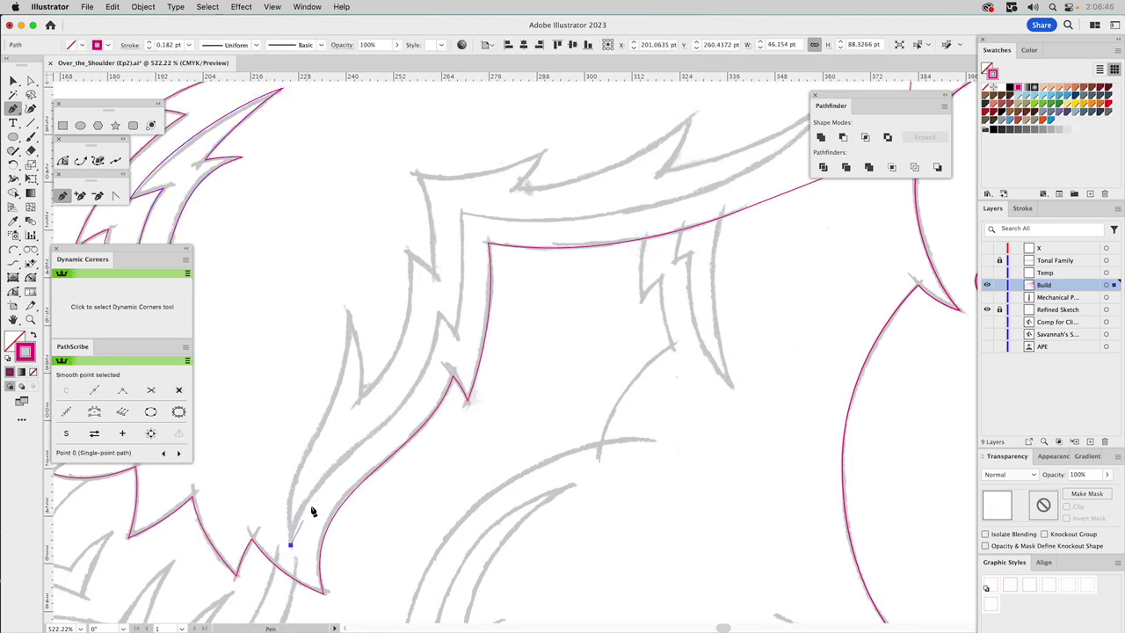
{"action": "left_click", "coordinate": [438, 314]}
{"action": "left_click", "coordinate": [457, 334]}
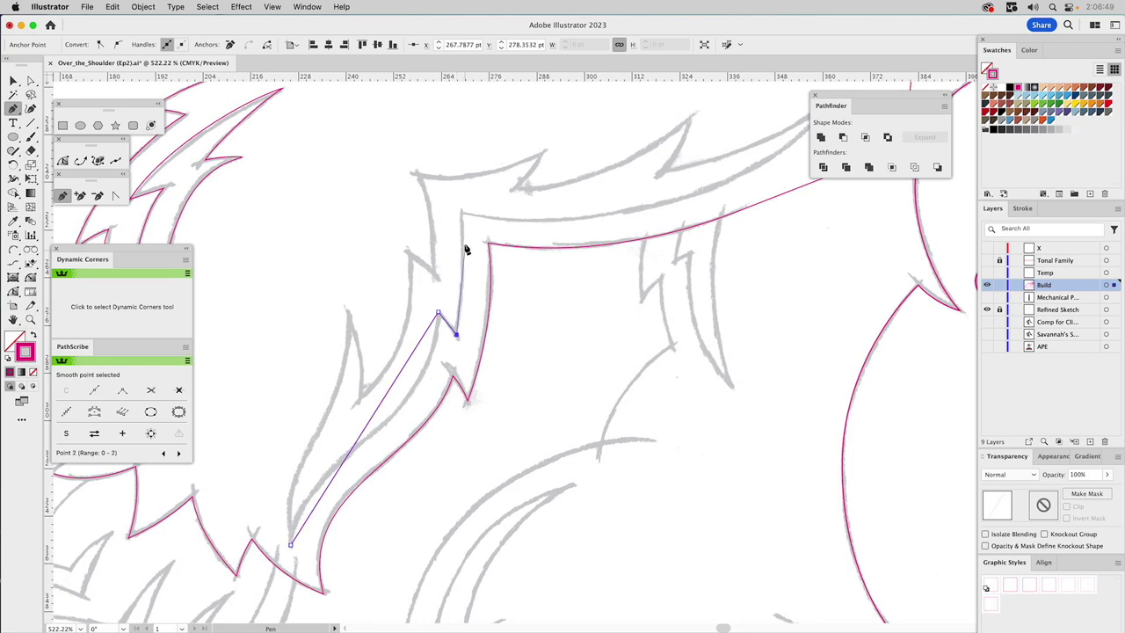
{"action": "left_click", "coordinate": [461, 215]}
{"action": "scroll", "coordinate": [464, 221], "scroll_direction": "up", "scroll_amount": 5}
{"action": "scroll", "coordinate": [464, 221], "scroll_direction": "right", "scroll_amount": 4}
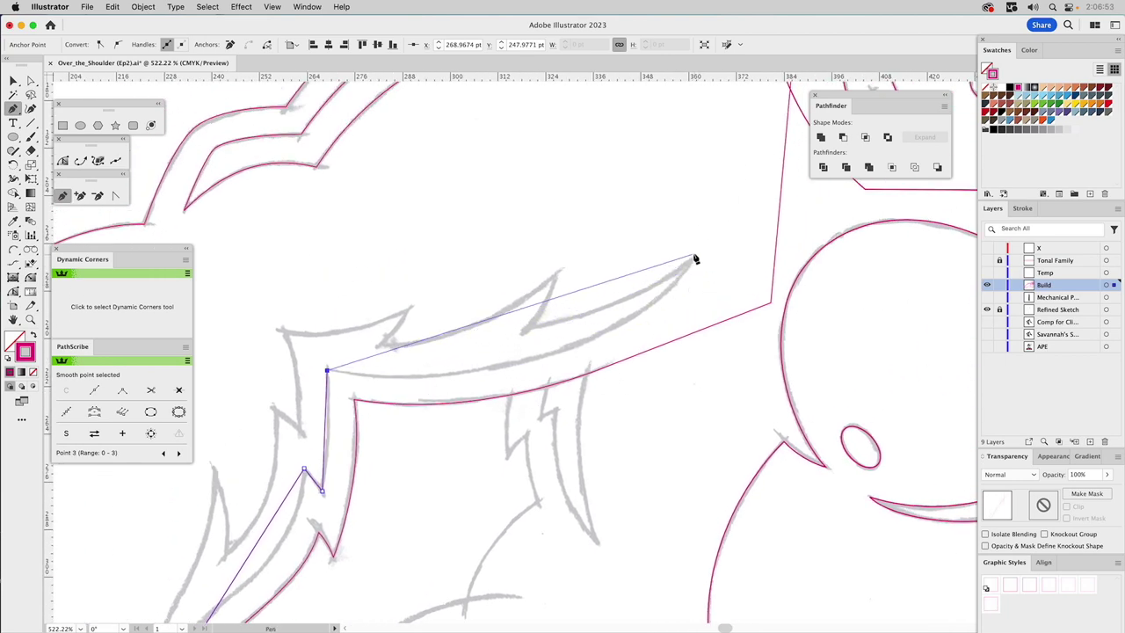
{"action": "left_click_drag", "start_coordinate": [696, 256], "coordinate": [532, 333]}
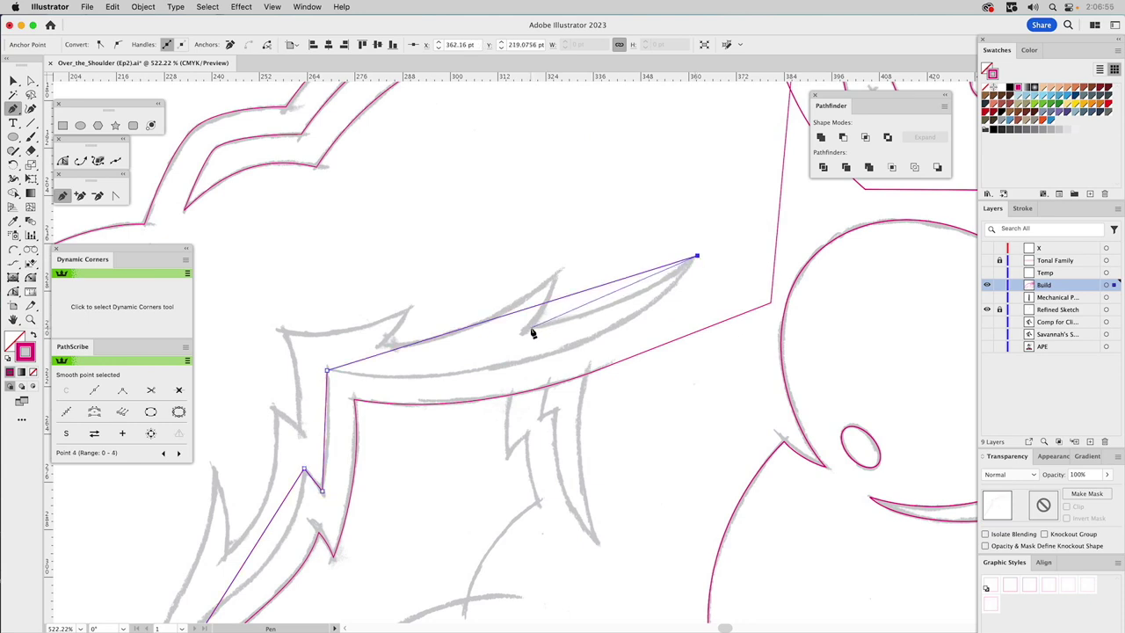
{"action": "left_click", "coordinate": [528, 328]}
{"action": "left_click", "coordinate": [556, 273]}
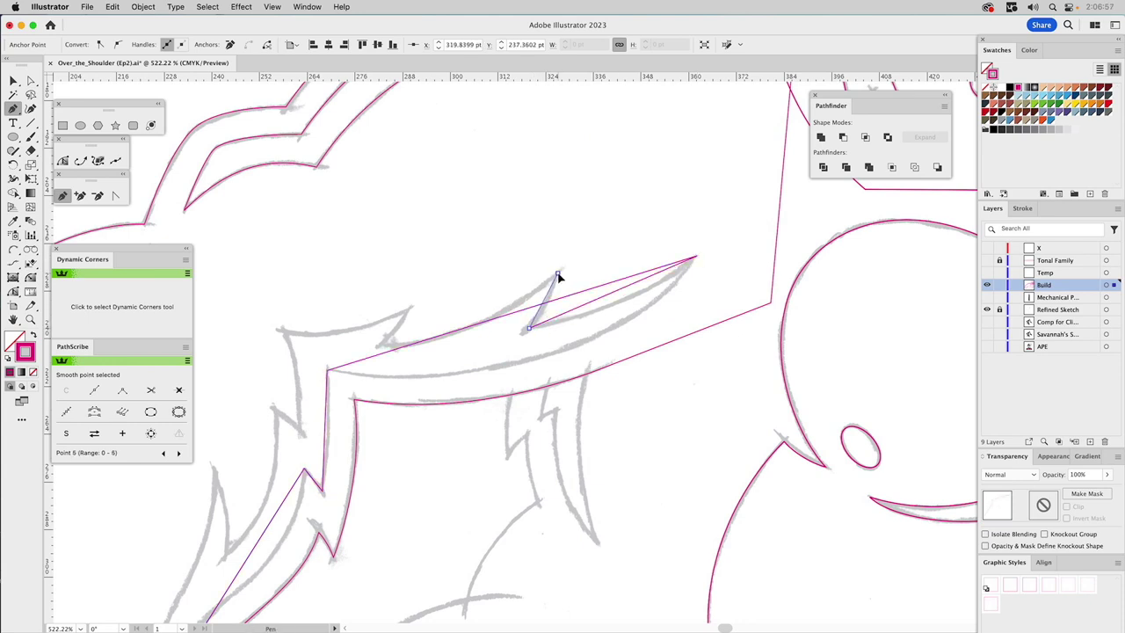
Add the remaining zigzag anchors and close the 14-point fur outline at its start
{"action": "left_click", "coordinate": [378, 344]}
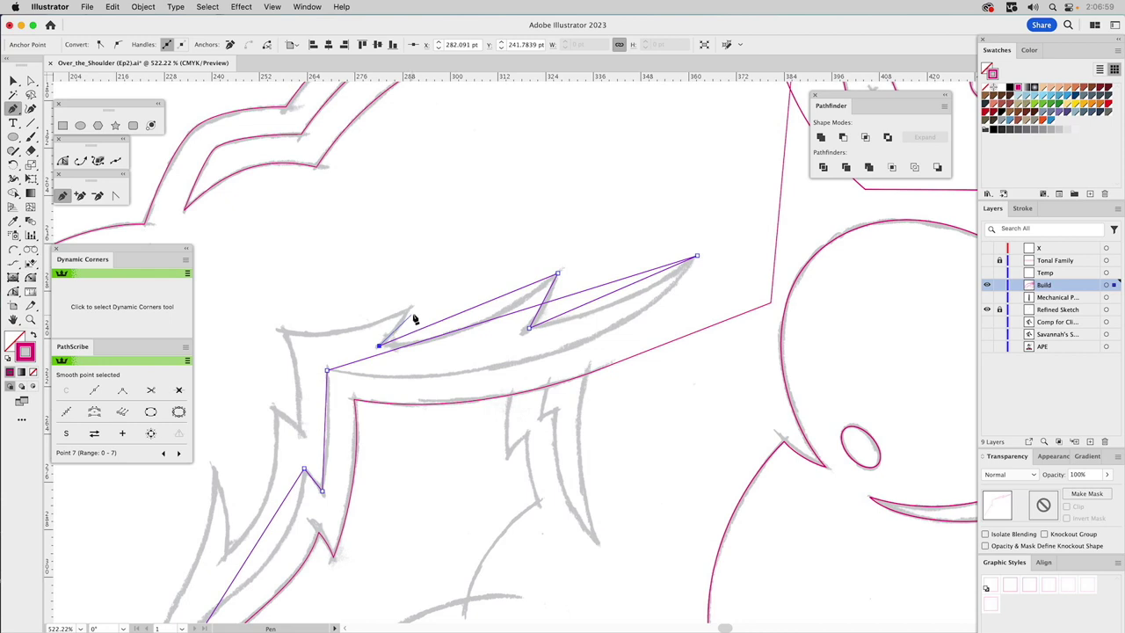
{"action": "left_click", "coordinate": [410, 307]}
{"action": "scroll", "coordinate": [466, 255], "scroll_direction": "left", "scroll_amount": 5}
{"action": "scroll", "coordinate": [466, 255], "scroll_direction": "down", "scroll_amount": 3}
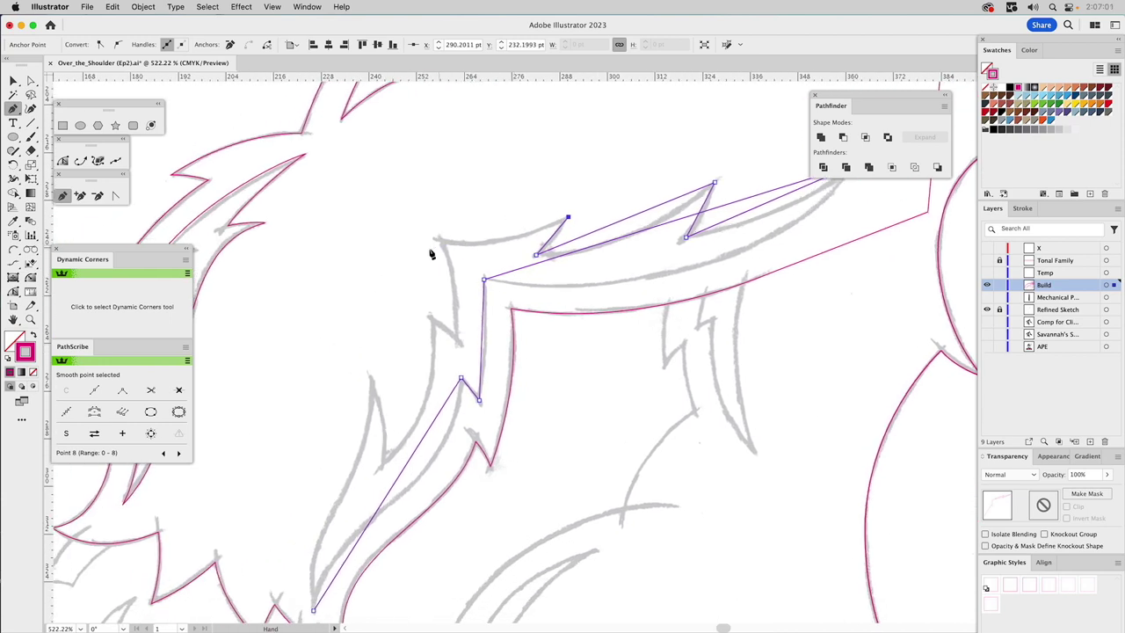
{"action": "left_click", "coordinate": [441, 239]}
{"action": "left_click", "coordinate": [458, 343]}
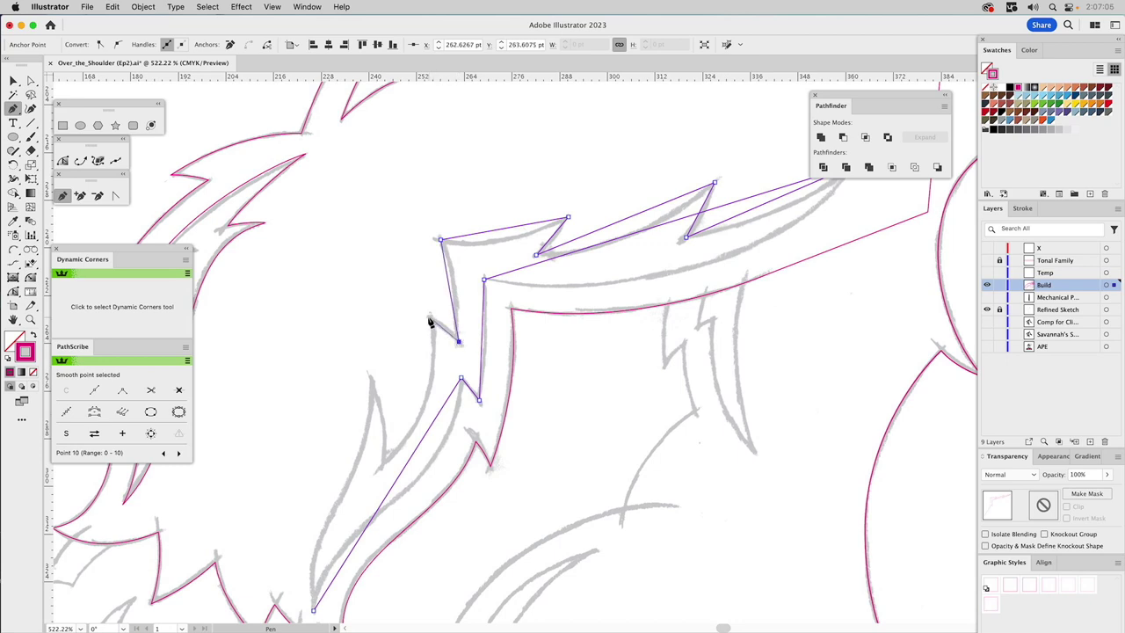
{"action": "left_click", "coordinate": [430, 320]}
{"action": "scroll", "coordinate": [466, 360], "scroll_direction": "down", "scroll_amount": 3}
{"action": "scroll", "coordinate": [466, 360], "scroll_direction": "left", "scroll_amount": 4}
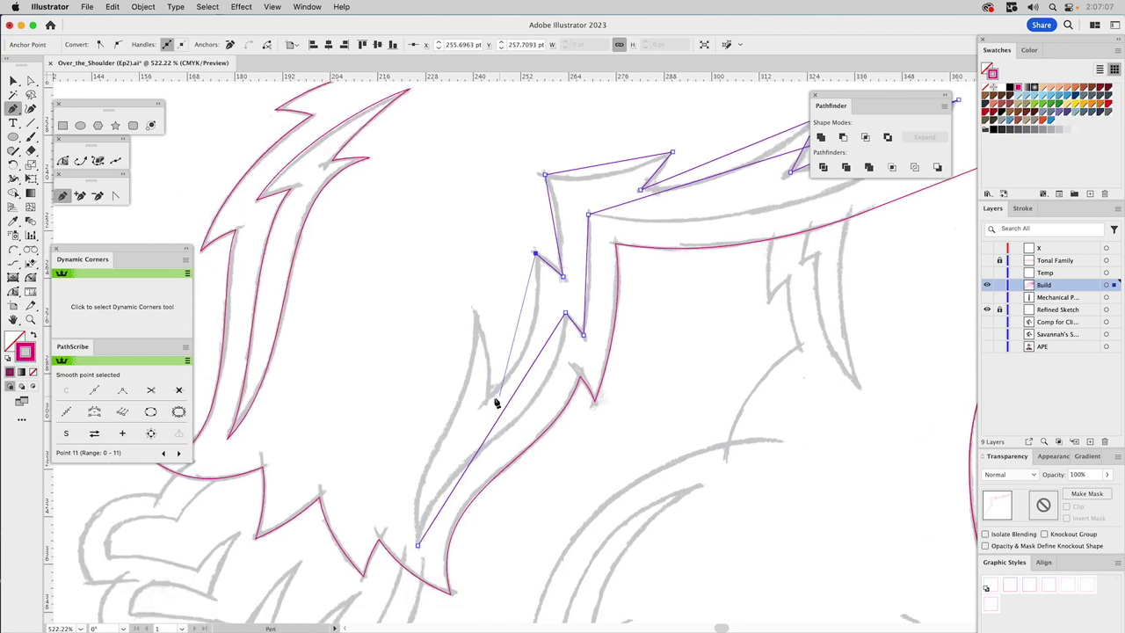
{"action": "left_click", "coordinate": [488, 398]}
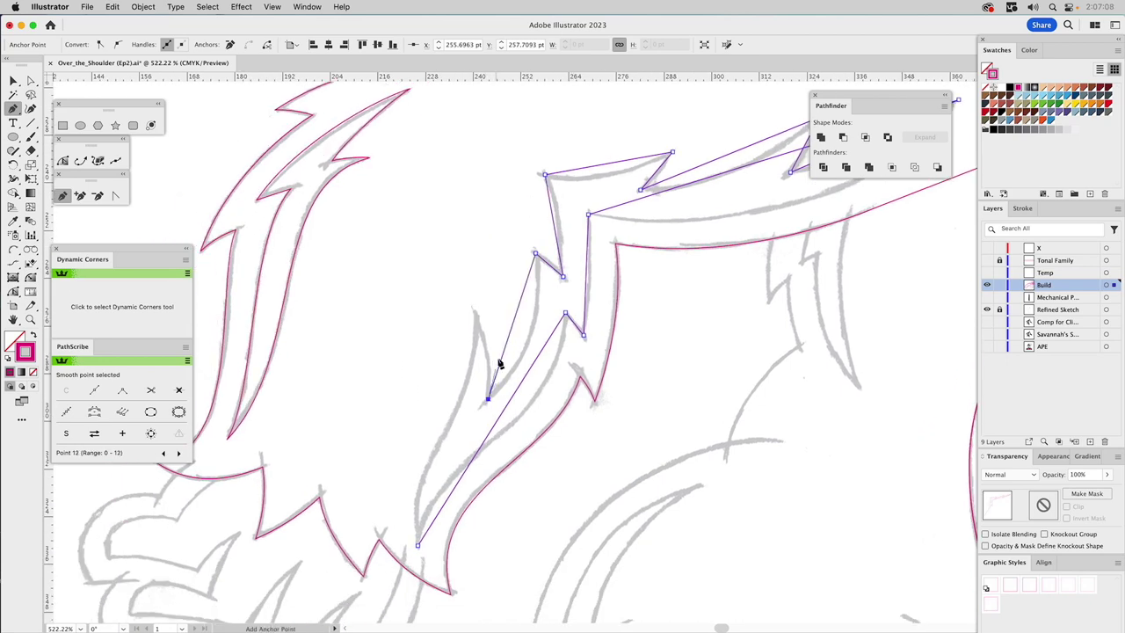
{"action": "left_click", "coordinate": [475, 310]}
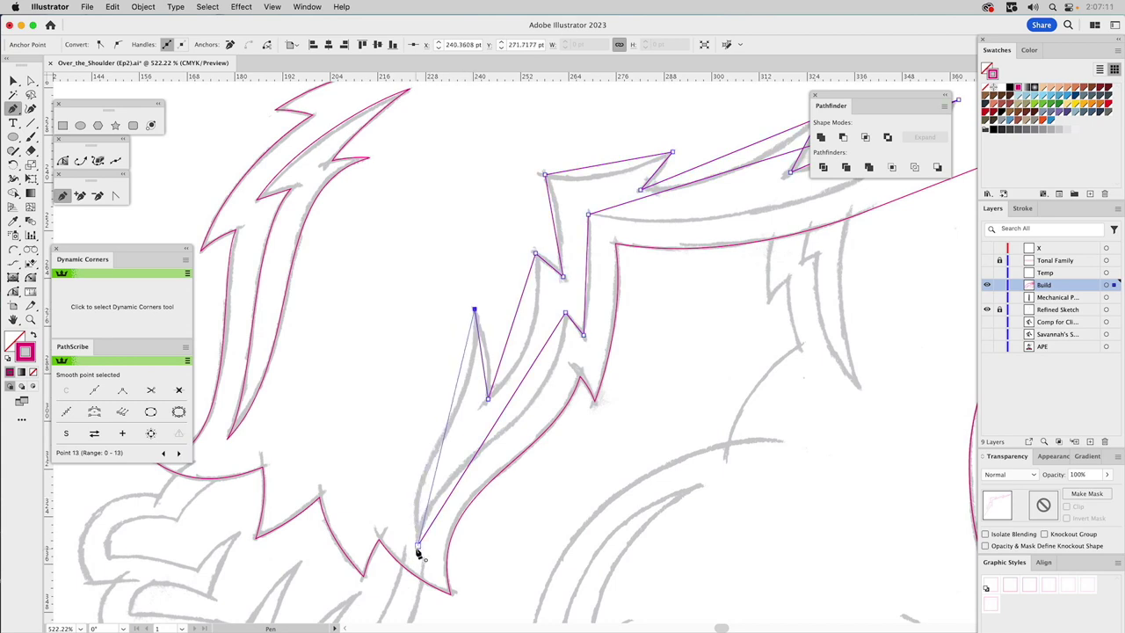
{"action": "left_click", "coordinate": [419, 547]}
{"action": "left_click", "coordinate": [13, 294]}
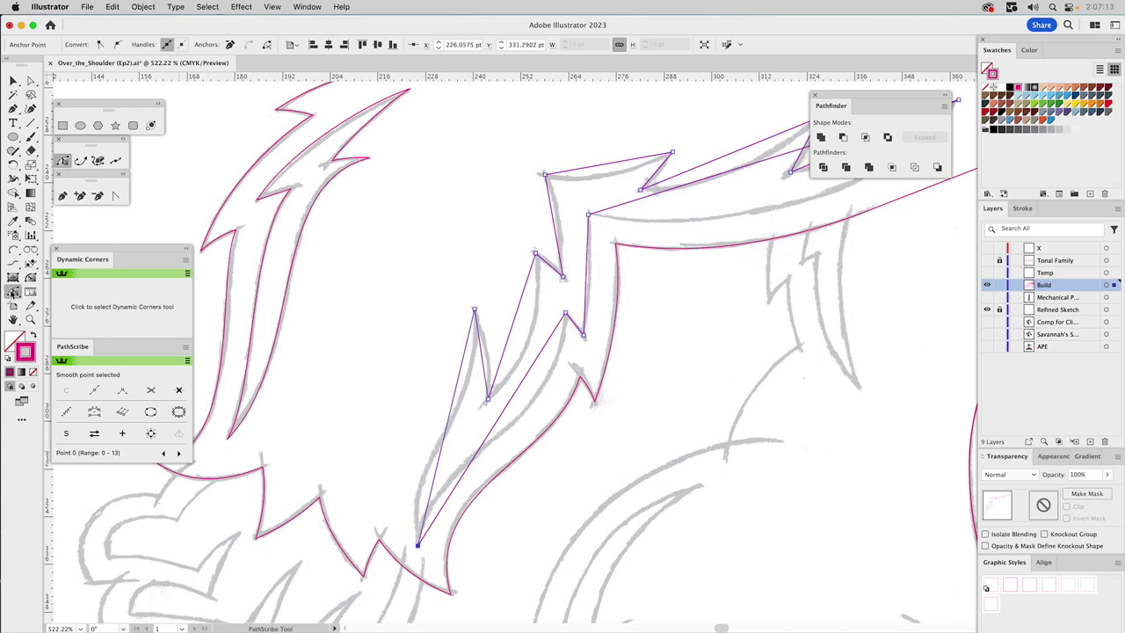
Curve the spike's left, lower, upper and inner edges along the sketch lines
{"action": "left_click_drag", "start_coordinate": [439, 470], "coordinate": [396, 460]}
{"action": "left_click_drag", "start_coordinate": [482, 359], "coordinate": [448, 450]}
{"action": "left_click_drag", "start_coordinate": [403, 506], "coordinate": [395, 474]}
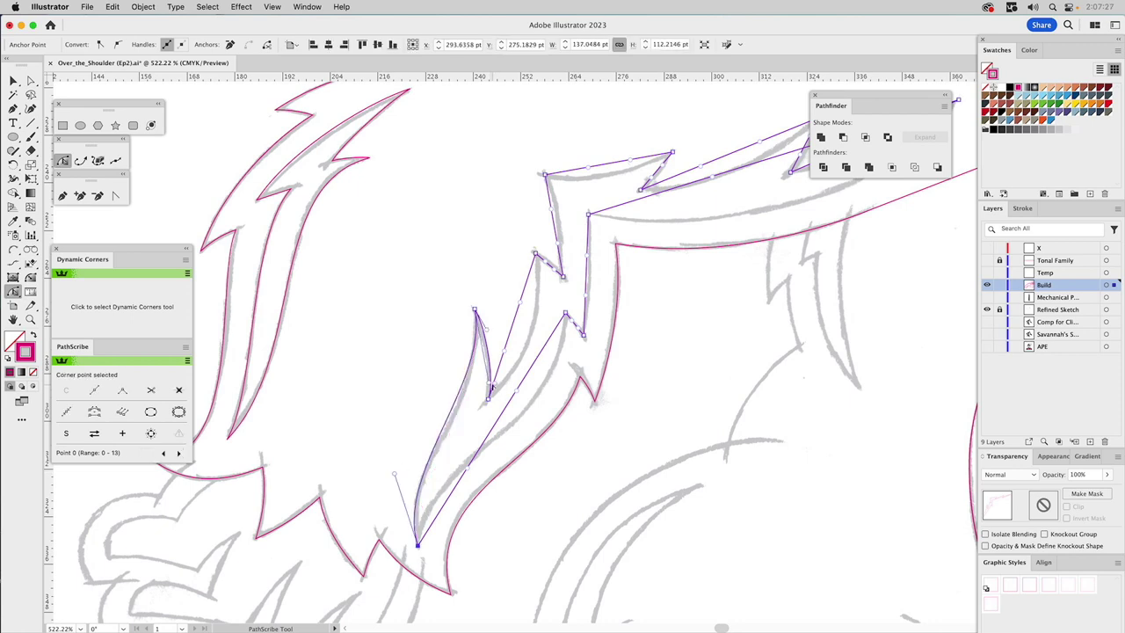
{"action": "left_click_drag", "start_coordinate": [487, 383], "coordinate": [482, 446]}
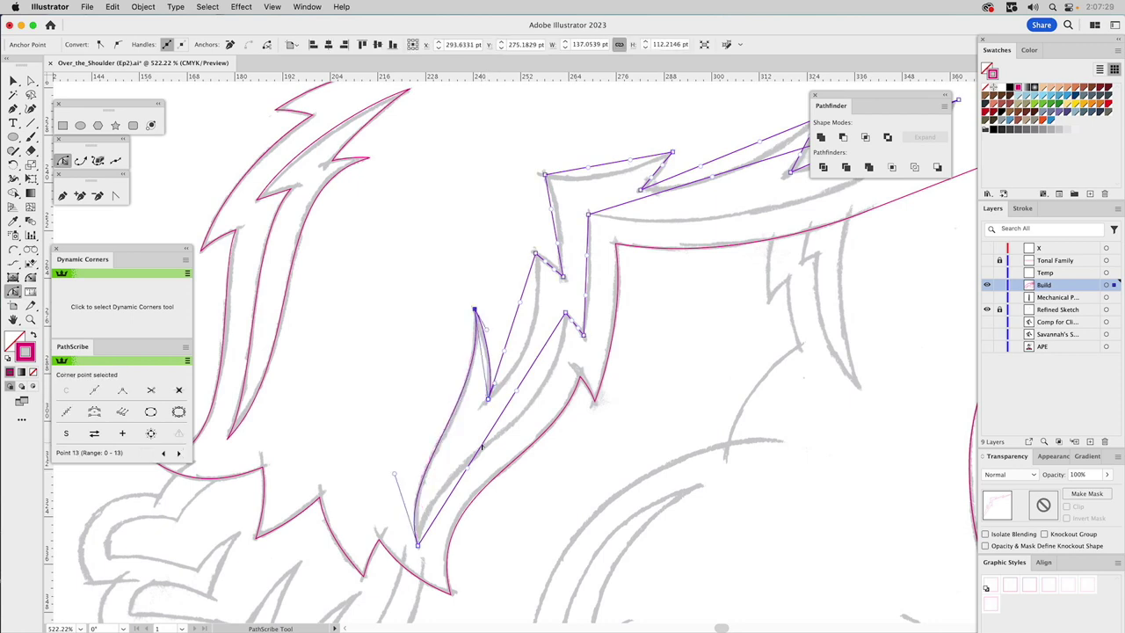
{"action": "left_click_drag", "start_coordinate": [468, 472], "coordinate": [426, 479]}
{"action": "left_click_drag", "start_coordinate": [530, 359], "coordinate": [575, 407]}
{"action": "left_click_drag", "start_coordinate": [429, 481], "coordinate": [426, 470]}
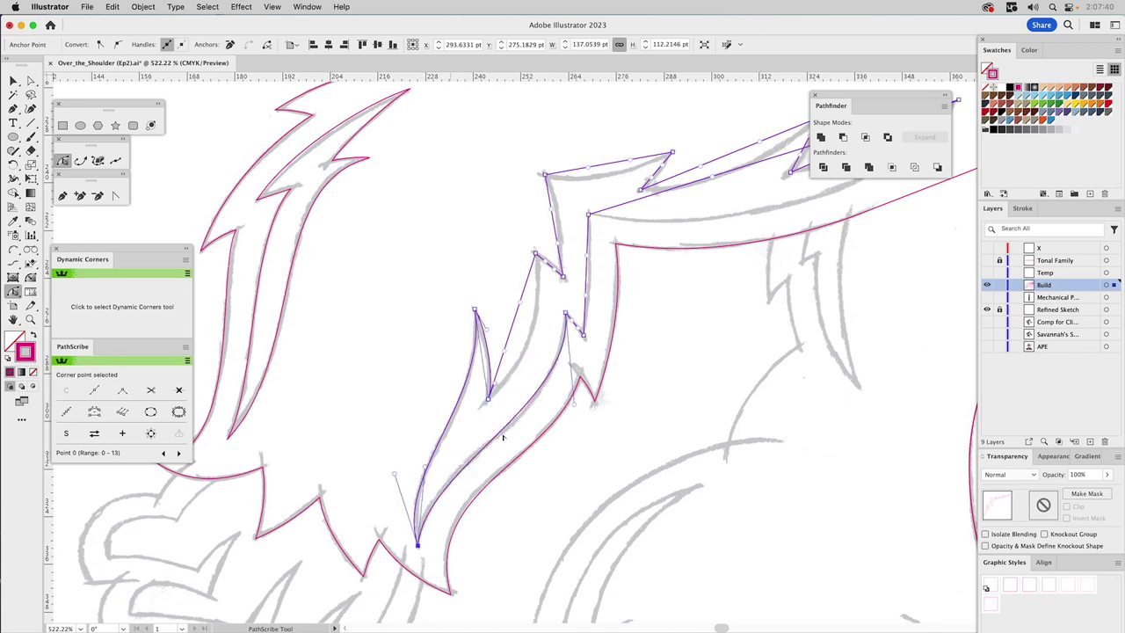
{"action": "left_click", "coordinate": [570, 413]}
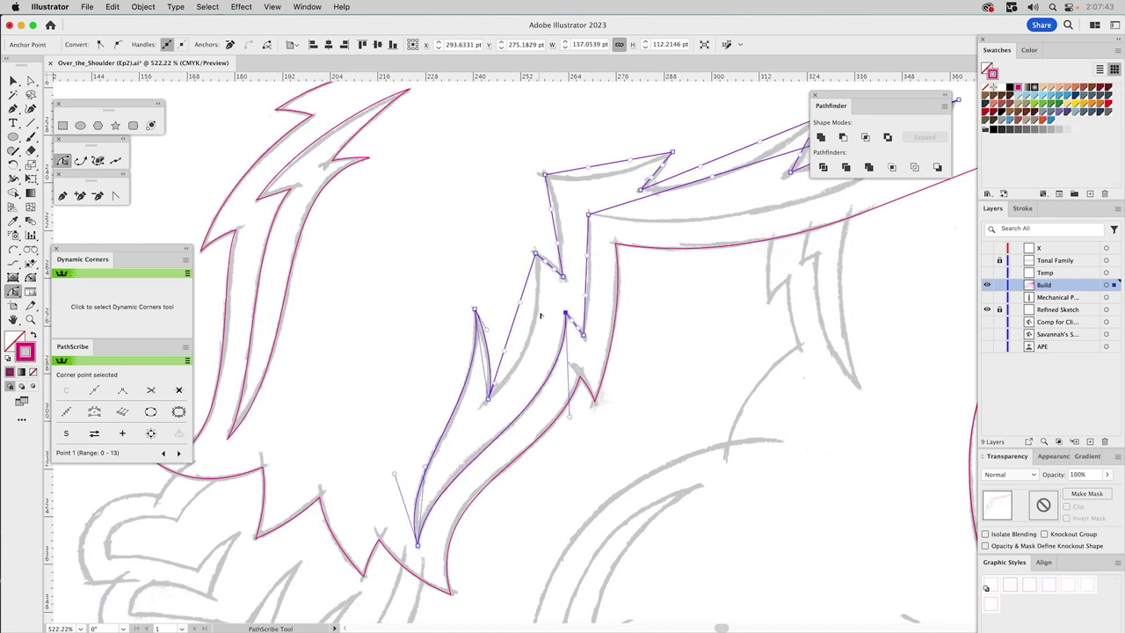
Give the spike's straight left edge a slight curve, checking the outline with anchors hidden
{"action": "left_click_drag", "start_coordinate": [515, 322], "coordinate": [550, 304]}
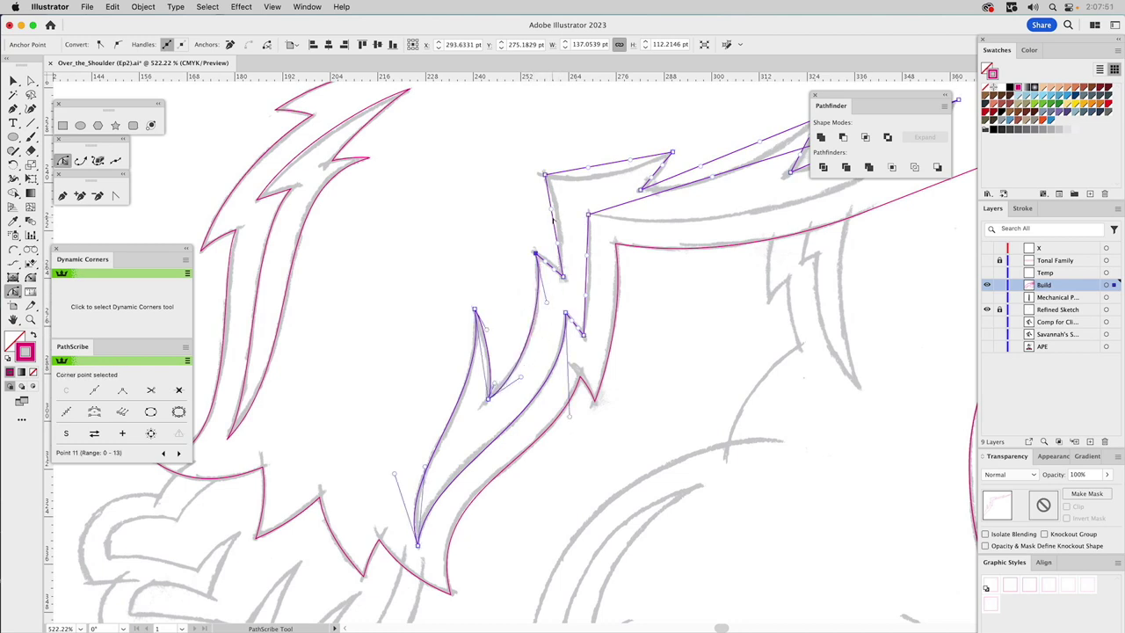
{"action": "left_click_drag", "start_coordinate": [552, 221], "coordinate": [559, 224]}
{"action": "left_click", "coordinate": [553, 268]}
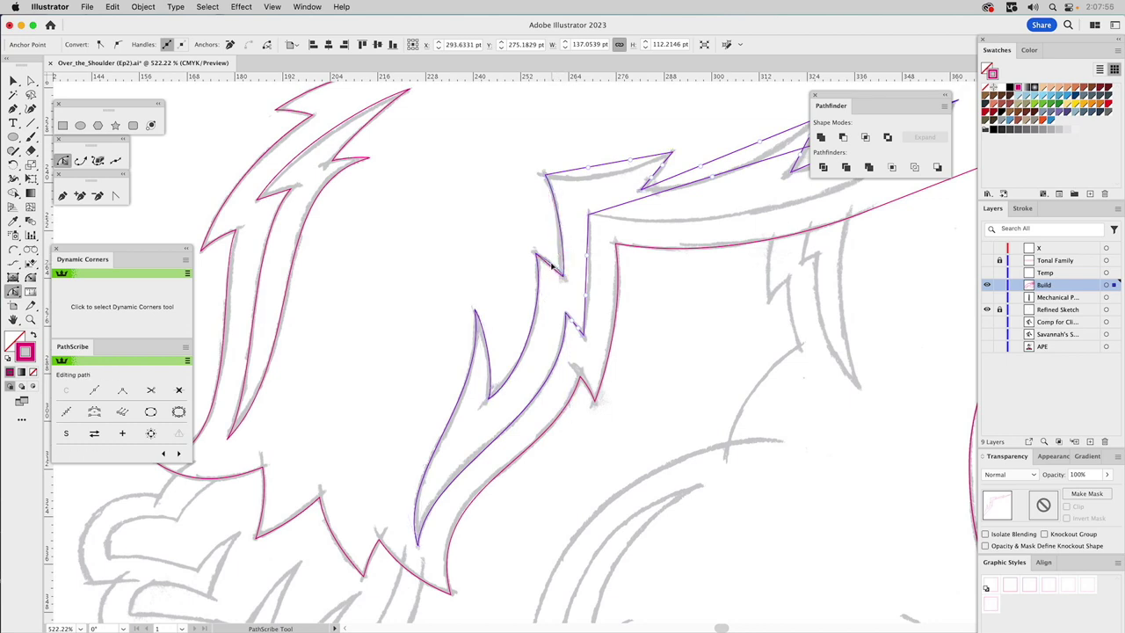
{"action": "left_click", "coordinate": [552, 266]}
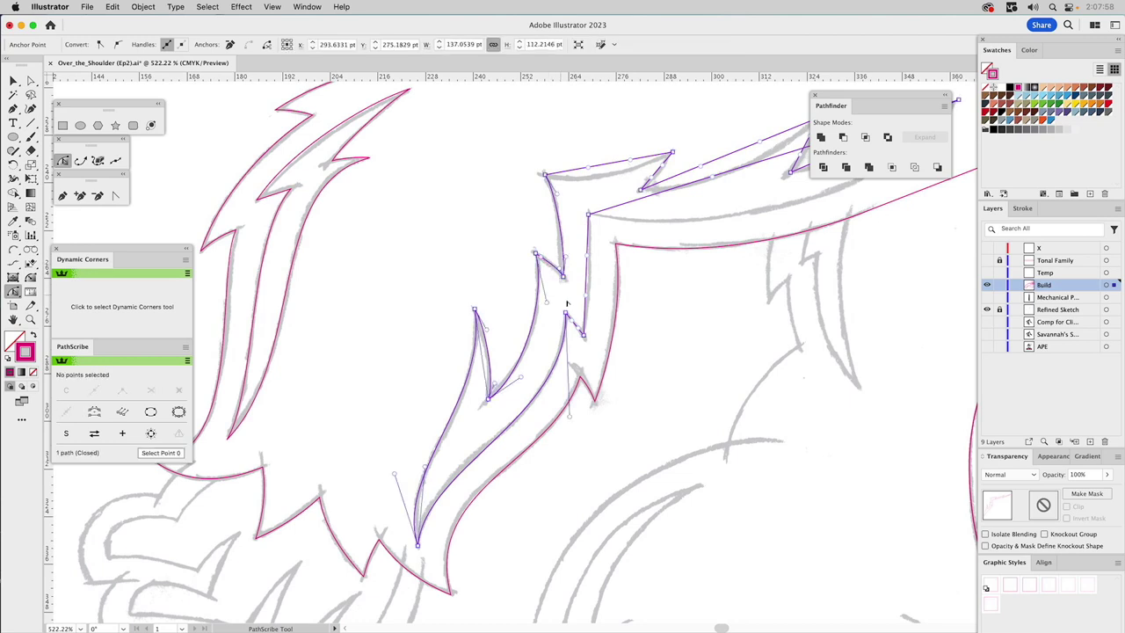
{"action": "left_click_drag", "start_coordinate": [587, 275], "coordinate": [592, 278]}
{"action": "left_click", "coordinate": [576, 326]}
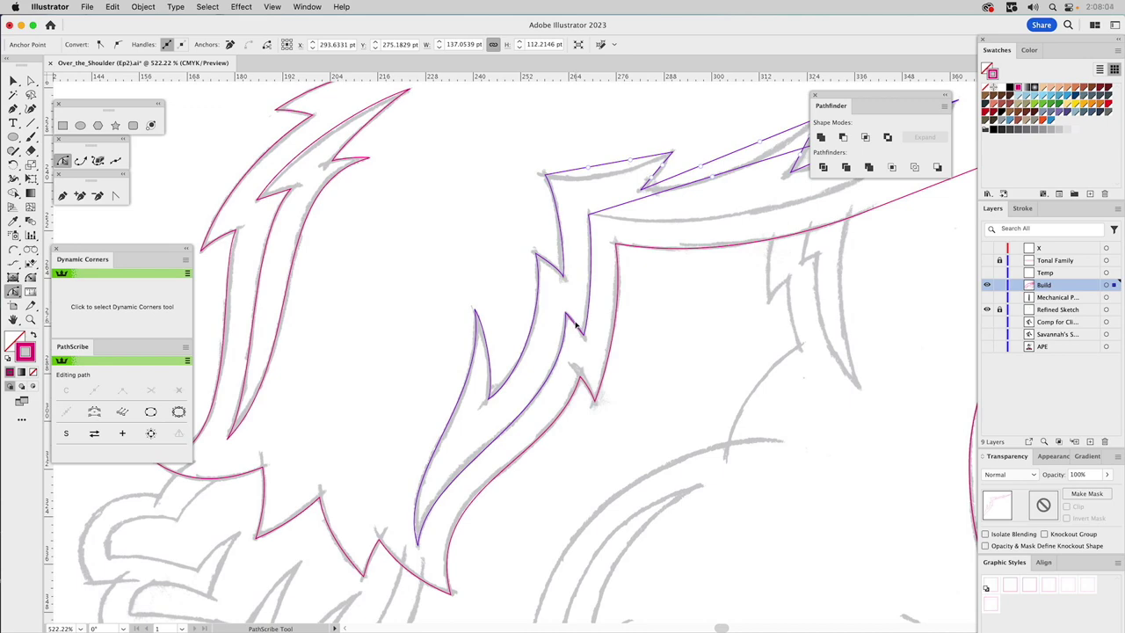
{"action": "left_click", "coordinate": [576, 326]}
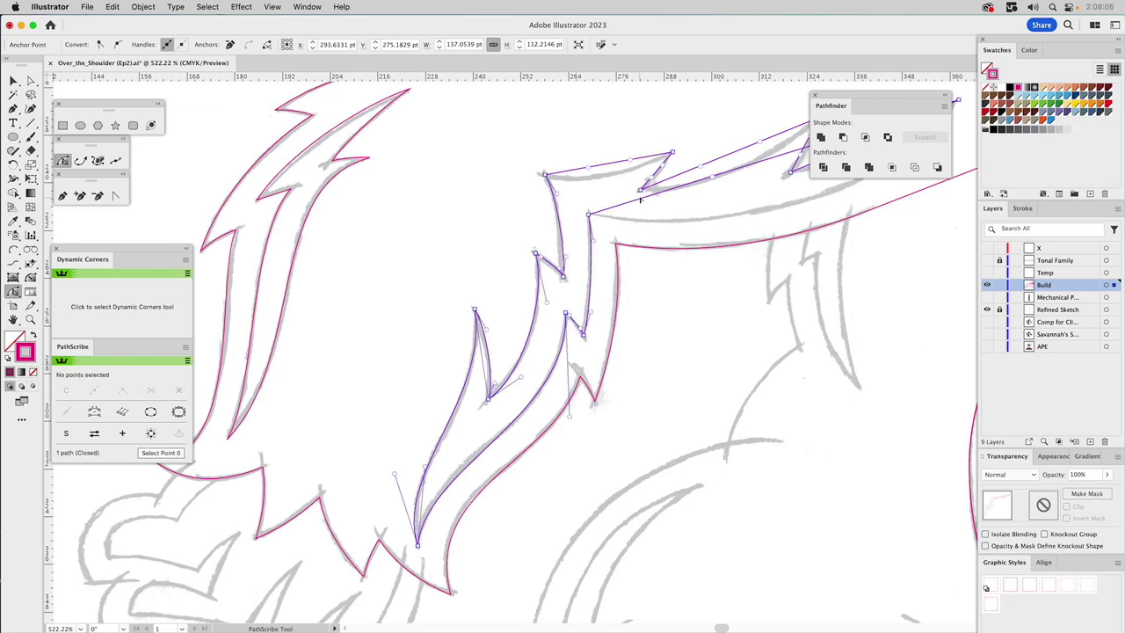
Bow the long lower and inner edges and adjust the spike's corner points to match the sketch
{"action": "scroll", "coordinate": [641, 200], "scroll_direction": "right", "scroll_amount": 5}
{"action": "scroll", "coordinate": [641, 200], "scroll_direction": "up", "scroll_amount": 2}
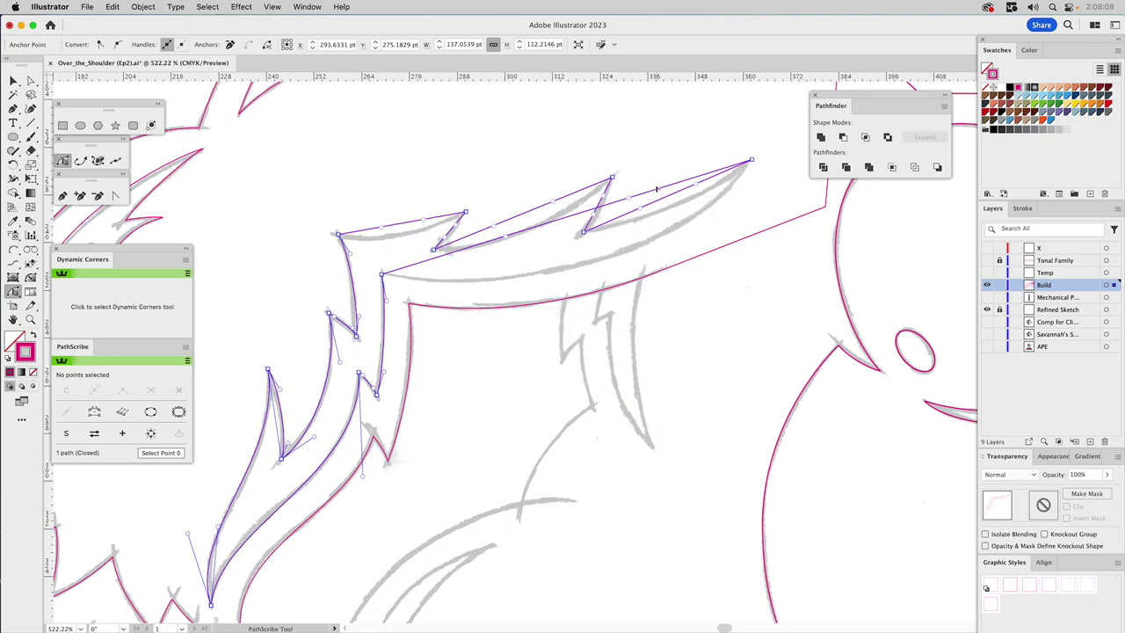
{"action": "left_click_drag", "start_coordinate": [658, 190], "coordinate": [643, 243]}
{"action": "left_click_drag", "start_coordinate": [449, 317], "coordinate": [475, 301]}
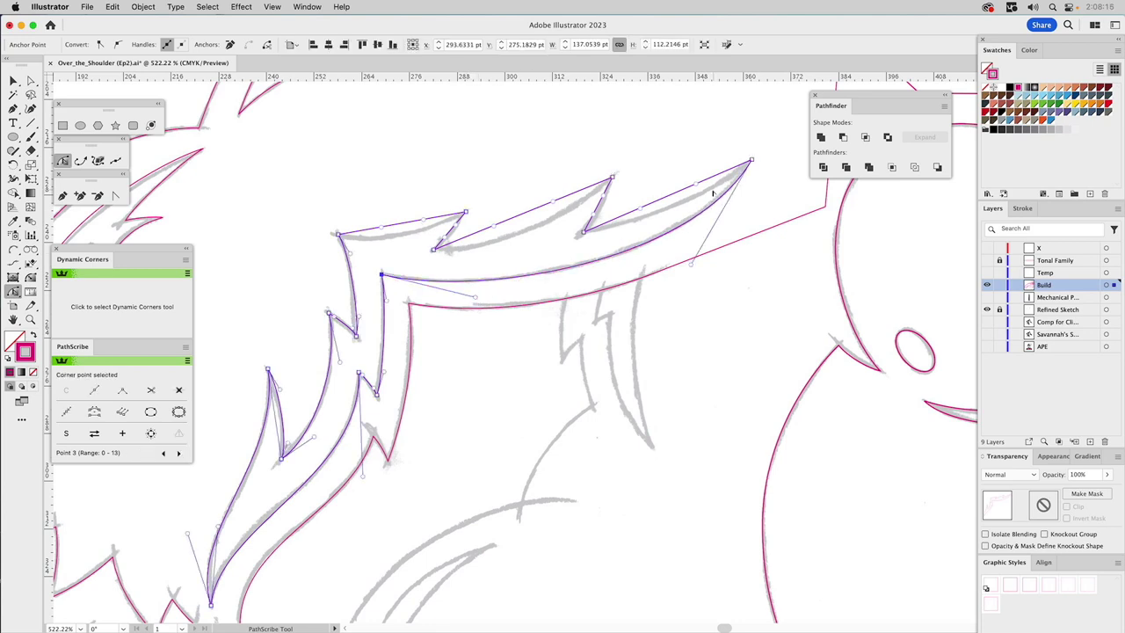
{"action": "left_click_drag", "start_coordinate": [685, 192], "coordinate": [681, 207]}
{"action": "left_click_drag", "start_coordinate": [623, 228], "coordinate": [565, 211]}
{"action": "left_click_drag", "start_coordinate": [472, 247], "coordinate": [430, 227]}
{"action": "left_click_drag", "start_coordinate": [358, 238], "coordinate": [367, 246]}
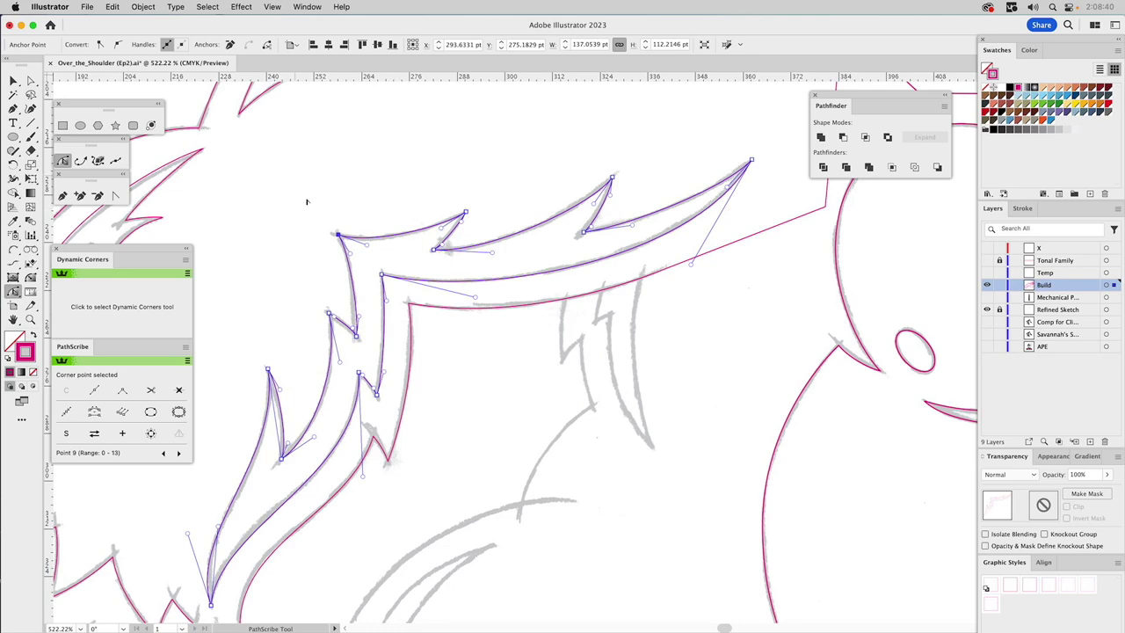
{"action": "left_click", "coordinate": [517, 304], "text": "alt+super"}
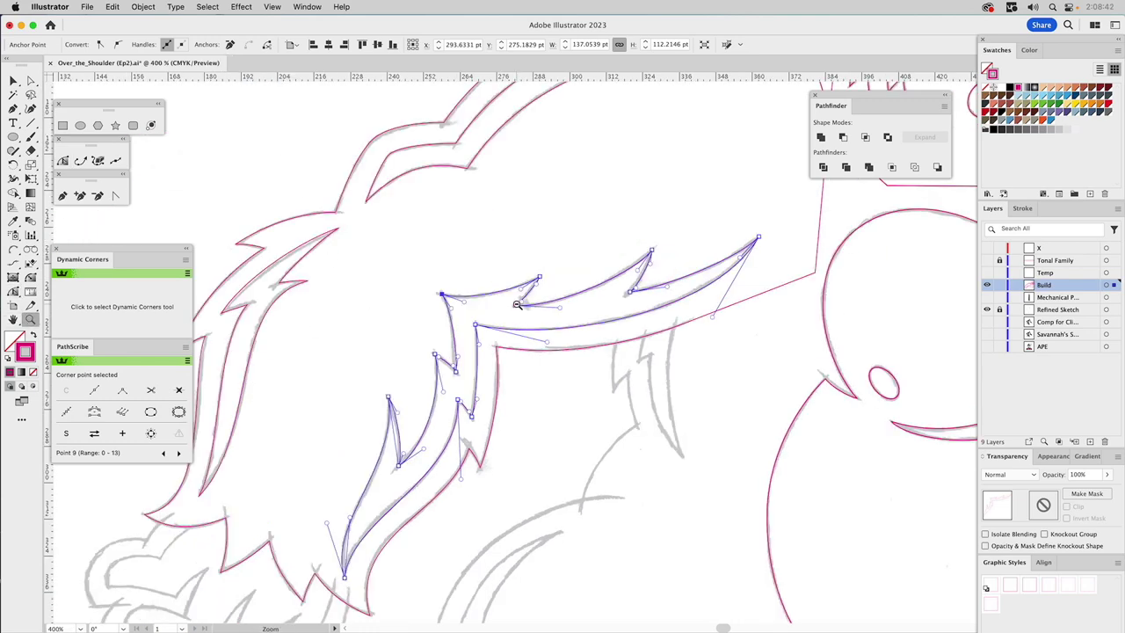
Pan and zoom the view onto the lower fur tufts below the first tuft
{"action": "left_click", "coordinate": [516, 304], "text": "alt+super"}
{"action": "key", "text": "super+shift+a"}
{"action": "left_click_drag", "start_coordinate": [665, 372], "coordinate": [703, 231]}
{"action": "scroll", "coordinate": [625, 288], "scroll_direction": "down", "scroll_amount": 3}
{"action": "scroll", "coordinate": [625, 289], "scroll_direction": "left", "scroll_amount": 1}
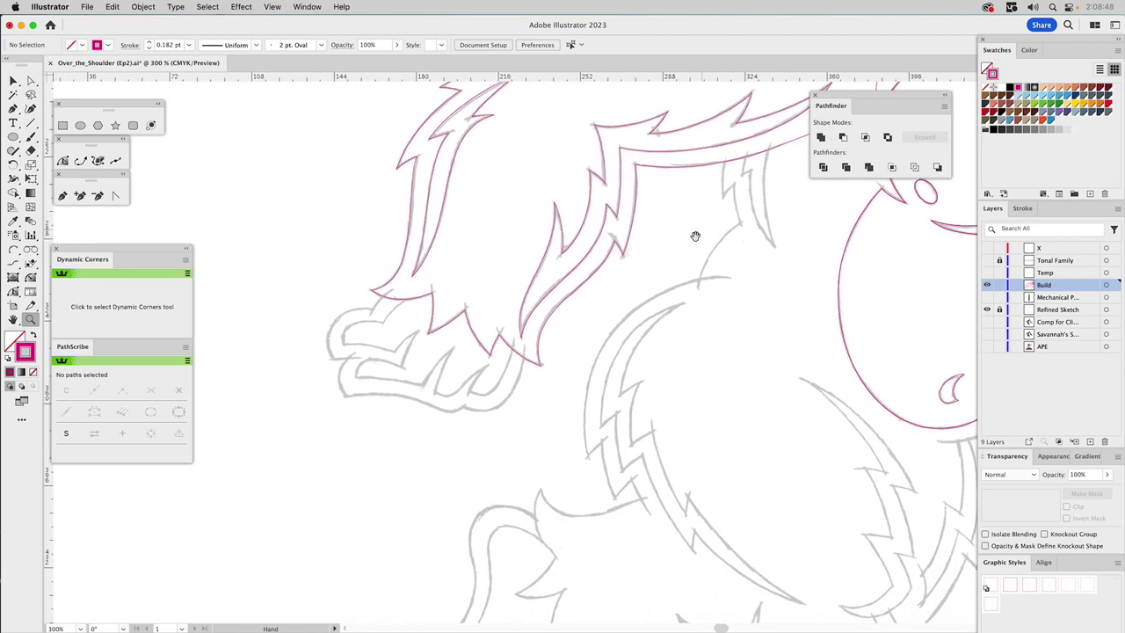
{"action": "left_click_drag", "start_coordinate": [284, 254], "coordinate": [583, 479]}
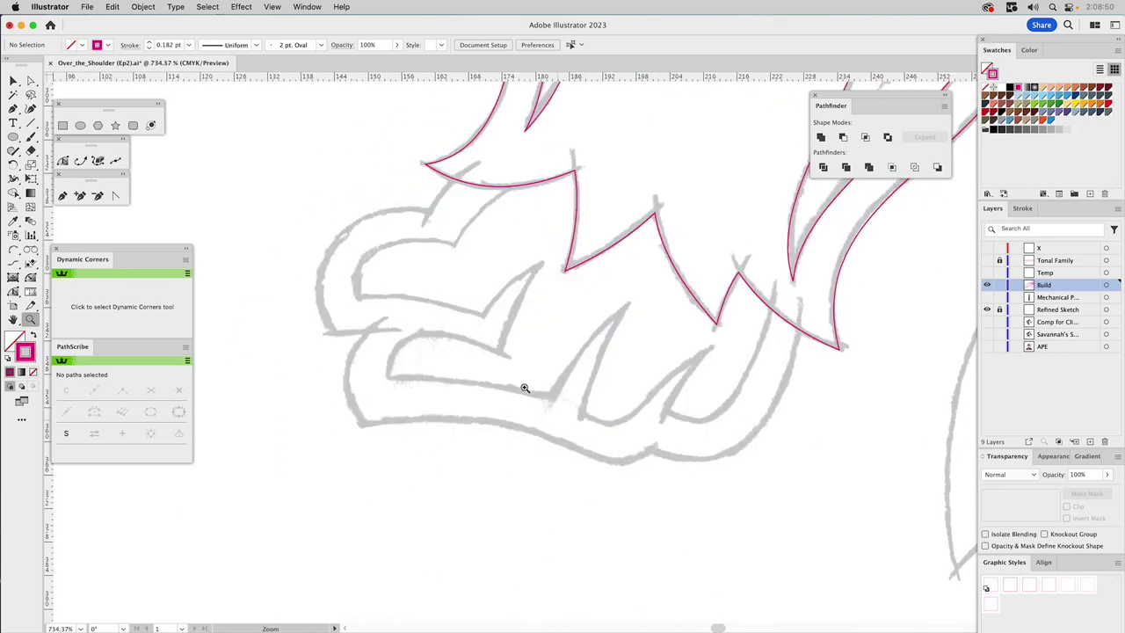
Arc the outline along the sketch's curl, removing the extra middle point and adjusting the curve
{"action": "left_click", "coordinate": [13, 248]}
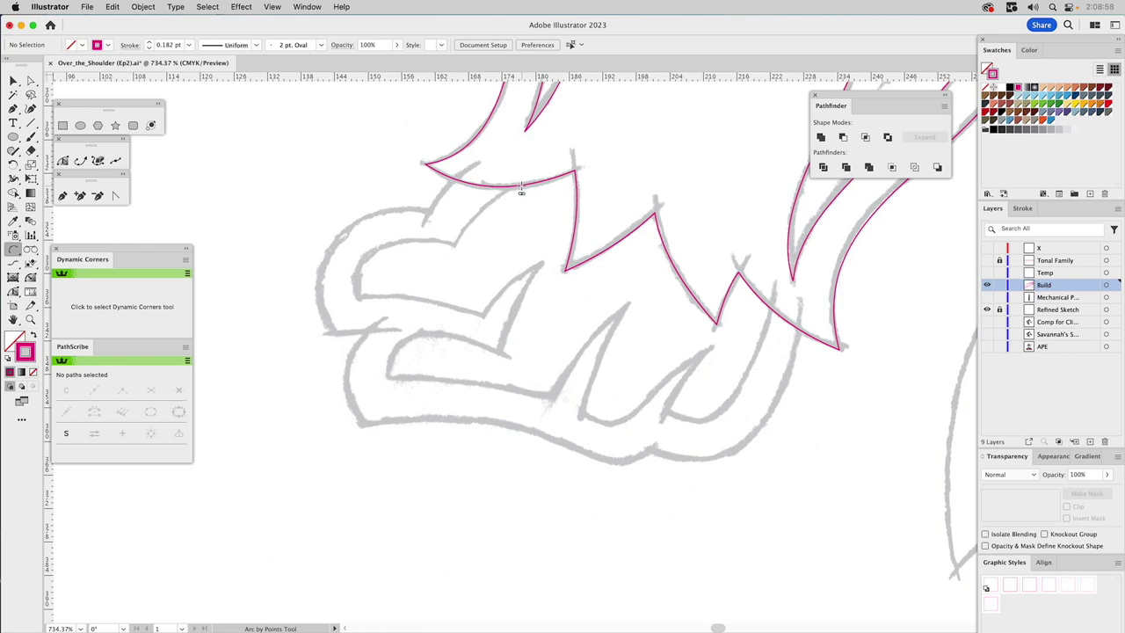
{"action": "key", "text": "a"}
{"action": "key", "text": "super"}
{"action": "left_click", "coordinate": [520, 187]}
{"action": "left_click", "coordinate": [455, 245]}
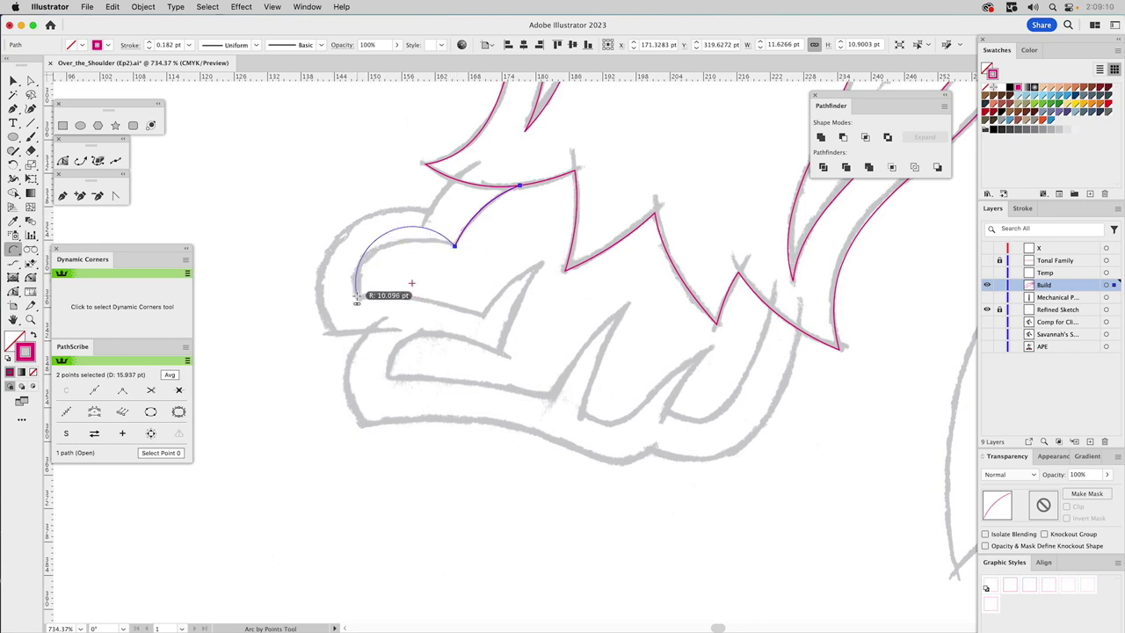
{"action": "left_click", "coordinate": [371, 270]}
{"action": "key", "text": "a"}
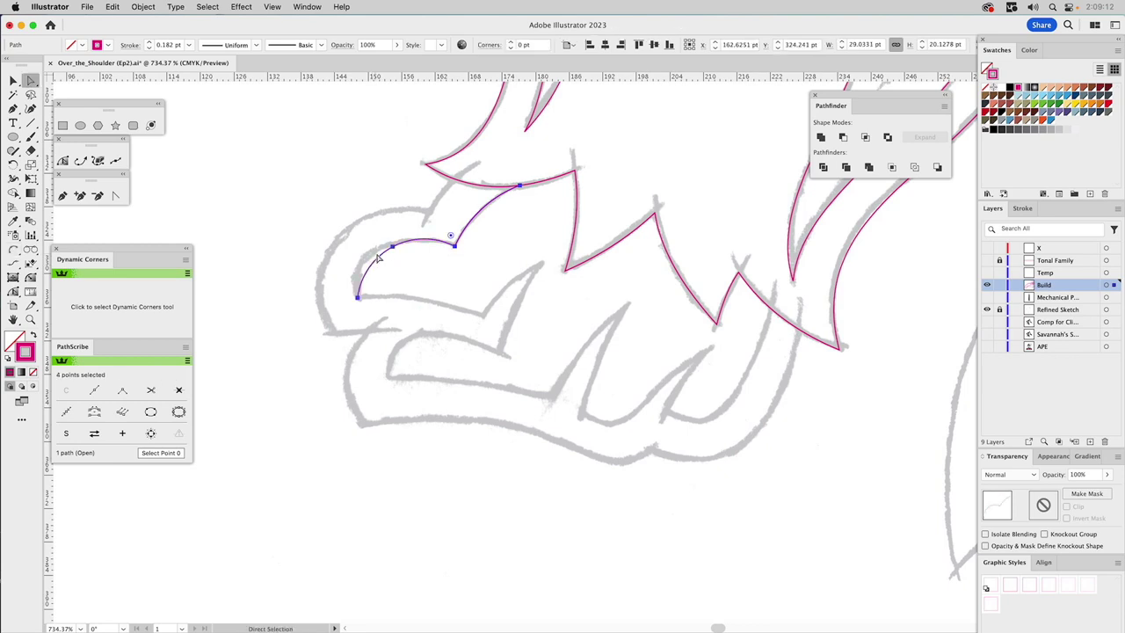
{"action": "left_click", "coordinate": [366, 261]}
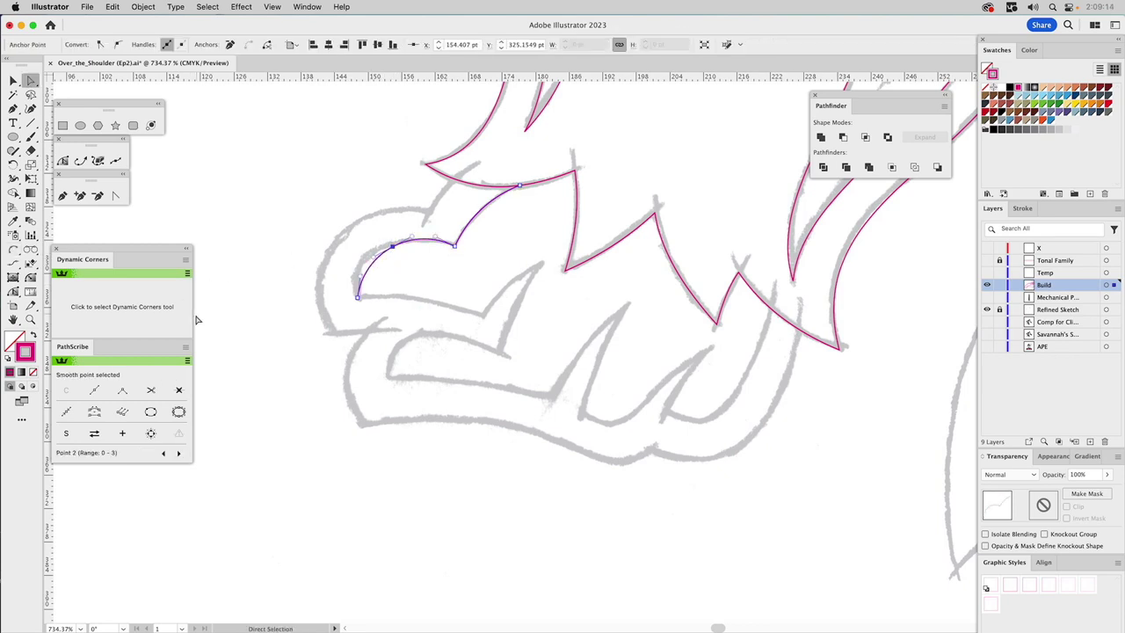
{"action": "left_click", "coordinate": [179, 390]}
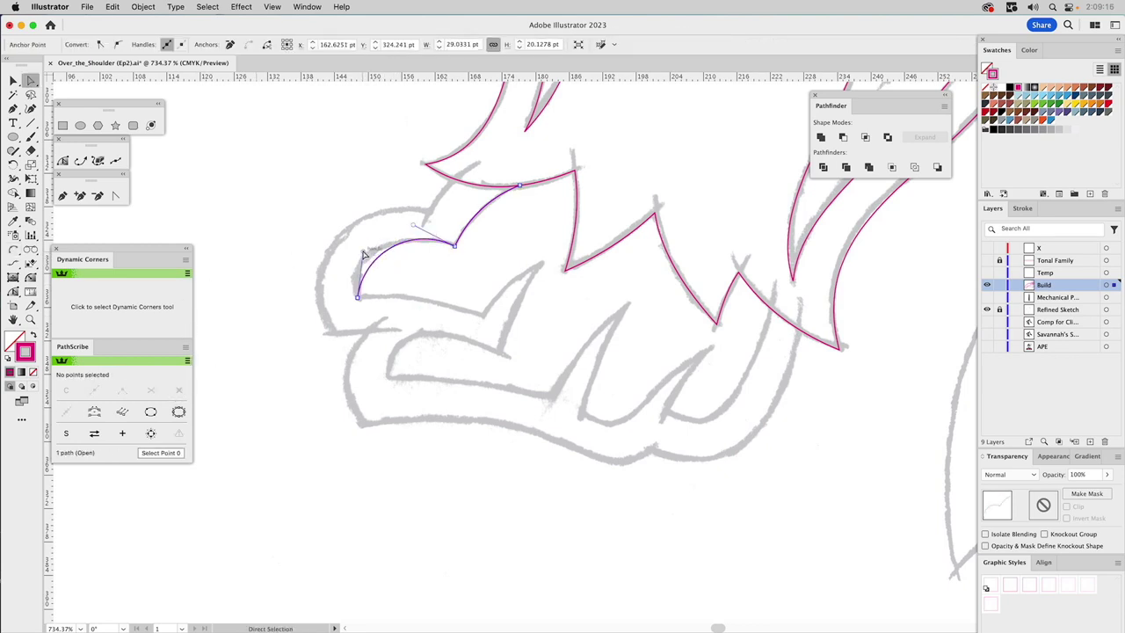
{"action": "left_click_drag", "start_coordinate": [364, 255], "coordinate": [344, 242]}
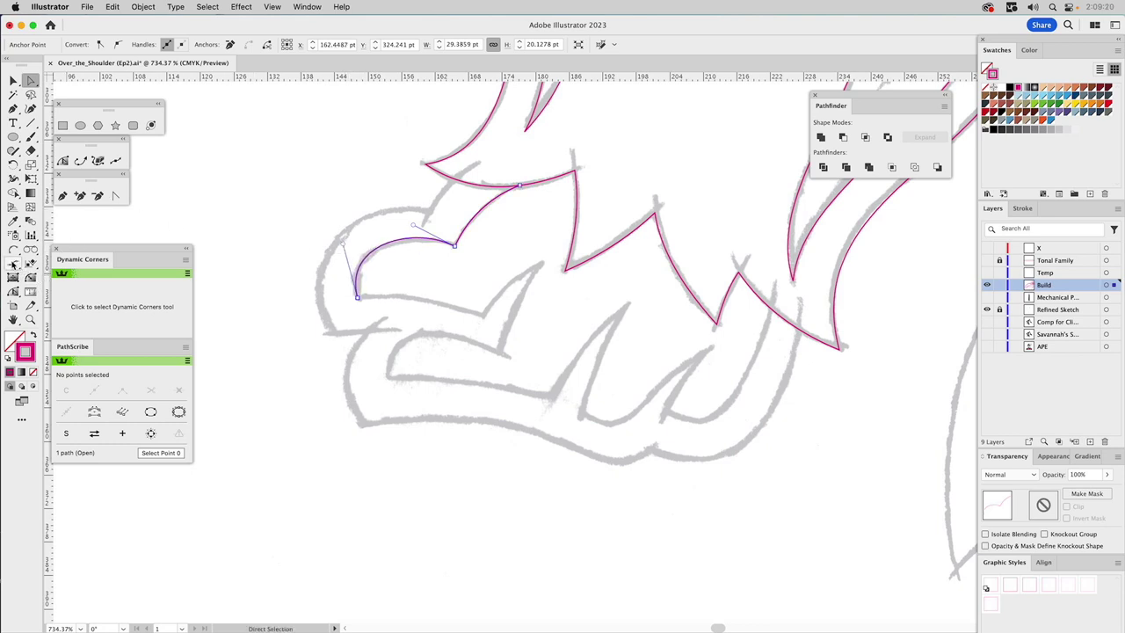
Extend the path down the next tuft to its lower-left tip, deleting an extra anchor and reshaping
{"action": "left_click", "coordinate": [13, 250]}
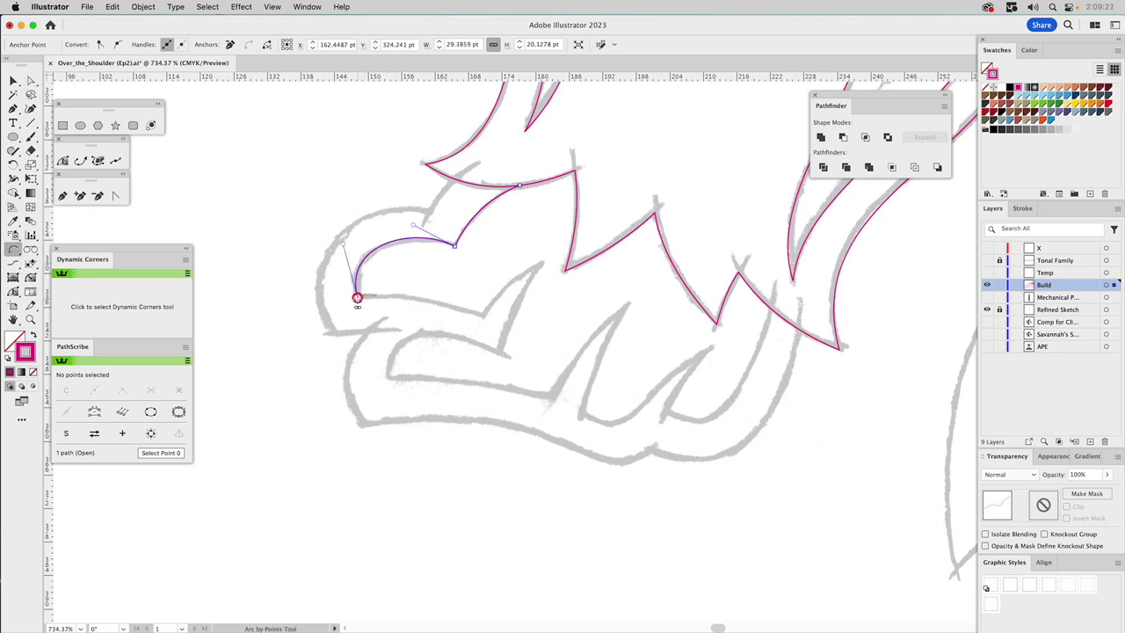
{"action": "left_click", "coordinate": [483, 319]}
{"action": "left_click", "coordinate": [481, 314]}
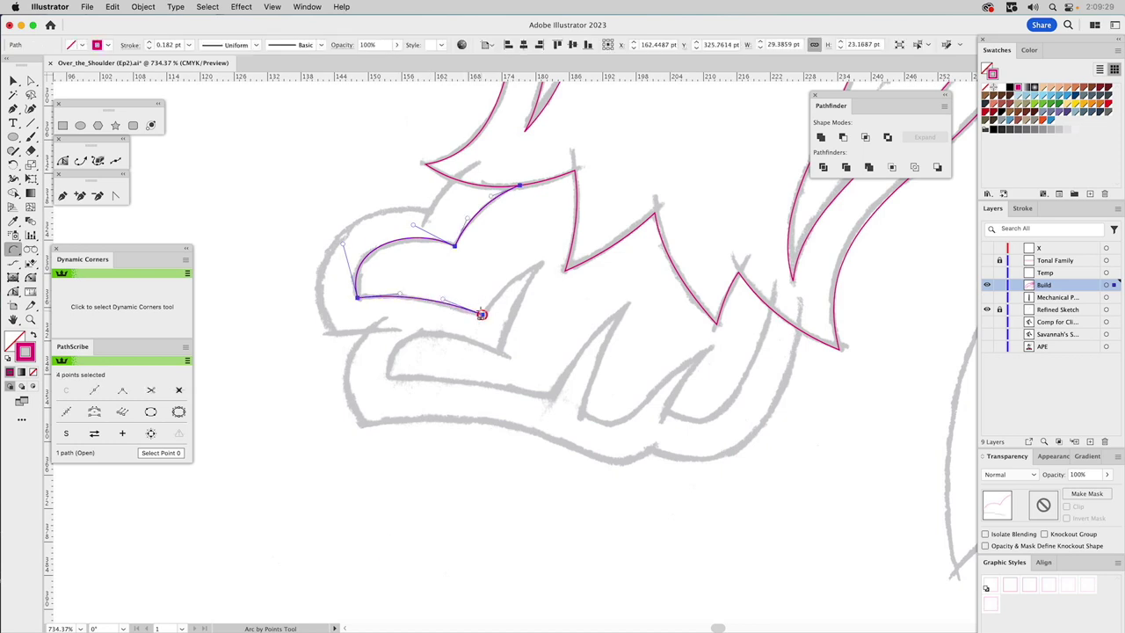
{"action": "left_click", "coordinate": [542, 263]}
{"action": "left_click", "coordinate": [544, 268]}
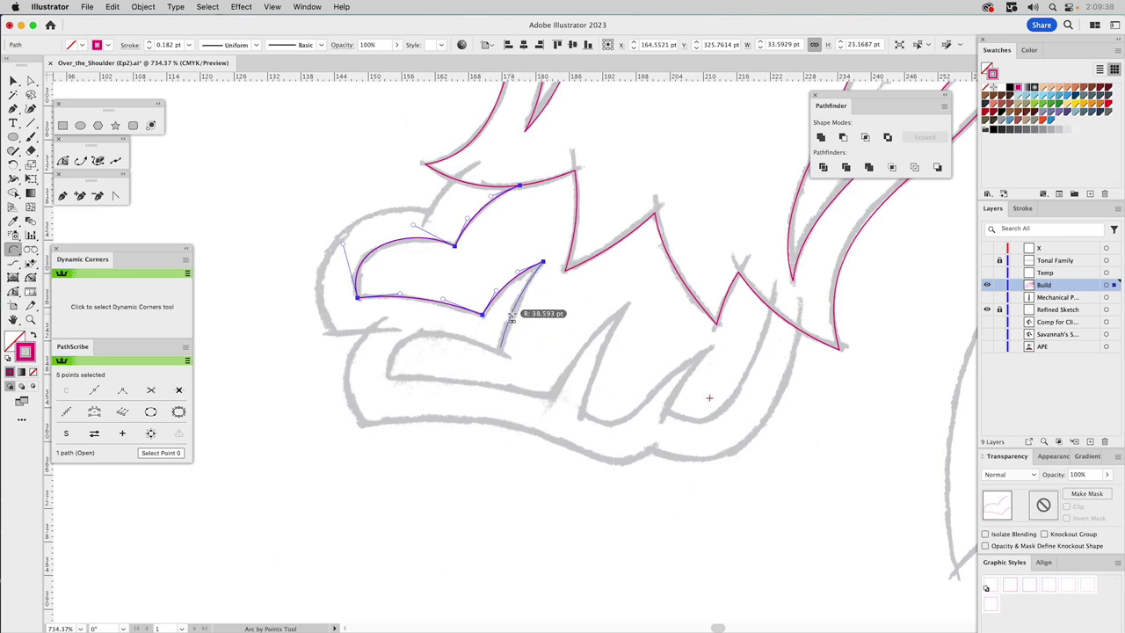
{"action": "left_click", "coordinate": [500, 346]}
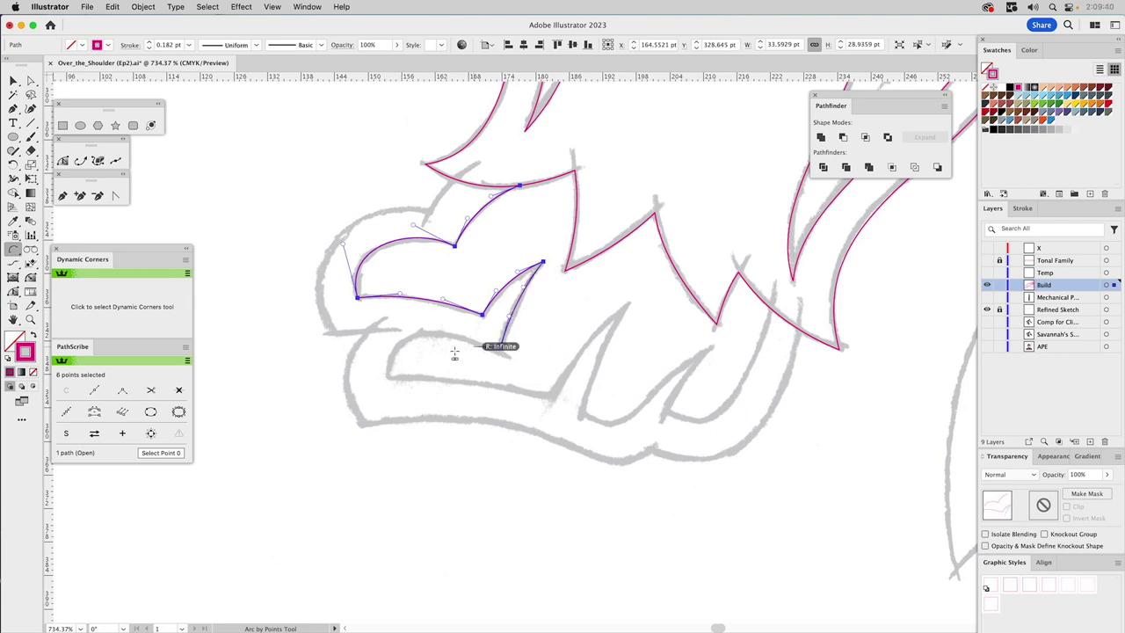
{"action": "left_click", "coordinate": [388, 378]}
{"action": "key", "text": "a"}
{"action": "left_click", "coordinate": [436, 339]}
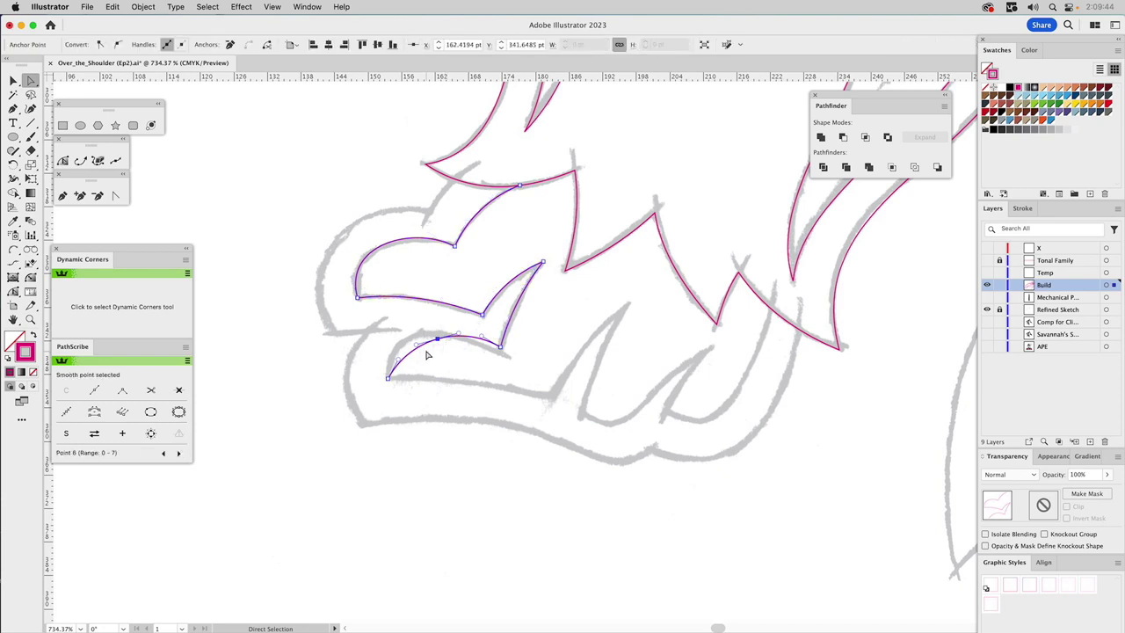
{"action": "left_click", "coordinate": [180, 392]}
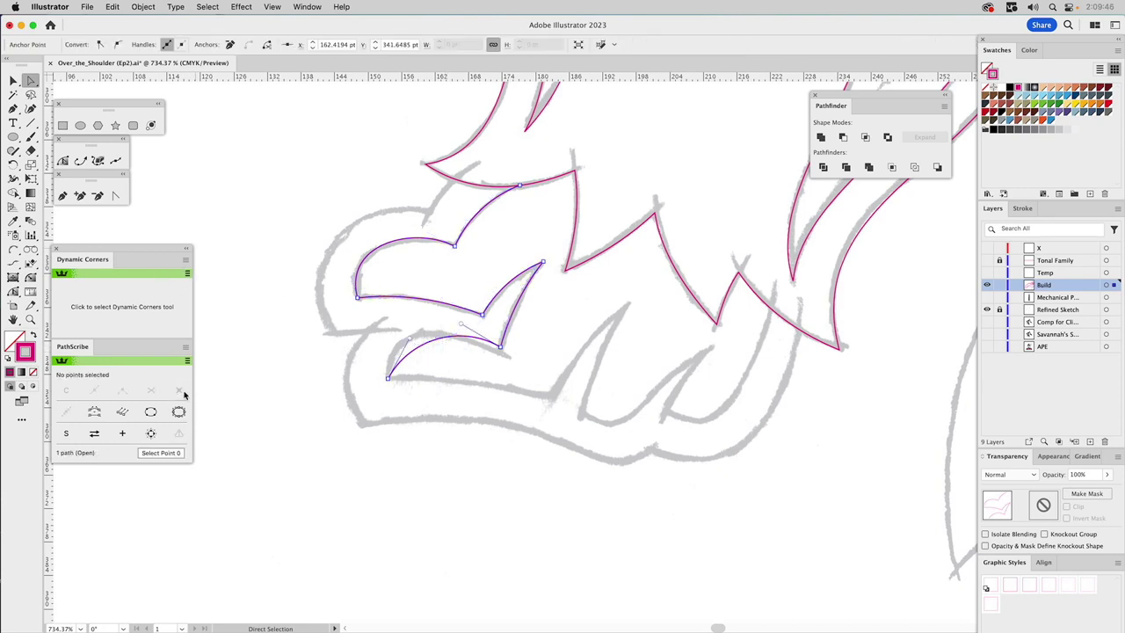
{"action": "left_click_drag", "start_coordinate": [409, 338], "coordinate": [381, 324]}
{"action": "left_click_drag", "start_coordinate": [463, 327], "coordinate": [457, 328]}
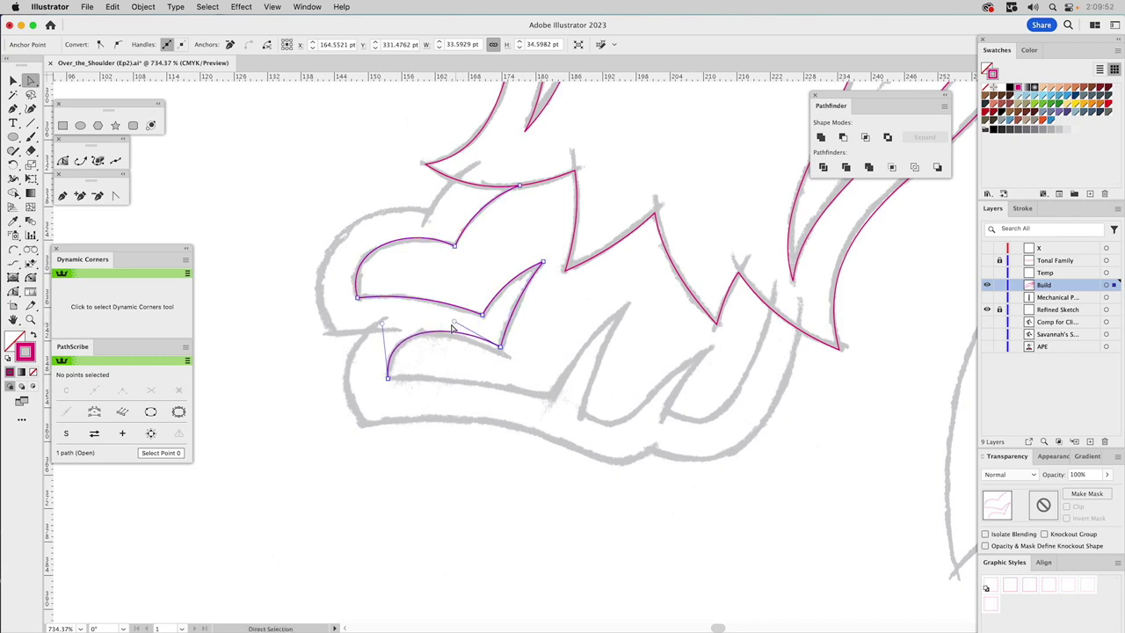
Arc the outline along the tuft bottom, up to the next spike tip and back down
{"action": "left_click", "coordinate": [14, 251]}
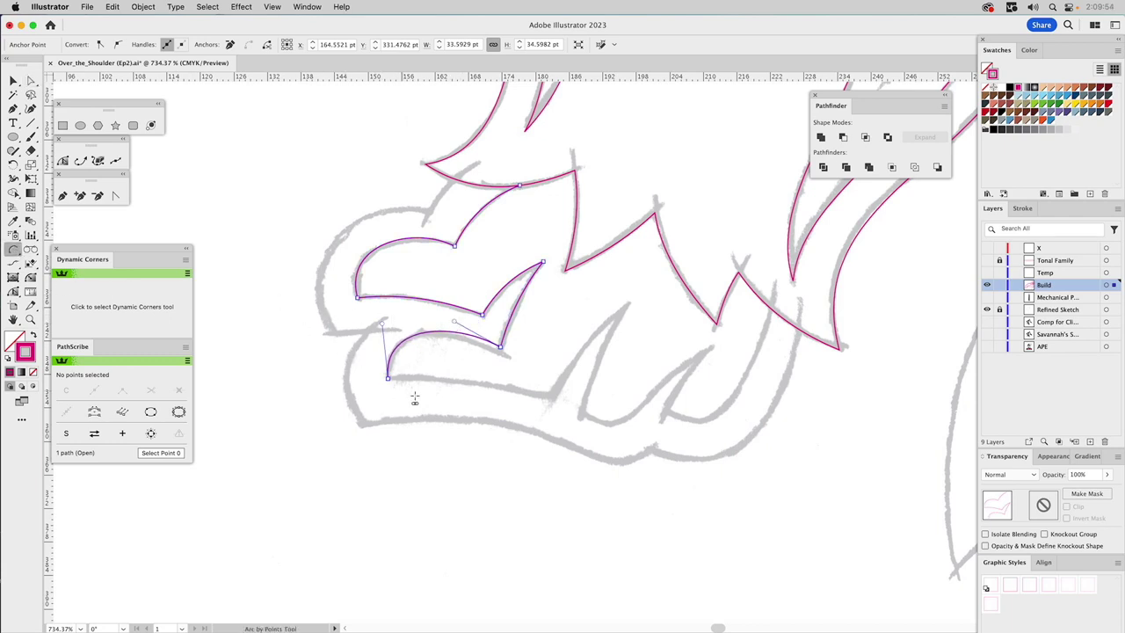
{"action": "left_click", "coordinate": [387, 380]}
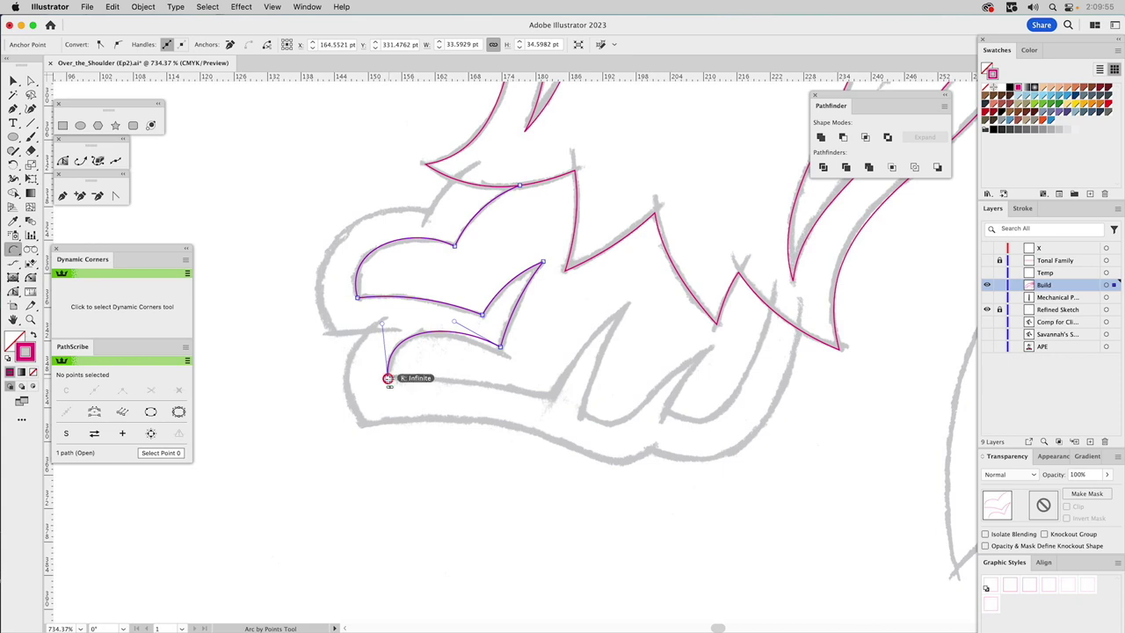
{"action": "left_click", "coordinate": [554, 399]}
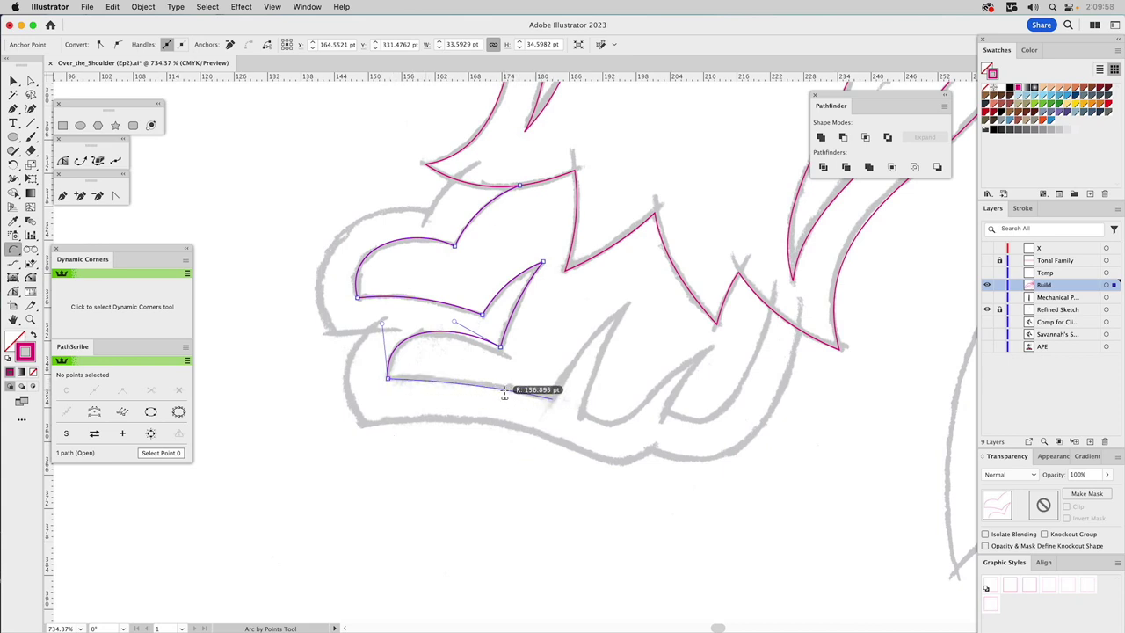
{"action": "left_click", "coordinate": [503, 391]}
{"action": "left_click", "coordinate": [552, 400]}
{"action": "left_click", "coordinate": [627, 305]}
{"action": "left_click", "coordinate": [630, 302]}
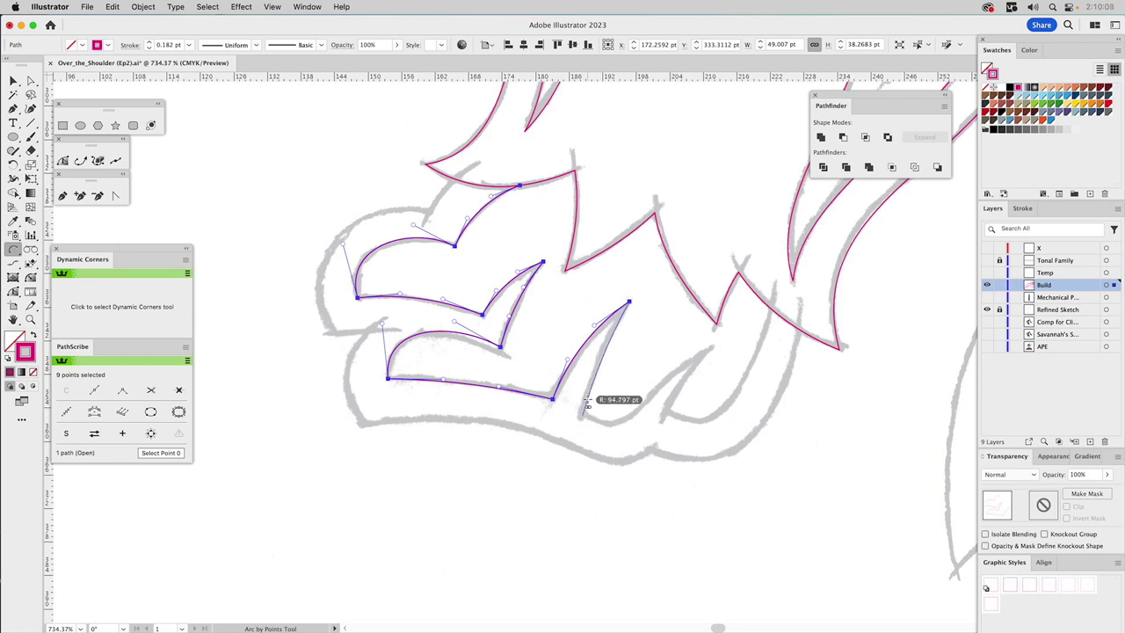
{"action": "left_click", "coordinate": [587, 393]}
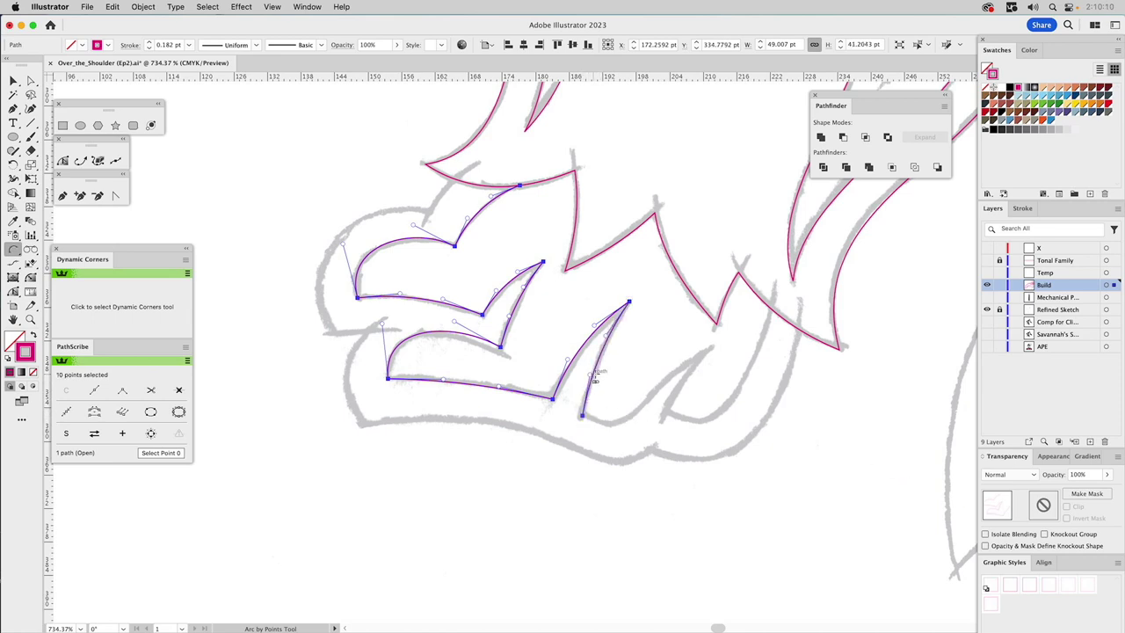
Add a smooth point at the tuft bottom and an anchor at the next spike tip
{"action": "left_click", "coordinate": [64, 197]}
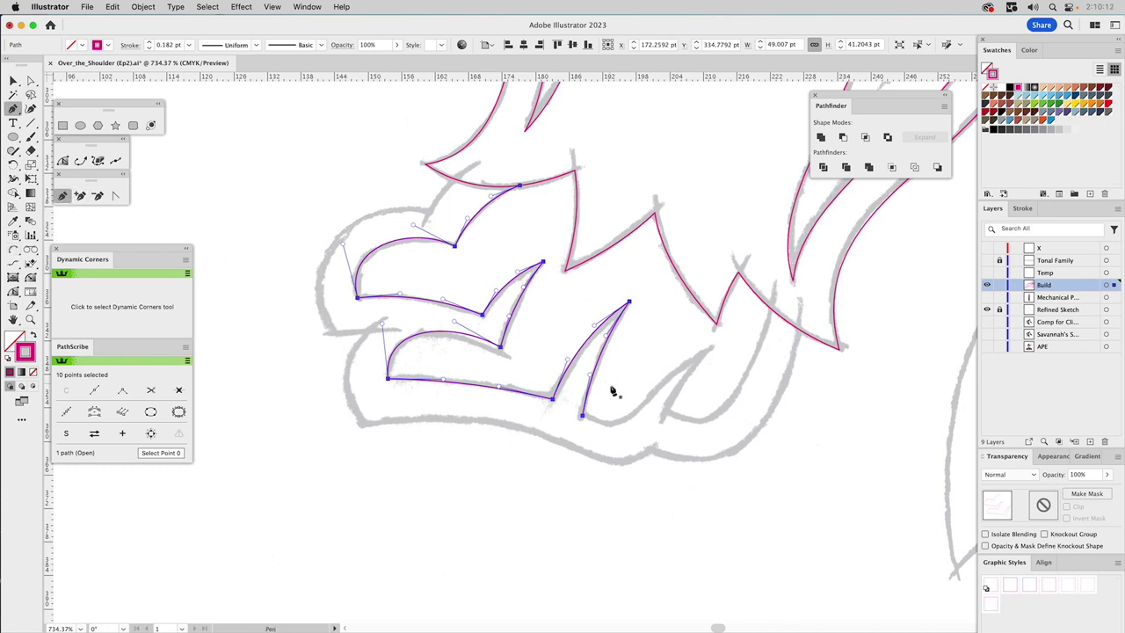
{"action": "left_click", "coordinate": [583, 418]}
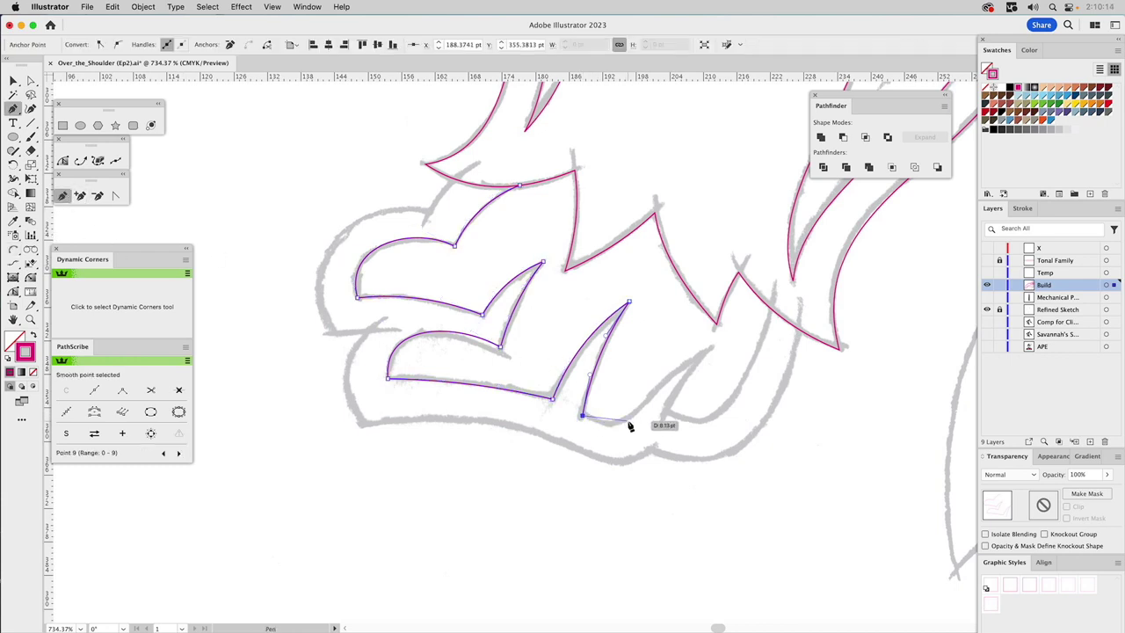
{"action": "left_click_drag", "start_coordinate": [636, 411], "coordinate": [657, 395]}
{"action": "left_click", "coordinate": [714, 345]}
{"action": "key", "text": "a"}
{"action": "left_click_drag", "start_coordinate": [653, 391], "coordinate": [659, 370]}
Curve the outline down into the next tuft and back up toward the upper fur edge
{"action": "left_click", "coordinate": [13, 250]}
{"action": "left_click", "coordinate": [712, 346]}
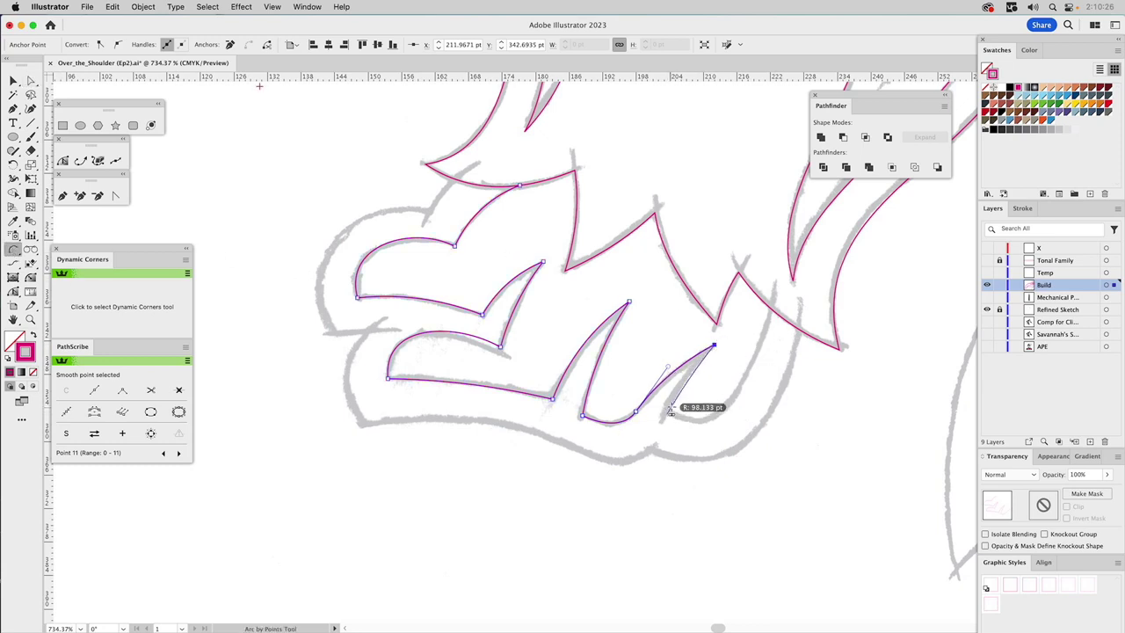
{"action": "left_click", "coordinate": [668, 411]}
{"action": "key", "text": "Return"}
{"action": "left_click", "coordinate": [62, 195]}
{"action": "left_click_drag", "start_coordinate": [668, 414], "coordinate": [750, 386]}
{"action": "left_click", "coordinate": [773, 304]}
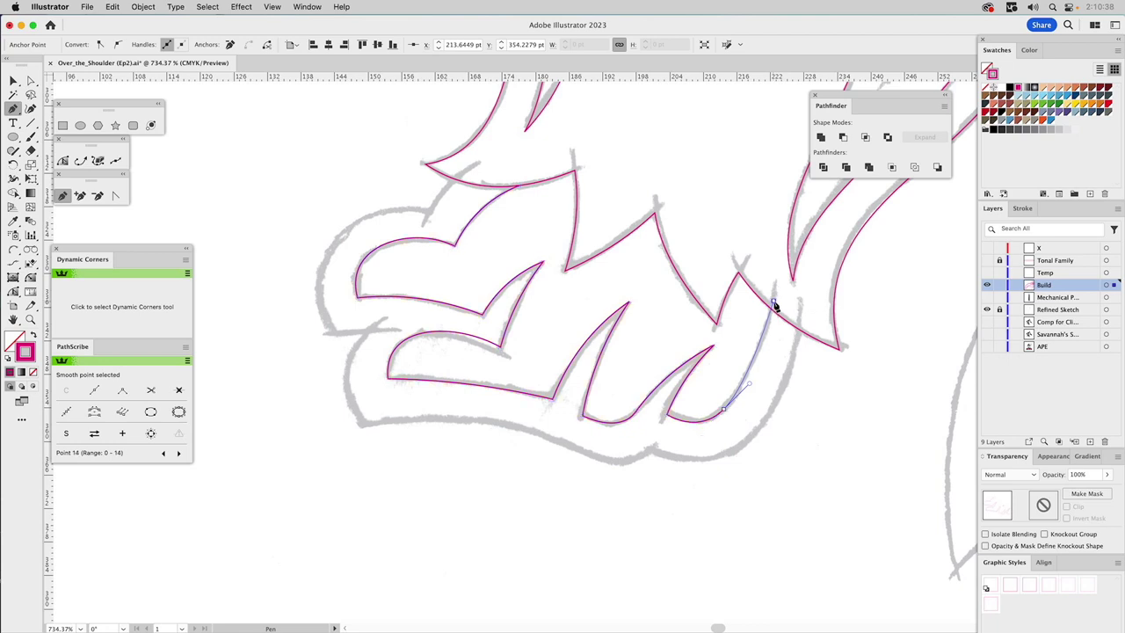
{"action": "key", "text": "a"}
{"action": "left_click_drag", "start_coordinate": [750, 387], "coordinate": [763, 374]}
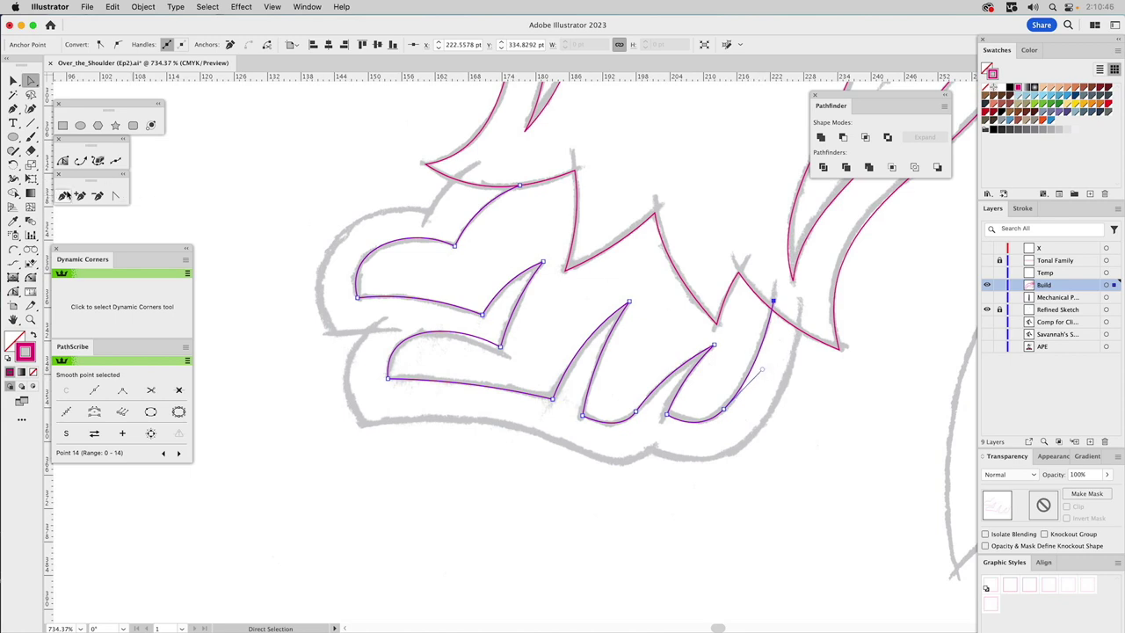
Add a curved point on the upper tuft outline and begin an arc from it
{"action": "left_click", "coordinate": [62, 195]}
{"action": "left_click_drag", "start_coordinate": [521, 185], "coordinate": [481, 166]}
{"action": "left_click", "coordinate": [13, 248]}
{"action": "left_click_drag", "start_coordinate": [478, 162], "coordinate": [430, 211]}
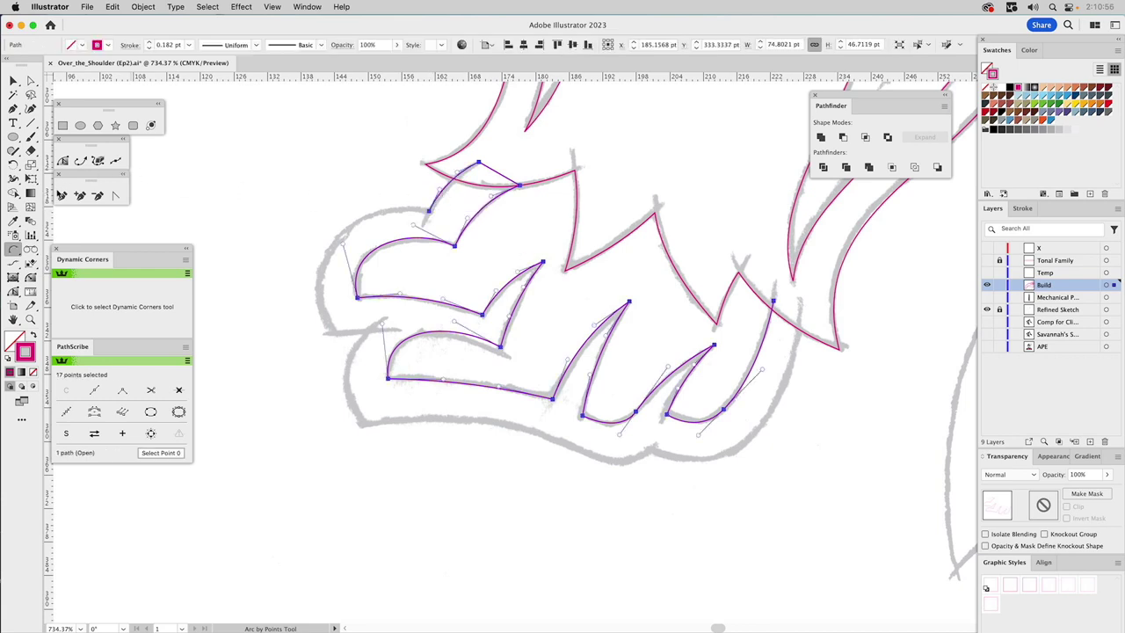
Extend the path to a corner at the arm's left edge and bow the diagonal segment outward
{"action": "left_click", "coordinate": [61, 196]}
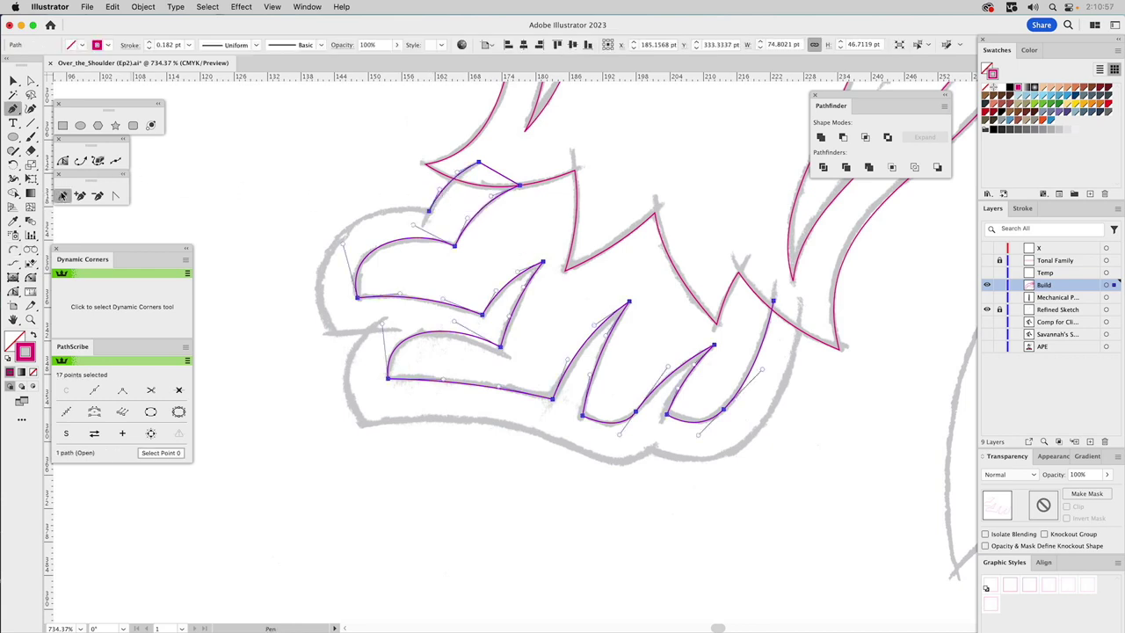
{"action": "left_click", "coordinate": [428, 212]}
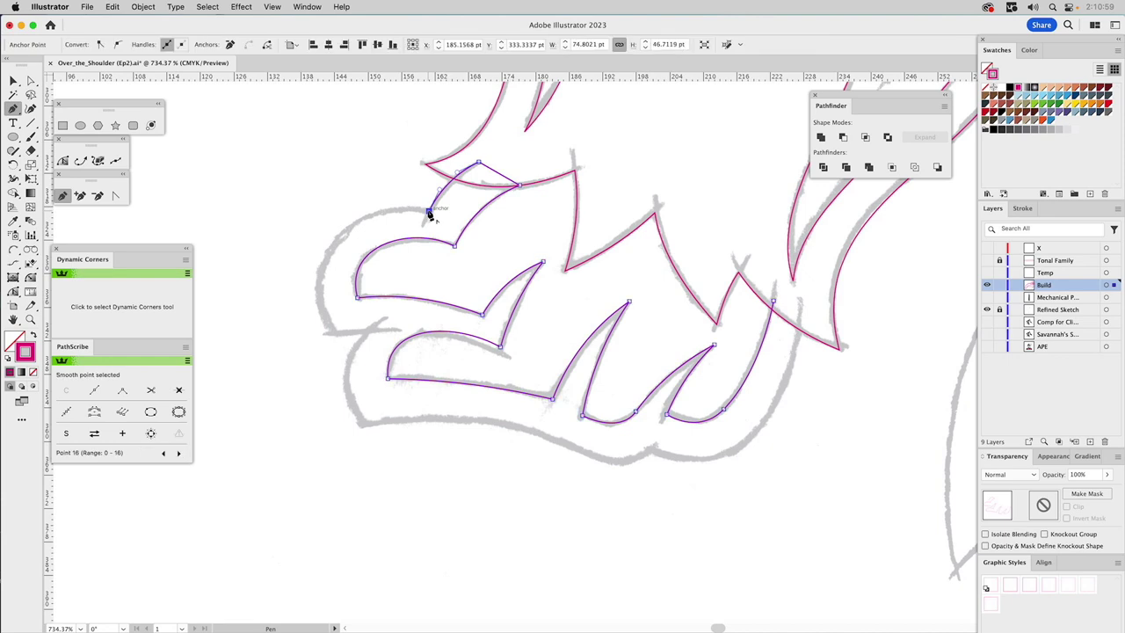
{"action": "left_click", "coordinate": [333, 334]}
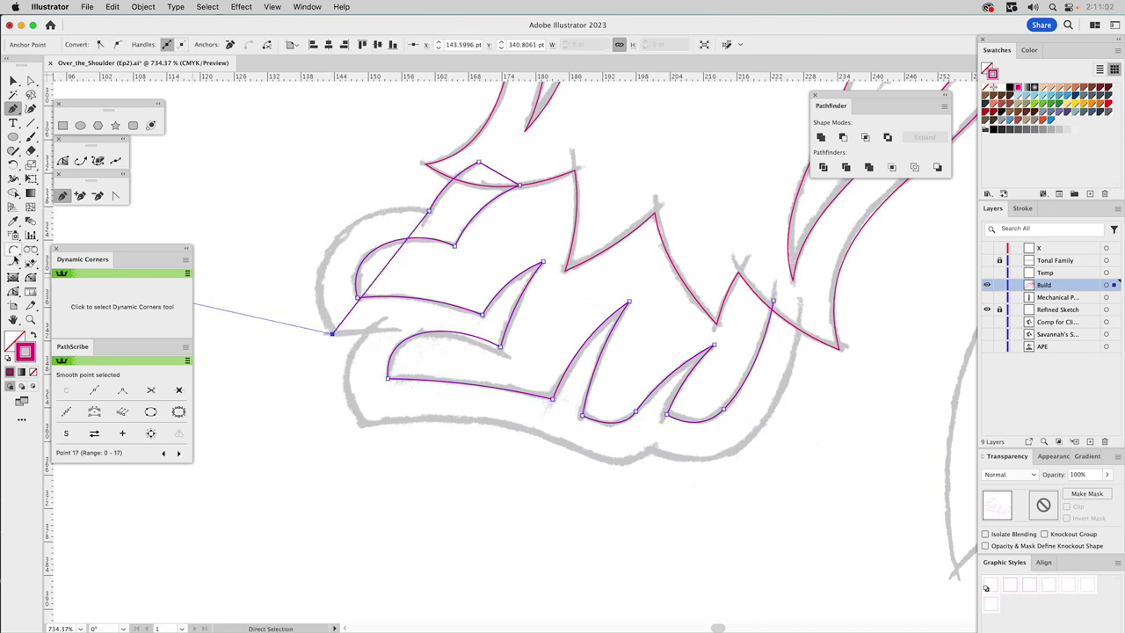
{"action": "left_click", "coordinate": [13, 250]}
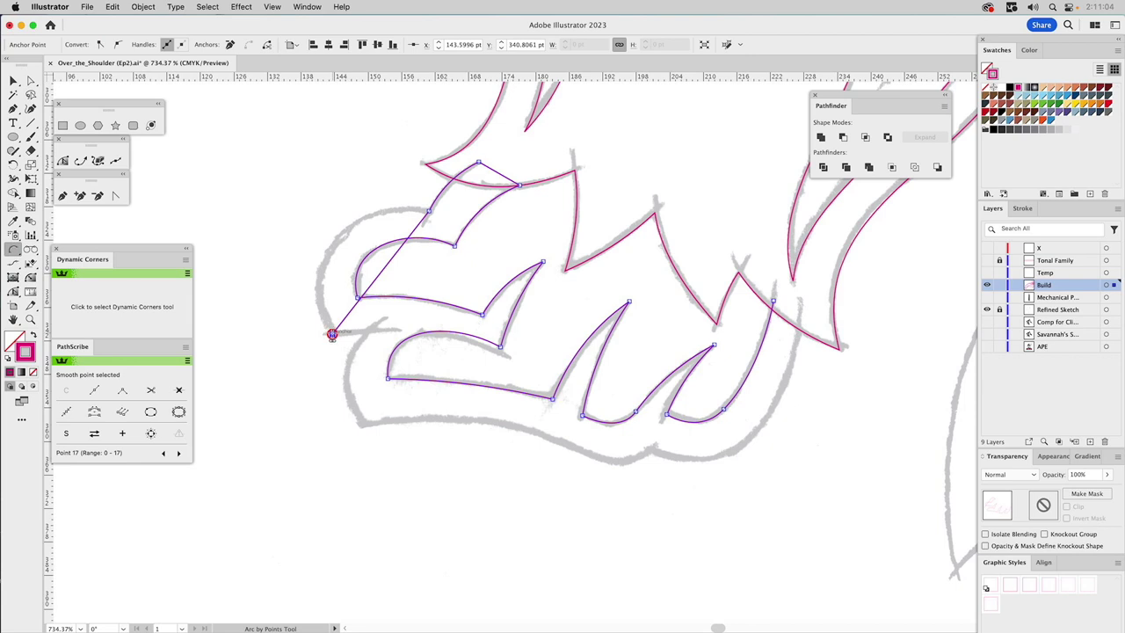
{"action": "left_click", "coordinate": [332, 334]}
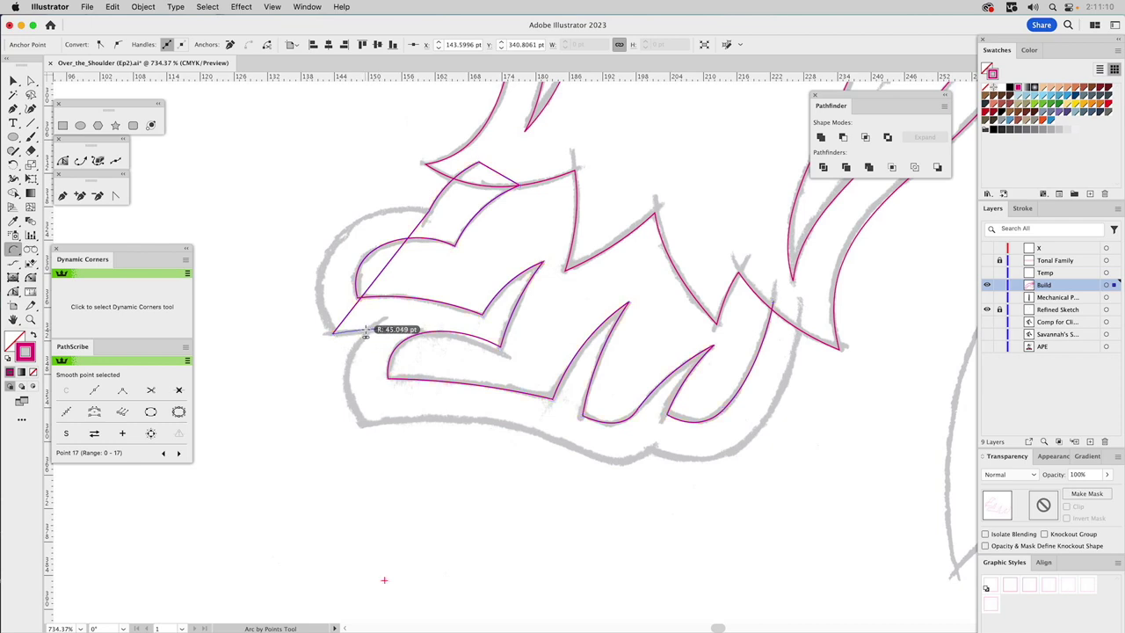
{"action": "left_click", "coordinate": [364, 332]}
{"action": "left_click", "coordinate": [14, 291]}
{"action": "left_click_drag", "start_coordinate": [353, 308], "coordinate": [328, 270]}
{"action": "left_click_drag", "start_coordinate": [373, 200], "coordinate": [359, 194]}
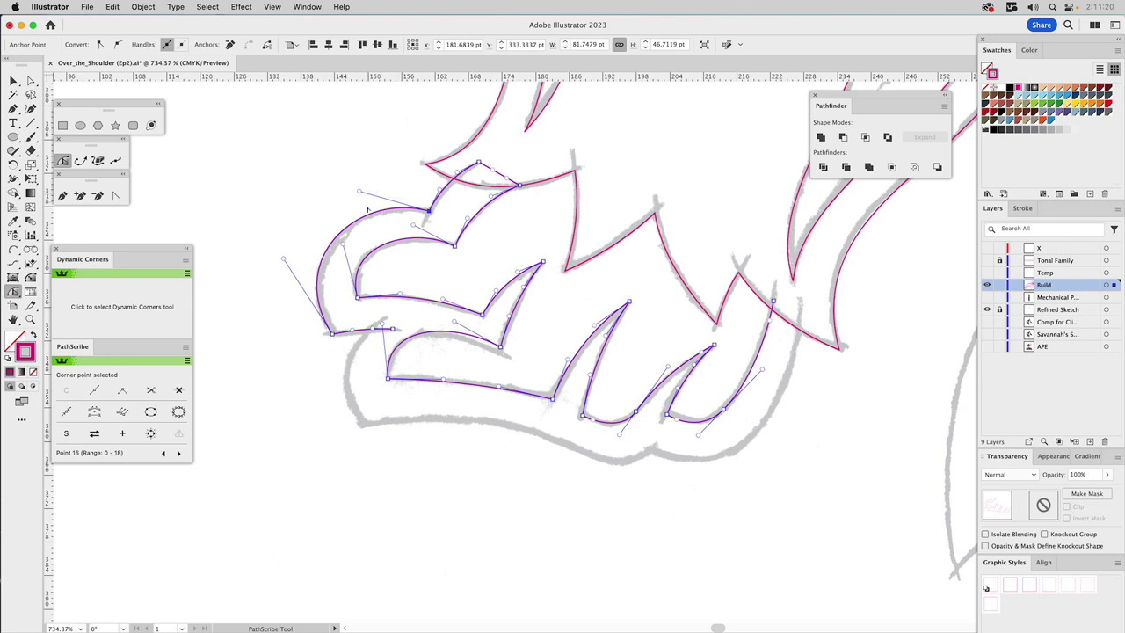
Trace the arm's lower edge, its bottom bumps and up the arm's right side
{"action": "left_click", "coordinate": [69, 195]}
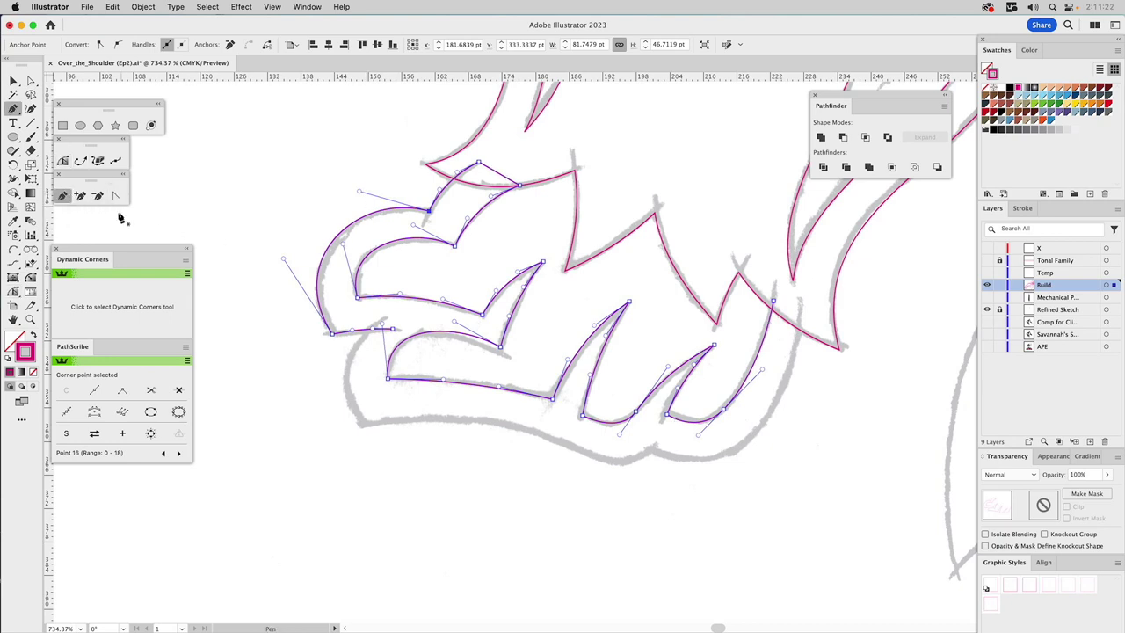
{"action": "left_click_drag", "start_coordinate": [393, 328], "coordinate": [385, 322]}
{"action": "left_click", "coordinate": [385, 320]}
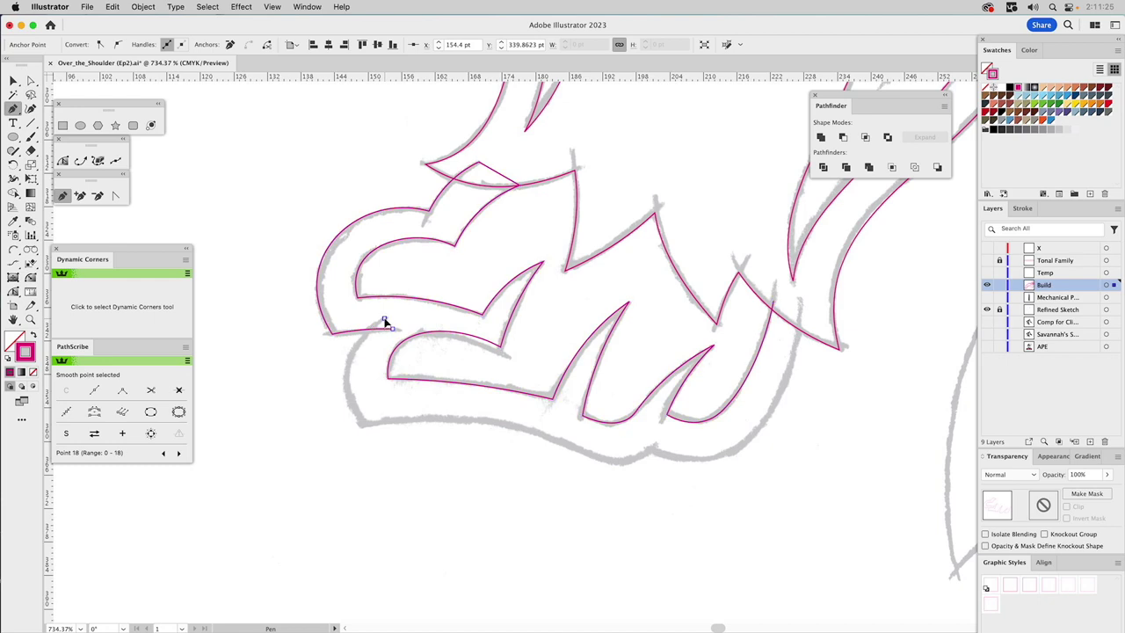
{"action": "left_click", "coordinate": [362, 426]}
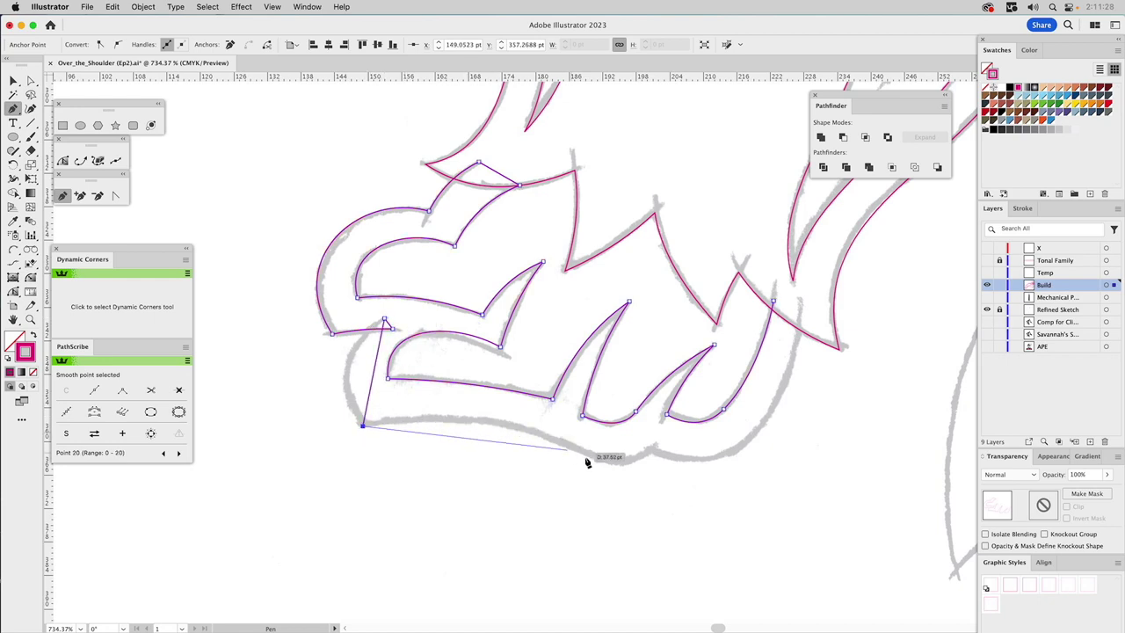
{"action": "left_click_drag", "start_coordinate": [594, 457], "coordinate": [615, 468]}
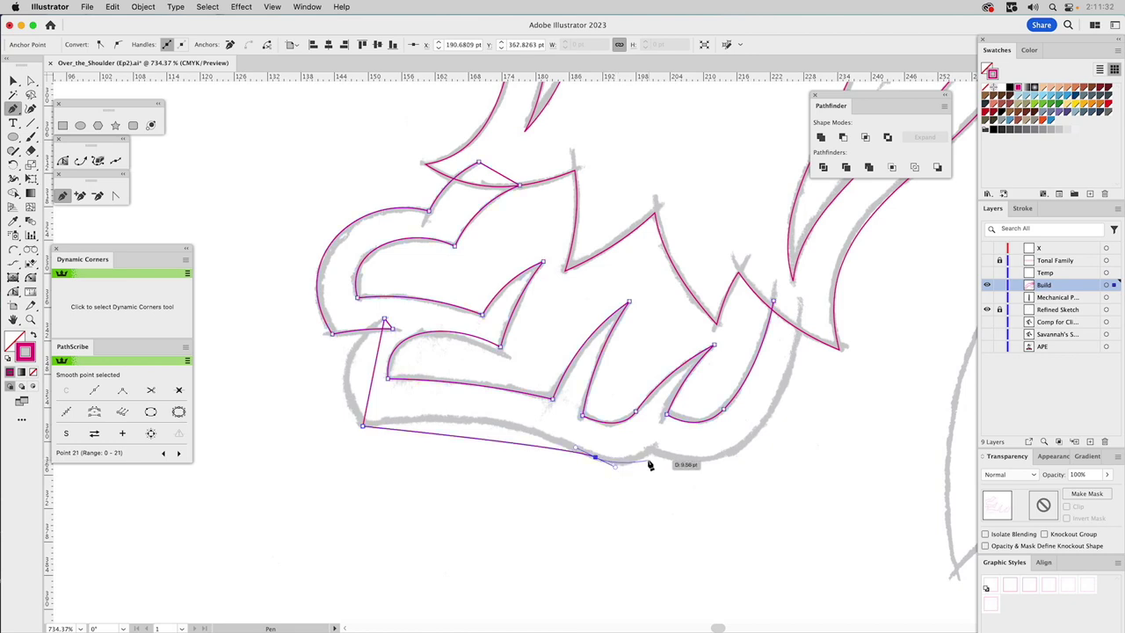
{"action": "left_click", "coordinate": [649, 452]}
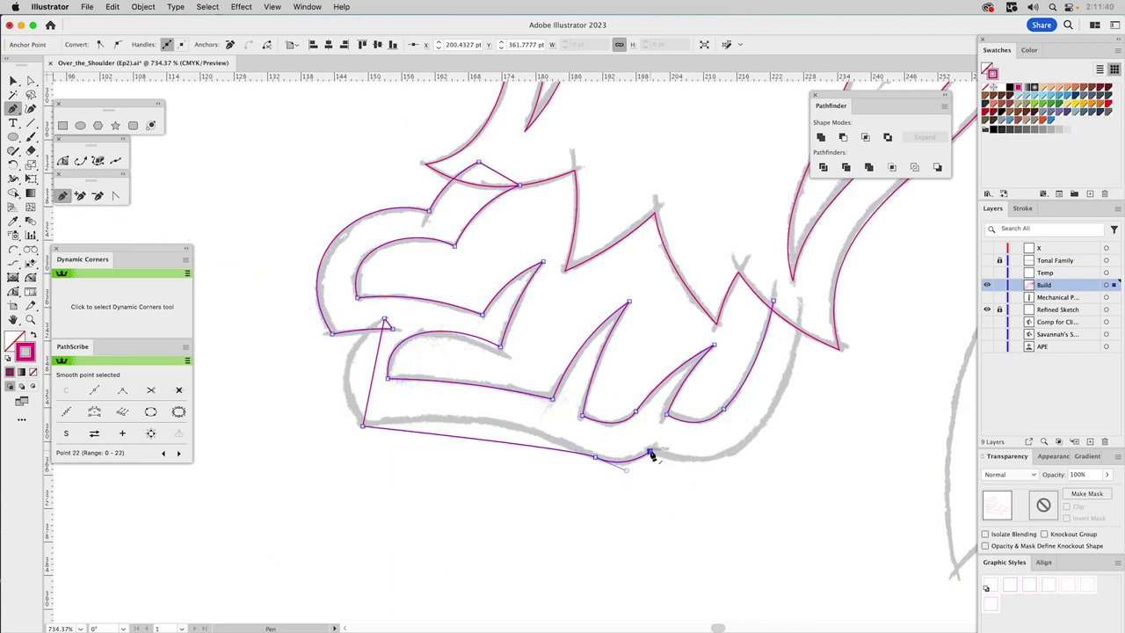
{"action": "left_click_drag", "start_coordinate": [652, 453], "coordinate": [807, 367]}
{"action": "left_click_drag", "start_coordinate": [800, 304], "coordinate": [800, 307]}
Refine the curves along the arm's right edge and join the two top endpoints to close the outline
{"action": "key", "text": "a"}
{"action": "left_click_drag", "start_coordinate": [782, 405], "coordinate": [805, 384]}
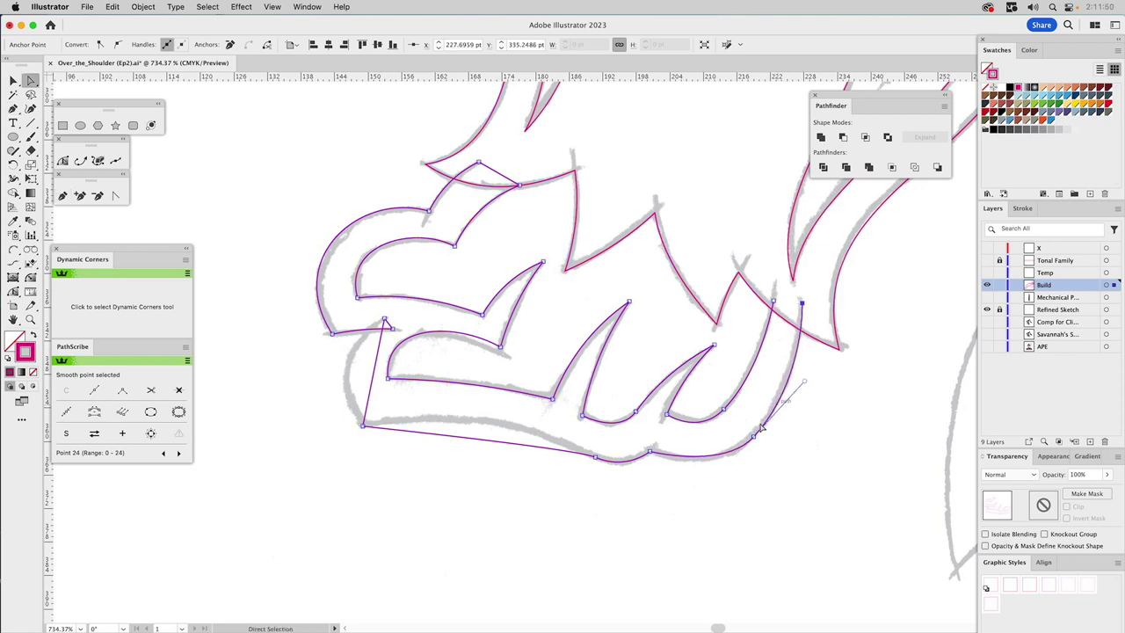
{"action": "left_click", "coordinate": [754, 437]}
{"action": "left_click_drag", "start_coordinate": [724, 473], "coordinate": [717, 482]}
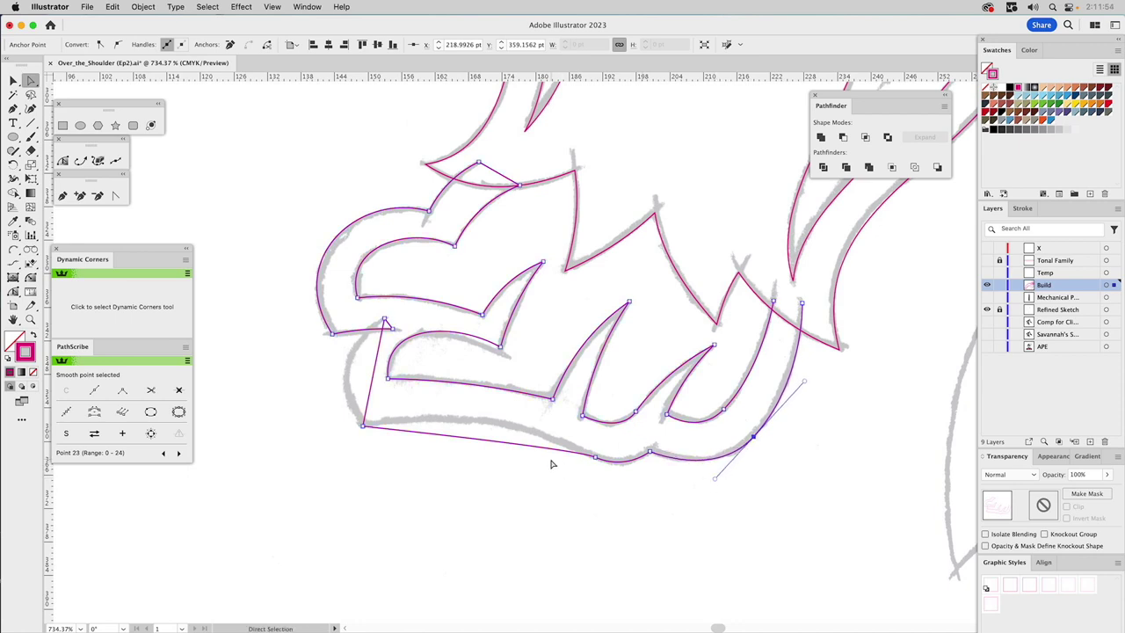
{"action": "left_click", "coordinate": [64, 197]}
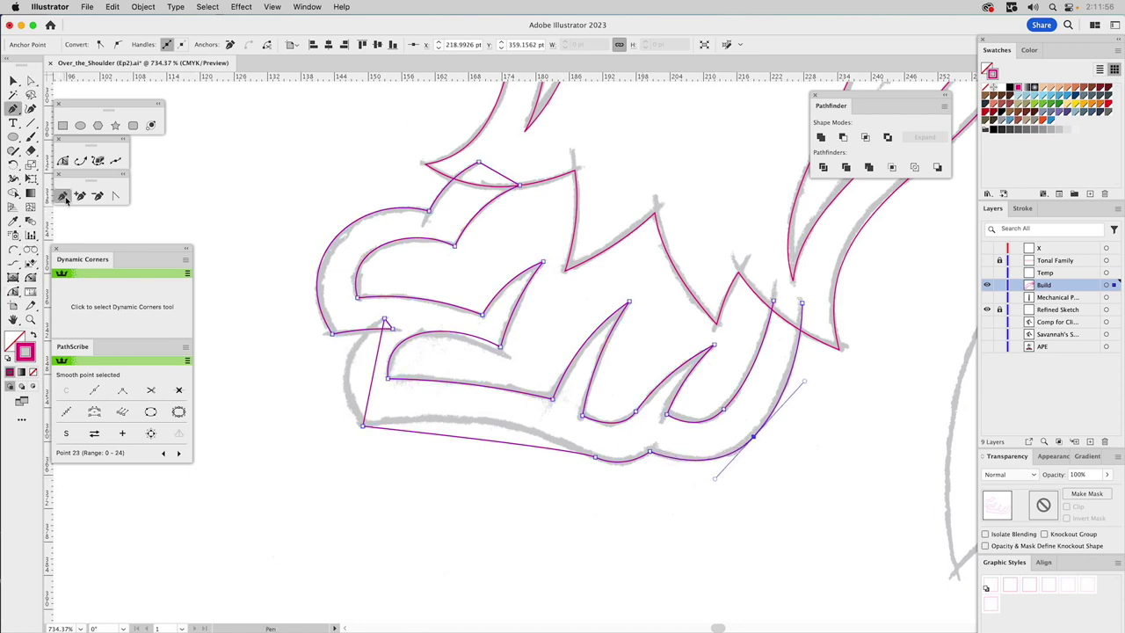
{"action": "left_click", "coordinate": [774, 302]}
{"action": "left_click", "coordinate": [801, 303]}
Bow the left edge, bottom-left corner and bottom edge into curves along the grey stroke
{"action": "left_click", "coordinate": [13, 291]}
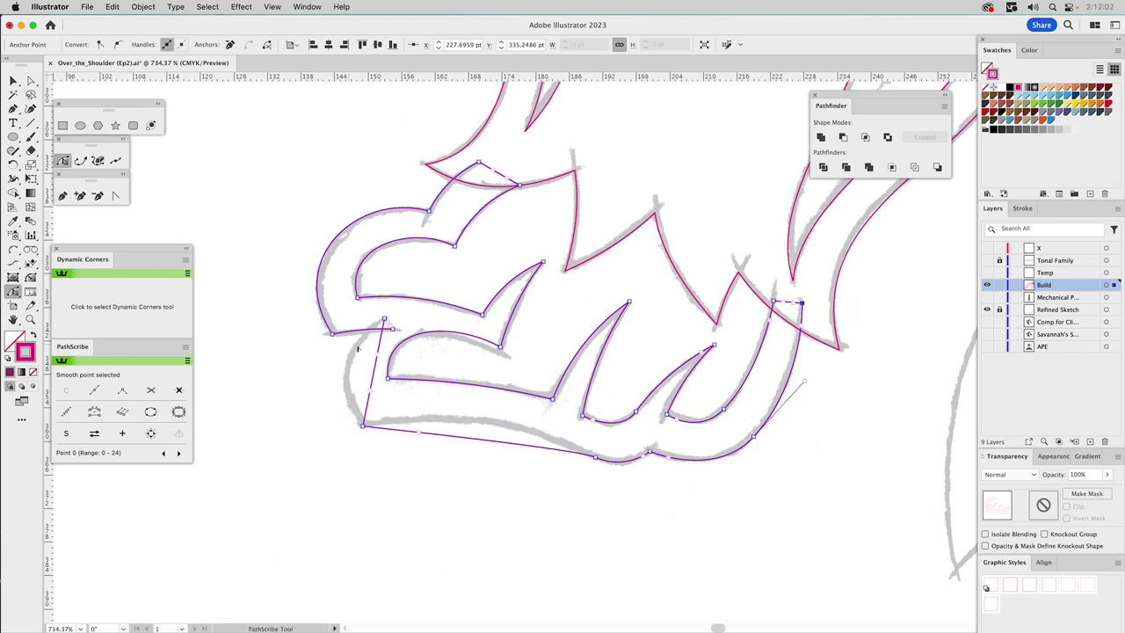
{"action": "left_click_drag", "start_coordinate": [379, 346], "coordinate": [359, 360]}
{"action": "left_click_drag", "start_coordinate": [344, 406], "coordinate": [330, 382]}
{"action": "left_click_drag", "start_coordinate": [419, 434], "coordinate": [466, 403]}
{"action": "left_click", "coordinate": [574, 449]}
{"action": "left_click_drag", "start_coordinate": [465, 403], "coordinate": [480, 405]}
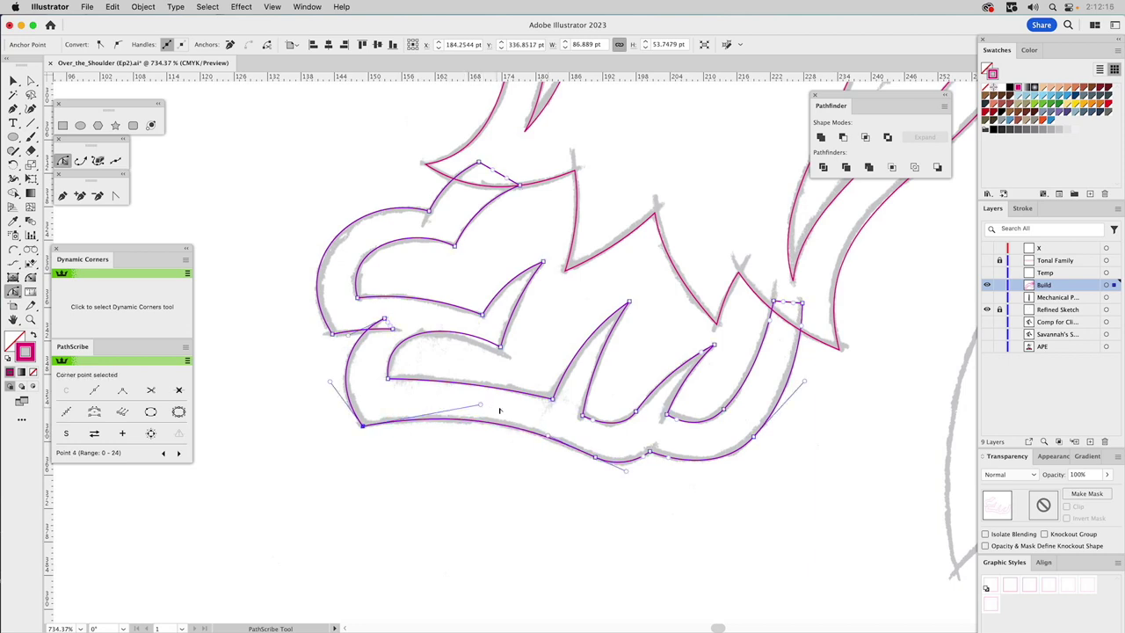
Deselect the finished outline, then select the whole fur path with the Selection tool
{"action": "left_click", "coordinate": [644, 525], "text": "super"}
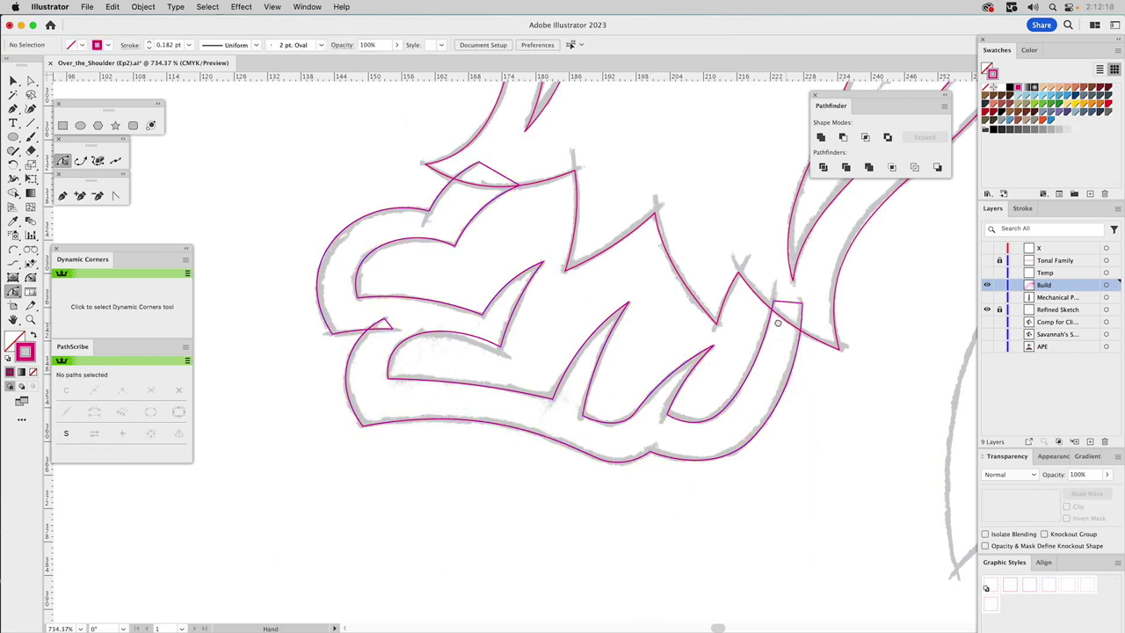
{"action": "scroll", "coordinate": [753, 354], "scroll_direction": "right", "scroll_amount": 4}
{"action": "key", "text": "v"}
{"action": "left_click", "coordinate": [294, 294]}
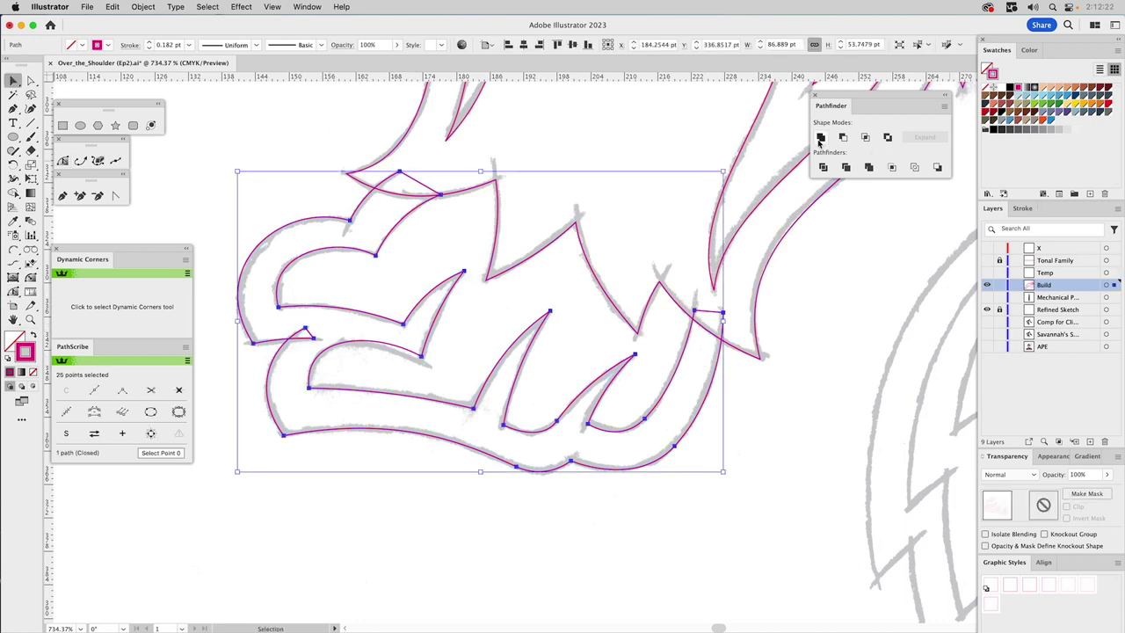
Fit the artboard and marquee-select the upper-body paths to apply the 0.5 pt magenta style
{"action": "left_click", "coordinate": [305, 336]}
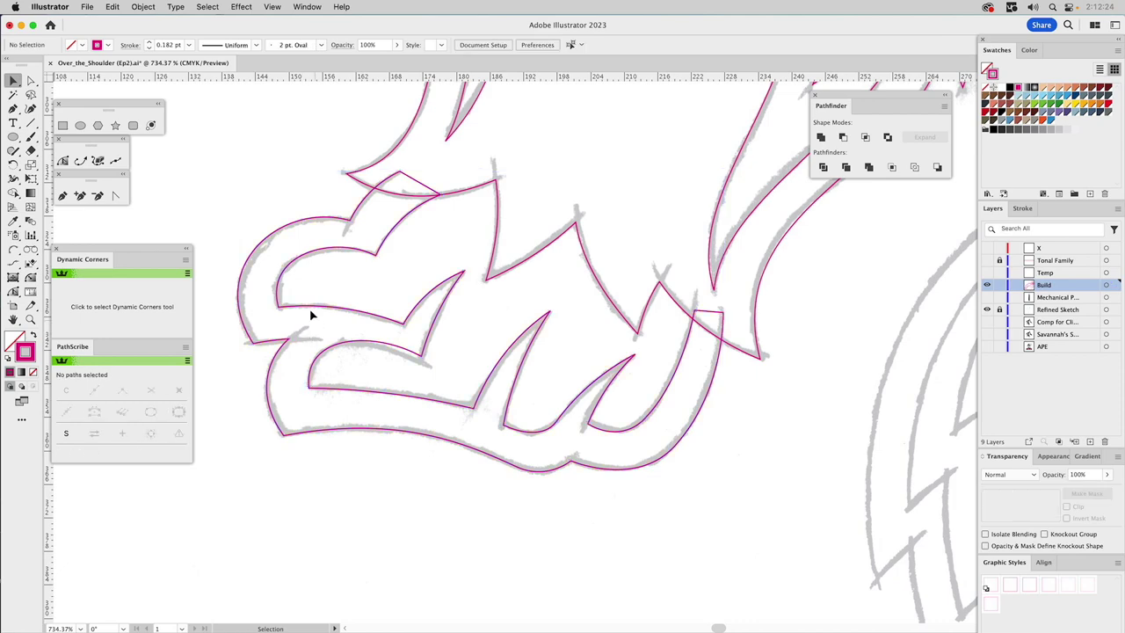
{"action": "scroll", "coordinate": [807, 326], "scroll_direction": "right", "scroll_amount": 10}
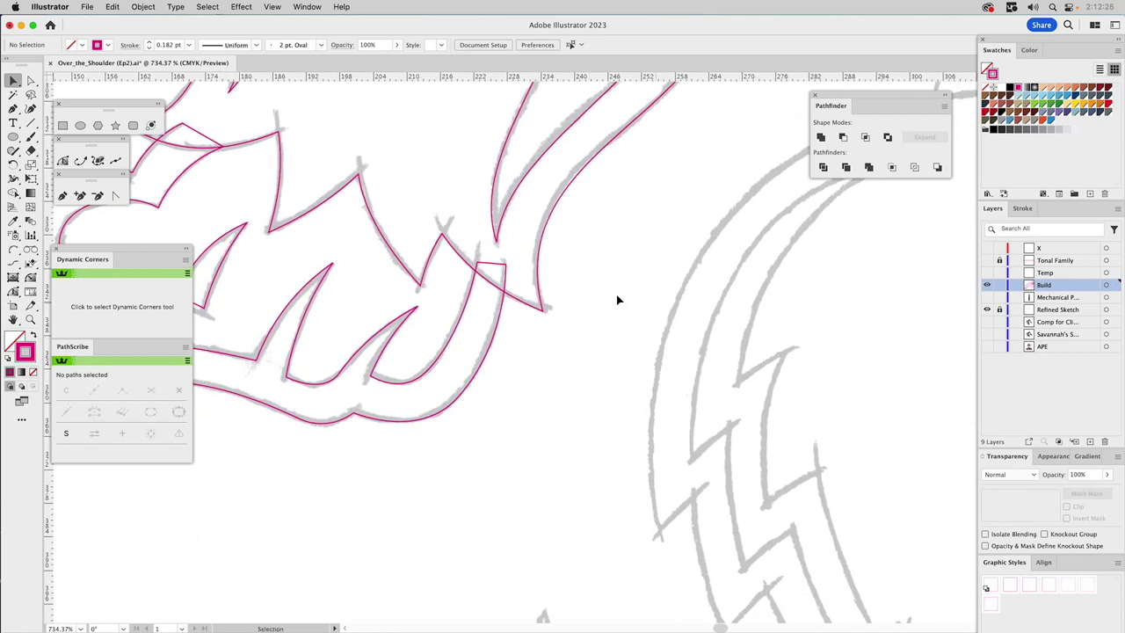
{"action": "key", "text": "super+0"}
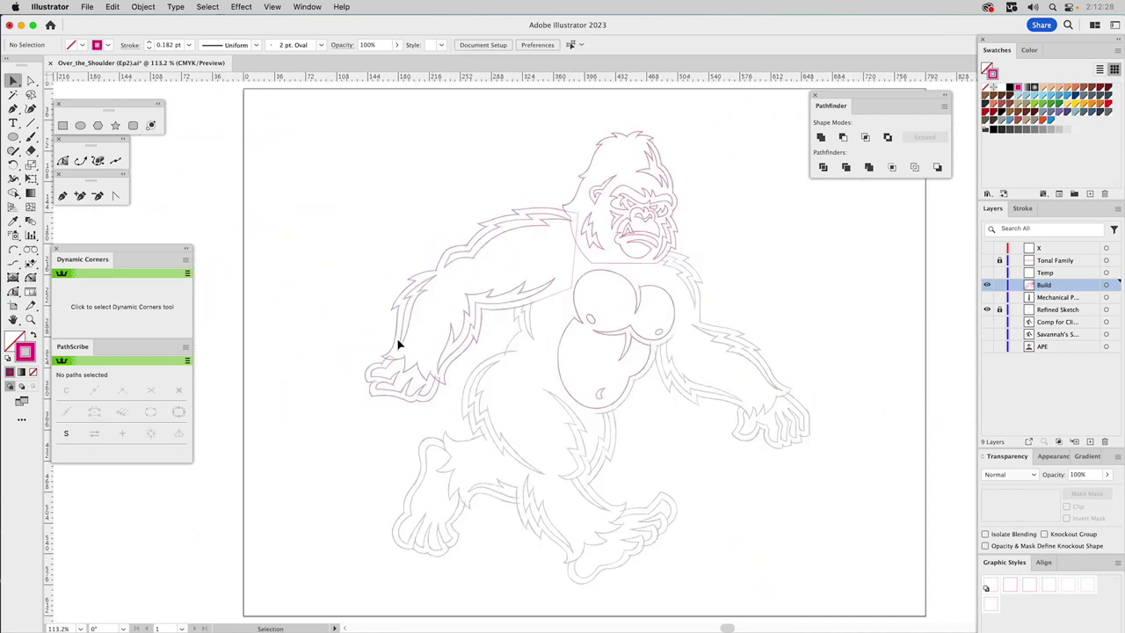
{"action": "left_click_drag", "start_coordinate": [357, 141], "coordinate": [712, 466]}
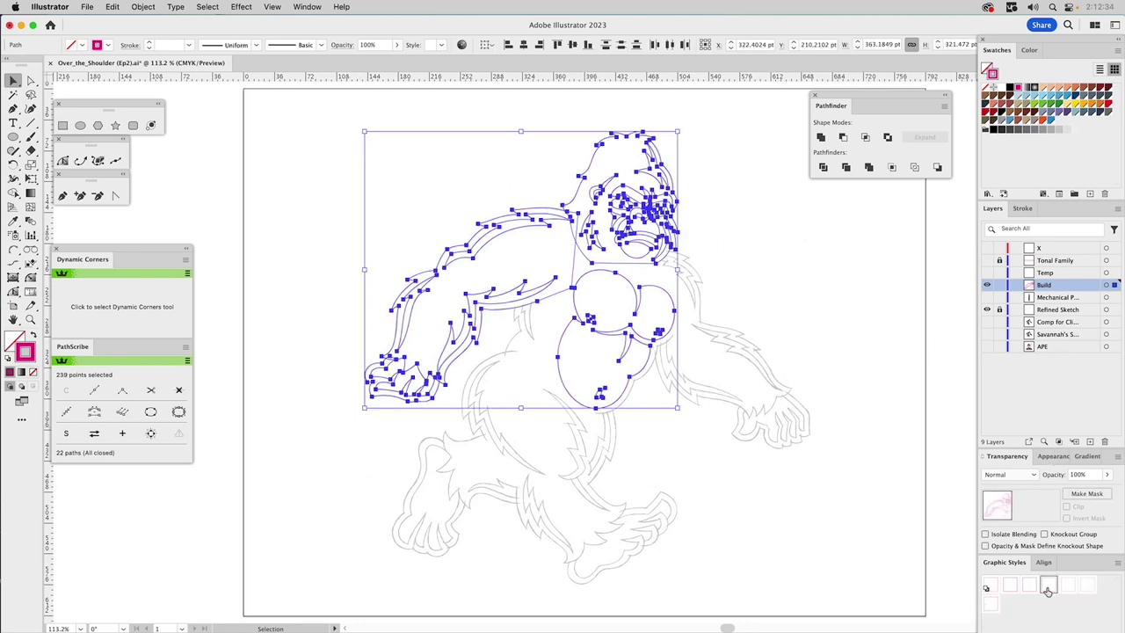
{"action": "left_click", "coordinate": [785, 336]}
Center the gorilla and zoom in on the chest and right arm
{"action": "left_click_drag", "start_coordinate": [826, 369], "coordinate": [743, 355]}
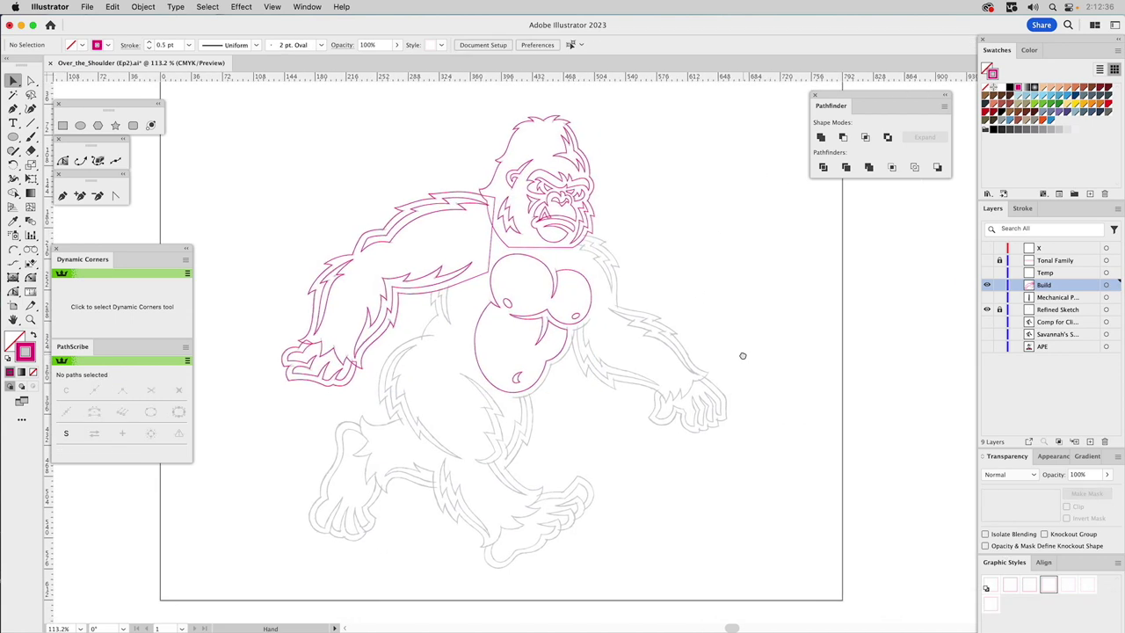
{"action": "left_click", "coordinate": [30, 319]}
{"action": "left_click_drag", "start_coordinate": [522, 213], "coordinate": [782, 463]}
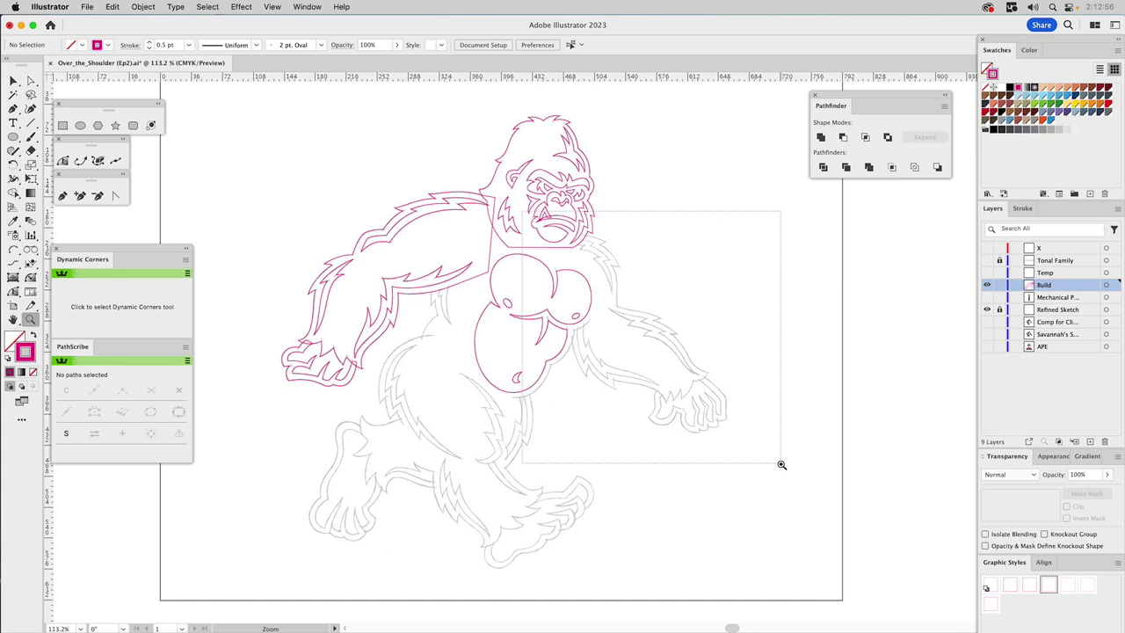
Zoom in on the right shoulder and start the arm outline with its first fur spikes
{"action": "left_click_drag", "start_coordinate": [782, 463], "coordinate": [782, 463]}
{"action": "left_click_drag", "start_coordinate": [402, 125], "coordinate": [447, 201]}
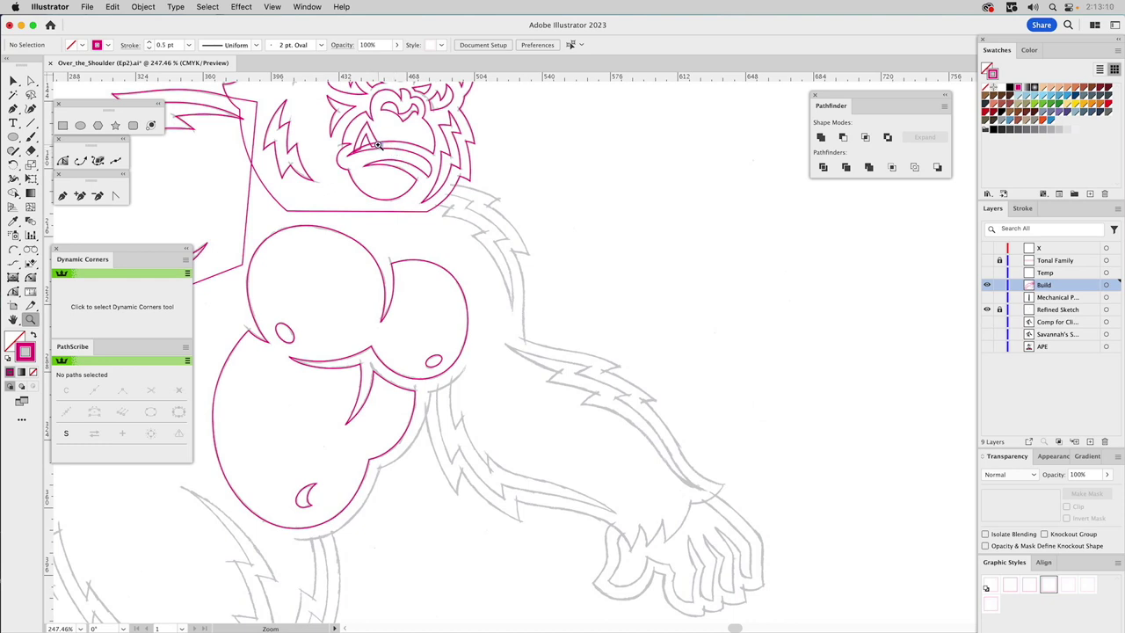
{"action": "left_click_drag", "start_coordinate": [373, 145], "coordinate": [613, 391]}
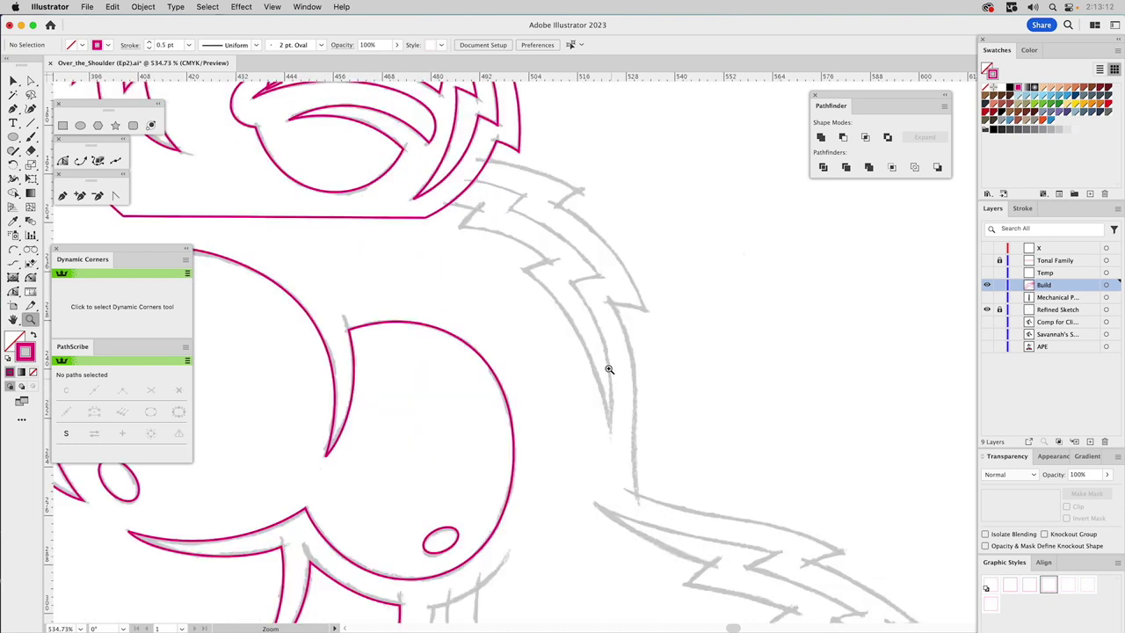
{"action": "left_click", "coordinate": [63, 196]}
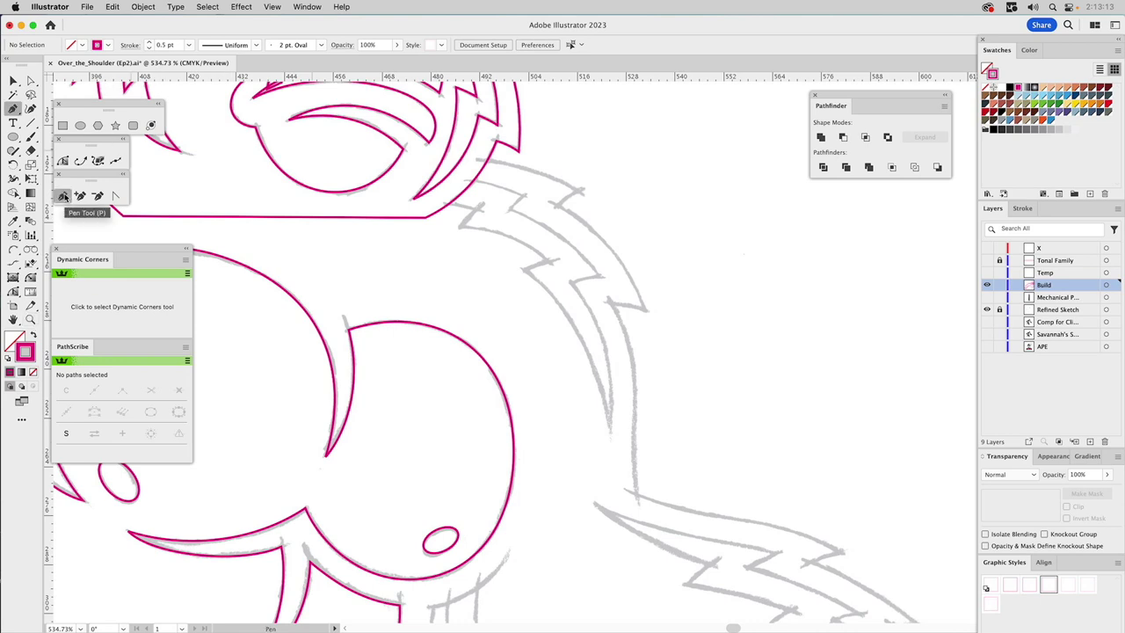
{"action": "left_click", "coordinate": [474, 159]}
{"action": "left_click", "coordinate": [579, 190]}
{"action": "left_click", "coordinate": [557, 205]}
{"action": "left_click", "coordinate": [646, 308]}
{"action": "left_click", "coordinate": [610, 303]}
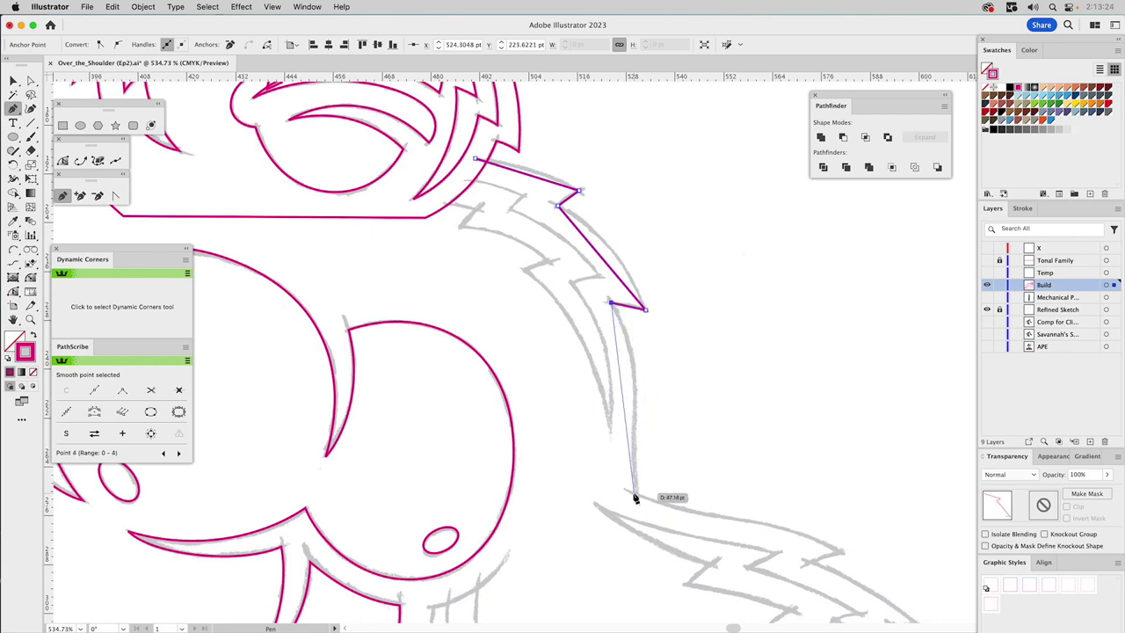
{"action": "left_click", "coordinate": [635, 495]}
Trace the outer arm edge and its next fur spike down to the notch above the wrist
{"action": "left_click_drag", "start_coordinate": [650, 501], "coordinate": [510, 304]}
{"action": "left_click_drag", "start_coordinate": [591, 275], "coordinate": [585, 230]}
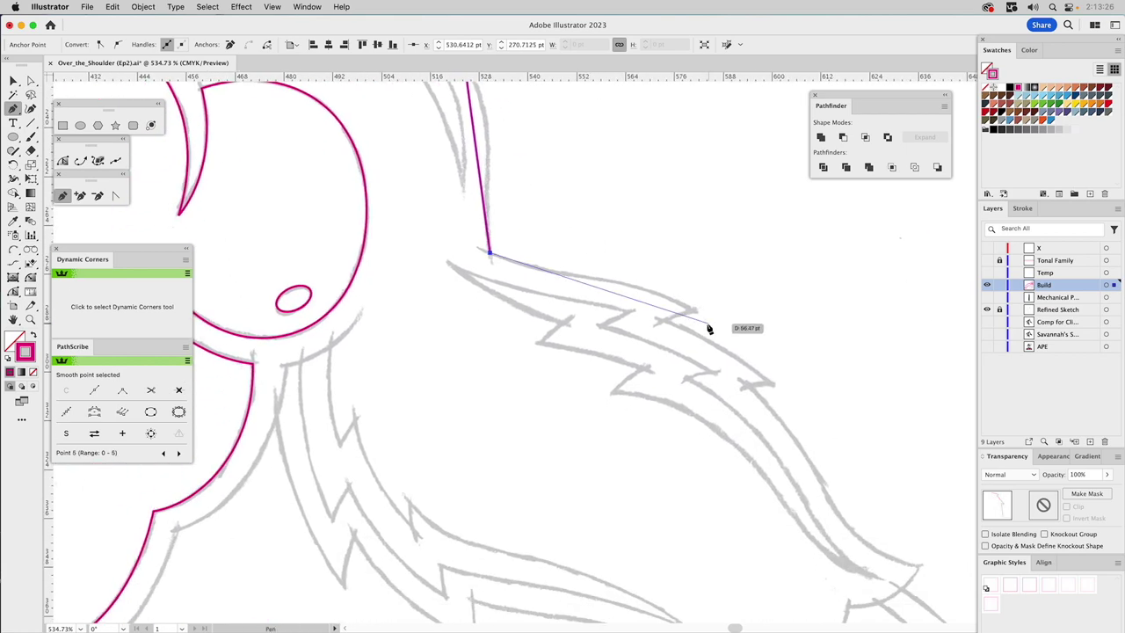
{"action": "left_click_drag", "start_coordinate": [699, 312], "coordinate": [665, 319]}
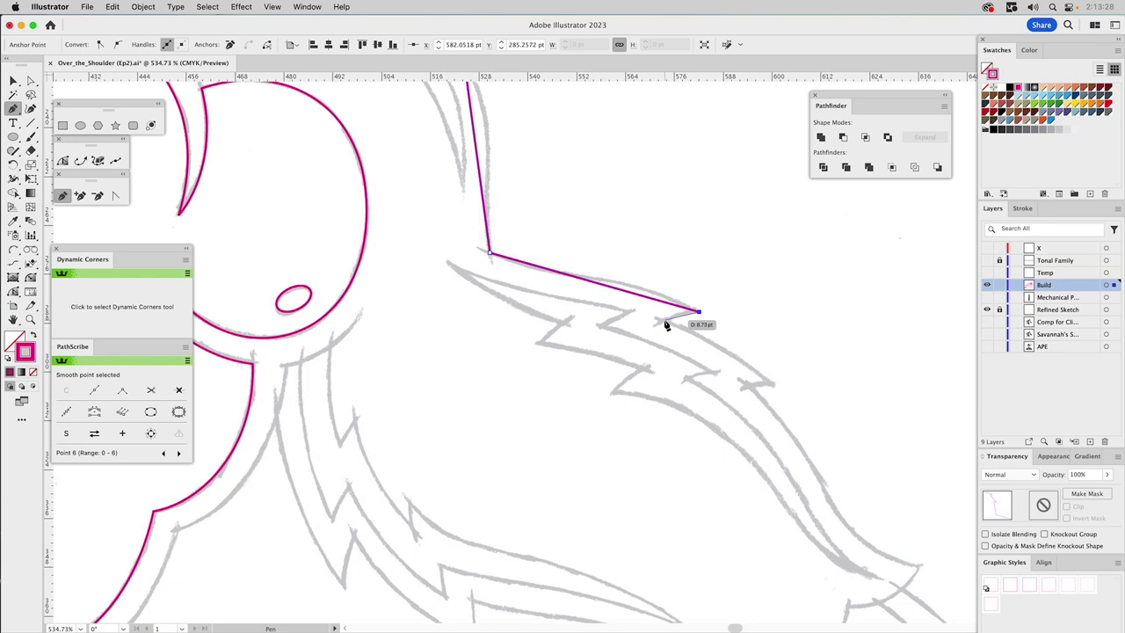
{"action": "left_click", "coordinate": [662, 320]}
{"action": "left_click", "coordinate": [774, 384]}
{"action": "left_click", "coordinate": [747, 386]}
{"action": "scroll", "coordinate": [772, 398], "scroll_direction": "down", "scroll_amount": 8}
{"action": "scroll", "coordinate": [782, 273], "scroll_direction": "right", "scroll_amount": 4}
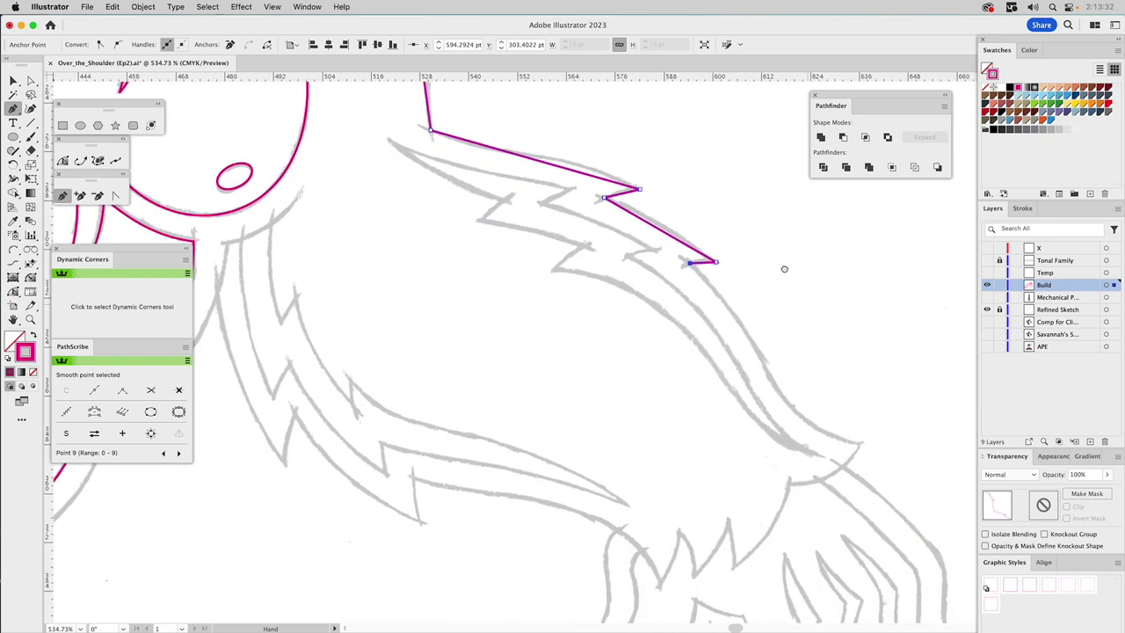
{"action": "left_click", "coordinate": [795, 349]}
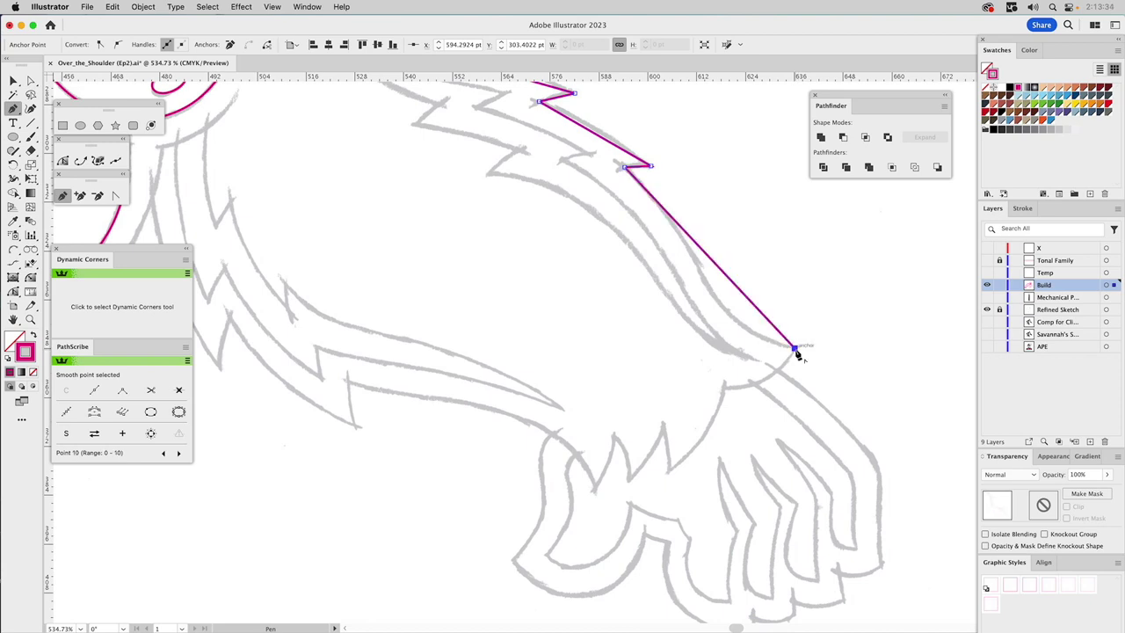
{"action": "left_click", "coordinate": [724, 389]}
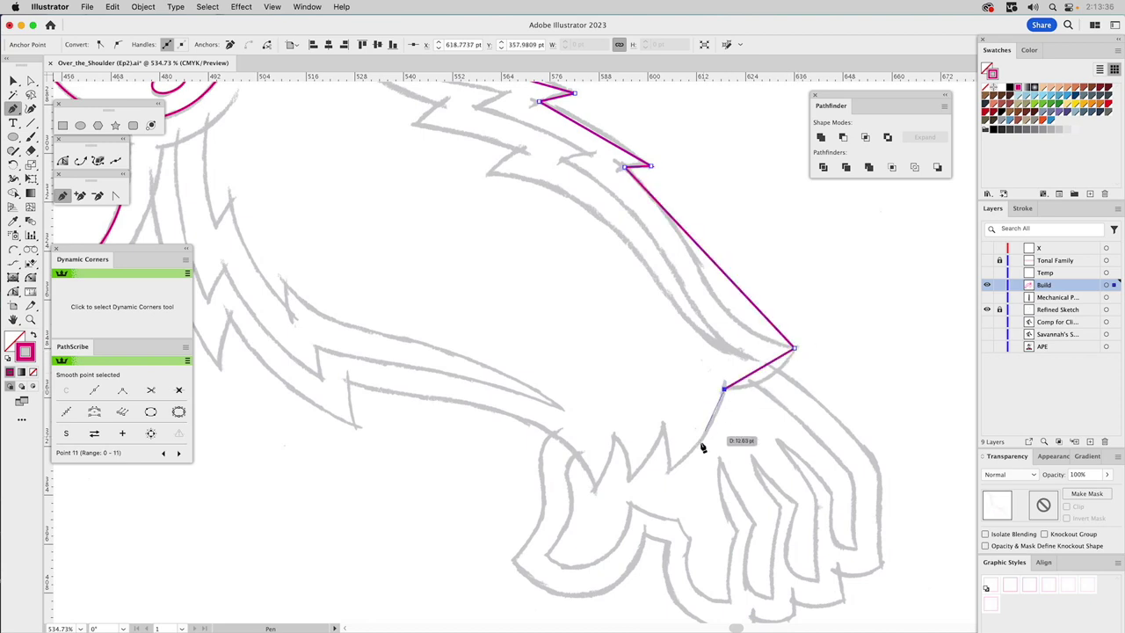
Trace the jagged wrist fur tufts and turn back along the forearm's underside
{"action": "left_click", "coordinate": [670, 472]}
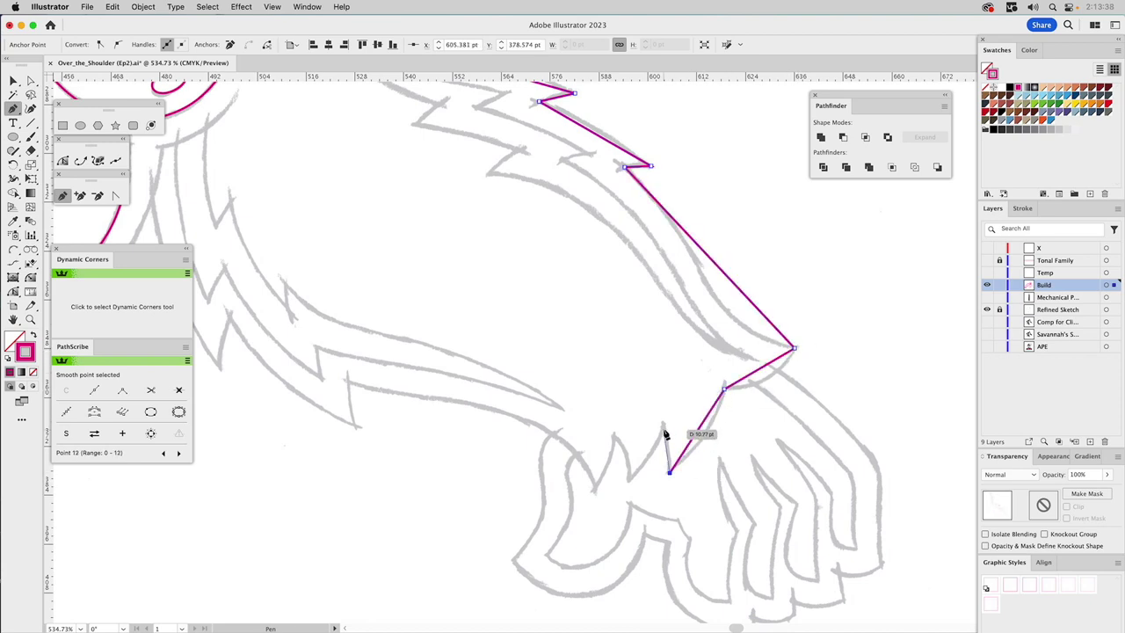
{"action": "left_click", "coordinate": [662, 426]}
{"action": "left_click", "coordinate": [630, 479]}
{"action": "left_click", "coordinate": [614, 435]}
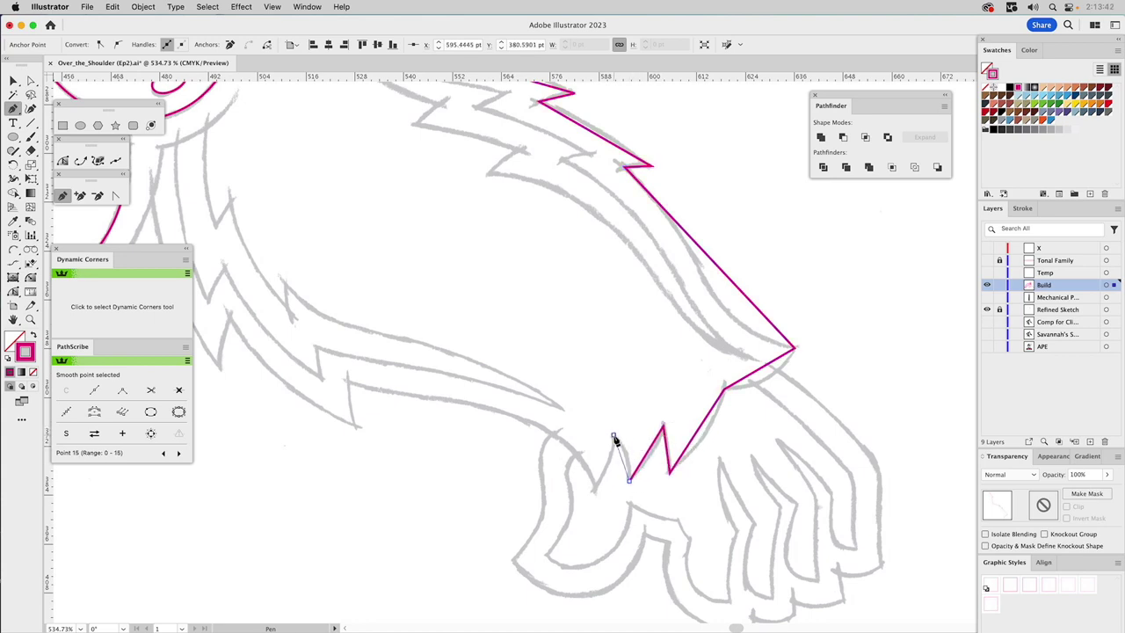
{"action": "left_click", "coordinate": [595, 489]}
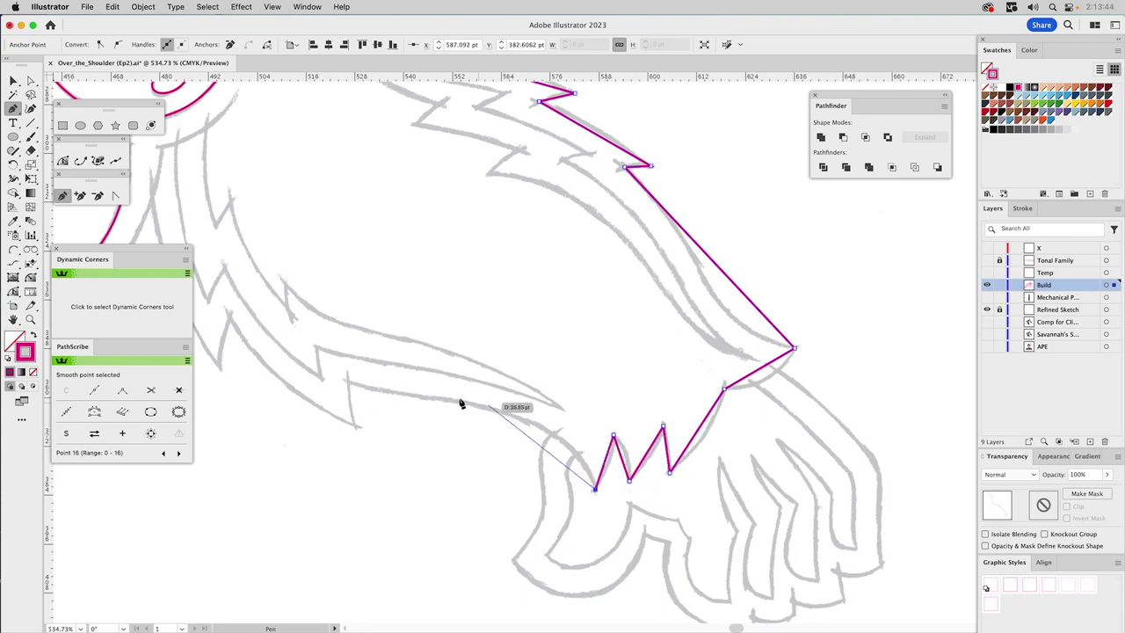
{"action": "left_click", "coordinate": [347, 382]}
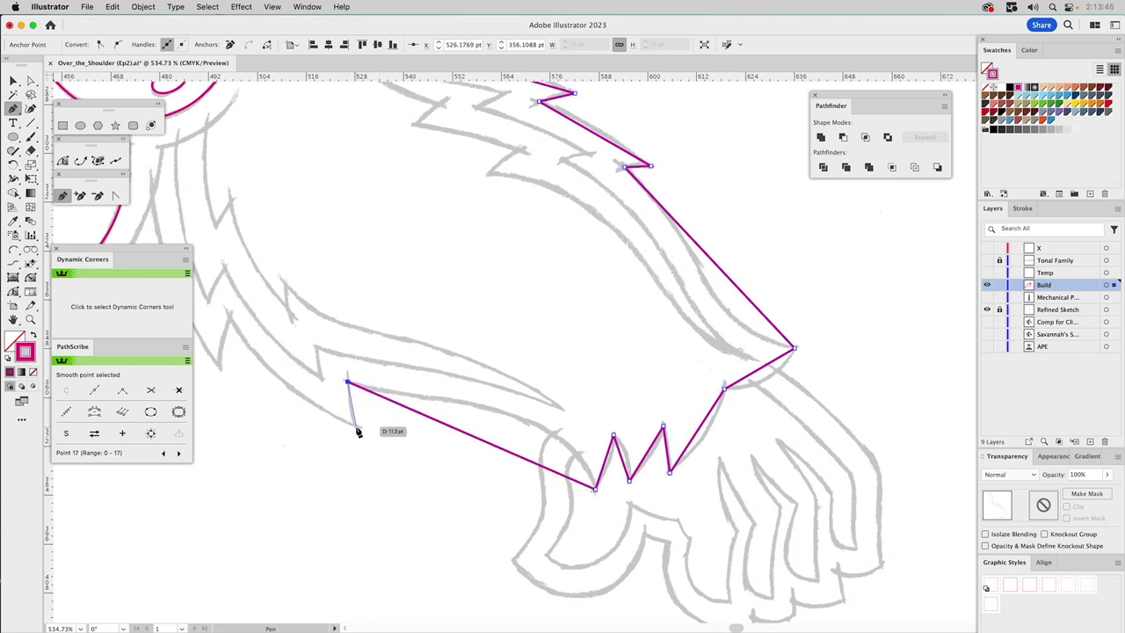
{"action": "left_click", "coordinate": [356, 425]}
Trace the inner arm's jagged edge up to the armpit and close the 23-point path
{"action": "scroll", "coordinate": [356, 427], "scroll_direction": "up", "scroll_amount": 2}
{"action": "scroll", "coordinate": [356, 427], "scroll_direction": "left", "scroll_amount": 5}
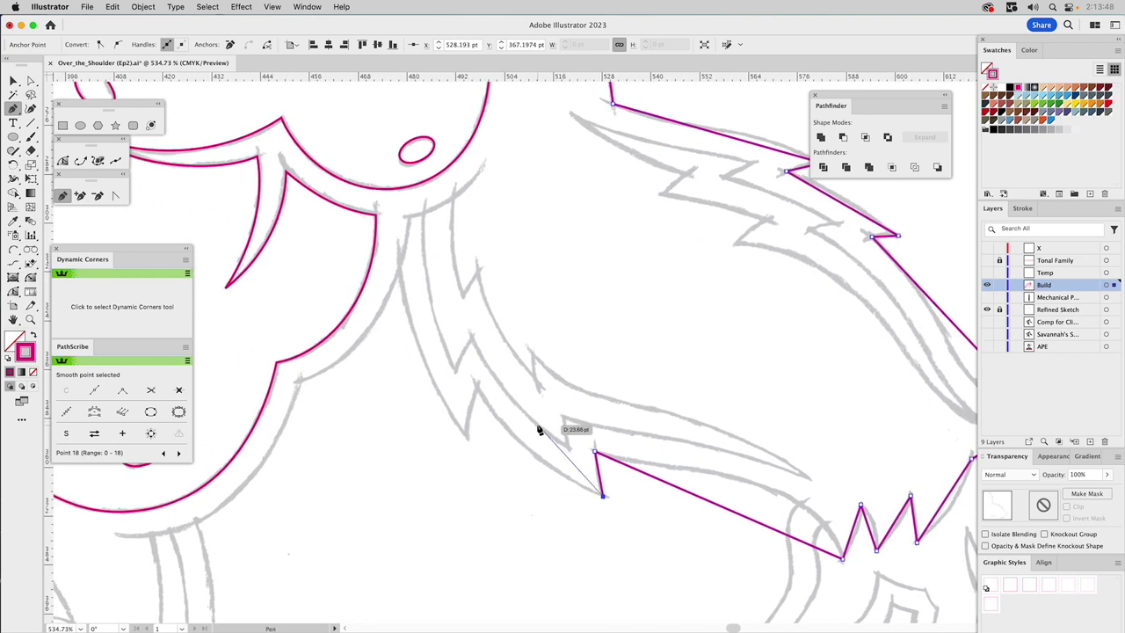
{"action": "left_click", "coordinate": [476, 388]}
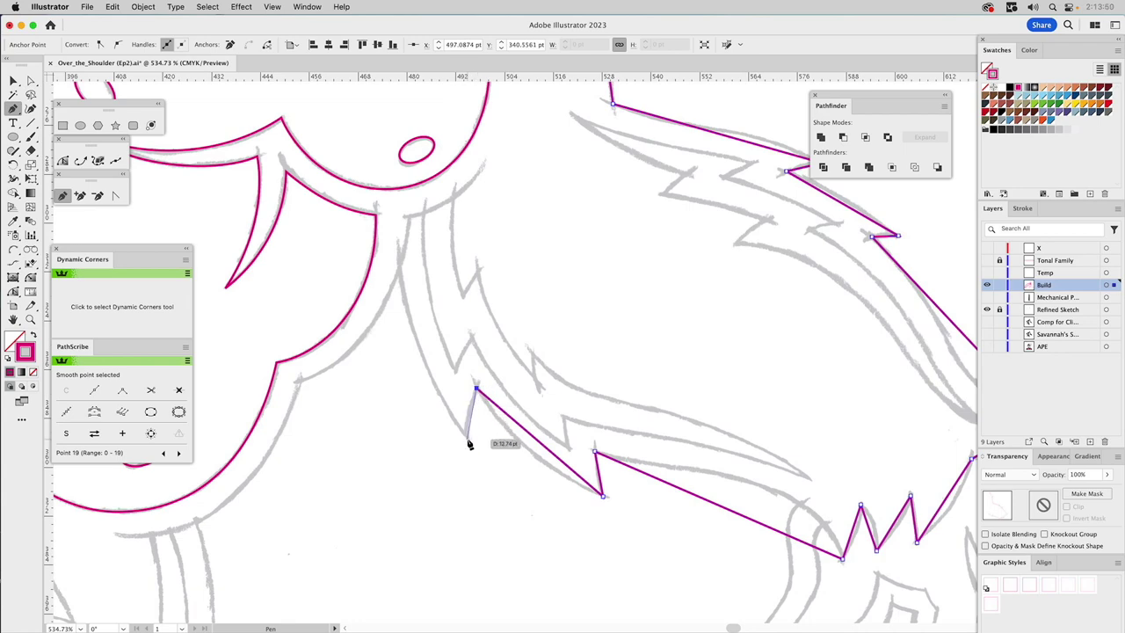
{"action": "left_click", "coordinate": [467, 438]}
{"action": "left_click", "coordinate": [395, 229]}
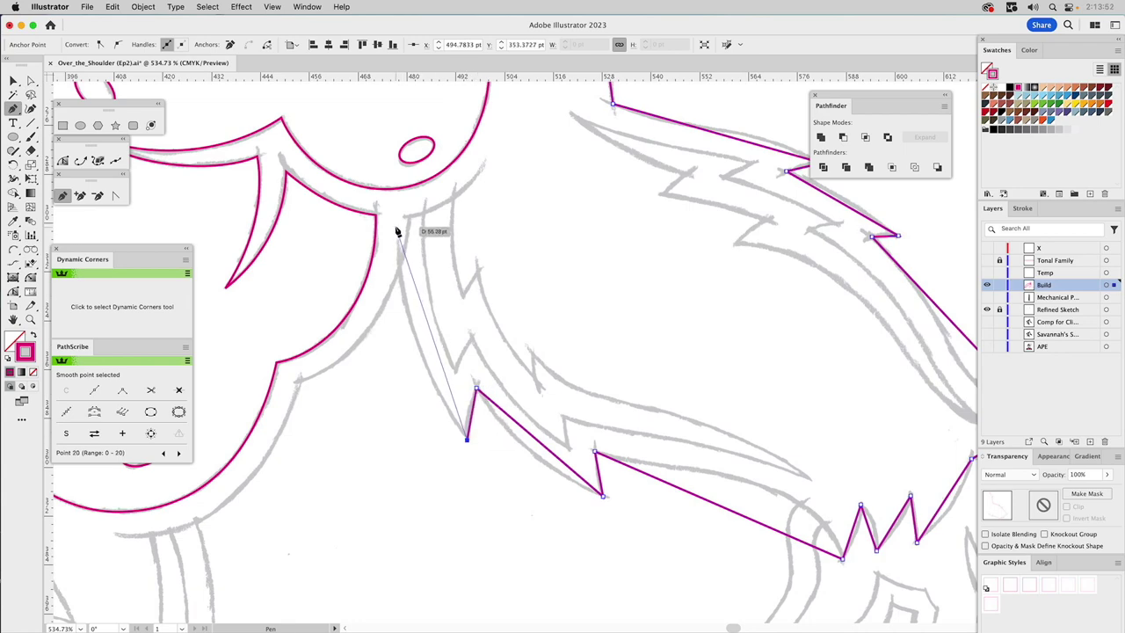
{"action": "left_click_drag", "start_coordinate": [414, 193], "coordinate": [410, 382]}
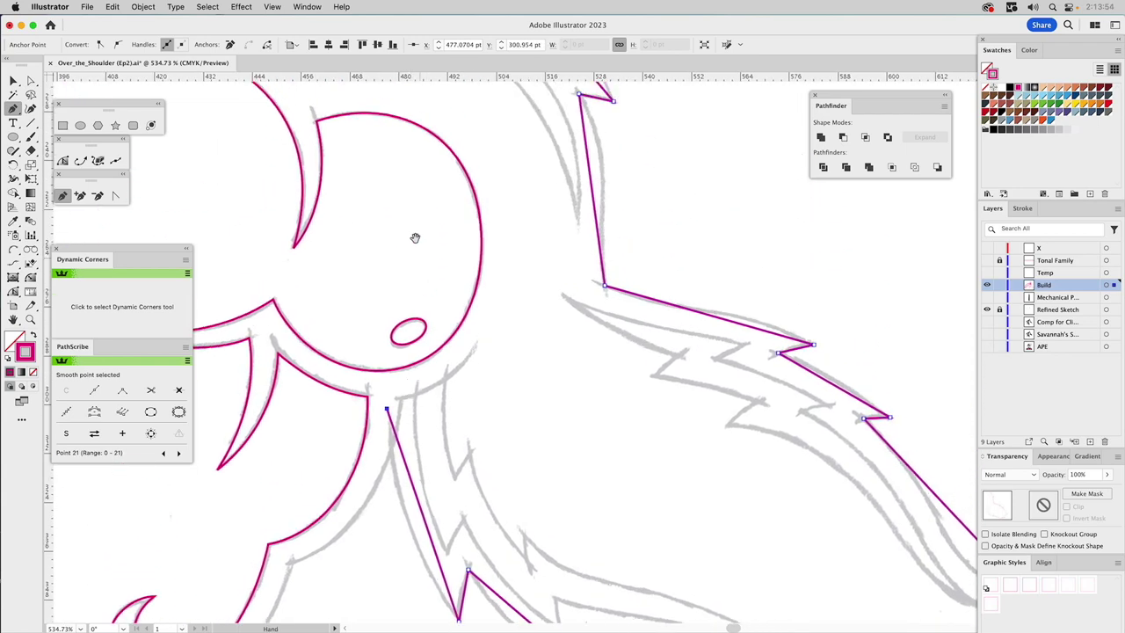
{"action": "left_click_drag", "start_coordinate": [419, 254], "coordinate": [432, 442]}
{"action": "left_click", "coordinate": [379, 181]}
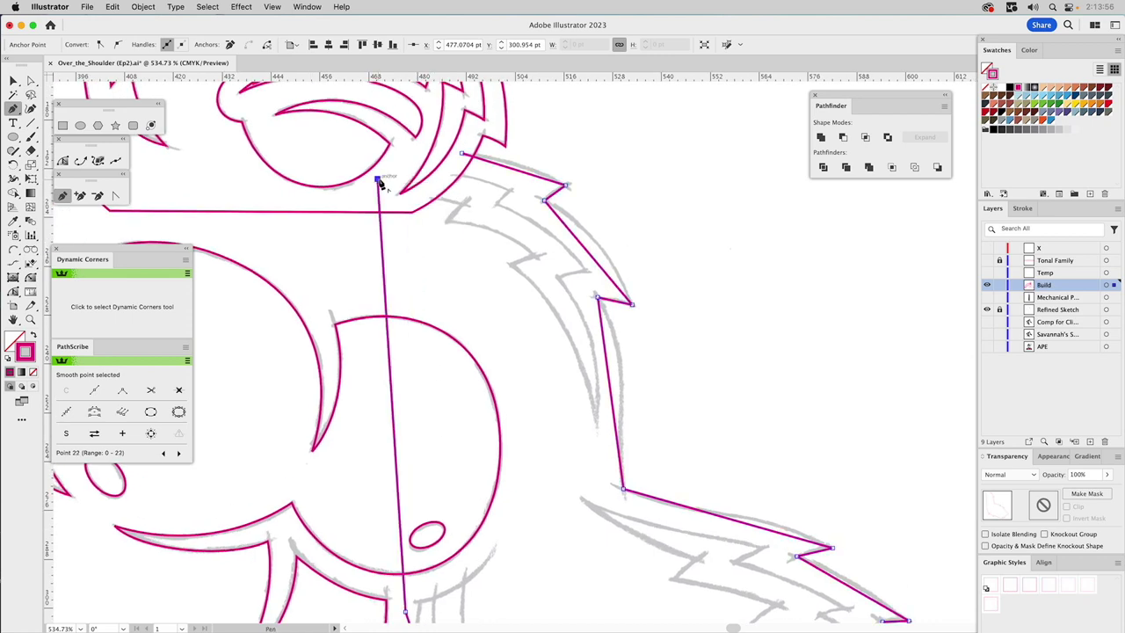
{"action": "left_click", "coordinate": [461, 156]}
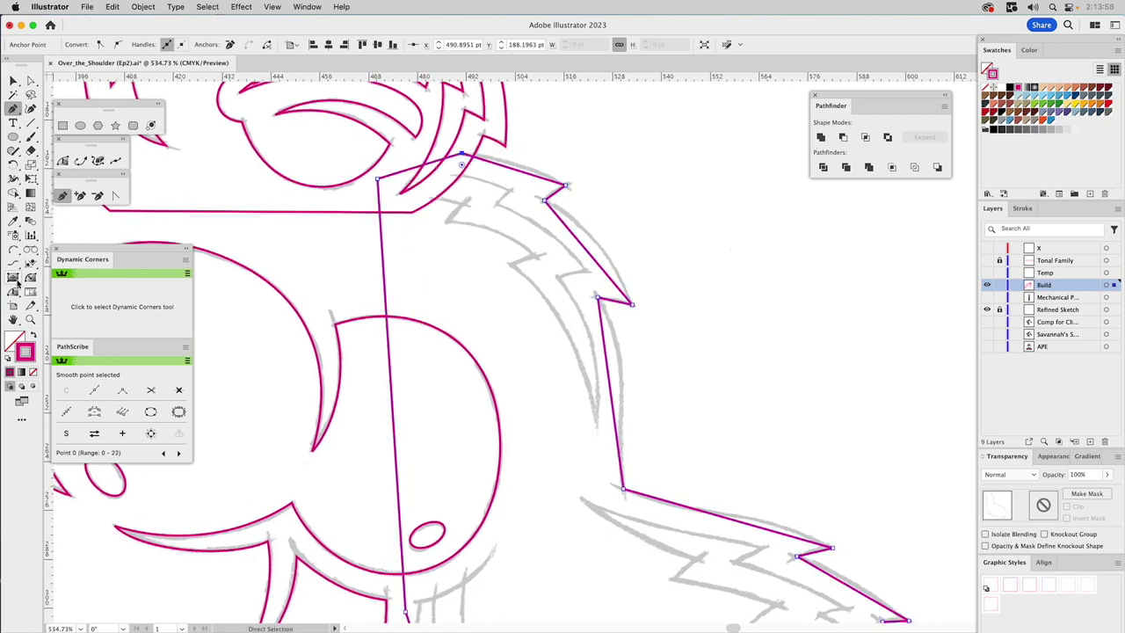
{"action": "key", "text": "shift+p"}
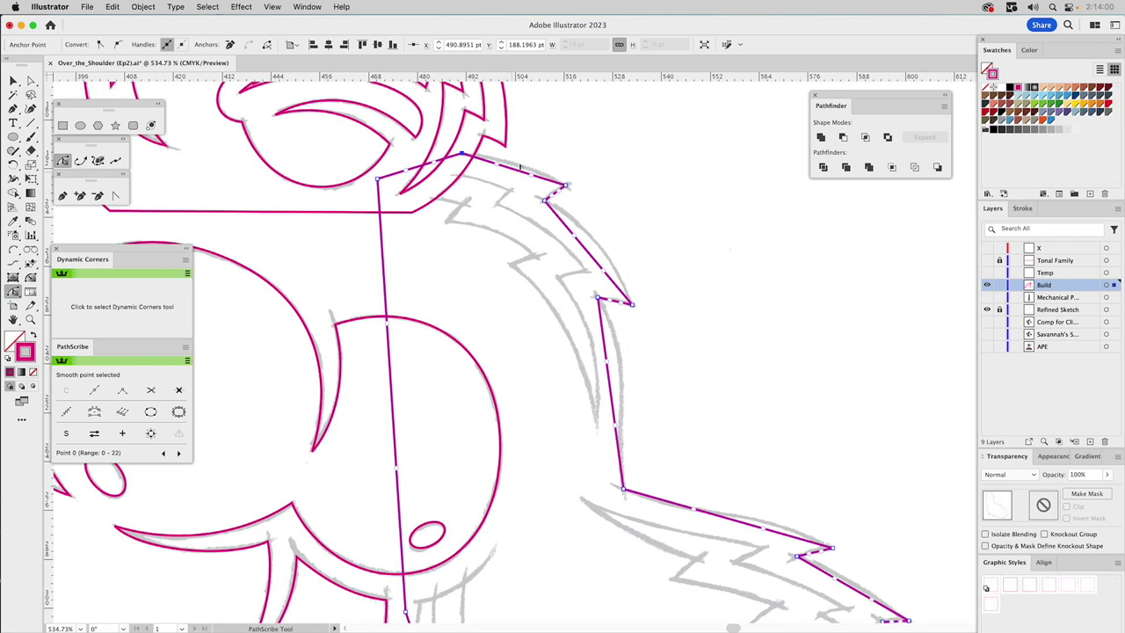
Curve the top shoulder segment and the first fur tuft's edges to follow the sketch
{"action": "left_click_drag", "start_coordinate": [518, 173], "coordinate": [556, 194]}
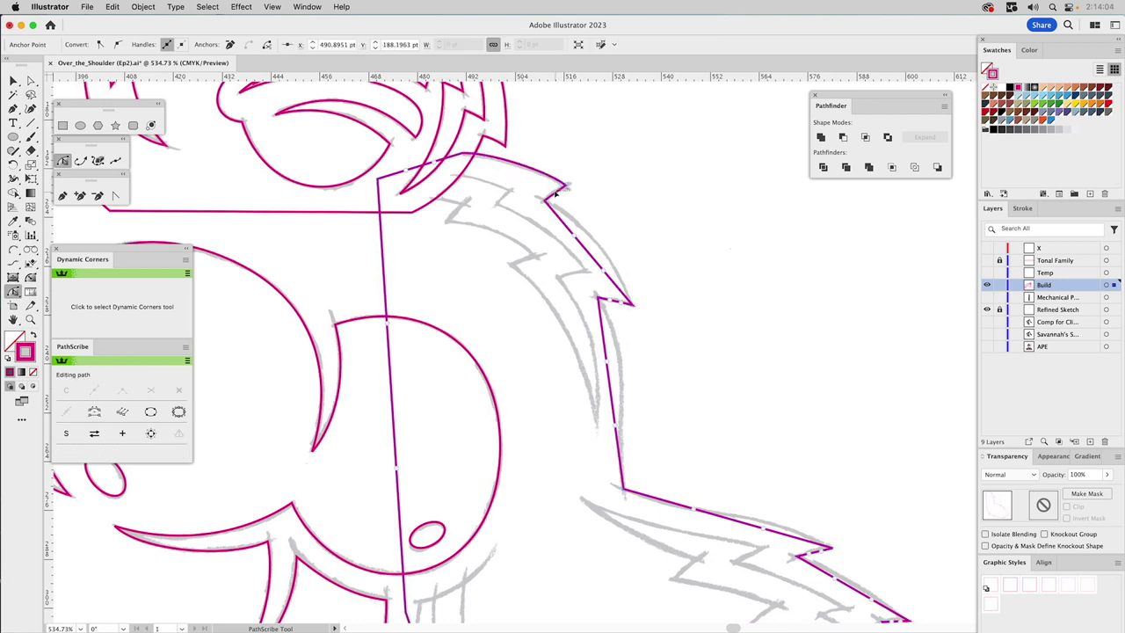
{"action": "left_click_drag", "start_coordinate": [556, 193], "coordinate": [554, 198]}
{"action": "left_click_drag", "start_coordinate": [592, 257], "coordinate": [627, 274]}
{"action": "left_click", "coordinate": [623, 299]}
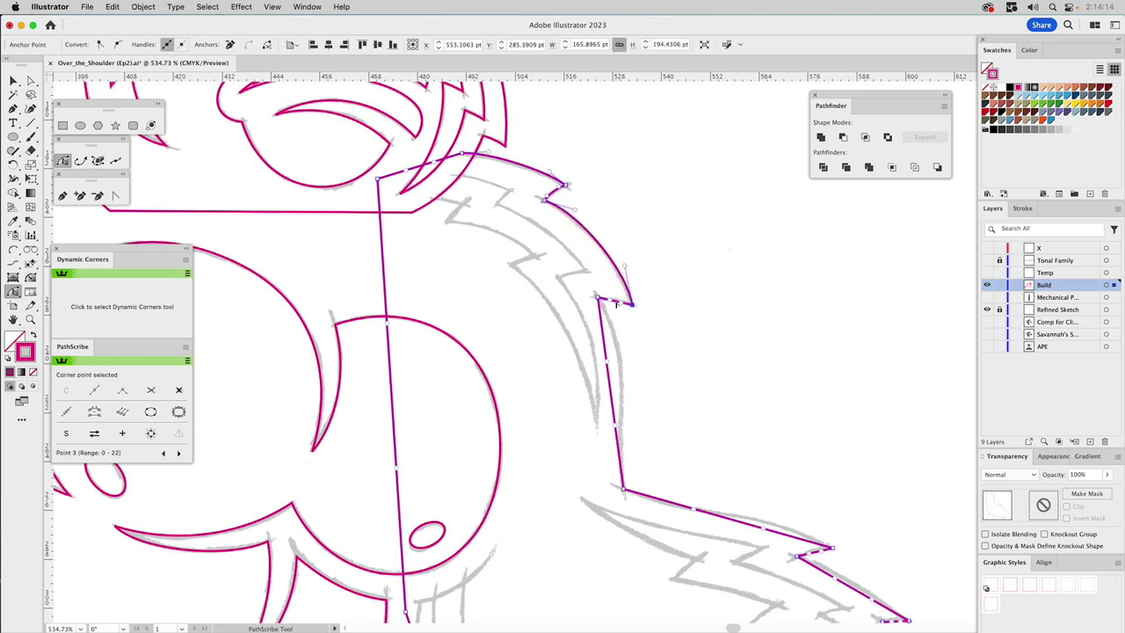
{"action": "left_click", "coordinate": [616, 303]}
{"action": "left_click_drag", "start_coordinate": [602, 328], "coordinate": [626, 391]}
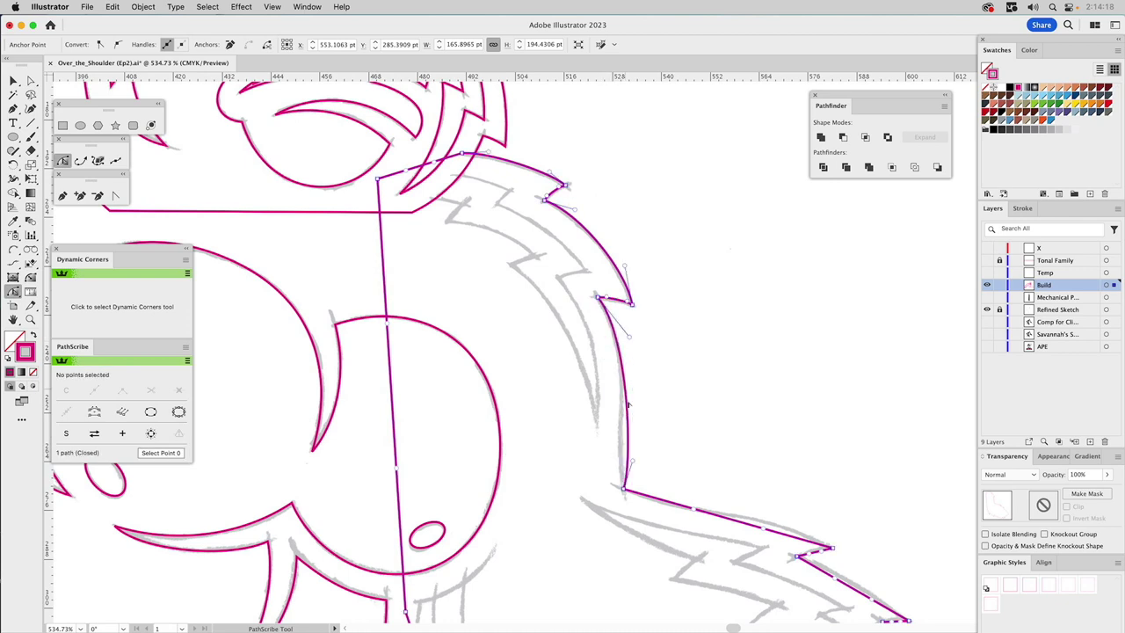
{"action": "left_click", "coordinate": [627, 473]}
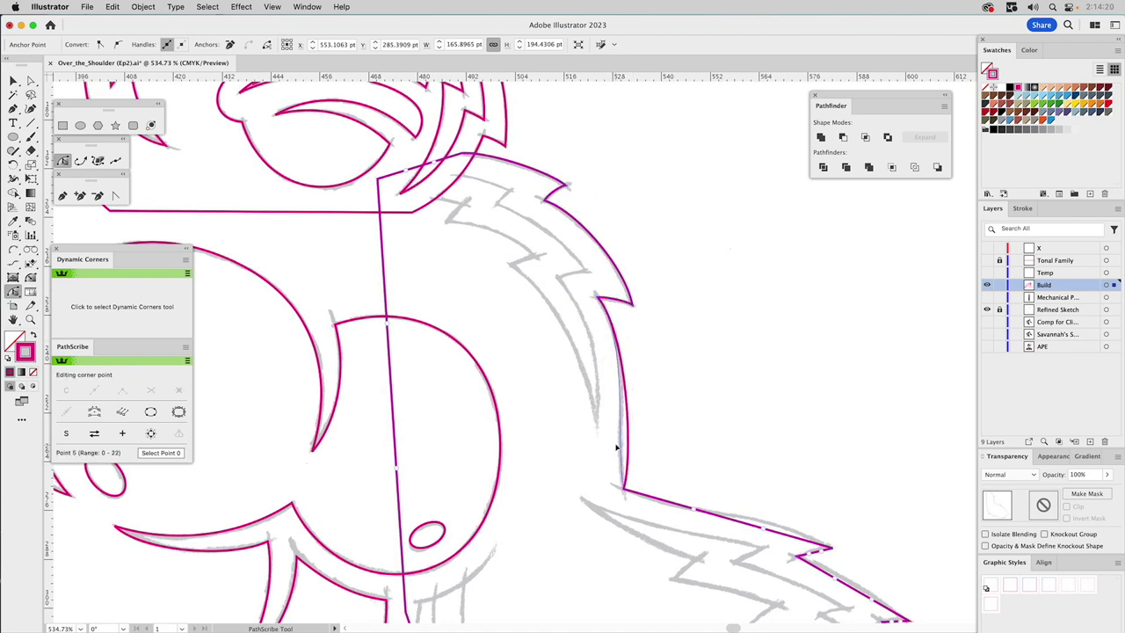
{"action": "left_click_drag", "start_coordinate": [599, 297], "coordinate": [635, 354]}
Pan down the arm and bend the forearm fur segments into gentle curves
{"action": "scroll", "coordinate": [745, 420], "scroll_direction": "down", "scroll_amount": 1}
{"action": "left_click_drag", "start_coordinate": [744, 420], "coordinate": [583, 211]}
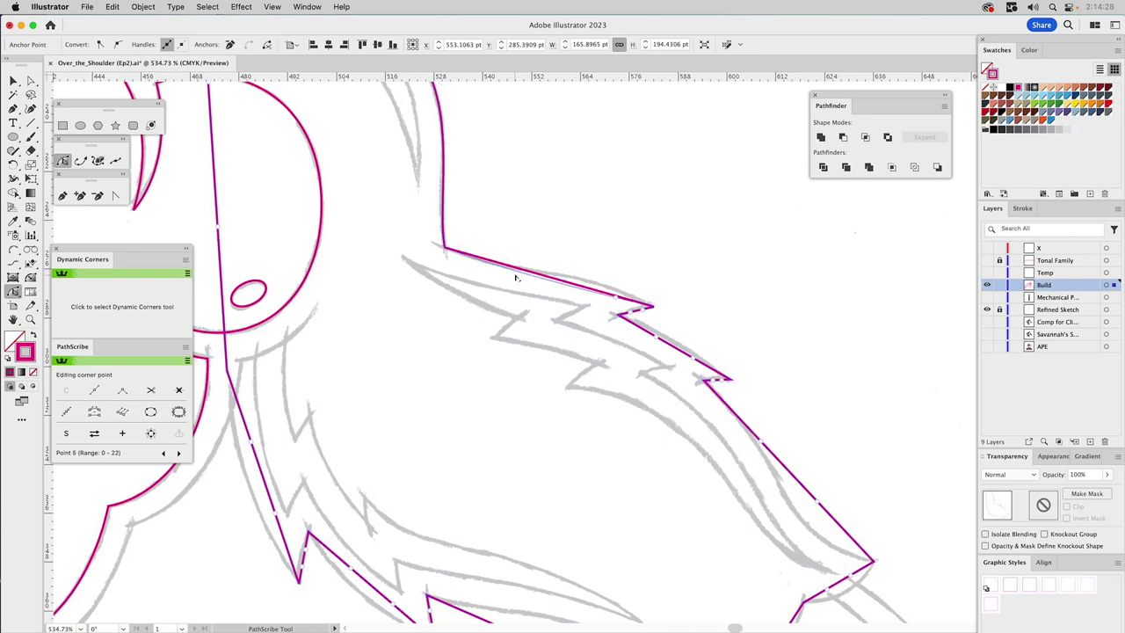
{"action": "left_click", "coordinate": [610, 305]}
{"action": "left_click_drag", "start_coordinate": [617, 301], "coordinate": [602, 272]}
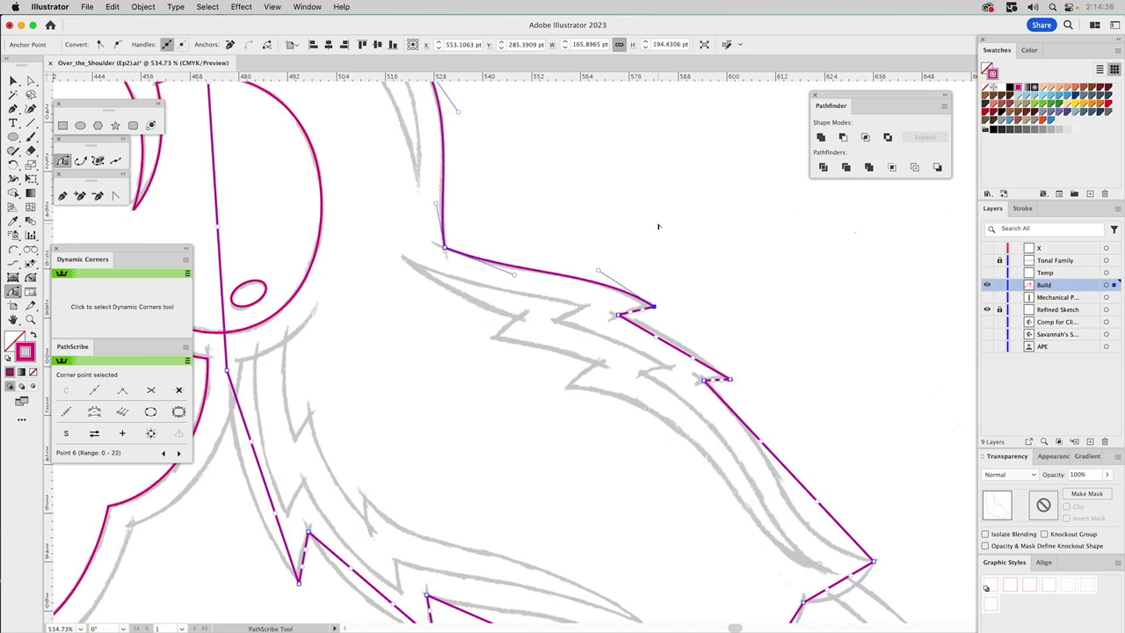
{"action": "left_click", "coordinate": [636, 313]}
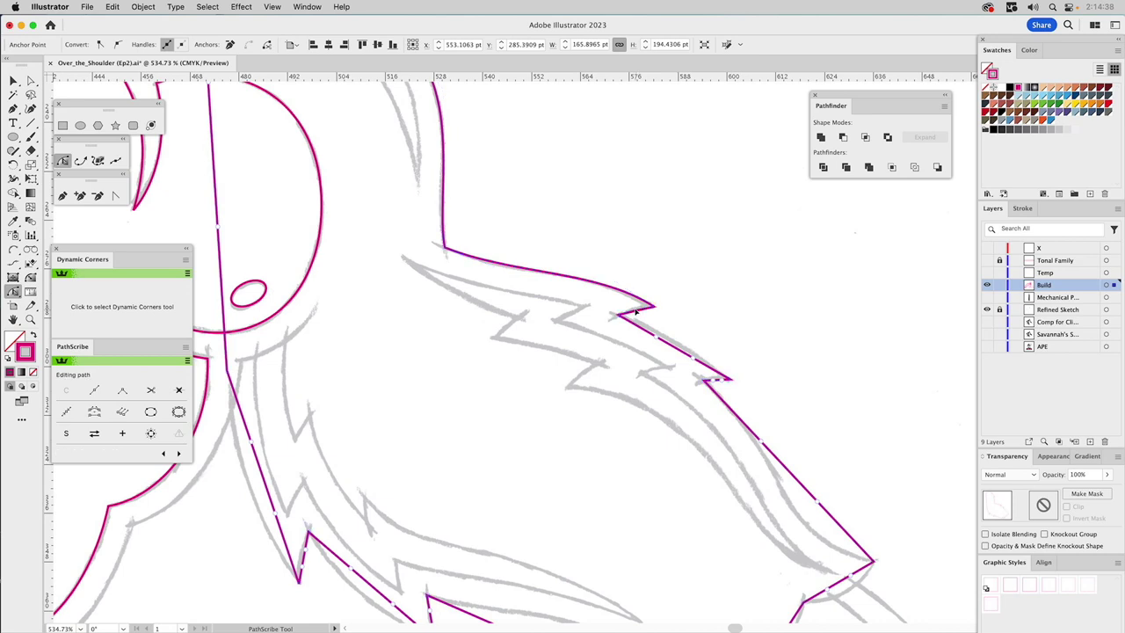
{"action": "left_click", "coordinate": [636, 310]}
{"action": "left_click_drag", "start_coordinate": [641, 330], "coordinate": [705, 359]}
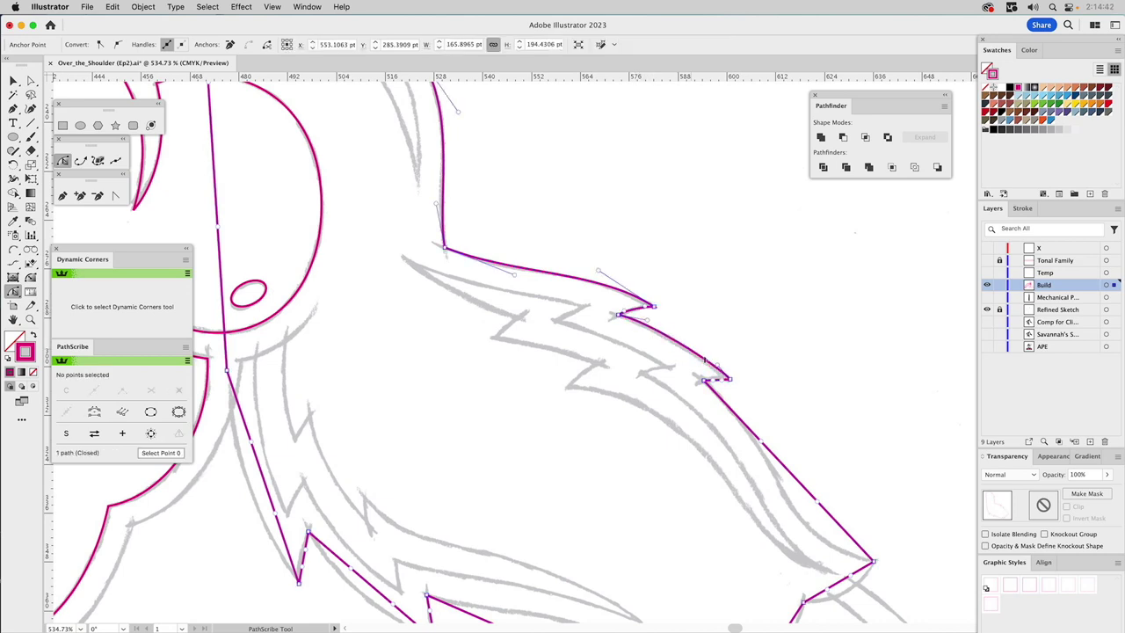
{"action": "left_click", "coordinate": [716, 363]}
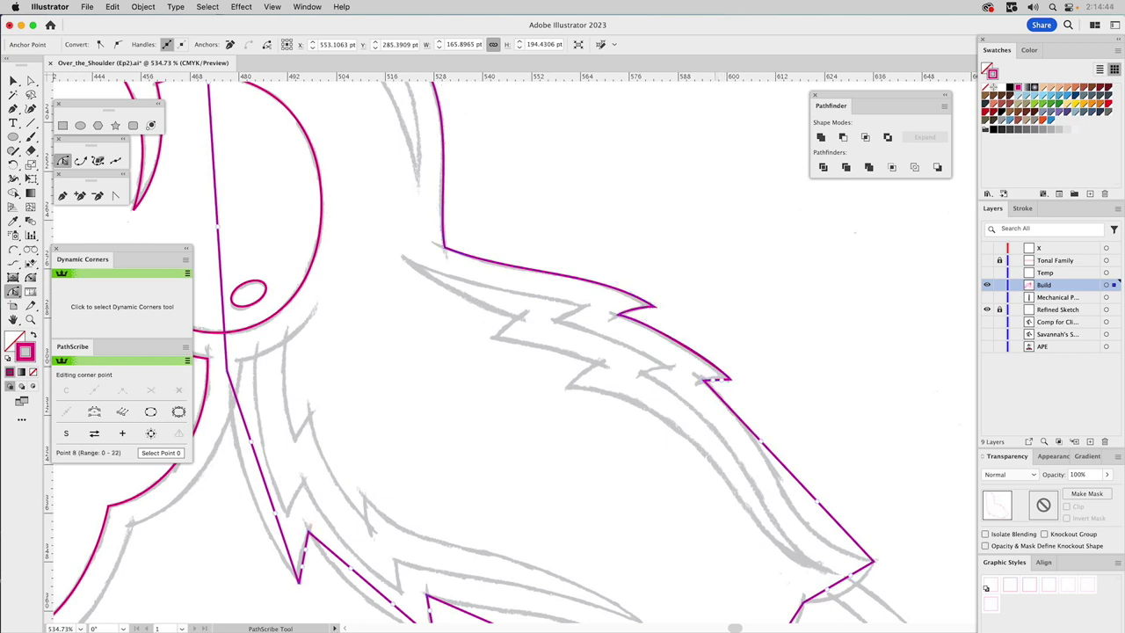
Check the next tuft corner and select the long straight forearm segment
{"action": "left_click", "coordinate": [716, 379]}
{"action": "left_click", "coordinate": [716, 380]}
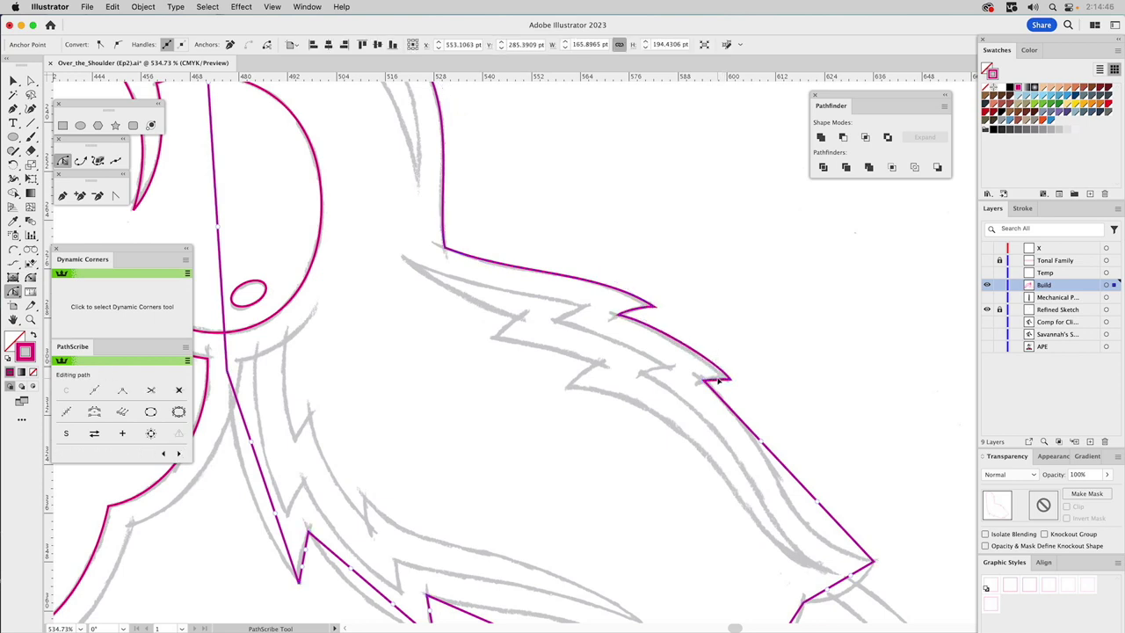
{"action": "left_click", "coordinate": [716, 380]}
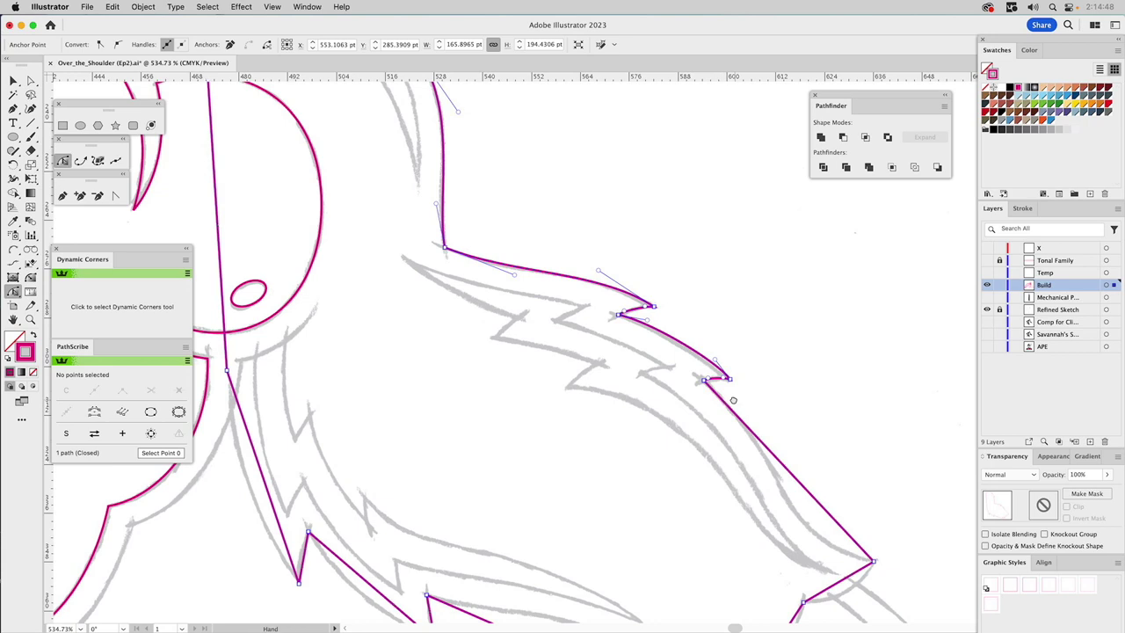
{"action": "scroll", "coordinate": [721, 381], "scroll_direction": "down", "scroll_amount": 5}
{"action": "scroll", "coordinate": [721, 381], "scroll_direction": "right", "scroll_amount": 3}
{"action": "left_click", "coordinate": [631, 251]}
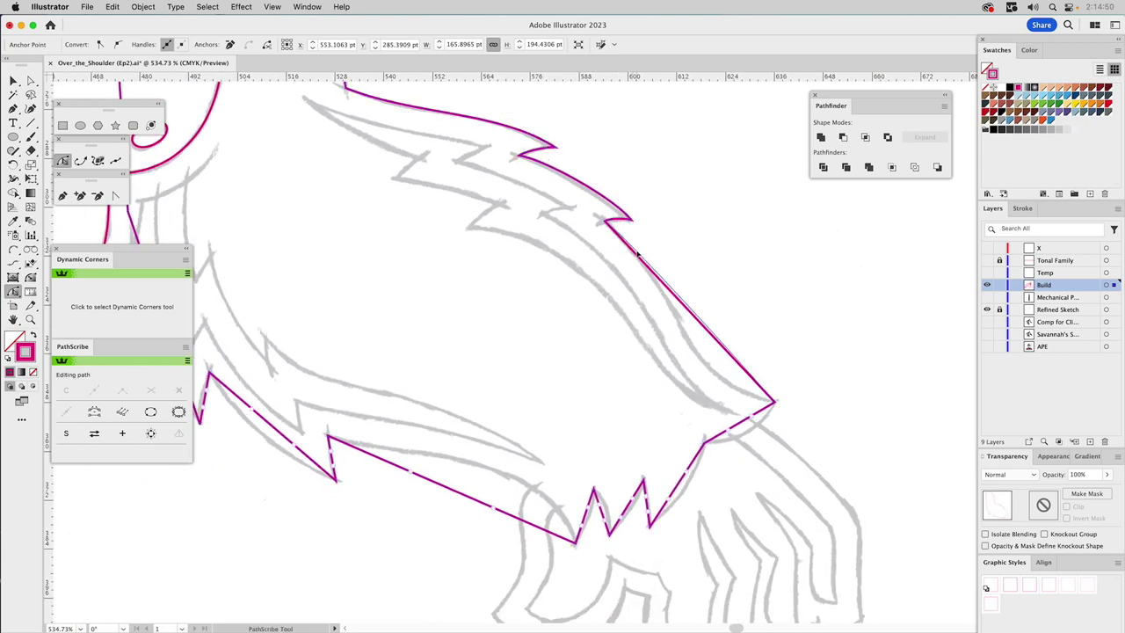
Curve the forearm edge from both ends and adjust the wrist segment and zigzag fur
{"action": "left_click_drag", "start_coordinate": [748, 369], "coordinate": [678, 387]}
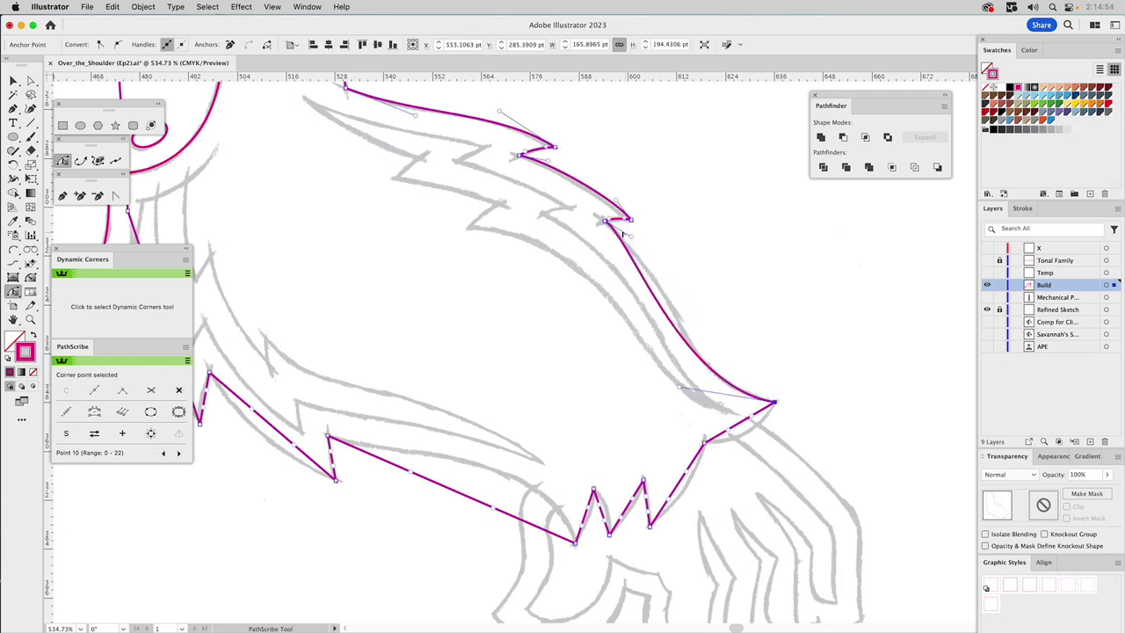
{"action": "left_click_drag", "start_coordinate": [628, 234], "coordinate": [683, 286]}
{"action": "left_click_drag", "start_coordinate": [757, 434], "coordinate": [760, 324]}
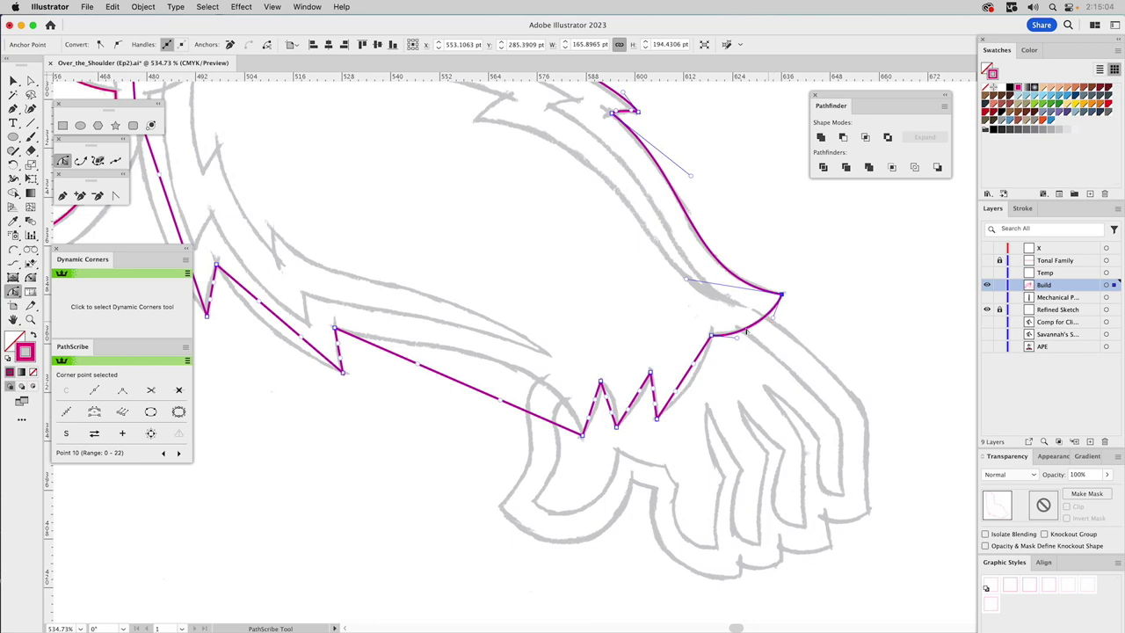
{"action": "mouse_move", "coordinate": [686, 378]}
{"action": "left_mouse_down"}
{"action": "mouse_move", "coordinate": [698, 381]}
{"action": "mouse_move", "coordinate": [656, 401]}
{"action": "mouse_move", "coordinate": [669, 386]}
{"action": "left_mouse_up"}
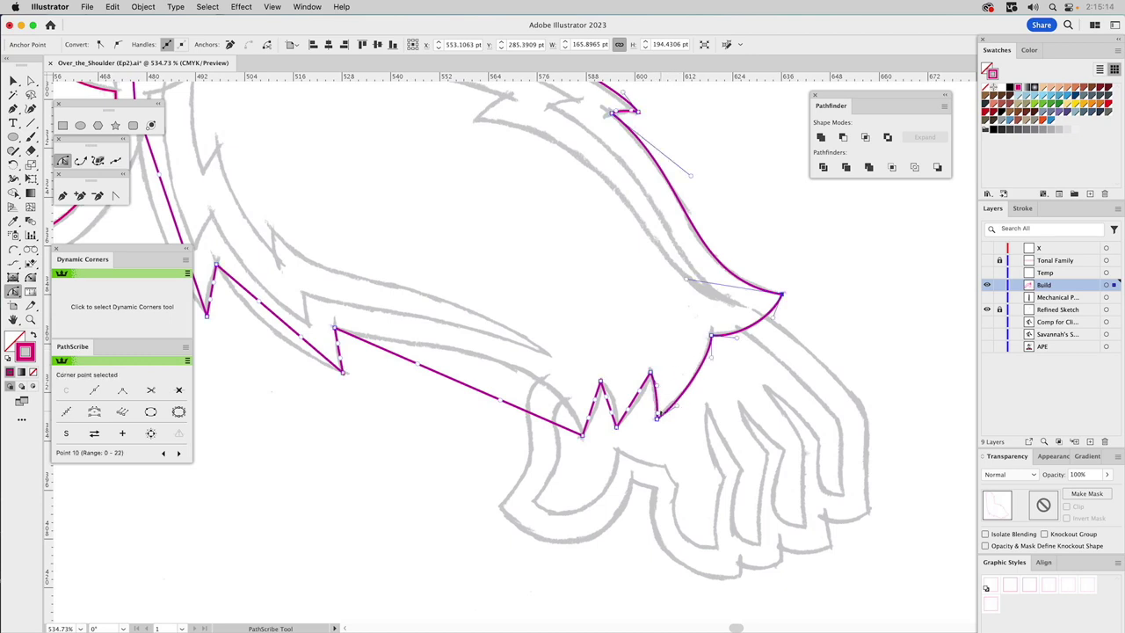
{"action": "left_click", "coordinate": [658, 414]}
{"action": "left_click_drag", "start_coordinate": [636, 398], "coordinate": [615, 389]}
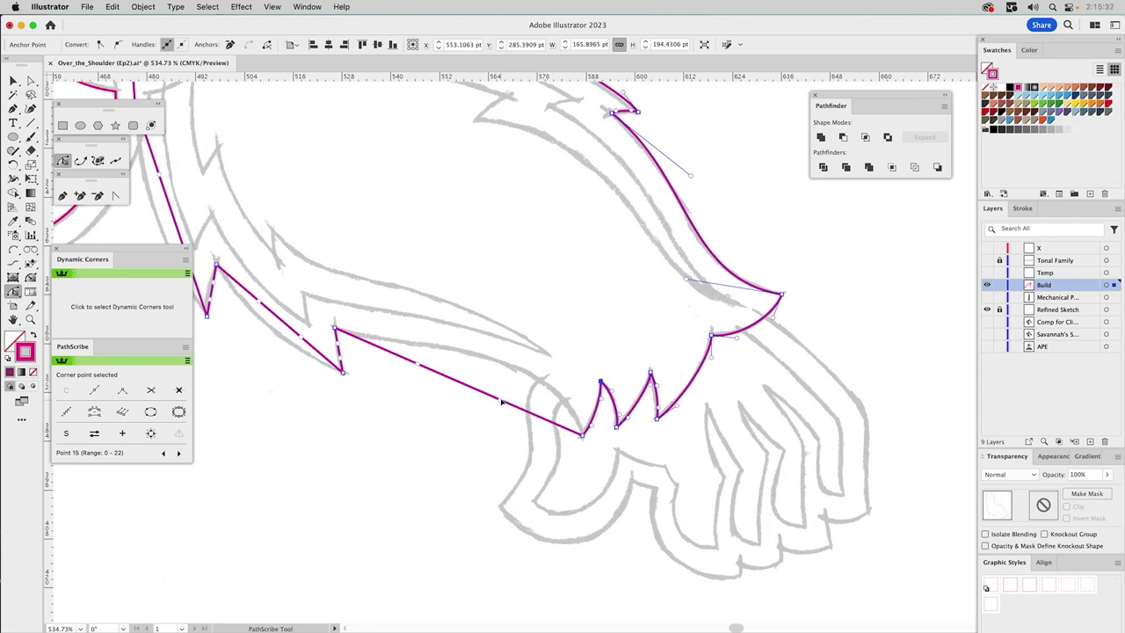
Bow the lower forearm edge upward along the sketch and review the curve
{"action": "left_click_drag", "start_coordinate": [502, 401], "coordinate": [562, 341]}
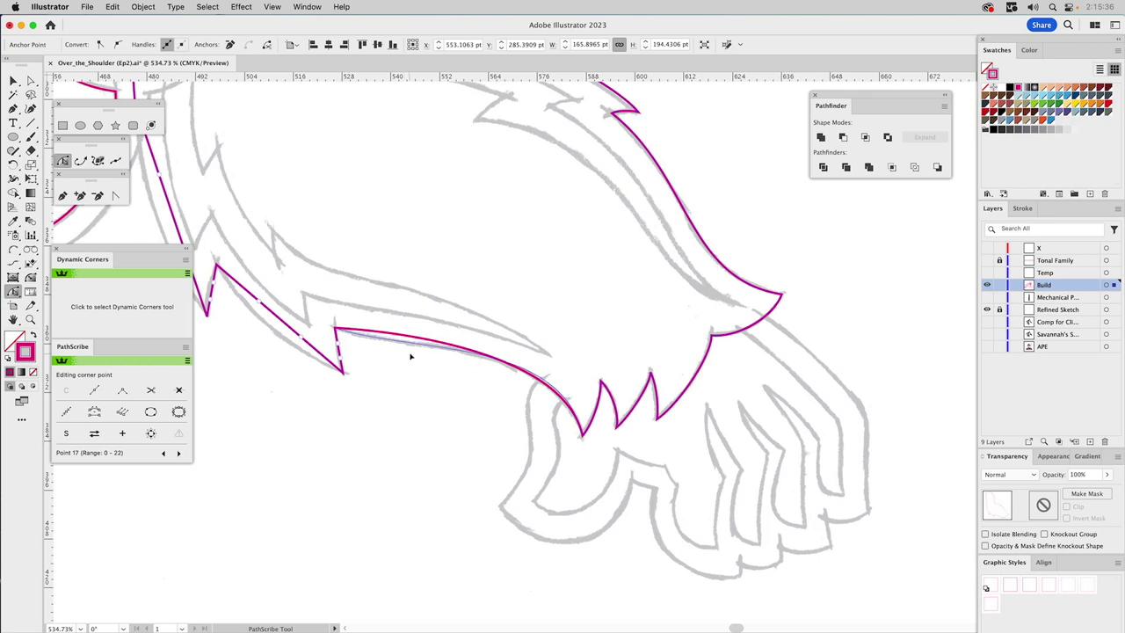
{"action": "left_click_drag", "start_coordinate": [411, 356], "coordinate": [410, 346]}
{"action": "left_click", "coordinate": [555, 340]}
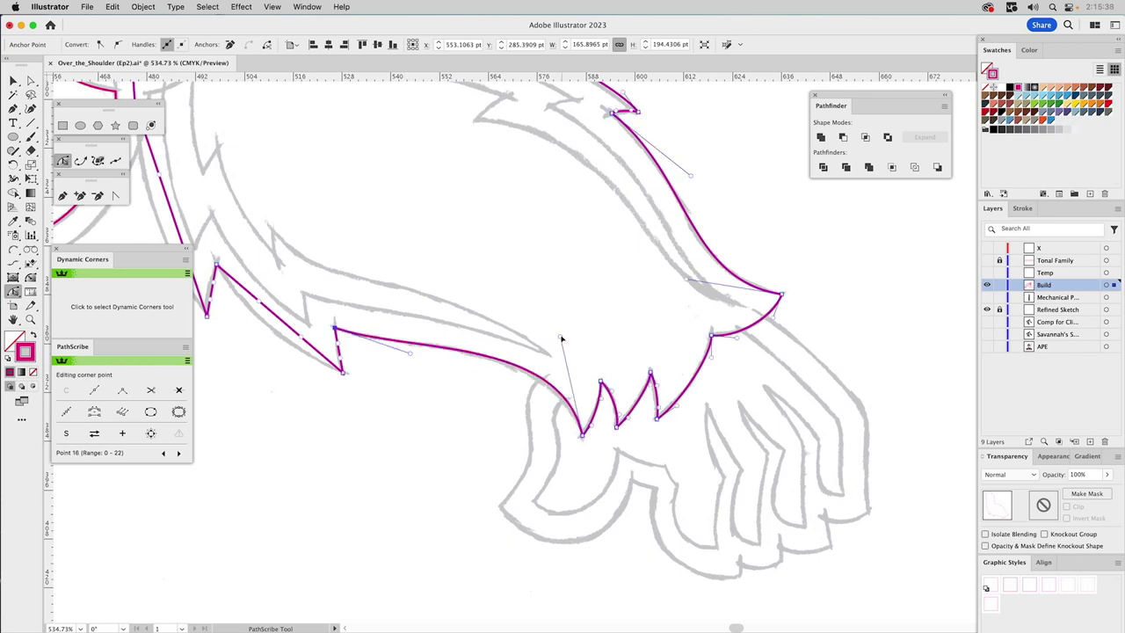
{"action": "left_click", "coordinate": [551, 338]}
{"action": "scroll", "coordinate": [563, 351], "scroll_direction": "left", "scroll_amount": 5}
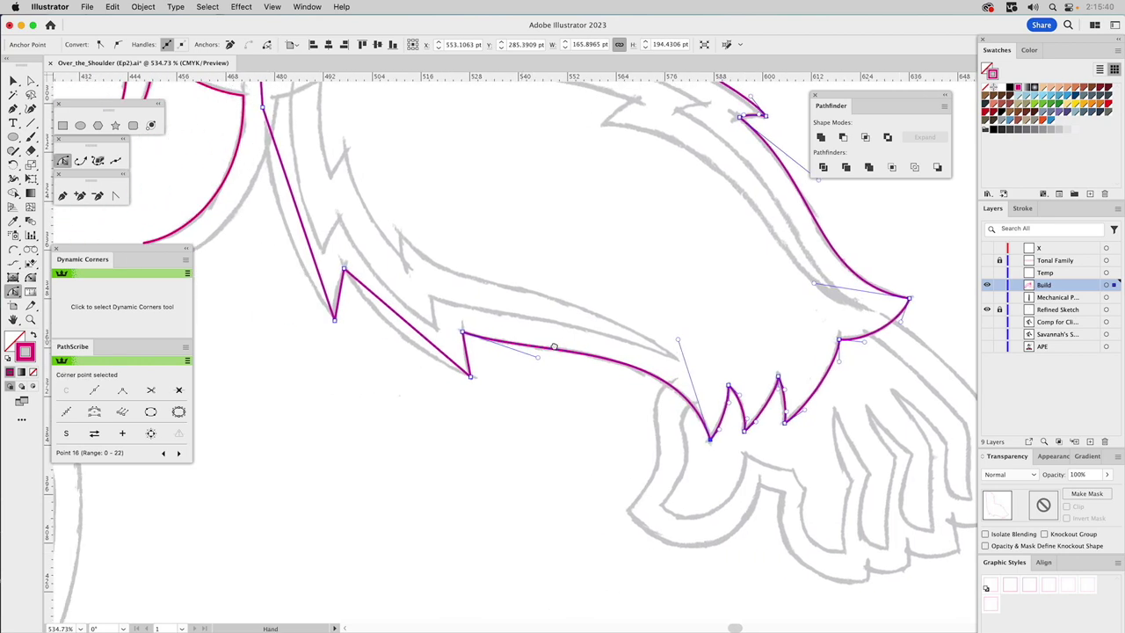
Bend the lower arm segment down-left and curve the inner arm edge up to the chest
{"action": "left_click", "coordinate": [542, 370]}
{"action": "left_click", "coordinate": [542, 370]}
{"action": "left_click_drag", "start_coordinate": [490, 343], "coordinate": [500, 376]}
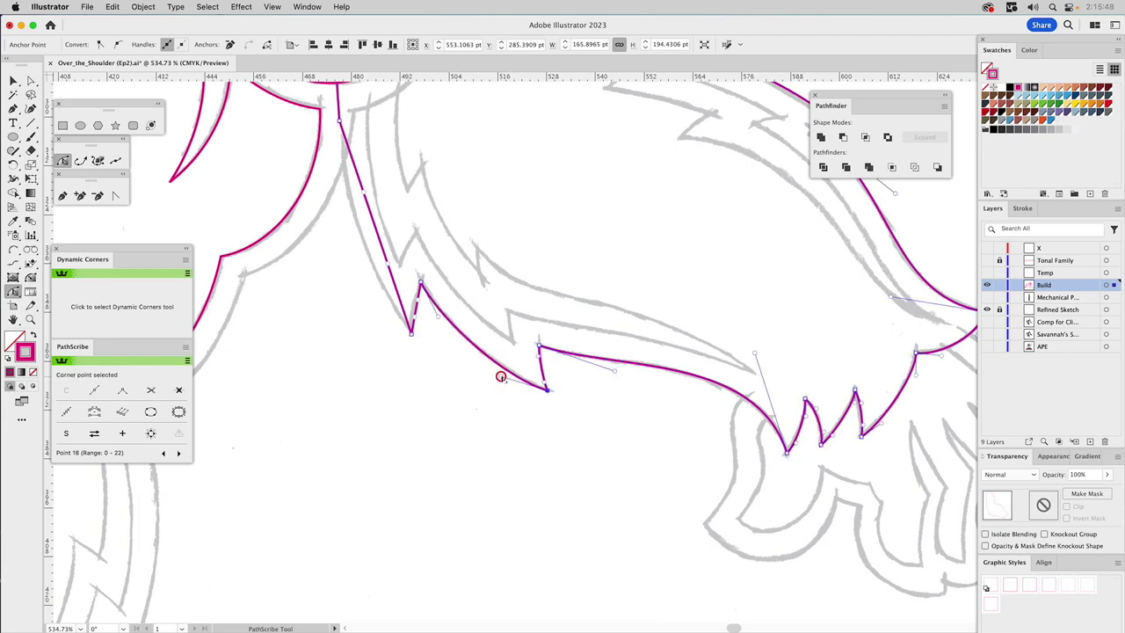
{"action": "left_click_drag", "start_coordinate": [460, 306], "coordinate": [582, 362]}
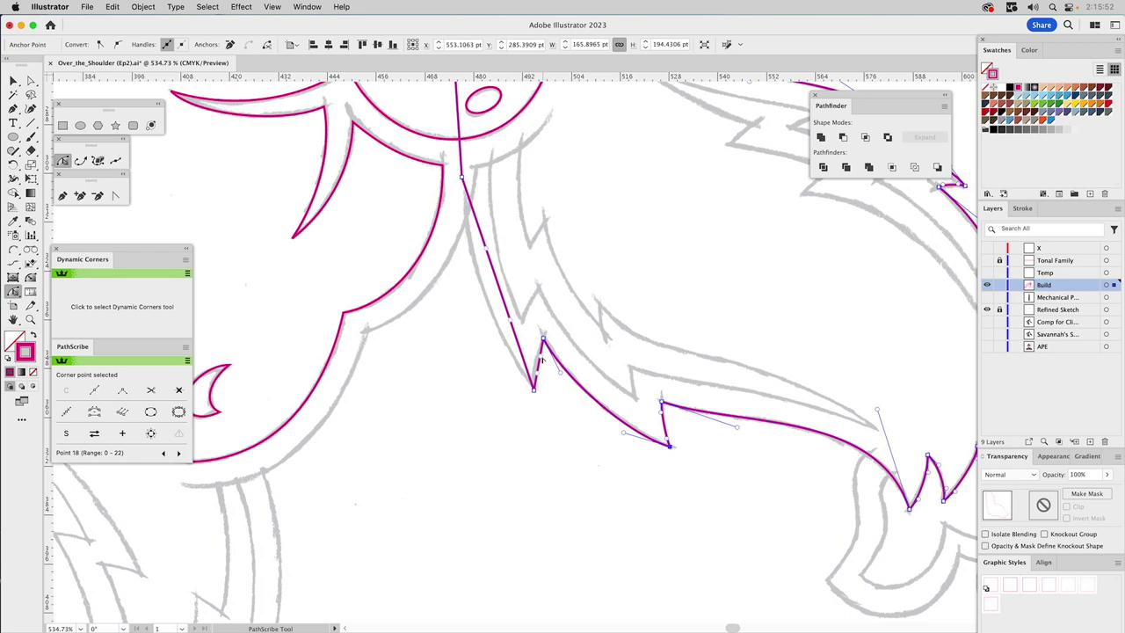
{"action": "left_click", "coordinate": [540, 362]}
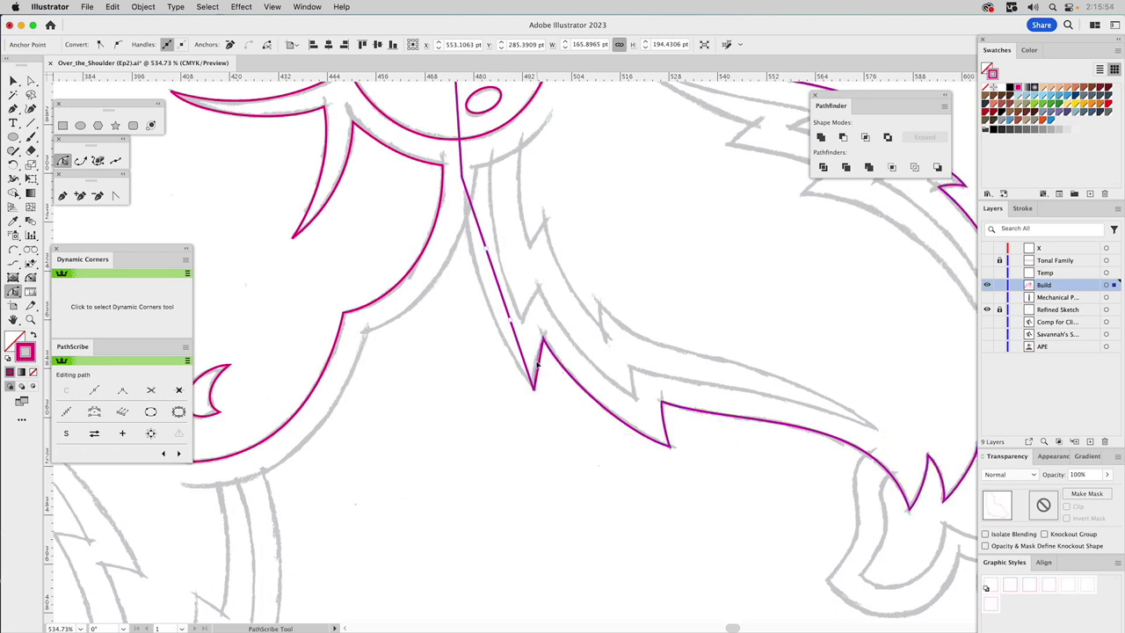
{"action": "left_click", "coordinate": [537, 364]}
{"action": "left_click_drag", "start_coordinate": [480, 233], "coordinate": [495, 308]}
{"action": "left_click_drag", "start_coordinate": [515, 382], "coordinate": [493, 339]}
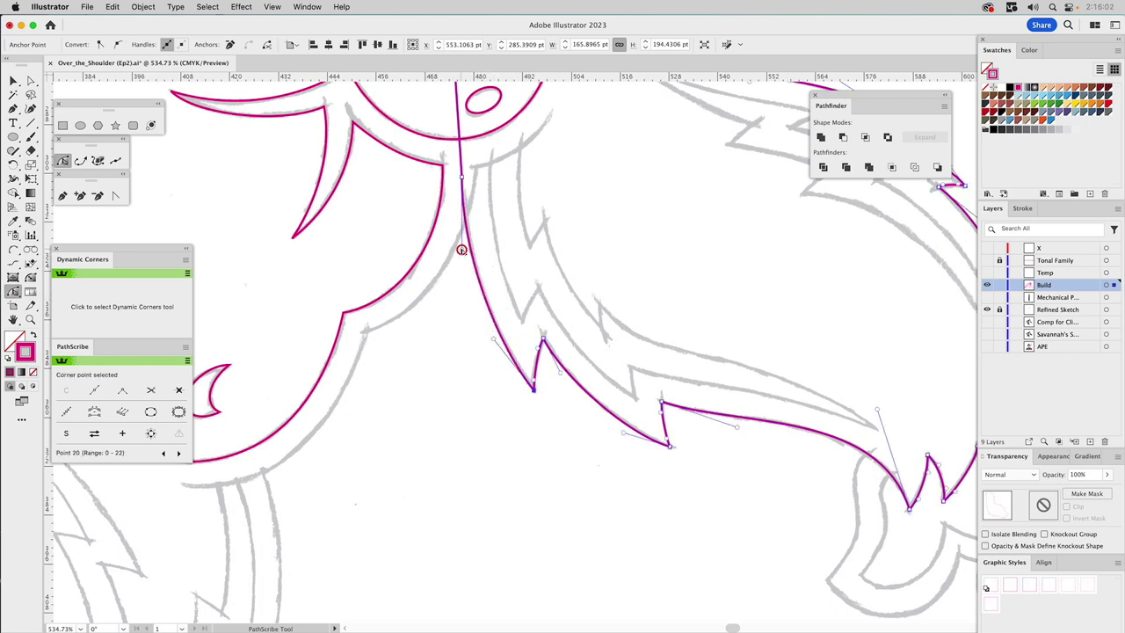
{"action": "left_click_drag", "start_coordinate": [616, 211], "coordinate": [605, 608]}
Zoom out to 200% and pan up to show the gorilla's torso
{"action": "key", "text": "z"}
{"action": "left_click", "coordinate": [540, 346], "text": "alt"}
{"action": "left_click", "coordinate": [562, 351], "text": "alt"}
{"action": "left_click", "coordinate": [582, 359], "text": "alt"}
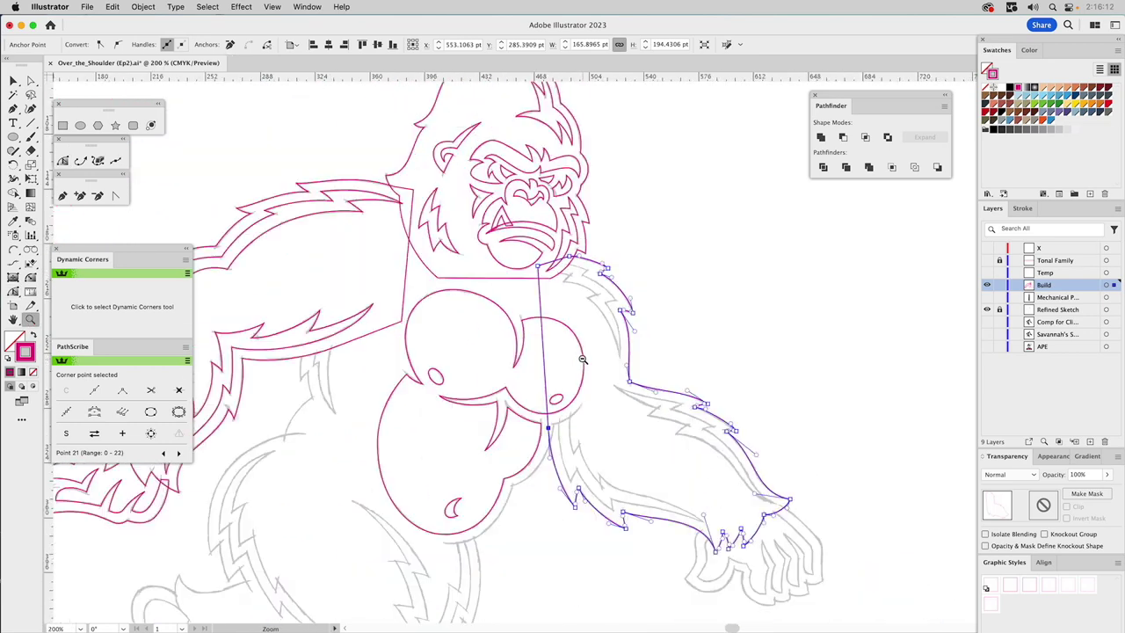
{"action": "key", "text": "v"}
{"action": "left_click", "coordinate": [583, 332]}
{"action": "left_click_drag", "start_coordinate": [602, 386], "coordinate": [629, 310]}
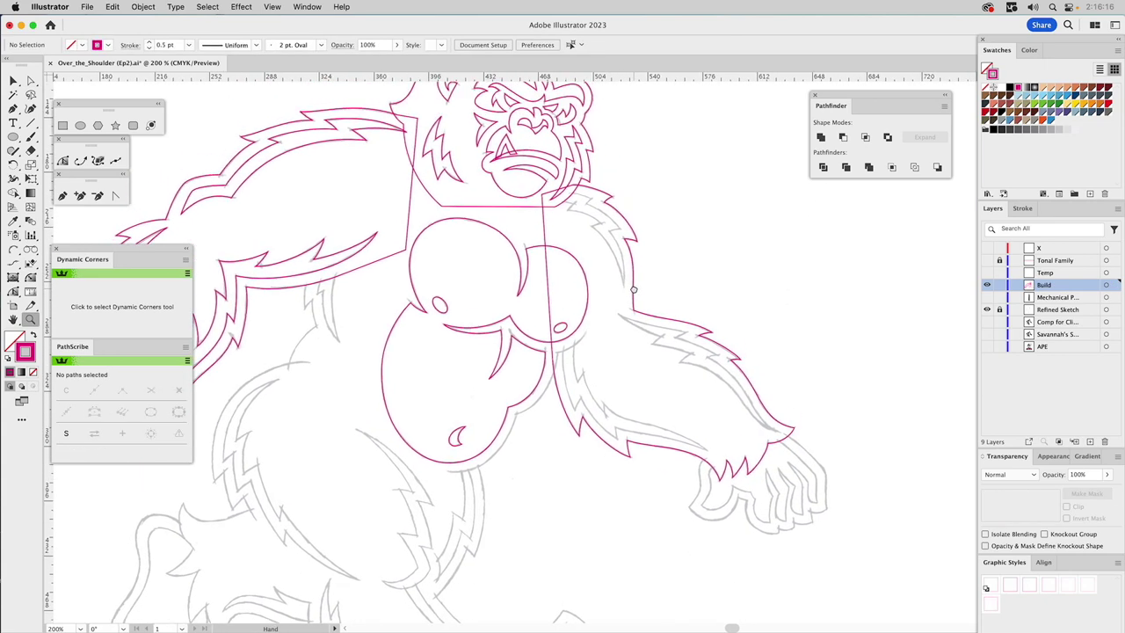
Add a 7.5 pt Offset Path around the selected chest outline
{"action": "key", "text": "v"}
{"action": "left_click", "coordinate": [540, 352]}
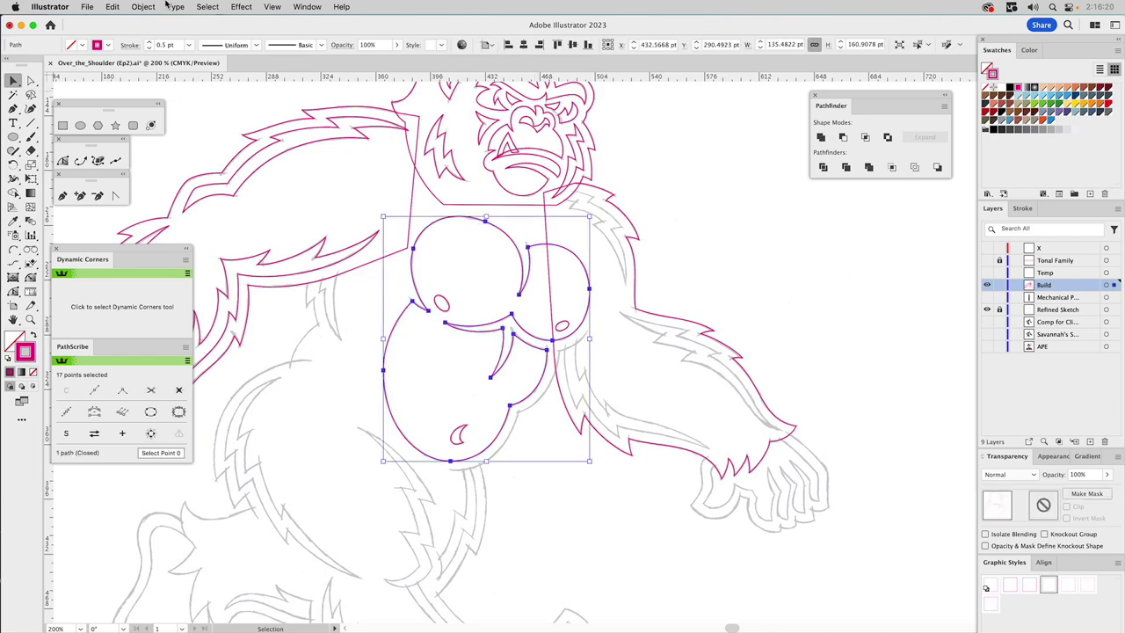
{"action": "left_click", "coordinate": [144, 6]}
{"action": "mouse_move", "coordinate": [172, 314]}
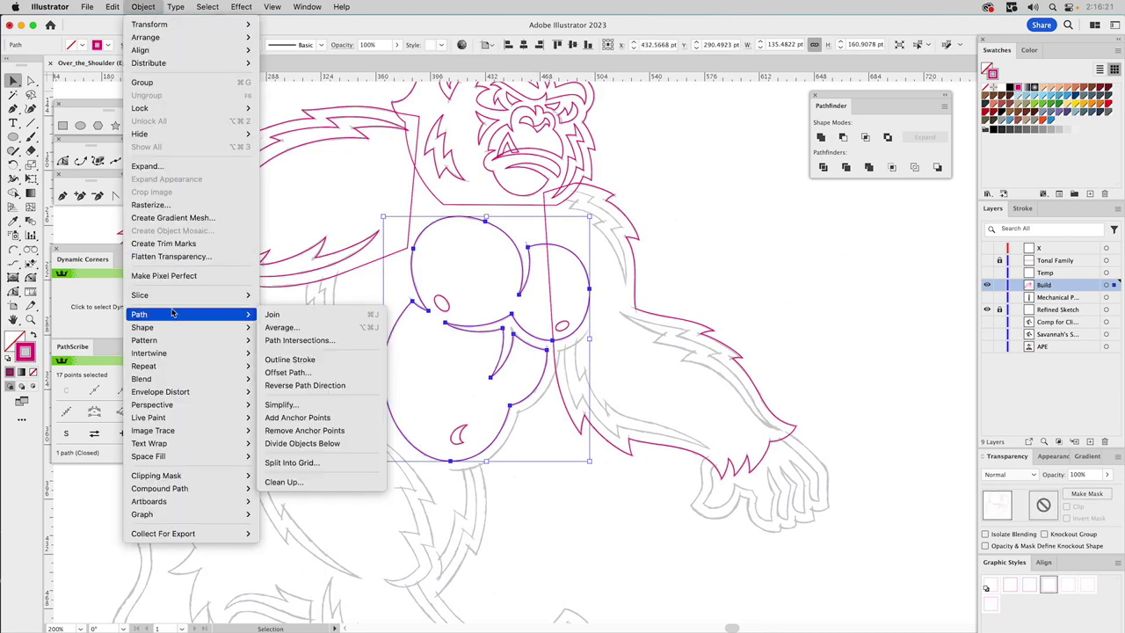
{"action": "left_click", "coordinate": [287, 372]}
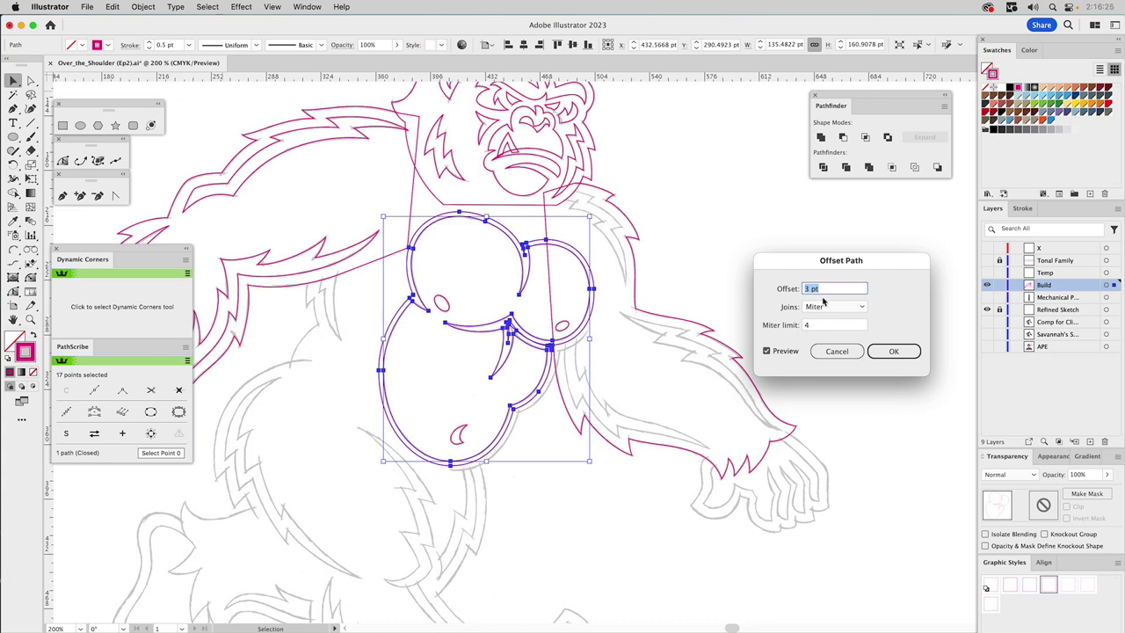
{"action": "type", "text": "7.5"}
{"action": "left_click", "coordinate": [766, 351]}
{"action": "left_click", "coordinate": [767, 351]}
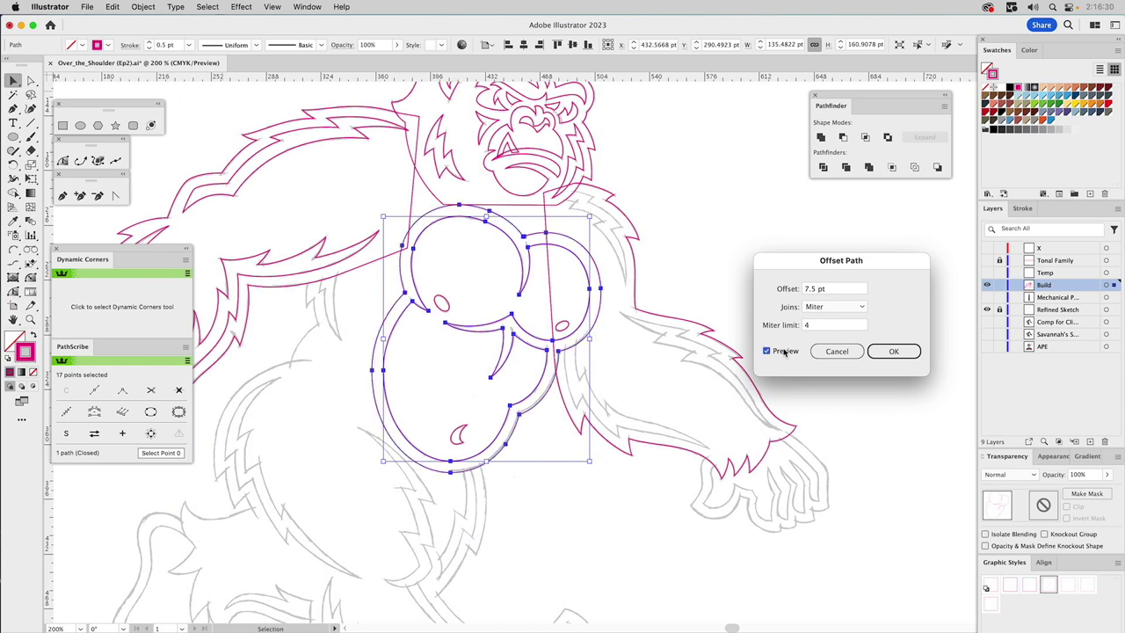
{"action": "left_click", "coordinate": [893, 350]}
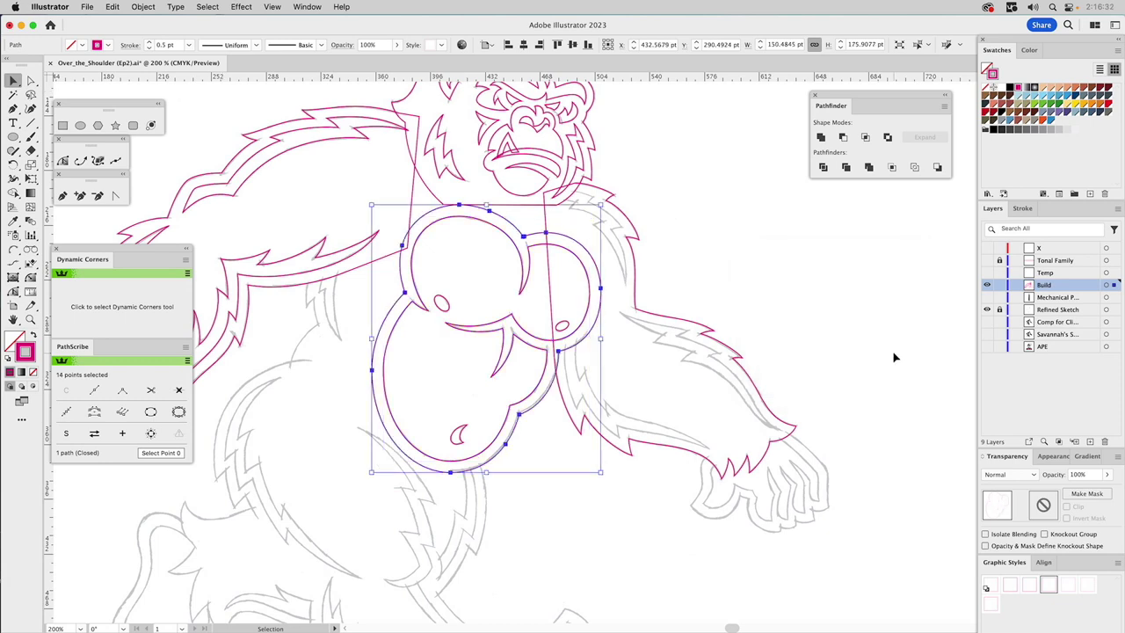
{"action": "left_click", "coordinate": [655, 357]}
{"action": "key", "text": "a"}
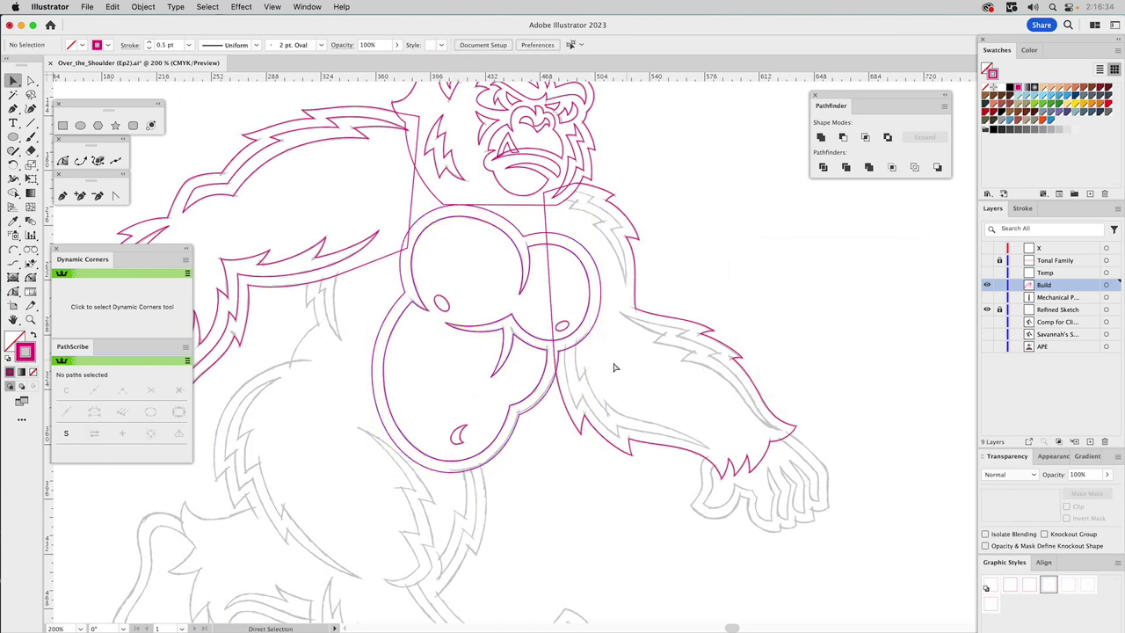
{"action": "left_click_drag", "start_coordinate": [683, 290], "coordinate": [645, 307]}
Zoom in on the shoulder and draw an arc by points along the fur edge
{"action": "key", "text": "v"}
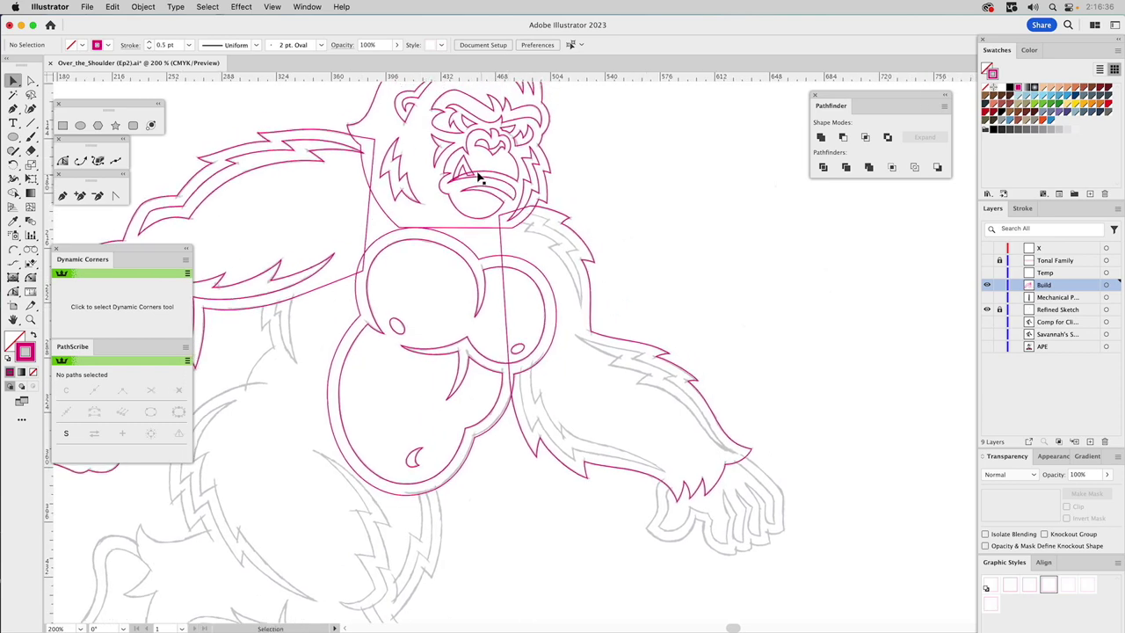
{"action": "left_click", "coordinate": [30, 319]}
{"action": "left_click_drag", "start_coordinate": [439, 187], "coordinate": [636, 374]}
{"action": "left_click", "coordinate": [13, 250]}
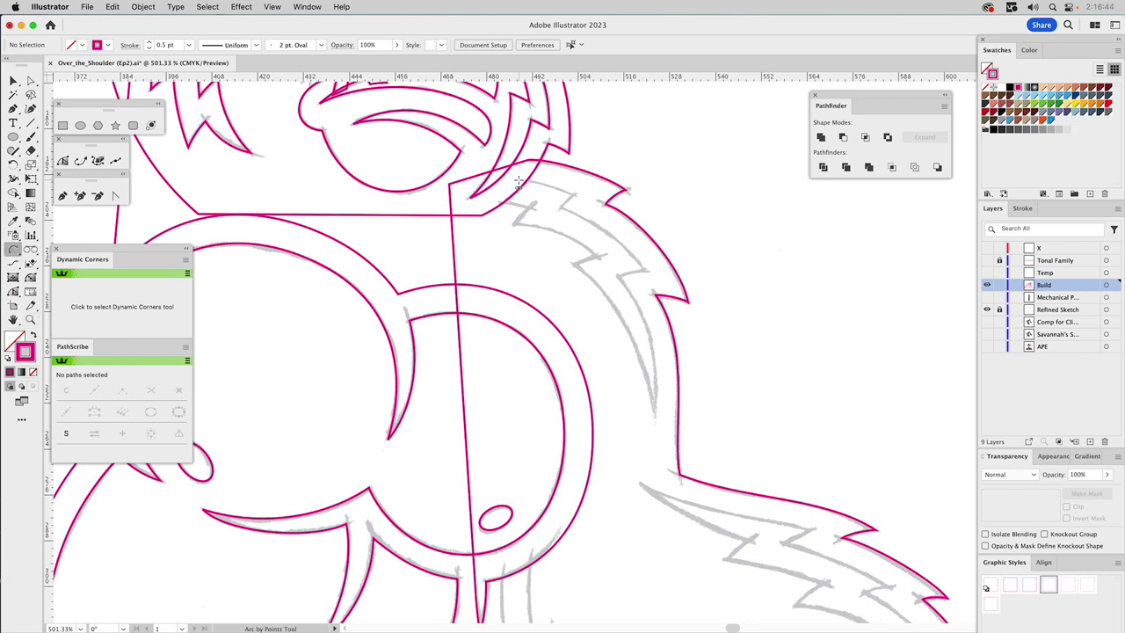
{"action": "left_click_drag", "start_coordinate": [519, 181], "coordinate": [657, 394]}
{"action": "key", "text": "a"}
{"action": "left_click", "coordinate": [651, 347]}
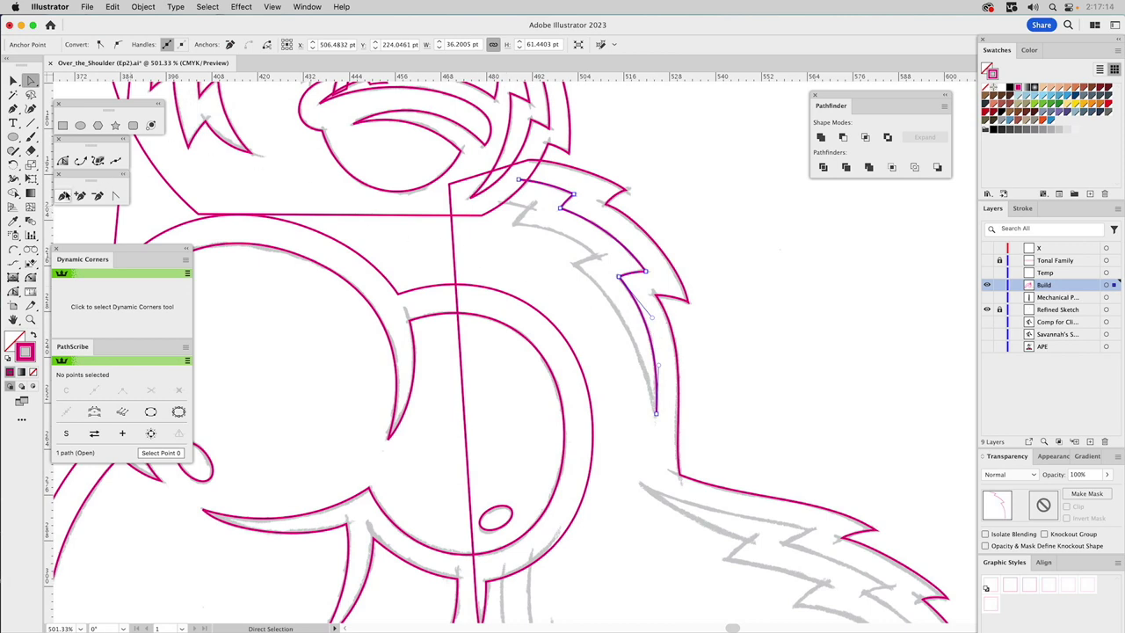
Extend the arc with the Pen into a spiky fur tuft and close it
{"action": "left_click", "coordinate": [64, 195]}
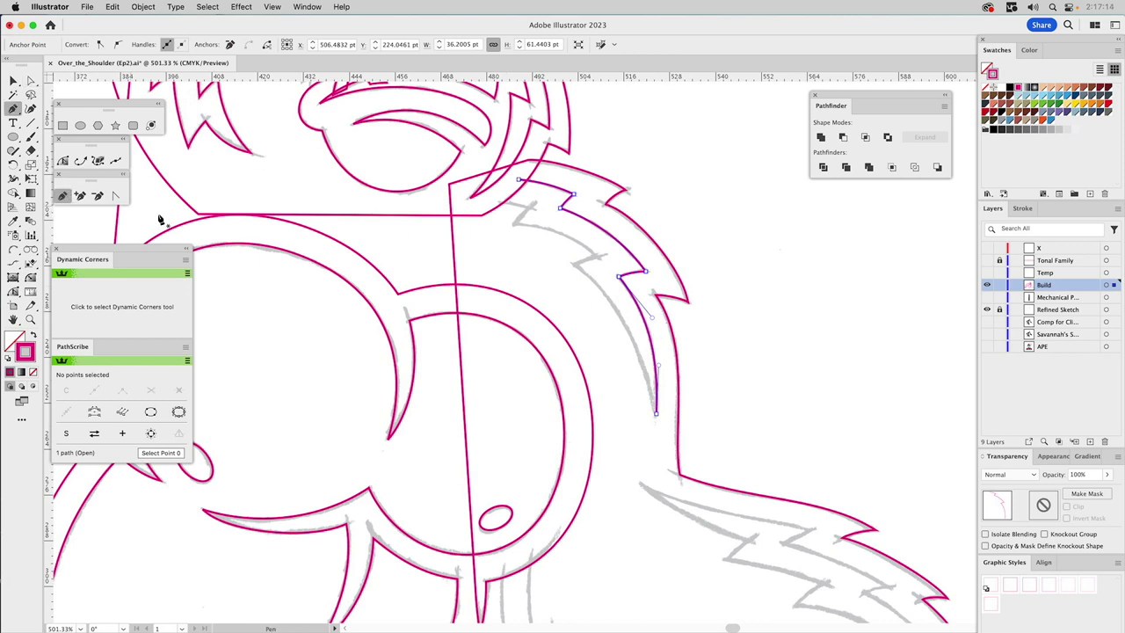
{"action": "left_click", "coordinate": [657, 418]}
{"action": "left_click", "coordinate": [574, 264]}
{"action": "left_click", "coordinate": [574, 264]}
{"action": "left_click", "coordinate": [596, 256]}
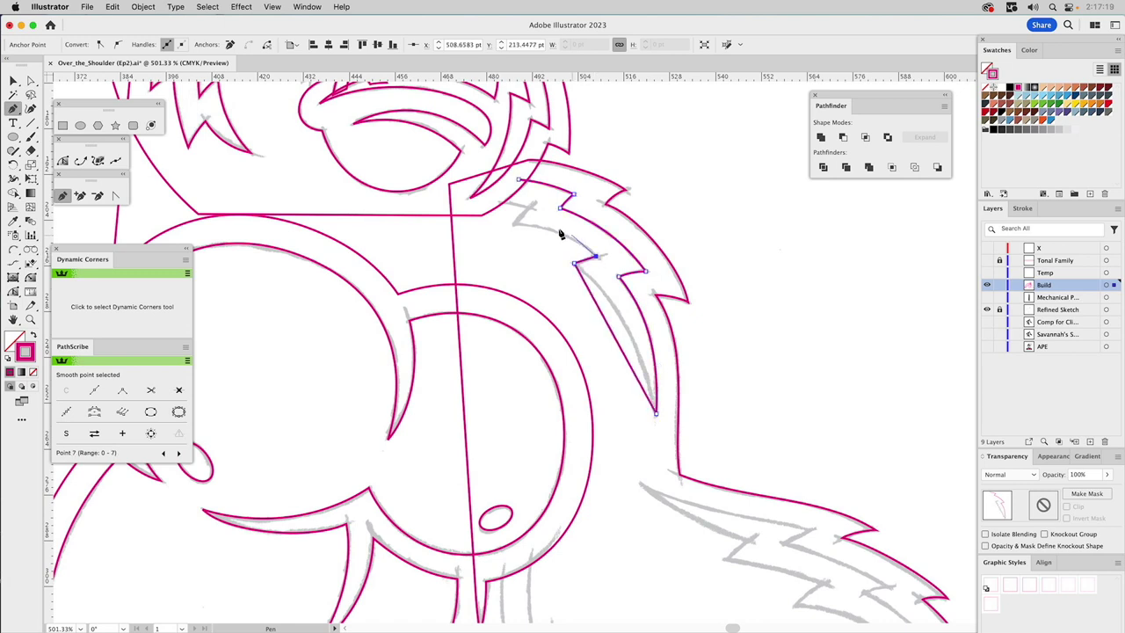
{"action": "left_click", "coordinate": [512, 225]}
{"action": "left_click", "coordinate": [531, 205]}
{"action": "left_click", "coordinate": [494, 199]}
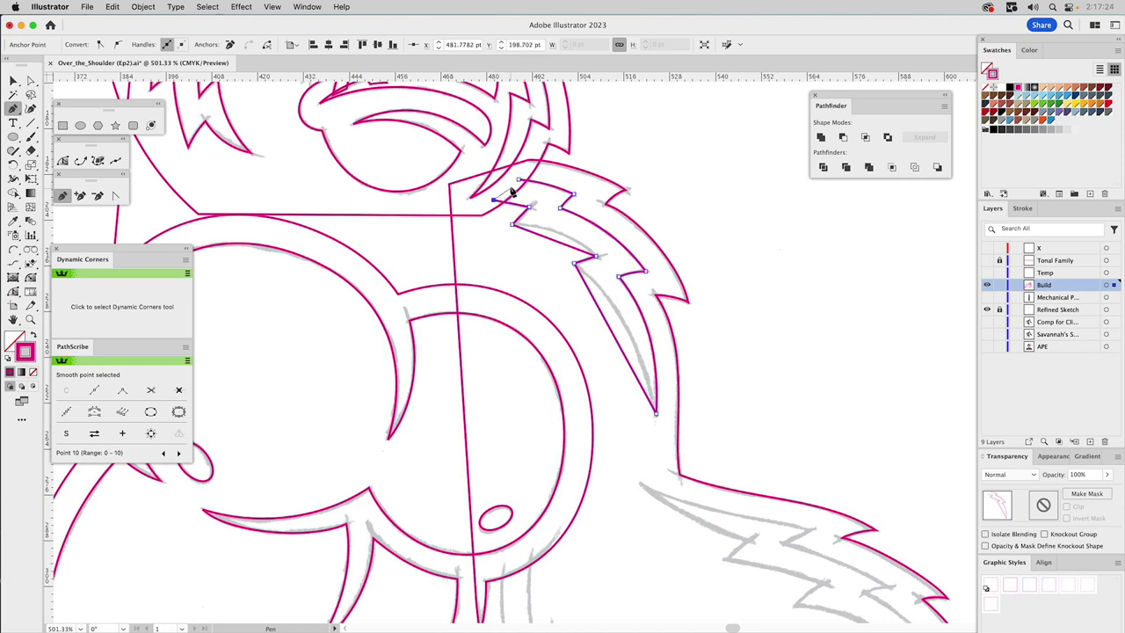
{"action": "left_click", "coordinate": [517, 182]}
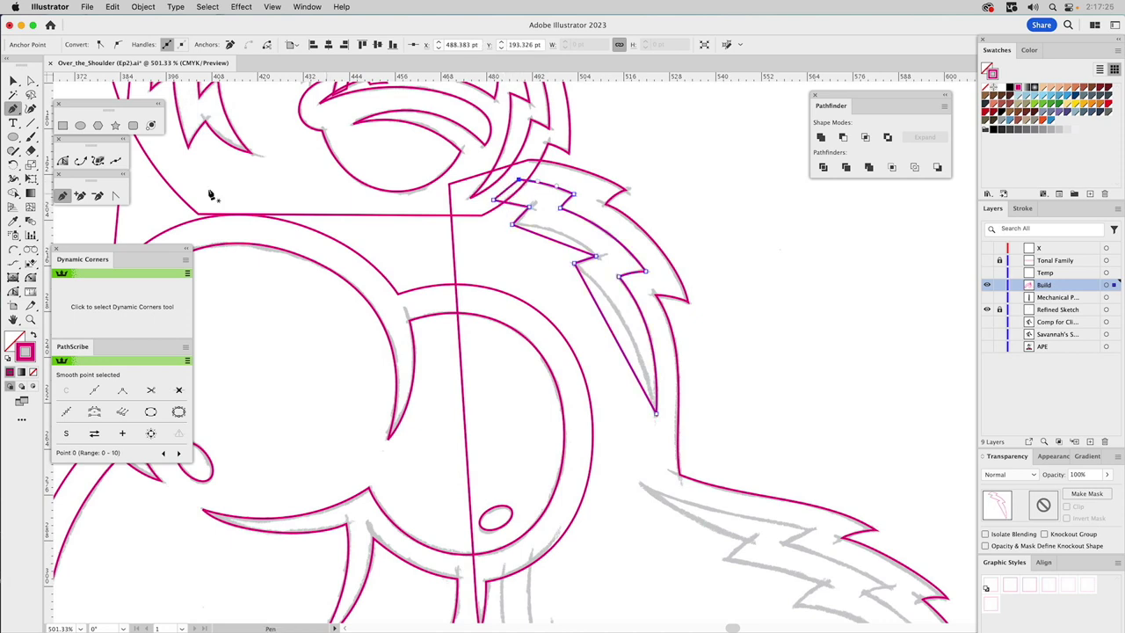
Bend the tuft's lower edge into a curve with PathScribe
{"action": "left_click", "coordinate": [14, 293]}
{"action": "left_click", "coordinate": [555, 242]}
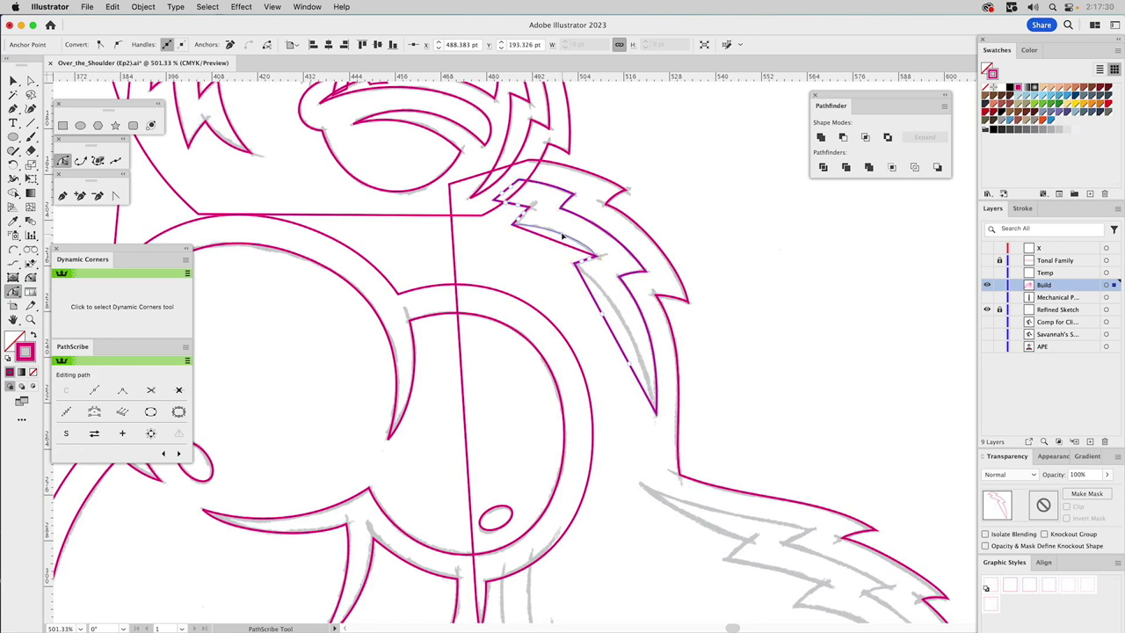
{"action": "left_click", "coordinate": [580, 239]}
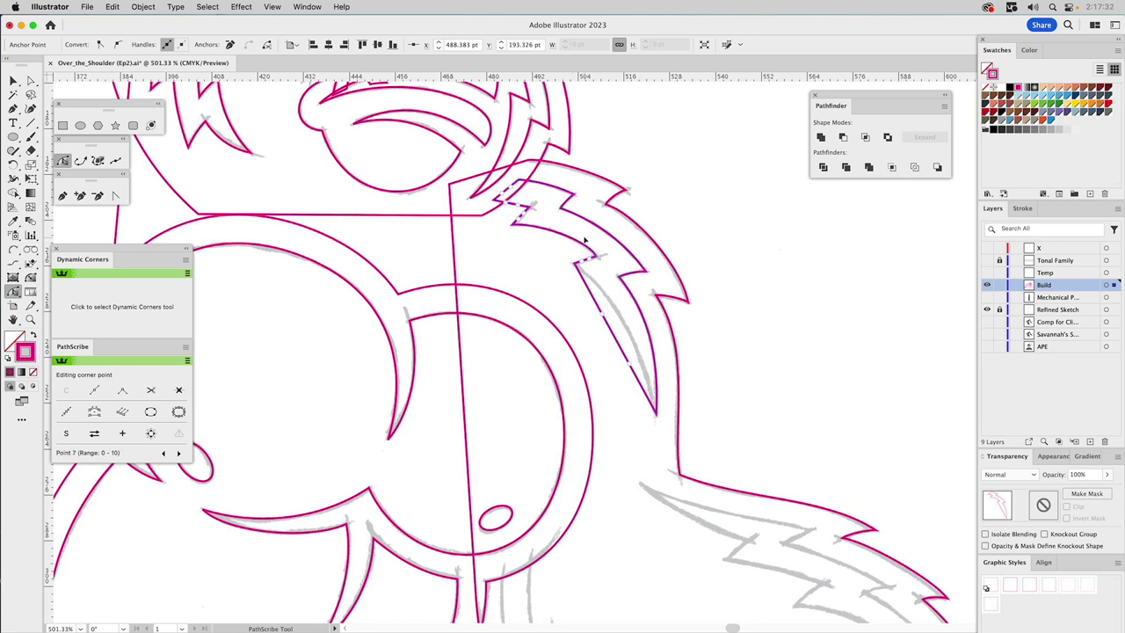
{"action": "left_click", "coordinate": [589, 263]}
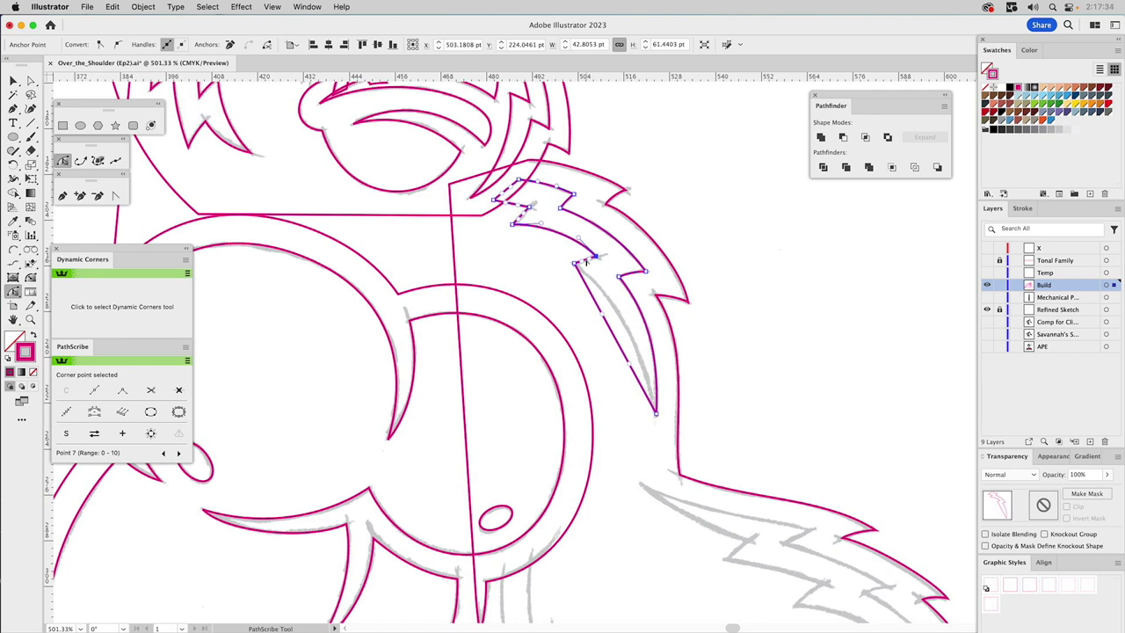
{"action": "left_click", "coordinate": [586, 262]}
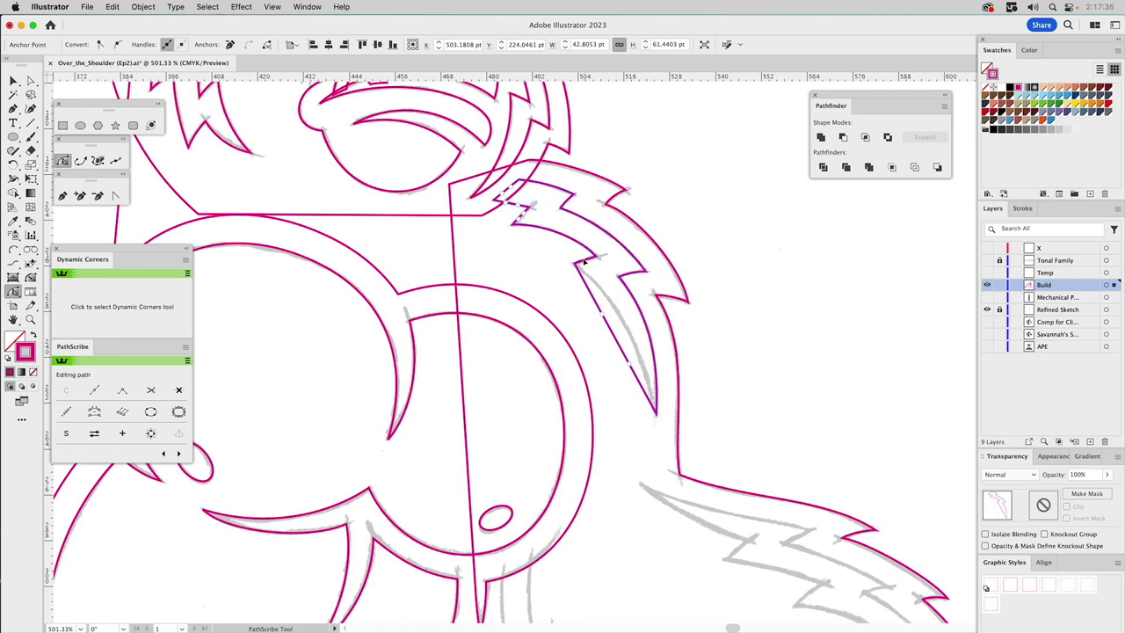
{"action": "left_click", "coordinate": [586, 261]}
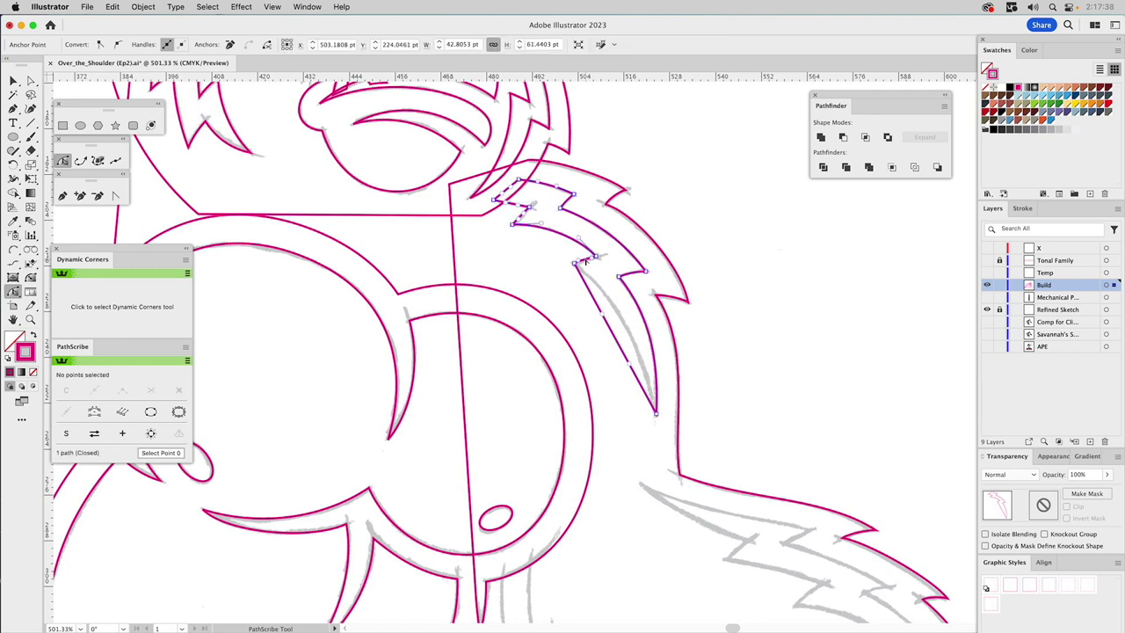
{"action": "left_click", "coordinate": [590, 258]}
{"action": "left_click", "coordinate": [577, 262]}
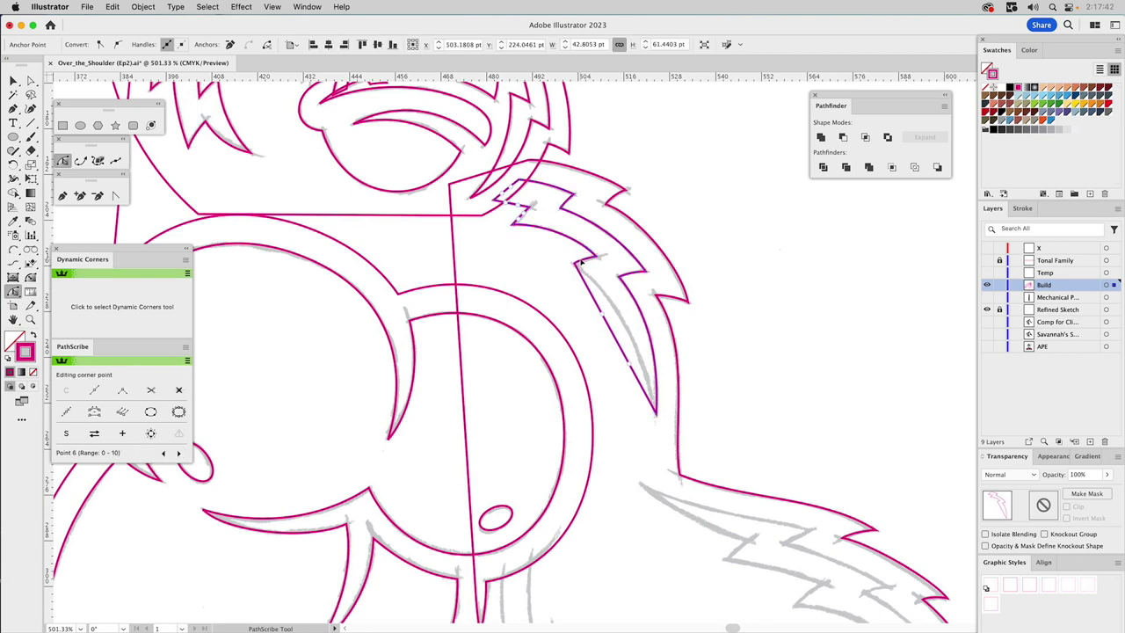
{"action": "left_click_drag", "start_coordinate": [589, 293], "coordinate": [634, 356]}
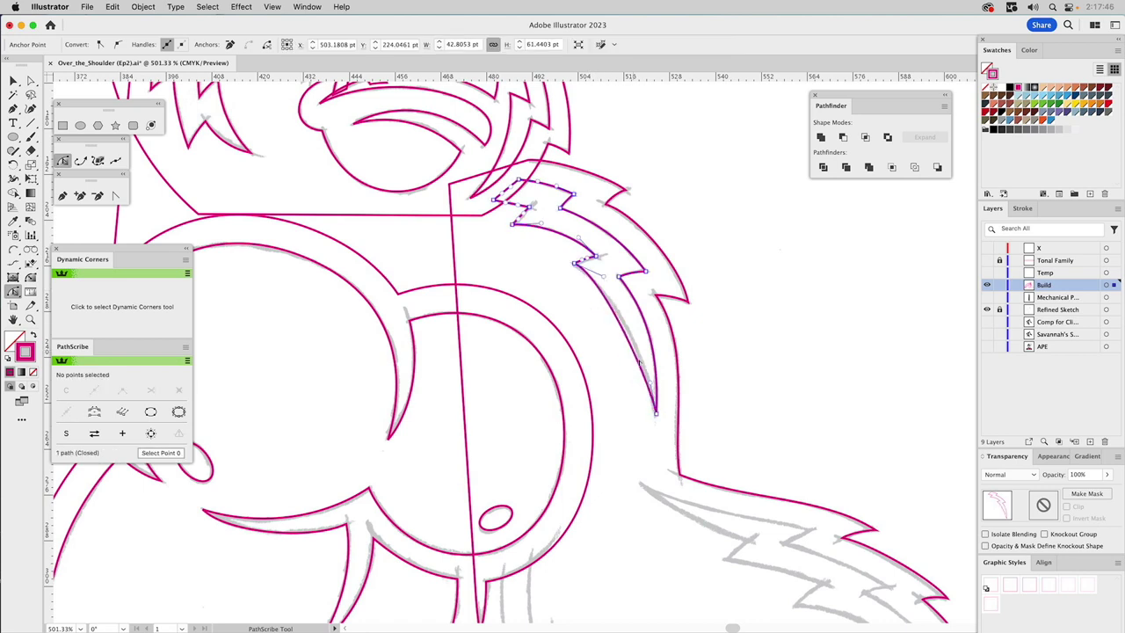
Refine the tuft's bottom tip, spike notch and top corner, then pan to the arm fur
{"action": "left_click", "coordinate": [651, 380]}
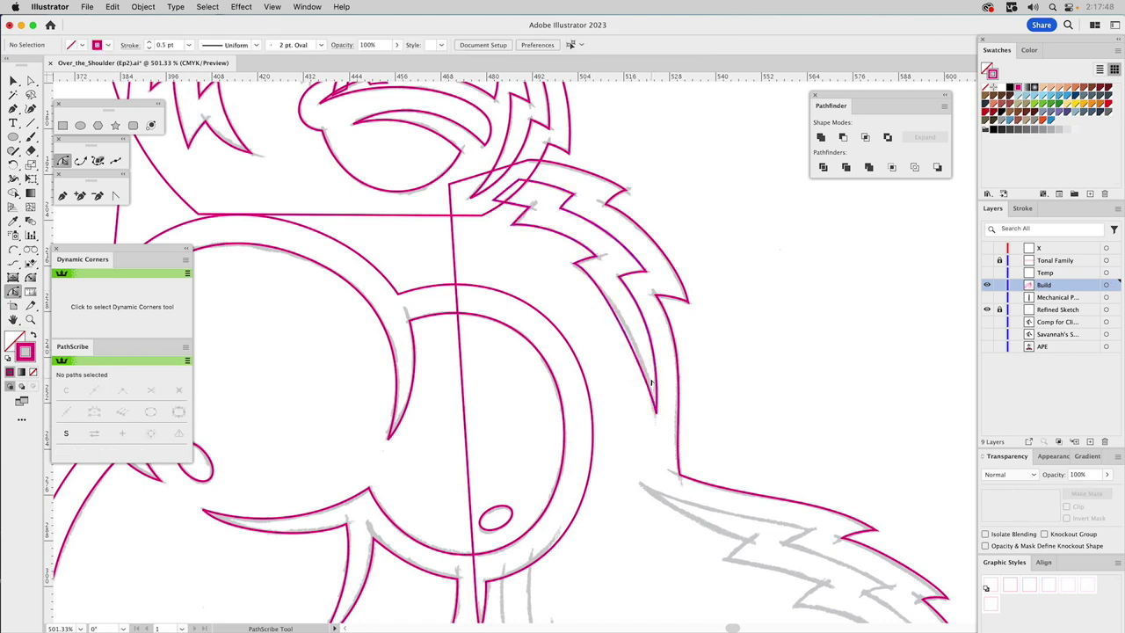
{"action": "left_click", "coordinate": [650, 383]}
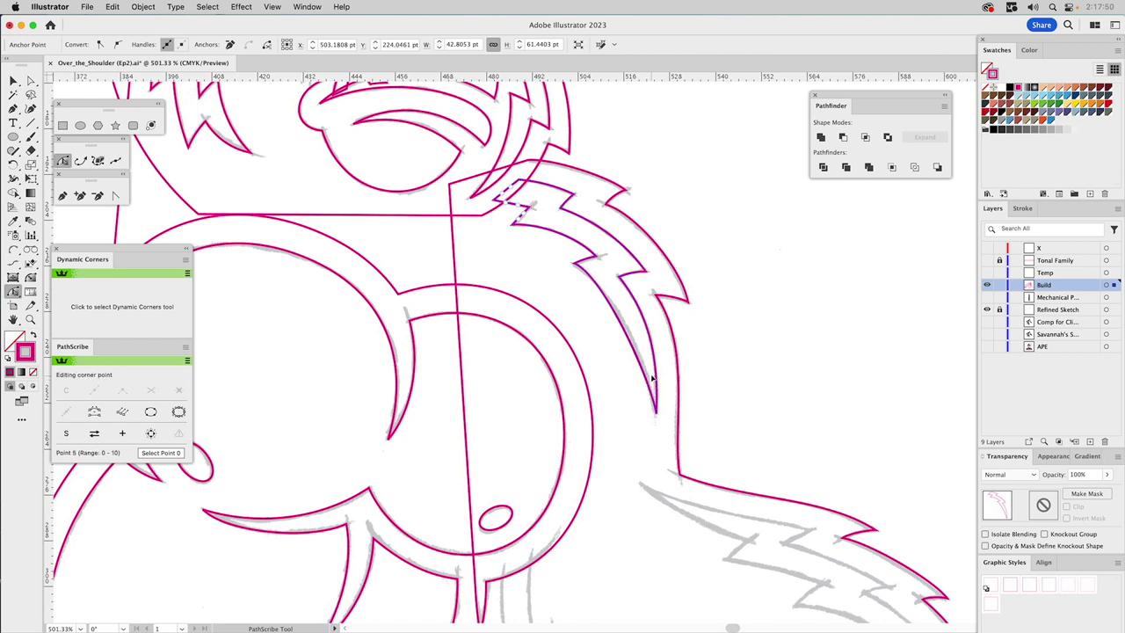
{"action": "left_click", "coordinate": [656, 412]}
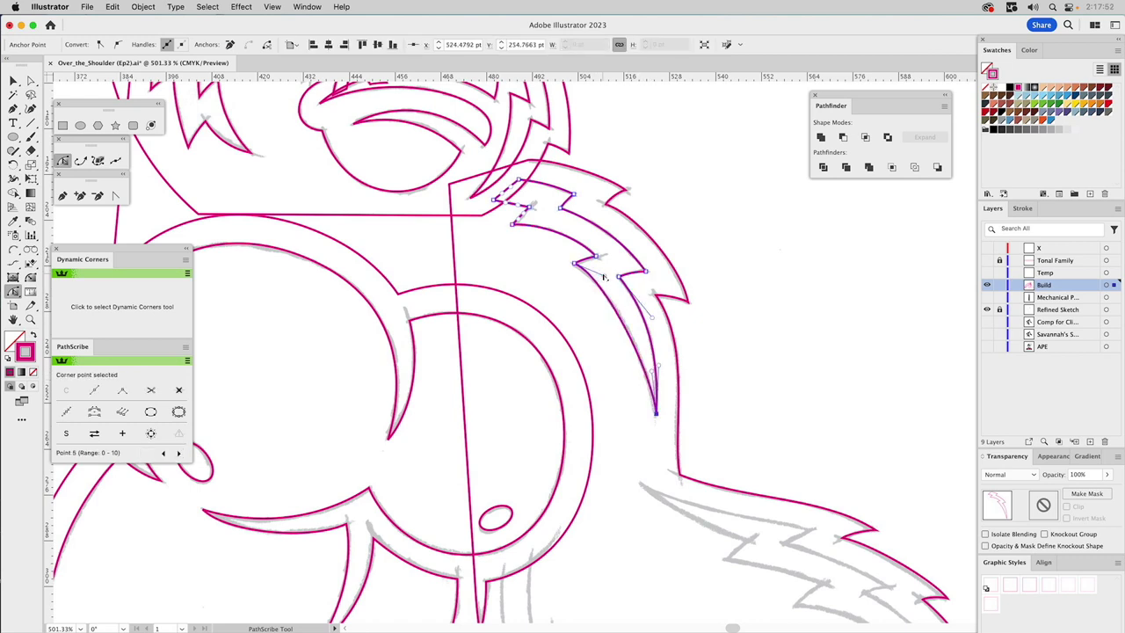
{"action": "left_click", "coordinate": [612, 283]}
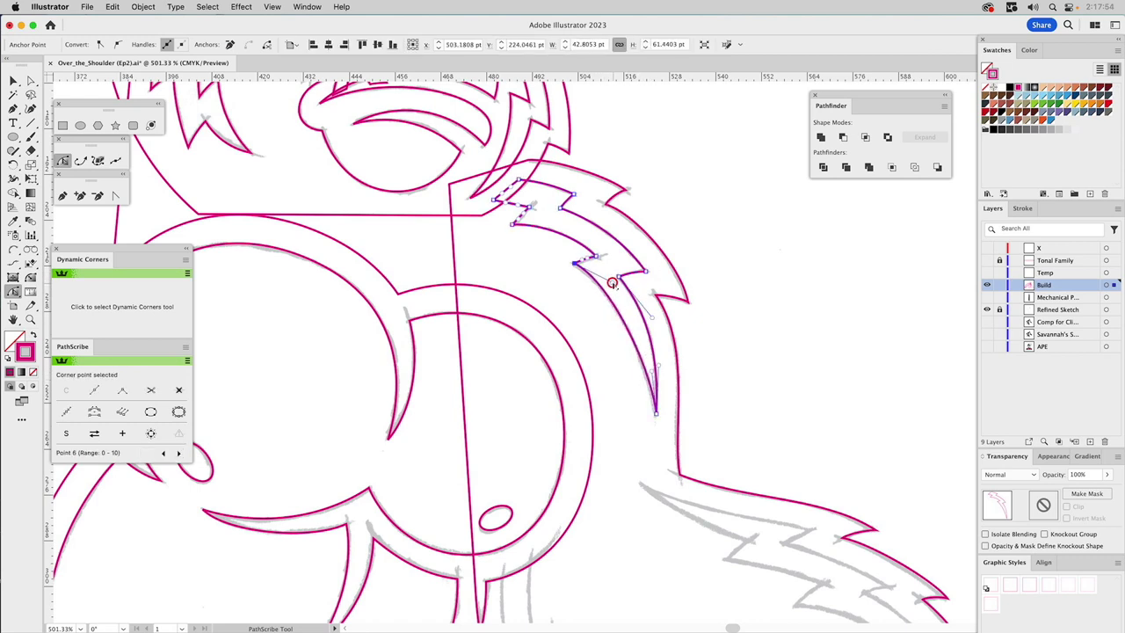
{"action": "left_click", "coordinate": [517, 206]}
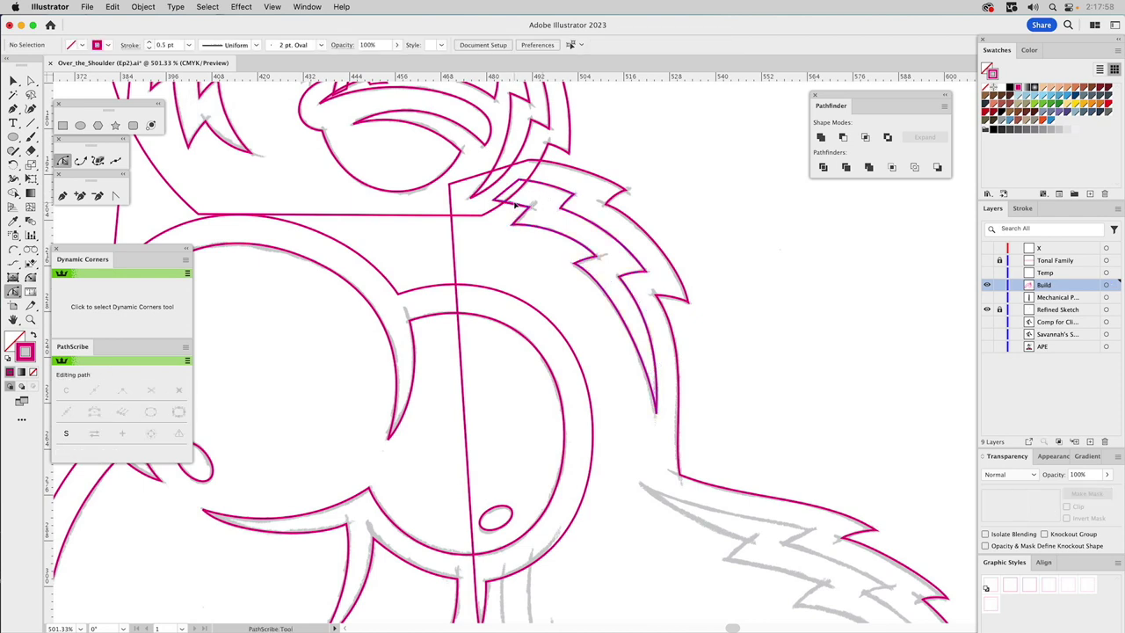
{"action": "left_click", "coordinate": [519, 206]}
{"action": "left_click", "coordinate": [523, 205]}
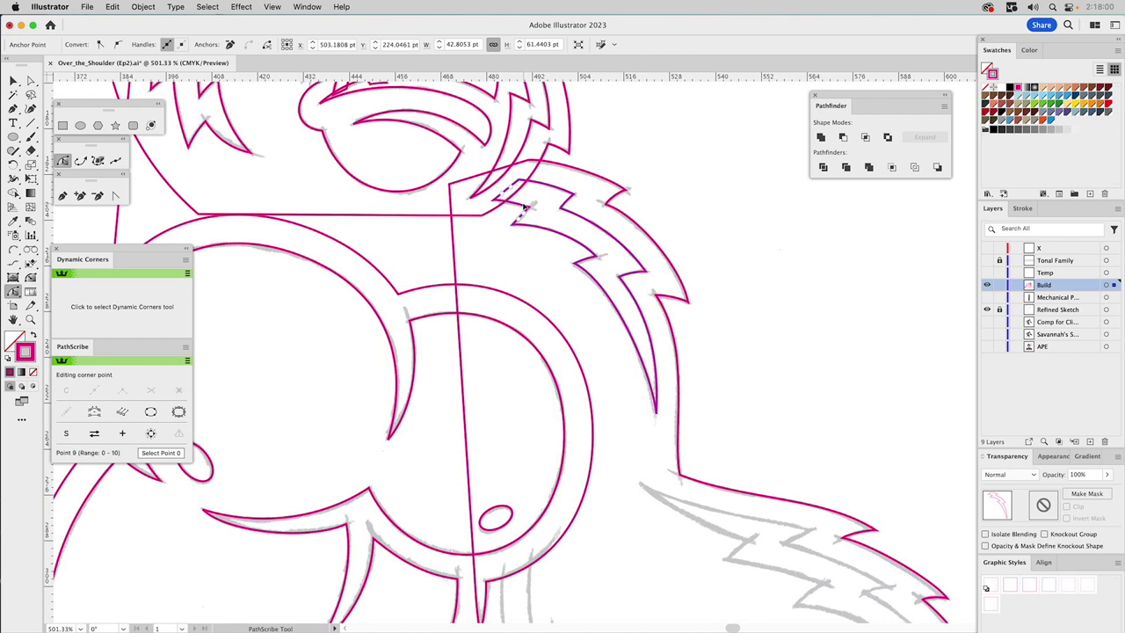
{"action": "left_click", "coordinate": [538, 195]}
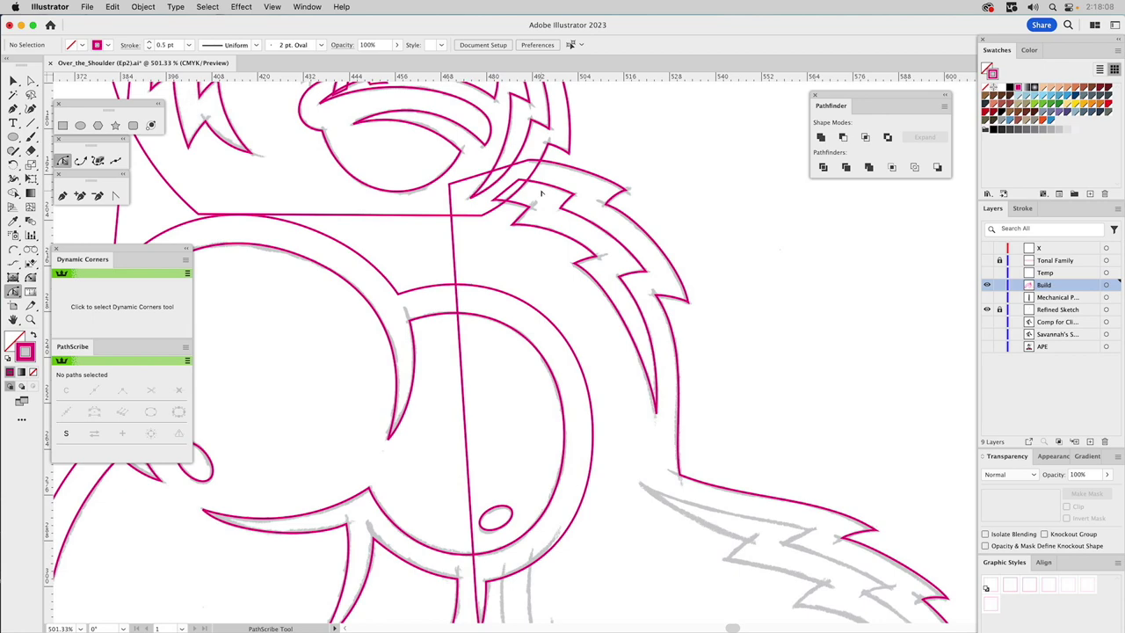
{"action": "left_click_drag", "start_coordinate": [816, 429], "coordinate": [545, 146]}
{"action": "left_click", "coordinate": [62, 195]}
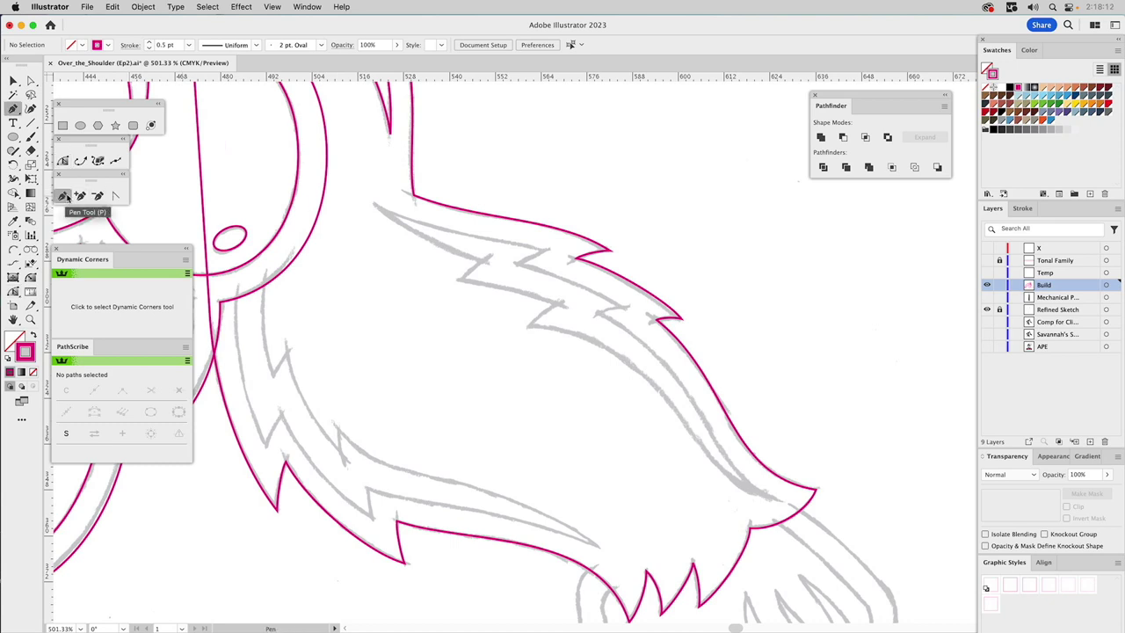
Start the inner fur tuft outline at the armpit, placing anchors along the spikes down to the bottom tip
{"action": "left_click", "coordinate": [372, 204]}
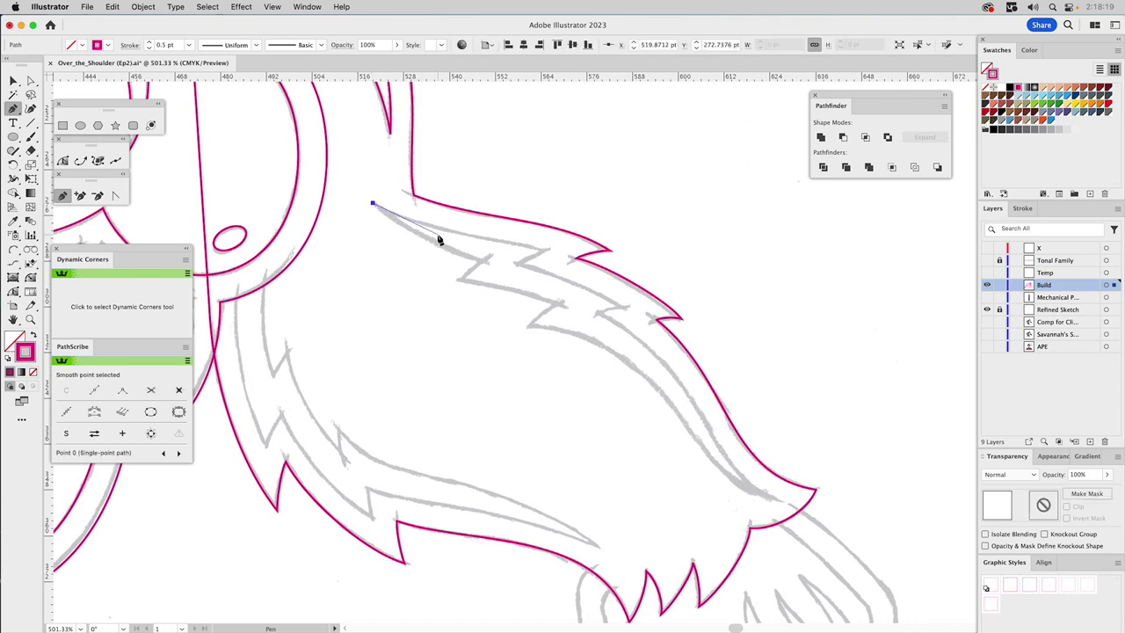
{"action": "left_click", "coordinate": [546, 253]}
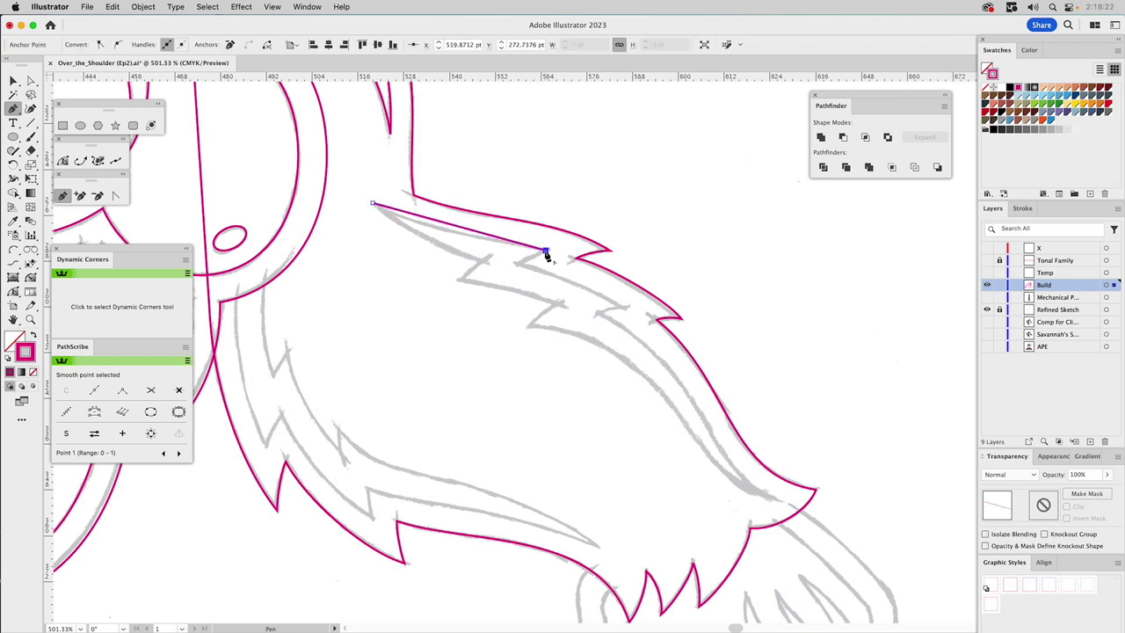
{"action": "left_click", "coordinate": [518, 263]}
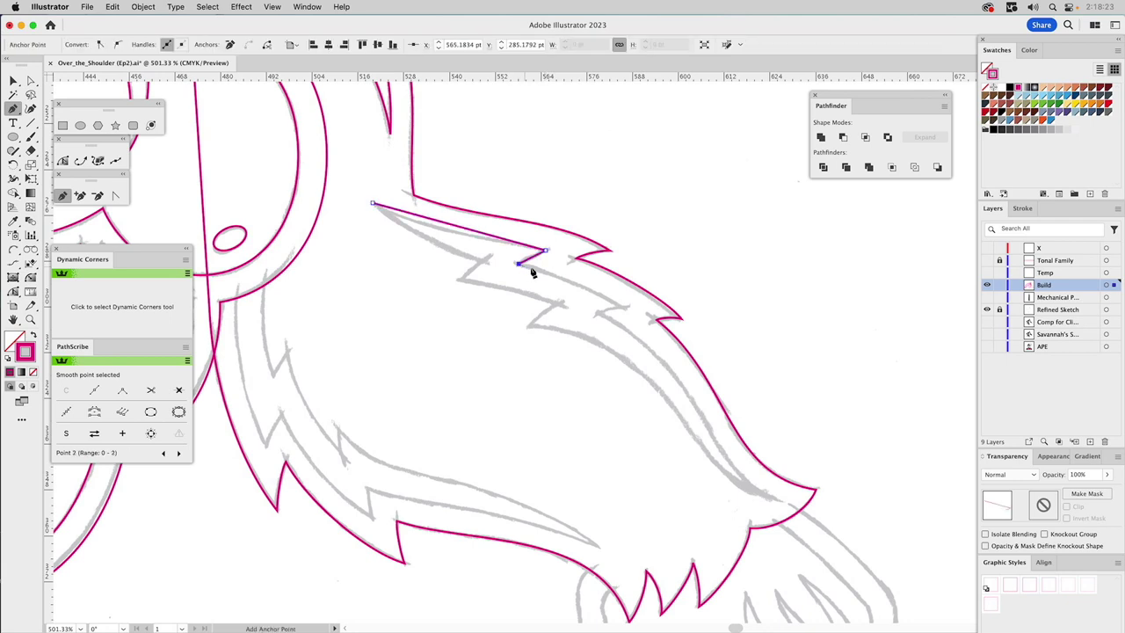
{"action": "left_click", "coordinate": [623, 307]}
{"action": "left_click", "coordinate": [599, 313]}
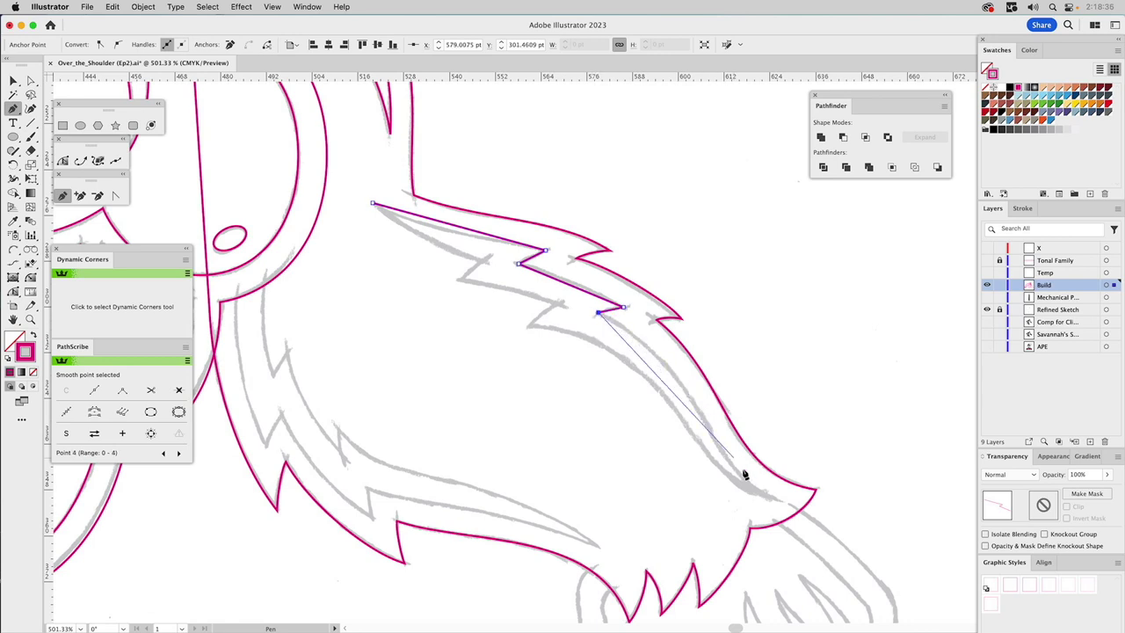
{"action": "left_click", "coordinate": [777, 500]}
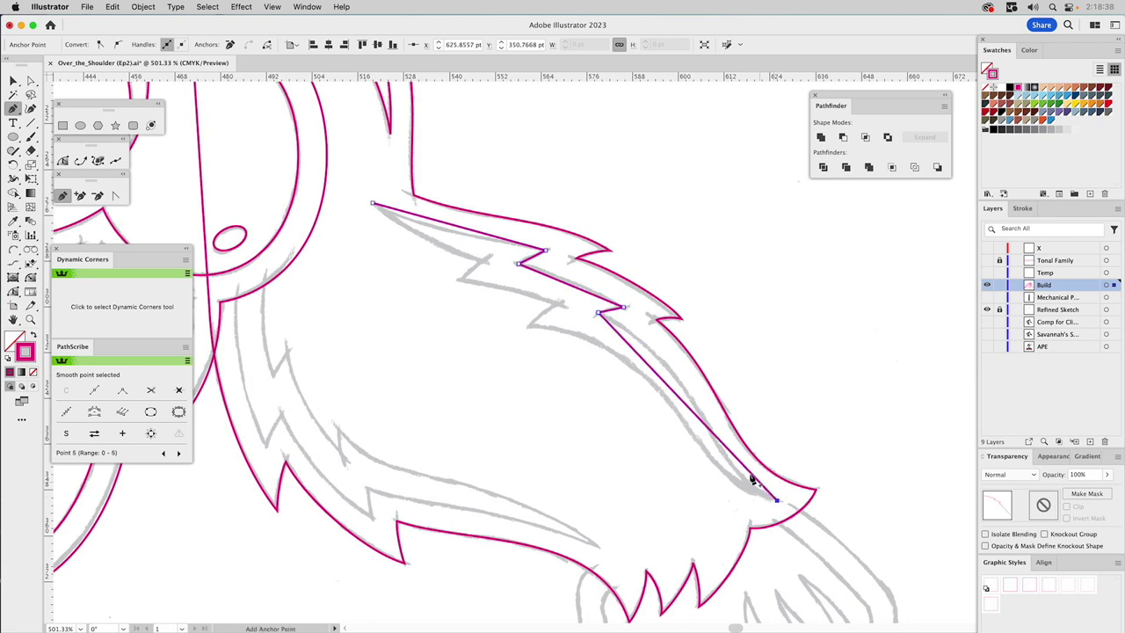
Add the remaining zigzag corners back up the tuft and close the path at its starting anchor
{"action": "left_click", "coordinate": [528, 327]}
{"action": "left_click", "coordinate": [555, 304]}
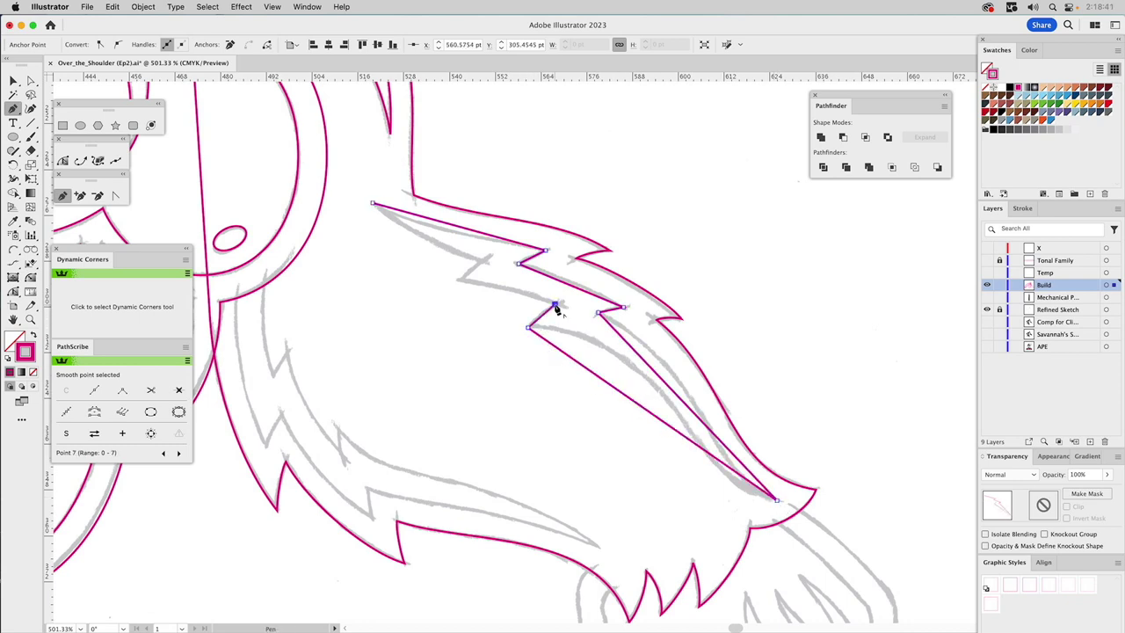
{"action": "left_click", "coordinate": [457, 279]}
{"action": "left_click", "coordinate": [480, 262]}
{"action": "key", "text": "super"}
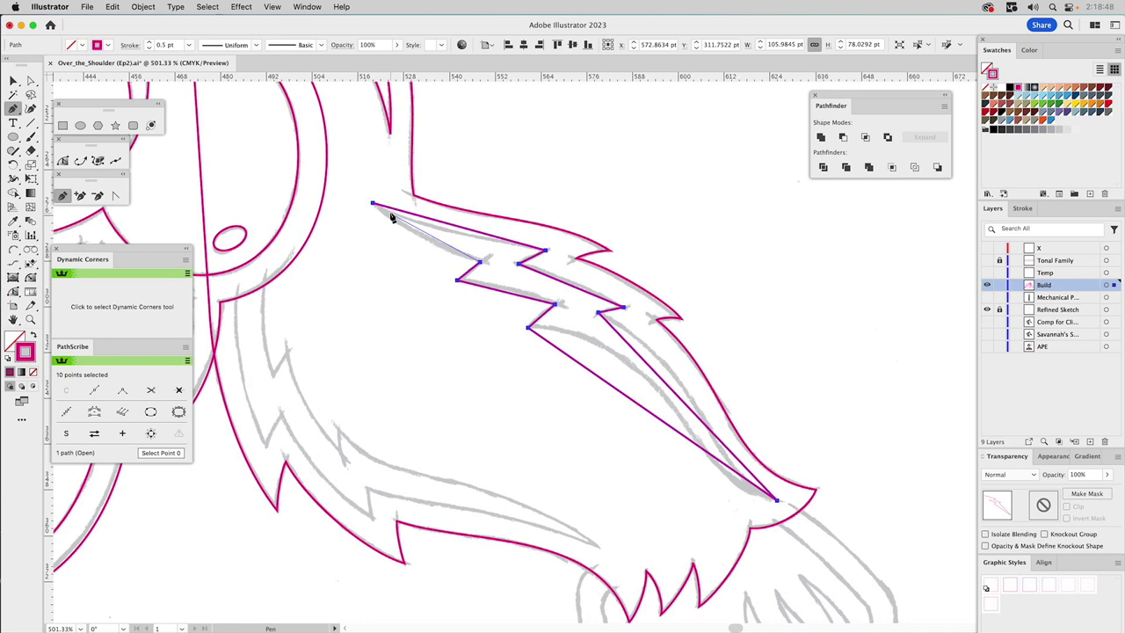
{"action": "left_click", "coordinate": [374, 205], "text": "super"}
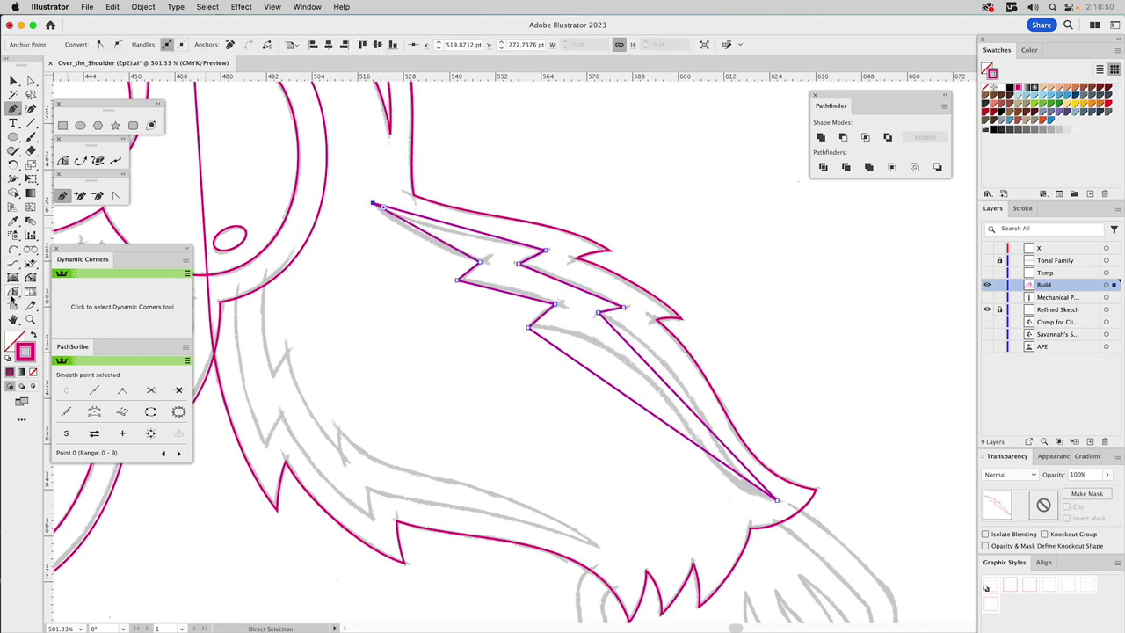
{"action": "left_click", "coordinate": [13, 293]}
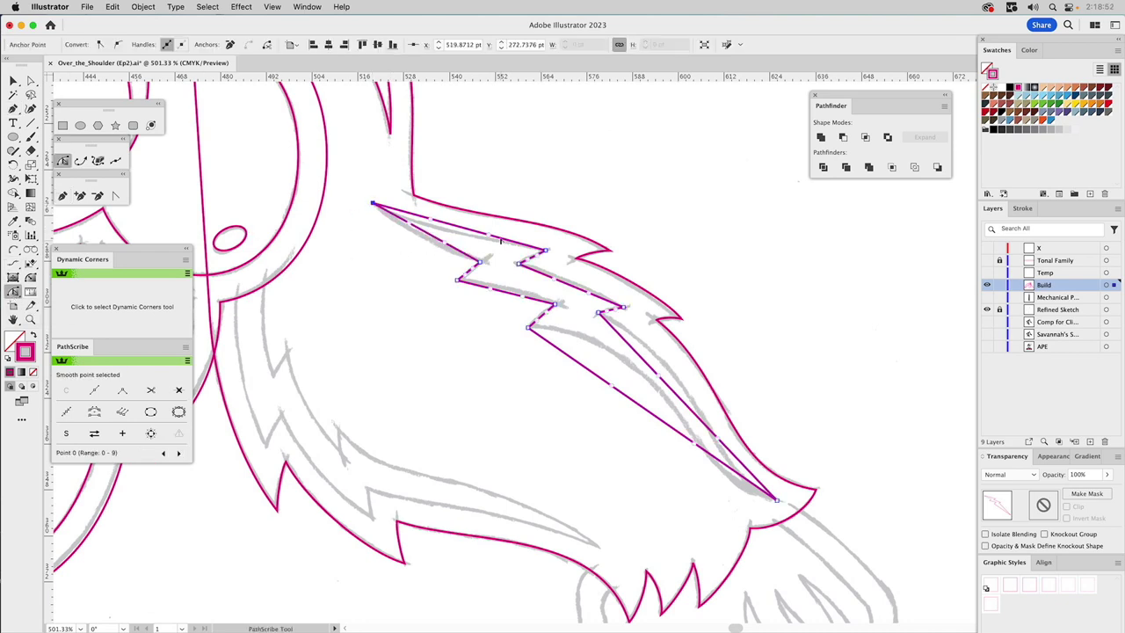
Bend the tuft's first straight segment to follow the sketch and select its anchors
{"action": "left_click", "coordinate": [489, 236]}
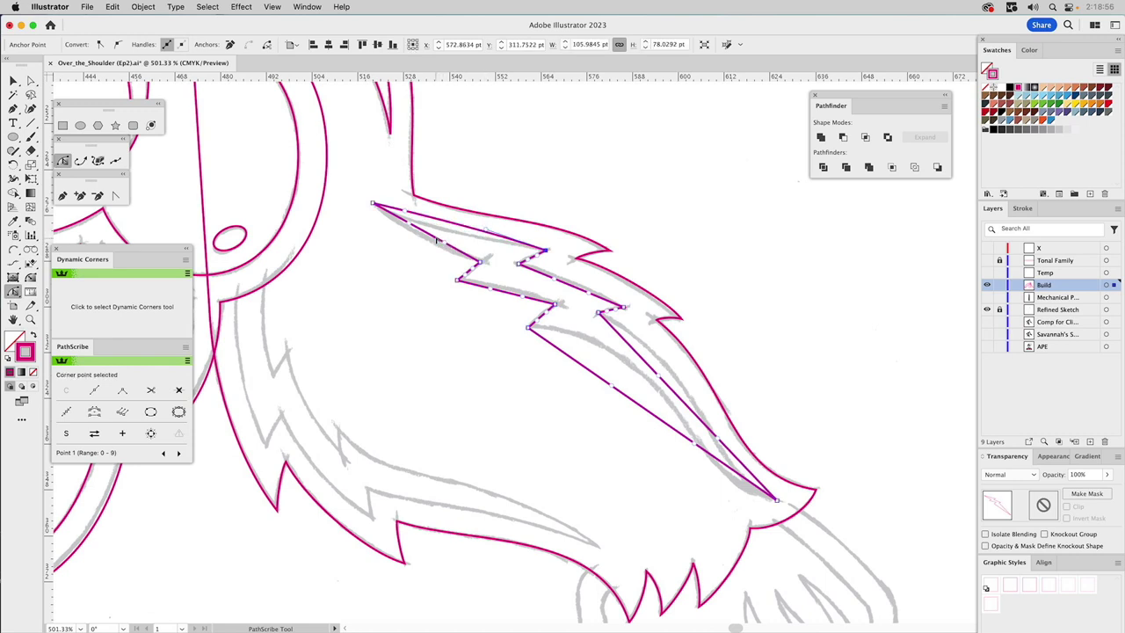
{"action": "left_click_drag", "start_coordinate": [435, 240], "coordinate": [488, 241]}
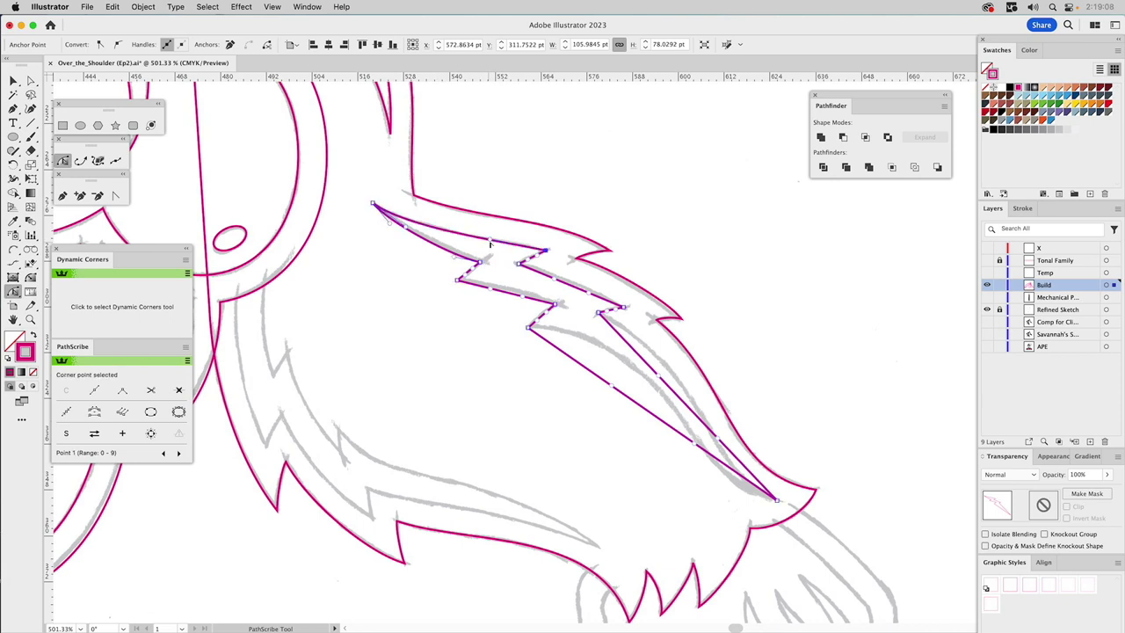
{"action": "left_click", "coordinate": [418, 232]}
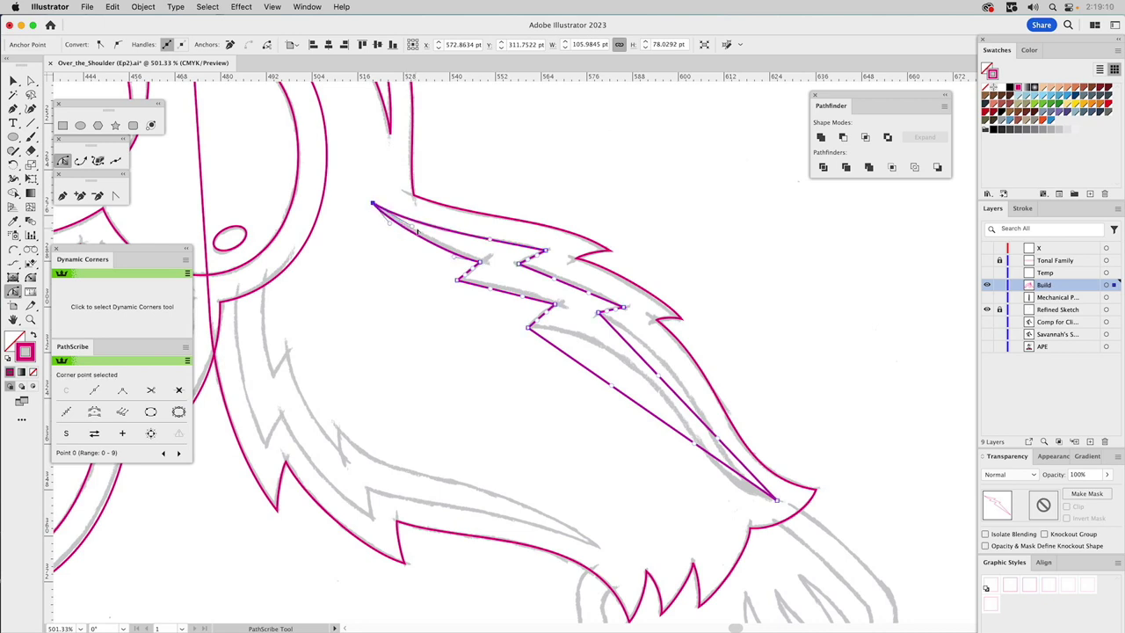
{"action": "left_click", "coordinate": [532, 259]}
{"action": "left_click", "coordinate": [532, 259]}
{"action": "left_click", "coordinate": [567, 284]}
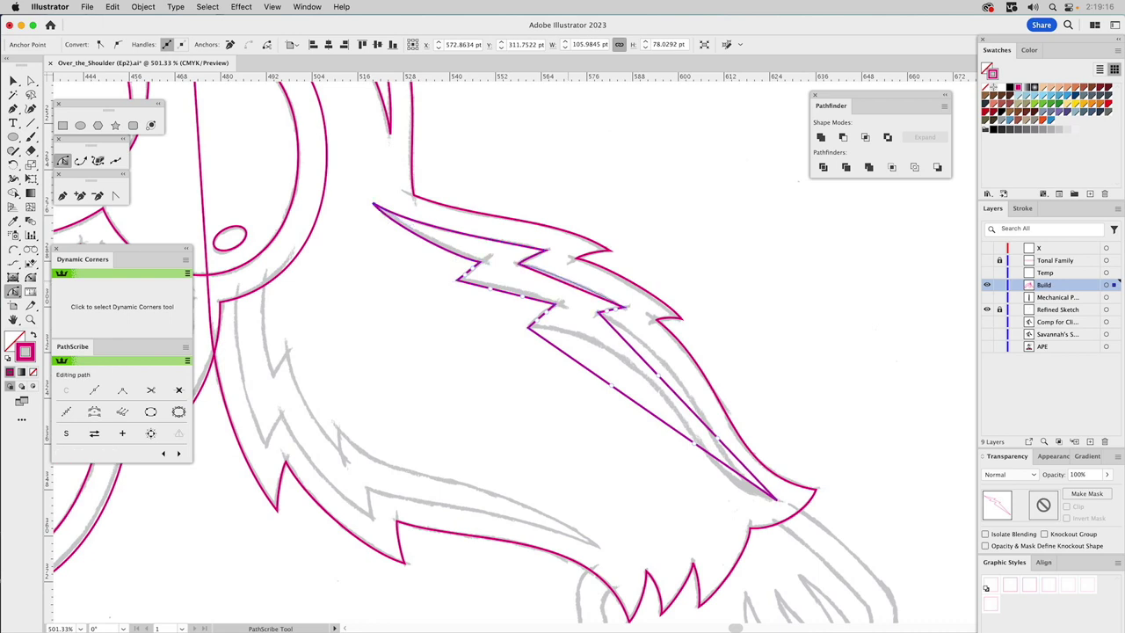
{"action": "left_click", "coordinate": [615, 314]}
Curve the long lower segment and the inner segments around the bottom tip to match the sketch
{"action": "left_click_drag", "start_coordinate": [612, 327], "coordinate": [664, 343]}
{"action": "left_click_drag", "start_coordinate": [694, 446], "coordinate": [706, 471]}
{"action": "left_click_drag", "start_coordinate": [662, 343], "coordinate": [699, 361]}
{"action": "left_click_drag", "start_coordinate": [555, 354], "coordinate": [609, 352]}
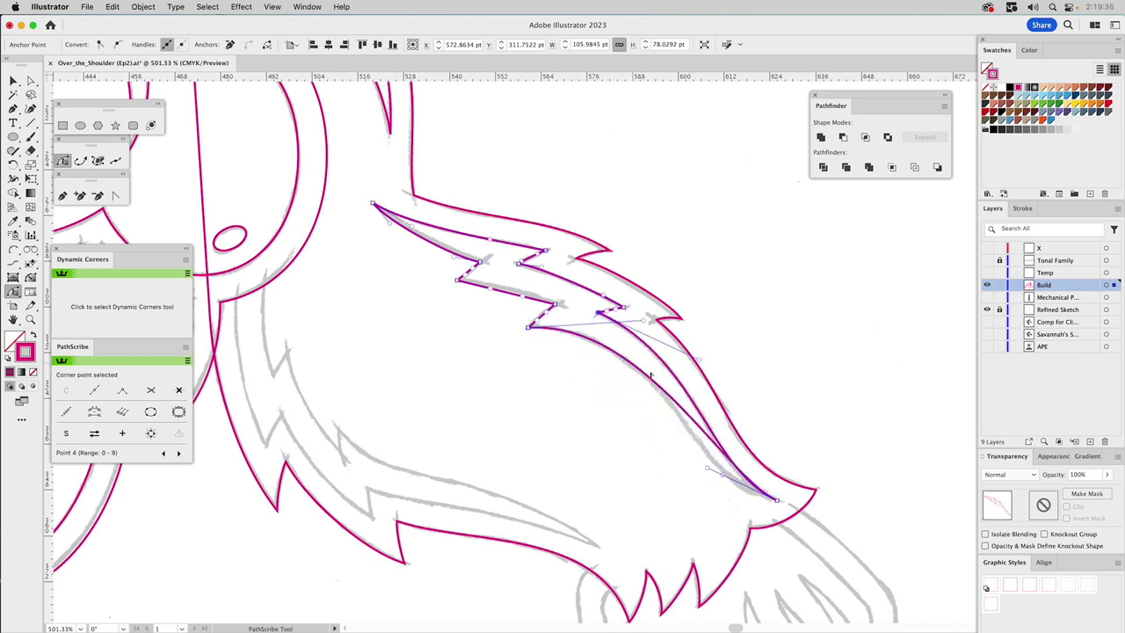
{"action": "left_click", "coordinate": [709, 470]}
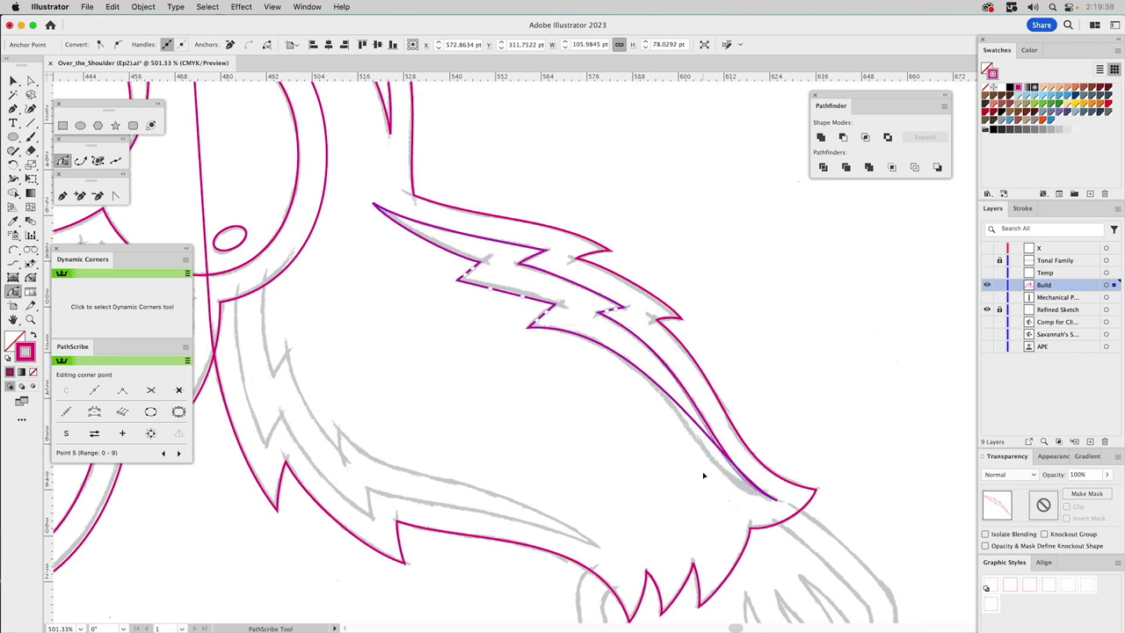
{"action": "left_click_drag", "start_coordinate": [722, 476], "coordinate": [688, 486]}
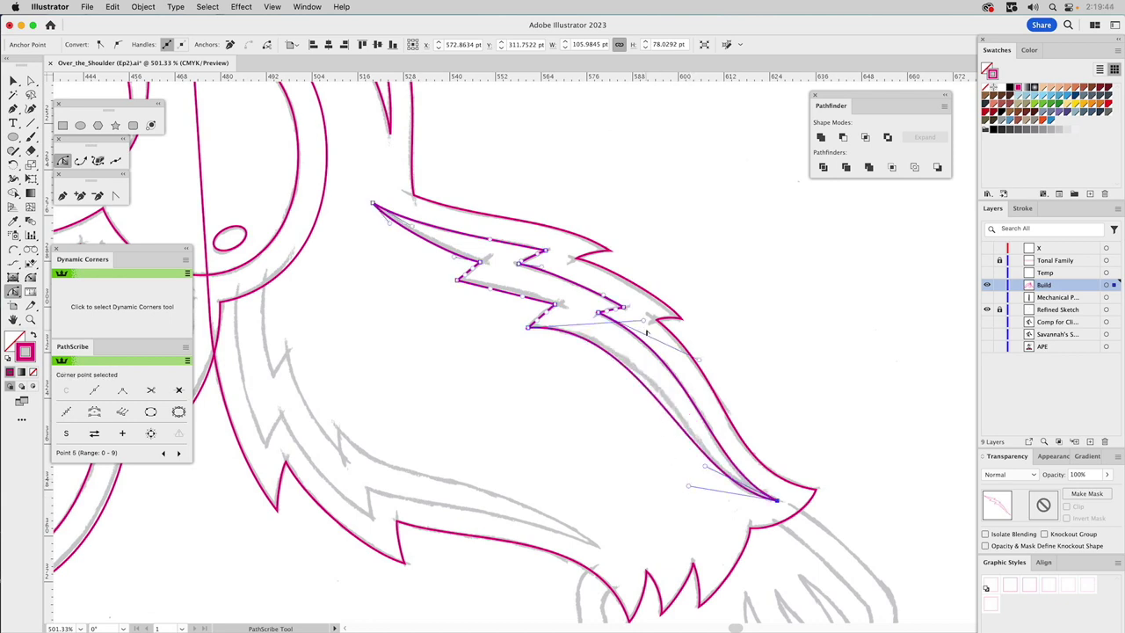
{"action": "left_click_drag", "start_coordinate": [644, 322], "coordinate": [664, 325]}
Check and adjust the tuft's zigzag corners, then deselect the finished fur path
{"action": "left_click", "coordinate": [543, 316]}
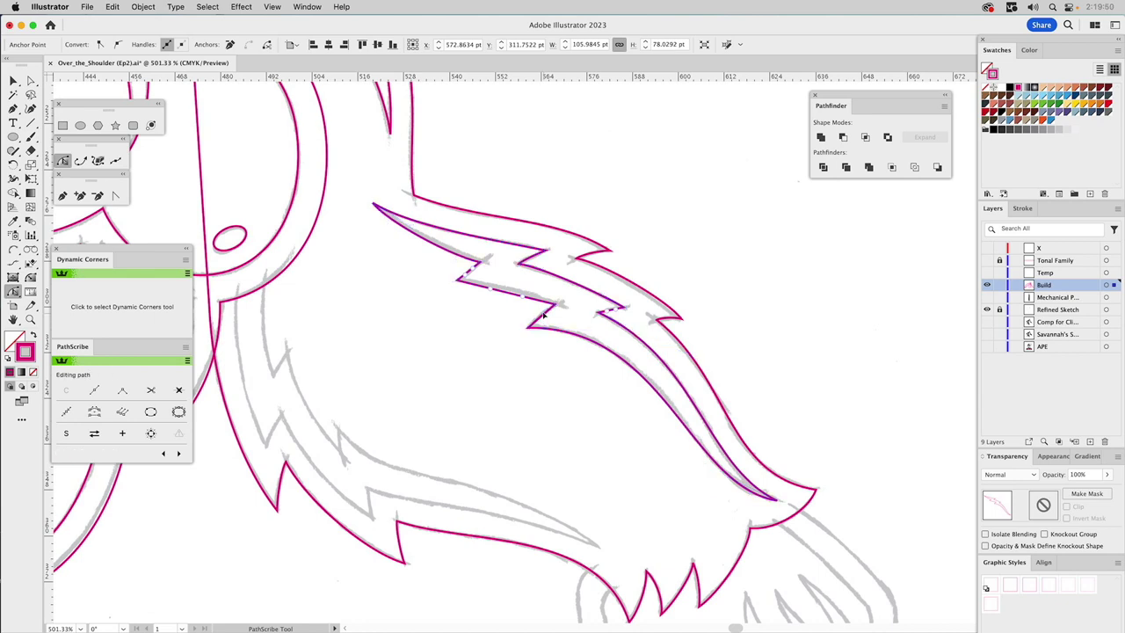
{"action": "left_click", "coordinate": [515, 299]}
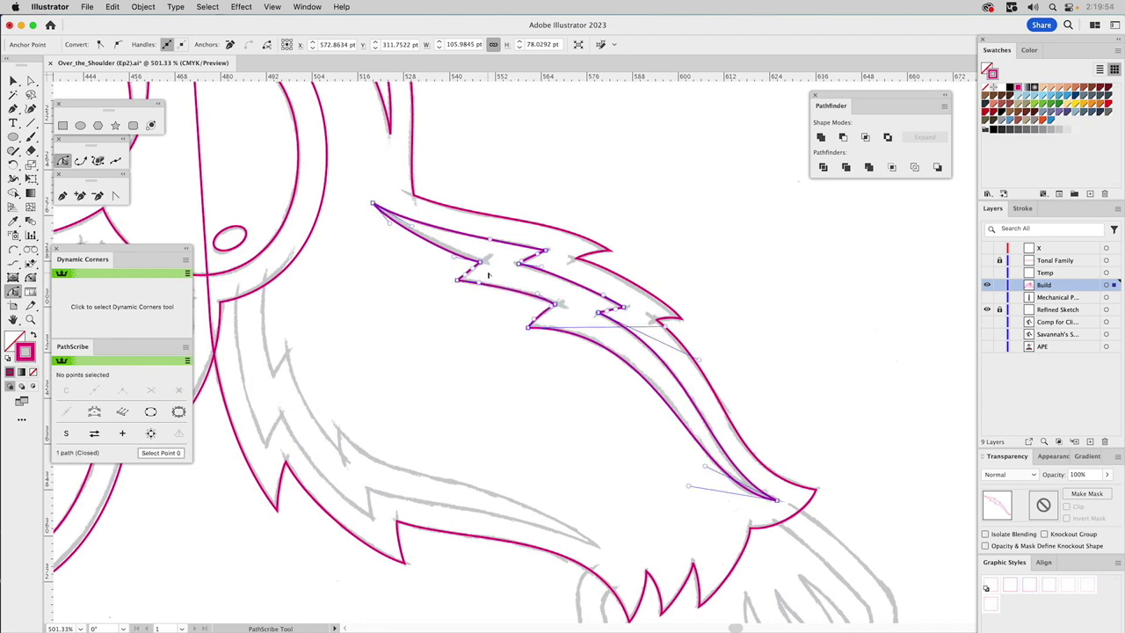
{"action": "left_click", "coordinate": [555, 273]}
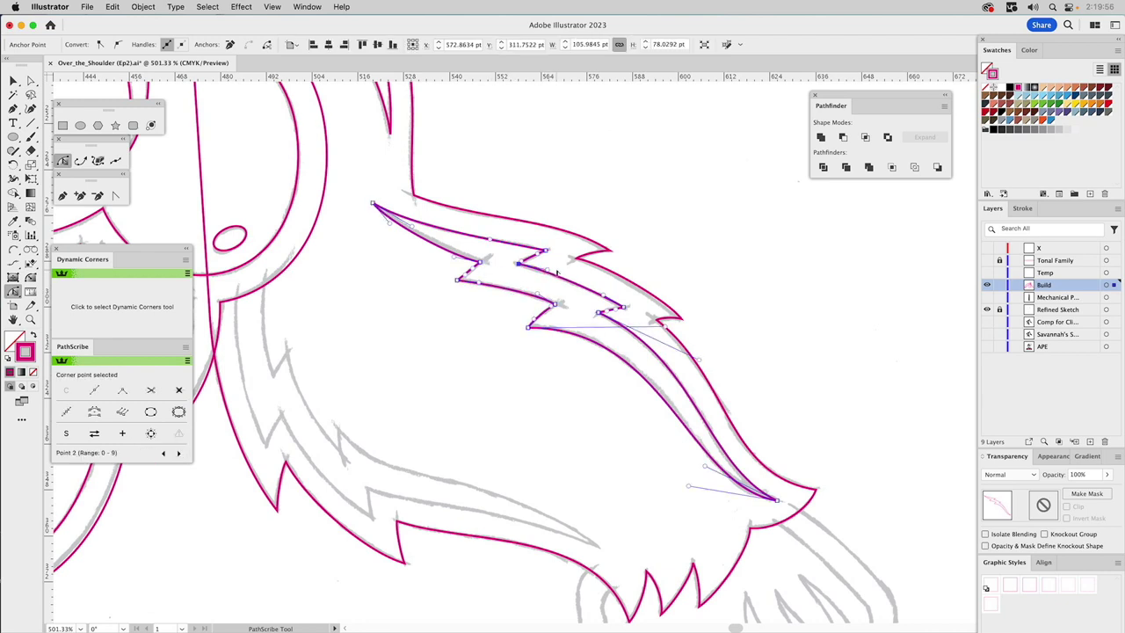
{"action": "left_click", "coordinate": [603, 296]}
{"action": "left_click", "coordinate": [462, 275]}
{"action": "key", "text": "a"}
{"action": "left_click", "coordinate": [494, 253]}
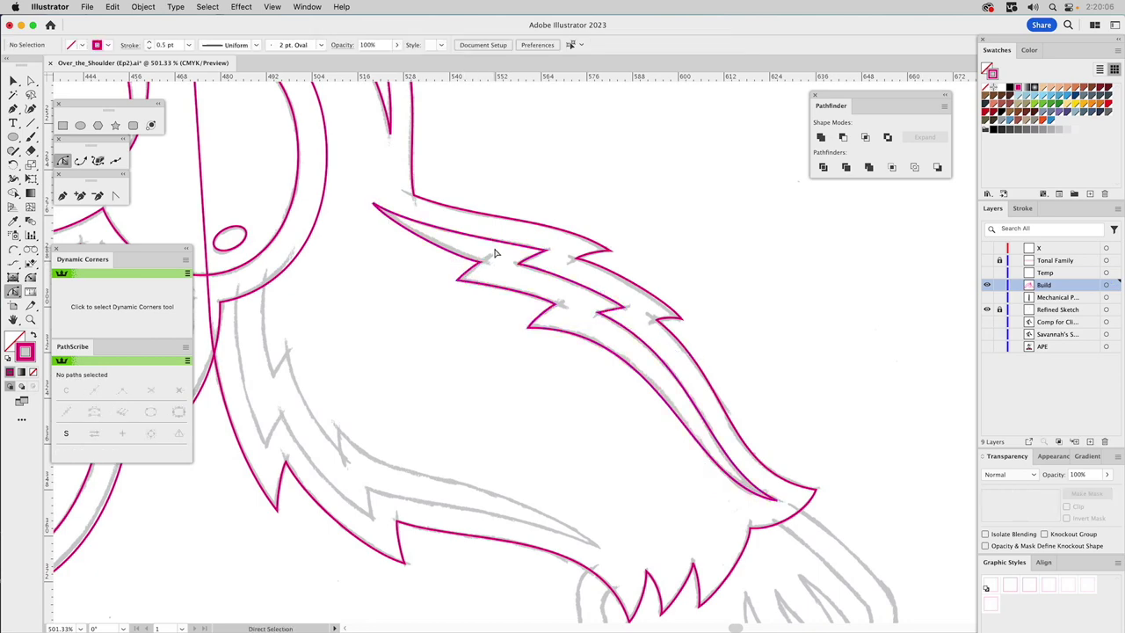
{"action": "scroll", "coordinate": [585, 445], "scroll_direction": "down", "scroll_amount": 5}
{"action": "scroll", "coordinate": [585, 445], "scroll_direction": "left", "scroll_amount": 5}
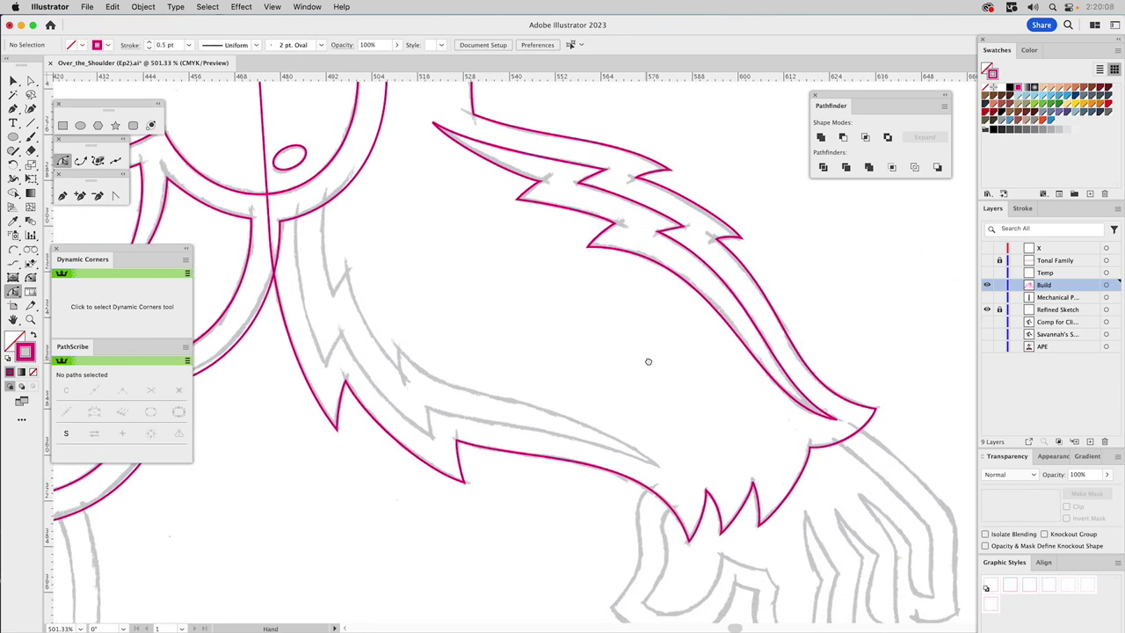
Trace arcs with Arc by Points down the lower arm's inner edge to the next spike
{"action": "key", "text": "super"}
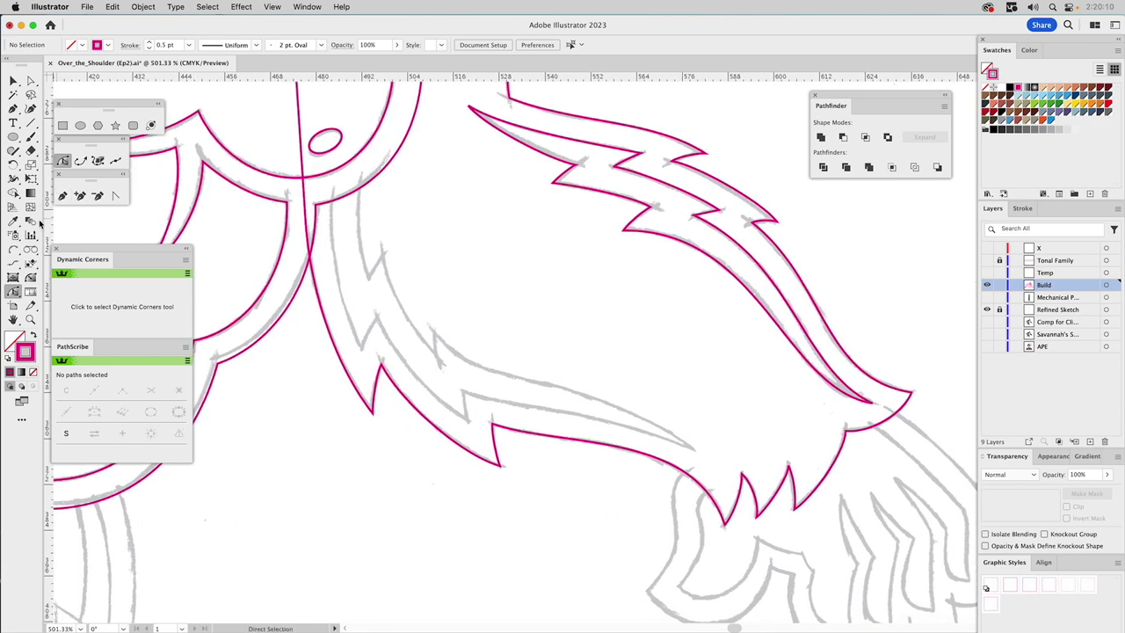
{"action": "left_click", "coordinate": [13, 251]}
{"action": "left_click", "coordinate": [333, 187]}
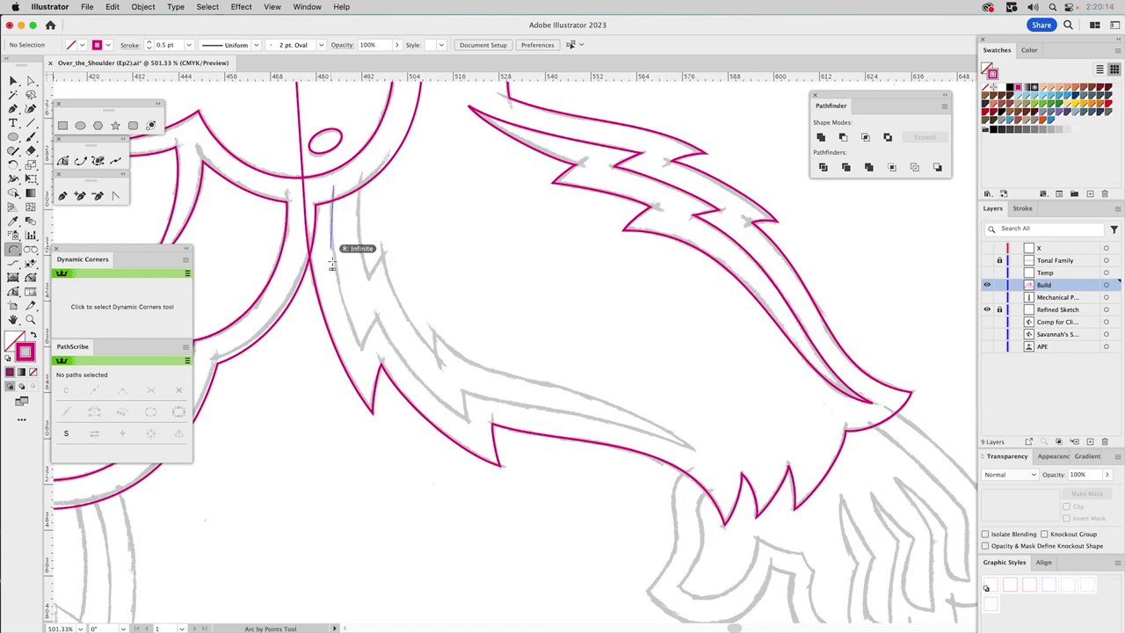
{"action": "left_click", "coordinate": [357, 345]}
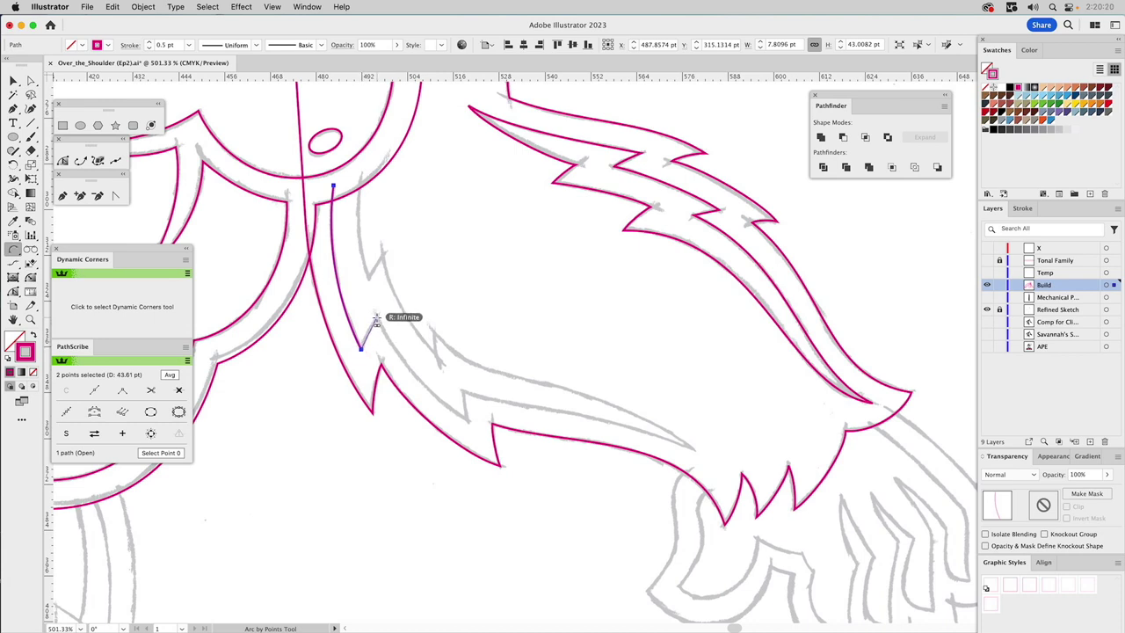
{"action": "left_click", "coordinate": [376, 319]}
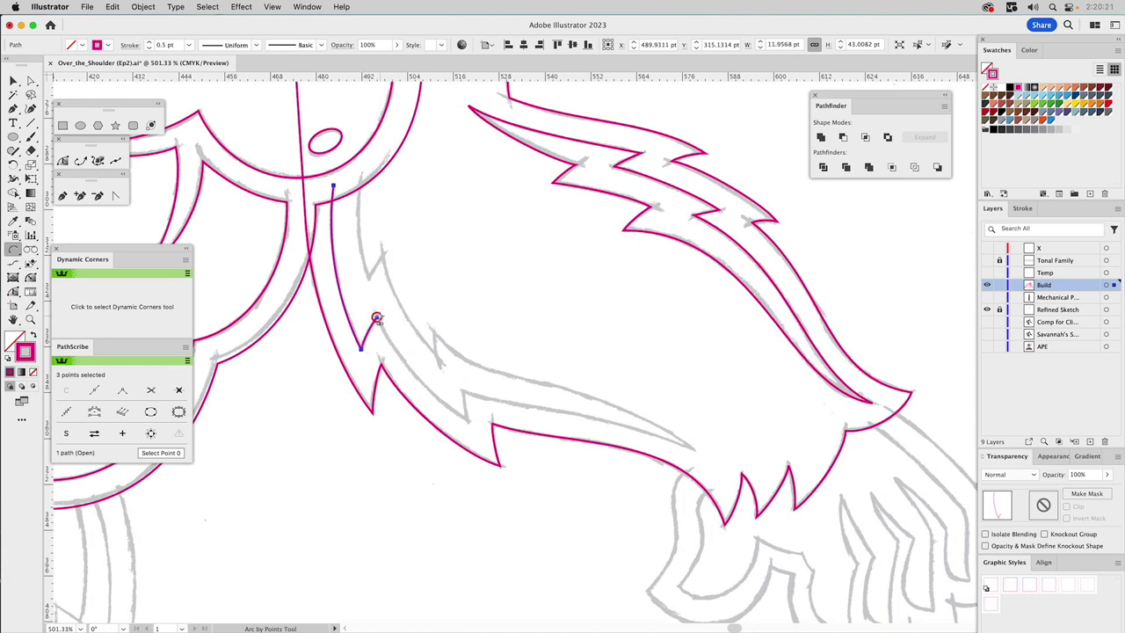
{"action": "left_click", "coordinate": [467, 421]}
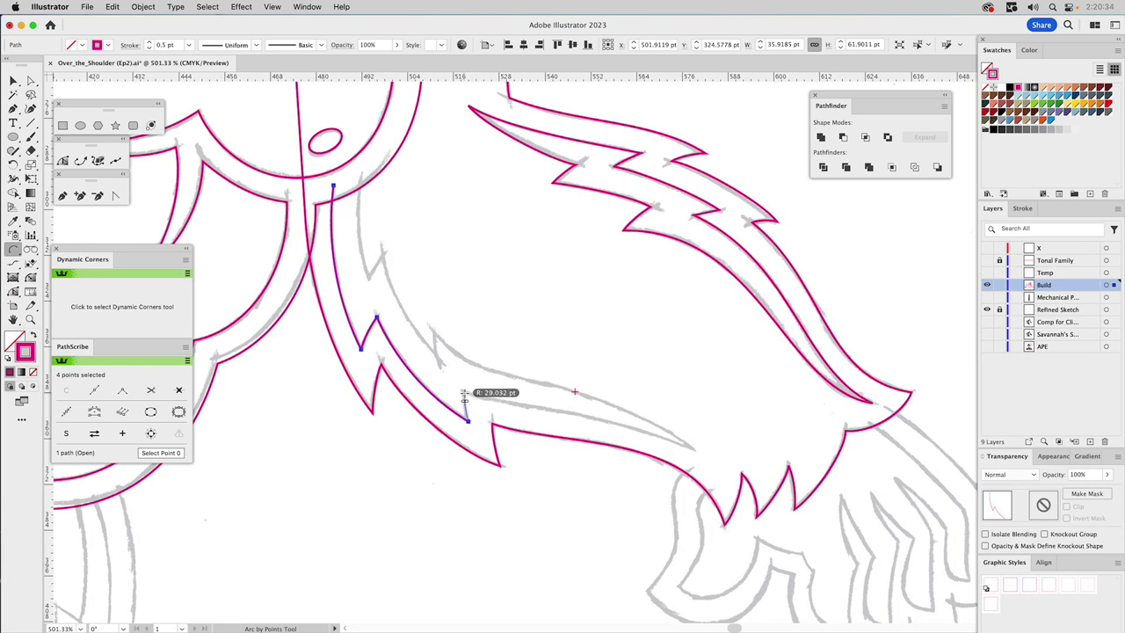
{"action": "left_click", "coordinate": [464, 391]}
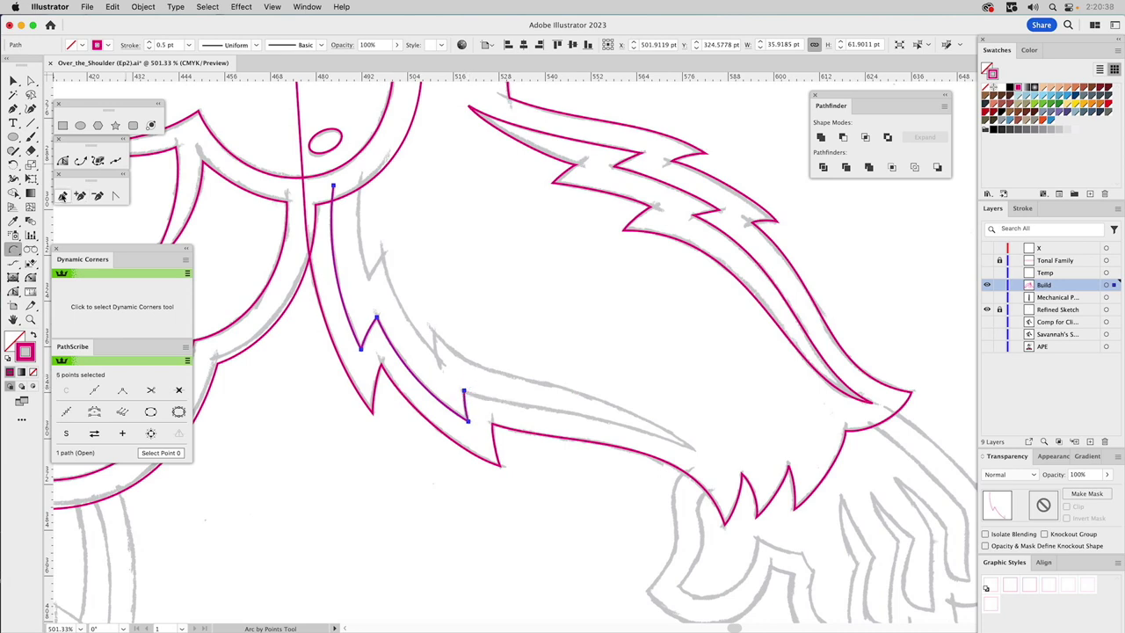
Continue the open path with straight Pen segments zigzagging across the next fur spike
{"action": "left_click", "coordinate": [62, 195]}
{"action": "left_click", "coordinate": [464, 392]}
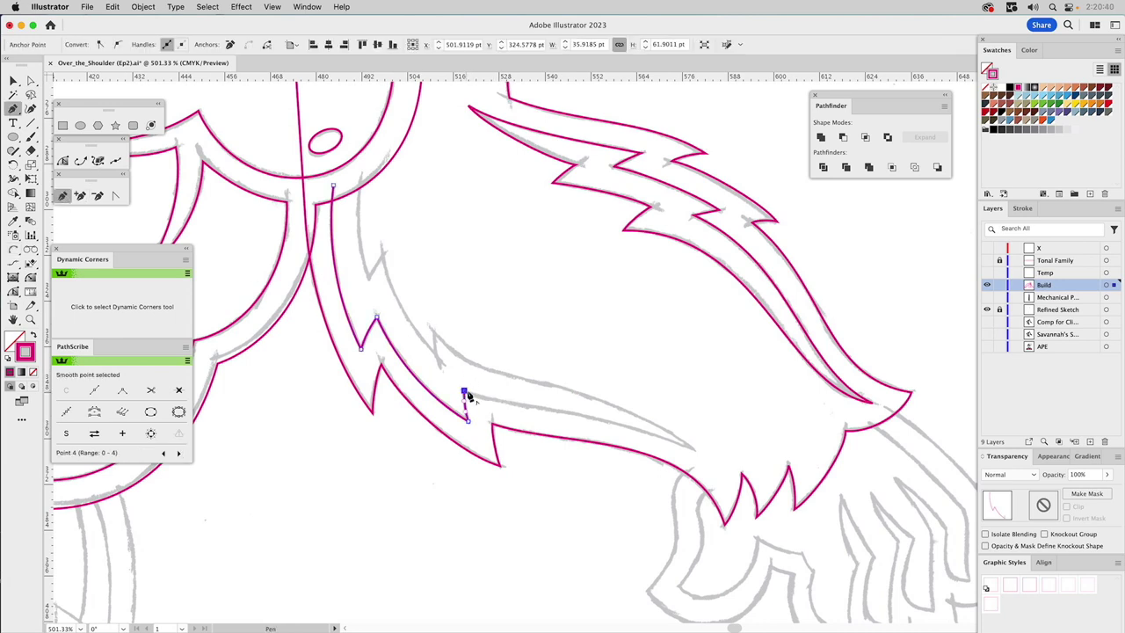
{"action": "left_click", "coordinate": [696, 454]}
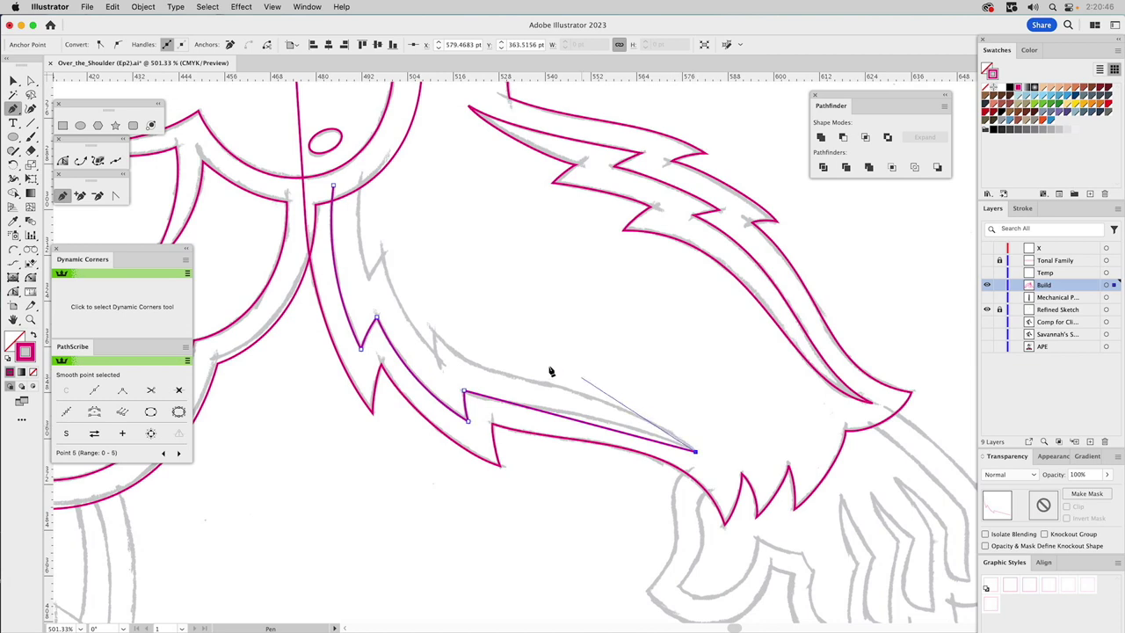
{"action": "left_click", "coordinate": [433, 332]}
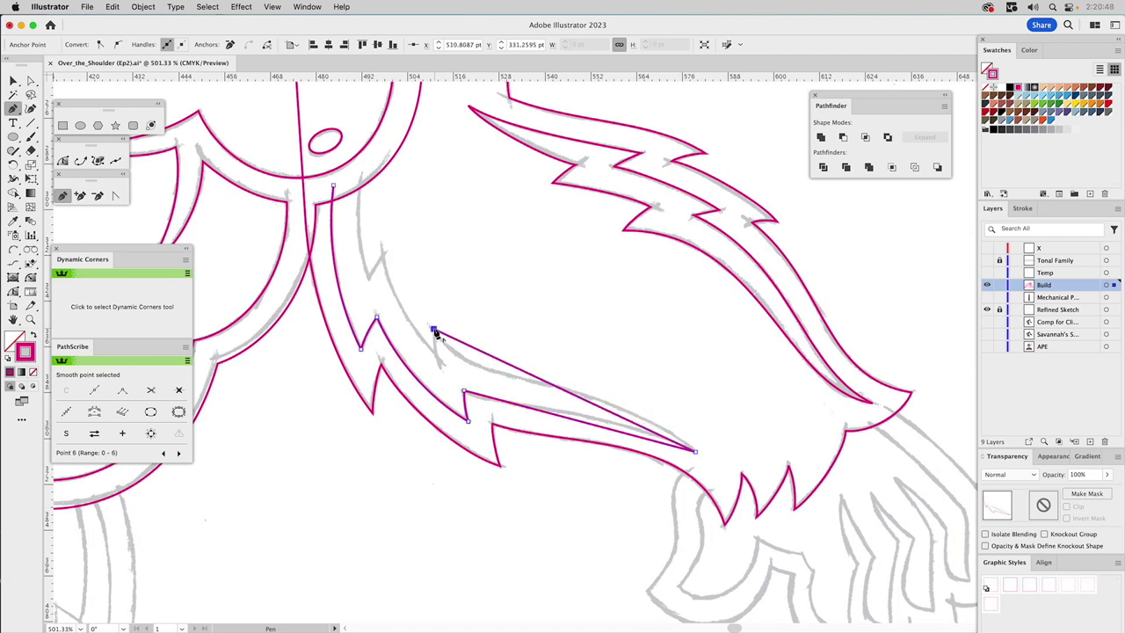
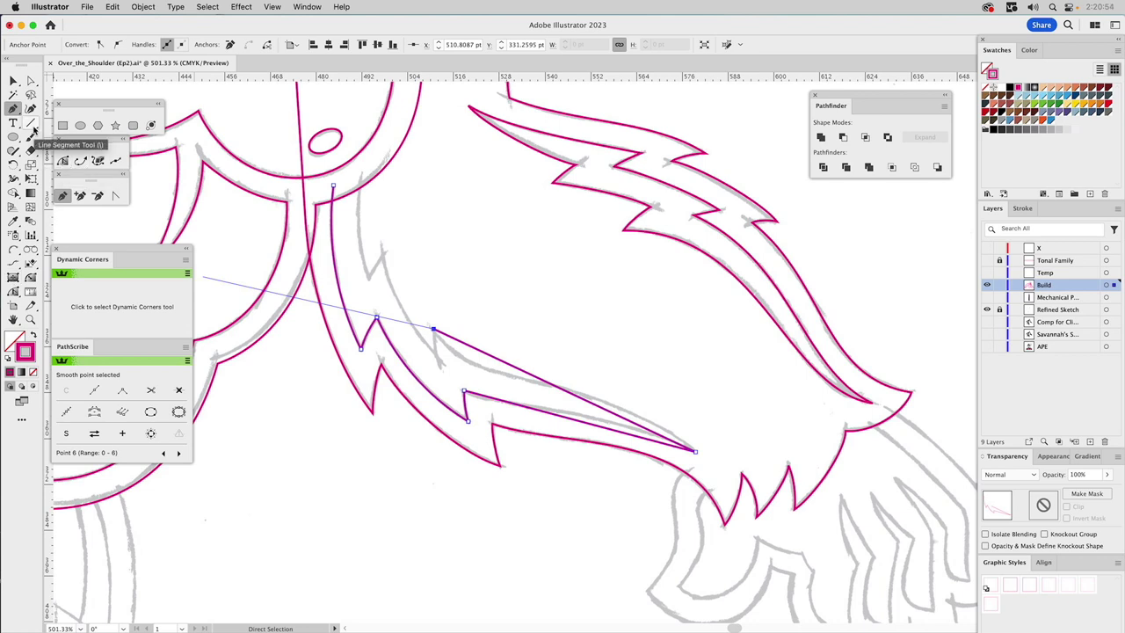
Arc up the arm's inner fur edge to the shoulder, then close the outline at the top anchor
{"action": "left_click", "coordinate": [14, 290]}
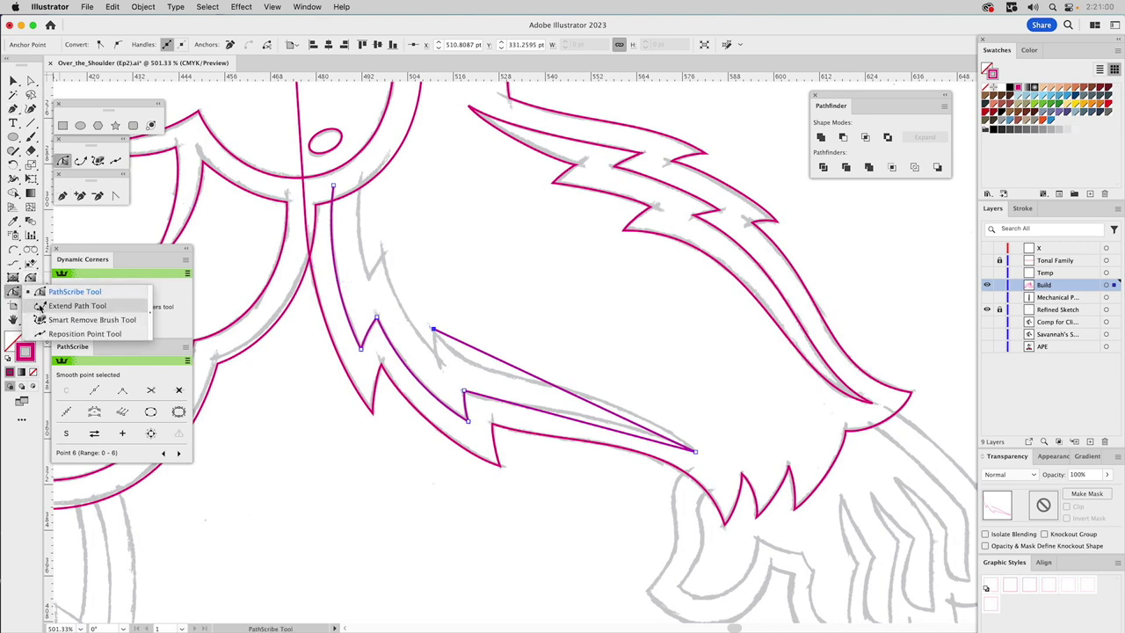
{"action": "left_click", "coordinate": [14, 249]}
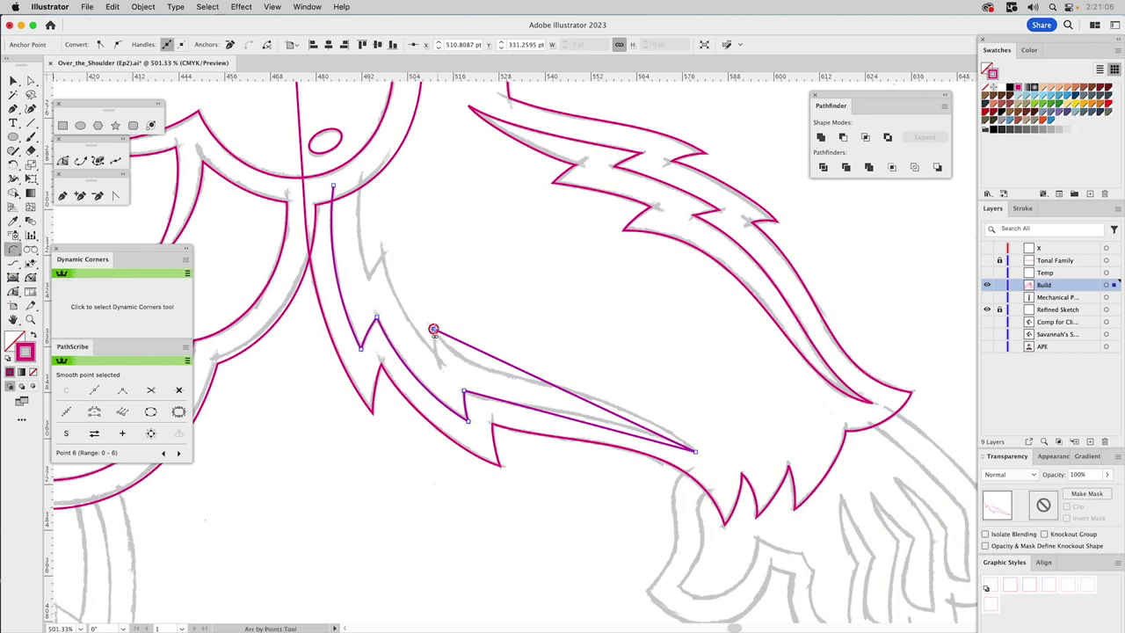
{"action": "left_click_drag", "start_coordinate": [434, 330], "coordinate": [434, 356]}
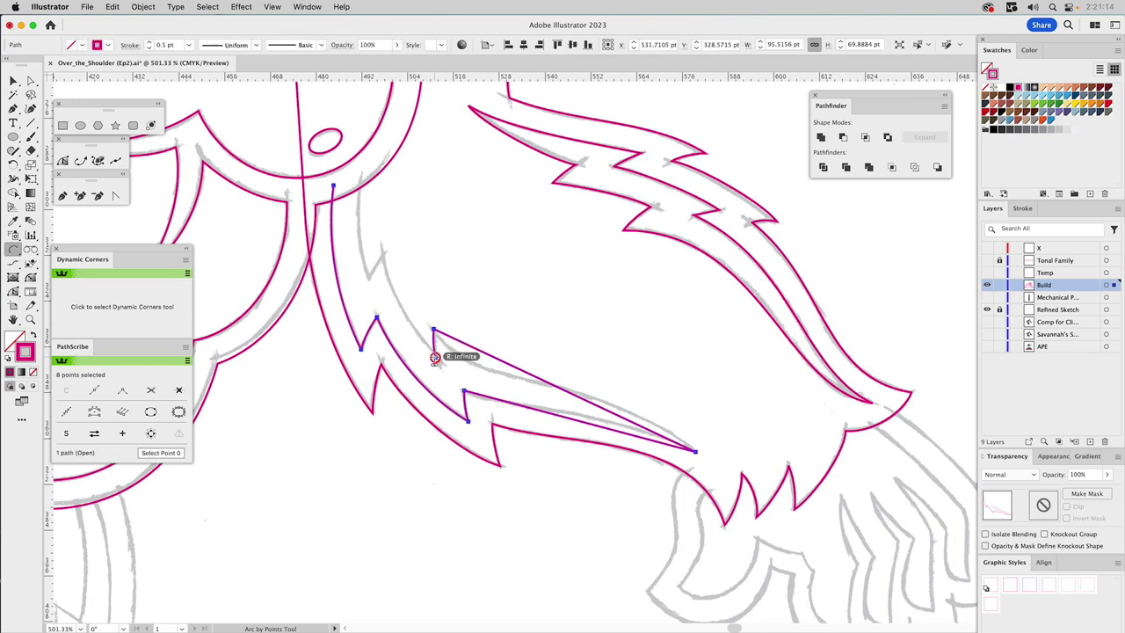
{"action": "left_click_drag", "start_coordinate": [383, 255], "coordinate": [370, 276]}
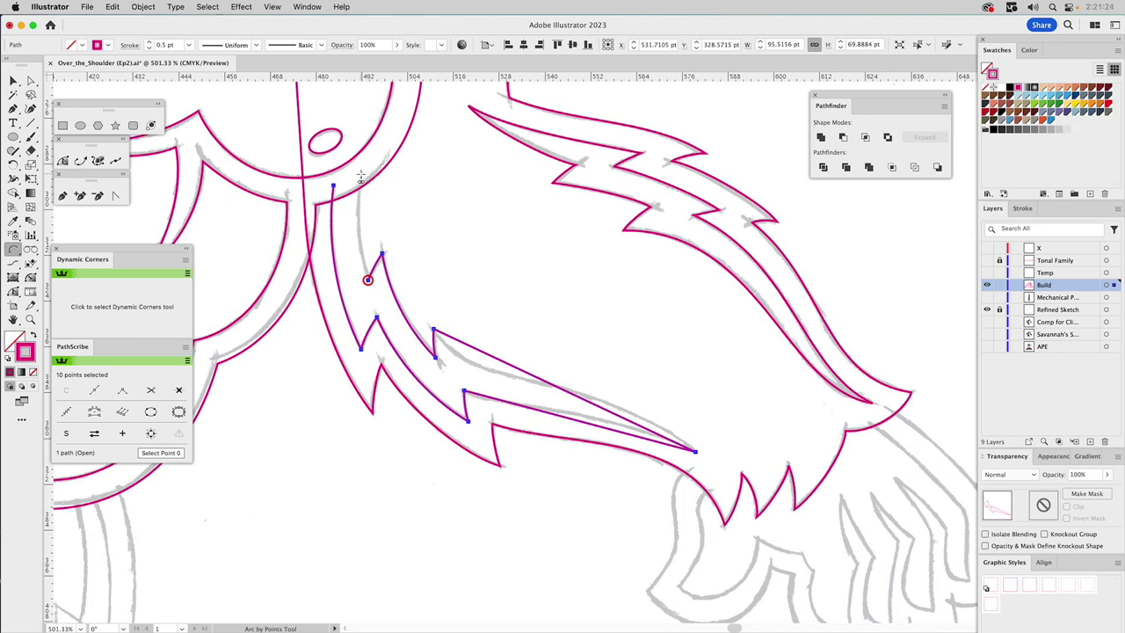
{"action": "mouse_move", "coordinate": [360, 176]}
{"action": "left_mouse_down"}
{"action": "mouse_move", "coordinate": [358, 198]}
{"action": "mouse_move", "coordinate": [360, 183]}
{"action": "left_mouse_up"}
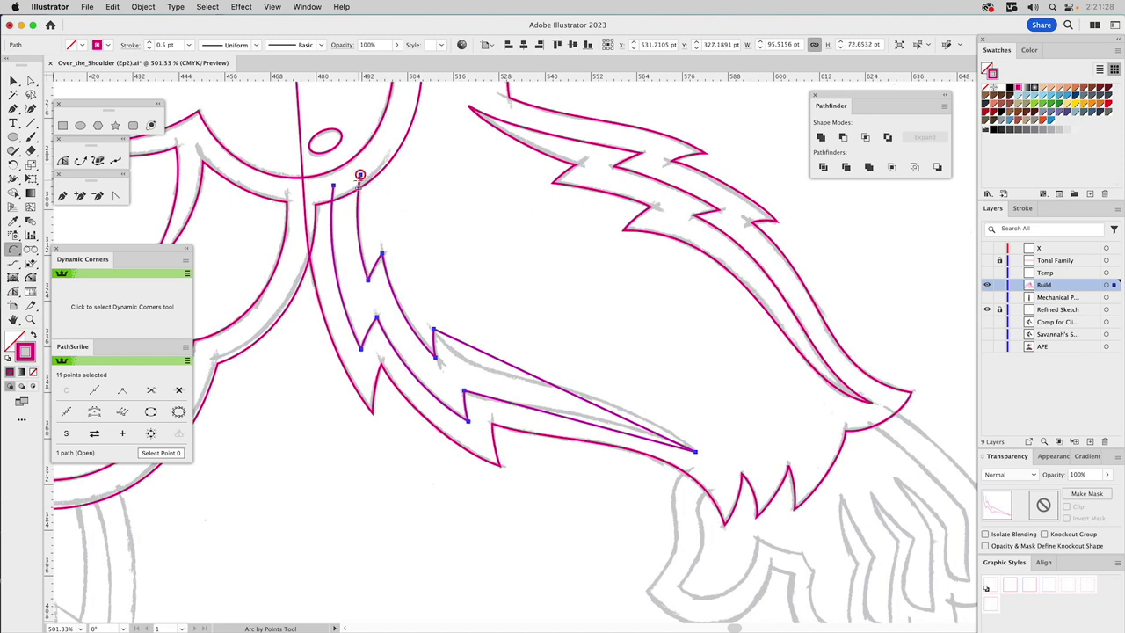
{"action": "key", "text": "p"}
{"action": "left_click_drag", "start_coordinate": [333, 186], "coordinate": [327, 209]}
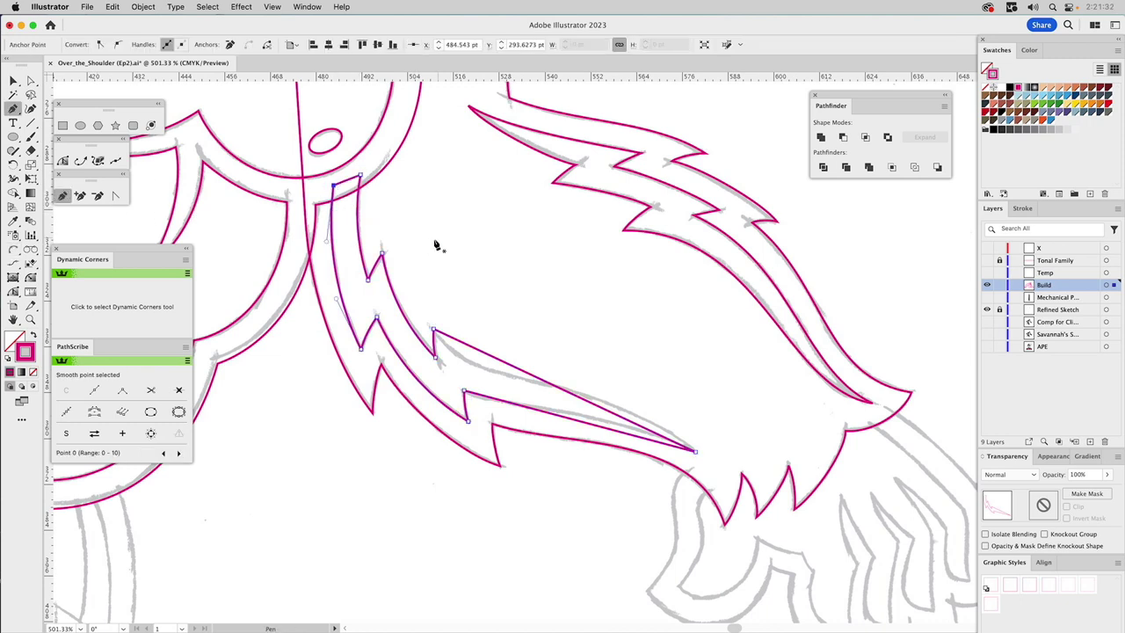
Bend the arm fur outline's straight and lower edges into curves matching the sketch
{"action": "left_click", "coordinate": [13, 291]}
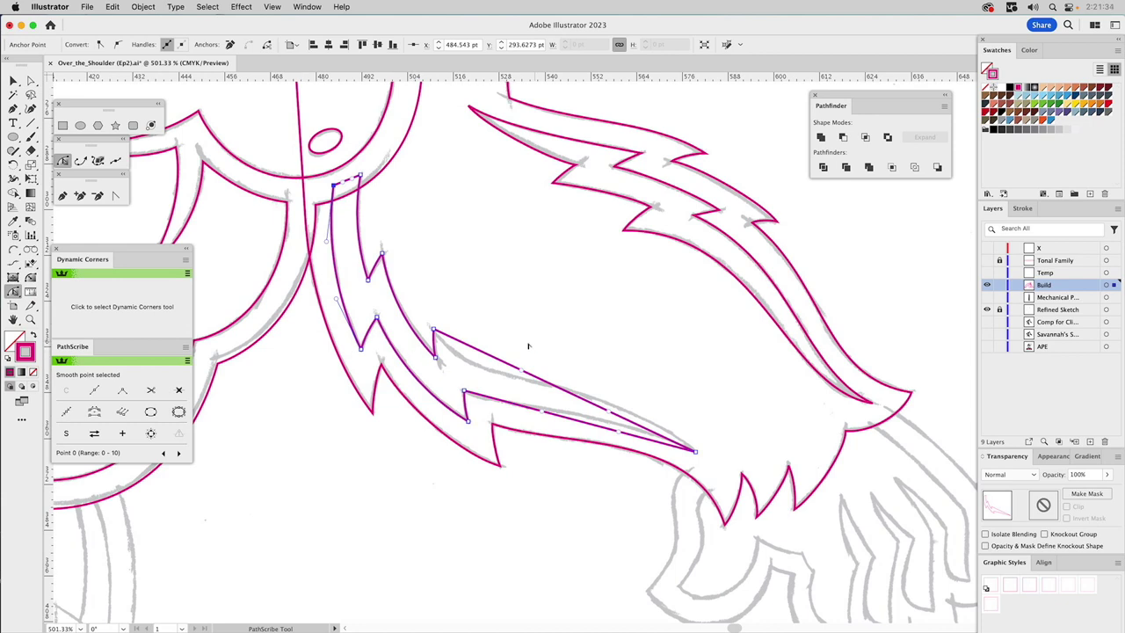
{"action": "left_click_drag", "start_coordinate": [521, 372], "coordinate": [462, 387]}
{"action": "left_click_drag", "start_coordinate": [634, 434], "coordinate": [622, 385]}
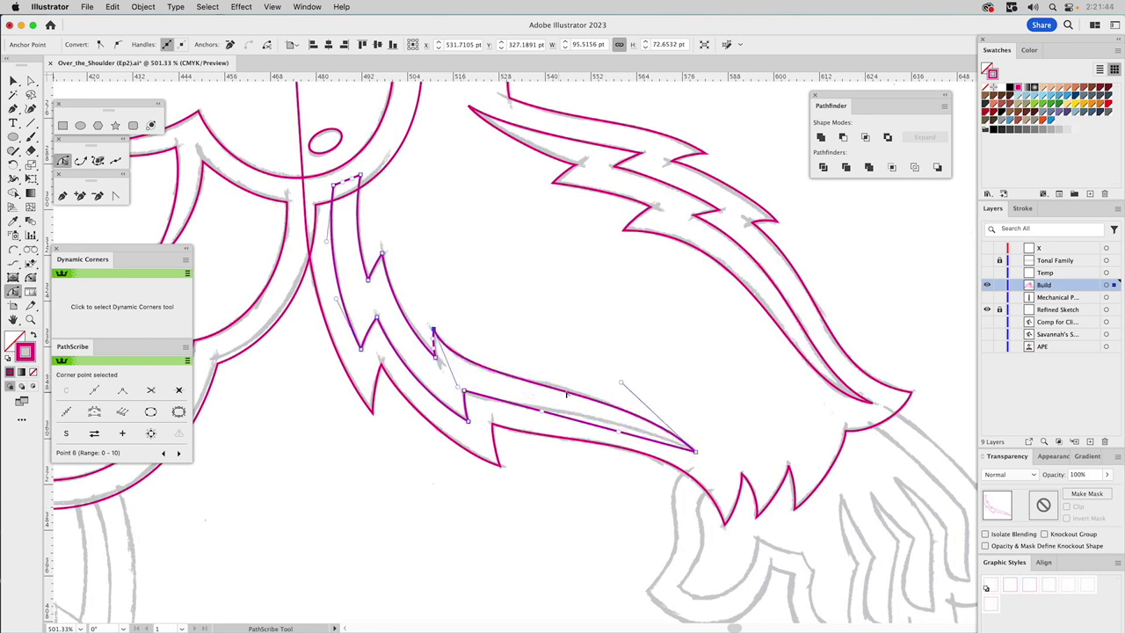
{"action": "left_click_drag", "start_coordinate": [621, 383], "coordinate": [596, 371]}
{"action": "left_click_drag", "start_coordinate": [620, 434], "coordinate": [620, 417]}
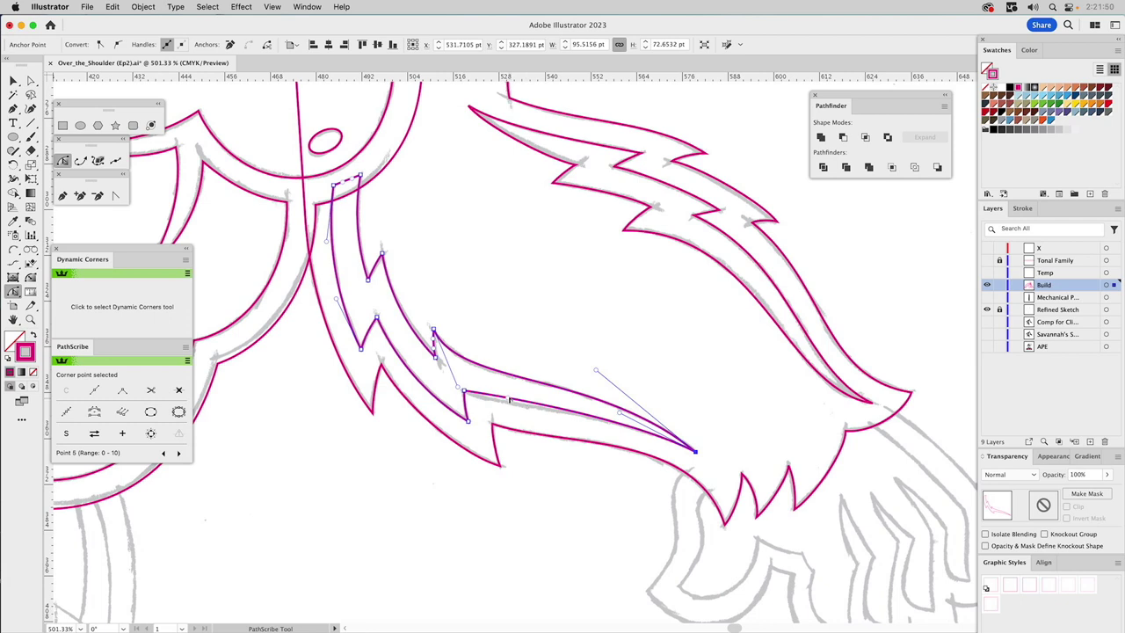
{"action": "left_click_drag", "start_coordinate": [508, 399], "coordinate": [520, 411]}
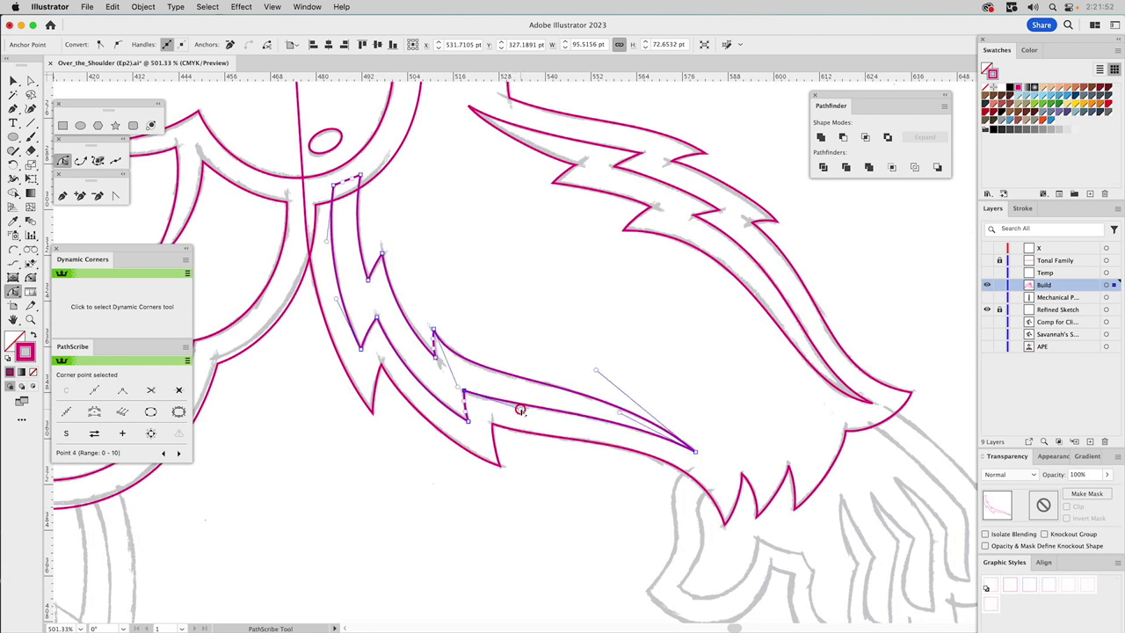
{"action": "left_click", "coordinate": [498, 317]}
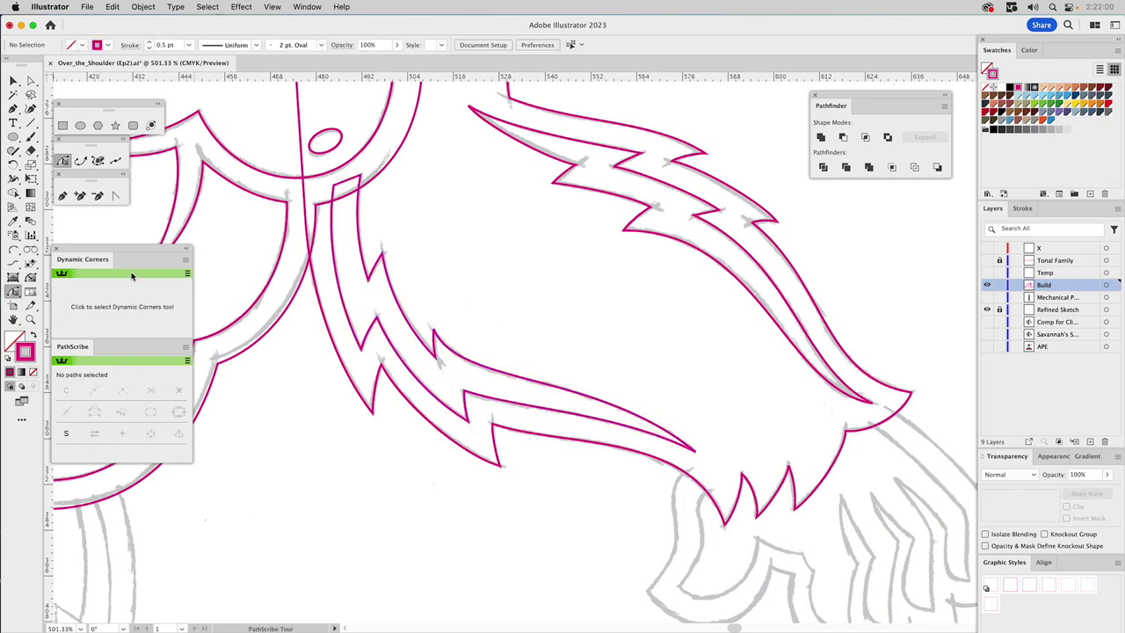
Zoom out, pan down the arm, and zoom in on the hand beneath the forearm
{"action": "left_click", "coordinate": [30, 320]}
{"action": "left_click", "coordinate": [550, 317], "text": "alt"}
{"action": "left_click", "coordinate": [551, 319], "text": "alt"}
{"action": "left_click", "coordinate": [551, 318], "text": "alt"}
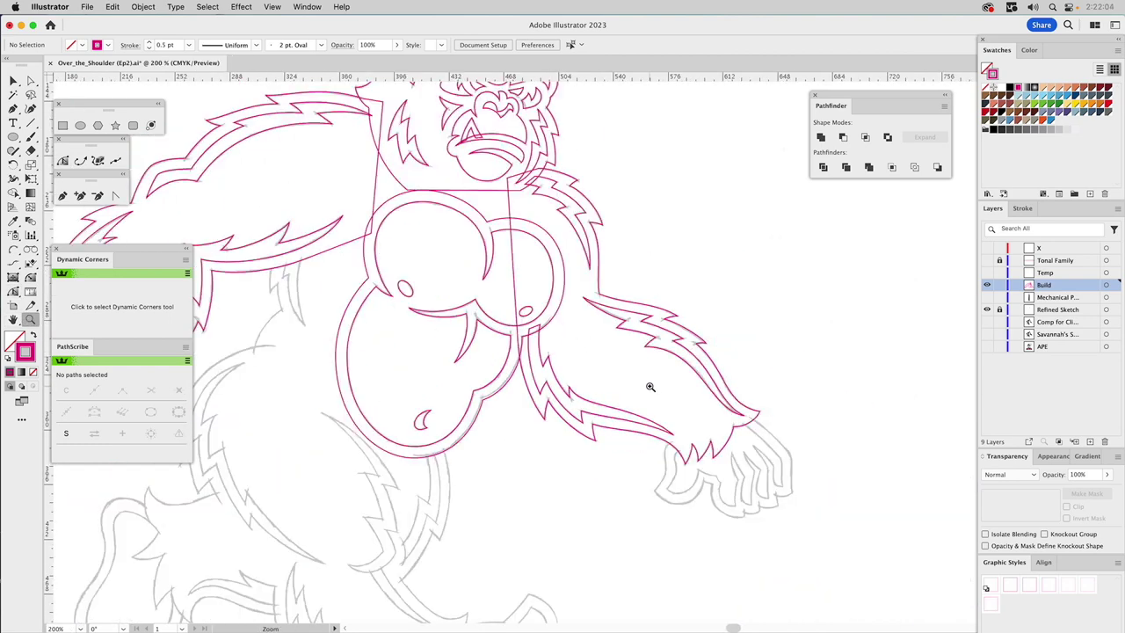
{"action": "left_click_drag", "start_coordinate": [650, 389], "coordinate": [627, 275]}
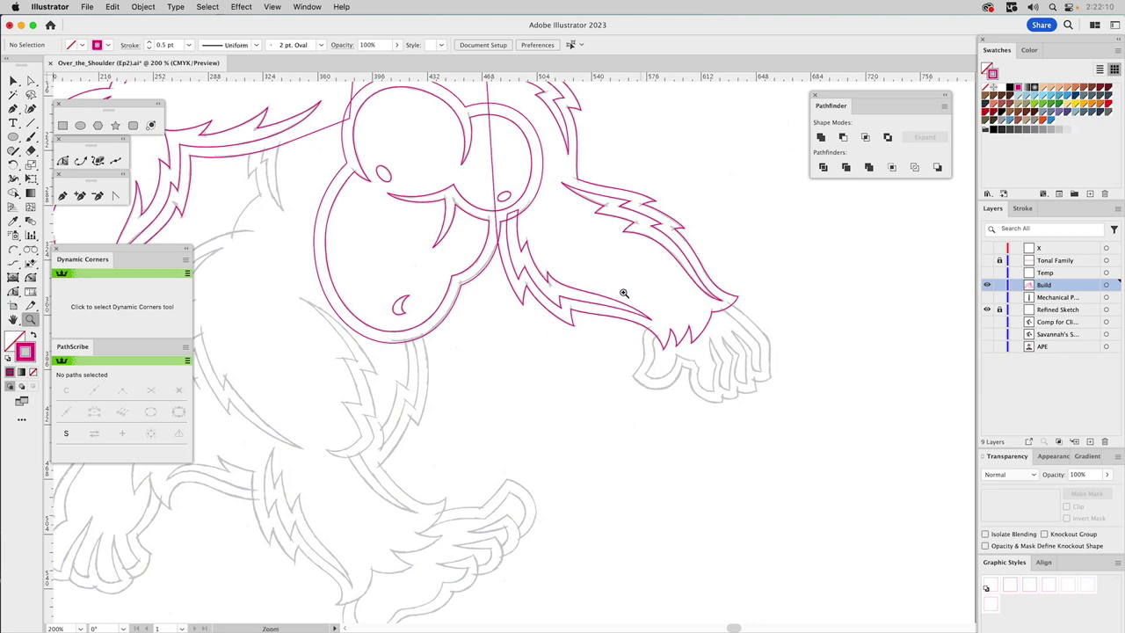
{"action": "left_click_drag", "start_coordinate": [596, 264], "coordinate": [835, 476]}
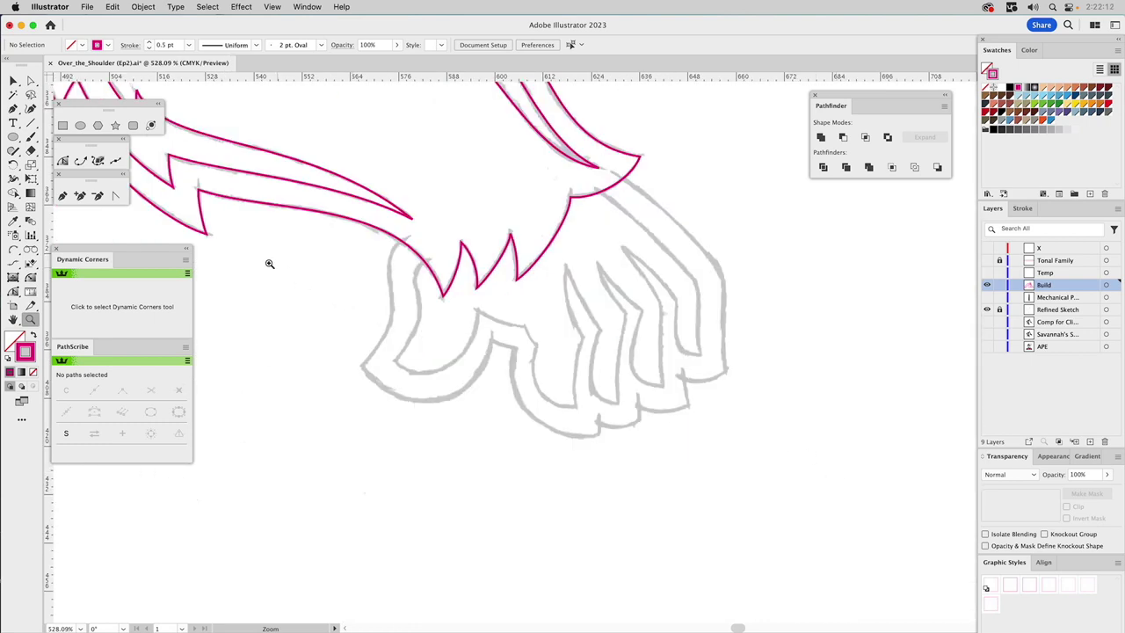
{"action": "left_click", "coordinate": [62, 195]}
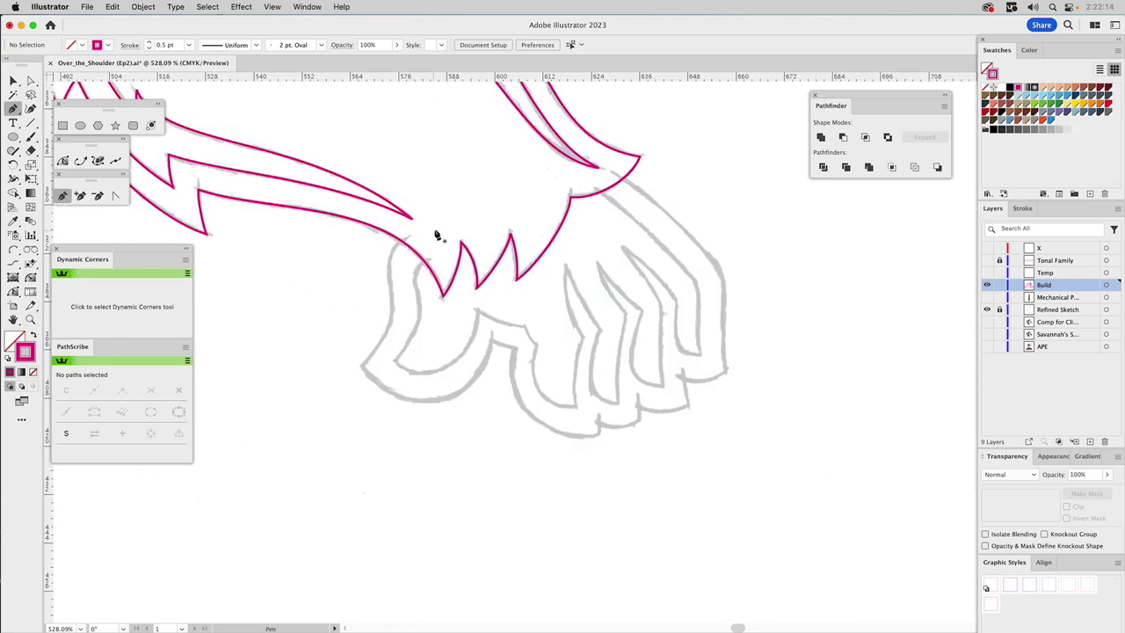
Start the hand path under the forearm fur, arcing around the palm to the first knuckle
{"action": "left_click", "coordinate": [430, 254]}
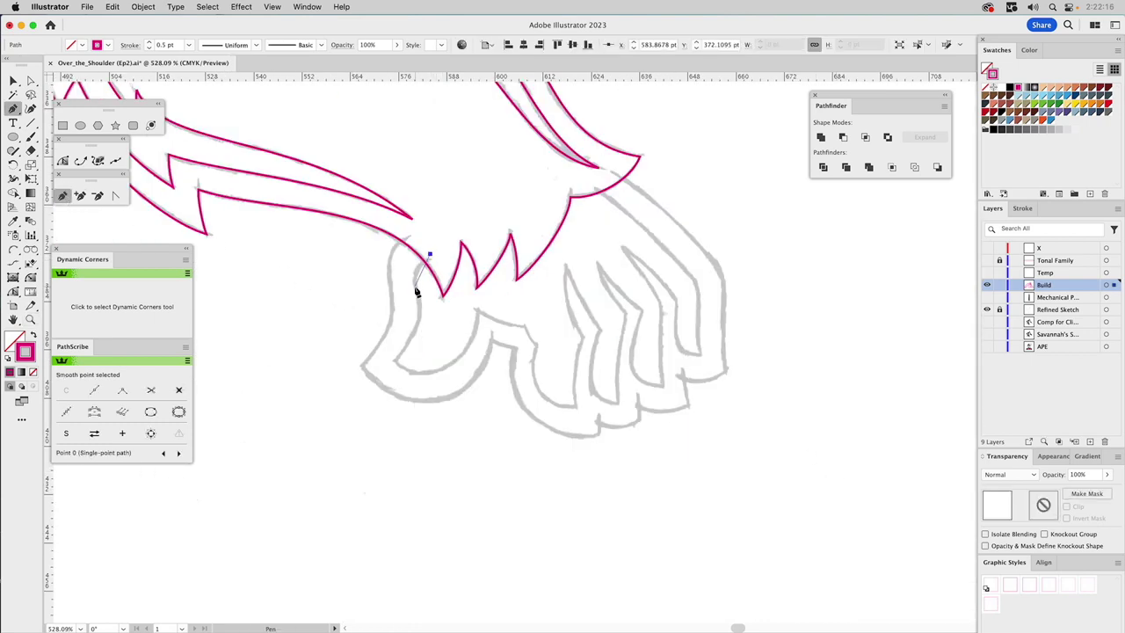
{"action": "left_click_drag", "start_coordinate": [416, 300], "coordinate": [420, 324]}
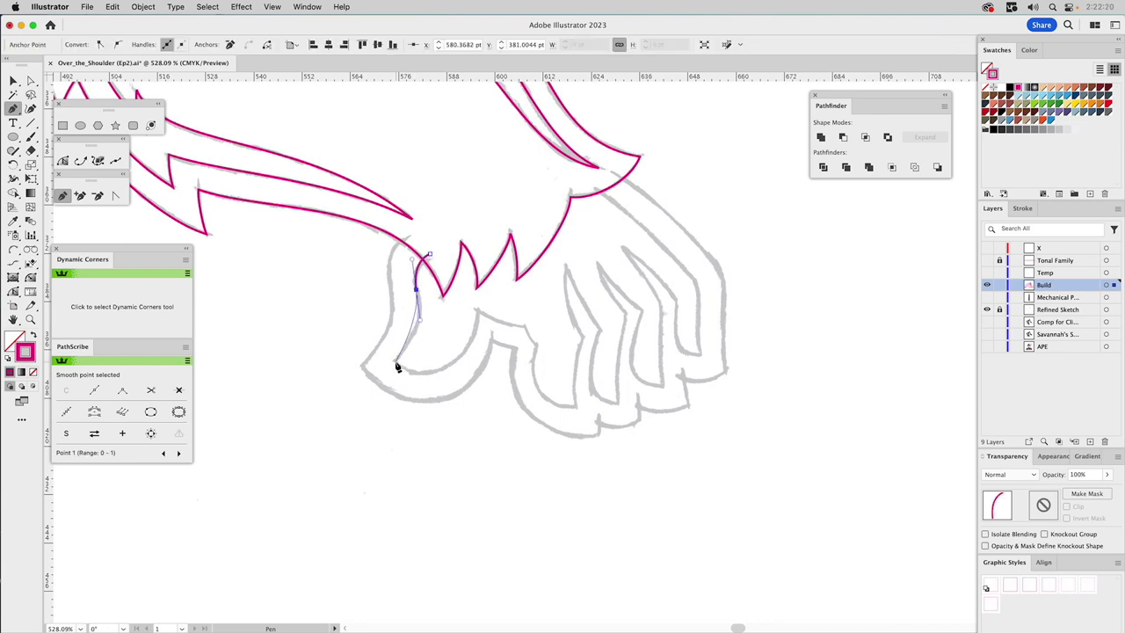
{"action": "left_click", "coordinate": [395, 360]}
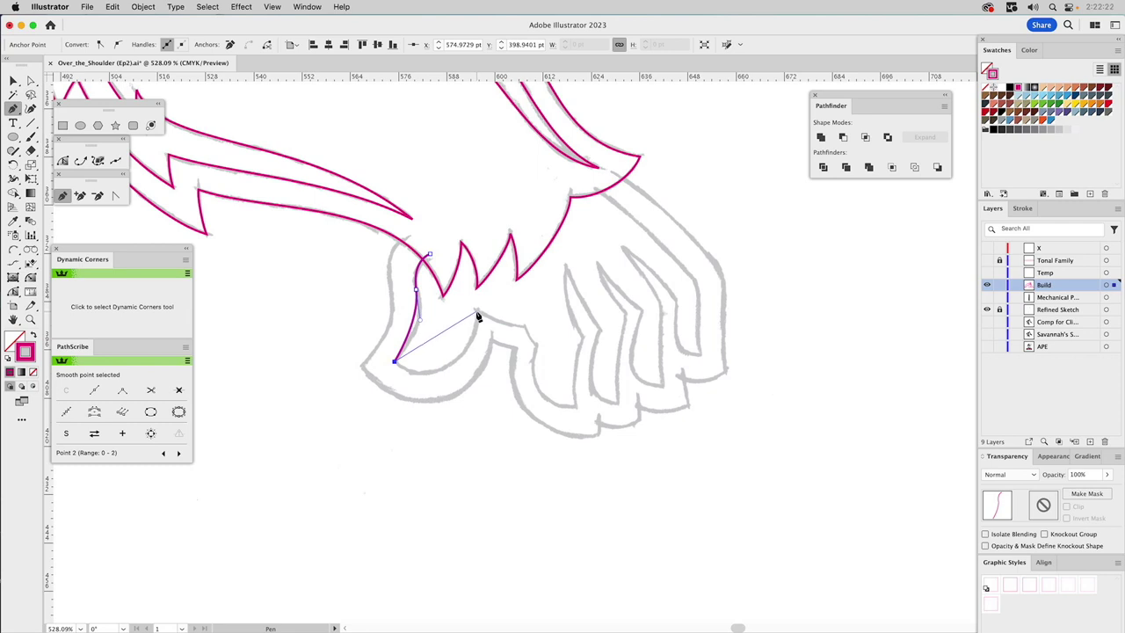
{"action": "key", "text": "super"}
{"action": "key", "text": "shift+a"}
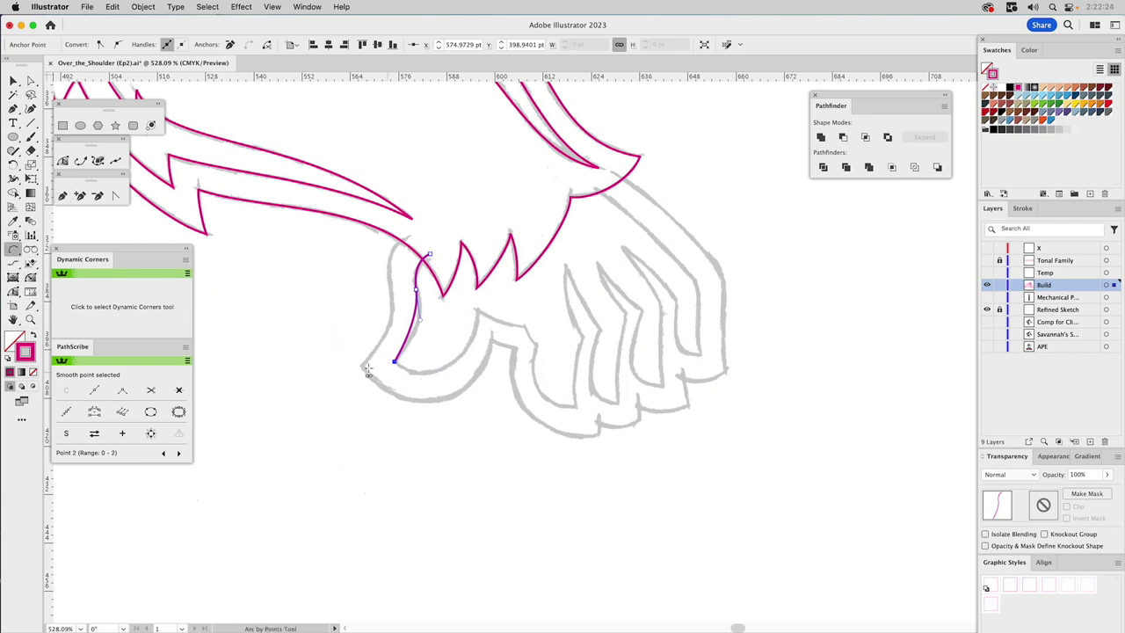
{"action": "left_click", "coordinate": [395, 361]}
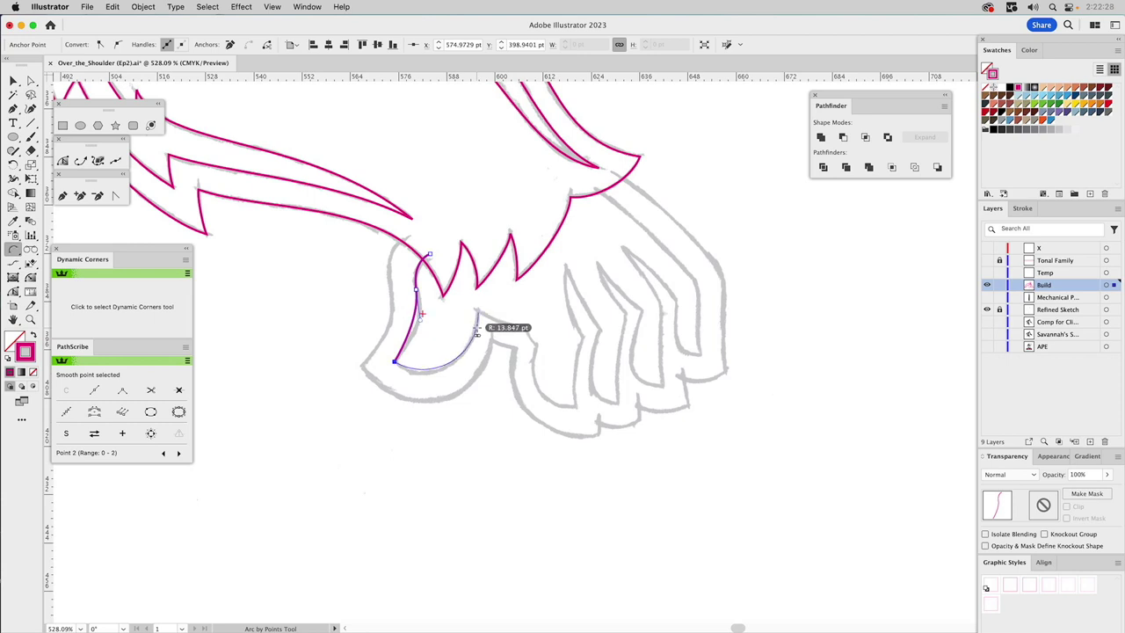
{"action": "left_click", "coordinate": [478, 314]}
{"action": "key", "text": "super"}
{"action": "left_click", "coordinate": [450, 361]}
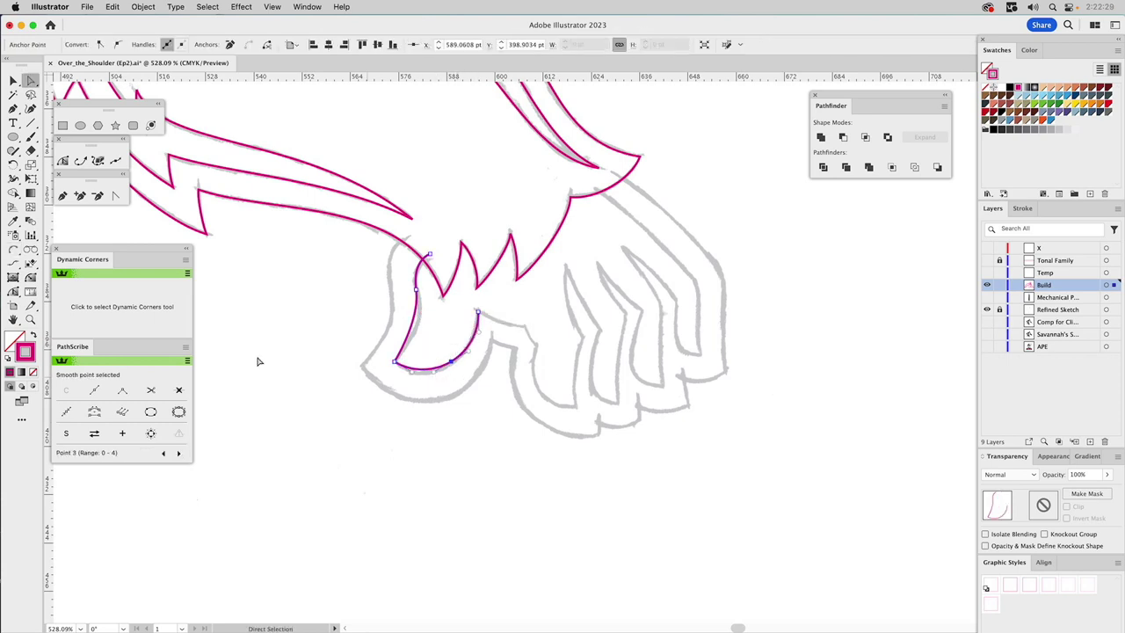
{"action": "left_click", "coordinate": [180, 390]}
{"action": "left_click_drag", "start_coordinate": [432, 387], "coordinate": [428, 391]}
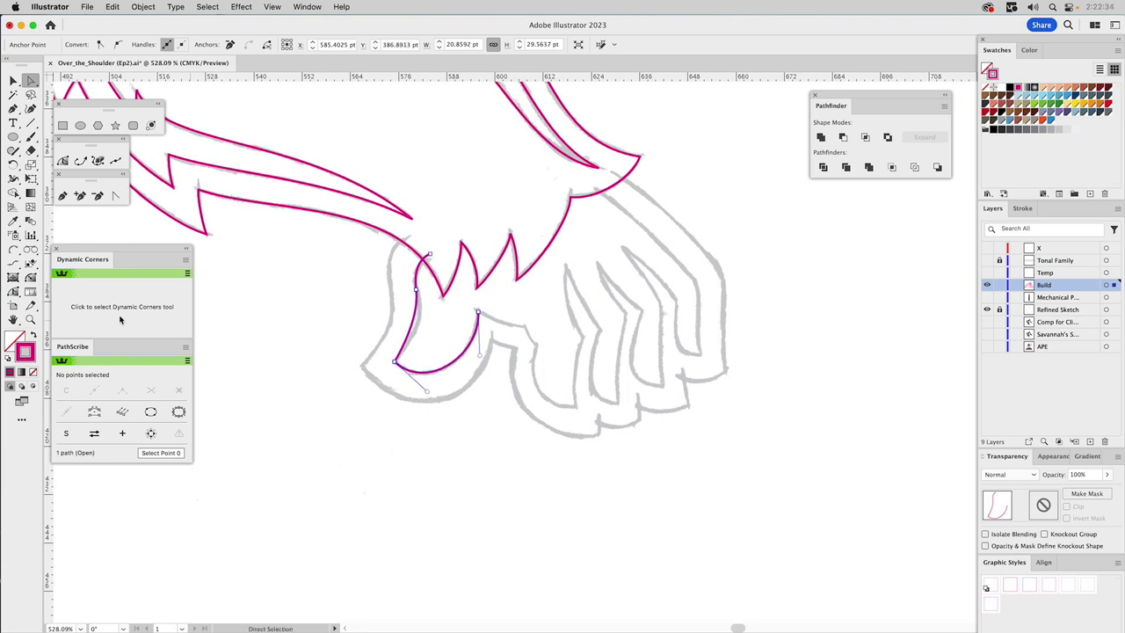
Continue arcing the outline around the first finger and down to the next fingertip
{"action": "left_click", "coordinate": [13, 249]}
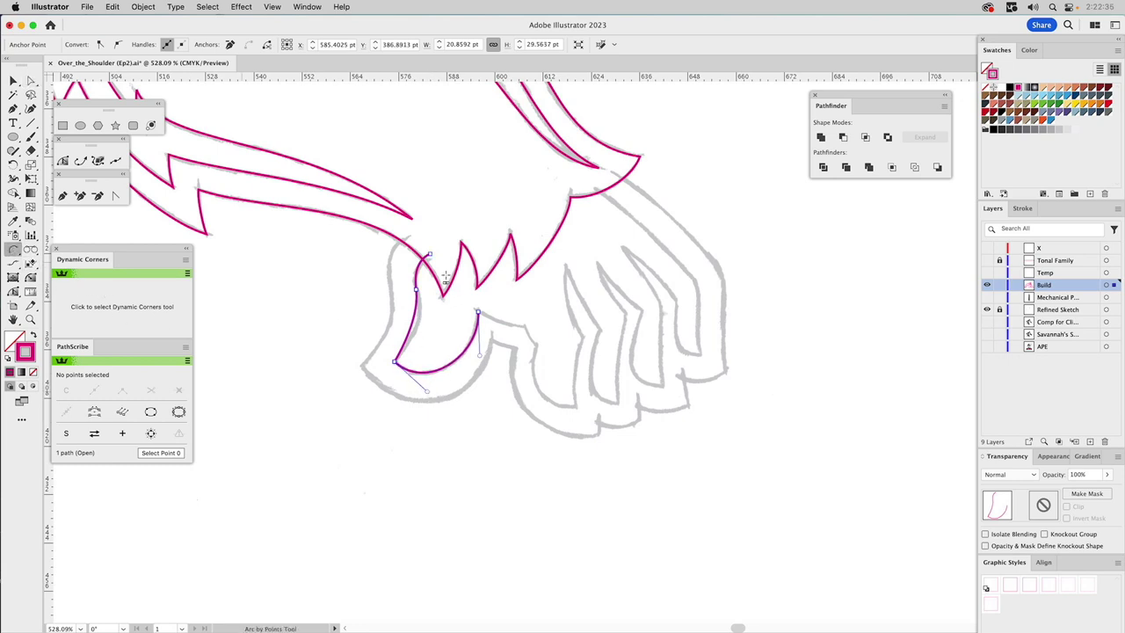
{"action": "left_click", "coordinate": [477, 312]}
{"action": "left_click", "coordinate": [525, 325]}
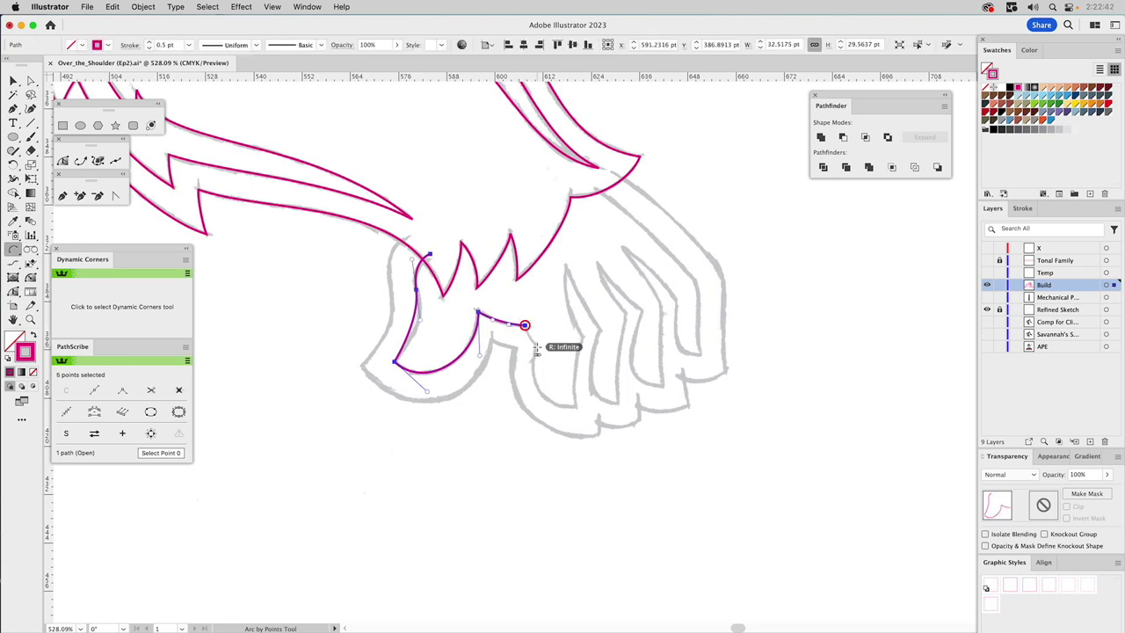
{"action": "left_click", "coordinate": [537, 348]}
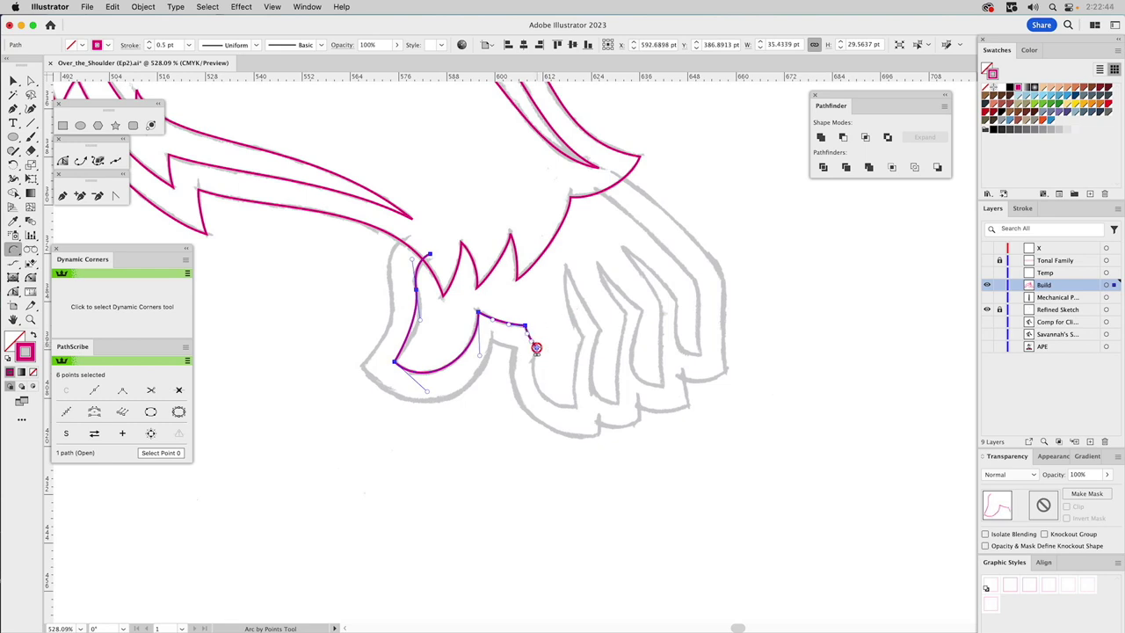
{"action": "left_click", "coordinate": [575, 406]}
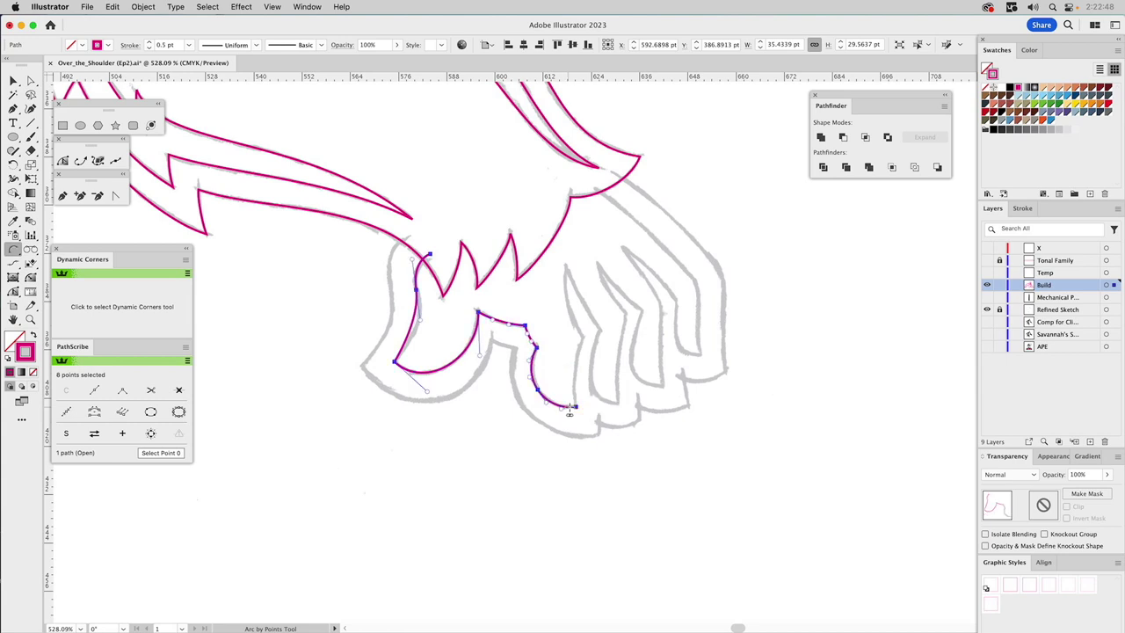
{"action": "left_click", "coordinate": [582, 337]}
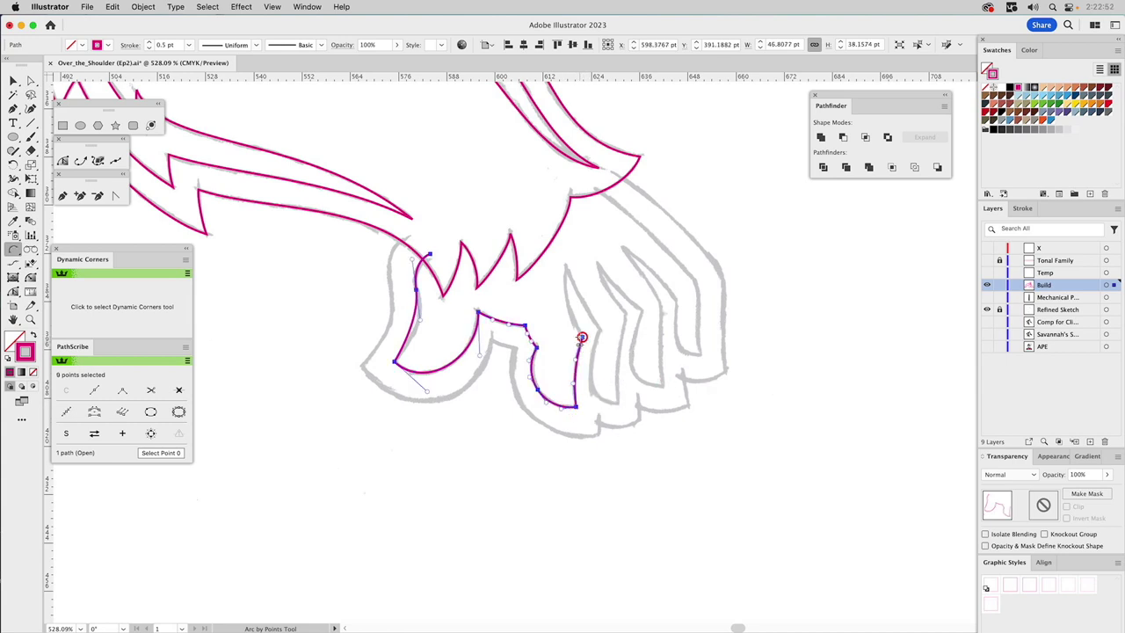
{"action": "left_click", "coordinate": [565, 264]}
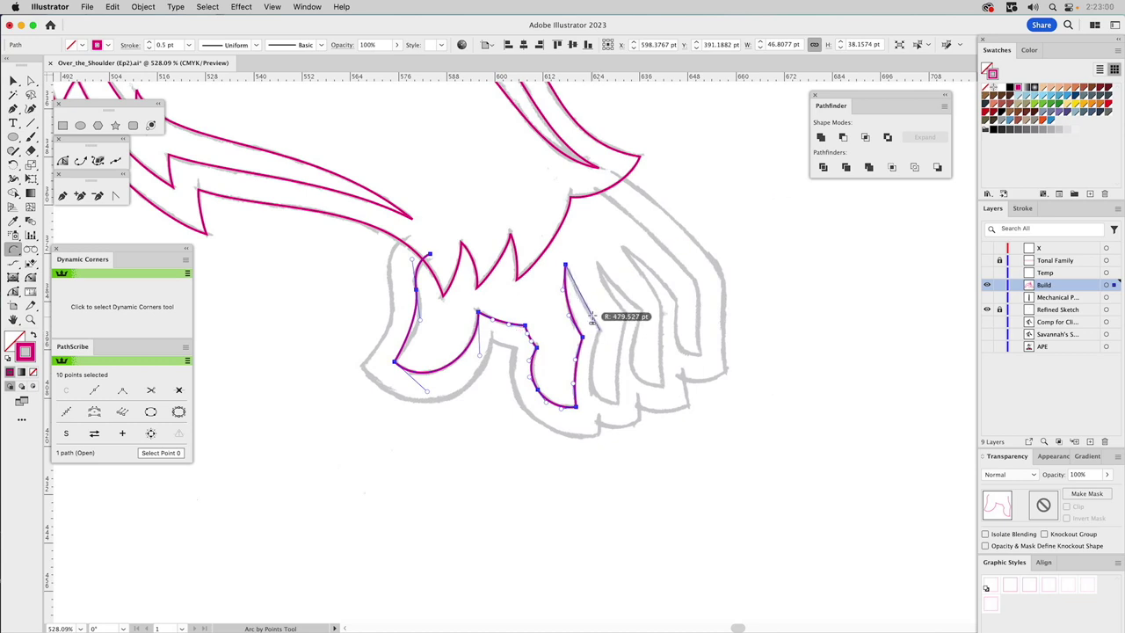
{"action": "left_click", "coordinate": [599, 331]}
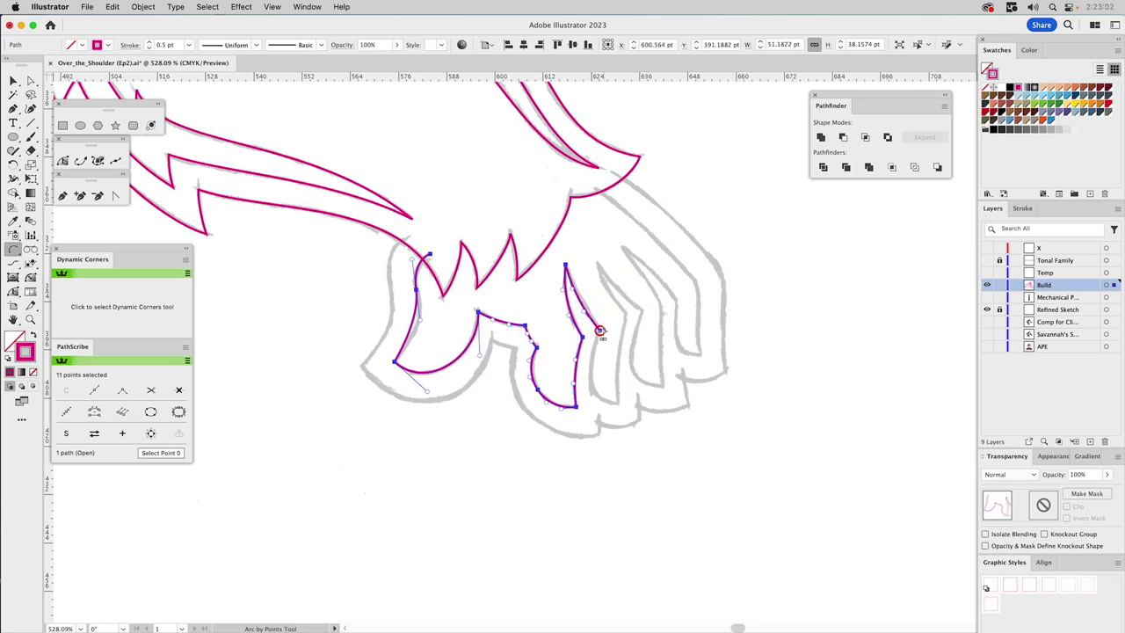
{"action": "left_click", "coordinate": [615, 402]}
{"action": "key", "text": "a"}
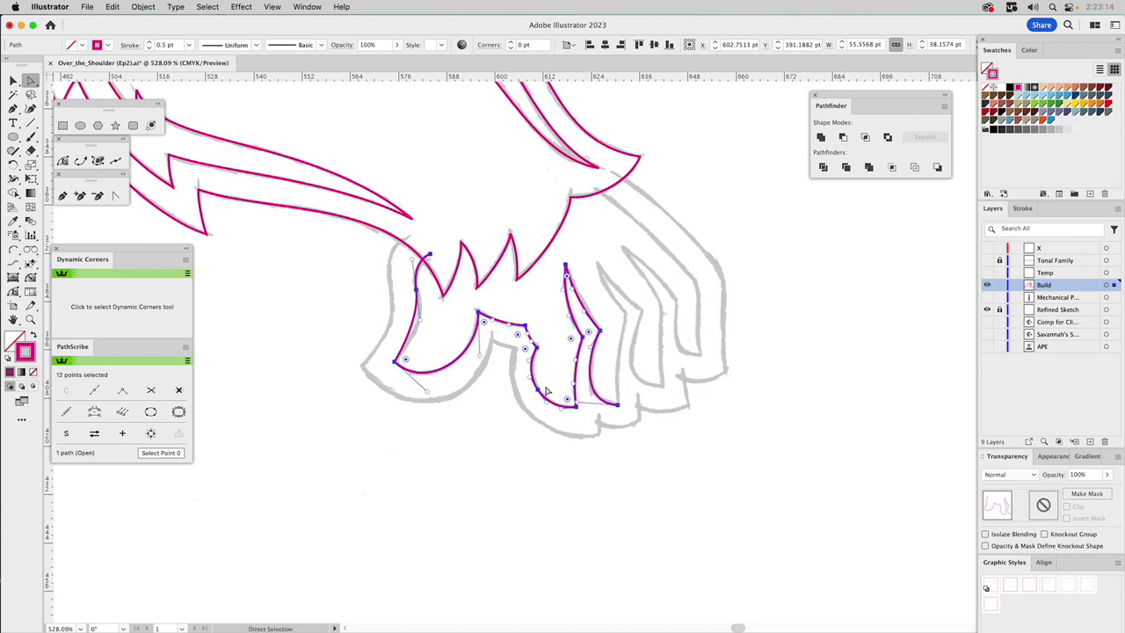
Remove a stray anchor and arc the outline around the next finger to its base
{"action": "left_click", "coordinate": [546, 391]}
{"action": "left_click", "coordinate": [179, 387]}
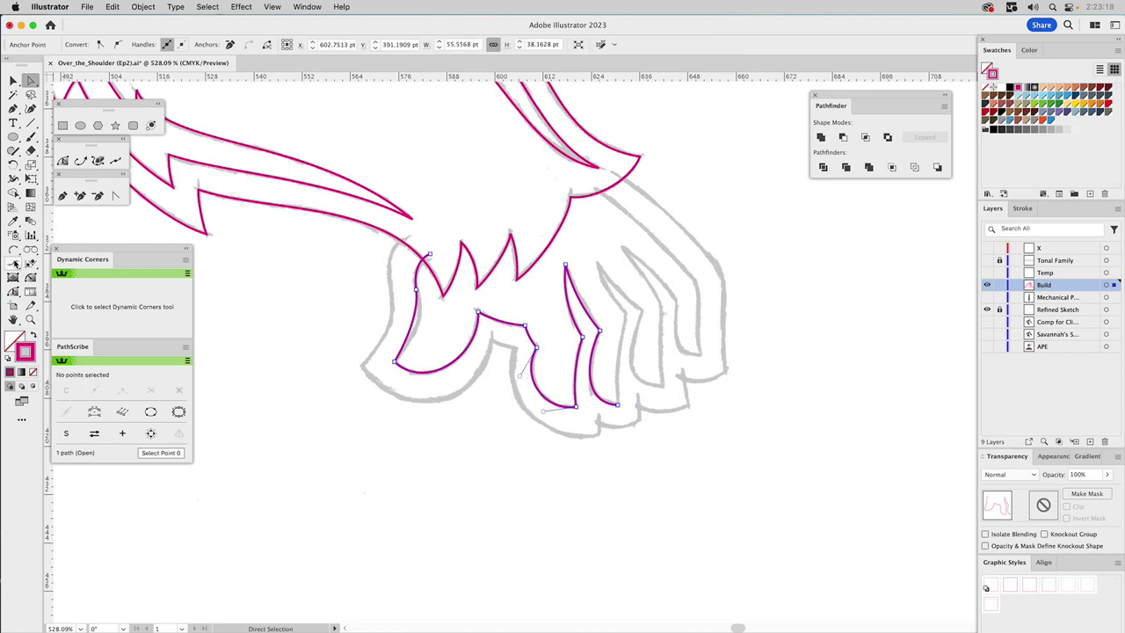
{"action": "left_click", "coordinate": [13, 249]}
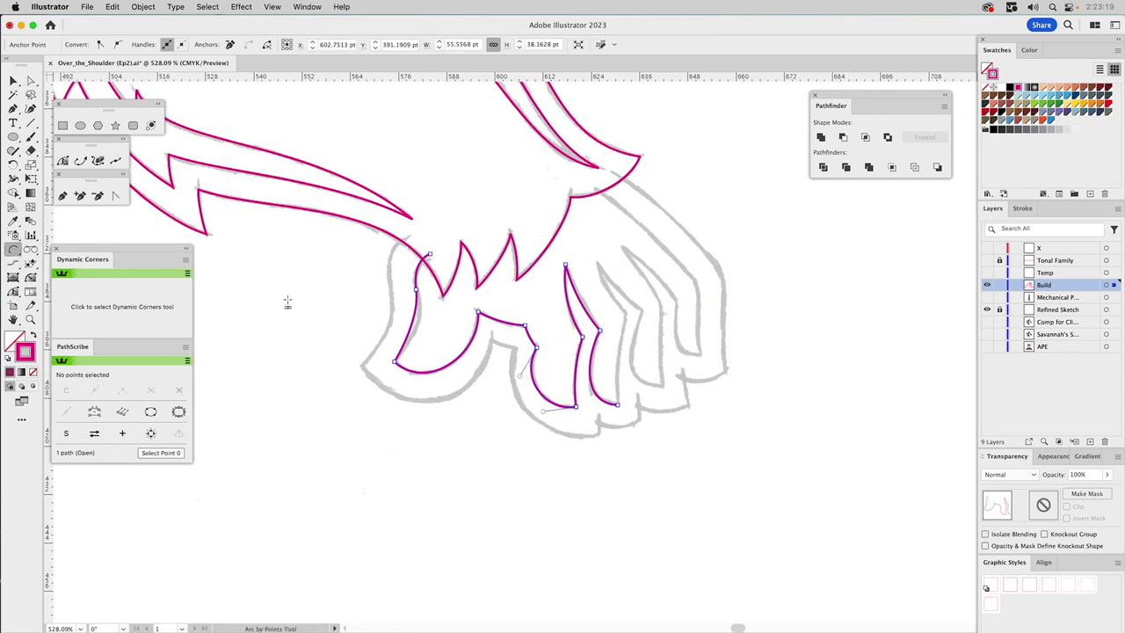
{"action": "left_click", "coordinate": [618, 405]}
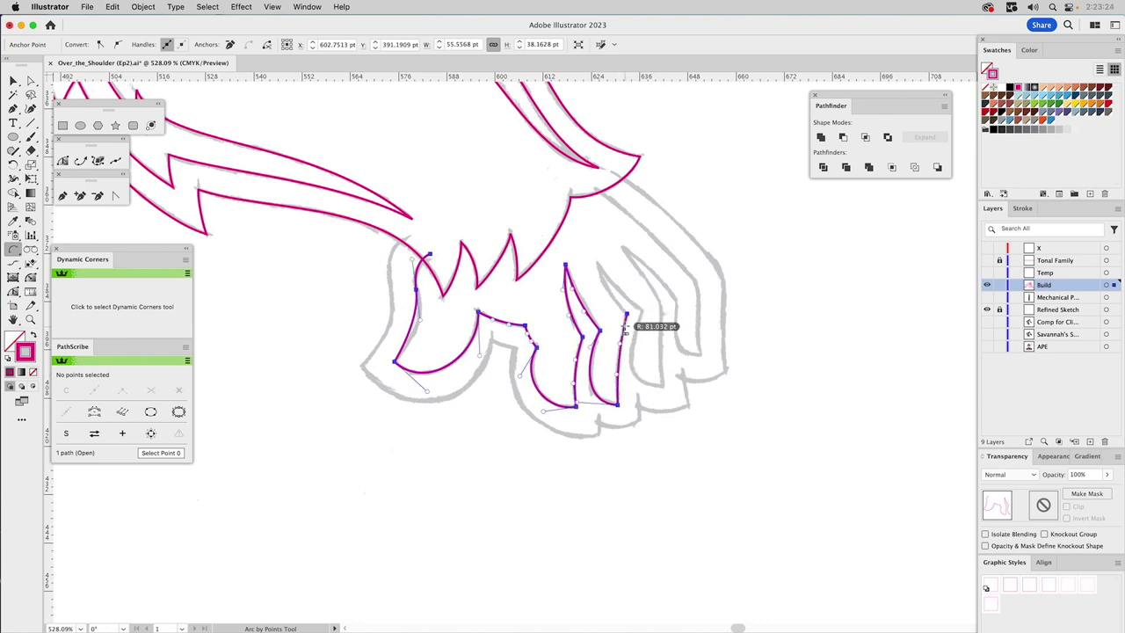
{"action": "left_click", "coordinate": [626, 314]}
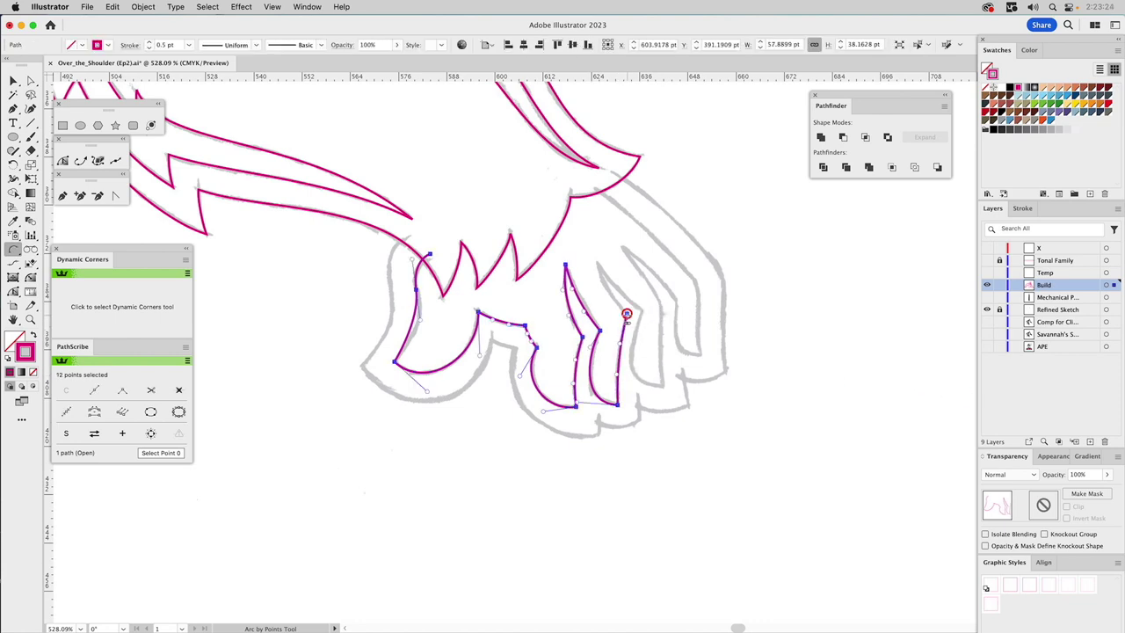
{"action": "left_click", "coordinate": [598, 263]}
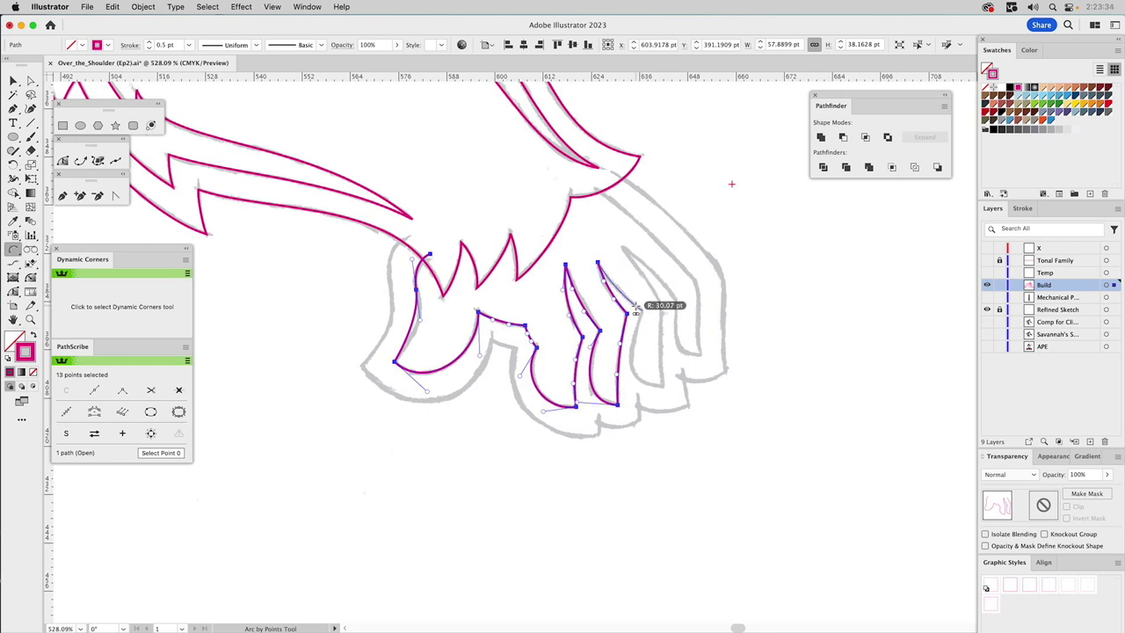
{"action": "left_click", "coordinate": [642, 310]}
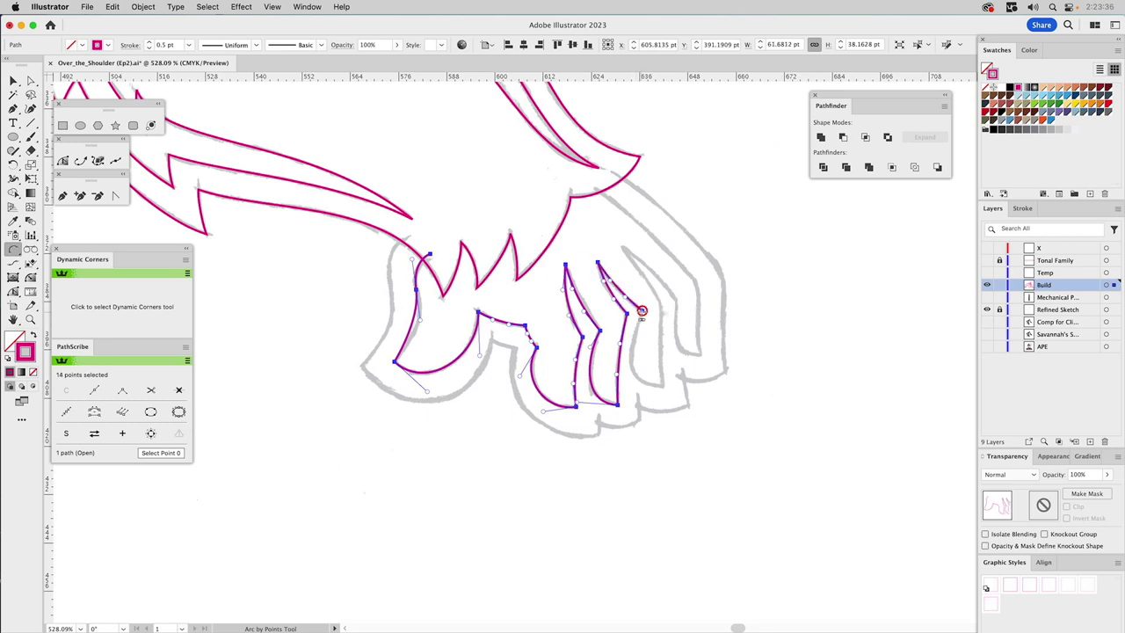
{"action": "left_click", "coordinate": [662, 386]}
{"action": "key", "text": "a"}
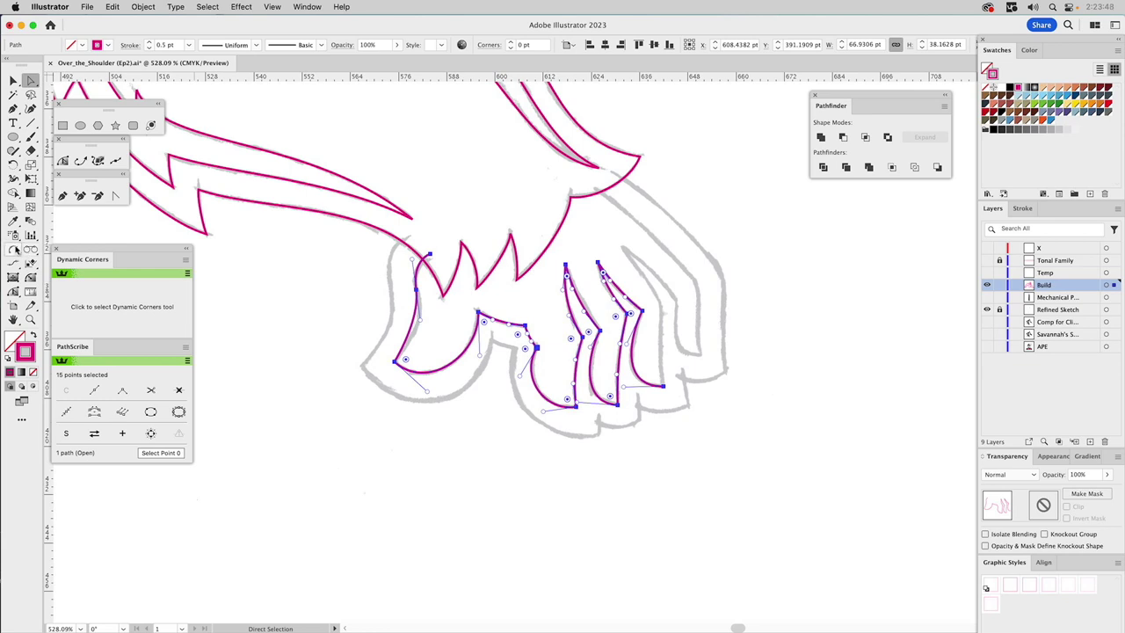
Pen-trace the last fingers and the hand's outer edge up to the wrist
{"action": "left_click", "coordinate": [63, 195]}
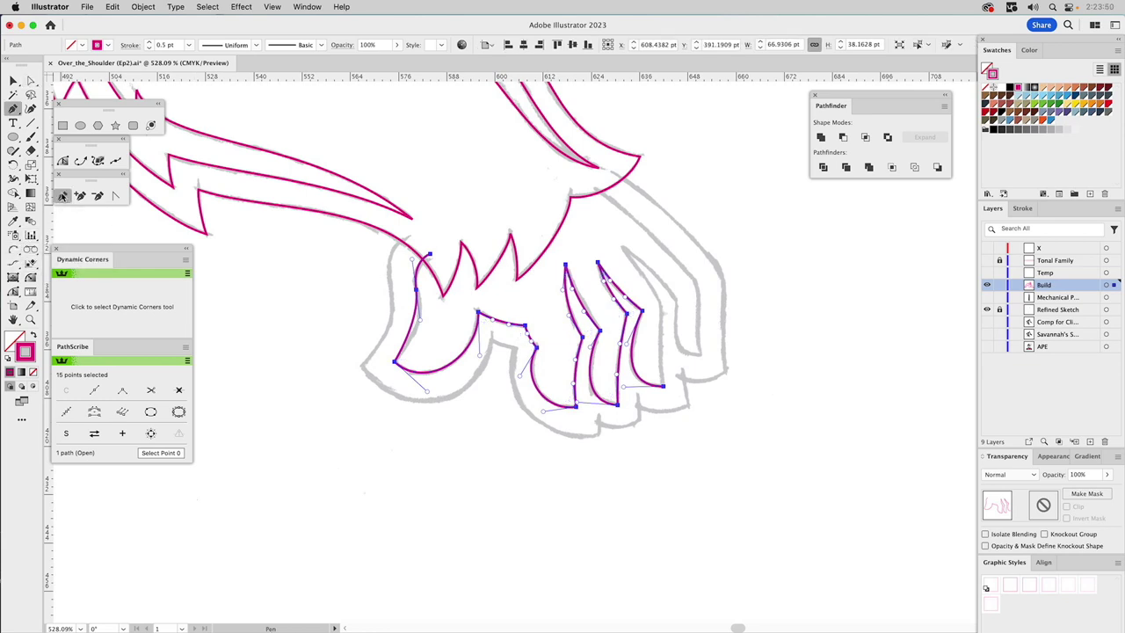
{"action": "left_click", "coordinate": [664, 388]}
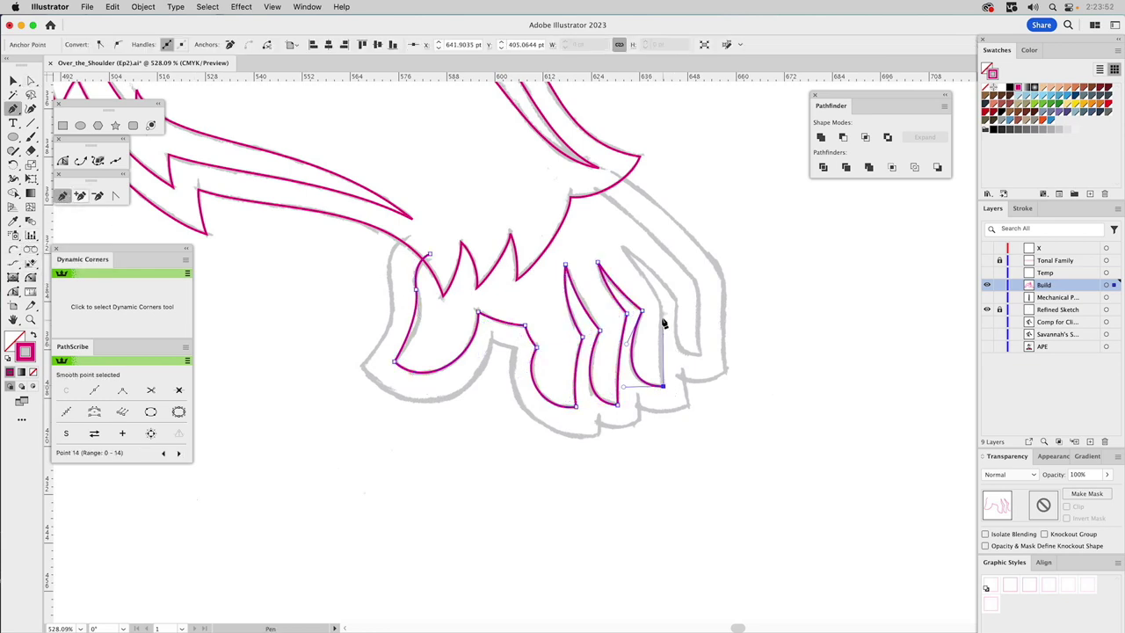
{"action": "left_click_drag", "start_coordinate": [661, 312], "coordinate": [664, 304]}
{"action": "left_click", "coordinate": [621, 247]}
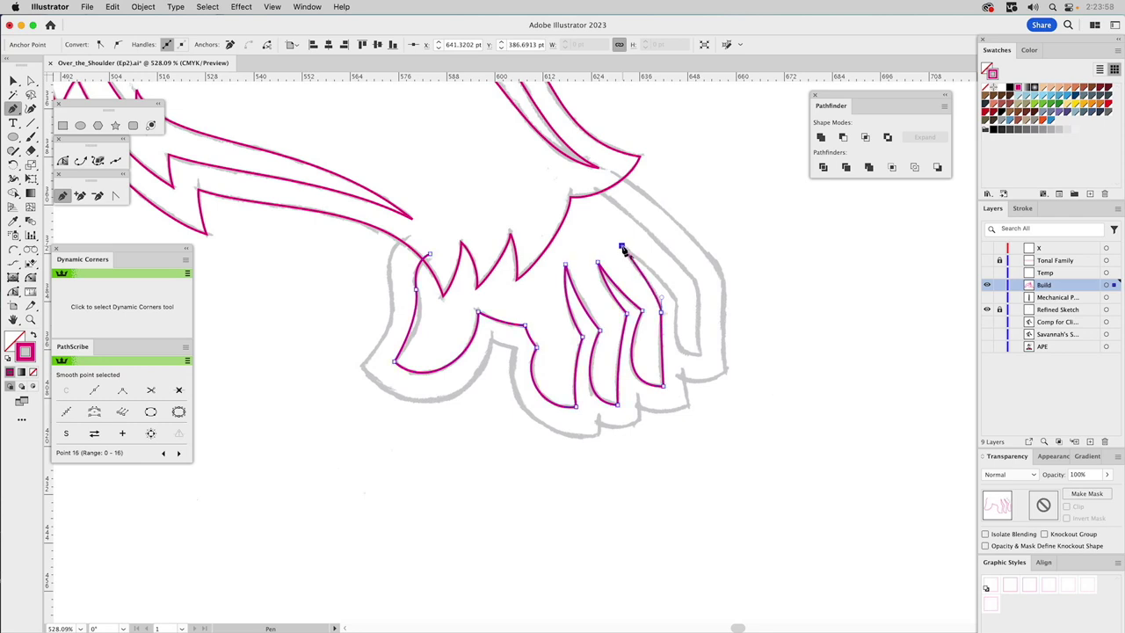
{"action": "left_click", "coordinate": [676, 301]}
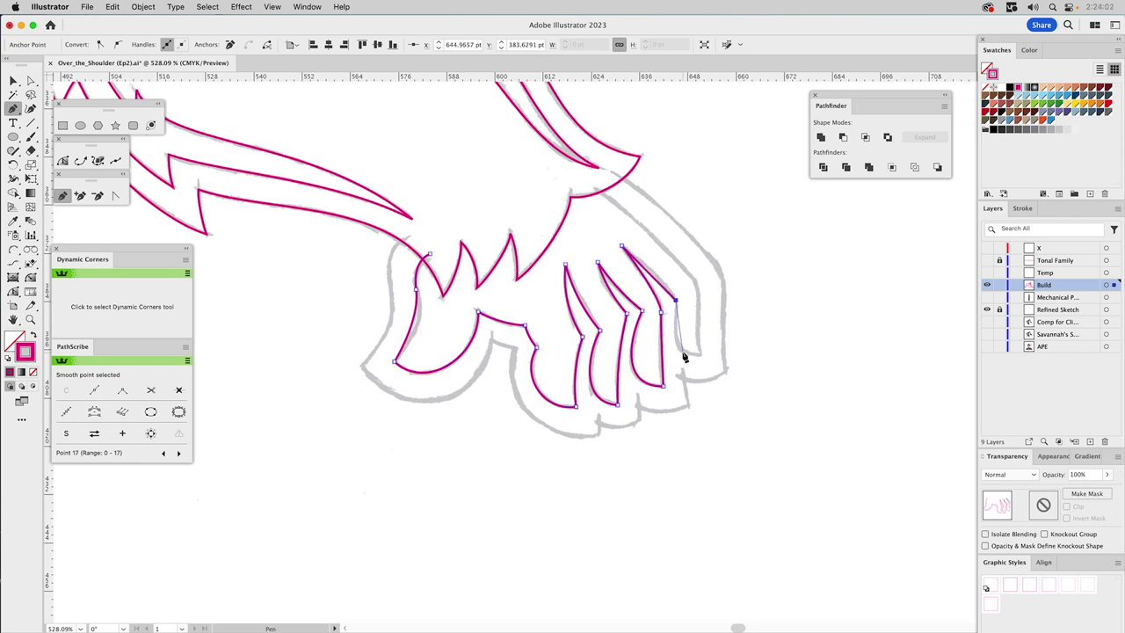
{"action": "left_click", "coordinate": [700, 355]}
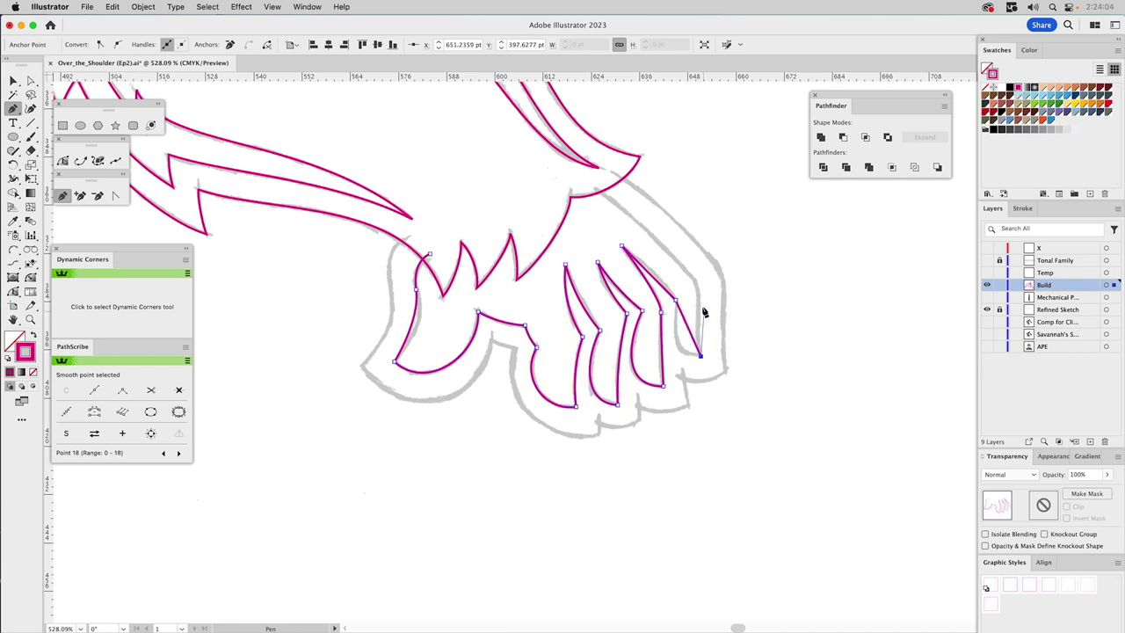
{"action": "left_click_drag", "start_coordinate": [699, 295], "coordinate": [699, 273]}
{"action": "left_click", "coordinate": [592, 185]}
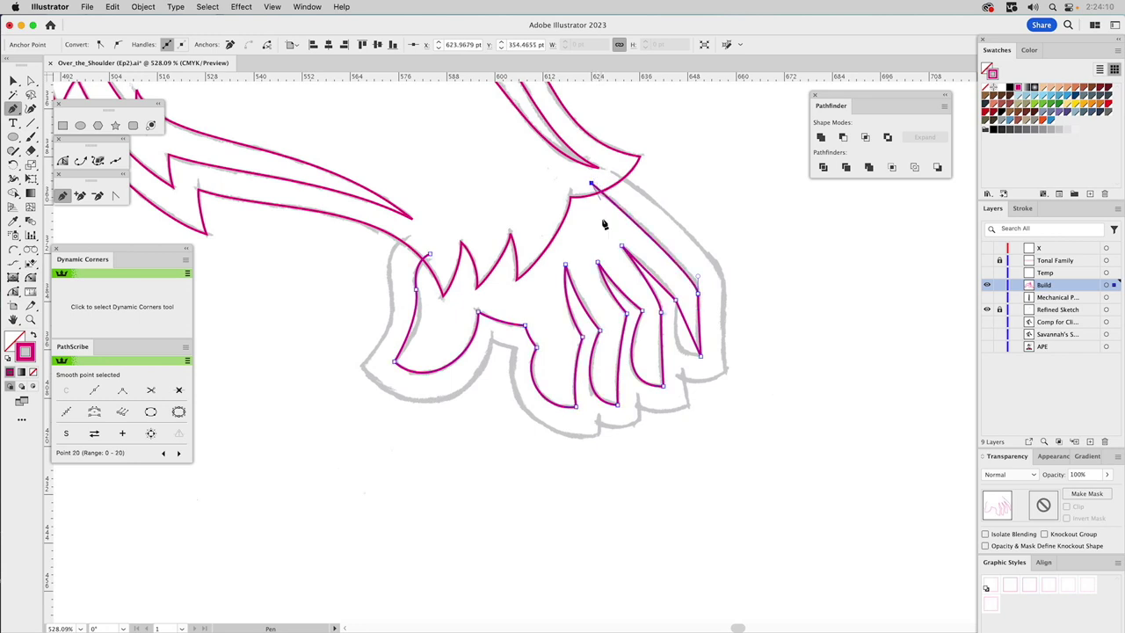
Reshape the last finger's inner curve, tip and outer edge to follow the sketch
{"action": "left_click", "coordinate": [13, 290]}
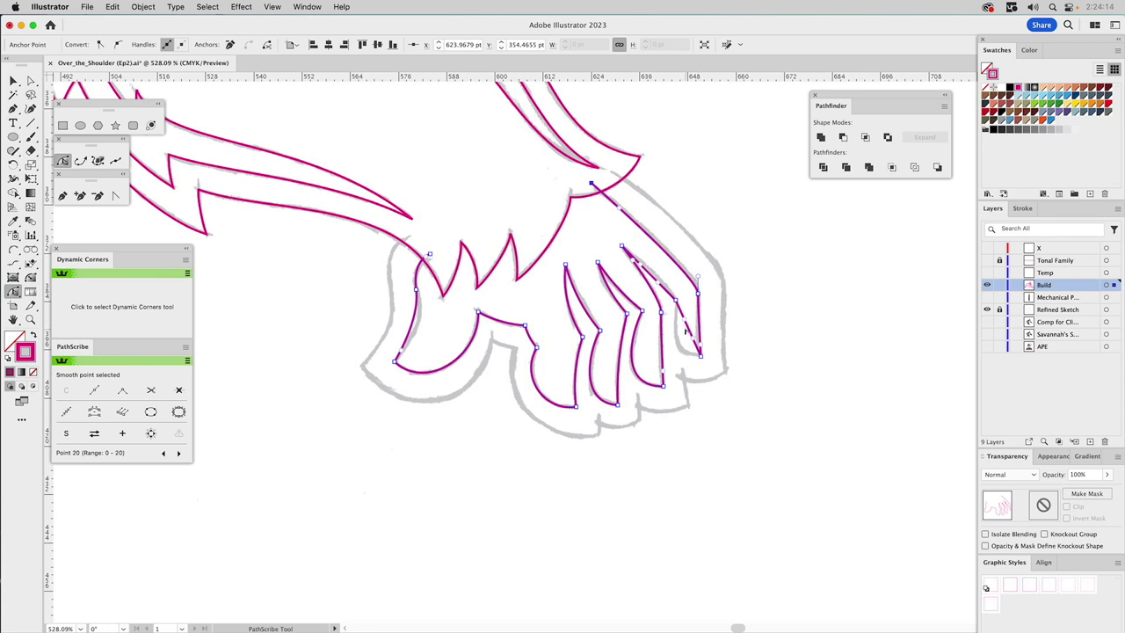
{"action": "left_click", "coordinate": [681, 339]}
{"action": "left_click", "coordinate": [681, 343]}
{"action": "left_click_drag", "start_coordinate": [686, 361], "coordinate": [700, 341]}
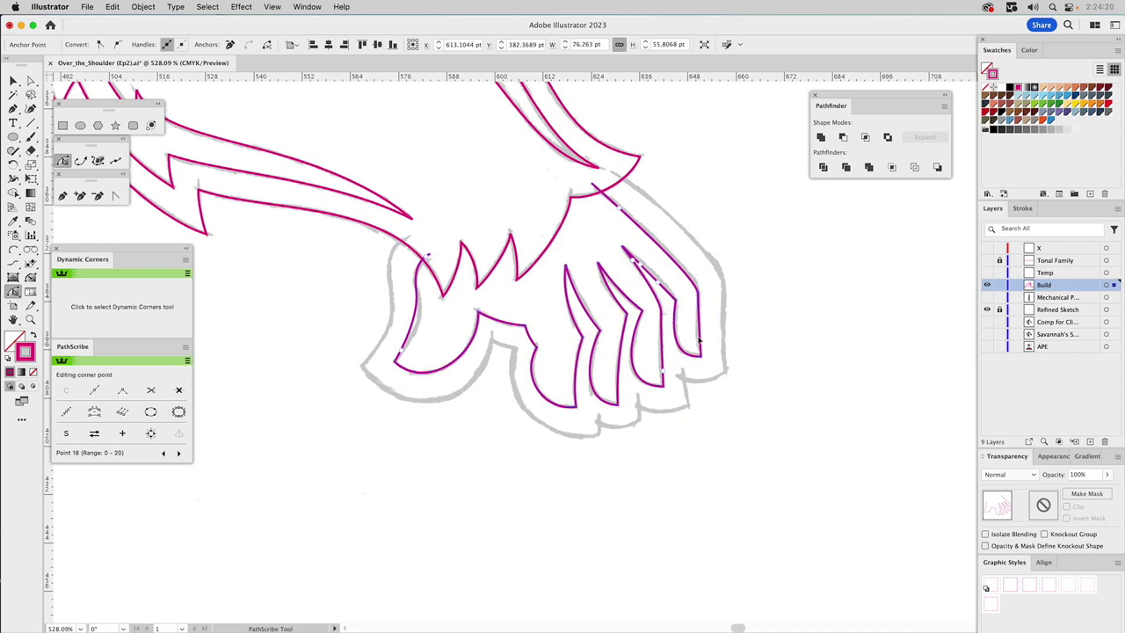
{"action": "left_click_drag", "start_coordinate": [695, 267], "coordinate": [701, 260]}
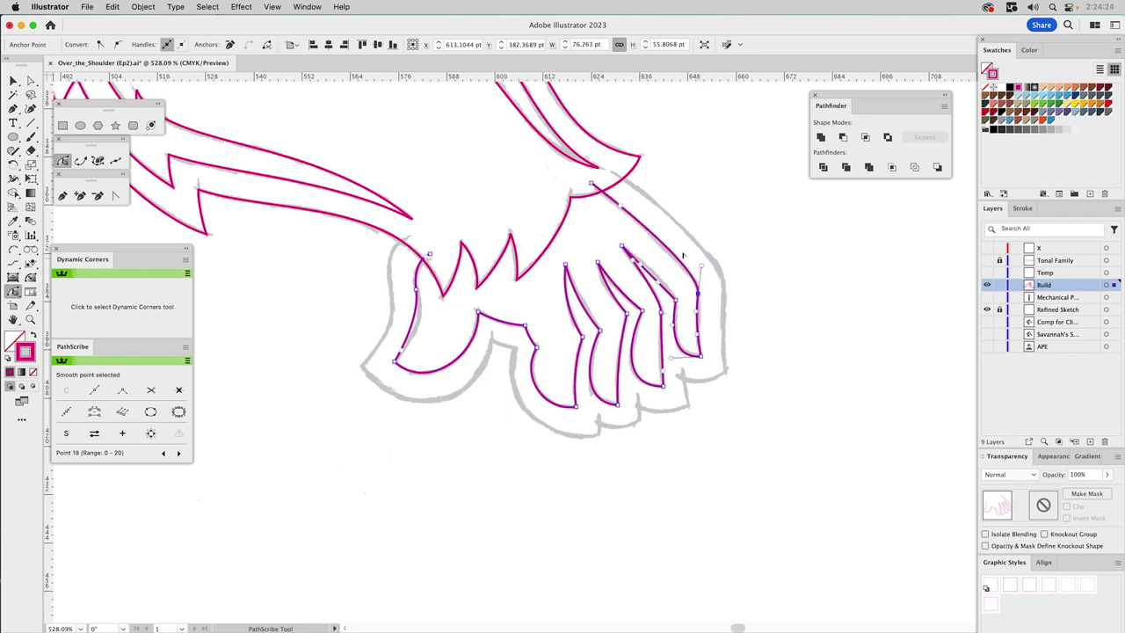
{"action": "left_click_drag", "start_coordinate": [655, 278], "coordinate": [654, 280]}
{"action": "left_click", "coordinate": [655, 278]}
{"action": "left_click_drag", "start_coordinate": [695, 311], "coordinate": [697, 312]}
{"action": "left_click", "coordinate": [708, 309]}
{"action": "key", "text": "a"}
{"action": "key", "text": "a"}
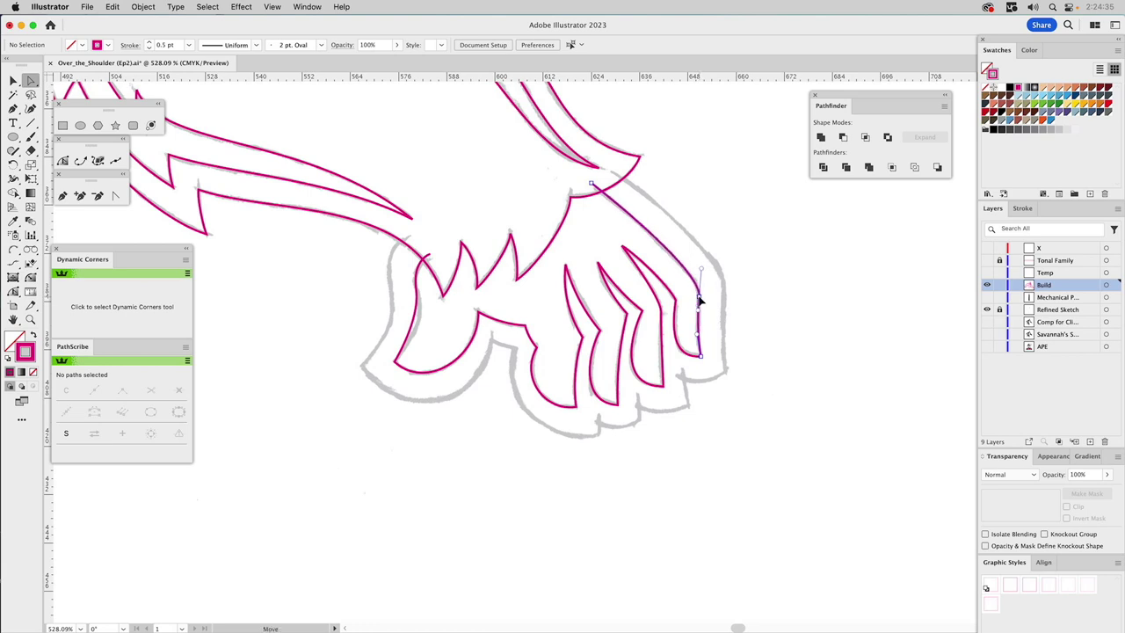
Nudge the outer finger anchor up, move the wrist endpoint up-left, and zoom onto the fingers
{"action": "left_click", "coordinate": [701, 300]}
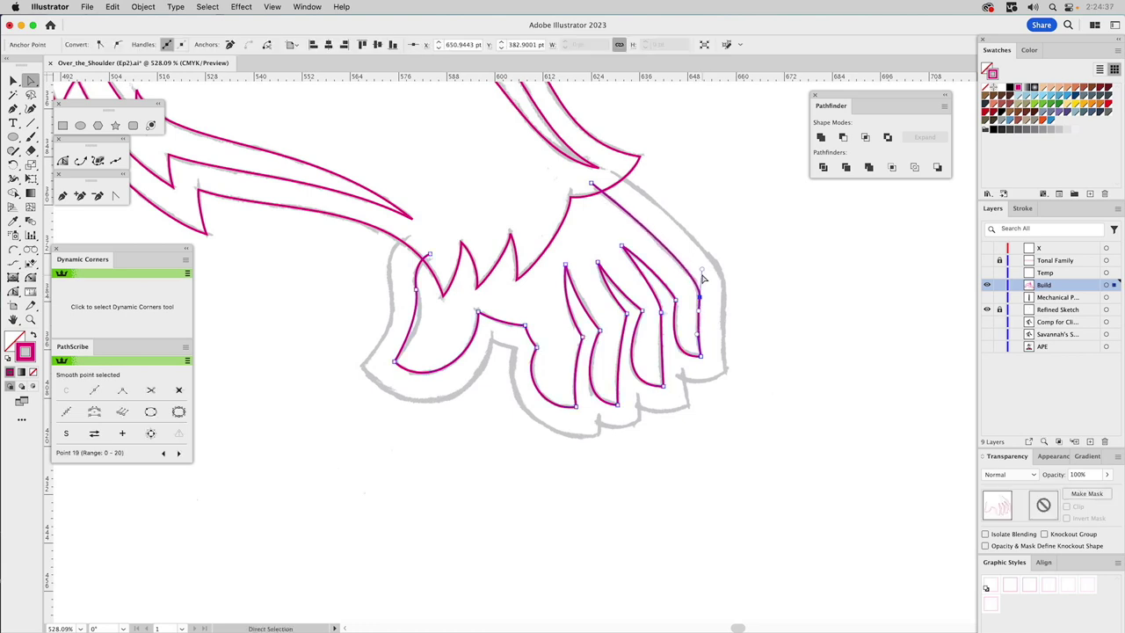
{"action": "left_click_drag", "start_coordinate": [703, 273], "coordinate": [703, 264]}
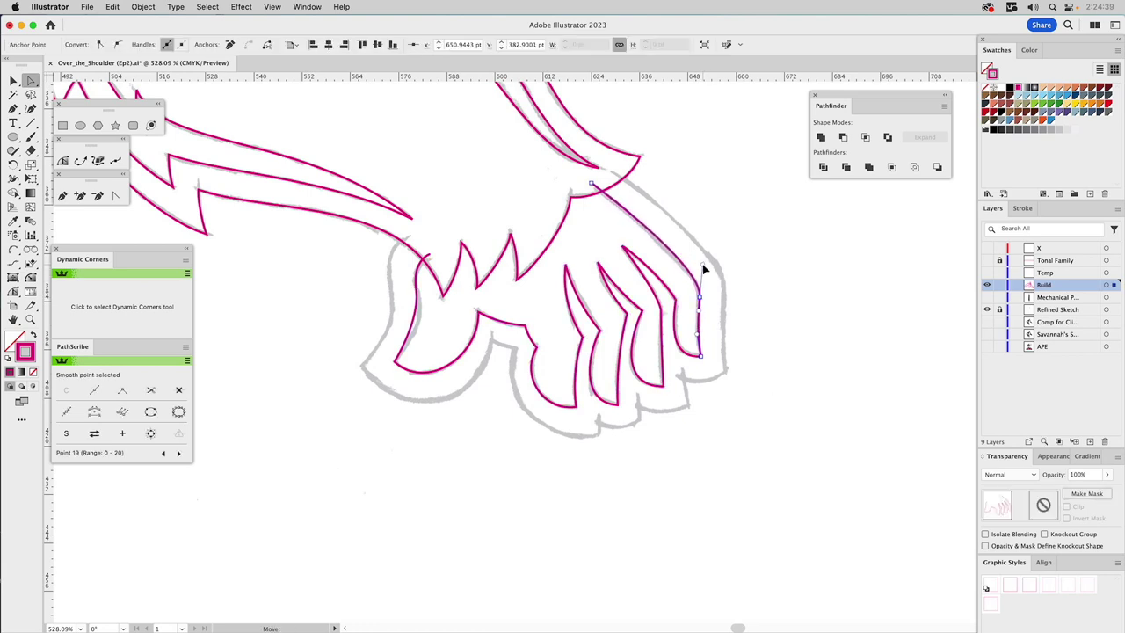
{"action": "left_click", "coordinate": [592, 183]}
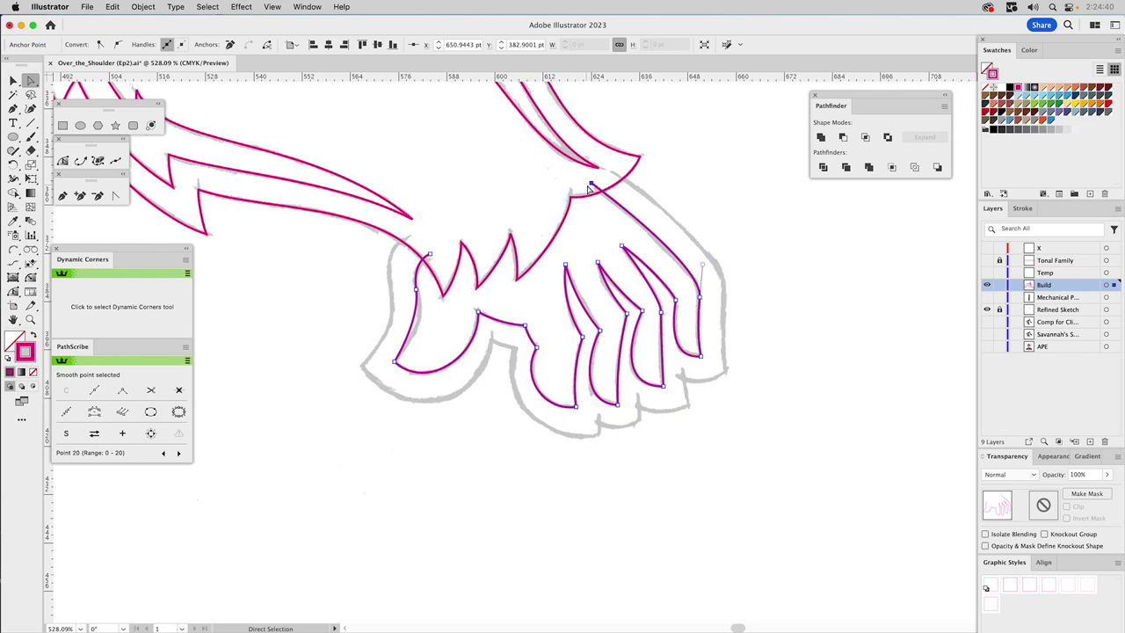
{"action": "left_click", "coordinate": [644, 236]}
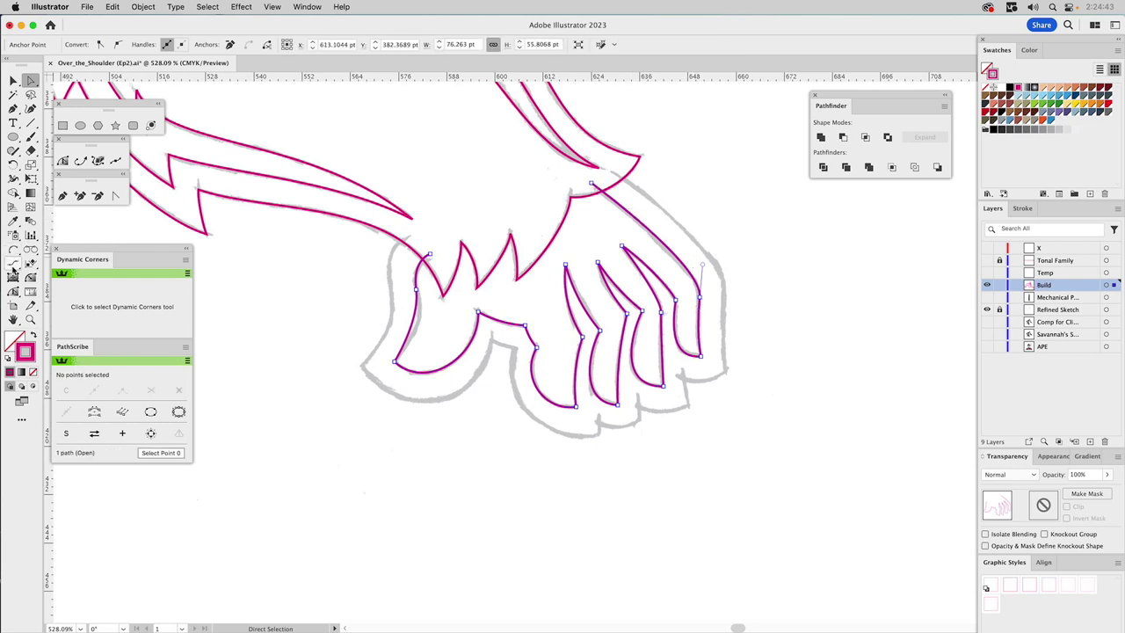
{"action": "left_click", "coordinate": [13, 291]}
{"action": "left_click", "coordinate": [621, 207]}
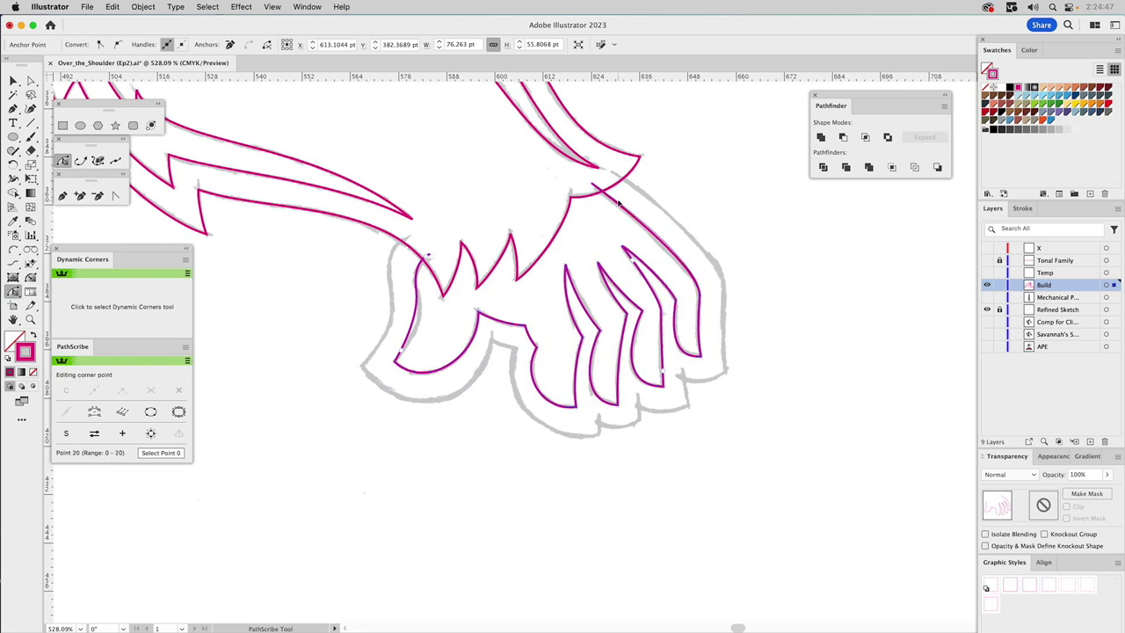
{"action": "left_click_drag", "start_coordinate": [592, 183], "coordinate": [579, 177]}
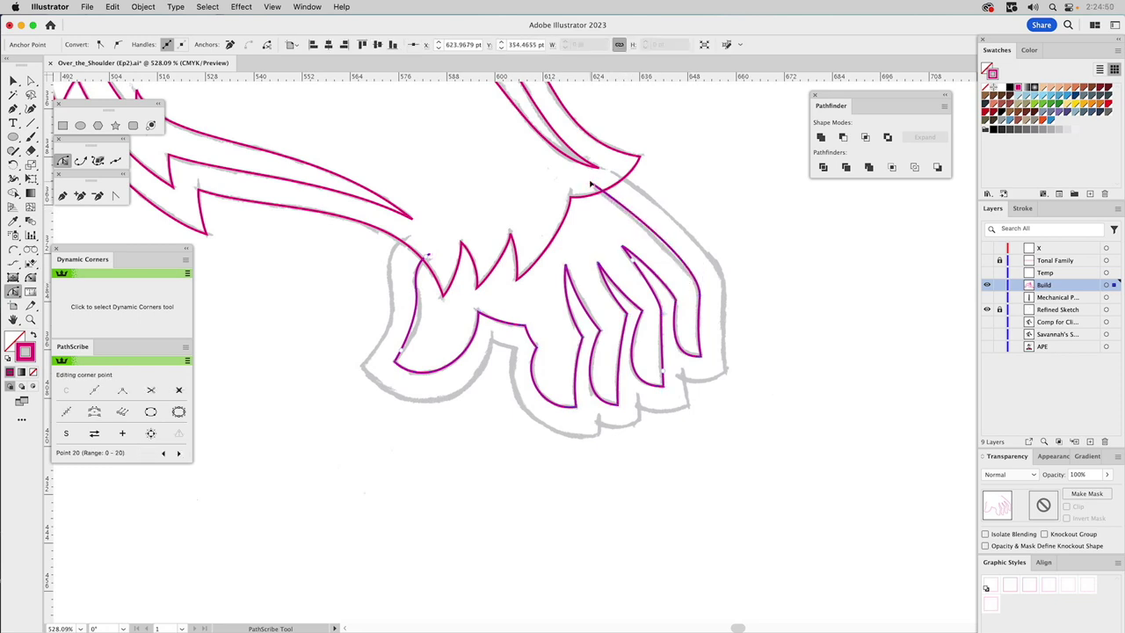
{"action": "key", "text": "a"}
{"action": "left_click", "coordinate": [800, 282]}
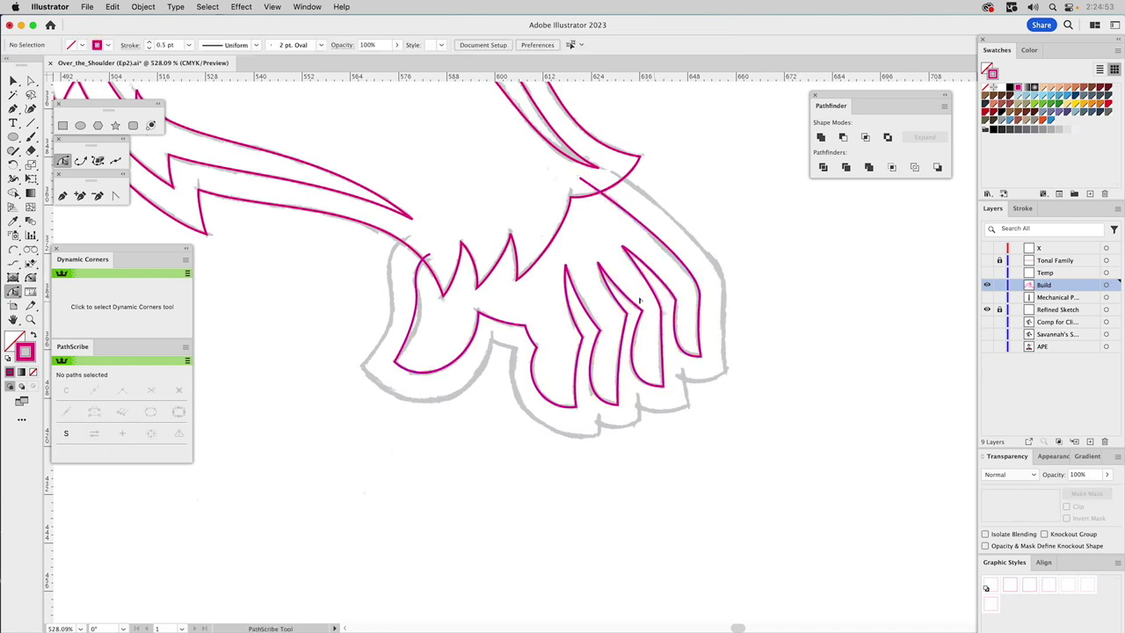
{"action": "left_click", "coordinate": [30, 319]}
{"action": "left_click_drag", "start_coordinate": [525, 218], "coordinate": [783, 450]}
Raise an anchor on a finger curve to refine its shape, then zoom back out
{"action": "key", "text": "a"}
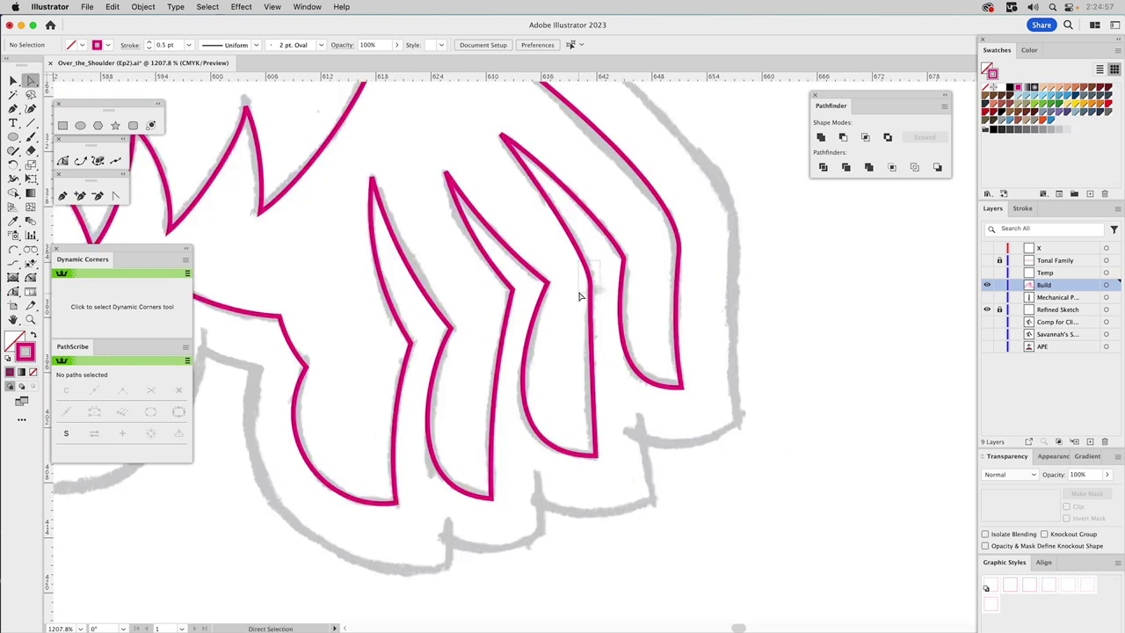
{"action": "left_click", "coordinate": [591, 288]}
{"action": "left_click_drag", "start_coordinate": [594, 292], "coordinate": [593, 279]}
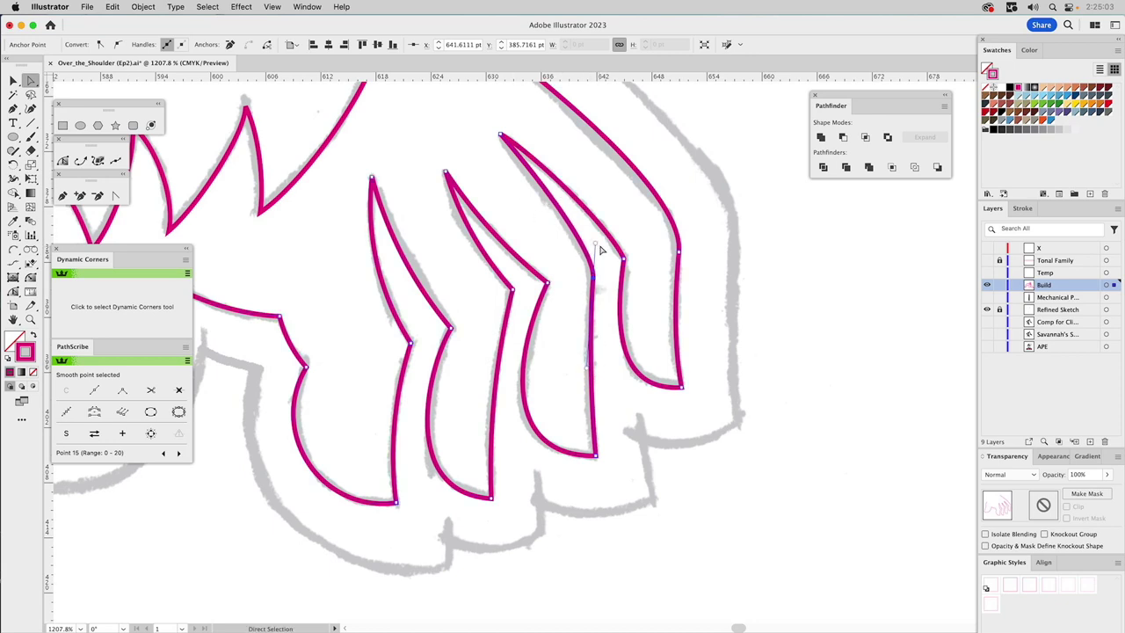
{"action": "left_click_drag", "start_coordinate": [595, 249], "coordinate": [596, 257]}
{"action": "left_click", "coordinate": [576, 337]}
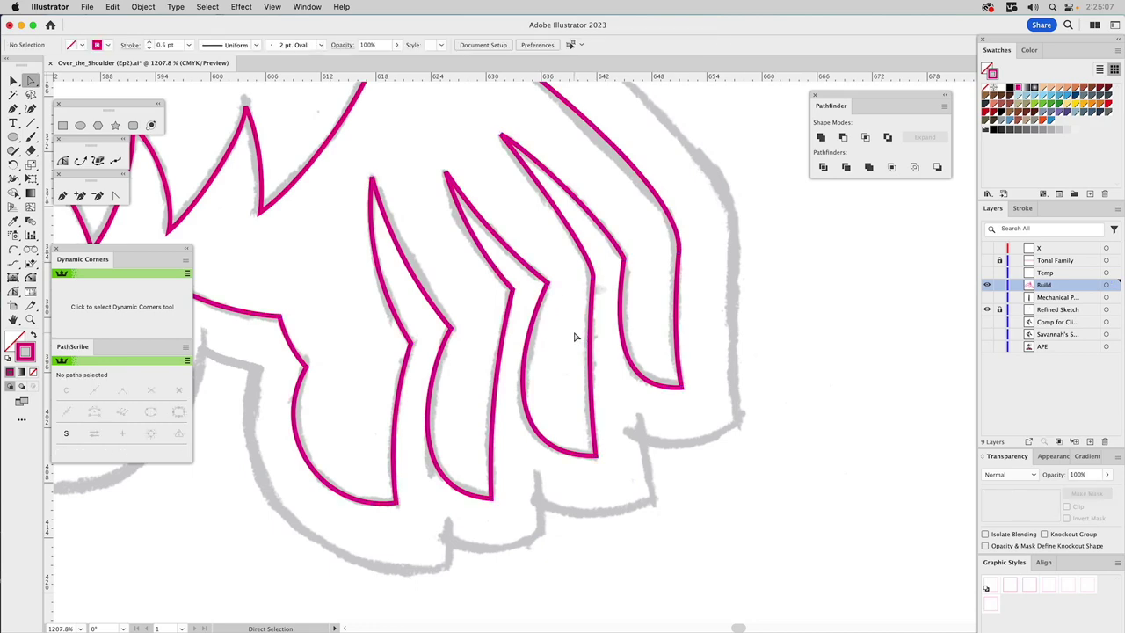
{"action": "left_click", "coordinate": [31, 319]}
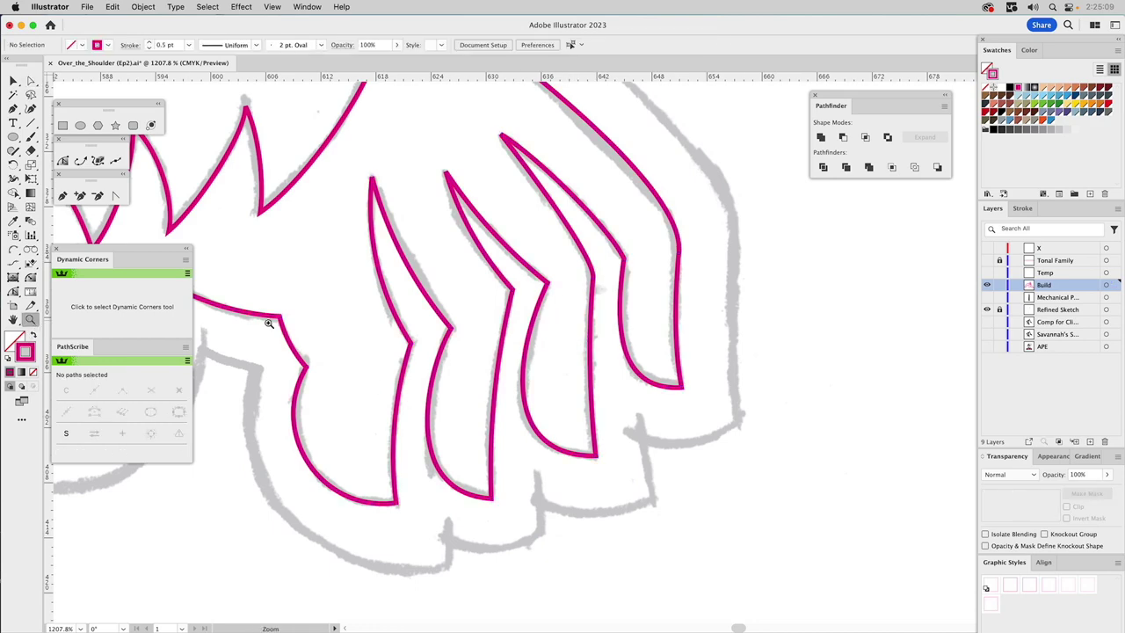
{"action": "left_click", "coordinate": [515, 299], "text": "alt"}
{"action": "left_click", "coordinate": [559, 309], "text": "alt"}
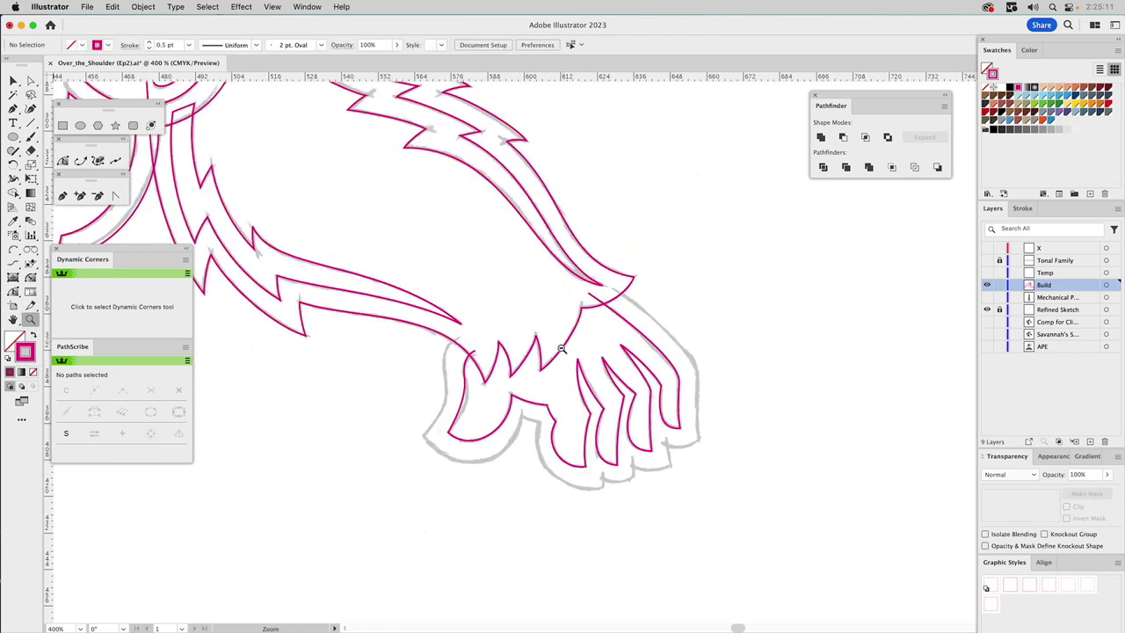
Close the hand path from its open end onto its starting anchor, undoing a stray point
{"action": "key", "text": "a"}
{"action": "left_click", "coordinate": [471, 400]}
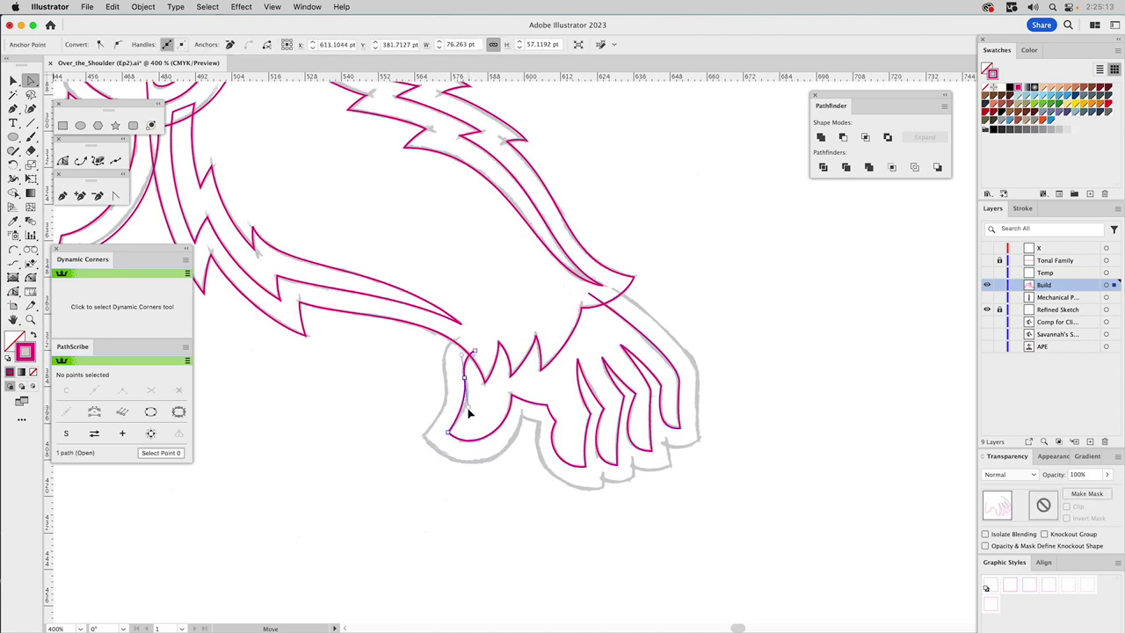
{"action": "left_click", "coordinate": [489, 417]}
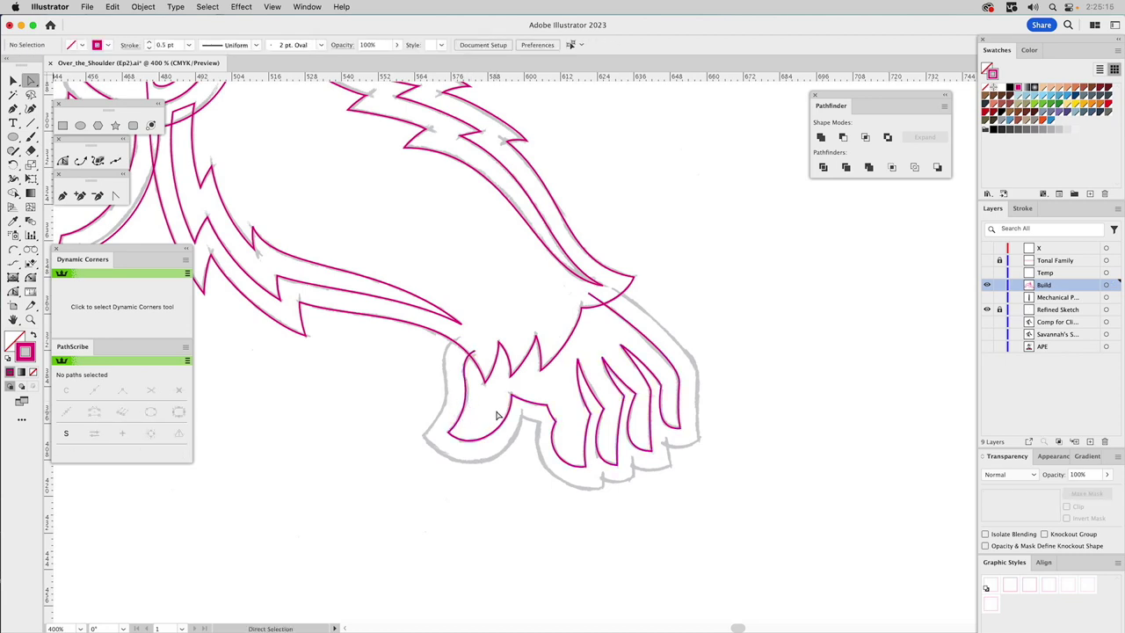
{"action": "left_click", "coordinate": [62, 195]}
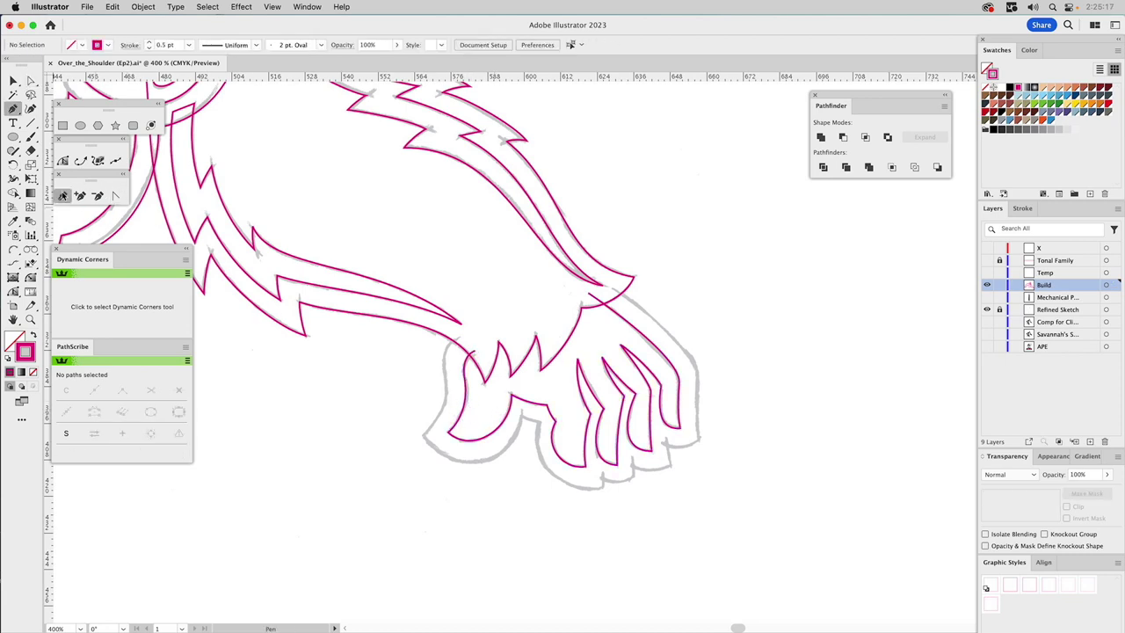
{"action": "left_click", "coordinate": [475, 351]}
{"action": "left_click", "coordinate": [458, 337]}
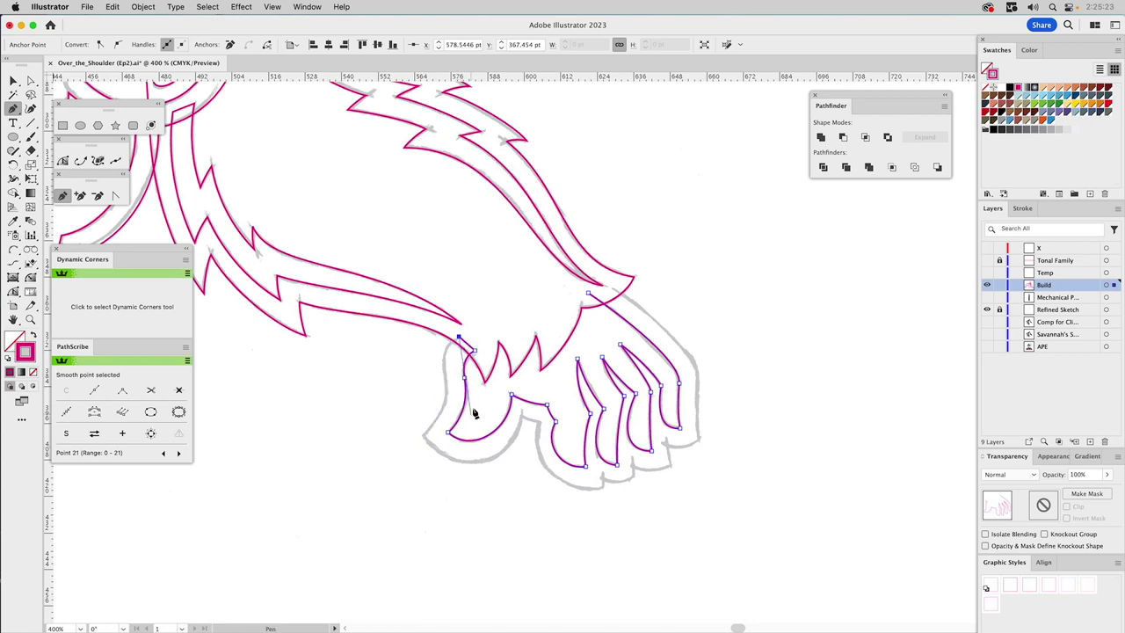
{"action": "key", "text": "super+z"}
{"action": "left_click", "coordinate": [590, 295]}
{"action": "key", "text": "v"}
{"action": "left_click", "coordinate": [651, 322]}
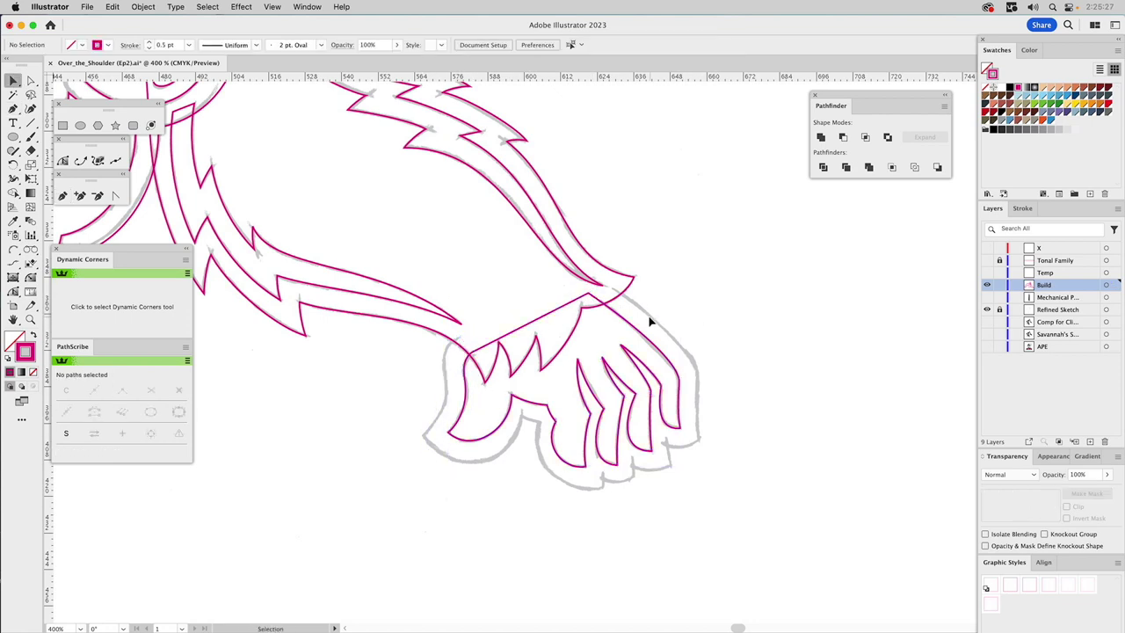
{"action": "left_click", "coordinate": [631, 337]}
Apply Object > Path > Offset Path to the hand at 6 pt with Miter joins
{"action": "left_click", "coordinate": [143, 7]}
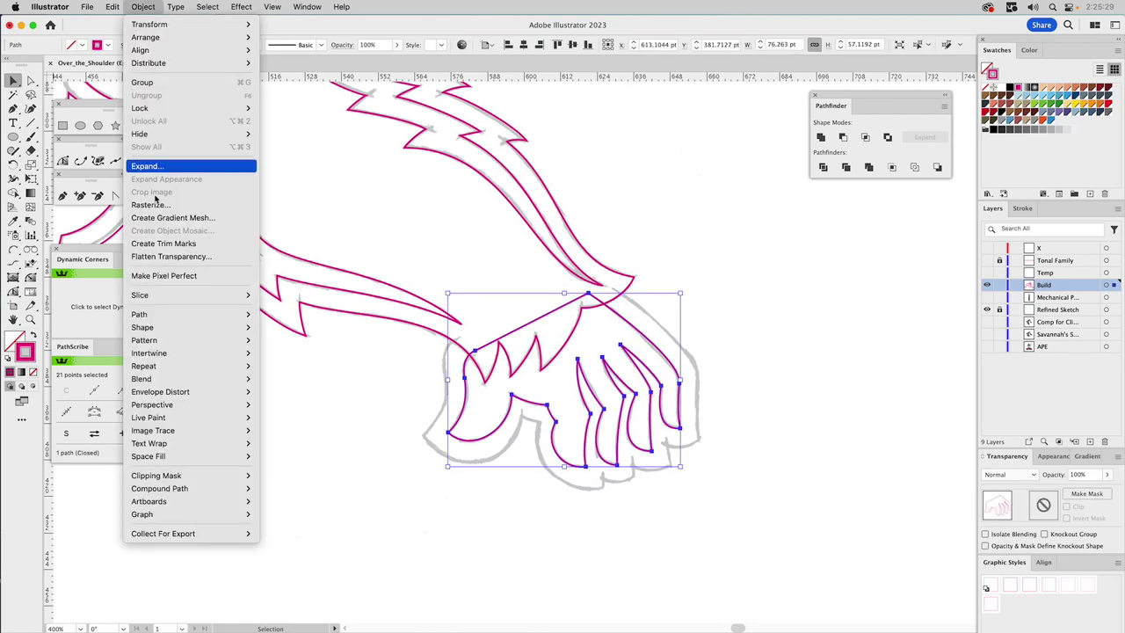
{"action": "mouse_move", "coordinate": [155, 314]}
{"action": "left_click", "coordinate": [290, 373]}
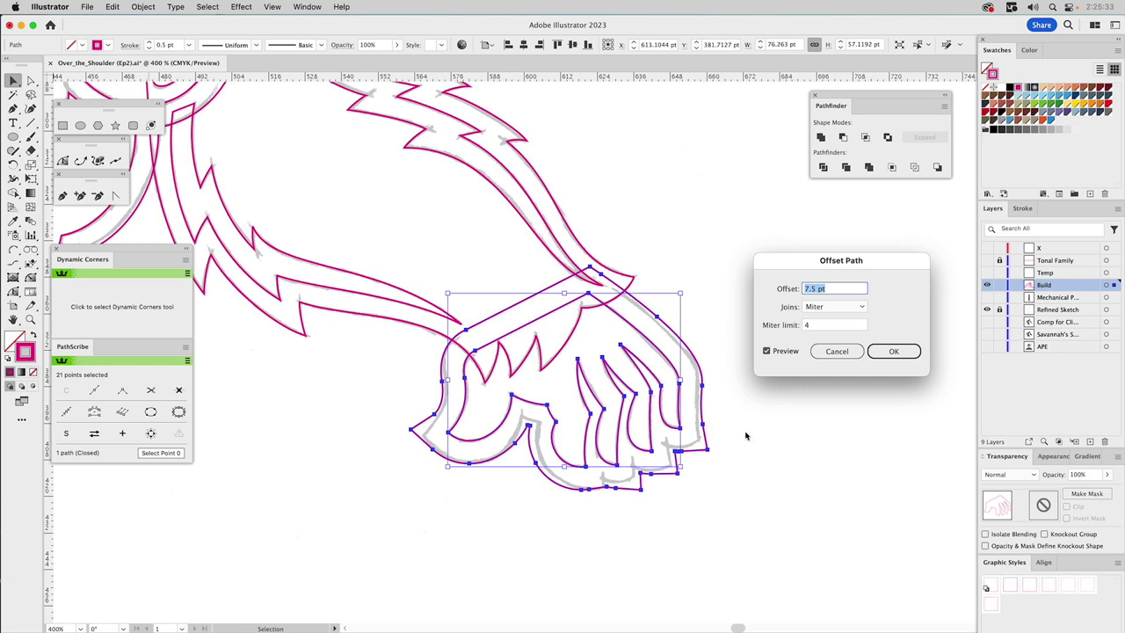
{"action": "type", "text": "6"}
{"action": "left_click", "coordinate": [785, 351]}
{"action": "left_click", "coordinate": [785, 351]}
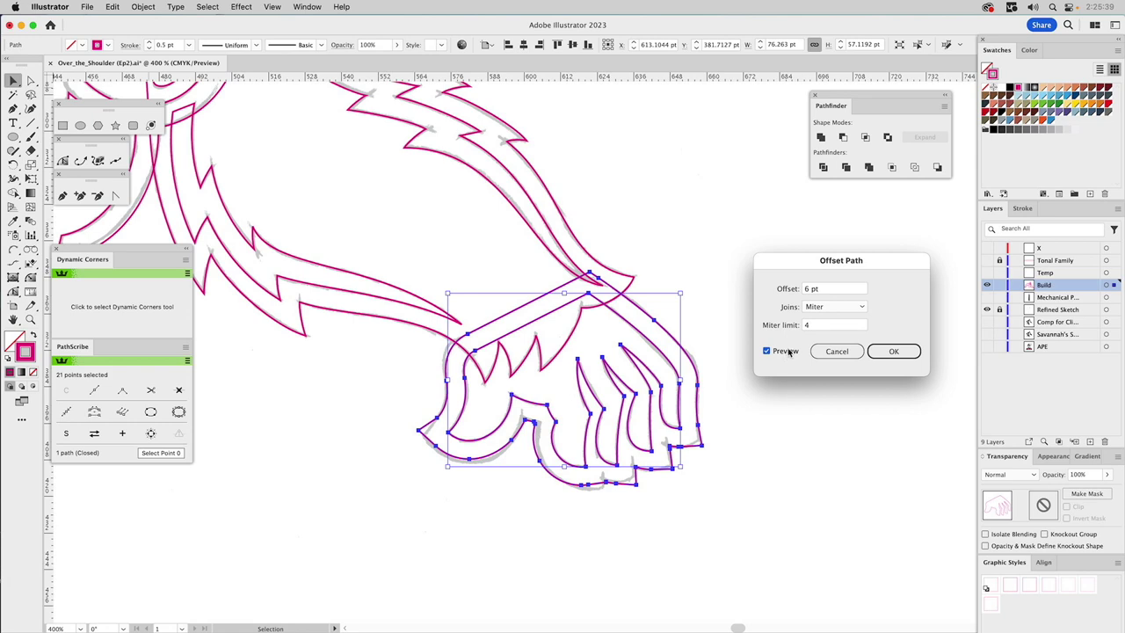
{"action": "left_click", "coordinate": [893, 350]}
Pull the offset outline's lower-left tip downward and sharpen it into a corner
{"action": "key", "text": "a"}
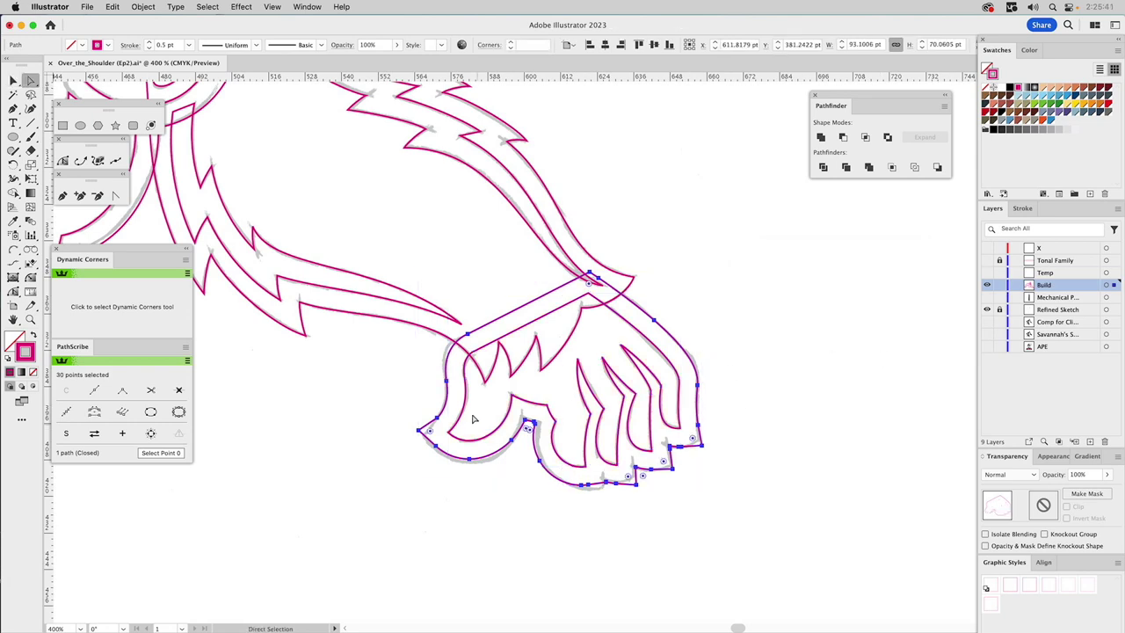
{"action": "left_click", "coordinate": [431, 414]}
{"action": "left_click_drag", "start_coordinate": [420, 429], "coordinate": [416, 445]}
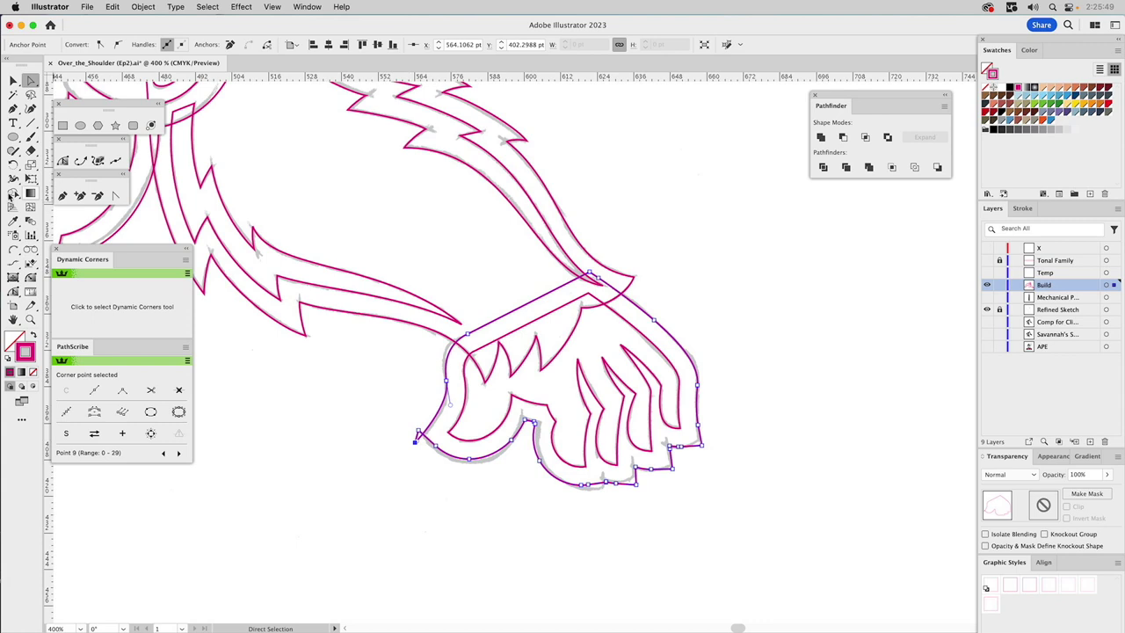
{"action": "key", "text": "shift+p"}
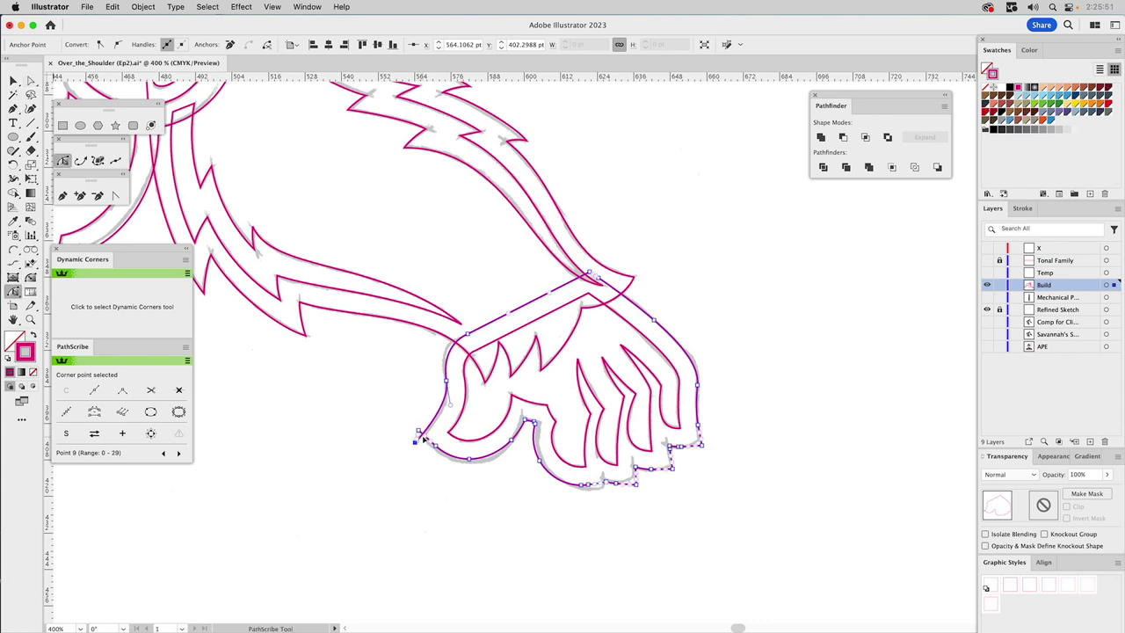
{"action": "left_click_drag", "start_coordinate": [417, 441], "coordinate": [426, 436]}
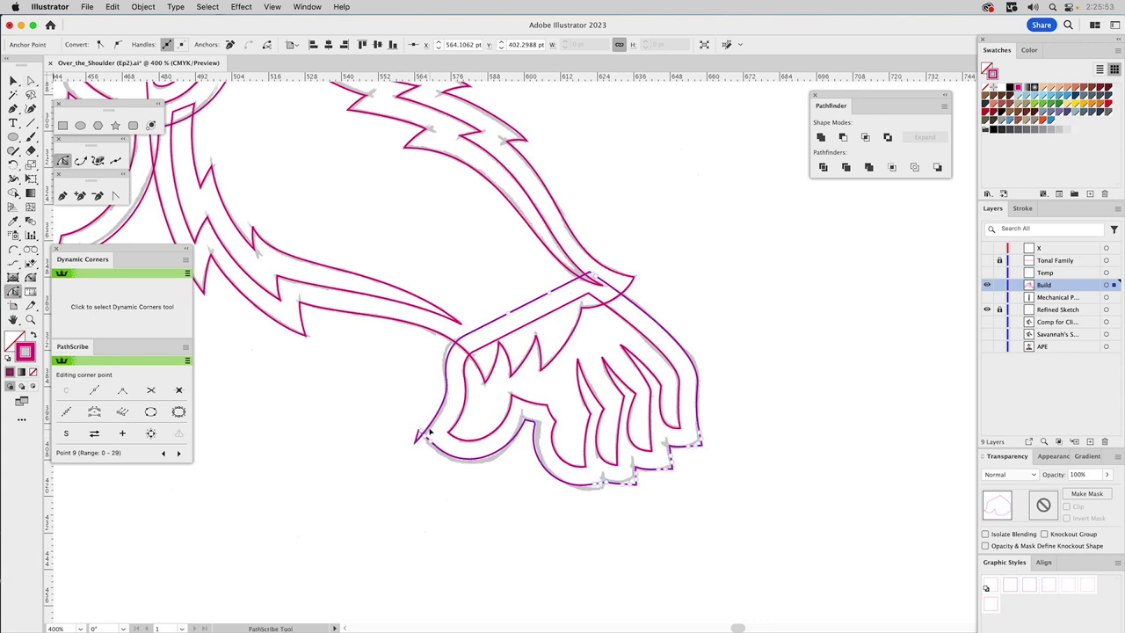
{"action": "left_click", "coordinate": [410, 430]}
Zoom in on the hand's lower left and reshape the curve above the left tip
{"action": "key", "text": "z"}
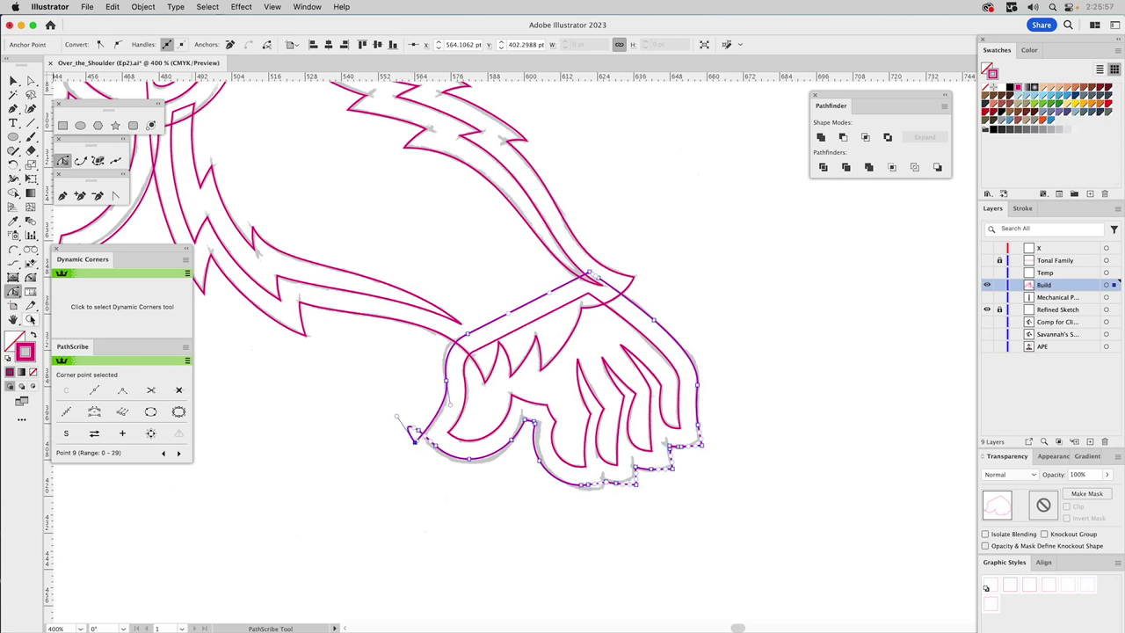
{"action": "left_click_drag", "start_coordinate": [325, 237], "coordinate": [685, 493]}
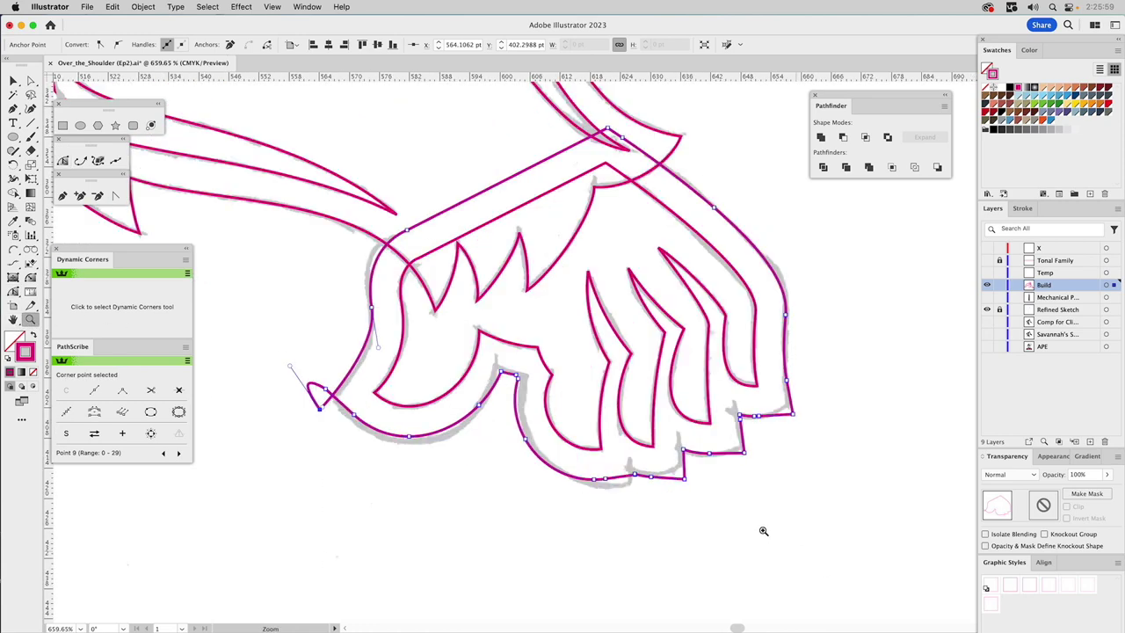
{"action": "left_click", "coordinate": [371, 307]}
{"action": "left_click_drag", "start_coordinate": [365, 264], "coordinate": [362, 245]}
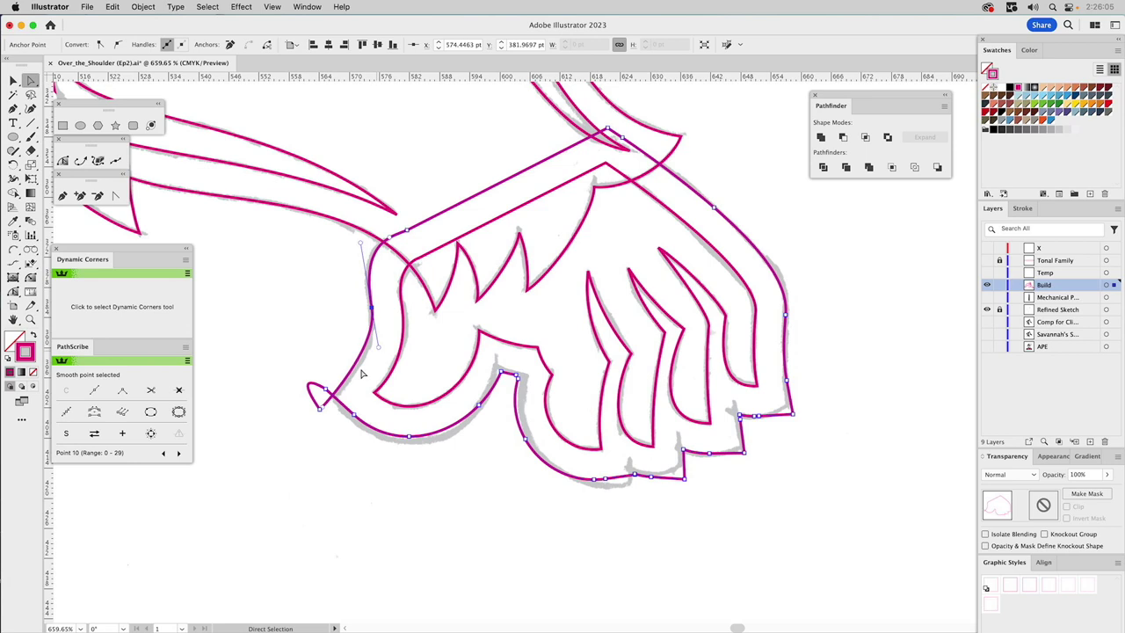
{"action": "left_click", "coordinate": [324, 408]}
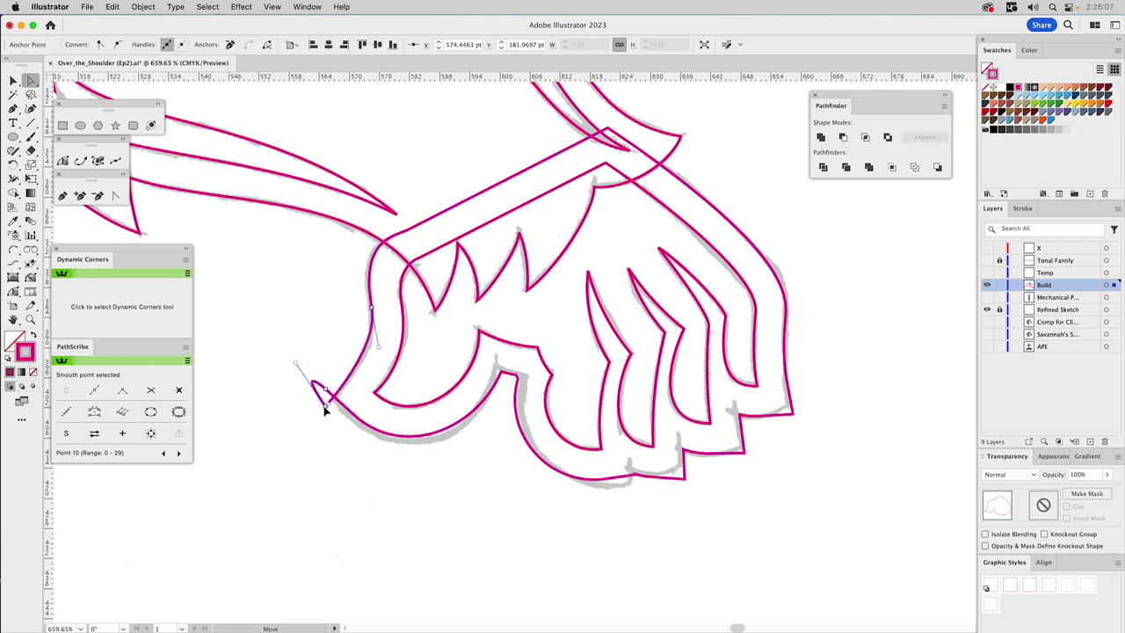
{"action": "left_click", "coordinate": [115, 195]}
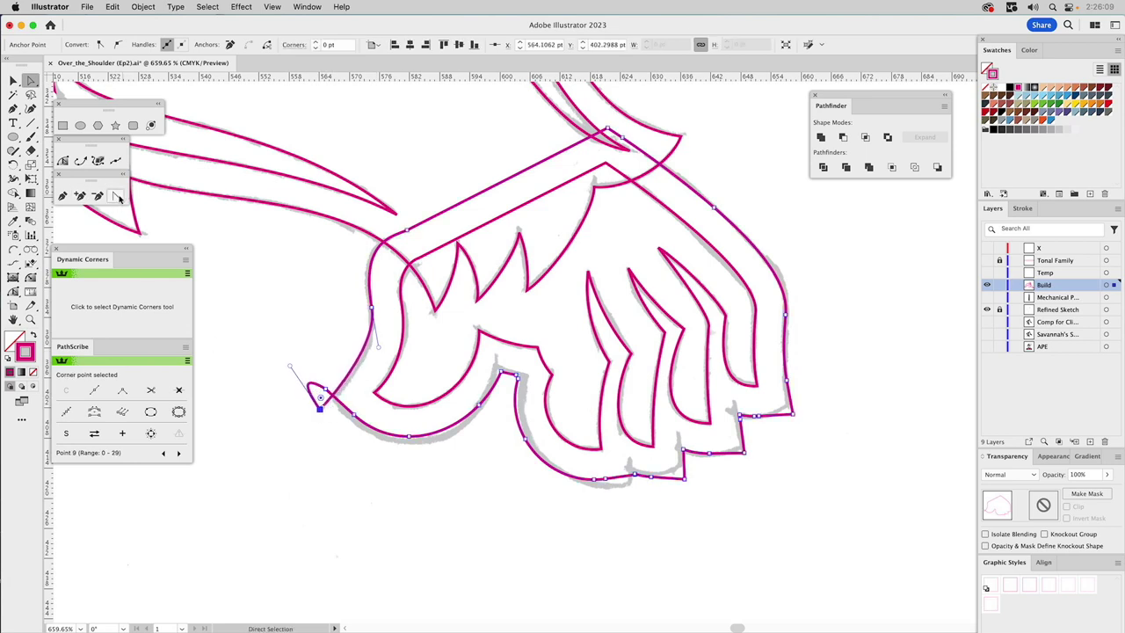
{"action": "left_click_drag", "start_coordinate": [327, 406], "coordinate": [332, 405]}
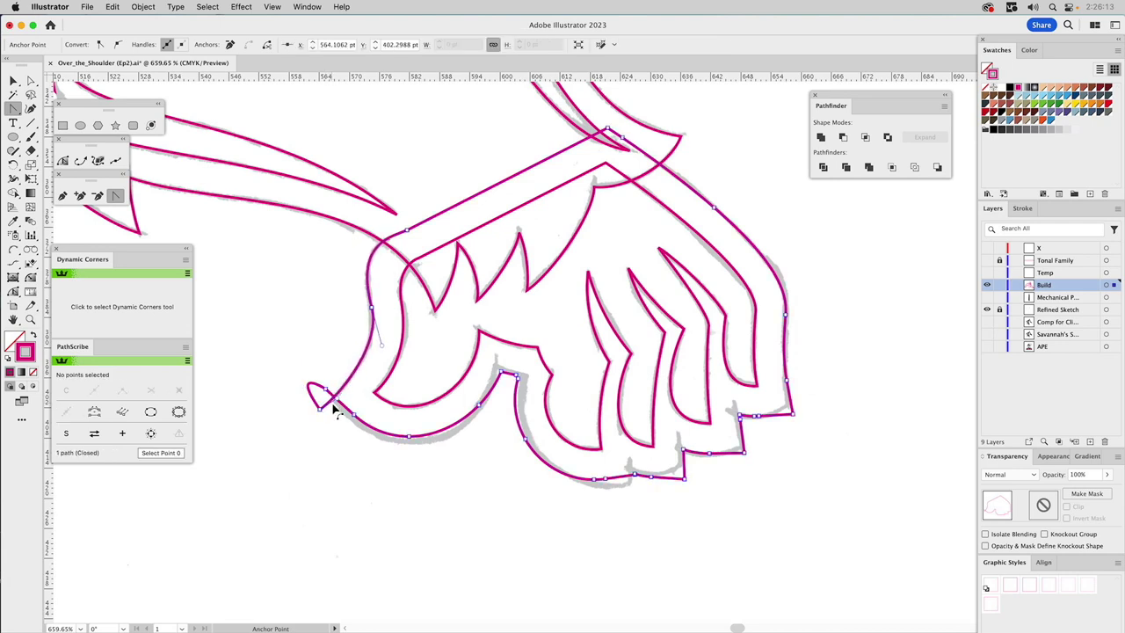
Bend the outline's bottom-left curve with the Direct Selection tool
{"action": "key", "text": "a"}
{"action": "left_click", "coordinate": [368, 421]}
{"action": "left_click", "coordinate": [347, 431]}
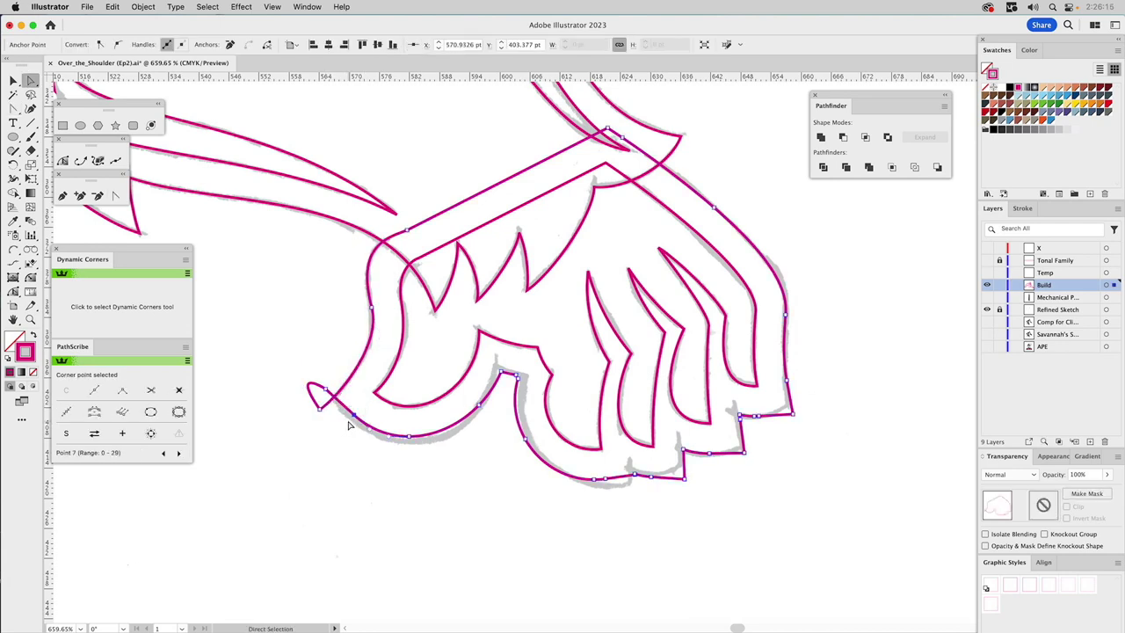
{"action": "left_click", "coordinate": [362, 437]}
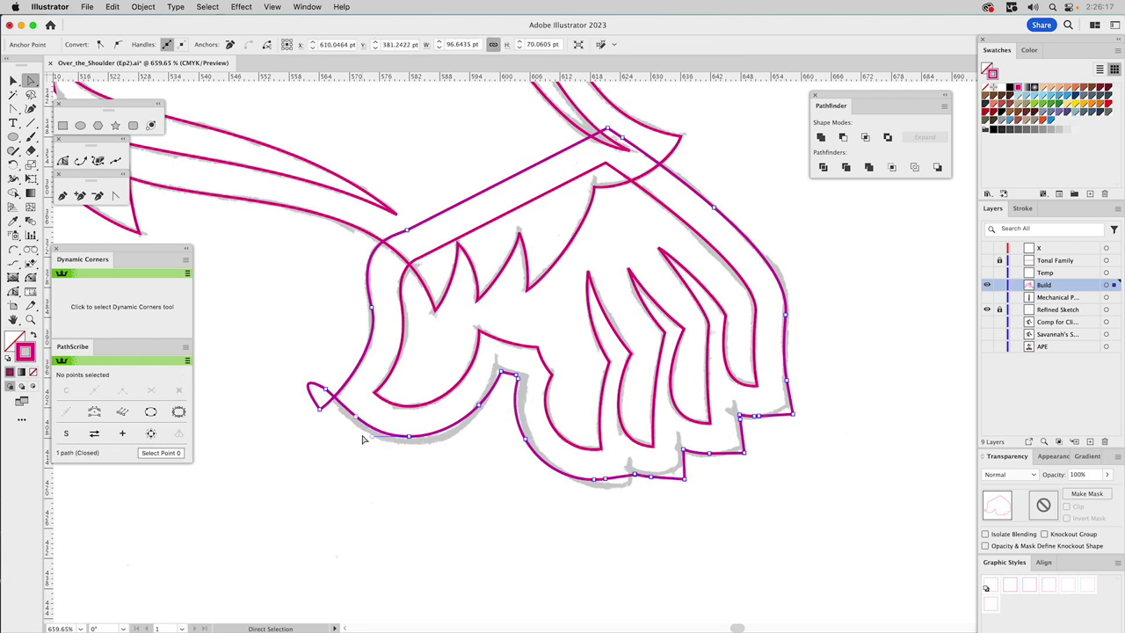
{"action": "left_click_drag", "start_coordinate": [356, 421], "coordinate": [351, 429]}
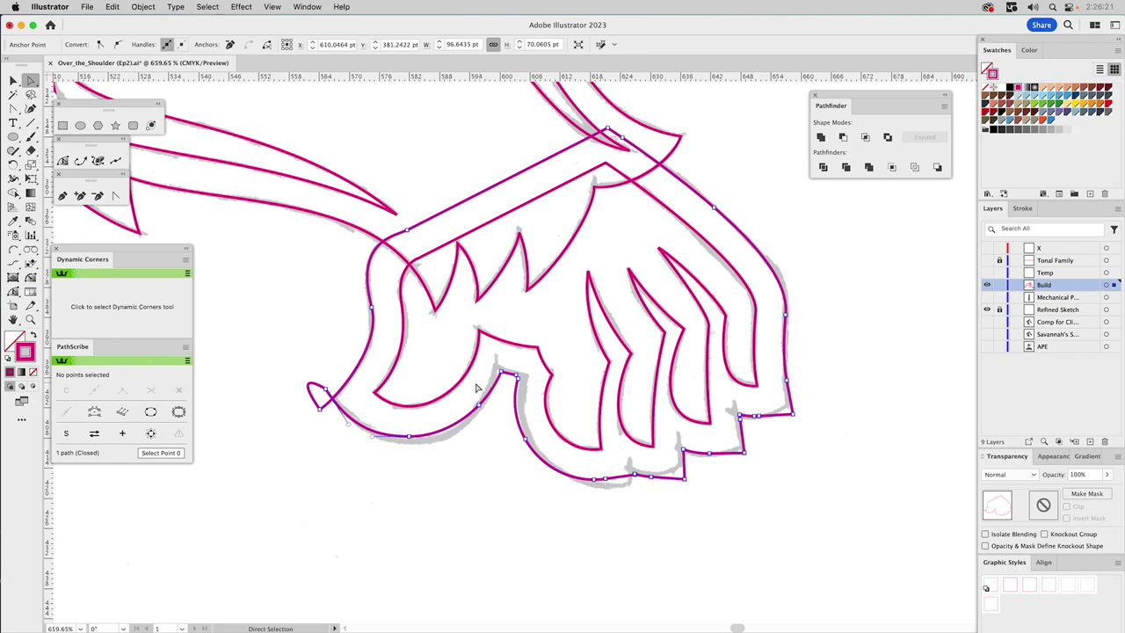
Remove two surplus points on the lower curve and smooth it by lowering a handle
{"action": "left_click_drag", "start_coordinate": [476, 388], "coordinate": [484, 427]}
{"action": "left_click", "coordinate": [408, 435], "text": "shift"}
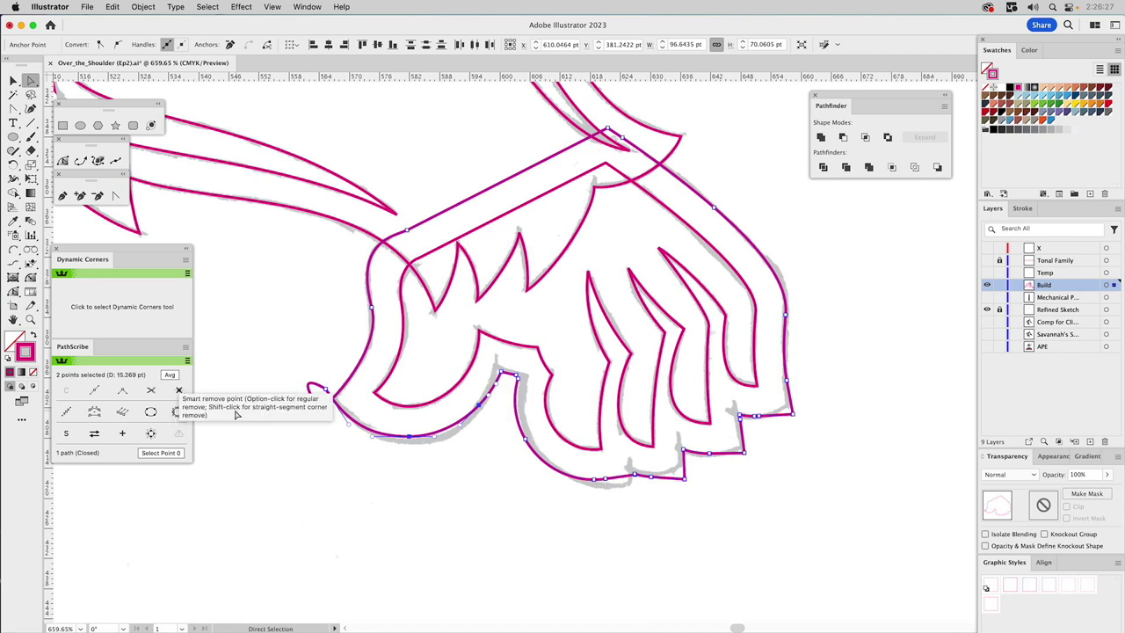
{"action": "left_click", "coordinate": [180, 392]}
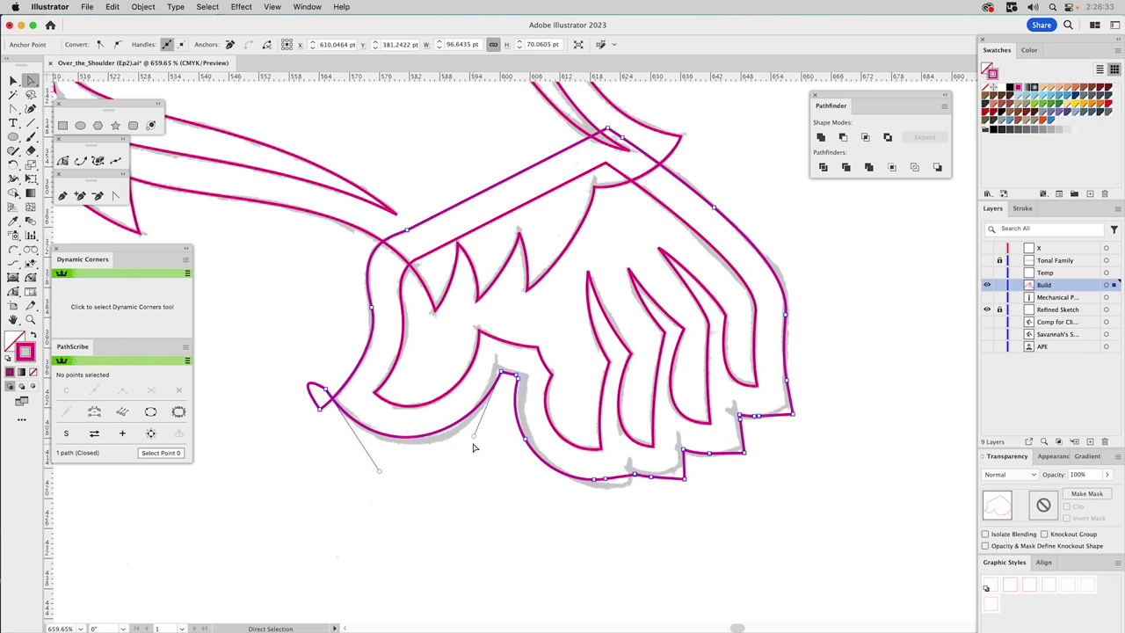
{"action": "left_click_drag", "start_coordinate": [474, 440], "coordinate": [474, 451]}
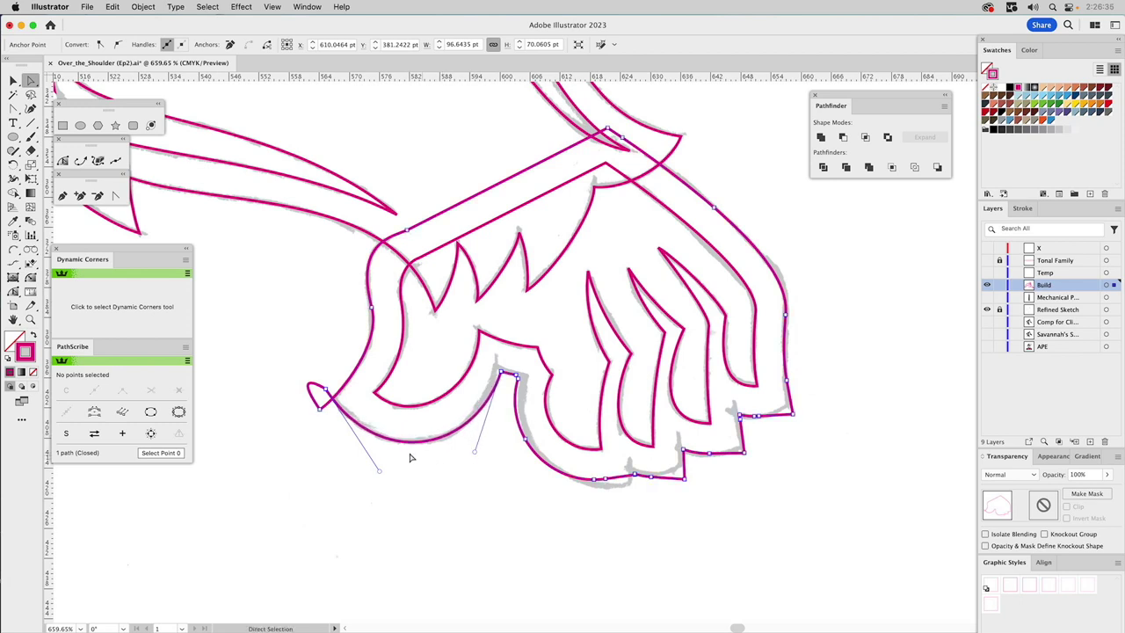
Reshape the left curve by moving its upper-left point and adjusting its handles
{"action": "left_click", "coordinate": [371, 308]}
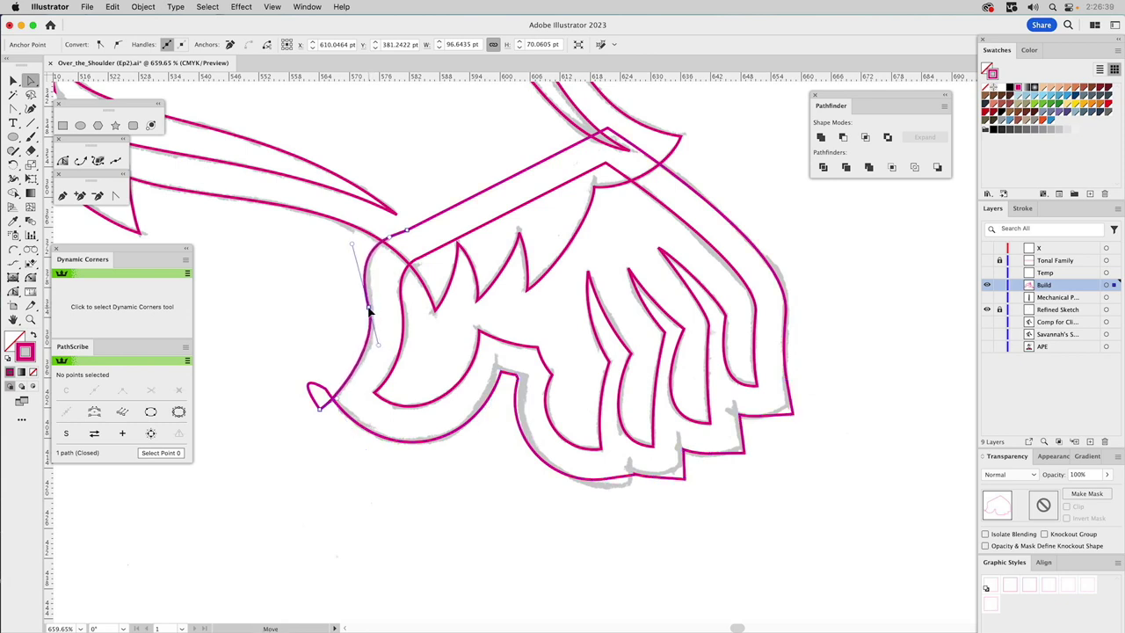
{"action": "left_click_drag", "start_coordinate": [408, 230], "coordinate": [427, 210]}
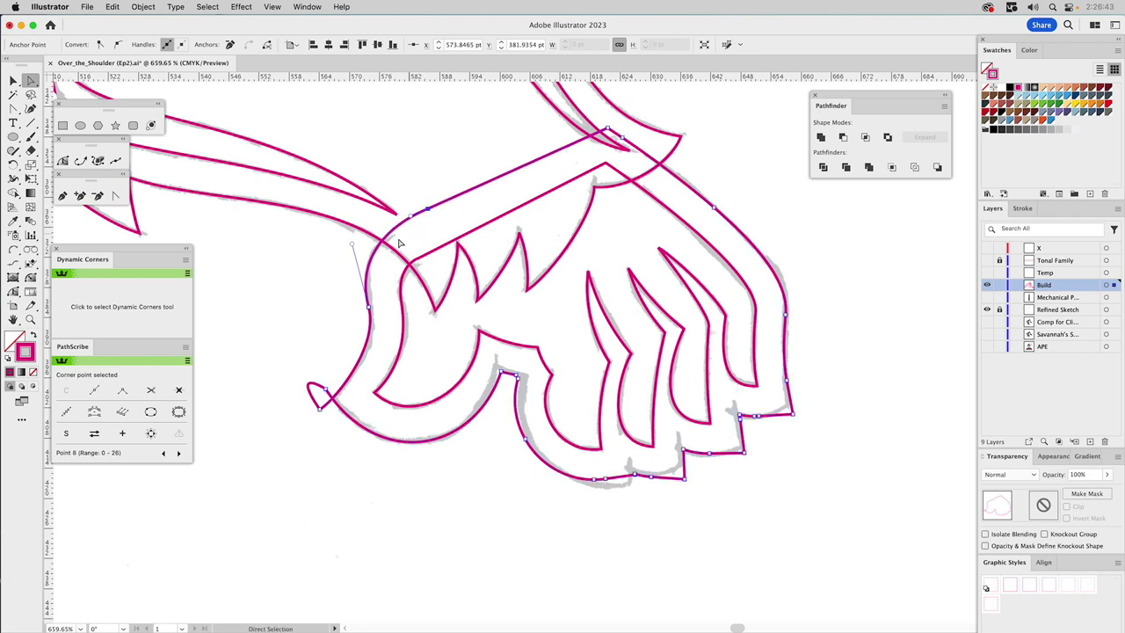
{"action": "left_click_drag", "start_coordinate": [349, 247], "coordinate": [353, 232]}
{"action": "left_click", "coordinate": [375, 361]}
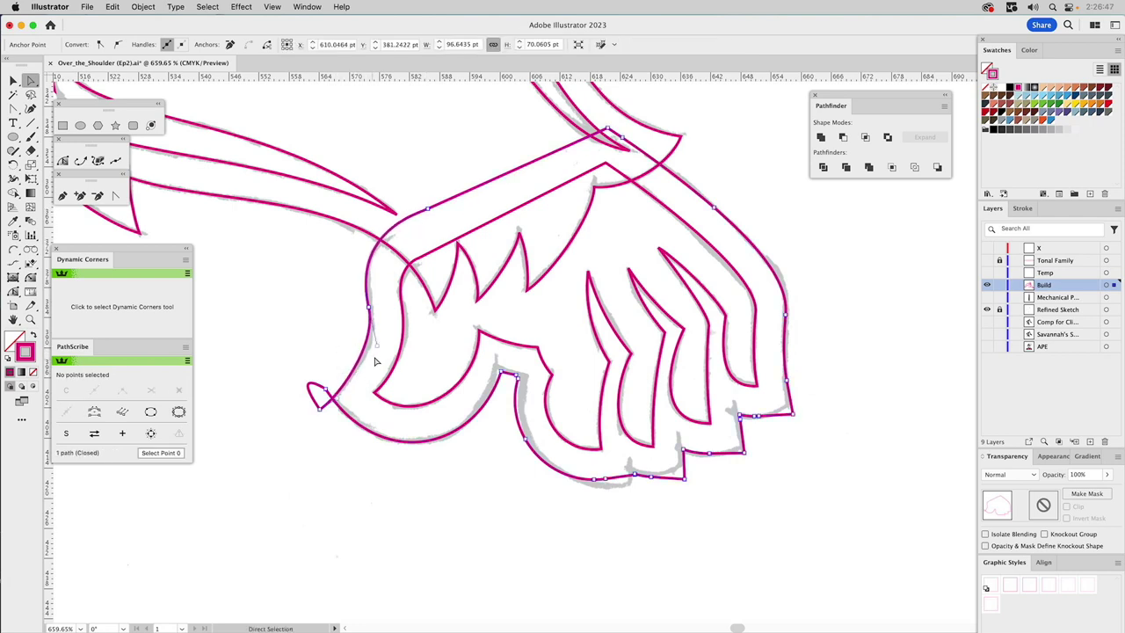
{"action": "left_click_drag", "start_coordinate": [378, 350], "coordinate": [378, 359]}
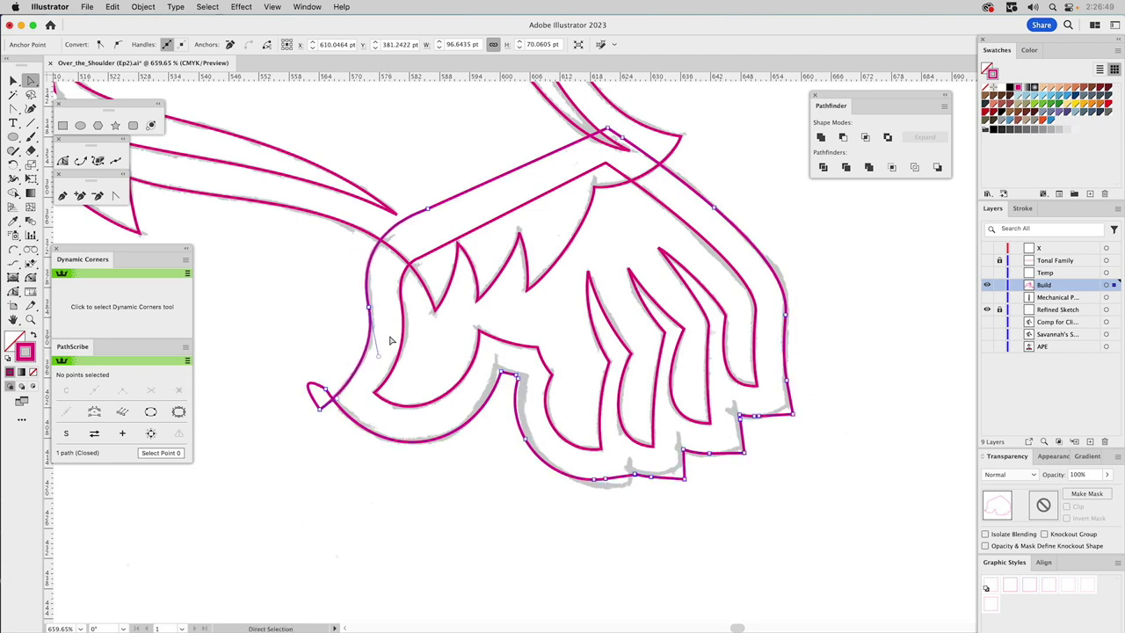
{"action": "left_click", "coordinate": [394, 349]}
Delete a corner point on the bottom edge and shift the neighbouring corner right
{"action": "left_click", "coordinate": [516, 377]}
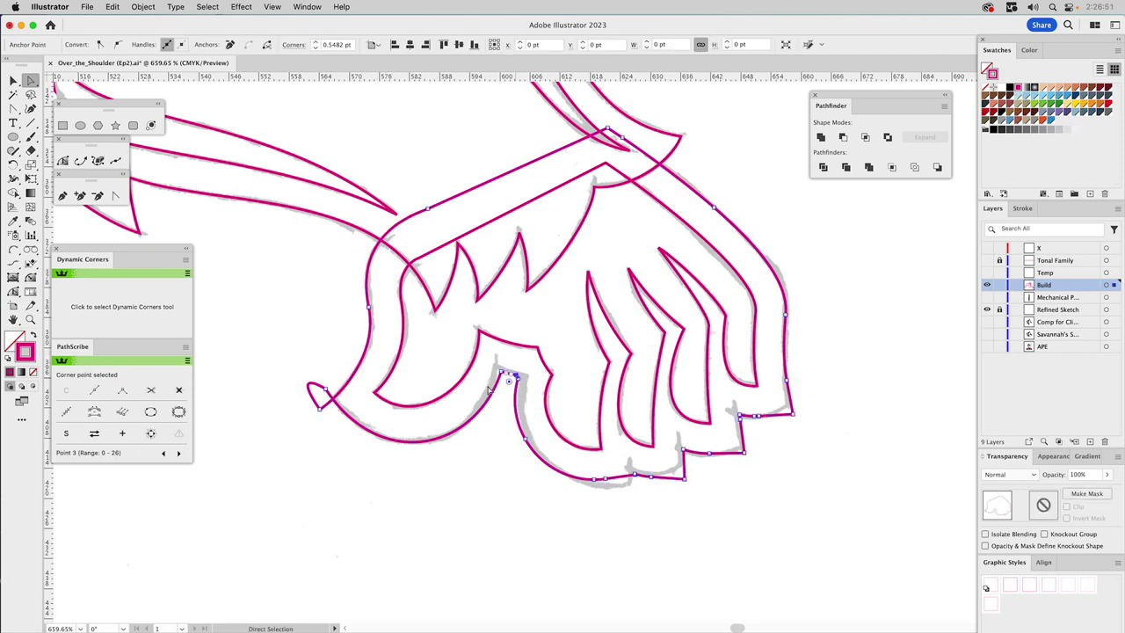
{"action": "left_click", "coordinate": [229, 44]}
{"action": "left_click", "coordinate": [530, 375]}
{"action": "left_click_drag", "start_coordinate": [519, 382], "coordinate": [524, 381]}
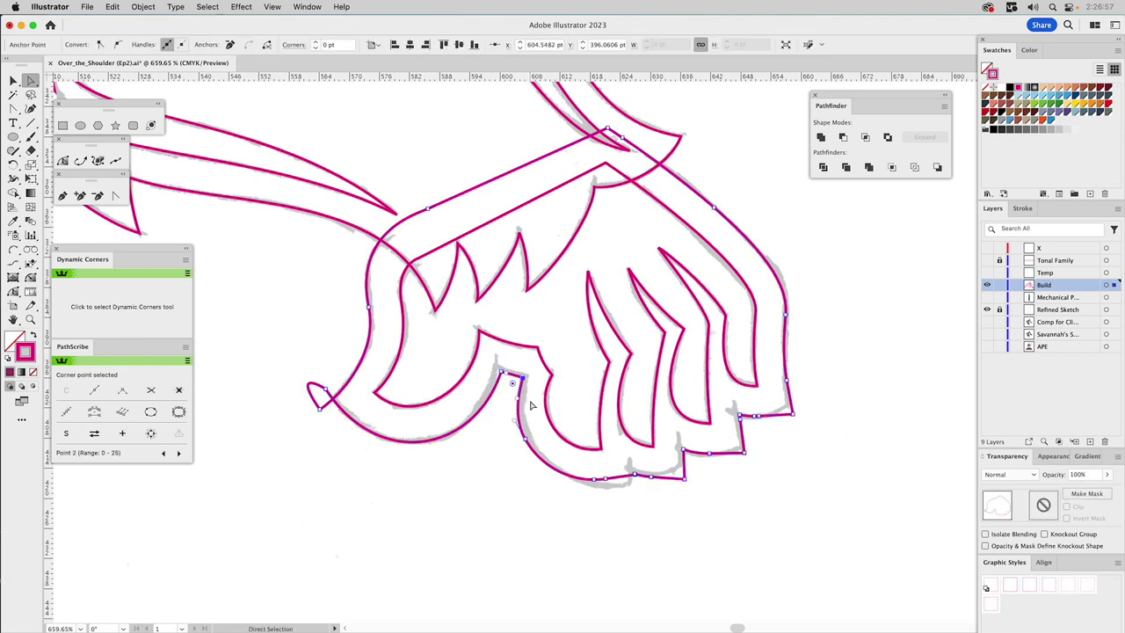
Remove three surplus anchors along the fist's bottom edge and refine the knuckle curves
{"action": "left_click", "coordinate": [636, 475]}
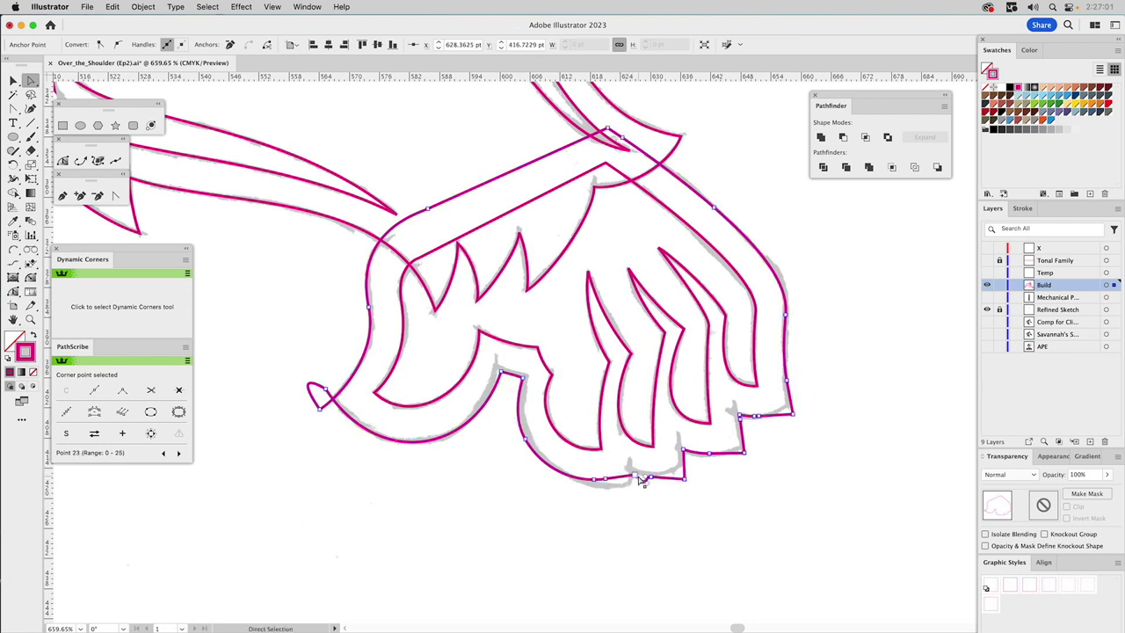
{"action": "left_click", "coordinate": [628, 481]}
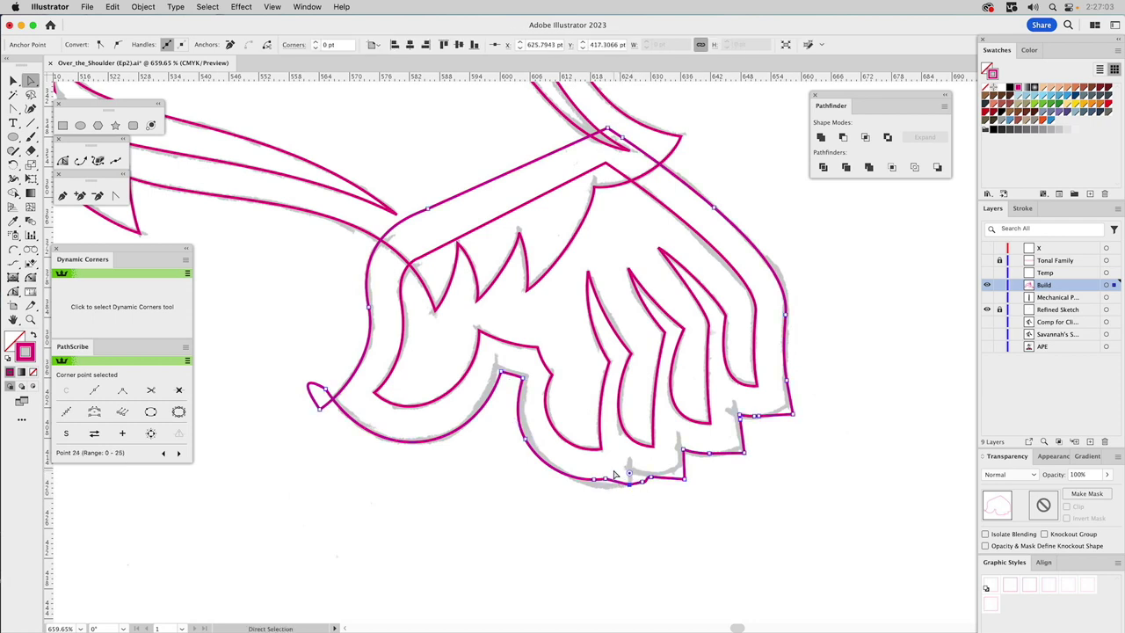
{"action": "left_click_drag", "start_coordinate": [616, 474], "coordinate": [576, 500]}
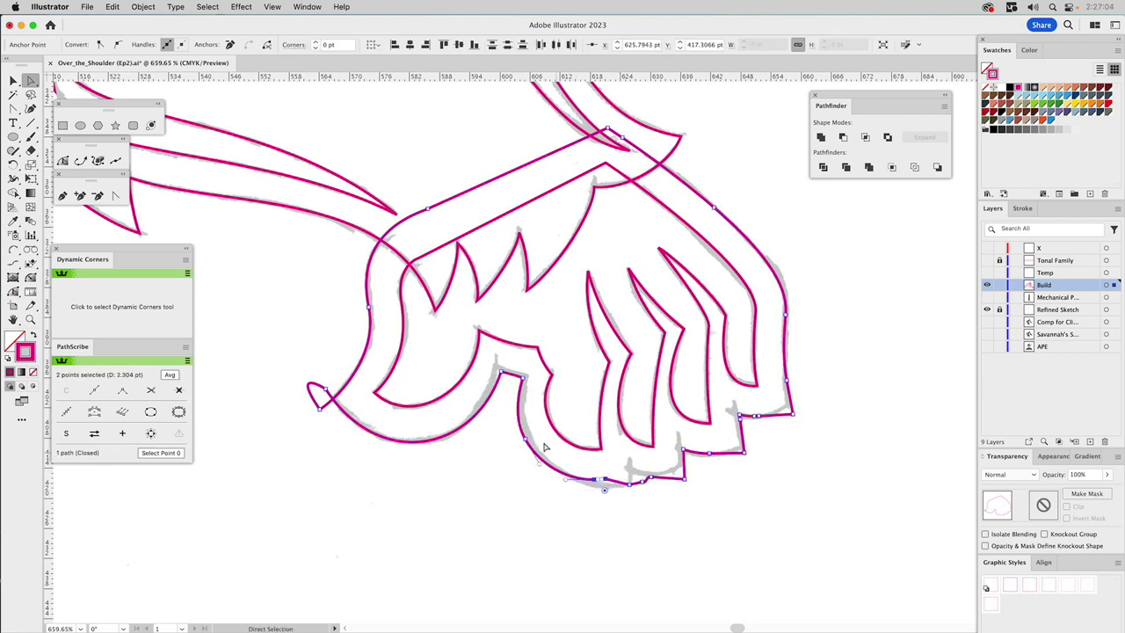
{"action": "left_click", "coordinate": [179, 391]}
{"action": "left_click_drag", "start_coordinate": [606, 481], "coordinate": [580, 489]}
{"action": "left_click_drag", "start_coordinate": [493, 484], "coordinate": [497, 471]}
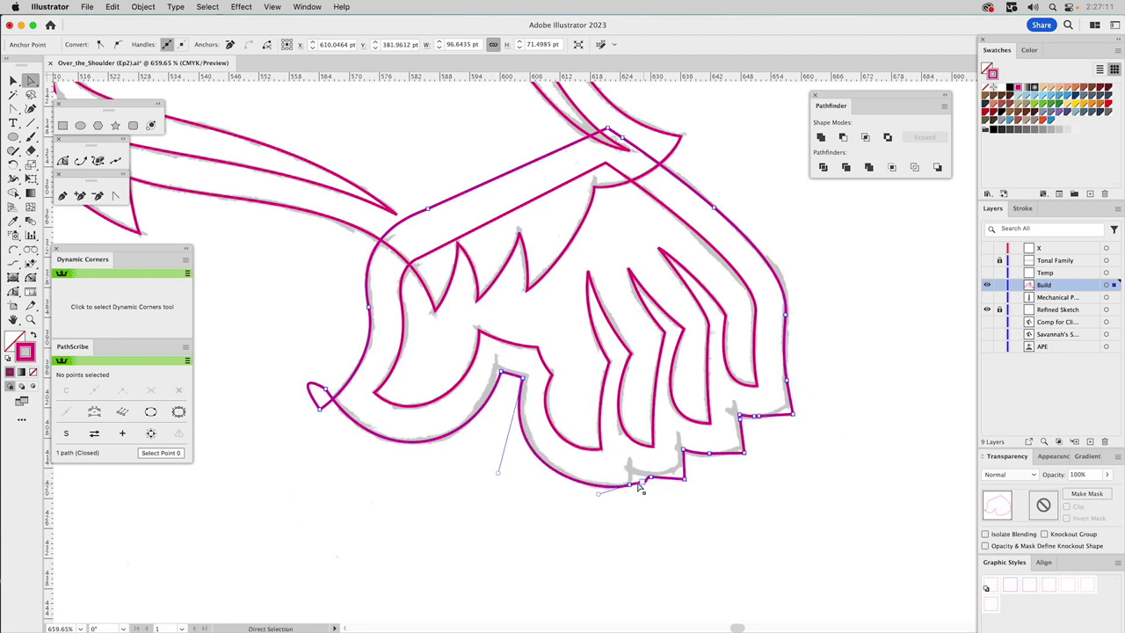
{"action": "left_click_drag", "start_coordinate": [630, 483], "coordinate": [631, 473]}
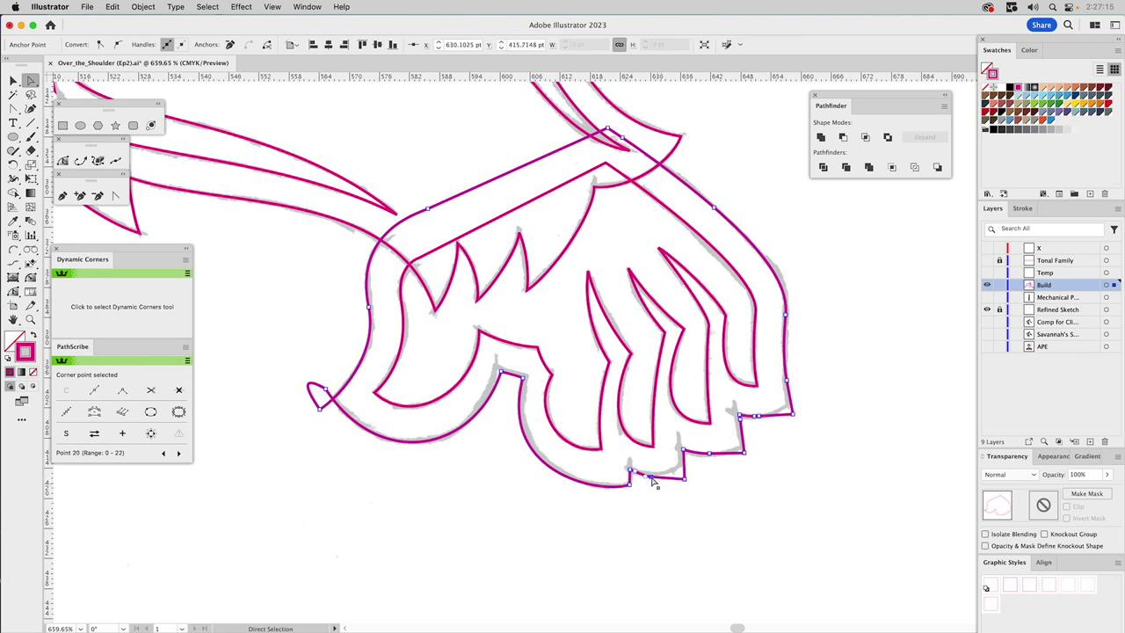
{"action": "left_click", "coordinate": [229, 44]}
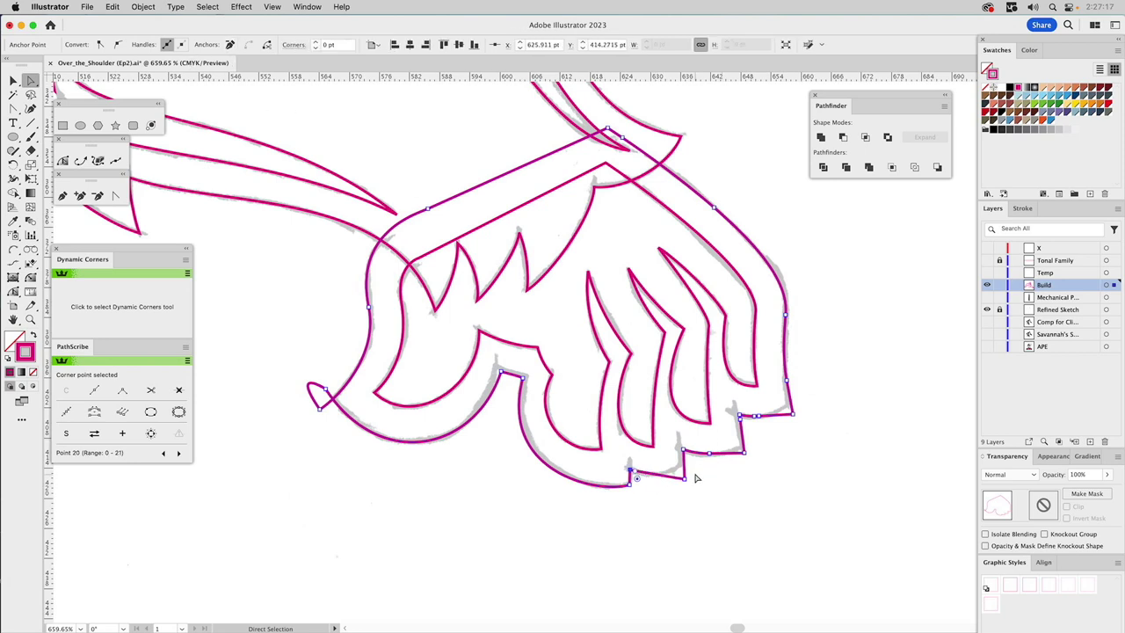
Fine-tune the bottom knuckle anchors and deselect the fist outline
{"action": "left_click_drag", "start_coordinate": [684, 478], "coordinate": [684, 477]}
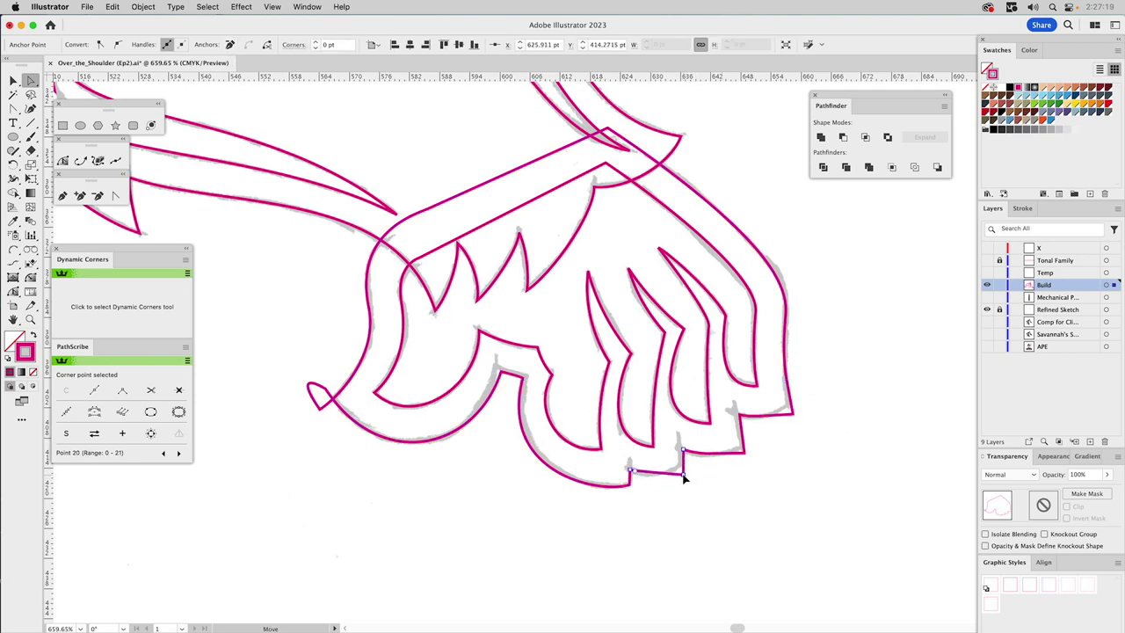
{"action": "left_click", "coordinate": [631, 473]}
{"action": "left_click", "coordinate": [701, 453]}
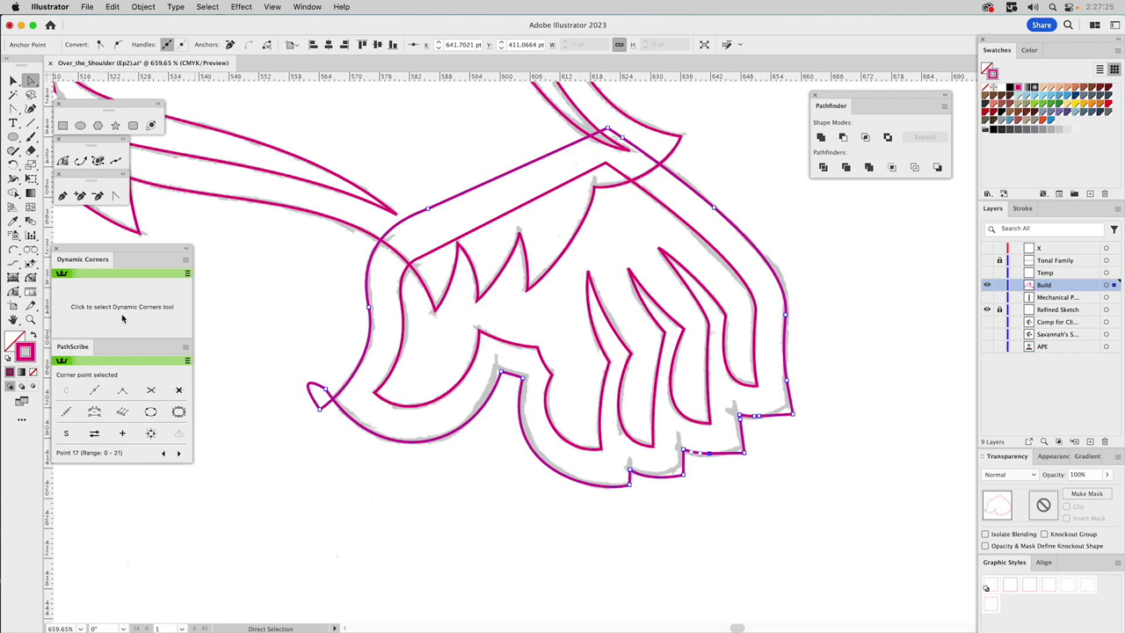
{"action": "left_click", "coordinate": [396, 410]}
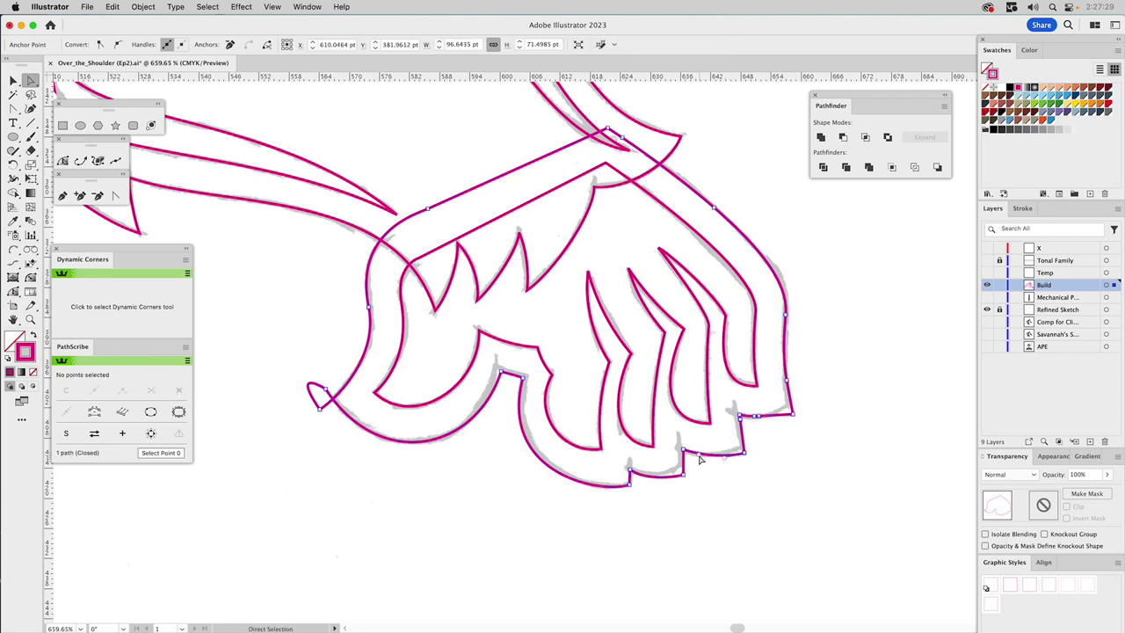
{"action": "left_click", "coordinate": [764, 497]}
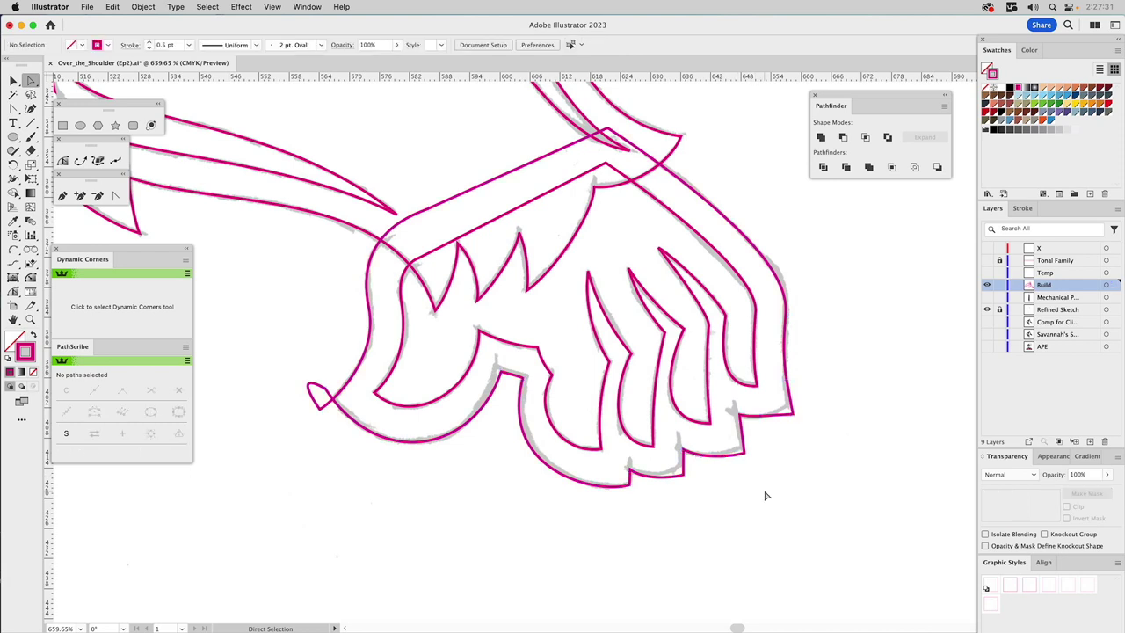
Move the lower-right corner anchor up to reshape the fist's corner
{"action": "left_click", "coordinate": [752, 414]}
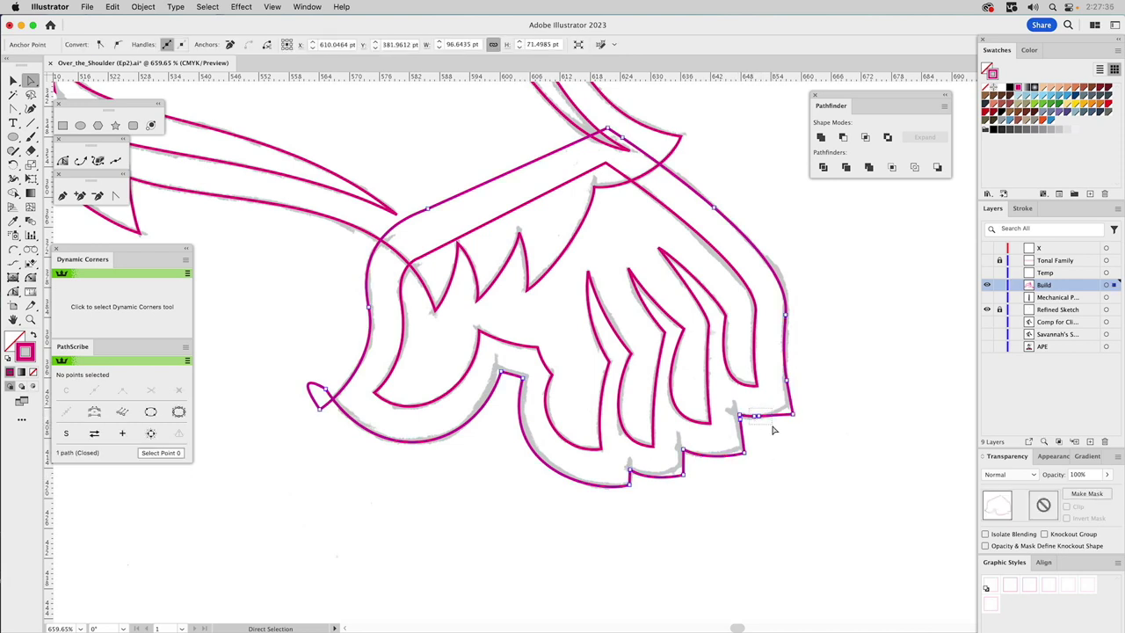
{"action": "left_click_drag", "start_coordinate": [772, 432], "coordinate": [744, 410]}
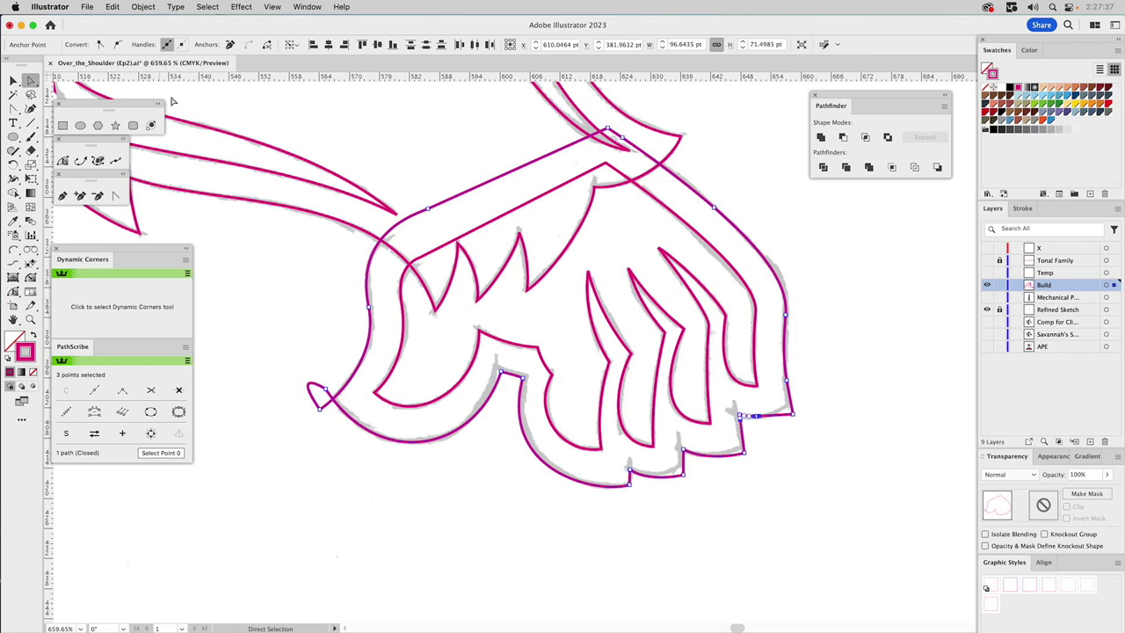
{"action": "left_click", "coordinate": [789, 458]}
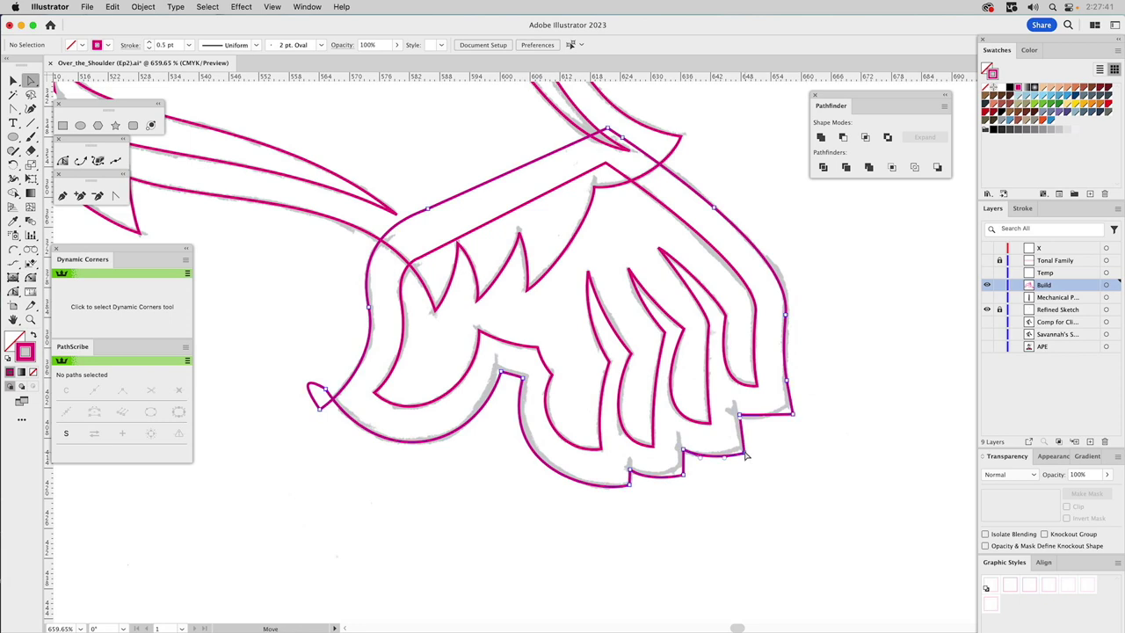
{"action": "left_click_drag", "start_coordinate": [749, 445], "coordinate": [736, 463]}
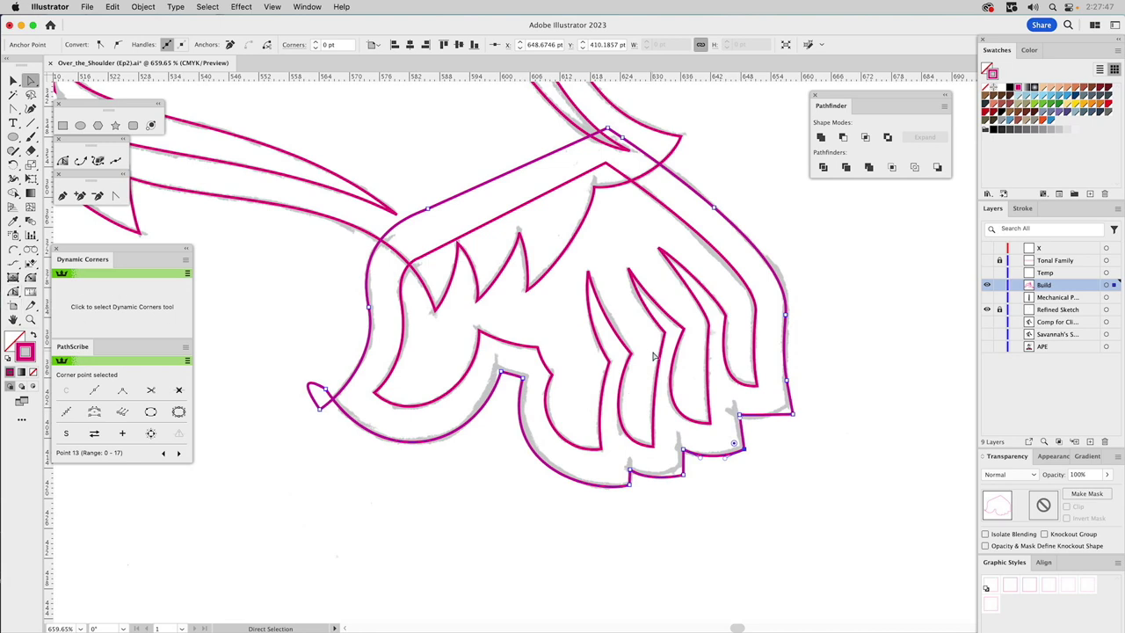
{"action": "left_click_drag", "start_coordinate": [793, 416], "coordinate": [768, 427]}
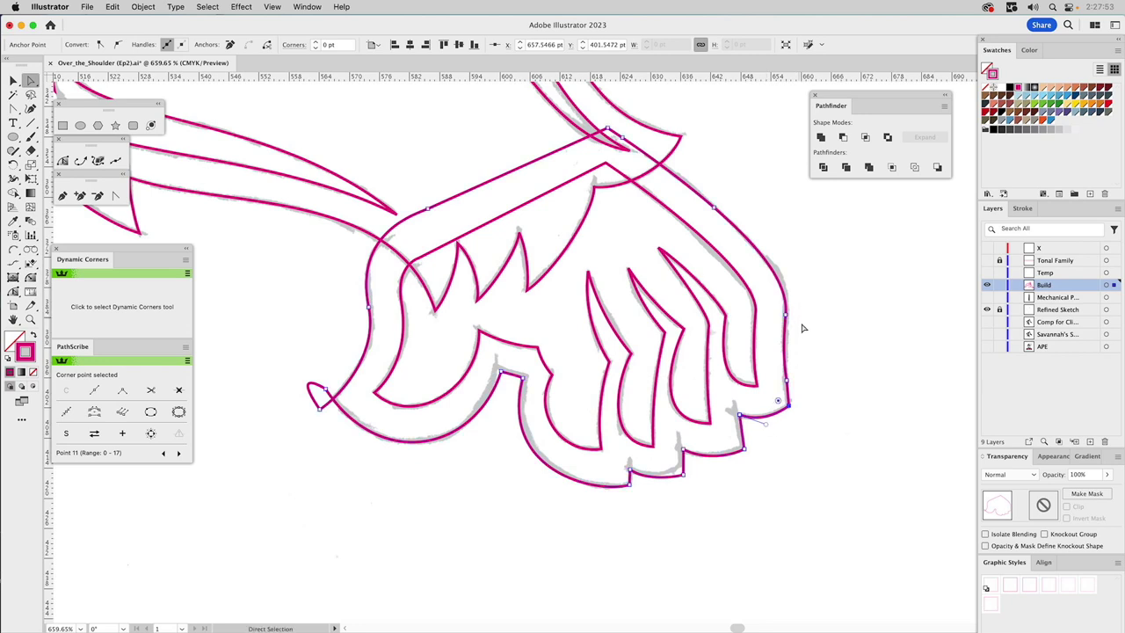
{"action": "left_click", "coordinate": [787, 378]}
{"action": "left_click", "coordinate": [180, 391]}
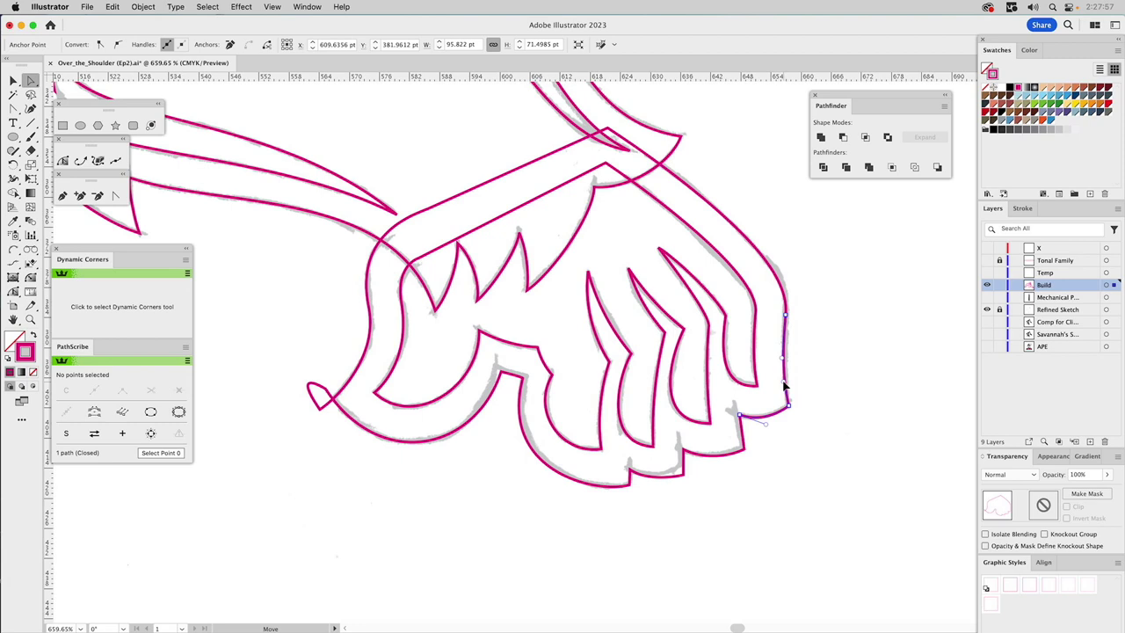
Reshape the fist's right edge and delete two surplus anchors on its upper-right edge
{"action": "left_click_drag", "start_coordinate": [787, 367], "coordinate": [794, 314]}
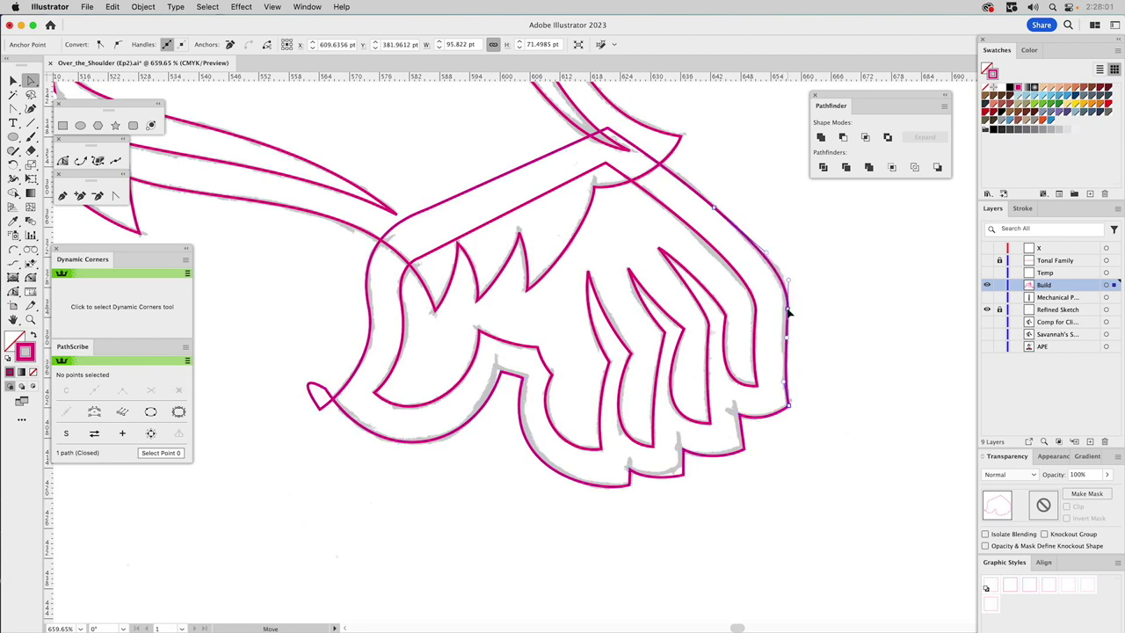
{"action": "left_click", "coordinate": [787, 309]}
{"action": "left_click_drag", "start_coordinate": [787, 336], "coordinate": [785, 336]}
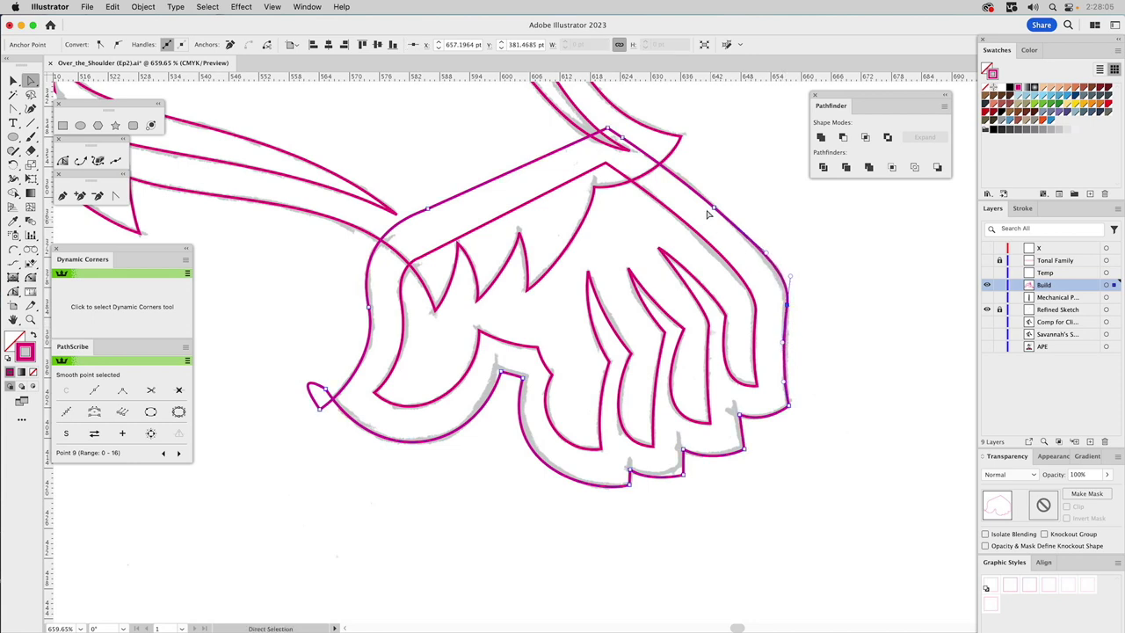
{"action": "left_click", "coordinate": [714, 208]}
{"action": "left_click", "coordinate": [624, 138], "text": "shift"}
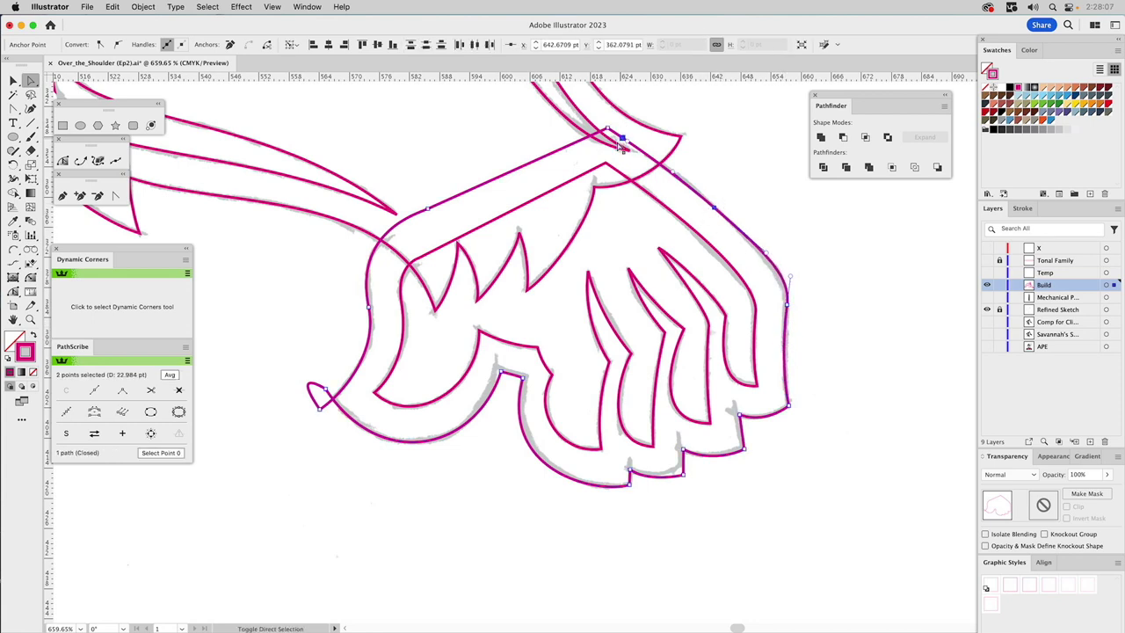
{"action": "left_click", "coordinate": [178, 390]}
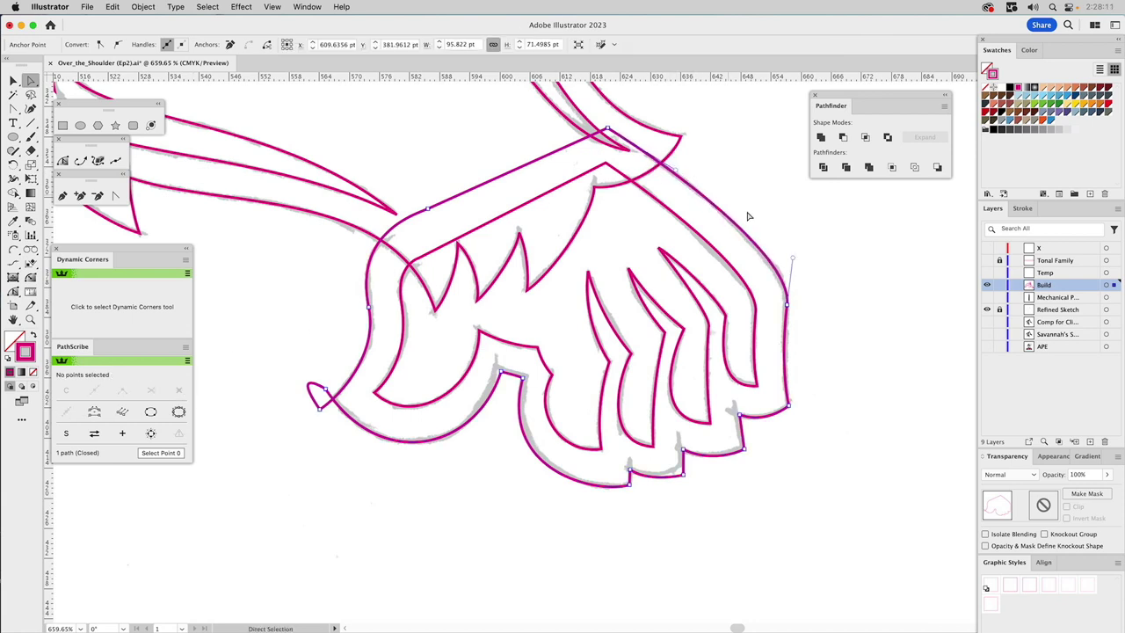
{"action": "left_click", "coordinate": [787, 299]}
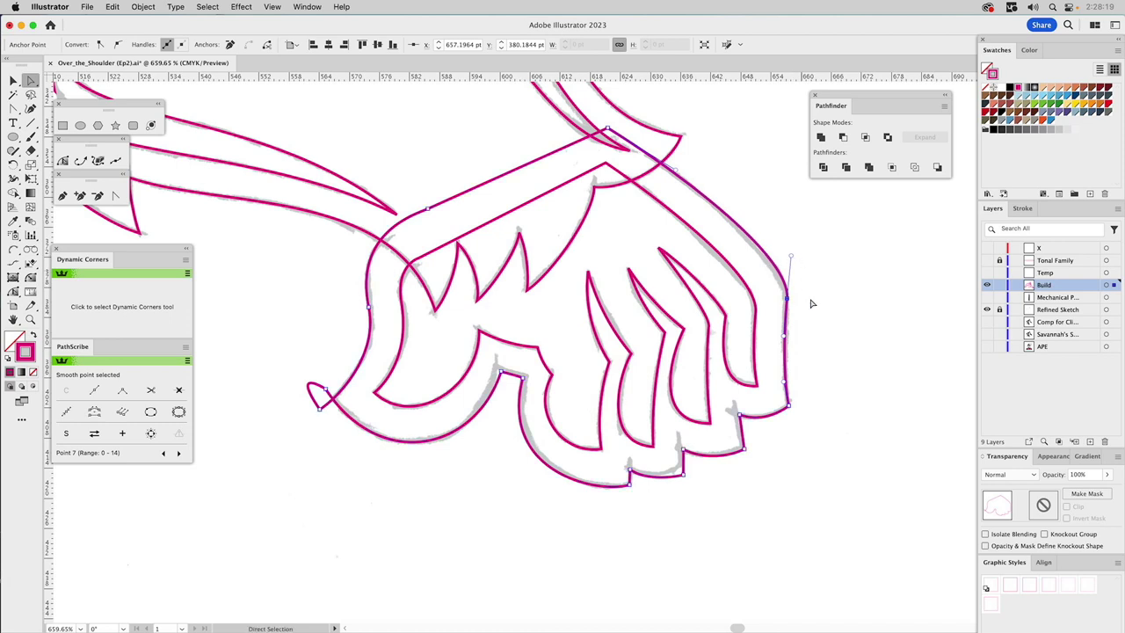
{"action": "left_click", "coordinate": [824, 365]}
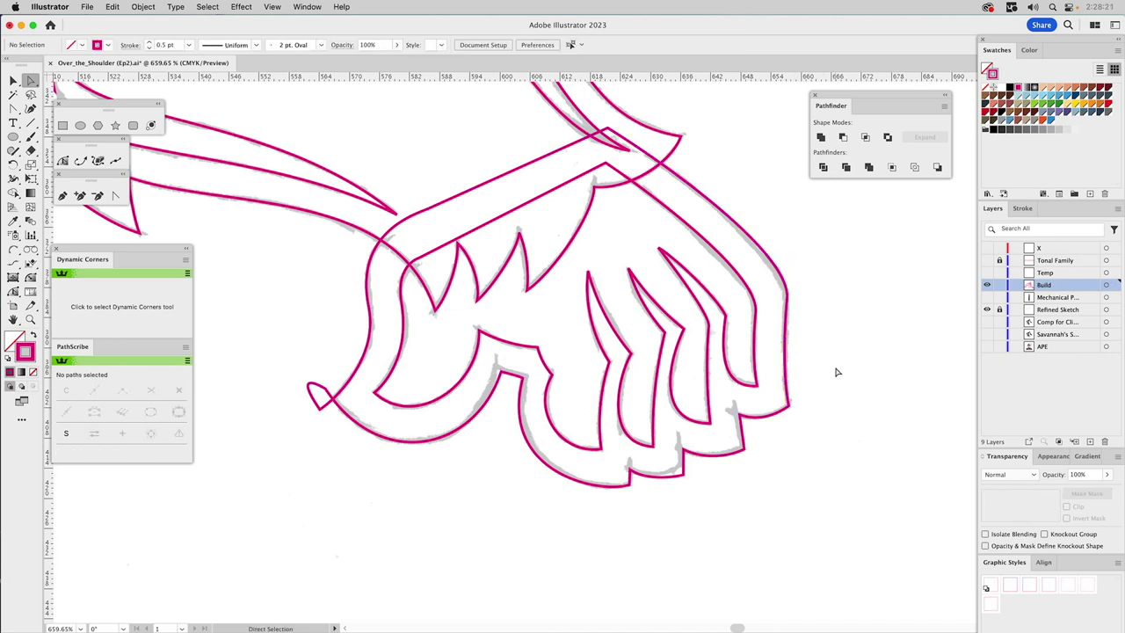
Bend the lower-right segment and reshape the bottom segment between two knuckles
{"action": "left_click", "coordinate": [770, 415]}
{"action": "left_click_drag", "start_coordinate": [766, 428], "coordinate": [771, 424]}
{"action": "left_click", "coordinate": [824, 461]}
{"action": "left_click_drag", "start_coordinate": [683, 472], "coordinate": [653, 486]}
{"action": "left_click", "coordinate": [701, 503]}
Select the small stray loop at the fist's left end and delete it
{"action": "key", "text": "v"}
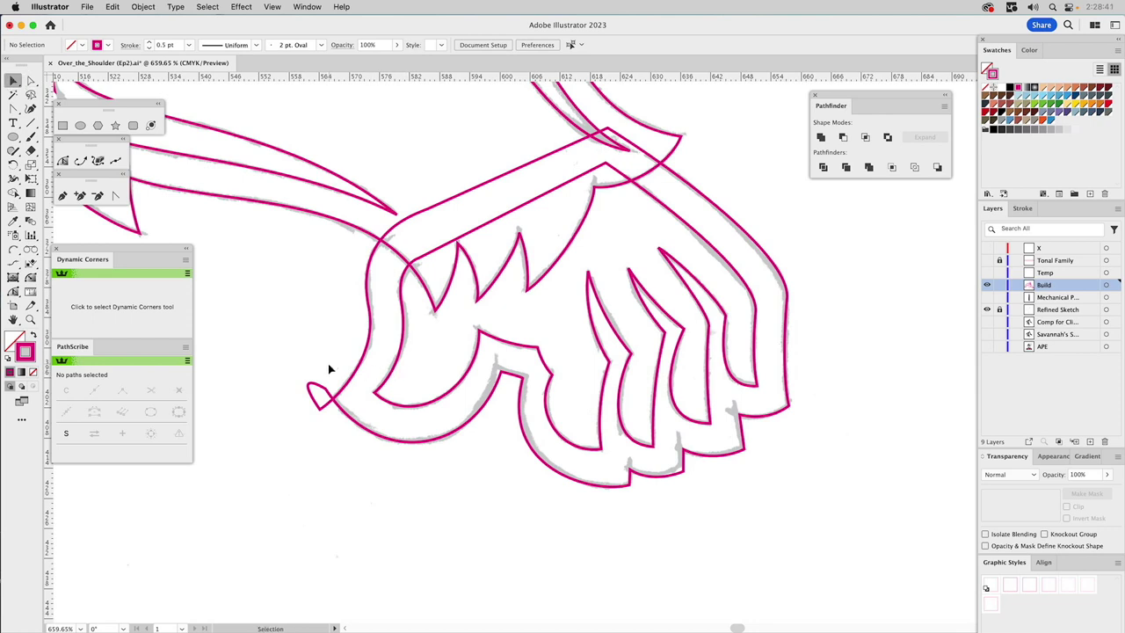
{"action": "left_click", "coordinate": [336, 425]}
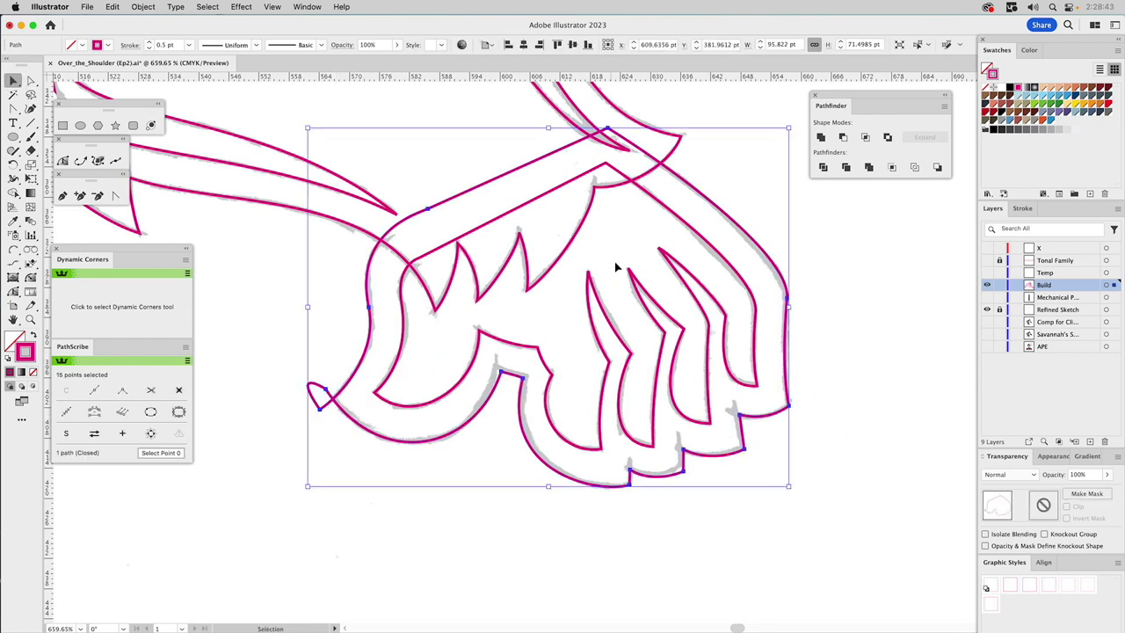
{"action": "left_click", "coordinate": [821, 137]}
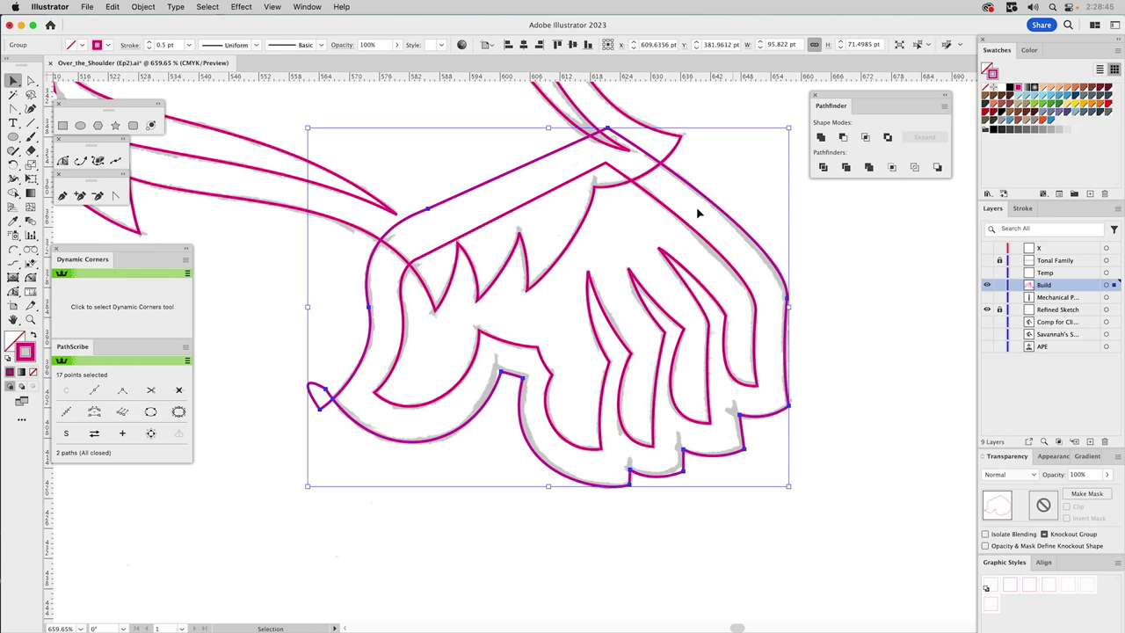
{"action": "left_click", "coordinate": [316, 377]}
{"action": "key", "text": "a"}
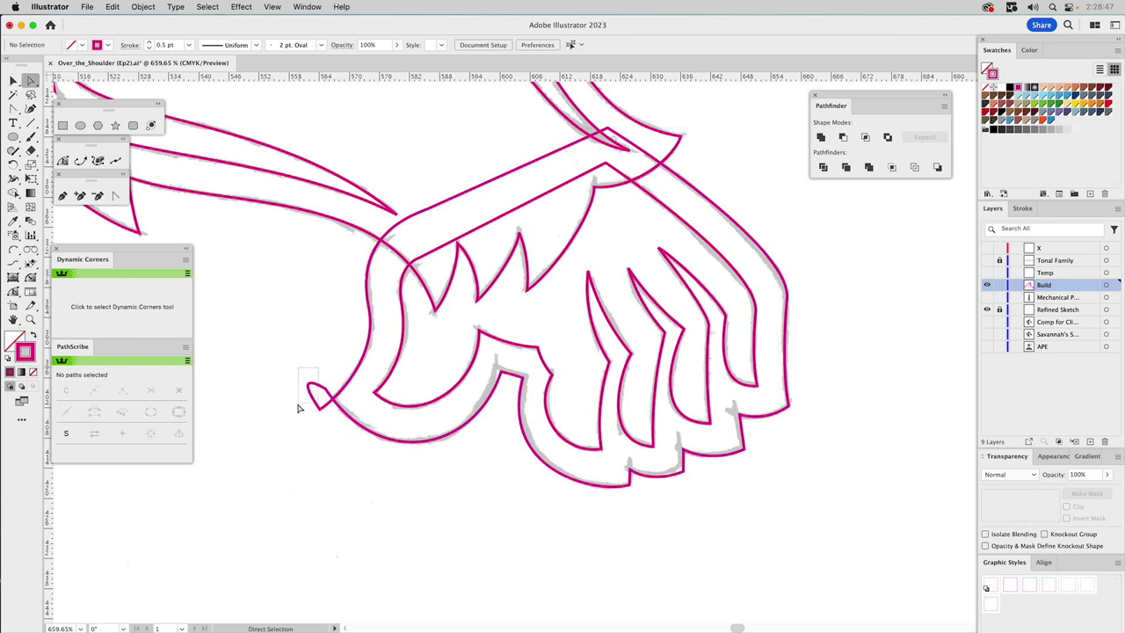
{"action": "left_click", "coordinate": [303, 402]}
{"action": "key", "text": "BackSpace"}
{"action": "key", "text": "BackSpace"}
Zoom out and fit the whole artboard in the window
{"action": "left_click", "coordinate": [30, 319]}
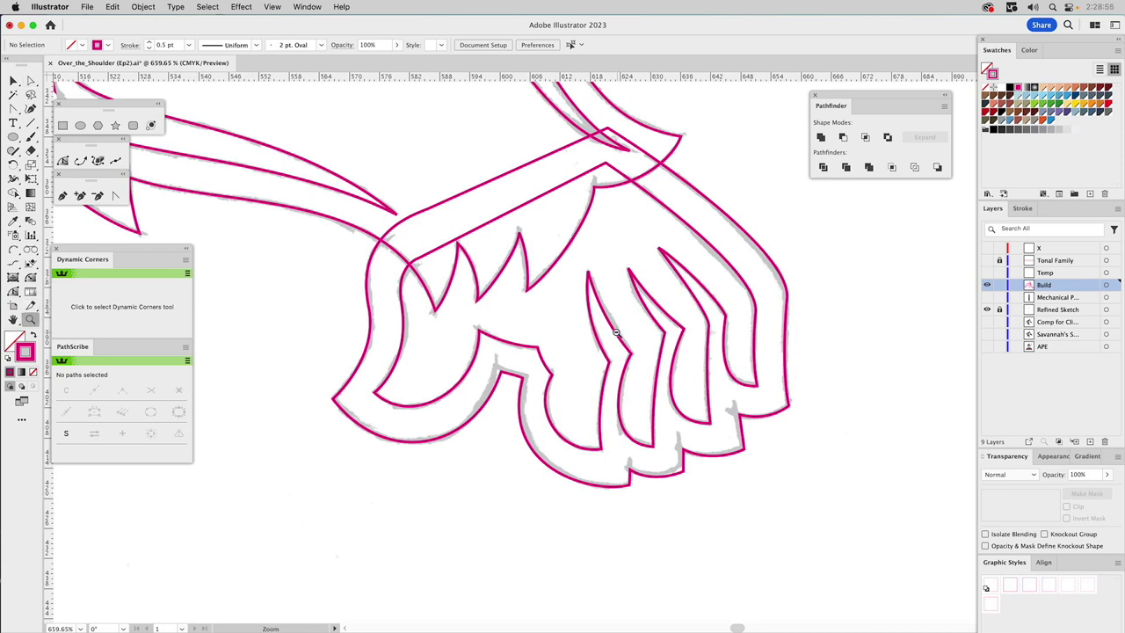
{"action": "left_click", "coordinate": [617, 334], "text": "alt"}
{"action": "left_click", "coordinate": [617, 334], "text": "alt"}
{"action": "left_click", "coordinate": [617, 334], "text": "alt"}
{"action": "left_click", "coordinate": [606, 335], "text": "alt"}
{"action": "left_click_drag", "start_coordinate": [499, 341], "coordinate": [763, 437]}
{"action": "left_click_drag", "start_coordinate": [642, 378], "coordinate": [695, 457]}
{"action": "key", "text": "super+0"}
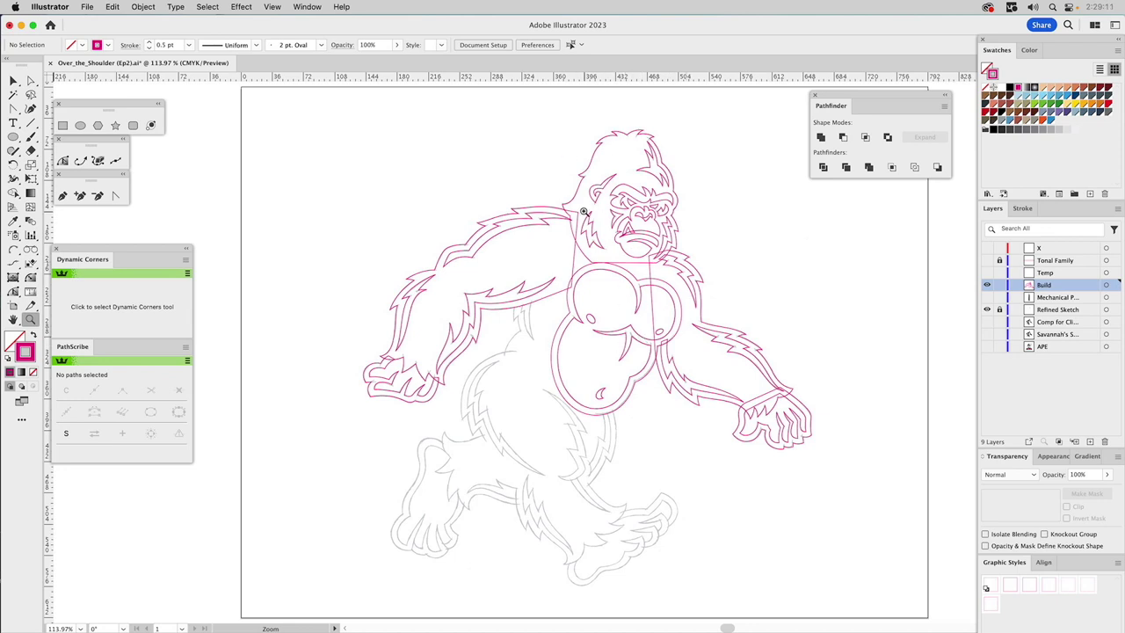
Marquee-select all of the gorilla's outline paths with the Selection tool
{"action": "key", "text": "v"}
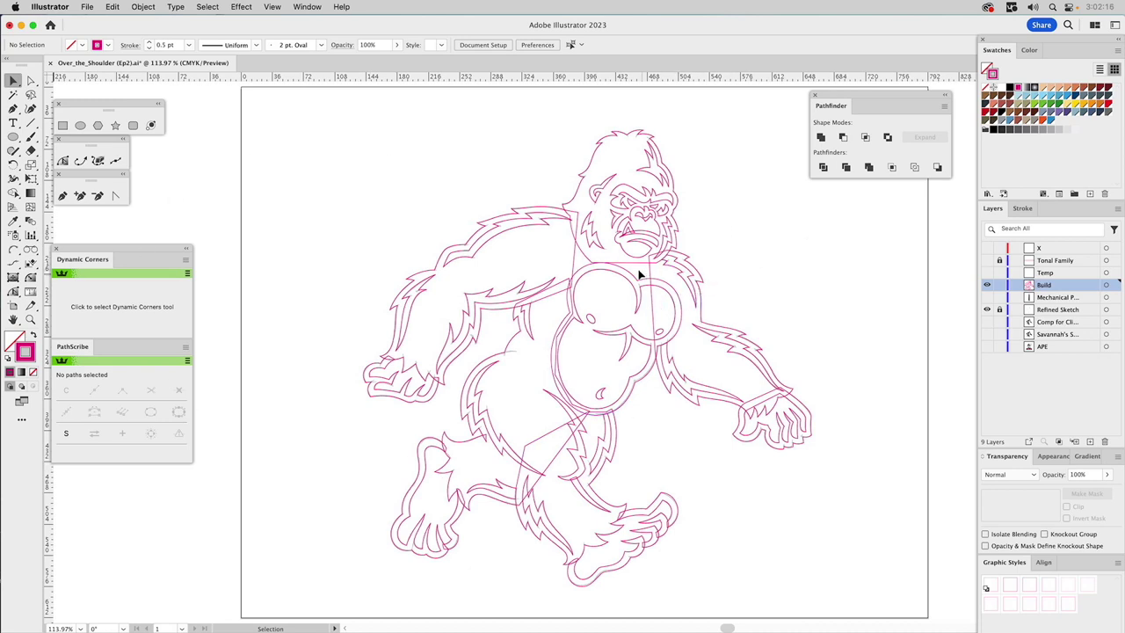
{"action": "left_click_drag", "start_coordinate": [306, 113], "coordinate": [875, 586]}
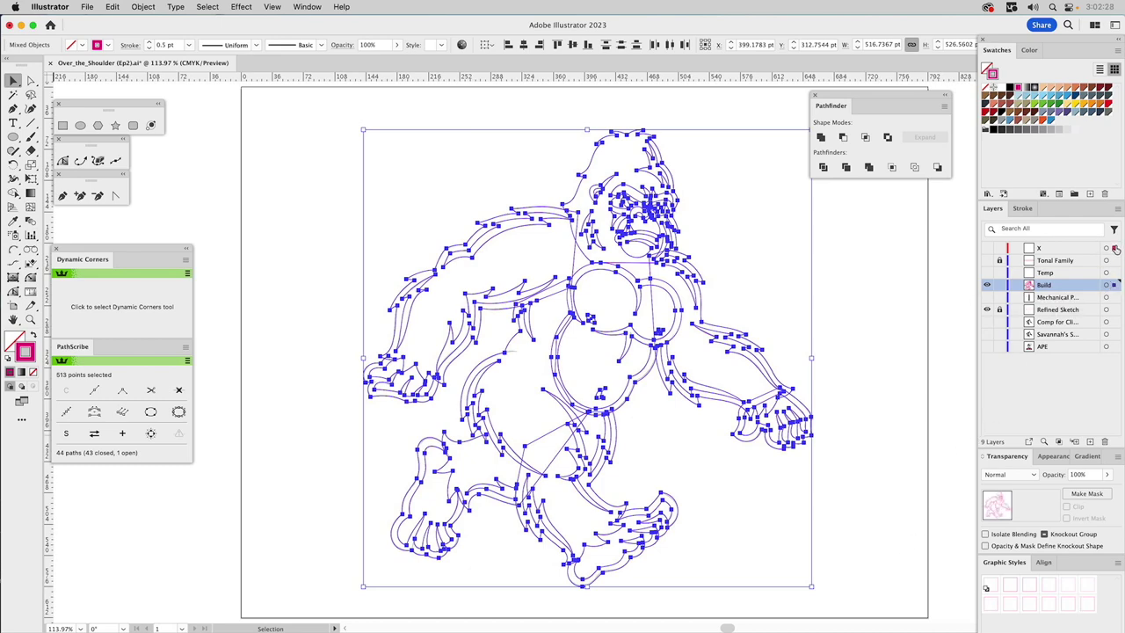
{"action": "left_click", "coordinate": [1114, 250]}
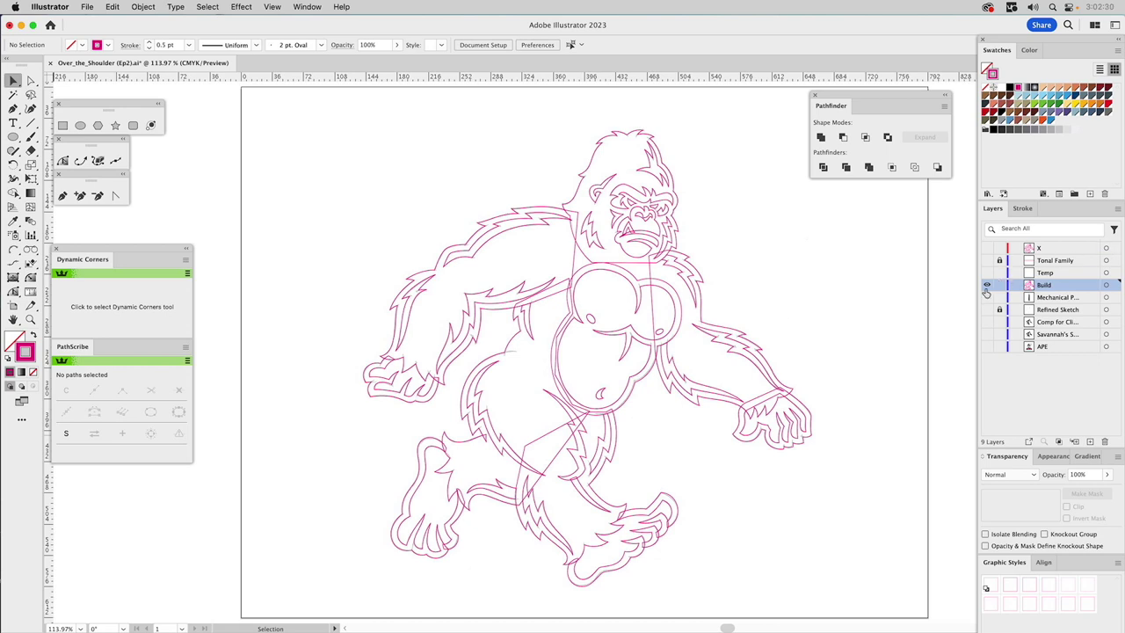
{"action": "left_click", "coordinate": [986, 285]}
{"action": "left_click", "coordinate": [987, 249]}
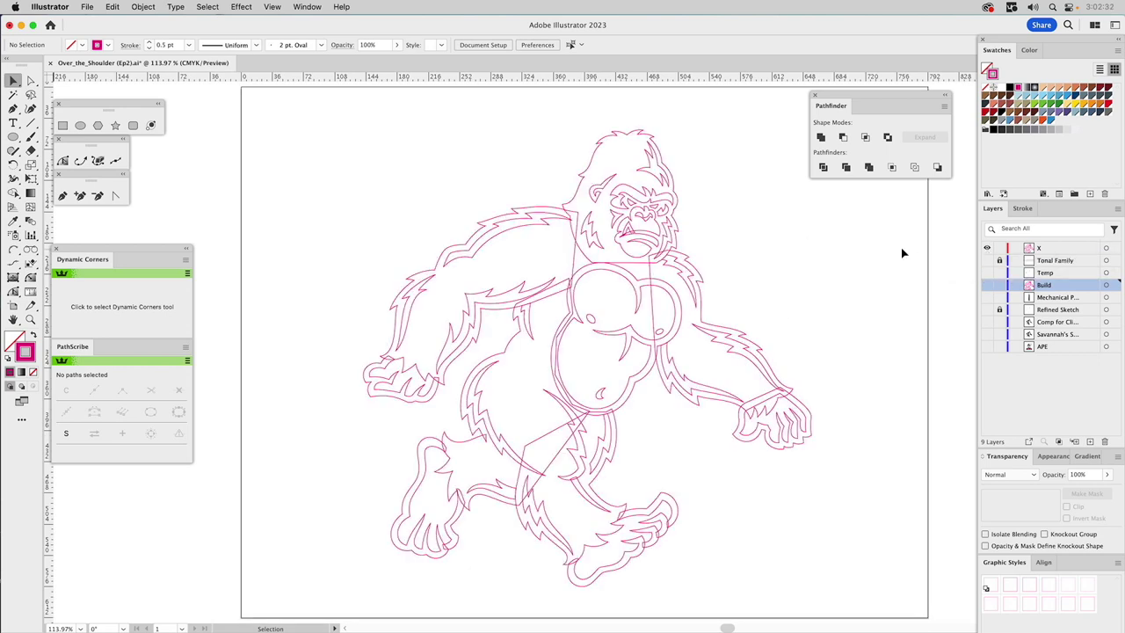
{"action": "key", "text": "a"}
{"action": "key", "text": "super+a"}
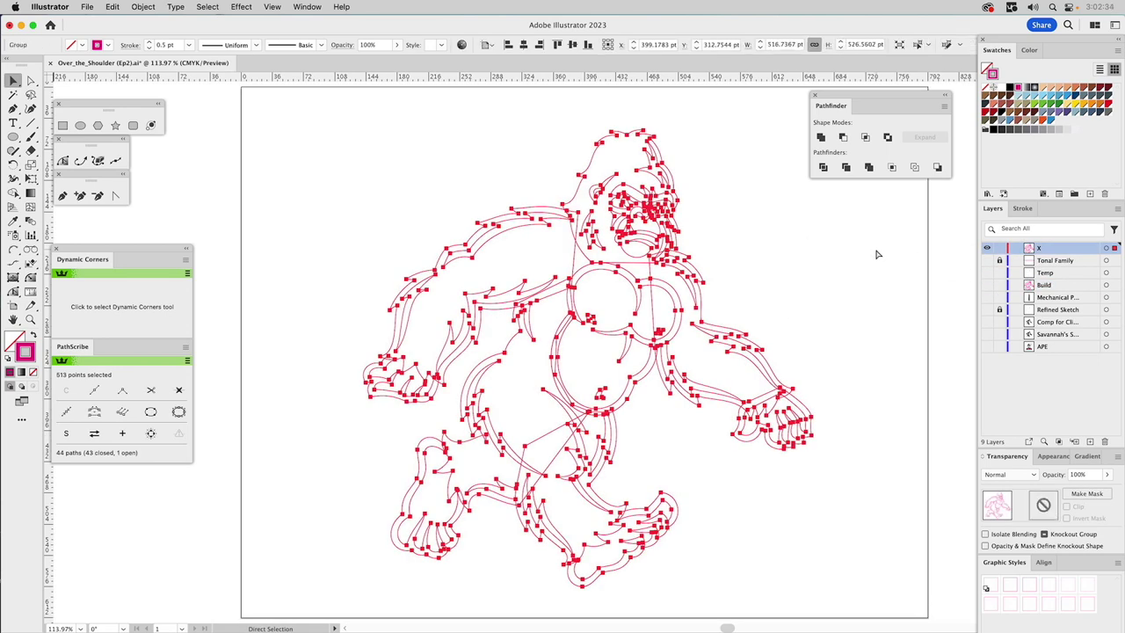
{"action": "key", "text": "v"}
{"action": "left_click", "coordinate": [873, 256]}
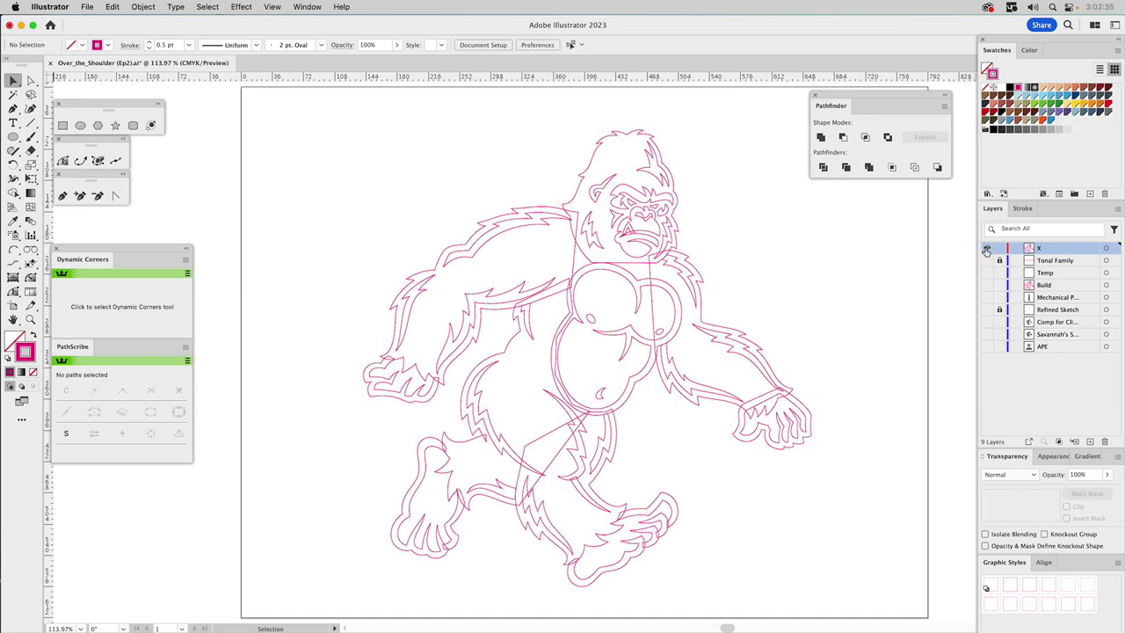
{"action": "left_click", "coordinate": [986, 249]}
{"action": "left_click", "coordinate": [986, 285]}
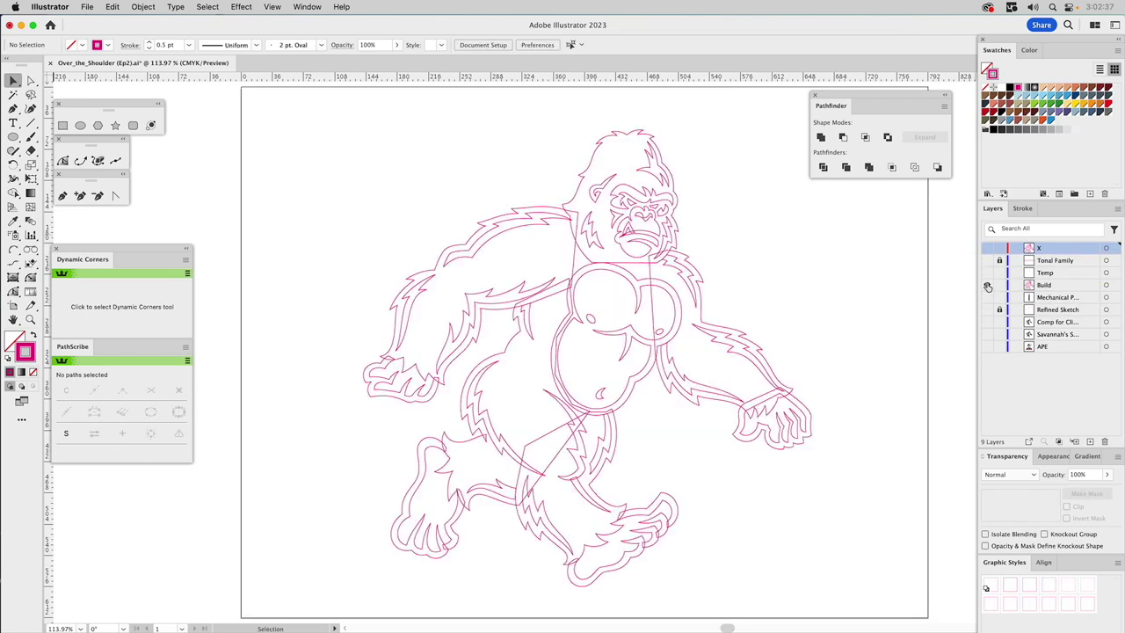
{"action": "left_click", "coordinate": [1048, 285]}
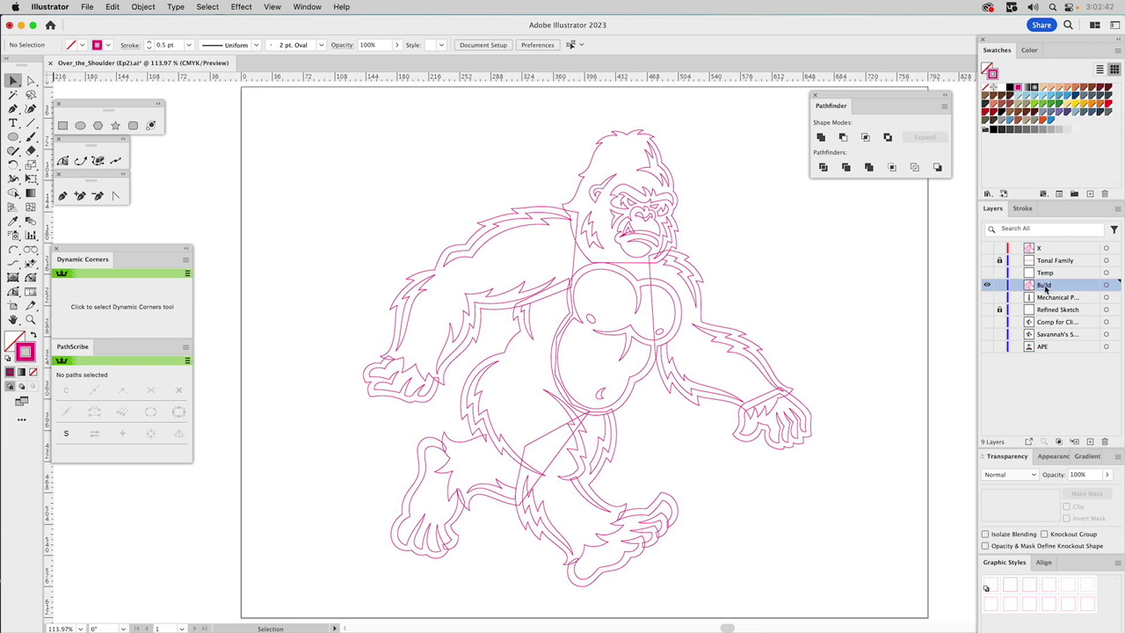
{"action": "left_click", "coordinate": [1117, 209]}
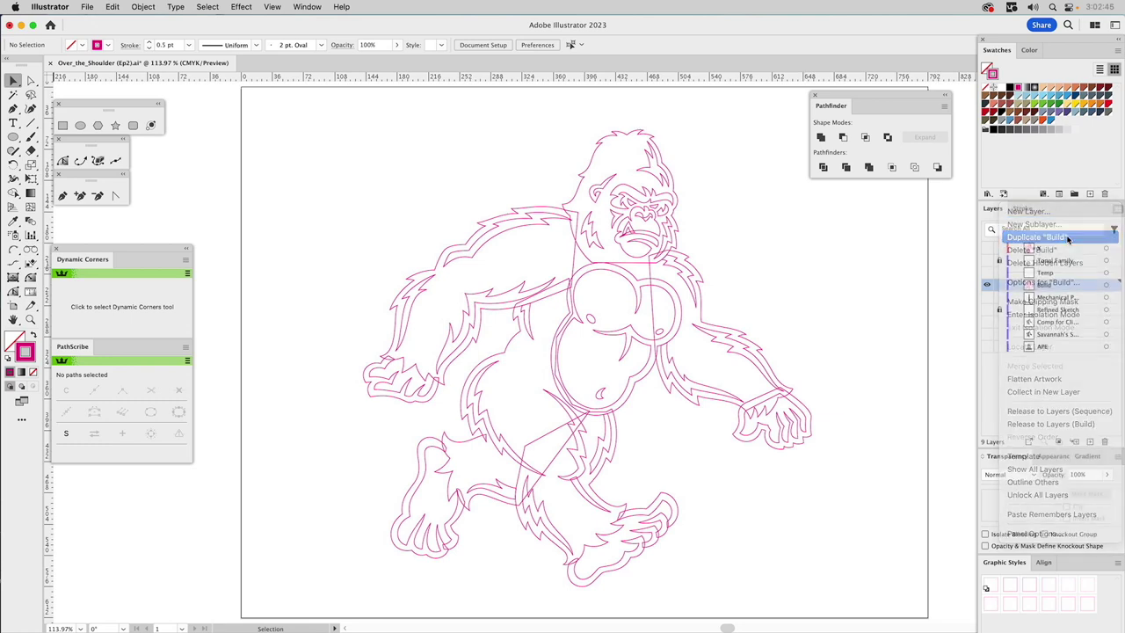
Duplicate the Build layer and rename the copy 'Base Art'
{"action": "left_click", "coordinate": [1037, 237]}
{"action": "double_click", "coordinate": [1051, 284]}
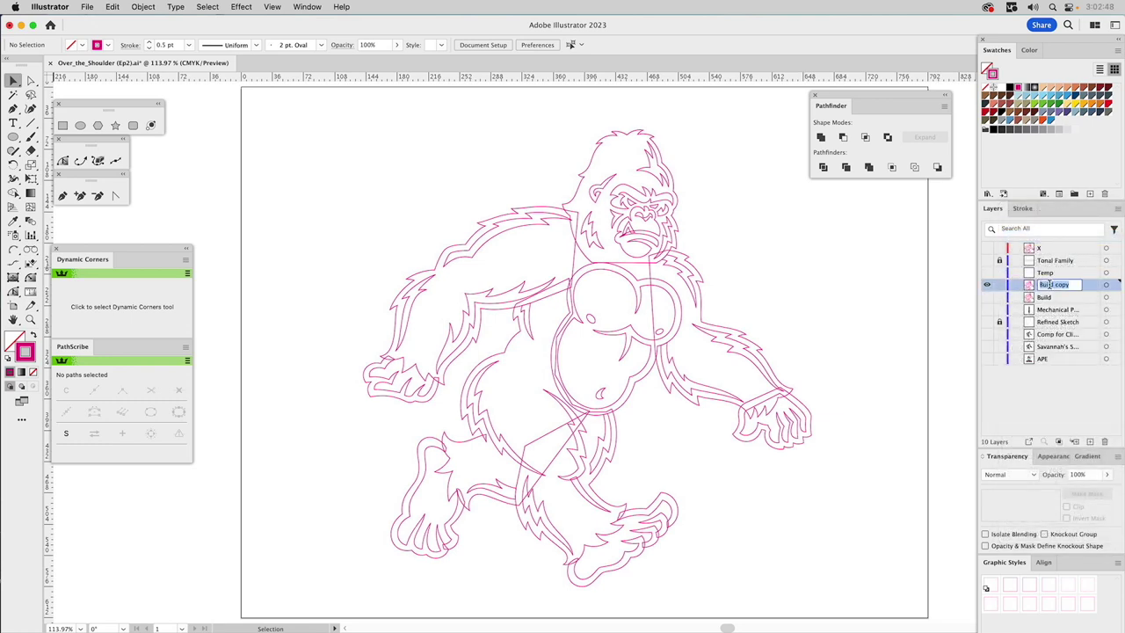
{"action": "type", "text": "Base Art"}
{"action": "key", "text": "Return"}
Select the head, arm, hand, leg, foot and torso outlines together, then clear the selection
{"action": "left_click", "coordinate": [584, 185]}
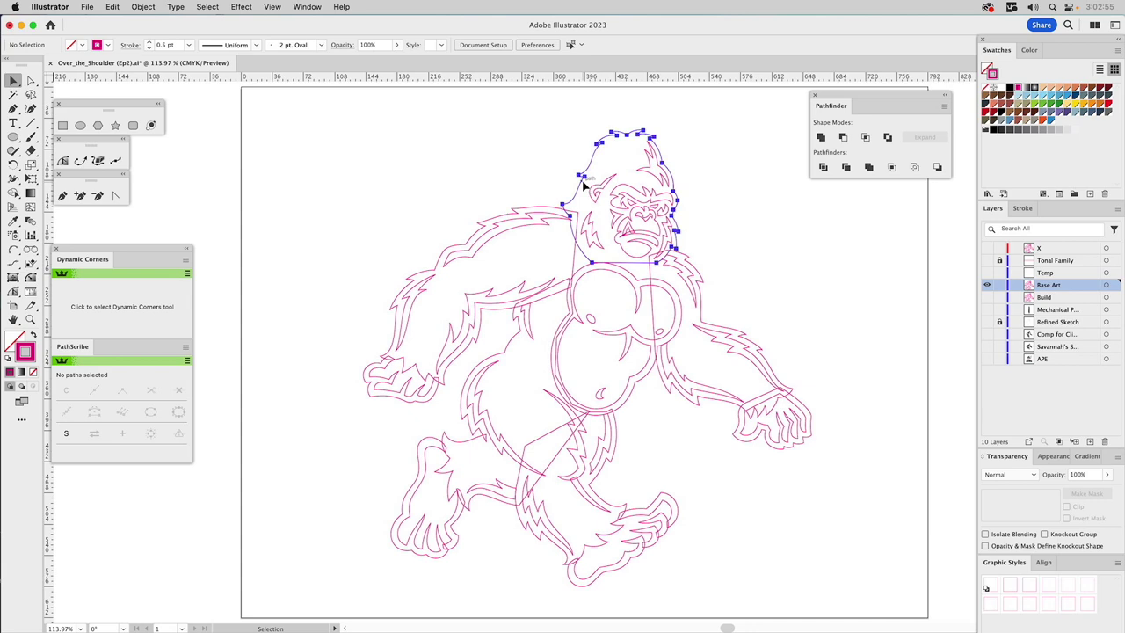
{"action": "left_click", "coordinate": [532, 211], "text": "shift"}
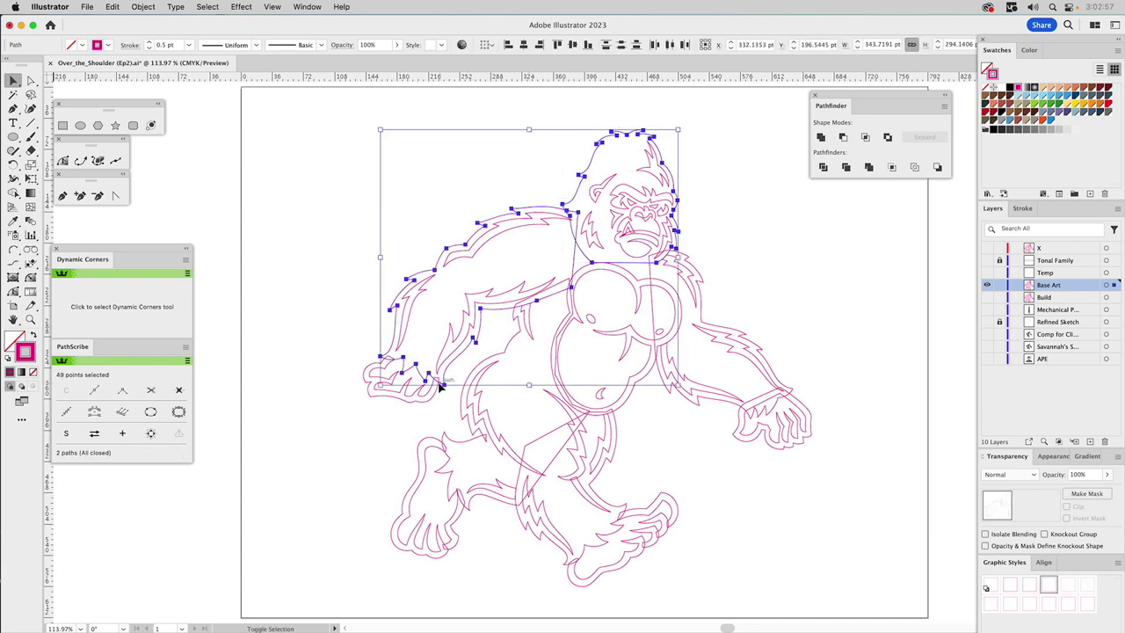
{"action": "left_click", "coordinate": [365, 382], "text": "shift"}
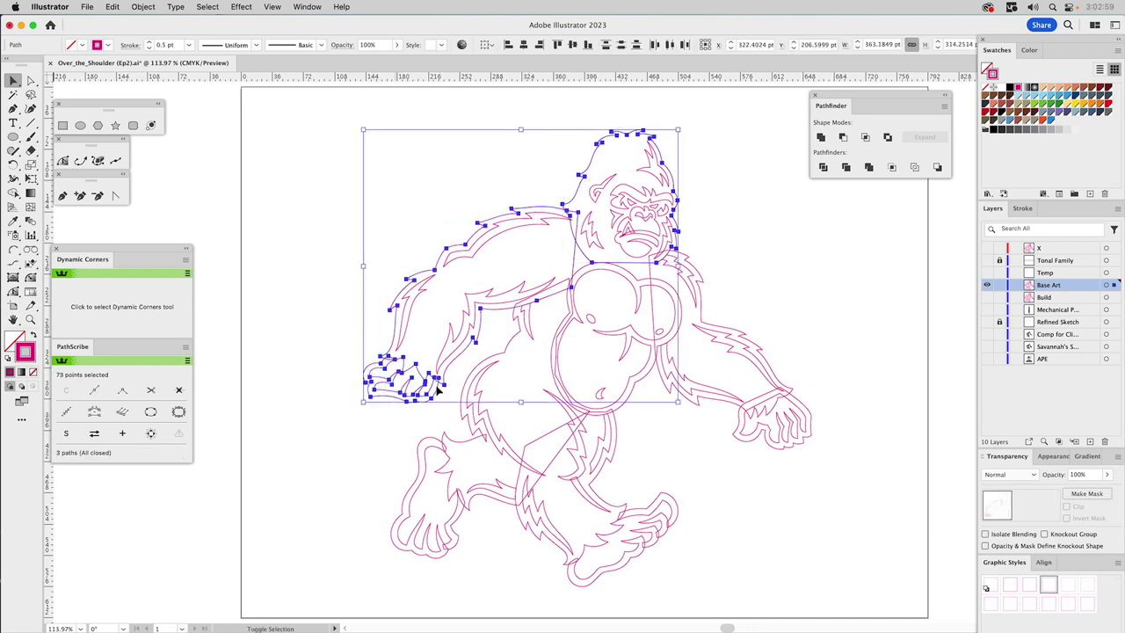
{"action": "left_click", "coordinate": [519, 326], "text": "shift"}
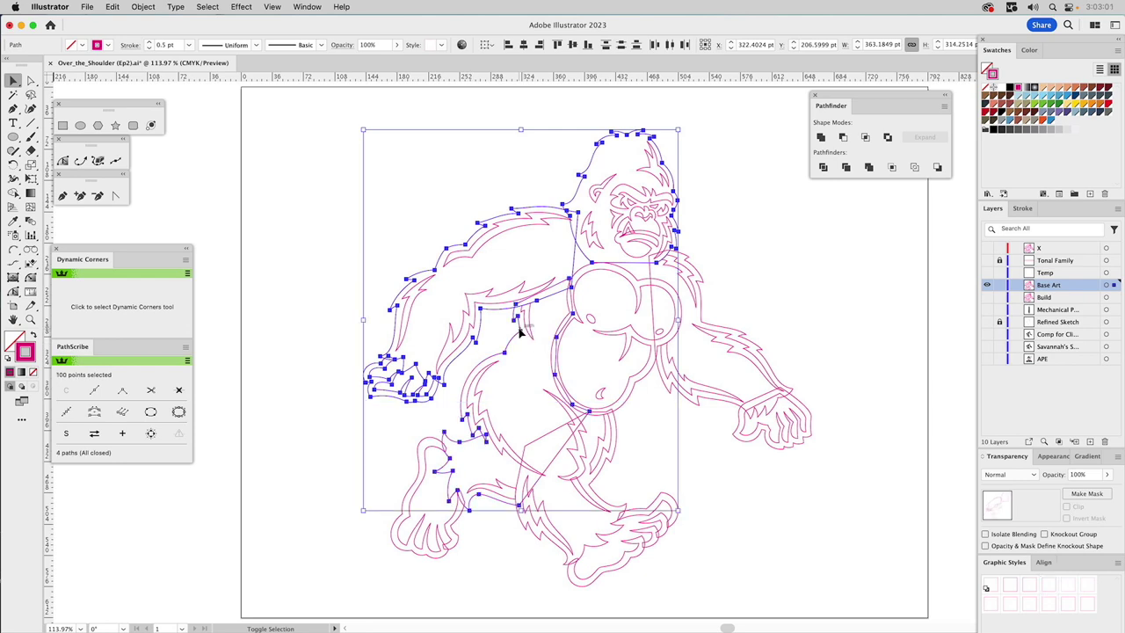
{"action": "left_click", "coordinate": [437, 441], "text": "shift"}
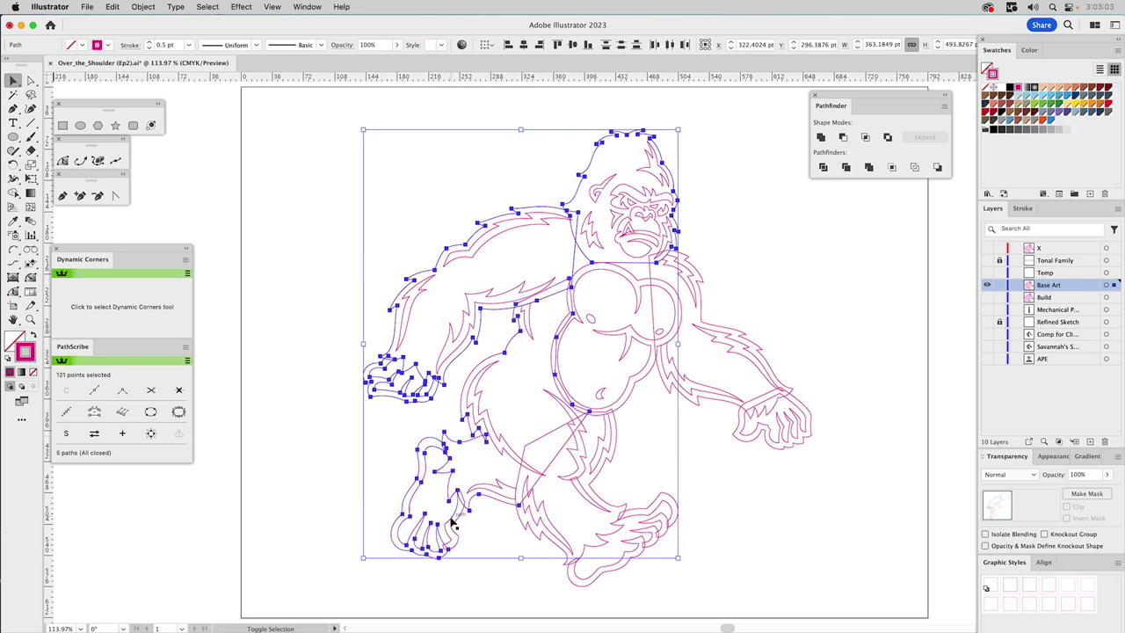
{"action": "left_click", "coordinate": [547, 540], "text": "shift"}
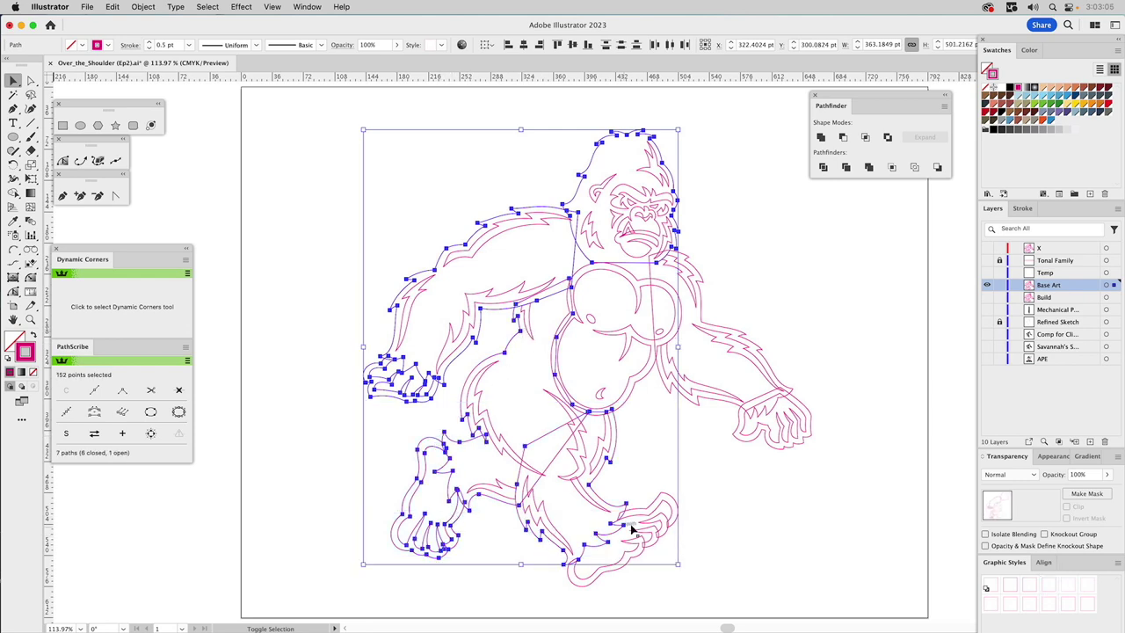
{"action": "left_click", "coordinate": [675, 573], "text": "shift"}
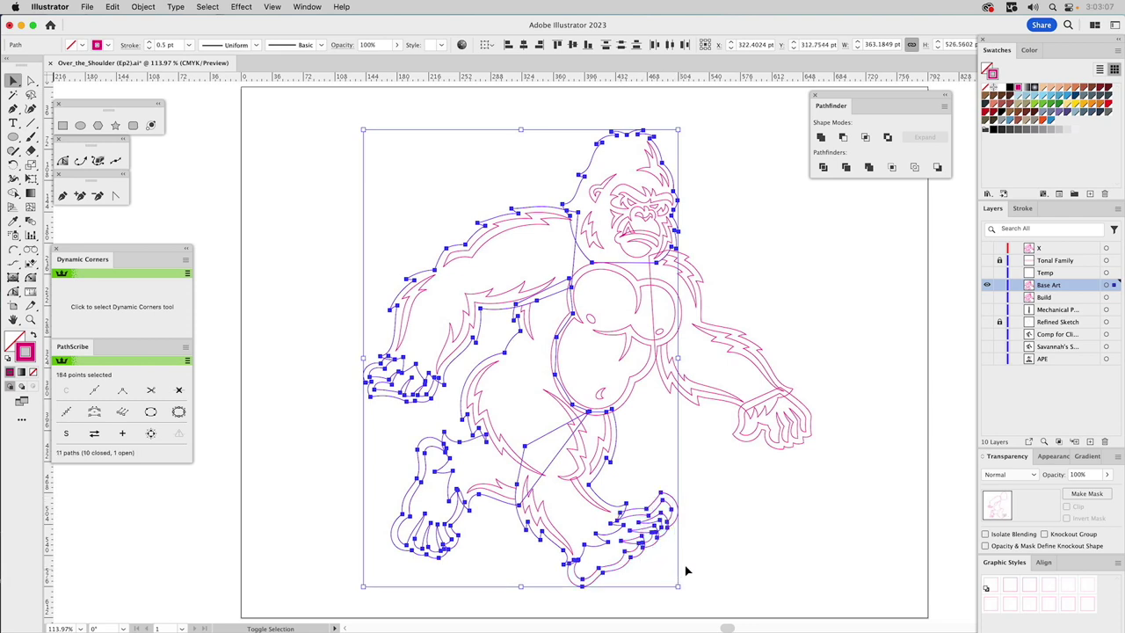
{"action": "left_click", "coordinate": [647, 393], "text": "shift"}
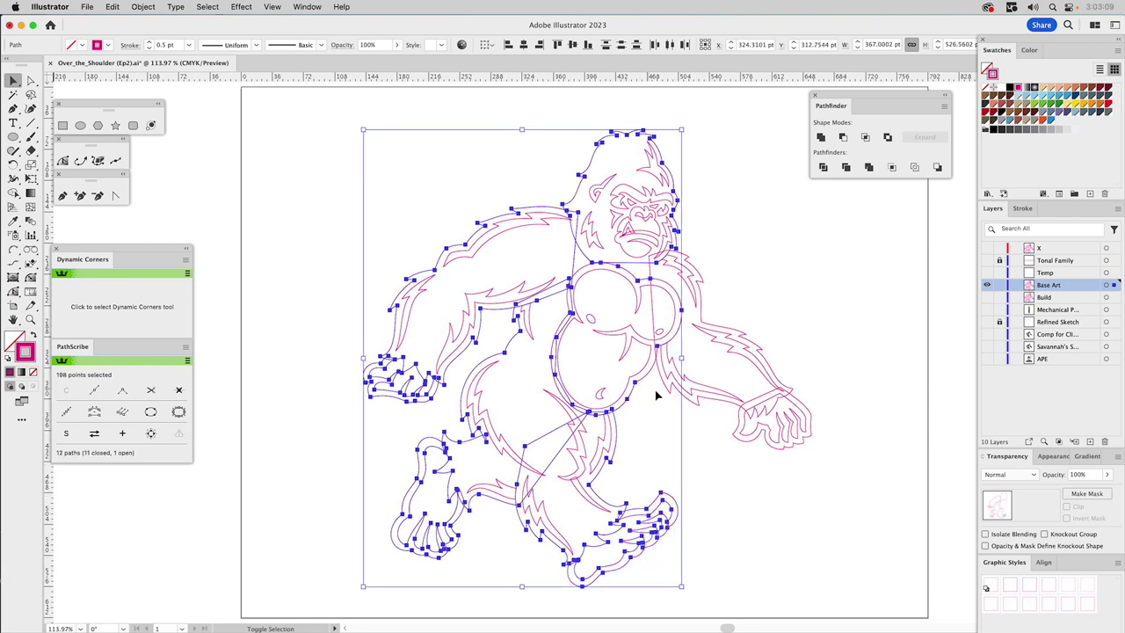
{"action": "left_click", "coordinate": [671, 385], "text": "shift"}
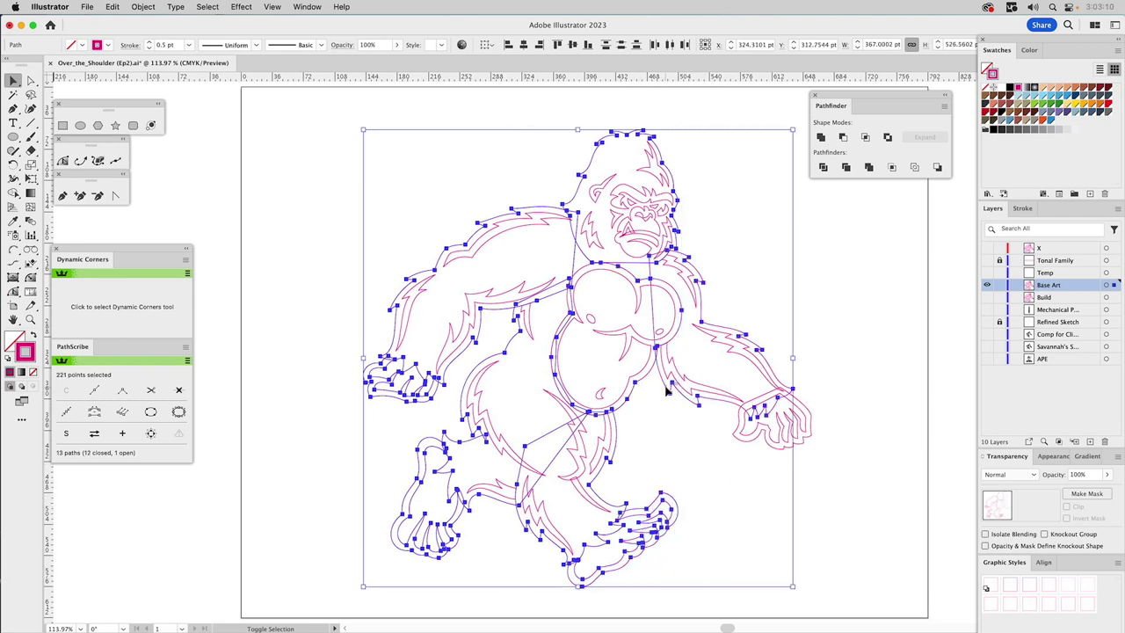
{"action": "left_click", "coordinate": [811, 426], "text": "shift"}
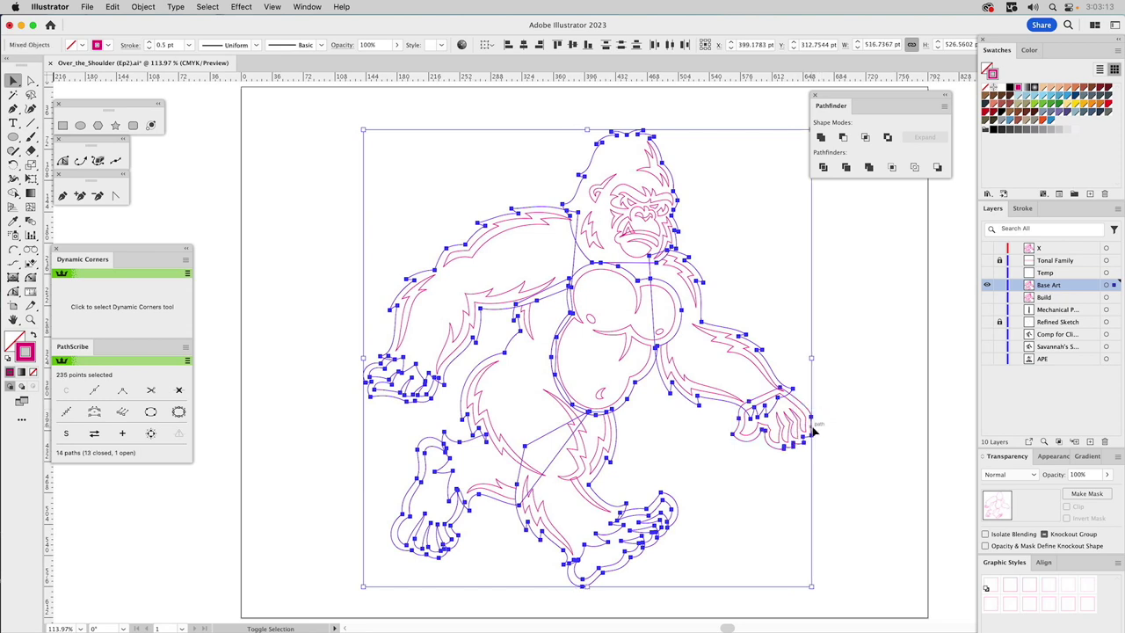
{"action": "left_click", "coordinate": [839, 410]}
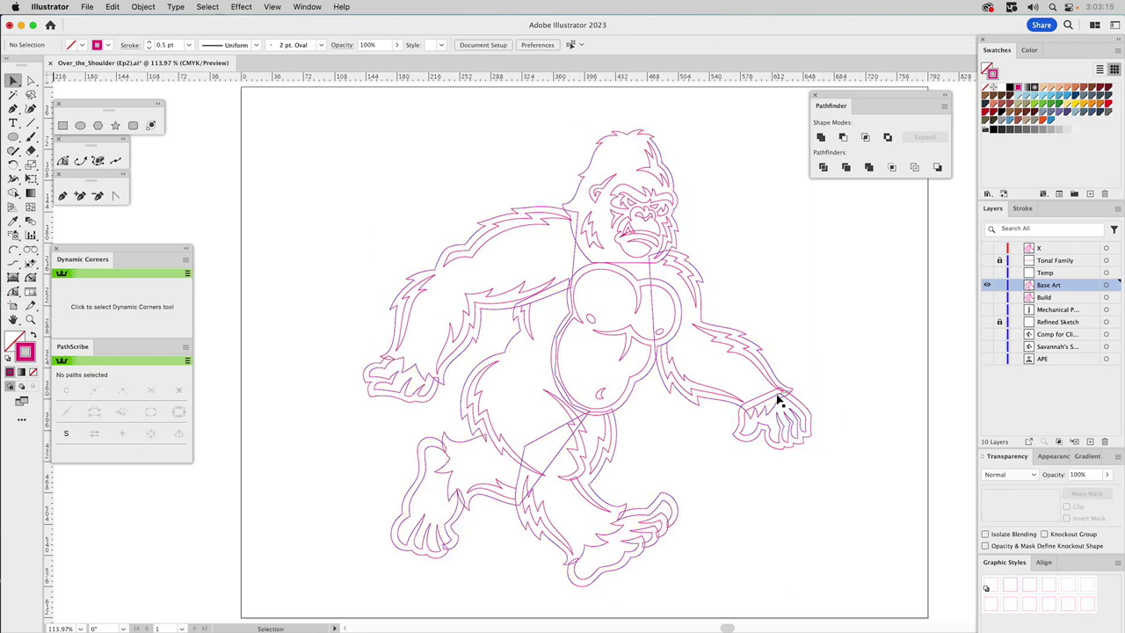
Cut the right arm's overlap out of the right hand outline using Pathfinder Minus Front
{"action": "left_click", "coordinate": [779, 398]}
{"action": "left_click", "coordinate": [782, 404]}
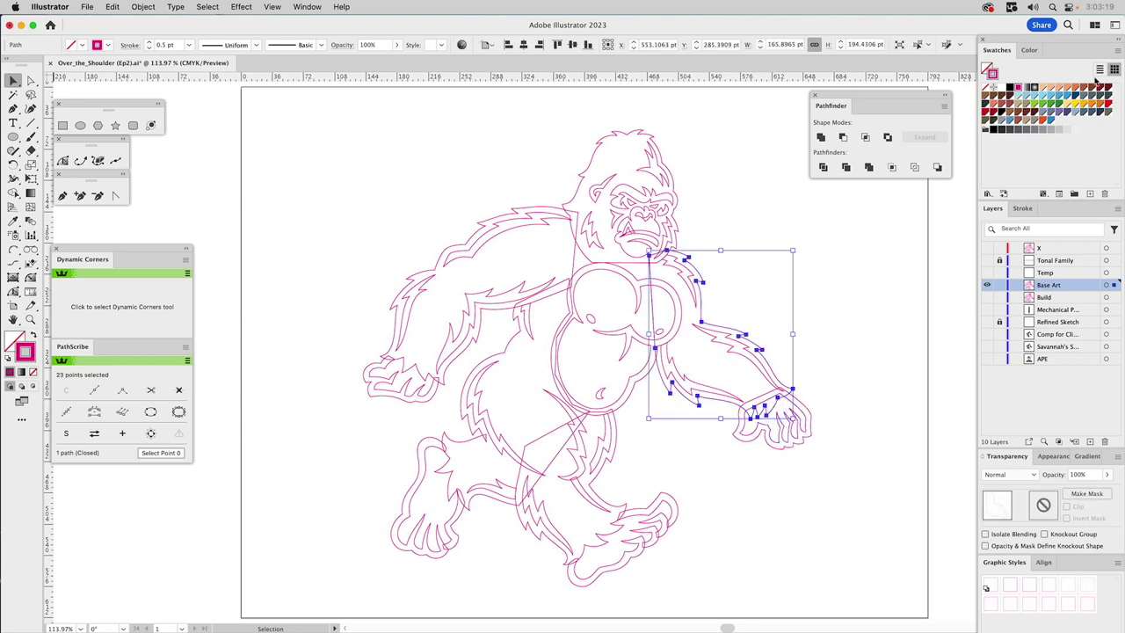
{"action": "left_click", "coordinate": [1083, 104]}
{"action": "left_click", "coordinate": [792, 402], "text": "shift"}
{"action": "left_click", "coordinate": [842, 137]}
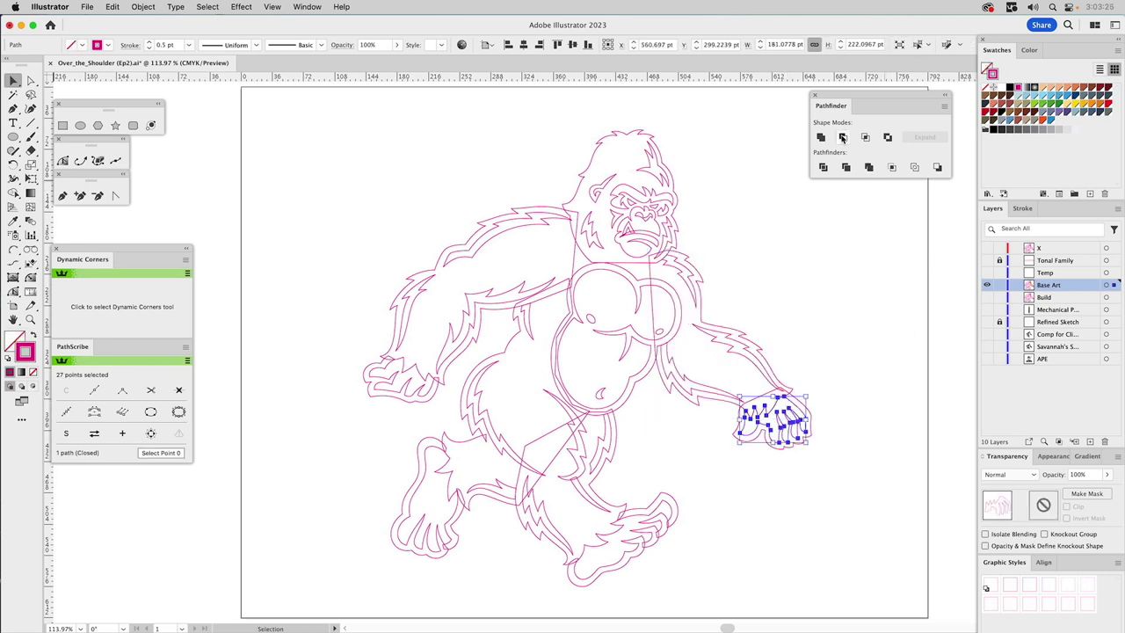
{"action": "left_click", "coordinate": [856, 337]}
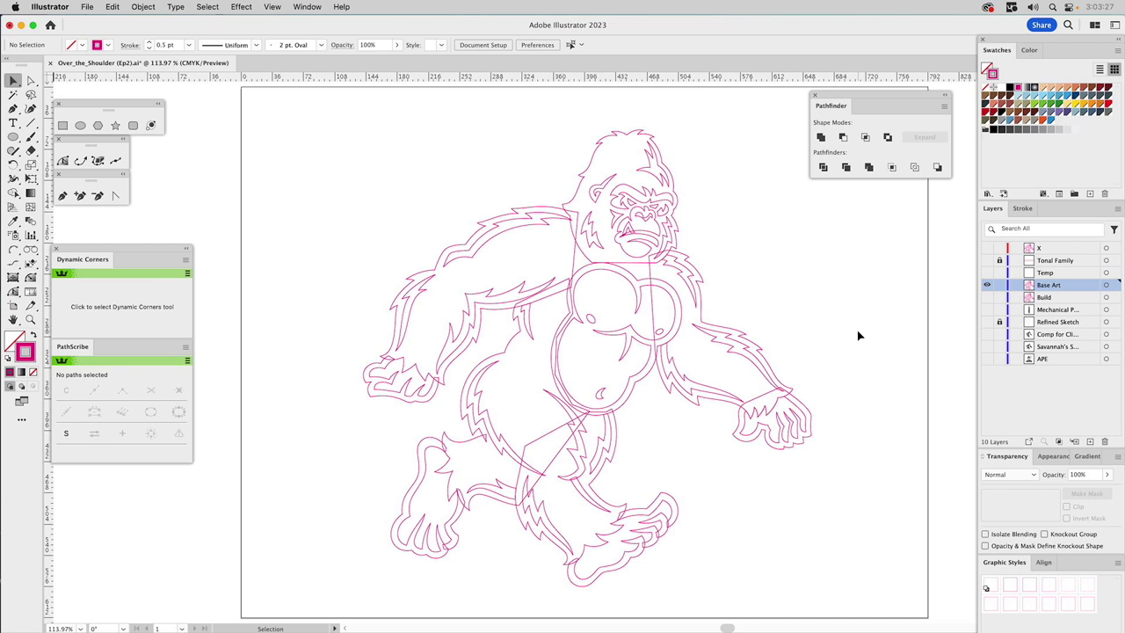
Select the arm, head, torso, belly and leg outlines
{"action": "left_click", "coordinate": [788, 398]}
{"action": "left_click", "coordinate": [677, 229], "text": "shift"}
{"action": "left_click", "coordinate": [681, 304], "text": "shift"}
{"action": "left_click", "coordinate": [620, 464], "text": "shift"}
{"action": "left_click", "coordinate": [618, 453], "text": "shift"}
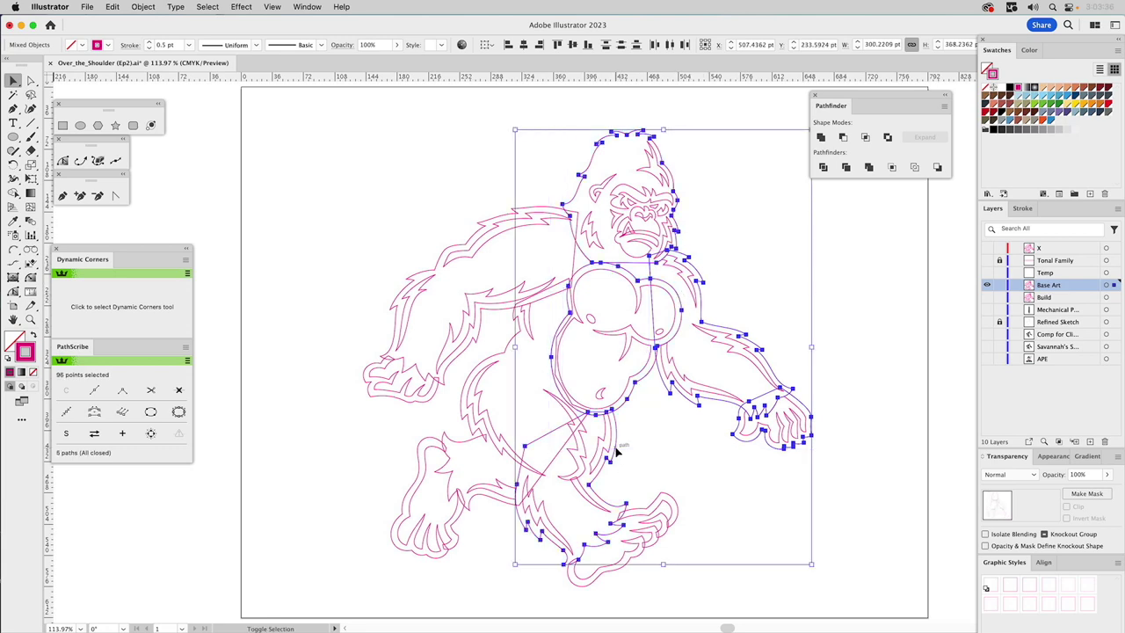
Add the feet, left leg, left arm and hand outlines, then unite them into one silhouette
{"action": "left_click", "coordinate": [657, 558], "text": "shift"}
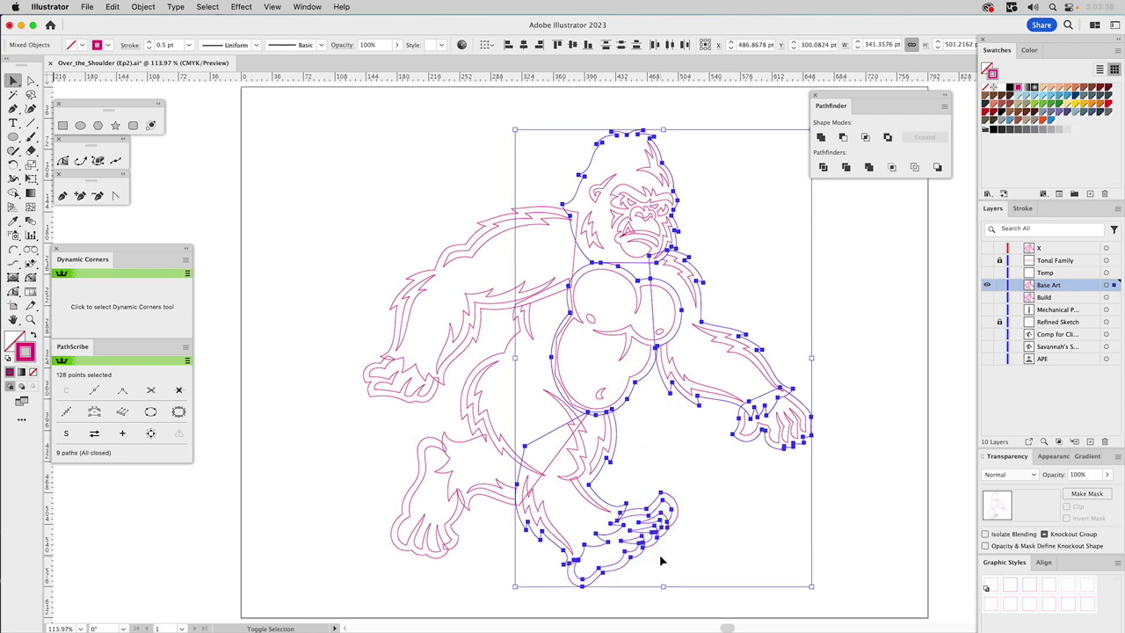
{"action": "left_click", "coordinate": [393, 561], "text": "shift"}
{"action": "left_click", "coordinate": [482, 313], "text": "shift"}
{"action": "left_click", "coordinate": [371, 376], "text": "shift"}
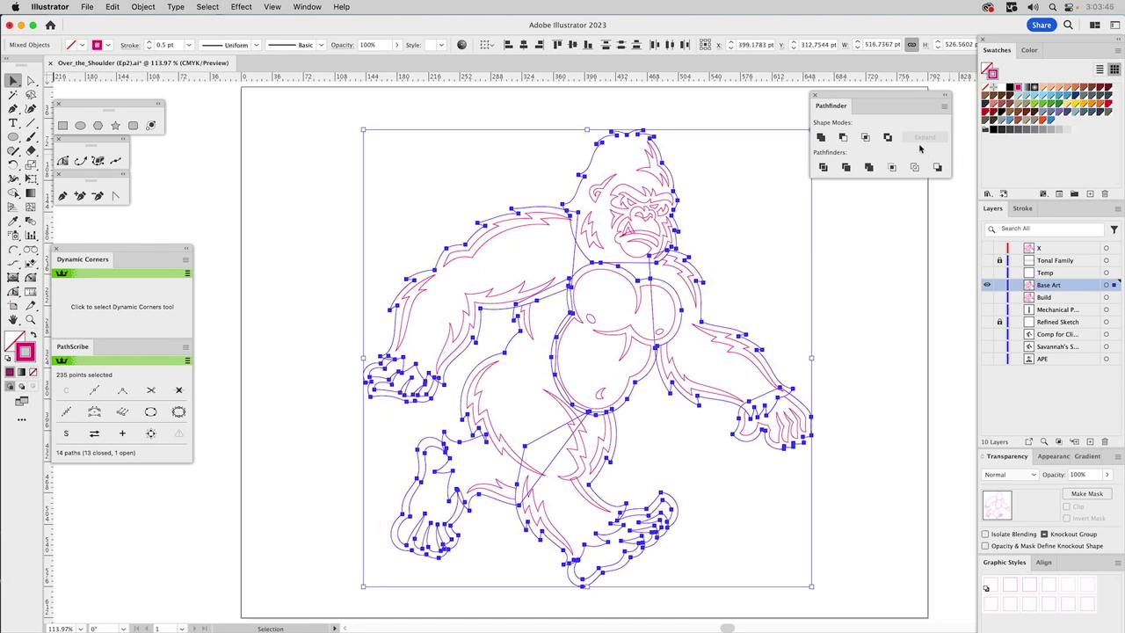
{"action": "left_click", "coordinate": [820, 137]}
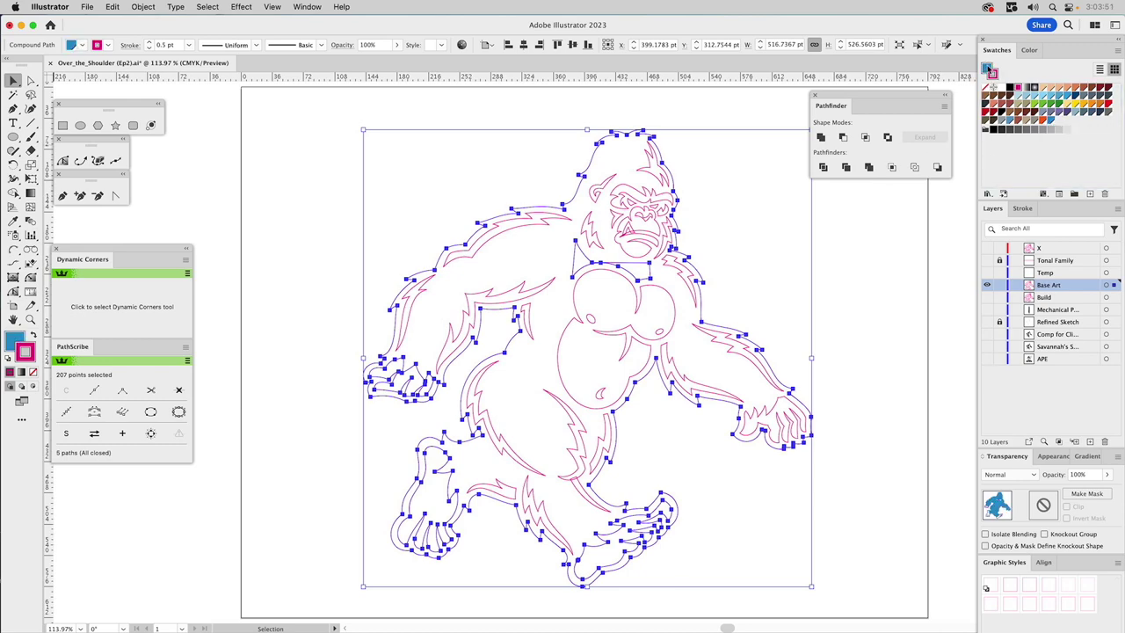
Fill the silhouette blue and delete the small gap shape in the chest
{"action": "left_click_drag", "start_coordinate": [990, 70], "coordinate": [733, 249]}
{"action": "left_click", "coordinate": [733, 249]}
{"action": "double_click", "coordinate": [608, 236]}
{"action": "left_click", "coordinate": [607, 260]}
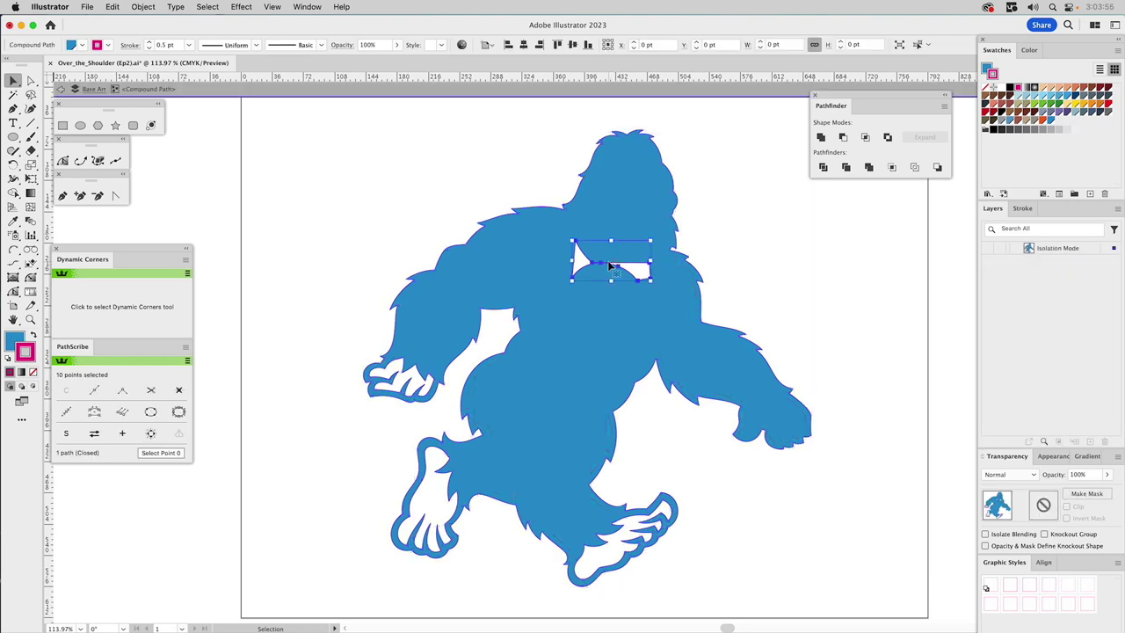
{"action": "key", "text": "Delete"}
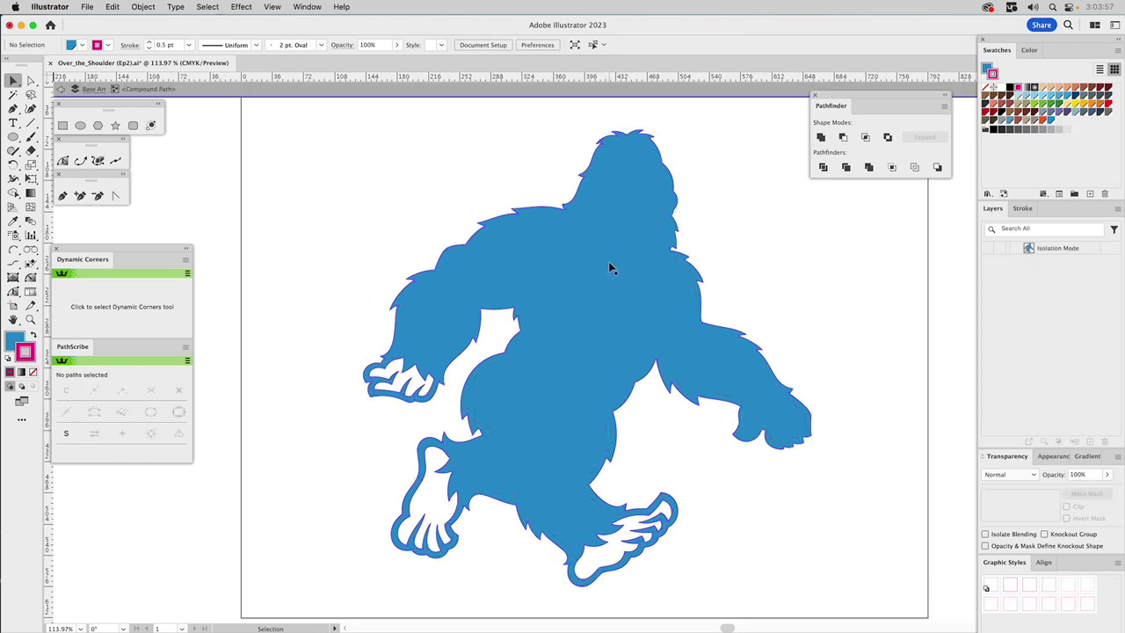
{"action": "double_click", "coordinate": [730, 259]}
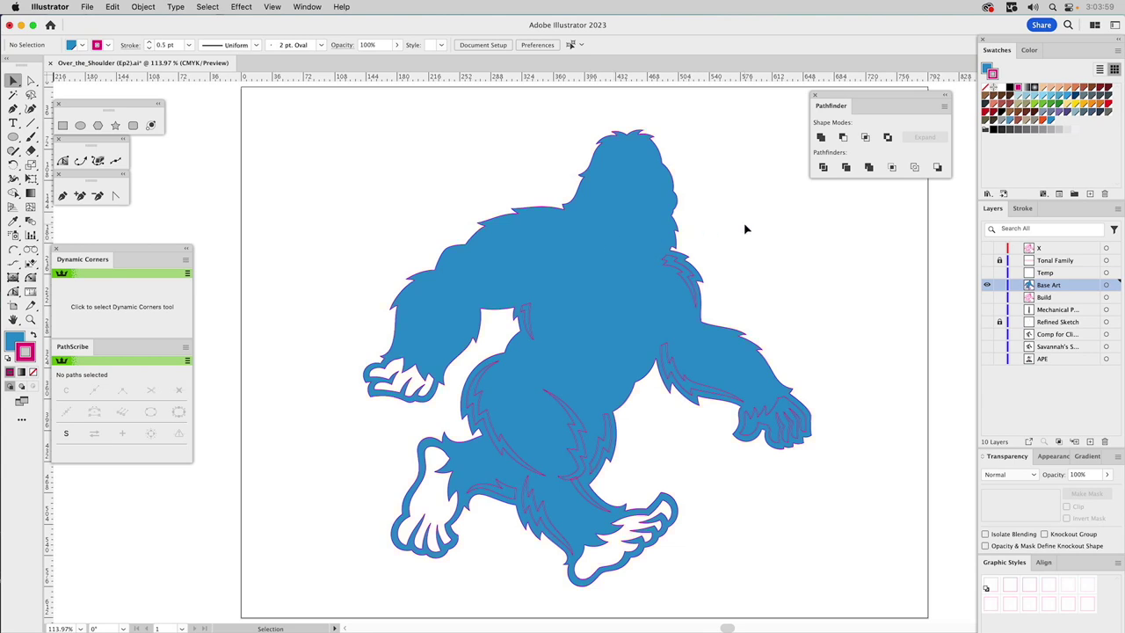
Release the compound path, remove the blue fill and unite the four paths with Cmd+Shift+U
{"action": "left_click", "coordinate": [615, 215]}
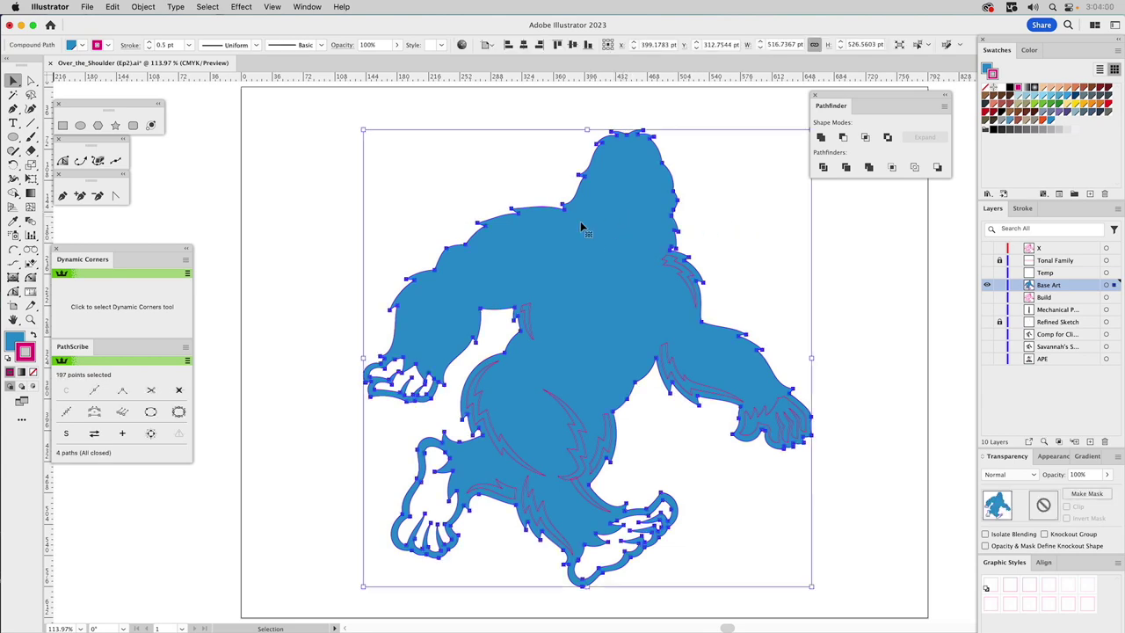
{"action": "left_click", "coordinate": [144, 7]}
{"action": "mouse_move", "coordinate": [158, 489]}
{"action": "left_click", "coordinate": [279, 501]}
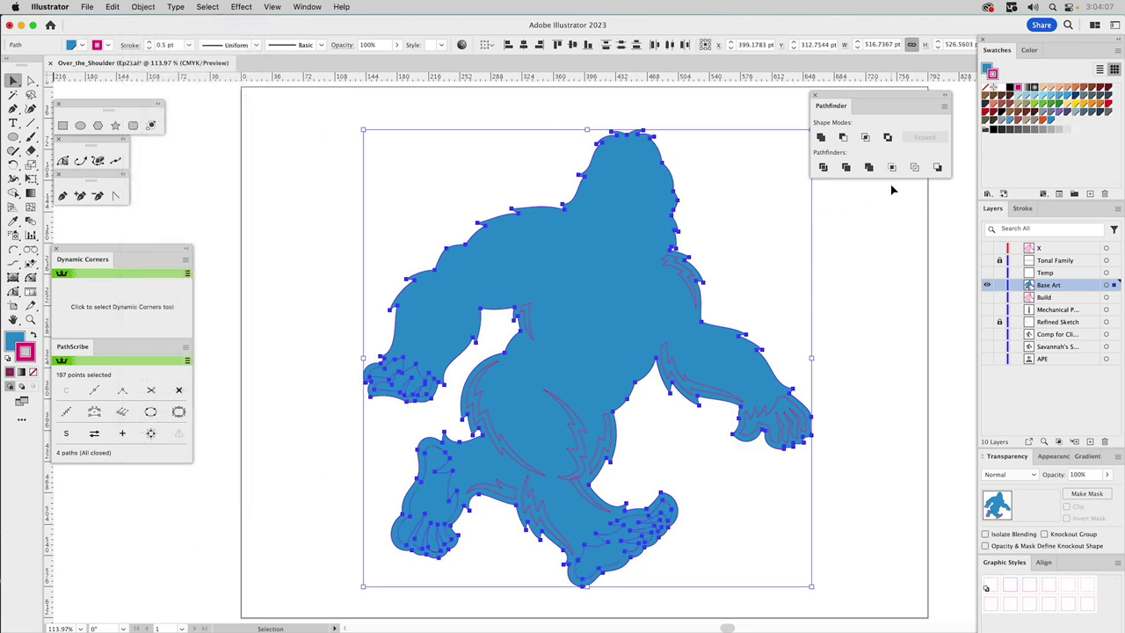
{"action": "left_click", "coordinate": [1029, 584]}
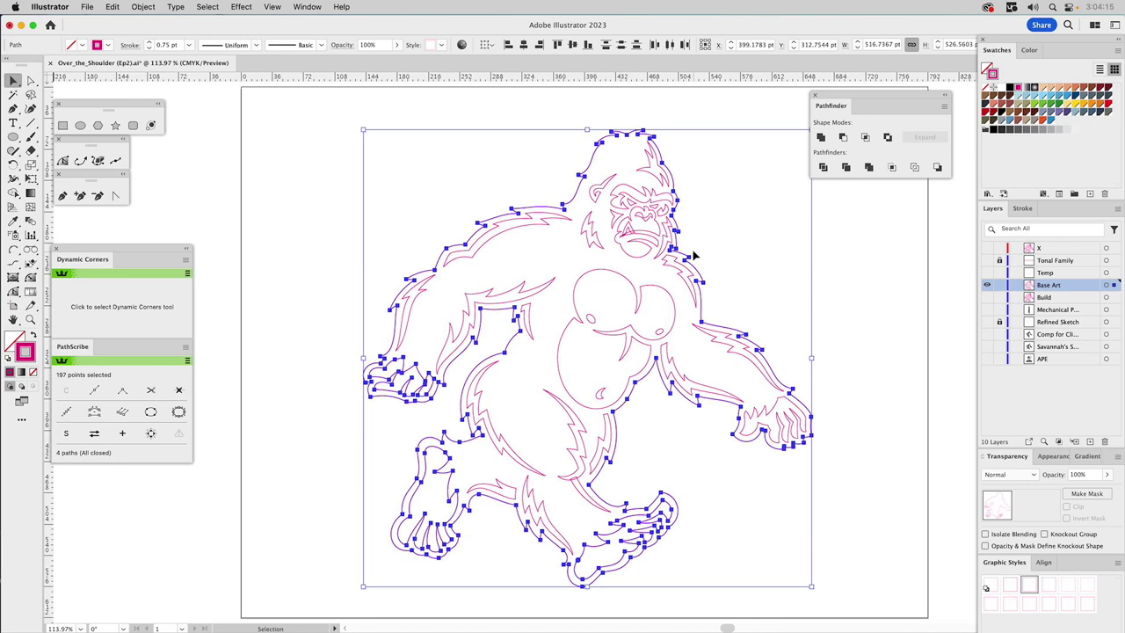
{"action": "key", "text": "super+shift+u"}
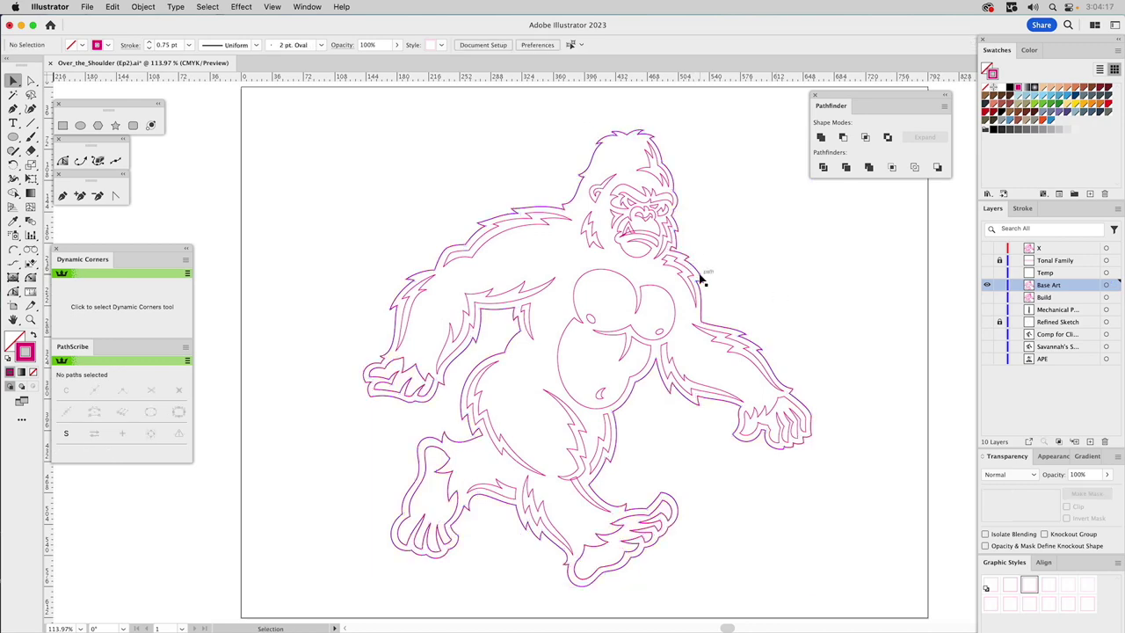
Test a blue fill on the merged outline, undo it, deselect, and zoom in on the head
{"action": "left_click", "coordinate": [753, 264]}
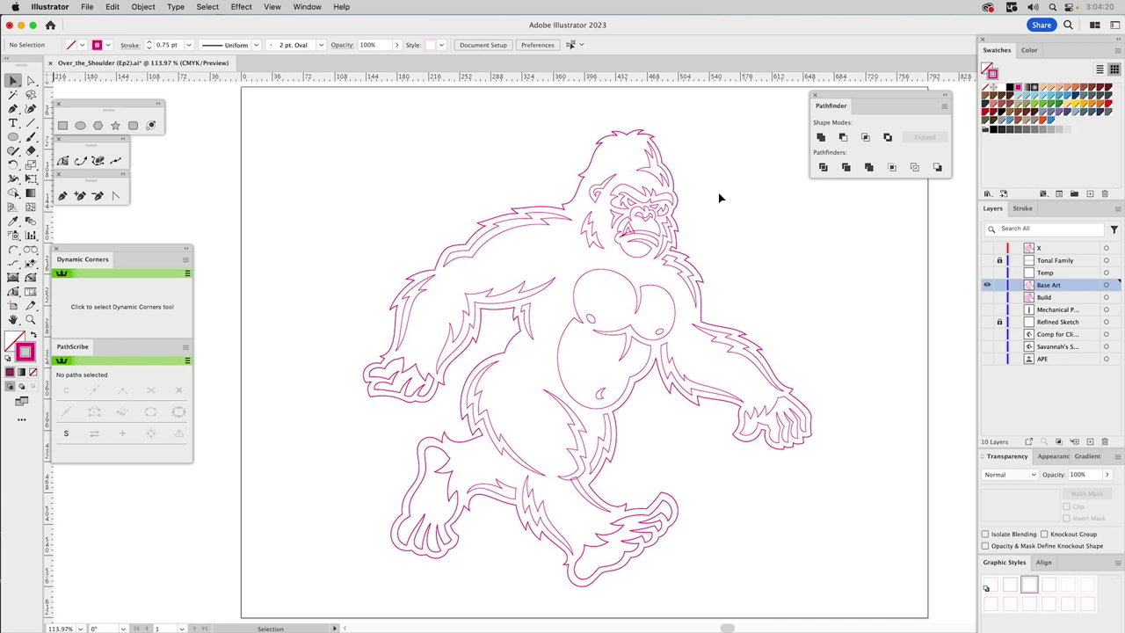
{"action": "left_click", "coordinate": [624, 136]}
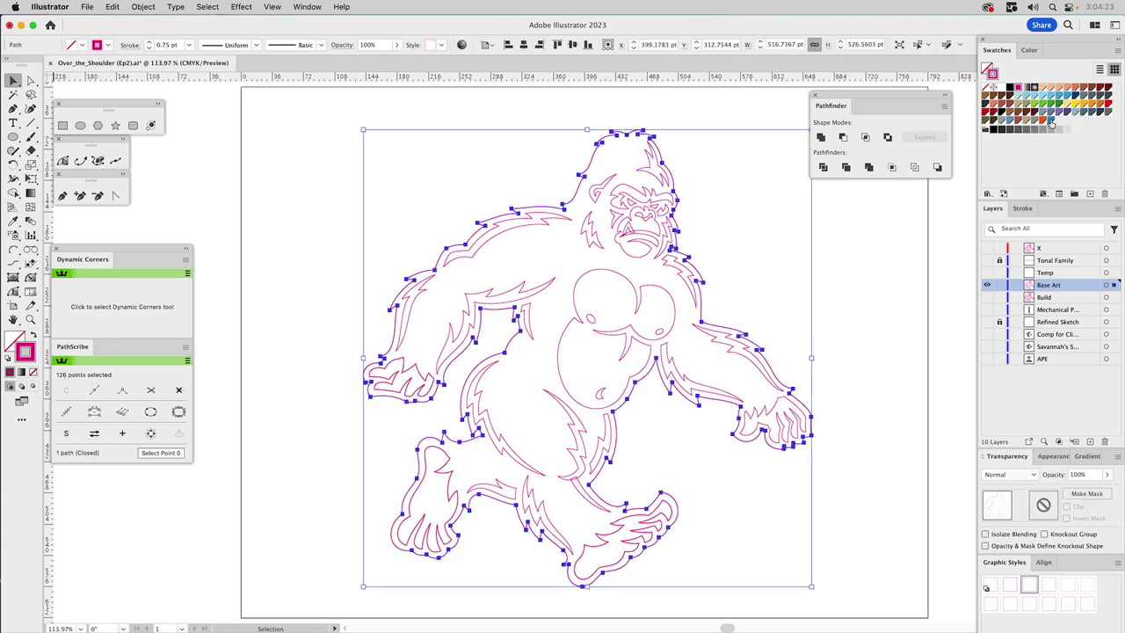
{"action": "left_click", "coordinate": [992, 74]}
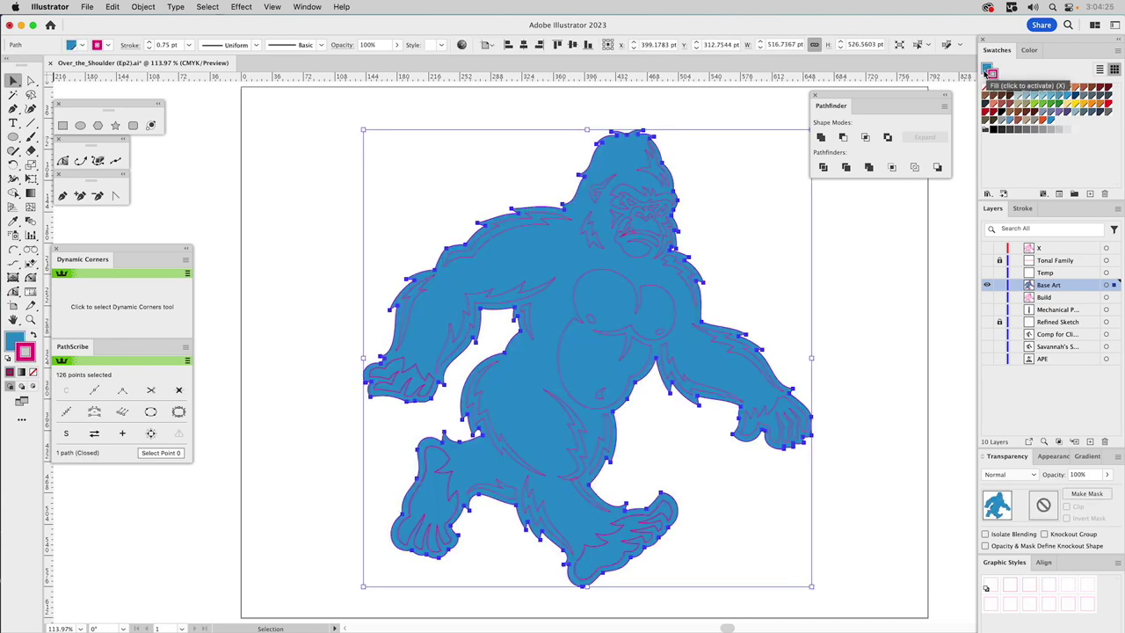
{"action": "left_click", "coordinate": [993, 75]}
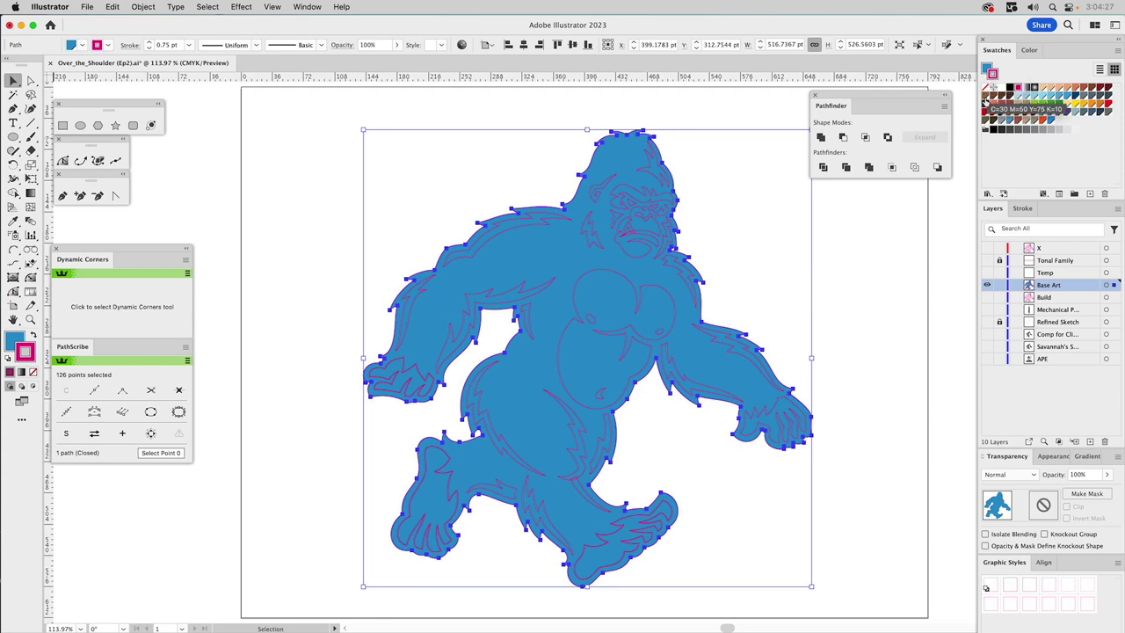
{"action": "key", "text": "a"}
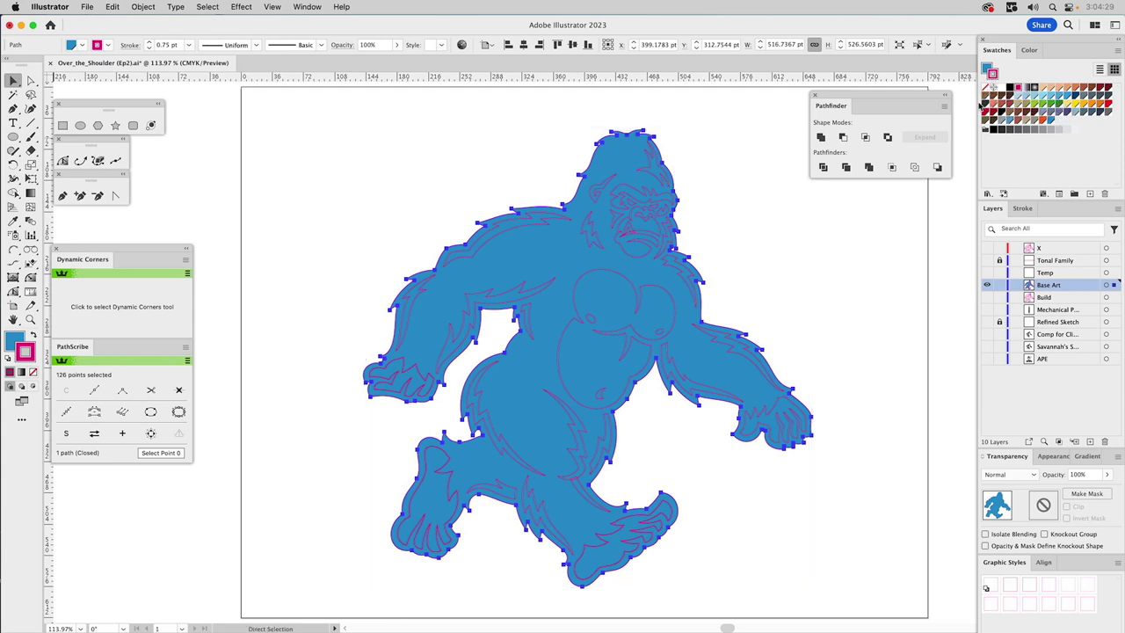
{"action": "key", "text": "super+z"}
{"action": "key", "text": "v"}
{"action": "left_click", "coordinate": [741, 225]}
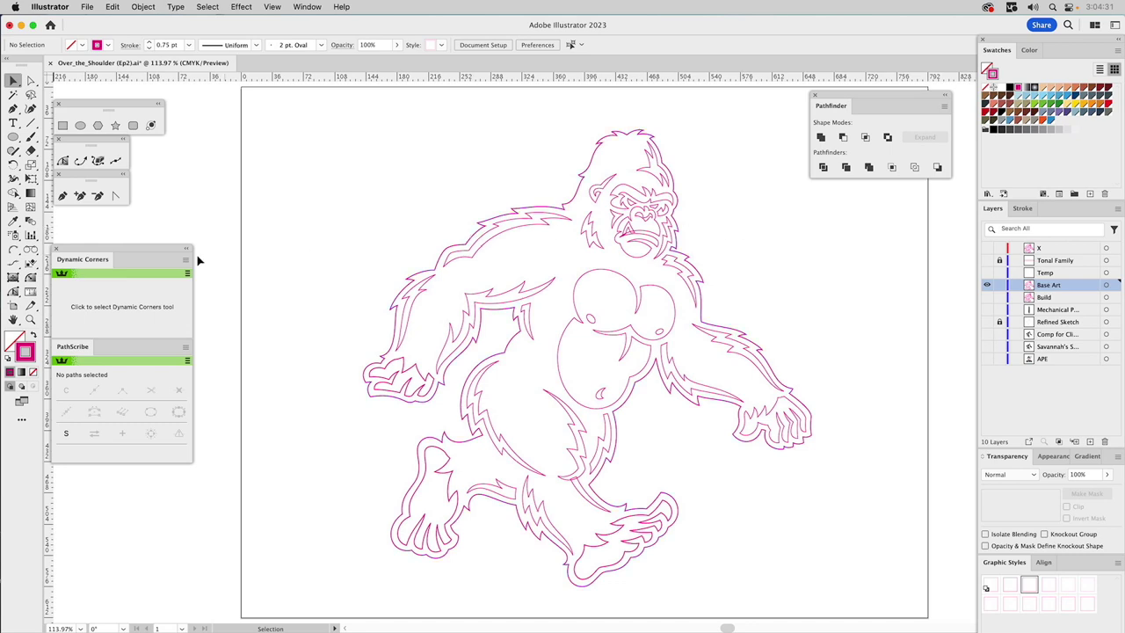
{"action": "left_click", "coordinate": [31, 318]}
{"action": "left_click_drag", "start_coordinate": [534, 130], "coordinate": [715, 303]}
Group the fang and mouth paths together
{"action": "key", "text": "v"}
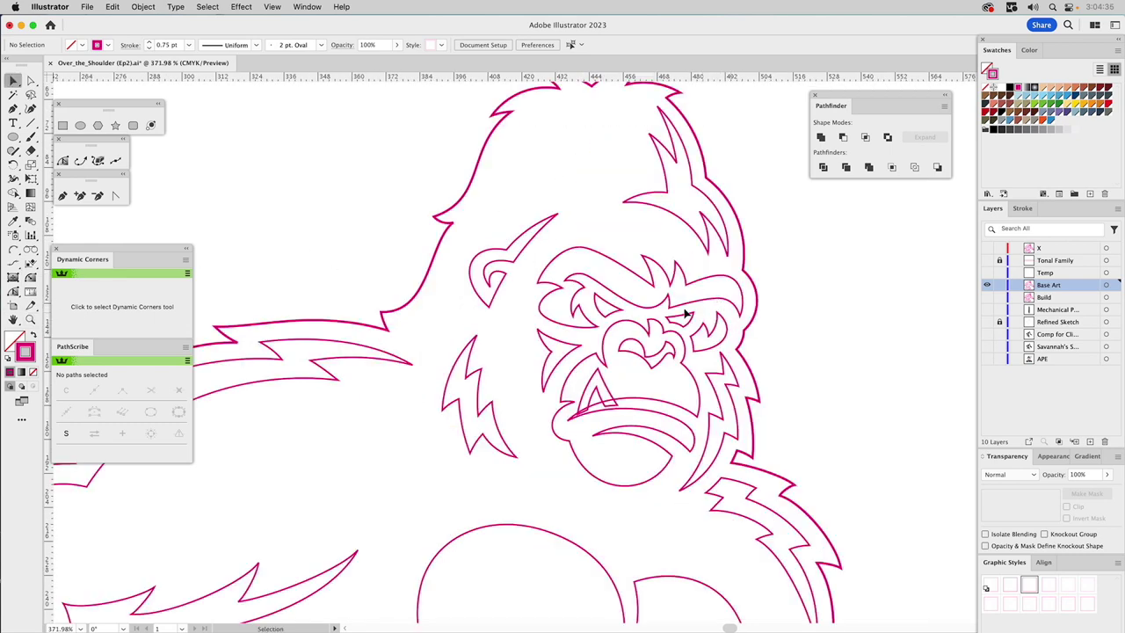
{"action": "left_click", "coordinate": [650, 312]}
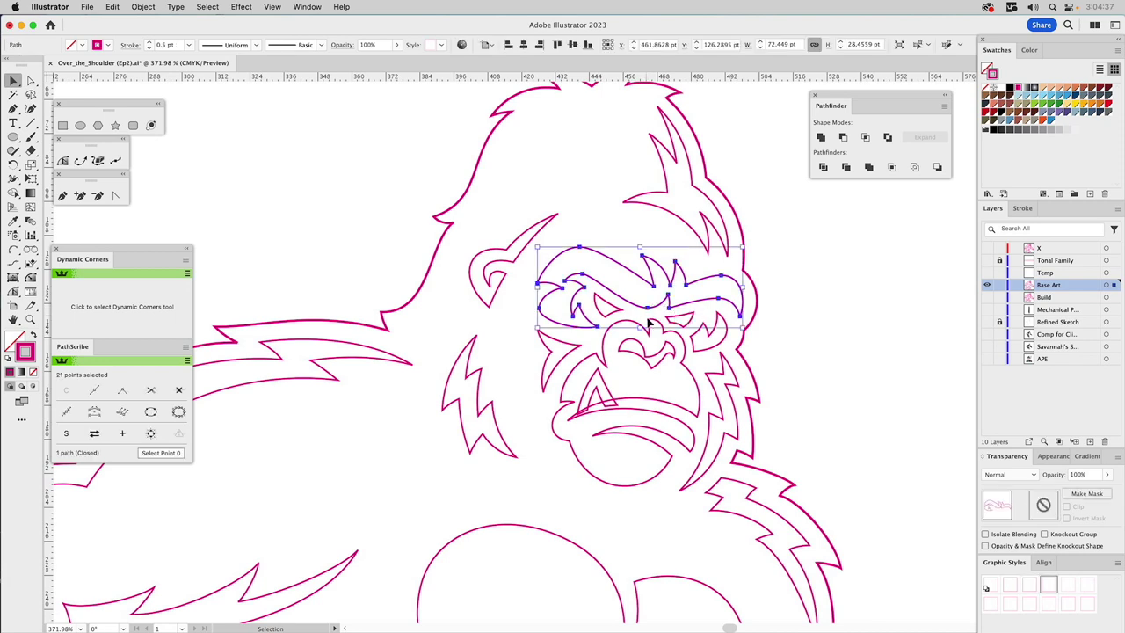
{"action": "left_click", "coordinate": [638, 324], "text": "shift"}
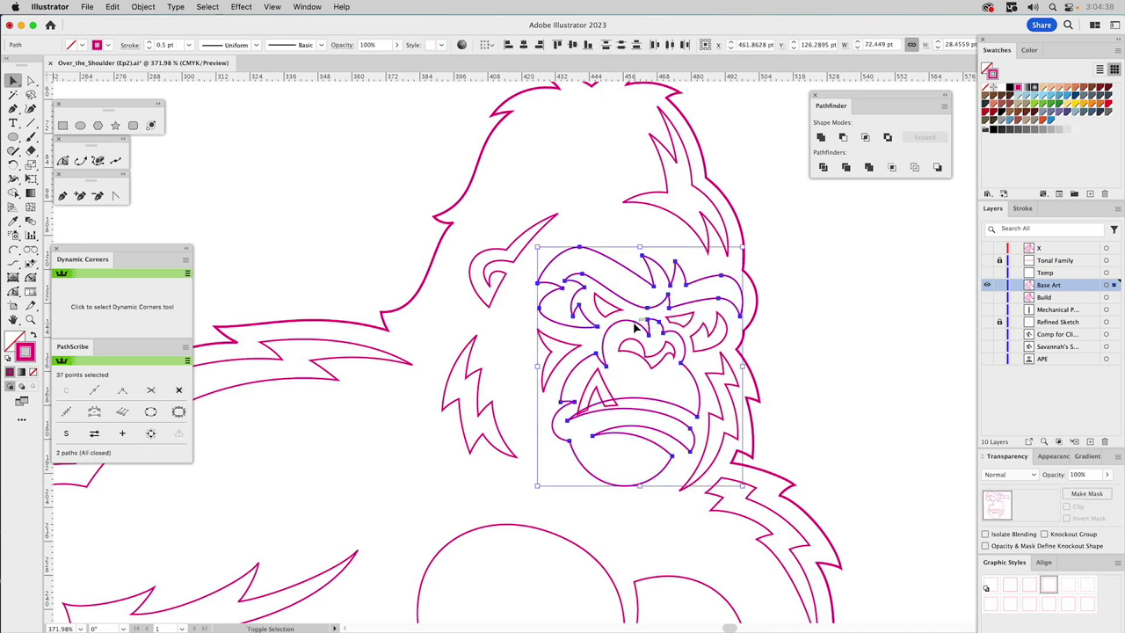
{"action": "left_click", "coordinate": [611, 393]}
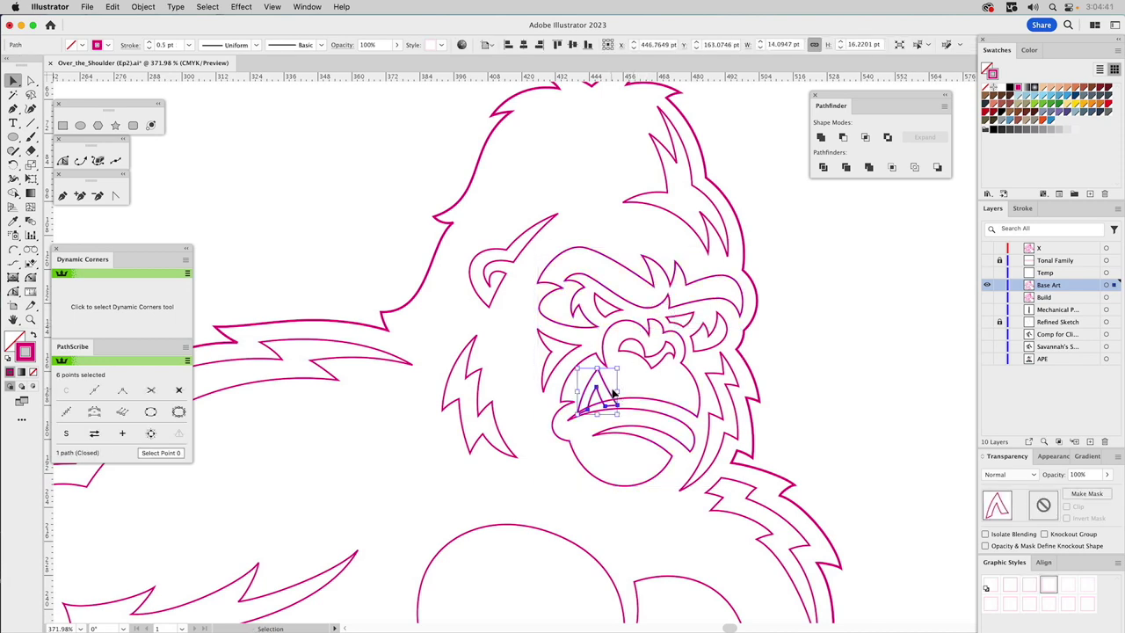
{"action": "left_click", "coordinate": [638, 402], "text": "shift"}
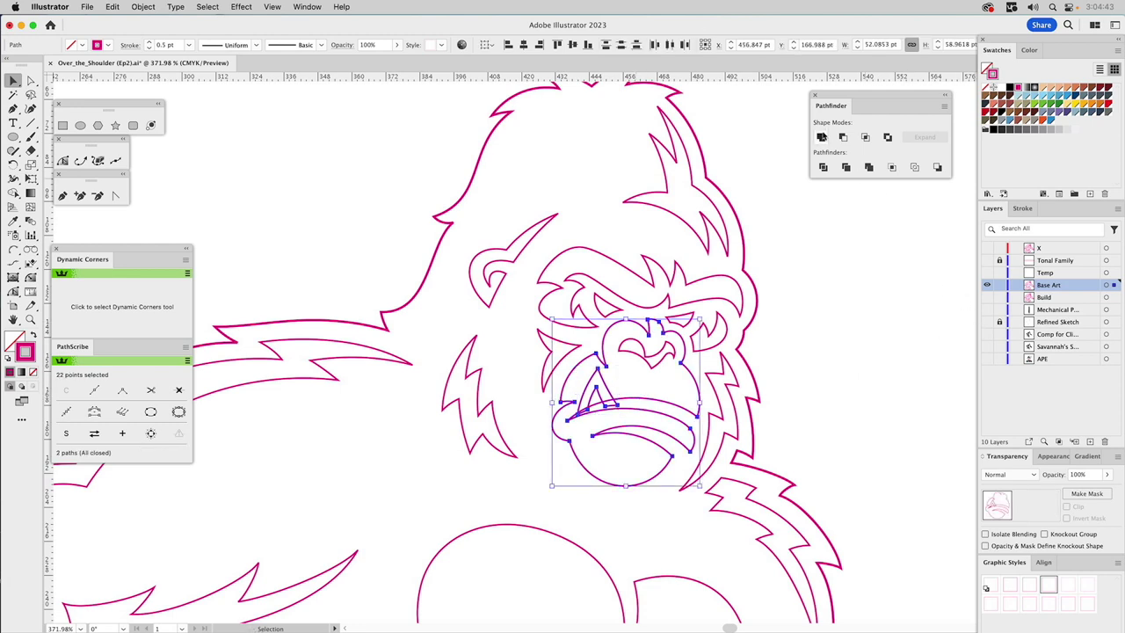
{"action": "key", "text": "super+g"}
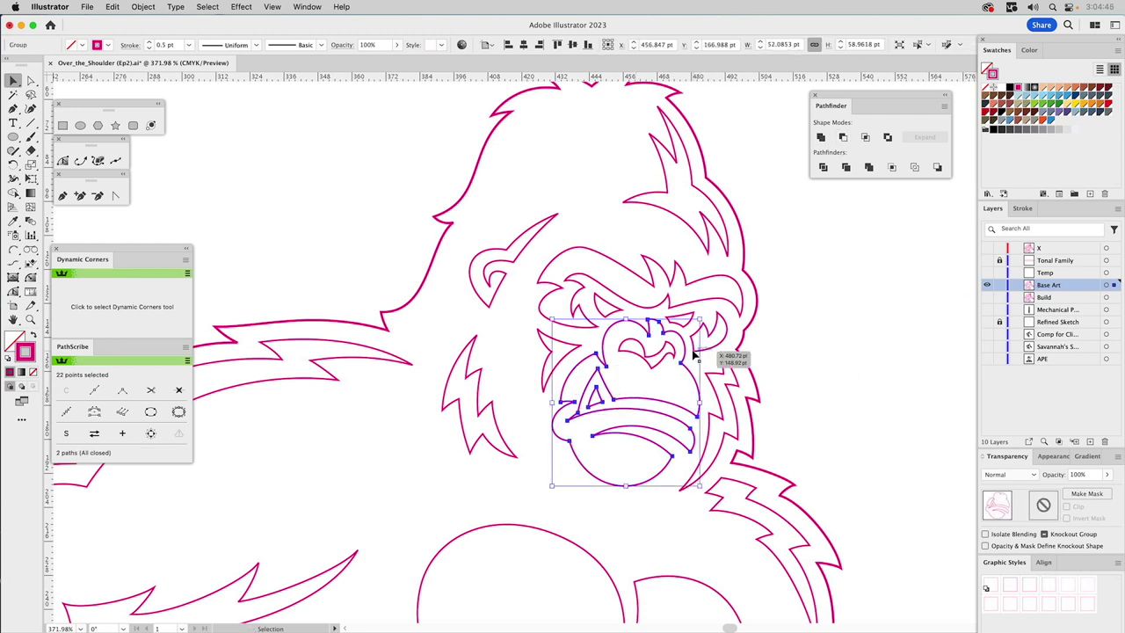
{"action": "left_click", "coordinate": [610, 389]}
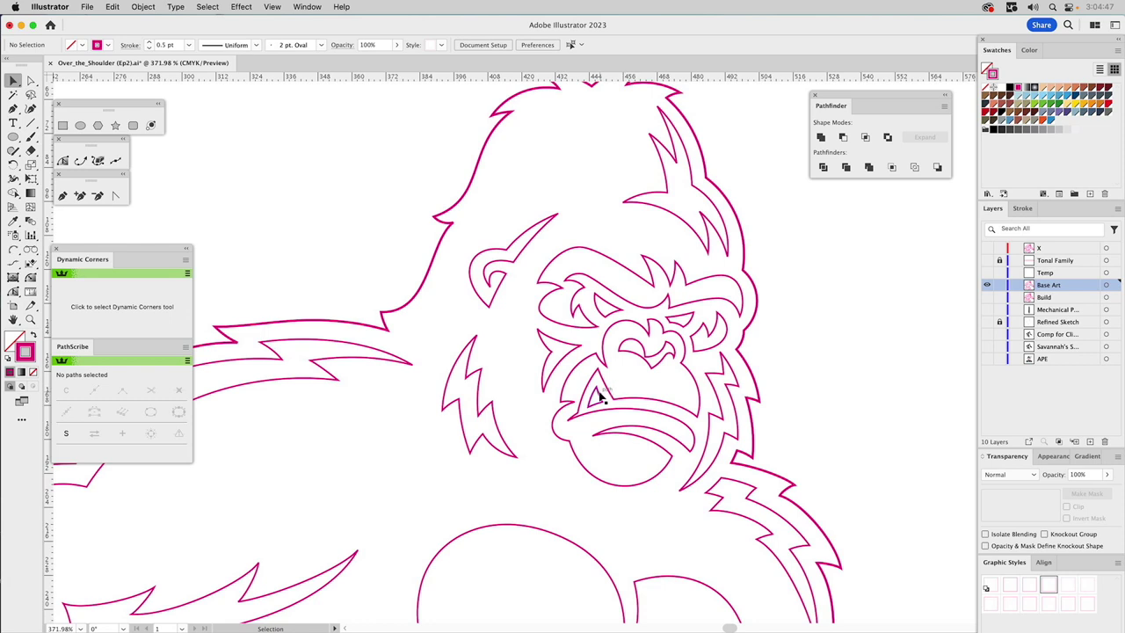
Combine the muzzle, nose and brow paths into one compound face path
{"action": "left_click", "coordinate": [601, 397]}
{"action": "left_click", "coordinate": [601, 376]}
{"action": "left_click", "coordinate": [648, 353]}
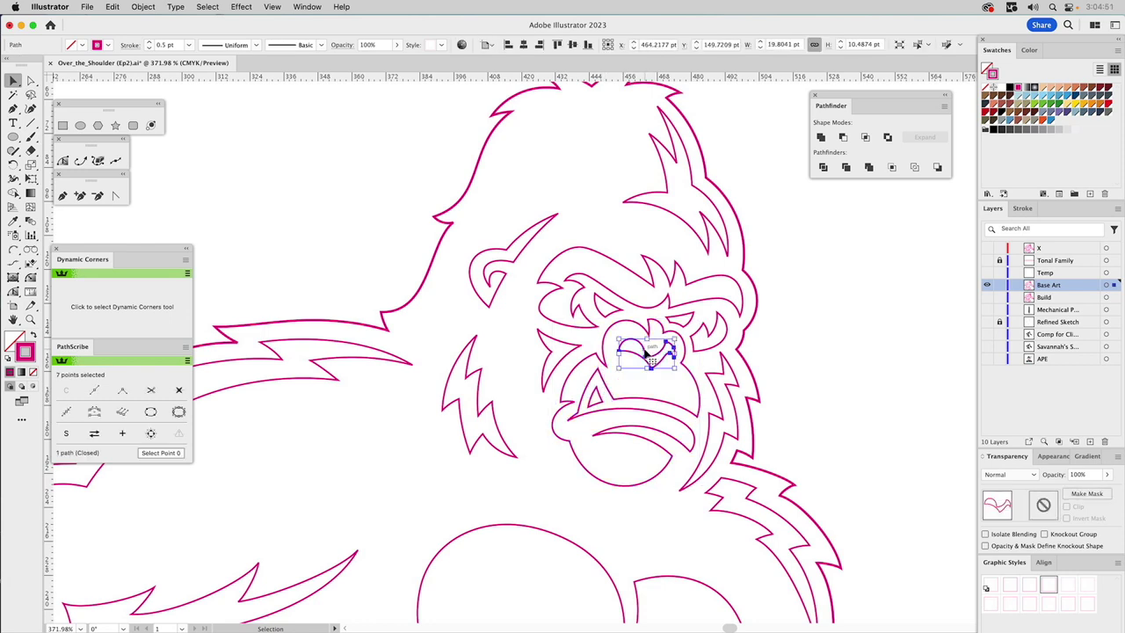
{"action": "left_click", "coordinate": [650, 325], "text": "shift"}
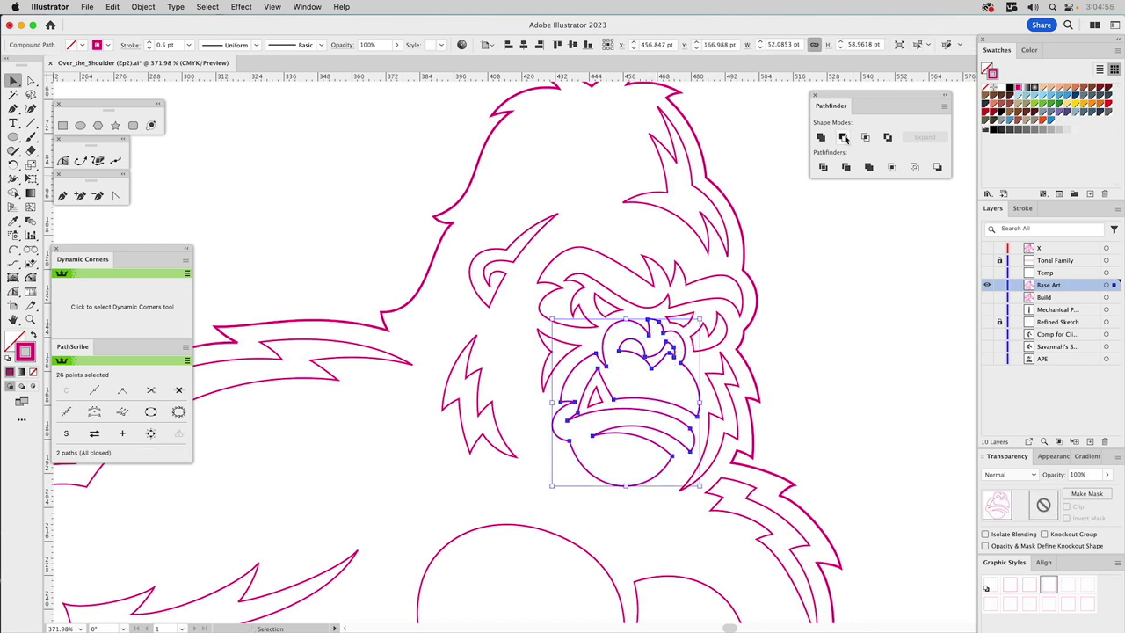
{"action": "left_click", "coordinate": [723, 322], "text": "shift"}
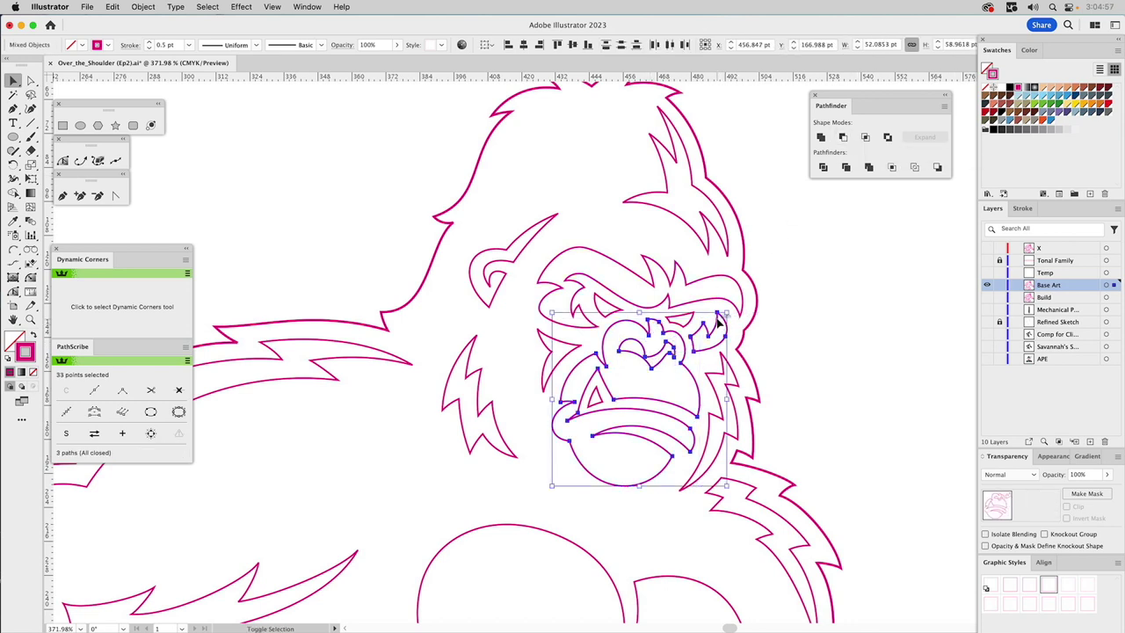
{"action": "left_click", "coordinate": [608, 314], "text": "shift"}
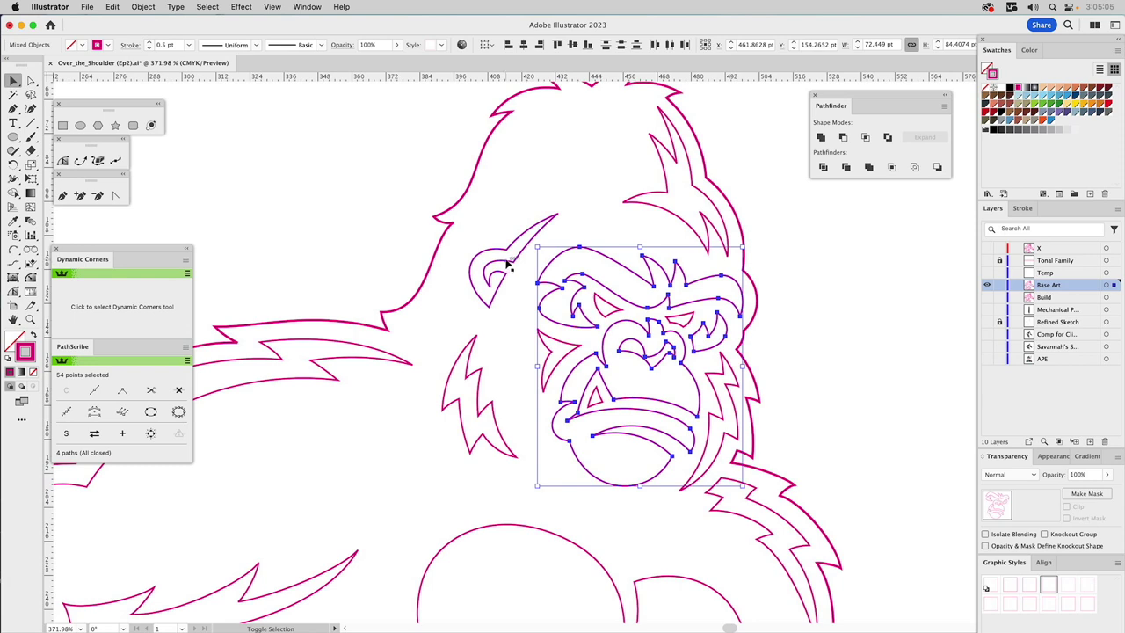
{"action": "key", "text": "super+g"}
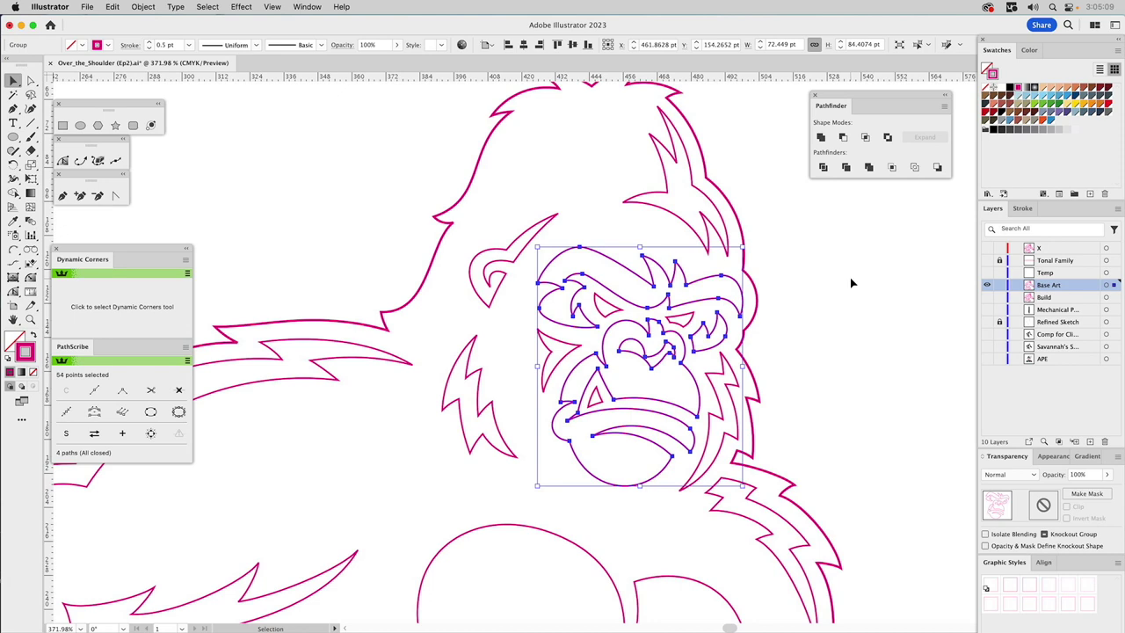
{"action": "key", "text": "super+8"}
{"action": "left_click", "coordinate": [1055, 456]}
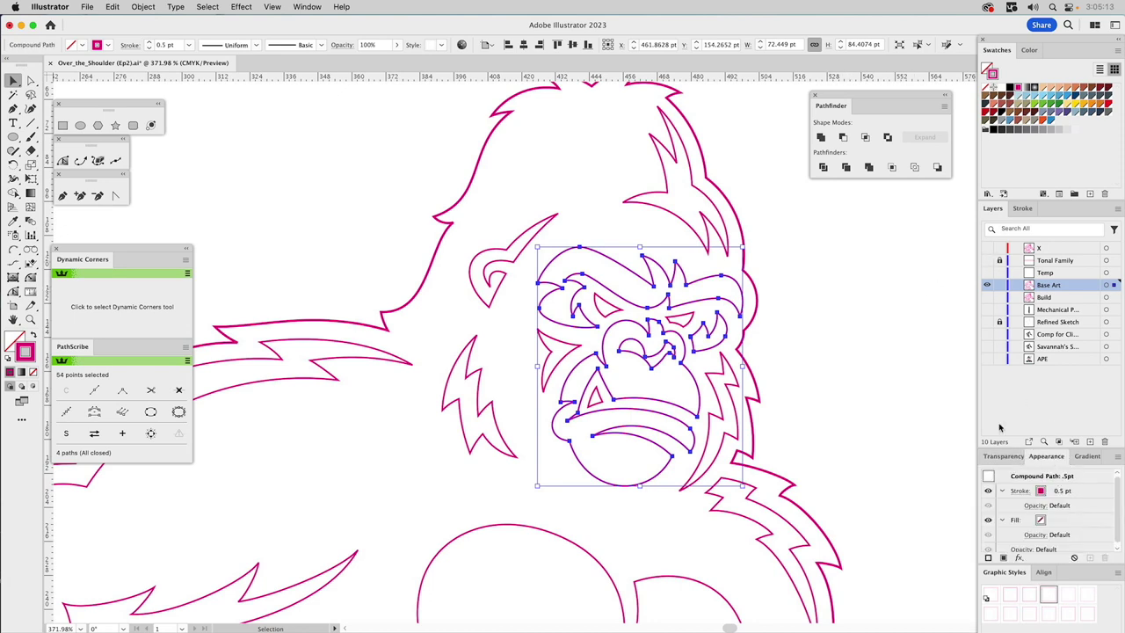
Unite the left and right eyes and make them a compound path
{"action": "left_click", "coordinate": [895, 352]}
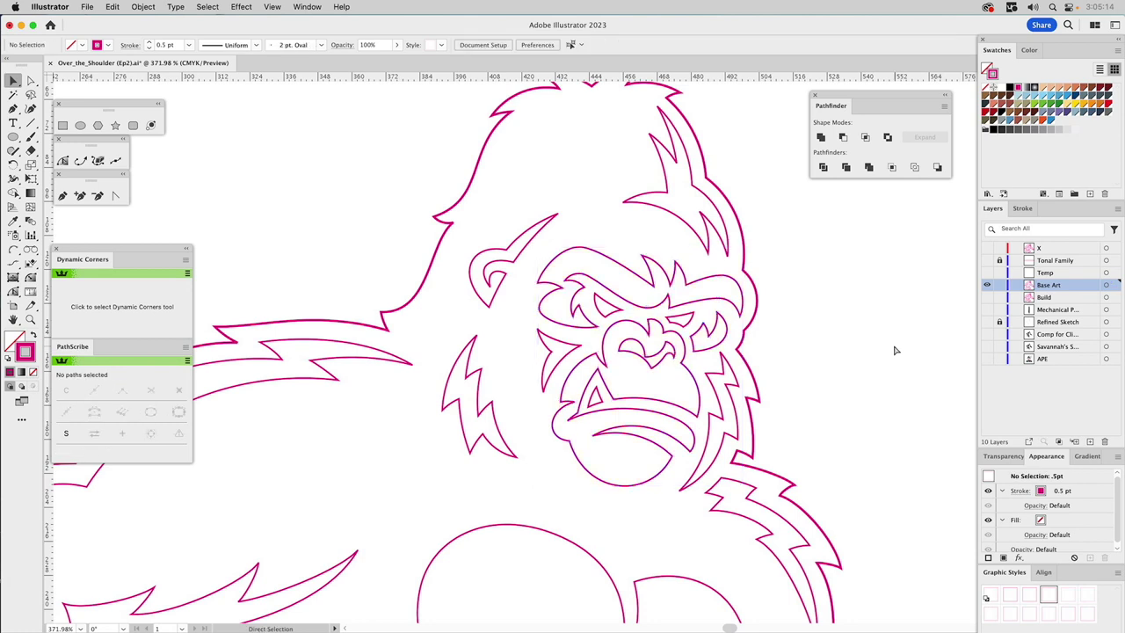
{"action": "left_click", "coordinate": [622, 310]}
{"action": "left_click", "coordinate": [679, 321], "text": "shift"}
{"action": "left_click", "coordinate": [821, 140]}
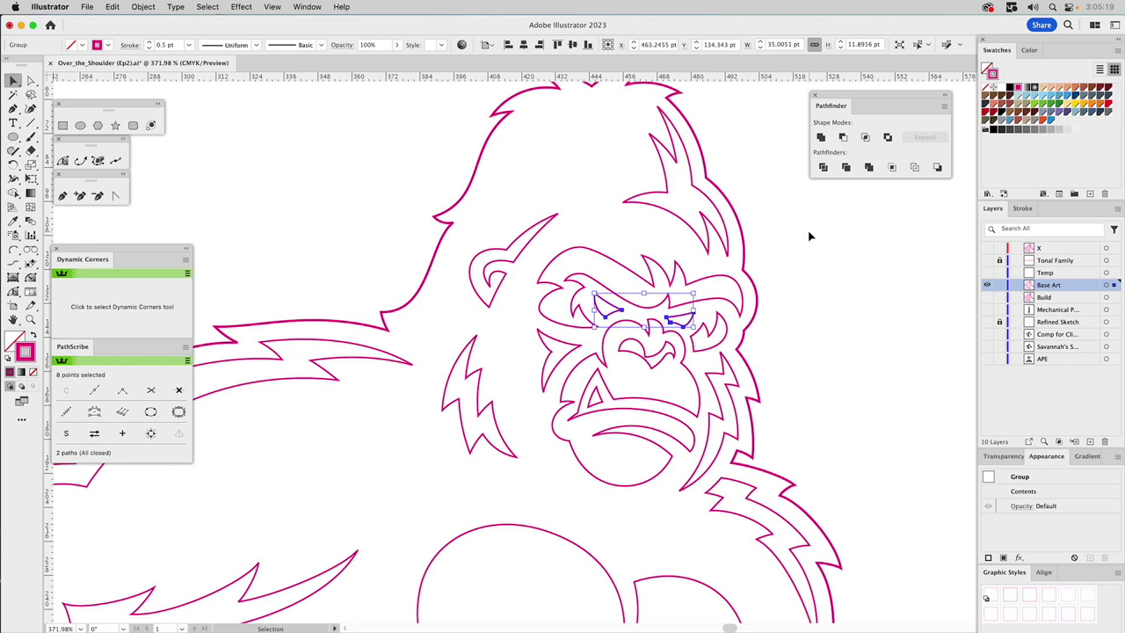
{"action": "key", "text": "super+8"}
{"action": "left_click", "coordinate": [843, 327]}
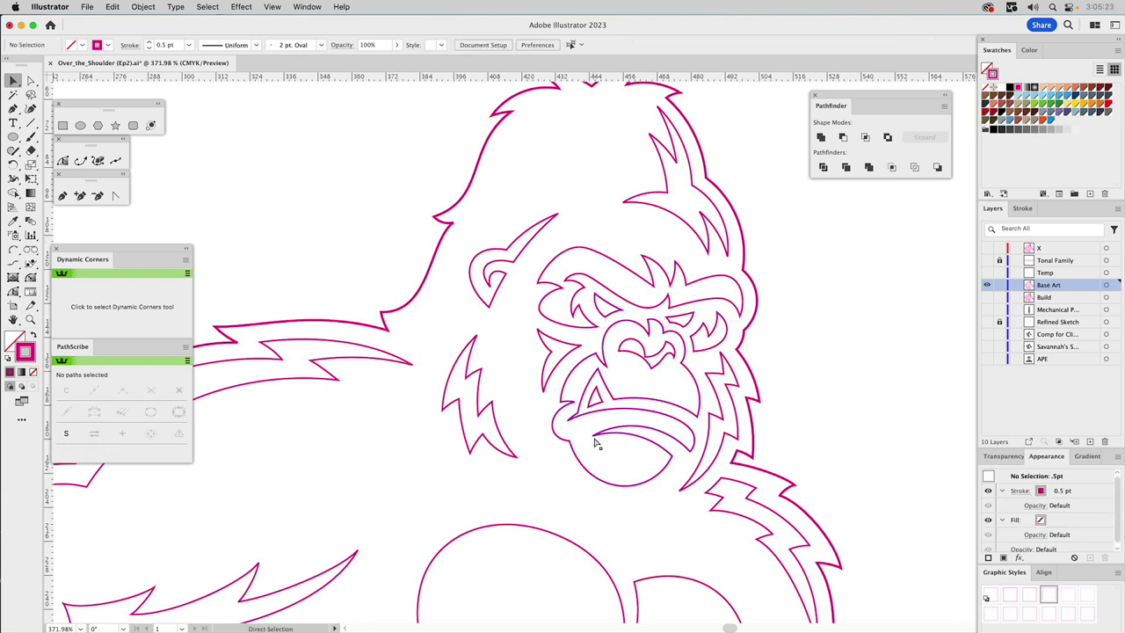
Zoom to fit, then select the left hand and both feet
{"action": "key", "text": "super+0"}
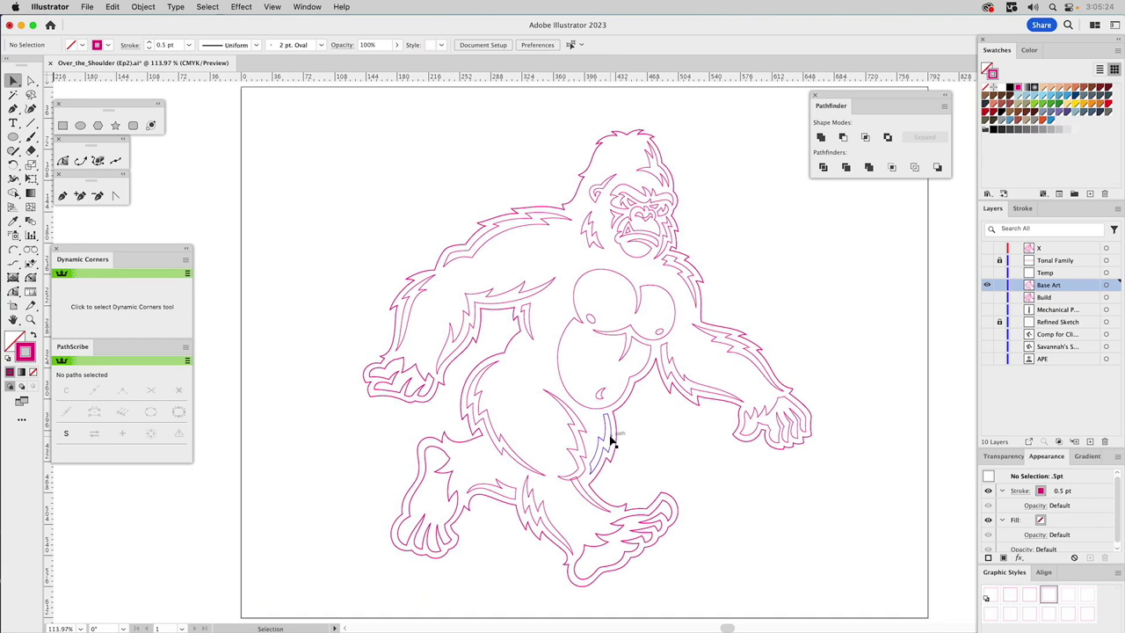
{"action": "left_click", "coordinate": [424, 389]}
{"action": "left_click", "coordinate": [441, 465], "text": "shift"}
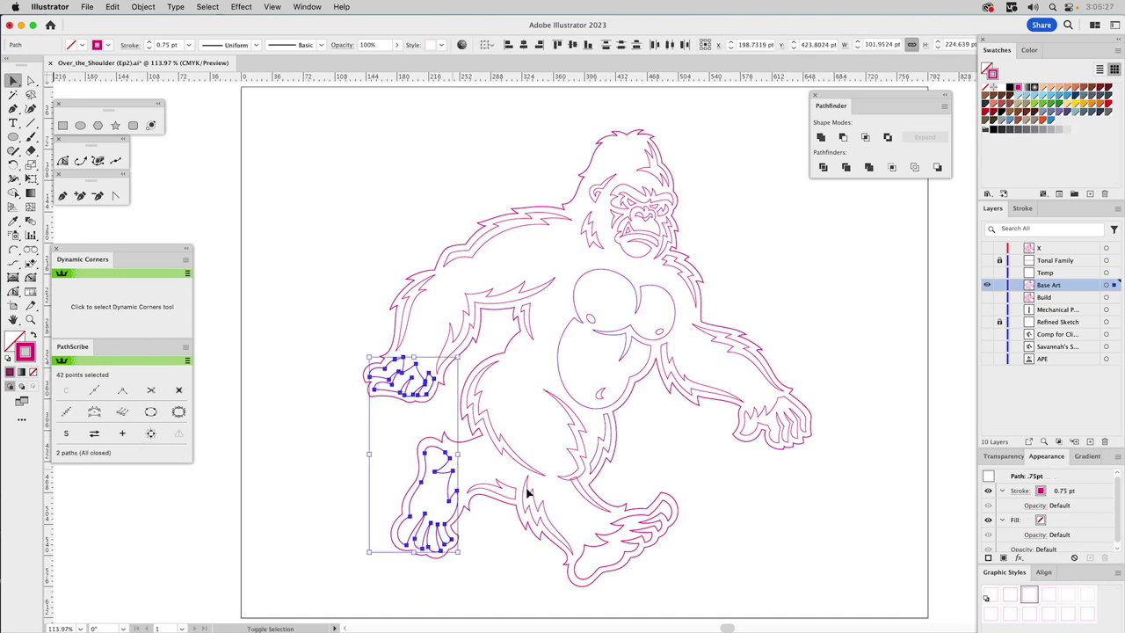
{"action": "left_click", "coordinate": [646, 520], "text": "shift"}
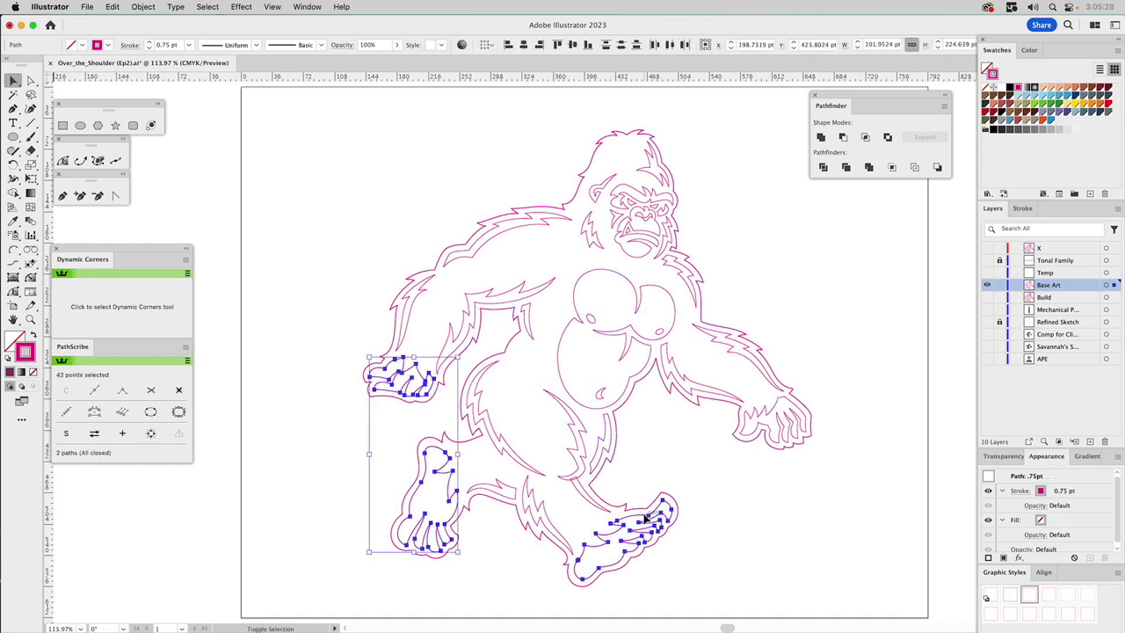
Unite the hands and feet, then cut the chest circles out of the red-filled chest shape
{"action": "left_click", "coordinate": [780, 431], "text": "shift"}
{"action": "left_click", "coordinate": [821, 138]}
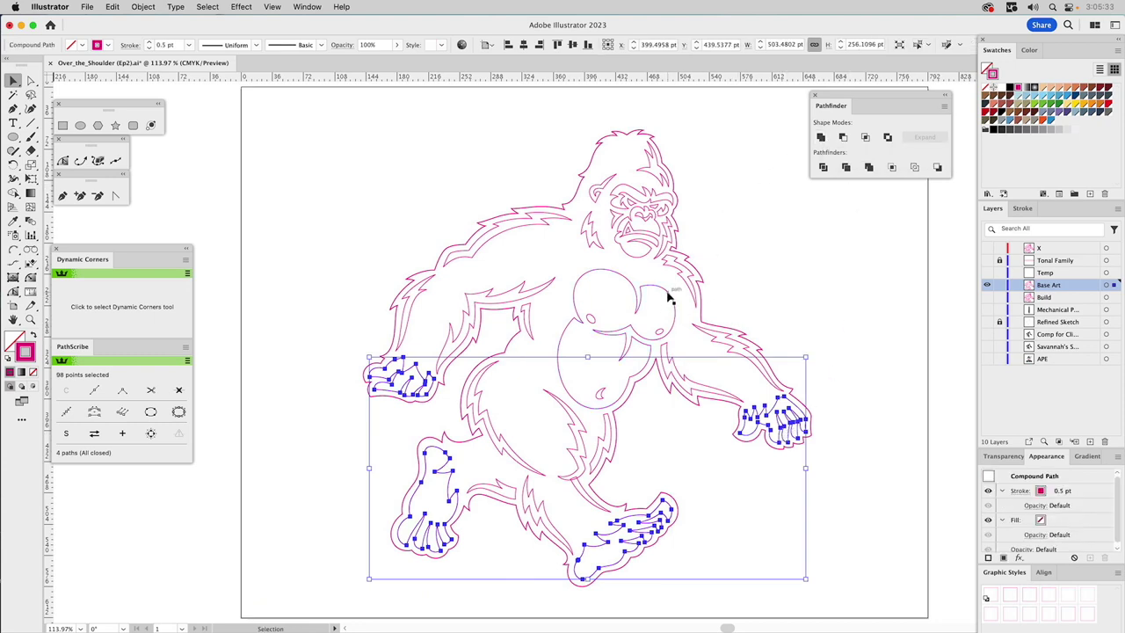
{"action": "left_click", "coordinate": [592, 319]}
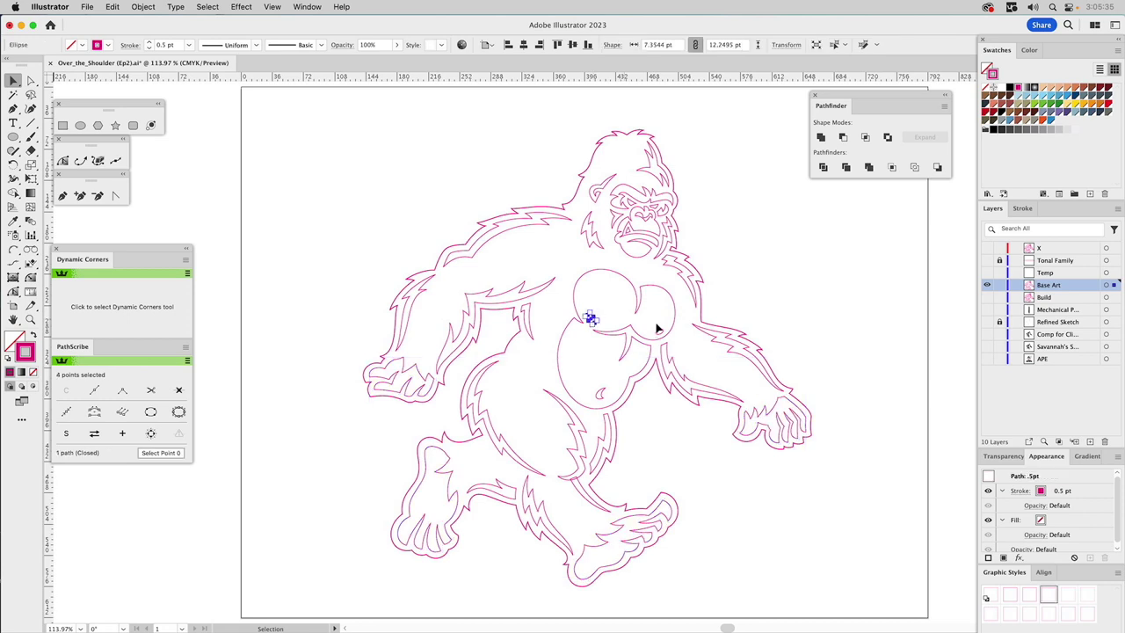
{"action": "left_click", "coordinate": [659, 333], "text": "shift"}
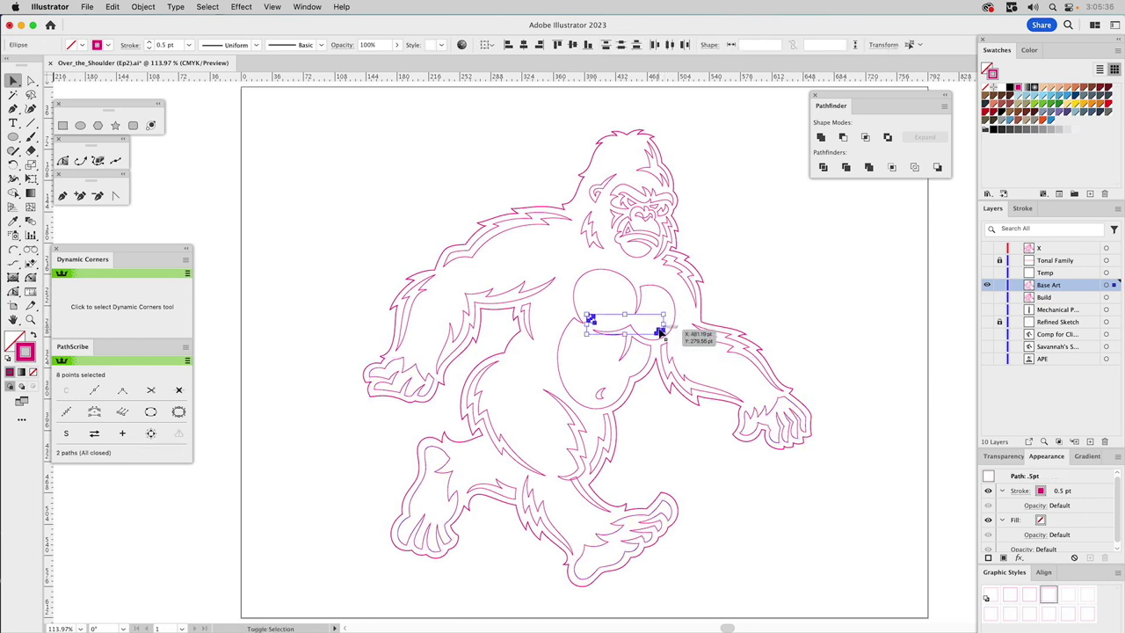
{"action": "left_click", "coordinate": [604, 395], "text": "shift"}
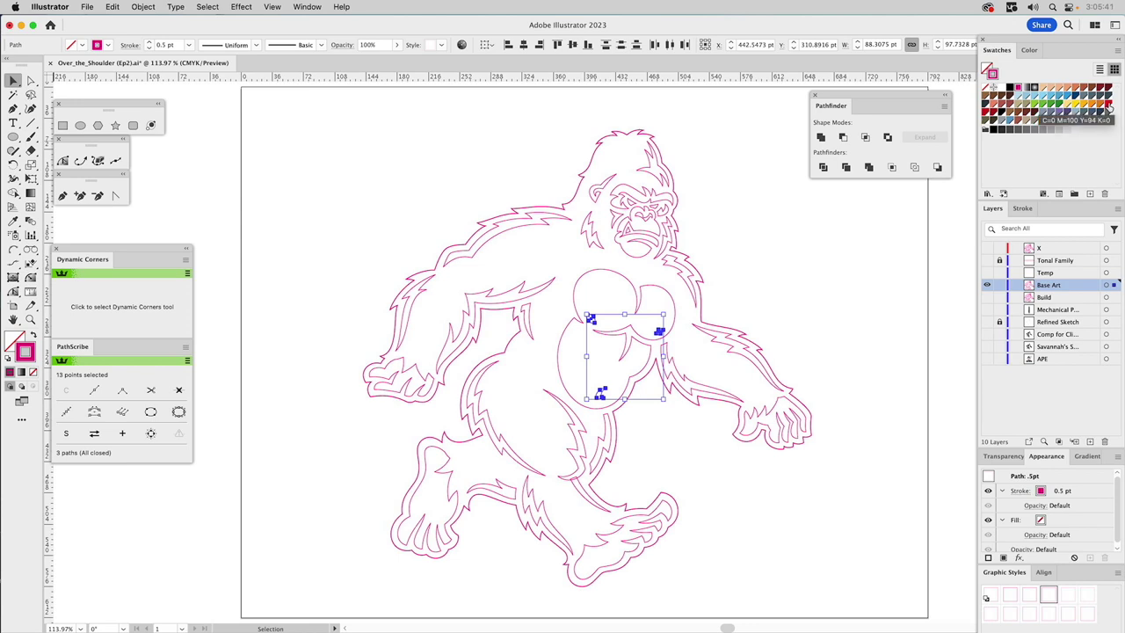
{"action": "left_click", "coordinate": [986, 95]}
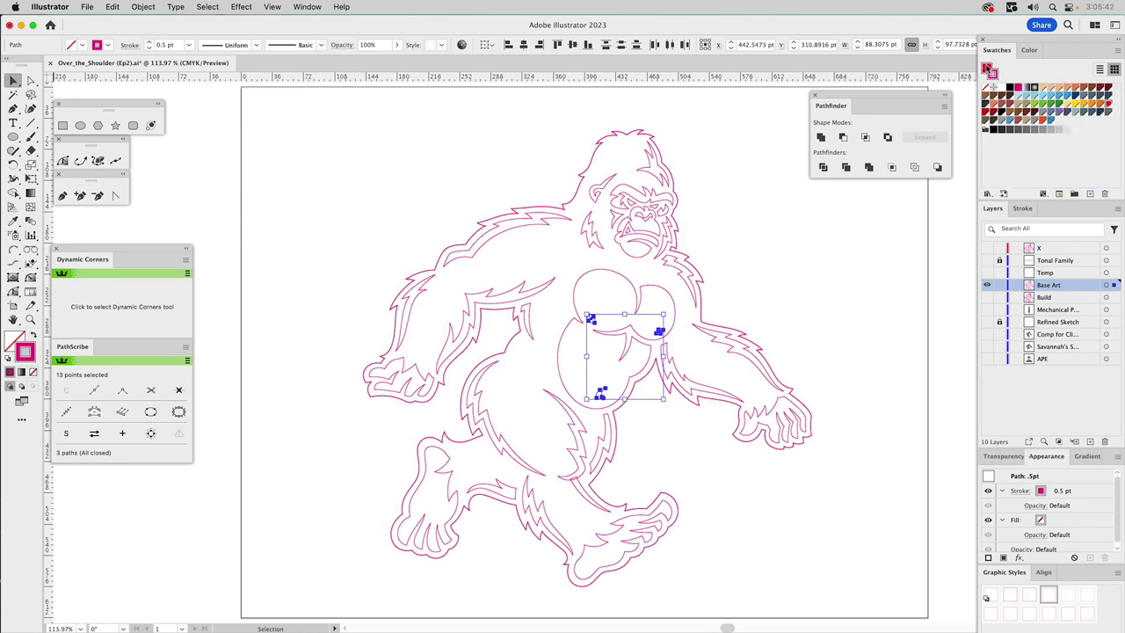
{"action": "left_click", "coordinate": [821, 138]}
{"action": "left_click", "coordinate": [821, 138]}
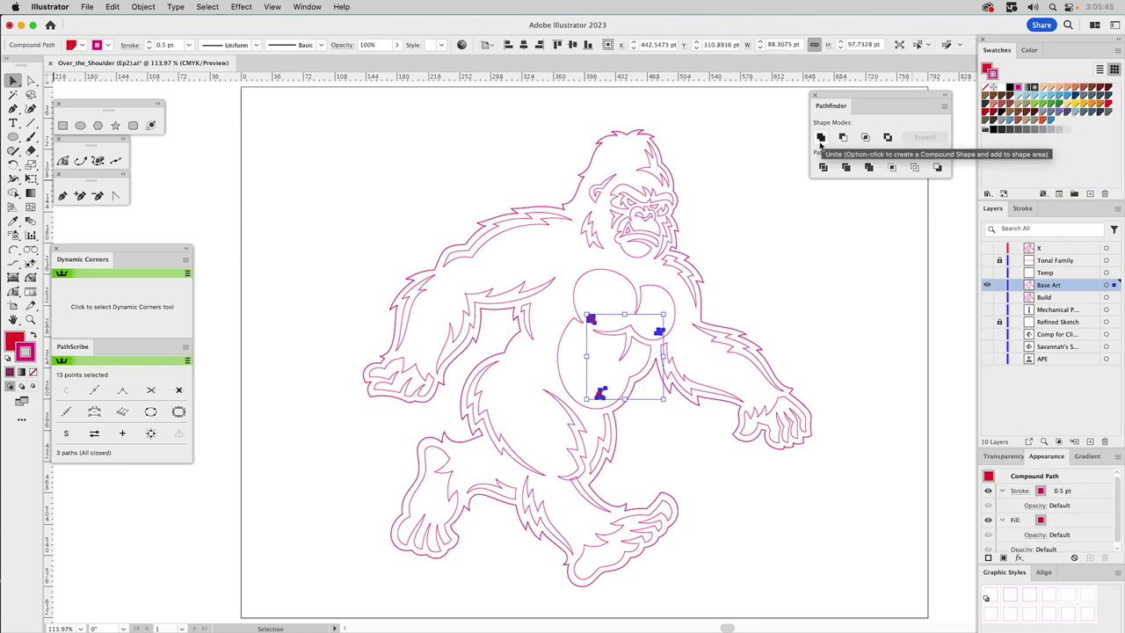
{"action": "left_click", "coordinate": [659, 290], "text": "shift"}
{"action": "left_click", "coordinate": [842, 139]}
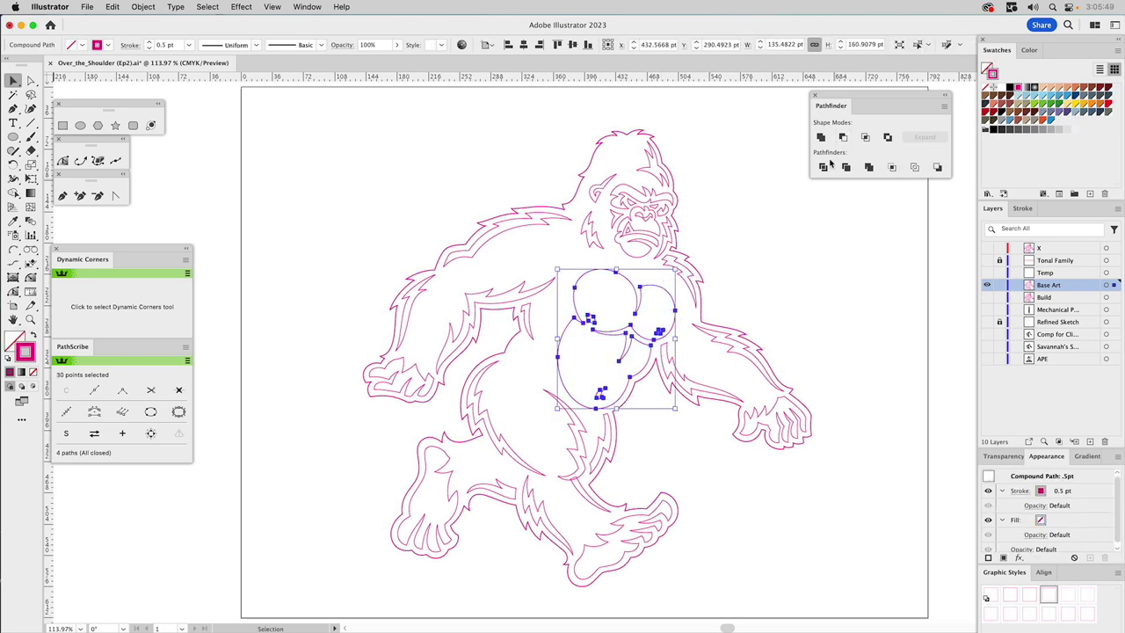
Merge the head, arm and leg fur pieces, and dock Pathfinder beside Layers and Stroke
{"action": "left_click", "coordinate": [774, 279]}
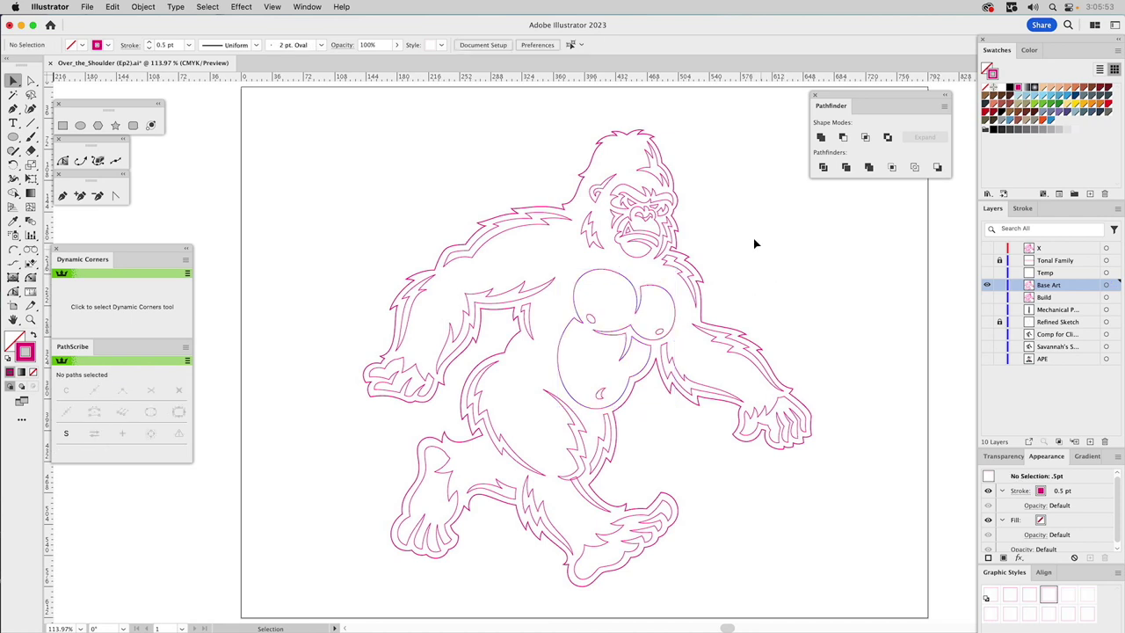
{"action": "left_click", "coordinate": [606, 184]}
{"action": "left_click", "coordinate": [597, 238], "text": "shift"}
{"action": "left_click", "coordinate": [528, 307], "text": "shift"}
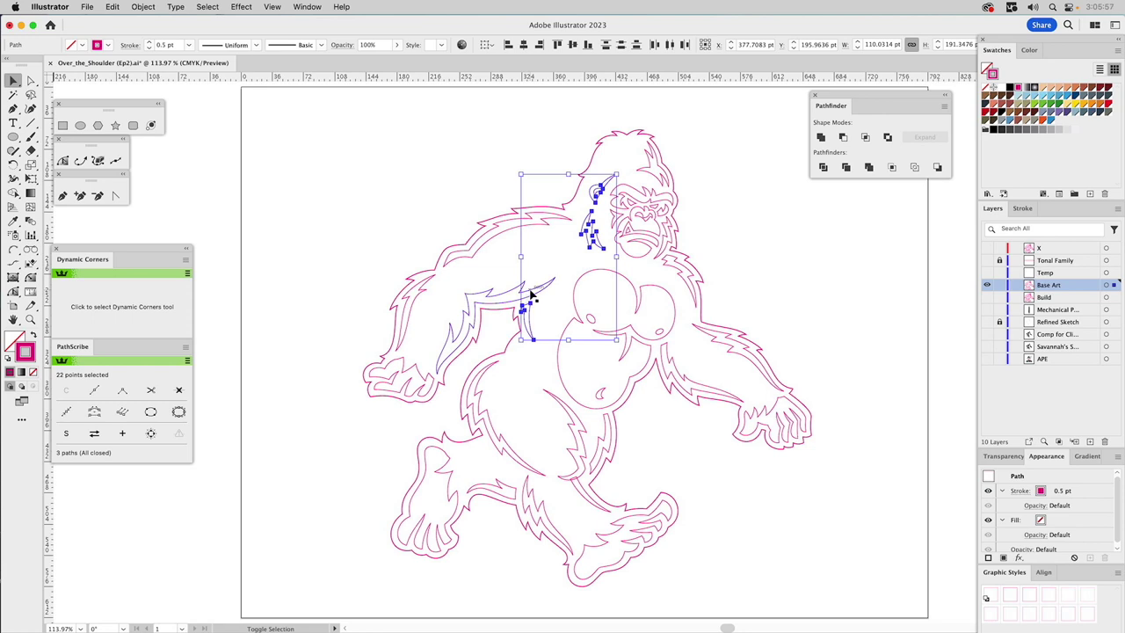
{"action": "left_click", "coordinate": [580, 479]}
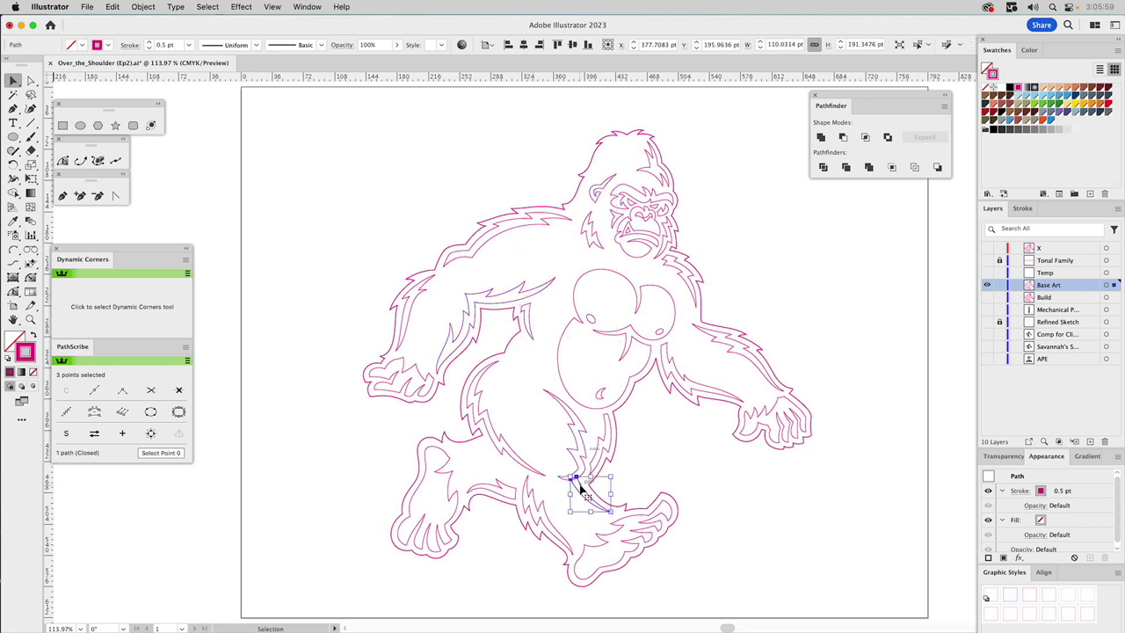
{"action": "left_click", "coordinate": [582, 464], "text": "shift"}
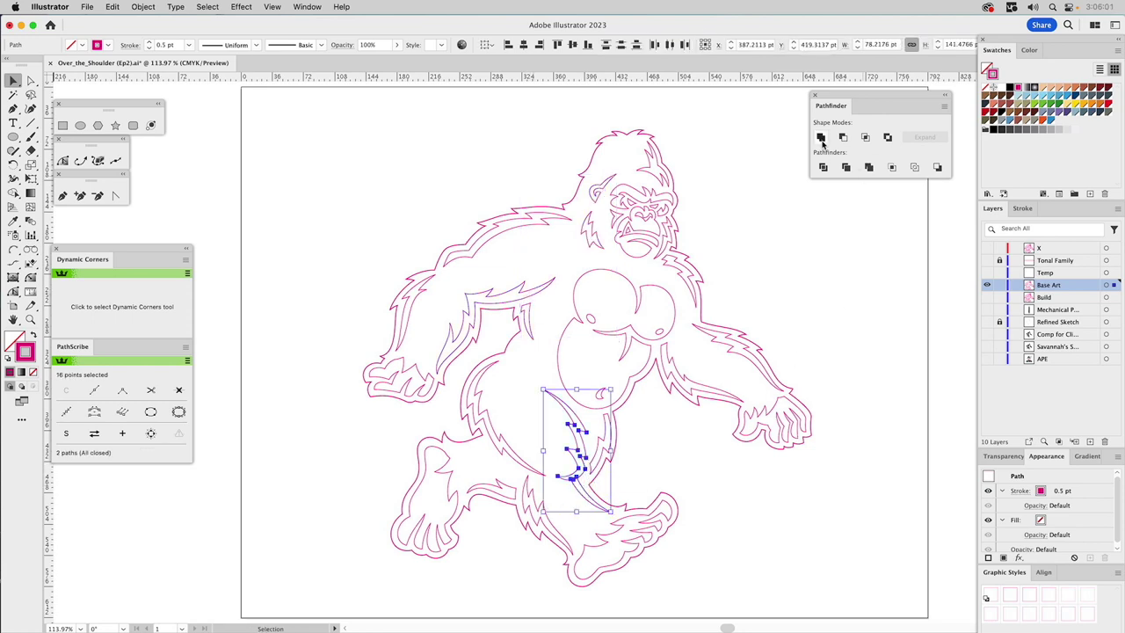
{"action": "left_click", "coordinate": [826, 285]}
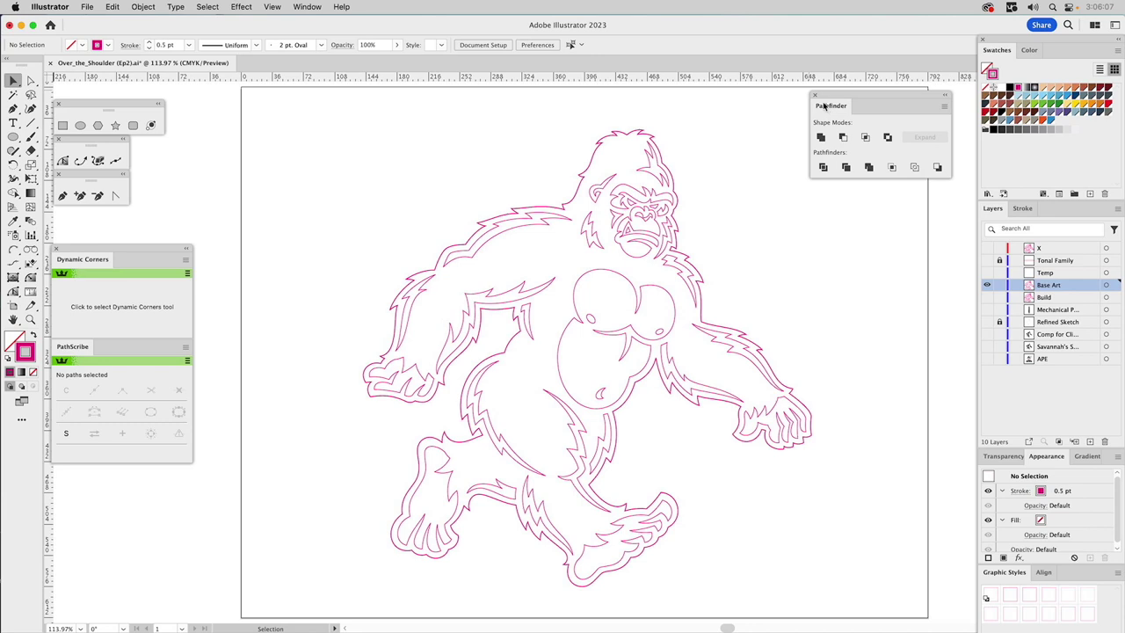
{"action": "left_click_drag", "start_coordinate": [824, 106], "coordinate": [1070, 217]}
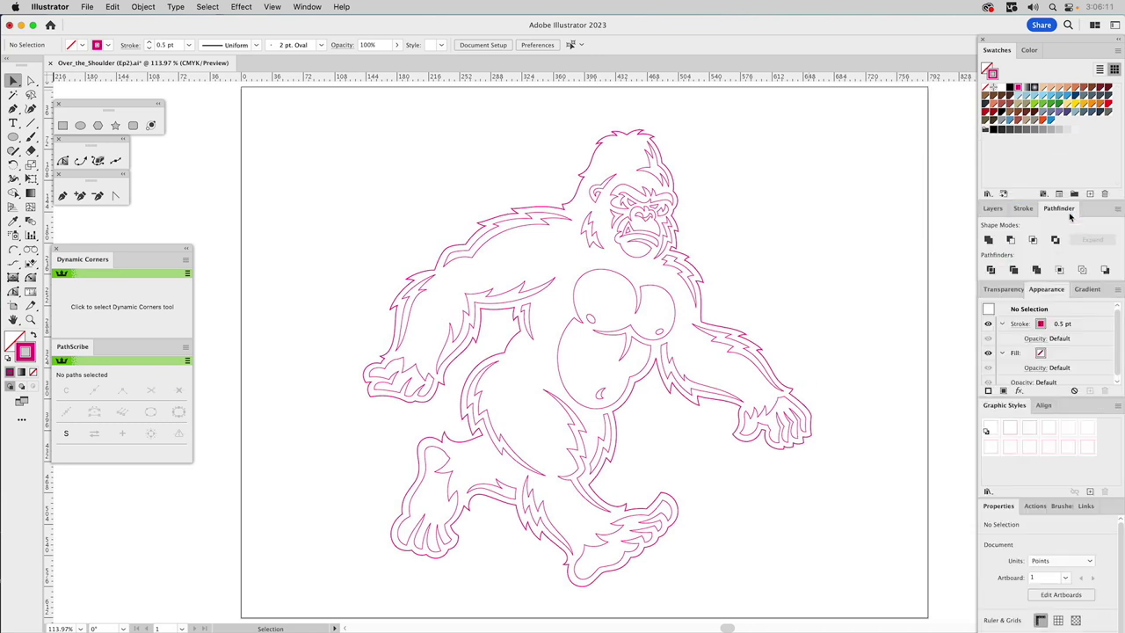
Fill the gorilla's outer silhouette brown with no outline
{"action": "left_click", "coordinate": [994, 211]}
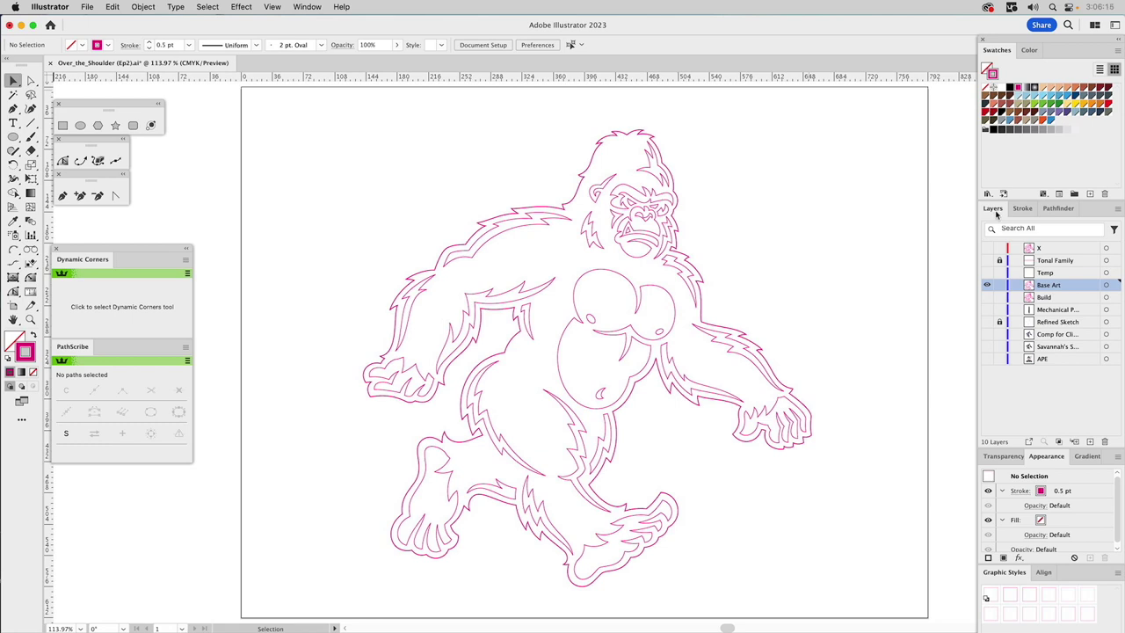
{"action": "left_click", "coordinate": [617, 141]}
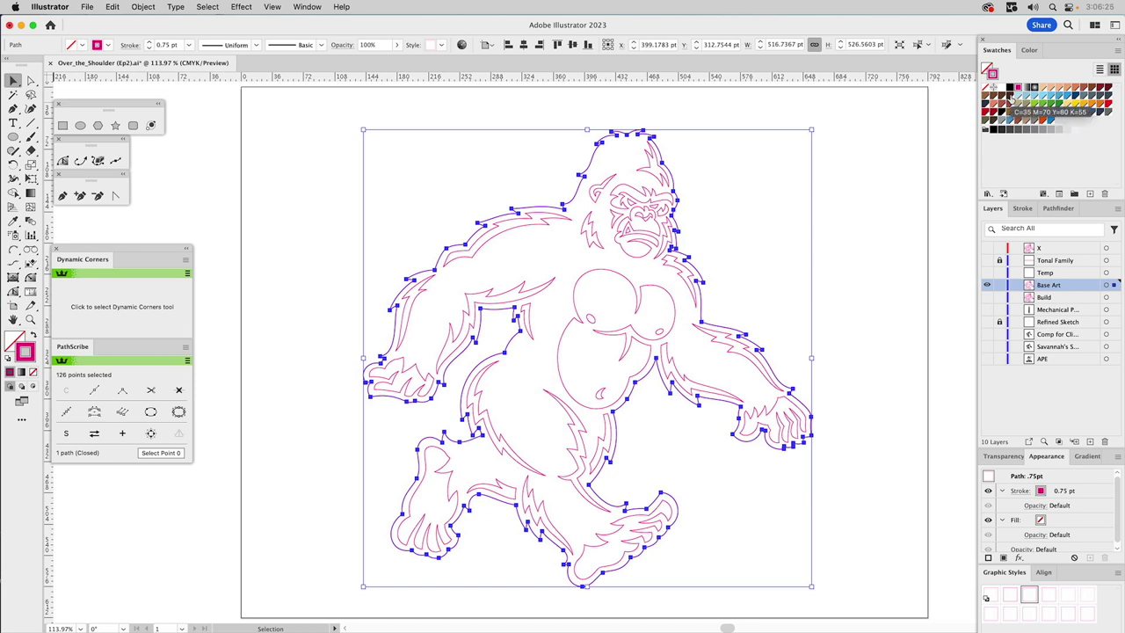
{"action": "left_click_drag", "start_coordinate": [1011, 101], "coordinate": [987, 70]}
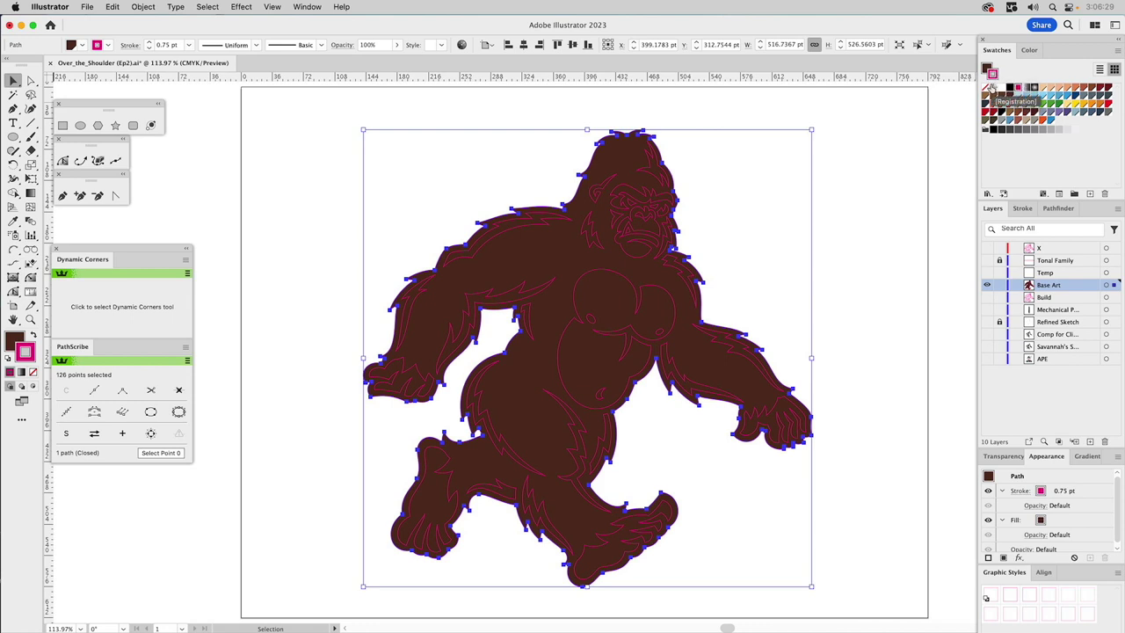
{"action": "left_click", "coordinate": [985, 88]}
{"action": "left_click", "coordinate": [904, 156]}
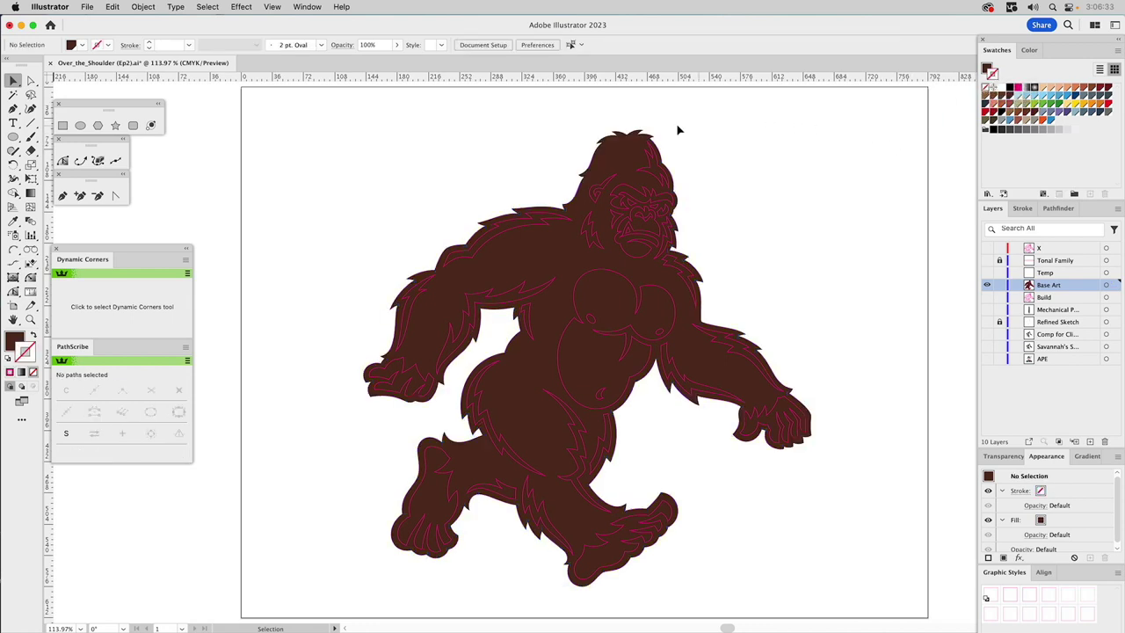
{"action": "left_click", "coordinate": [629, 147]}
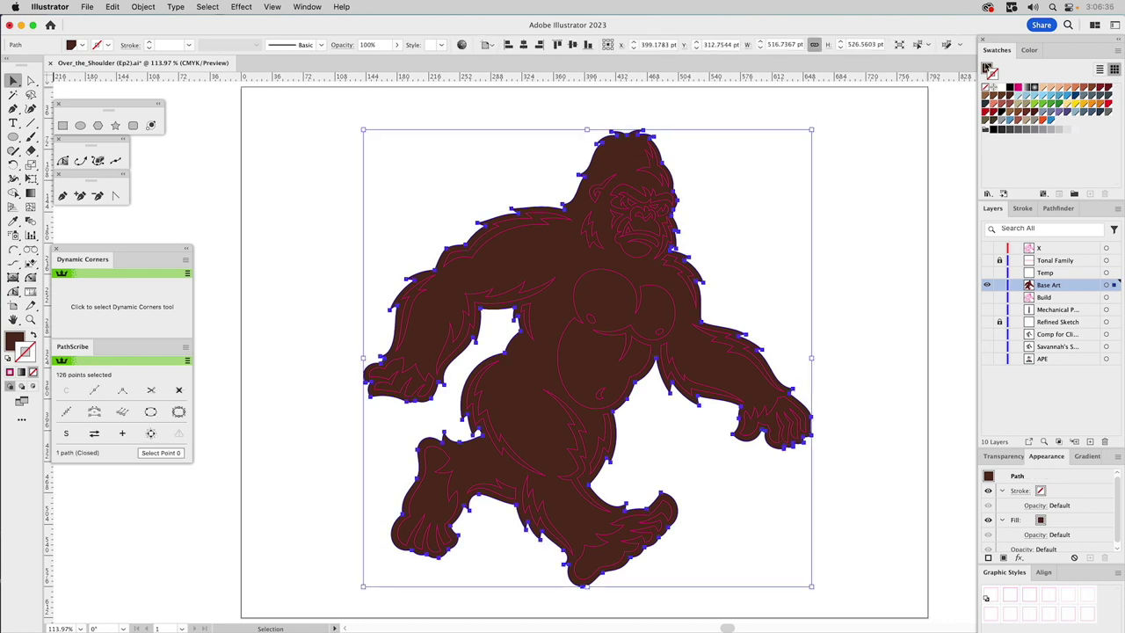
{"action": "left_click", "coordinate": [1000, 96]}
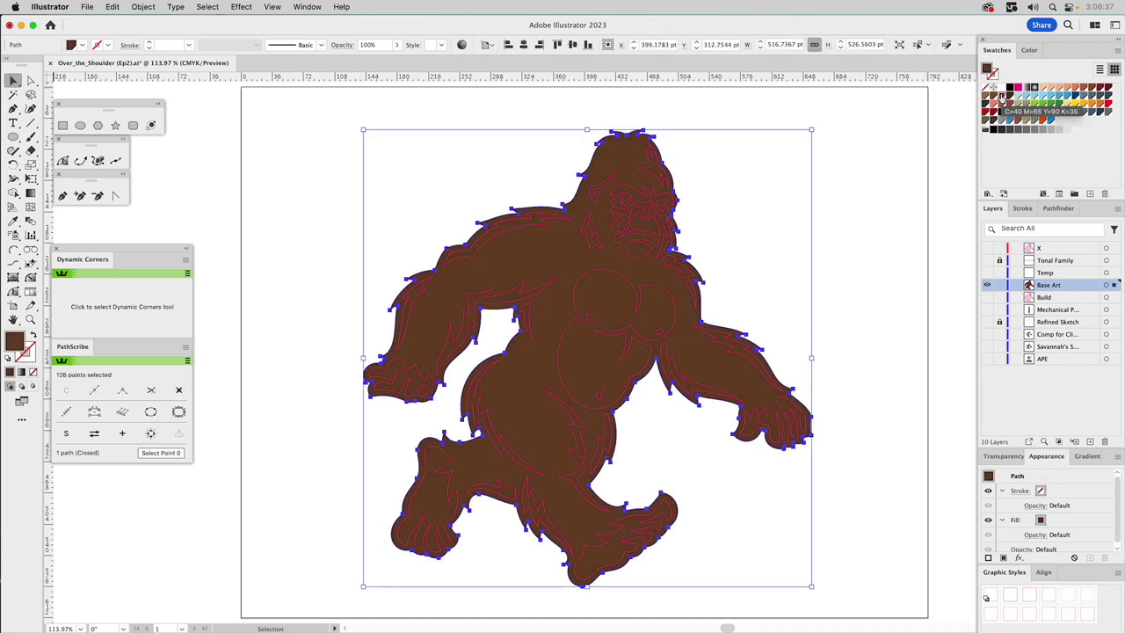
{"action": "left_click", "coordinate": [716, 208]}
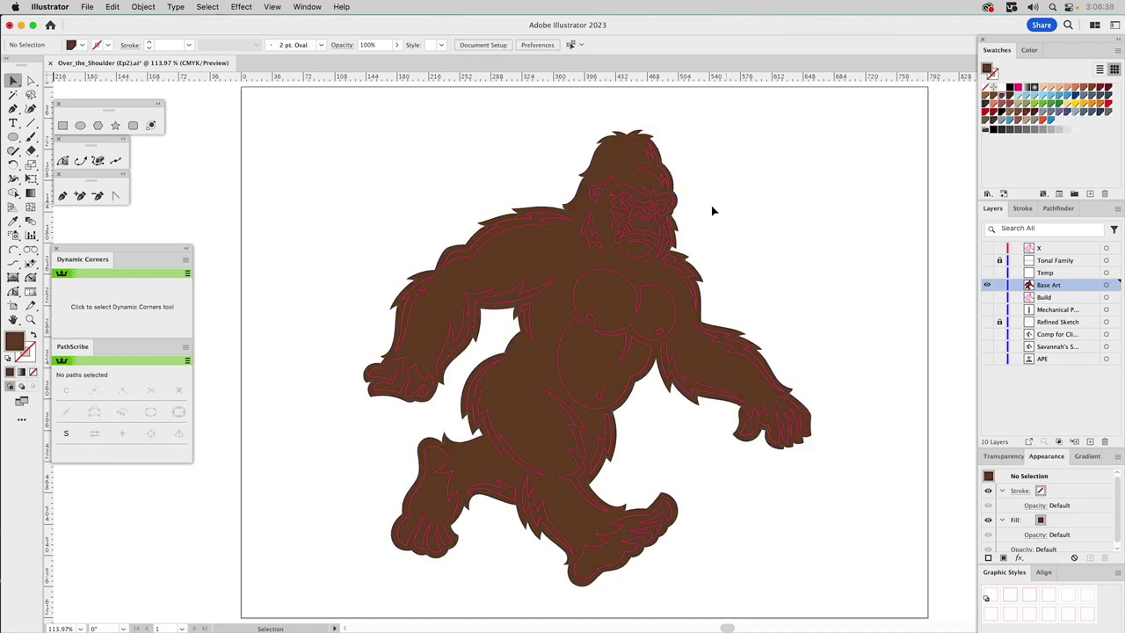
Fill the face light beige without its pink outline, then start a new document
{"action": "left_click", "coordinate": [655, 227]}
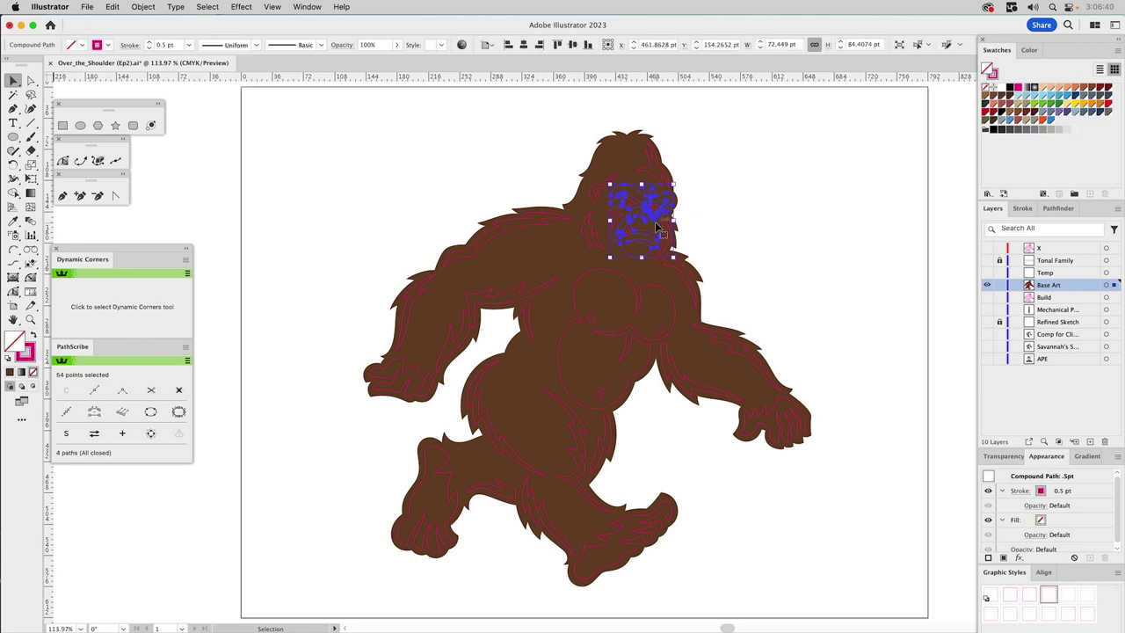
{"action": "left_click", "coordinate": [1017, 104]}
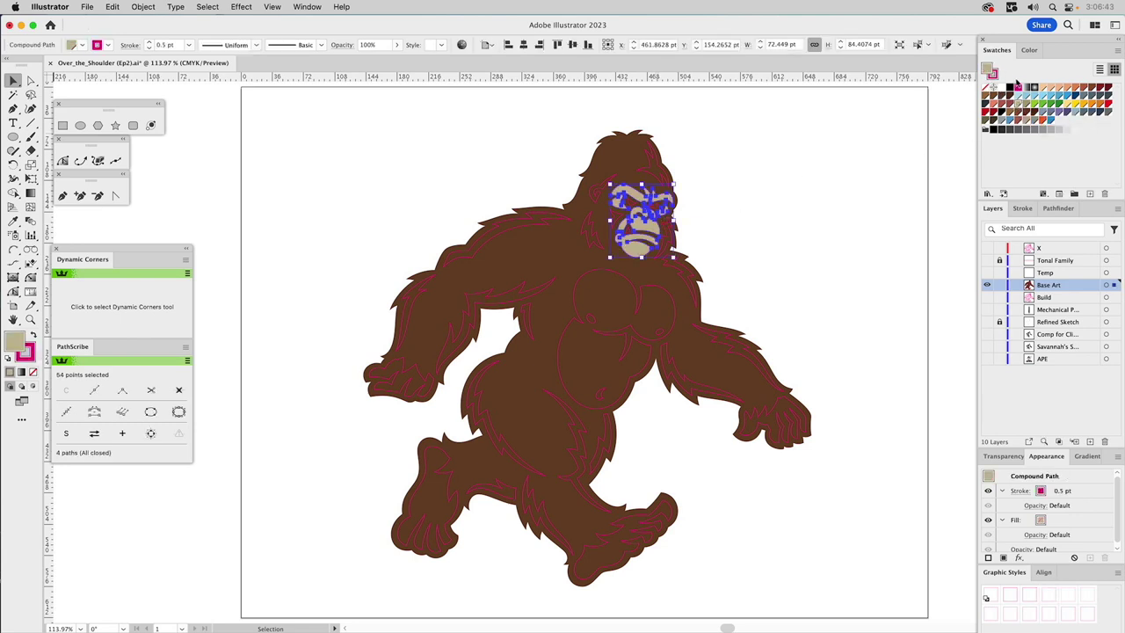
{"action": "key", "text": "x"}
{"action": "left_click", "coordinate": [988, 87]}
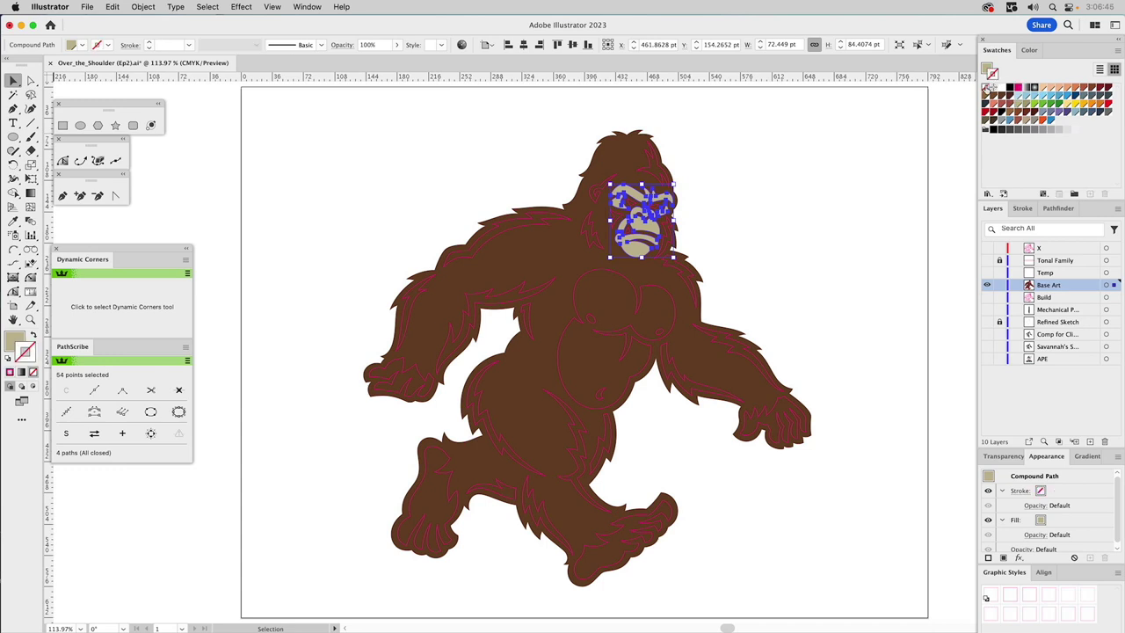
{"action": "left_click", "coordinate": [891, 140]}
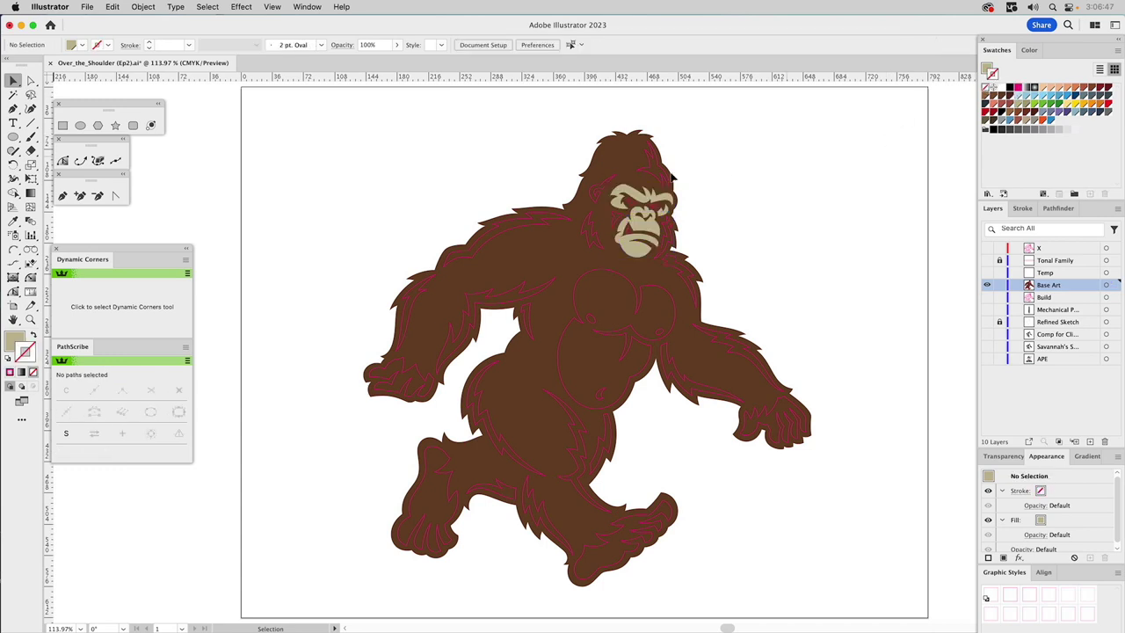
{"action": "key", "text": "a"}
{"action": "key", "text": "super+n"}
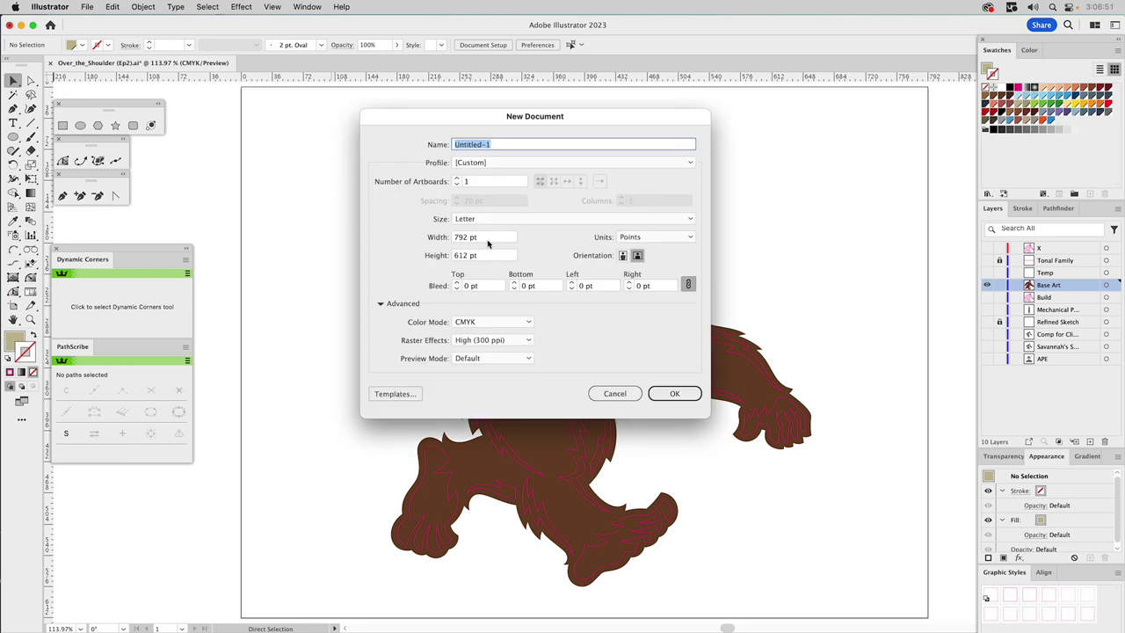
Create a landscape Letter document with the GS Print profile, then close Untitled-1
{"action": "left_click", "coordinate": [505, 165]}
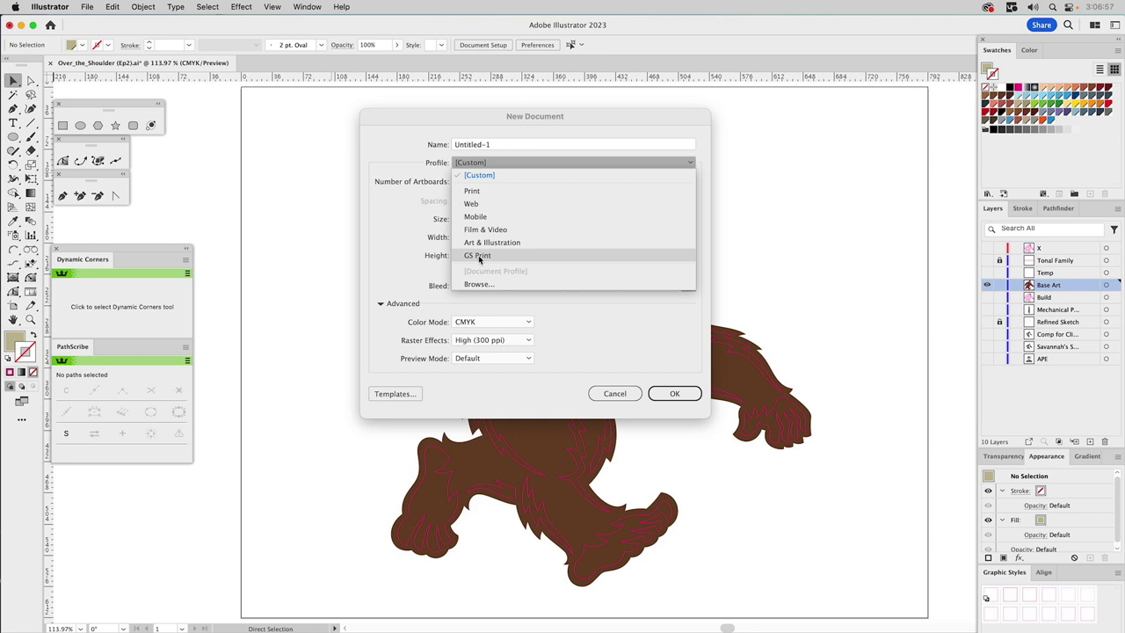
{"action": "left_click", "coordinate": [479, 257]}
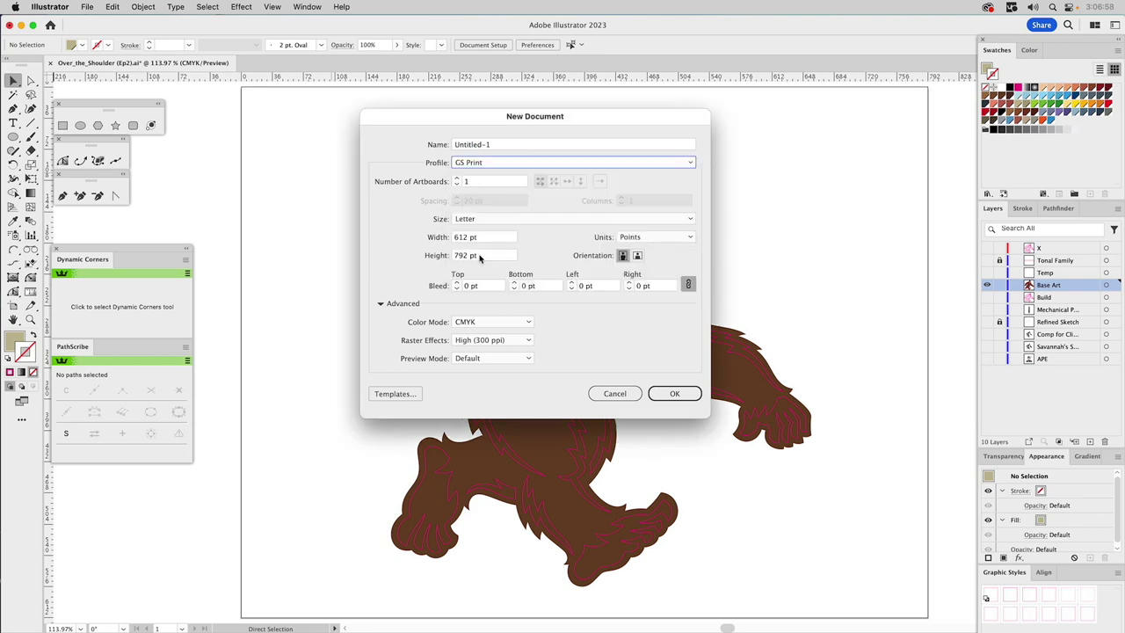
{"action": "left_click", "coordinate": [637, 256]}
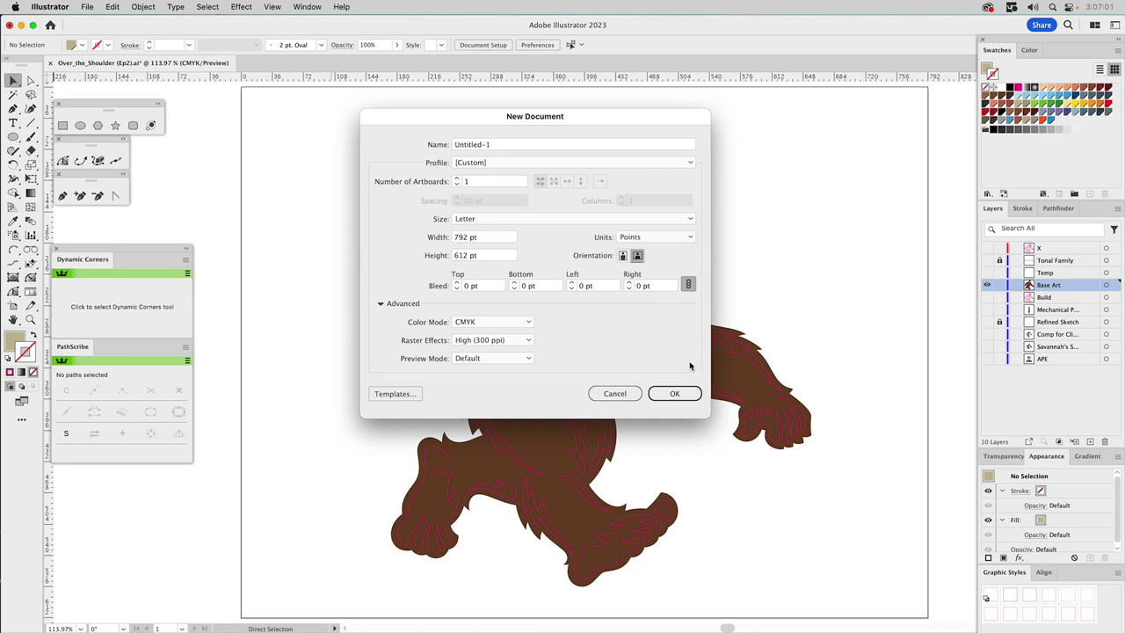
{"action": "left_click", "coordinate": [671, 394]}
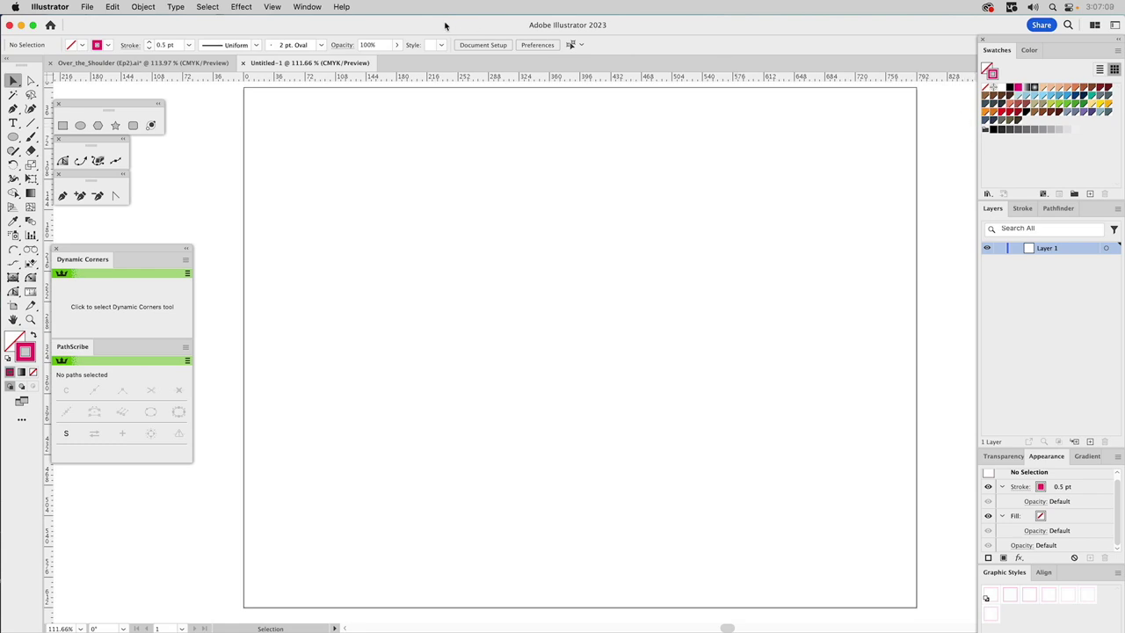
{"action": "left_click", "coordinate": [244, 63]}
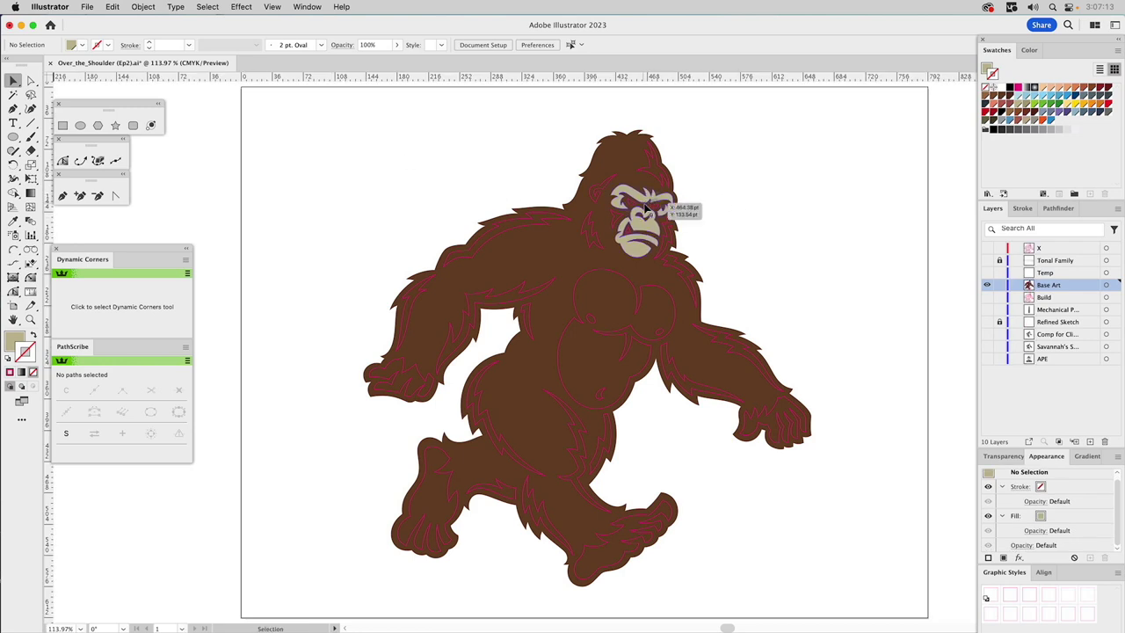
Eyedrop the face's tan onto the chest, hands and feet
{"action": "left_click", "coordinate": [622, 281]}
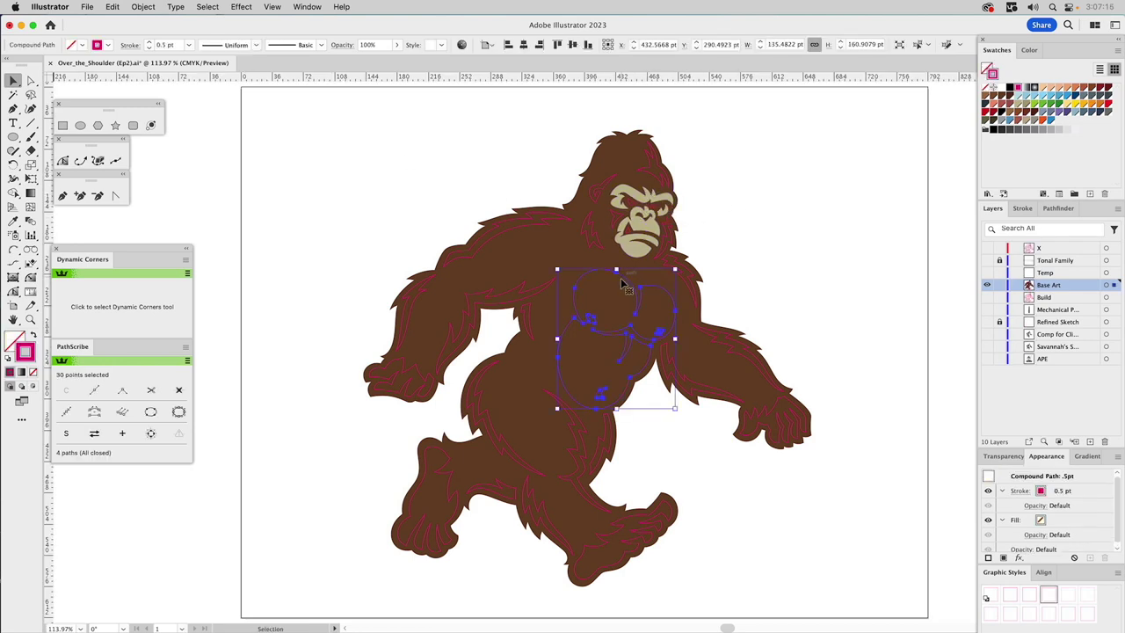
{"action": "left_click", "coordinate": [642, 521], "text": "shift"}
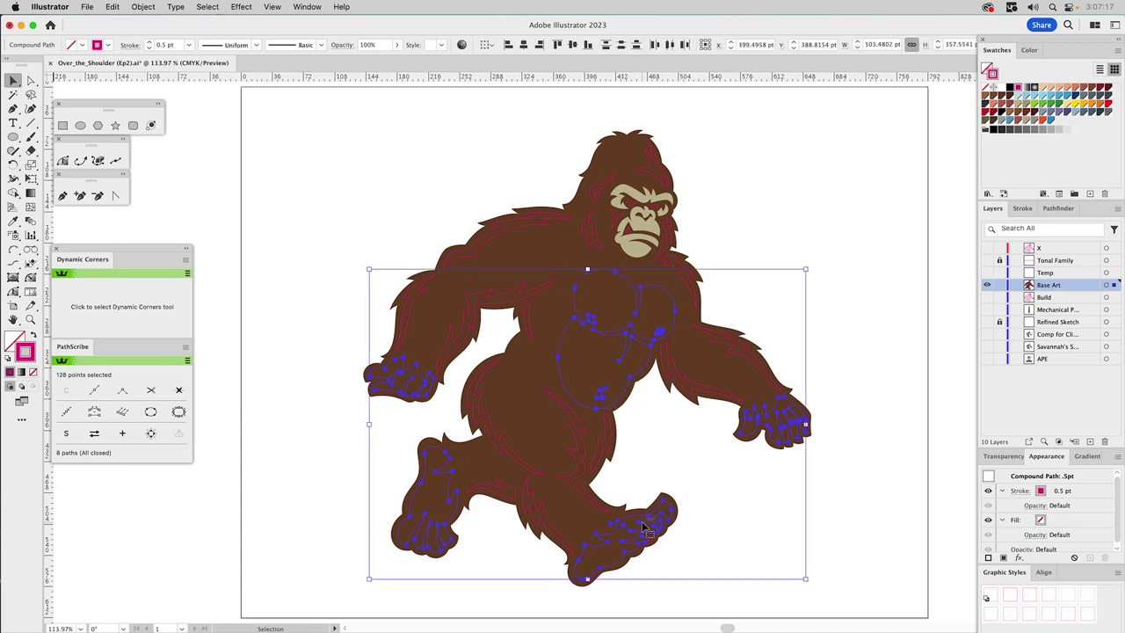
{"action": "key", "text": "i"}
{"action": "left_click", "coordinate": [648, 218]}
{"action": "key", "text": "v"}
{"action": "left_click", "coordinate": [774, 213]}
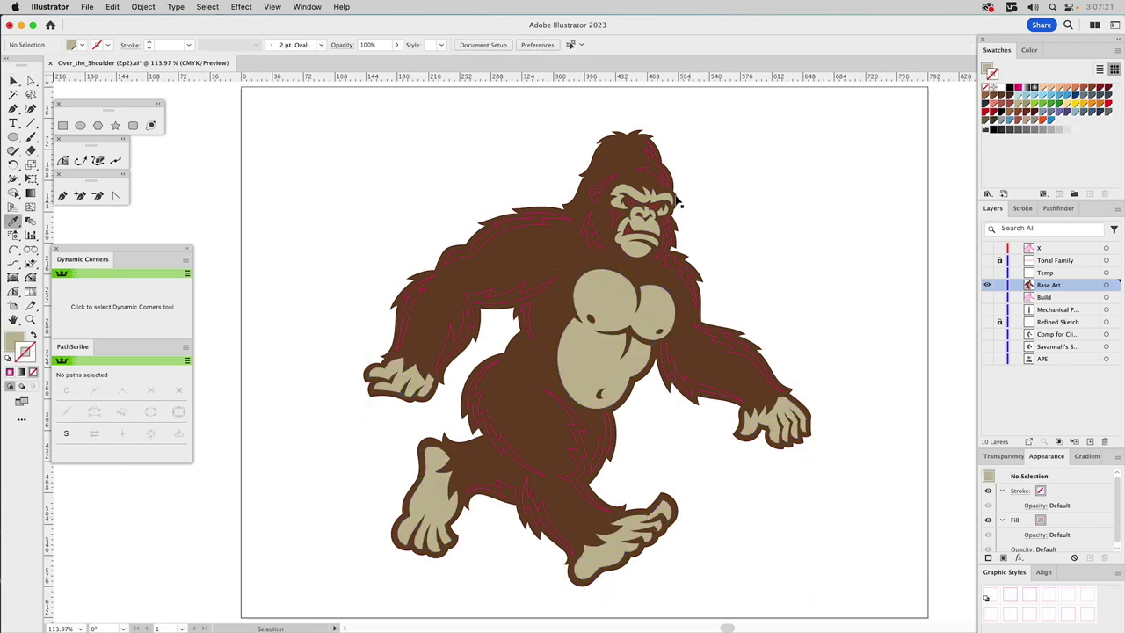
Give the head hair paths the body brown at a 65% tint
{"action": "left_click", "coordinate": [610, 181]}
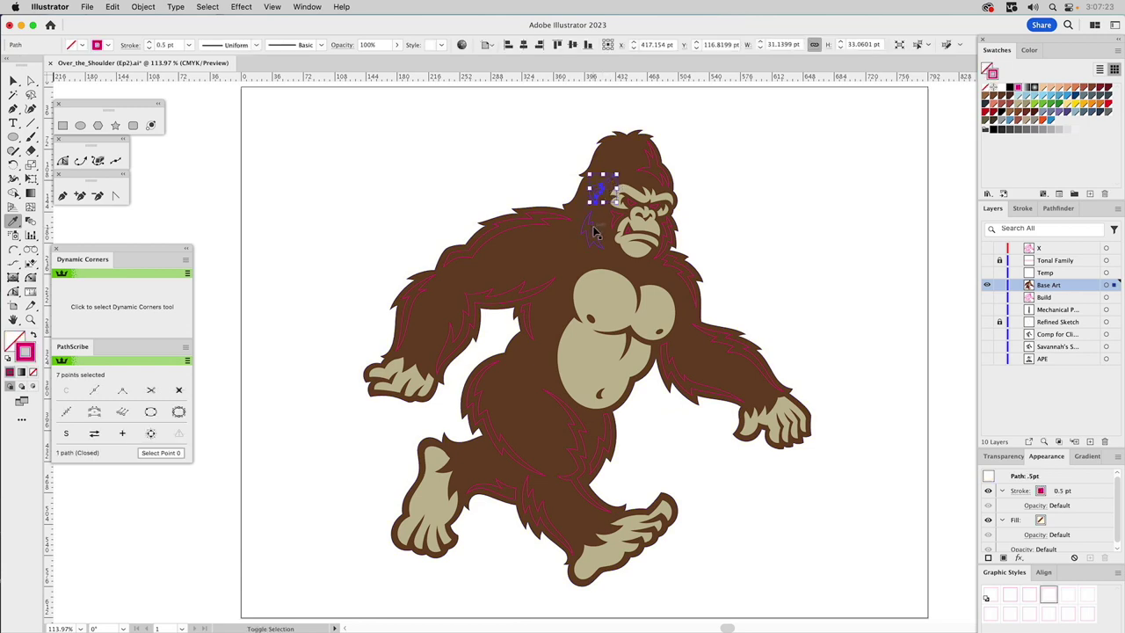
{"action": "left_click", "coordinate": [599, 231], "text": "shift"}
{"action": "left_click", "coordinate": [619, 213], "text": "shift"}
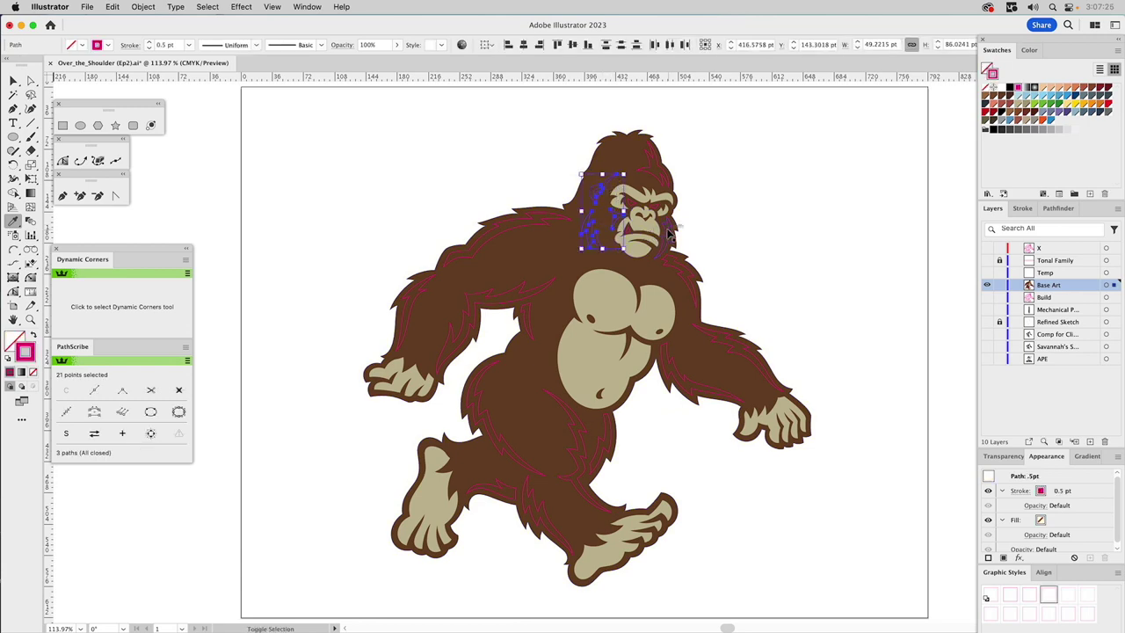
{"action": "left_click", "coordinate": [673, 201], "text": "shift"}
{"action": "left_click", "coordinate": [670, 188], "text": "shift"}
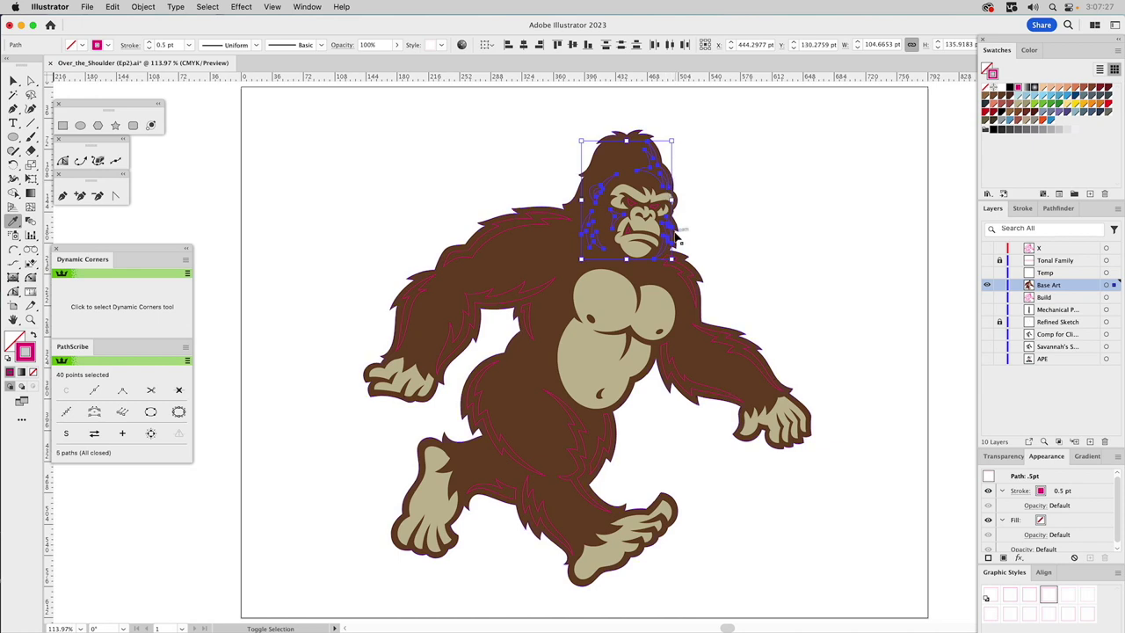
{"action": "key", "text": "i"}
{"action": "left_click", "coordinate": [483, 230]}
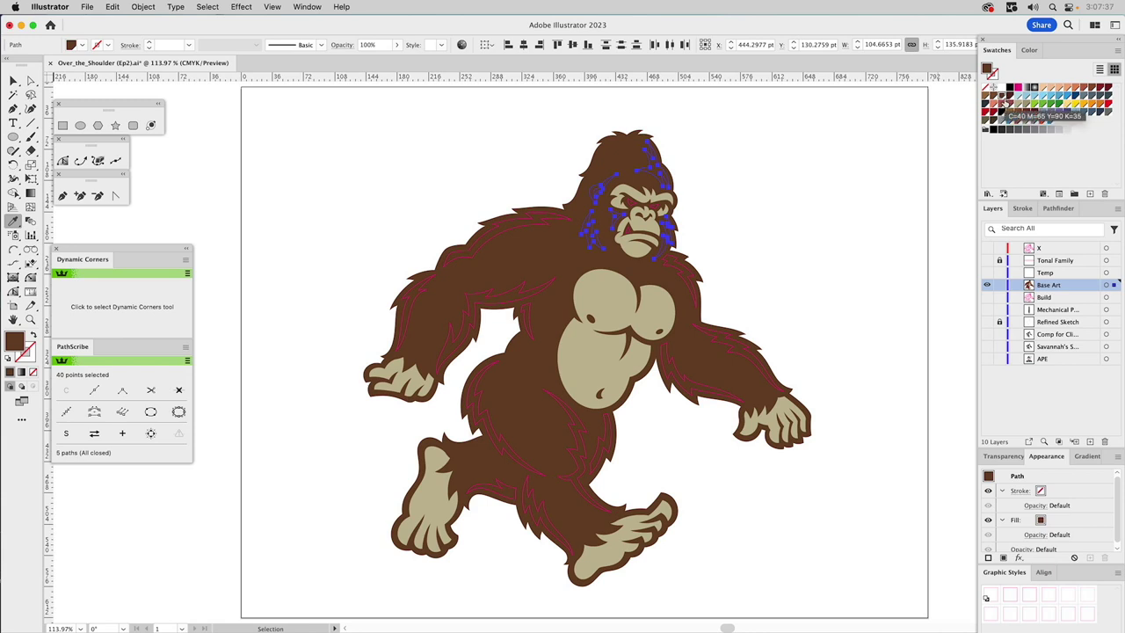
{"action": "left_click", "coordinate": [1033, 51]}
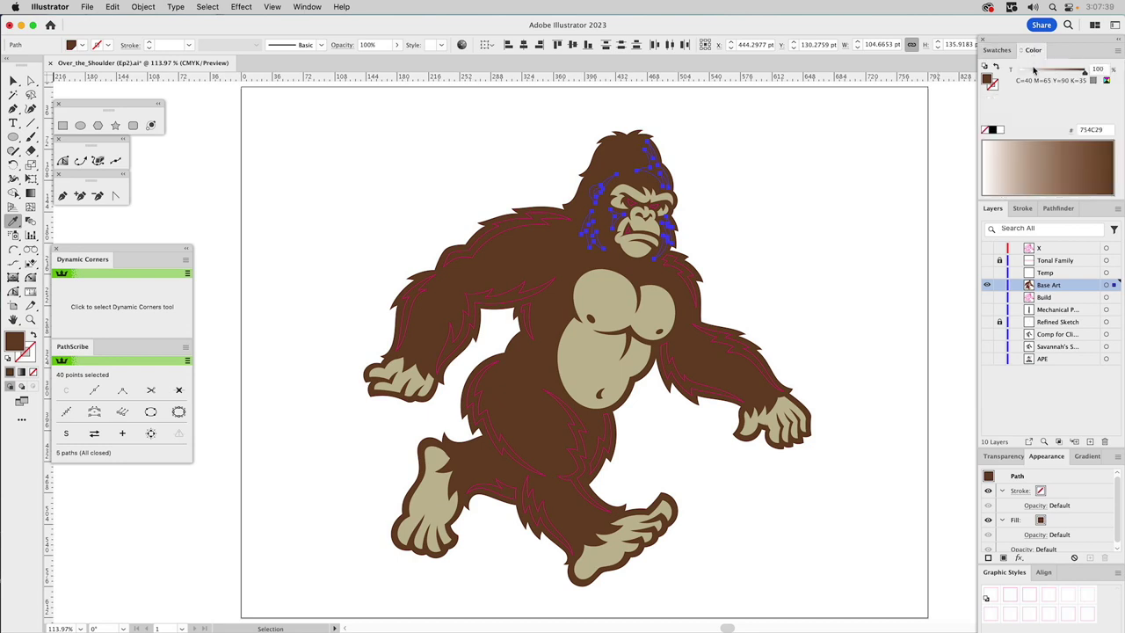
{"action": "left_click_drag", "start_coordinate": [1066, 72], "coordinate": [1065, 72]}
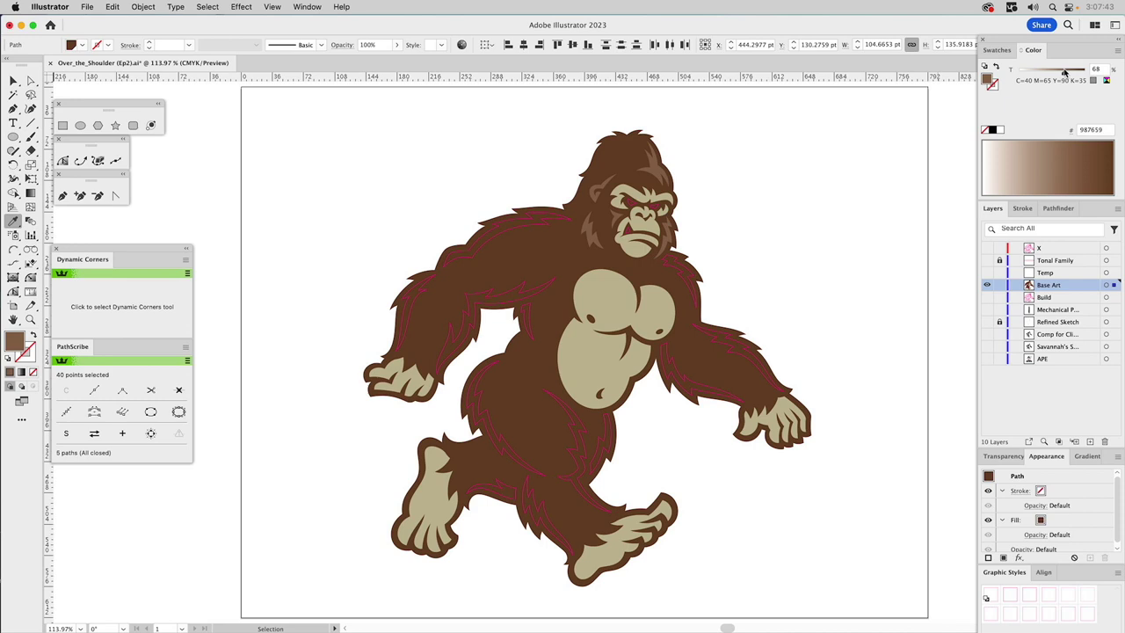
{"action": "left_click_drag", "start_coordinate": [1063, 73], "coordinate": [1063, 74]}
{"action": "left_click", "coordinate": [732, 171]}
Eyedrop the lighter brown onto the arm, shoulder, thigh and leg fur paths
{"action": "key", "text": "i"}
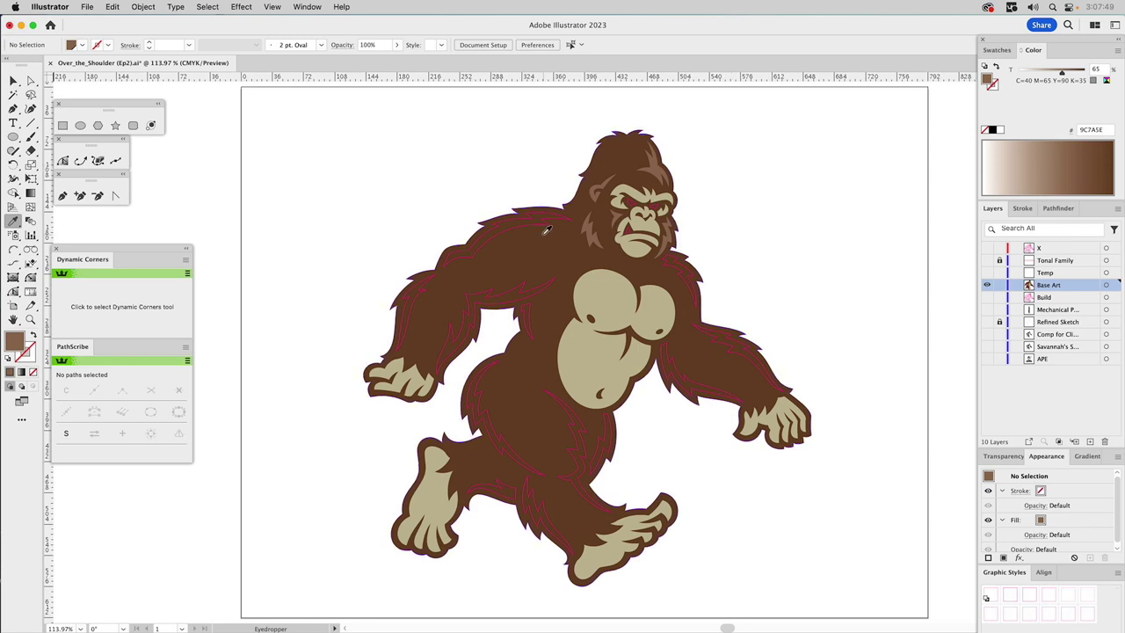
{"action": "key", "text": "v"}
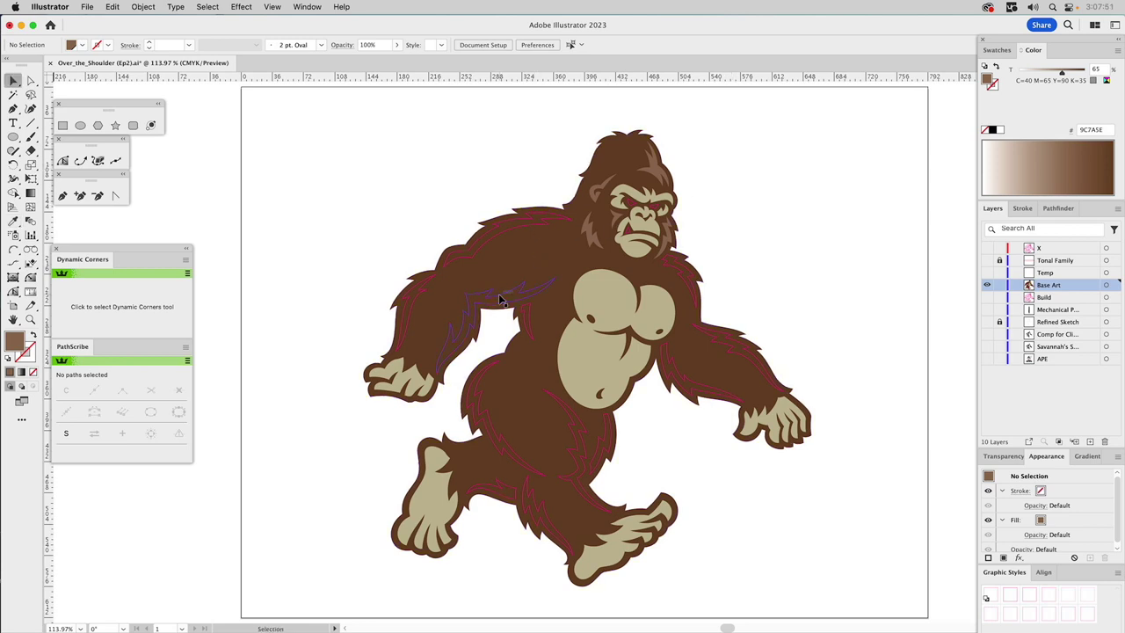
{"action": "left_click", "coordinate": [498, 294]}
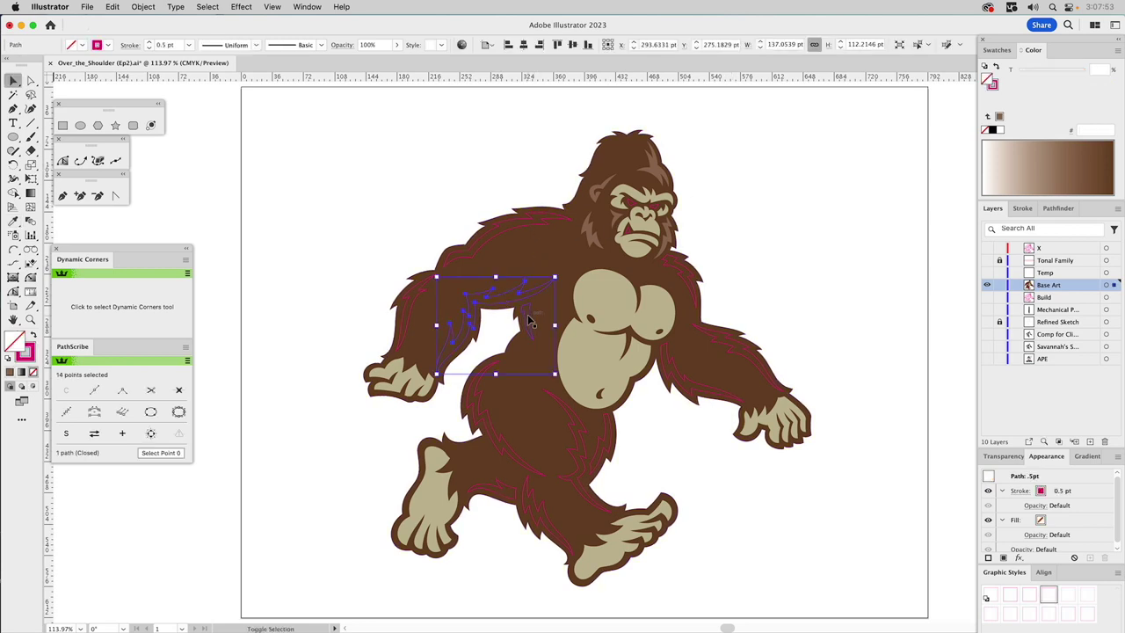
{"action": "left_click", "coordinate": [530, 322], "text": "shift"}
{"action": "left_click", "coordinate": [489, 375], "text": "shift"}
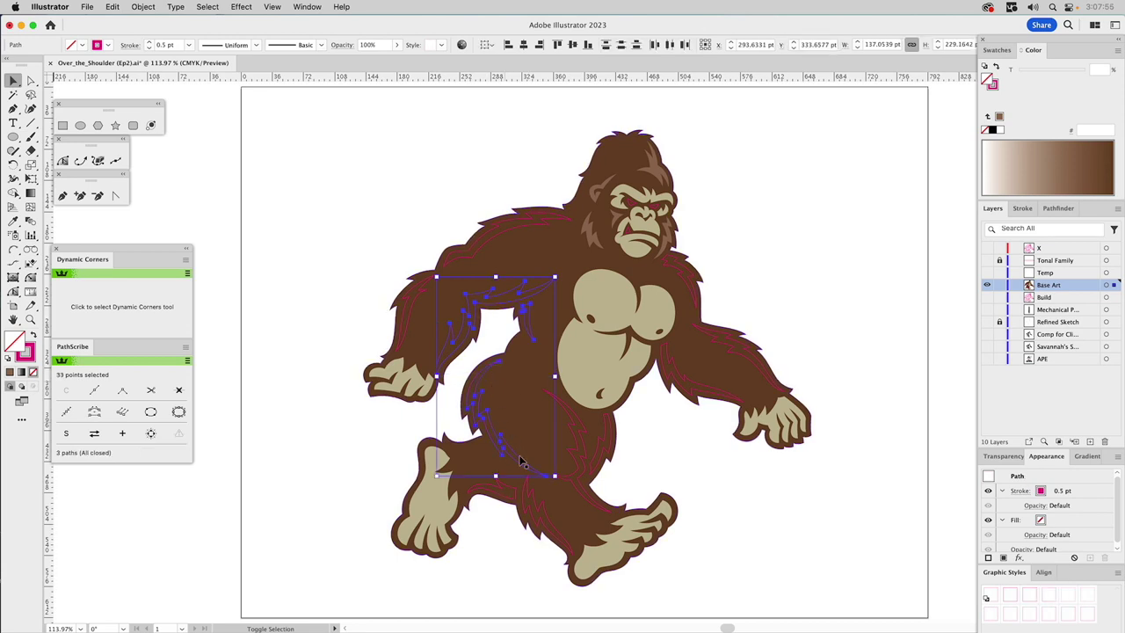
{"action": "left_click", "coordinate": [535, 493], "text": "shift"}
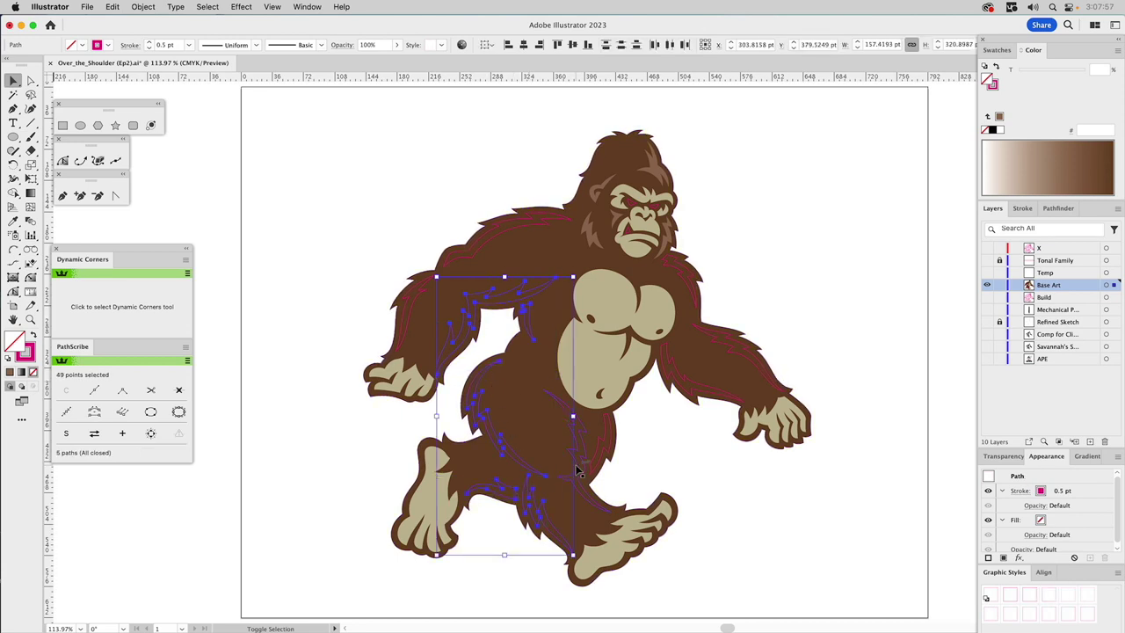
{"action": "left_click", "coordinate": [581, 464], "text": "shift"}
{"action": "left_click", "coordinate": [601, 459], "text": "shift"}
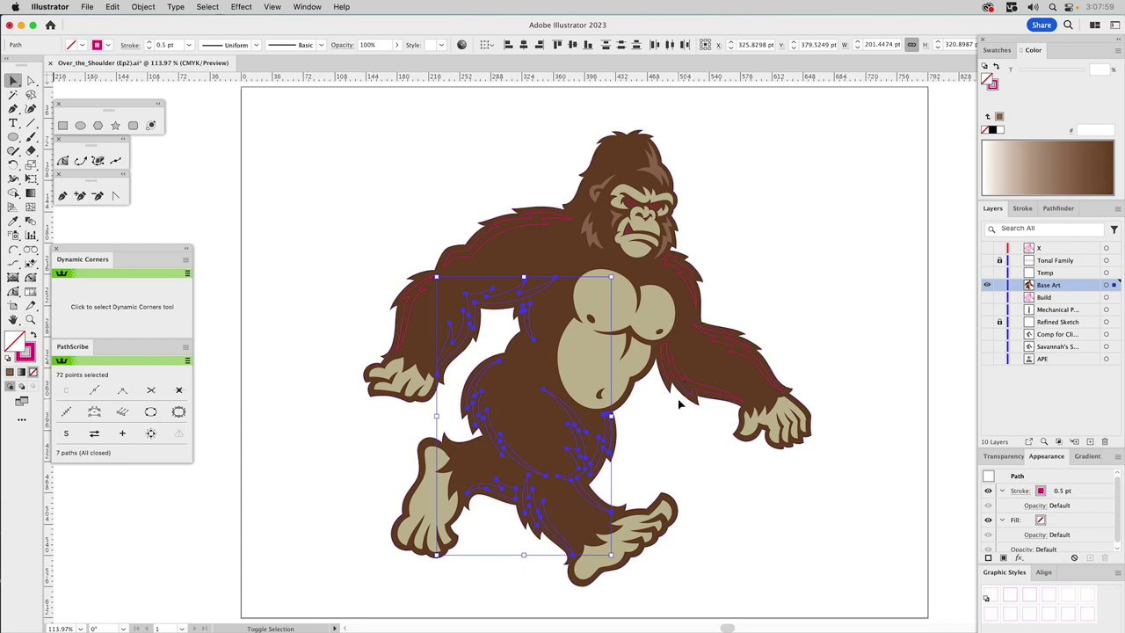
{"action": "left_click", "coordinate": [692, 385], "text": "shift"}
{"action": "left_click", "coordinate": [719, 334], "text": "shift"}
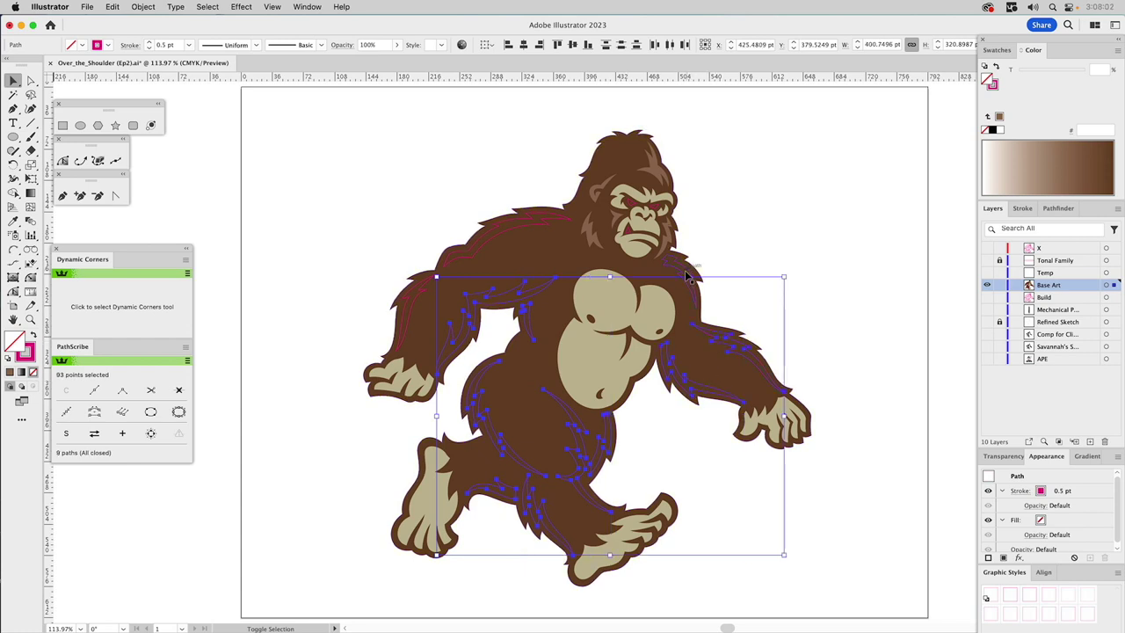
{"action": "left_click", "coordinate": [533, 229], "text": "shift"}
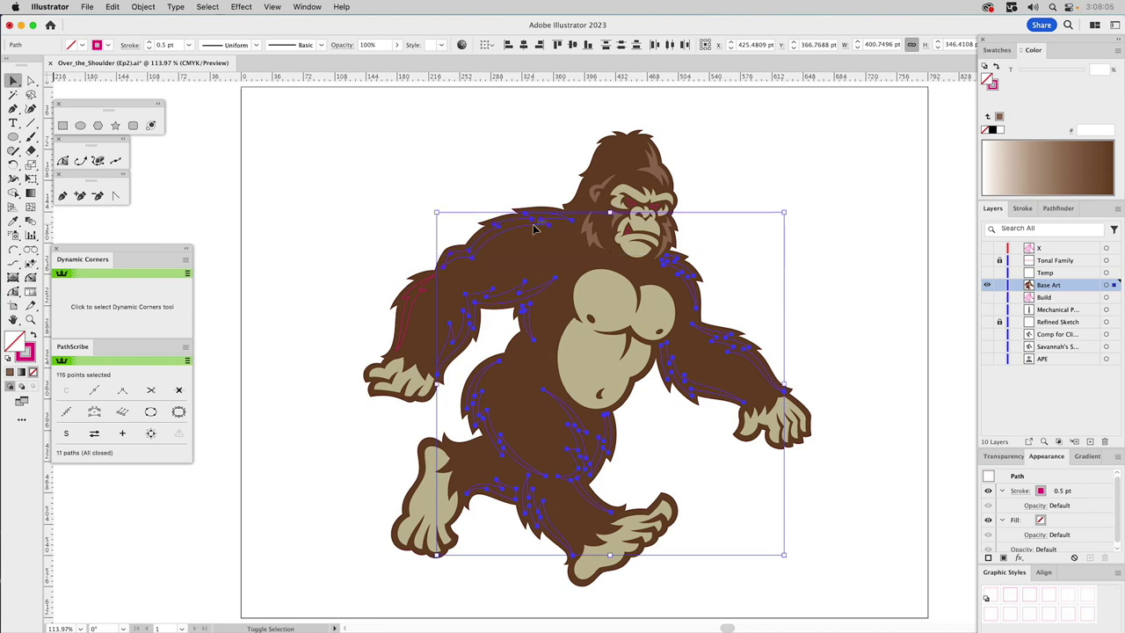
{"action": "left_click", "coordinate": [422, 294], "text": "shift"}
{"action": "key", "text": "i"}
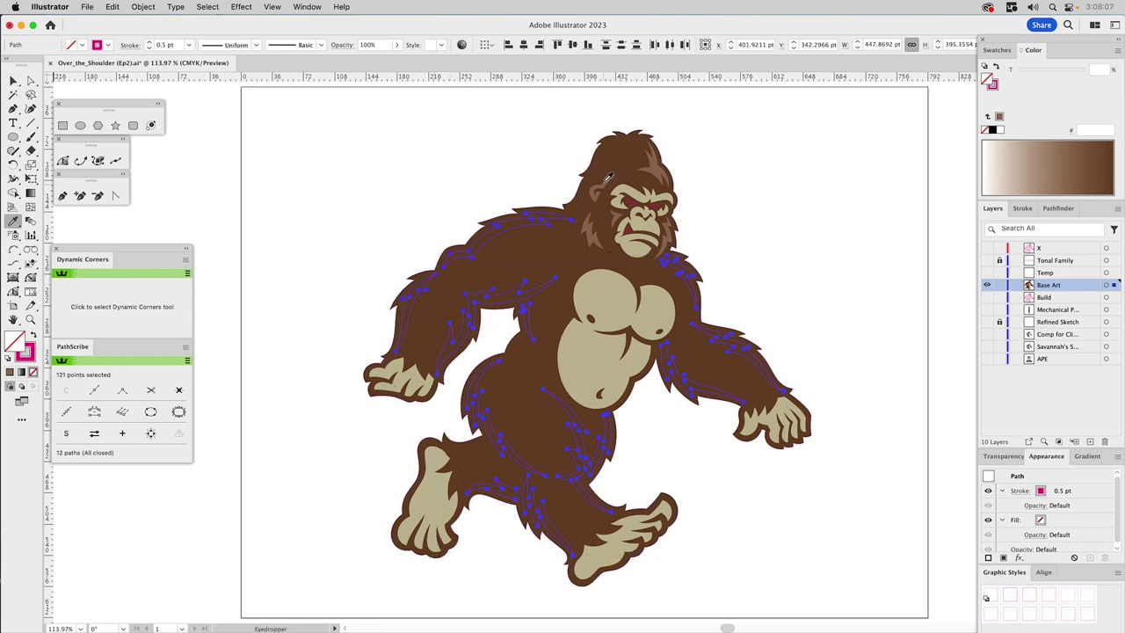
{"action": "left_click", "coordinate": [601, 182]}
{"action": "left_click", "coordinate": [821, 200], "text": "super"}
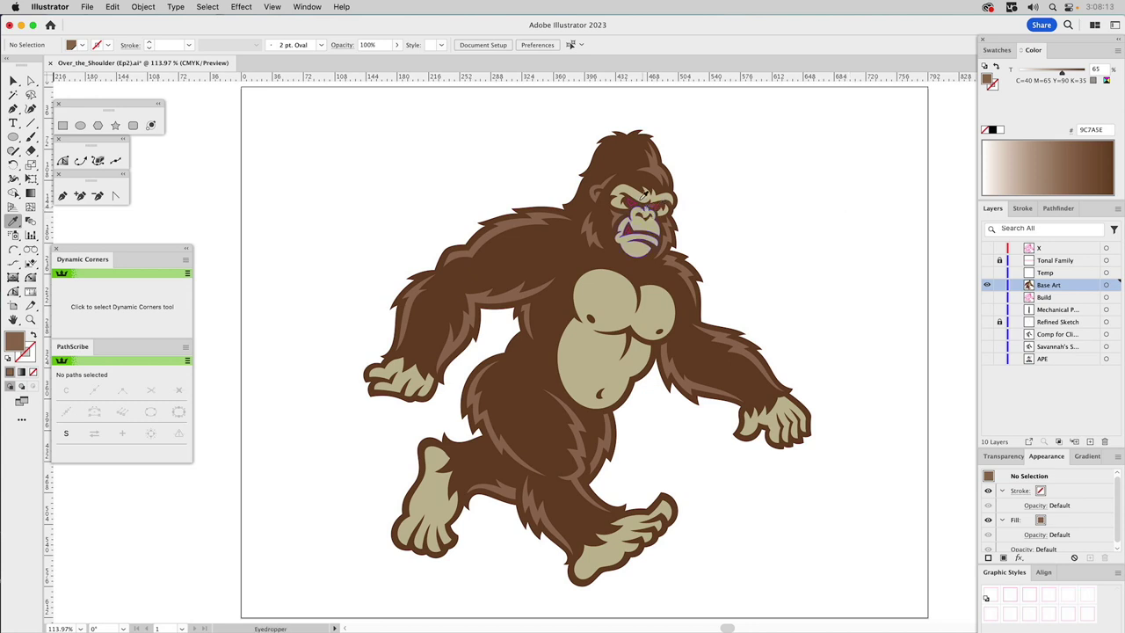
Zoom in on the head, fill the eyes orange and remove their magenta outline
{"action": "left_click", "coordinate": [640, 207], "text": "super"}
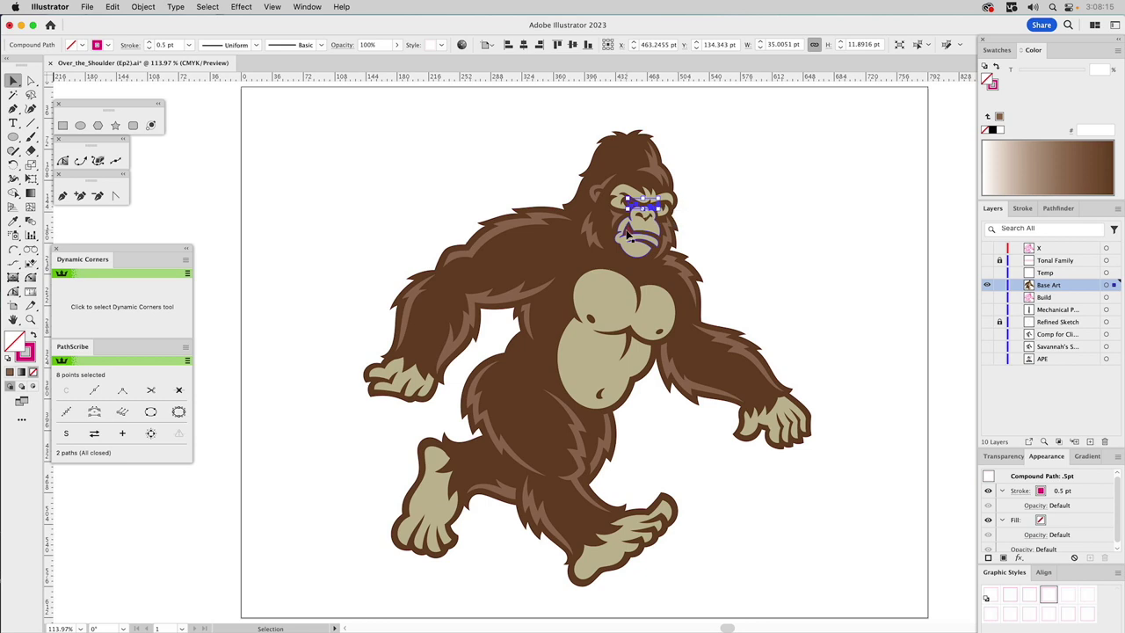
{"action": "left_click", "coordinate": [629, 235], "text": "shift+super"}
{"action": "left_click", "coordinate": [729, 226]}
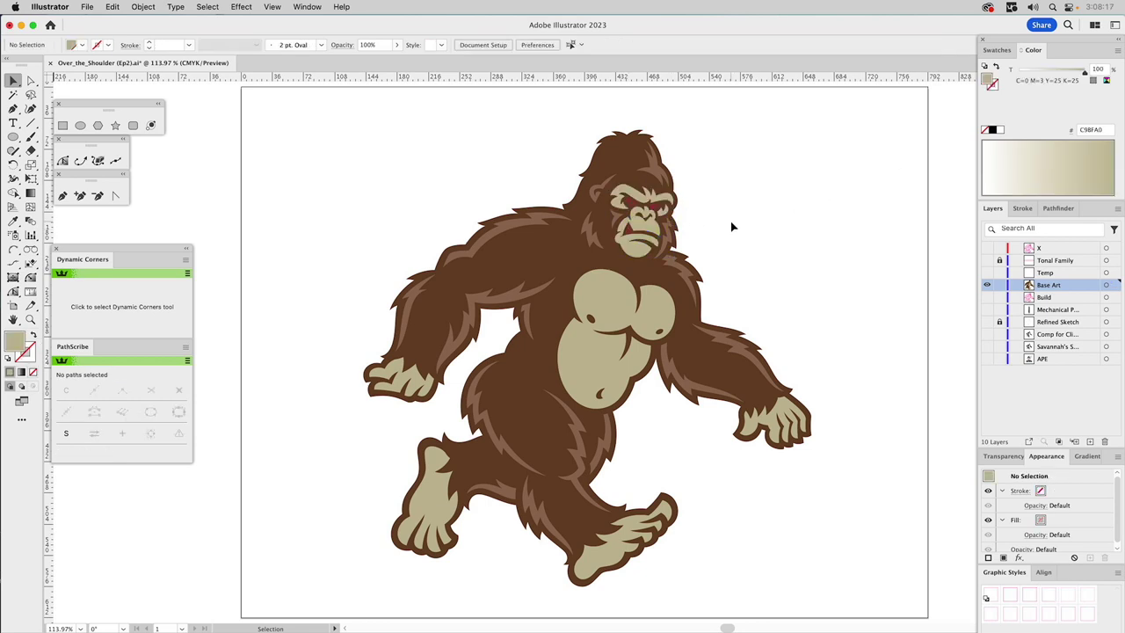
{"action": "key", "text": "z"}
{"action": "left_click_drag", "start_coordinate": [557, 141], "coordinate": [725, 304]}
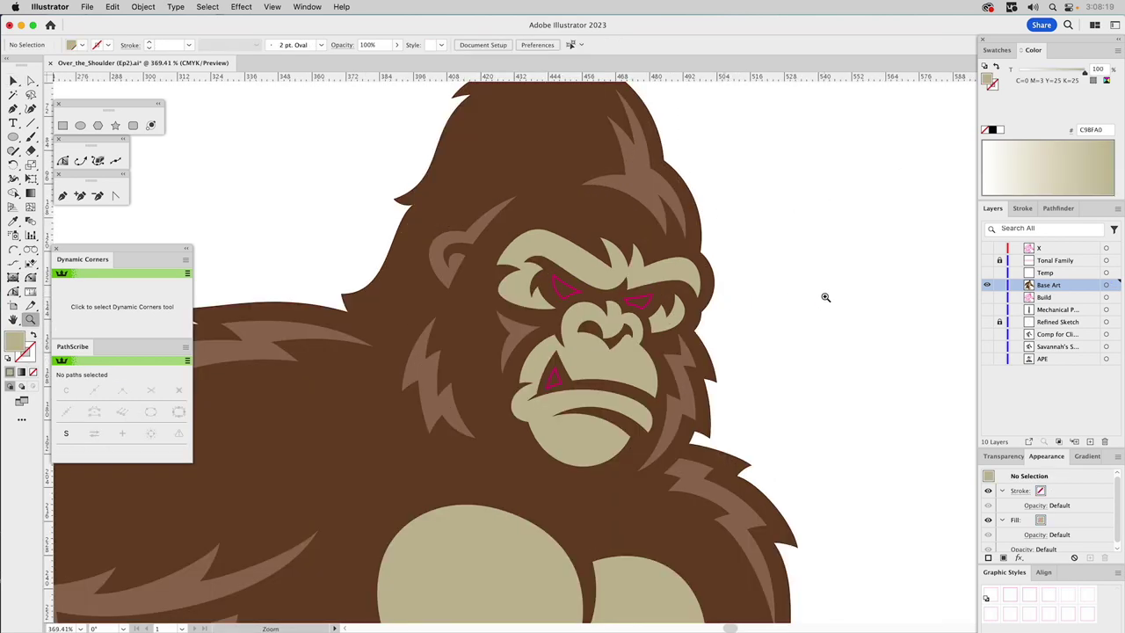
{"action": "key", "text": "v"}
{"action": "left_click", "coordinate": [645, 301]}
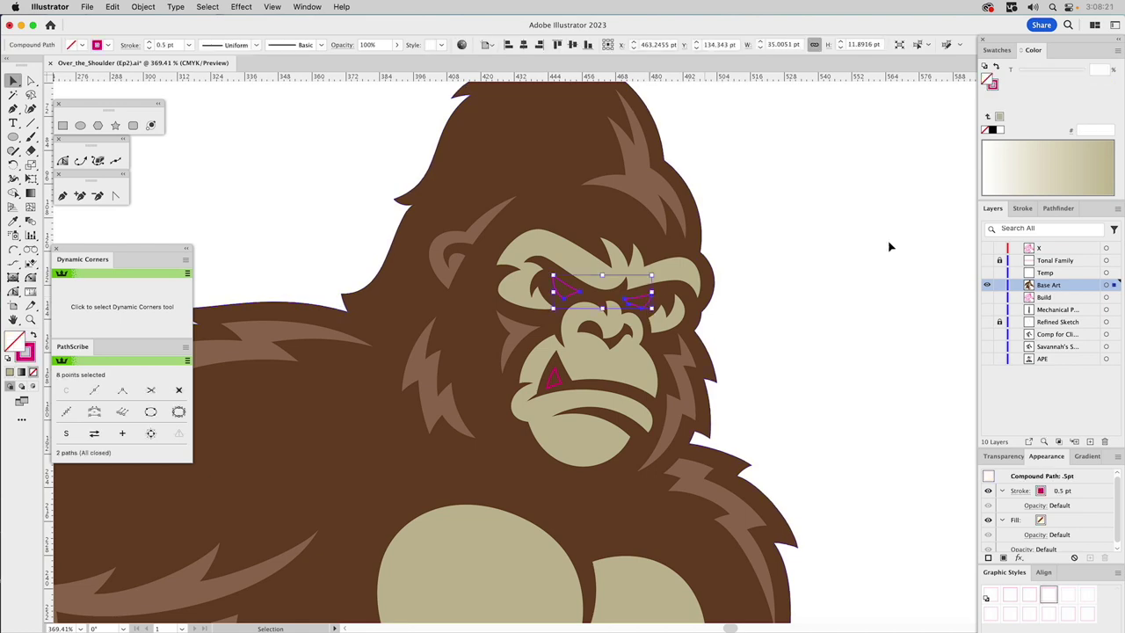
{"action": "left_click", "coordinate": [998, 50]}
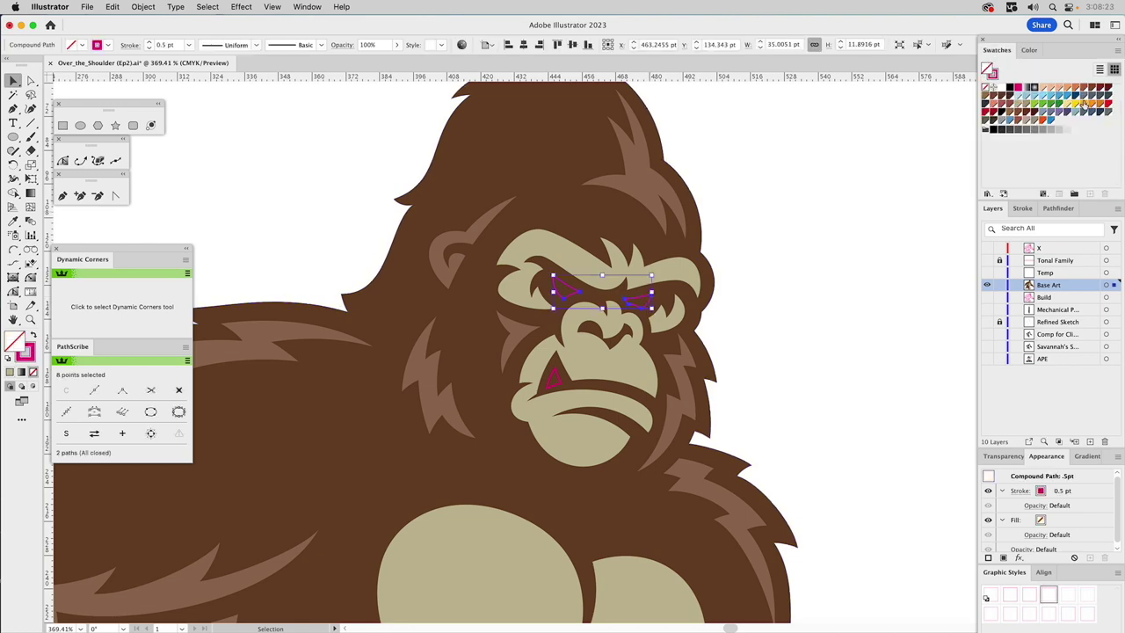
{"action": "left_click", "coordinate": [1090, 102]}
{"action": "key", "text": "x"}
{"action": "left_click", "coordinate": [985, 89]}
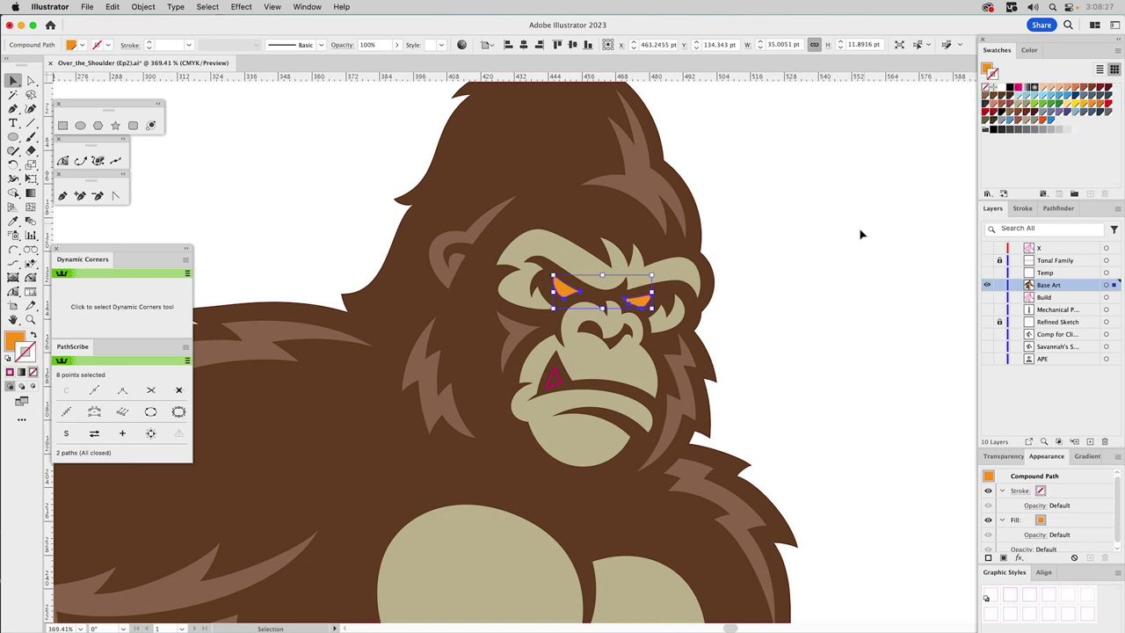
Try red on the eyes, then settle back on an orange fill with no outline
{"action": "left_click", "coordinate": [1108, 110]}
{"action": "key", "text": "a"}
{"action": "left_click", "coordinate": [986, 89]}
{"action": "key", "text": "x"}
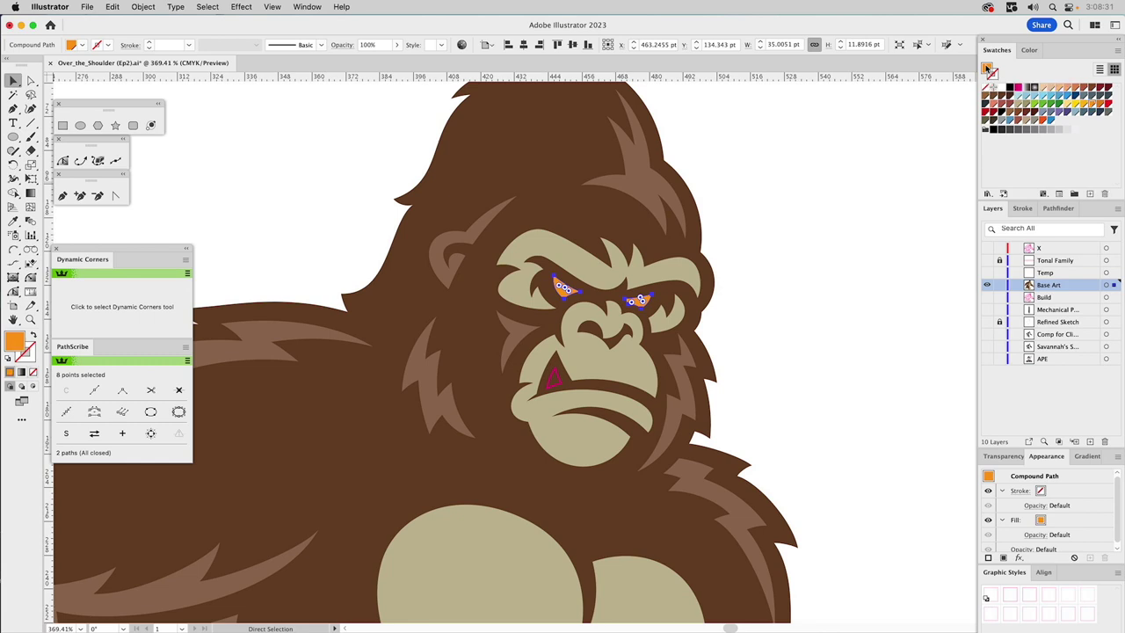
{"action": "left_click", "coordinate": [1108, 103]}
{"action": "key", "text": "v"}
{"action": "left_click", "coordinate": [887, 190]}
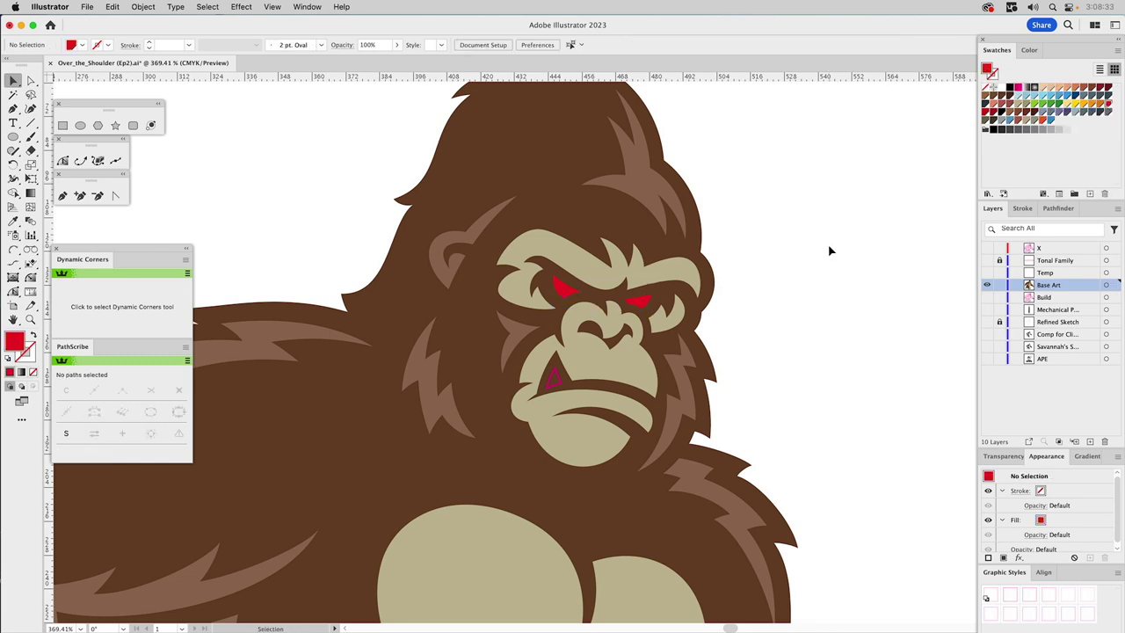
{"action": "left_click", "coordinate": [639, 305]}
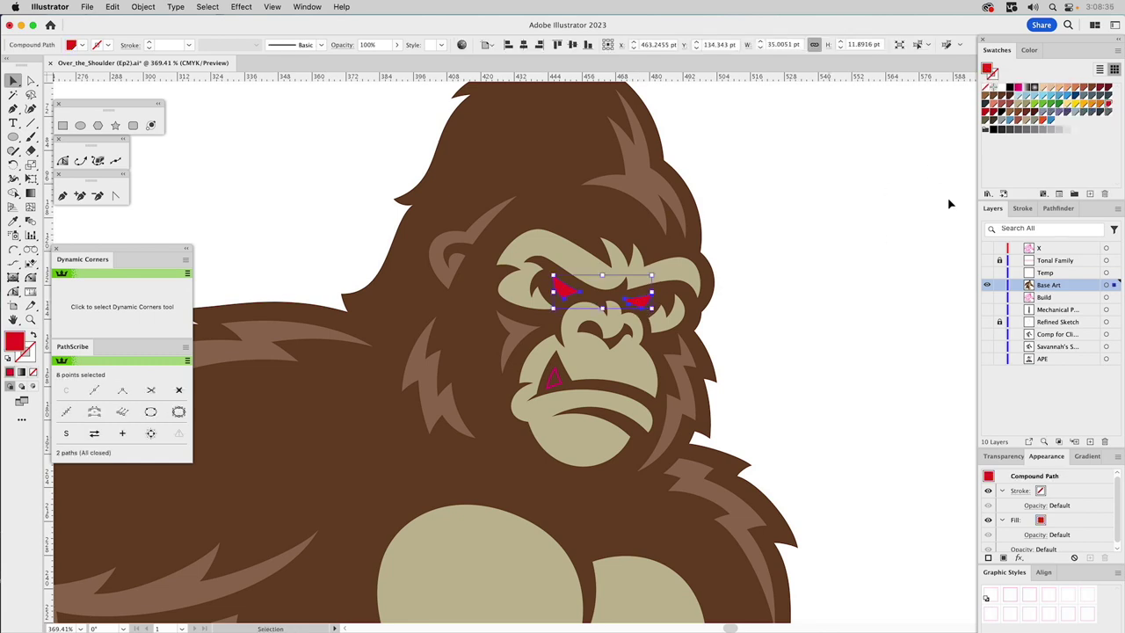
{"action": "left_click", "coordinate": [1092, 107]}
{"action": "left_click", "coordinate": [892, 234]}
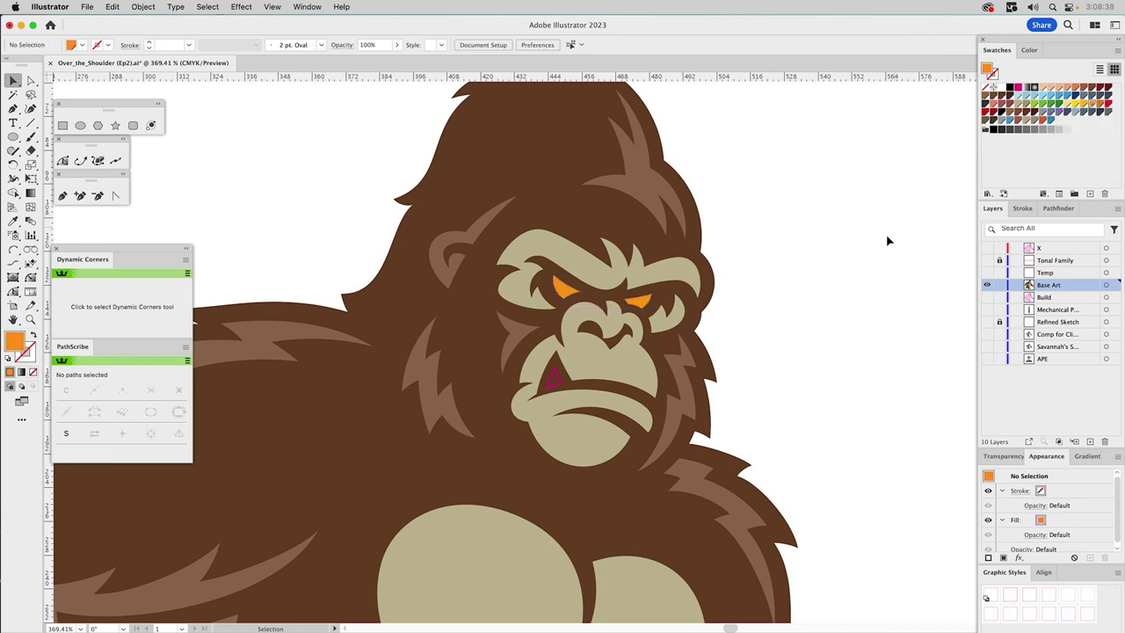
Fill the fang triangle white and fit the whole gorilla in view
{"action": "left_click", "coordinate": [554, 373]}
{"action": "left_click", "coordinate": [997, 88]}
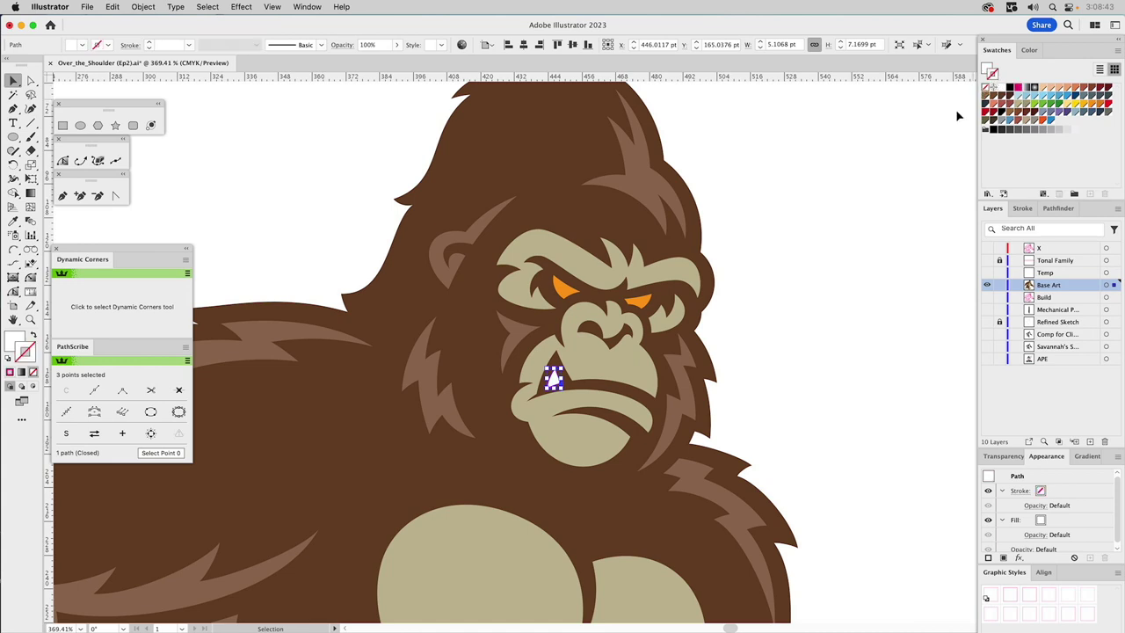
{"action": "left_click", "coordinate": [835, 225]}
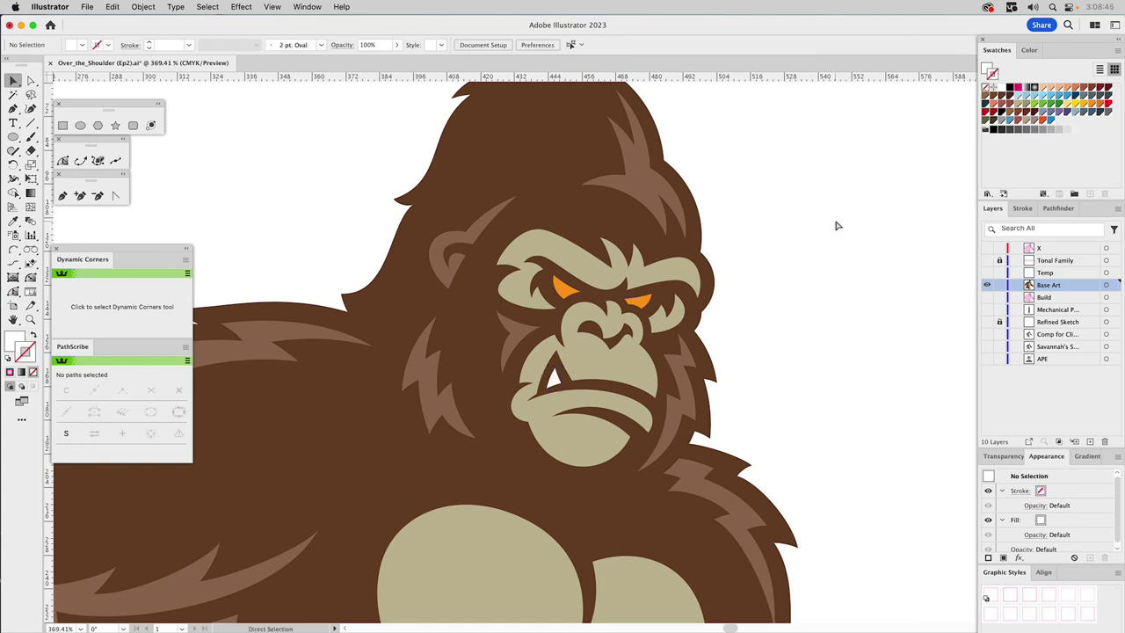
{"action": "key", "text": "super+0"}
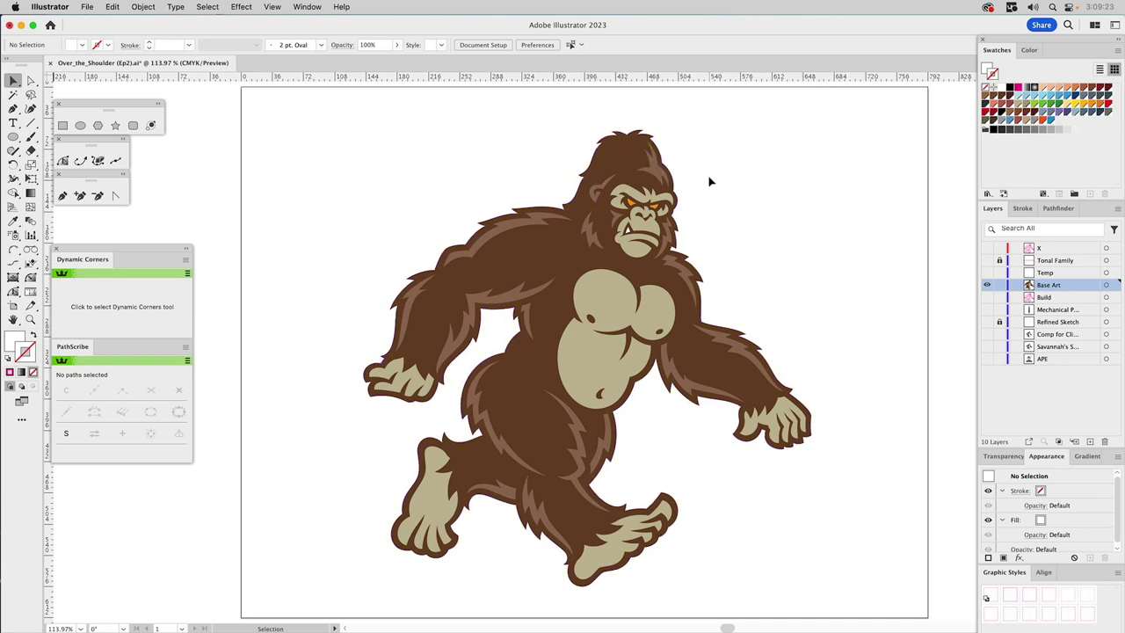
Inspect the colour and tint of the head-top fur highlight in the Color panel
{"action": "left_click", "coordinate": [658, 177]}
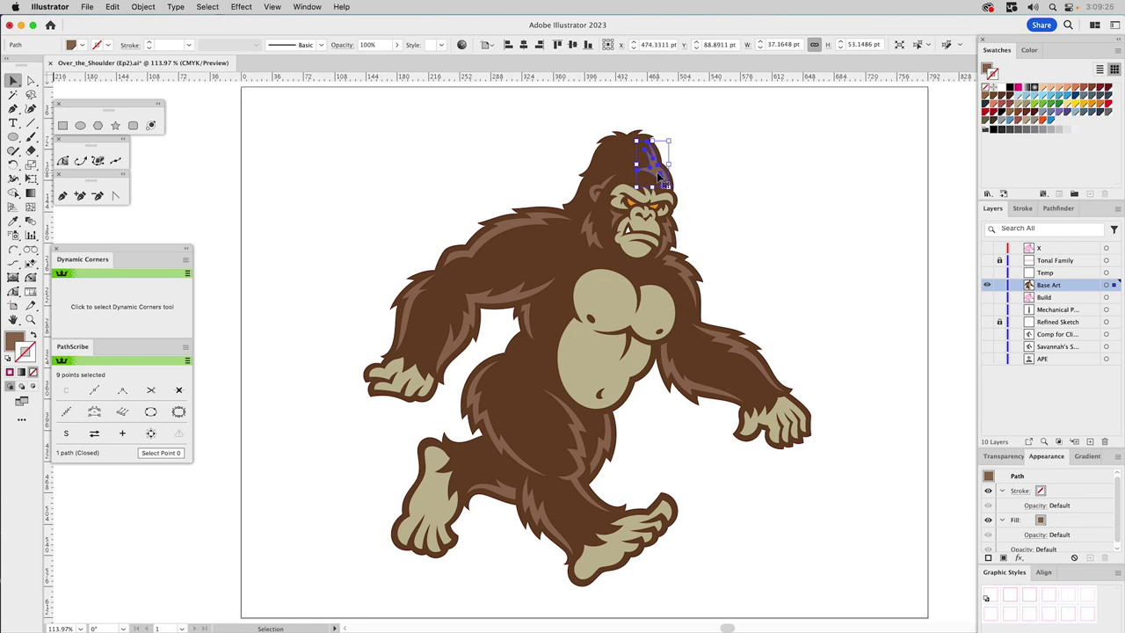
{"action": "left_click", "coordinate": [1034, 53]}
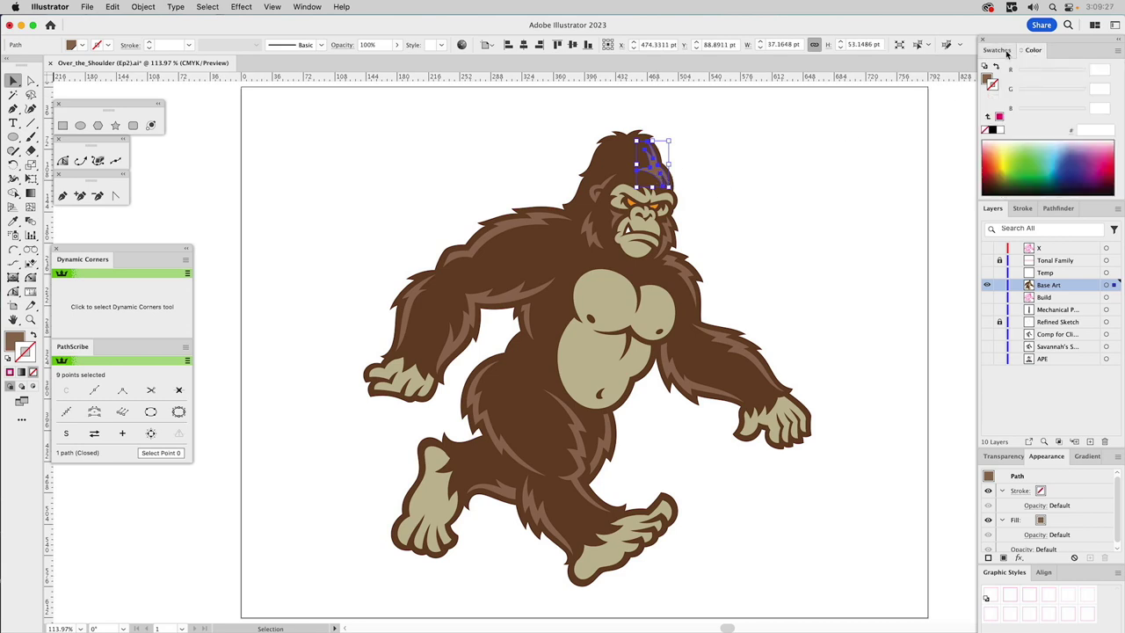
{"action": "left_click", "coordinate": [891, 111]}
{"action": "left_click", "coordinate": [666, 178]}
{"action": "left_click", "coordinate": [1000, 51]}
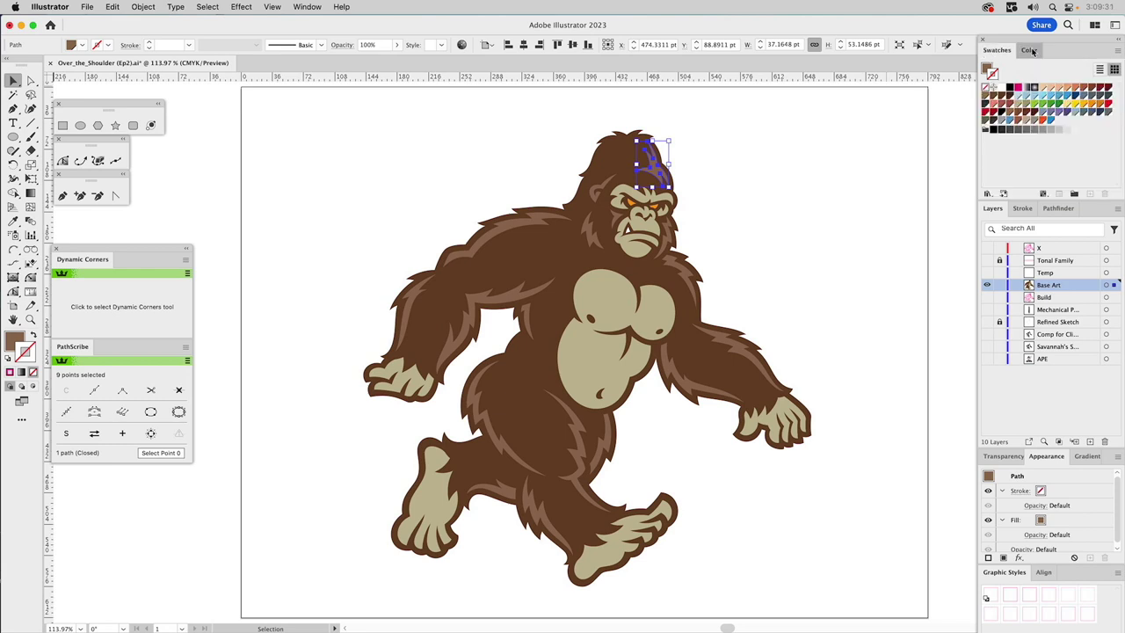
{"action": "left_click", "coordinate": [1034, 51]}
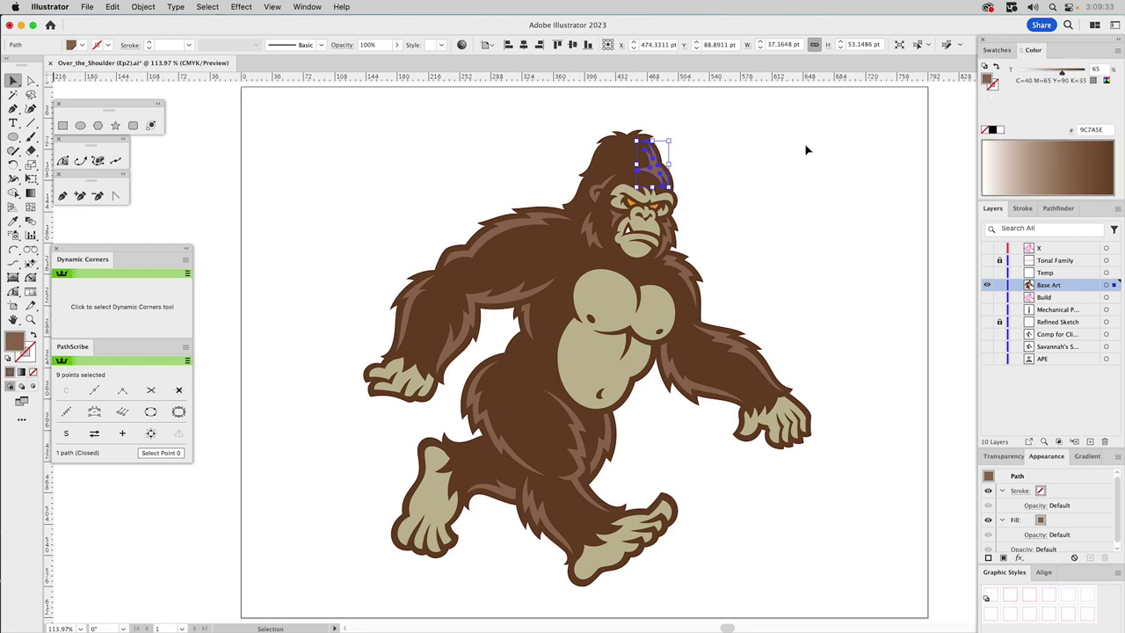
{"action": "left_click", "coordinate": [785, 156]}
Darken the three fur highlights beside the left eye to an 80% brown tint
{"action": "left_click", "coordinate": [594, 200]}
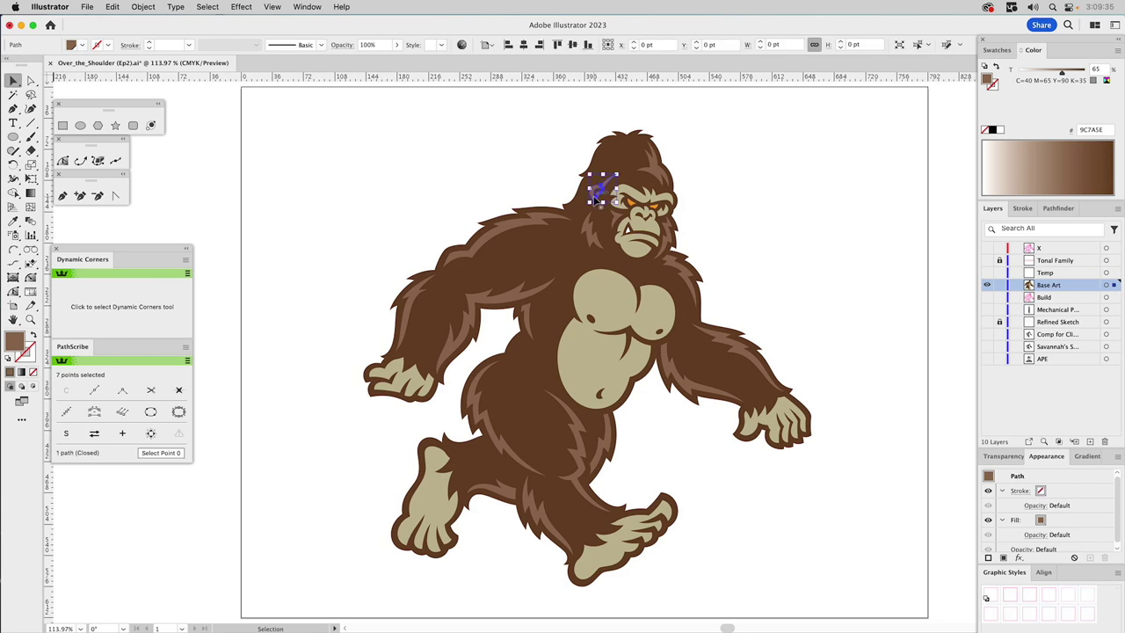
{"action": "left_click", "coordinate": [594, 230], "text": "shift"}
{"action": "left_click", "coordinate": [614, 217], "text": "shift"}
{"action": "left_click_drag", "start_coordinate": [1062, 75], "coordinate": [1072, 74]}
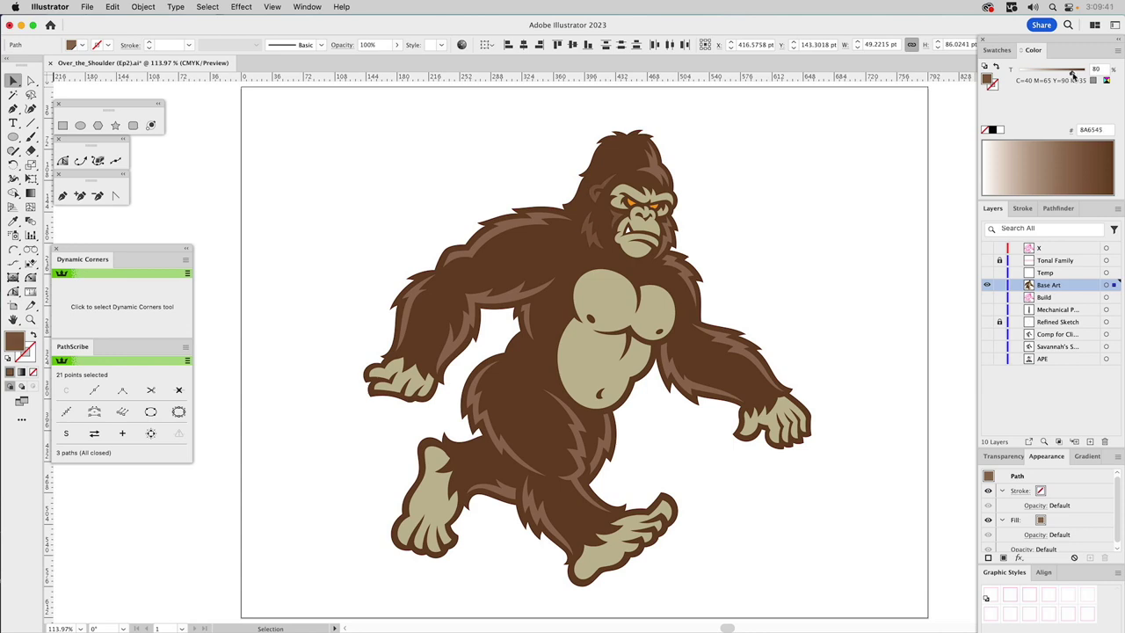
Apply the darker face-highlight brown to the shoulder, arm, chest-edge, belly and leg highlights with the Eyedropper
{"action": "left_click", "coordinate": [845, 147]}
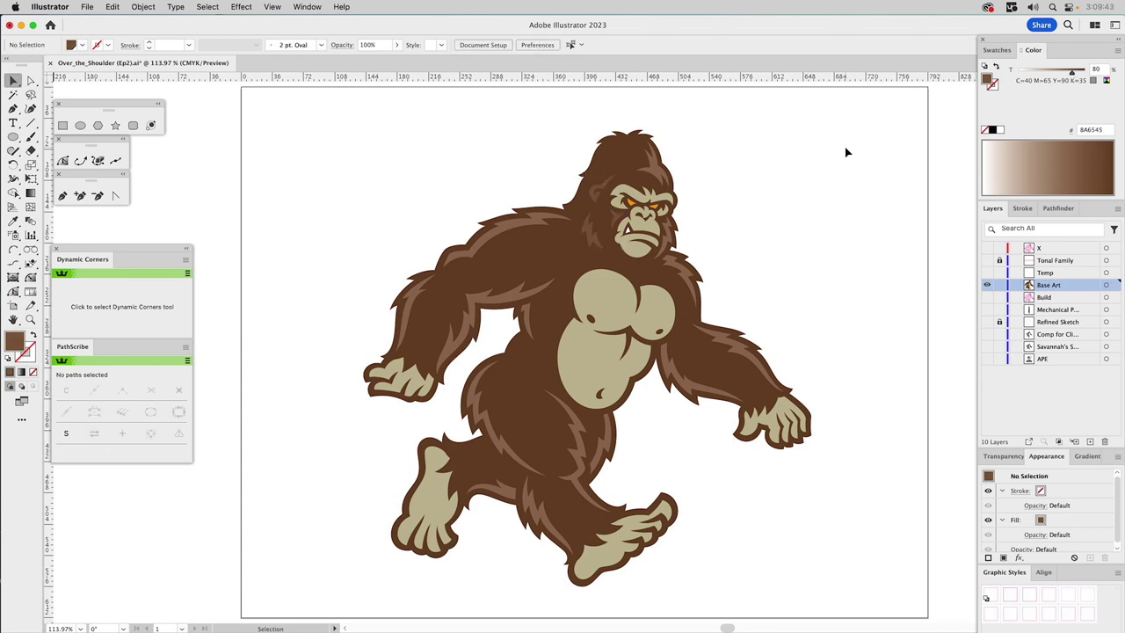
{"action": "left_click", "coordinate": [485, 241]}
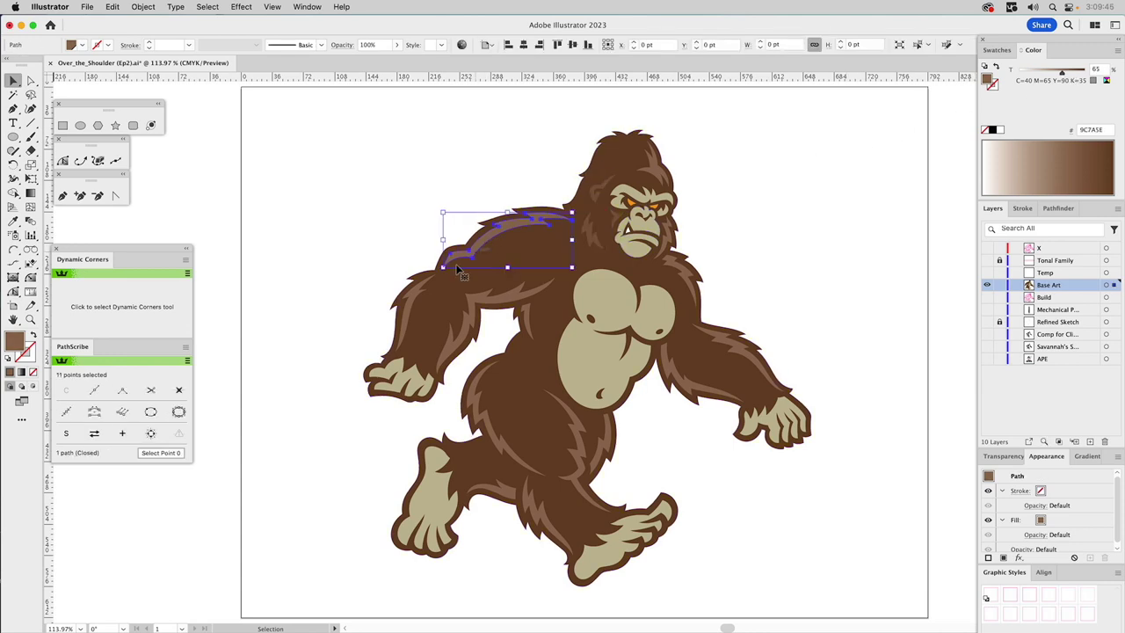
{"action": "left_click", "coordinate": [412, 289], "text": "shift"}
{"action": "left_click", "coordinate": [526, 327], "text": "shift"}
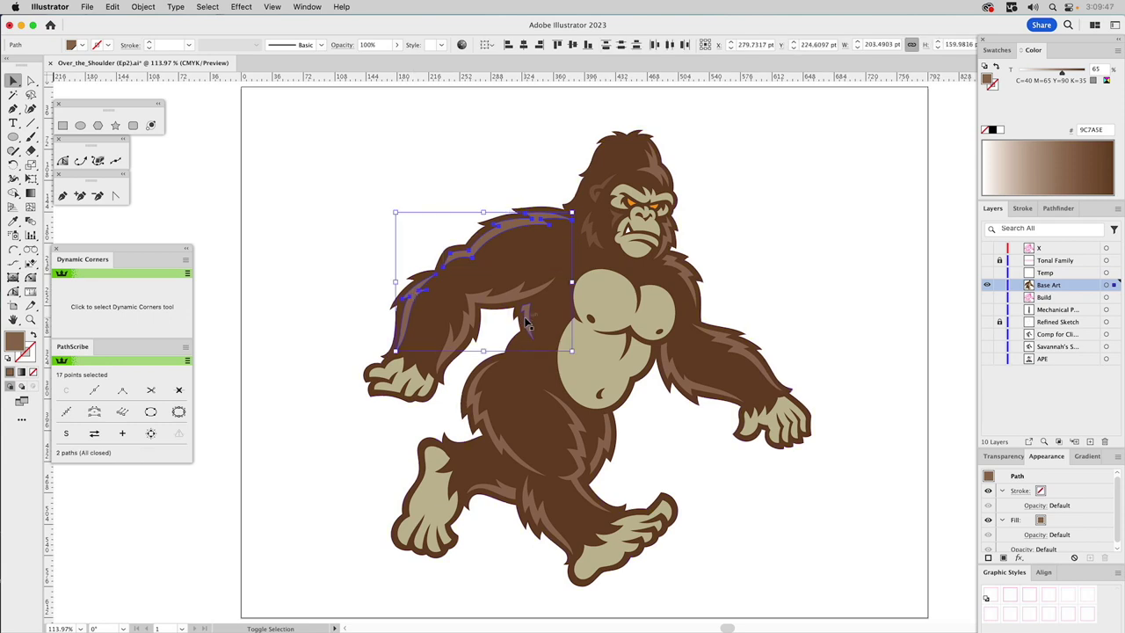
{"action": "left_click", "coordinate": [476, 387], "text": "shift"}
{"action": "left_click", "coordinate": [499, 493], "text": "shift"}
{"action": "left_click", "coordinate": [533, 511], "text": "shift"}
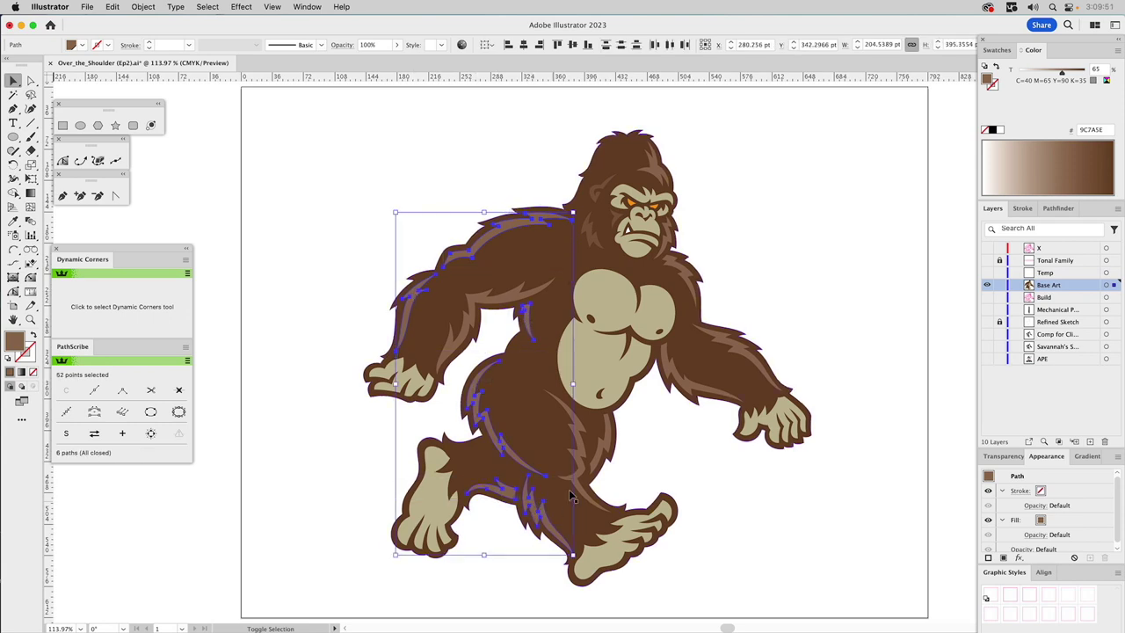
{"action": "left_click", "coordinate": [687, 391], "text": "shift"}
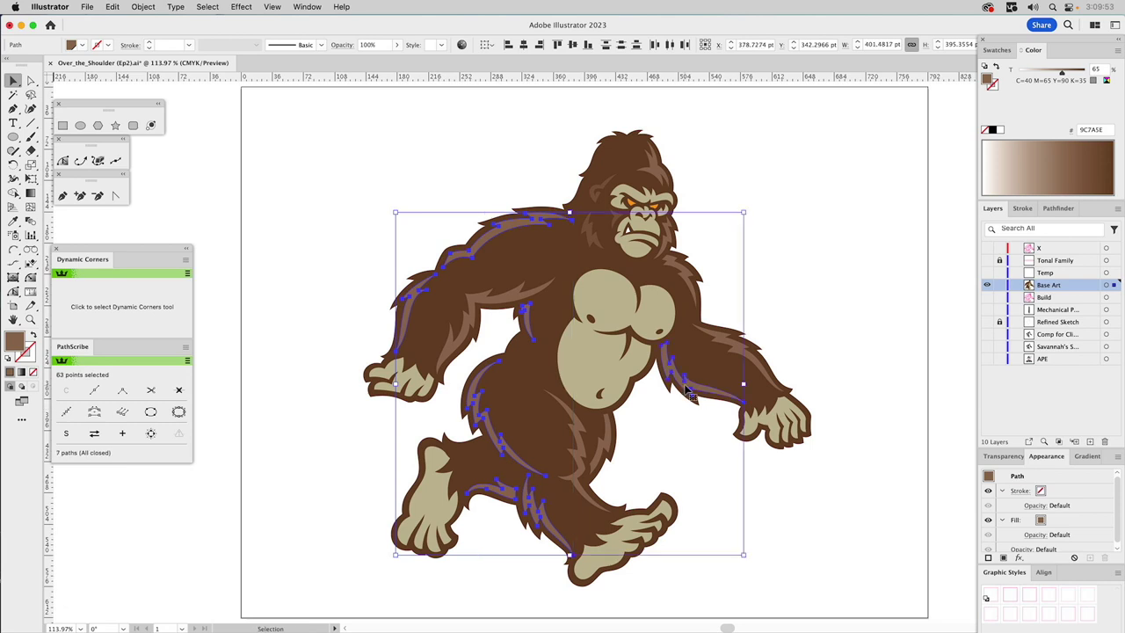
{"action": "key", "text": "i"}
{"action": "left_click", "coordinate": [586, 231]}
{"action": "key", "text": "v"}
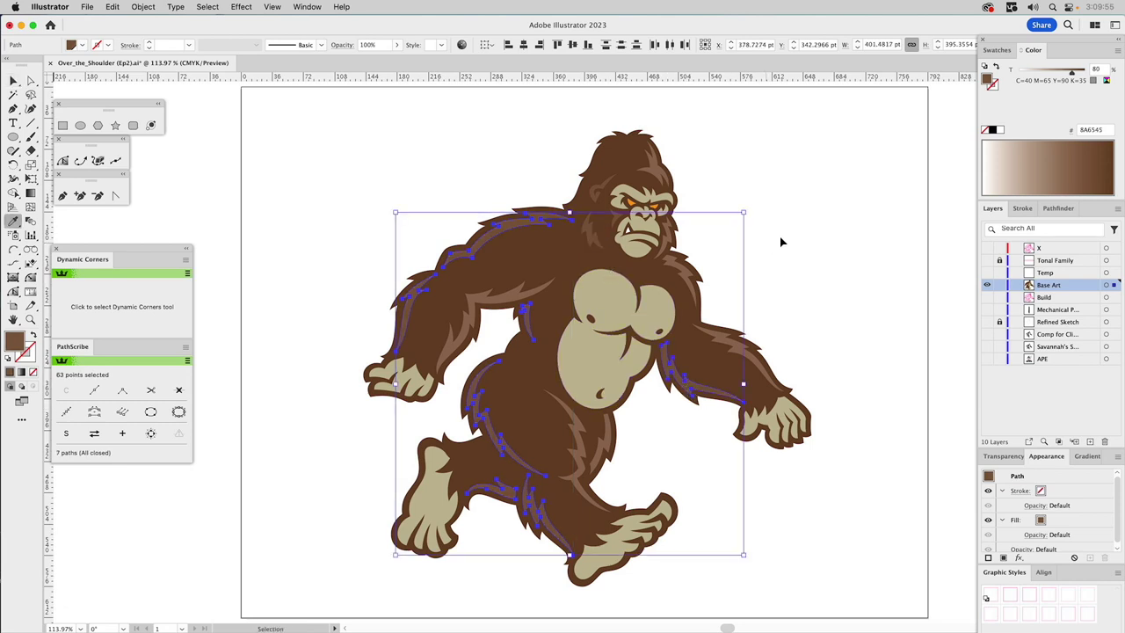
{"action": "left_click", "coordinate": [889, 260]}
Try filling the forehead fur path with the tan muzzle colour, then undo it
{"action": "key", "text": "i"}
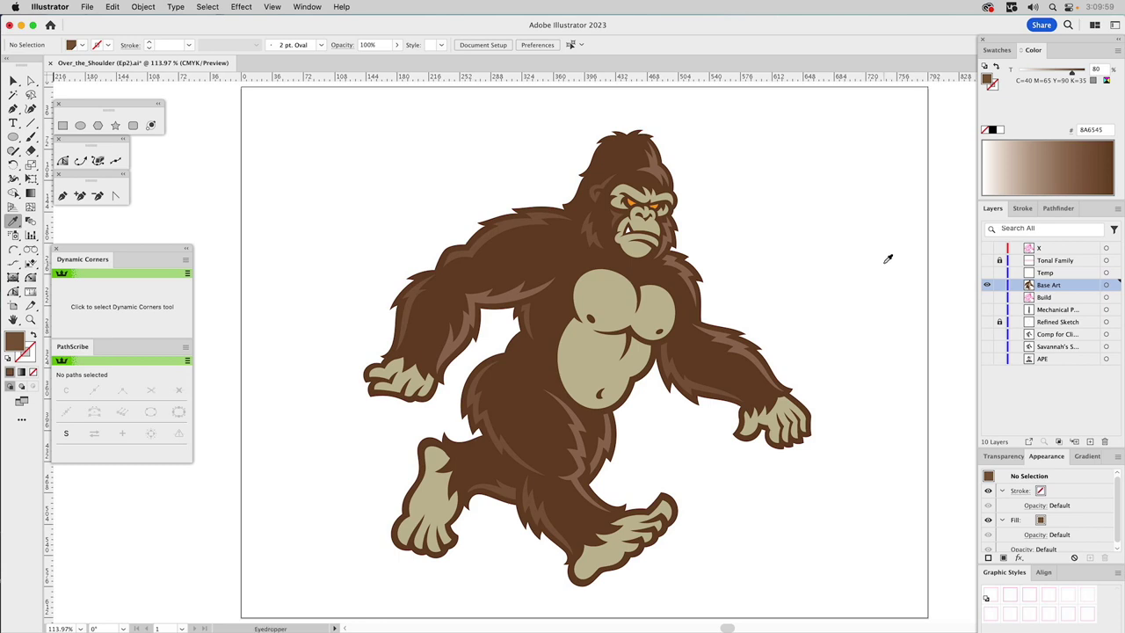
{"action": "key", "text": "v"}
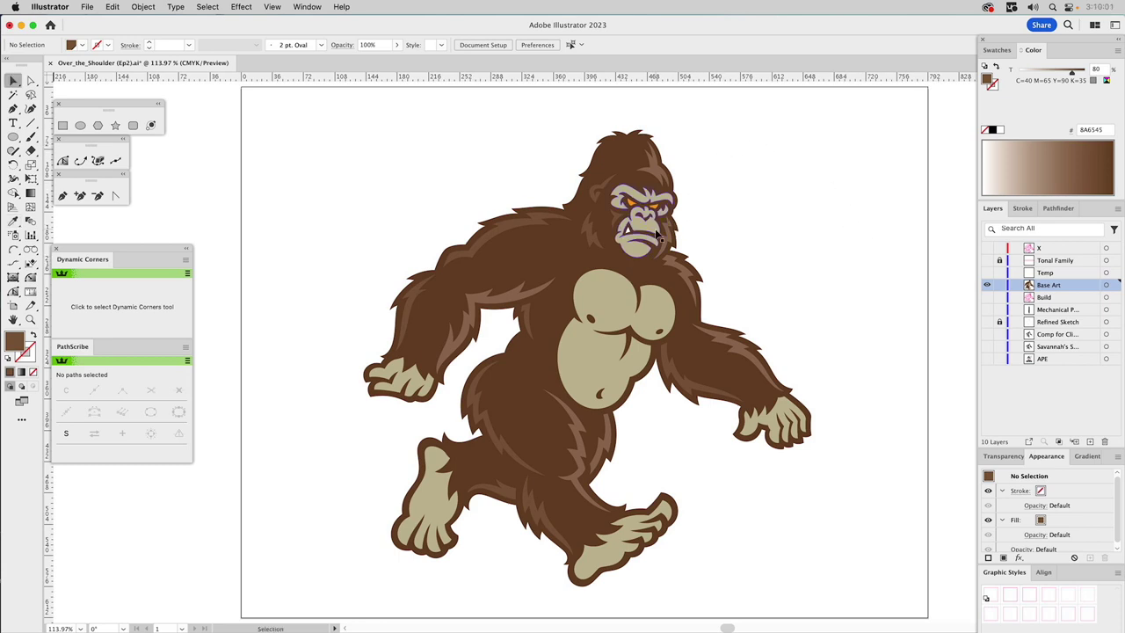
{"action": "left_click", "coordinate": [598, 201]}
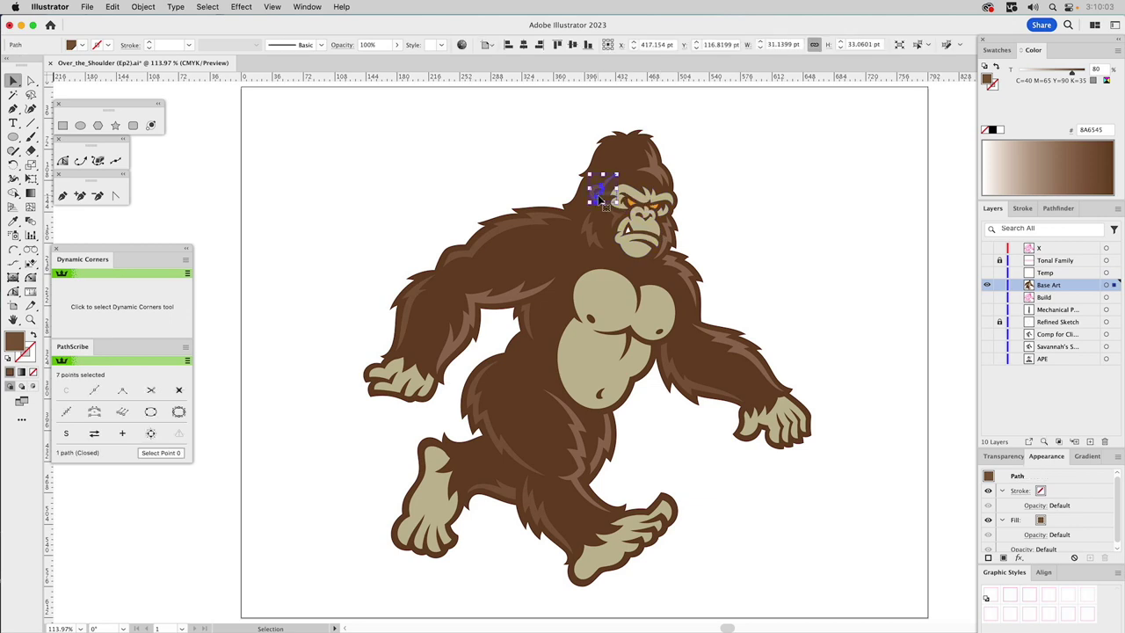
{"action": "key", "text": "i"}
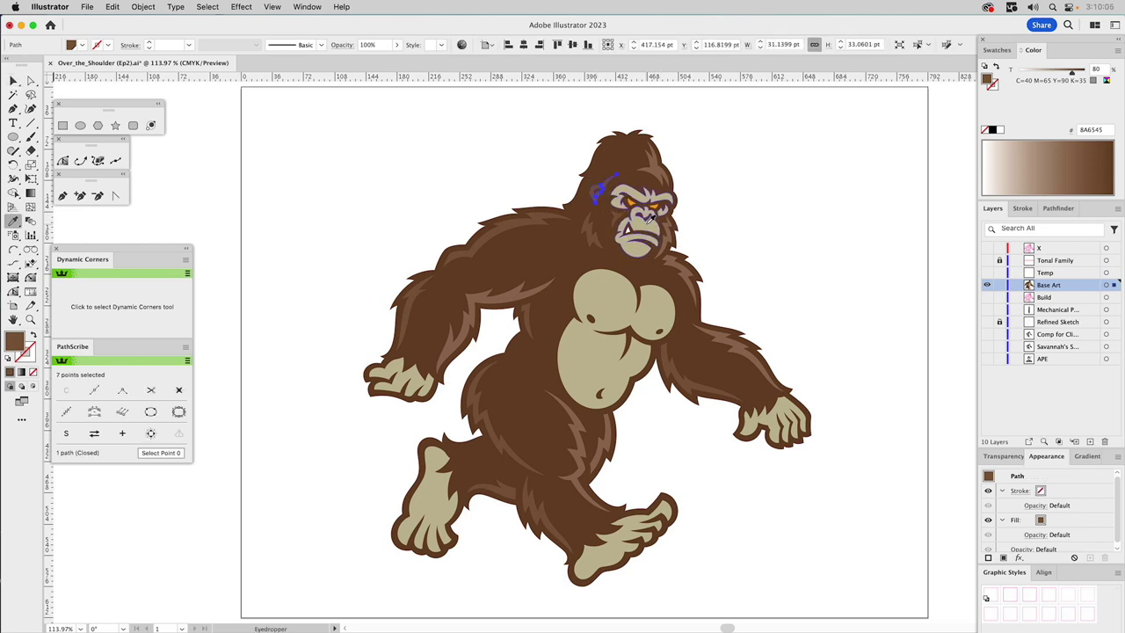
{"action": "left_click", "coordinate": [635, 248]}
{"action": "key", "text": "v"}
{"action": "left_click", "coordinate": [790, 211]}
{"action": "key", "text": "super+z"}
{"action": "key", "text": "super+z"}
{"action": "left_click", "coordinate": [794, 200]}
{"action": "key", "text": "i"}
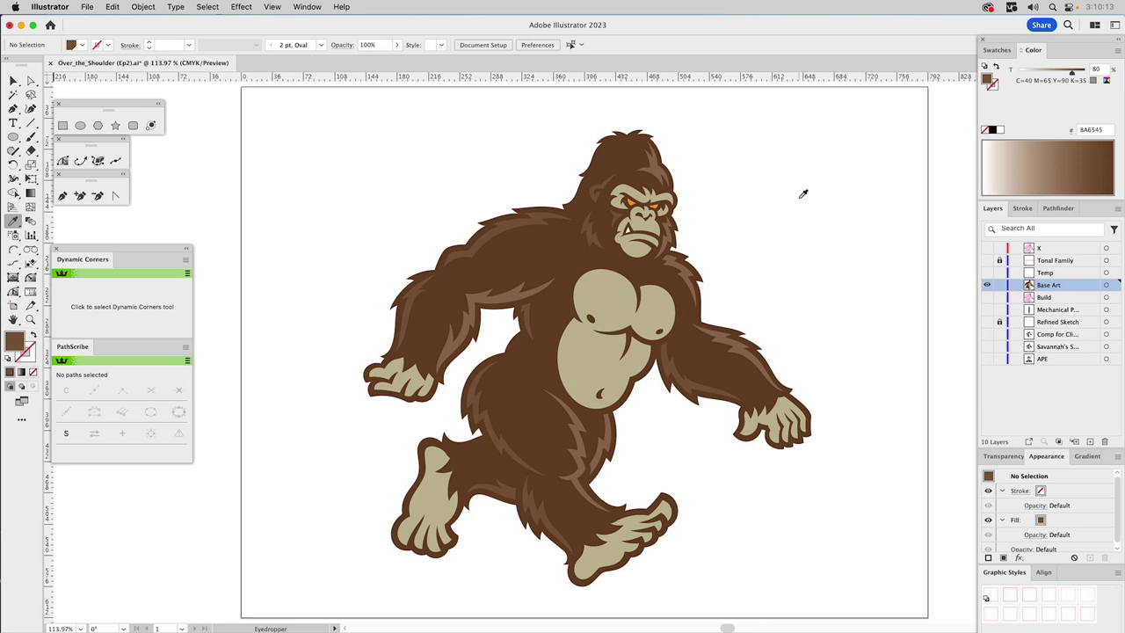
{"action": "key", "text": "v"}
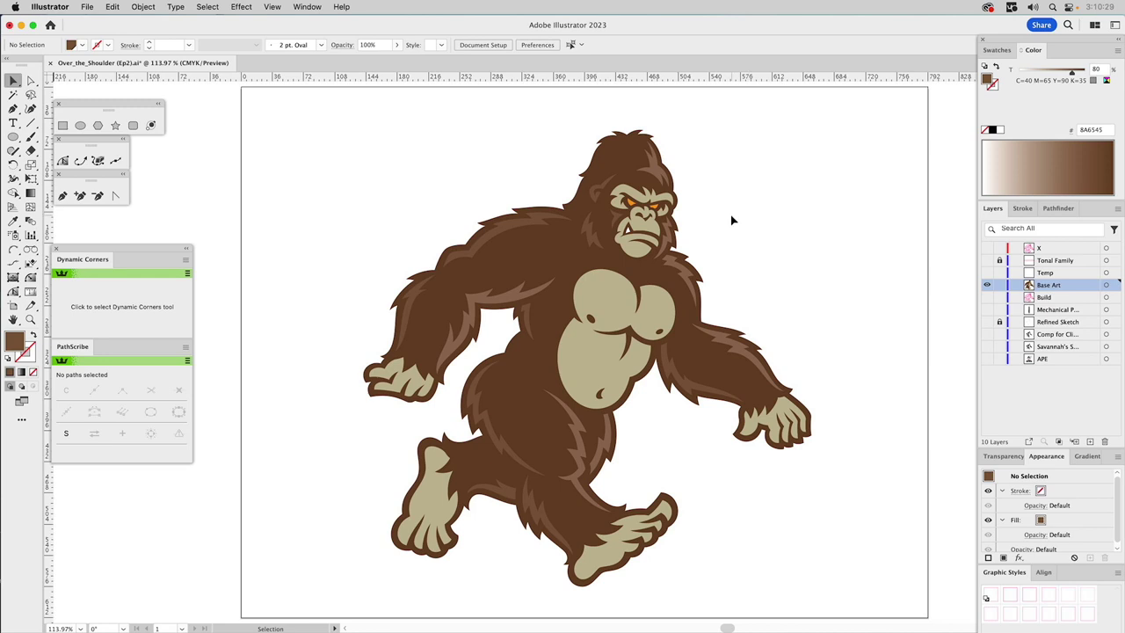
Duplicate the Base Art layer and fill the copy's inner shapes with white
{"action": "left_click", "coordinate": [1117, 208]}
{"action": "left_click", "coordinate": [1083, 238]}
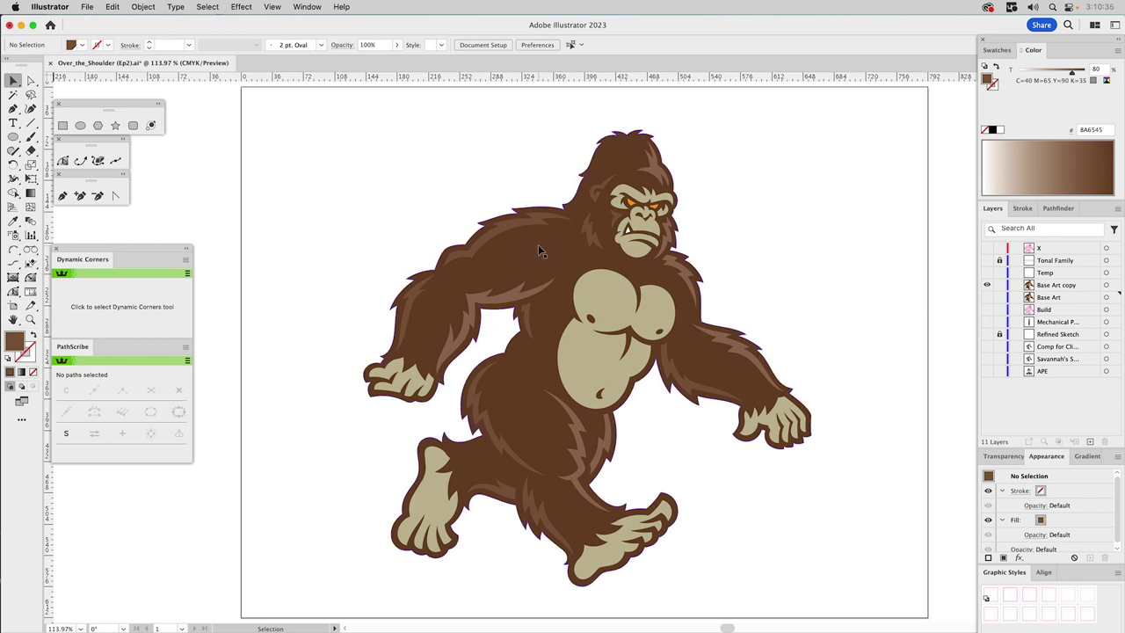
{"action": "left_click_drag", "start_coordinate": [322, 121], "coordinate": [897, 594]}
{"action": "left_click", "coordinate": [740, 367], "text": "shift"}
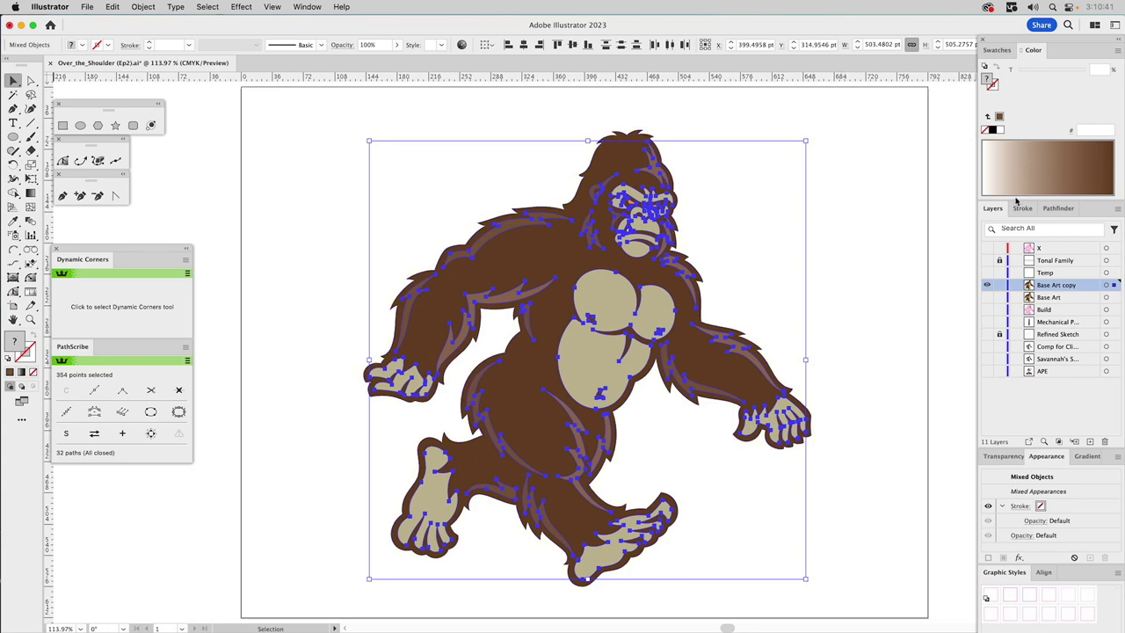
{"action": "left_click", "coordinate": [997, 50]}
{"action": "left_click", "coordinate": [1002, 88]}
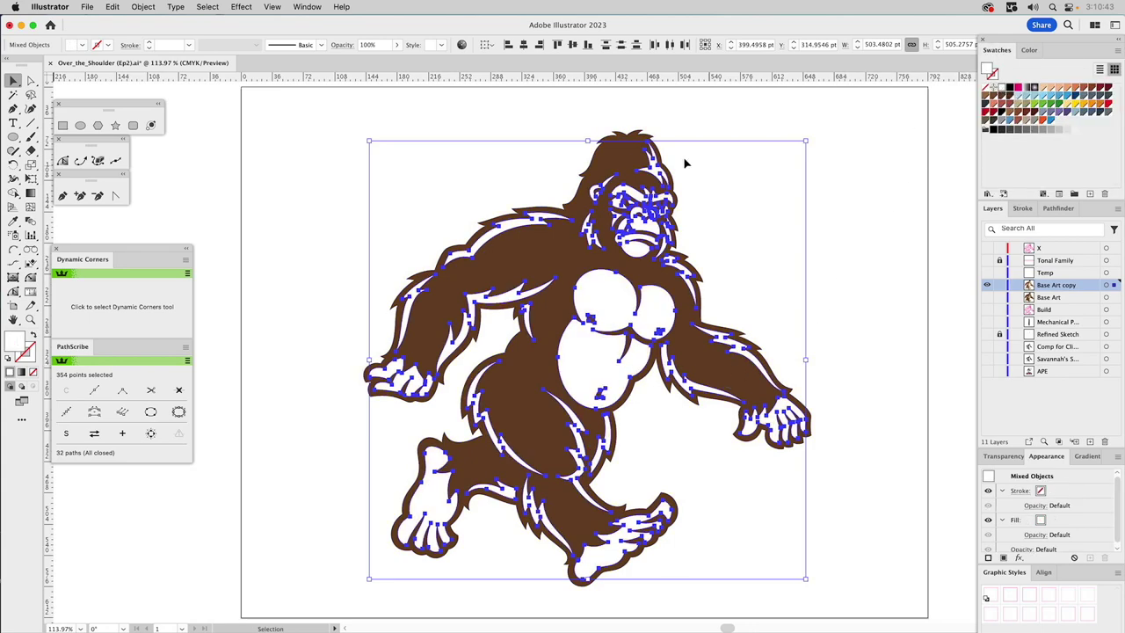
Fill the copy's outer body shape with black
{"action": "left_click", "coordinate": [618, 164]}
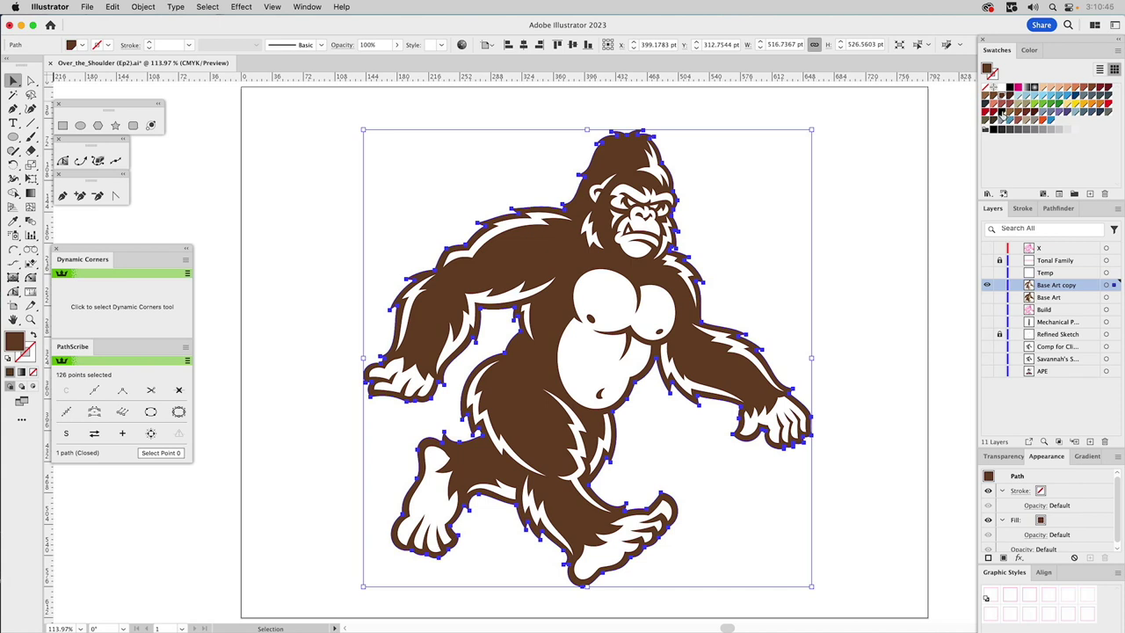
{"action": "left_click", "coordinate": [1004, 117]}
{"action": "left_click", "coordinate": [844, 177]}
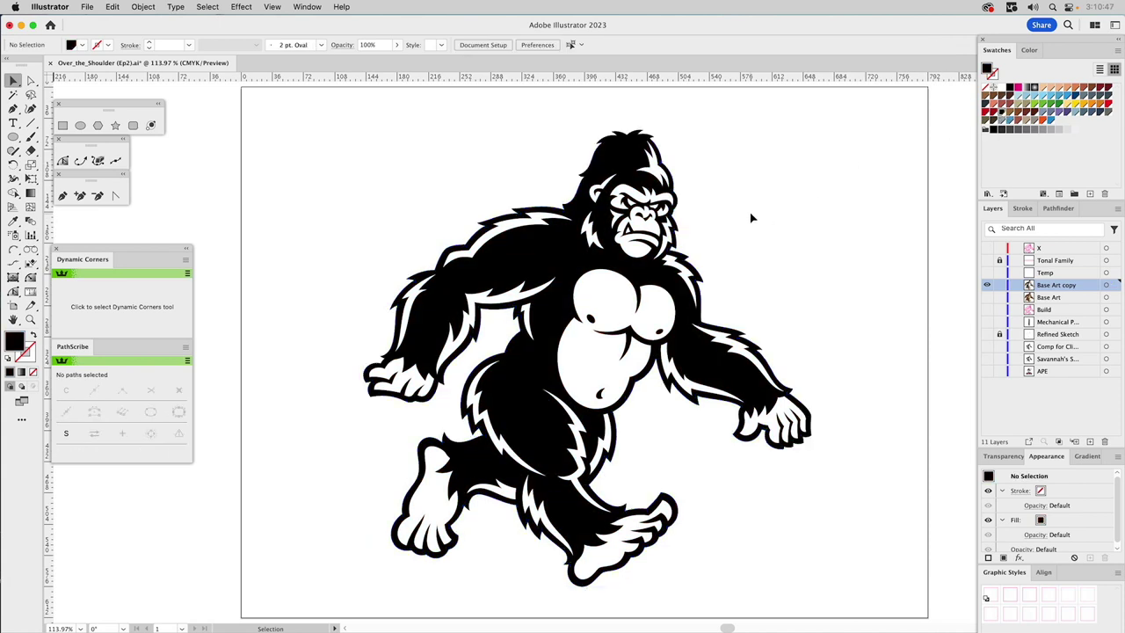
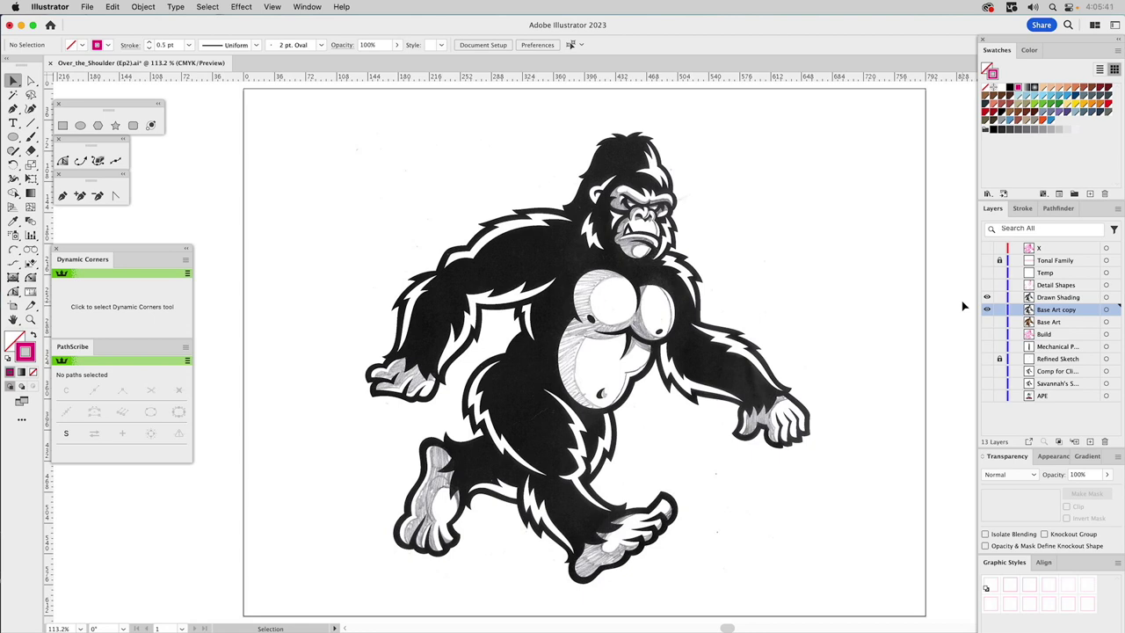
Set the Drawn_Shading.tiff image to 30% opacity in the Transparency panel
{"action": "left_click", "coordinate": [662, 286]}
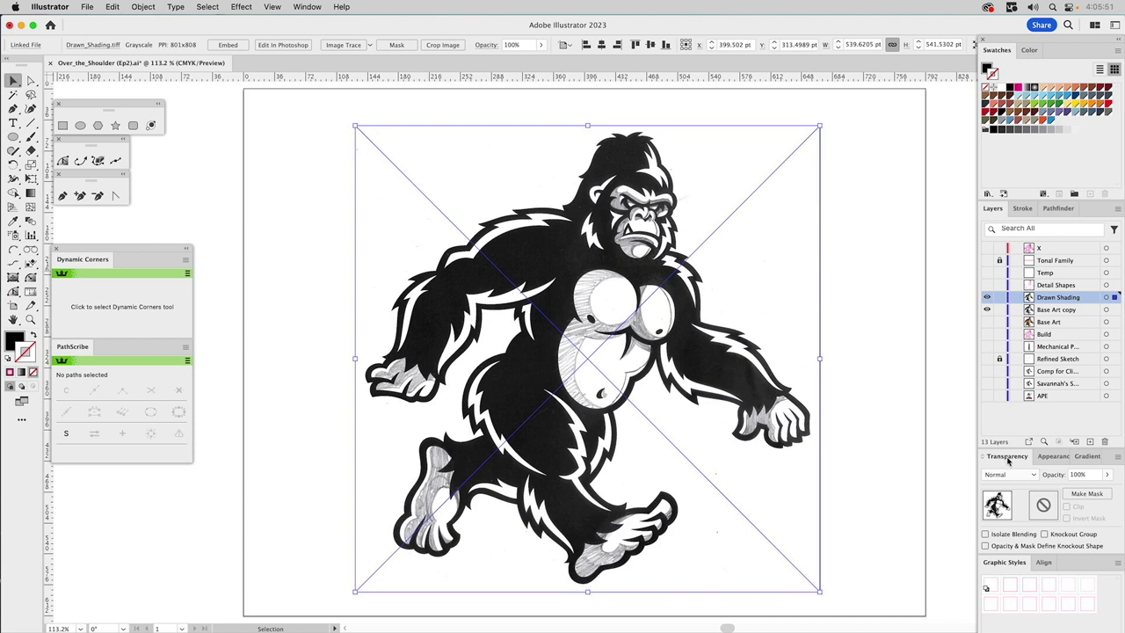
{"action": "left_click", "coordinate": [987, 299]}
{"action": "left_click", "coordinate": [987, 299]}
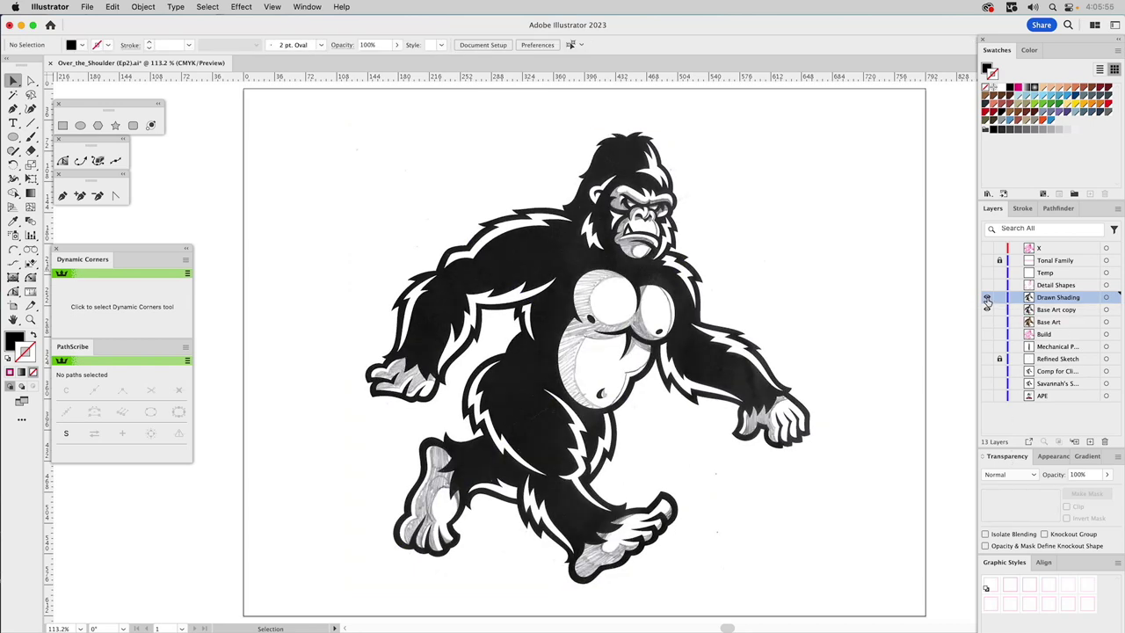
{"action": "left_click", "coordinate": [779, 377]}
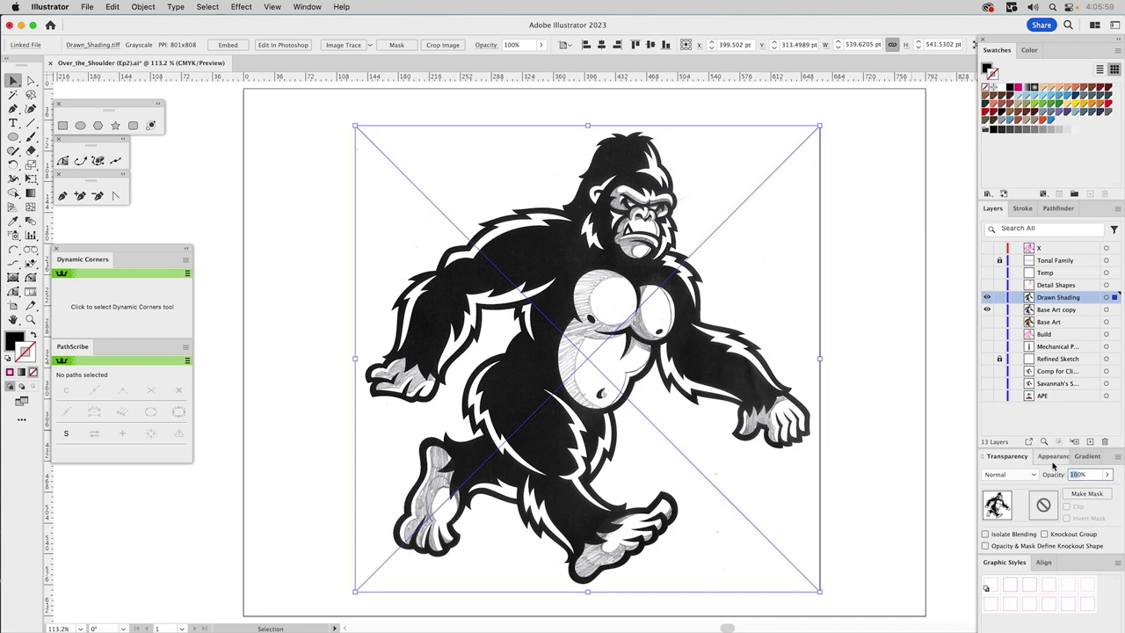
{"action": "type", "text": "30"}
{"action": "key", "text": "Return"}
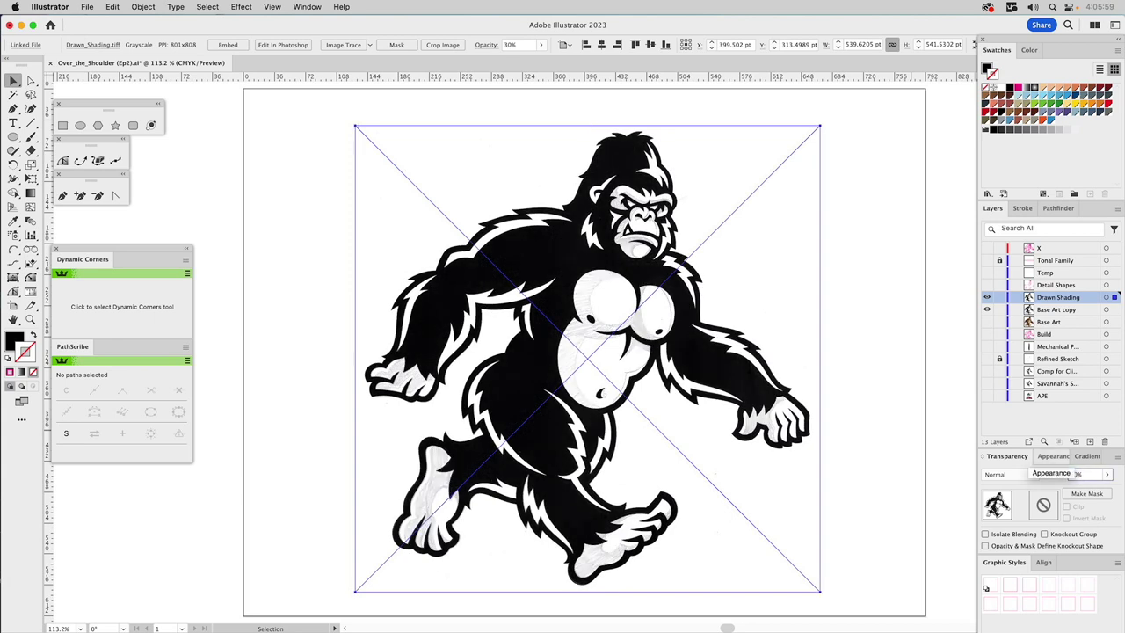
Lock and hide the Drawn Shading layer, then clear the selection
{"action": "left_click", "coordinate": [998, 298]}
{"action": "left_click", "coordinate": [987, 298]}
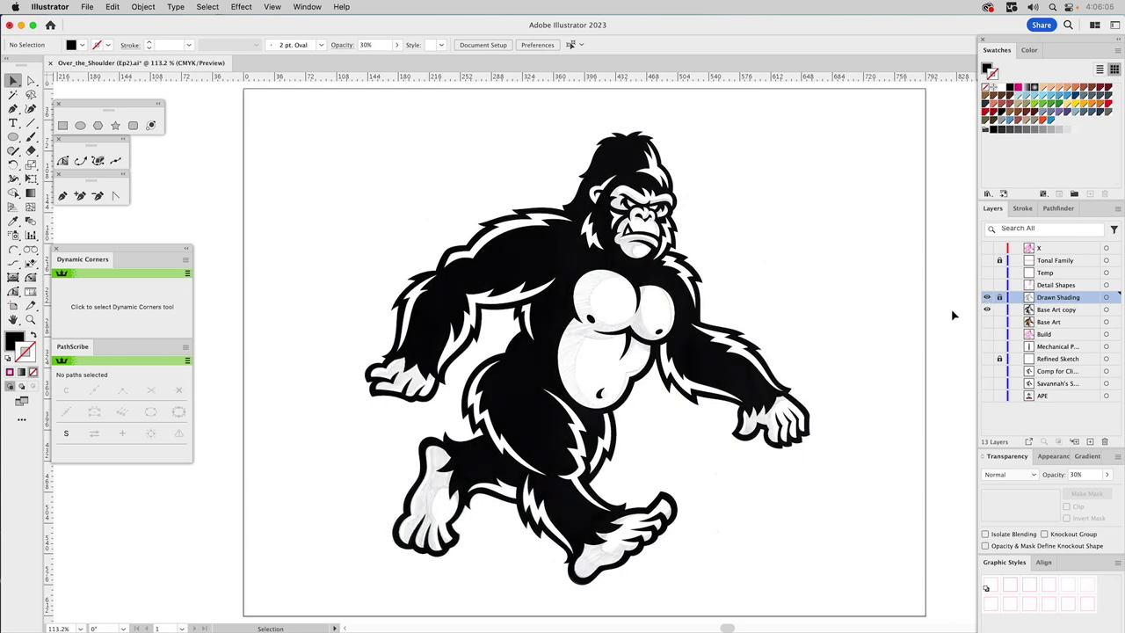
{"action": "left_click", "coordinate": [721, 360]}
{"action": "left_click", "coordinate": [853, 324]}
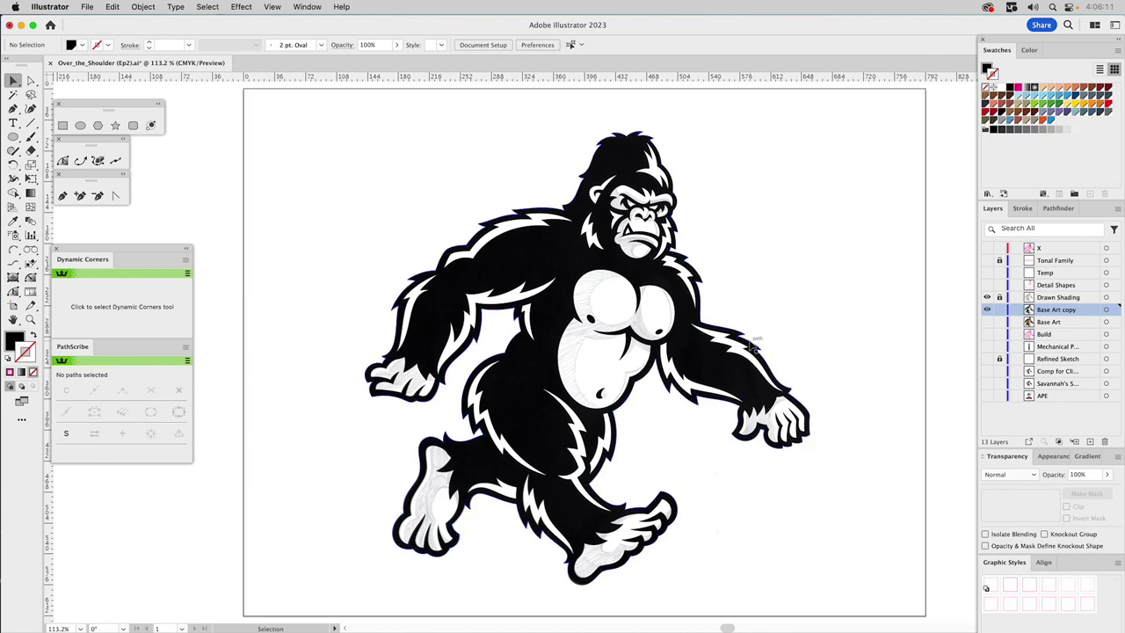
Show Drawn Shading and Detail Shapes, hide Base Art copy, and turn on the colour Base Art layer
{"action": "left_click", "coordinate": [987, 294]}
{"action": "left_click", "coordinate": [987, 286]}
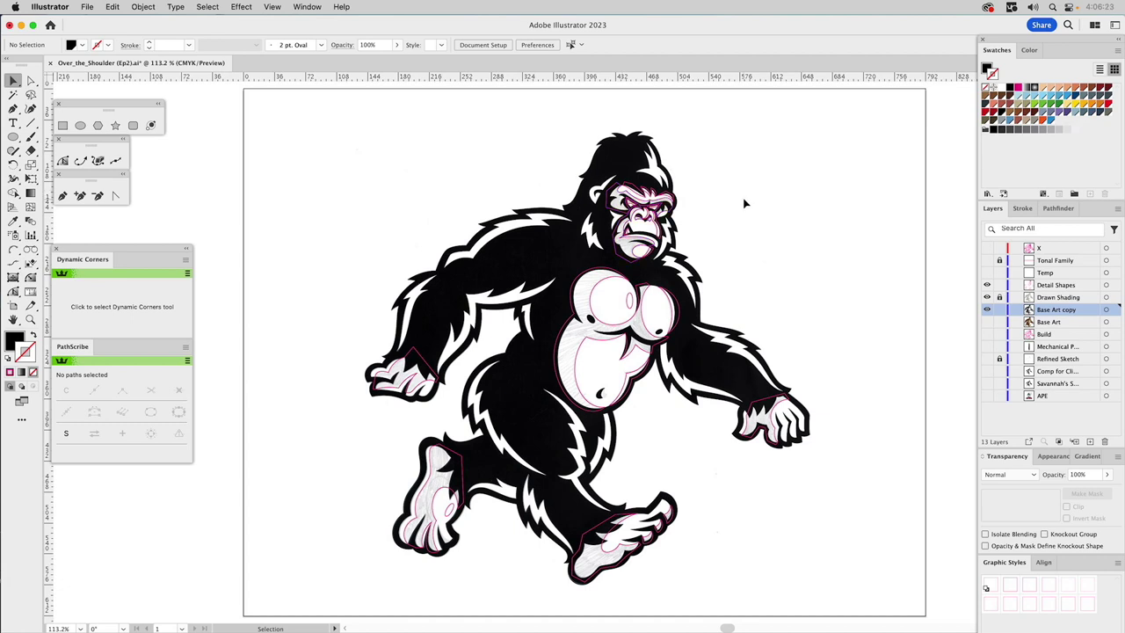
{"action": "left_click", "coordinate": [31, 320]}
{"action": "left_click", "coordinate": [986, 309]}
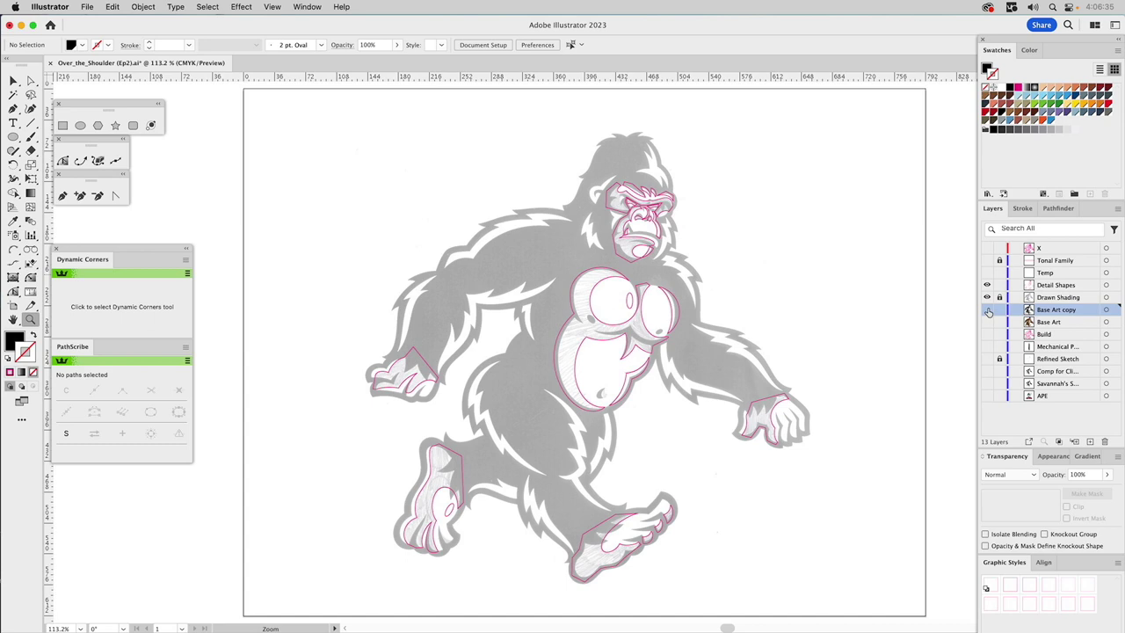
{"action": "left_click", "coordinate": [987, 322]}
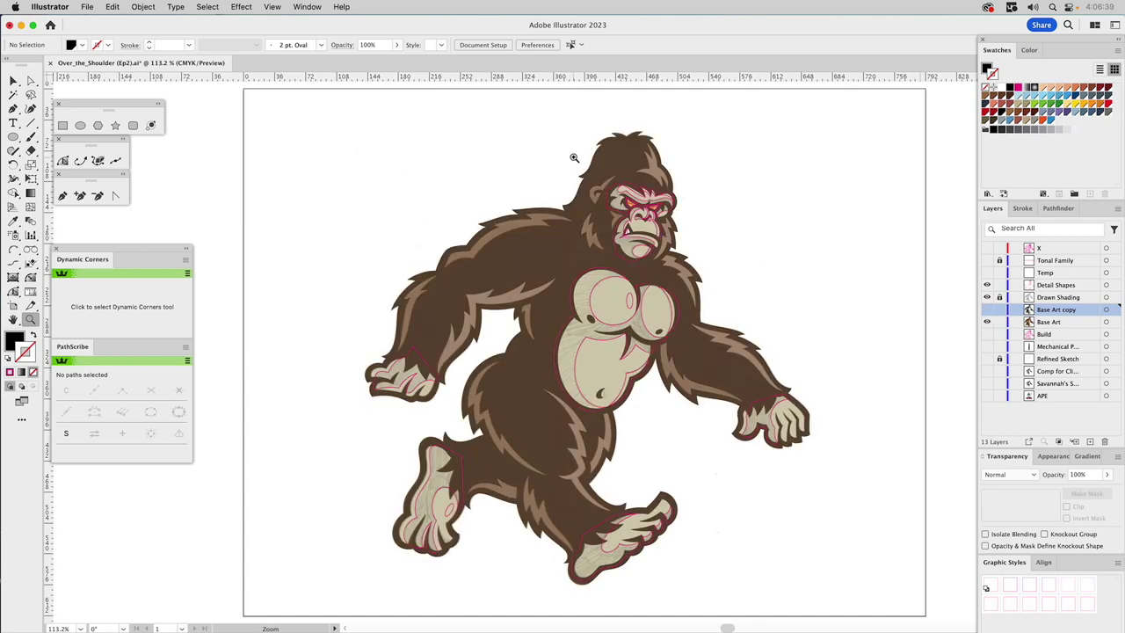
Zoom onto the head and select the face detail outlines together with the tan Base Art face shapes
{"action": "left_click_drag", "start_coordinate": [564, 142], "coordinate": [747, 315]}
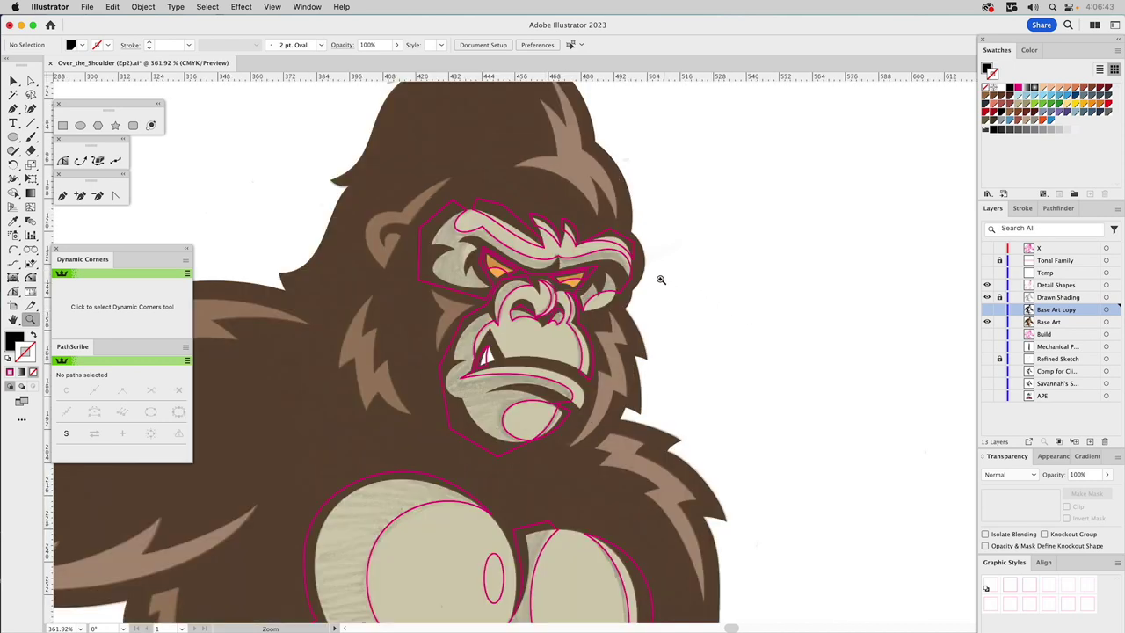
{"action": "key", "text": "v"}
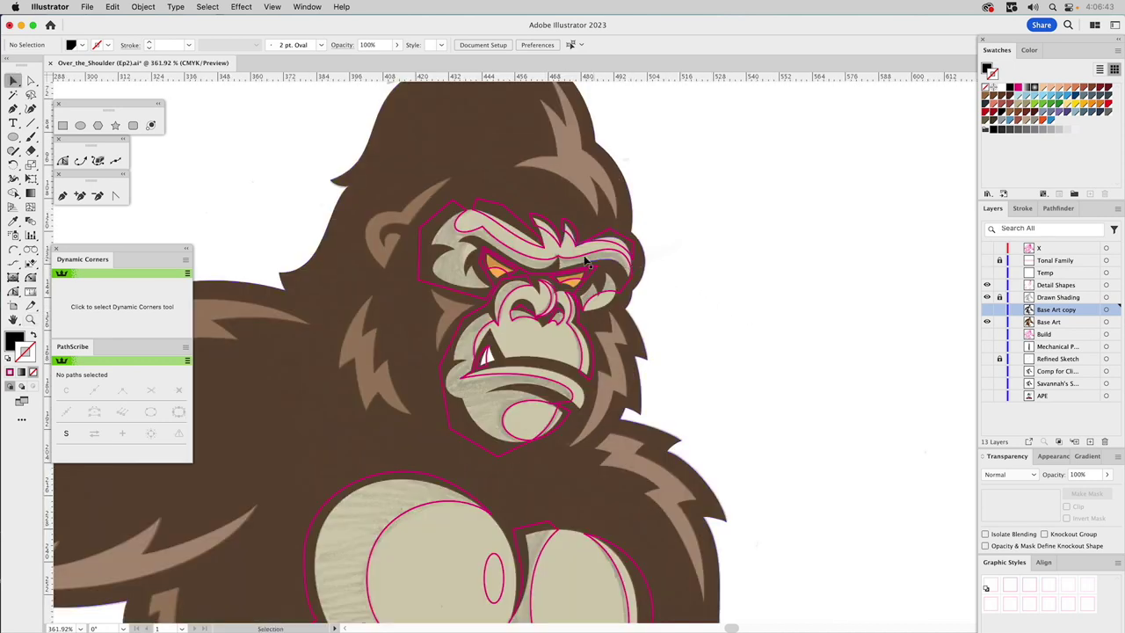
{"action": "left_click", "coordinate": [531, 260]}
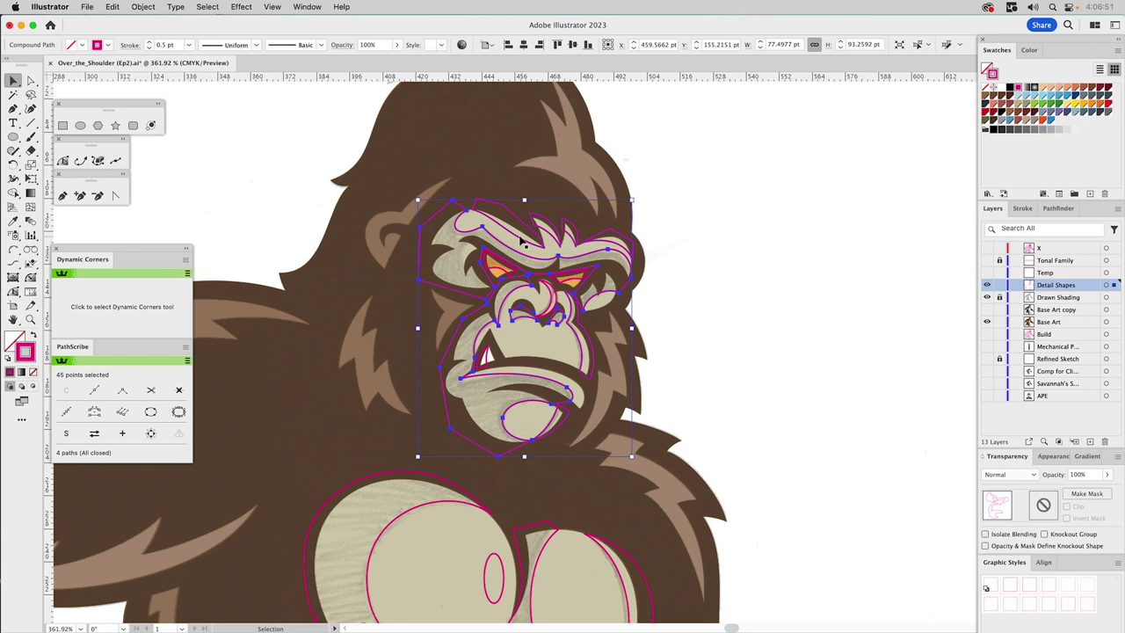
{"action": "left_click", "coordinate": [521, 241]}
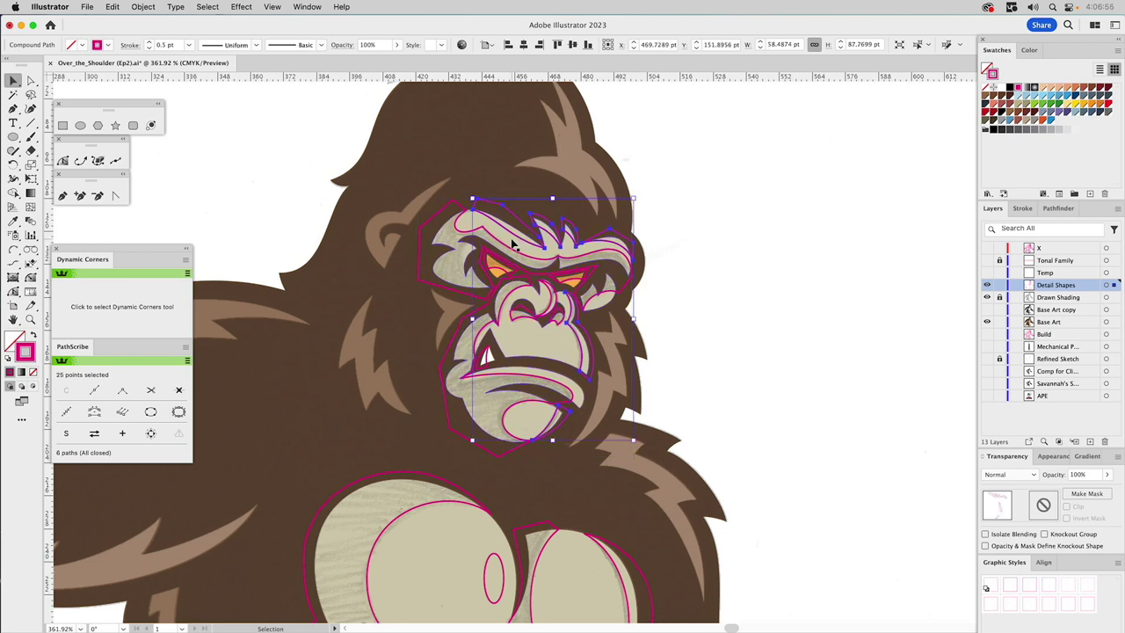
{"action": "left_click", "coordinate": [514, 245]}
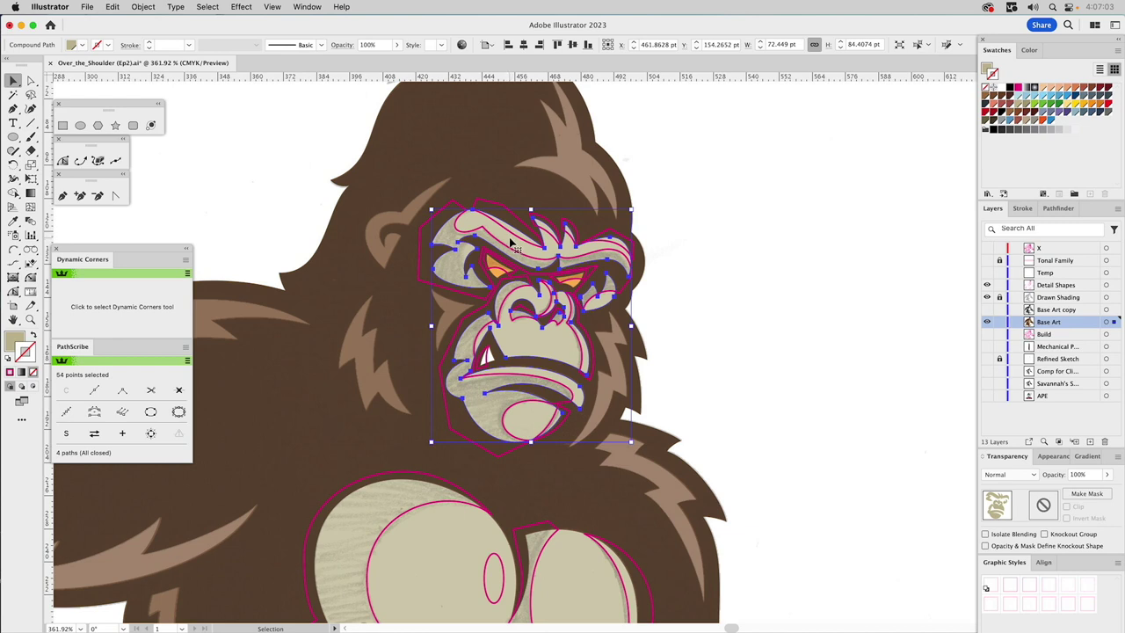
{"action": "left_click_drag", "start_coordinate": [520, 230], "coordinate": [694, 235]}
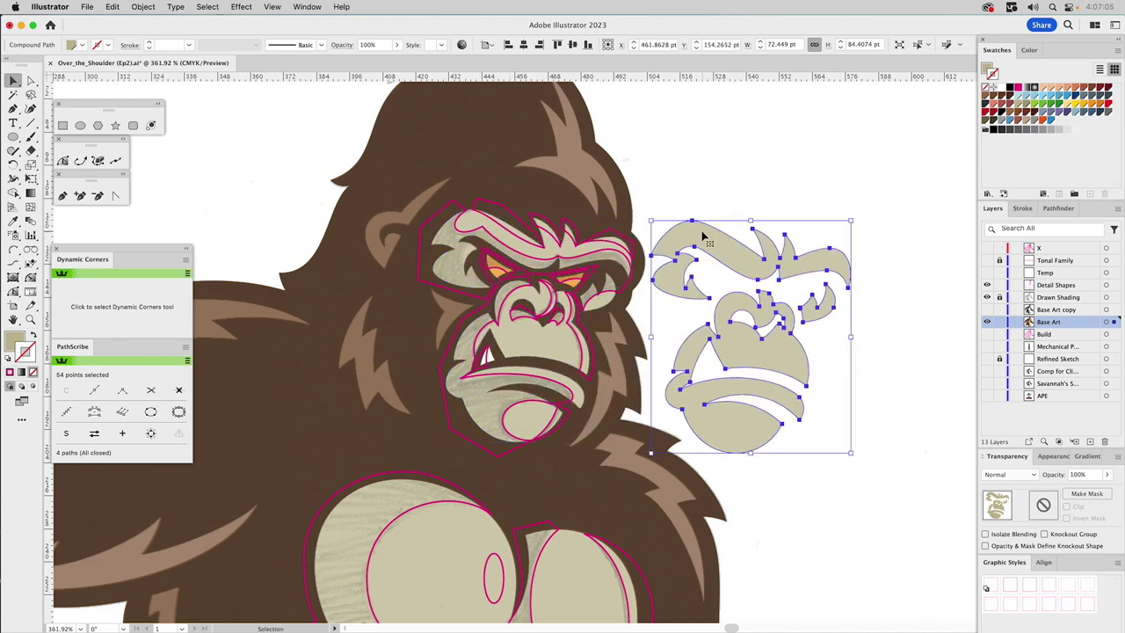
{"action": "key", "text": "super+z"}
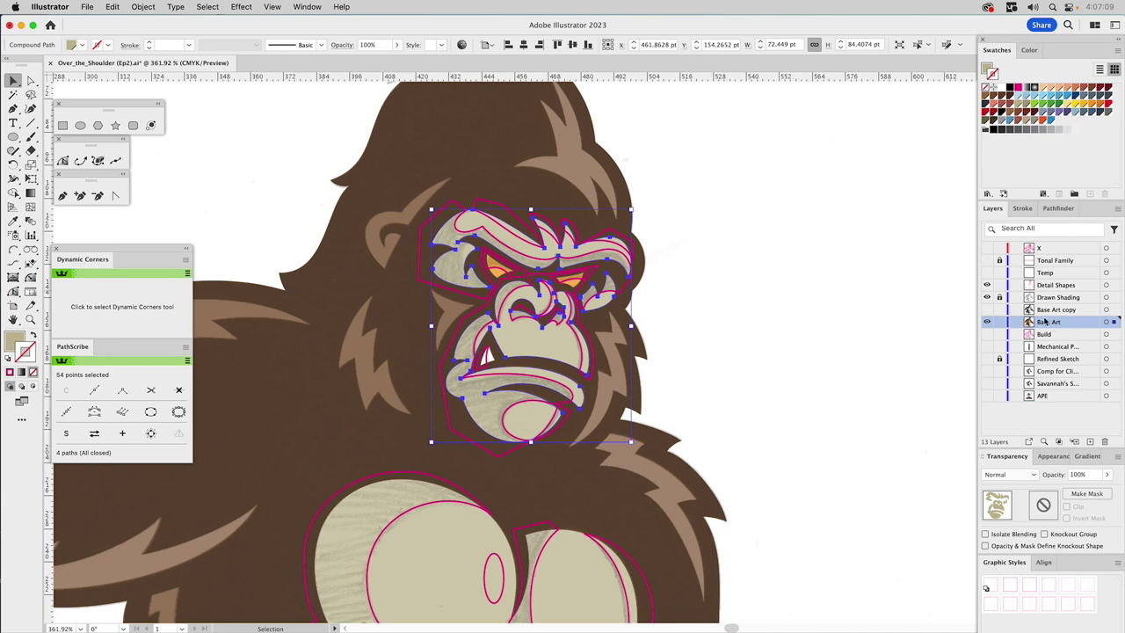
{"action": "left_click", "coordinate": [488, 233], "text": "shift"}
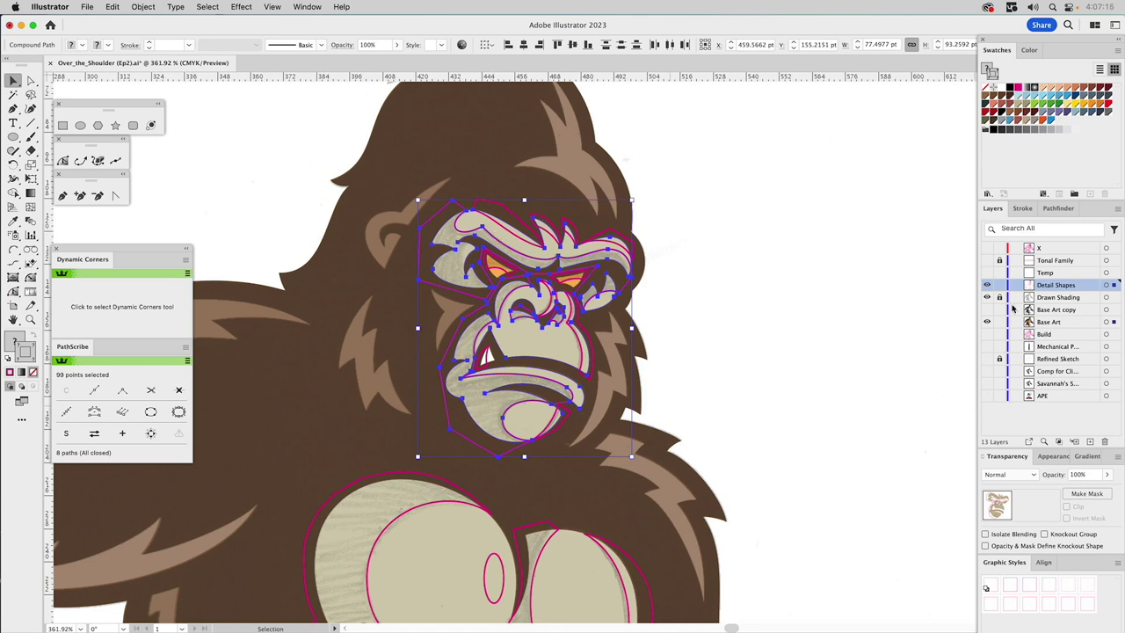
Intersect the face detail outlines with the tan face shapes and make the result a compound path
{"action": "left_click", "coordinate": [1059, 209]}
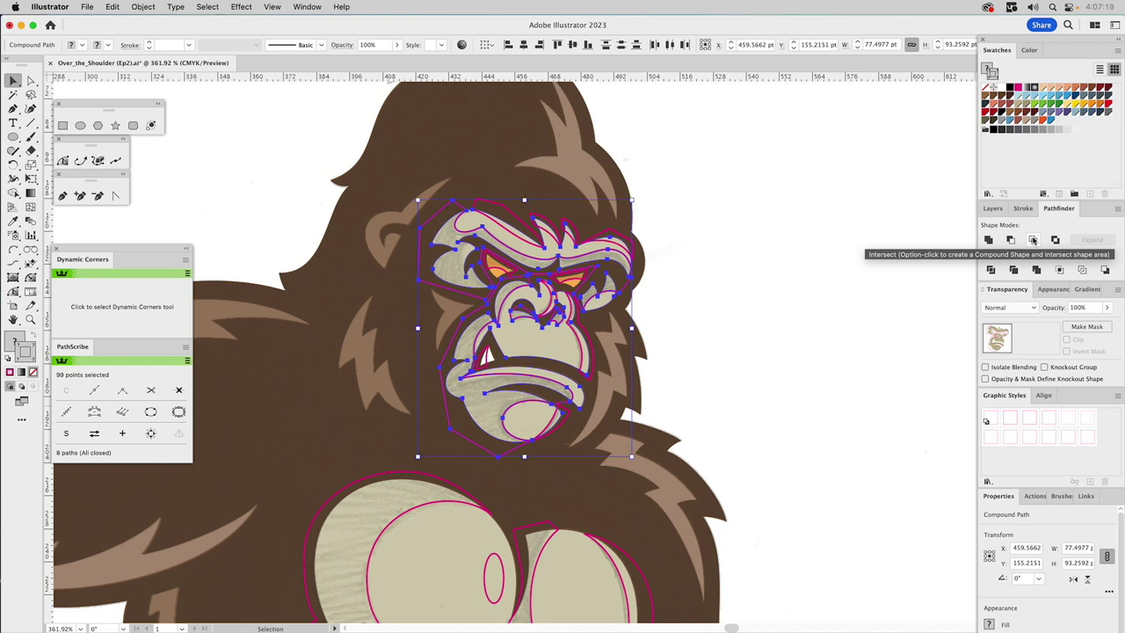
{"action": "left_click", "coordinate": [1034, 240]}
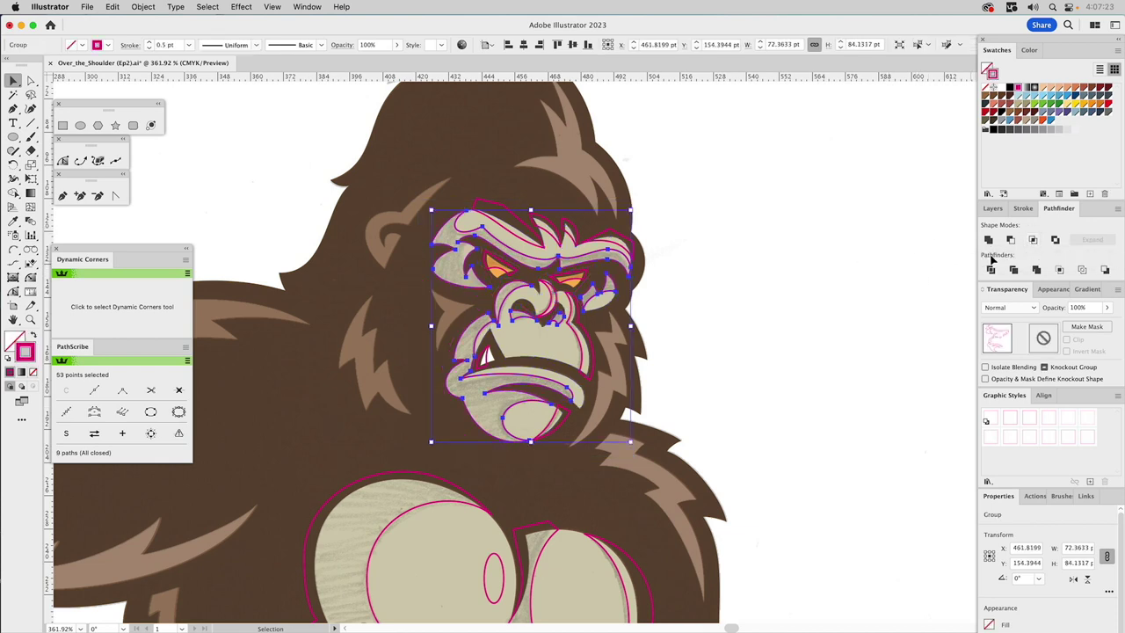
{"action": "left_click", "coordinate": [992, 208]}
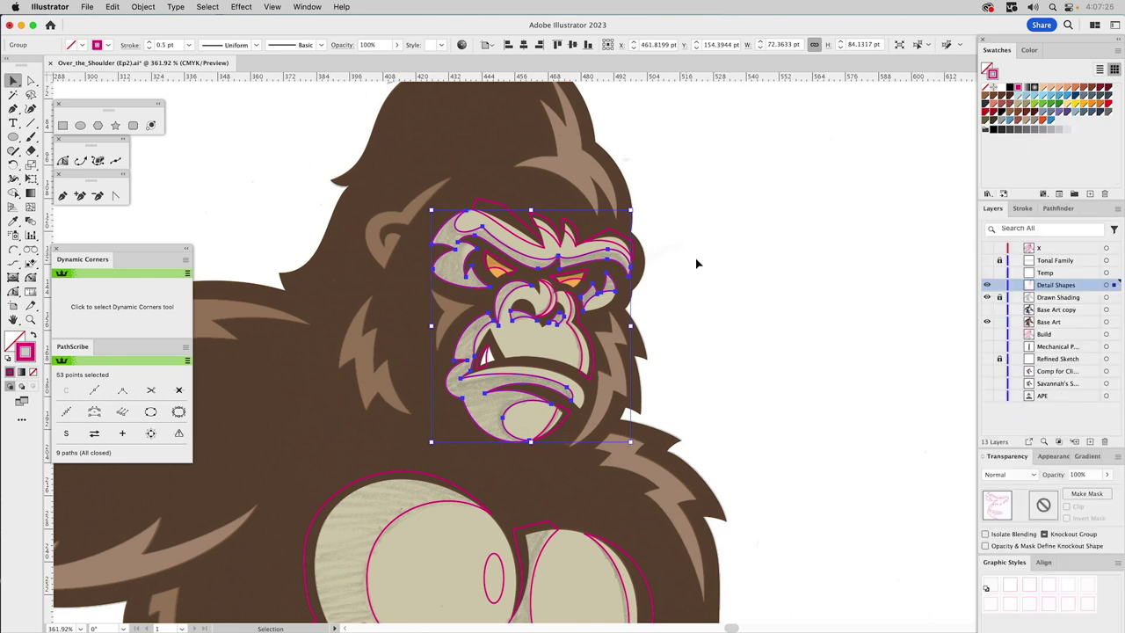
{"action": "left_click", "coordinate": [1054, 456]}
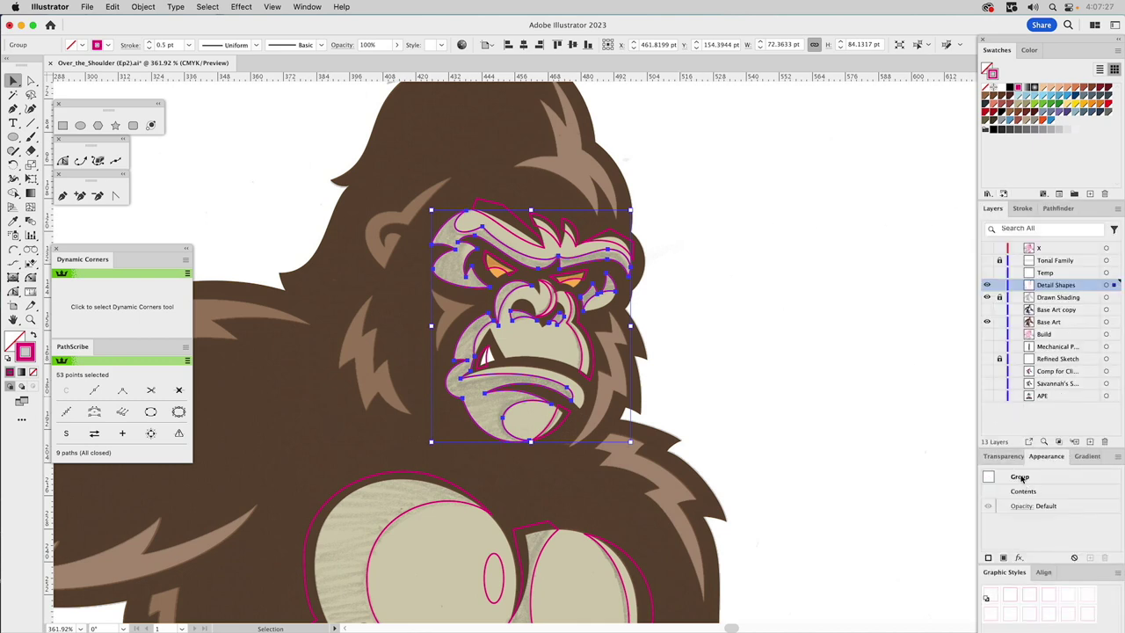
{"action": "key", "text": "shift+super+g"}
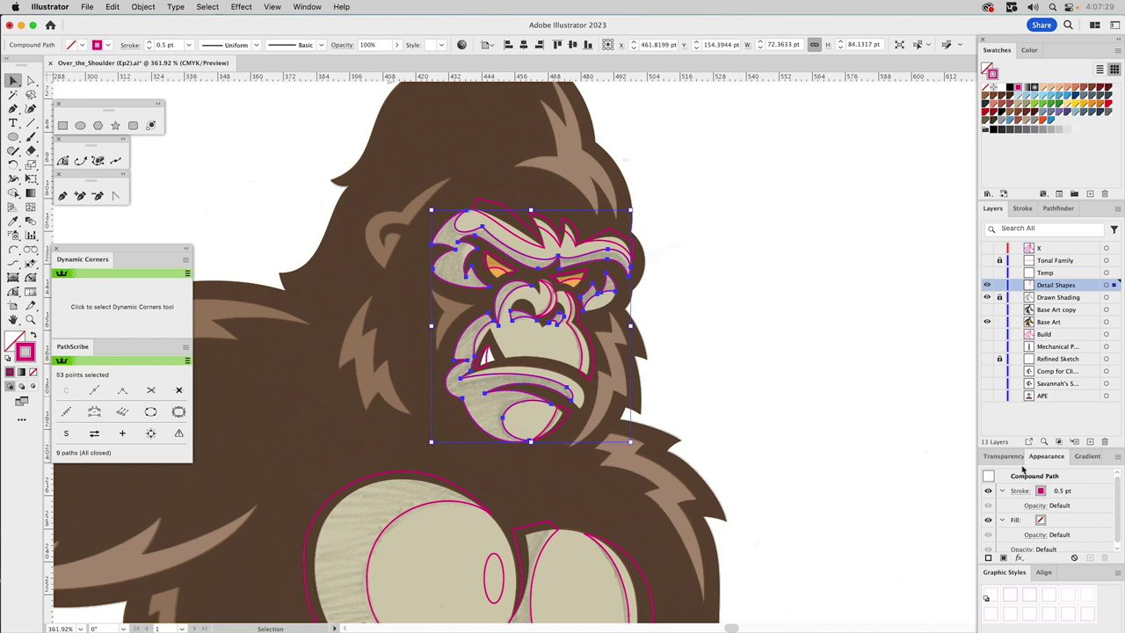
Hide the Detail Shapes layer to check the trimmed tan face
{"action": "left_click", "coordinate": [1004, 456]}
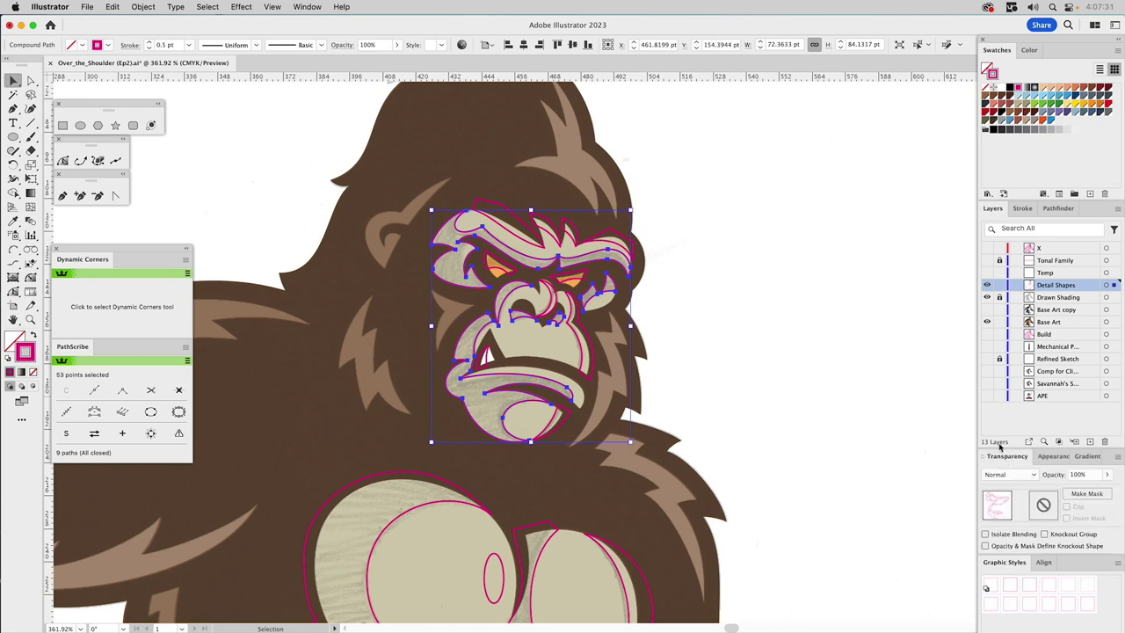
{"action": "left_click", "coordinate": [152, 7]}
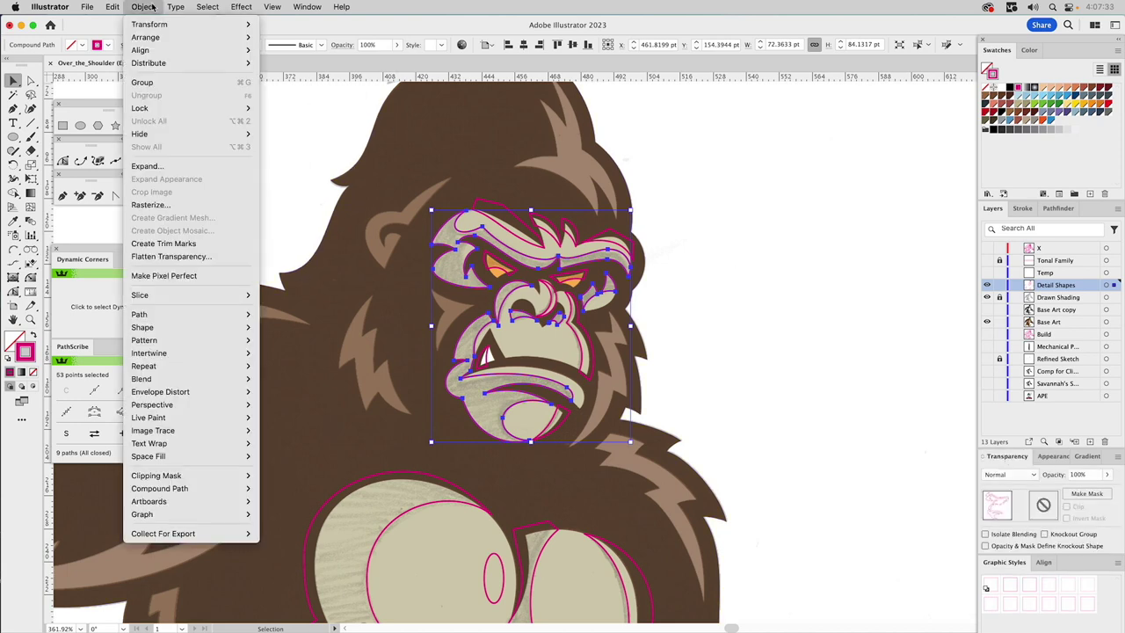
{"action": "mouse_move", "coordinate": [199, 489]}
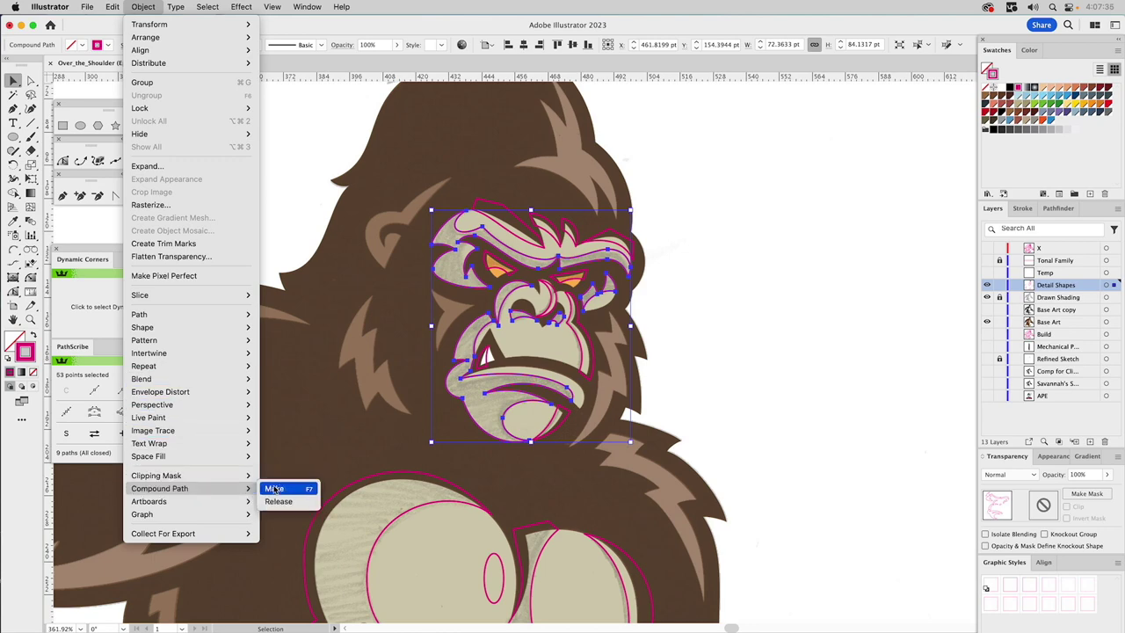
{"action": "left_click", "coordinate": [729, 273]}
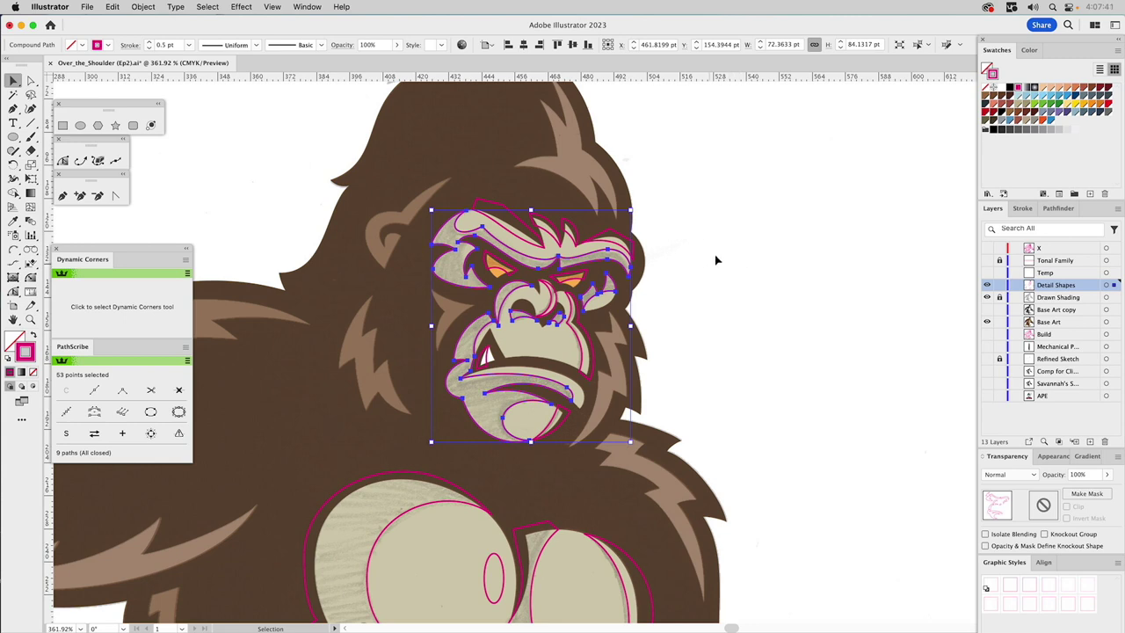
{"action": "left_click", "coordinate": [986, 285]}
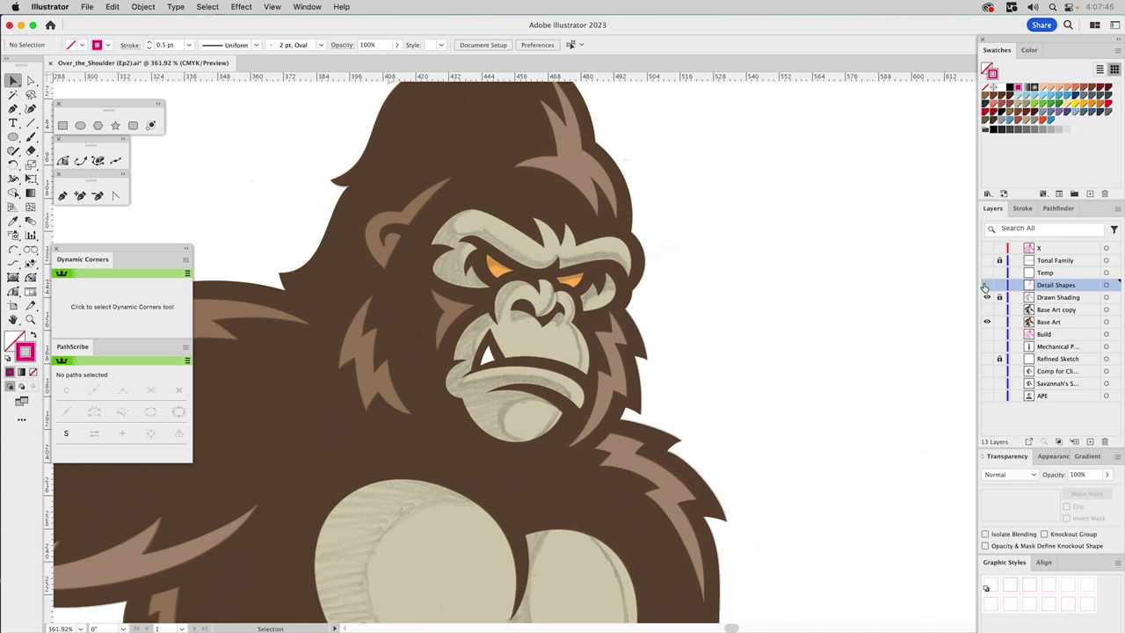
Intersect the first orange eye with its eye detail outline using a floating Pathfinder panel
{"action": "left_click", "coordinate": [986, 286]}
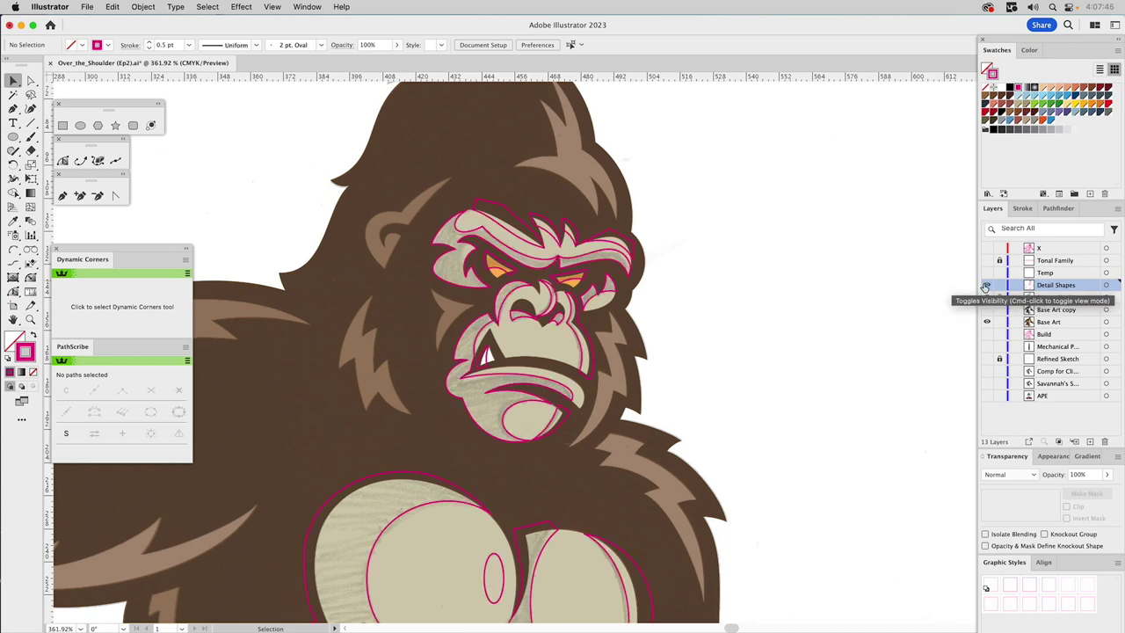
{"action": "left_click", "coordinate": [497, 275]}
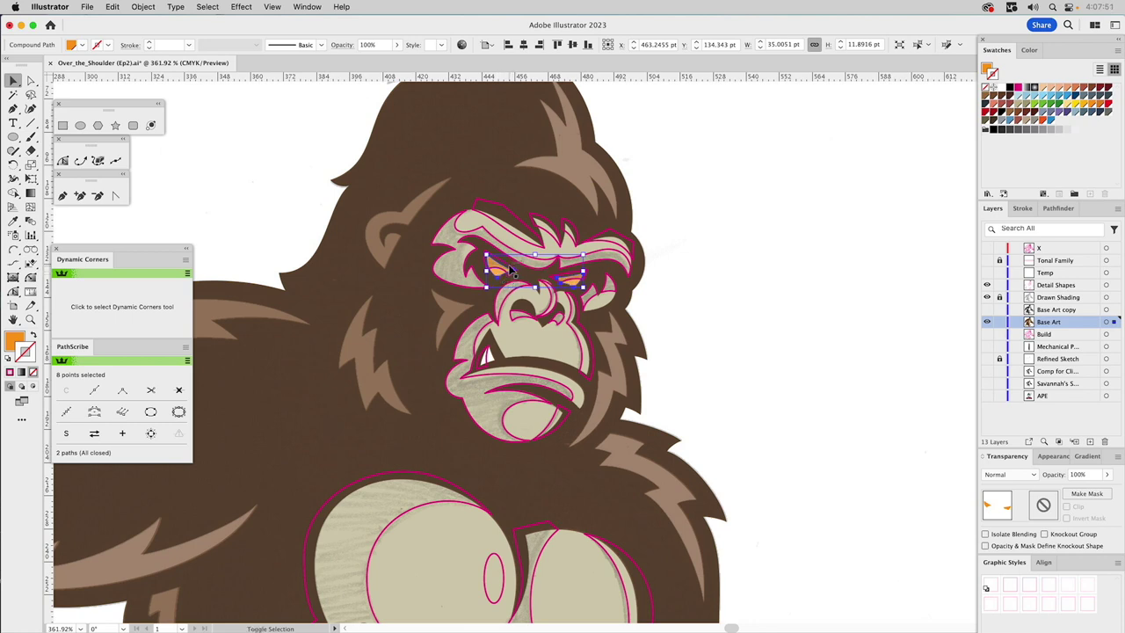
{"action": "left_click", "coordinate": [509, 271], "text": "shift"}
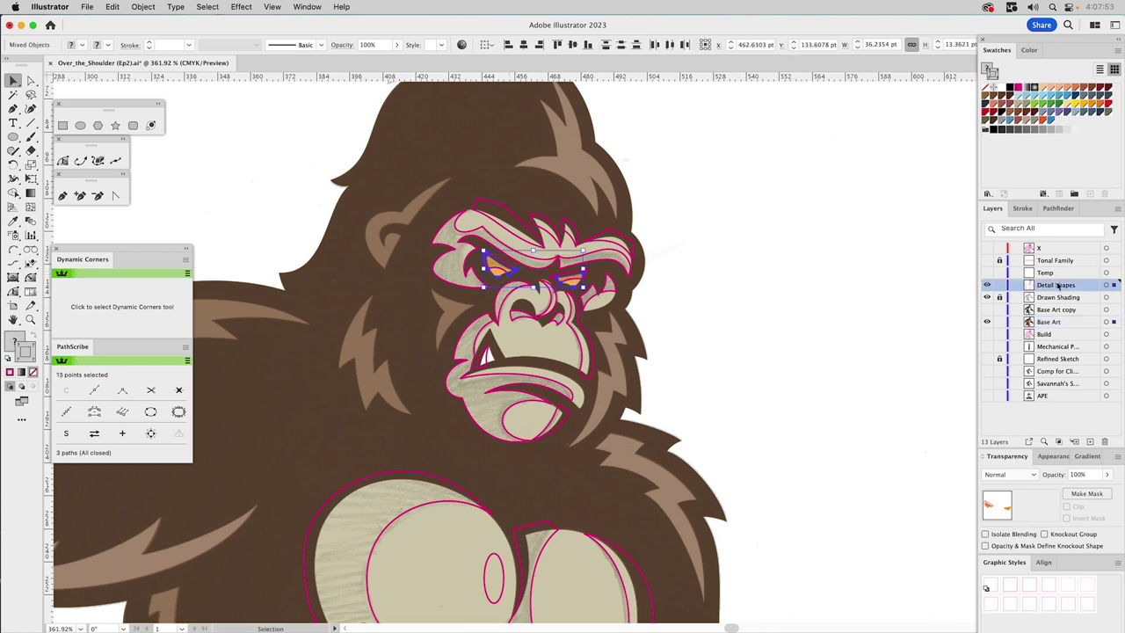
{"action": "left_click", "coordinate": [1058, 209]}
{"action": "left_click_drag", "start_coordinate": [1058, 208], "coordinate": [780, 143]}
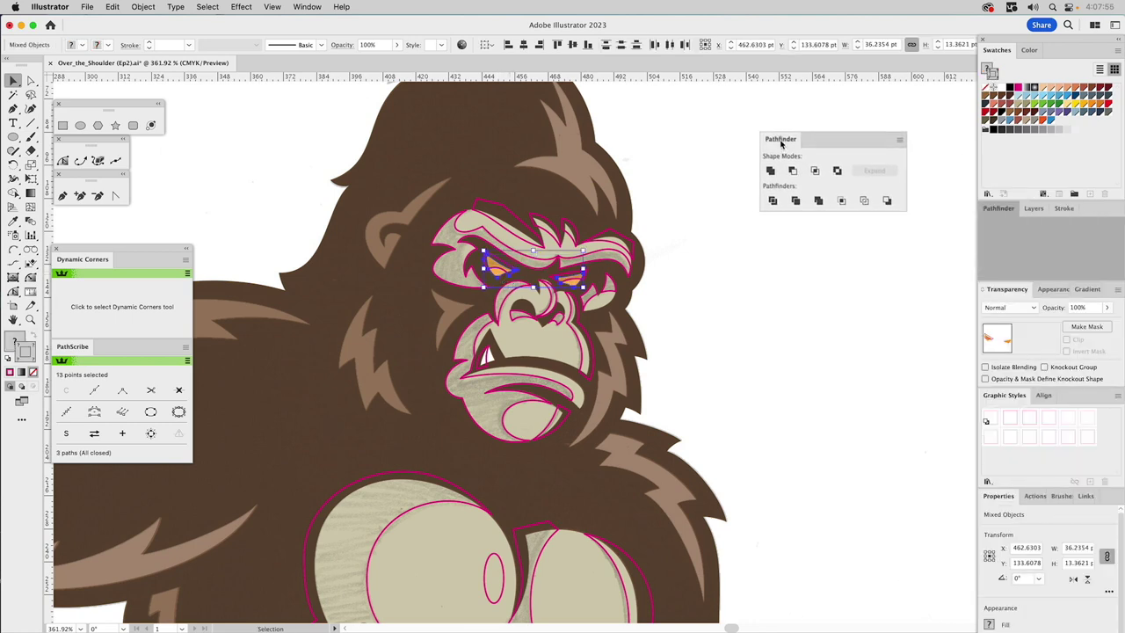
{"action": "left_click", "coordinate": [988, 208]}
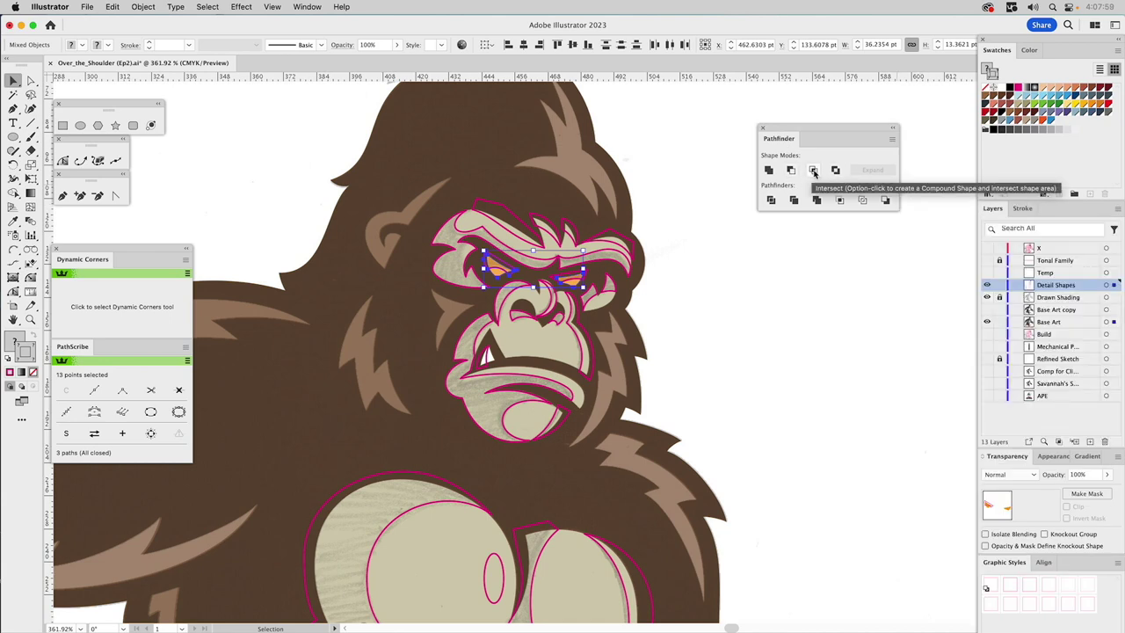
{"action": "left_click", "coordinate": [813, 171]}
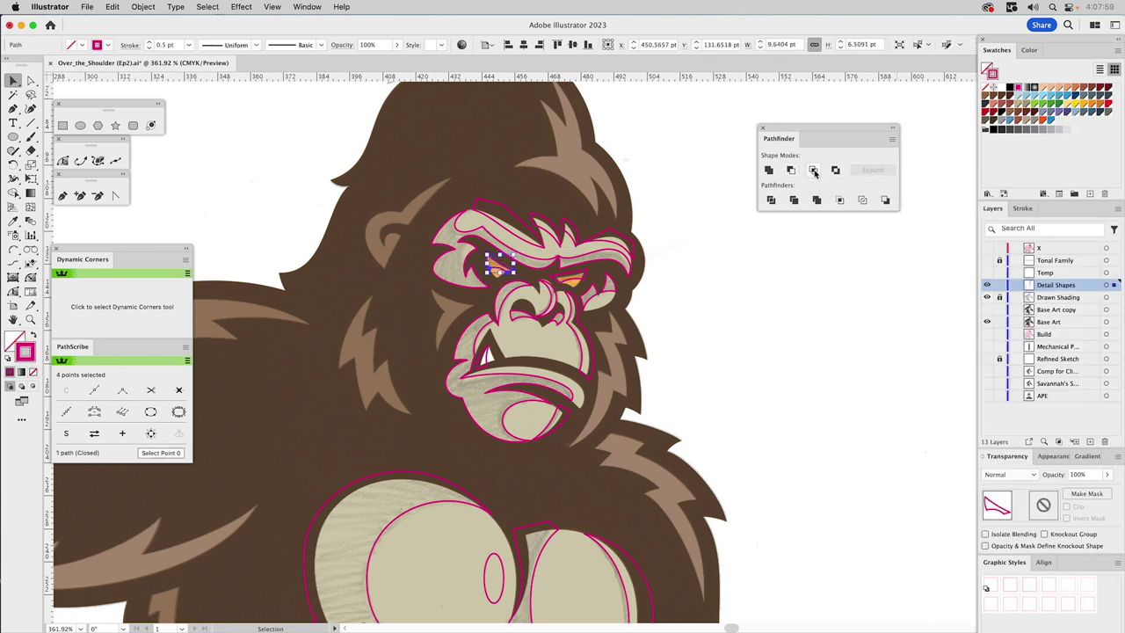
Intersect the second orange eye with its matching detail outline, then deselect
{"action": "left_click", "coordinate": [573, 283]}
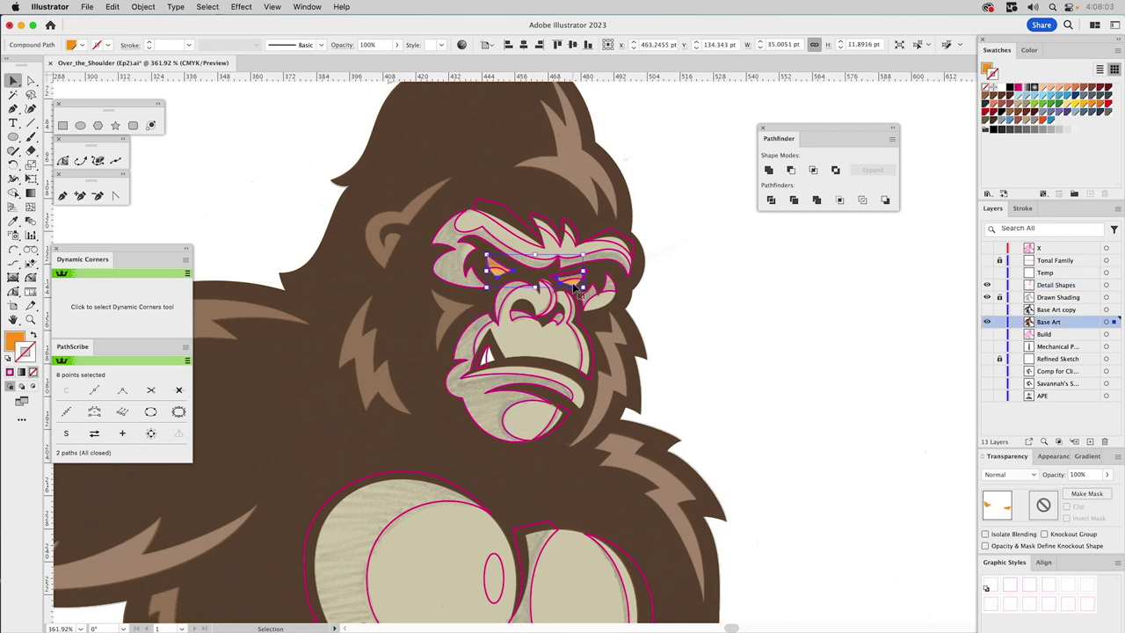
{"action": "left_click", "coordinate": [573, 281], "text": "shift"}
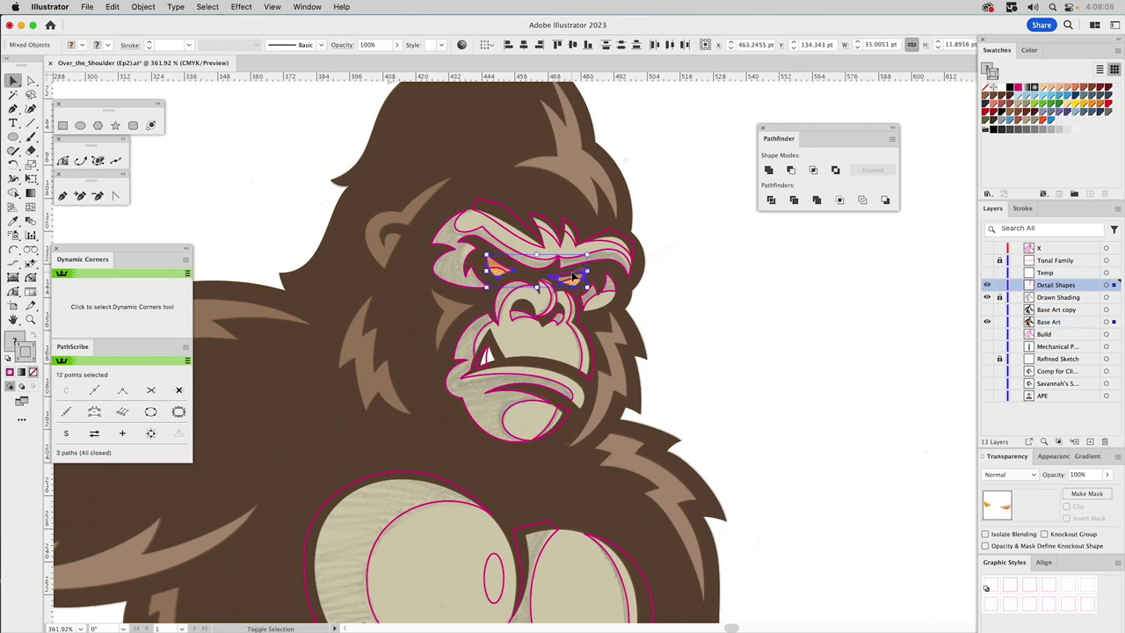
{"action": "left_click", "coordinate": [813, 171]}
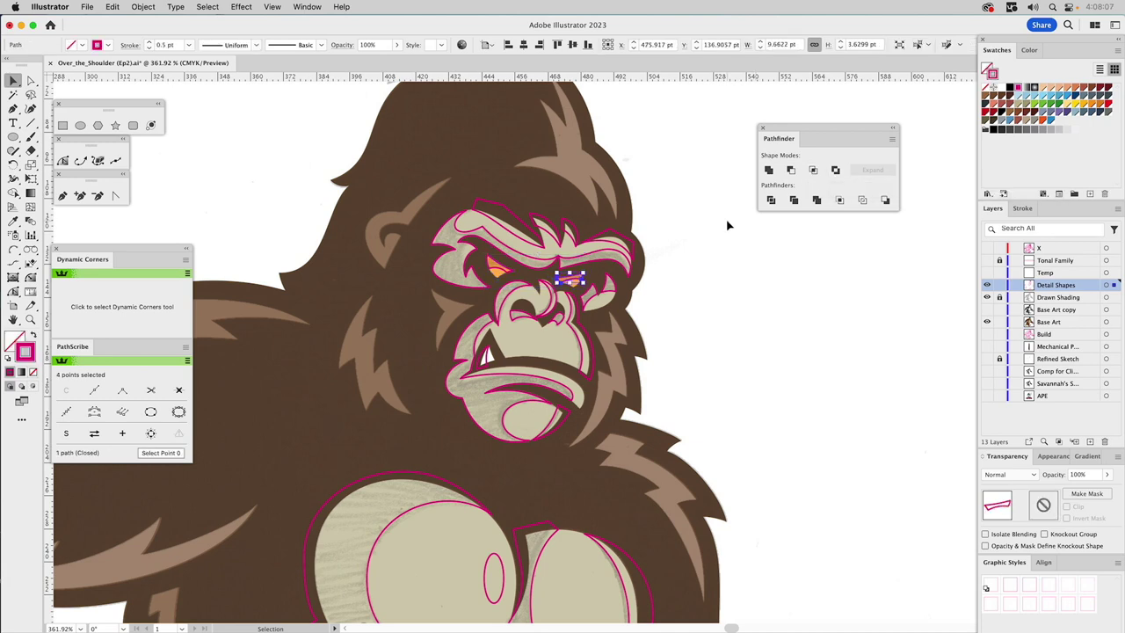
{"action": "left_click", "coordinate": [743, 237]}
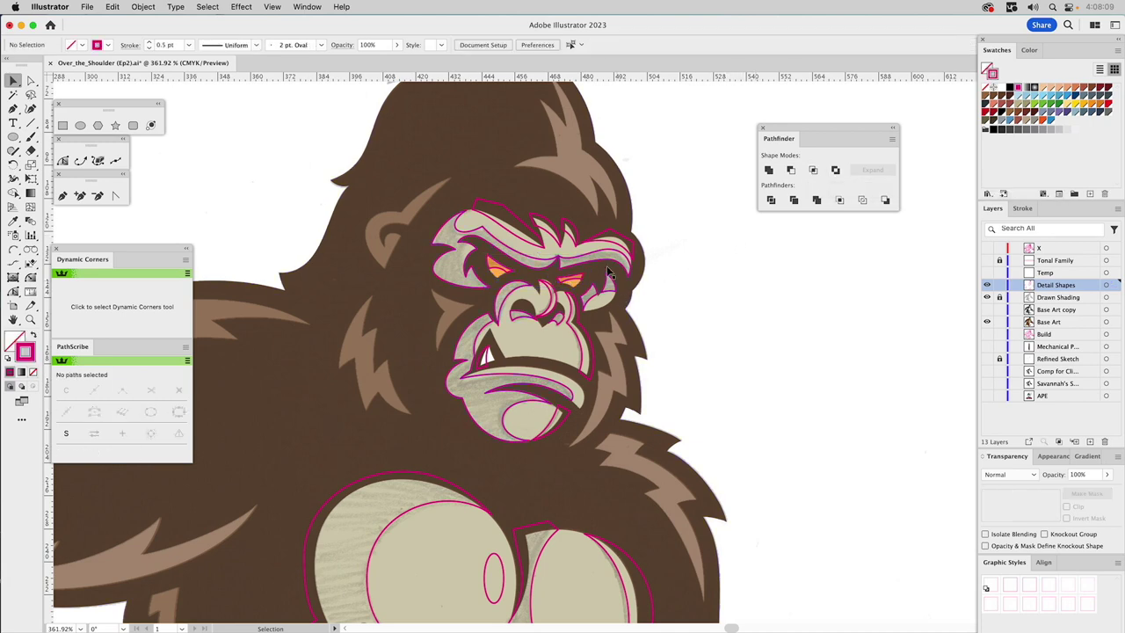
{"action": "left_click", "coordinate": [574, 245]}
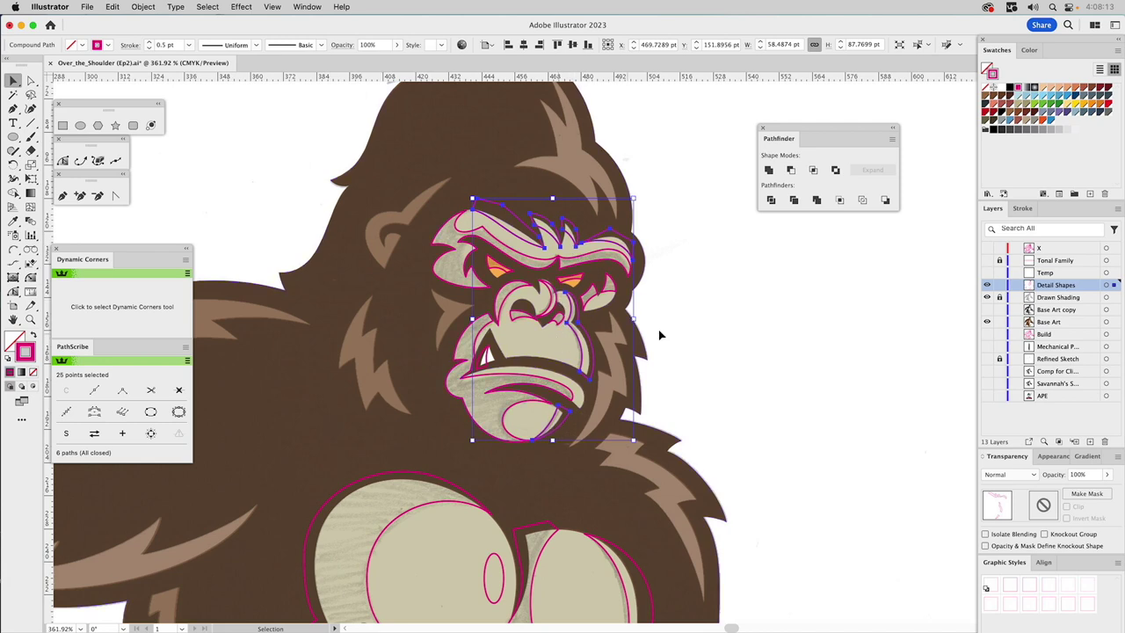
{"action": "left_click", "coordinate": [719, 327]}
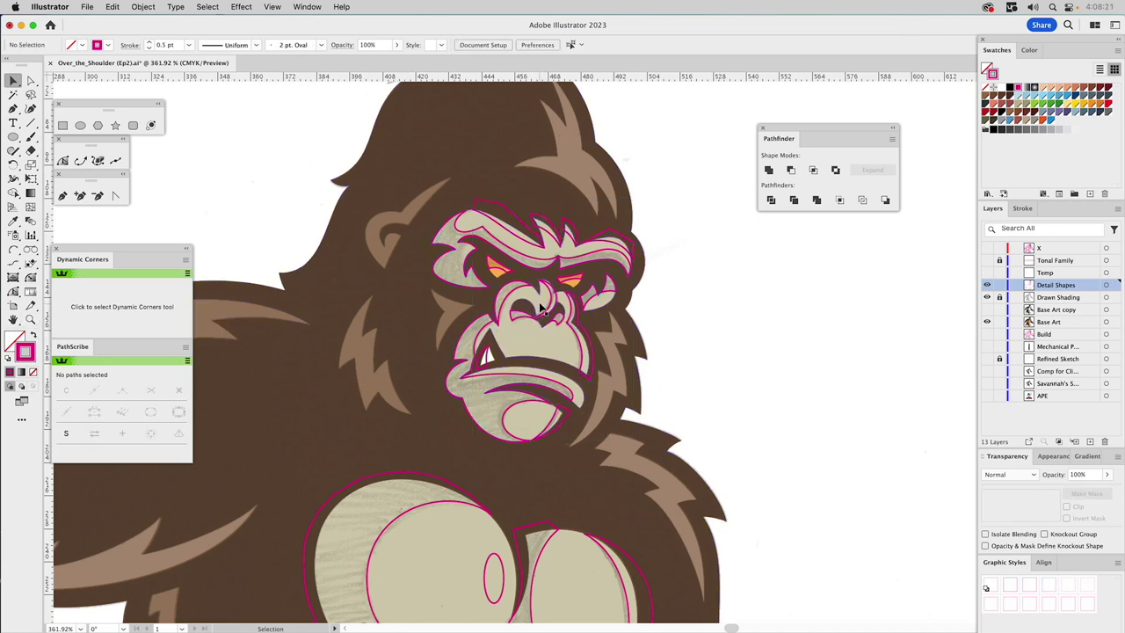
{"action": "left_click", "coordinate": [30, 319]}
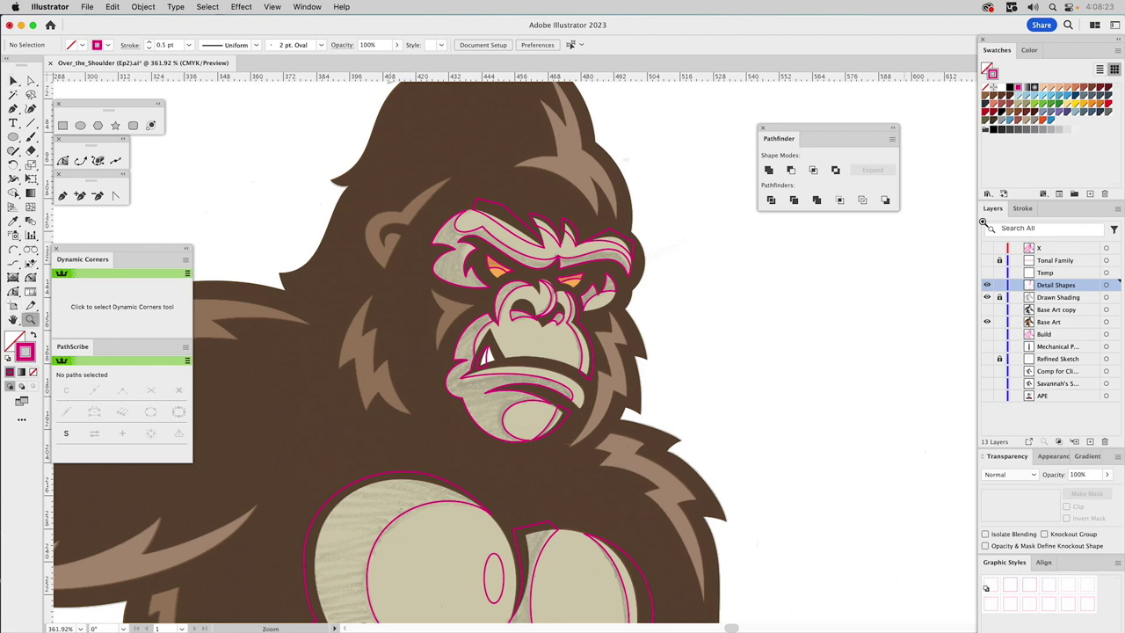
Hide Drawn Shading, zoom into the nose, and drag the tan crescent's top anchor down
{"action": "left_click", "coordinate": [986, 297]}
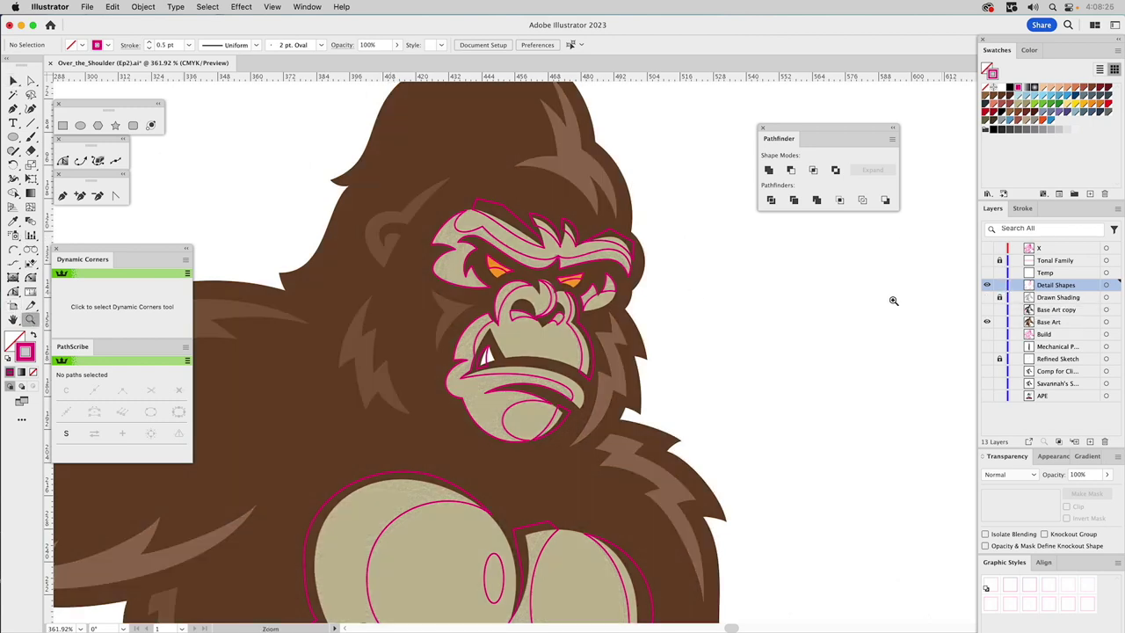
{"action": "left_click_drag", "start_coordinate": [507, 261], "coordinate": [605, 356]}
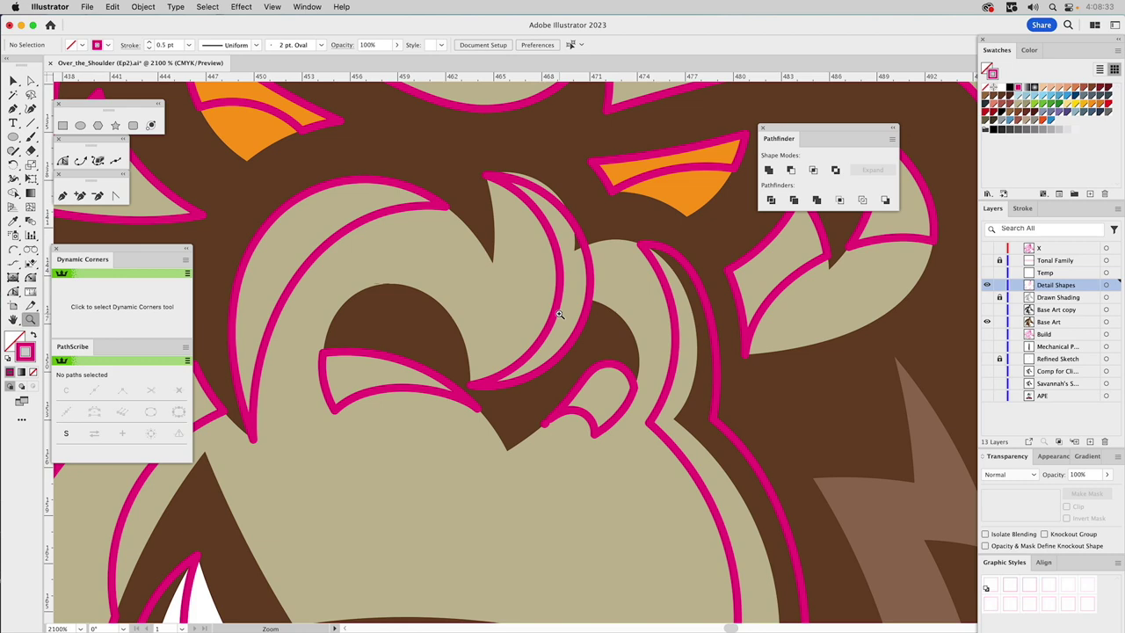
{"action": "key", "text": "a"}
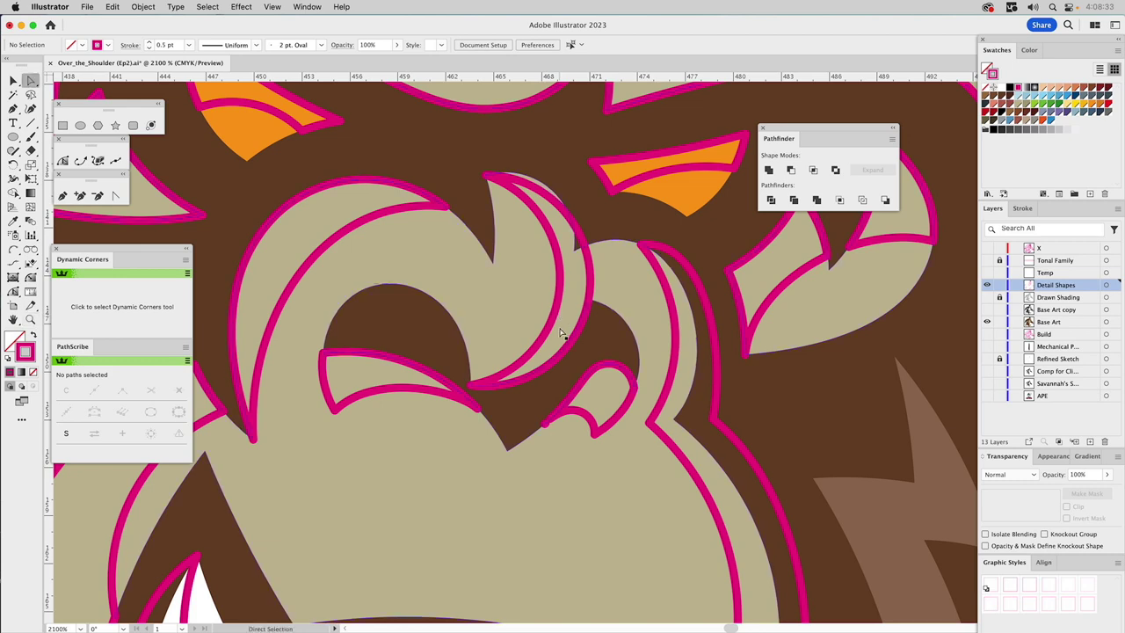
{"action": "left_click", "coordinate": [544, 424]}
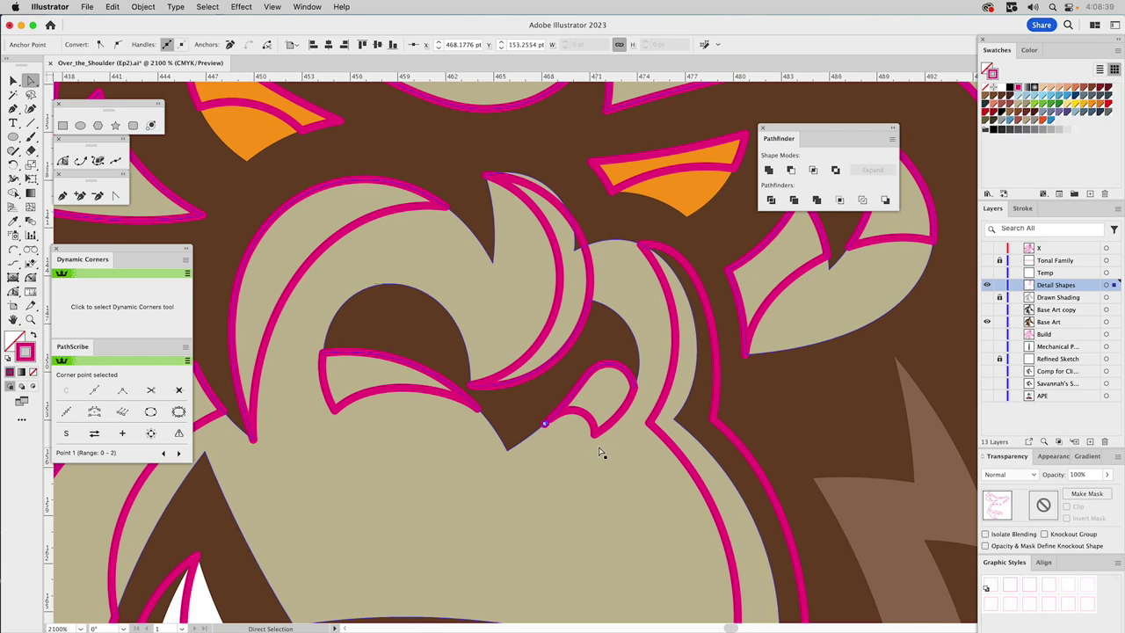
{"action": "left_click", "coordinate": [593, 350]}
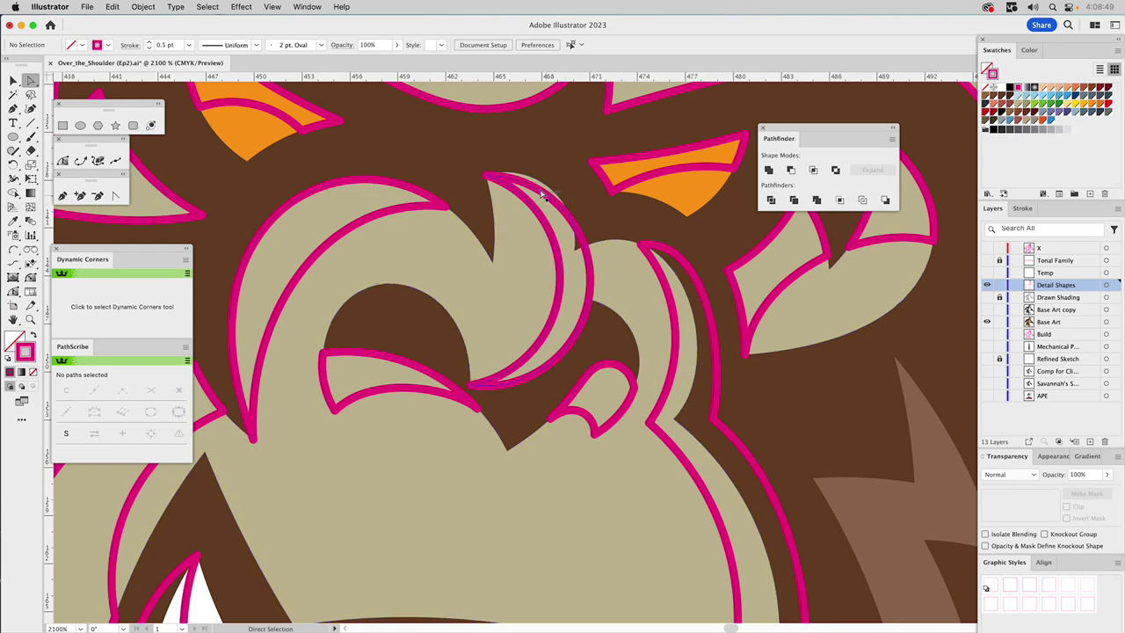
{"action": "left_click_drag", "start_coordinate": [551, 189], "coordinate": [551, 211]}
{"action": "left_click", "coordinate": [514, 176]}
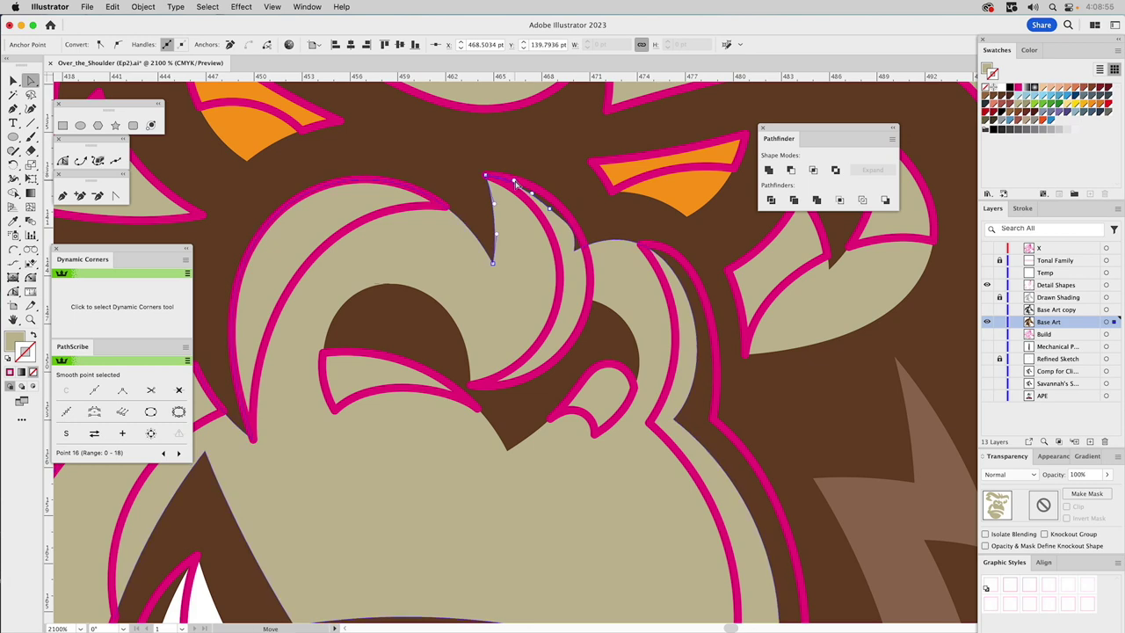
{"action": "left_click", "coordinate": [569, 228]}
{"action": "left_click", "coordinate": [568, 230]}
Apply the 0.25 pt stroke style to the crescent's detail outline
{"action": "key", "text": "v"}
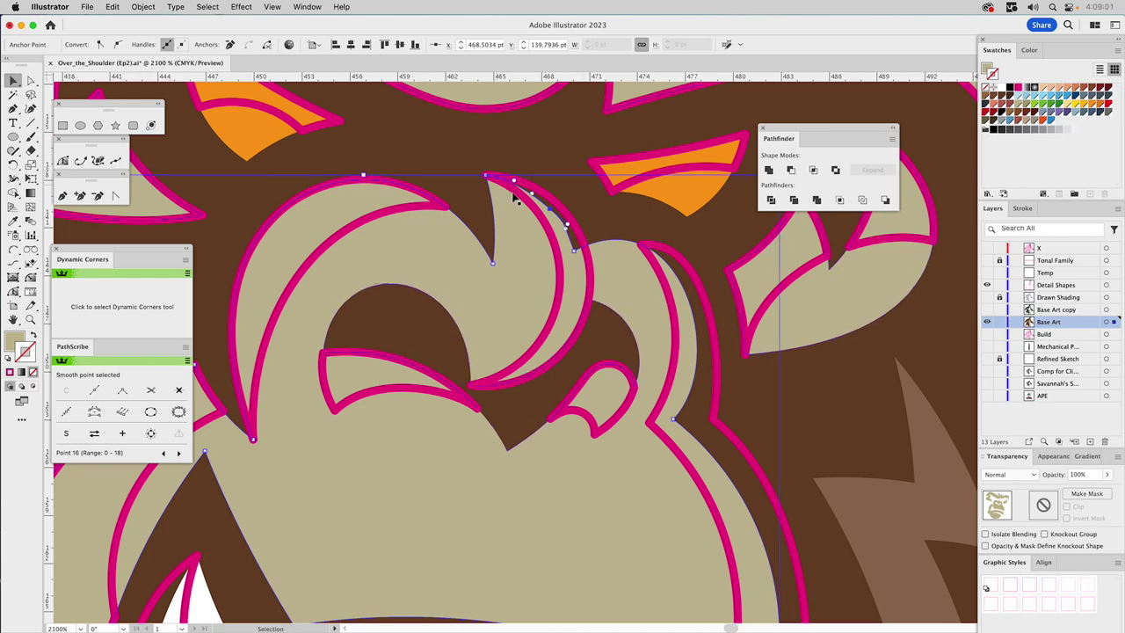
{"action": "left_click", "coordinate": [584, 239]}
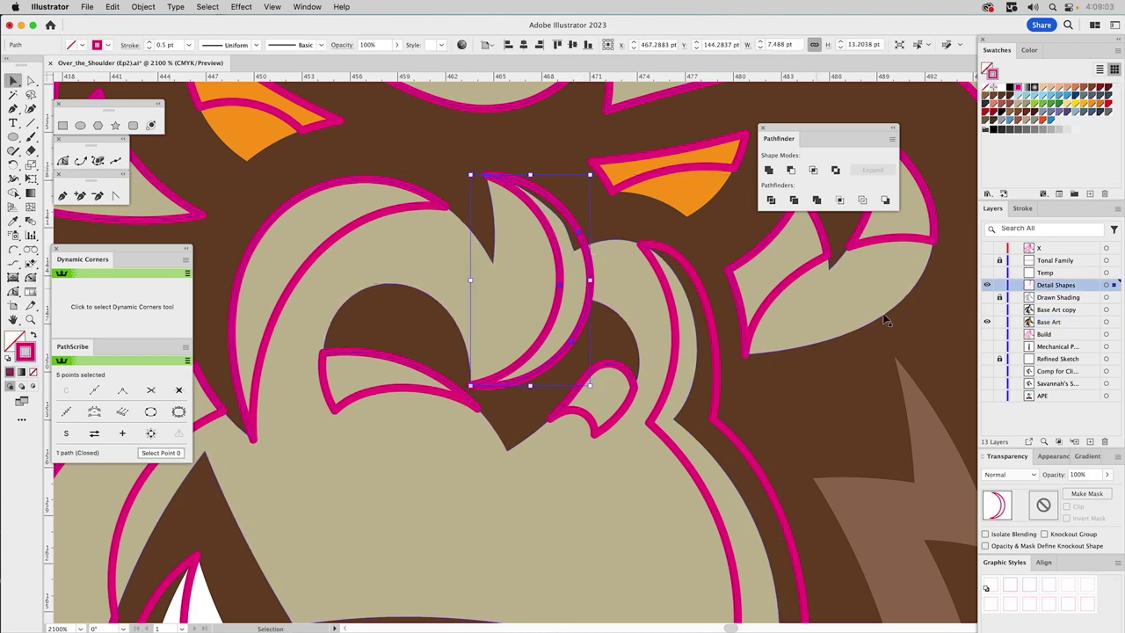
{"action": "left_click", "coordinate": [1071, 588]}
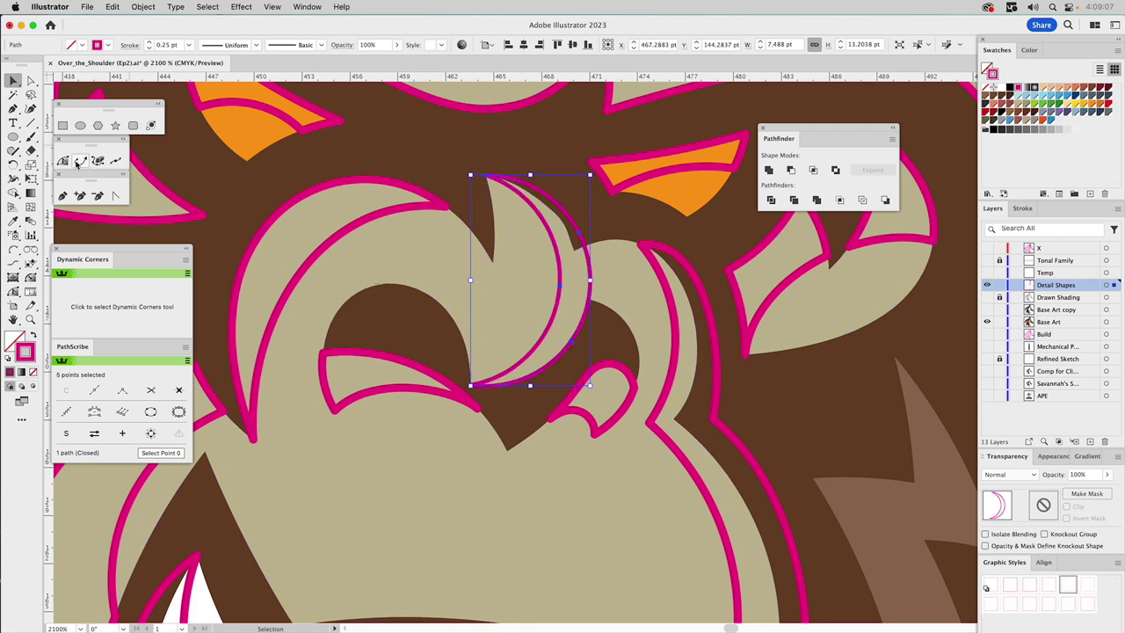
{"action": "left_click", "coordinate": [61, 195]}
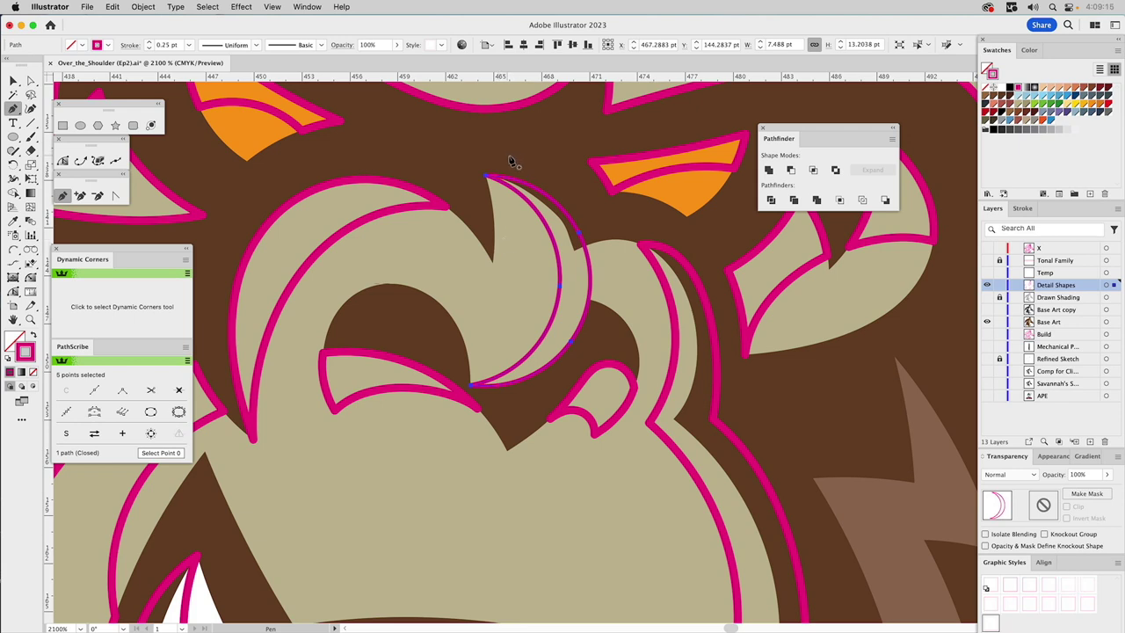
Draw a polygon over the crescent tip and intersect it with the crescent to cut a sliver
{"action": "left_click_drag", "start_coordinate": [596, 253], "coordinate": [549, 272]}
{"action": "left_click", "coordinate": [536, 268]}
{"action": "left_click", "coordinate": [473, 181]}
{"action": "left_click", "coordinate": [476, 156]}
{"action": "left_click", "coordinate": [541, 156]}
{"action": "left_click", "coordinate": [592, 222]}
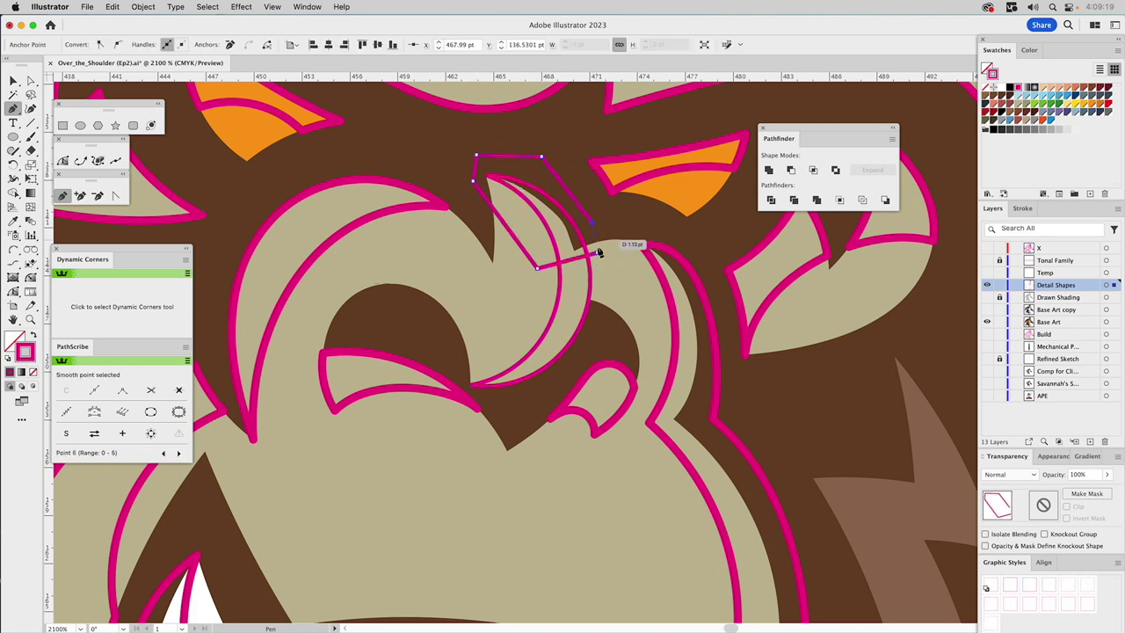
{"action": "left_click", "coordinate": [596, 252]}
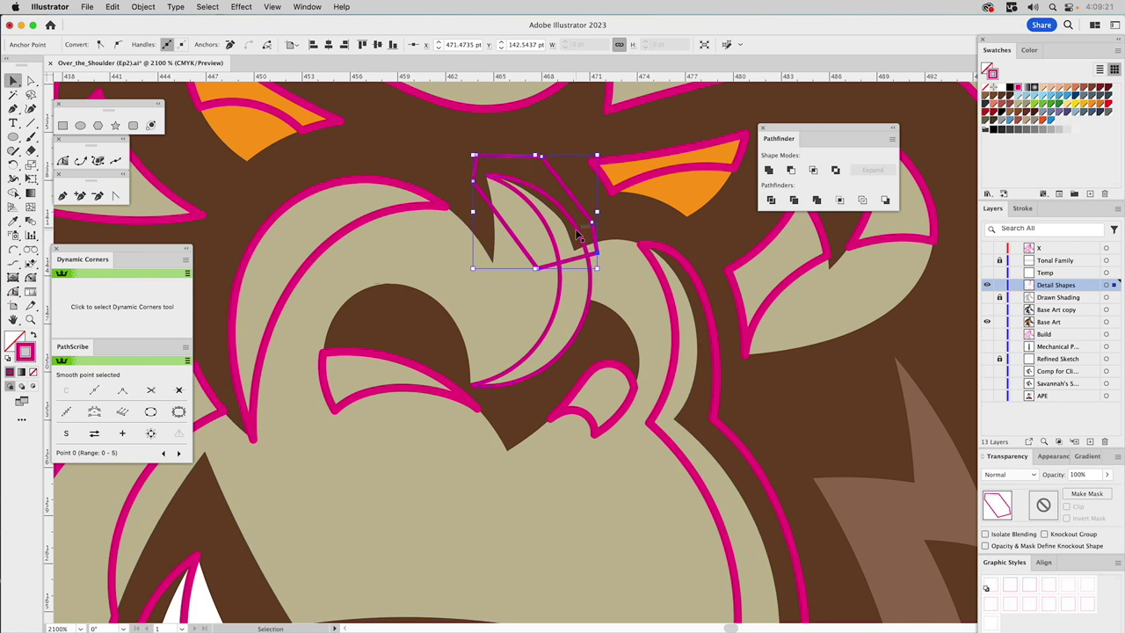
{"action": "key", "text": "v"}
{"action": "left_click_drag", "start_coordinate": [577, 234], "coordinate": [566, 236]}
{"action": "left_click", "coordinate": [583, 220], "text": "shift"}
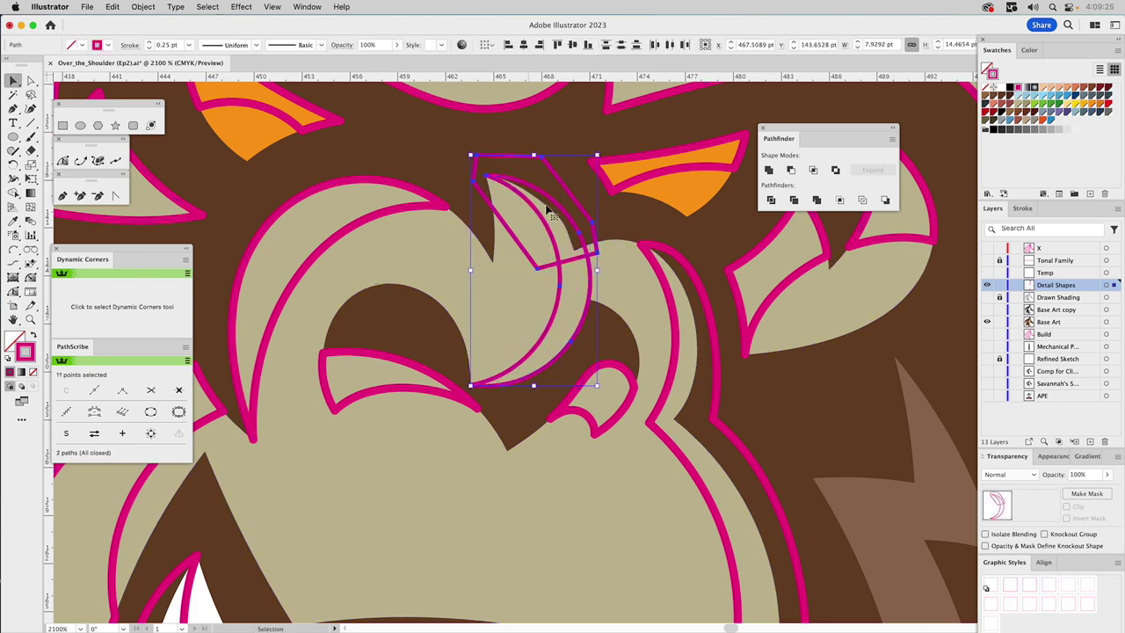
{"action": "left_click", "coordinate": [813, 170]}
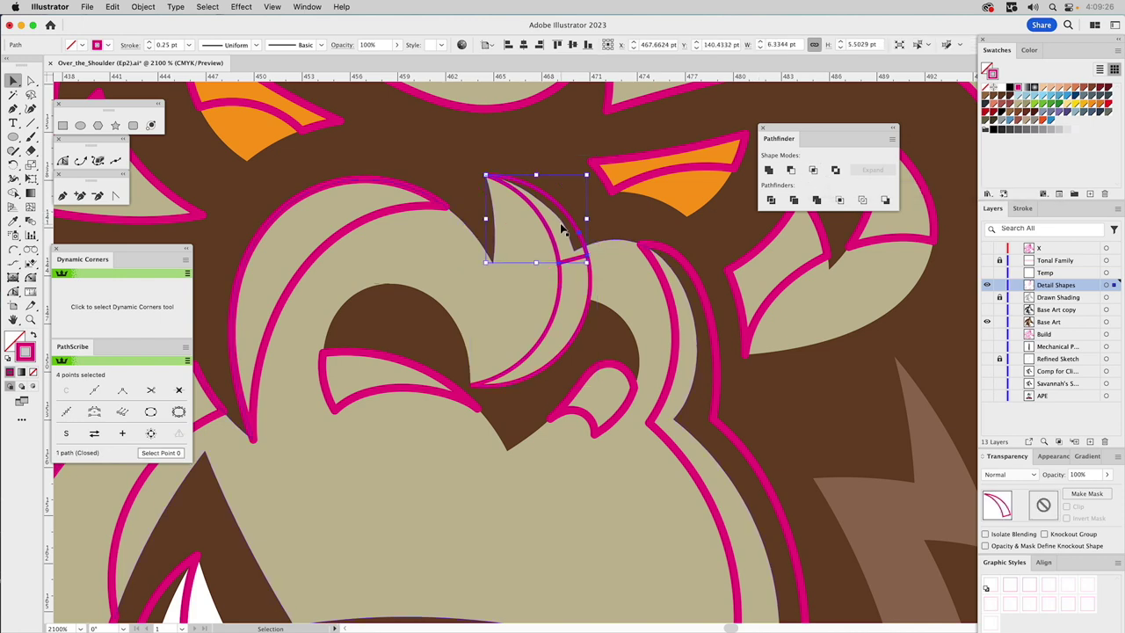
Fill the sliver tan, move it to Base Art, and unite it with the tan face as a compound path
{"action": "key", "text": "i"}
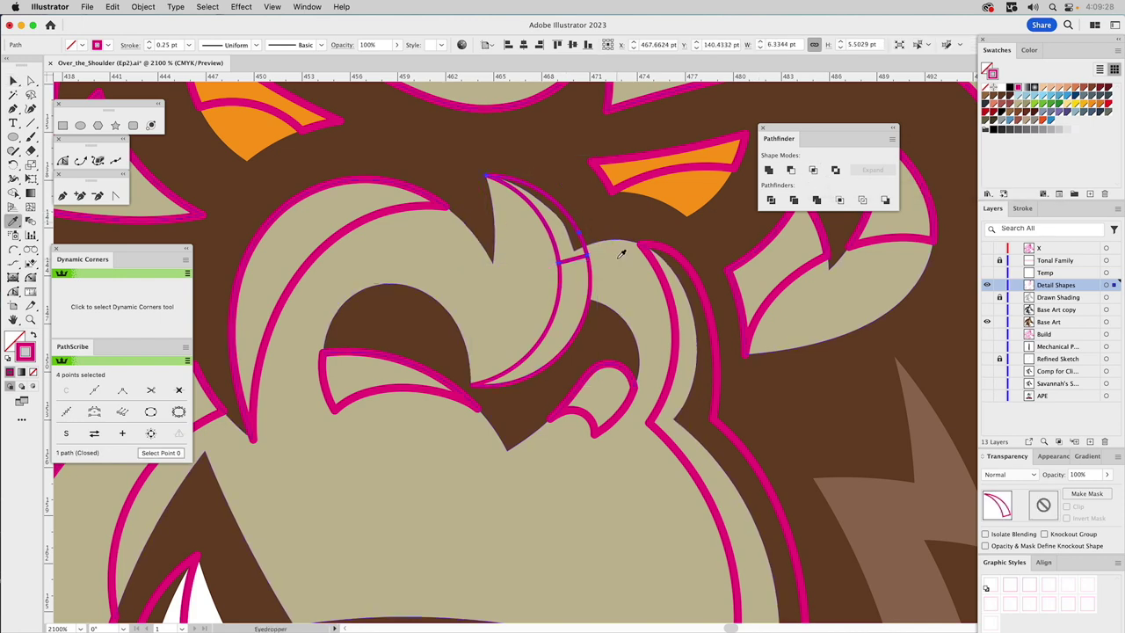
{"action": "left_click", "coordinate": [616, 255]}
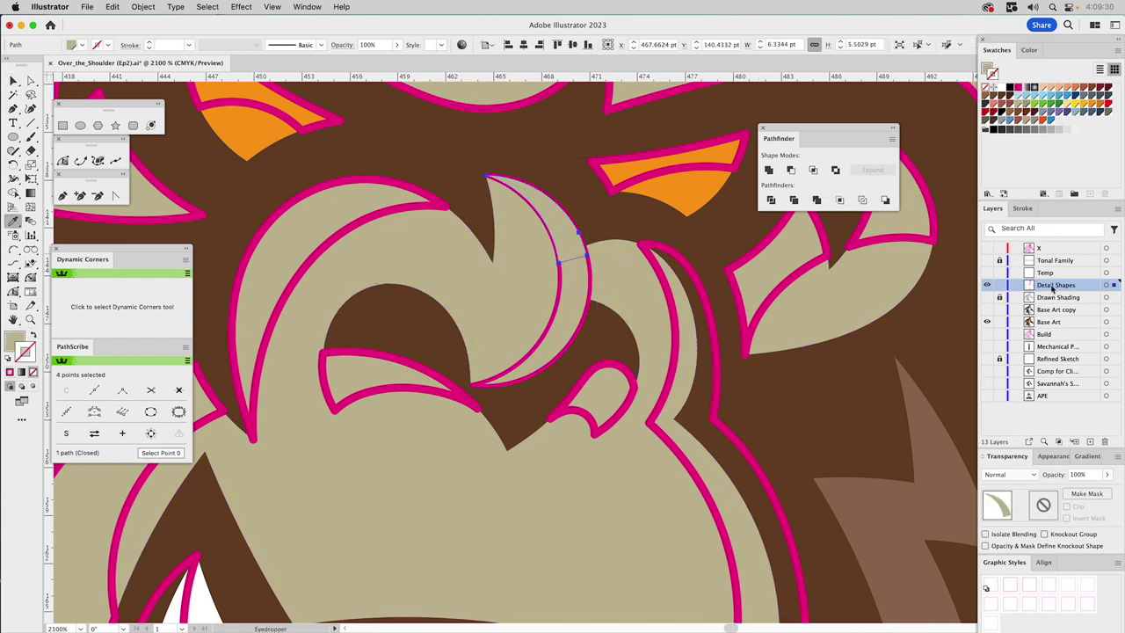
{"action": "left_click_drag", "start_coordinate": [1114, 290], "coordinate": [1112, 322]}
{"action": "left_click", "coordinate": [986, 286]}
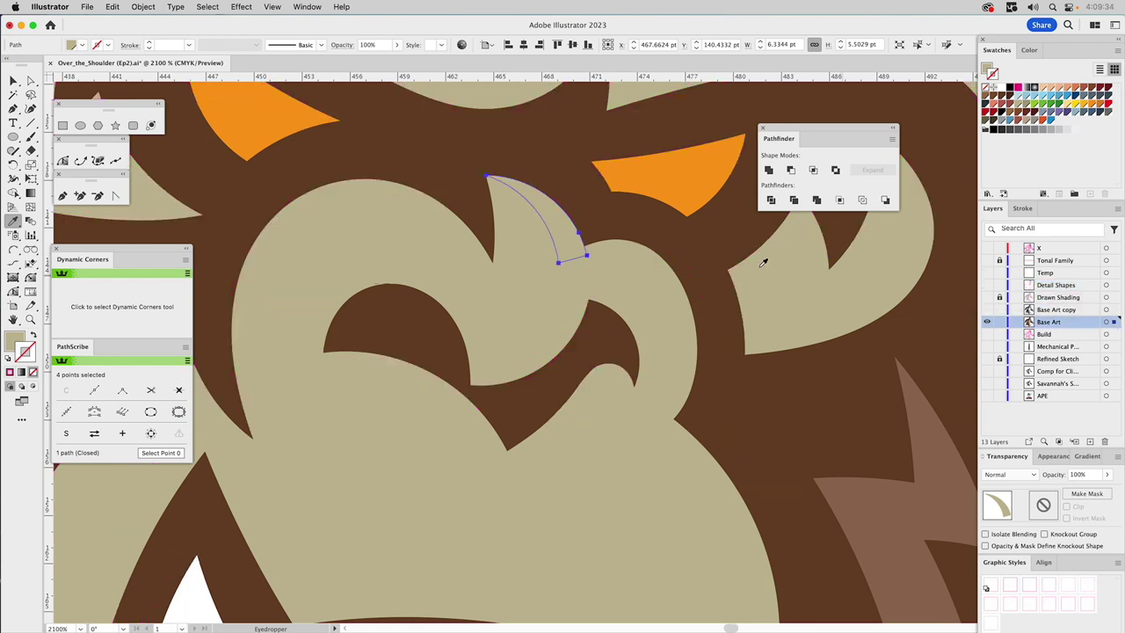
{"action": "key", "text": "v"}
{"action": "left_click", "coordinate": [650, 289], "text": "shift"}
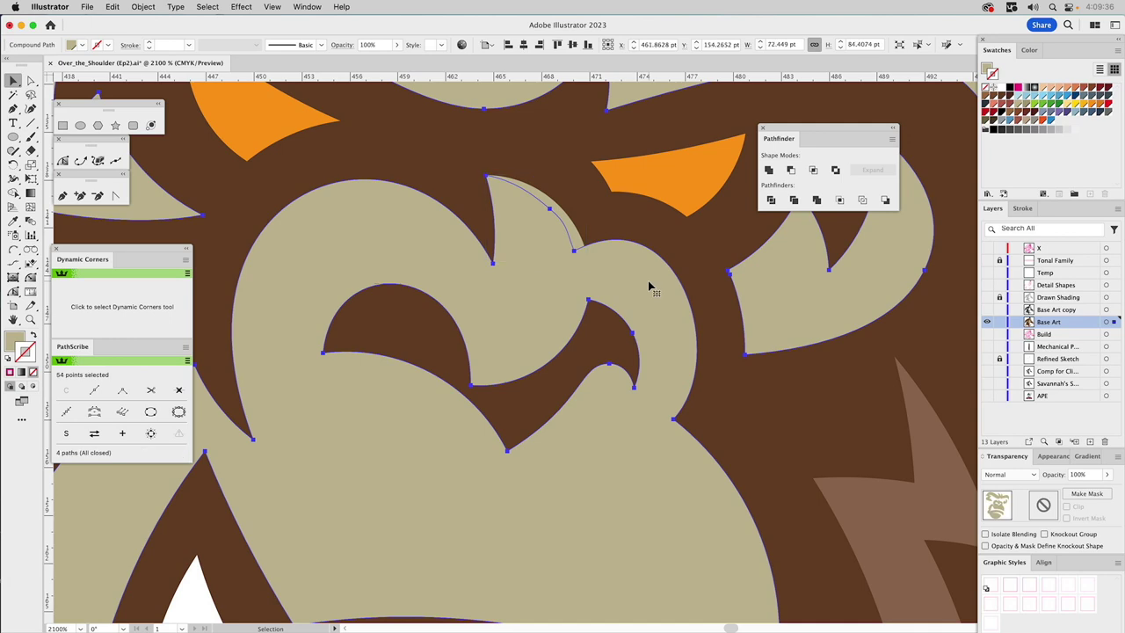
{"action": "left_click", "coordinate": [1047, 456]}
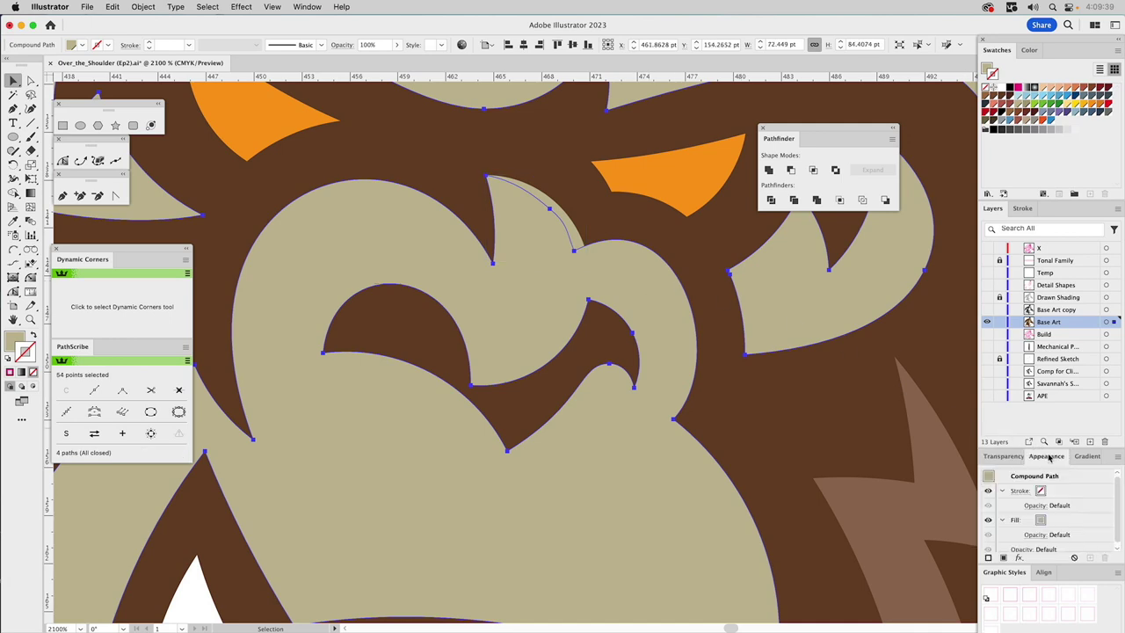
{"action": "left_click", "coordinate": [576, 236], "text": "shift"}
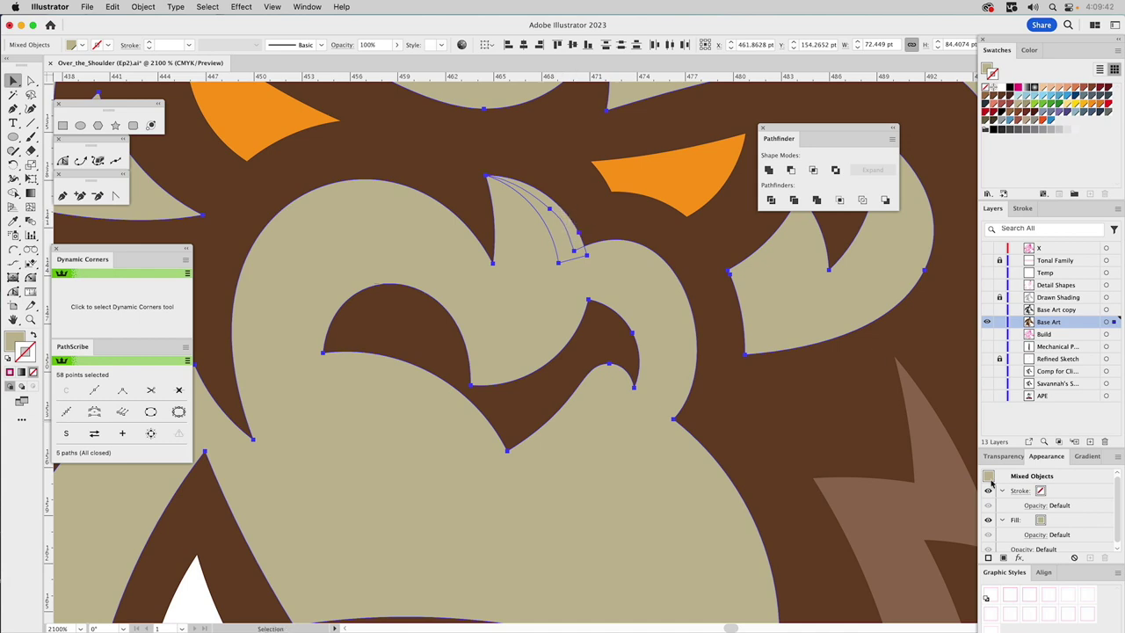
{"action": "left_click", "coordinate": [769, 171]}
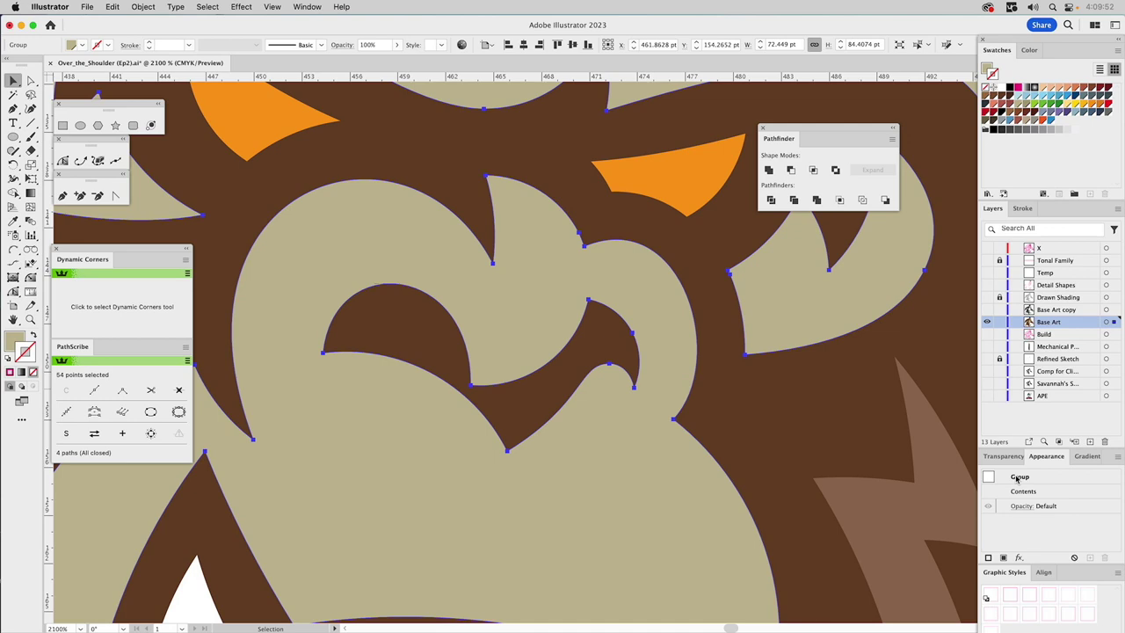
{"action": "key", "text": "super+8"}
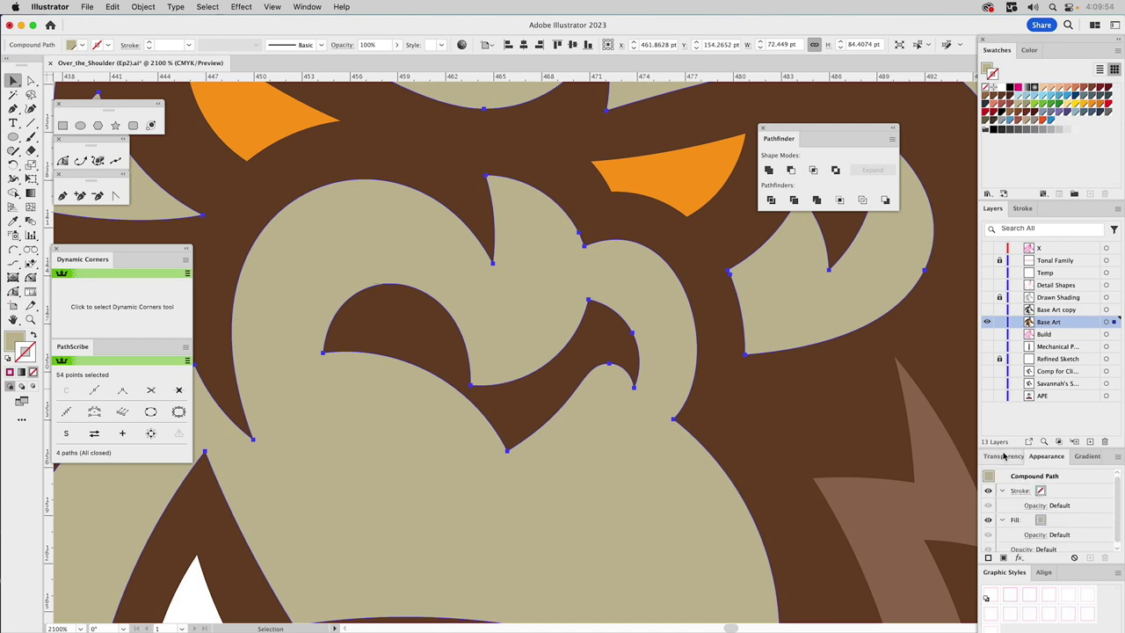
{"action": "left_click", "coordinate": [31, 320]}
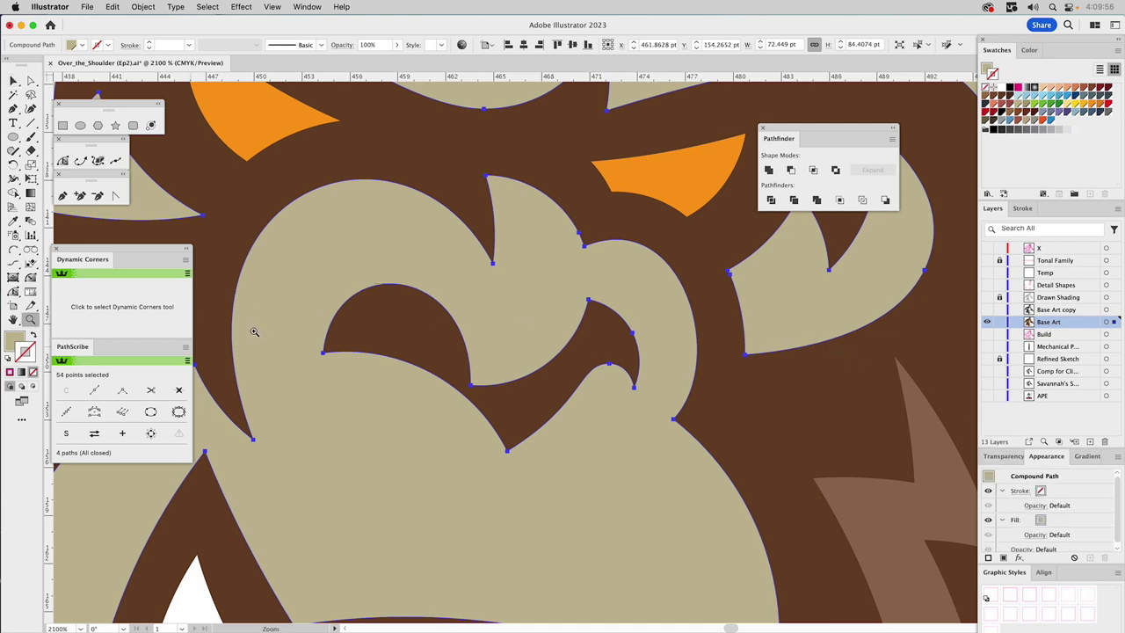
Show Drawn Shading and Detail Shapes and give the selected face detail shapes a temporary blue fill
{"action": "left_click", "coordinate": [539, 334], "text": "alt"}
{"action": "left_click", "coordinate": [539, 334], "text": "alt"}
{"action": "left_click", "coordinate": [559, 338], "text": "alt"}
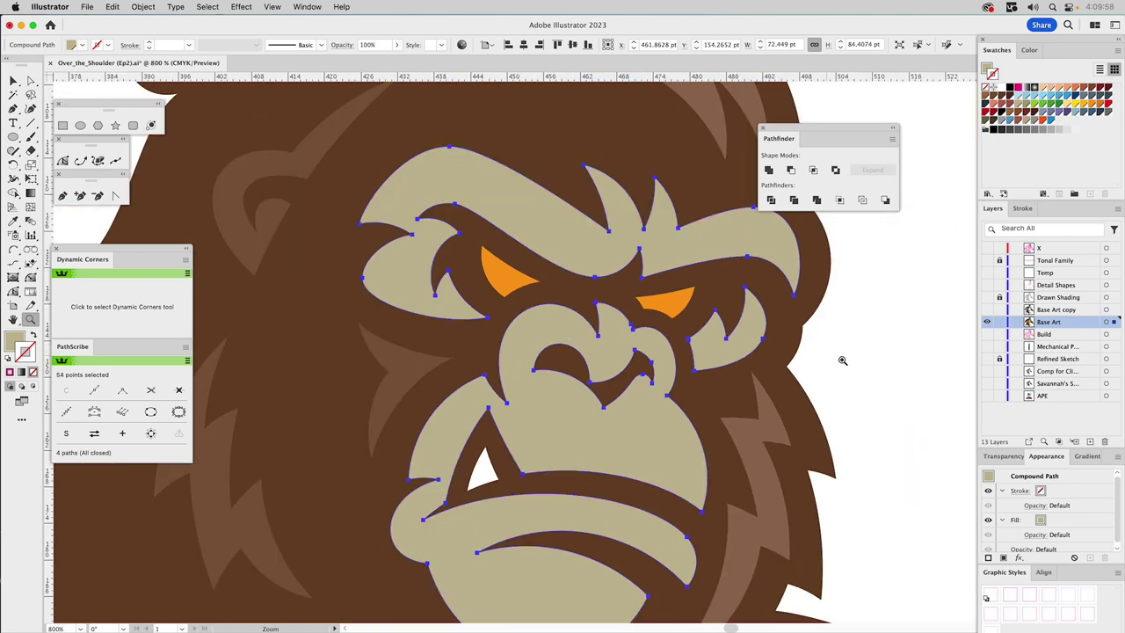
{"action": "key", "text": "super+shift+a"}
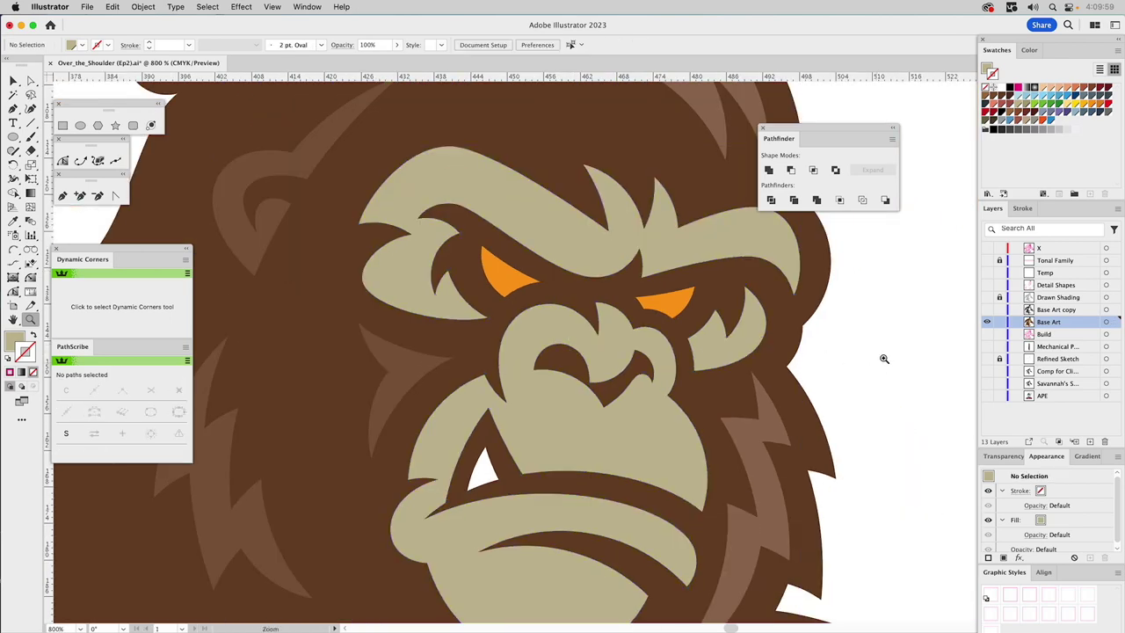
{"action": "left_click", "coordinate": [987, 298]}
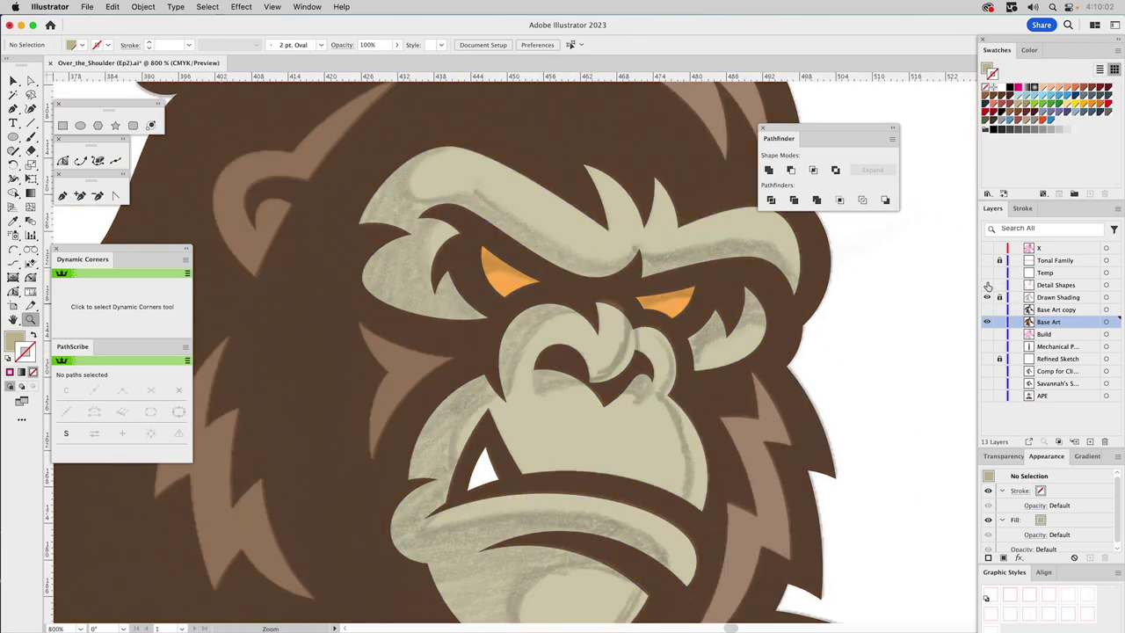
{"action": "left_click", "coordinate": [987, 285]}
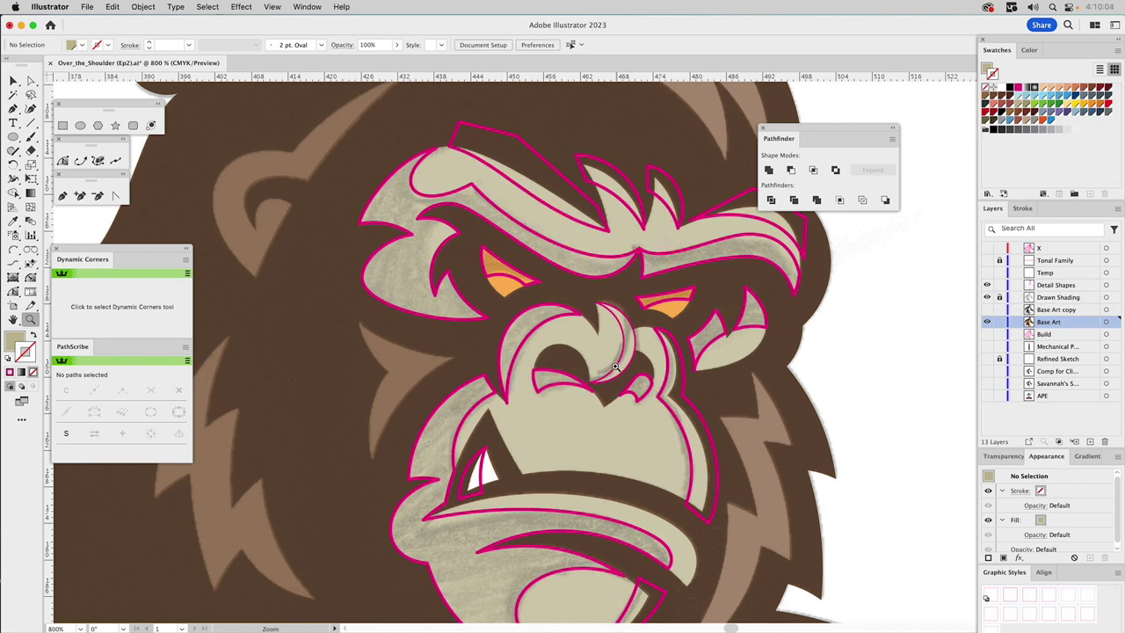
{"action": "key", "text": "v"}
{"action": "left_click", "coordinate": [631, 211]}
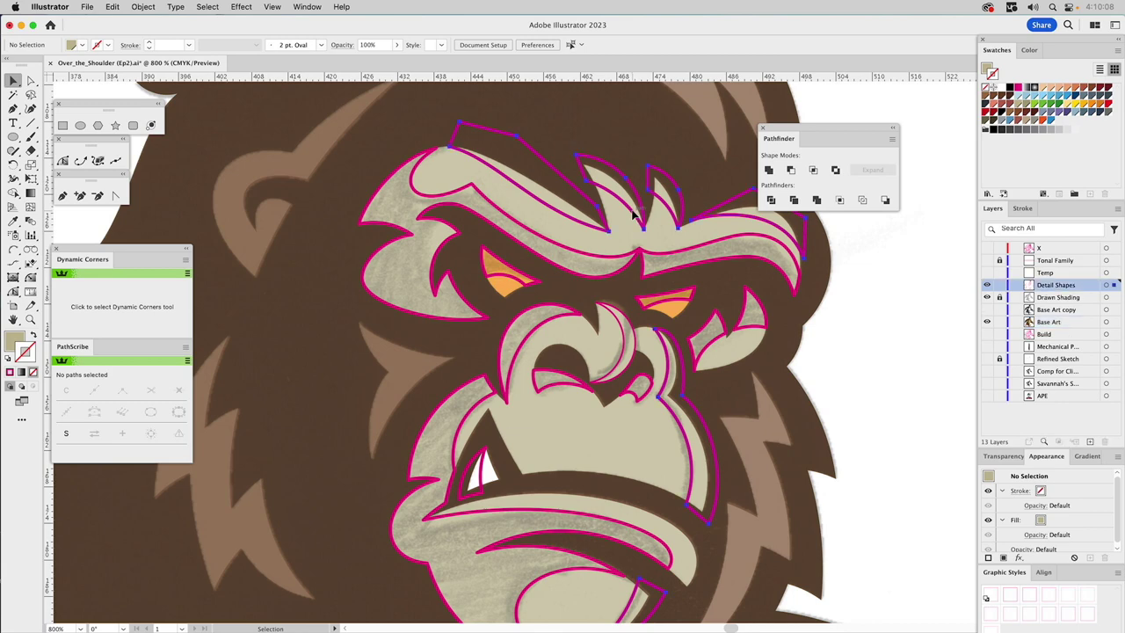
{"action": "scroll", "coordinate": [371, 296], "scroll_direction": "right", "scroll_amount": 2}
{"action": "key", "text": "z"}
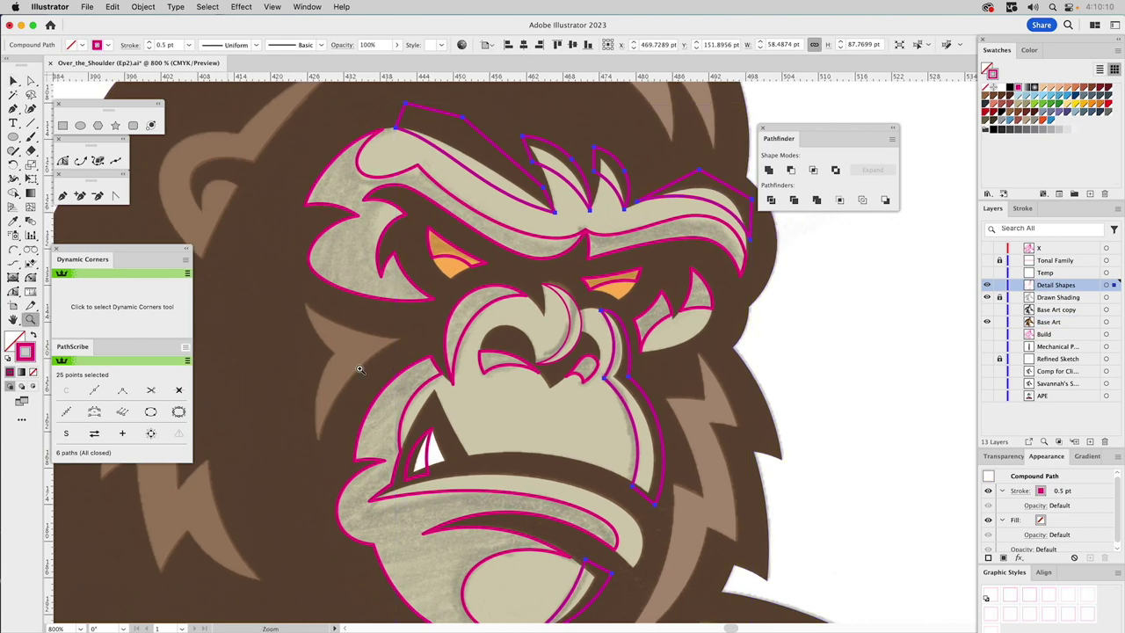
{"action": "left_click", "coordinate": [492, 154], "text": "alt"}
{"action": "key", "text": "v"}
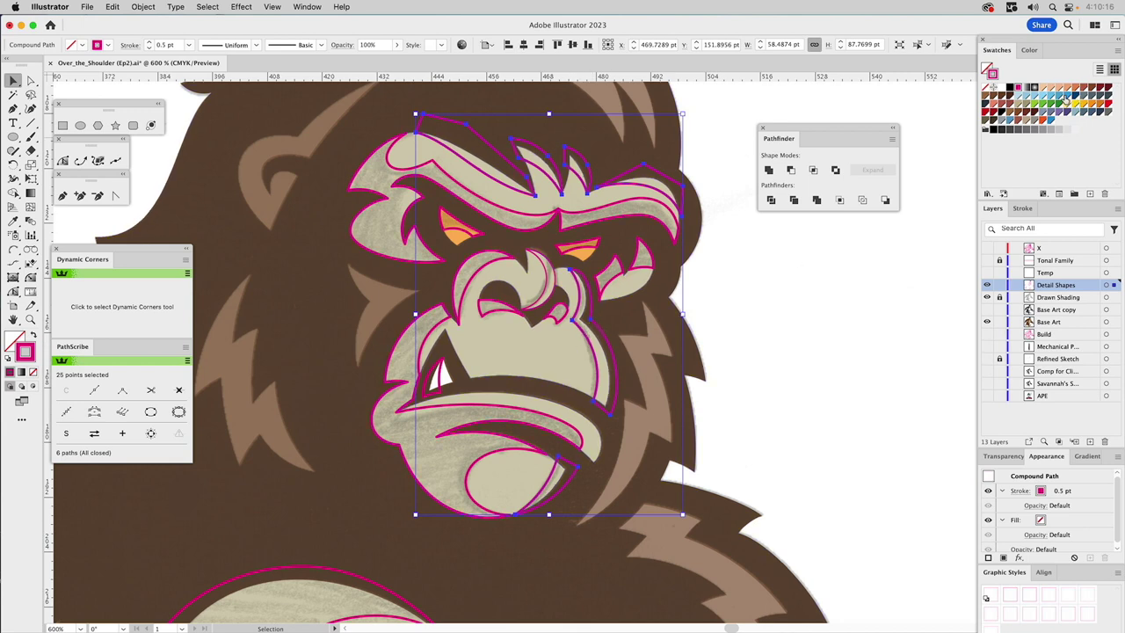
{"action": "left_click_drag", "start_coordinate": [1065, 99], "coordinate": [990, 71]}
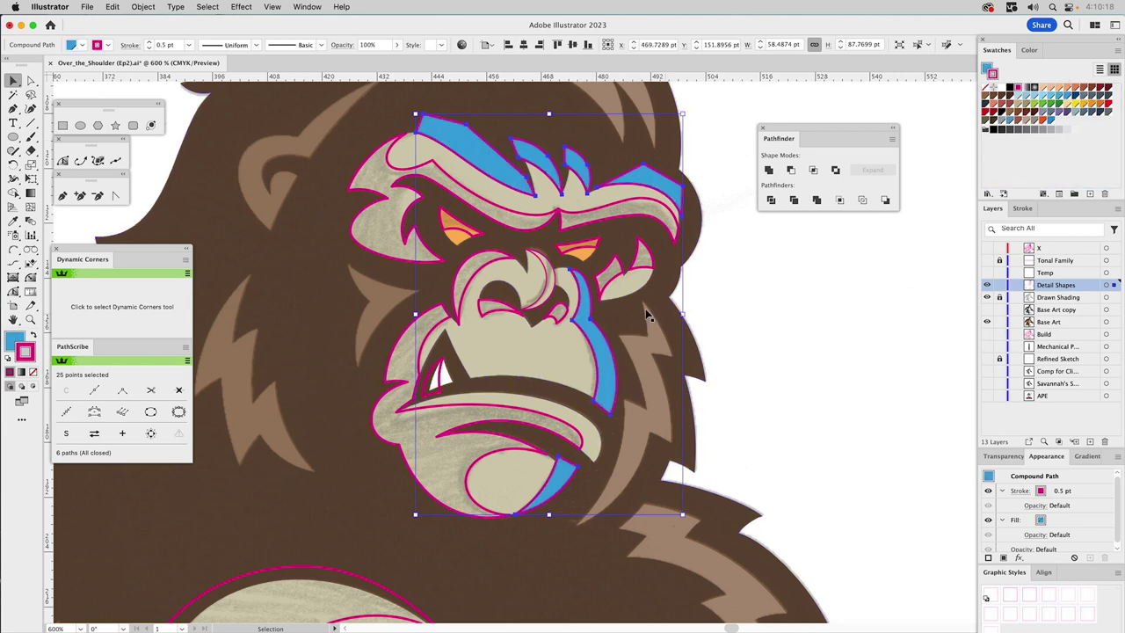
Intersect the detail shapes with the tan face shape and remove the temporary fill
{"action": "left_click", "coordinate": [555, 355]}
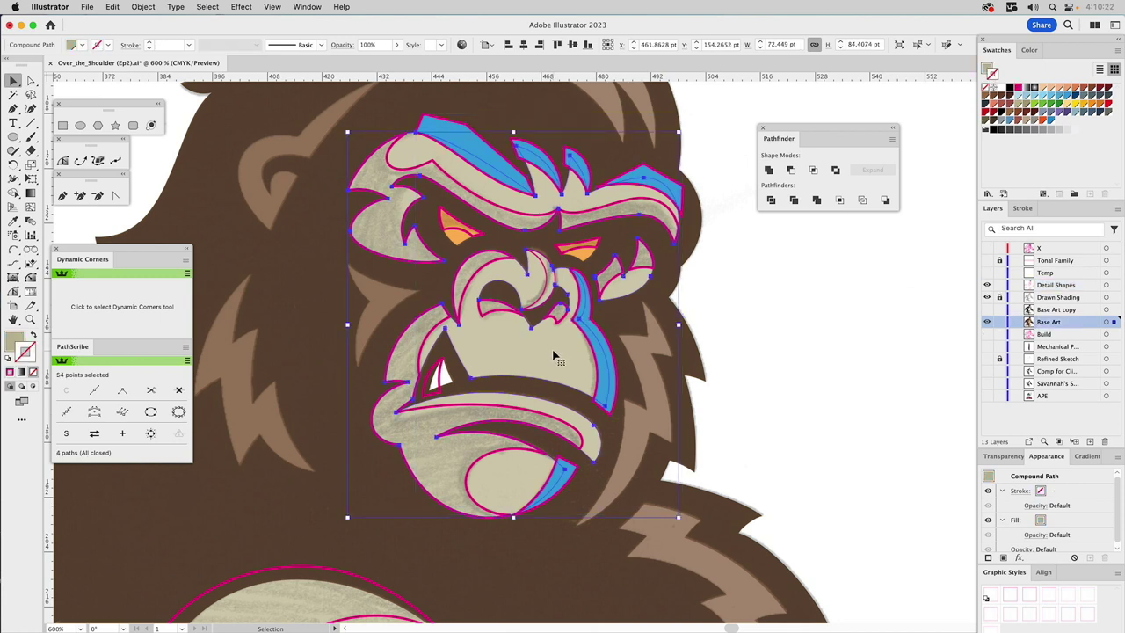
{"action": "left_click", "coordinate": [476, 146], "text": "shift"}
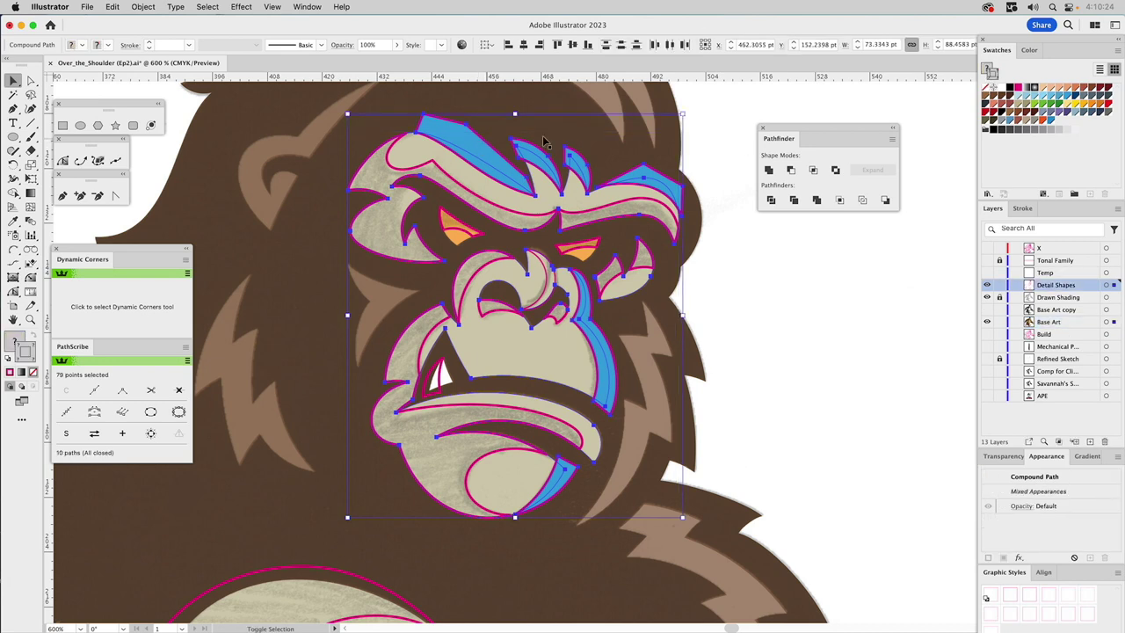
{"action": "left_click", "coordinate": [812, 172]}
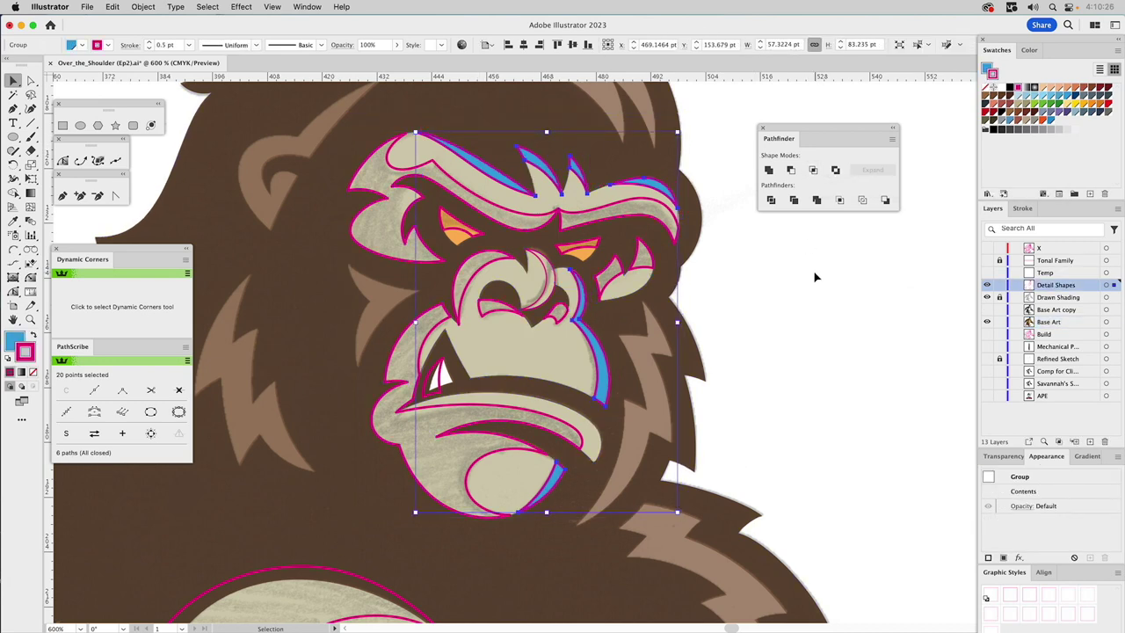
{"action": "double_click", "coordinate": [1023, 489]}
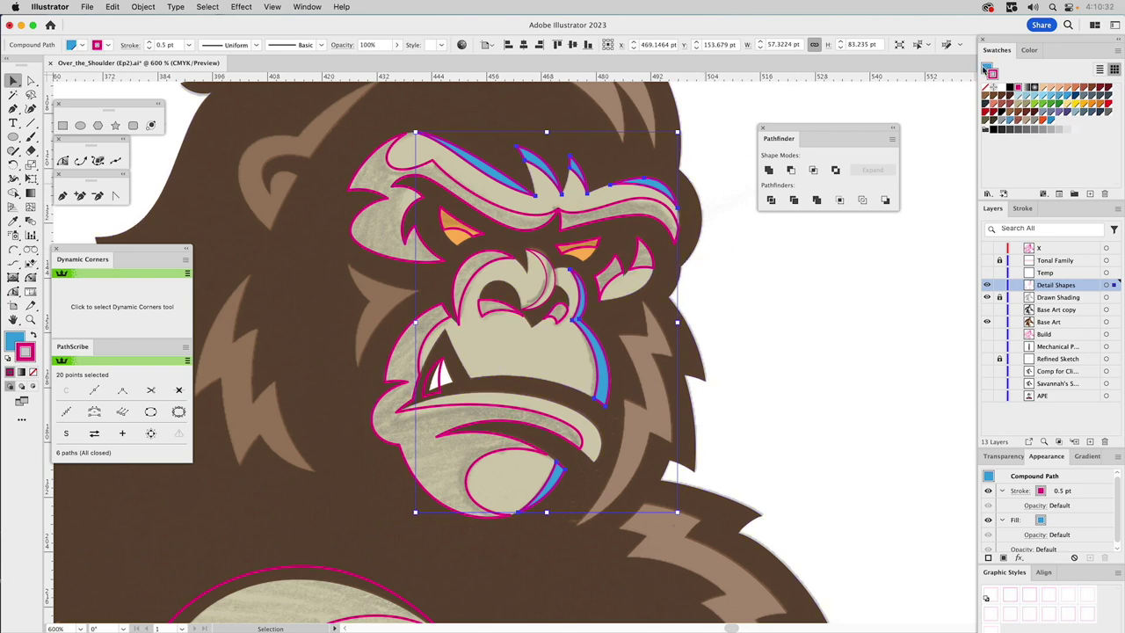
{"action": "key", "text": "slash"}
{"action": "left_click", "coordinate": [825, 305]}
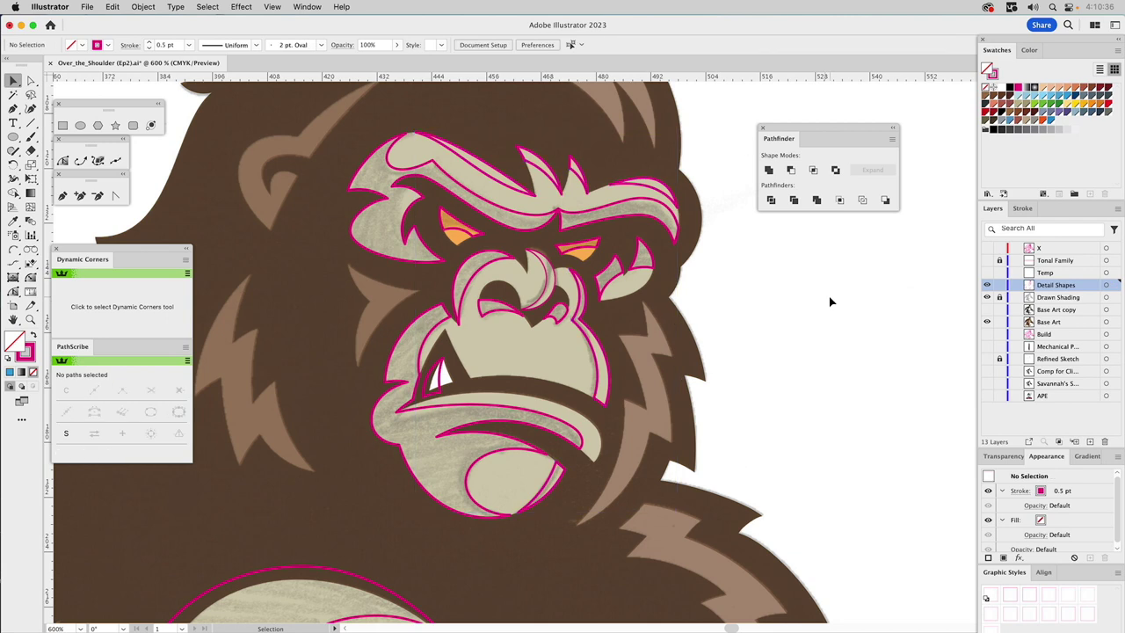
Clip the tooth's detail shape to the tooth, then hide Drawn Shading and Base Art
{"action": "left_click", "coordinate": [439, 375]}
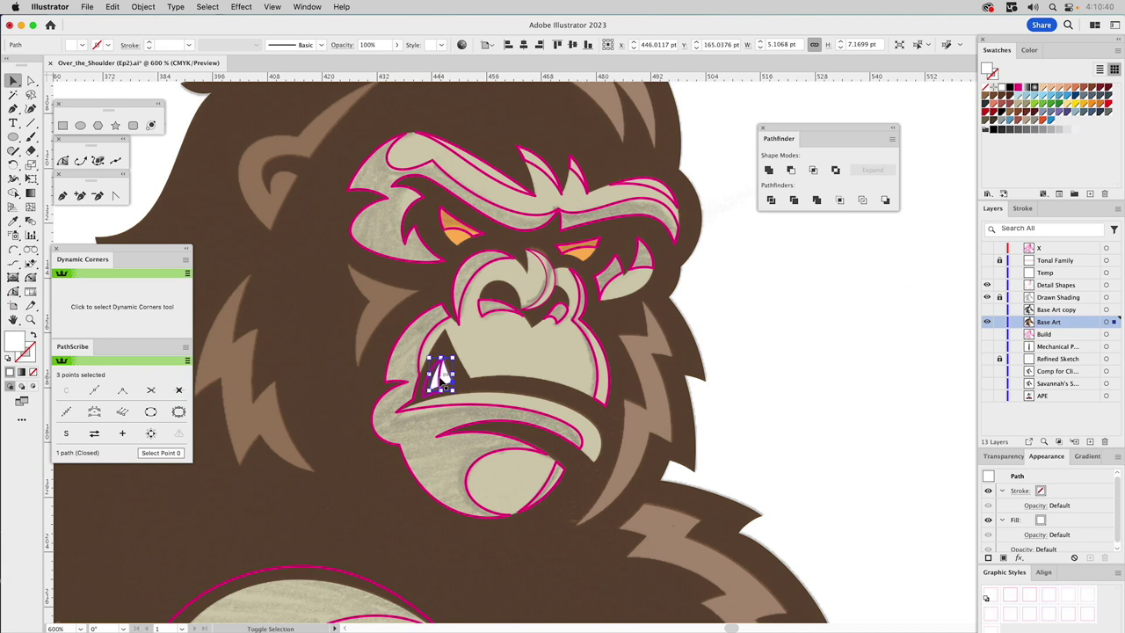
{"action": "left_click", "coordinate": [439, 378], "text": "shift"}
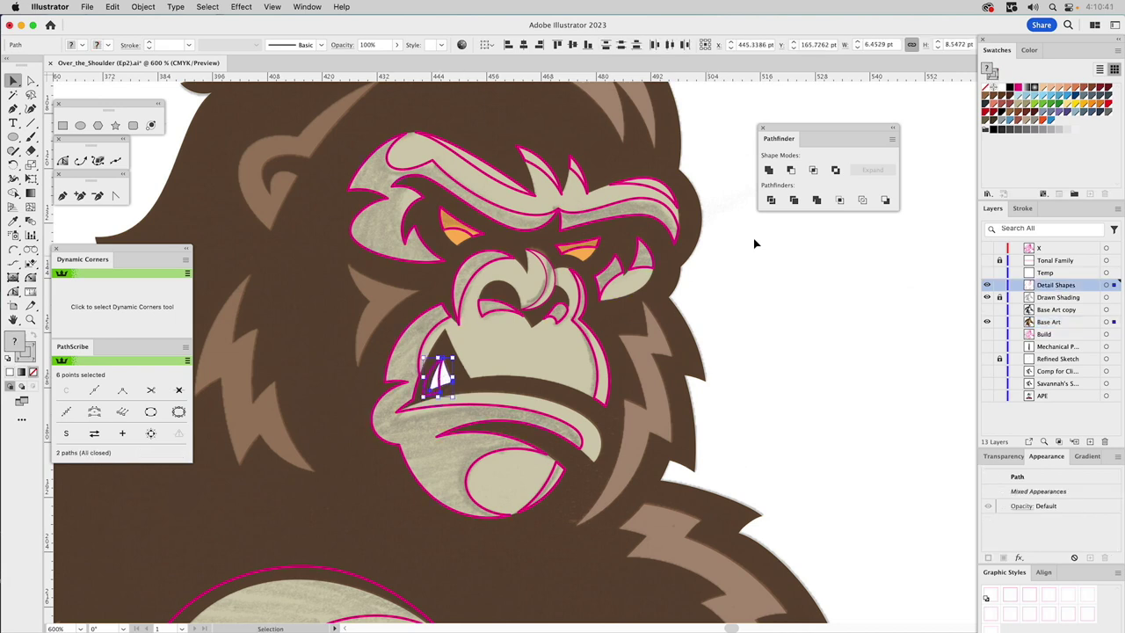
{"action": "left_click", "coordinate": [813, 171]}
{"action": "left_click", "coordinate": [788, 362]}
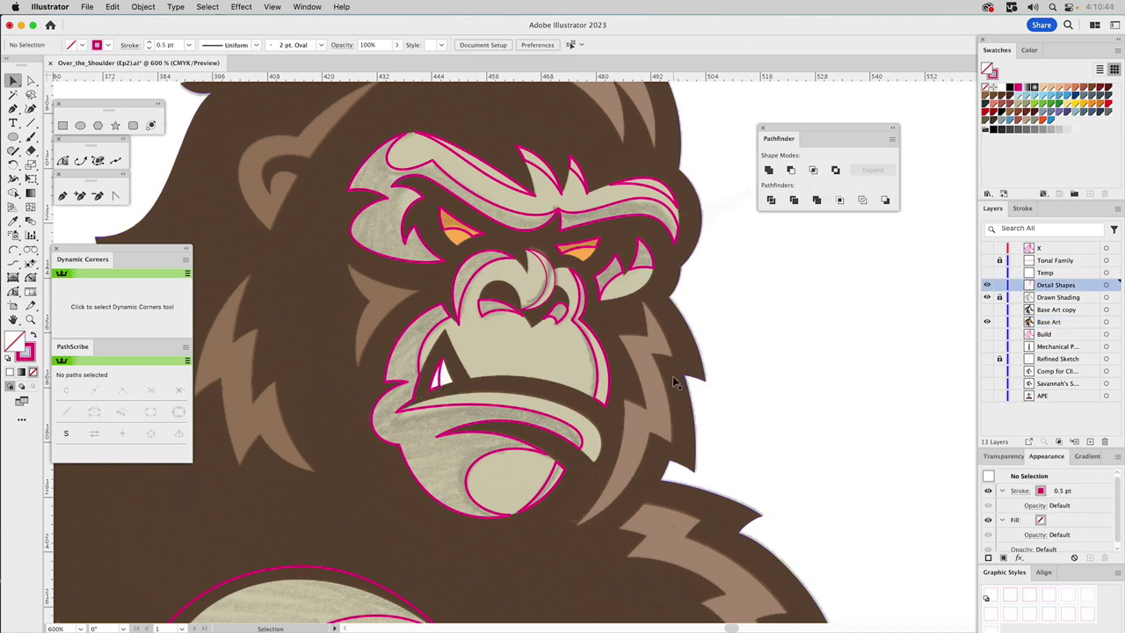
{"action": "left_click", "coordinate": [30, 320]}
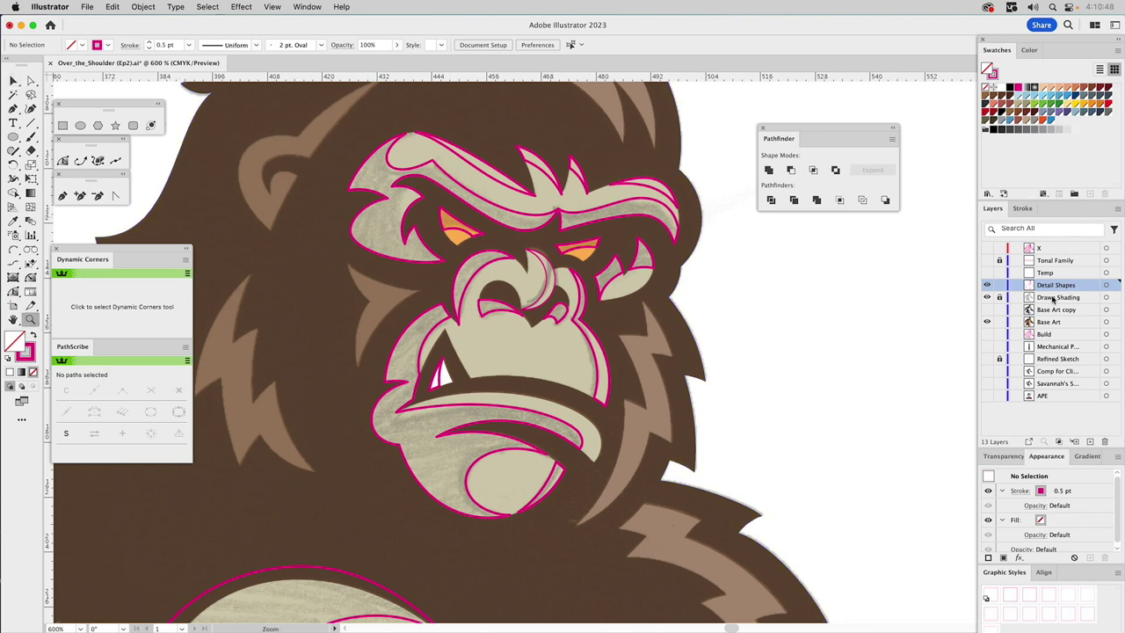
{"action": "left_click", "coordinate": [986, 298]}
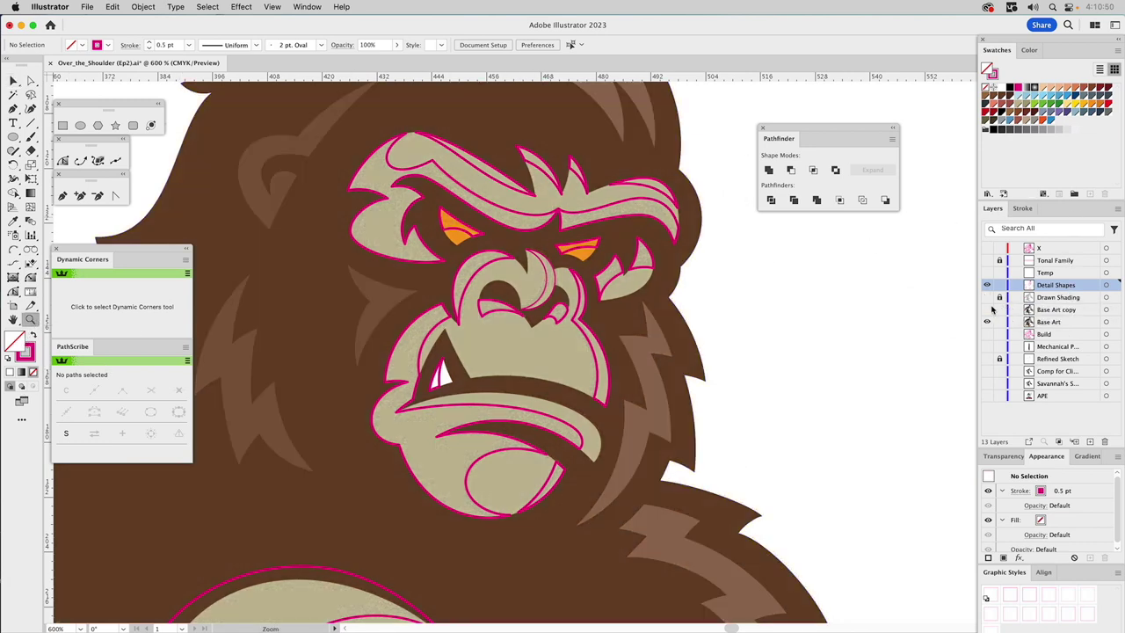
{"action": "left_click", "coordinate": [987, 324]}
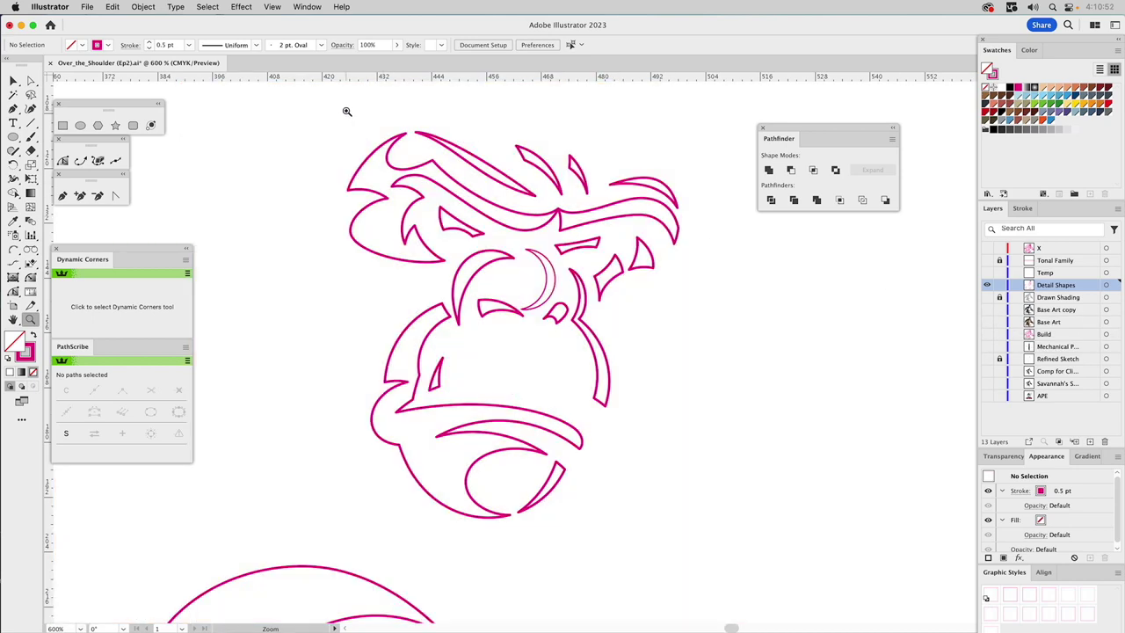
Fill all the detail shapes light blue with no stroke
{"action": "key", "text": "v"}
{"action": "left_click_drag", "start_coordinate": [344, 117], "coordinate": [745, 524]}
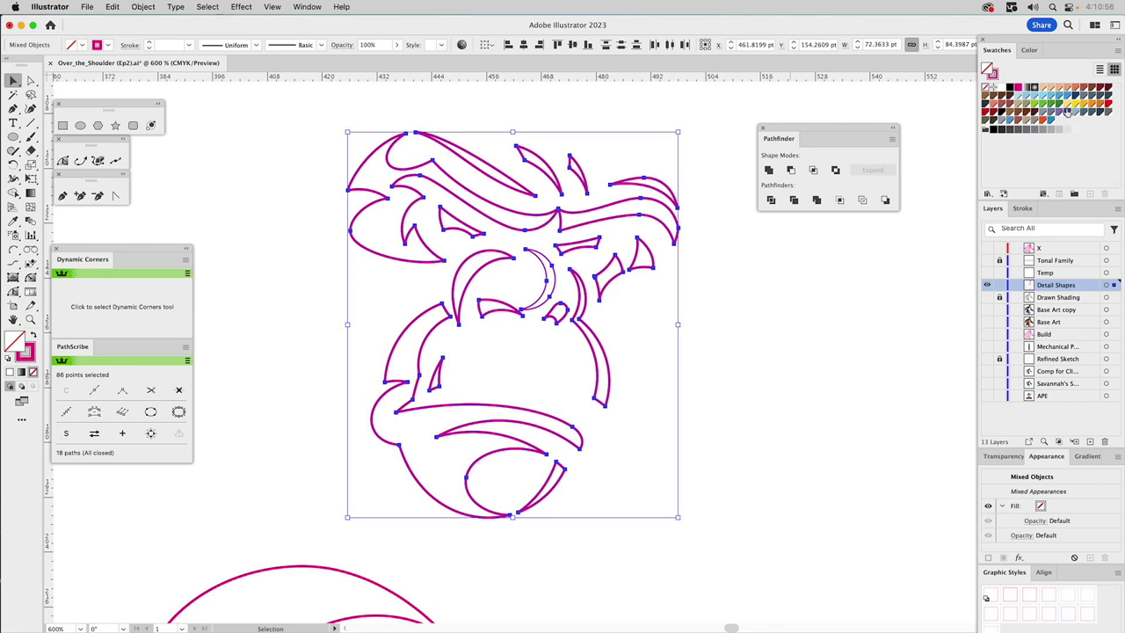
{"action": "left_click", "coordinate": [1051, 97]}
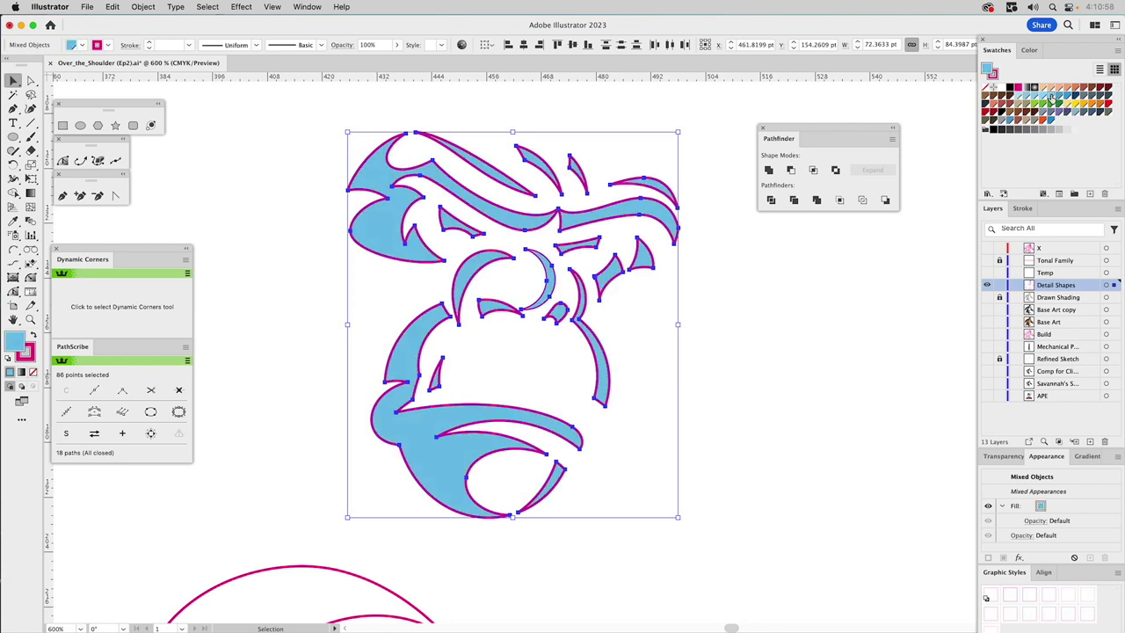
{"action": "left_click", "coordinate": [989, 88]}
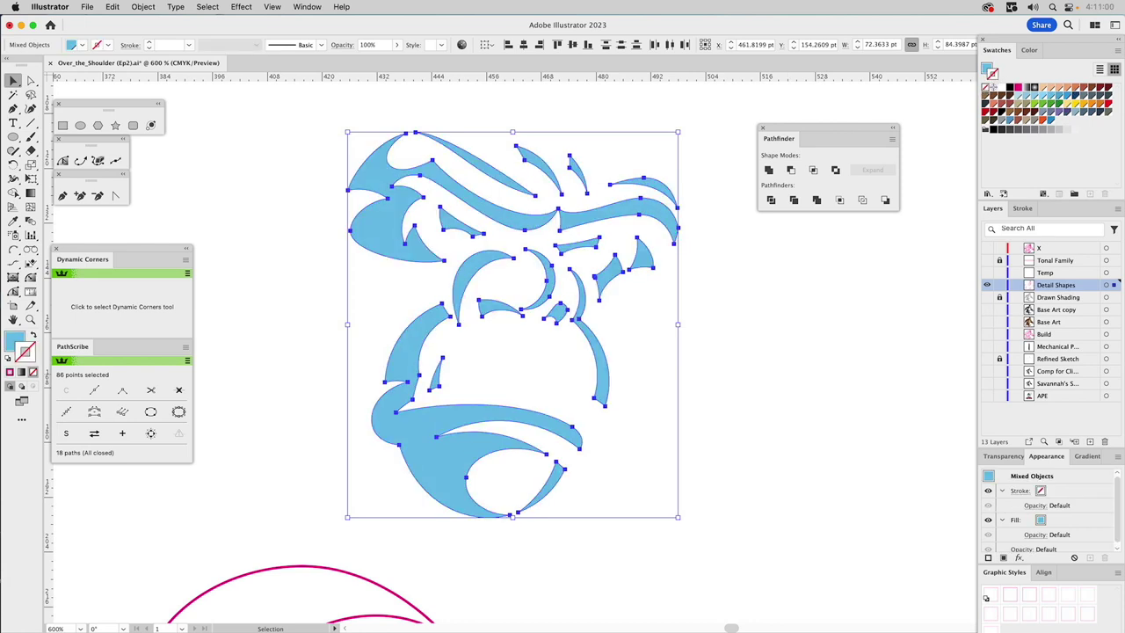
{"action": "left_click", "coordinate": [802, 308]}
Fit the artboard in view and show the Base Art layer again, leaving Drawn Shading hidden
{"action": "key", "text": "super+0"}
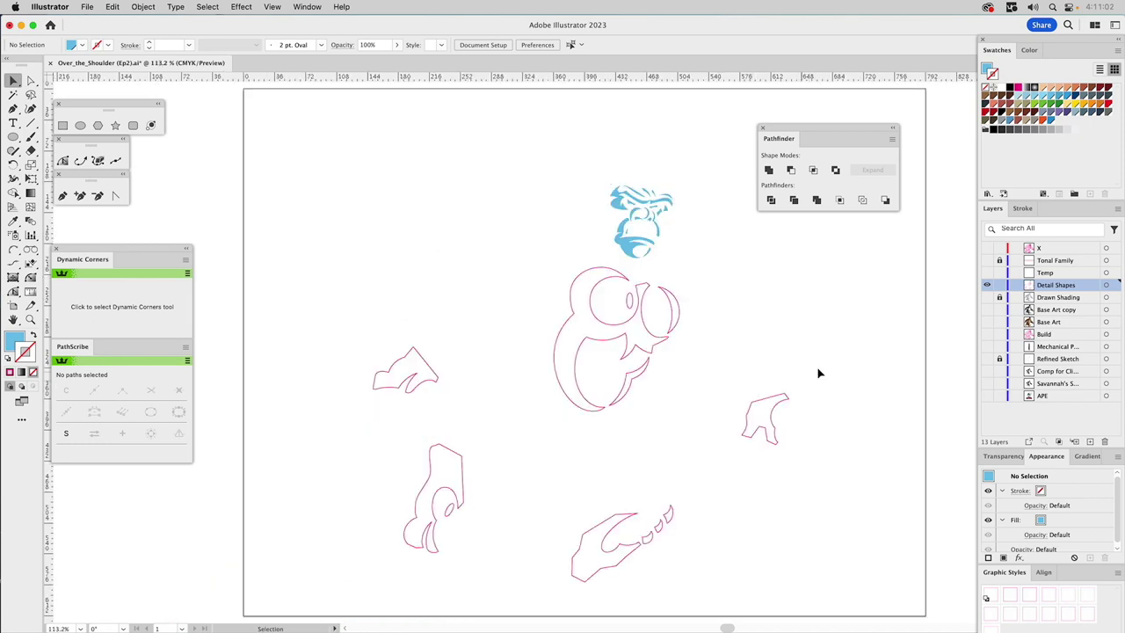
{"action": "left_click", "coordinate": [987, 321]}
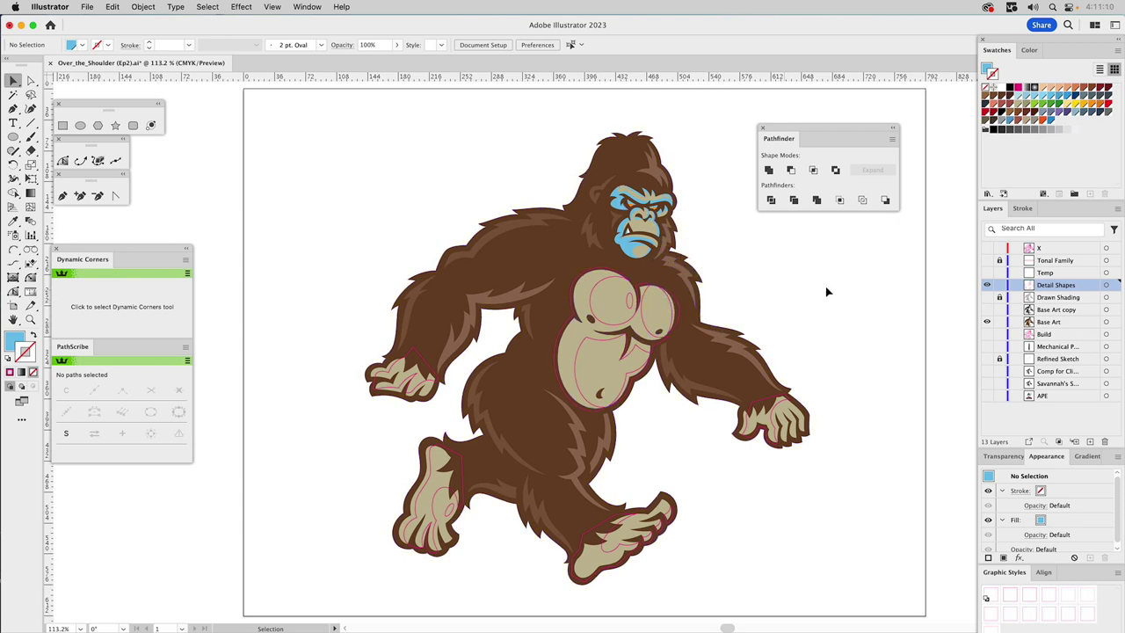
{"action": "left_click", "coordinate": [987, 298]}
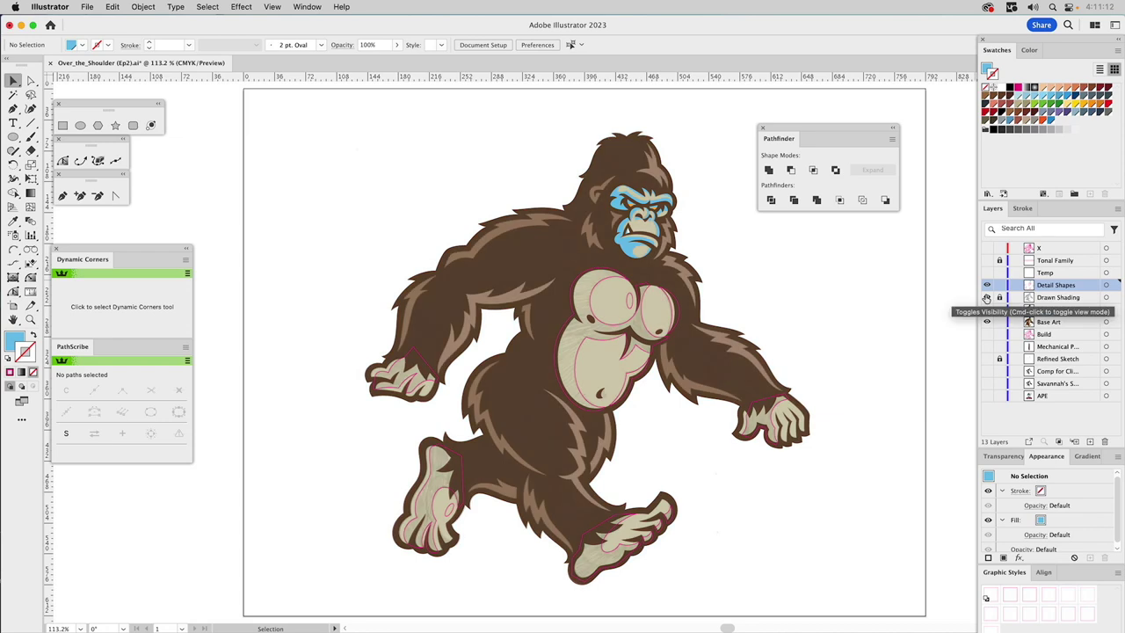
{"action": "left_click", "coordinate": [987, 298]}
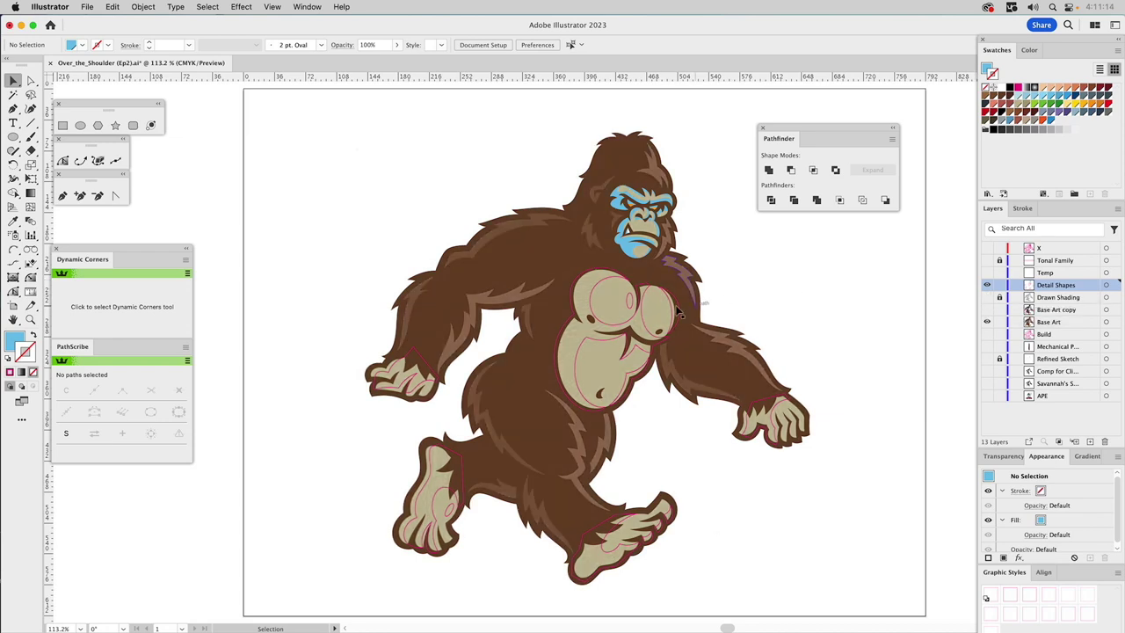
Select the tan chest base with its detail shapes and test Intersect, undoing the results
{"action": "left_click", "coordinate": [600, 325]}
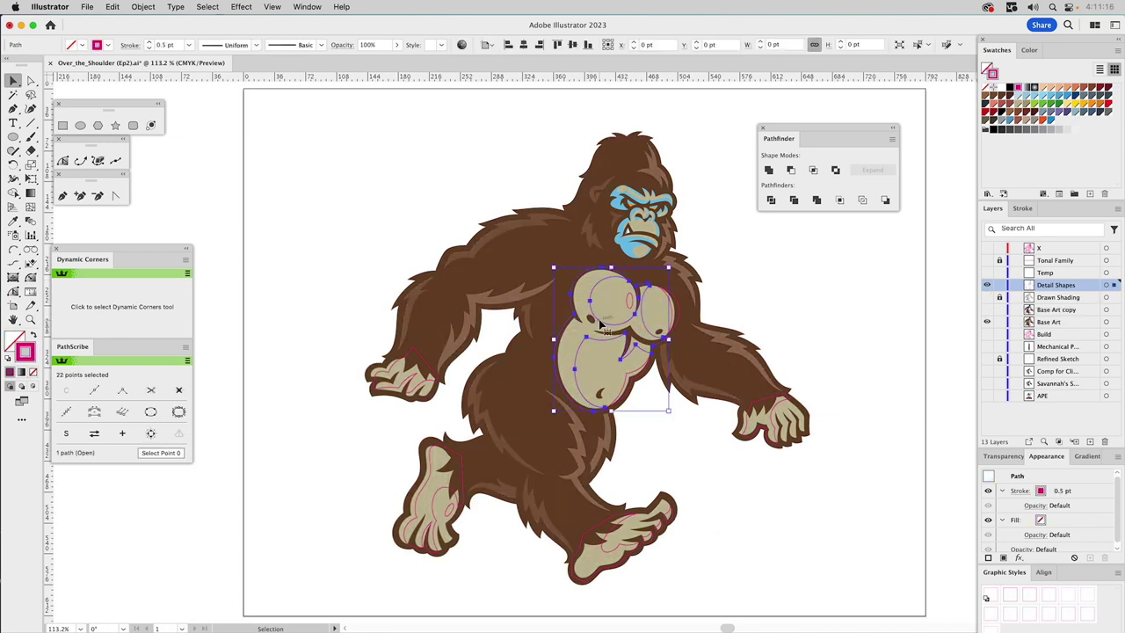
{"action": "left_click", "coordinate": [620, 317]}
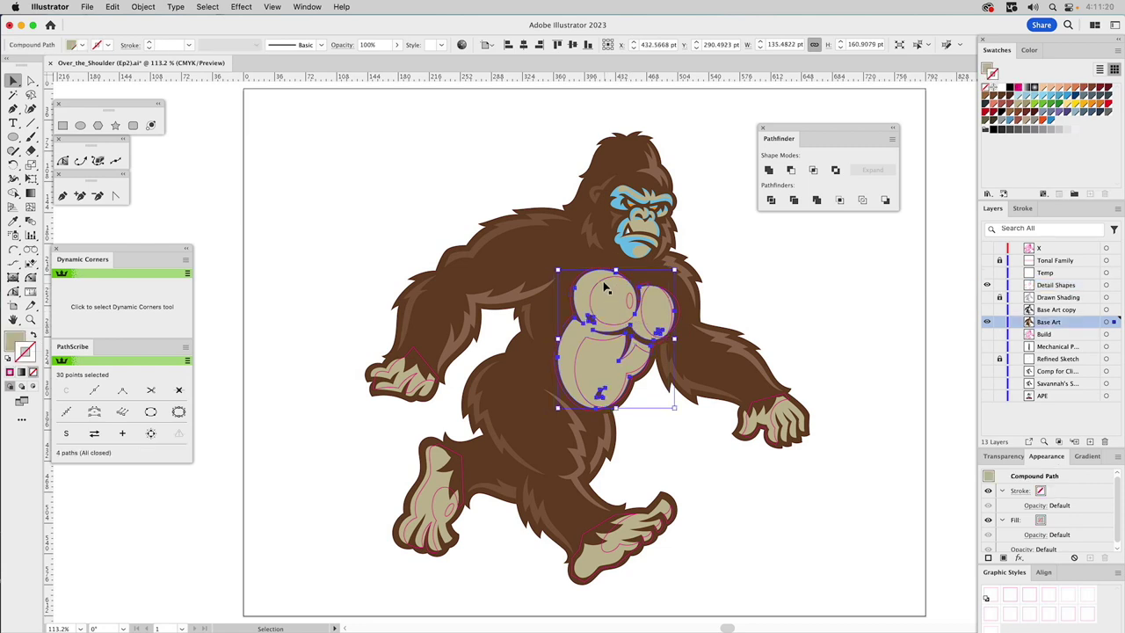
{"action": "left_click", "coordinate": [611, 283], "text": "shift"}
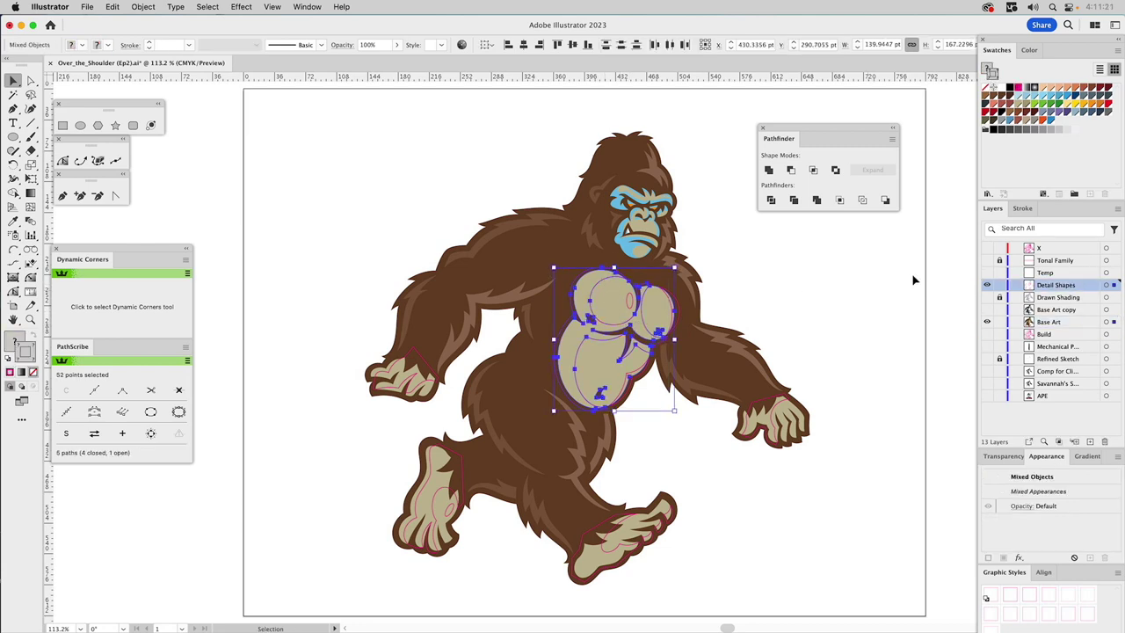
{"action": "left_click", "coordinate": [813, 171]}
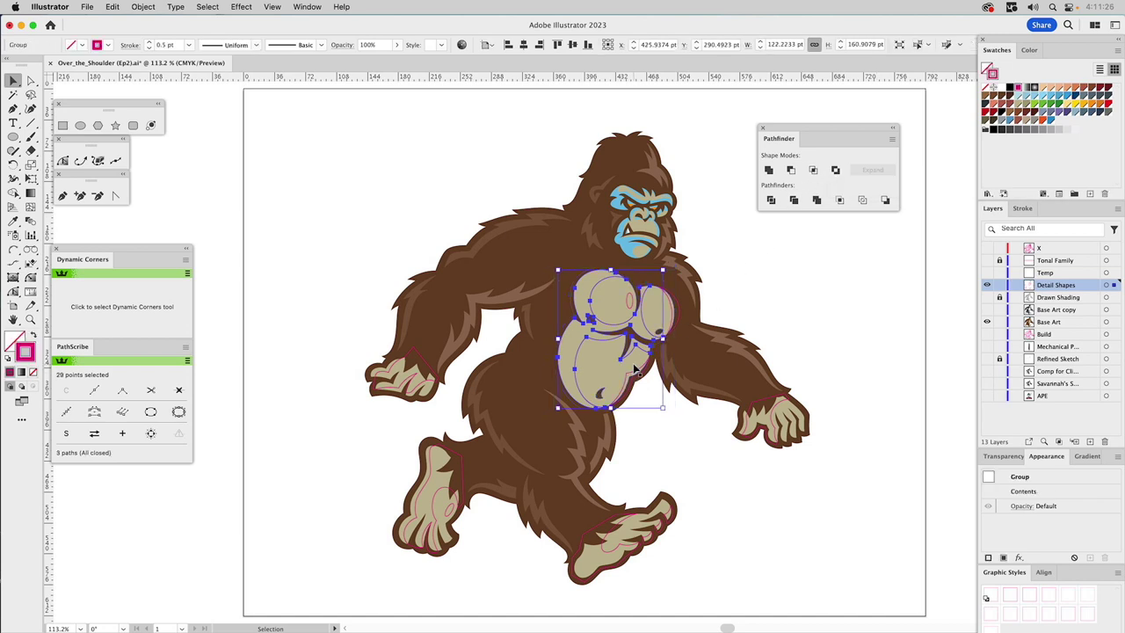
{"action": "key", "text": "ctrl+z"}
{"action": "key", "text": "ctrl+shift+z"}
{"action": "key", "text": "super+z"}
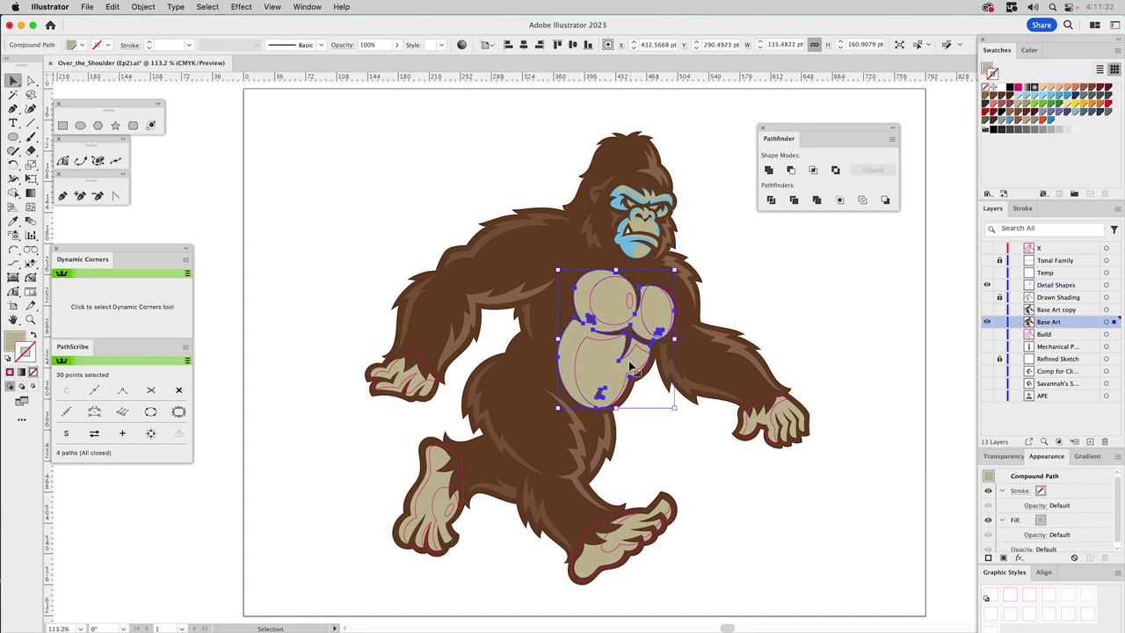
{"action": "left_click", "coordinate": [637, 376], "text": "shift"}
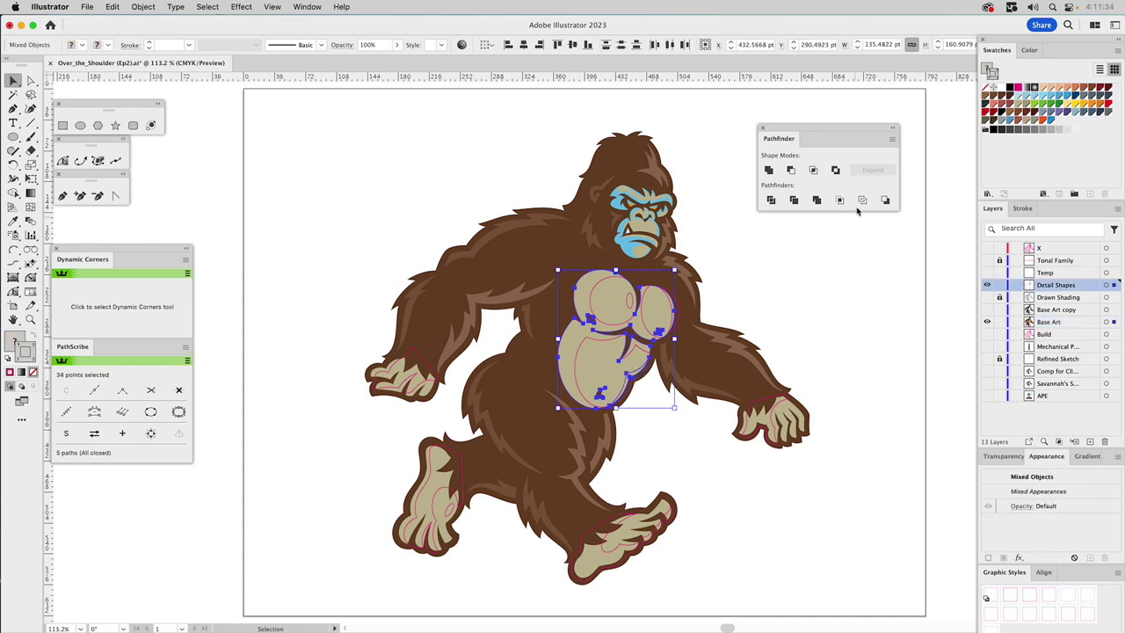
{"action": "left_click", "coordinate": [813, 170]}
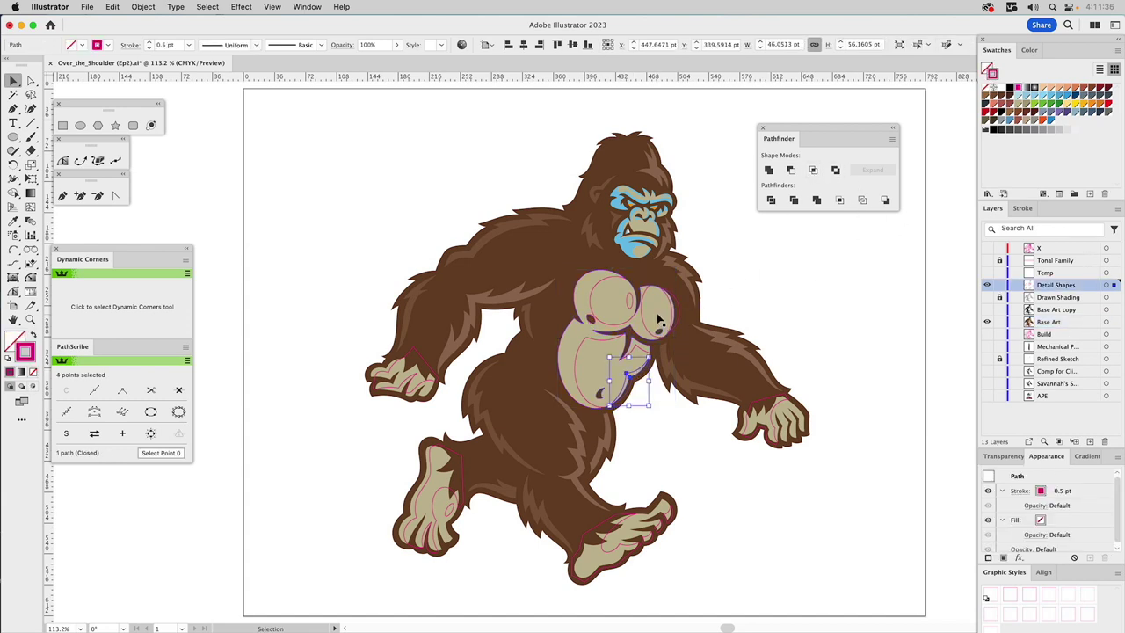
{"action": "key", "text": "super+z"}
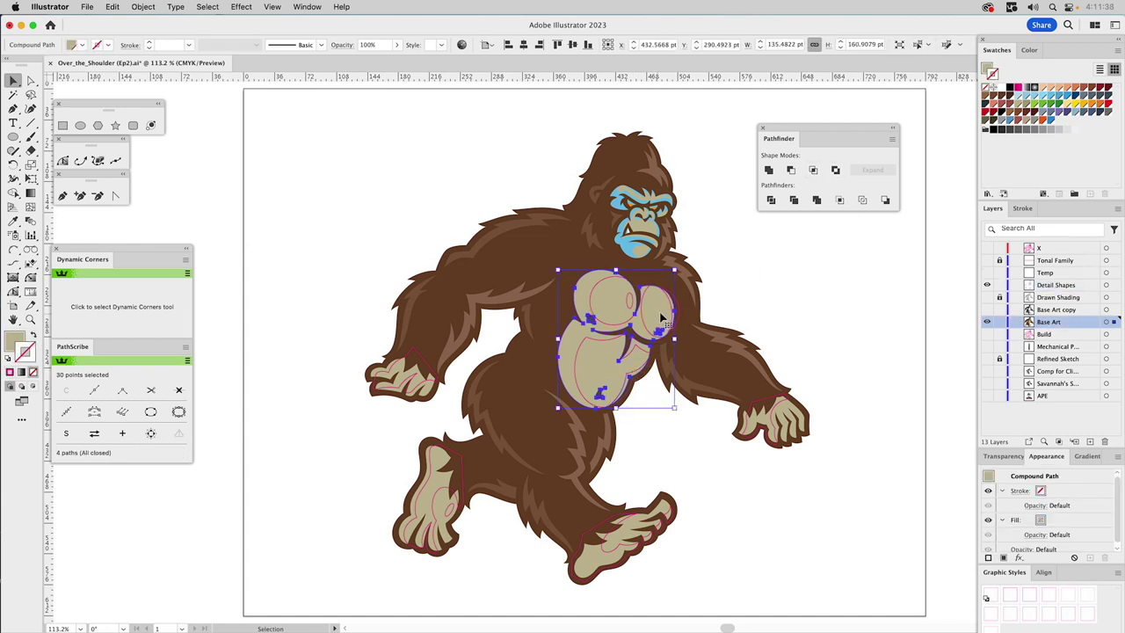
Clip a belly detail to the chest outline and recolour the chest details with the face's light blue
{"action": "left_click", "coordinate": [671, 303], "text": "shift"}
{"action": "left_click", "coordinate": [671, 303], "text": "shift"}
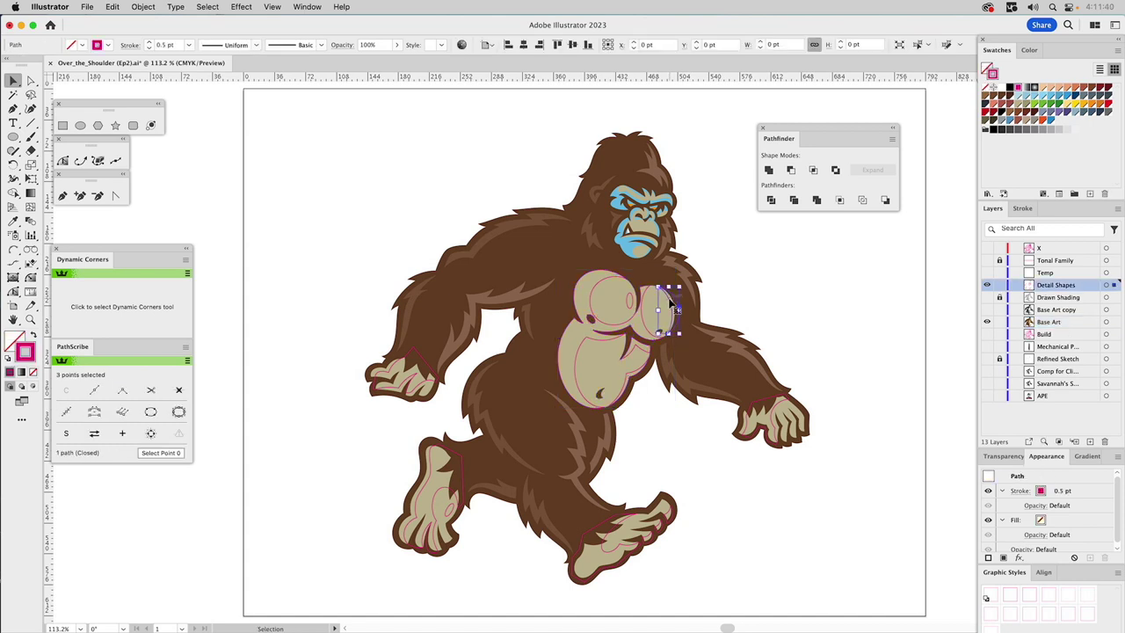
{"action": "left_click", "coordinate": [812, 170]}
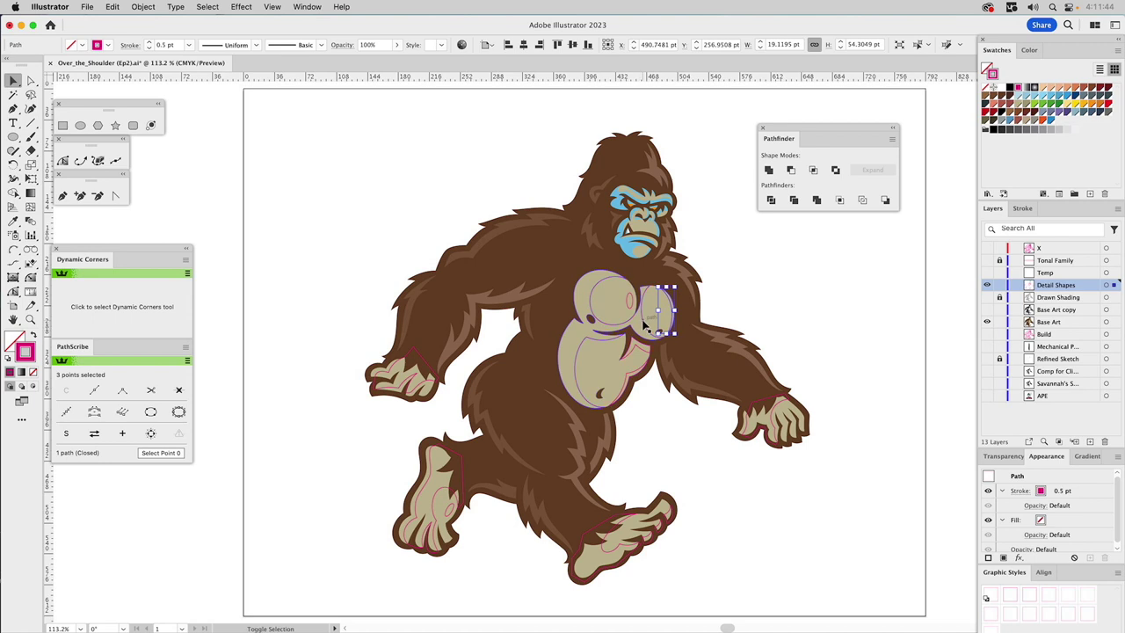
{"action": "left_click", "coordinate": [644, 349], "text": "shift"}
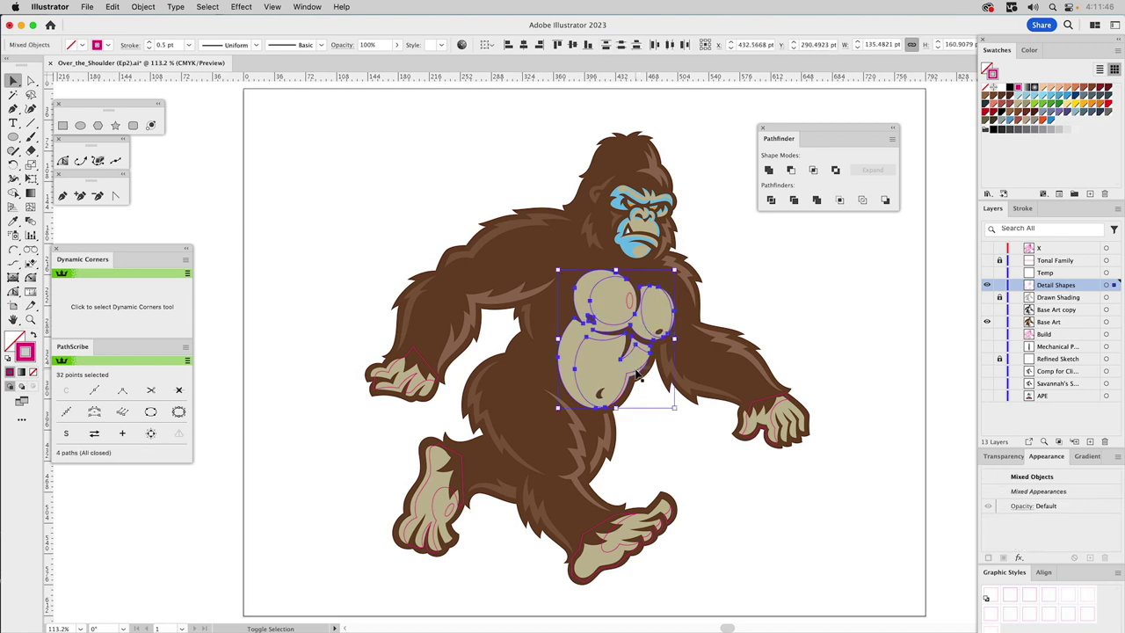
{"action": "left_click", "coordinate": [633, 304], "text": "shift"}
{"action": "left_click", "coordinate": [631, 303], "text": "shift"}
{"action": "key", "text": "i"}
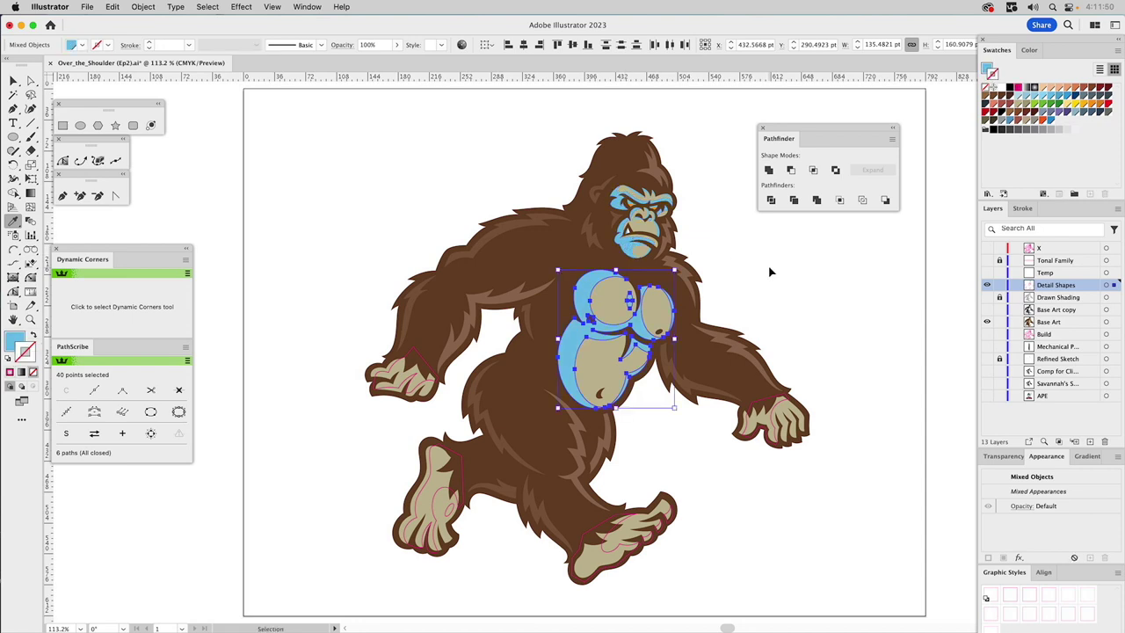
{"action": "key", "text": "super+shift+a"}
{"action": "key", "text": "v"}
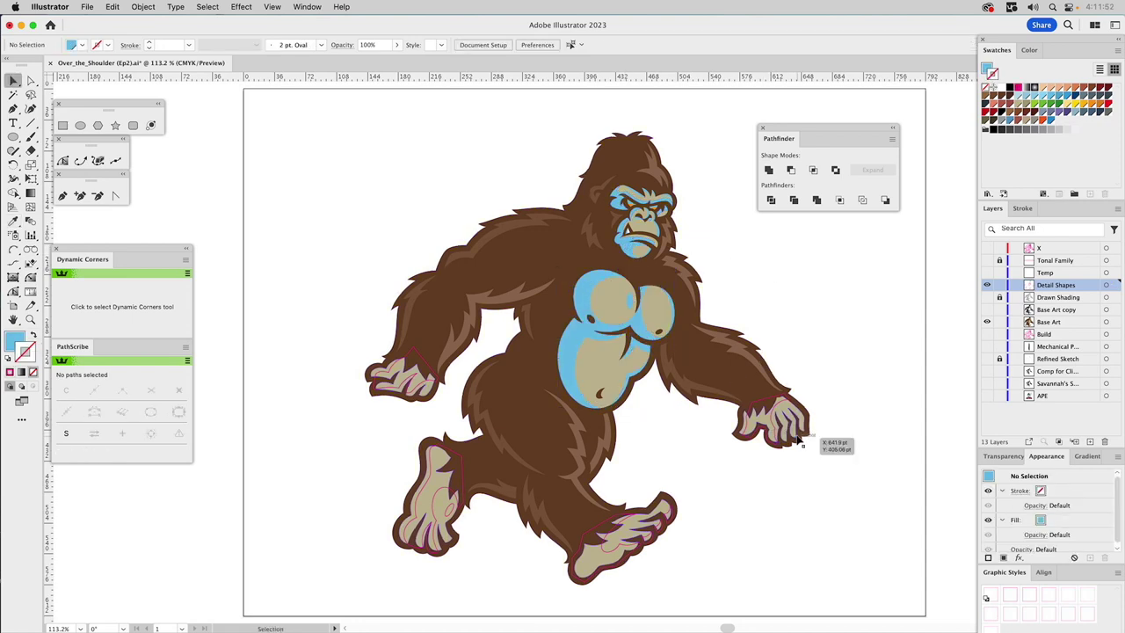
{"action": "left_click", "coordinate": [794, 429]}
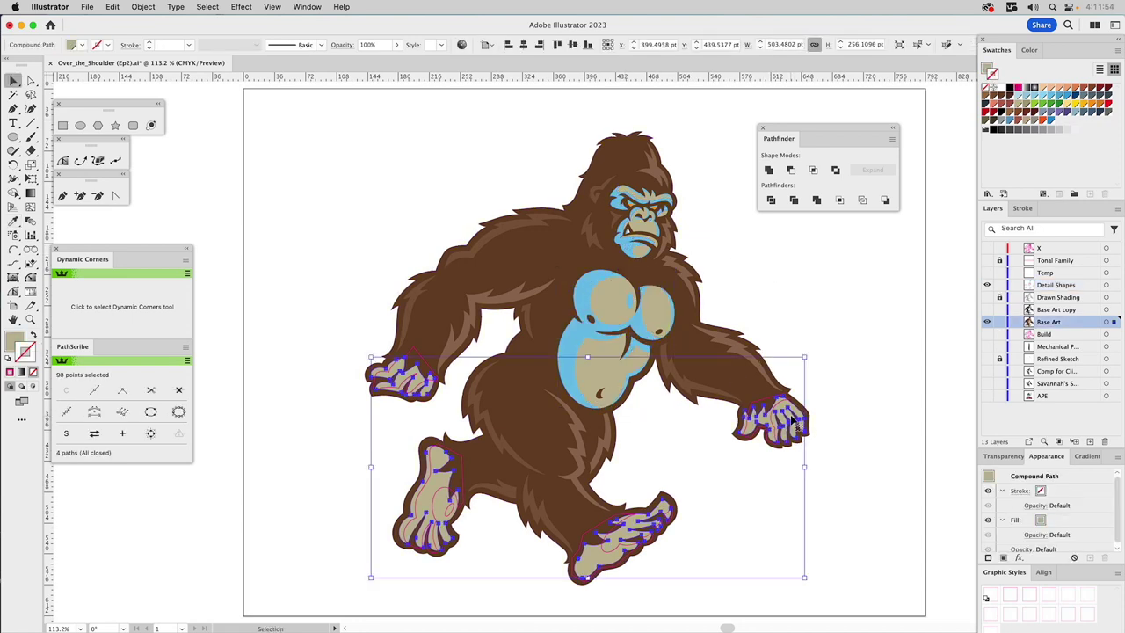
Intersect the right hand detail with the hand shape and fill it with the face's light blue
{"action": "left_click", "coordinate": [779, 415], "text": "shift"}
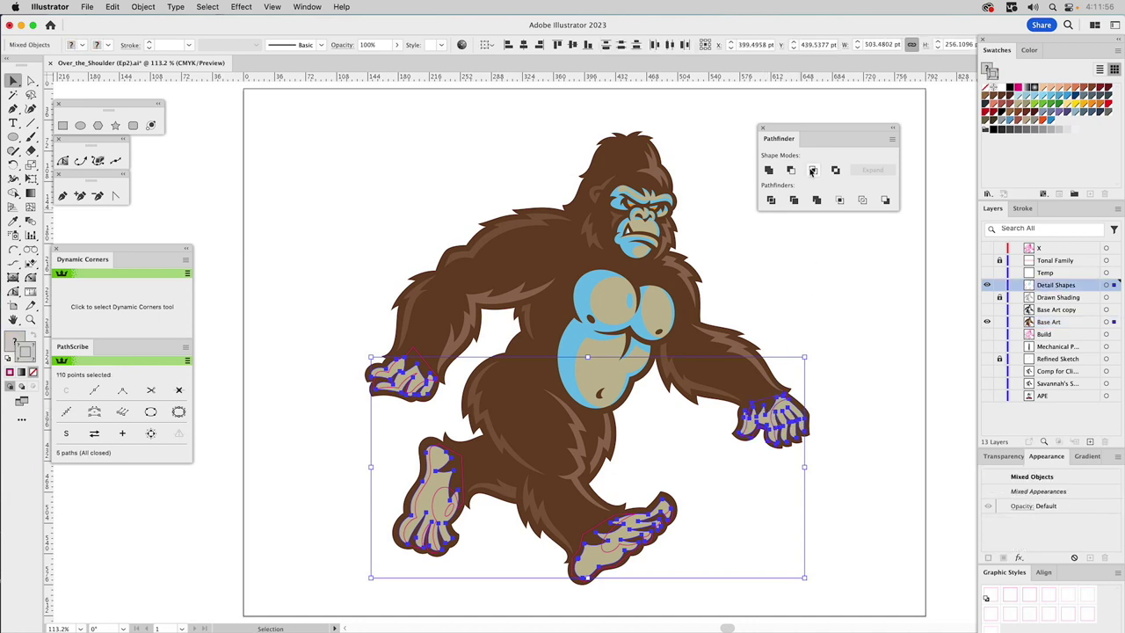
{"action": "left_click", "coordinate": [812, 171]}
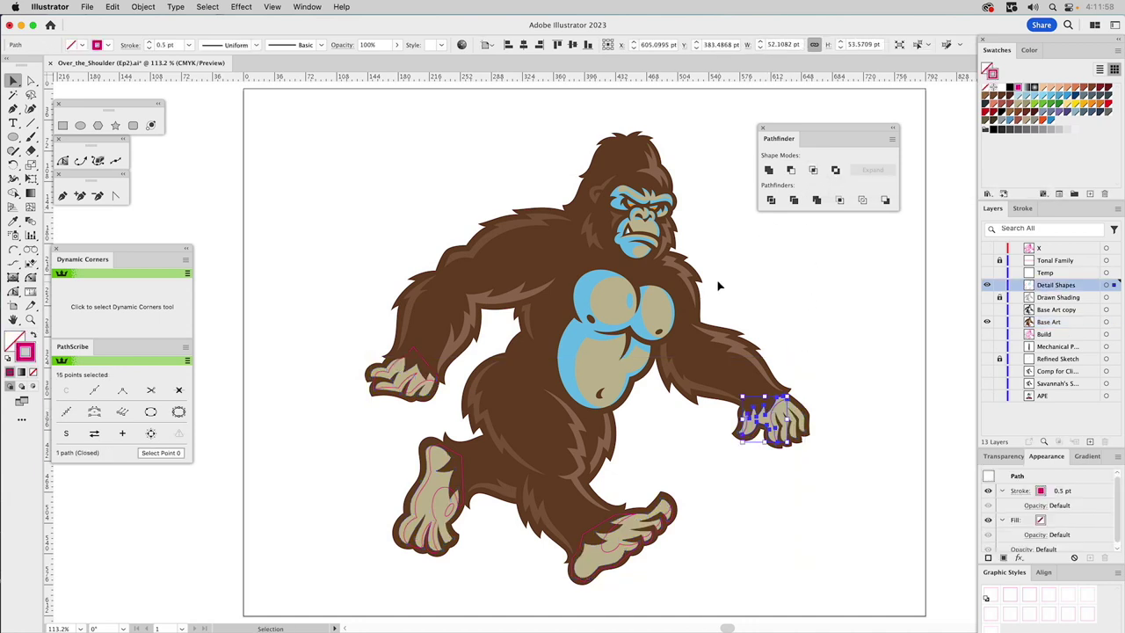
{"action": "key", "text": "i"}
{"action": "left_click", "coordinate": [632, 241]}
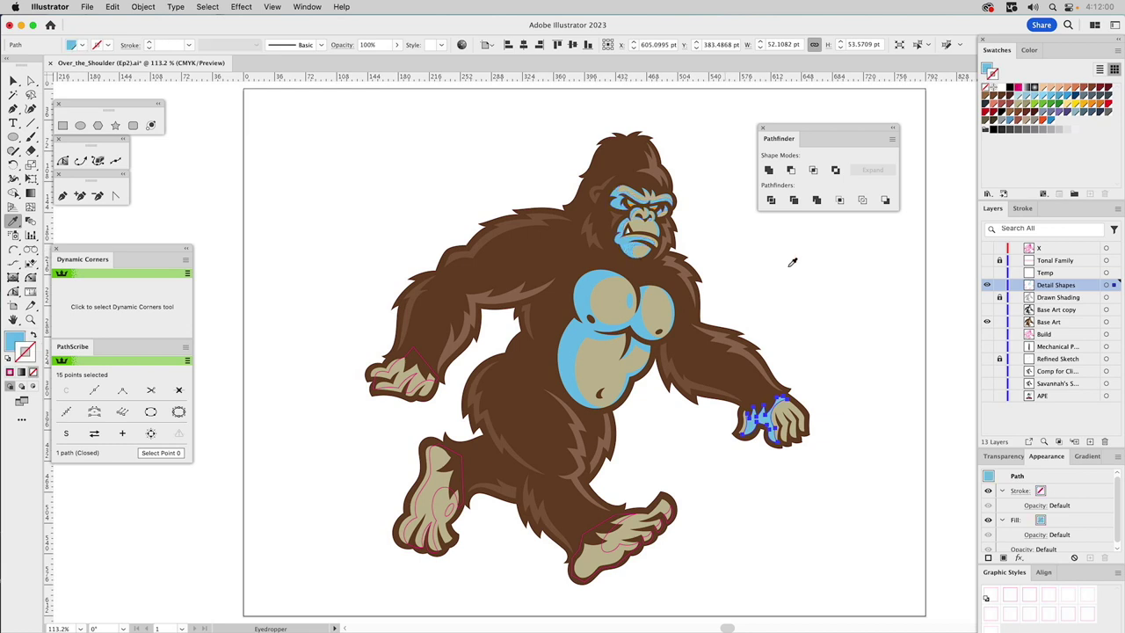
{"action": "key", "text": "super+shift+a"}
{"action": "key", "text": "v"}
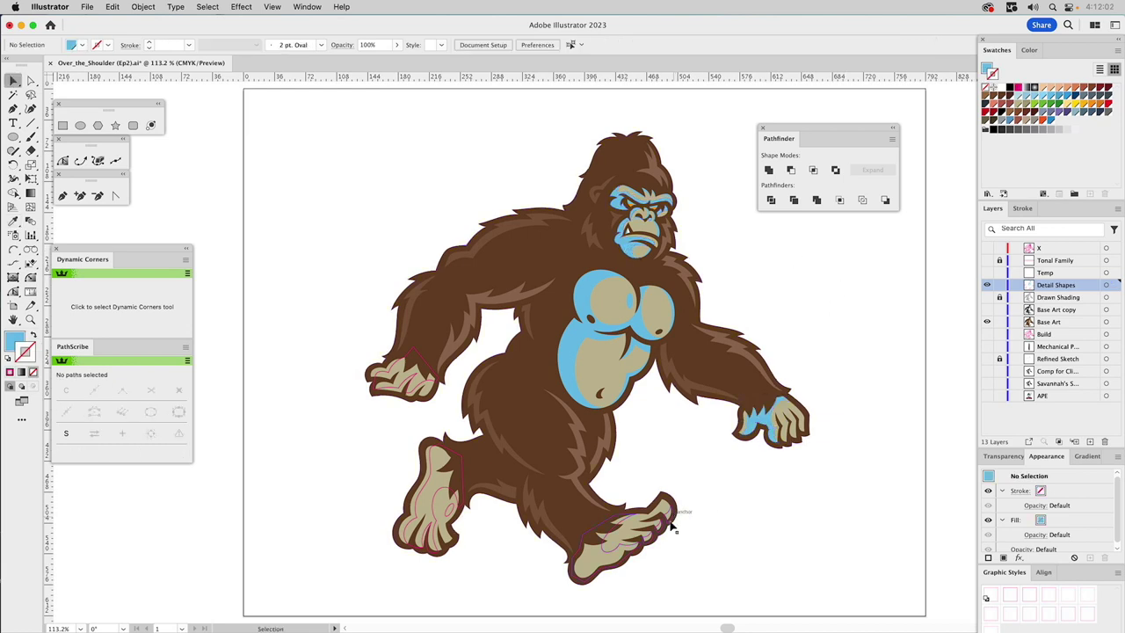
Unite both feet's detail shapes, intersect them with the feet, and fill them with chest blue
{"action": "left_click", "coordinate": [625, 547]}
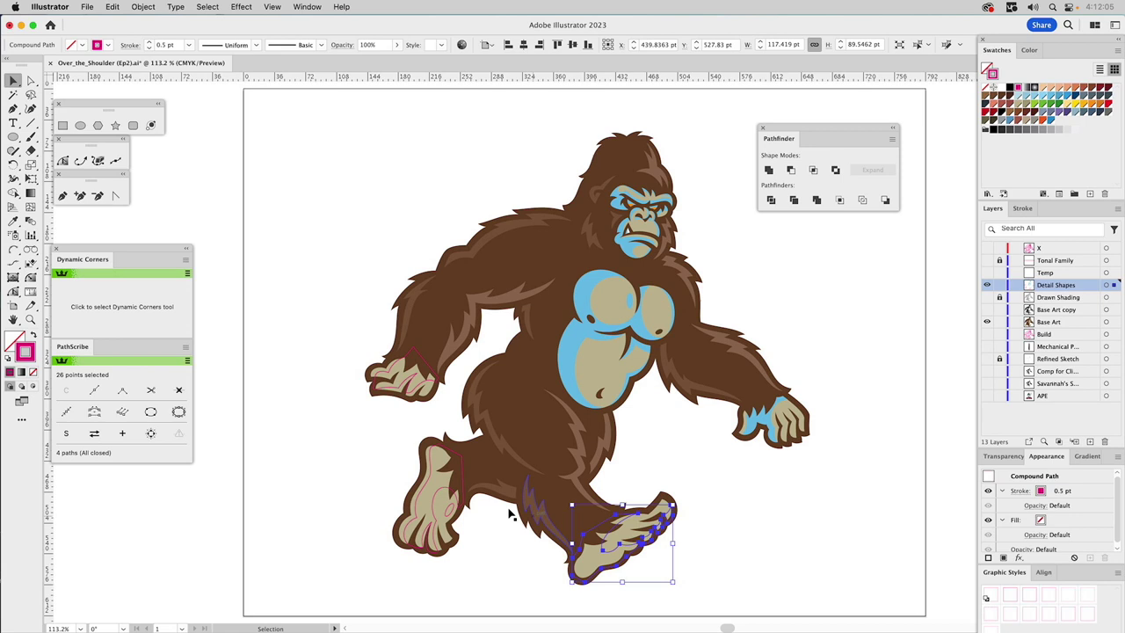
{"action": "left_click", "coordinate": [435, 520], "text": "shift"}
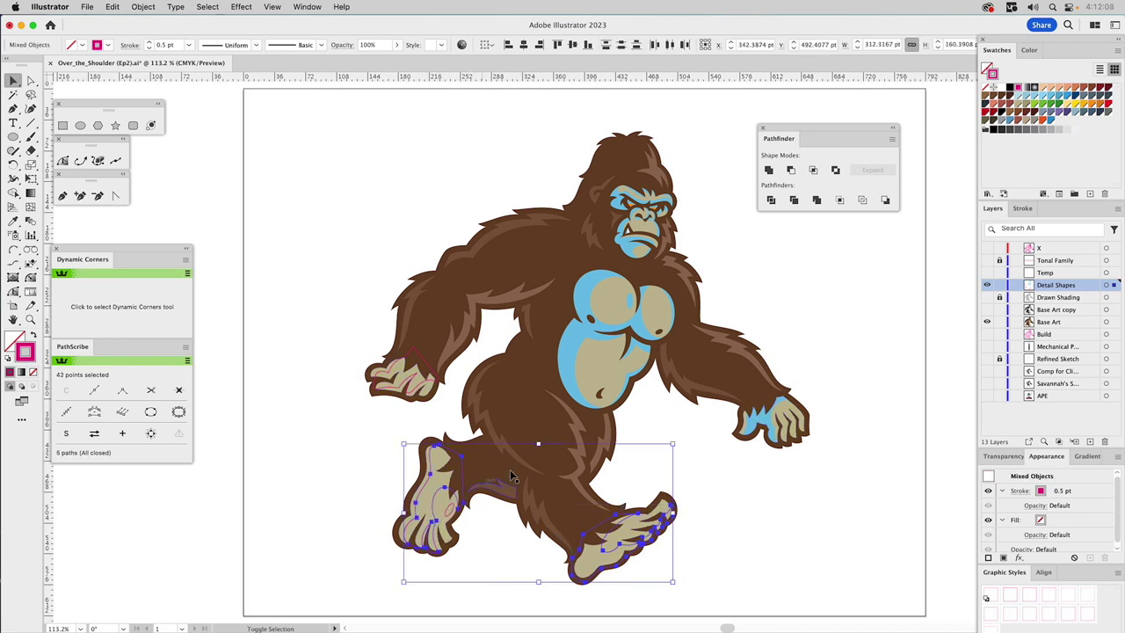
{"action": "left_click", "coordinate": [769, 169]}
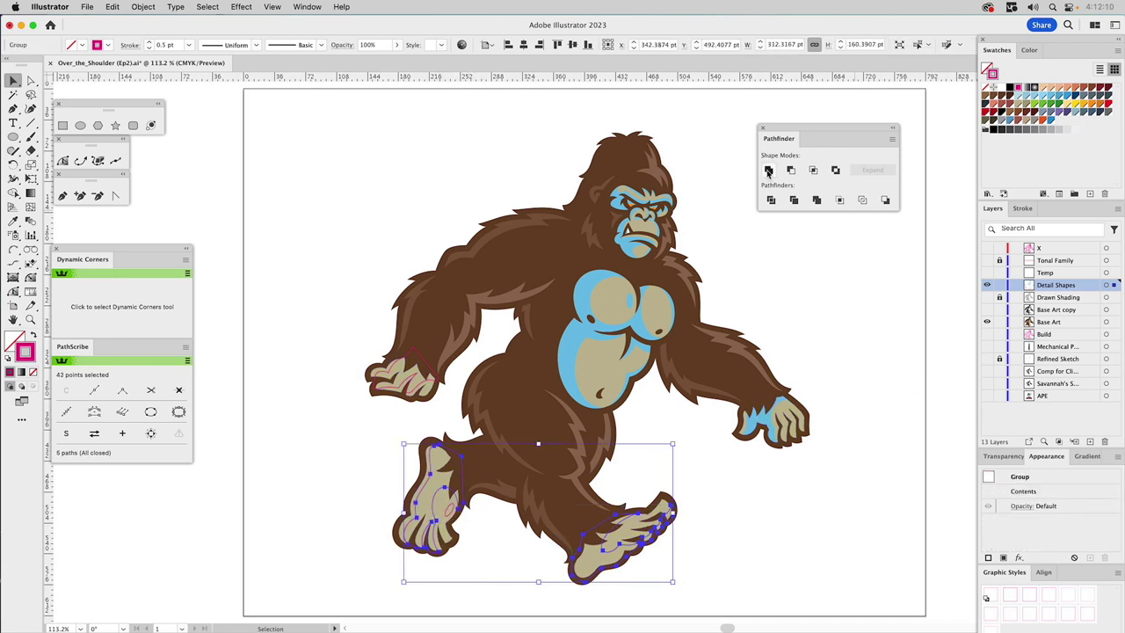
{"action": "left_click", "coordinate": [594, 563]}
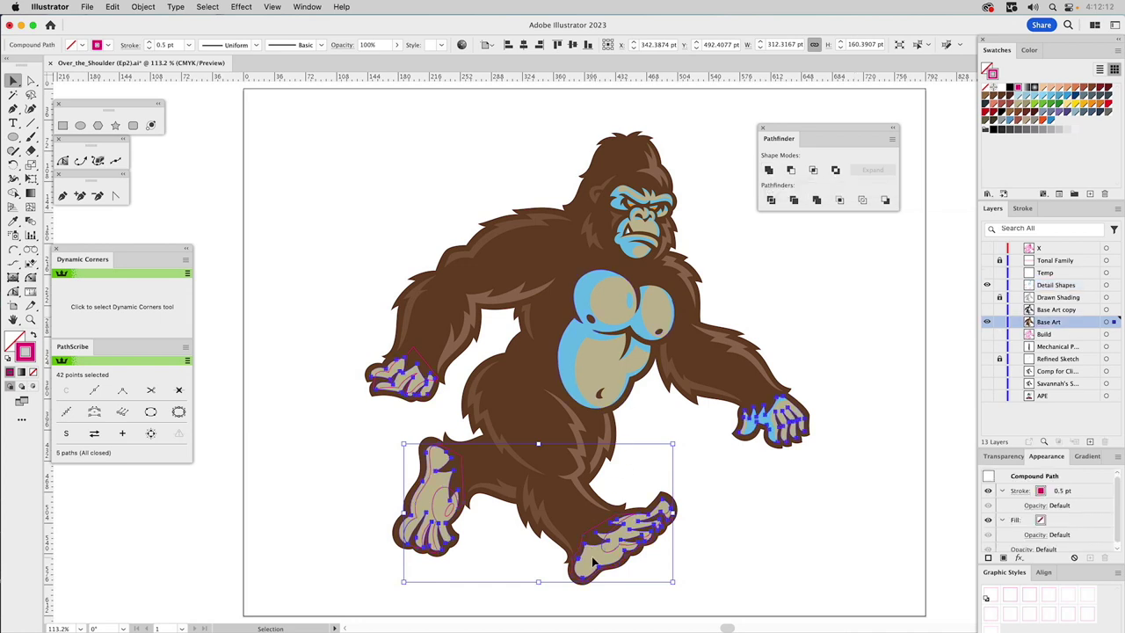
{"action": "key", "text": "super+shift+a"}
{"action": "left_click", "coordinate": [630, 518]}
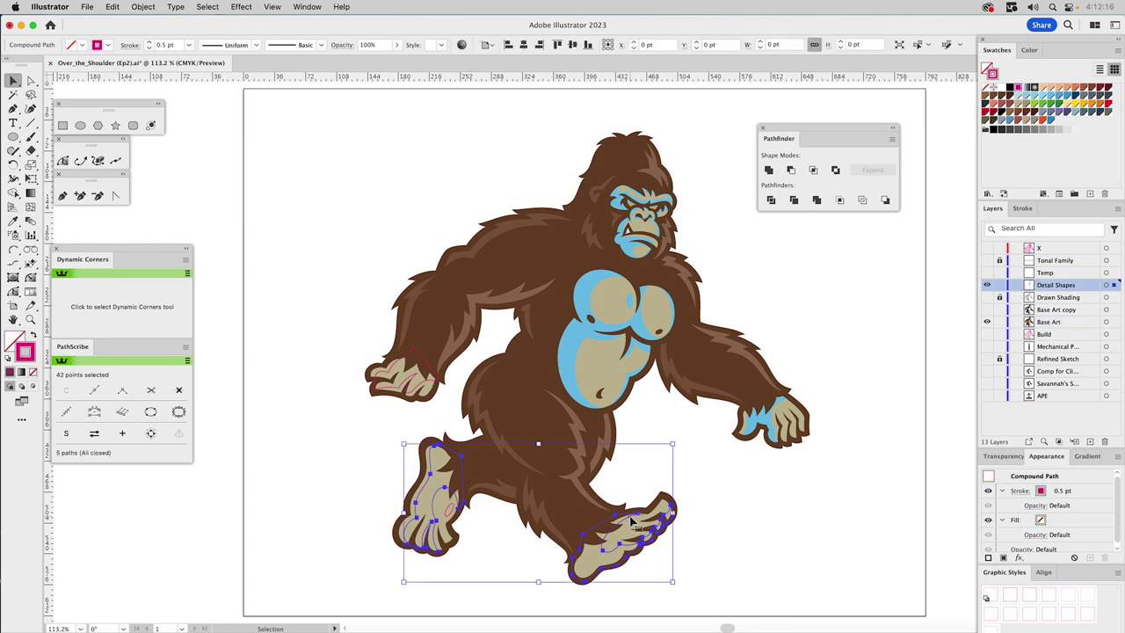
{"action": "left_click", "coordinate": [814, 173]}
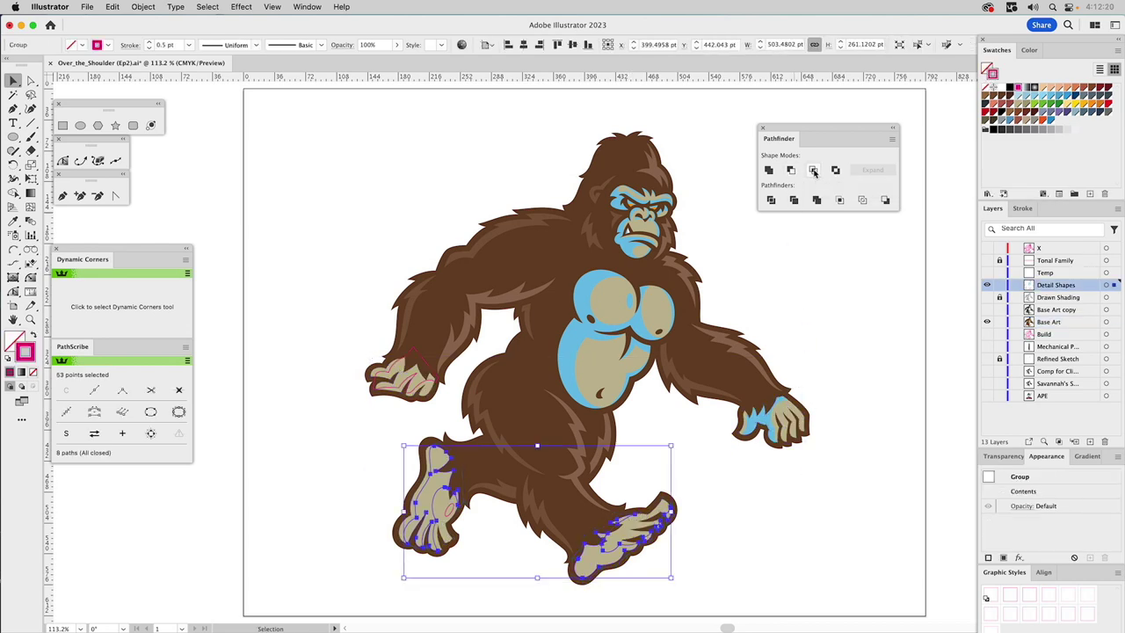
{"action": "key", "text": "i"}
{"action": "left_click", "coordinate": [628, 328]}
{"action": "key", "text": "v"}
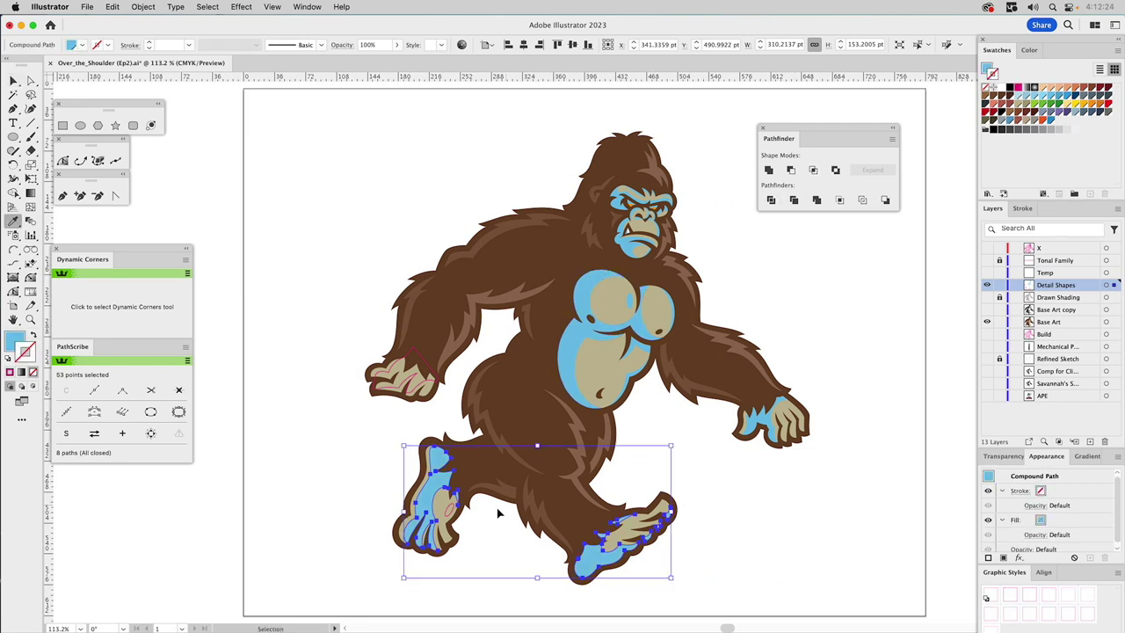
Fill a small leftover detail shape with the chest's light blue
{"action": "left_click", "coordinate": [450, 508]}
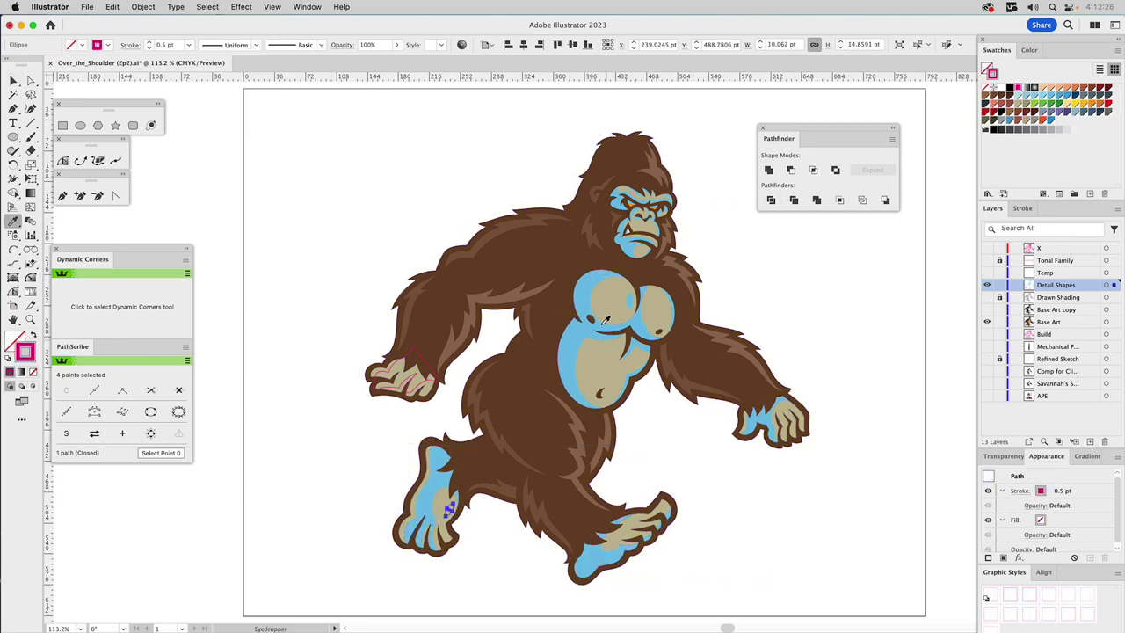
{"action": "left_click", "coordinate": [591, 287]}
{"action": "left_click", "coordinate": [811, 282]}
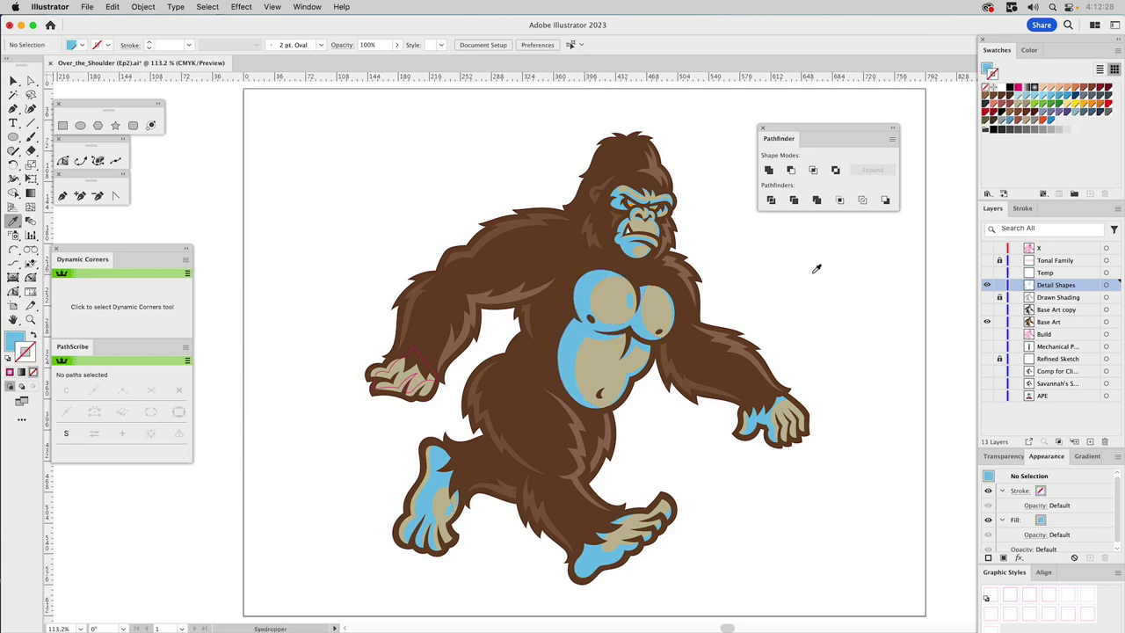
Intersect the left hand detail with the hand shape and fill it with the chest blue
{"action": "left_click", "coordinate": [430, 388]}
{"action": "key", "text": "i"}
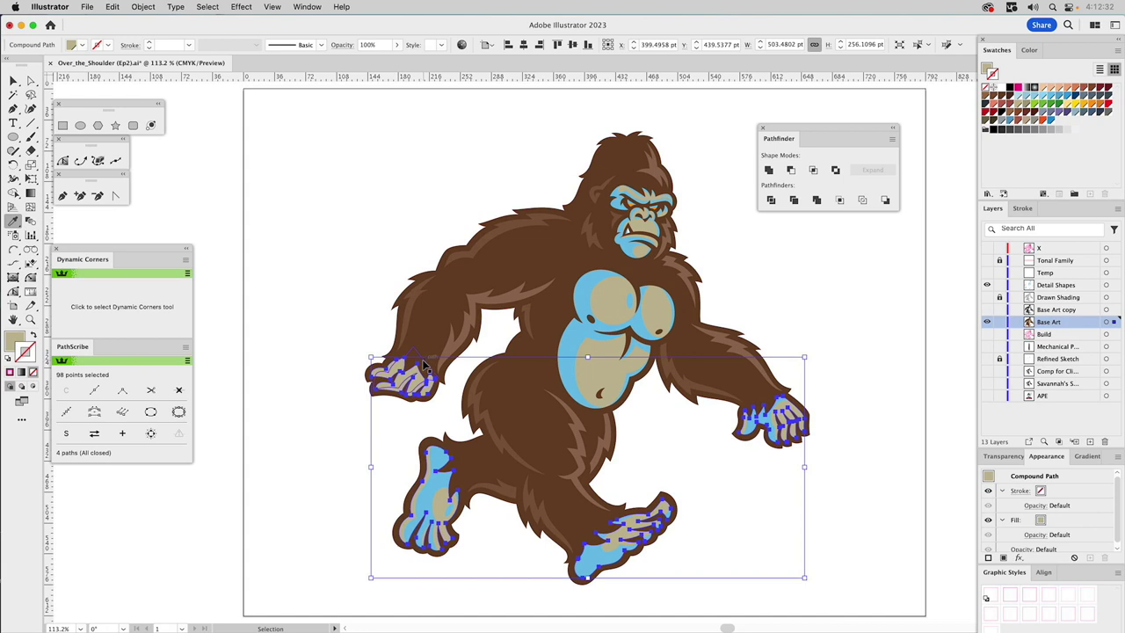
{"action": "left_click", "coordinate": [427, 365], "text": "shift+super"}
{"action": "left_click", "coordinate": [814, 170]}
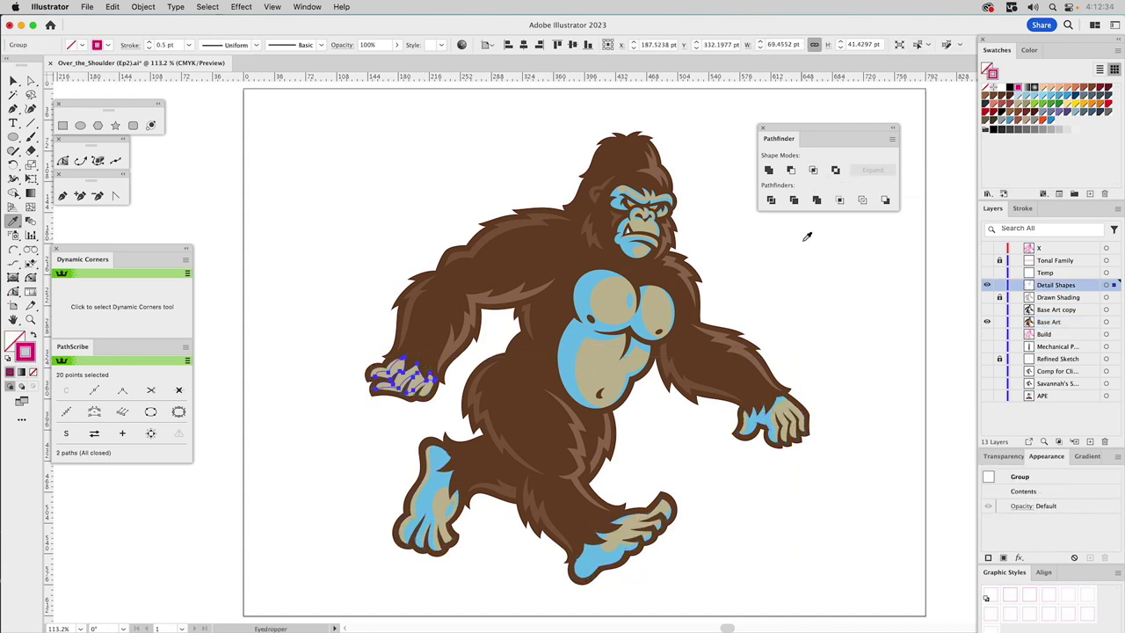
{"action": "left_click", "coordinate": [652, 304]}
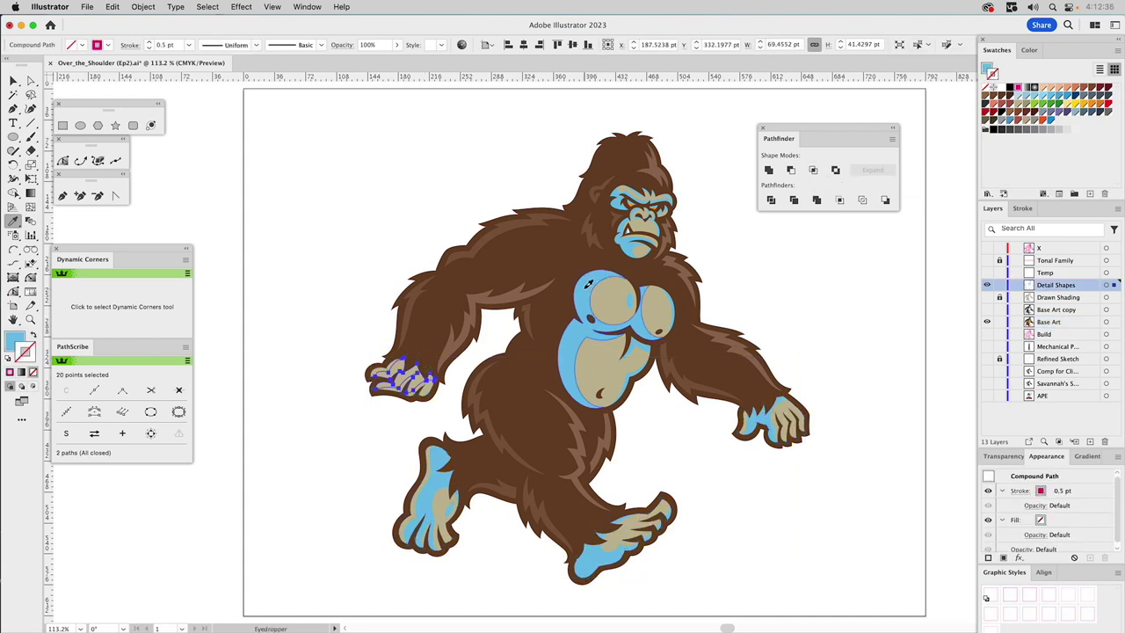
{"action": "key", "text": "super+shift+a"}
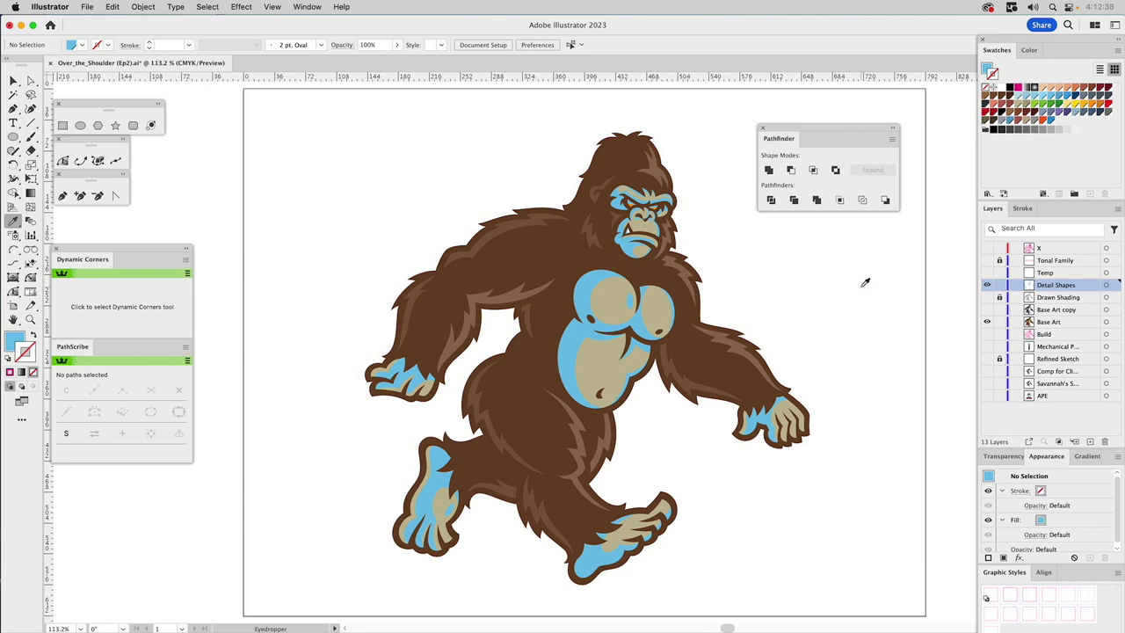
{"action": "key", "text": "v"}
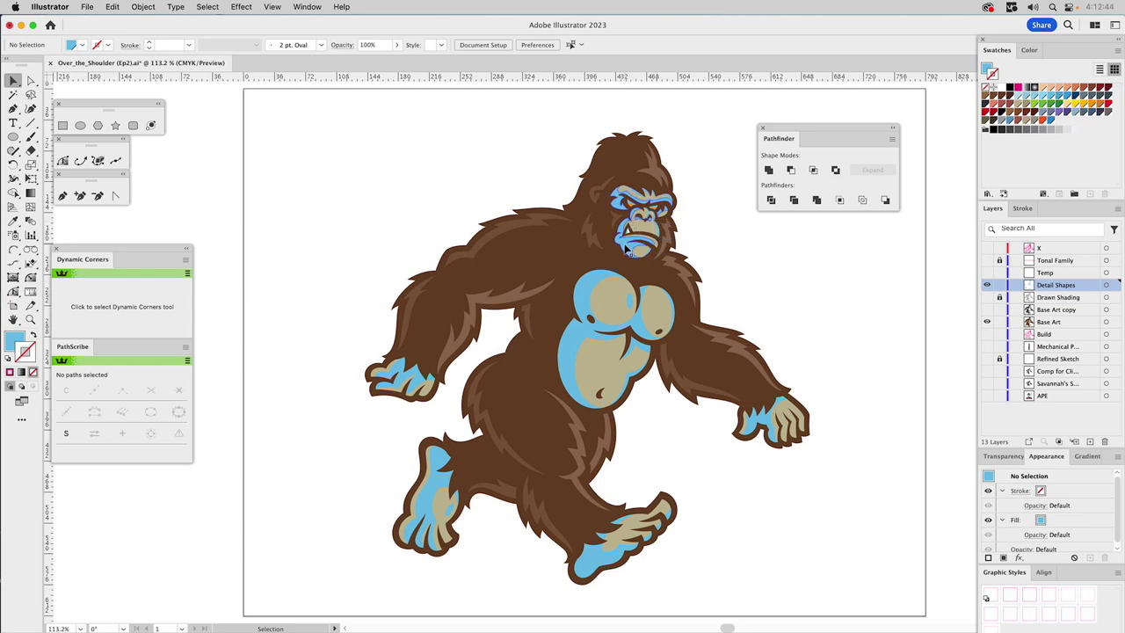
Unite the blue face, chest, hand and foot highlight shapes into one shape
{"action": "left_click", "coordinate": [627, 249]}
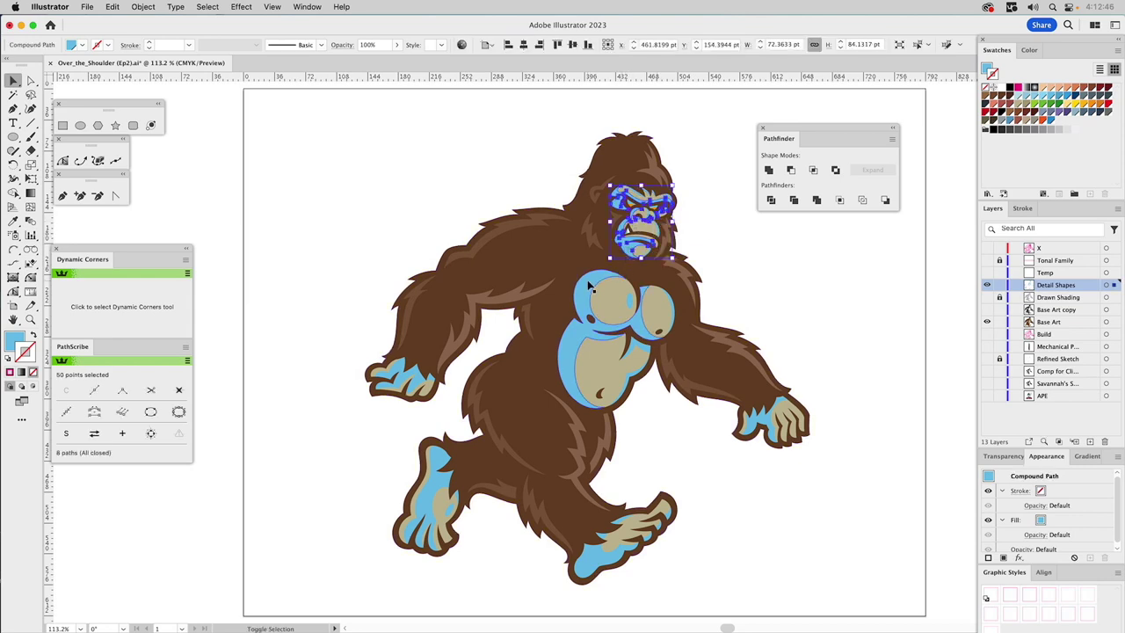
{"action": "left_click", "coordinate": [592, 287], "text": "shift"}
{"action": "left_click", "coordinate": [756, 426], "text": "shift"}
{"action": "left_click", "coordinate": [670, 530], "text": "shift"}
{"action": "left_click", "coordinate": [395, 376], "text": "shift"}
{"action": "left_click", "coordinate": [392, 370], "text": "shift"}
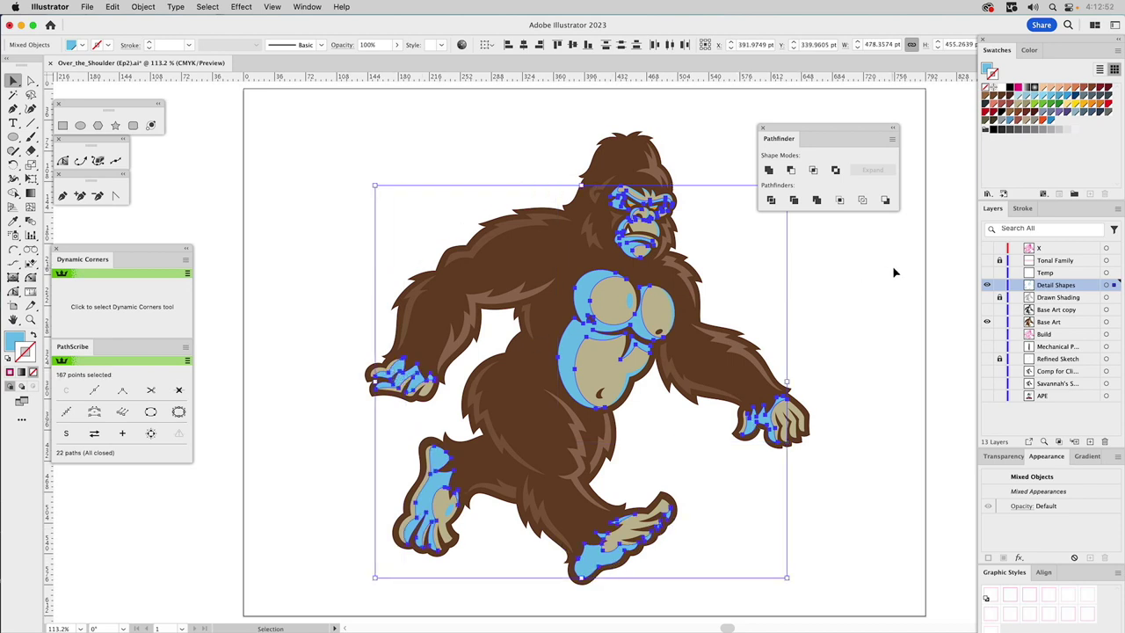
{"action": "left_click", "coordinate": [768, 171]}
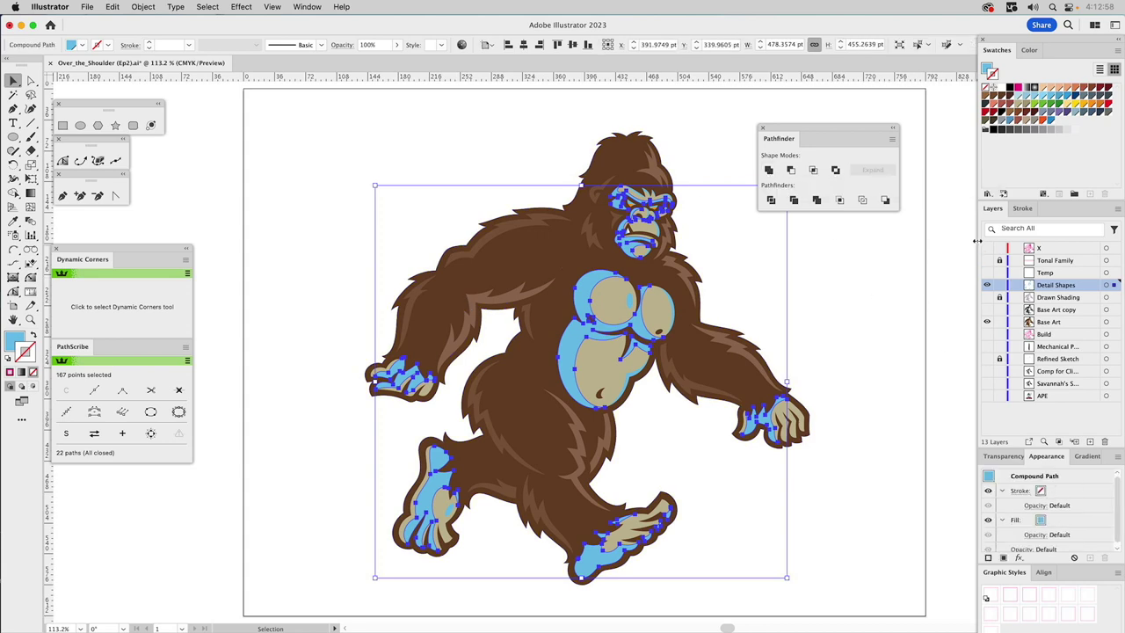
Fill the united highlights with the tan C=0 M=5 Y=30 K=35 swatch
{"action": "left_click", "coordinate": [986, 67]}
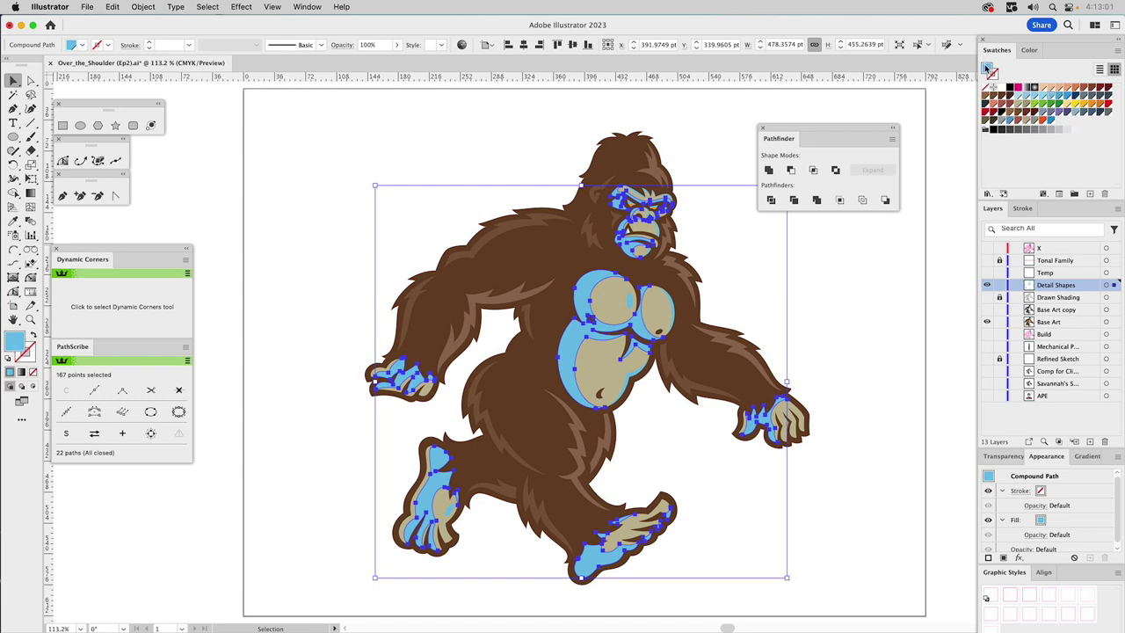
{"action": "left_click", "coordinate": [1024, 109]}
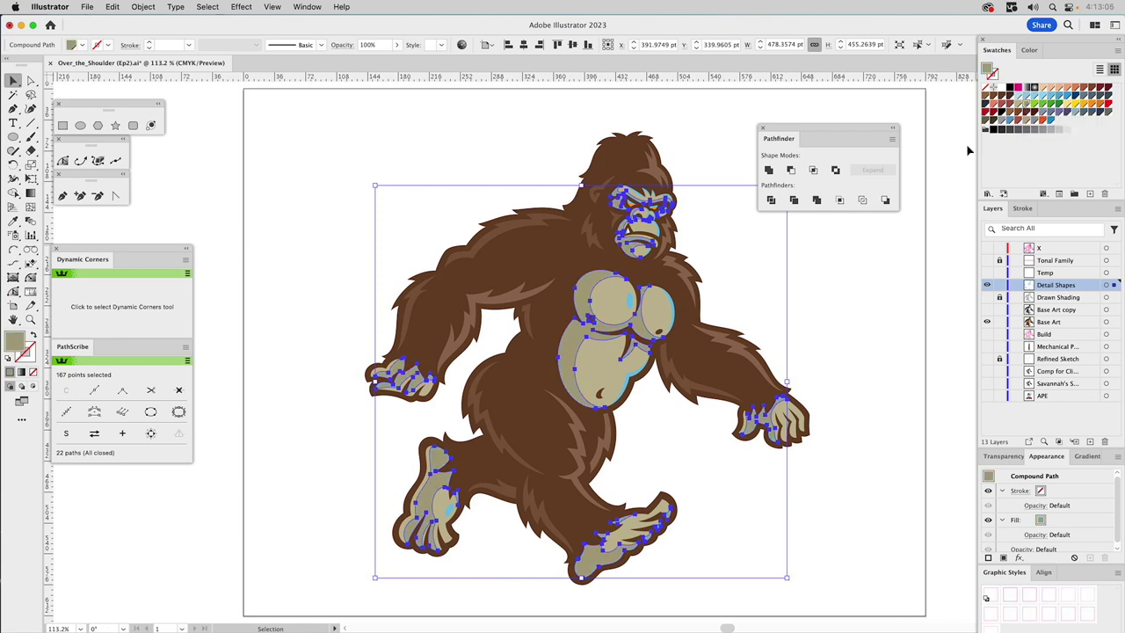
{"action": "left_click", "coordinate": [859, 297]}
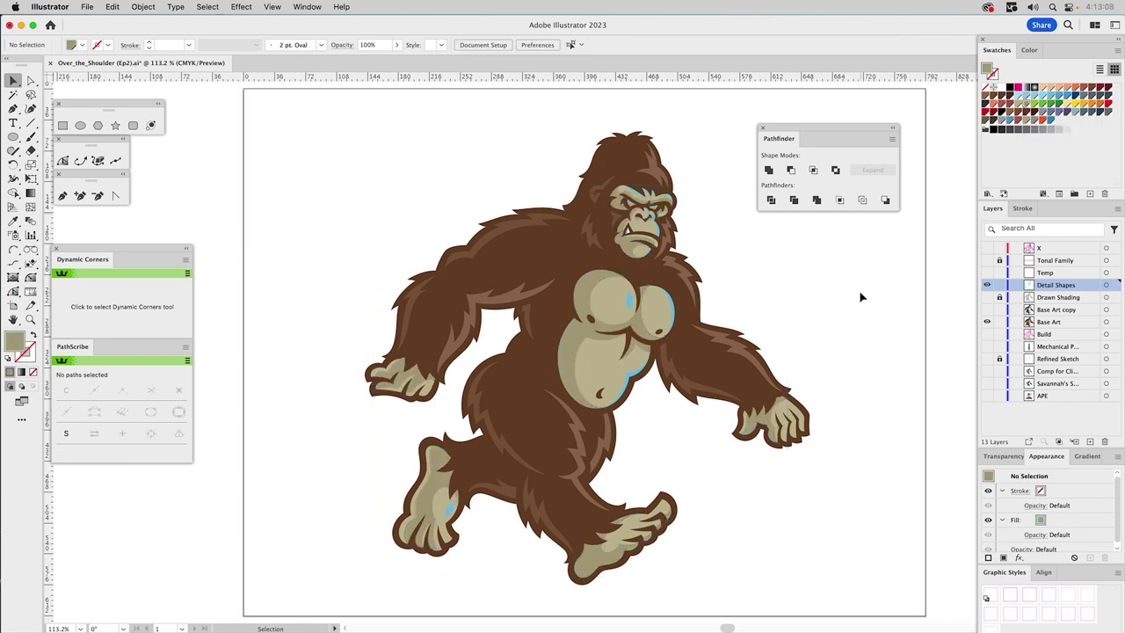
Drag the chest fill's CMYK yellow down to 10%, giving a paler C=0 M=3 Y=10 K=25 tan
{"action": "left_click", "coordinate": [609, 299]}
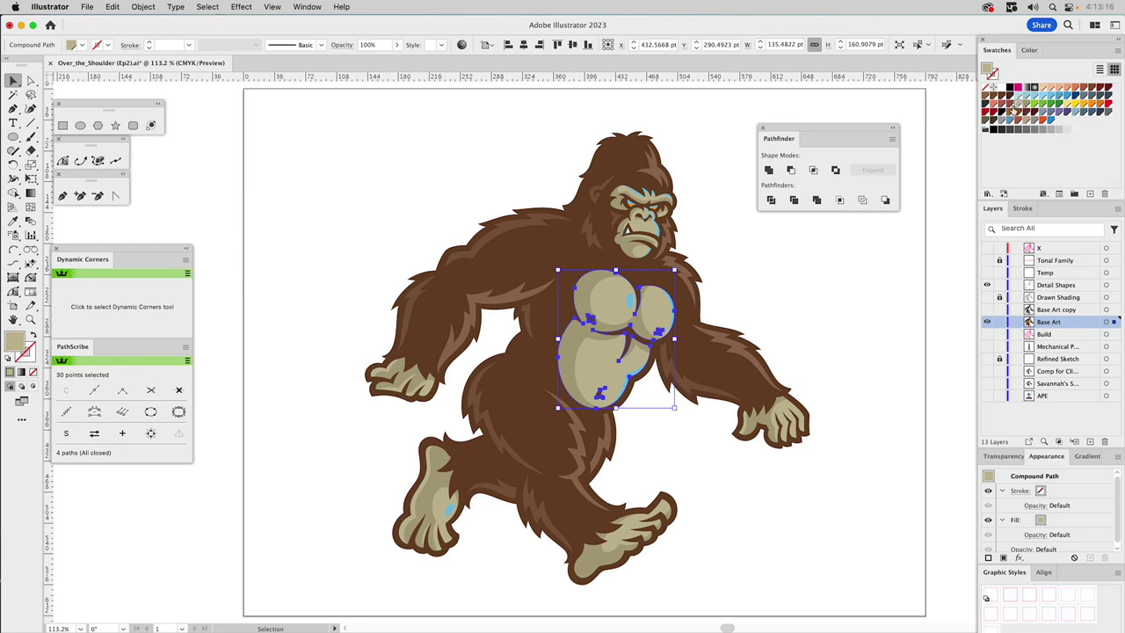
{"action": "left_click", "coordinate": [1036, 51]}
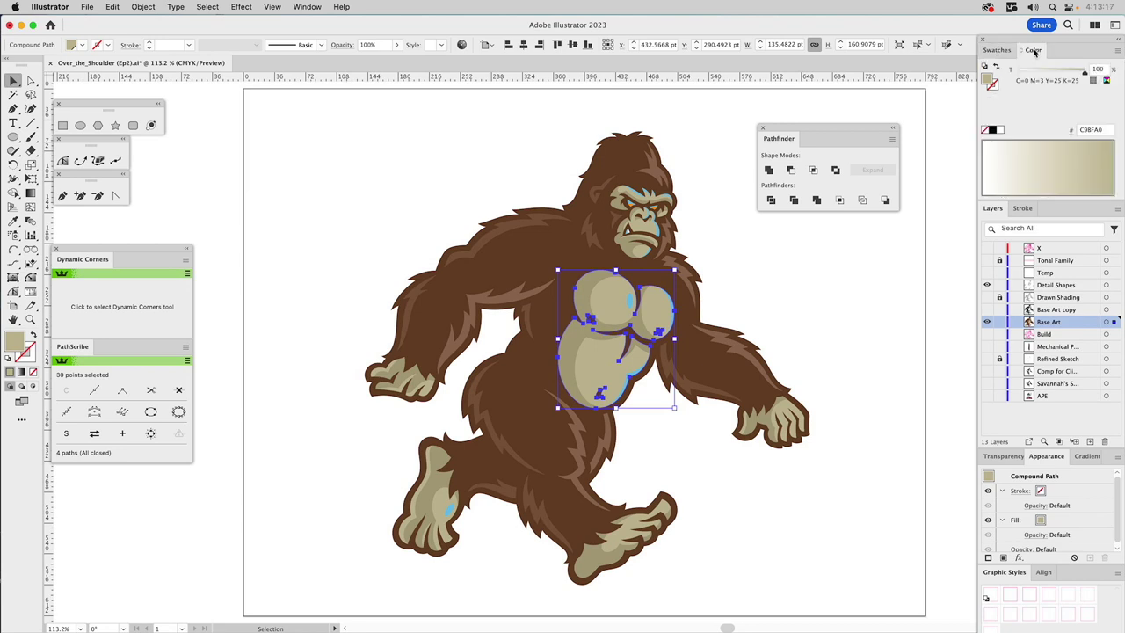
{"action": "left_click", "coordinate": [1106, 81]}
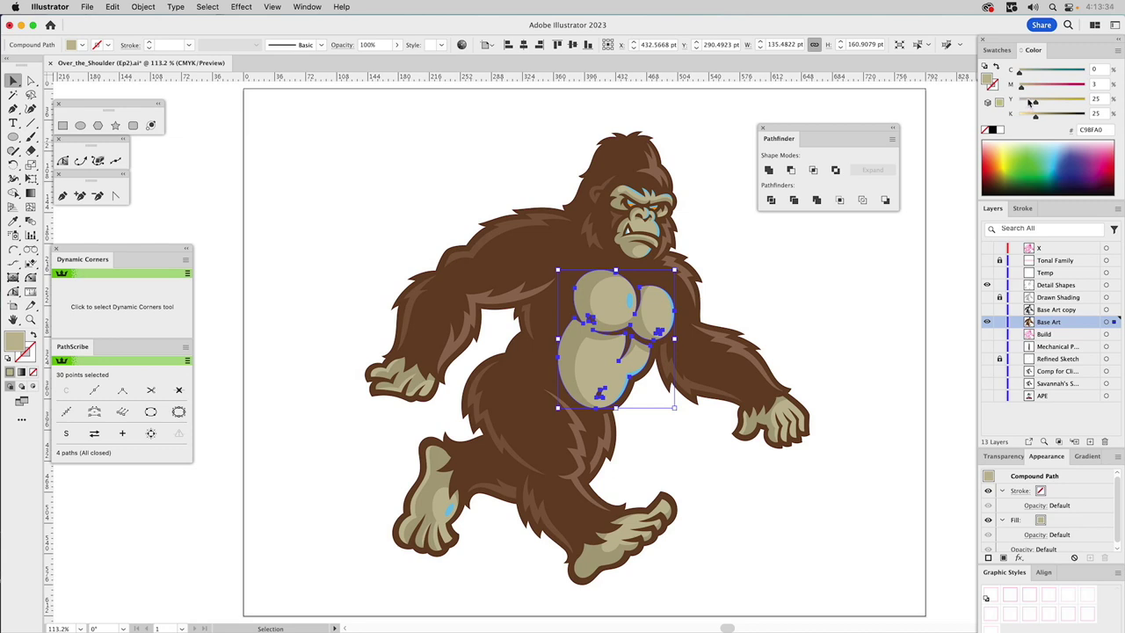
{"action": "left_click_drag", "start_coordinate": [1030, 102], "coordinate": [1028, 100]}
{"action": "left_click_drag", "start_coordinate": [1029, 102], "coordinate": [1027, 103]}
Save the chest tan as a new global swatch
{"action": "left_click", "coordinate": [1002, 51]}
{"action": "left_click_drag", "start_coordinate": [988, 71], "coordinate": [1060, 126]}
{"action": "double_click", "coordinate": [1061, 126]}
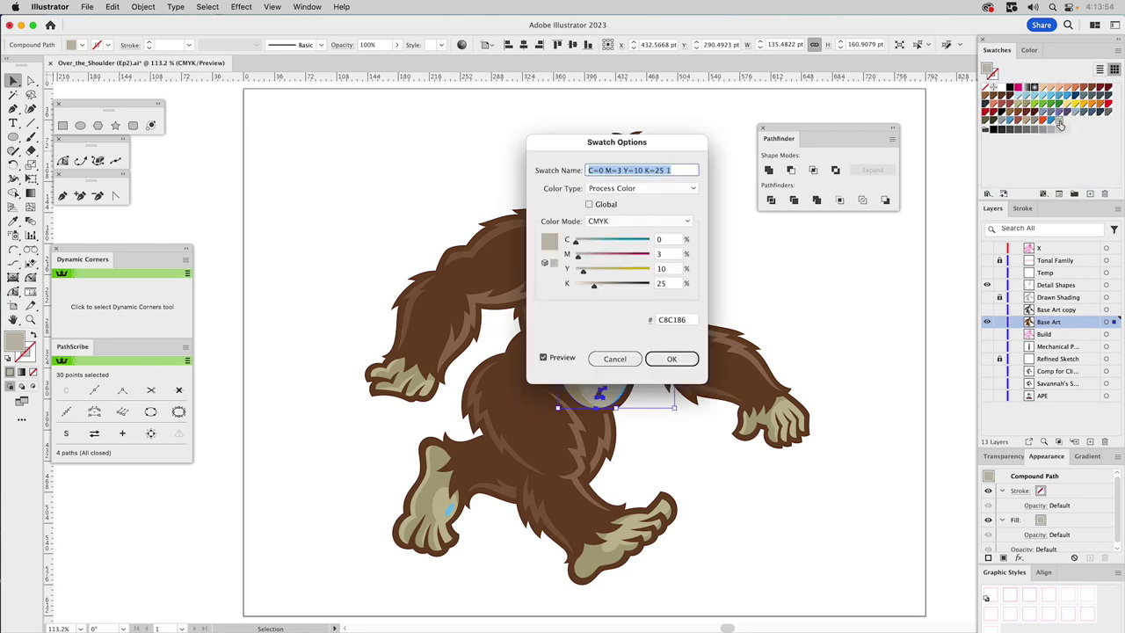
{"action": "left_click", "coordinate": [603, 206]}
{"action": "left_click", "coordinate": [670, 359]}
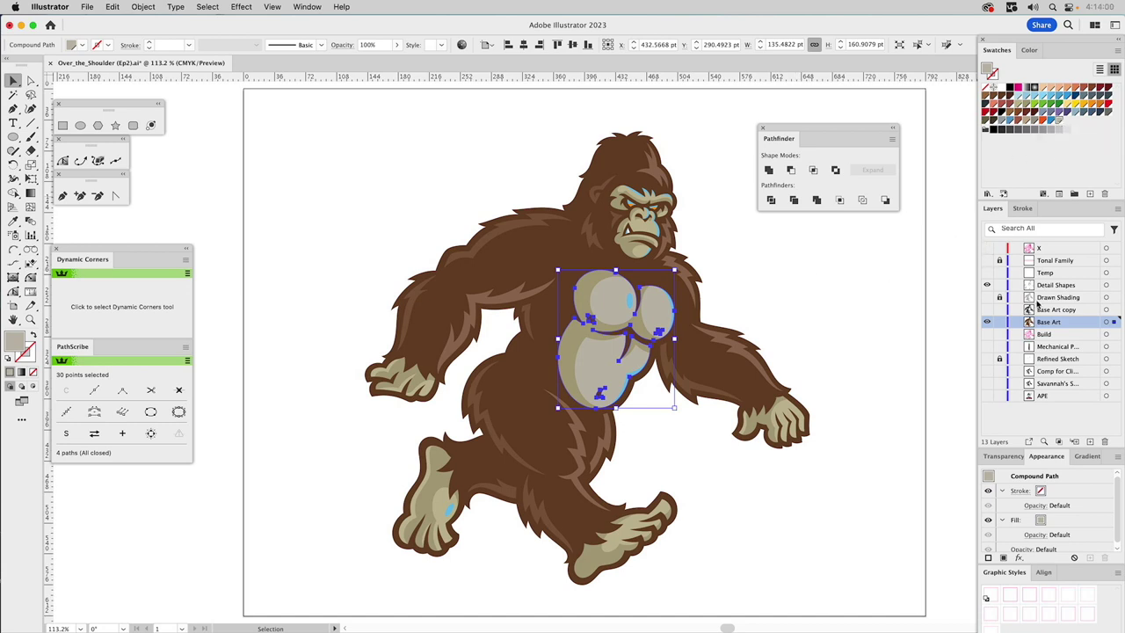
Apply the tan swatch to the chest shading shape after undoing a trial Multiply blend
{"action": "left_click", "coordinate": [1006, 456]}
{"action": "left_click", "coordinate": [1006, 475]}
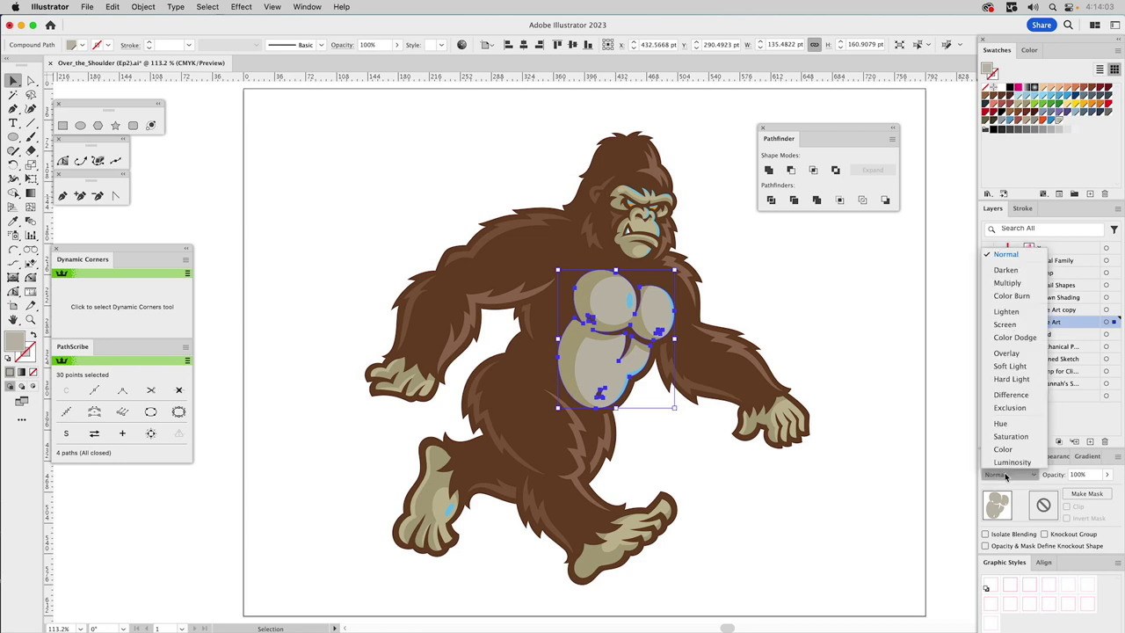
{"action": "left_click", "coordinate": [1006, 283]}
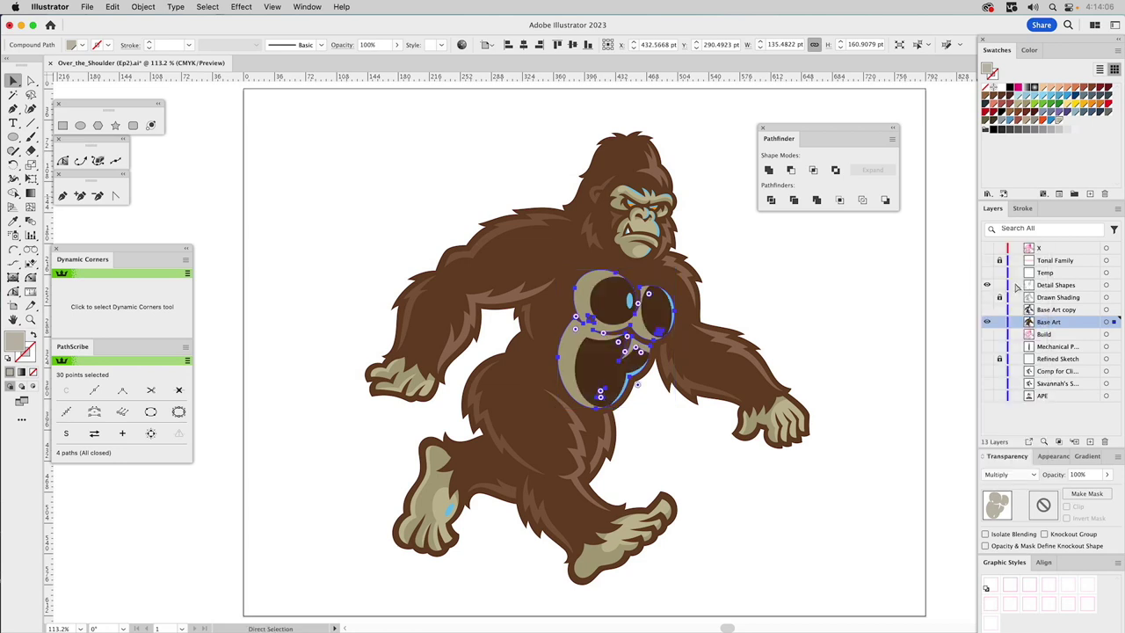
{"action": "key", "text": "cmd+z"}
{"action": "left_click", "coordinate": [809, 287]}
{"action": "left_click", "coordinate": [612, 297]}
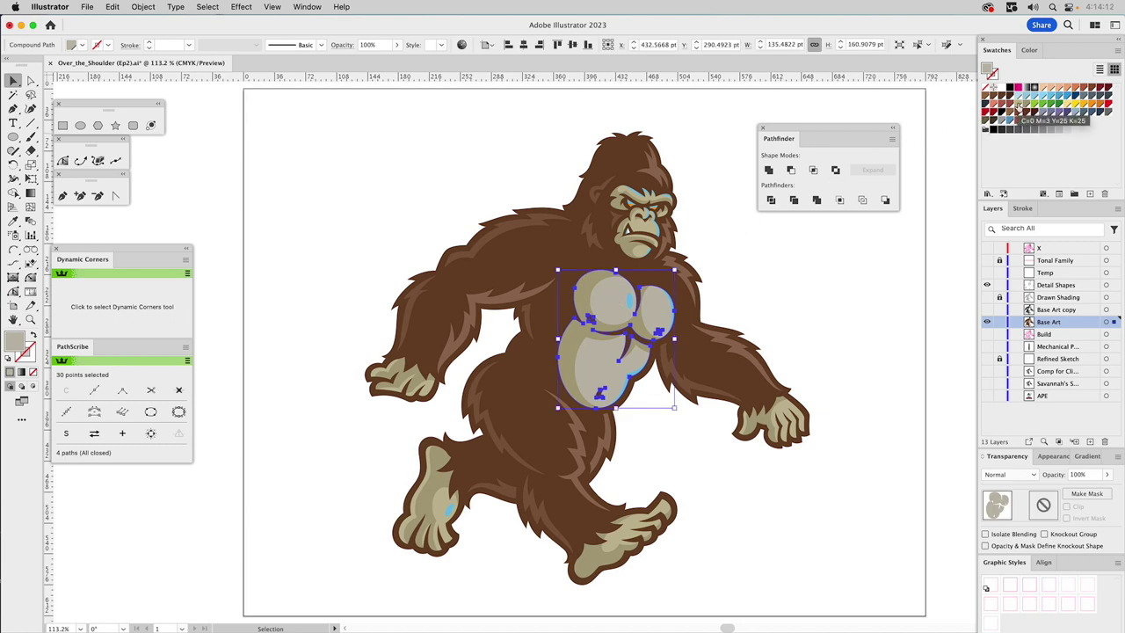
{"action": "left_click", "coordinate": [1016, 103]}
{"action": "left_click", "coordinate": [711, 271]}
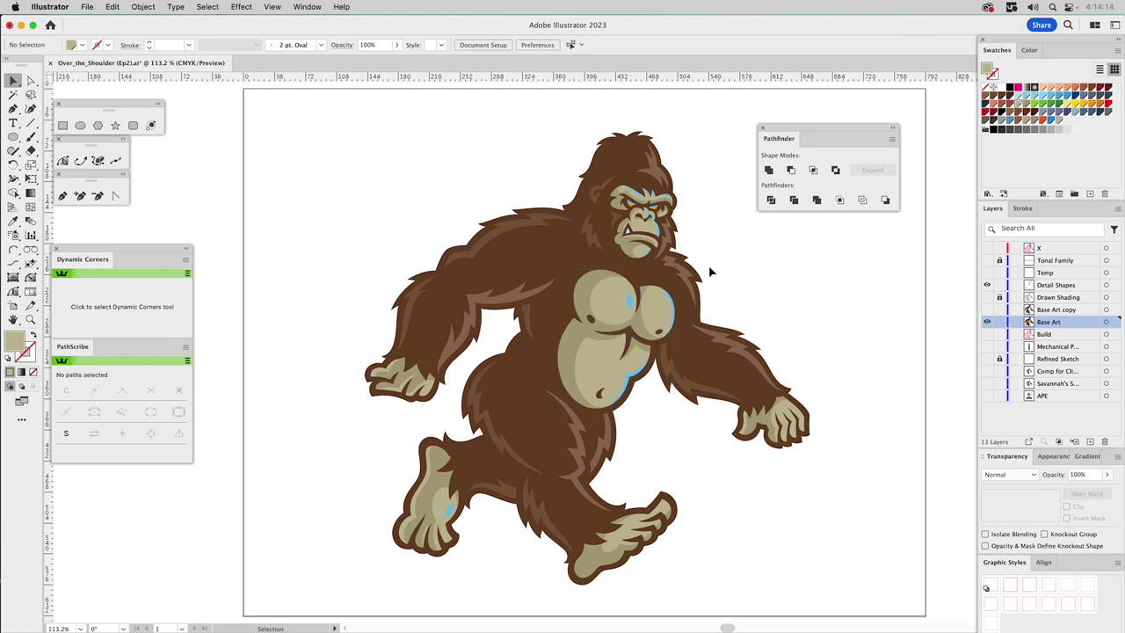
Give the detail highlights the lighter tan swatch, Multiply blending and 70% opacity
{"action": "left_click", "coordinate": [580, 290]}
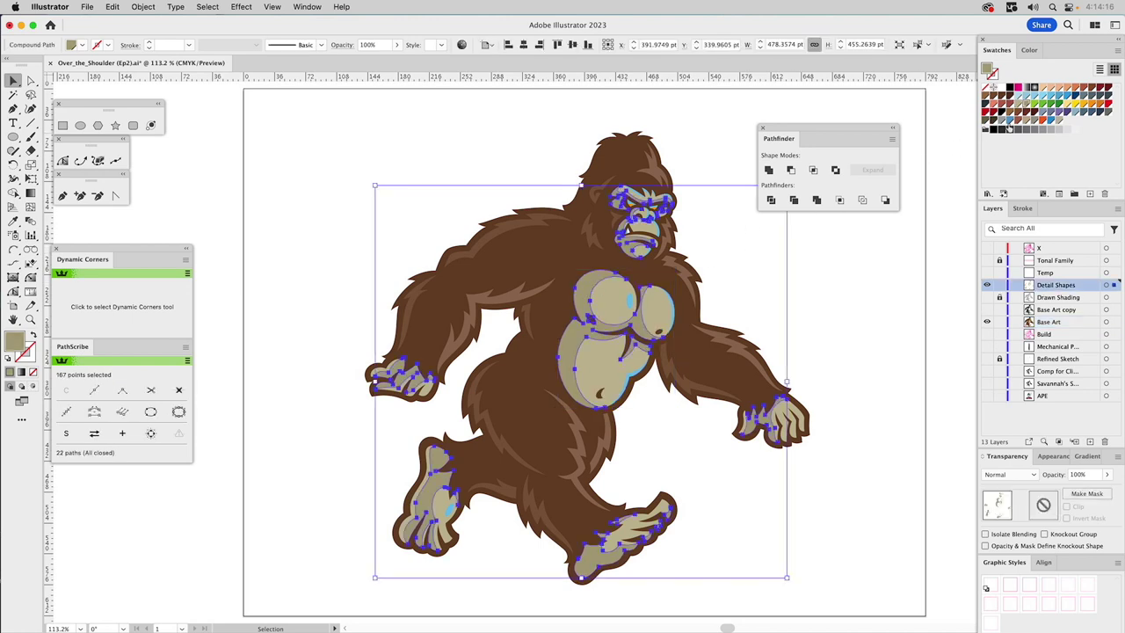
{"action": "left_click", "coordinate": [1060, 126]}
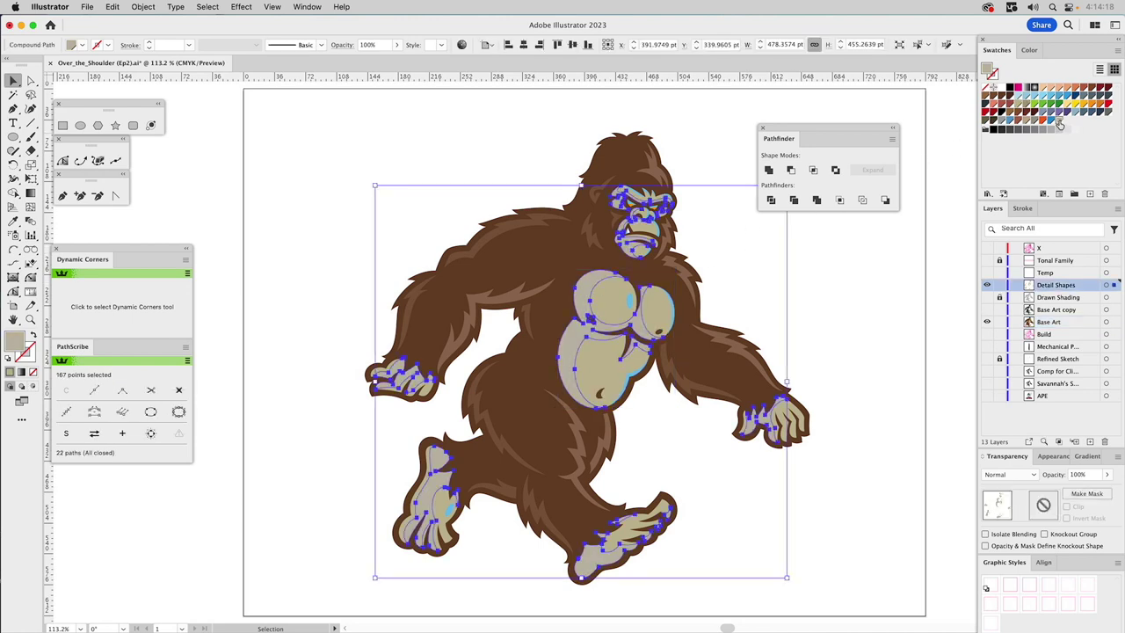
{"action": "left_click", "coordinate": [1015, 478]}
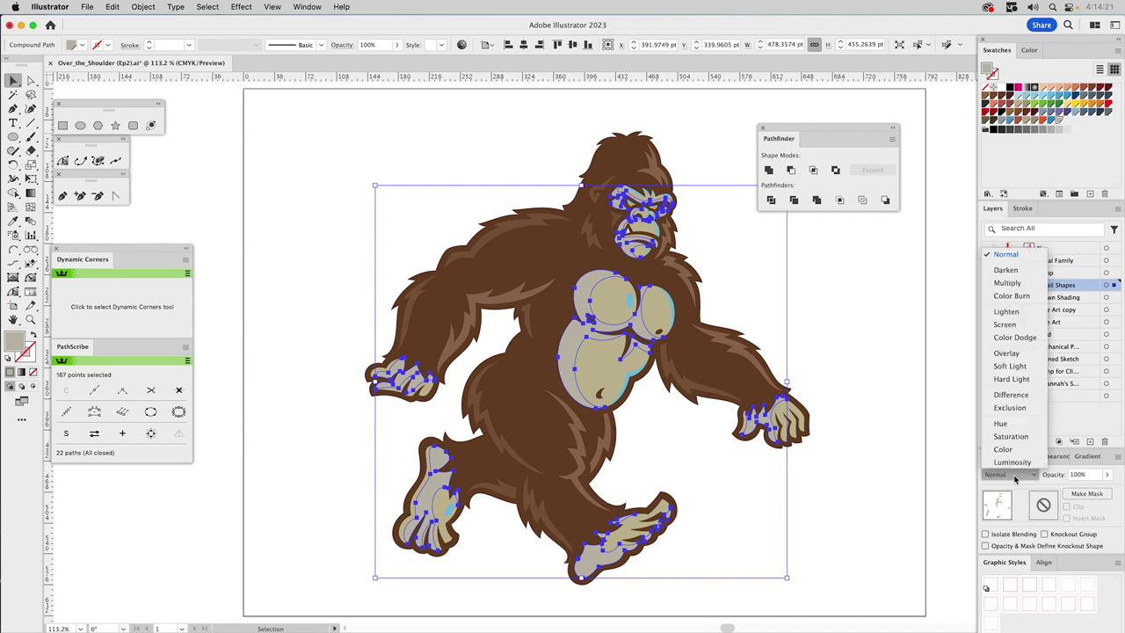
{"action": "left_click", "coordinate": [1007, 283]}
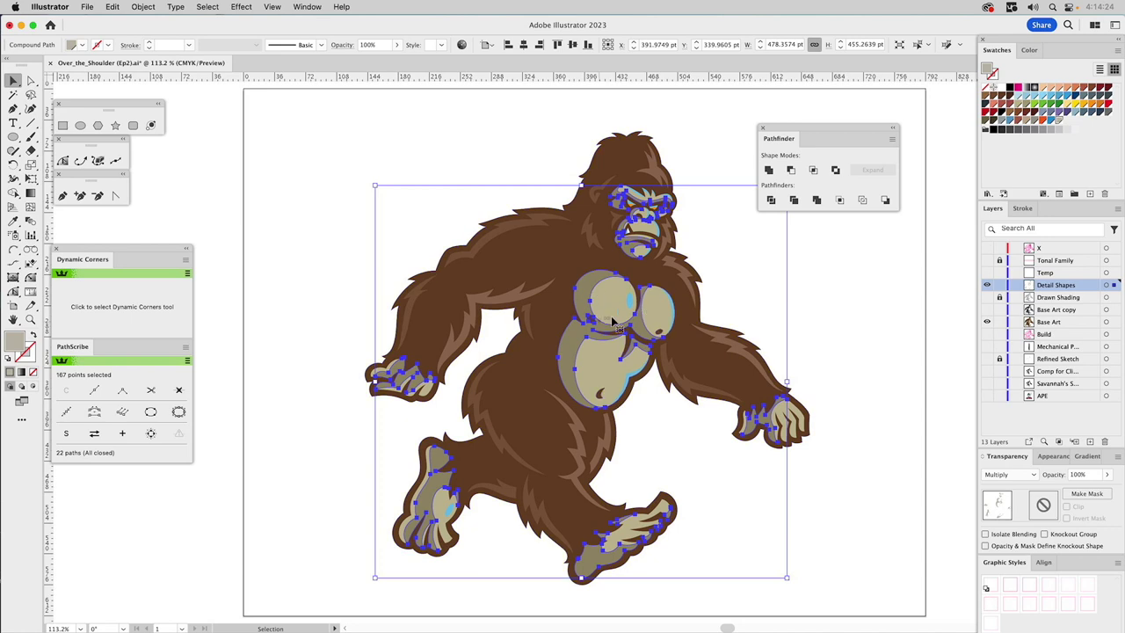
{"action": "left_click", "coordinate": [1062, 475]}
{"action": "type", "text": "70"}
{"action": "key", "text": "Return"}
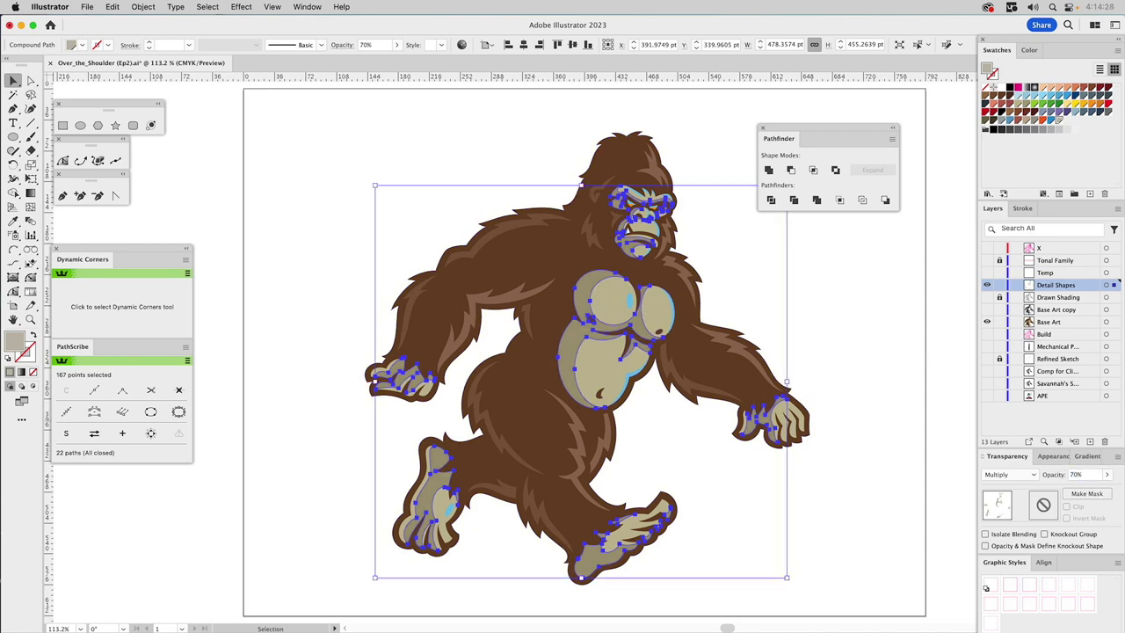
{"action": "left_click", "coordinate": [843, 331]}
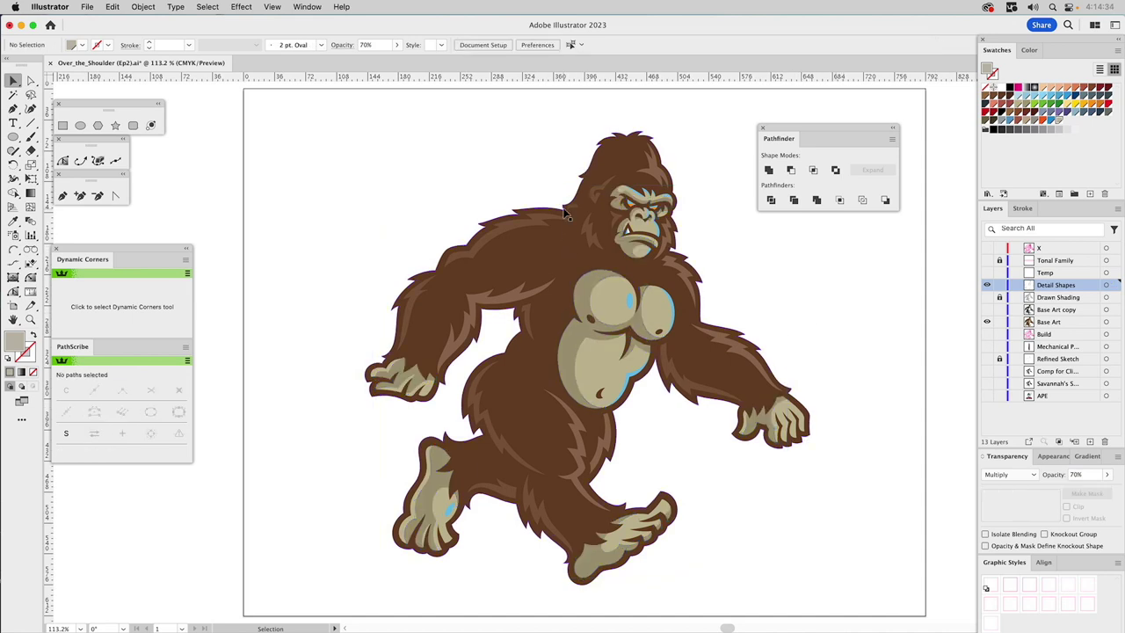
{"action": "key", "text": "z"}
{"action": "left_click_drag", "start_coordinate": [582, 144], "coordinate": [705, 295]}
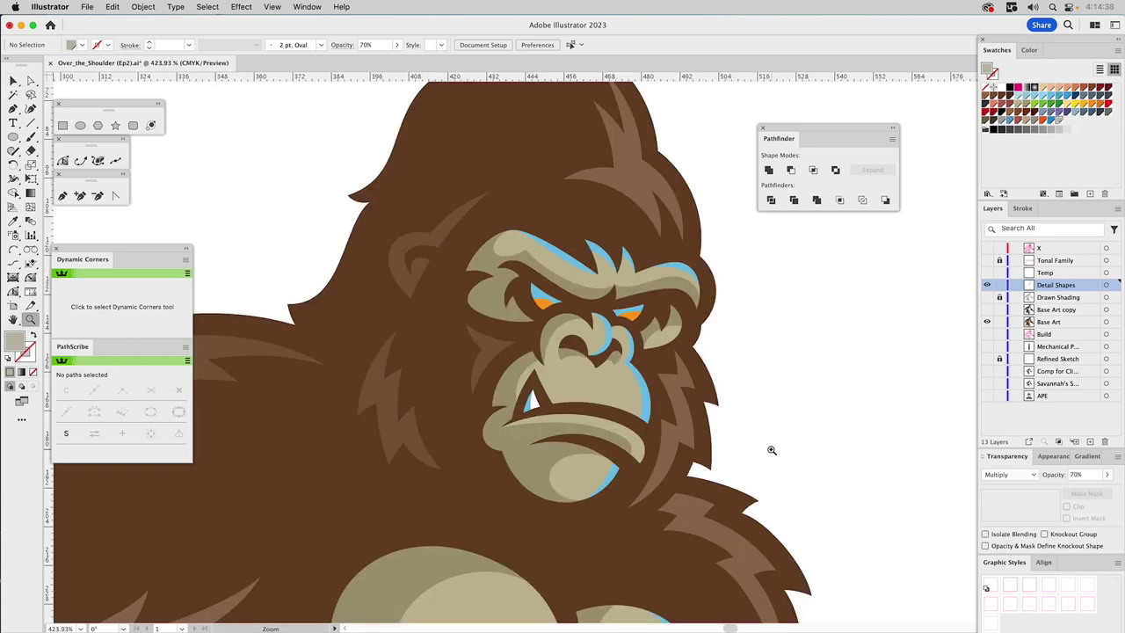
Unite the brow and nose highlights and fill them with the tan at a 53% tint
{"action": "key", "text": "v"}
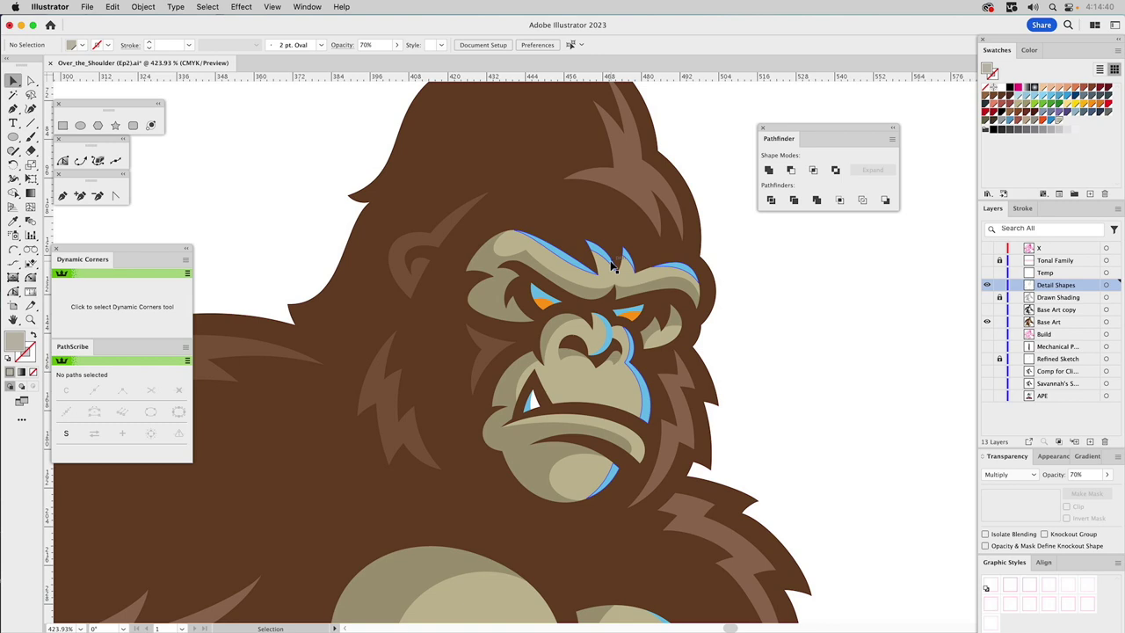
{"action": "left_click", "coordinate": [618, 271]}
{"action": "left_click", "coordinate": [612, 343], "text": "shift"}
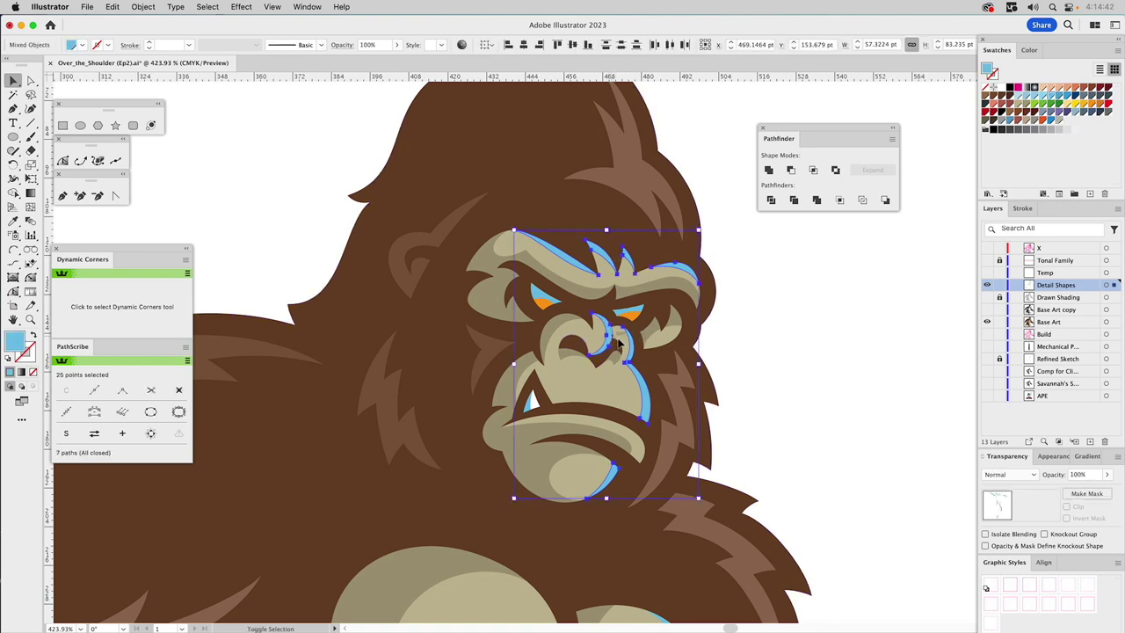
{"action": "left_click", "coordinate": [770, 172]}
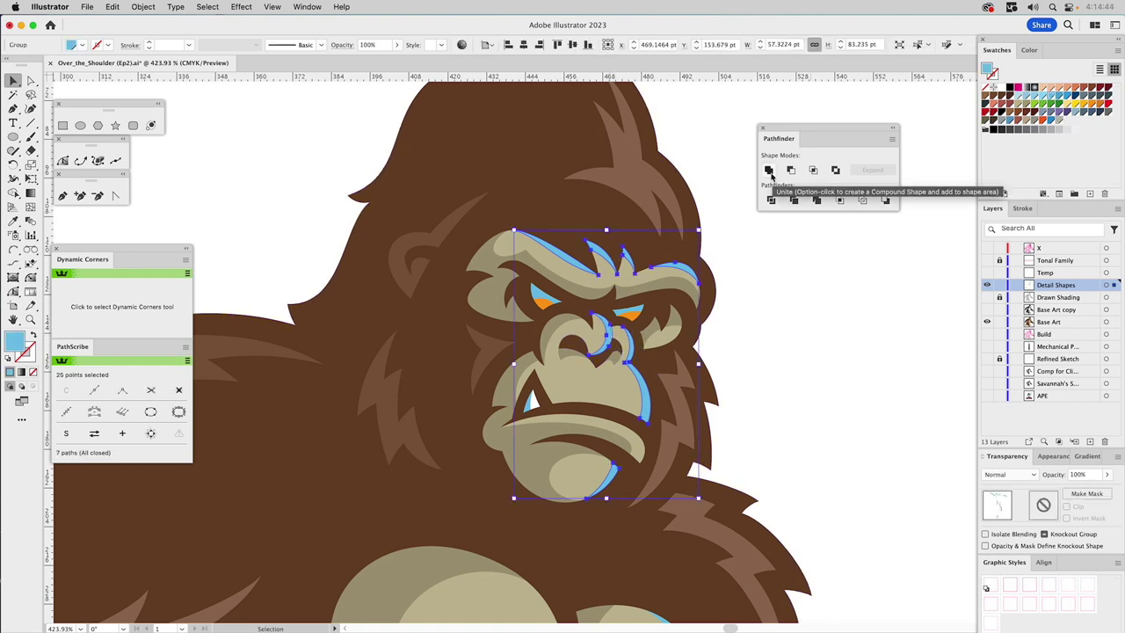
{"action": "left_click", "coordinate": [770, 172]}
{"action": "key", "text": "i"}
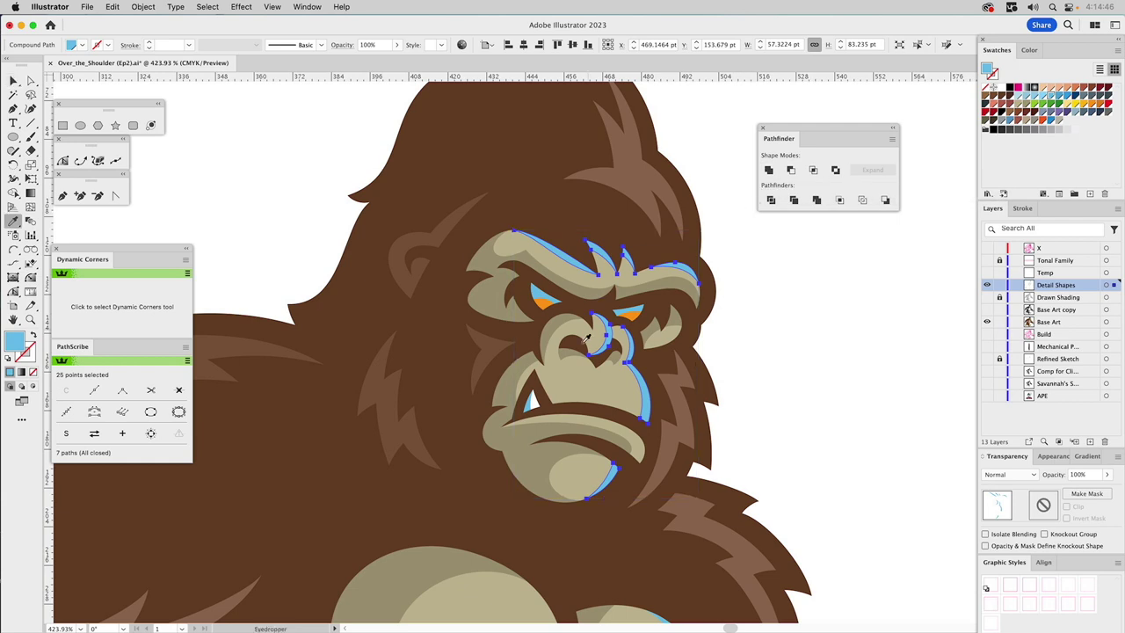
{"action": "left_click", "coordinate": [587, 379]}
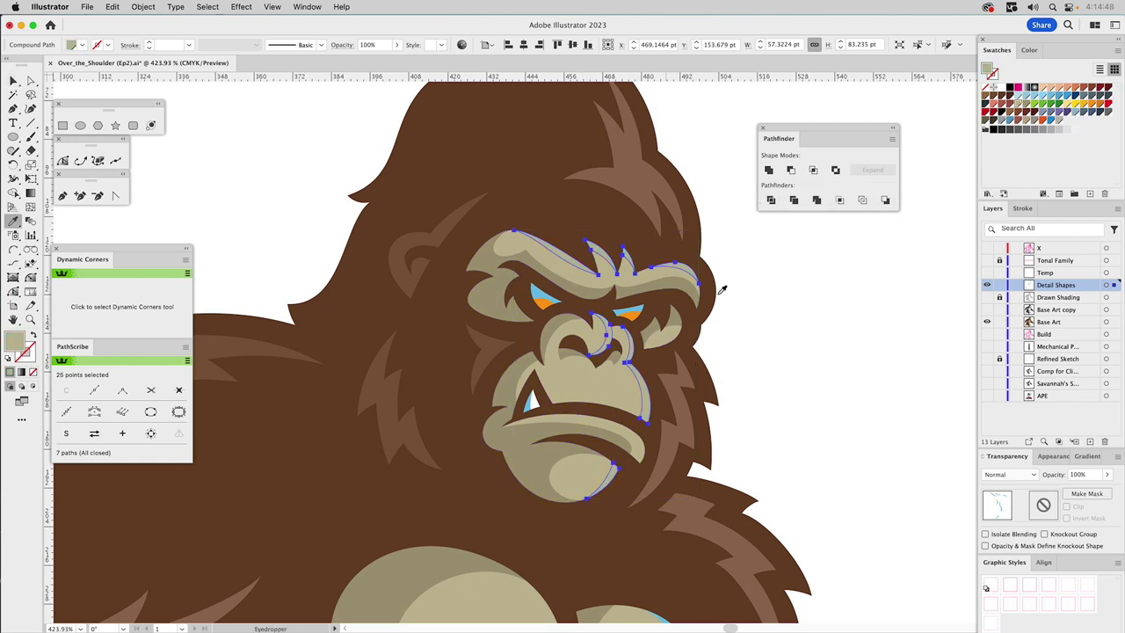
{"action": "left_click", "coordinate": [1033, 50]}
{"action": "left_click_drag", "start_coordinate": [1059, 73], "coordinate": [1054, 74]}
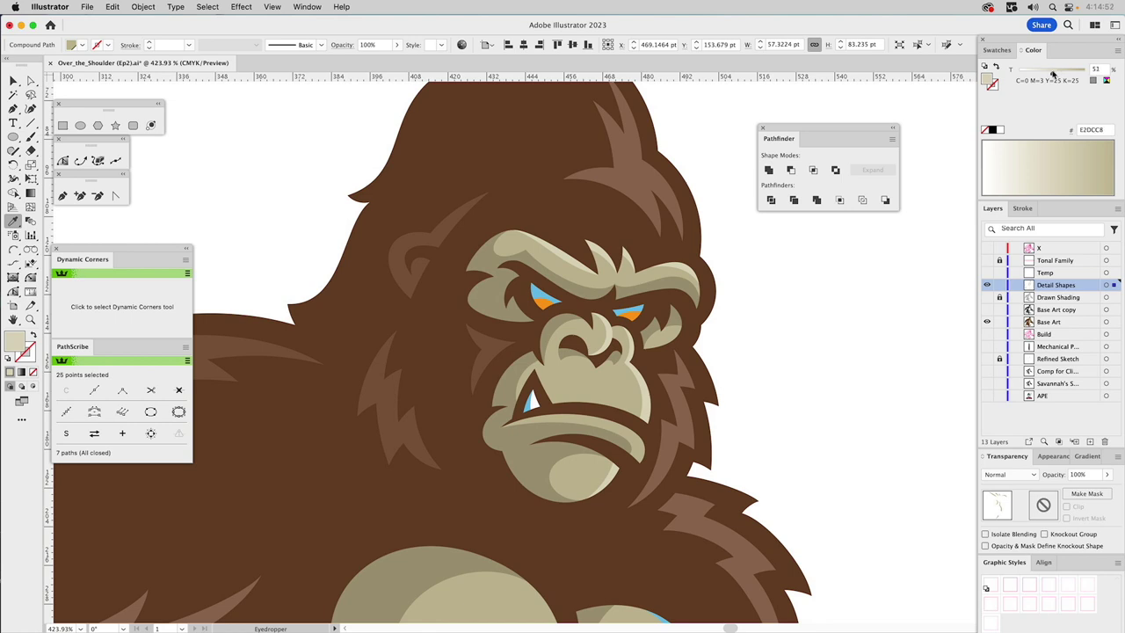
{"action": "left_click", "coordinate": [886, 319], "text": "super"}
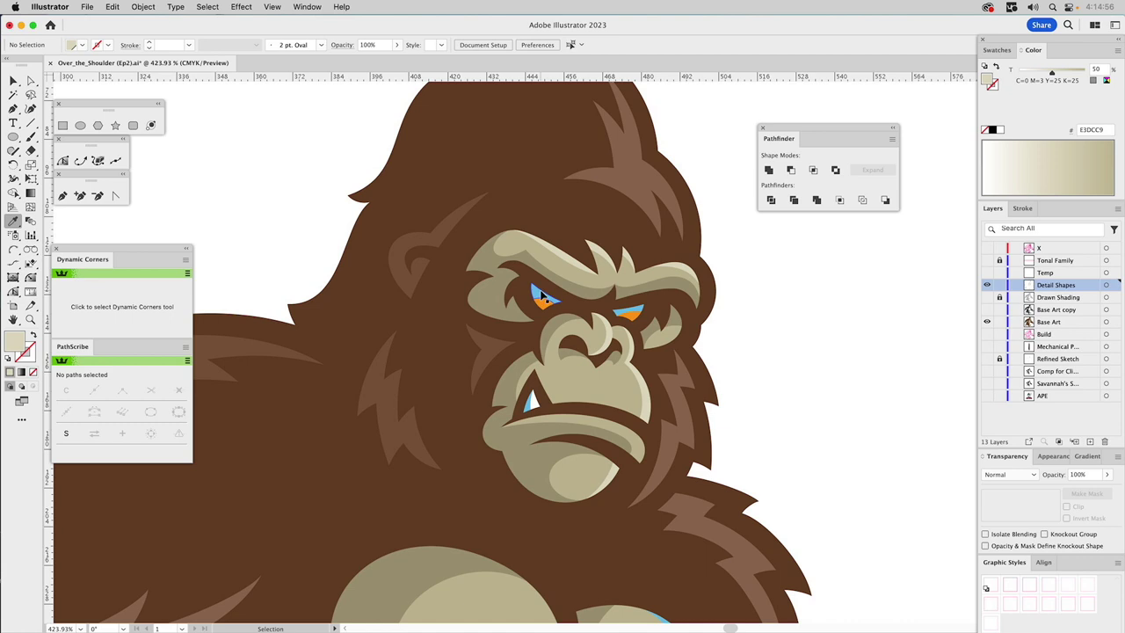
Fill the eye highlights with orange, unite them, and set Multiply at 80% opacity
{"action": "left_click", "coordinate": [545, 305], "text": "super"}
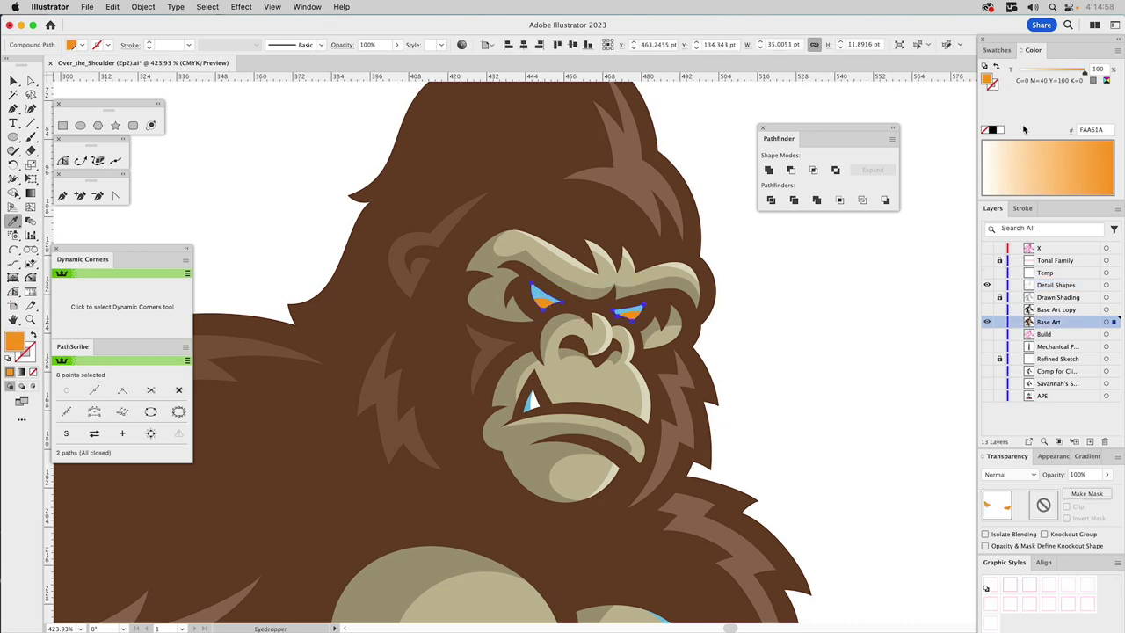
{"action": "left_click", "coordinate": [997, 51]}
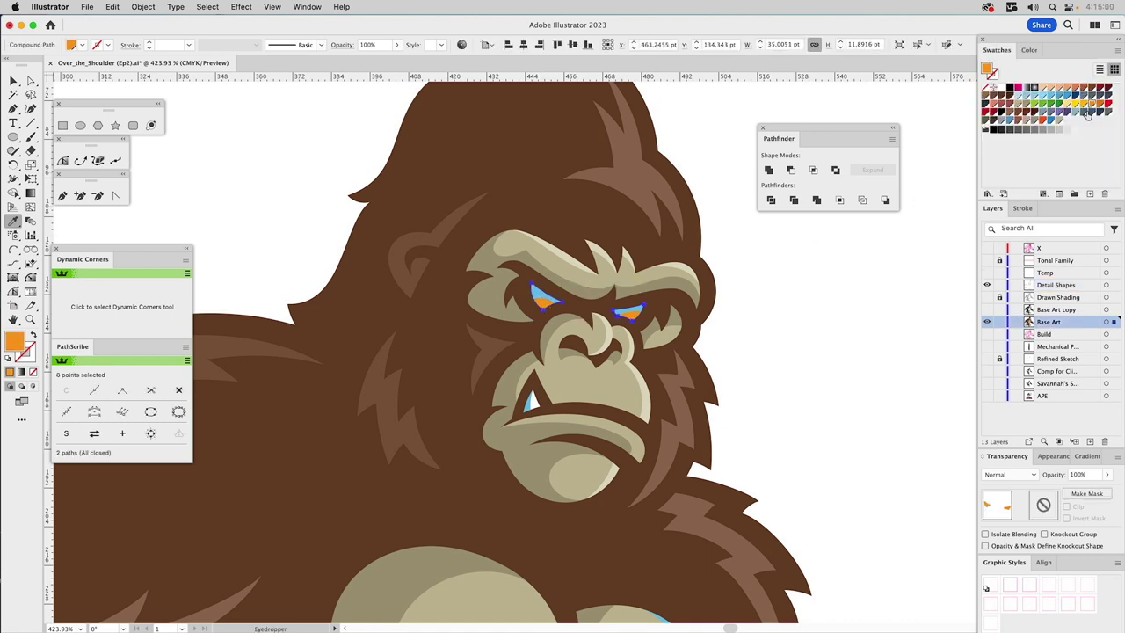
{"action": "left_click", "coordinate": [540, 290], "text": "super"}
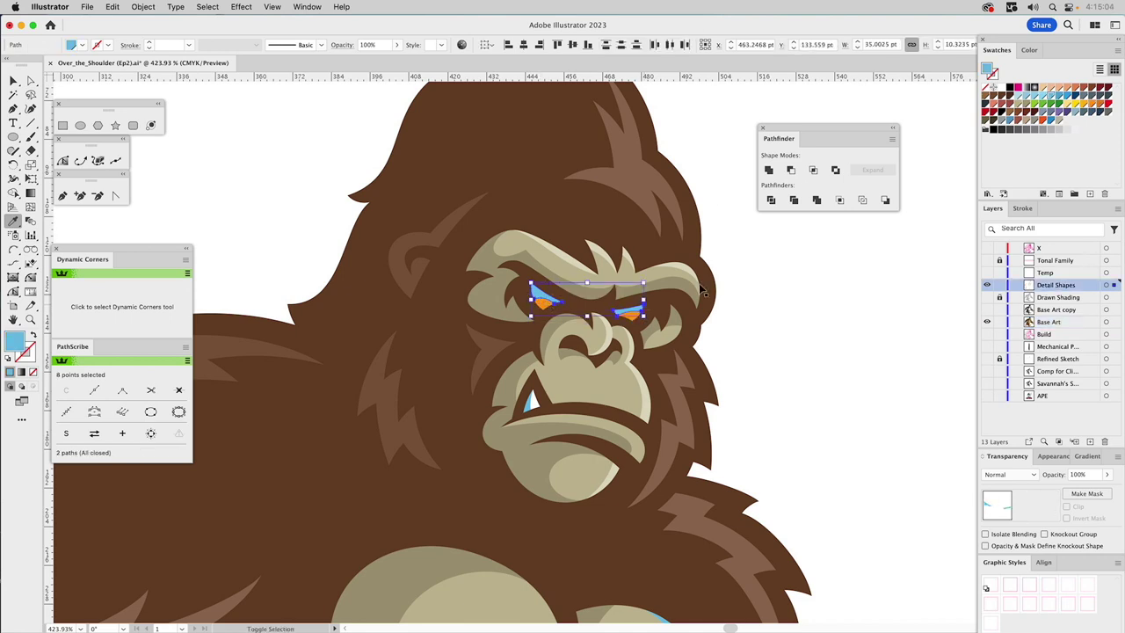
{"action": "left_click", "coordinate": [1099, 104]}
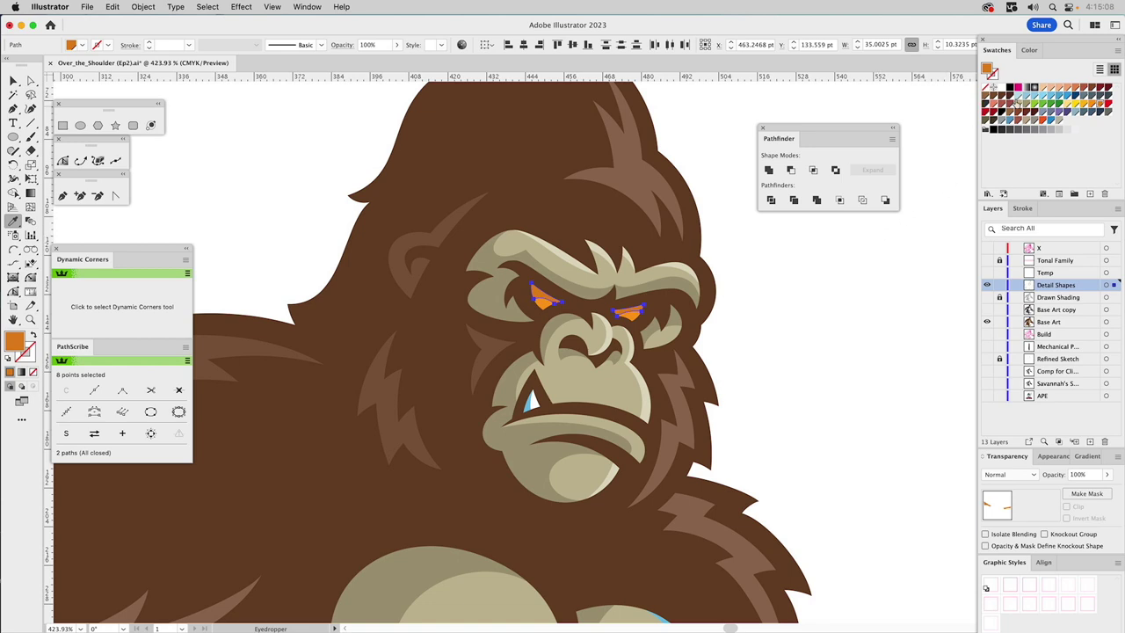
{"action": "left_click", "coordinate": [769, 171]}
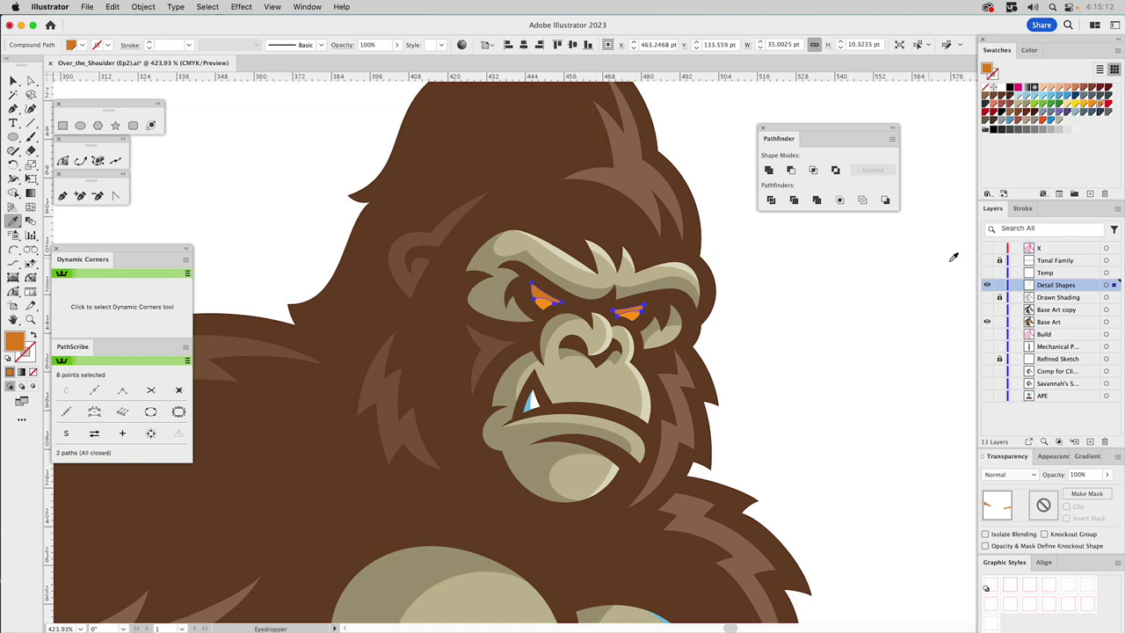
{"action": "left_click", "coordinate": [1013, 473]}
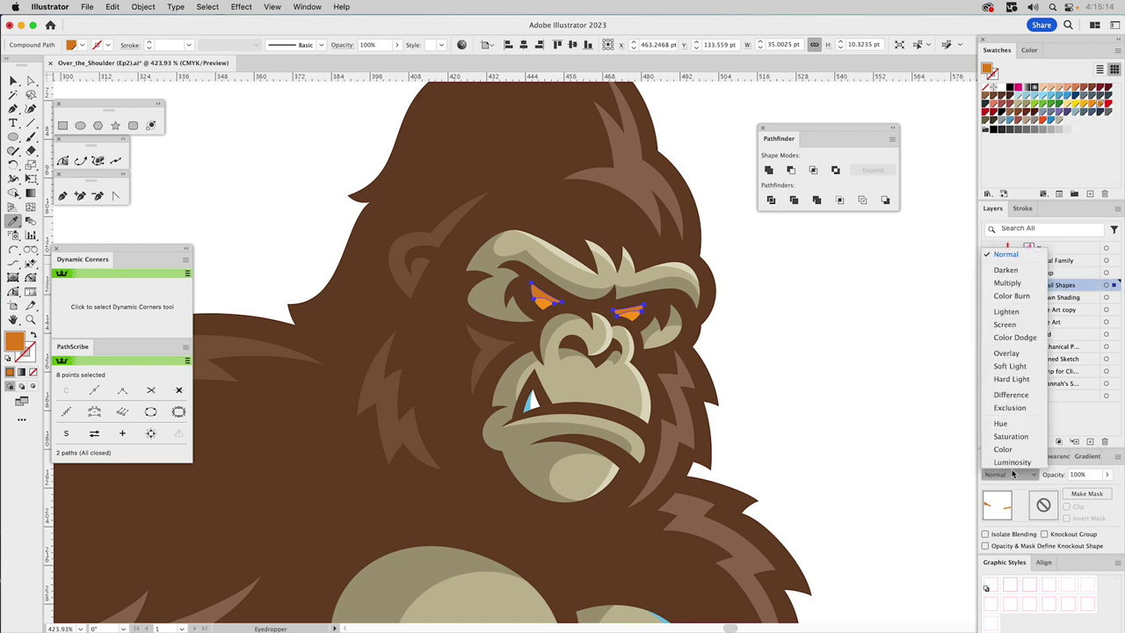
{"action": "left_click", "coordinate": [1030, 287]}
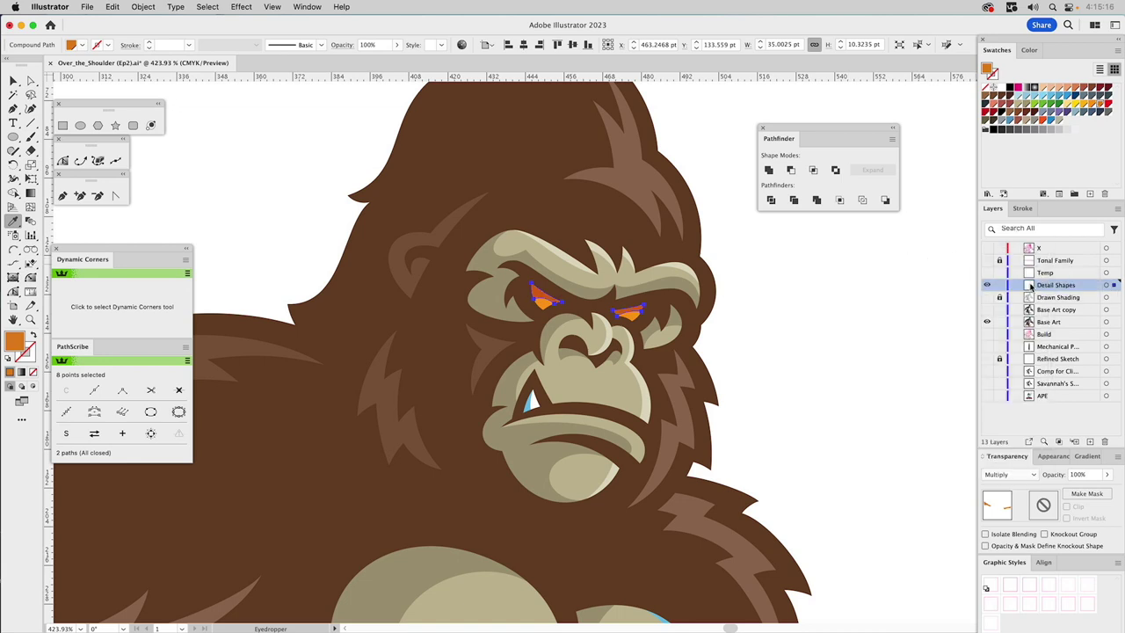
{"action": "left_click", "coordinate": [1079, 475]}
{"action": "type", "text": "80"}
{"action": "key", "text": "Return"}
Fill the fang highlight with the pale C=15 M=0 Y=0 K=7 swatch
{"action": "key", "text": "v"}
{"action": "left_click", "coordinate": [789, 350]}
{"action": "key", "text": "i"}
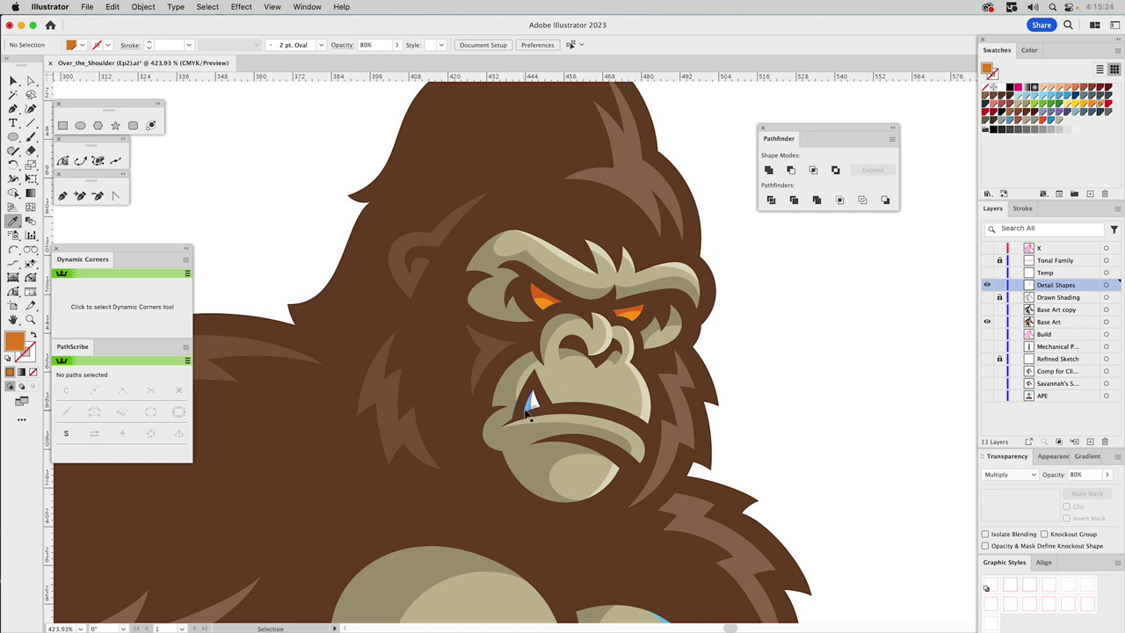
{"action": "key", "text": "v"}
{"action": "left_click", "coordinate": [531, 404]}
{"action": "key", "text": "i"}
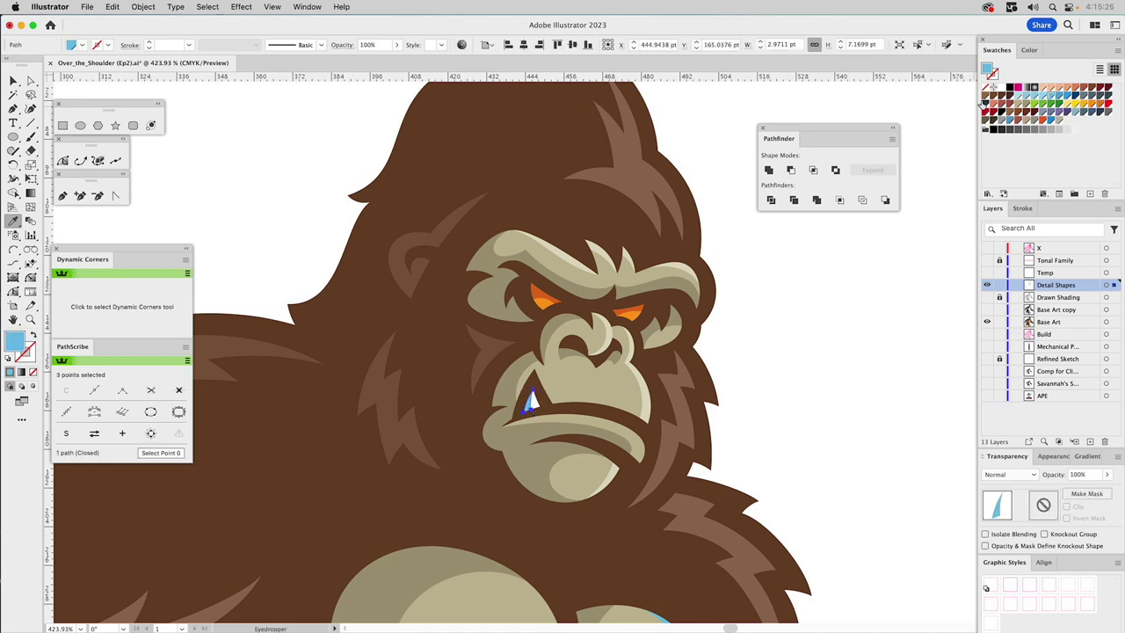
{"action": "left_click", "coordinate": [1042, 95]}
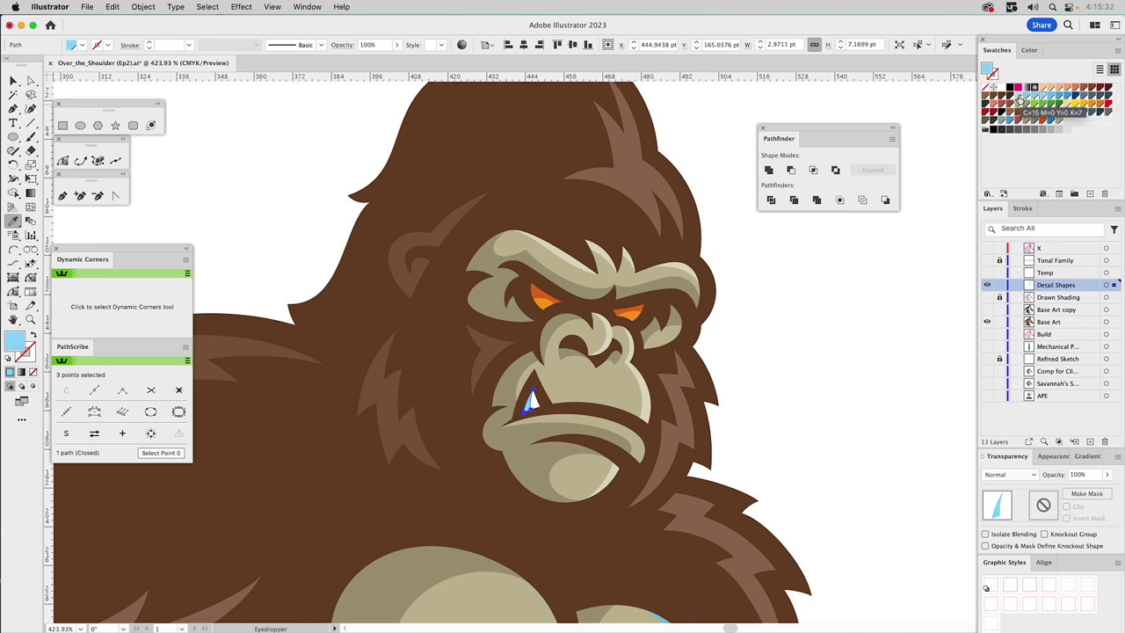
{"action": "left_click", "coordinate": [1021, 100]}
{"action": "key", "text": "v"}
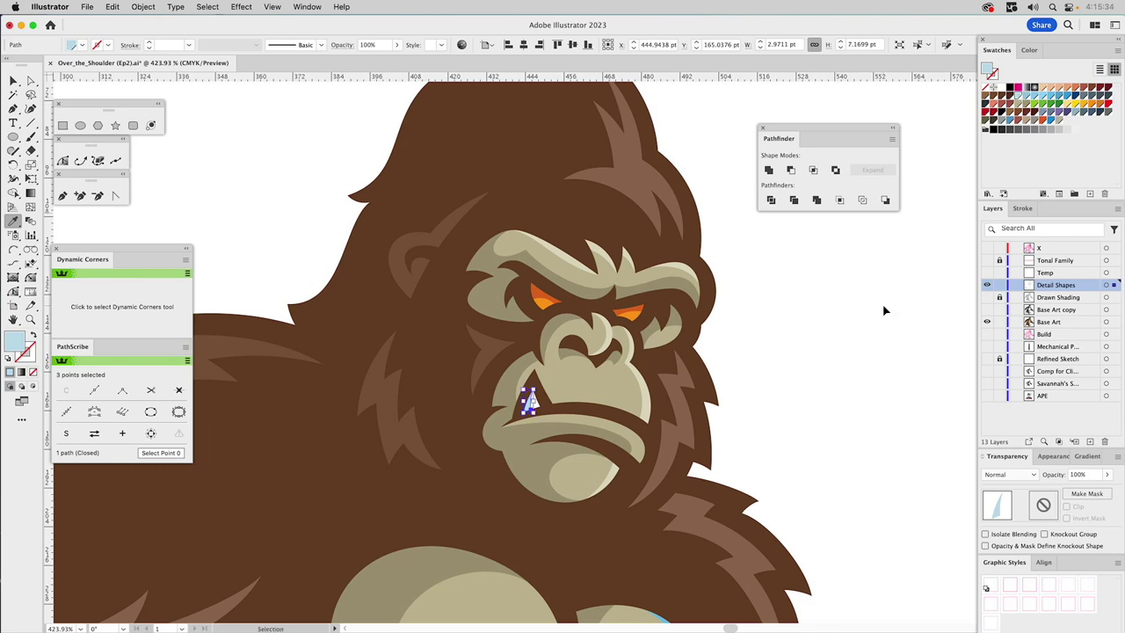
{"action": "left_click", "coordinate": [885, 310]}
{"action": "key", "text": "i"}
{"action": "left_click_drag", "start_coordinate": [643, 420], "coordinate": [495, 318]}
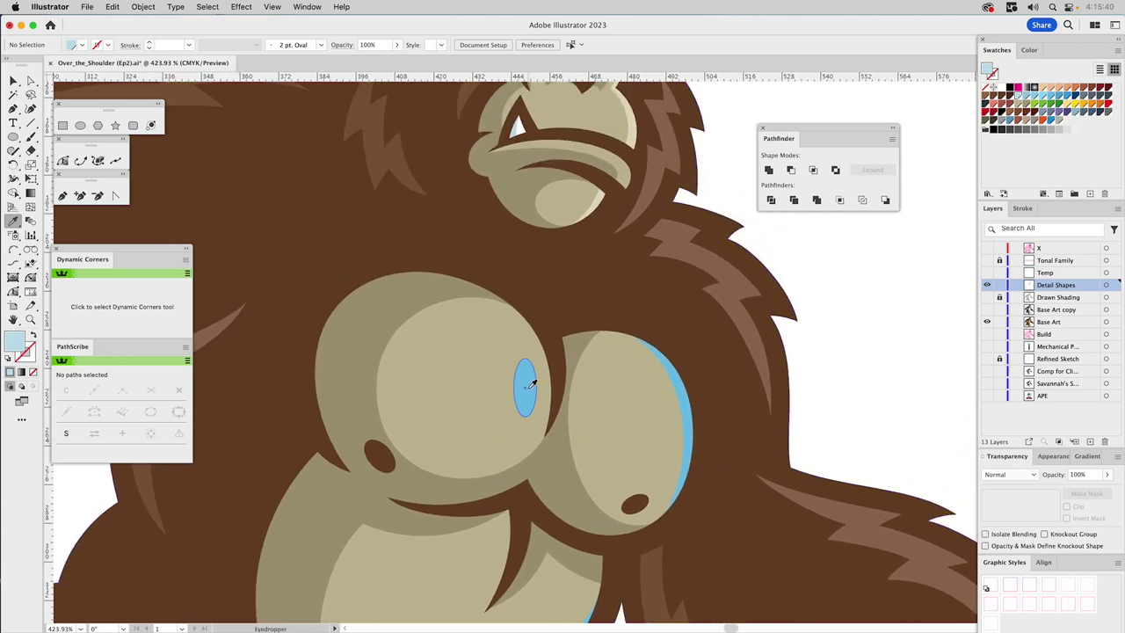
Give the chest's blue oval and crescents the muzzle's light beige fill
{"action": "key", "text": "v"}
{"action": "left_click", "coordinate": [524, 387]}
{"action": "left_click", "coordinate": [680, 407], "text": "shift"}
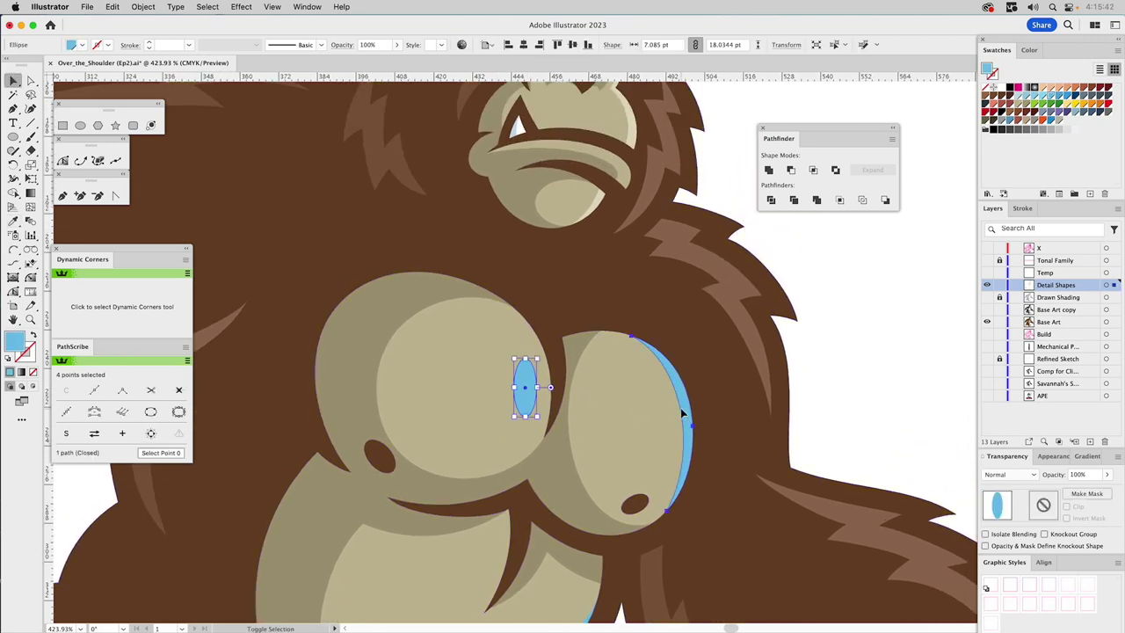
{"action": "key", "text": "i"}
{"action": "left_click", "coordinate": [635, 131]}
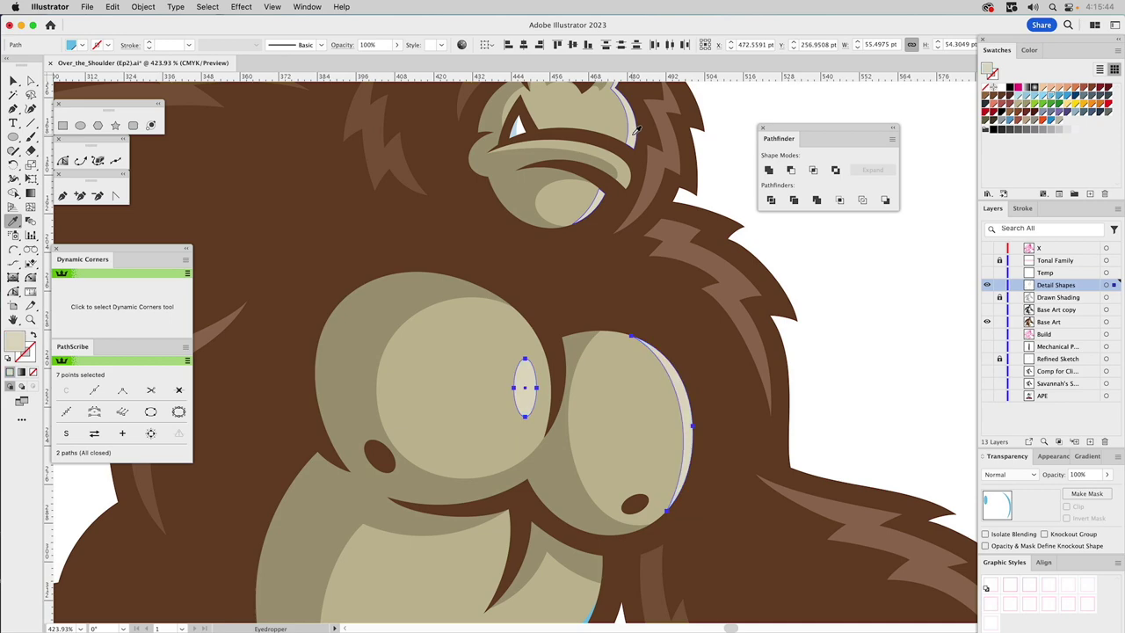
{"action": "left_click_drag", "start_coordinate": [665, 440], "coordinate": [673, 254]}
{"action": "key", "text": "v"}
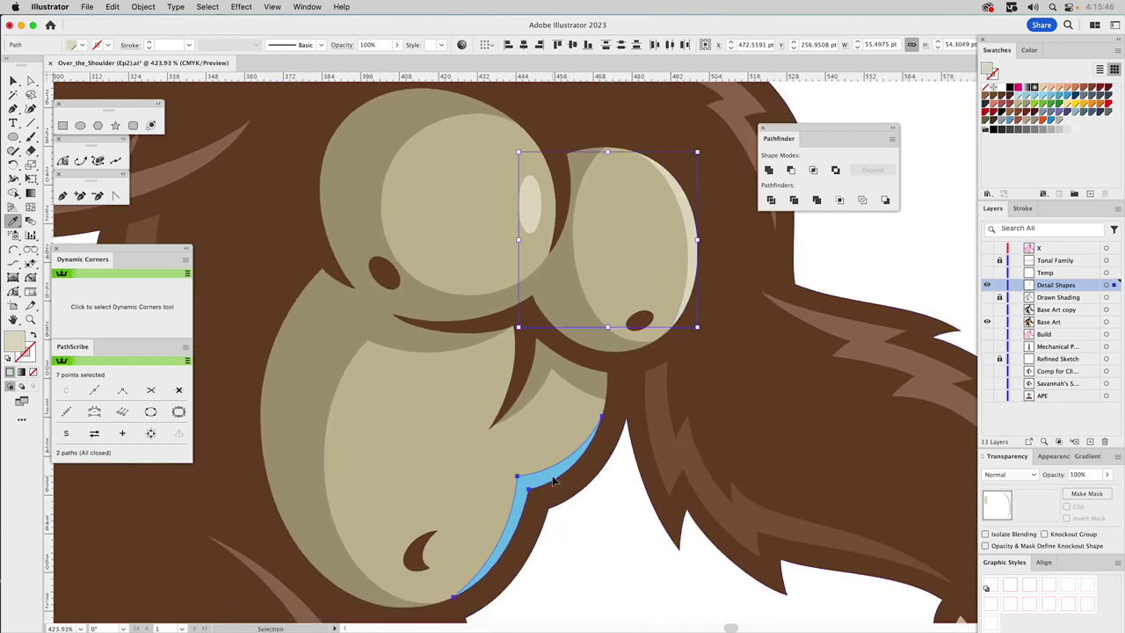
{"action": "left_click", "coordinate": [554, 479]}
{"action": "key", "text": "i"}
{"action": "left_click", "coordinate": [691, 266]}
{"action": "key", "text": "v"}
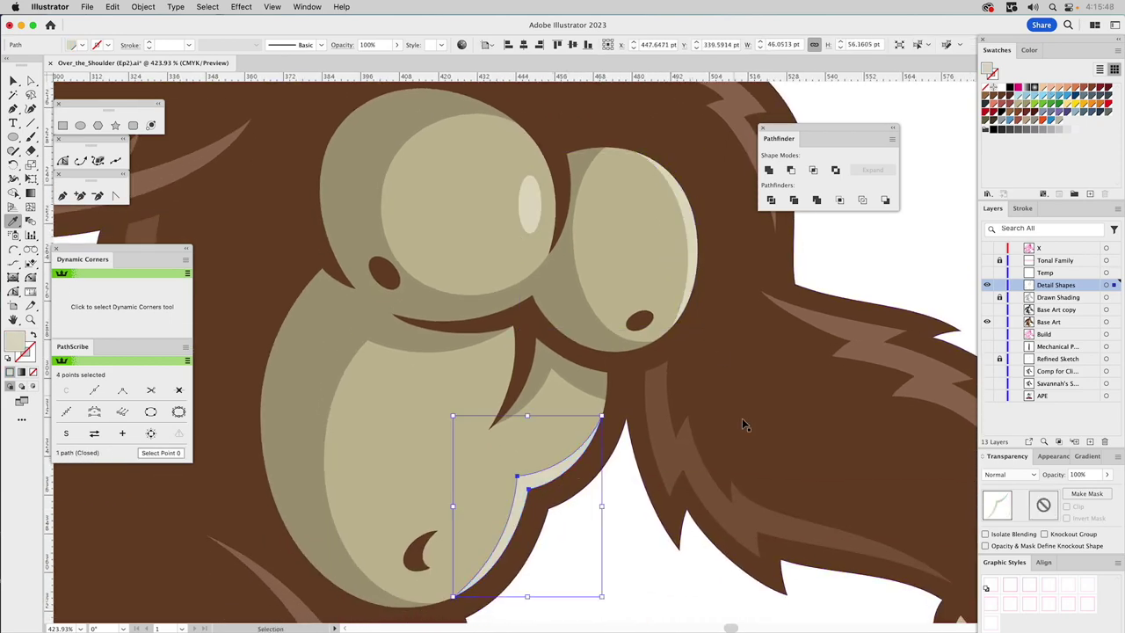
{"action": "left_click", "coordinate": [883, 299]}
Recolour the blue ellipse highlight on the arm to the muzzle's beige
{"action": "left_click_drag", "start_coordinate": [879, 421], "coordinate": [835, 266]}
{"action": "left_click_drag", "start_coordinate": [411, 483], "coordinate": [567, 389]}
{"action": "left_click", "coordinate": [470, 421]}
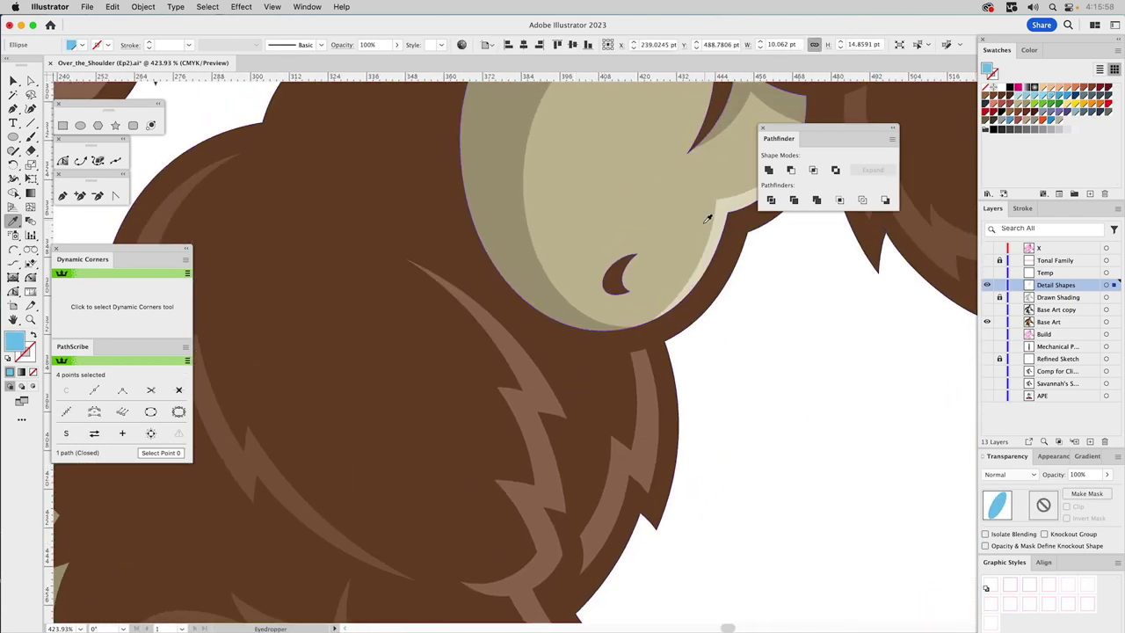
{"action": "left_click", "coordinate": [710, 214]}
{"action": "left_click", "coordinate": [799, 385], "text": "super"}
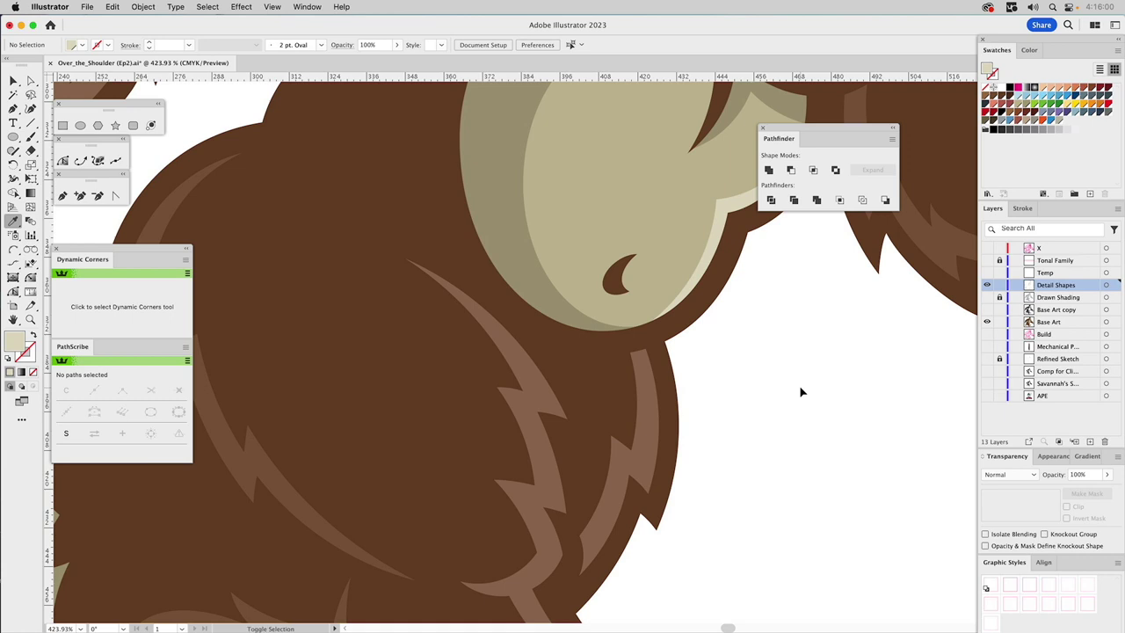
Fit the gorilla in the window and toggle the Detail Shapes layer off and on to compare
{"action": "key", "text": "super+0"}
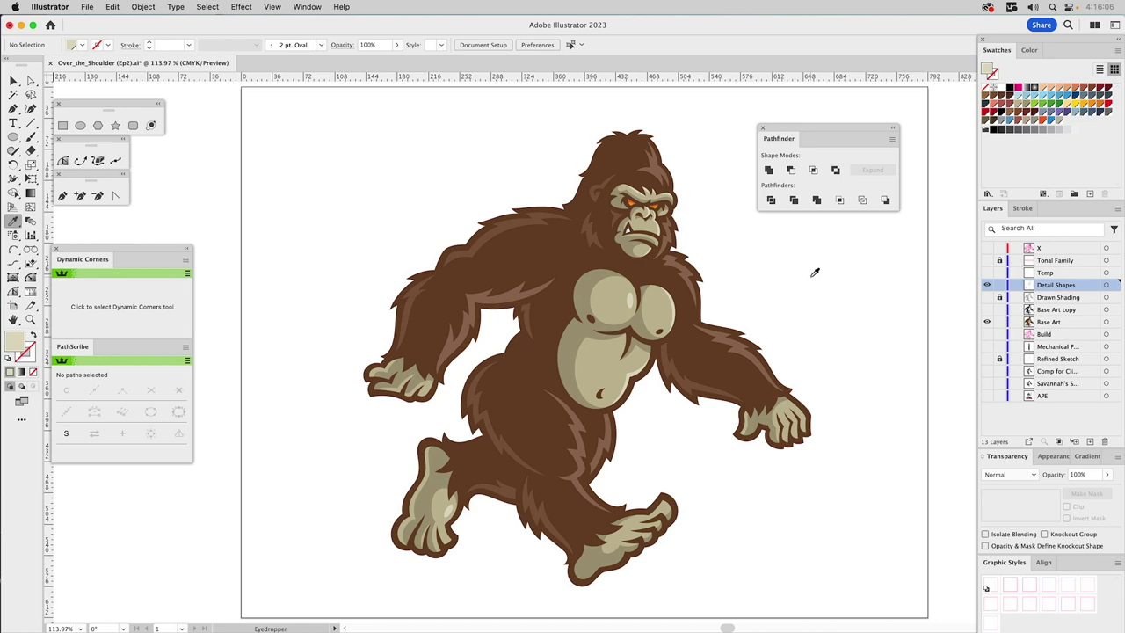
{"action": "left_click", "coordinate": [987, 285]}
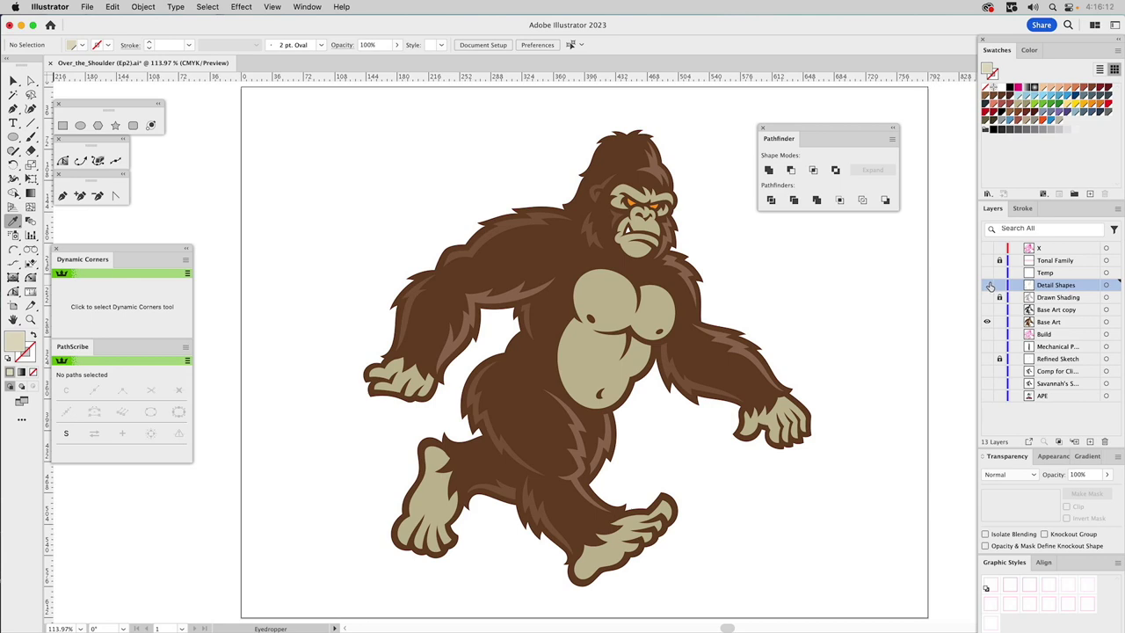
{"action": "left_click", "coordinate": [988, 285]}
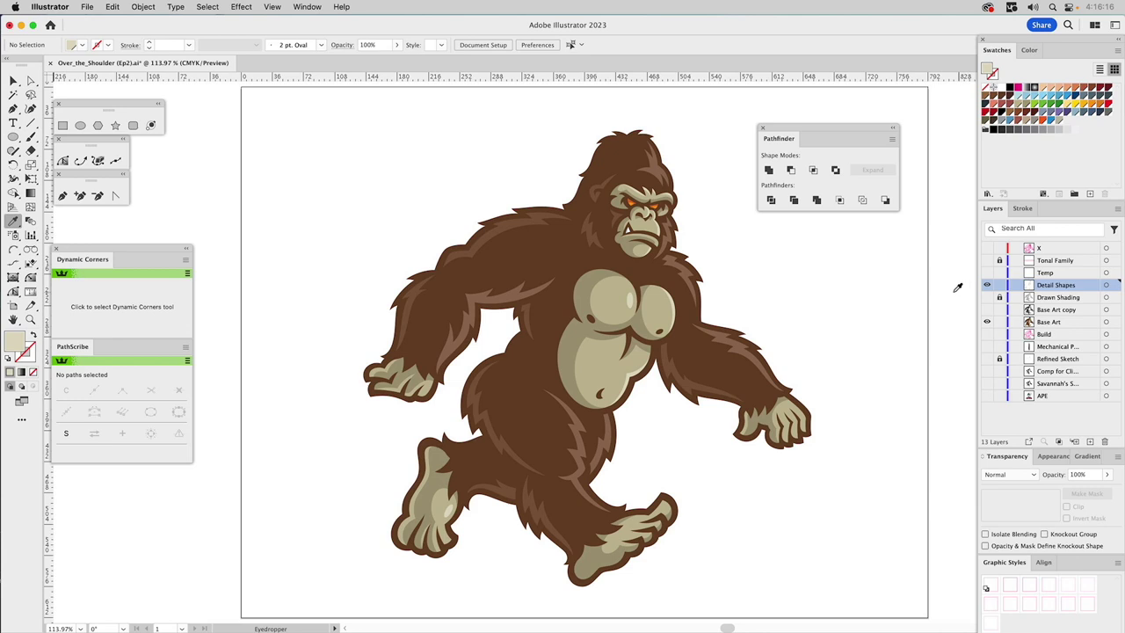
{"action": "key", "text": "v"}
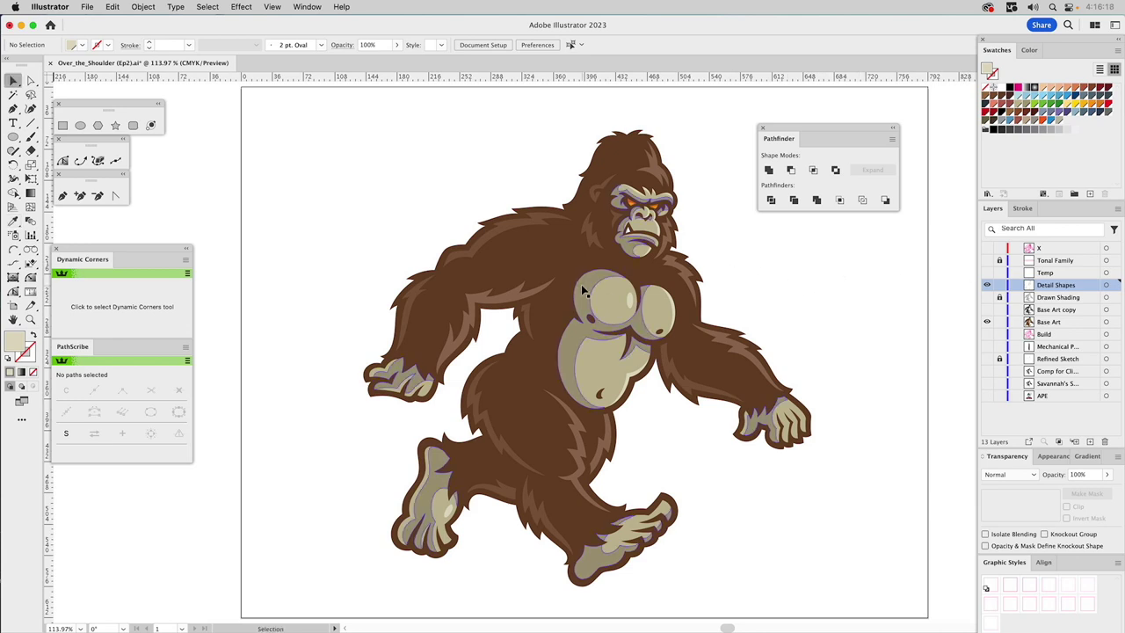
{"action": "left_click", "coordinate": [588, 292]}
{"action": "left_click", "coordinate": [902, 248]}
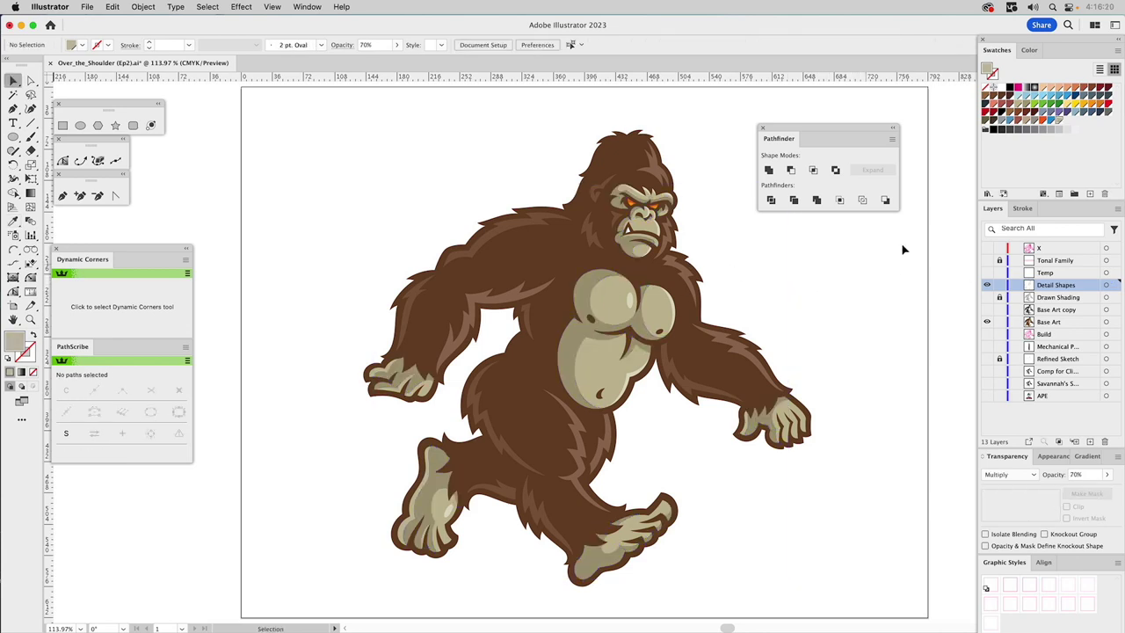
Redefine the global tan swatch as C=0 M=10 Y=15 K=25, checking the result with Preview
{"action": "double_click", "coordinate": [1058, 124]}
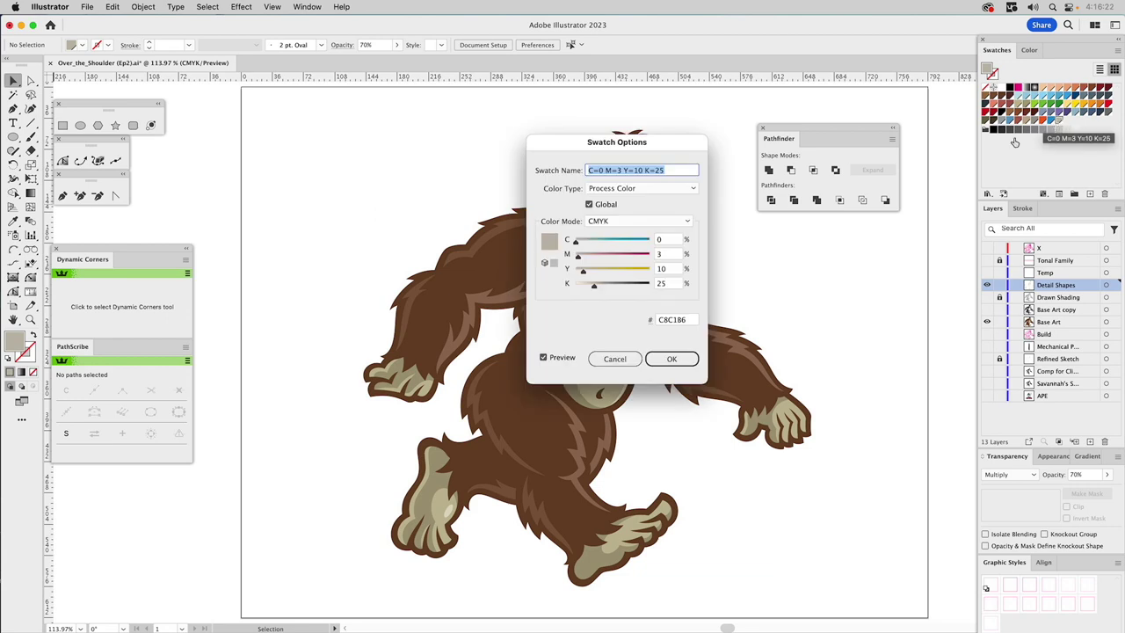
{"action": "left_click_drag", "start_coordinate": [578, 256], "coordinate": [588, 275]}
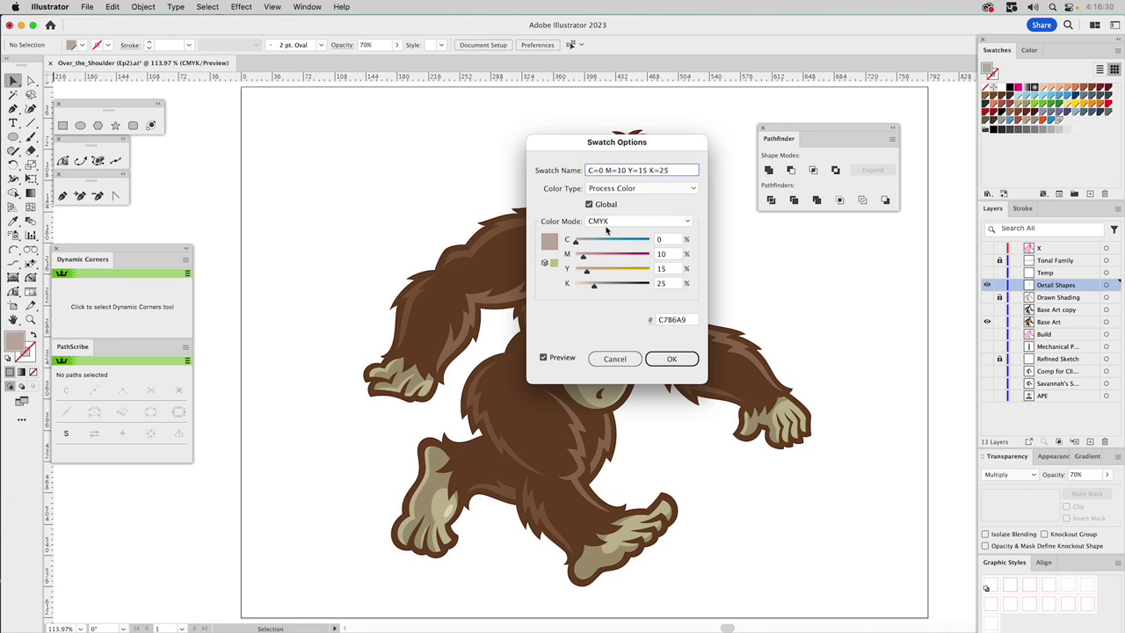
{"action": "left_click_drag", "start_coordinate": [625, 153], "coordinate": [837, 247]}
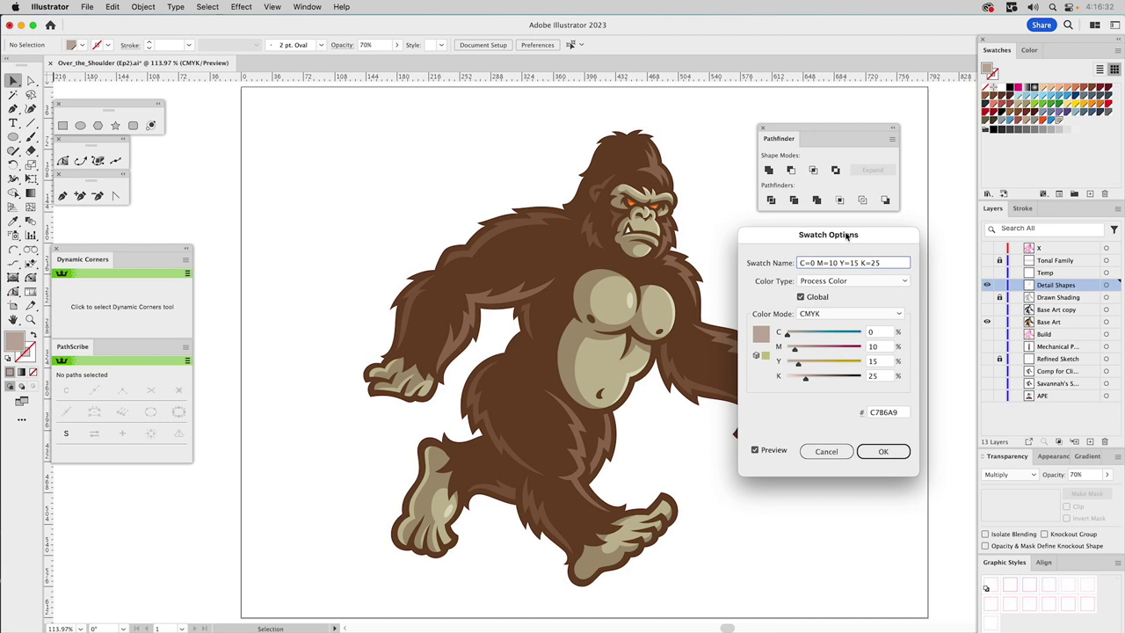
{"action": "left_click", "coordinate": [755, 450]}
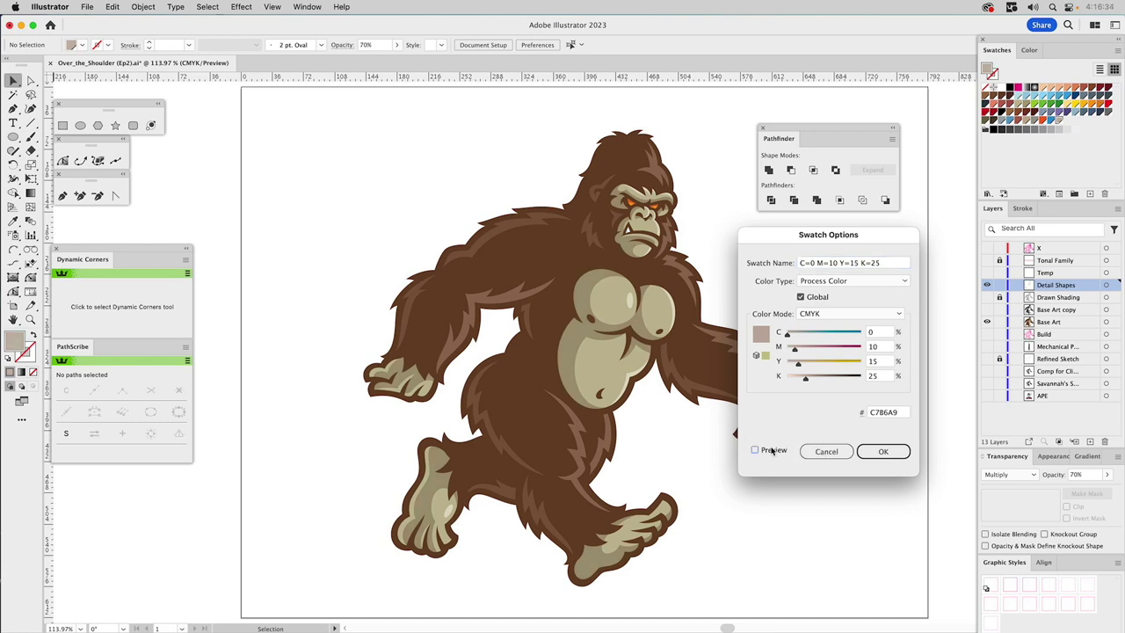
{"action": "left_click", "coordinate": [773, 451]}
{"action": "left_click", "coordinate": [881, 452]}
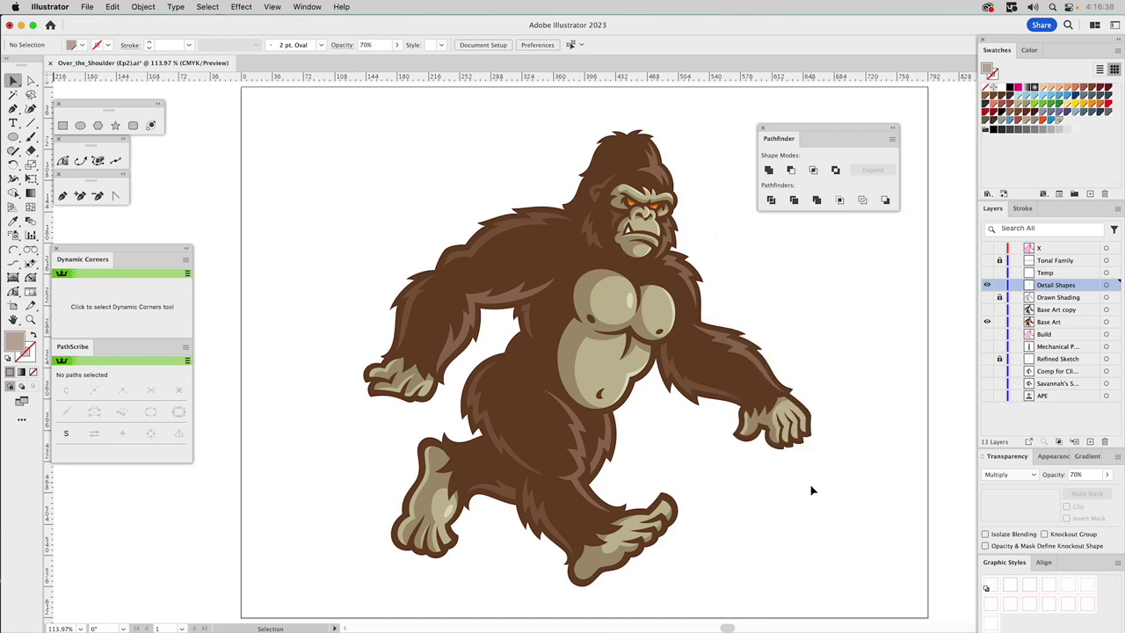